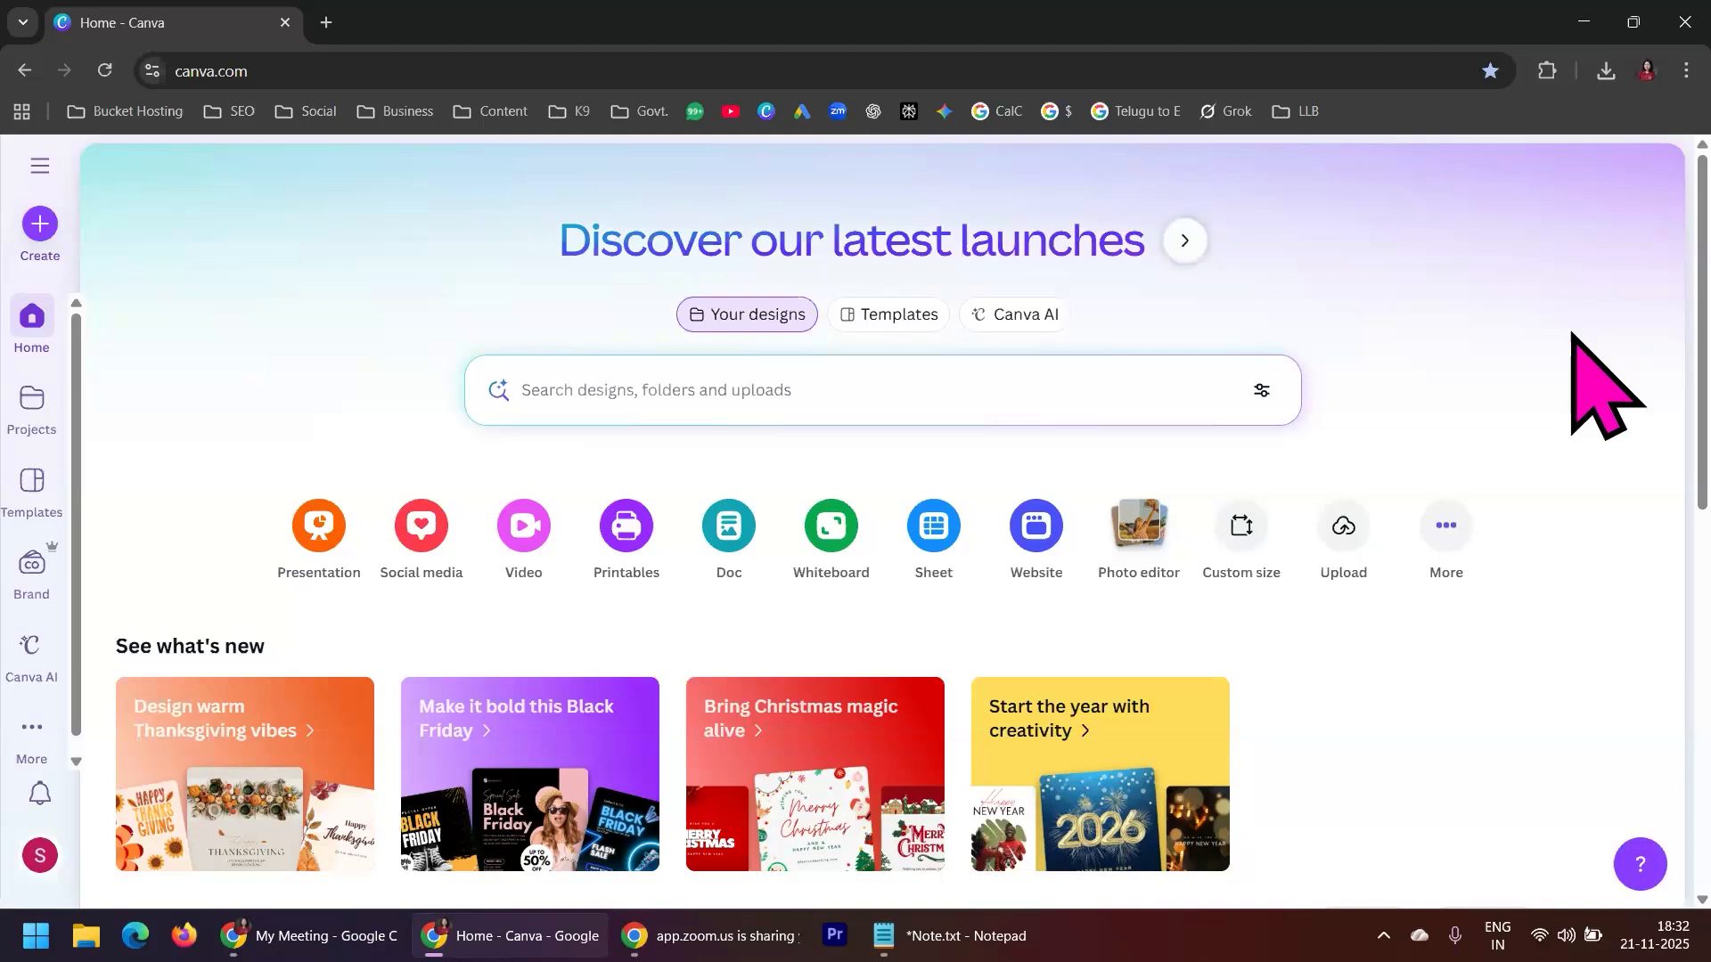
# Look through the home page and its list of recent designs
pyautogui.scroll(-3, 1600, 396)
pyautogui.scroll(3, 1599, 406)
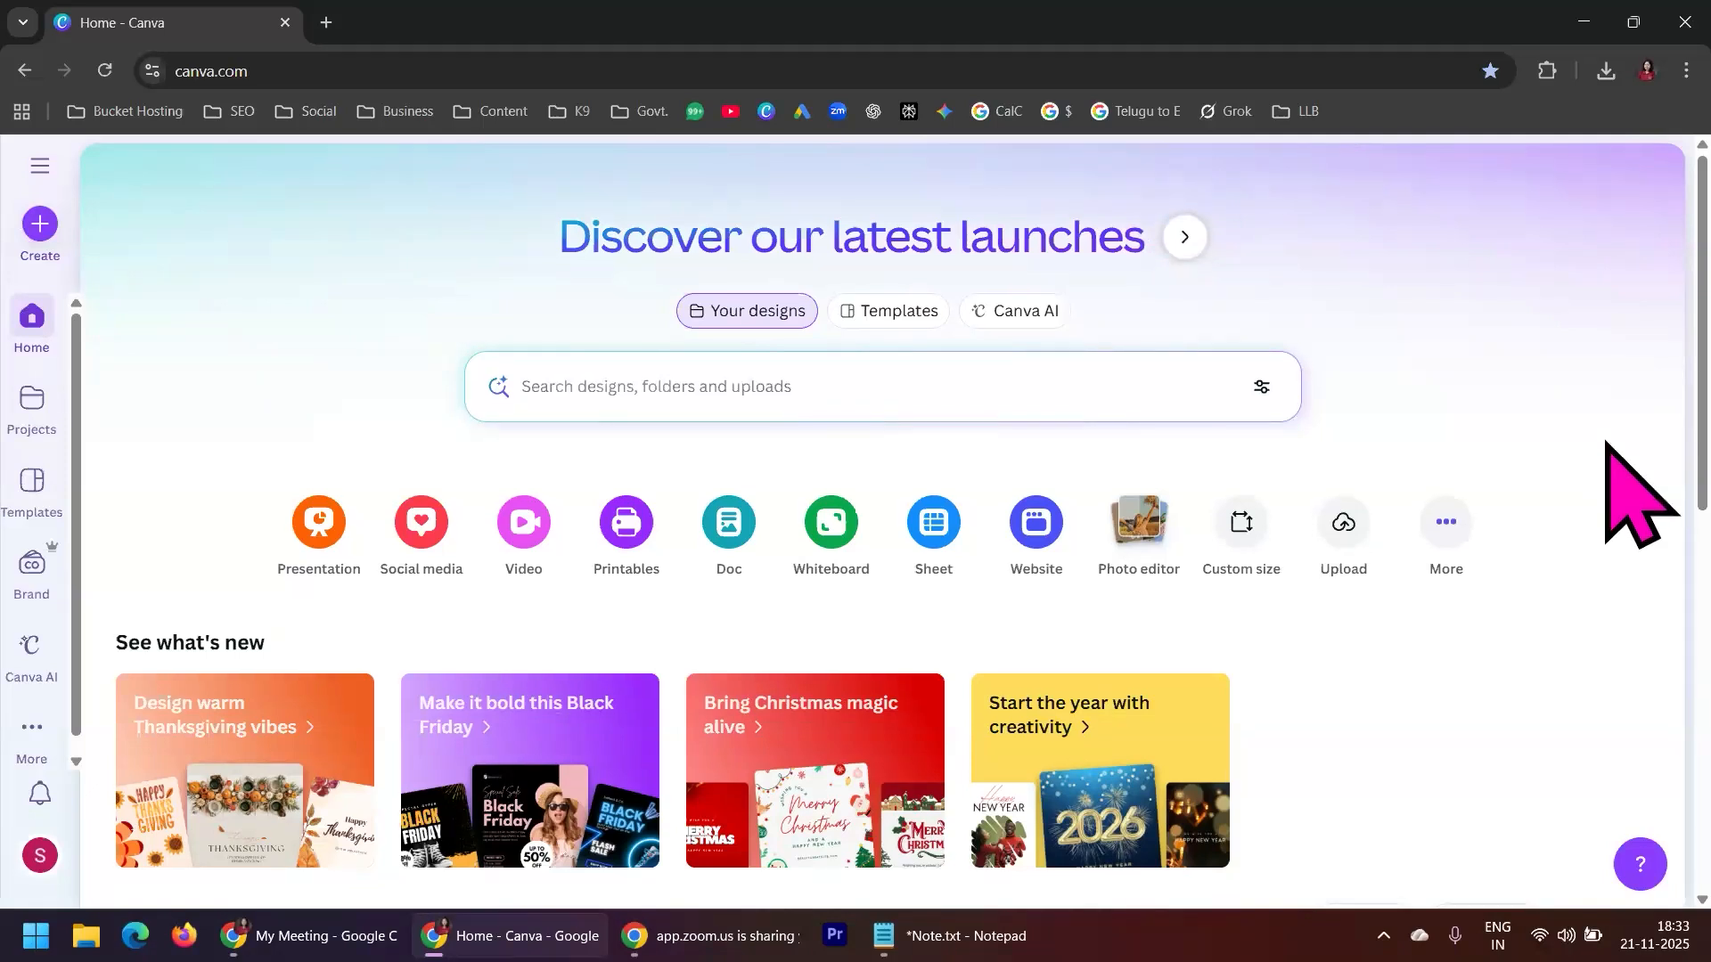
pyautogui.scroll(-7, 1609, 446)
pyautogui.scroll(-4, 1608, 446)
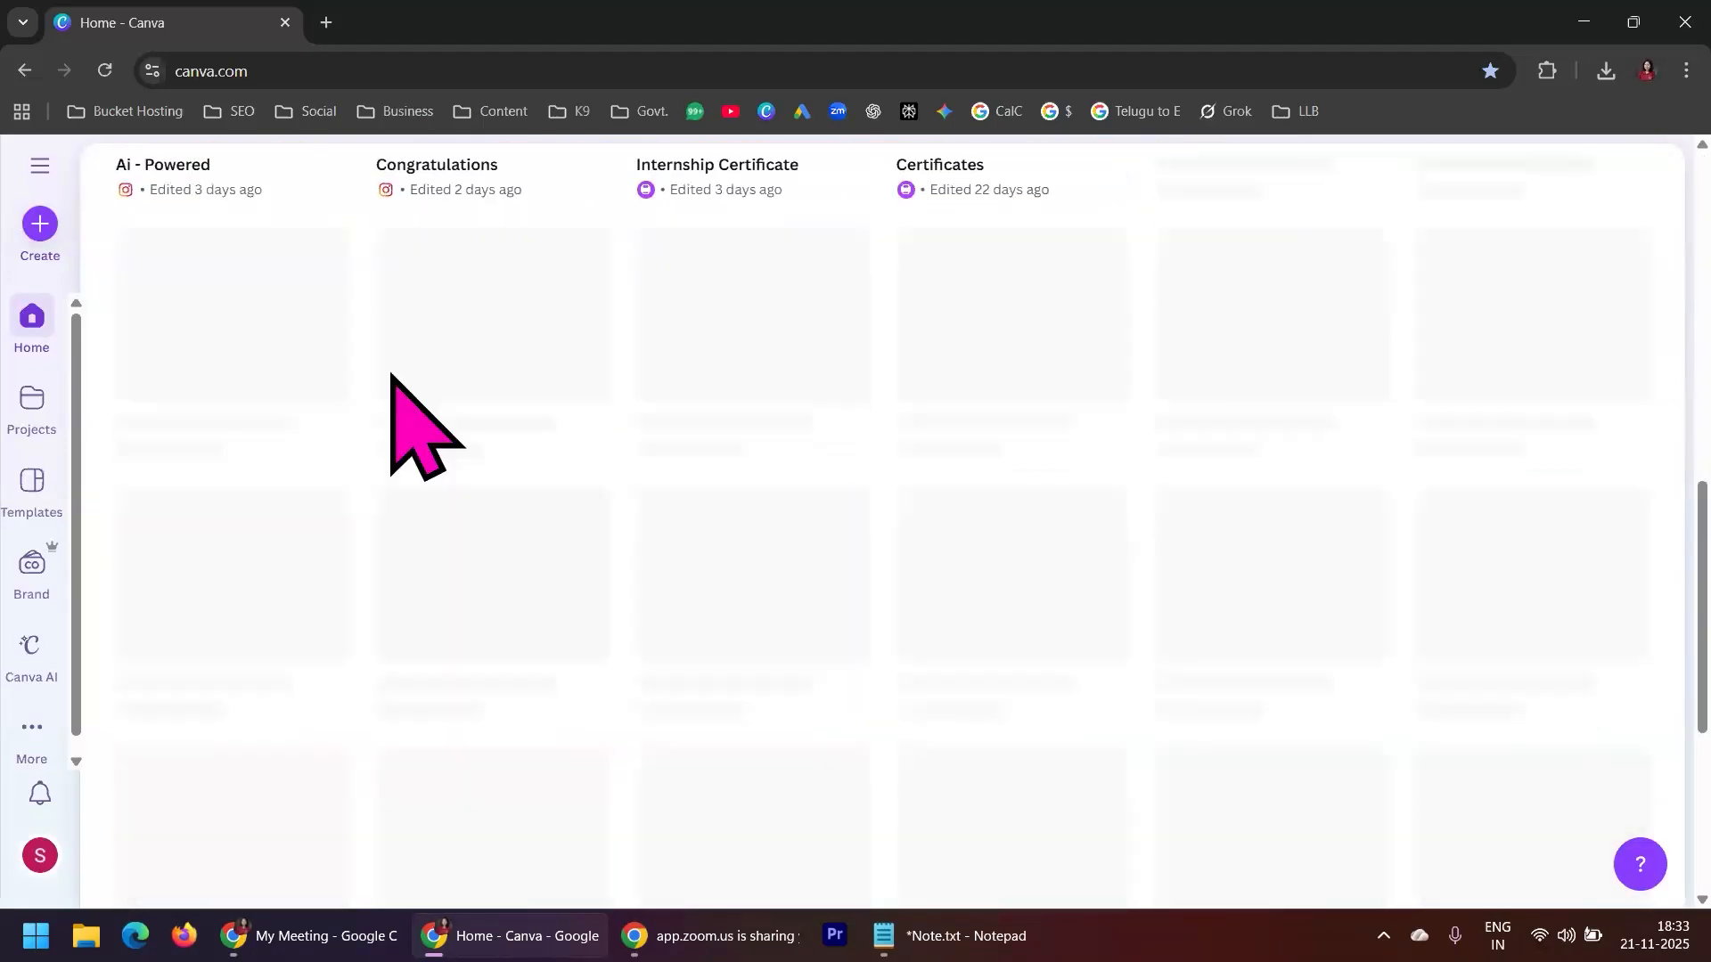
pyautogui.scroll(-3, 1640, 596)
pyautogui.scroll(-4, 1650, 595)
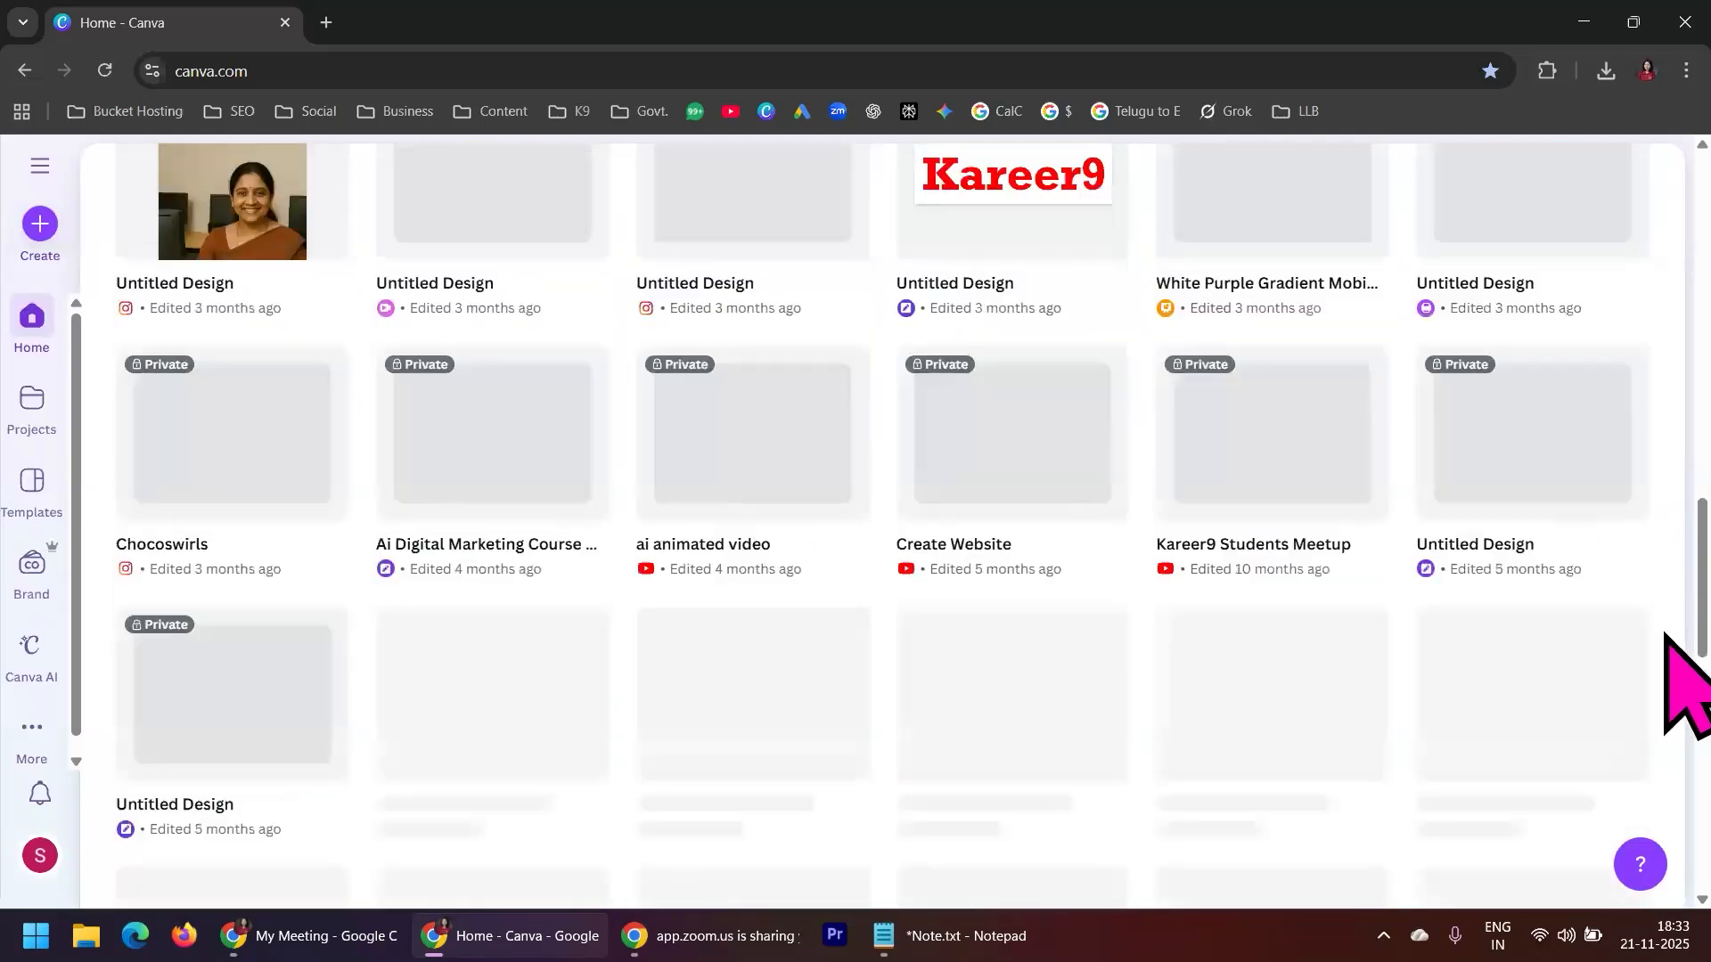
pyautogui.scroll(-4, 1665, 634)
pyautogui.scroll(-4, 1665, 635)
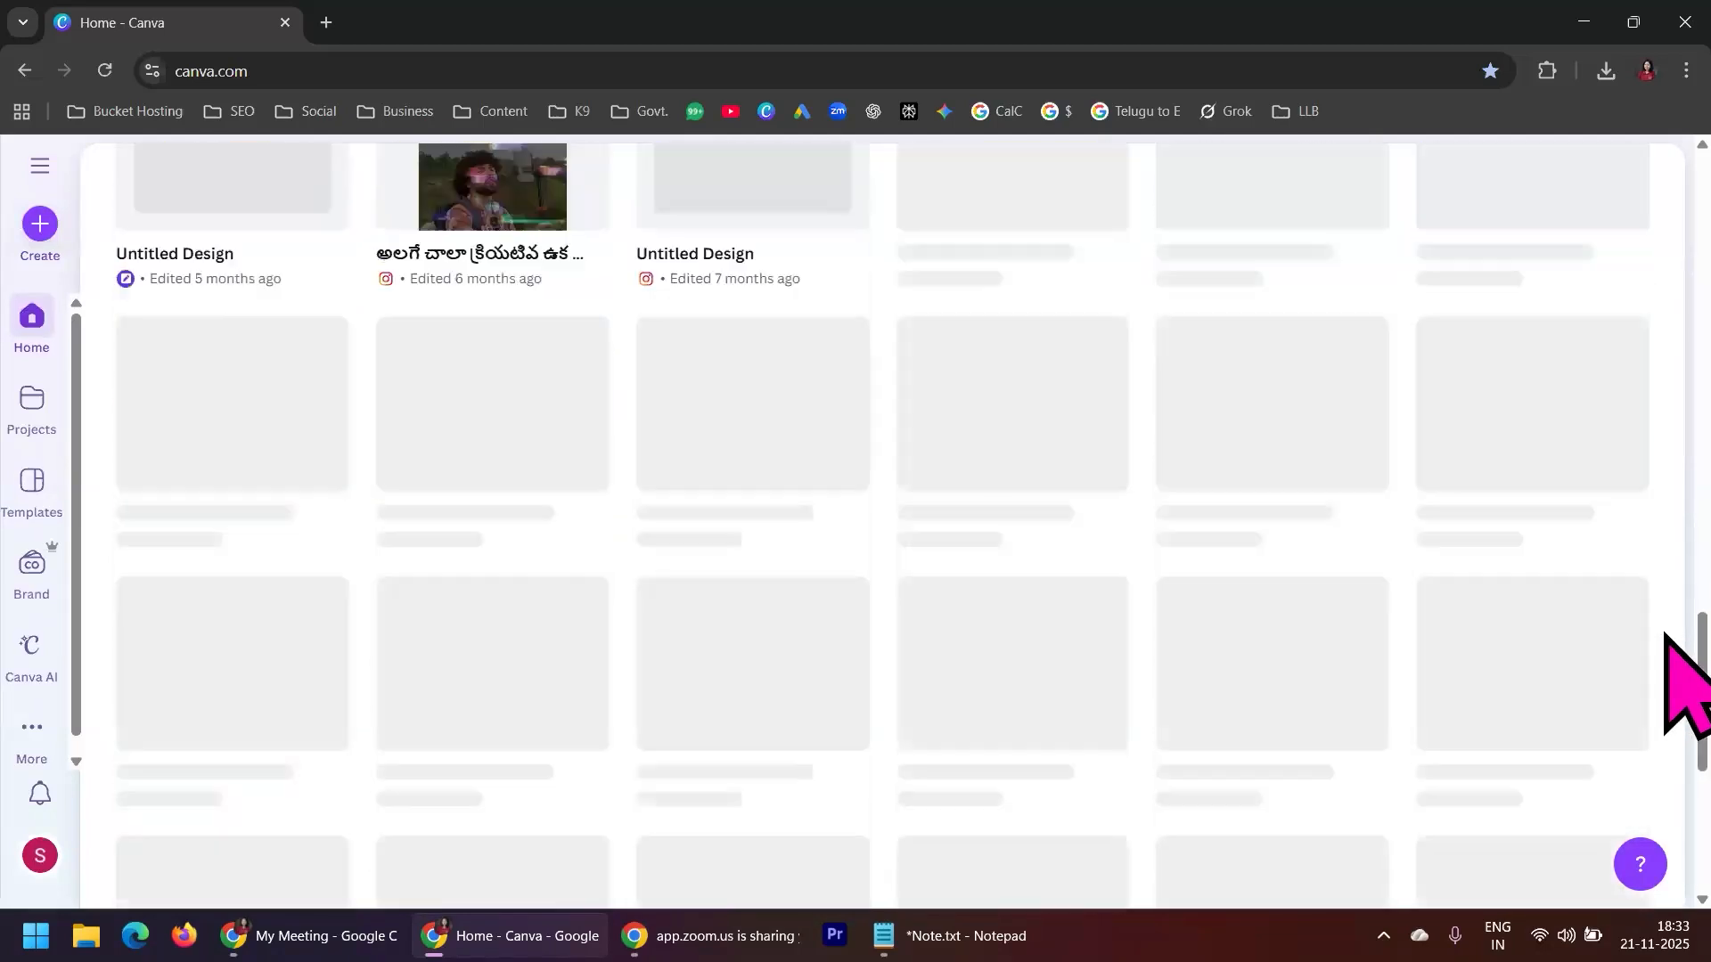
pyautogui.scroll(7, 1664, 635)
pyautogui.scroll(10, 1685, 673)
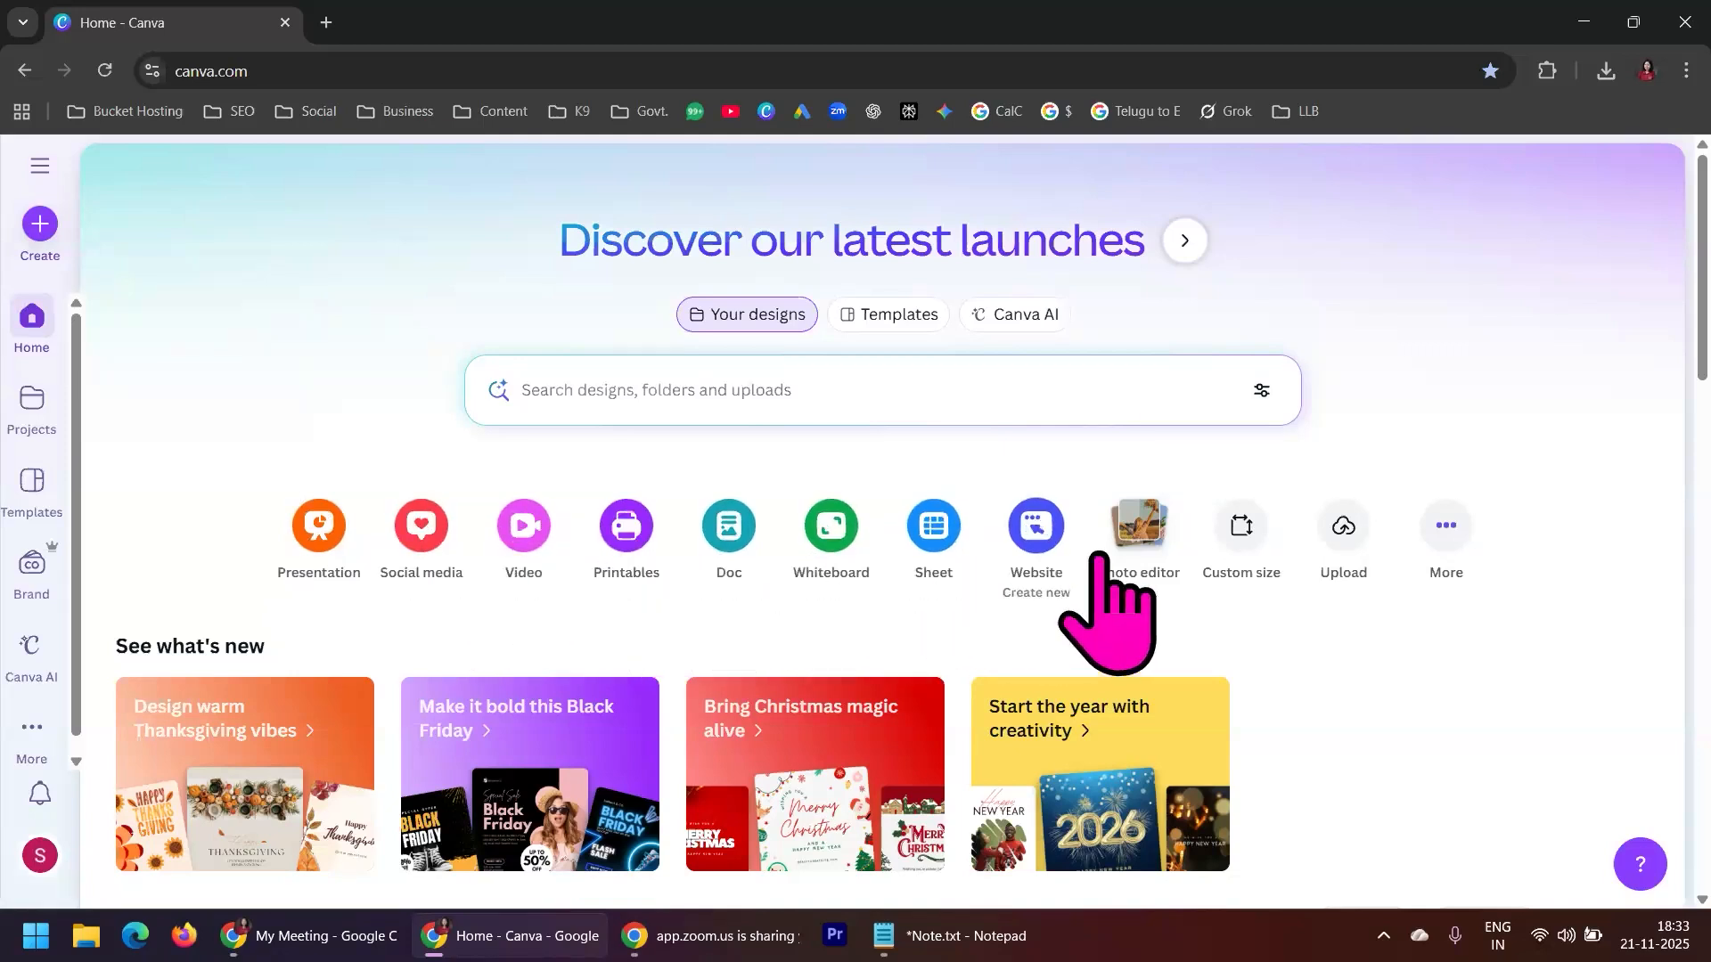
# Open the video design types and browse the available video templates
pyautogui.click(537, 529)
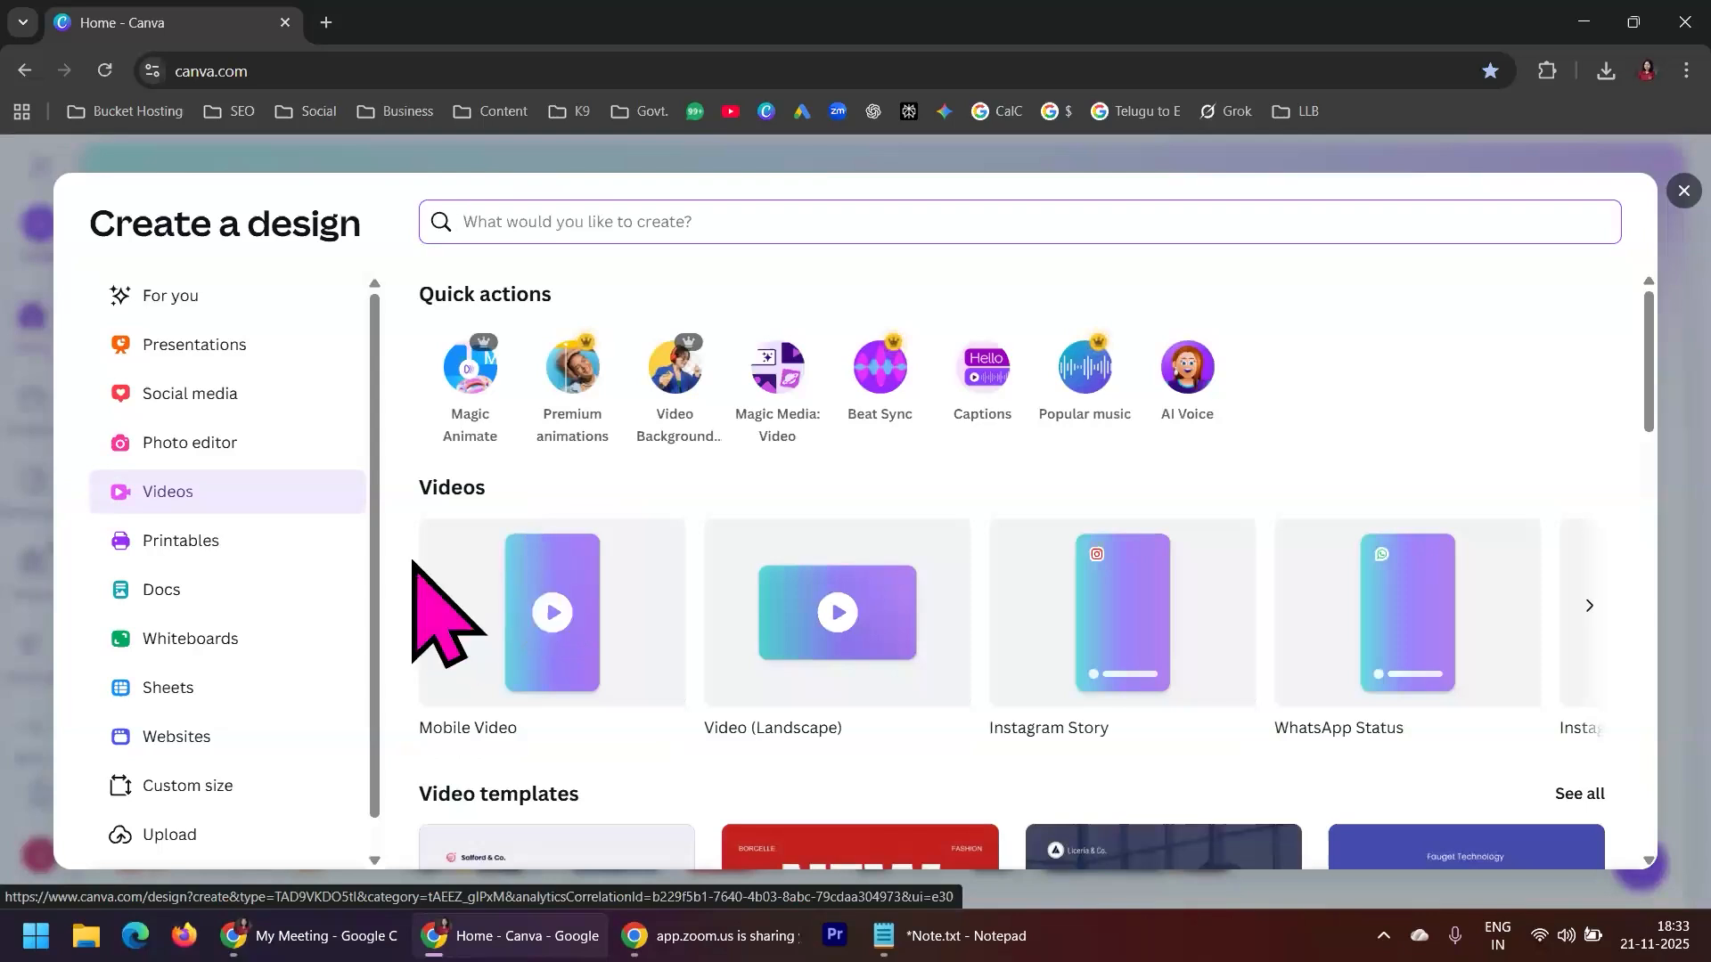
pyautogui.scroll(-2, 462, 602)
pyautogui.scroll(-3, 459, 601)
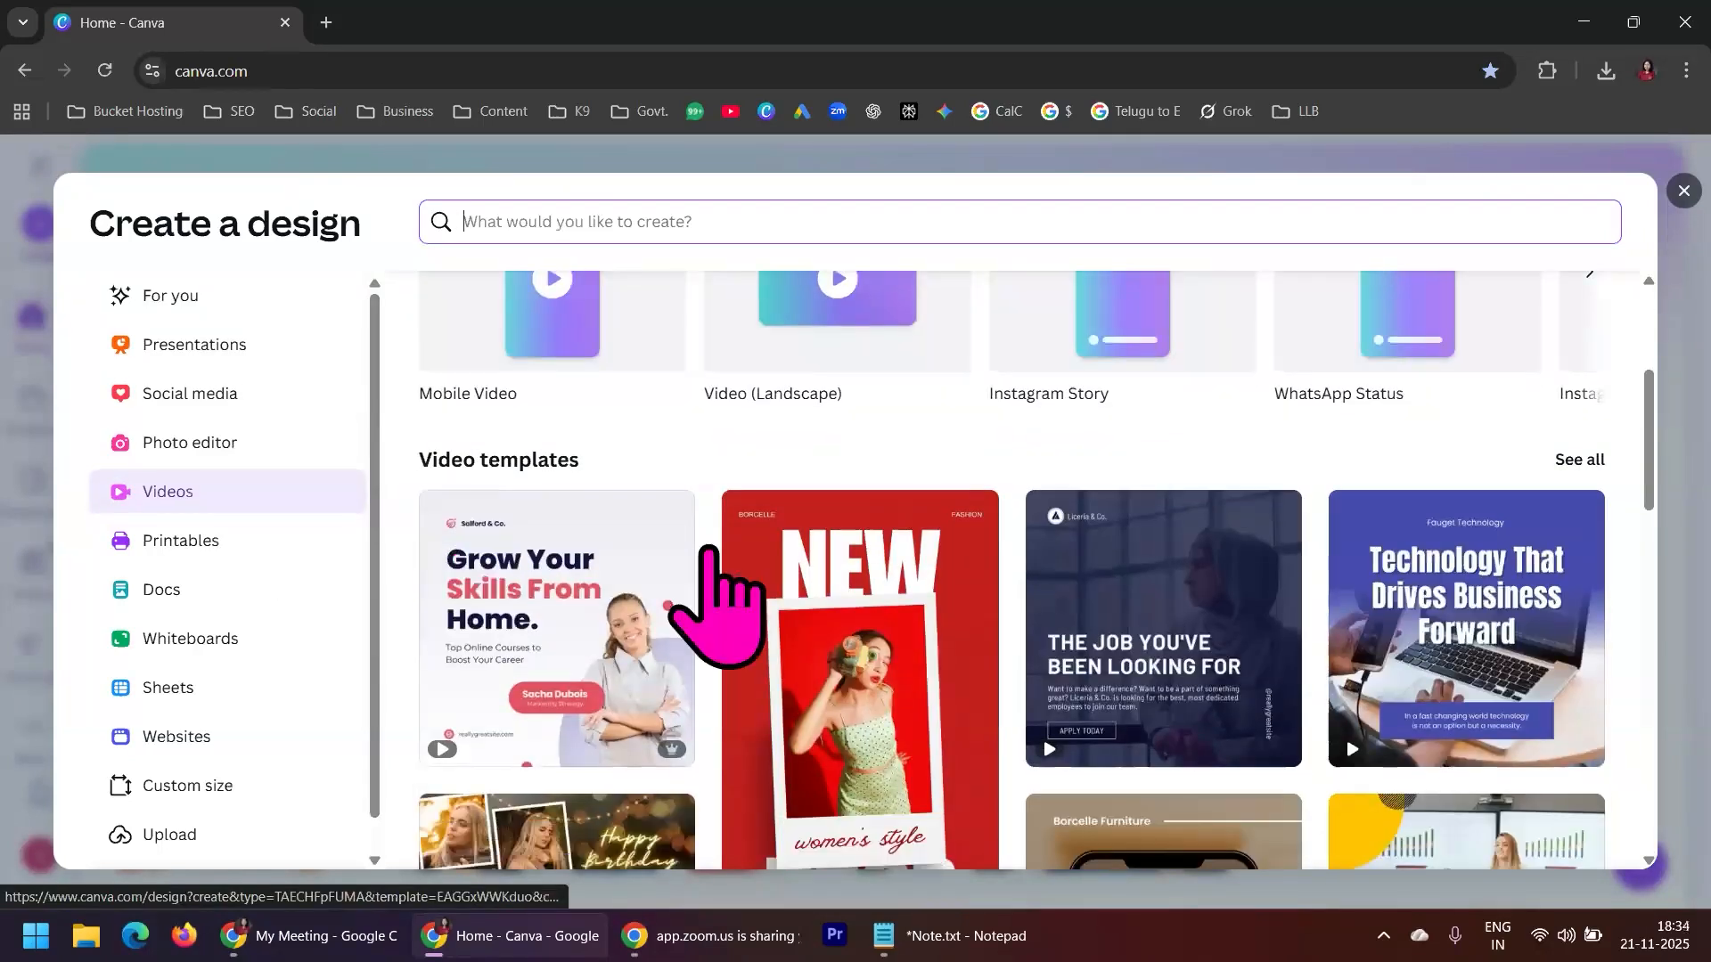
pyautogui.scroll(-5, 1559, 686)
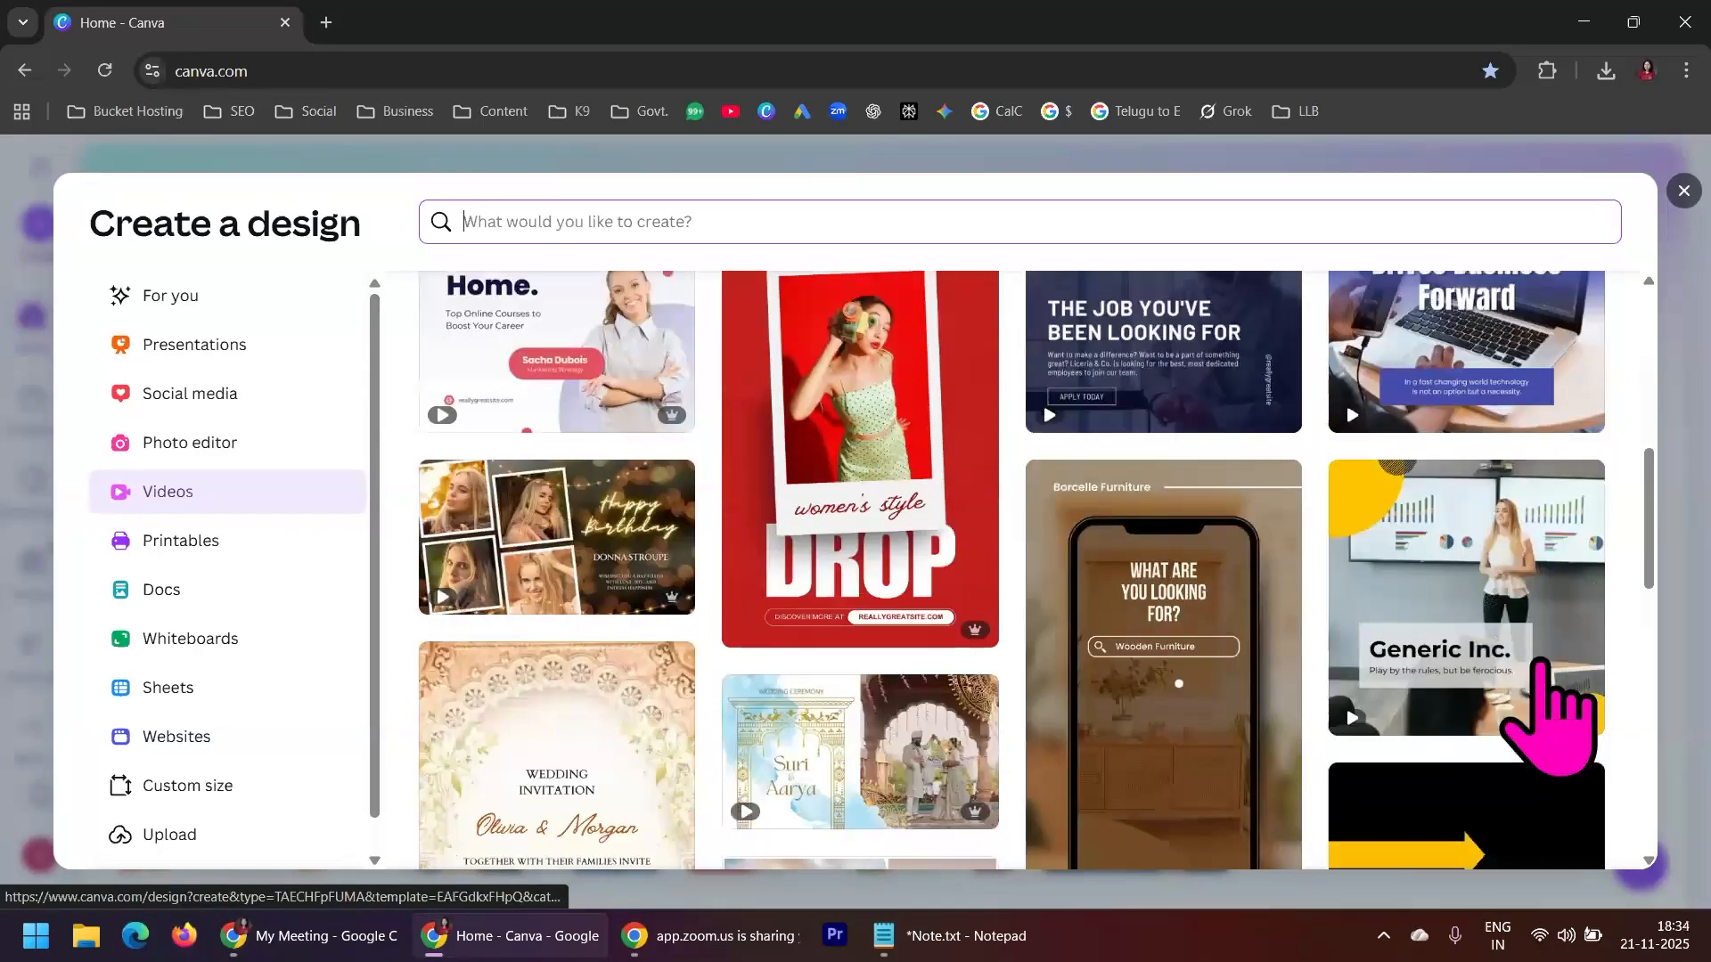
pyautogui.scroll(-5, 1422, 606)
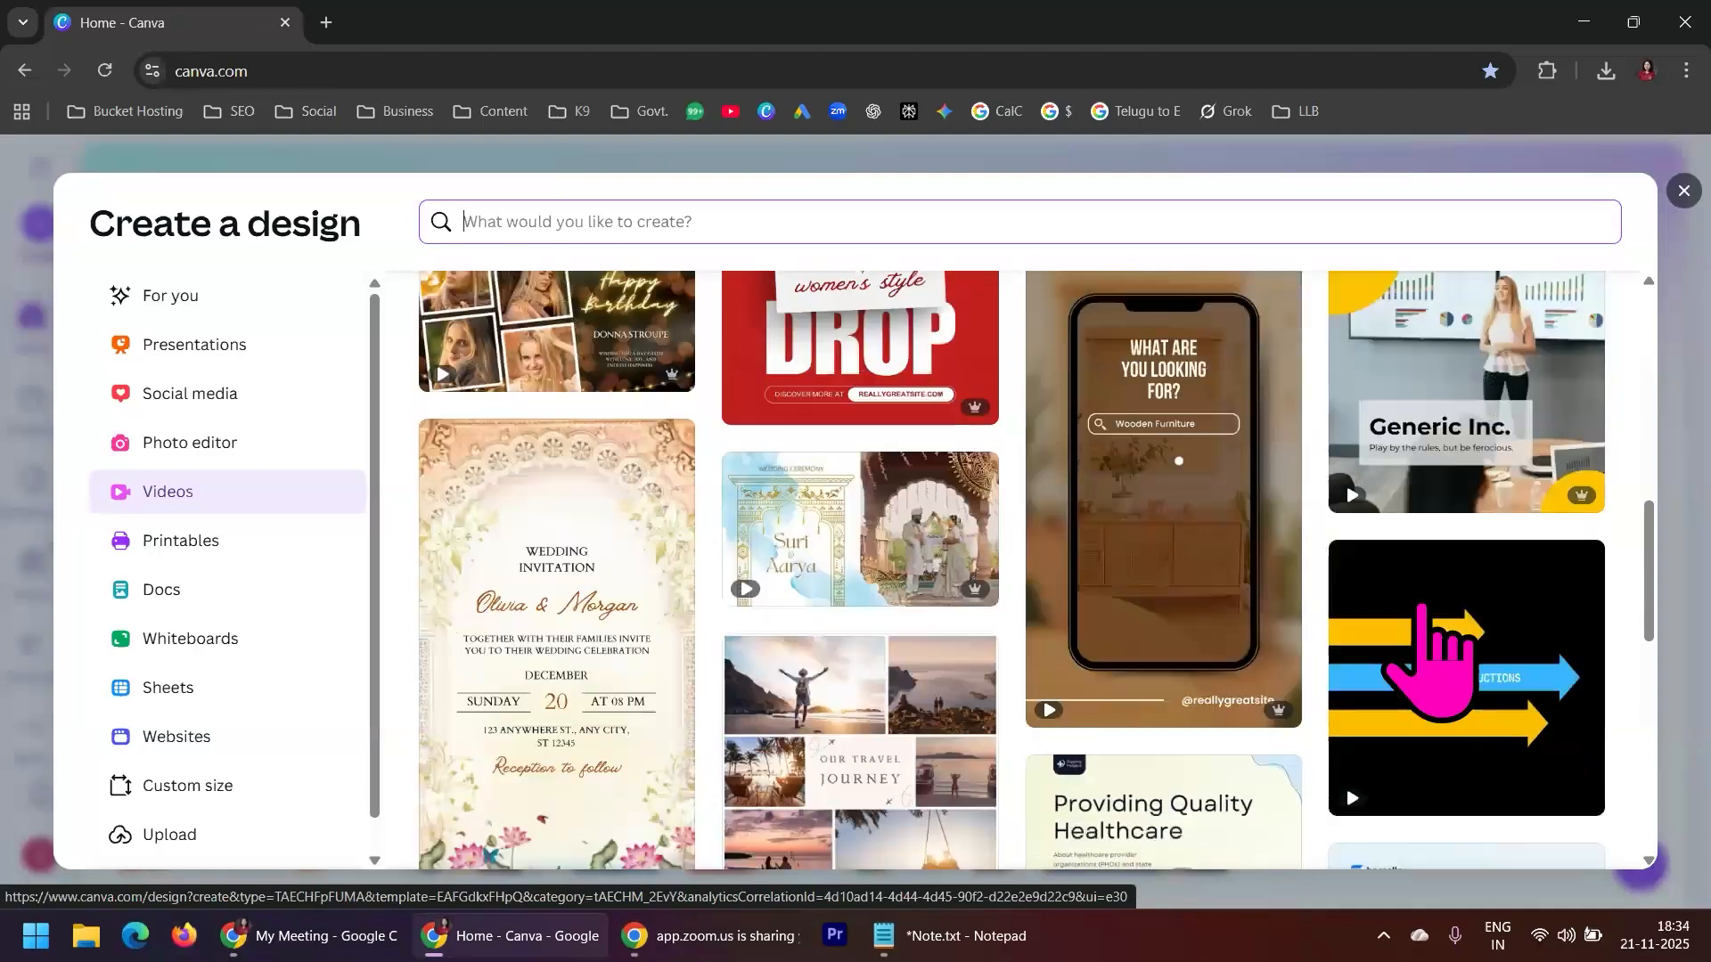
pyautogui.scroll(-3, 1426, 660)
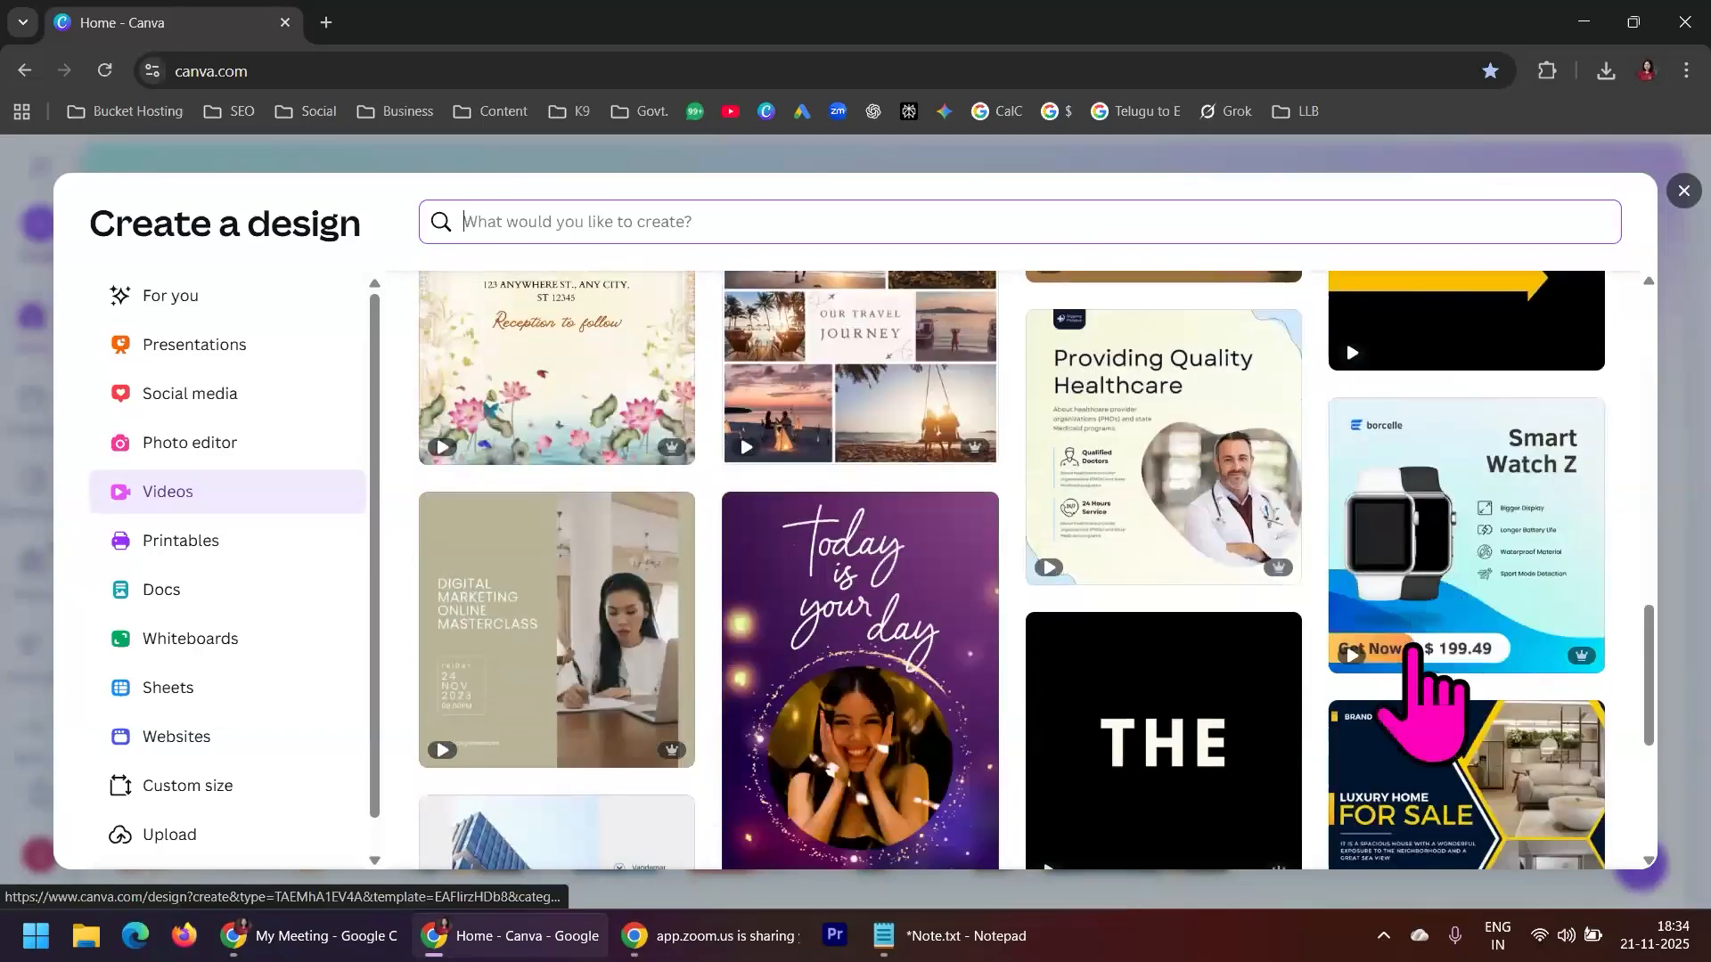
pyautogui.scroll(-5, 1422, 700)
pyautogui.scroll(20, 1421, 704)
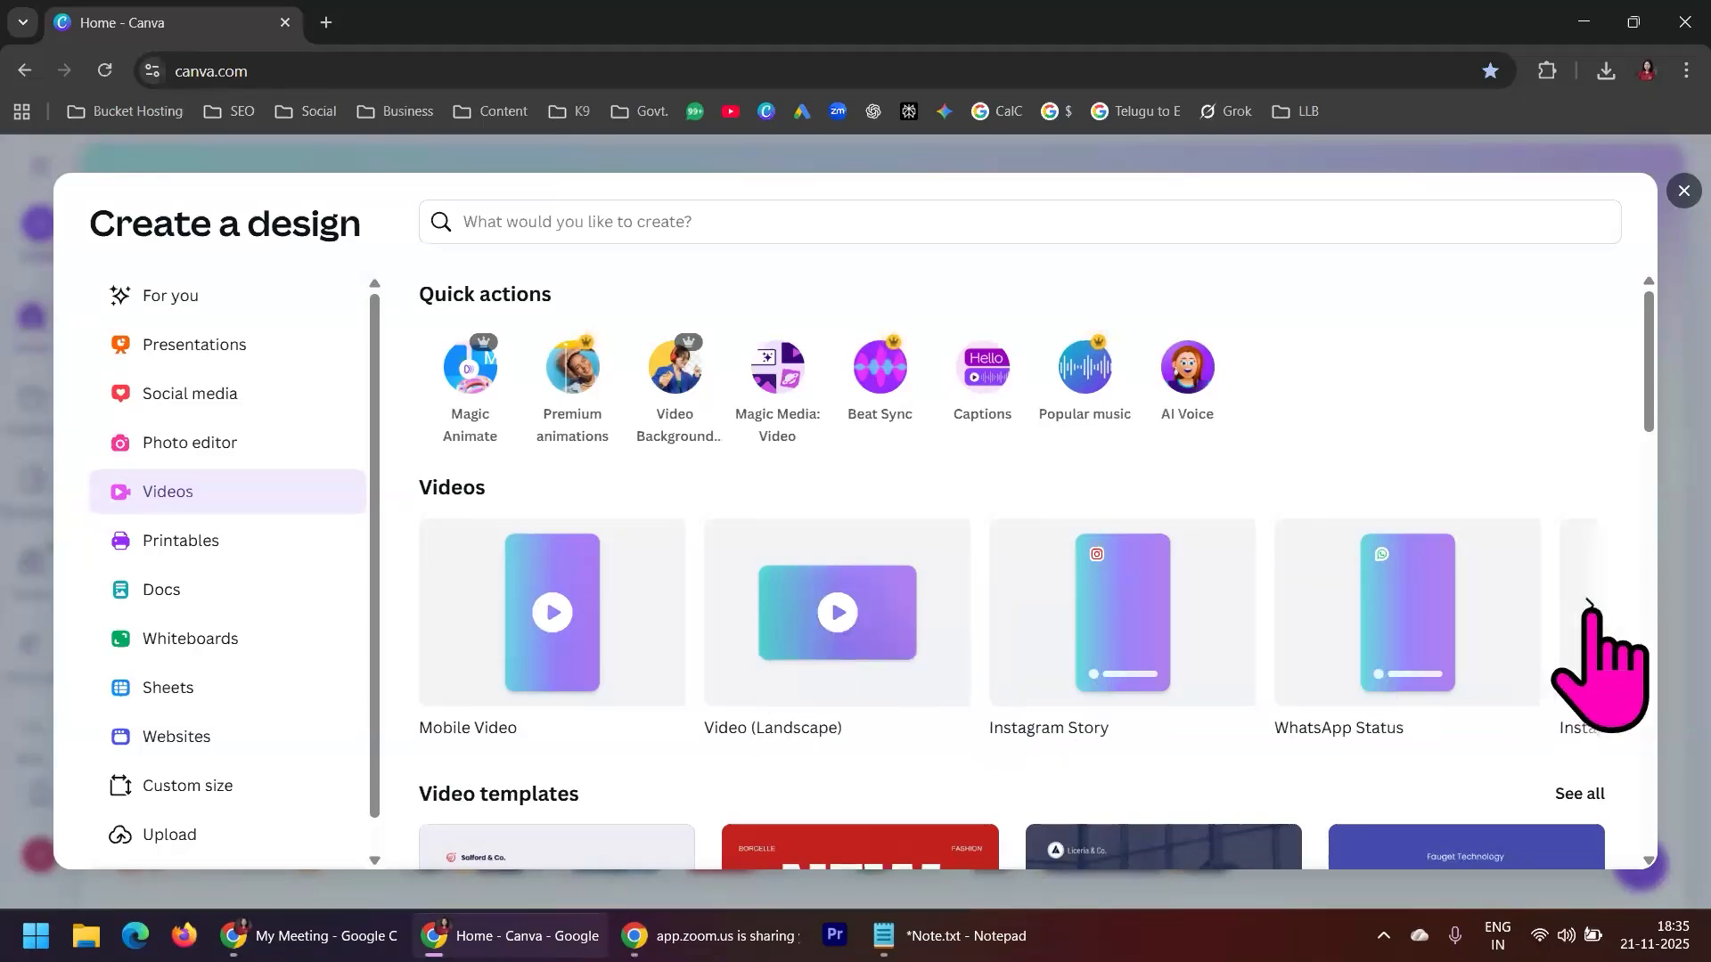
# Find the YouTube Video Ad format (1920 × 1080 px) among the video types and create a blank design with it
pyautogui.click(1589, 606)
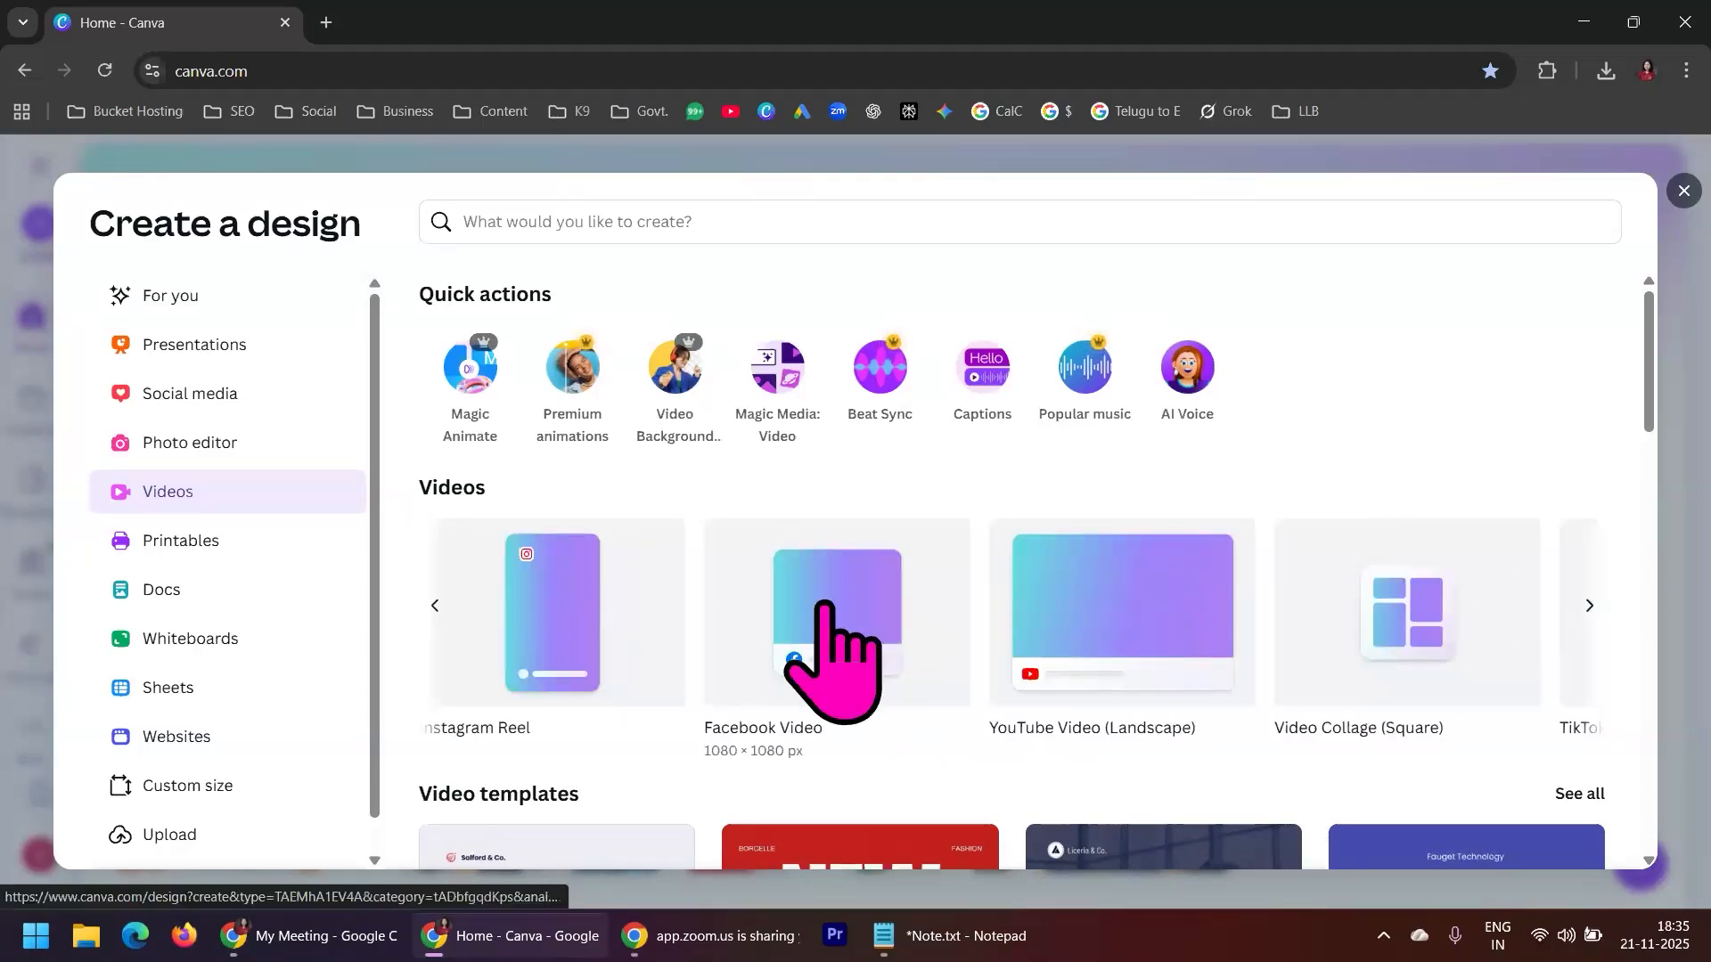
pyautogui.click(1589, 606)
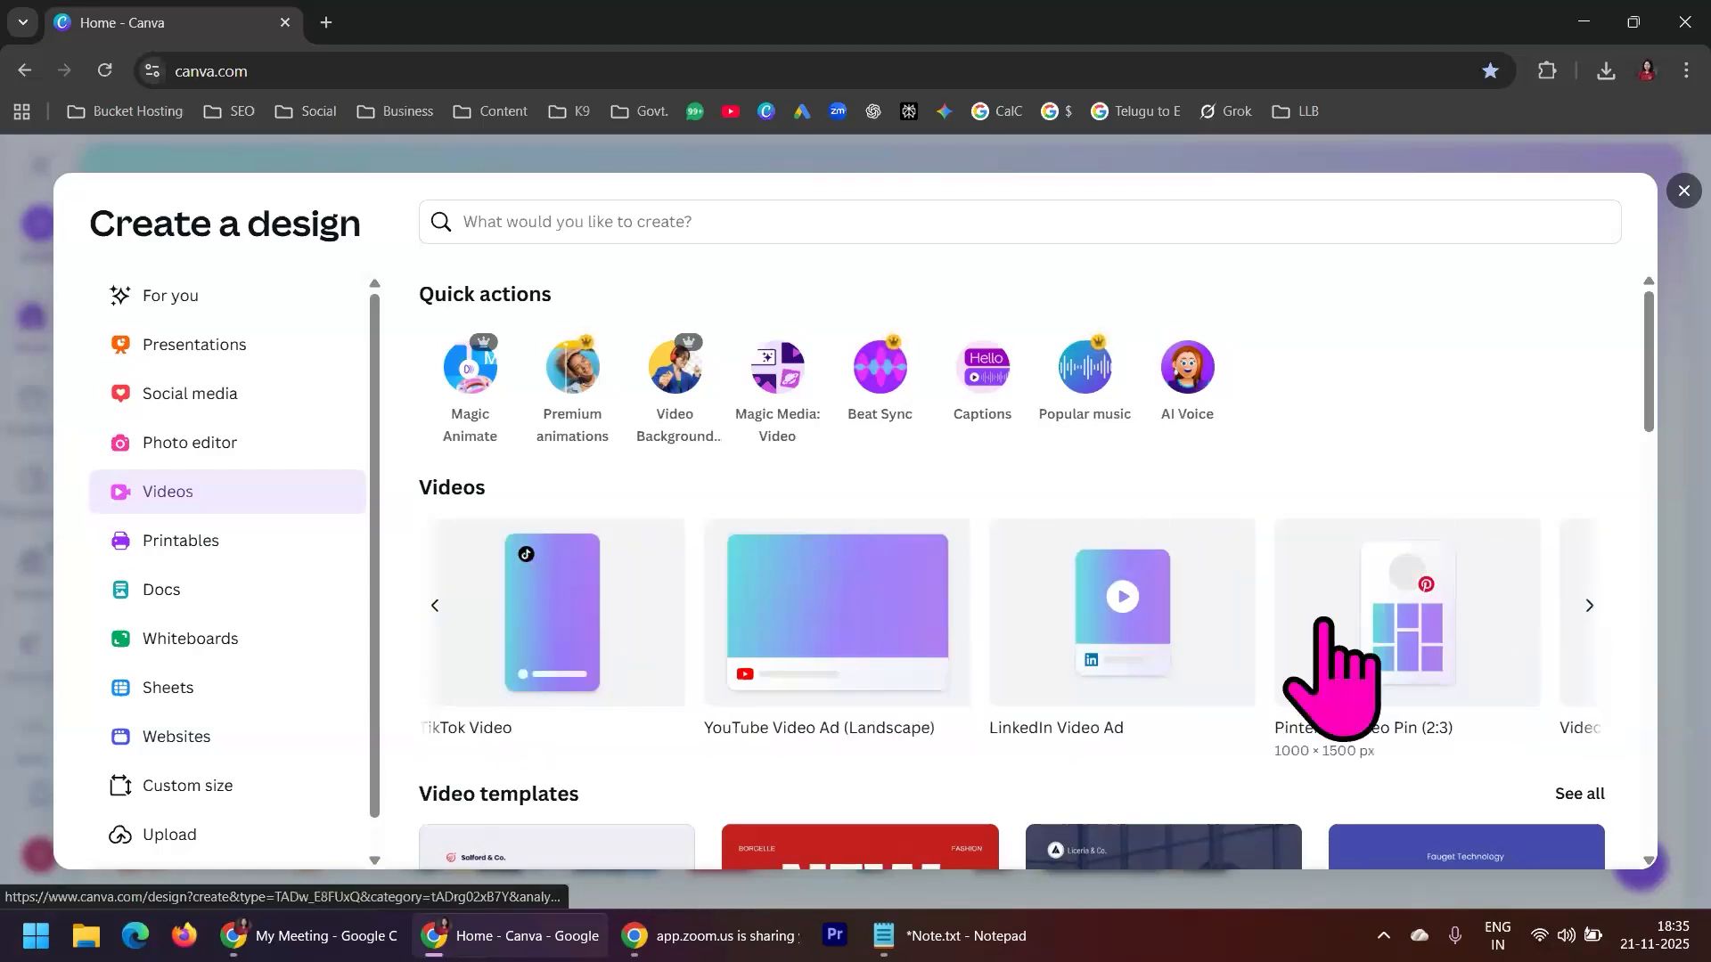
pyautogui.click(860, 635)
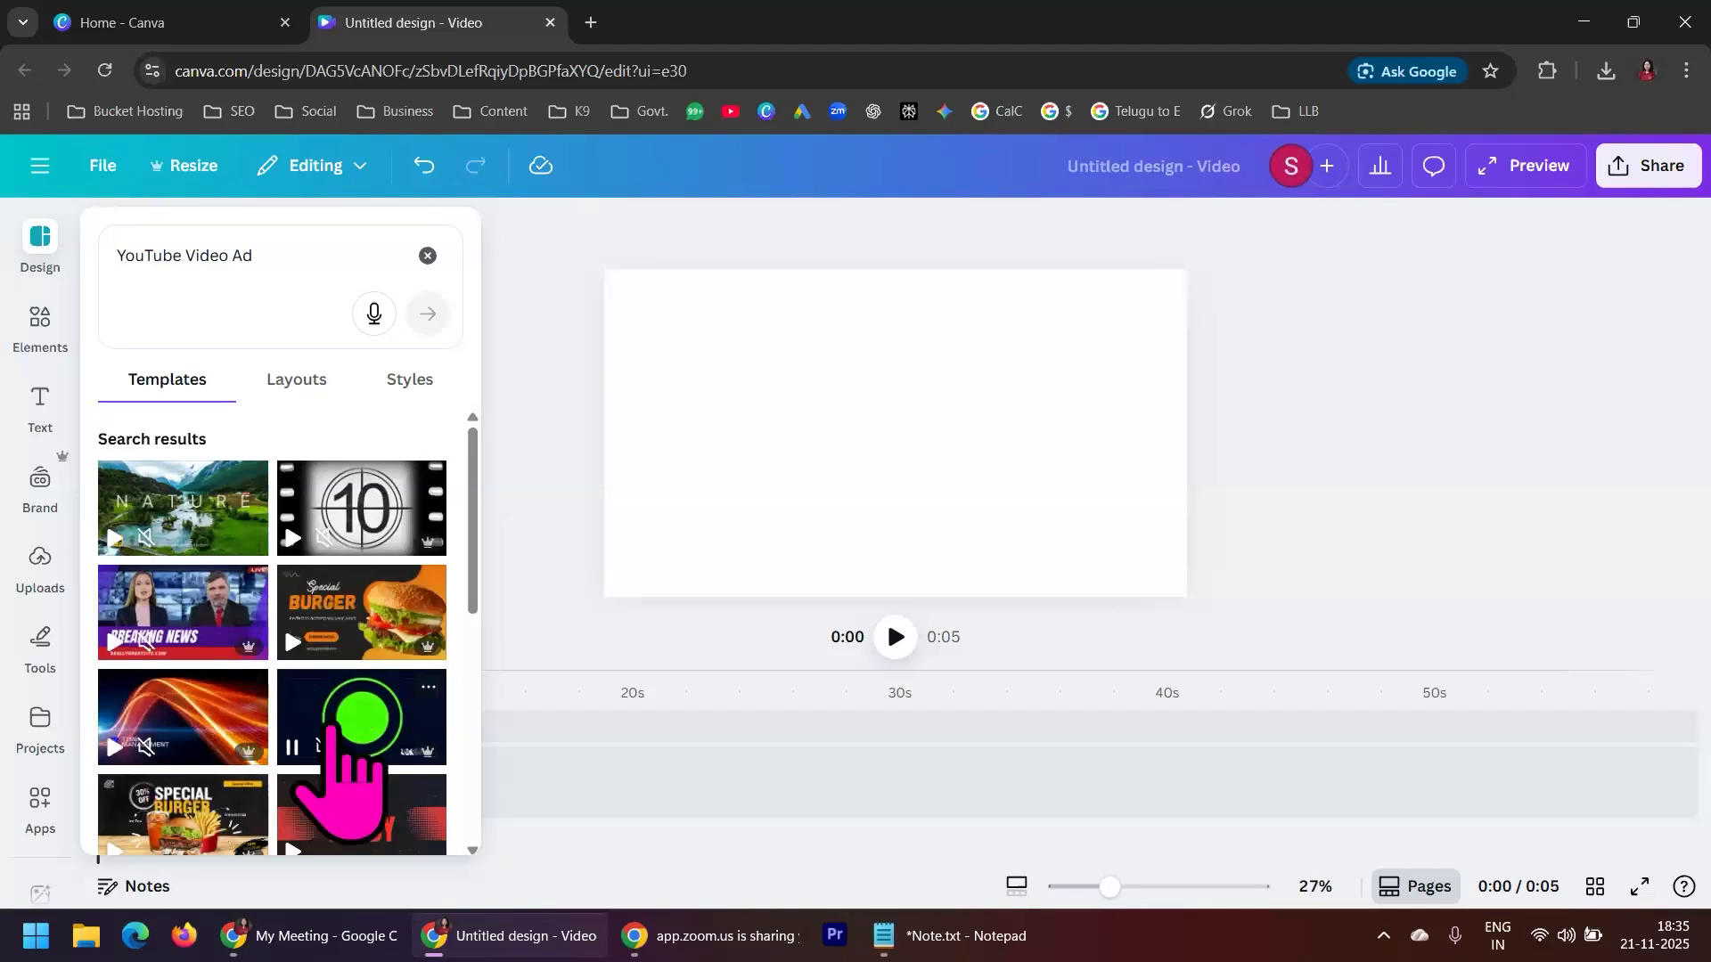
# Browse the template search results for YouTube Video Ad
pyautogui.scroll(-3, 339, 726)
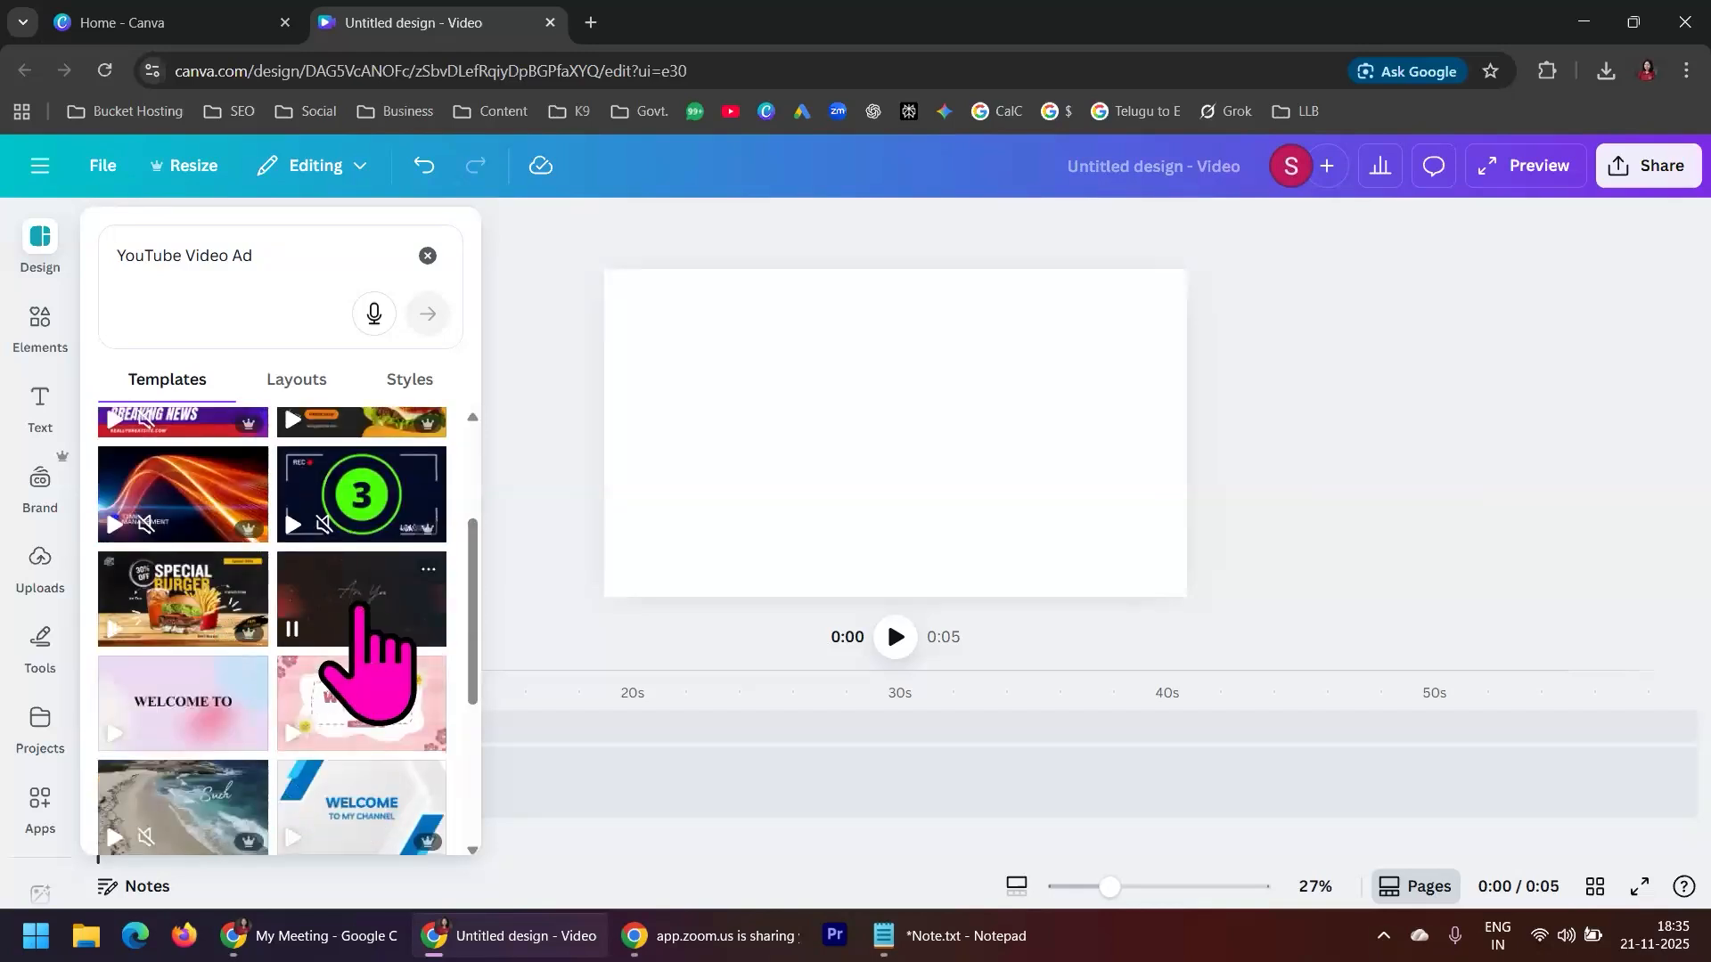
pyautogui.scroll(-3, 343, 691)
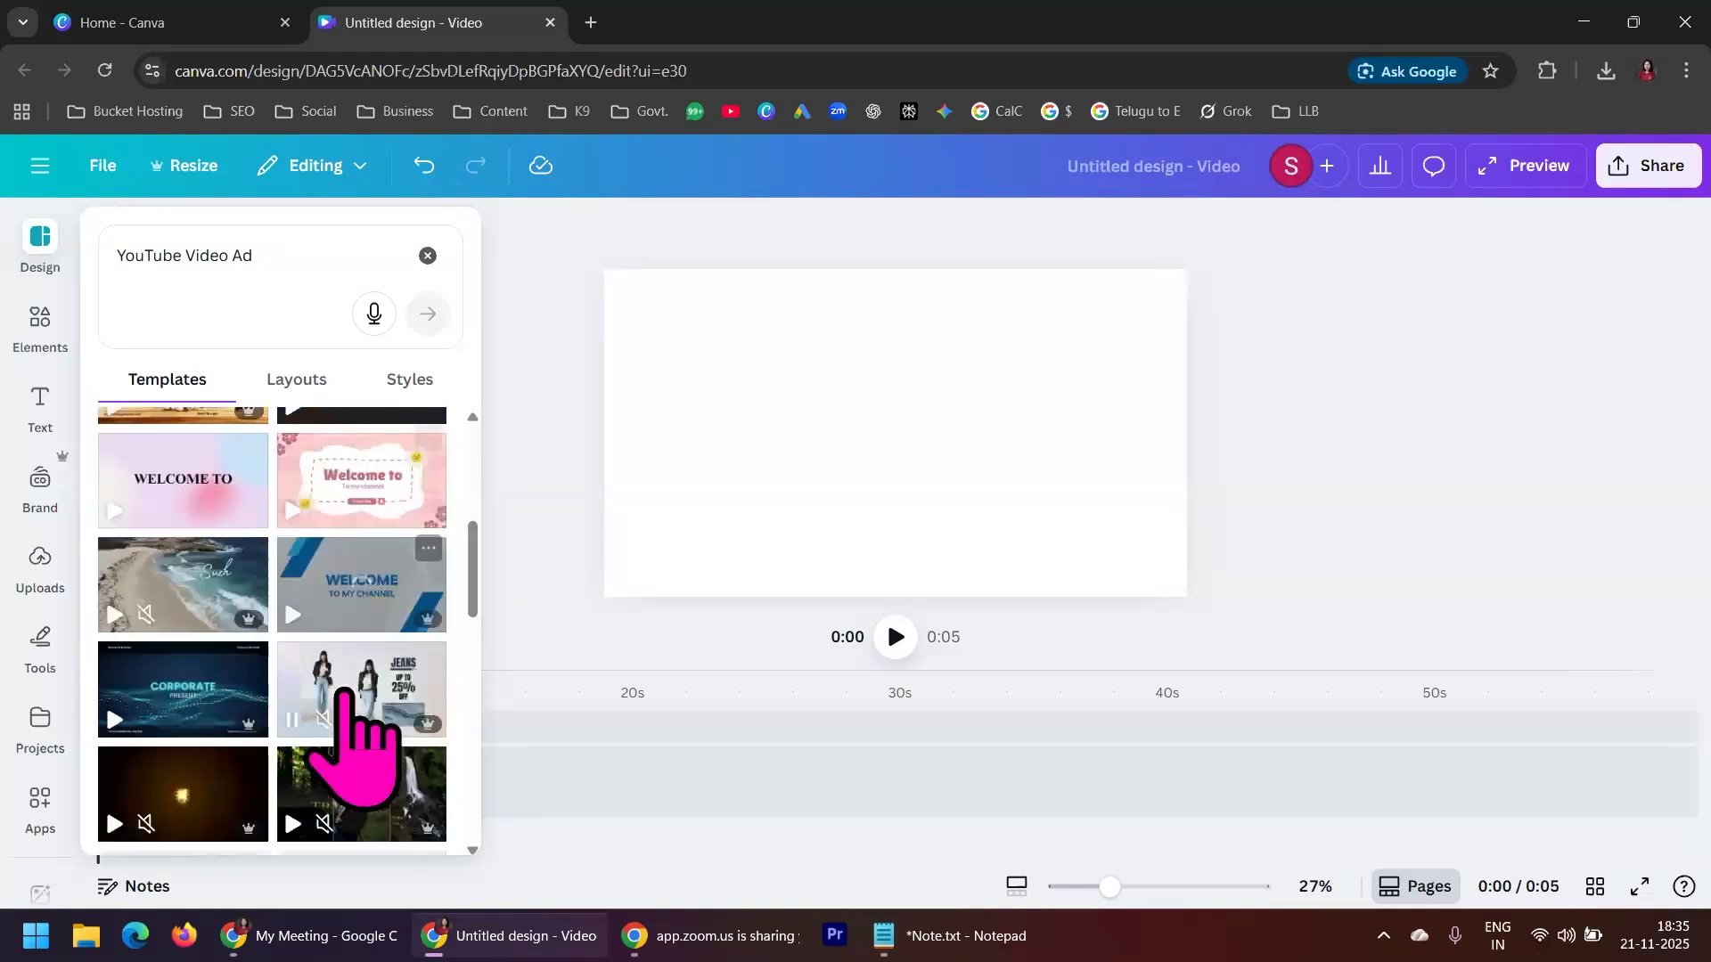
pyautogui.scroll(-1, 189, 708)
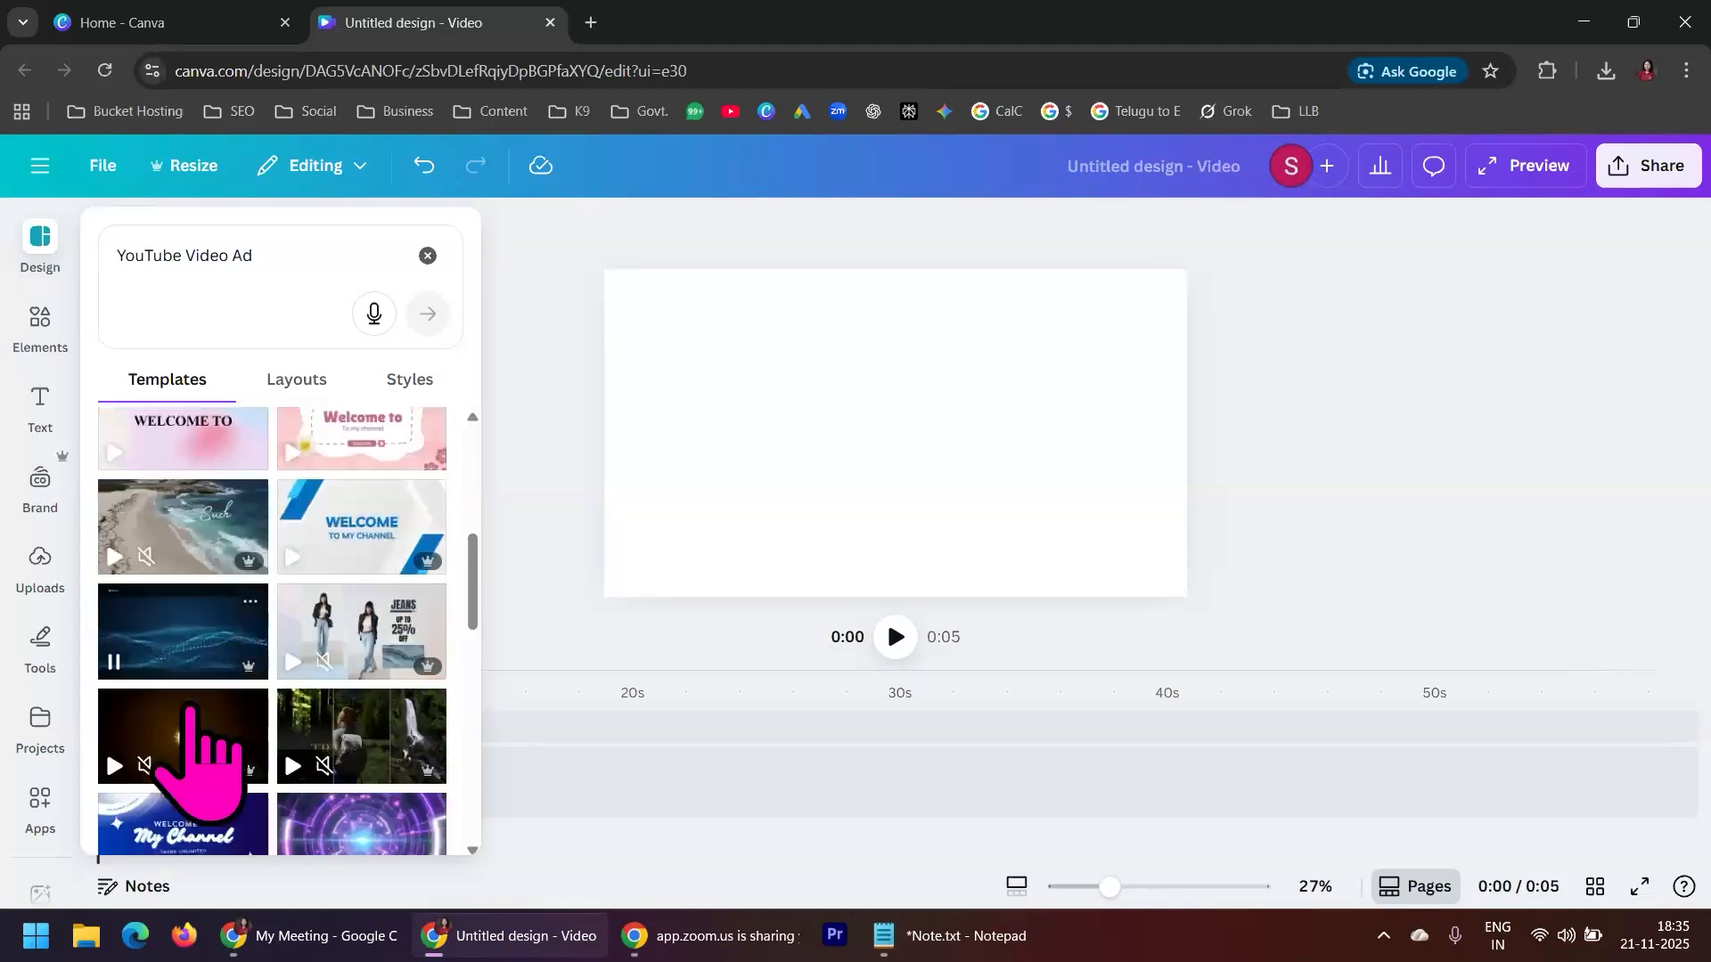
pyautogui.scroll(-2, 189, 708)
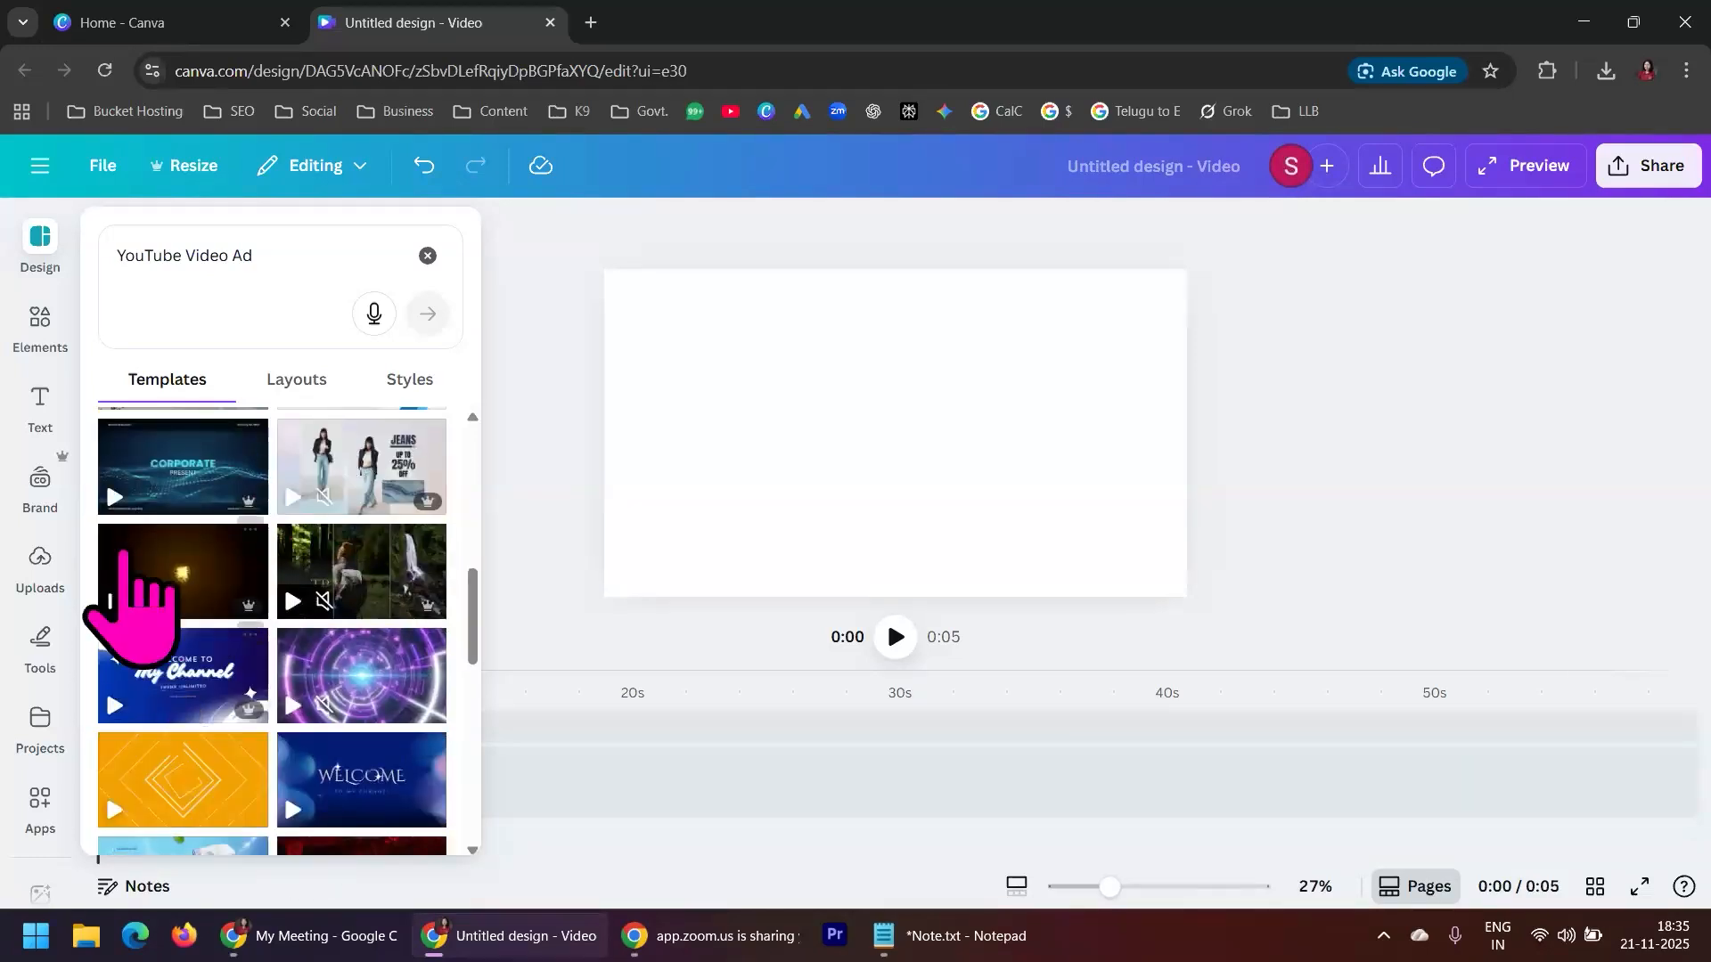
pyautogui.scroll(-5, 294, 557)
pyautogui.scroll(-1, 294, 557)
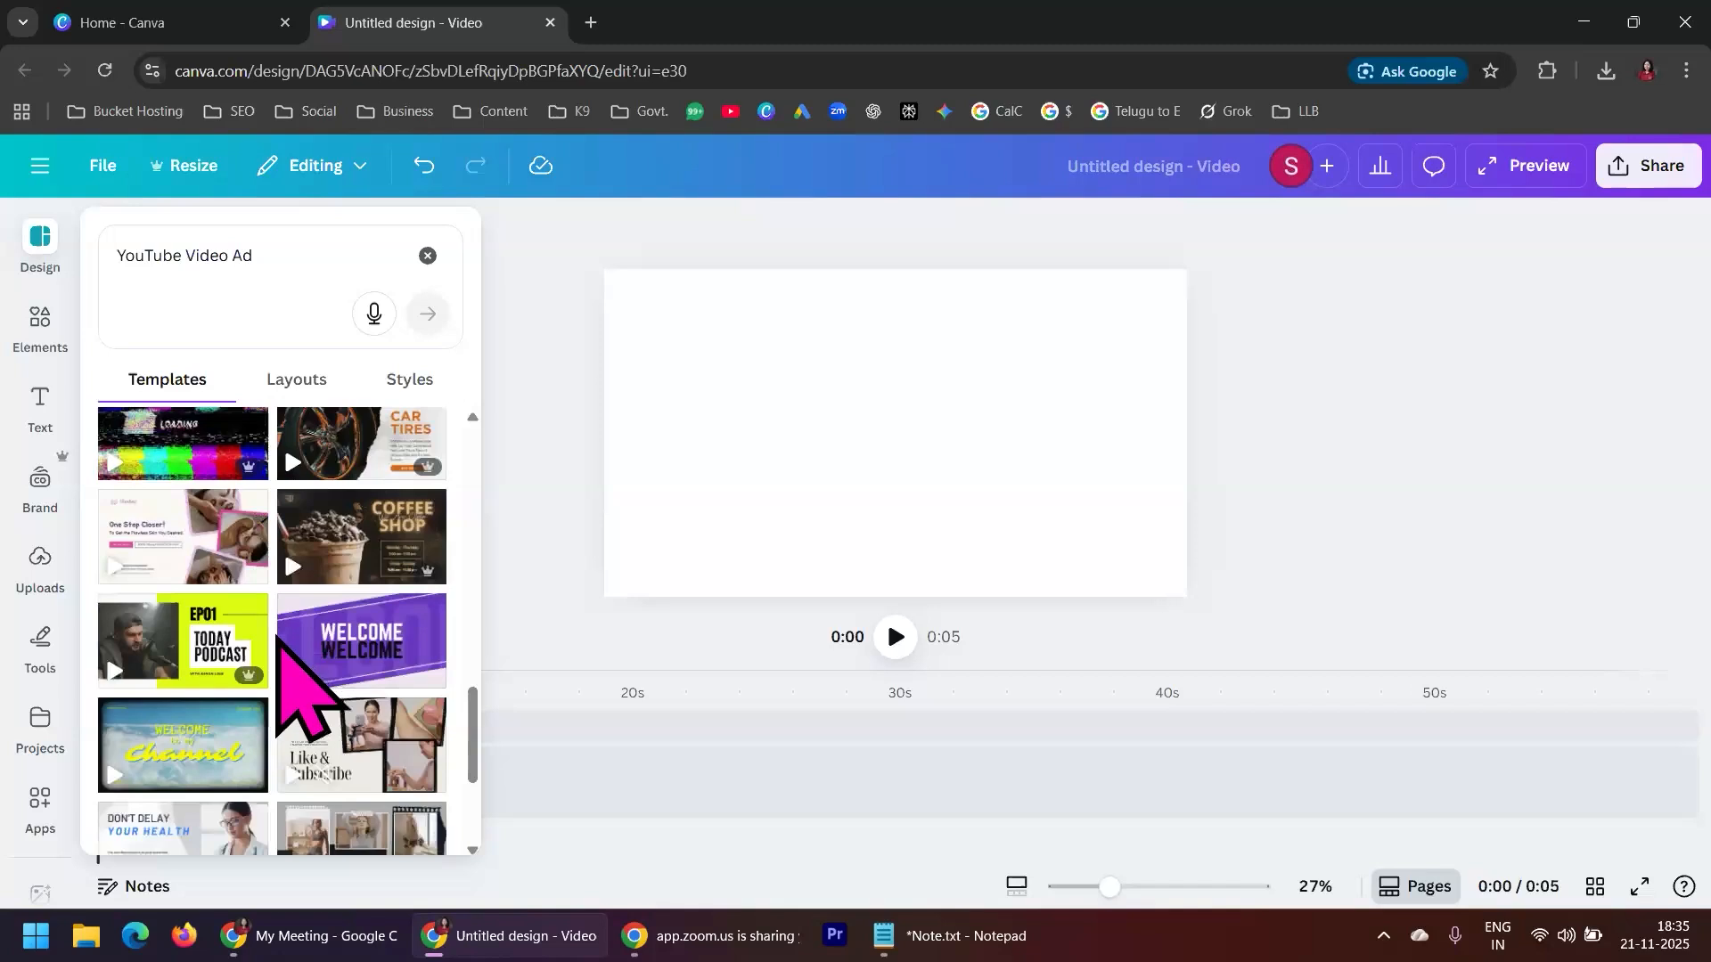
pyautogui.scroll(-3, 277, 659)
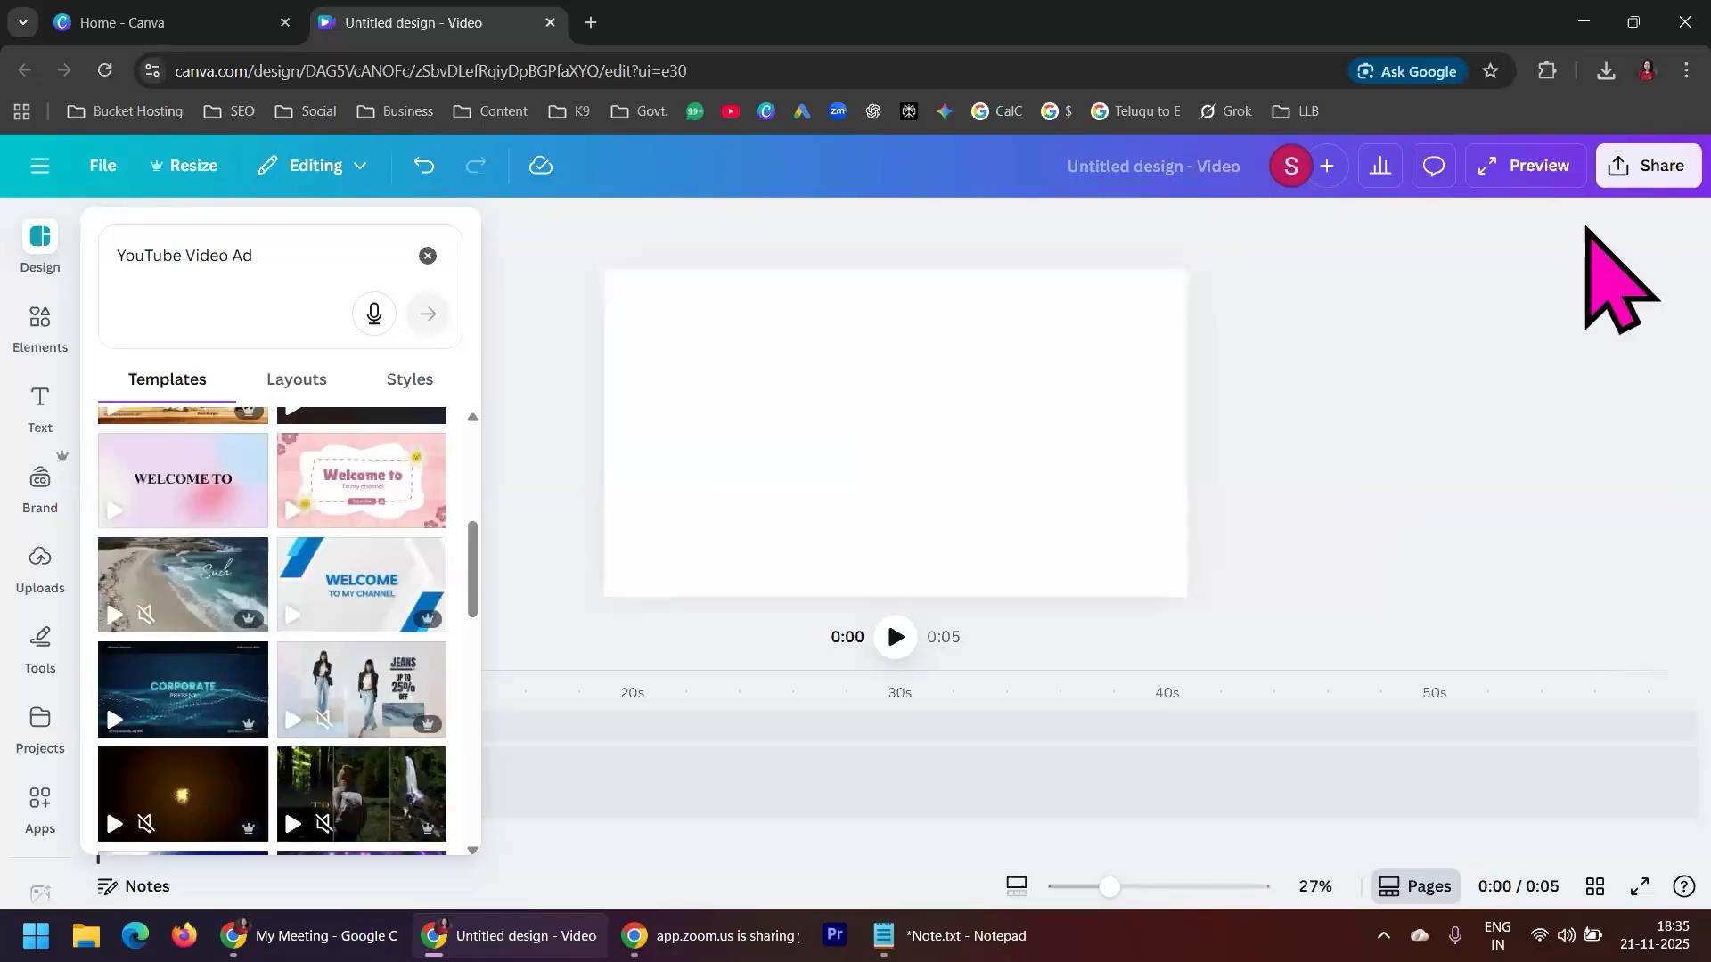
pyautogui.scroll(10, 298, 753)
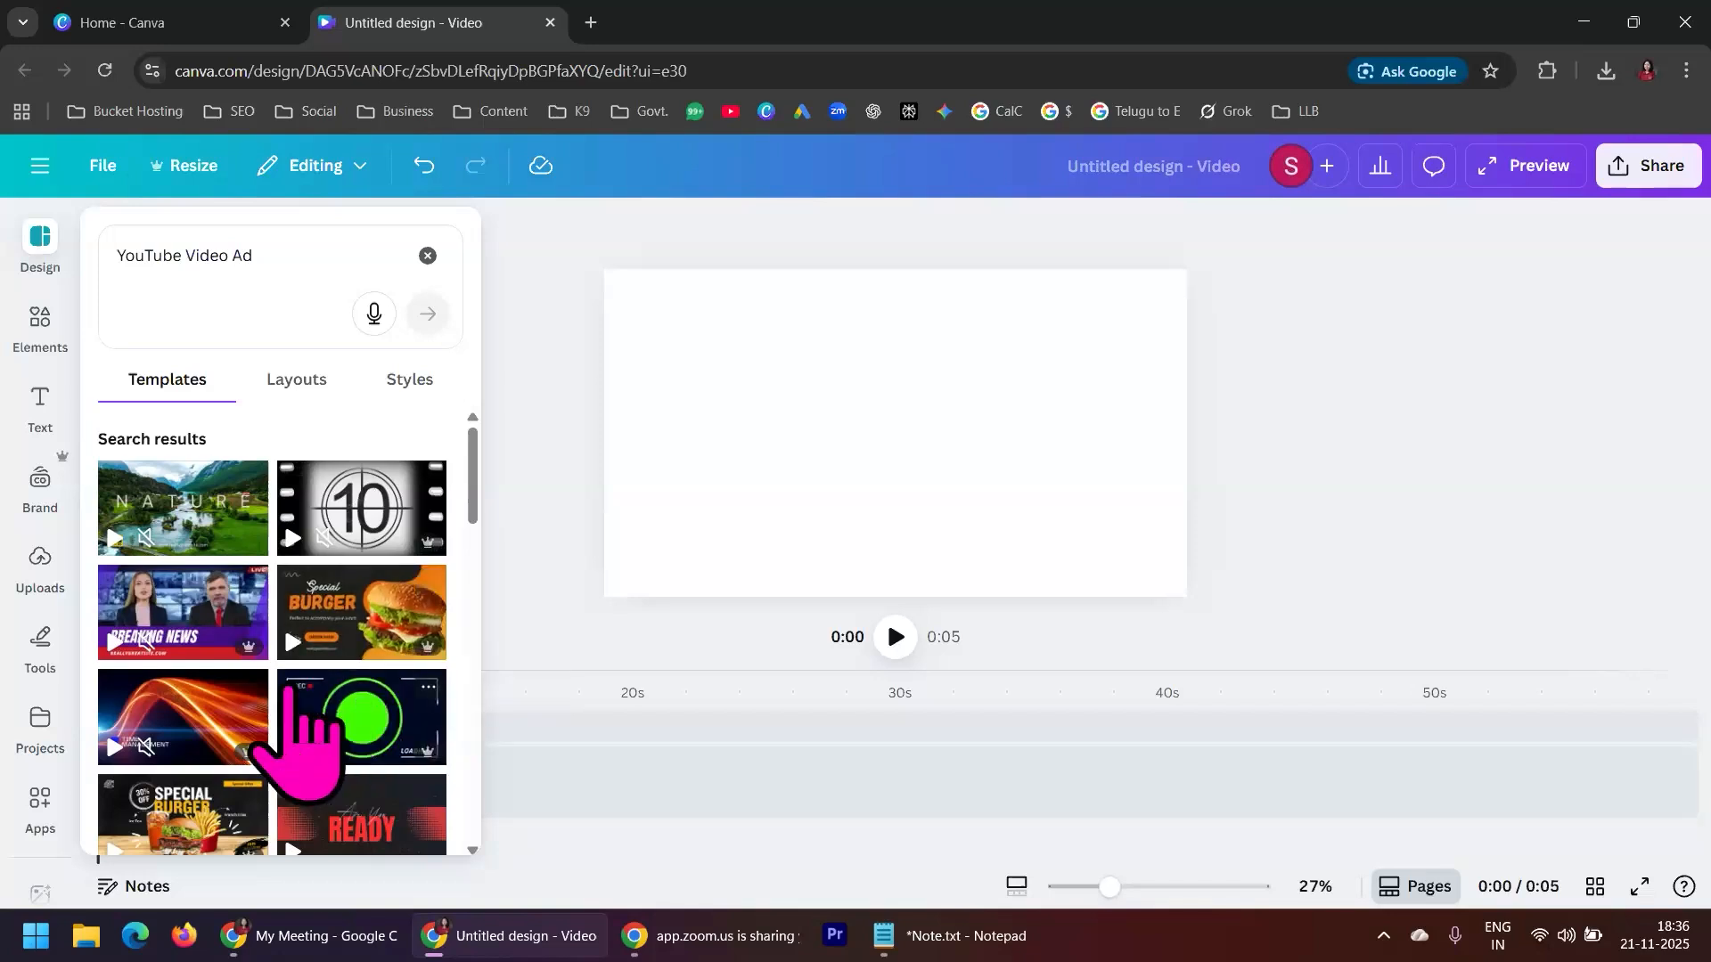
pyautogui.scroll(-3, 287, 690)
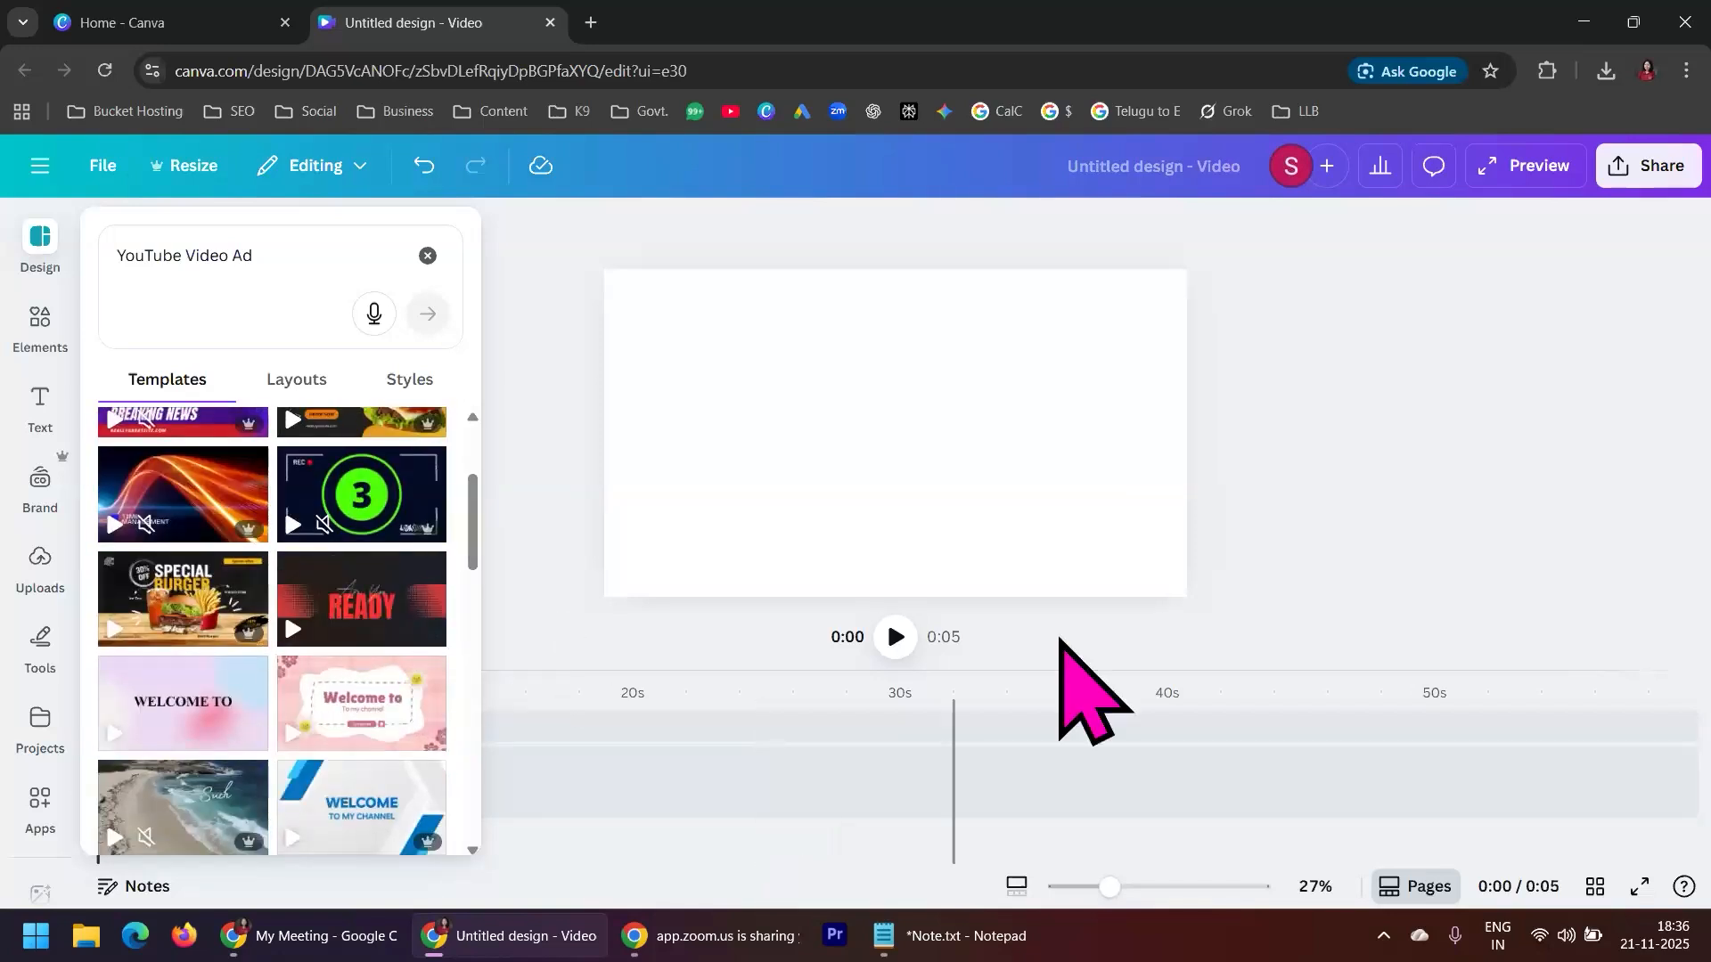
# Hide the template list and scrub the playhead along the empty timeline, starting with about 6 seconds
pyautogui.click(1343, 464)
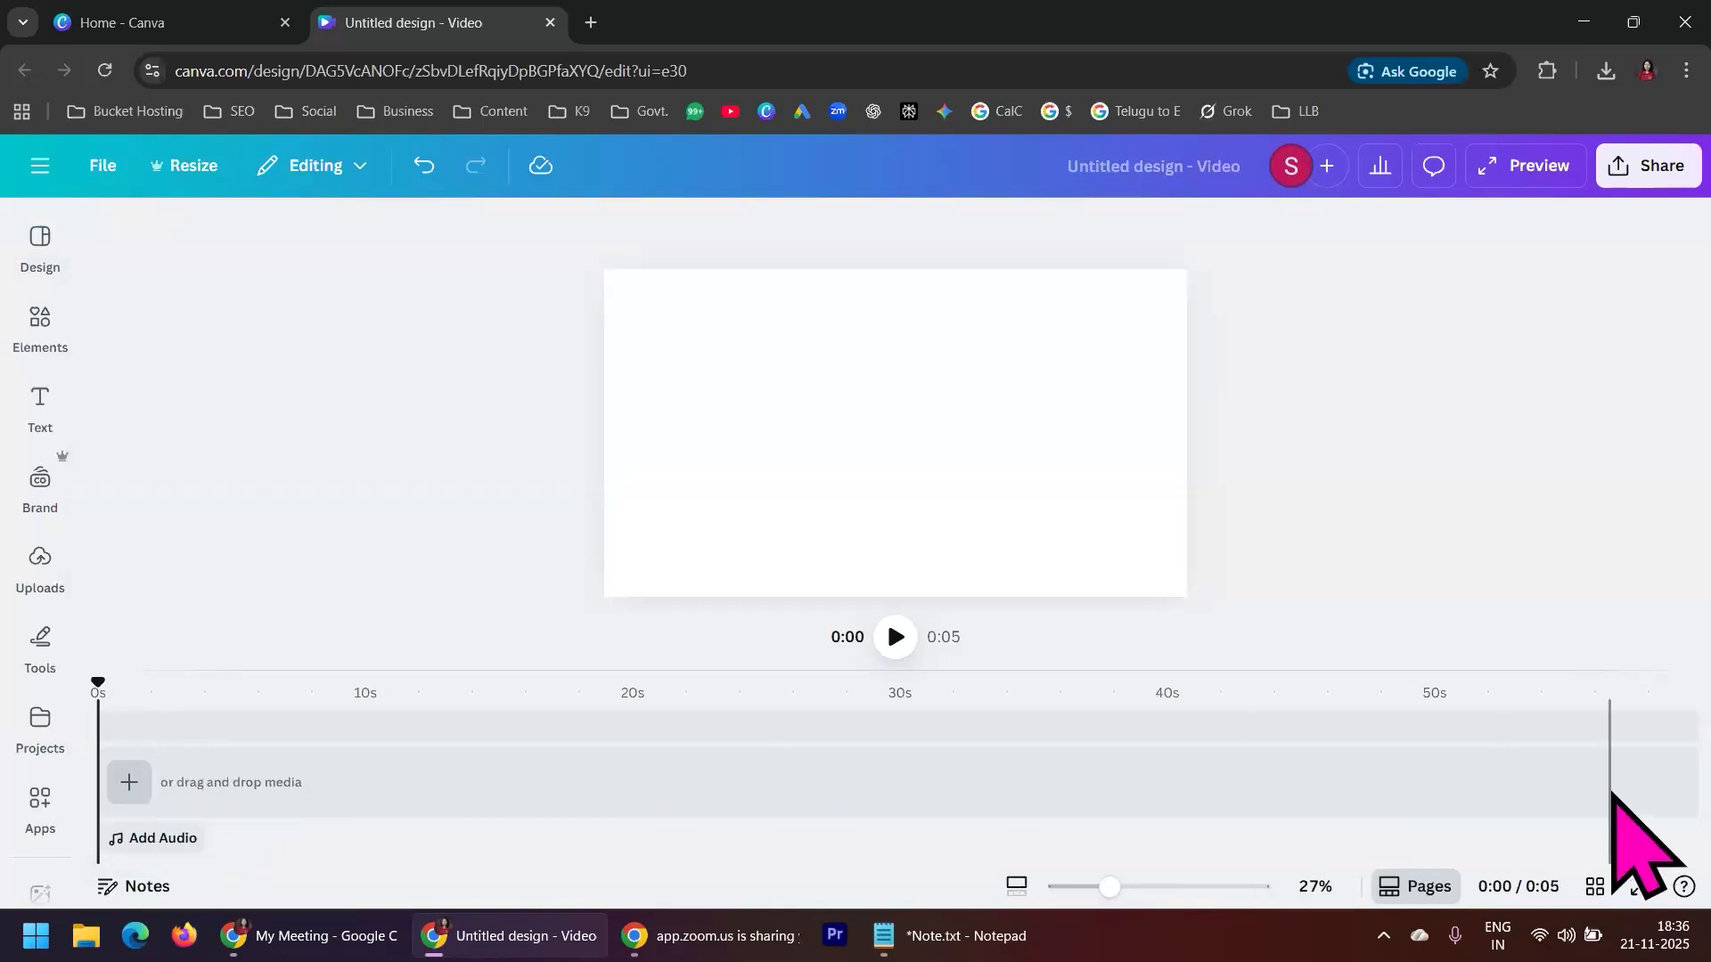
pyautogui.moveTo(101, 695); pyautogui.dragTo(225, 697)
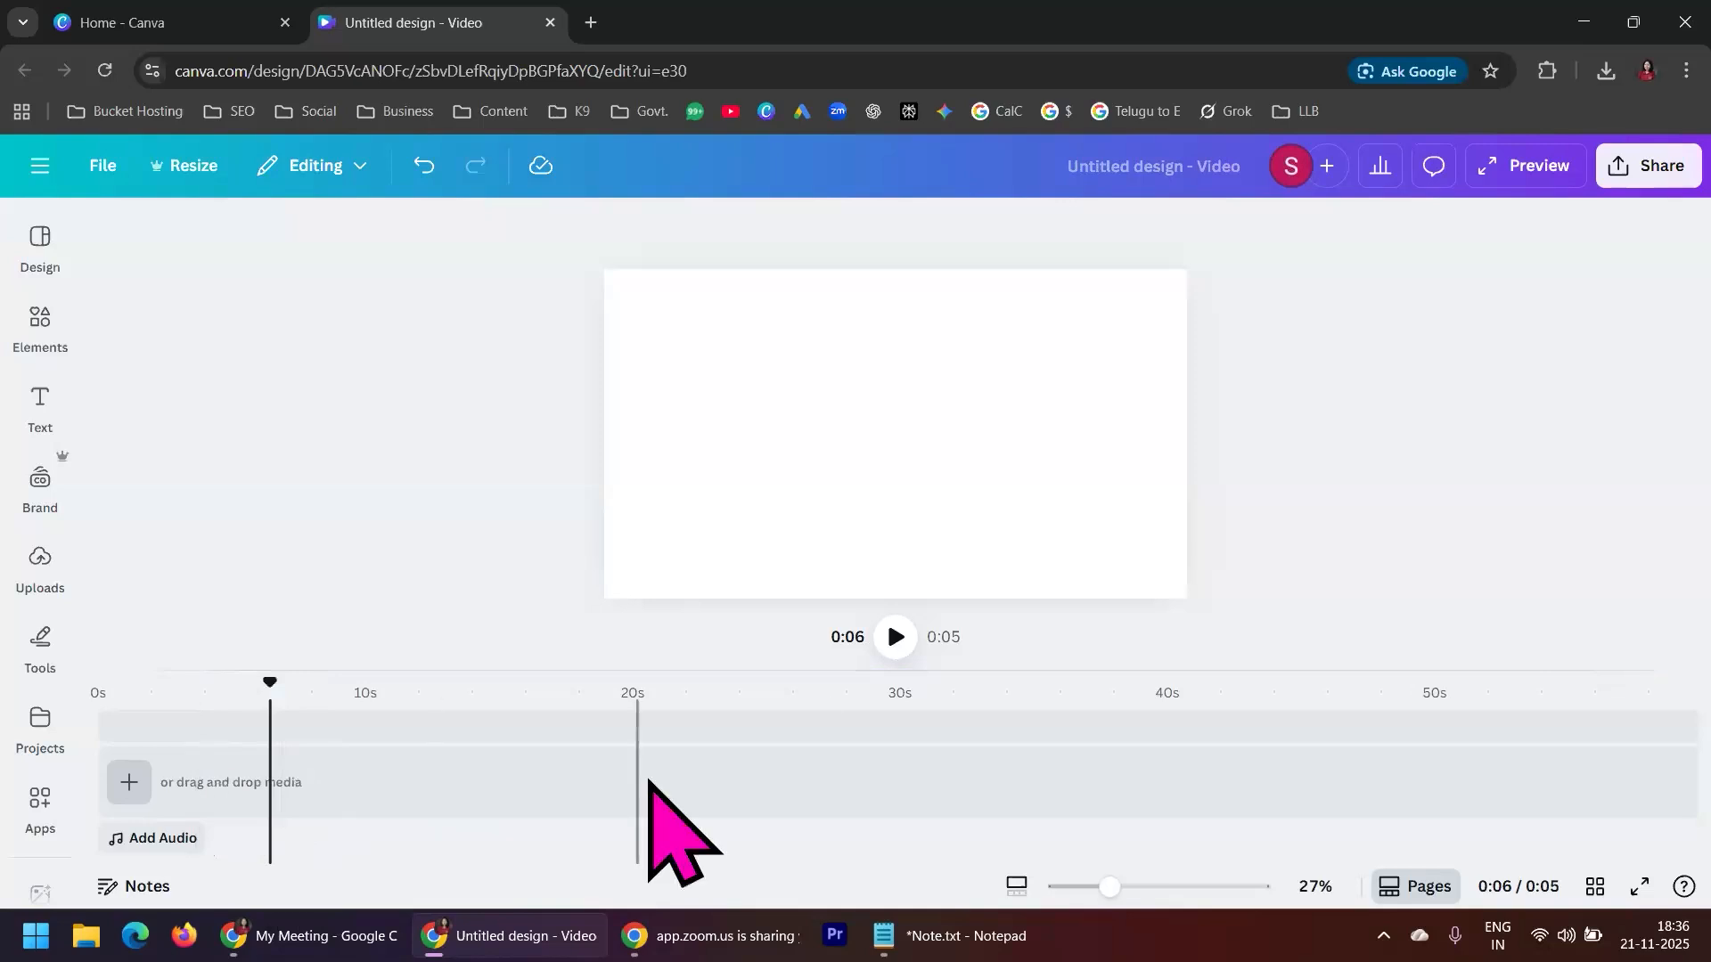
pyautogui.moveTo(269, 682); pyautogui.dragTo(402, 686)
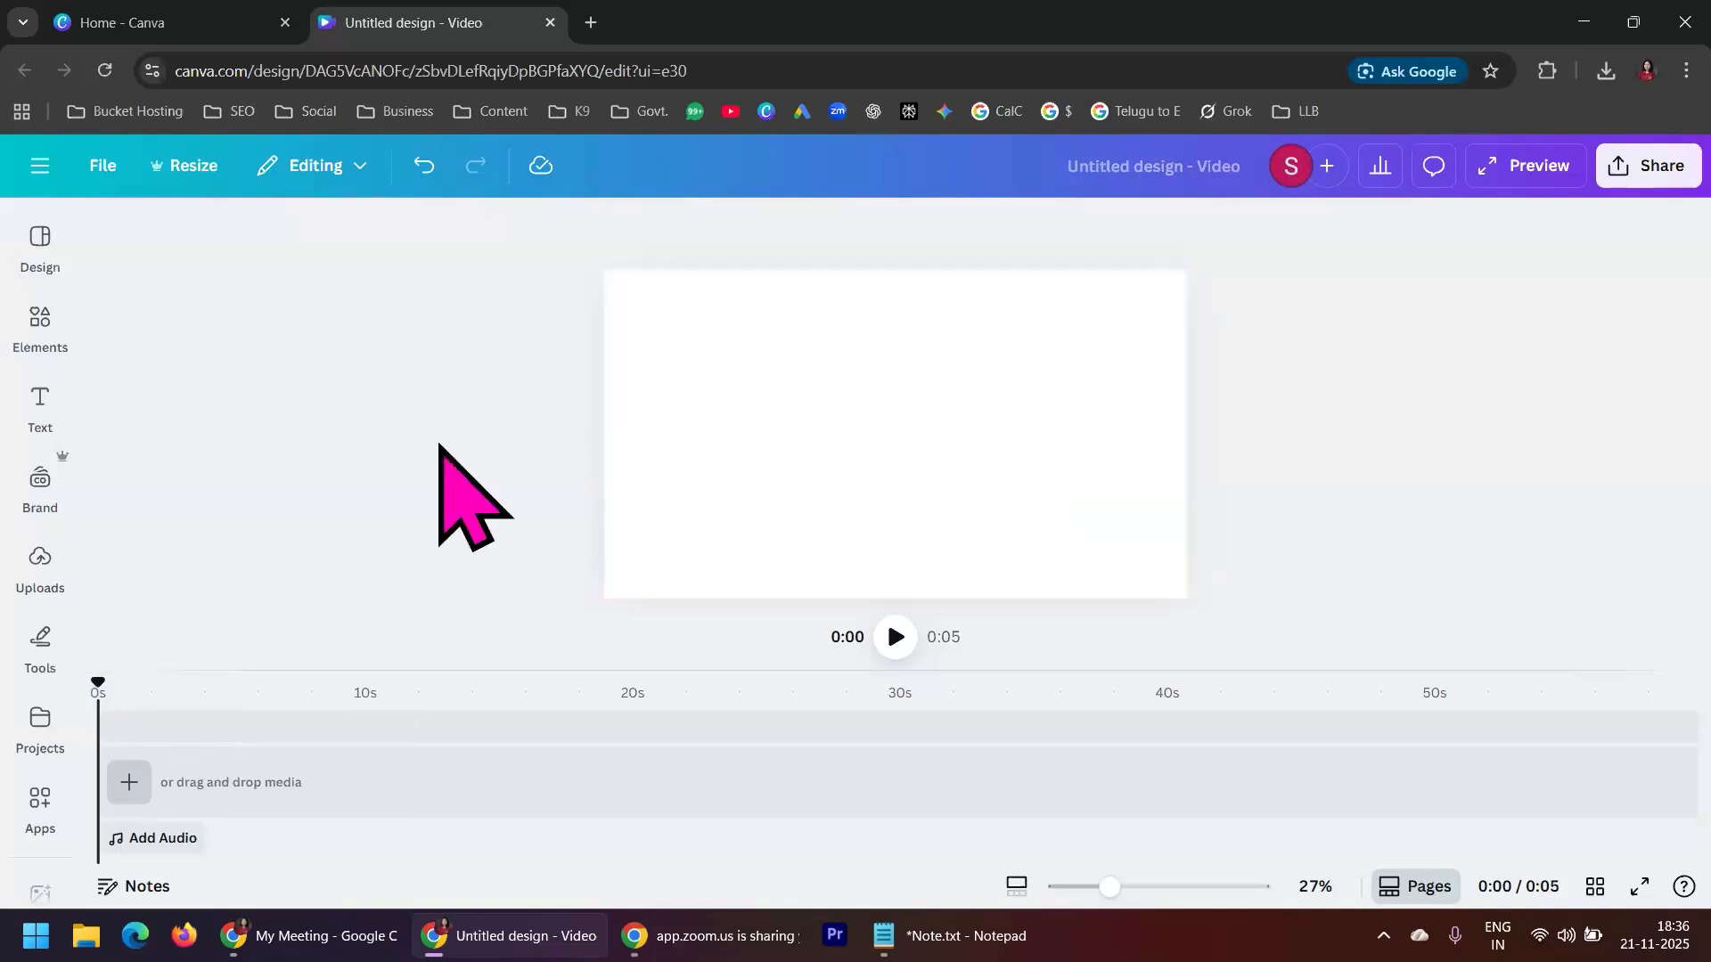
# Browse the YouTube Video Ad template results and preview several welcome and intro designs
pyautogui.click(41, 245)
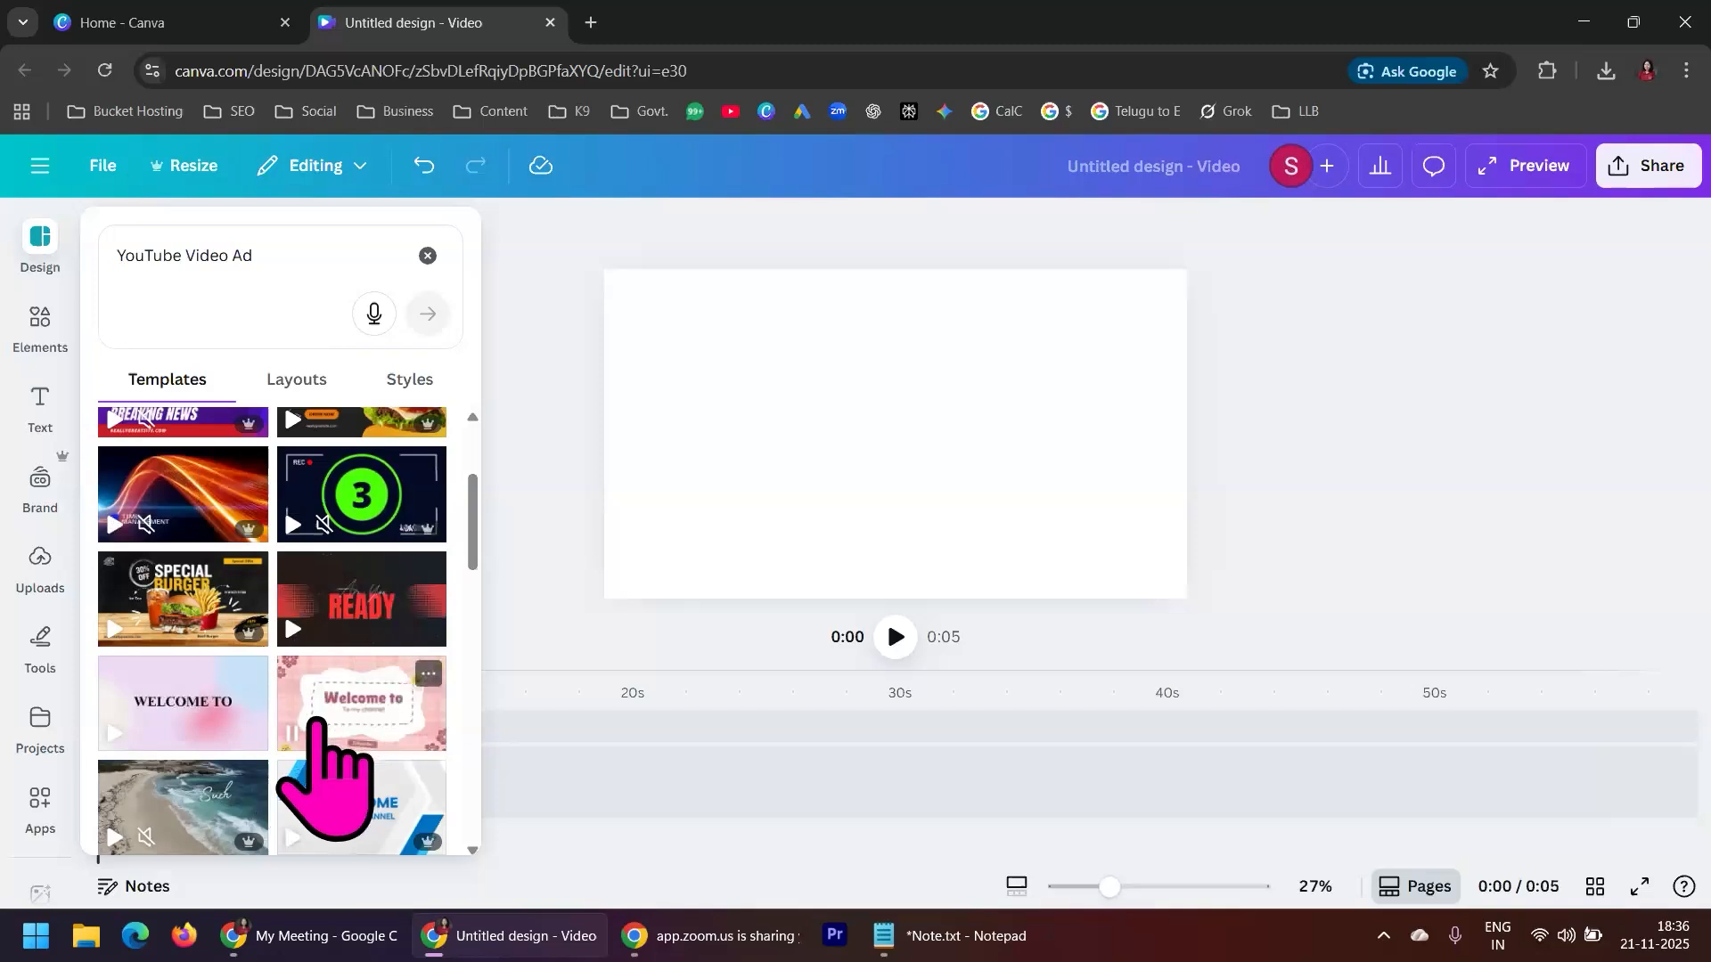
pyautogui.scroll(3, 316, 740)
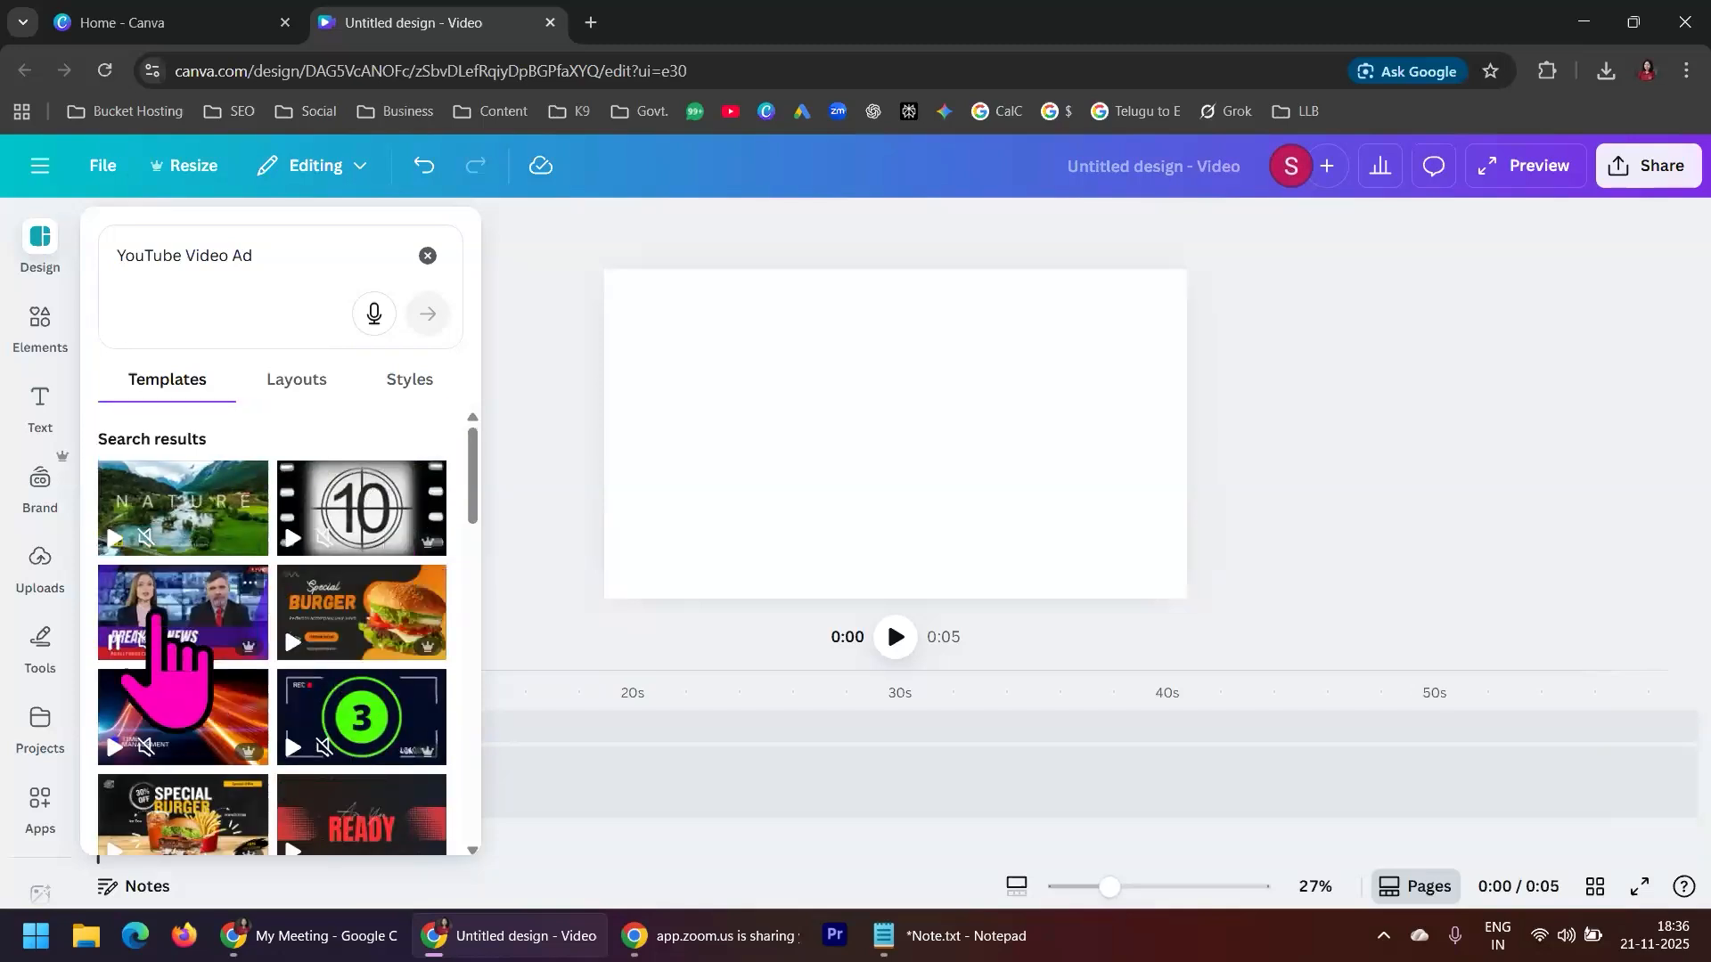
pyautogui.scroll(-4, 375, 713)
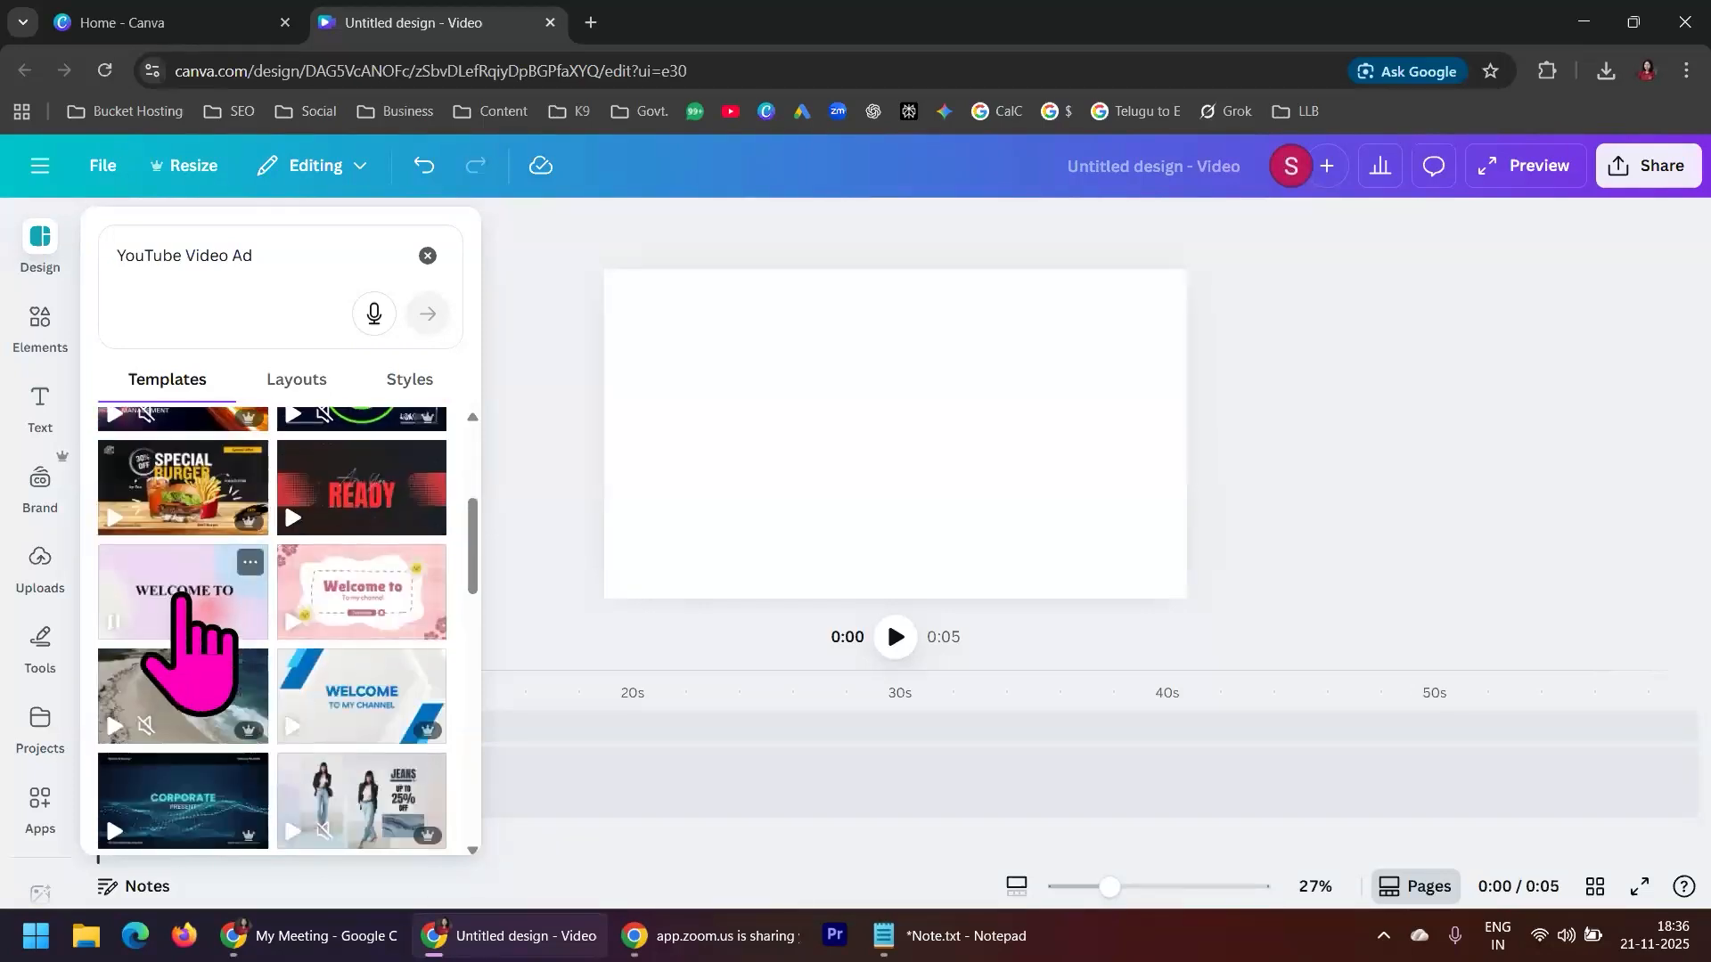
pyautogui.scroll(1, 321, 713)
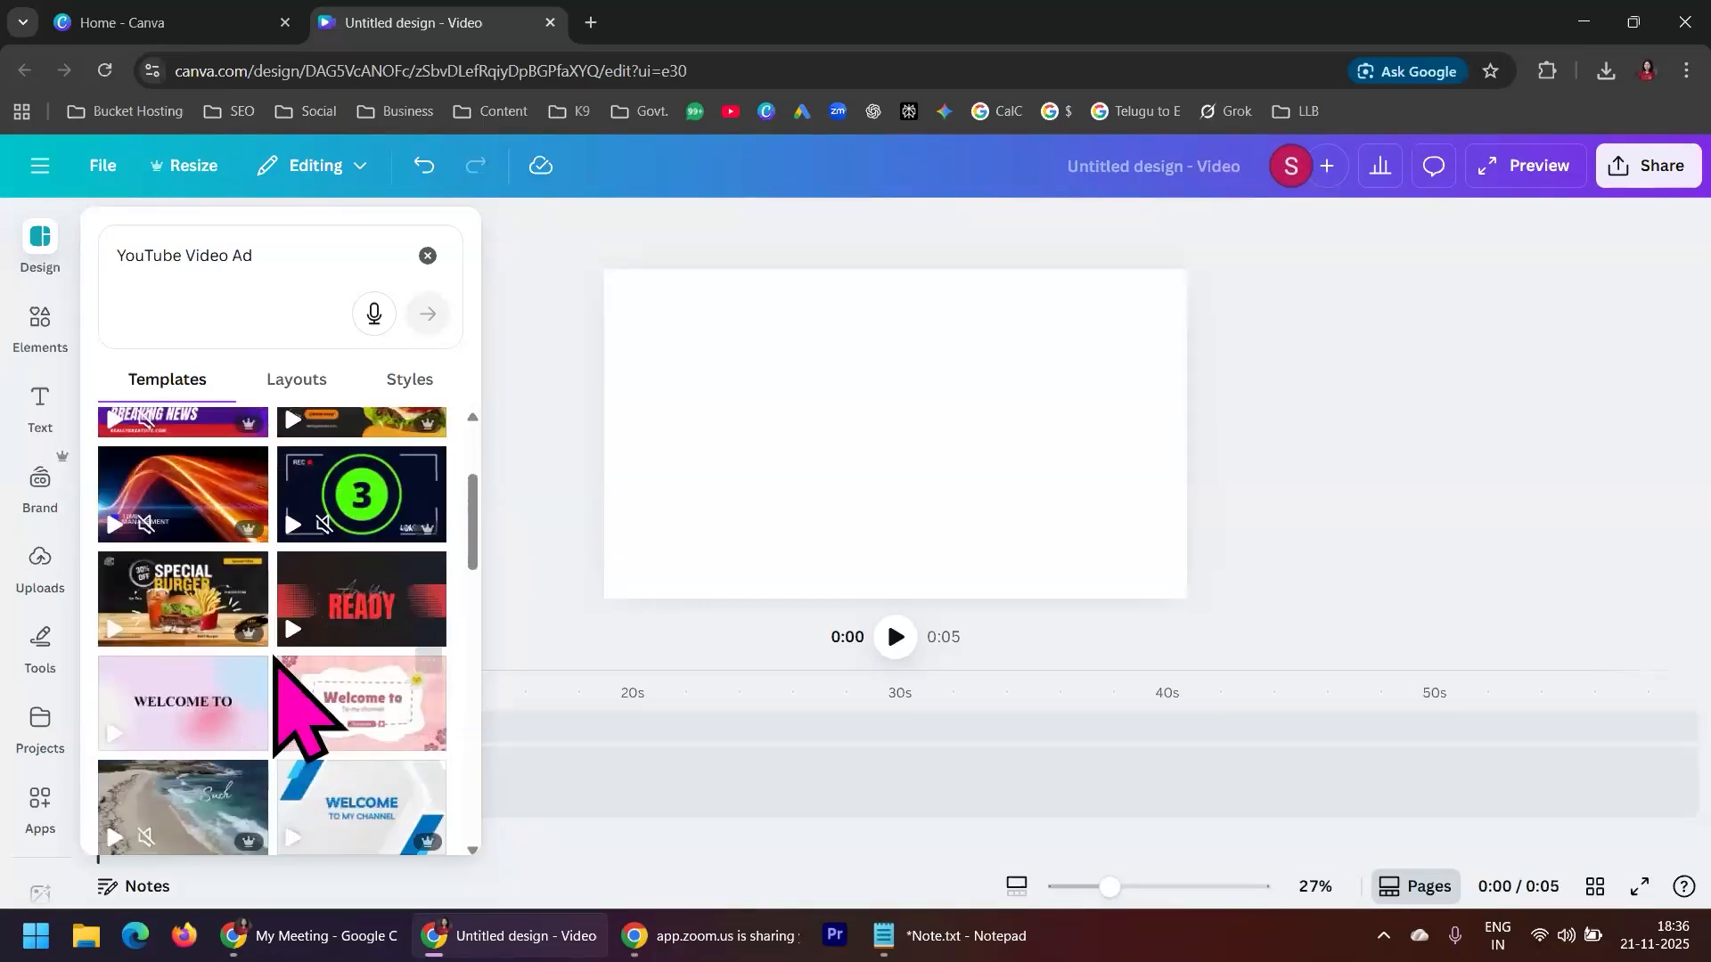
pyautogui.scroll(-5, 273, 651)
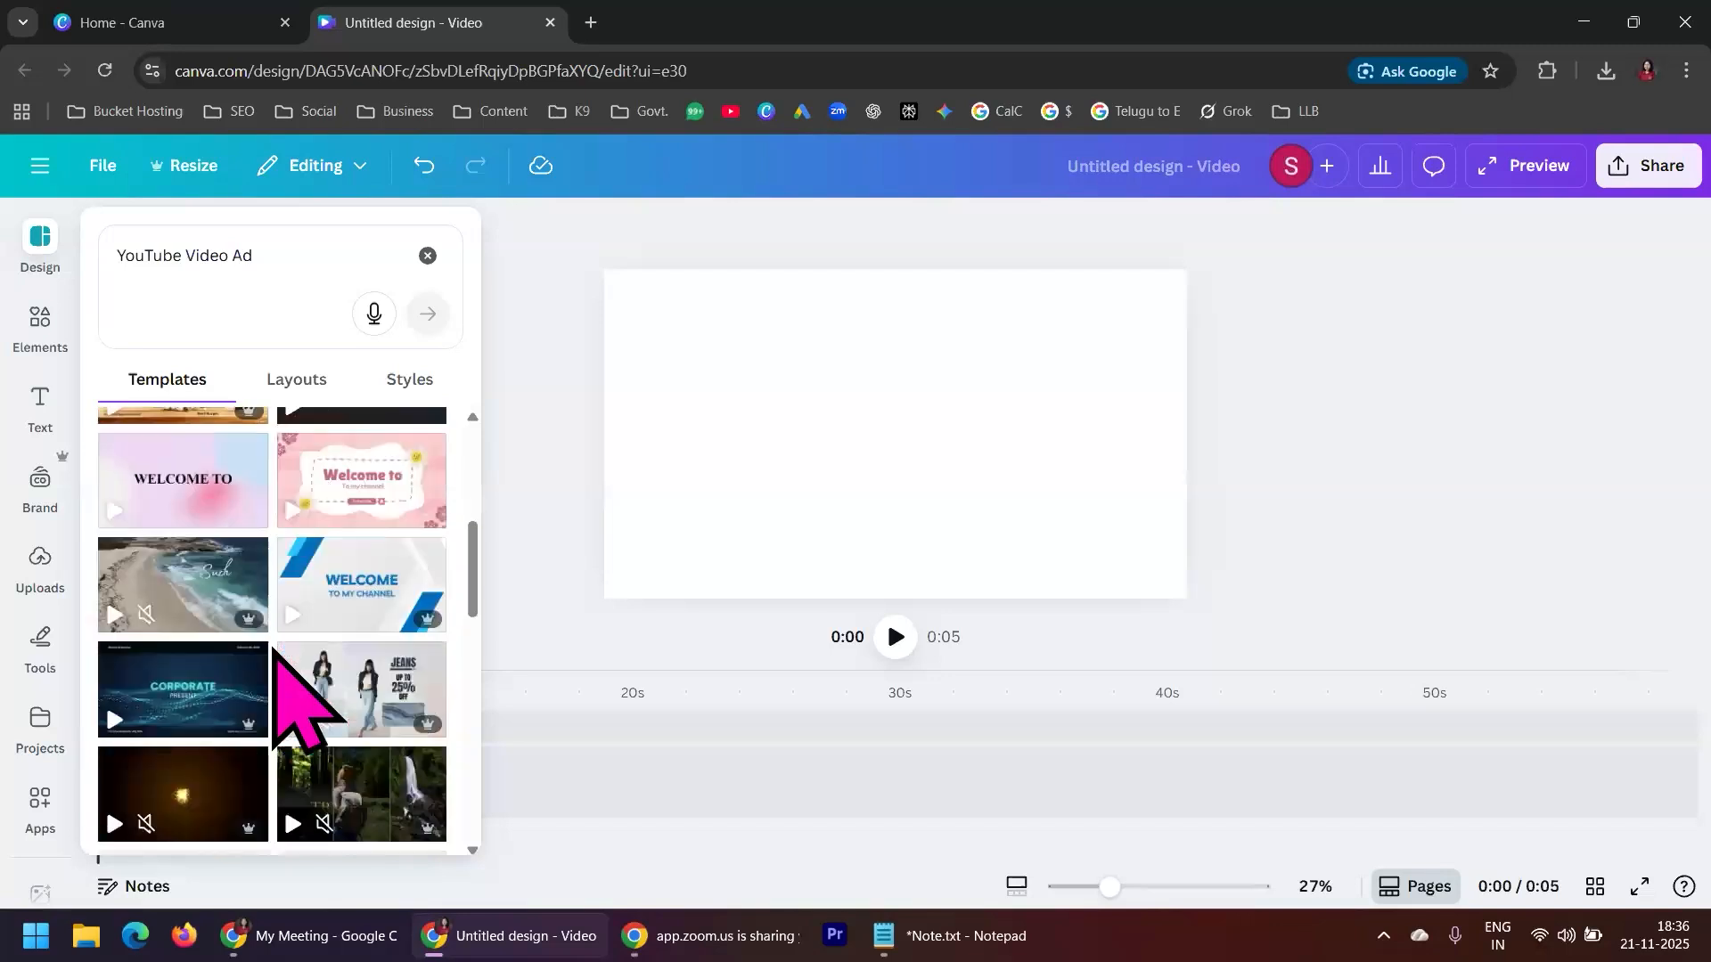
pyautogui.scroll(-1, 274, 650)
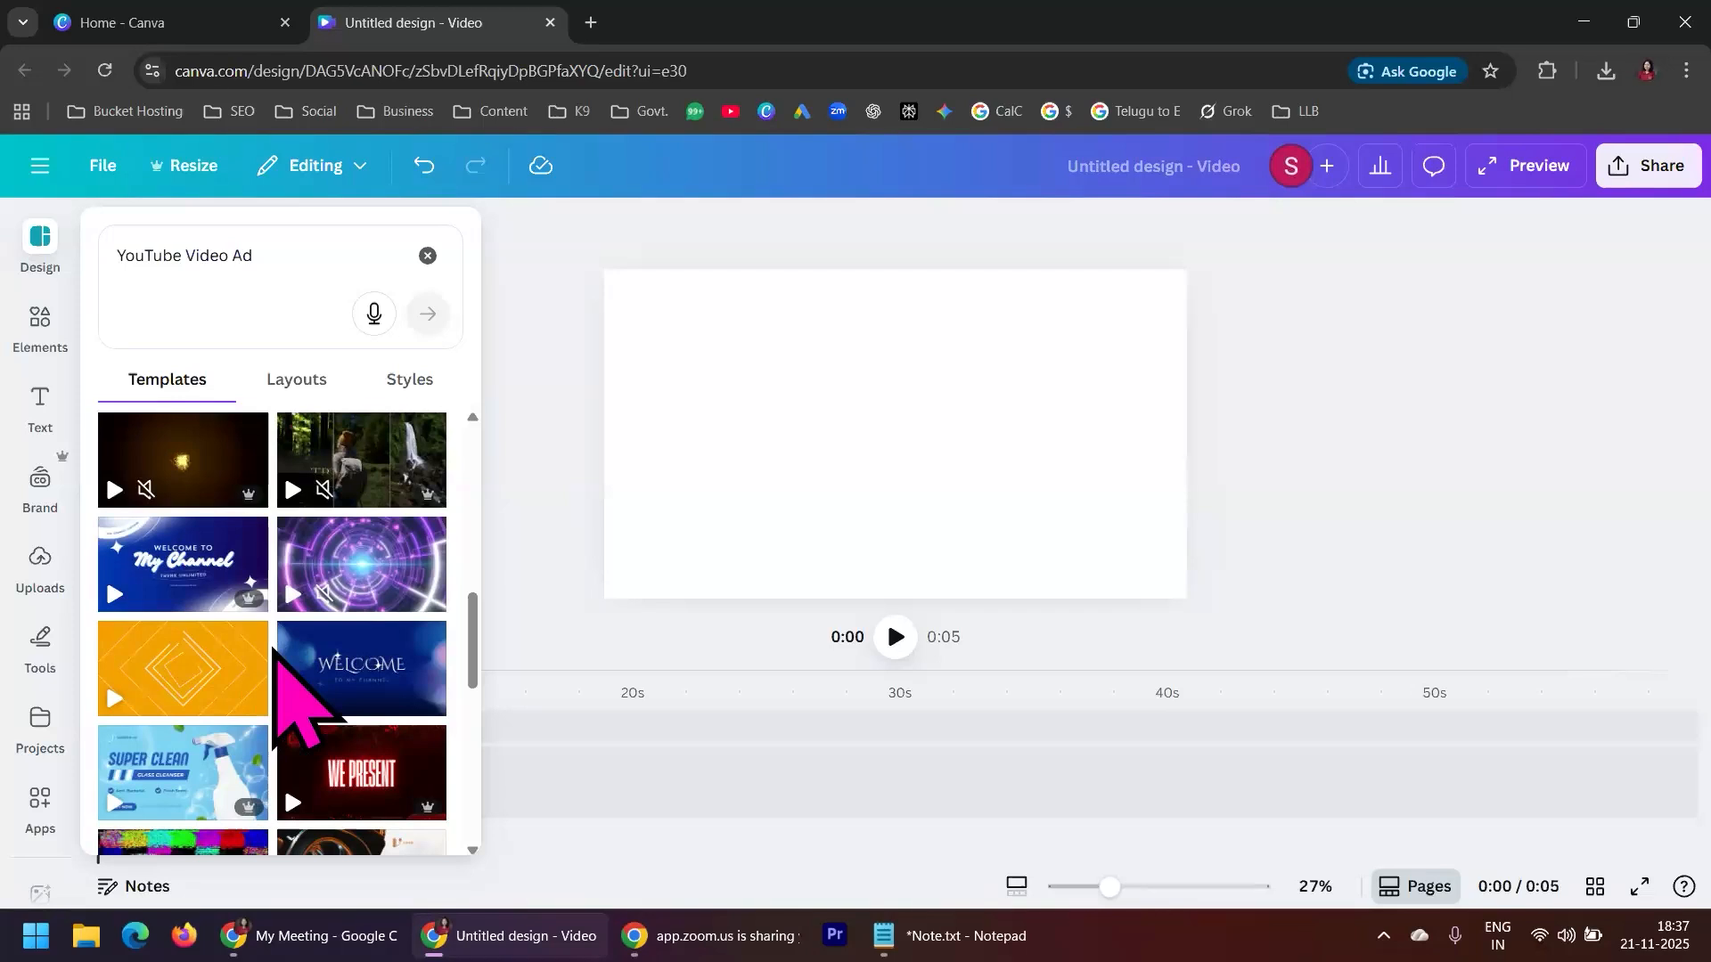
pyautogui.scroll(-1, 274, 651)
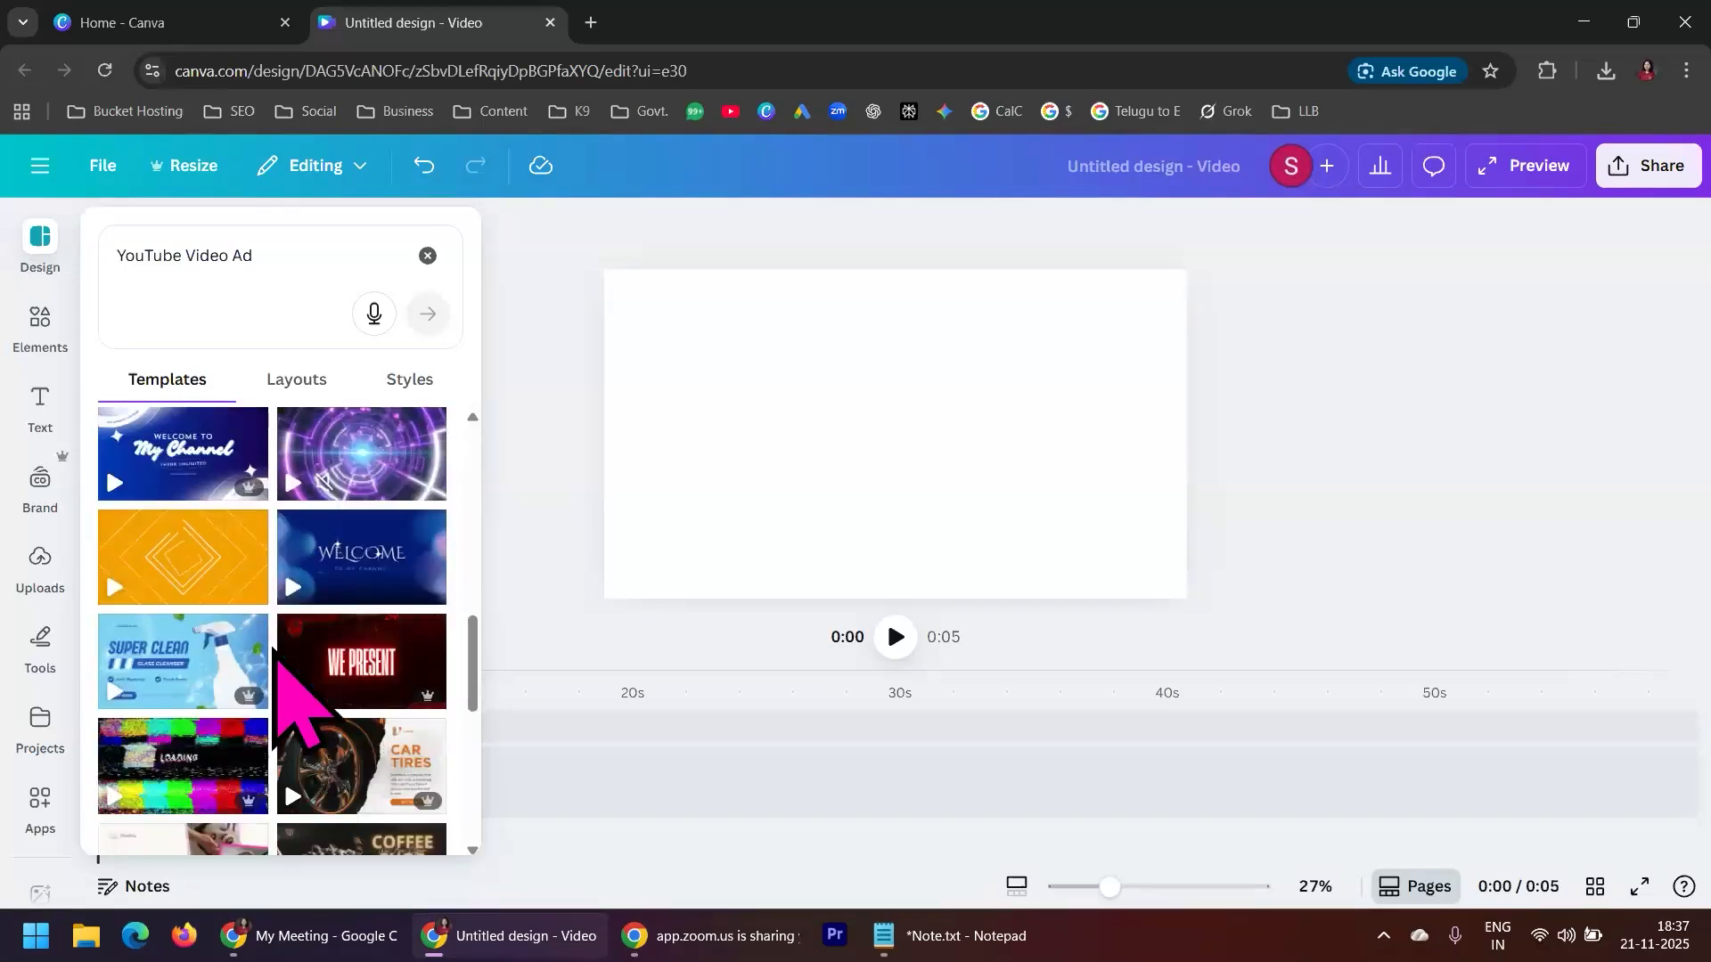
pyautogui.moveTo(163, 456)
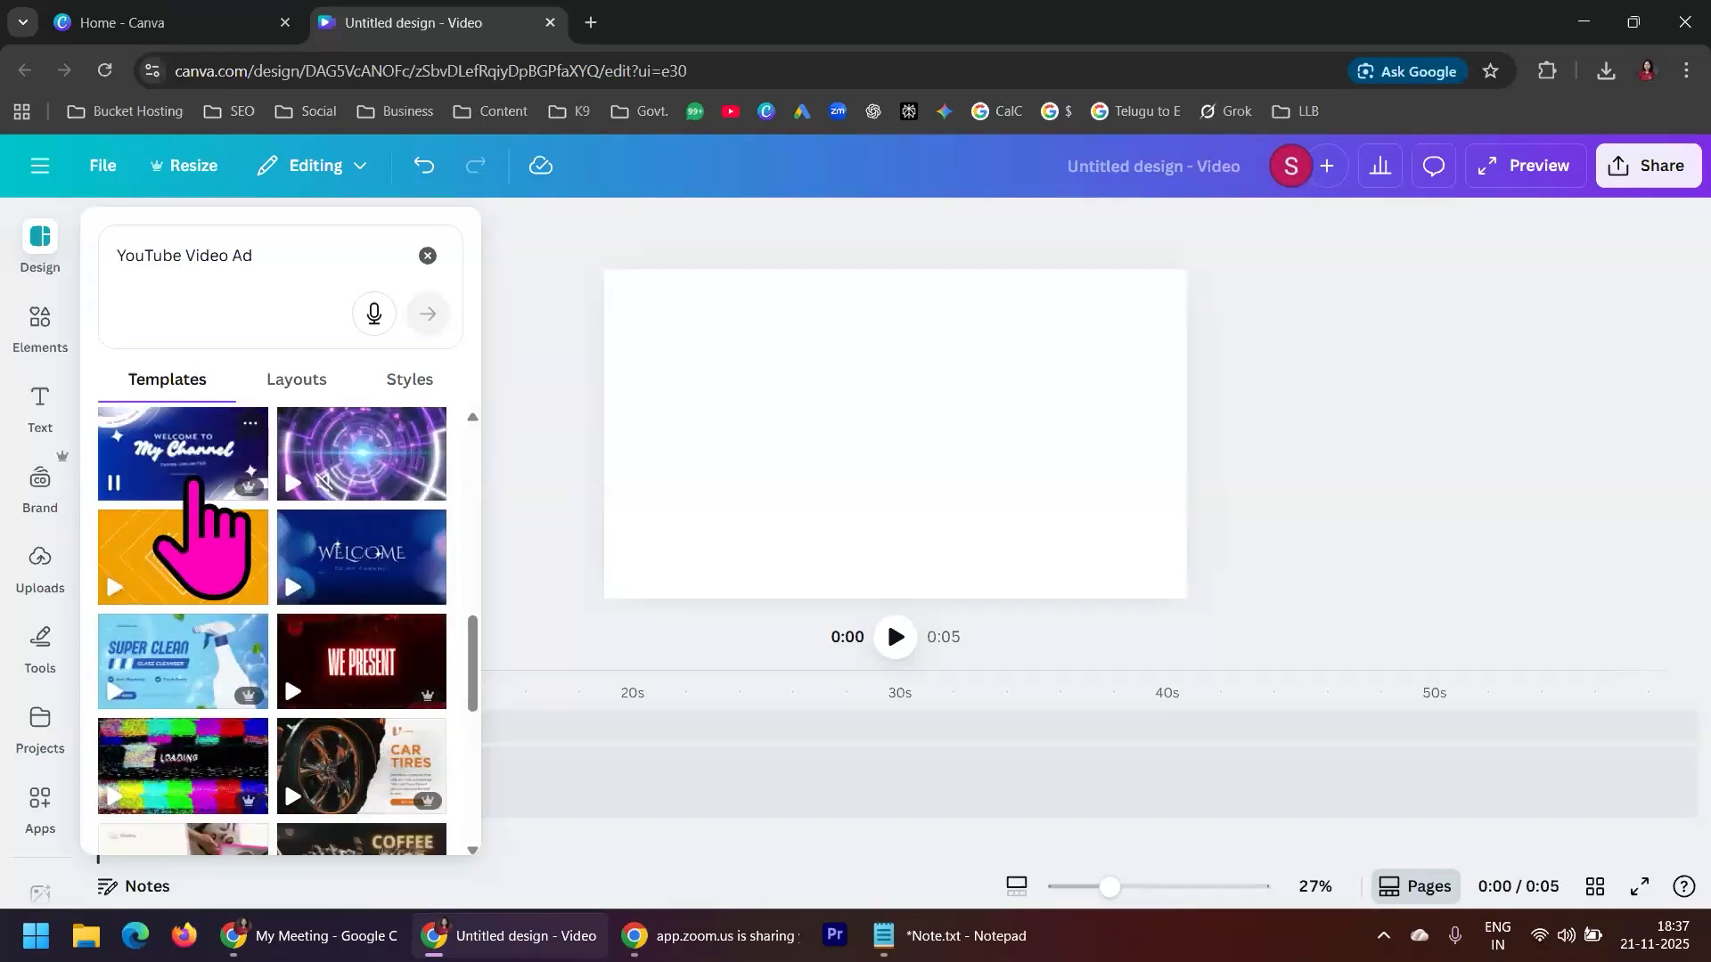
pyautogui.moveTo(349, 575)
pyautogui.moveTo(194, 589)
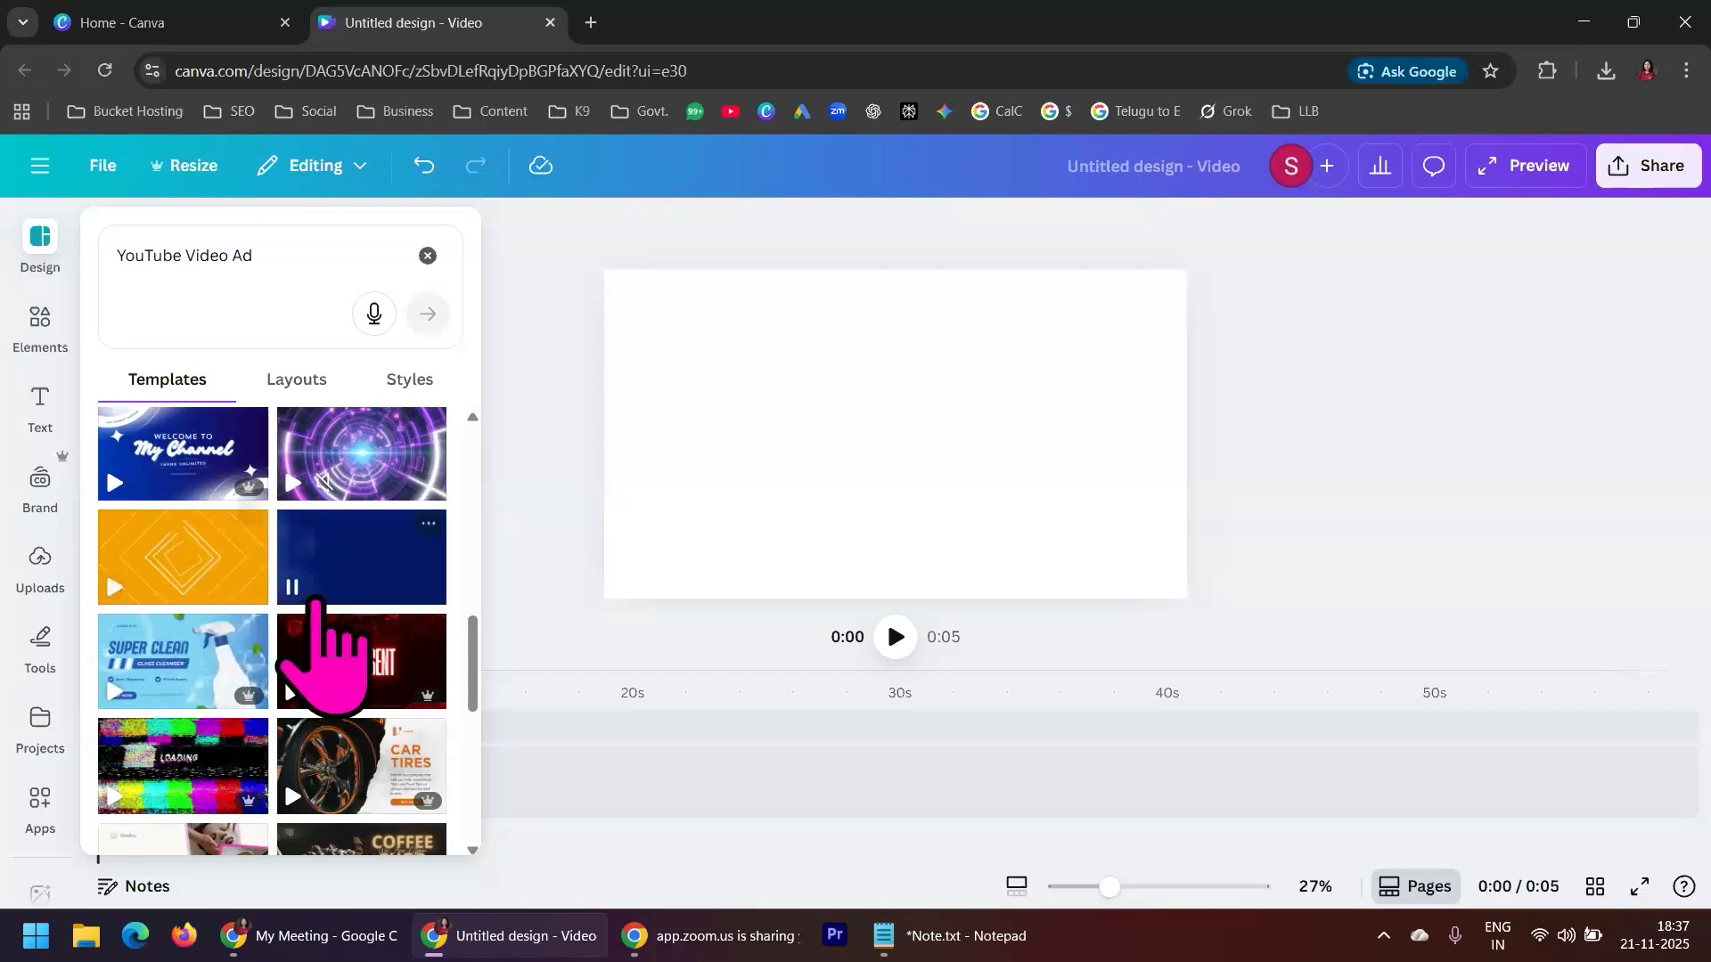
pyautogui.scroll(-4, 332, 624)
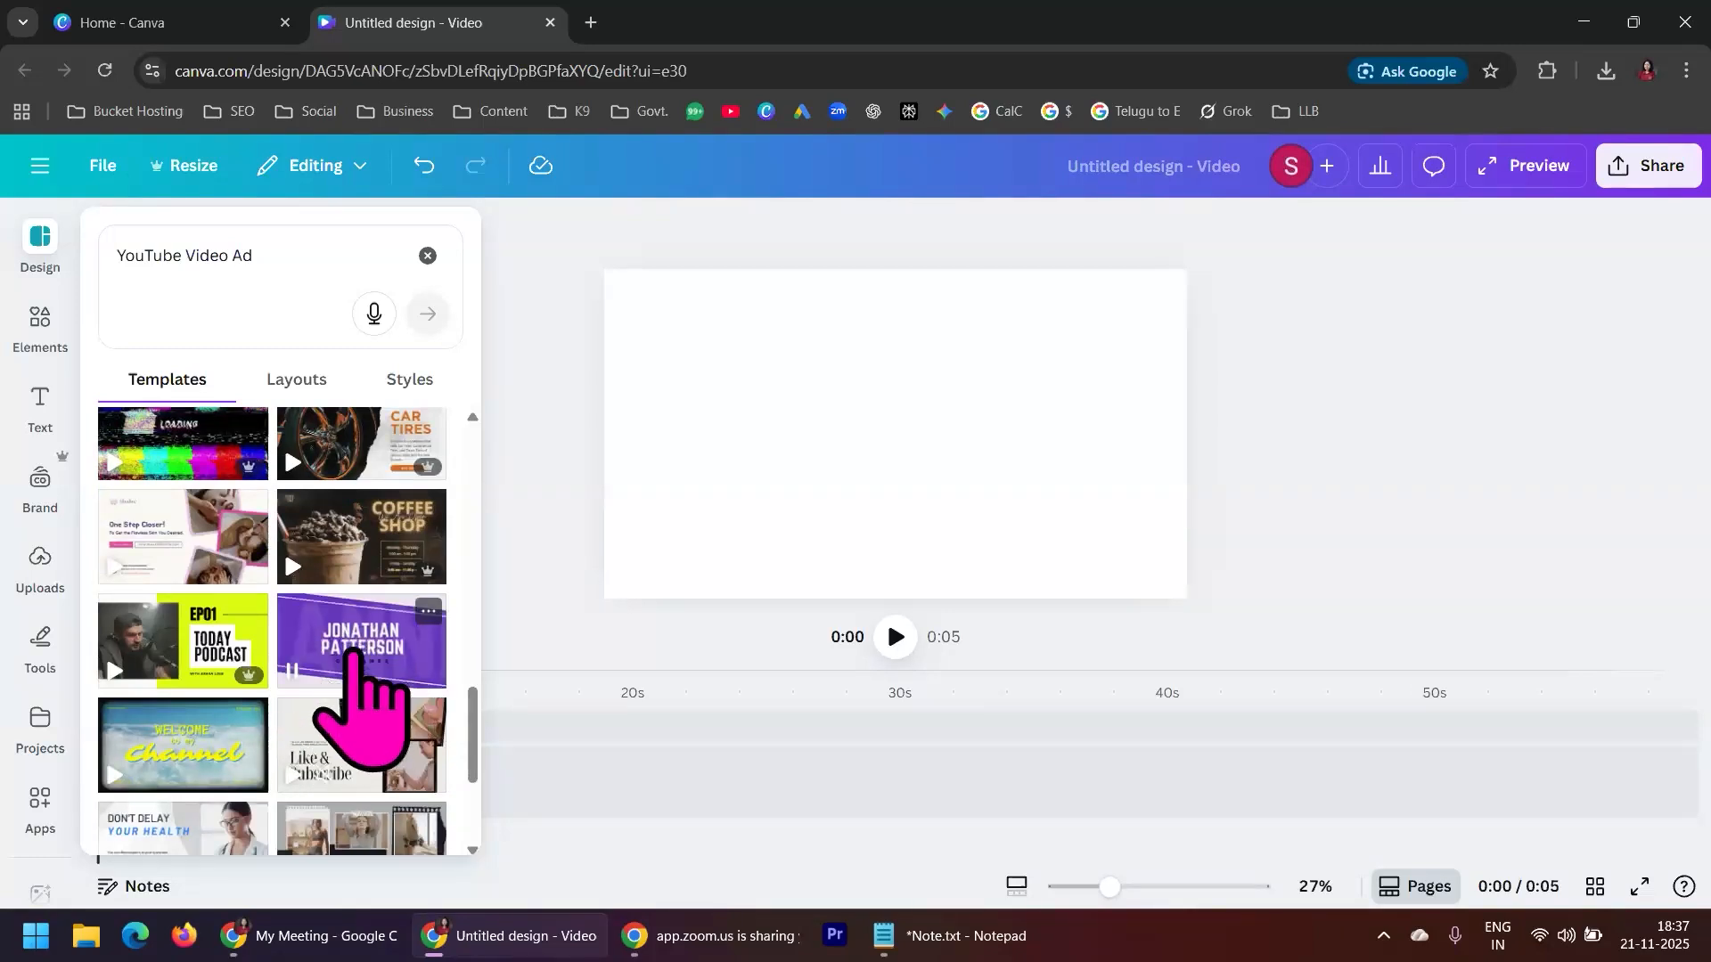
# Open the Purple ang White Bold Welcome Youtube Intro Video template and apply only its WELCOME page to the design
pyautogui.click(351, 649)
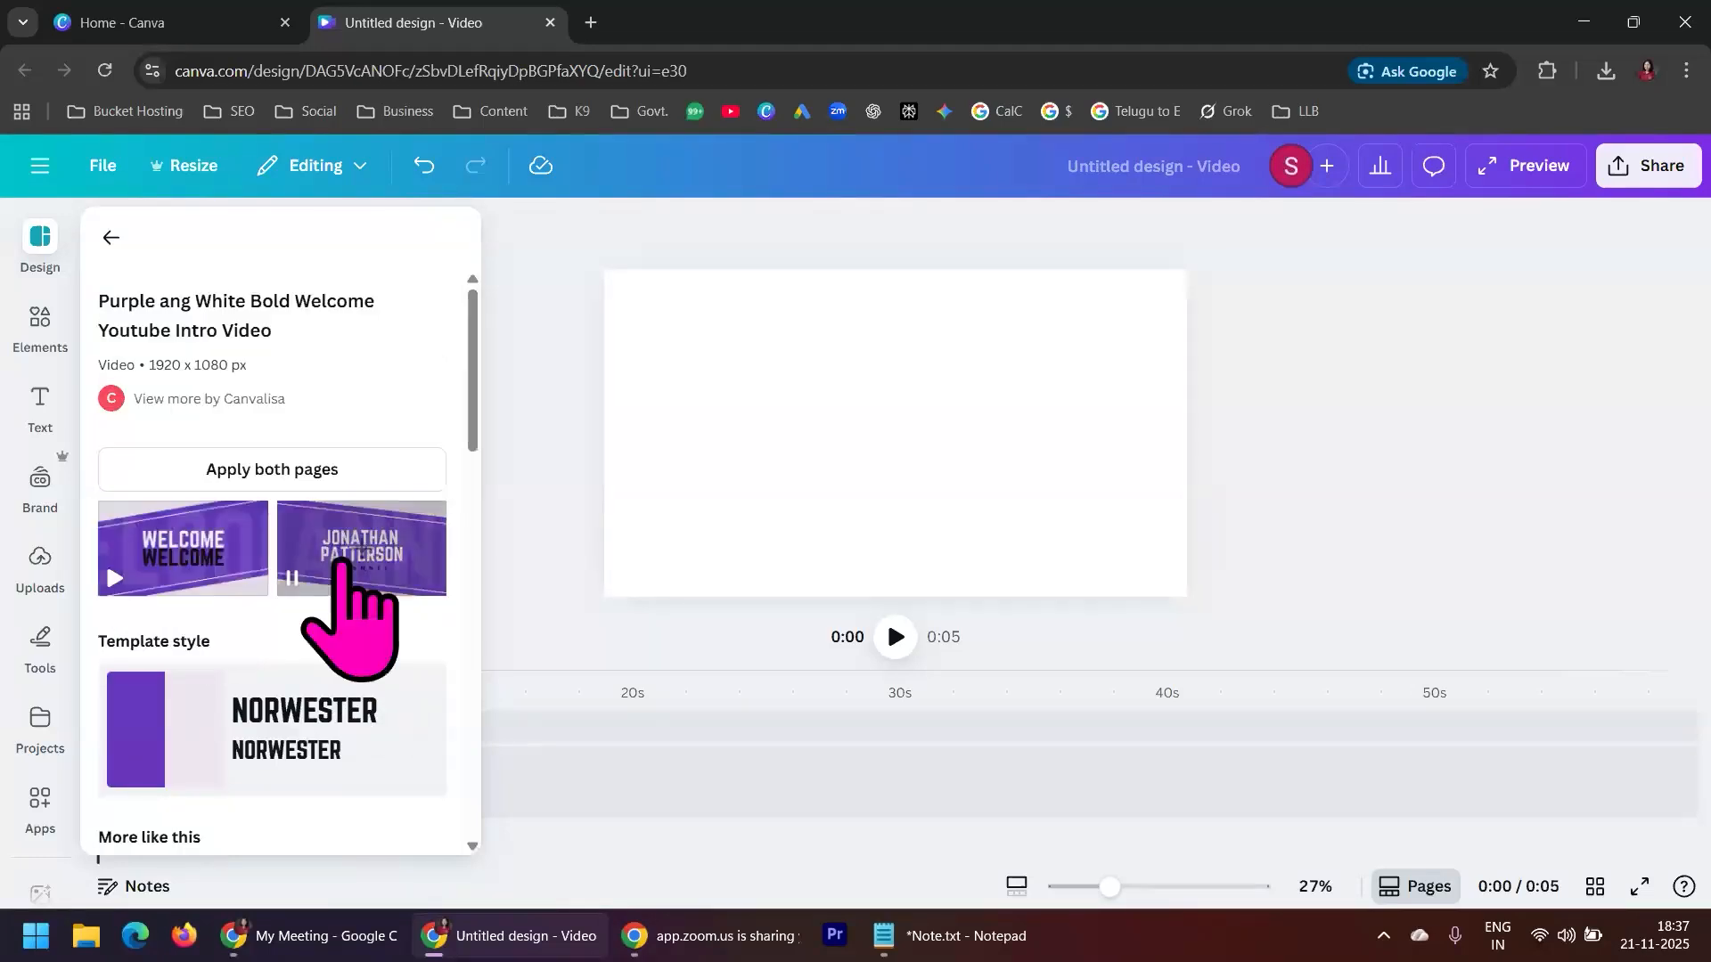
pyautogui.scroll(-6, 370, 588)
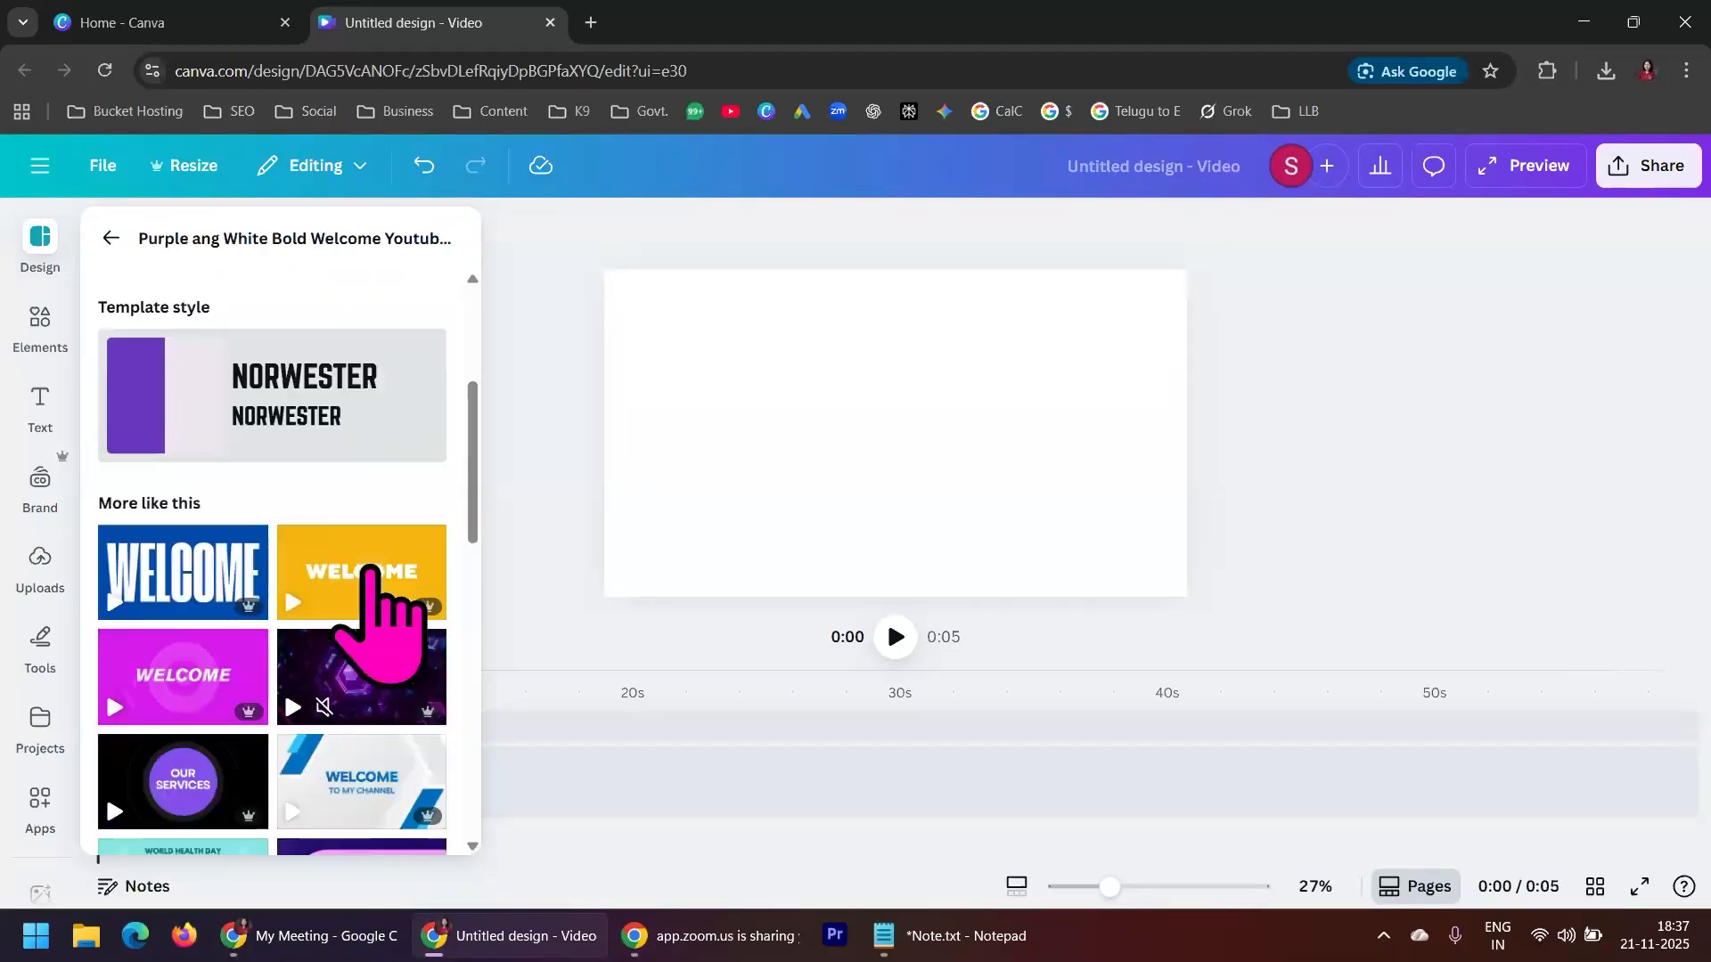
pyautogui.scroll(-5, 377, 713)
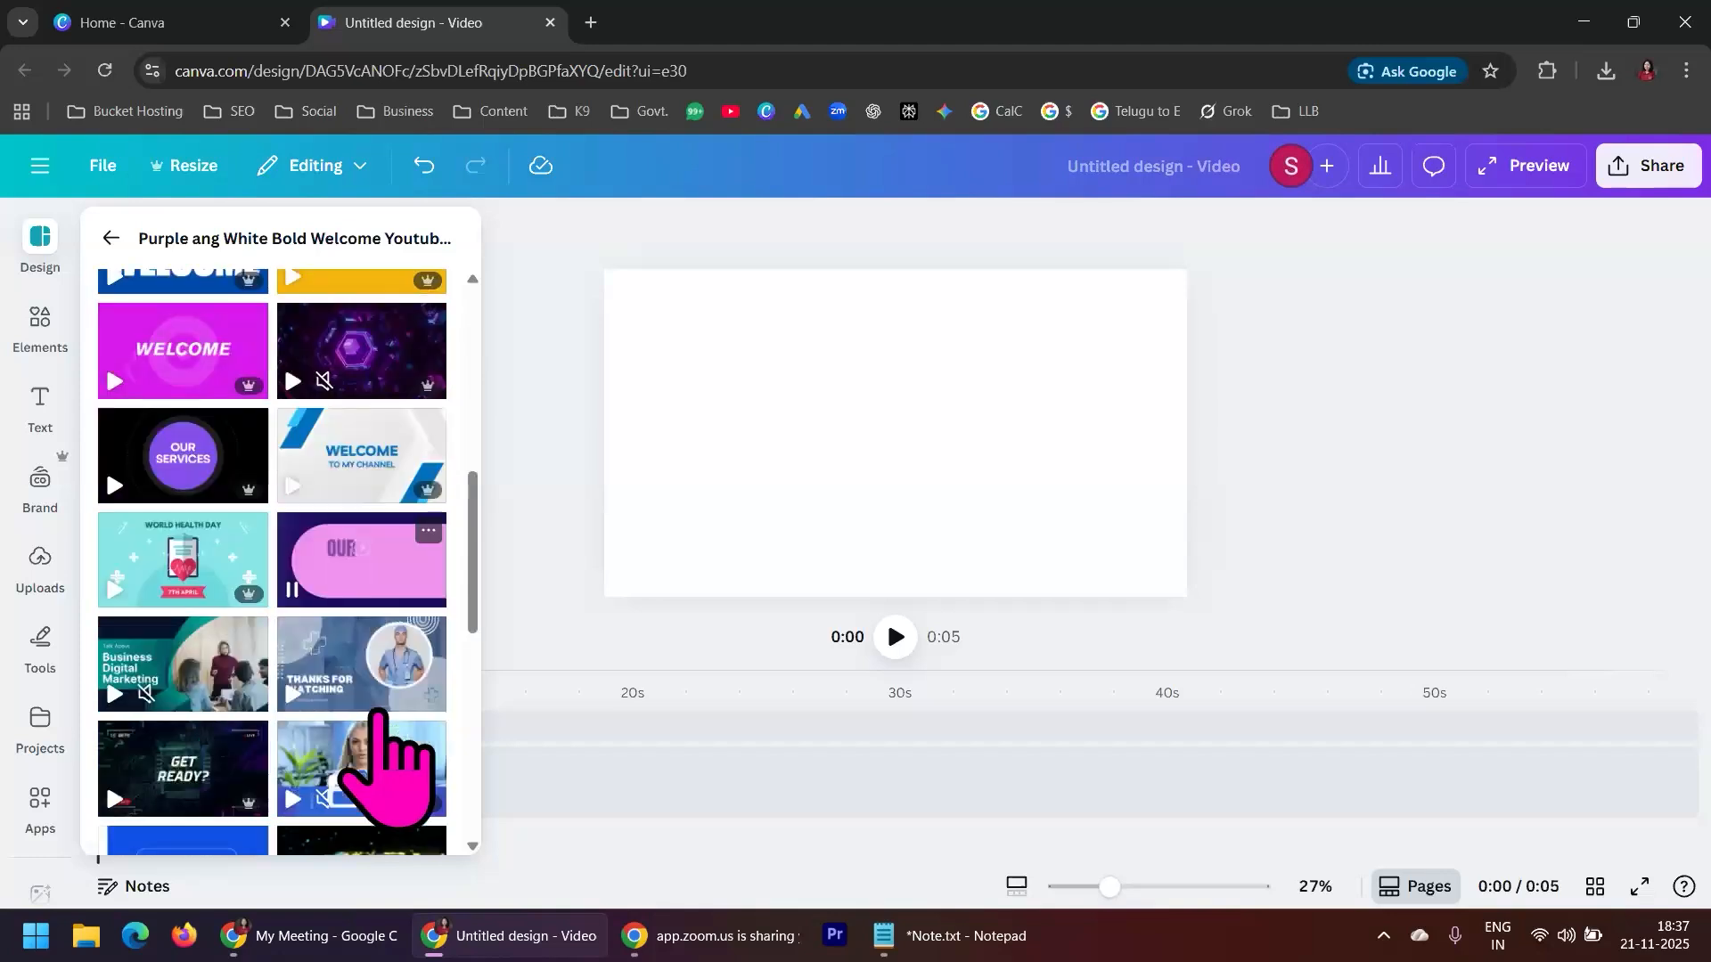
pyautogui.scroll(10, 383, 758)
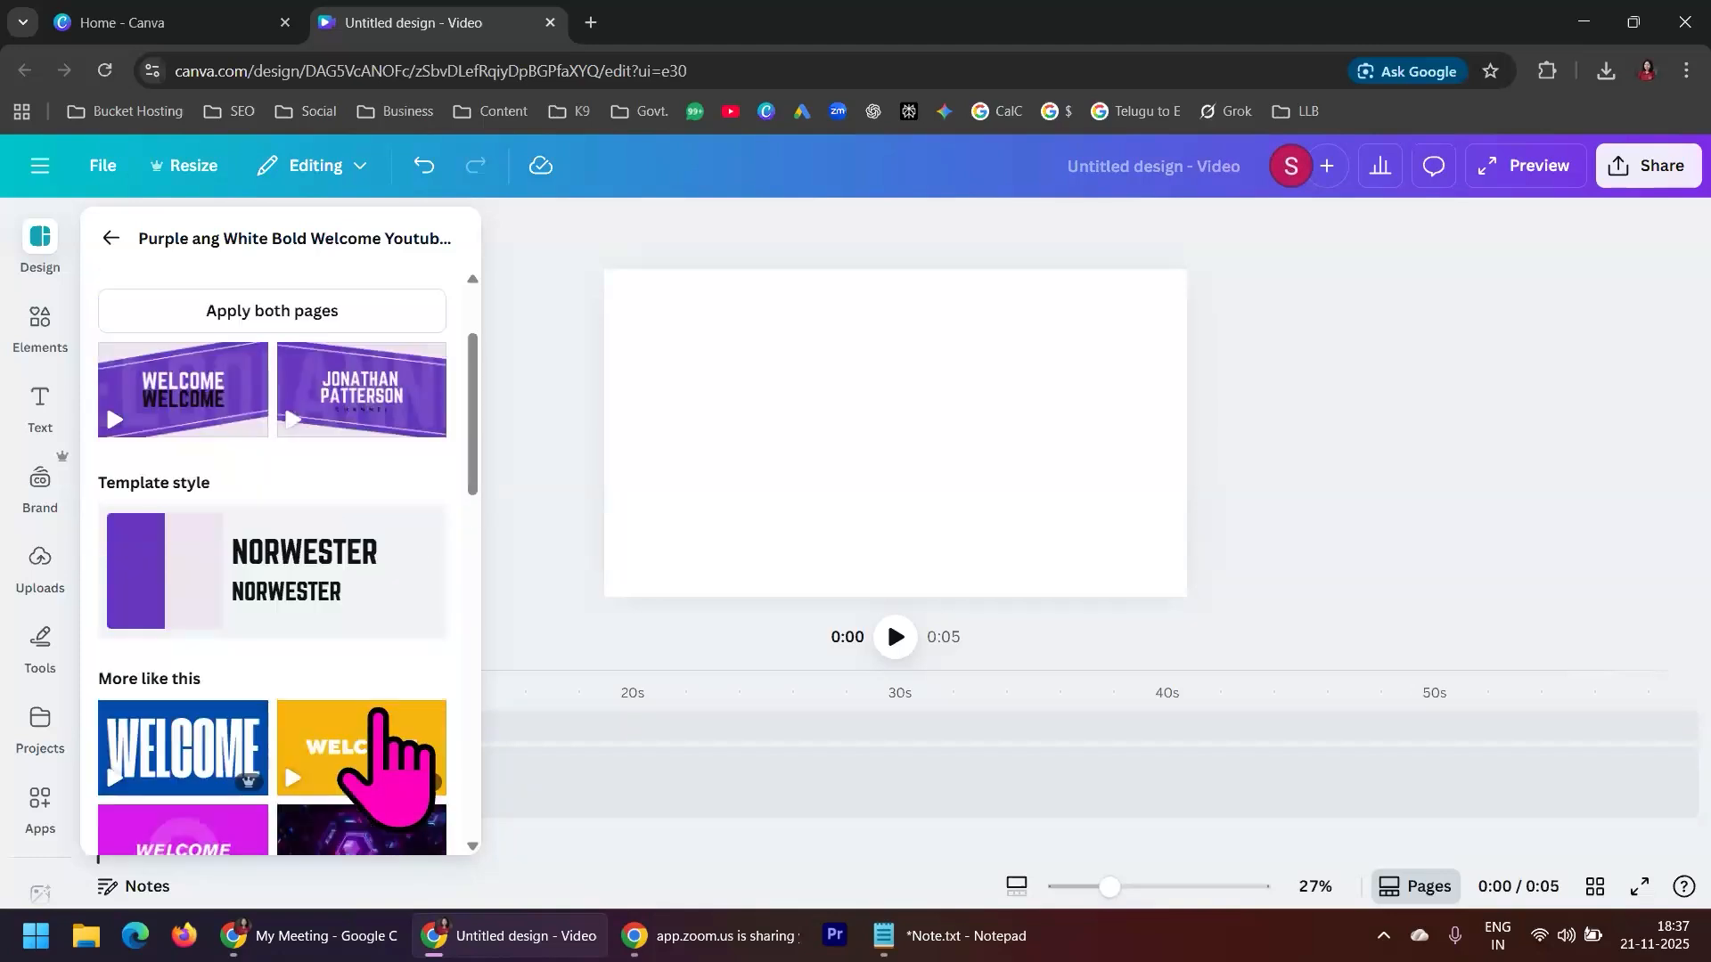
pyautogui.moveTo(361, 550)
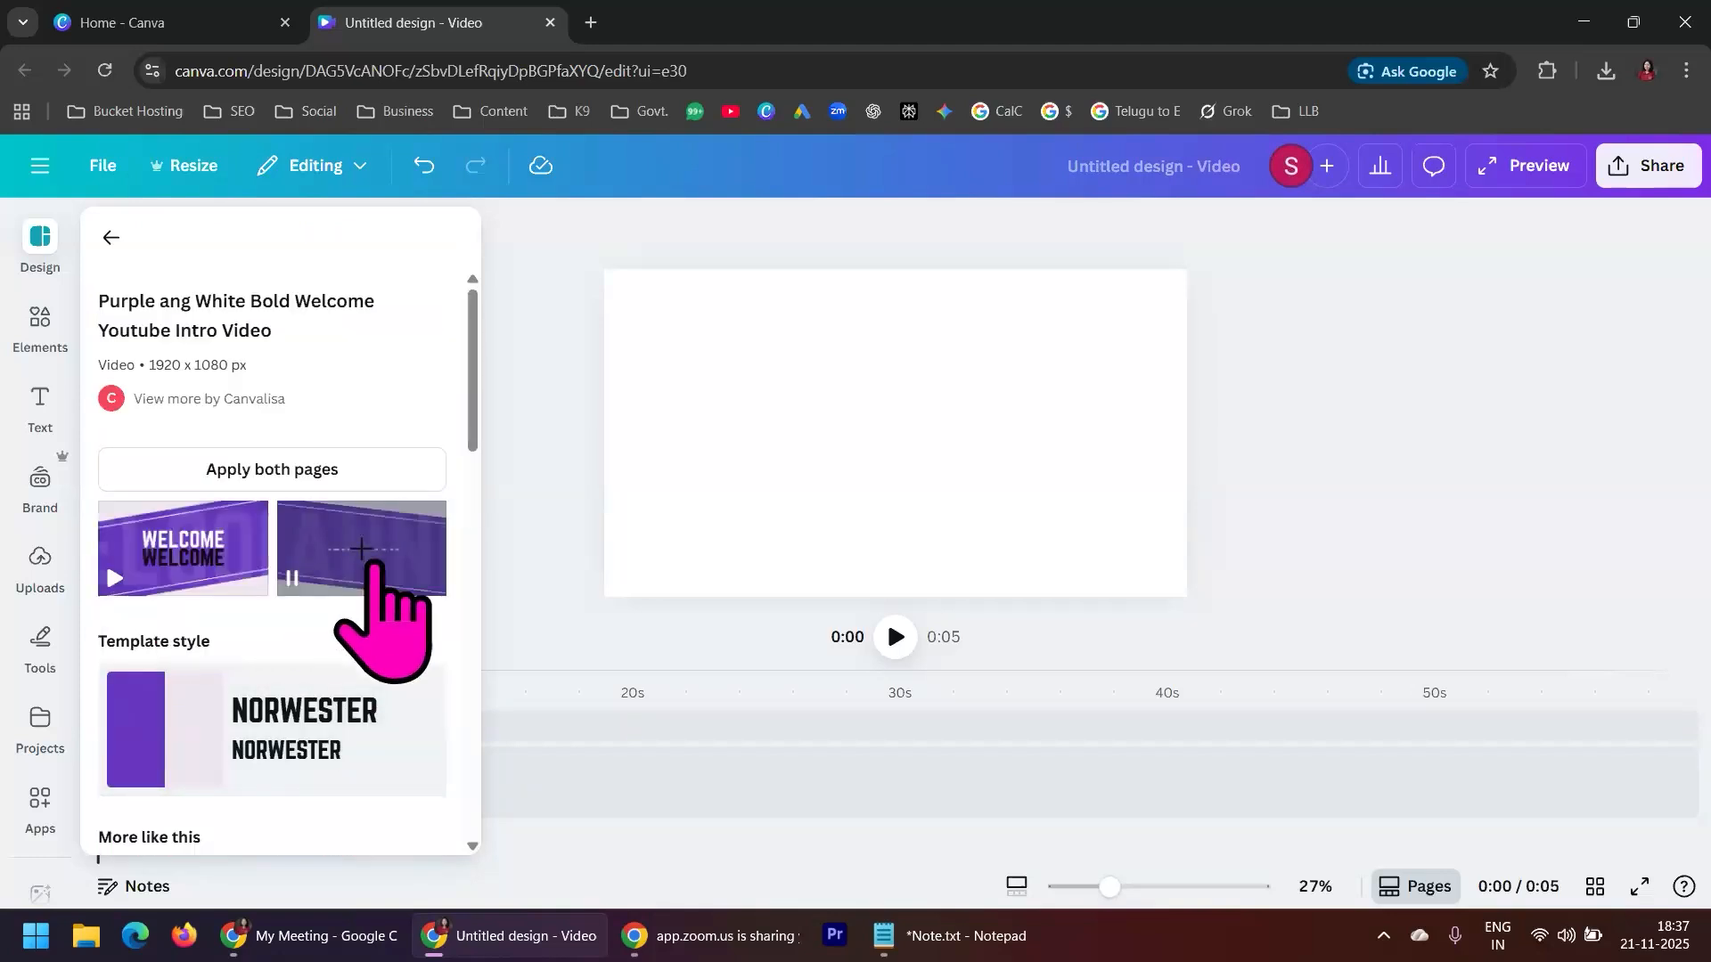
pyautogui.moveTo(183, 550)
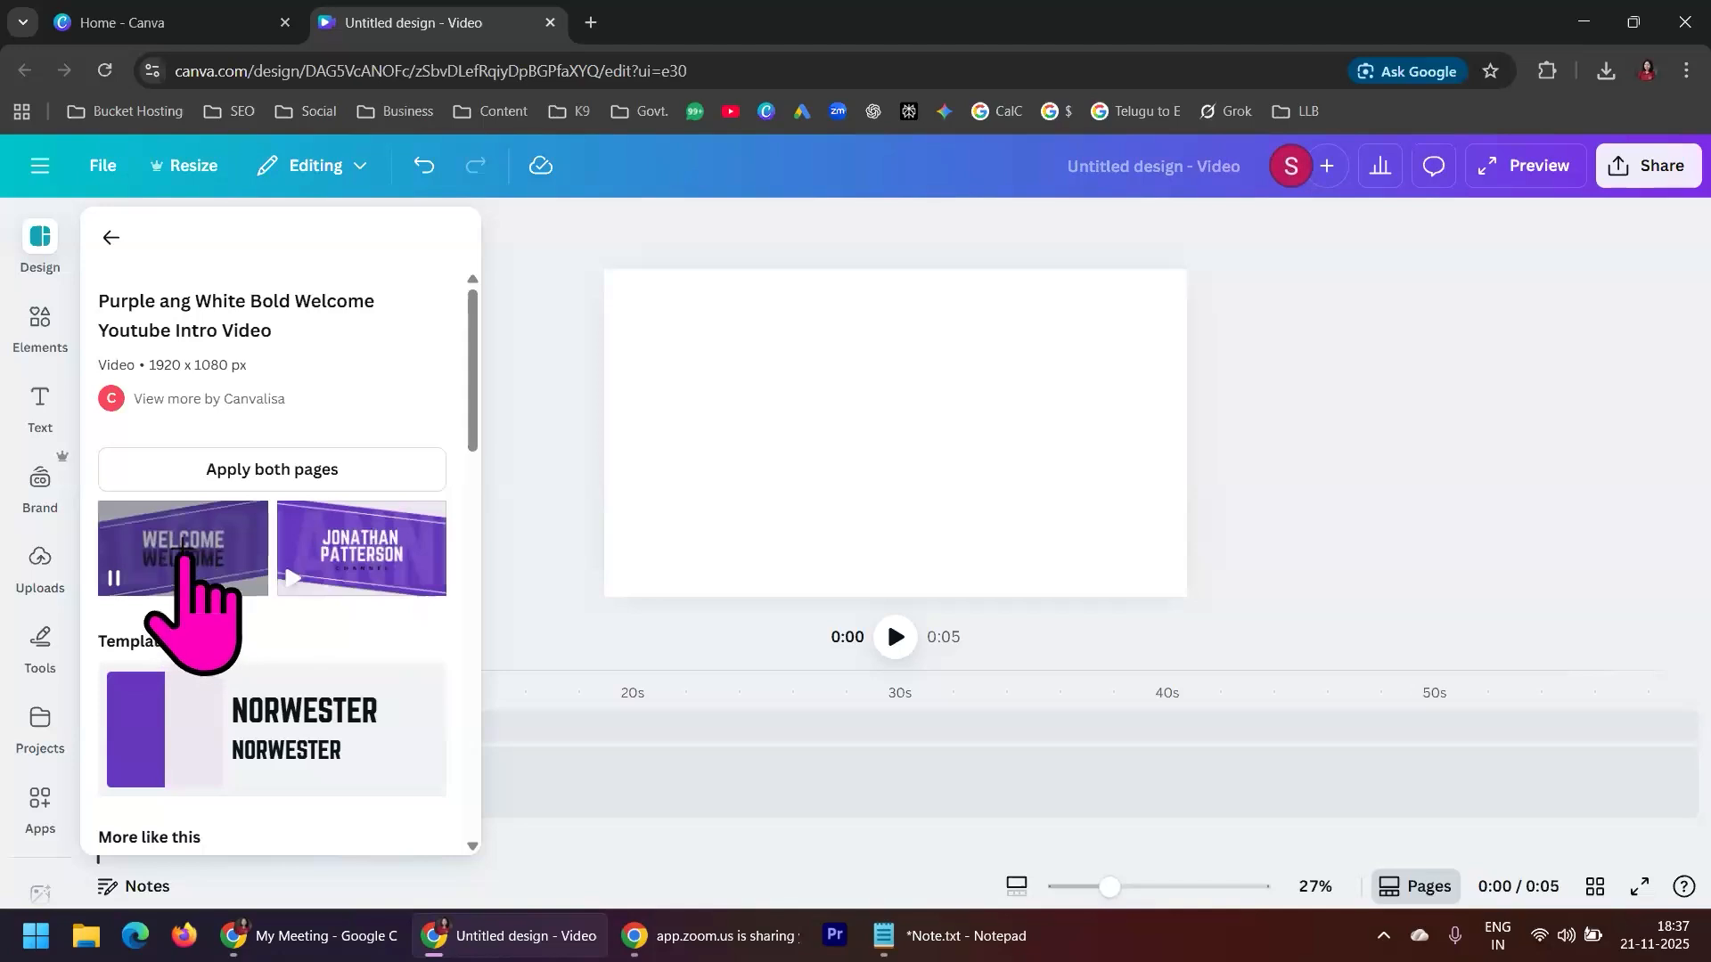
pyautogui.click(183, 548)
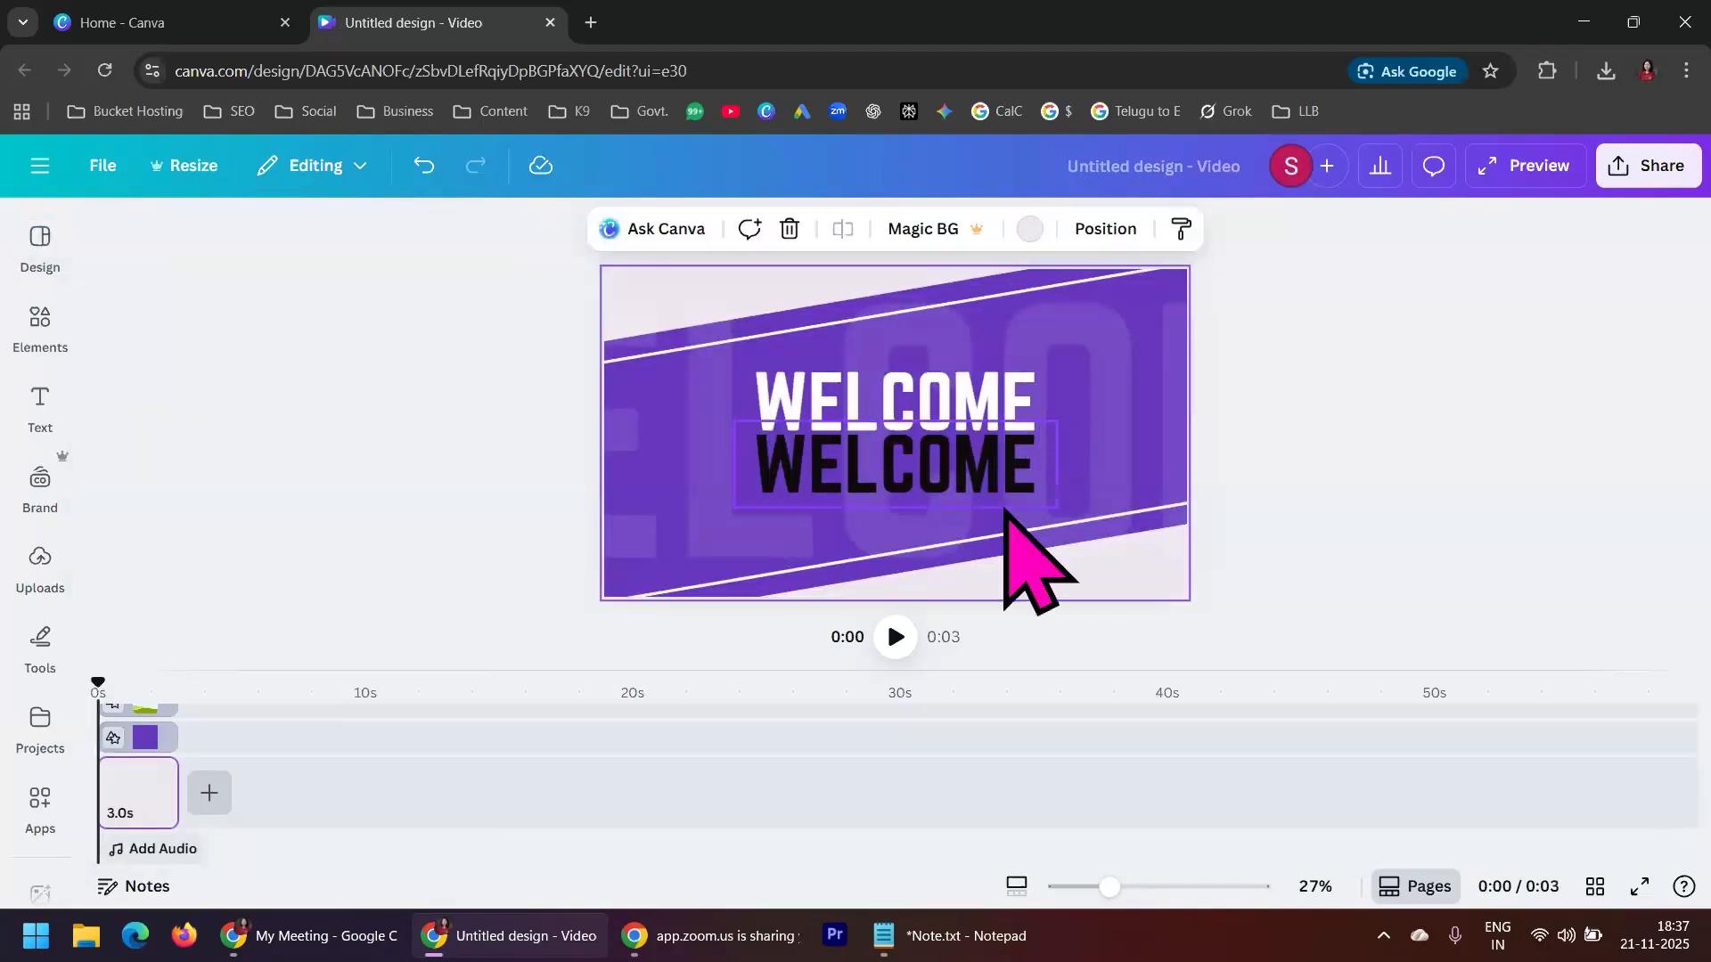
# Examine the text, graphic and page tracks of the WELCOME page in the timeline
pyautogui.scroll(3, 142, 811)
pyautogui.scroll(-3, 154, 713)
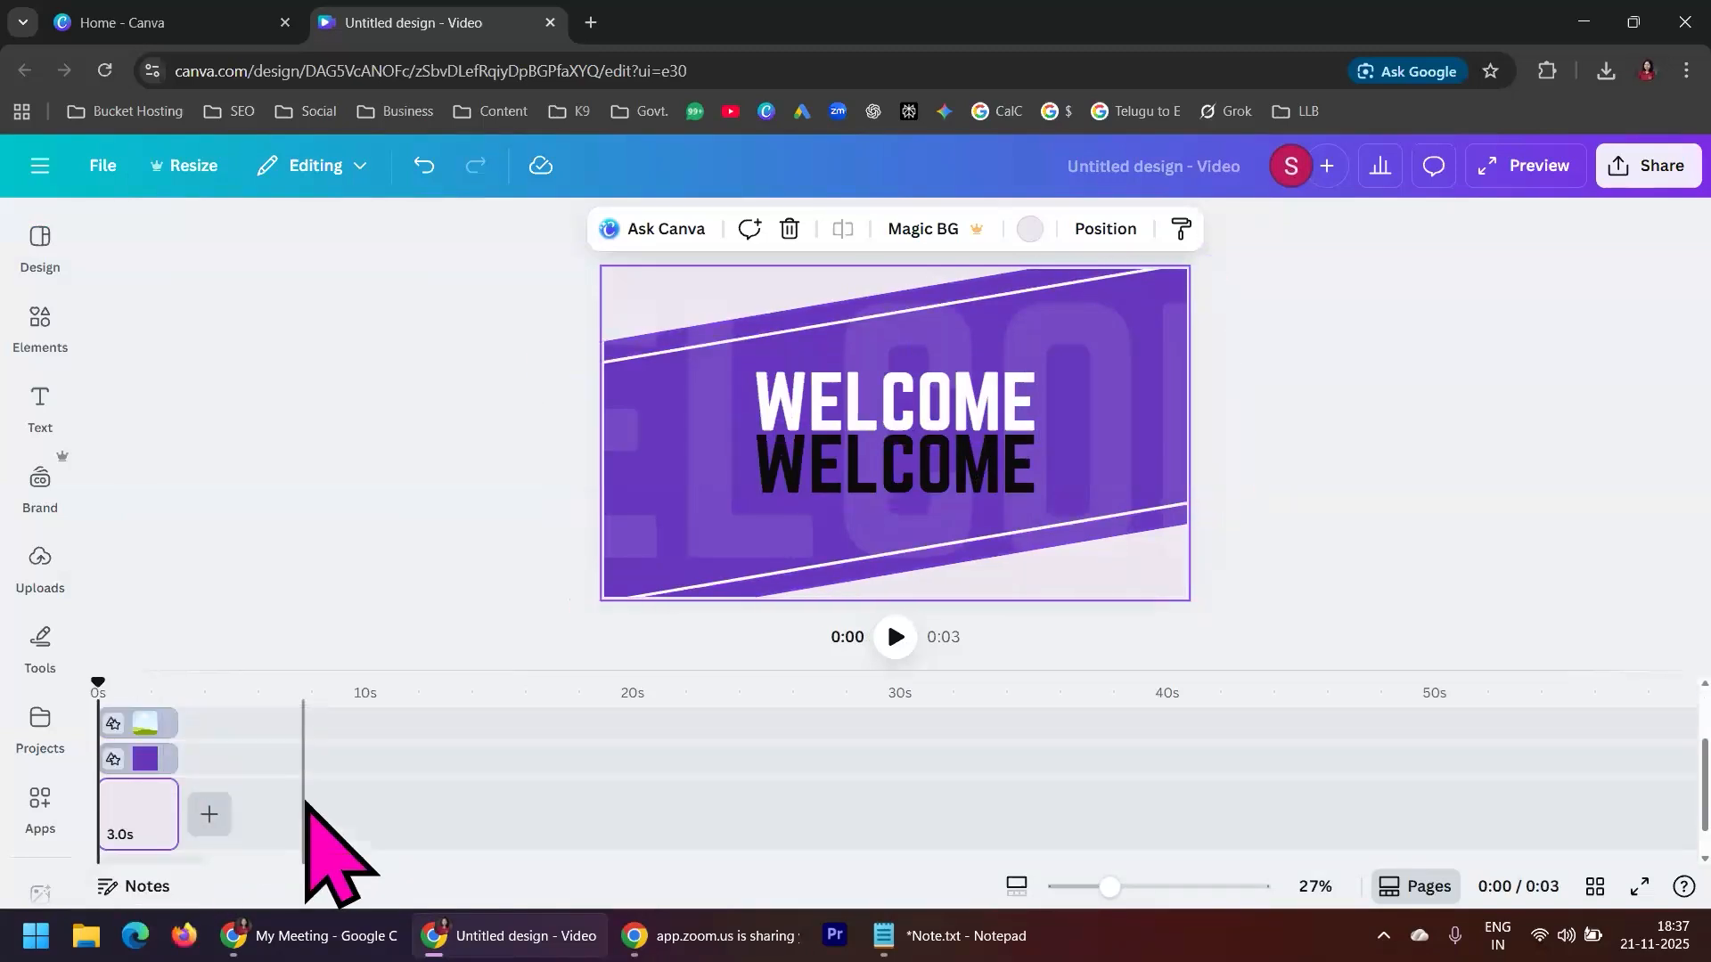
pyautogui.scroll(3, 321, 847)
pyautogui.moveTo(100, 684)
pyautogui.mouseDown()
pyautogui.moveTo(153, 687)
pyautogui.moveTo(98, 682)
pyautogui.mouseUp()
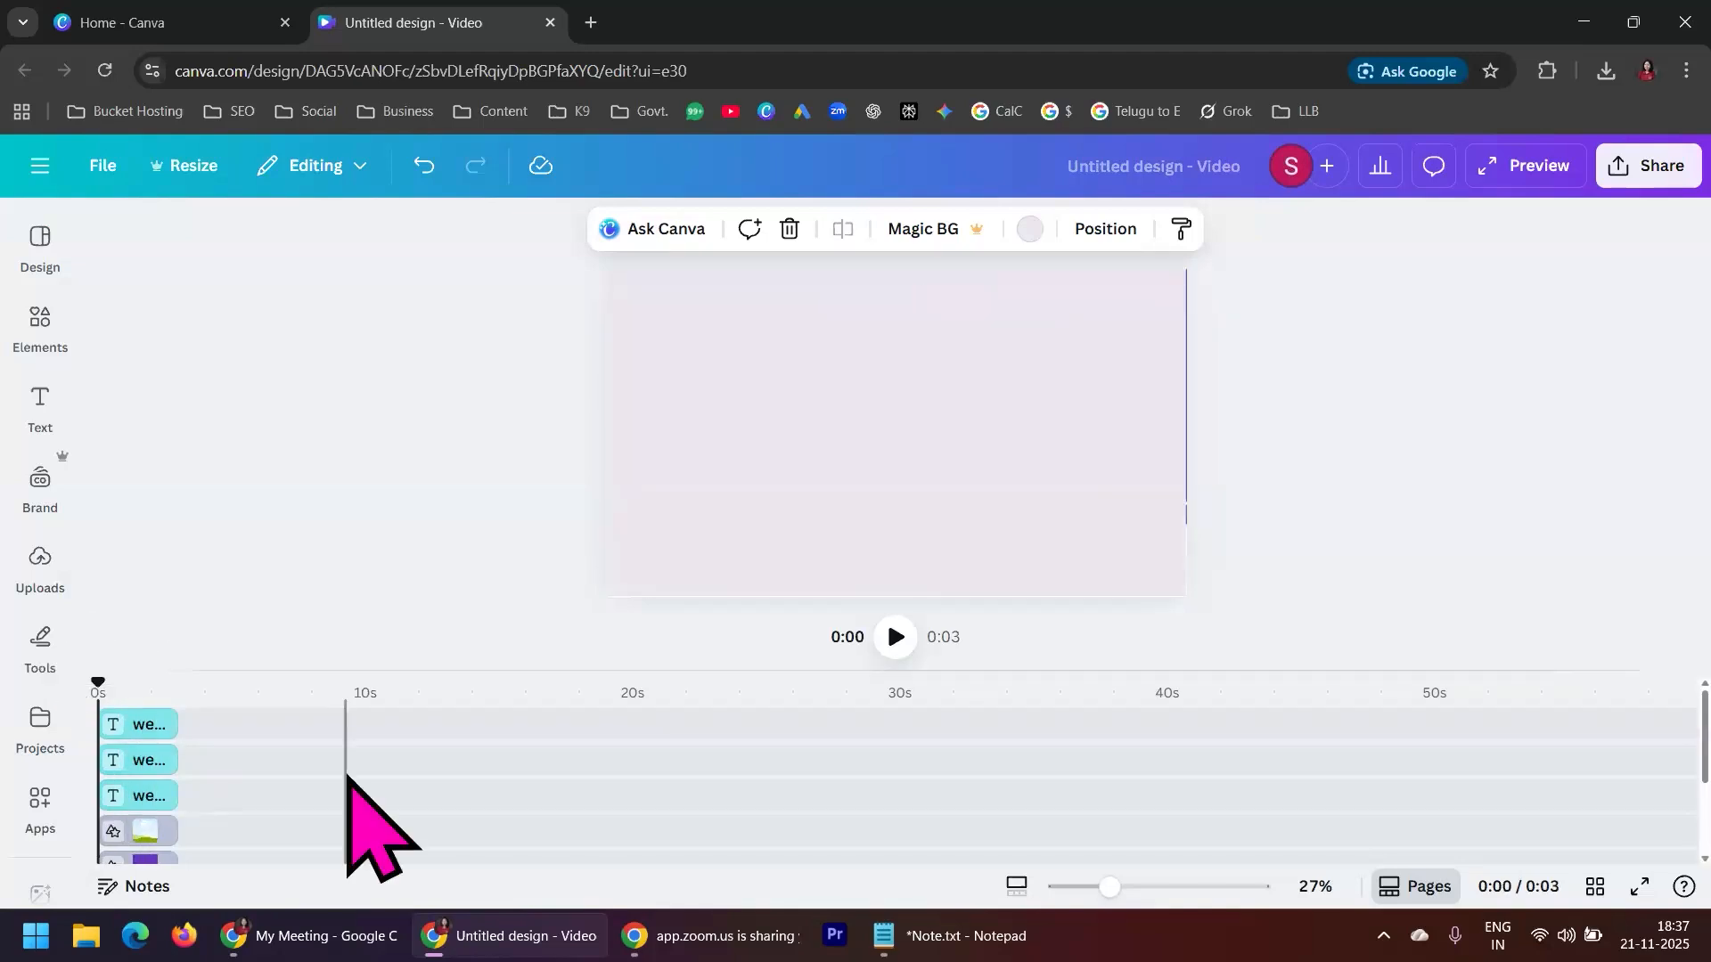
pyautogui.scroll(-3, 349, 784)
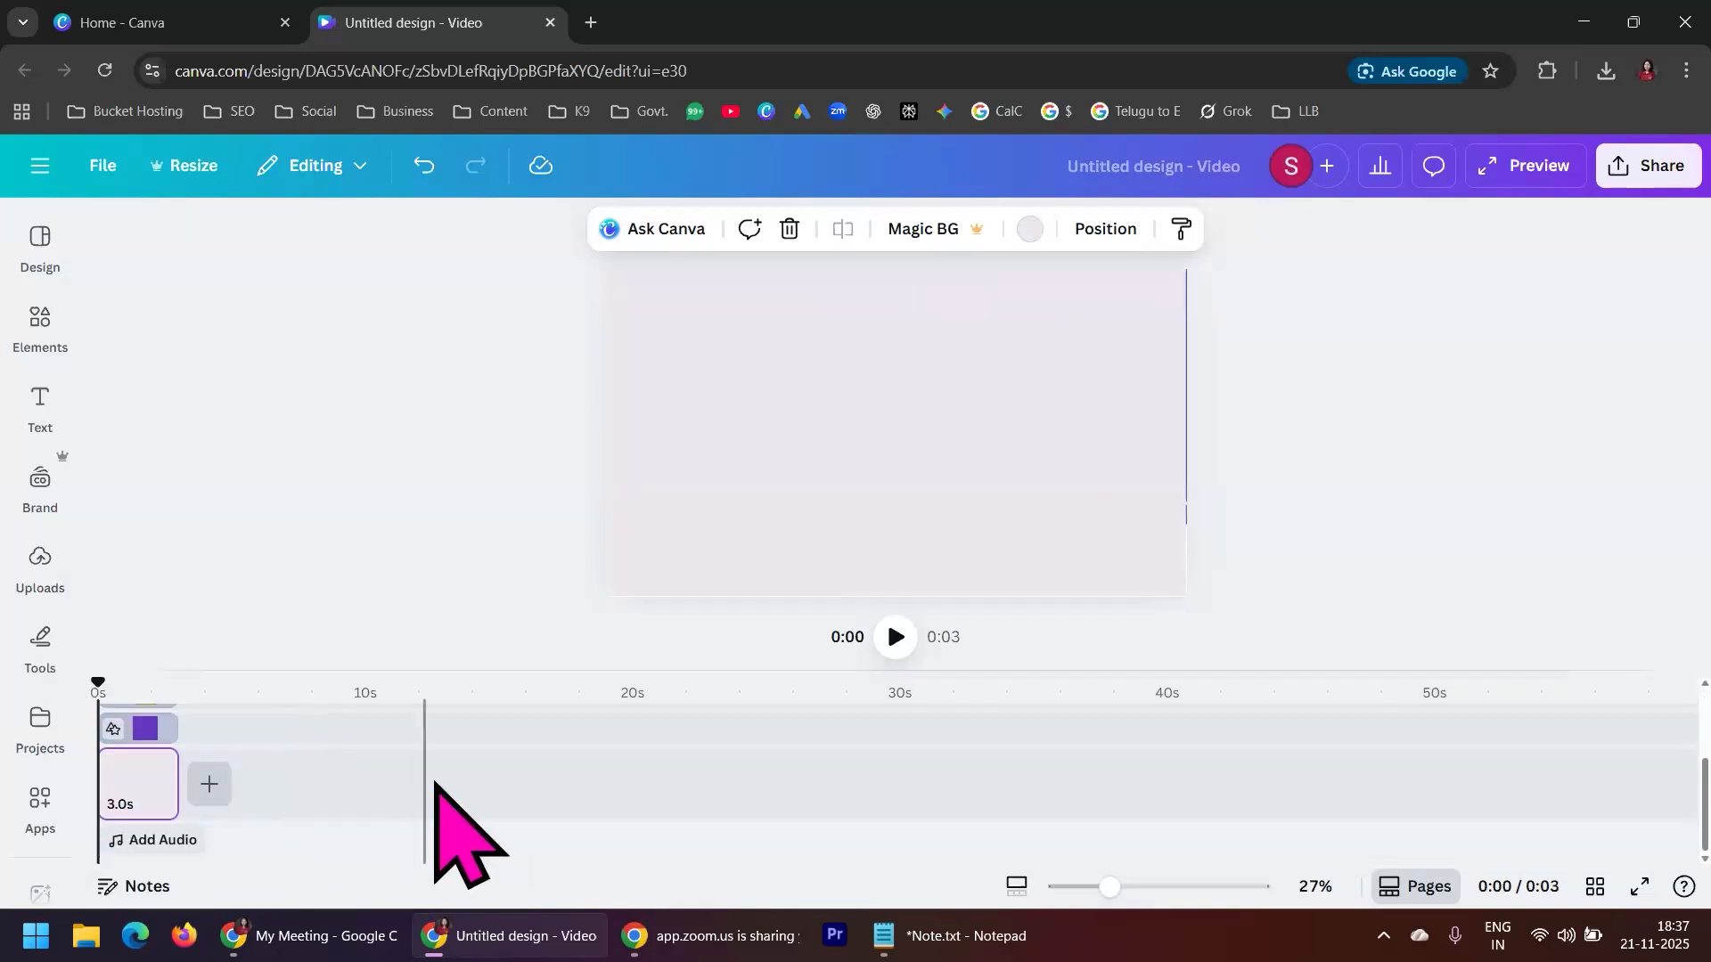
pyautogui.click(269, 784)
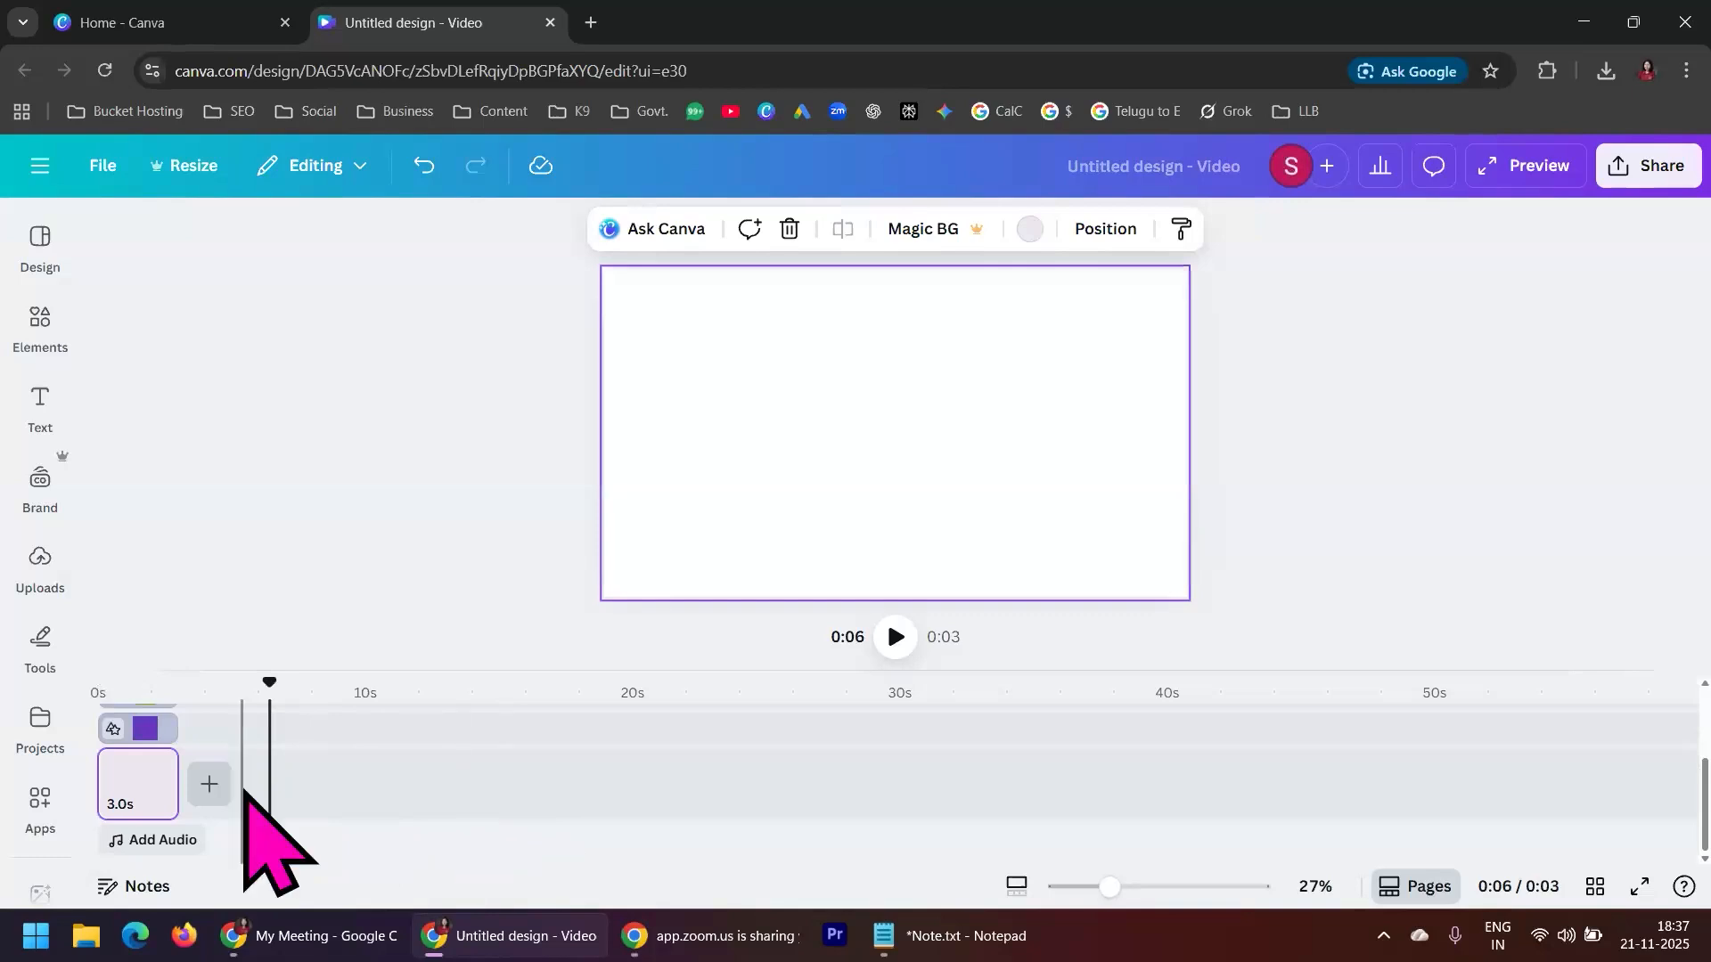
pyautogui.scroll(3, 354, 794)
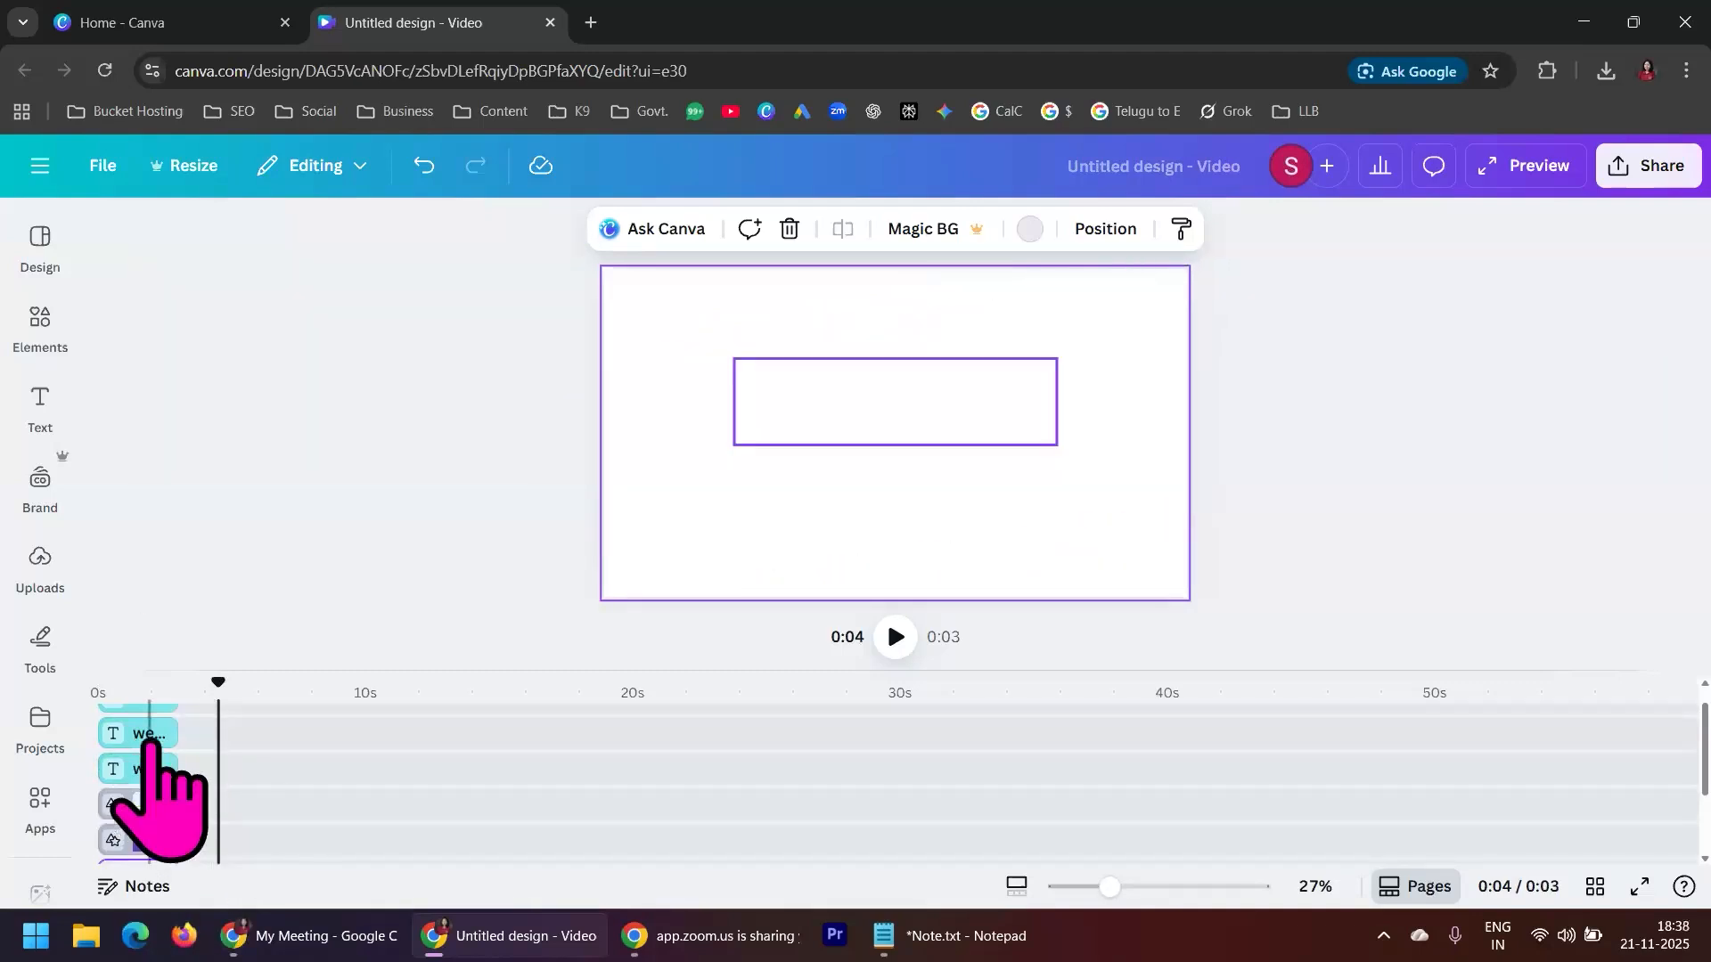
pyautogui.scroll(1, 149, 740)
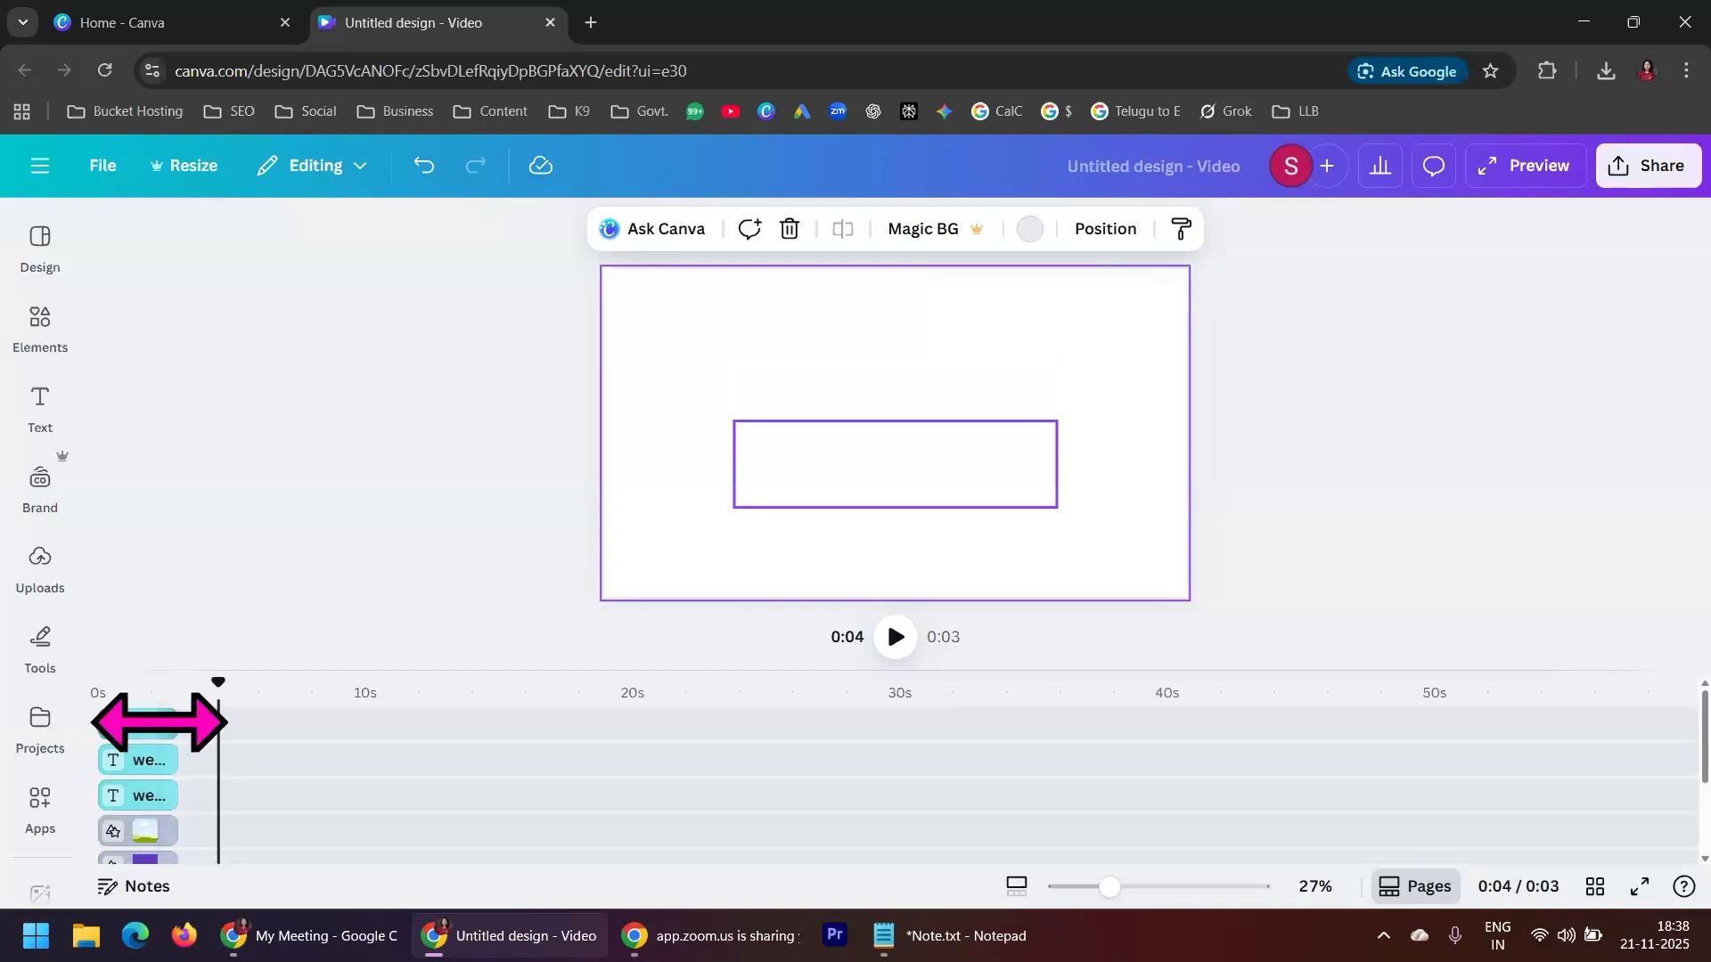
# Enlarge the timeline area until all tracks of the WELCOME page fit in it
pyautogui.moveTo(464, 673); pyautogui.dragTo(466, 496)
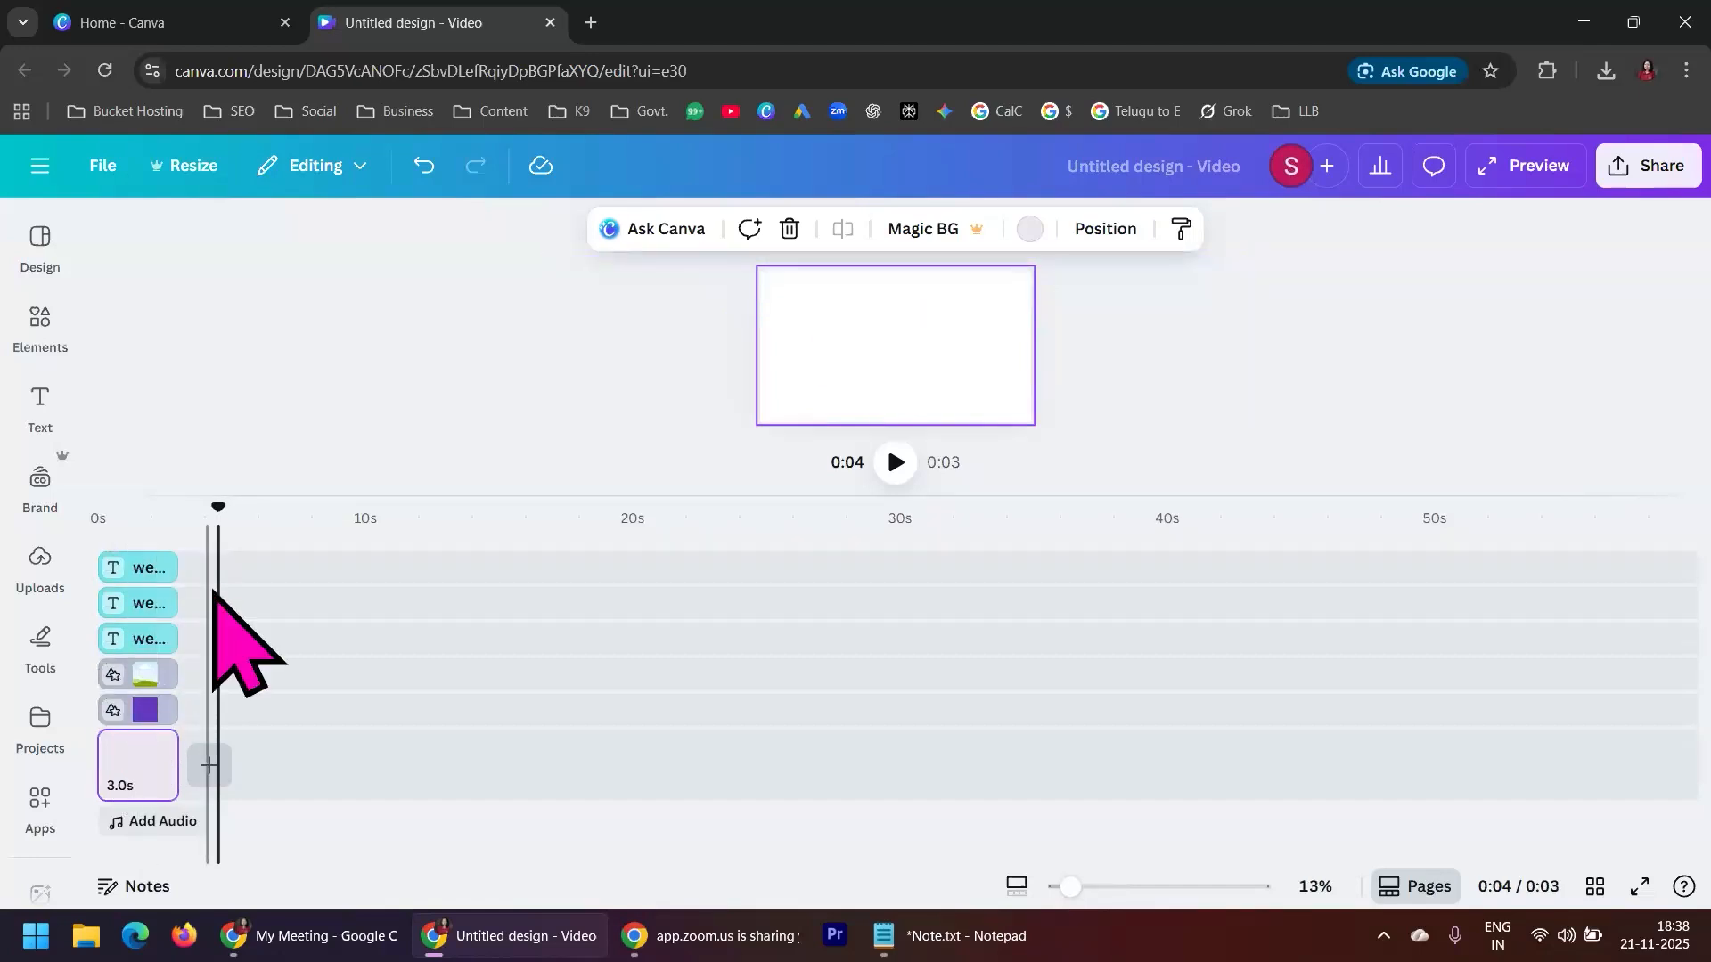
pyautogui.moveTo(704, 499); pyautogui.dragTo(709, 782)
pyautogui.moveTo(708, 711); pyautogui.dragTo(697, 522)
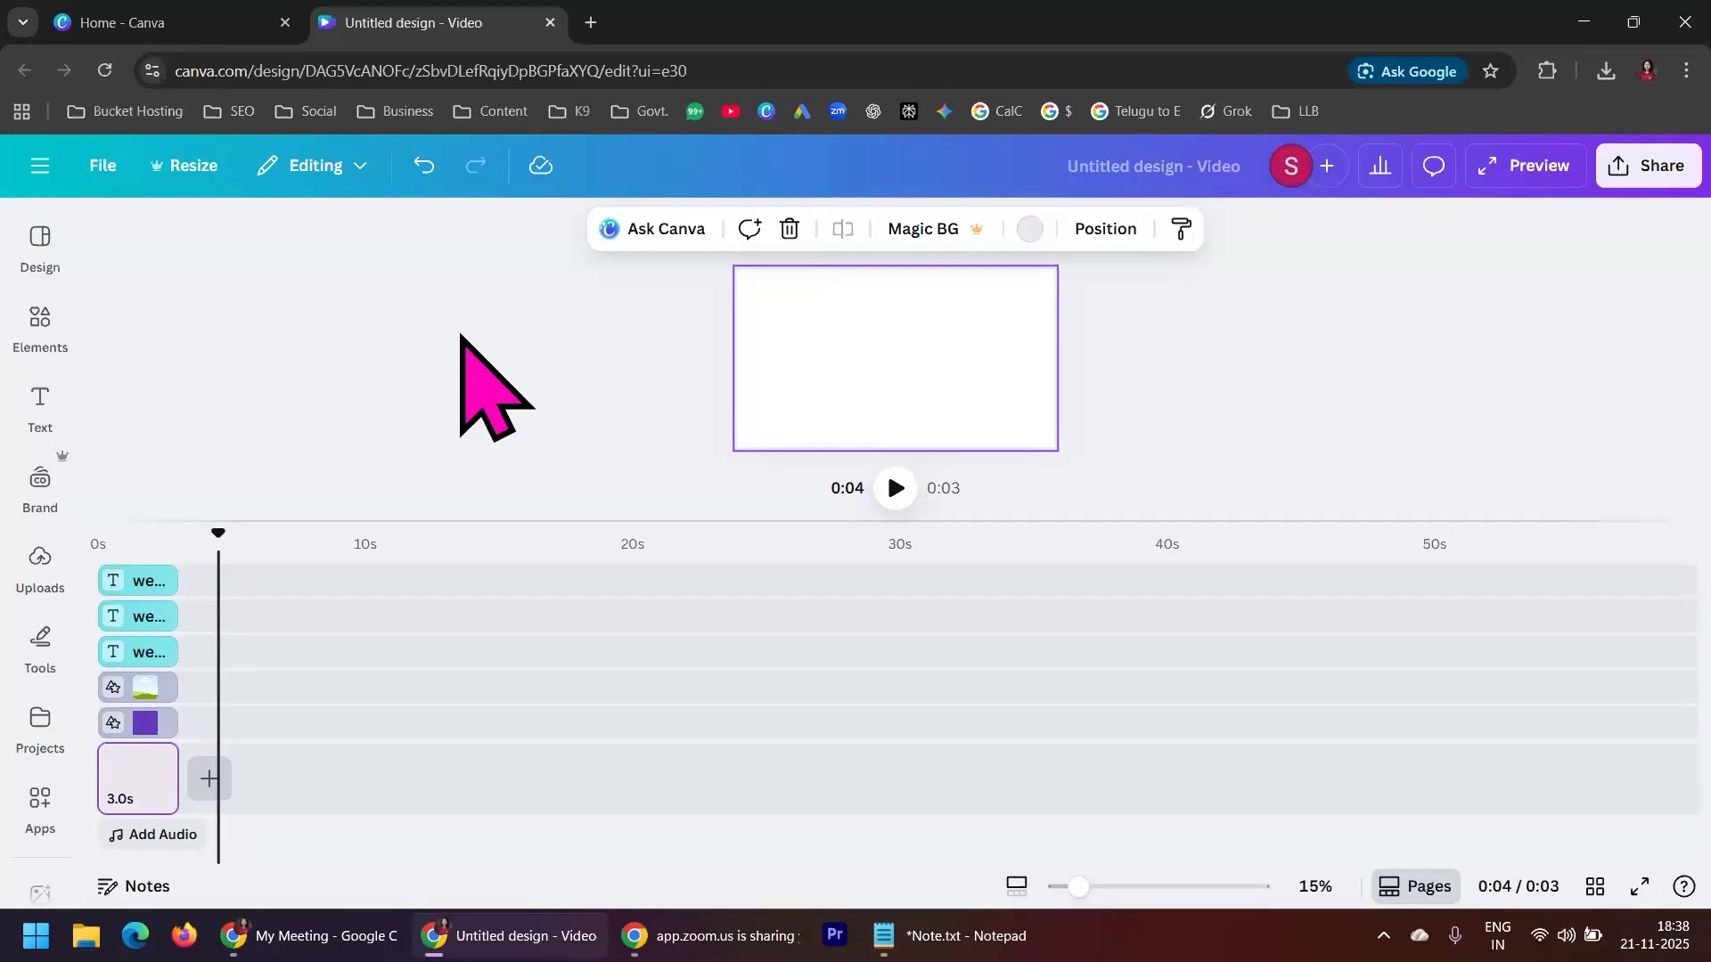
# Return the playhead to the start, enlarge the canvas preview and play the WELCOME page
pyautogui.moveTo(223, 521); pyautogui.dragTo(90, 535)
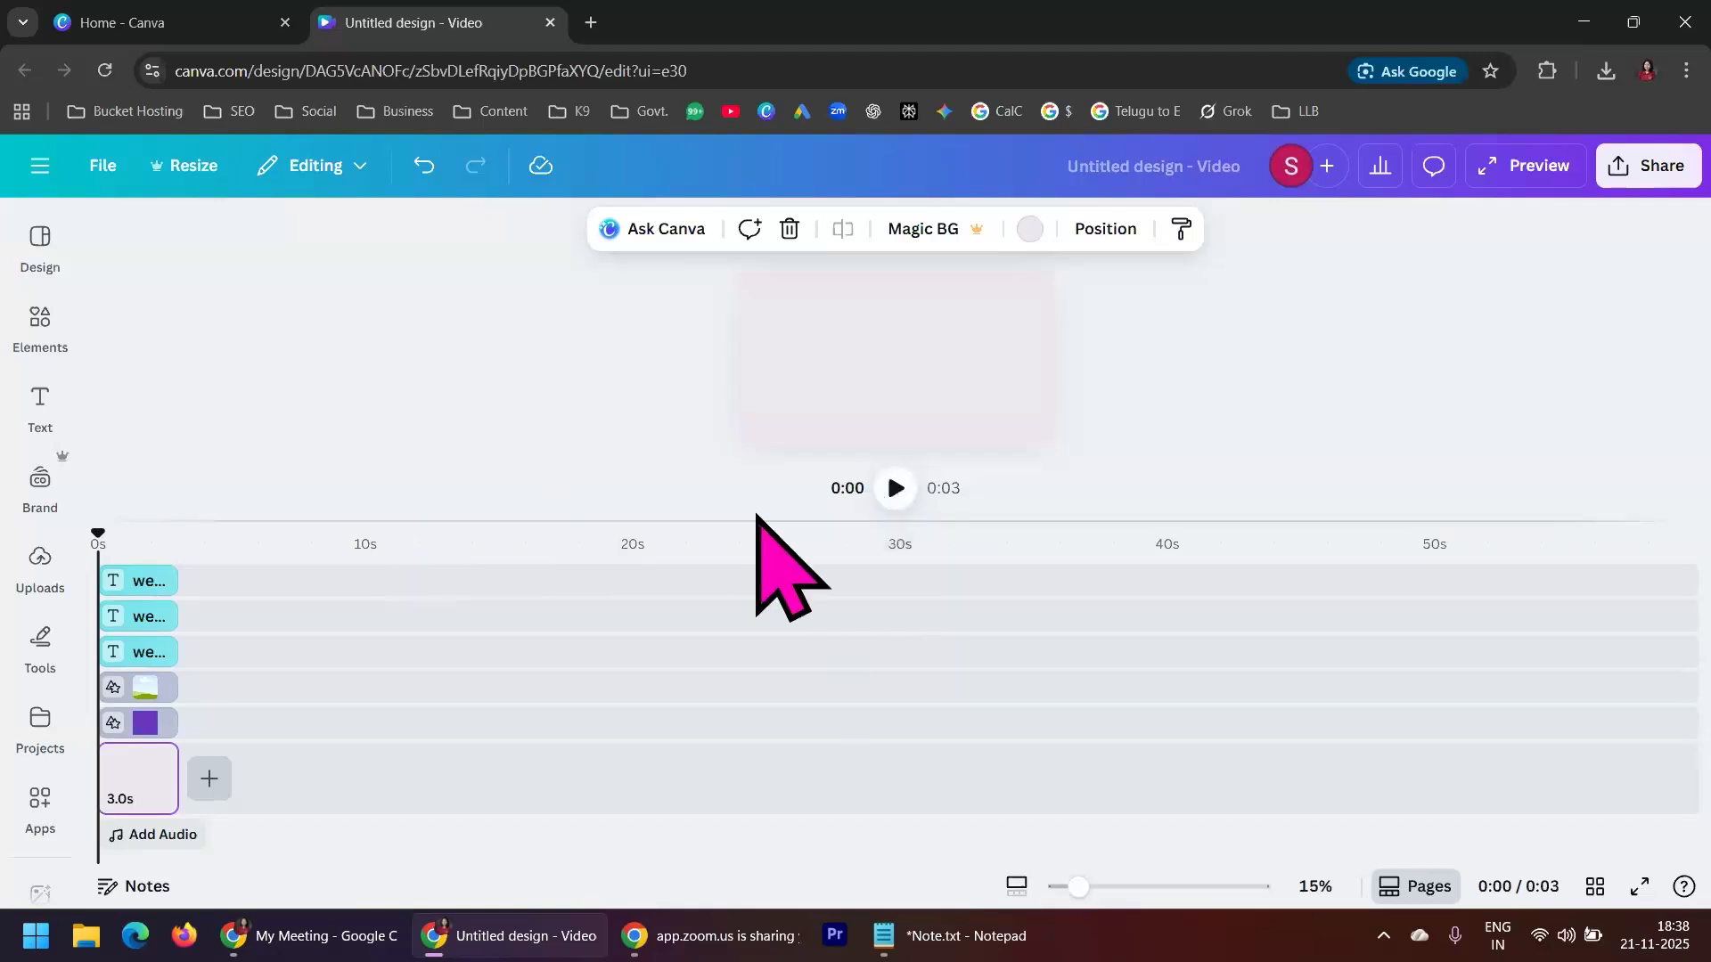
pyautogui.moveTo(751, 524); pyautogui.dragTo(765, 741)
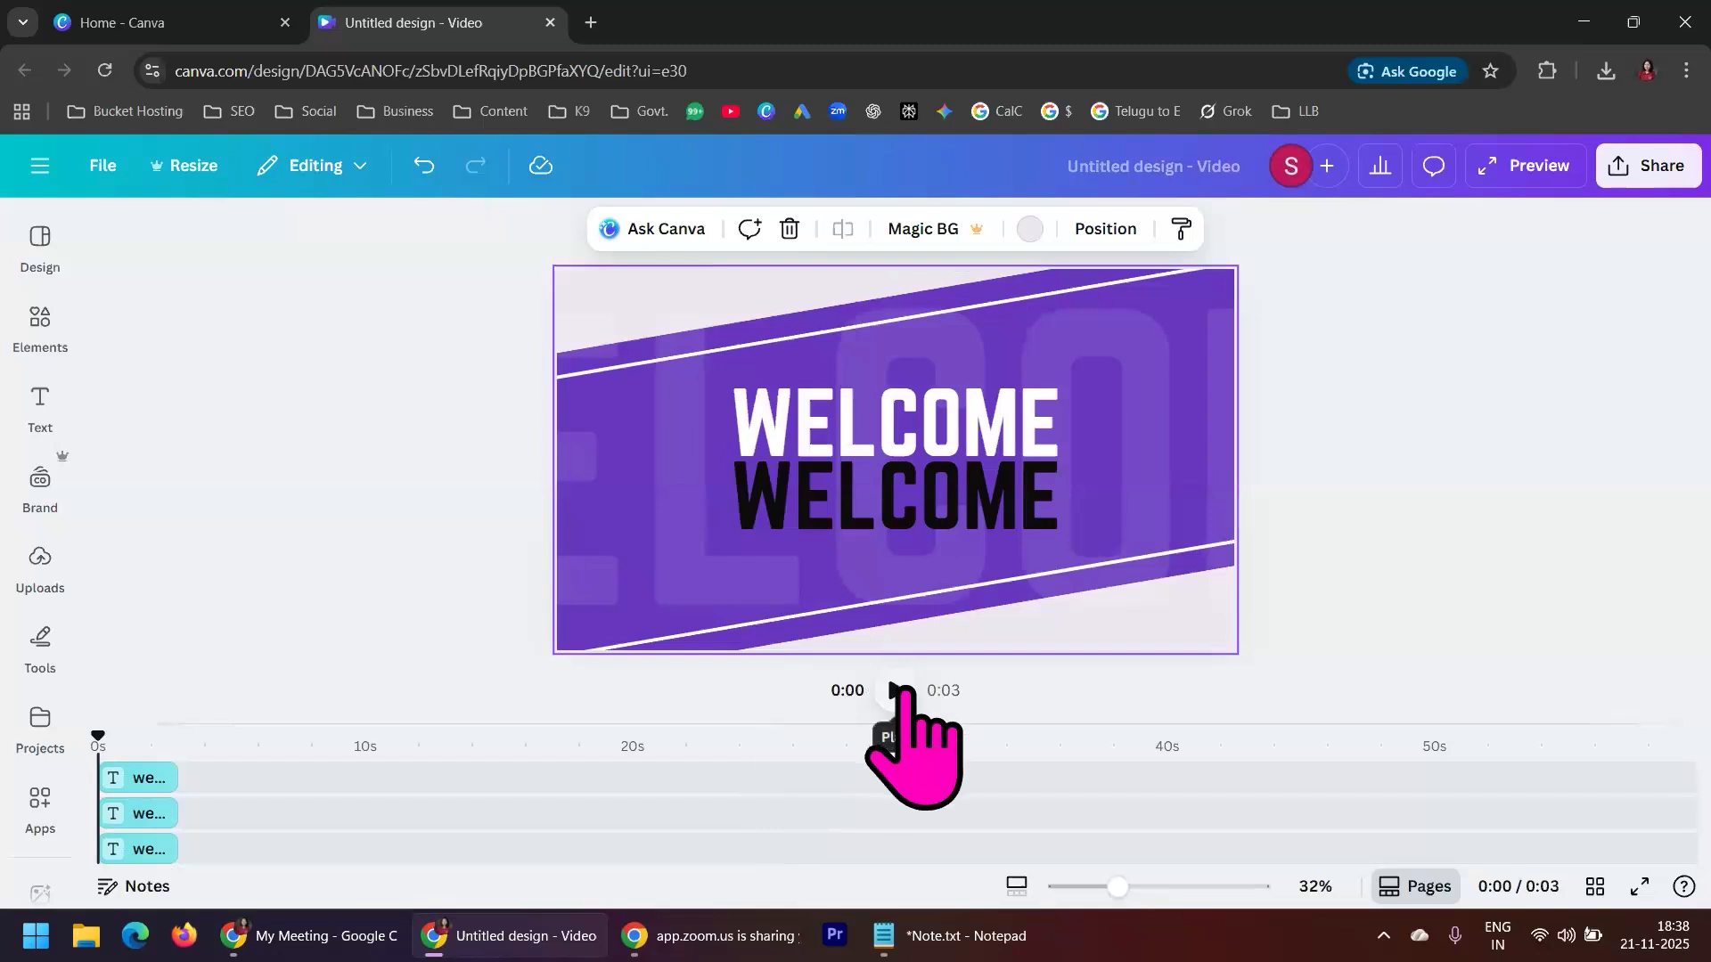
pyautogui.click(899, 691)
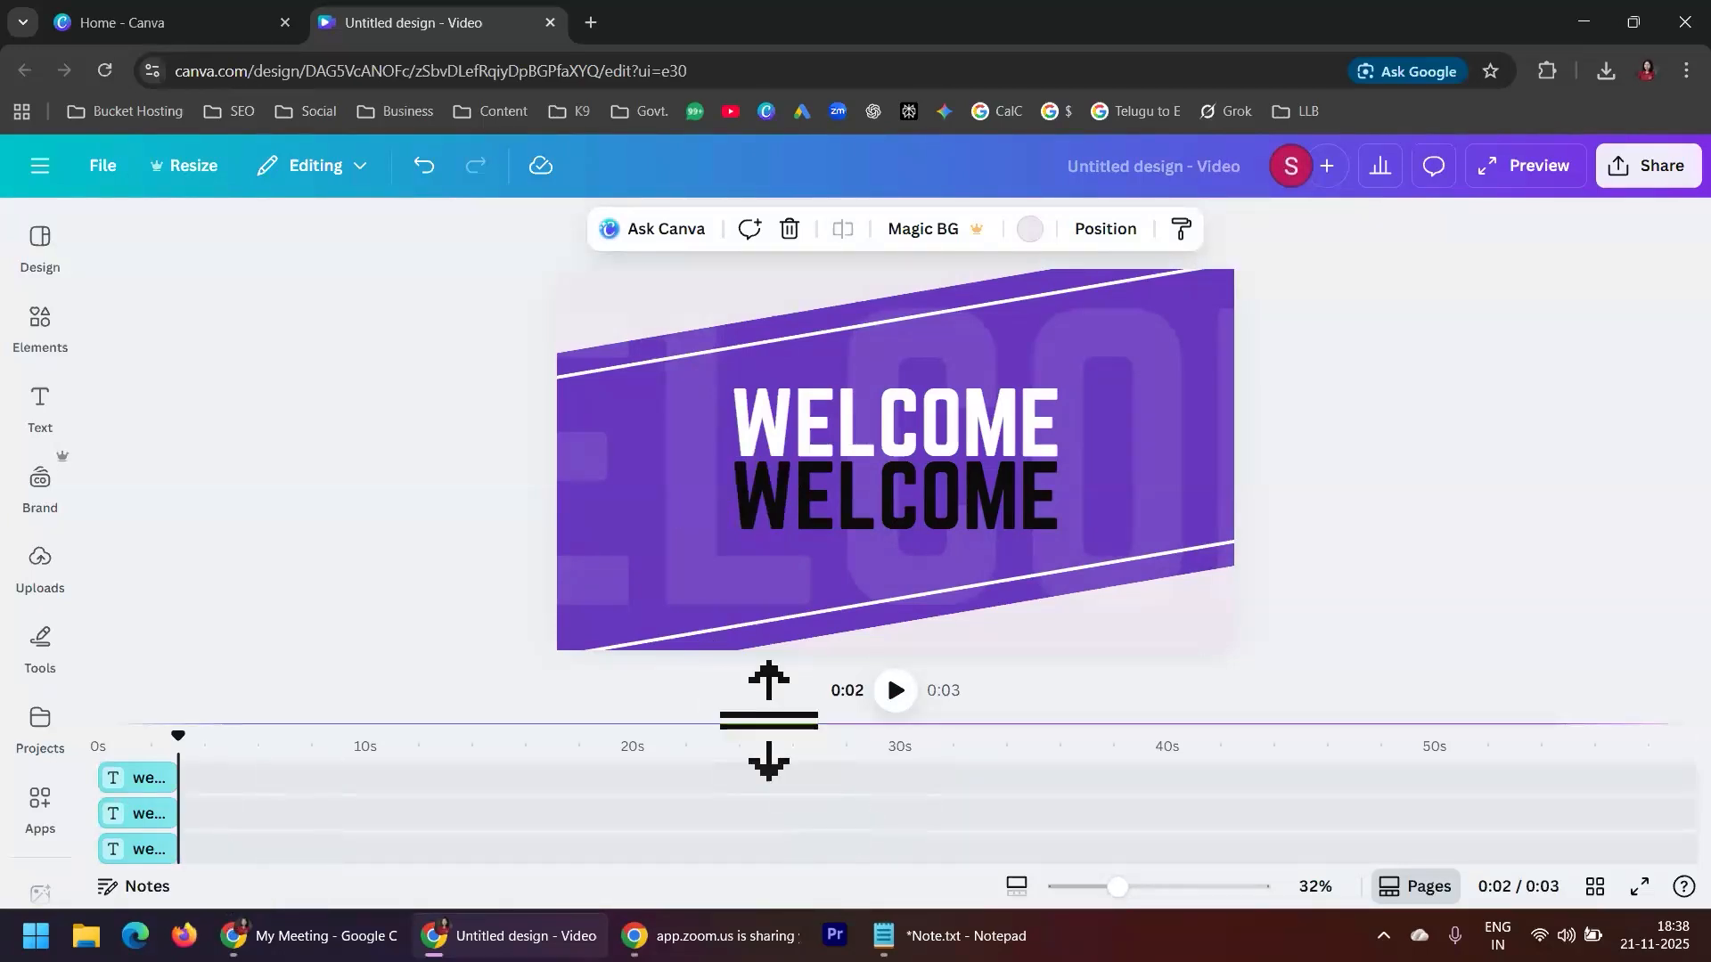
# Enlarge the timeline area again and add a blank page after the WELCOME page
pyautogui.moveTo(769, 718); pyautogui.dragTo(769, 494)
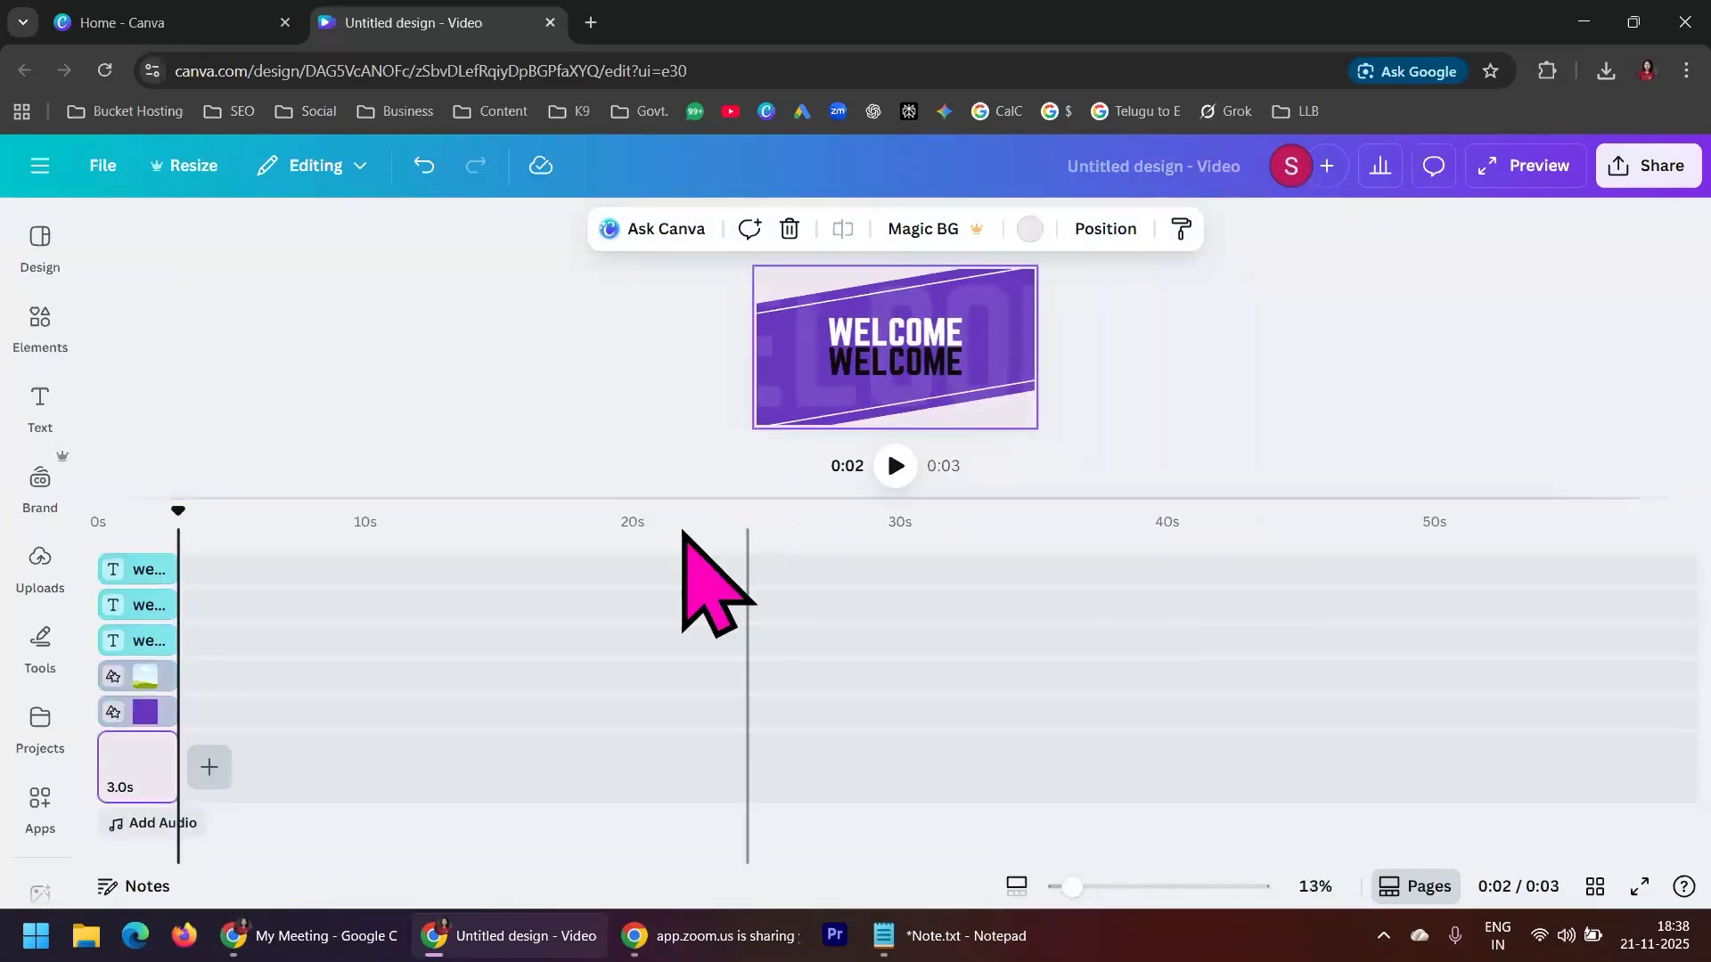
pyautogui.click(210, 768)
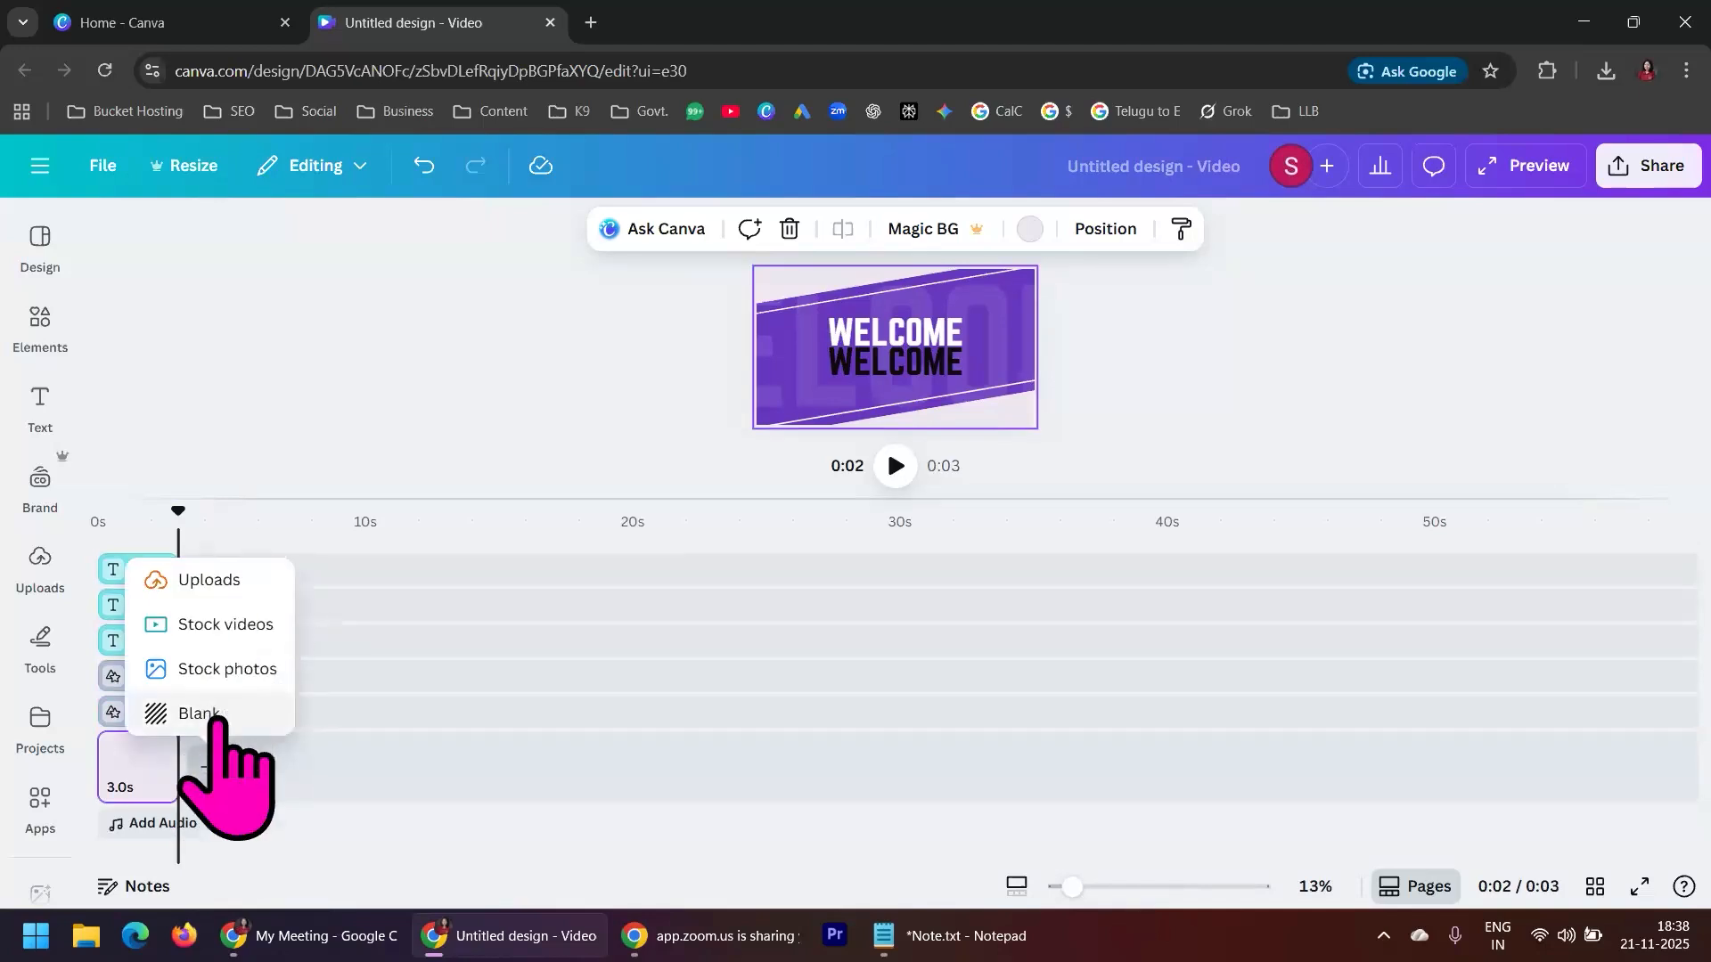
pyautogui.click(199, 713)
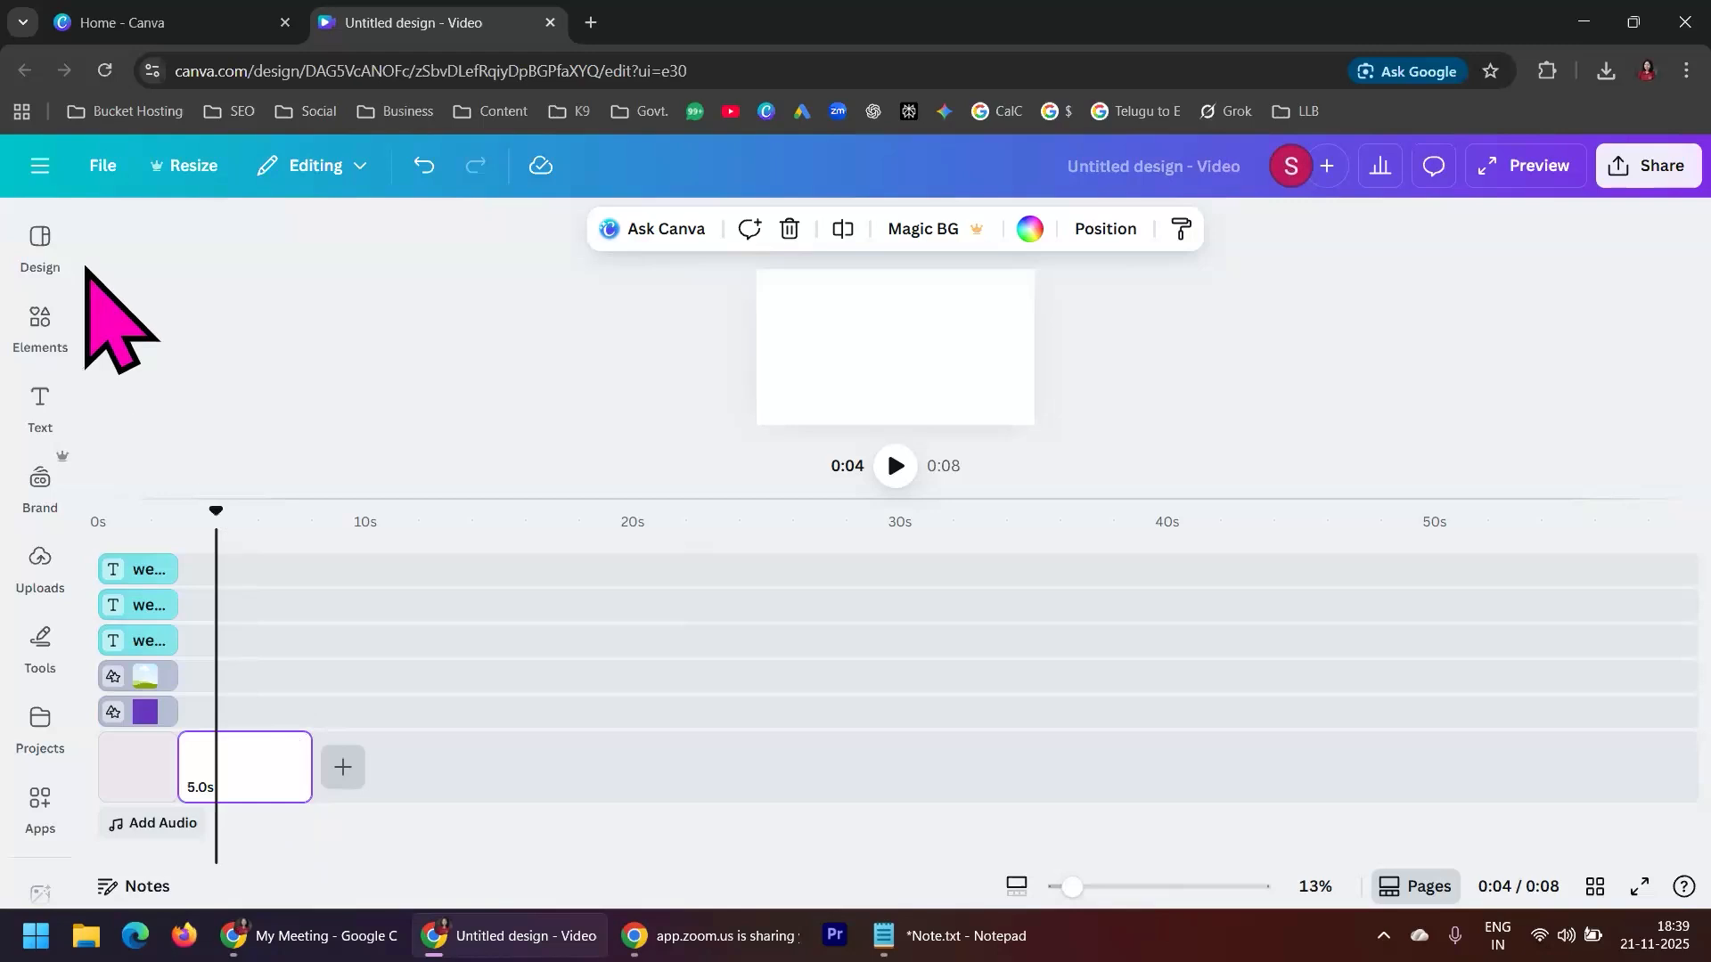
# Add the purple intro template's second page, the one with the channel name, to the video
pyautogui.click(40, 242)
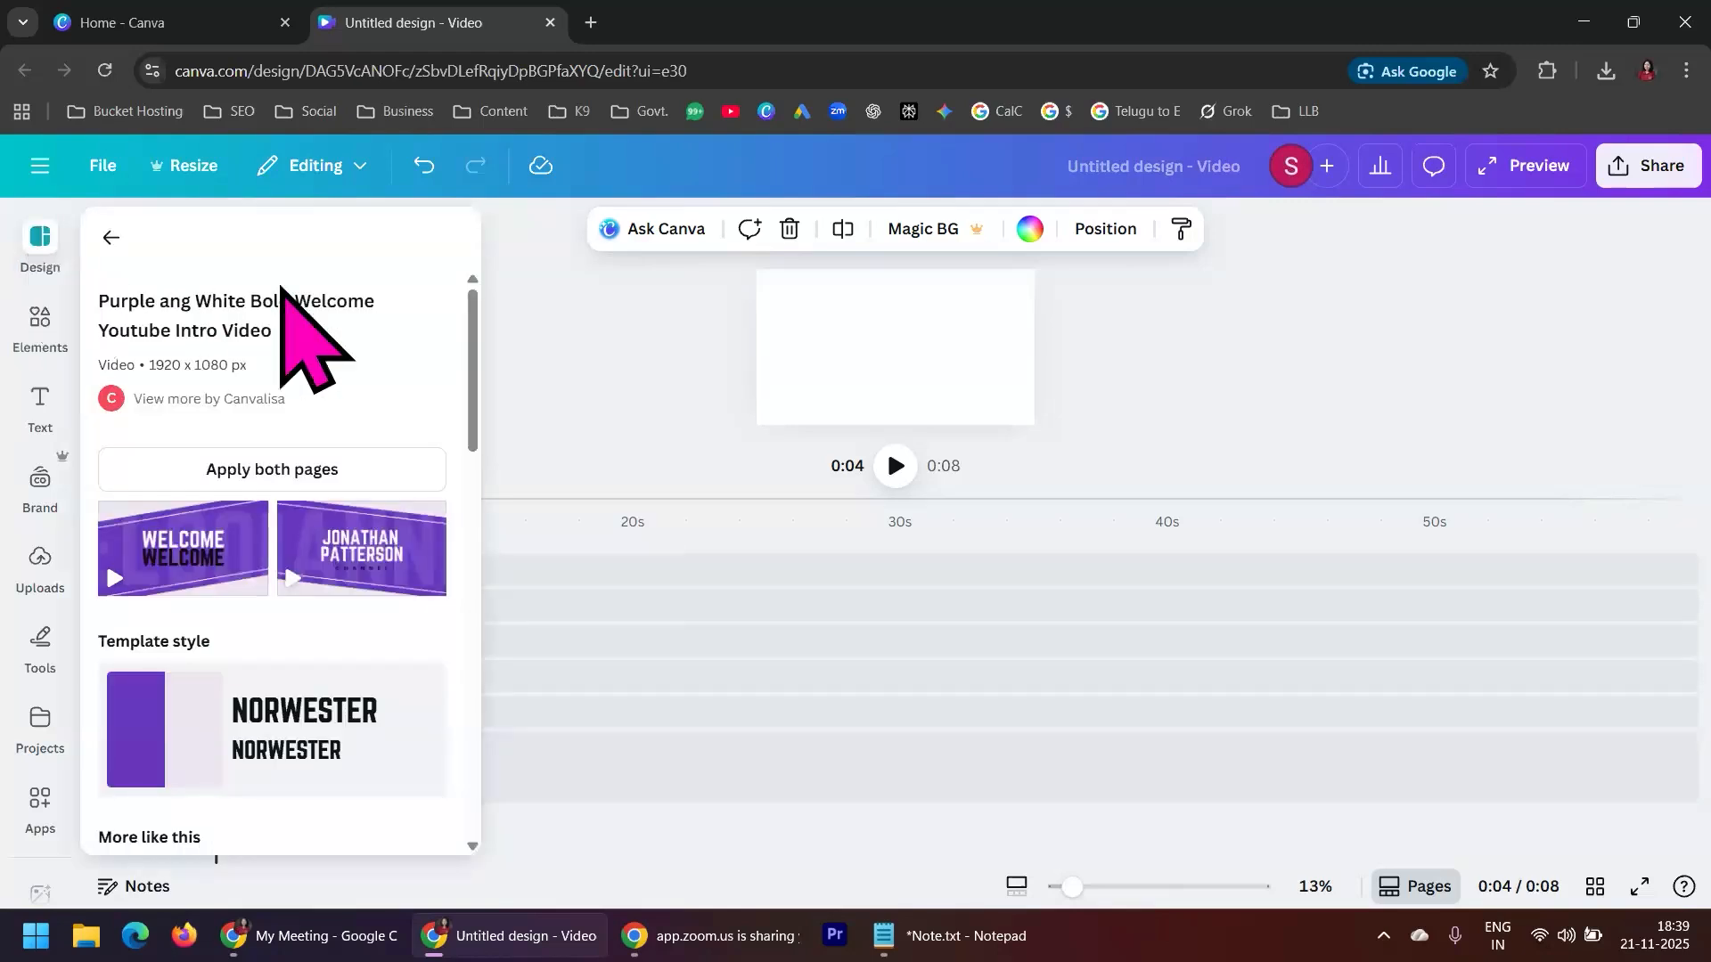
pyautogui.moveTo(361, 534)
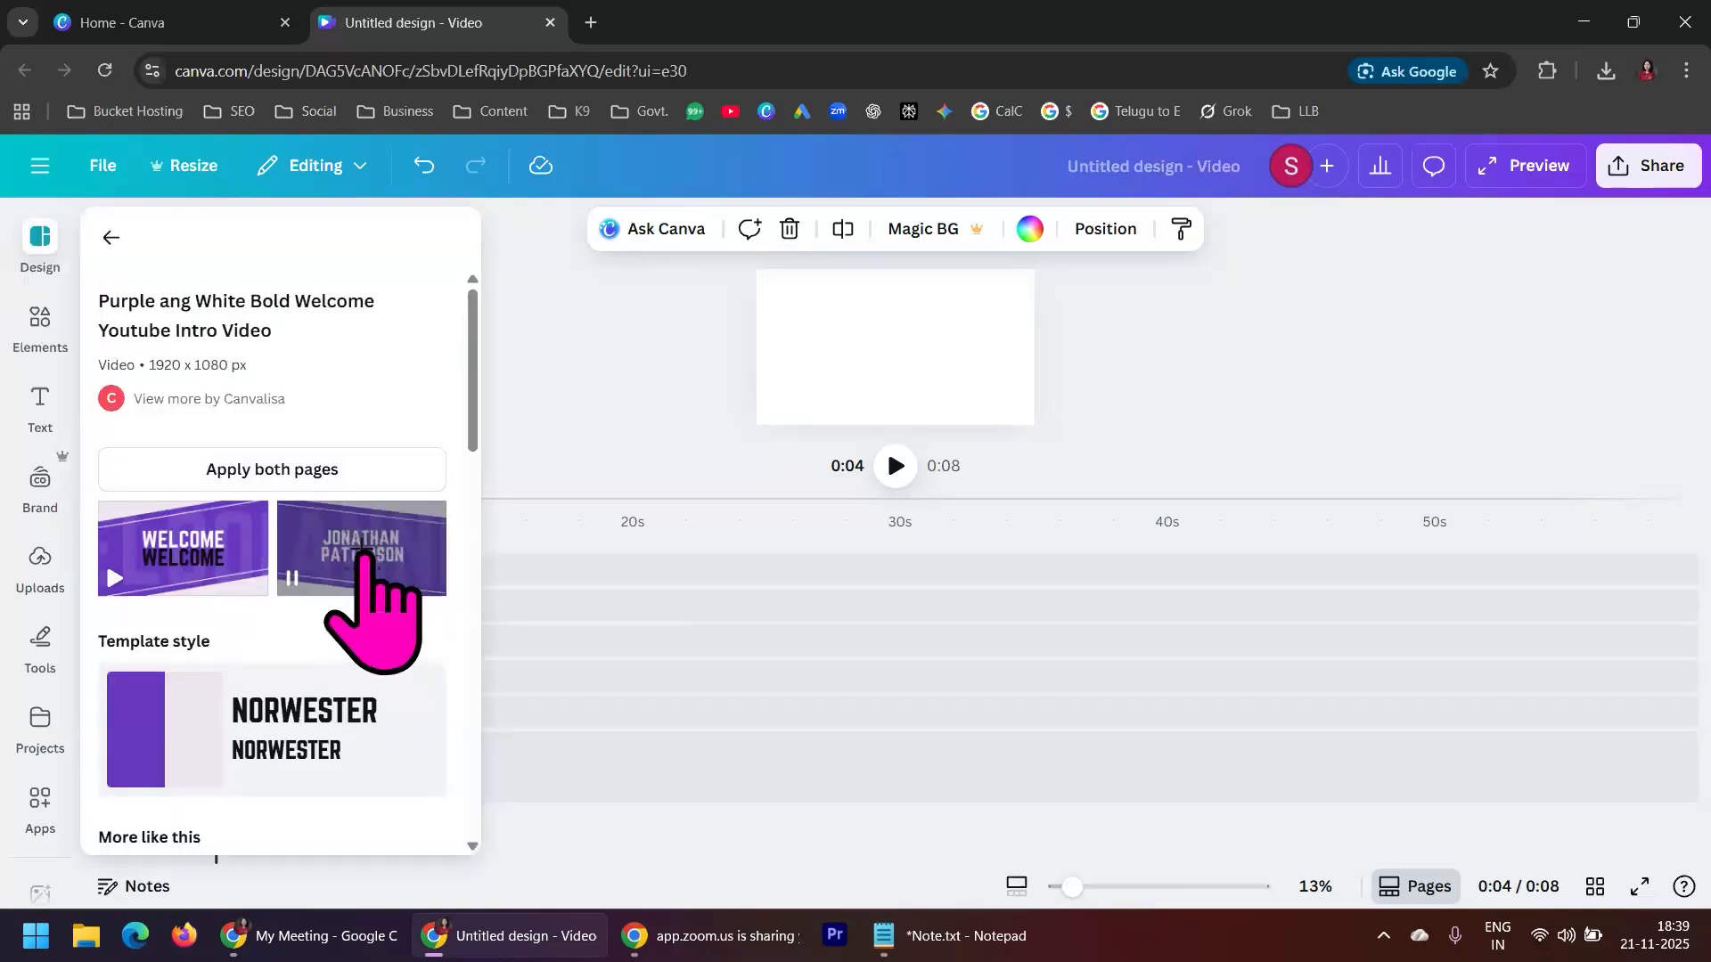
pyautogui.click(361, 553)
pyautogui.click(557, 401)
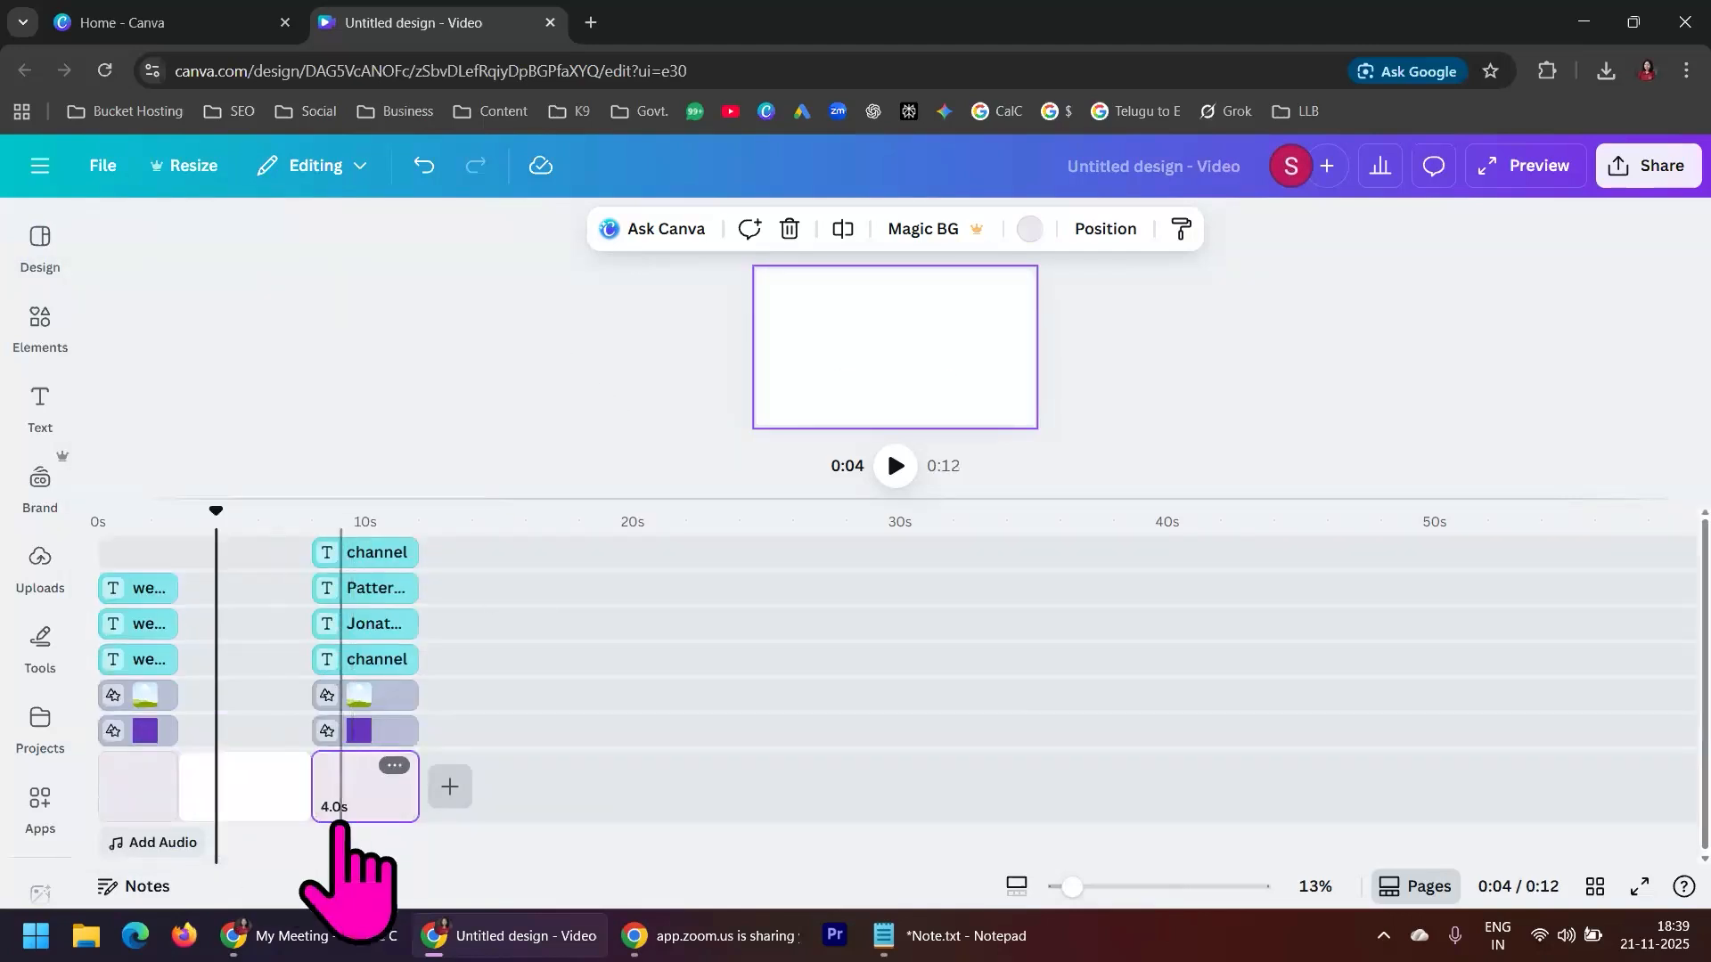
# Delete the blank page between the WELCOME page and the channel-name page
pyautogui.click(272, 789)
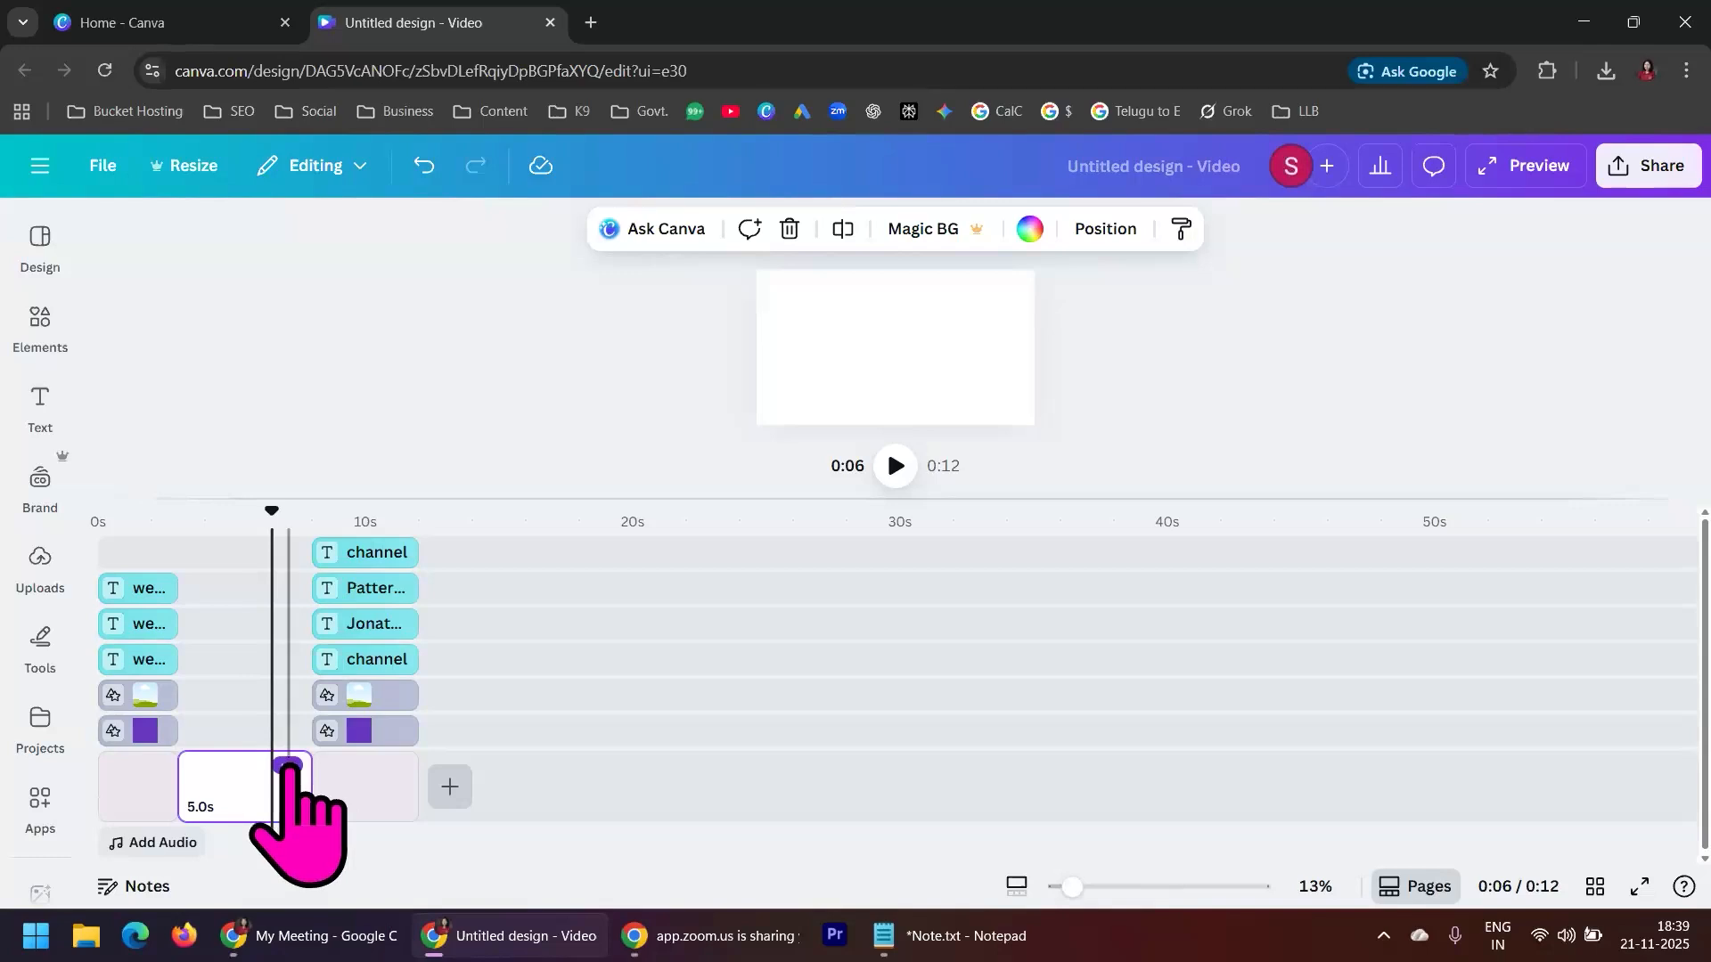
pyautogui.click(287, 765)
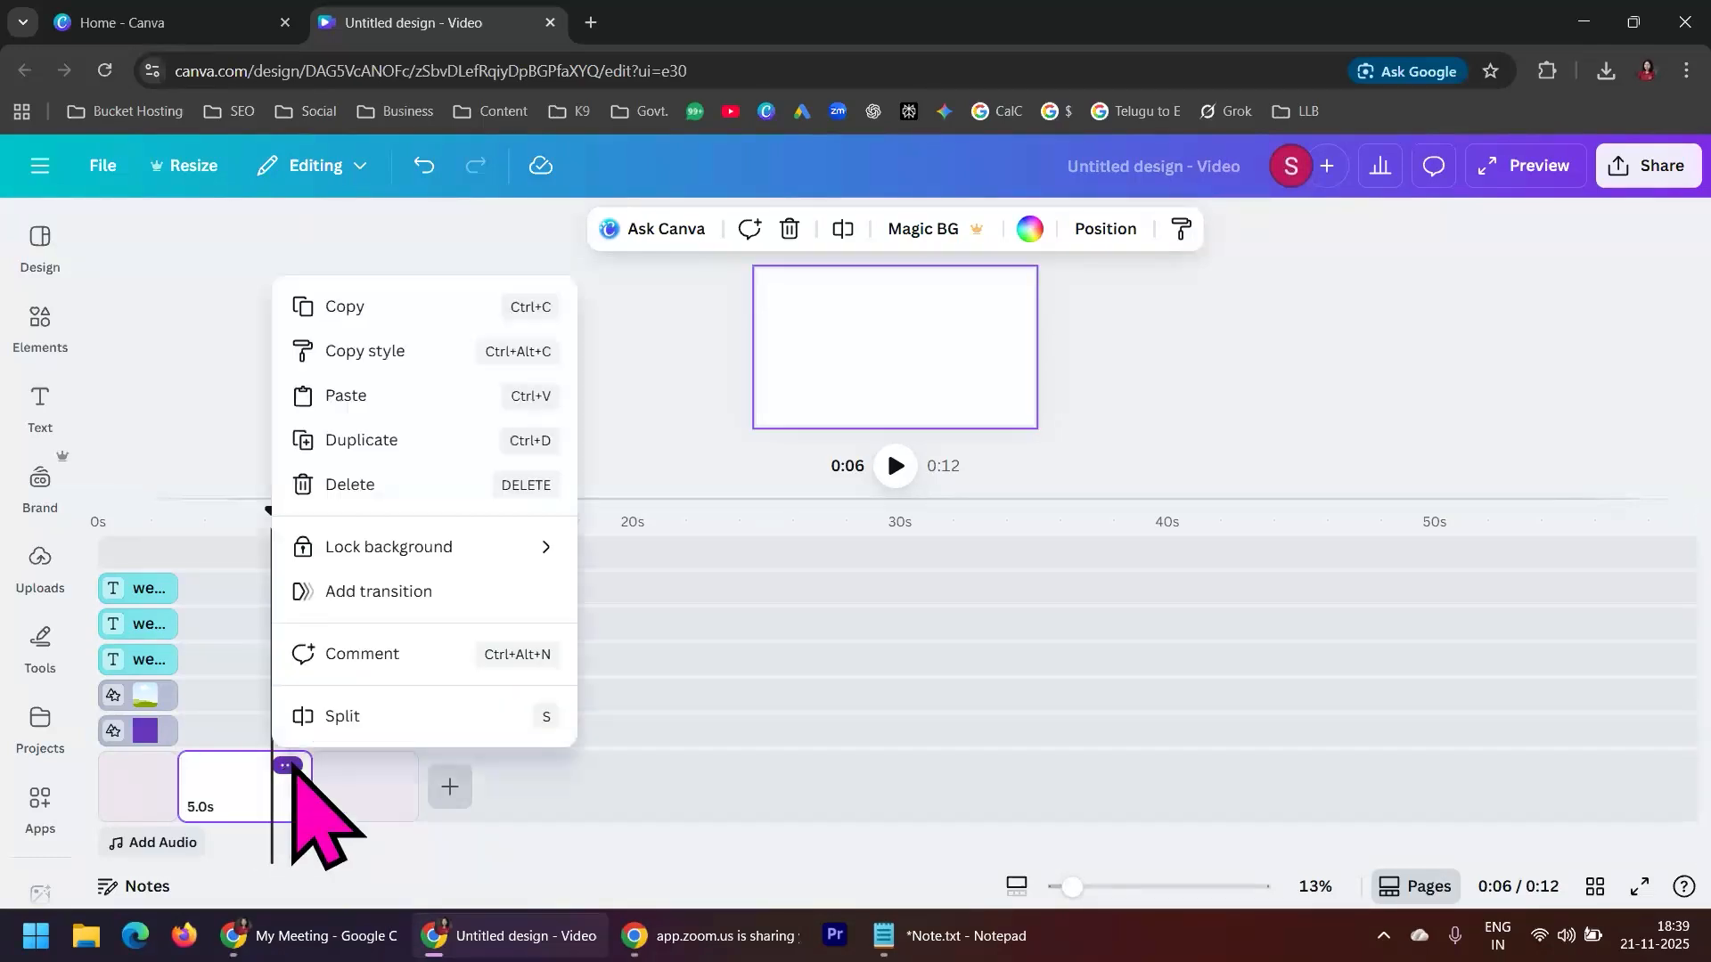
pyautogui.click(355, 483)
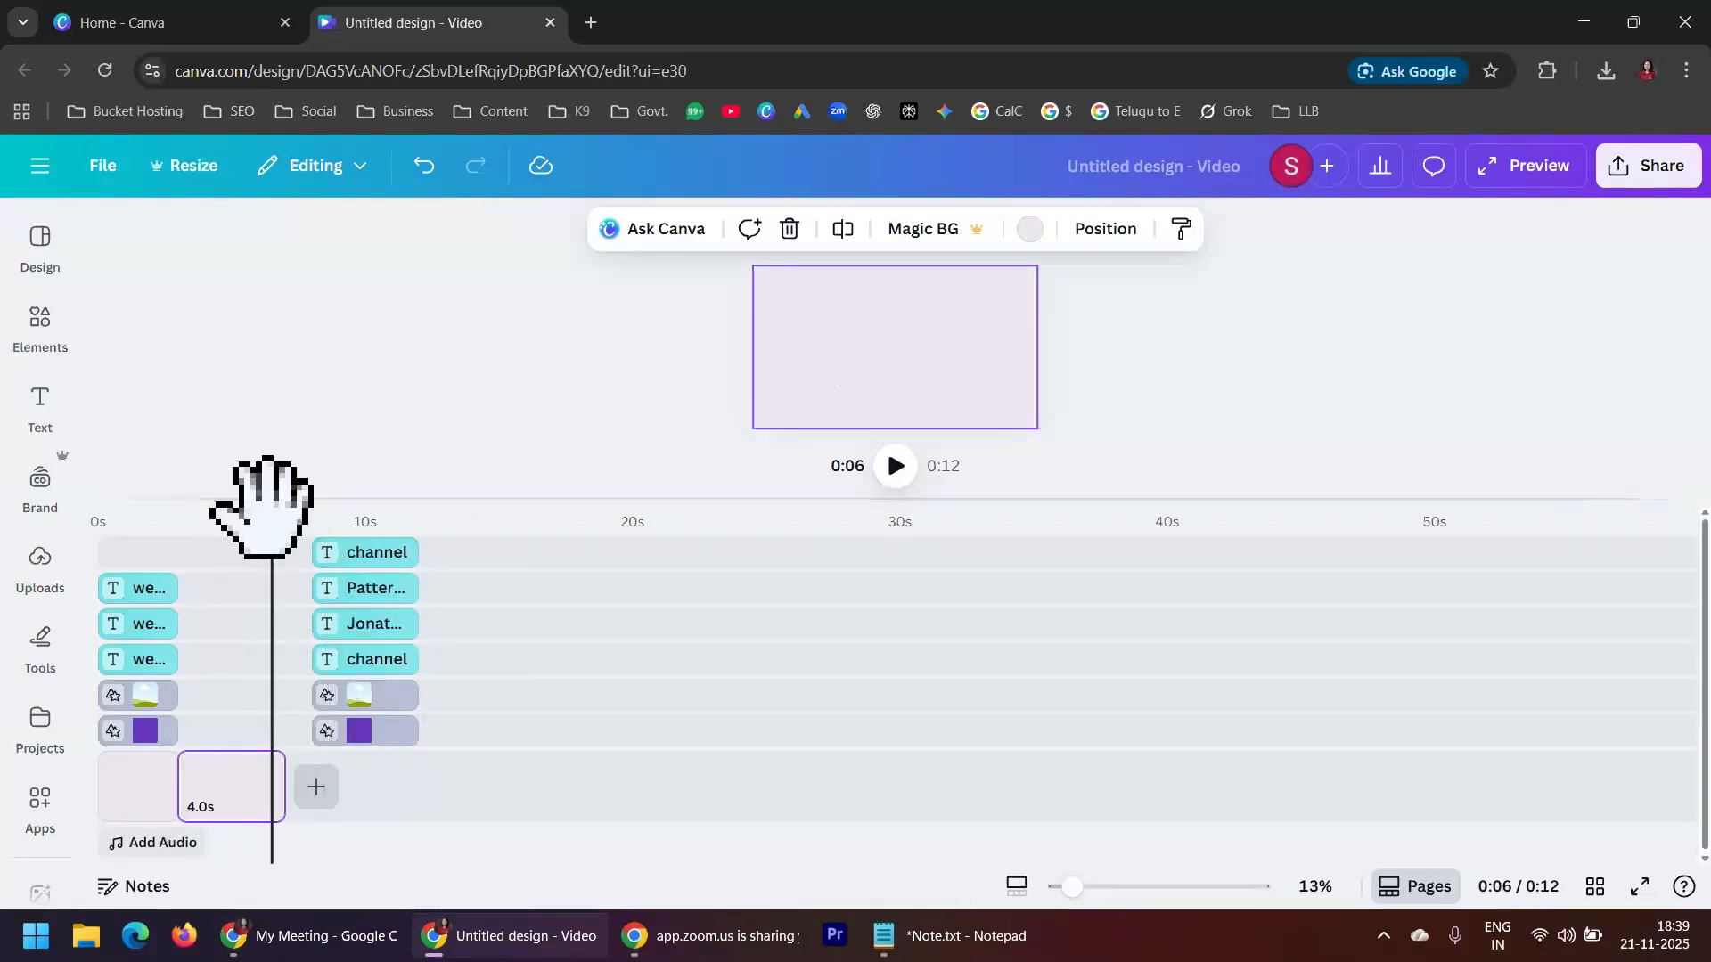
# Play the video from the start and pause it on the channel-name scene
pyautogui.moveTo(268, 517); pyautogui.dragTo(40, 499)
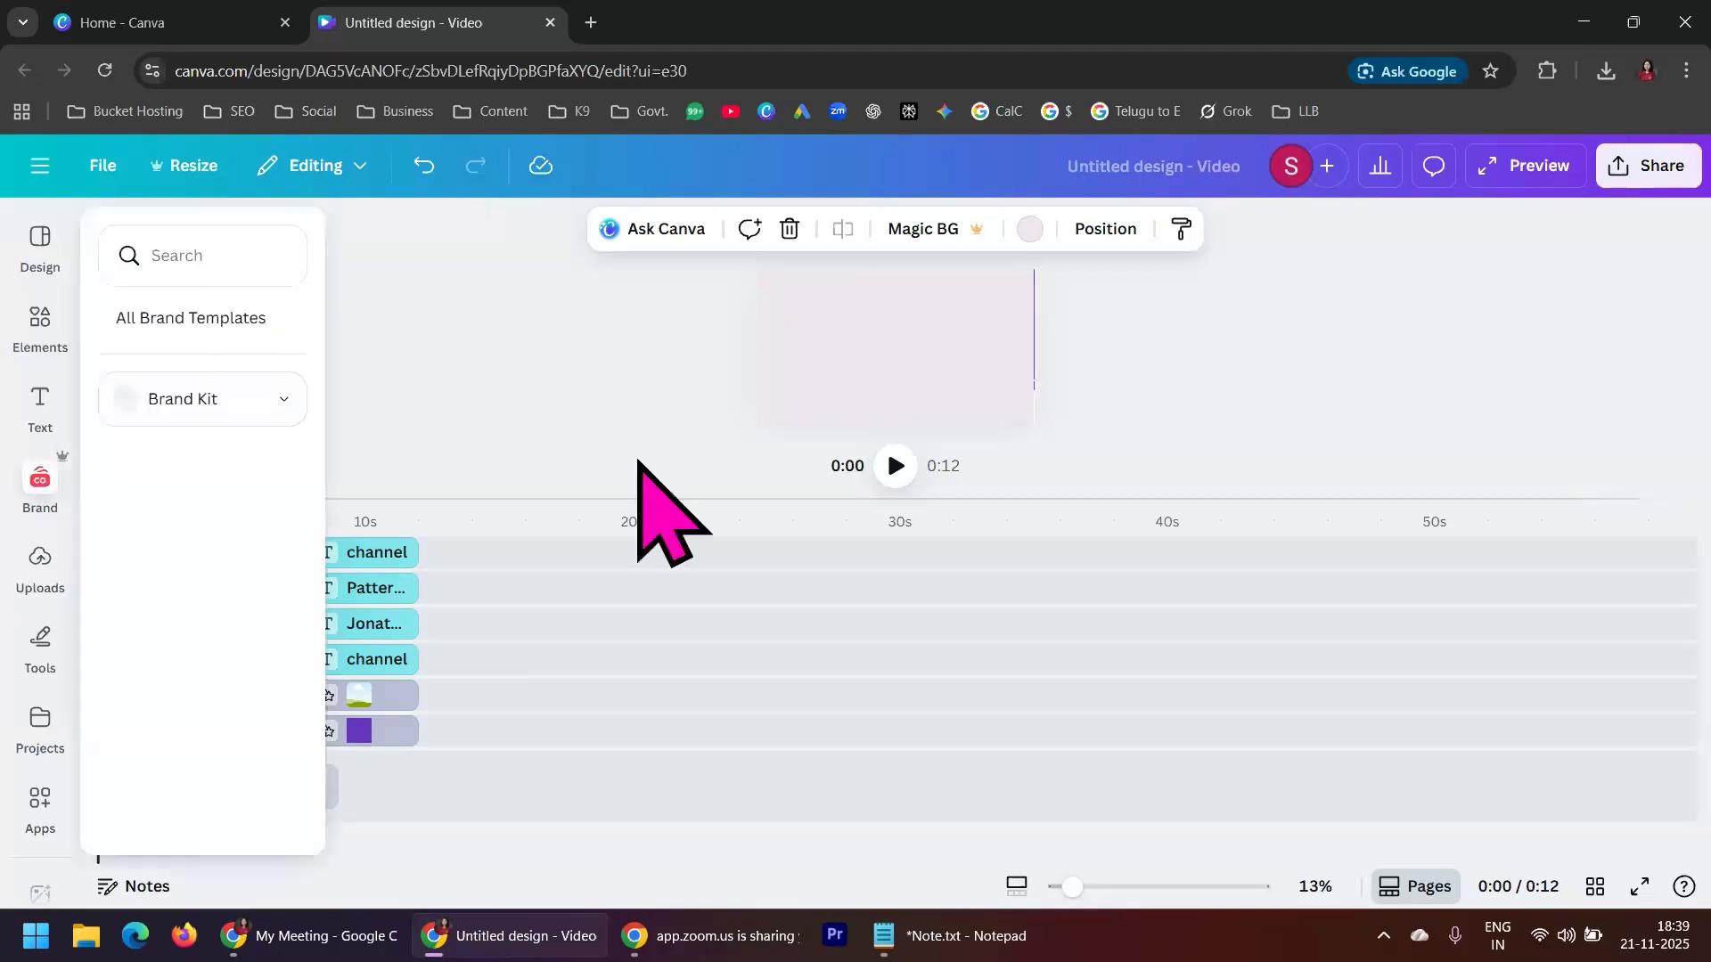
pyautogui.click(896, 466)
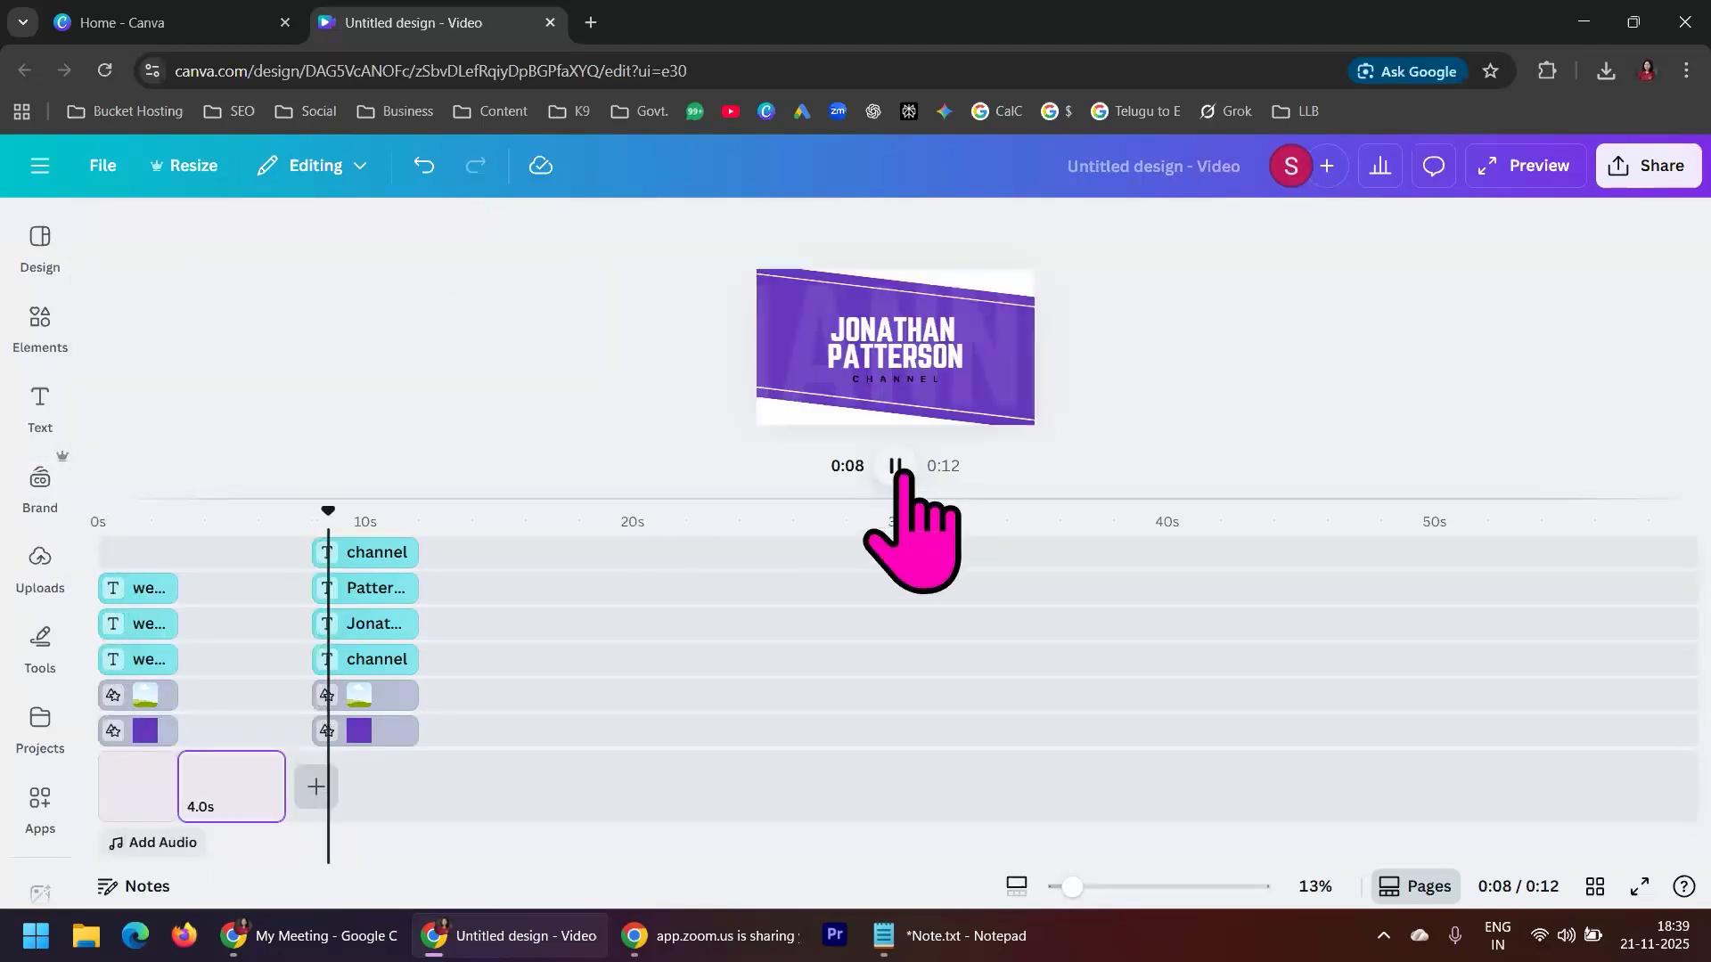
pyautogui.click(895, 466)
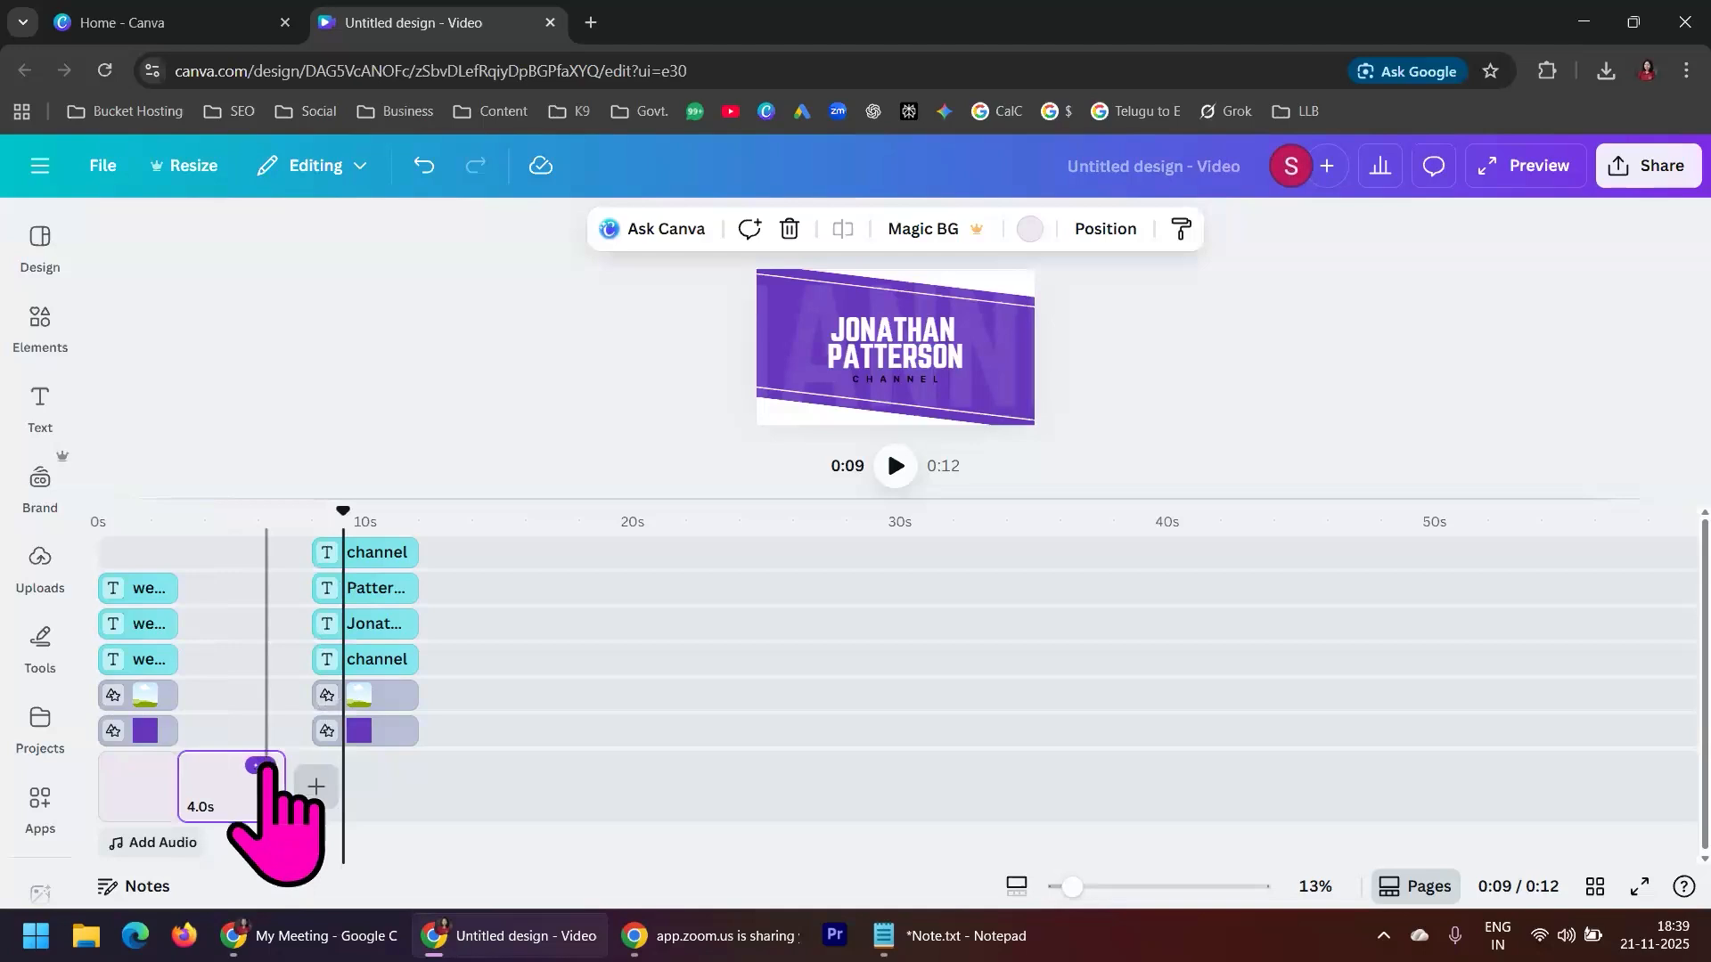
# Delete the 4.0 s page after the WELCOME page and move its leftover purple shape and frame clips directly behind the WELCOME graphic clips
pyautogui.click(259, 767)
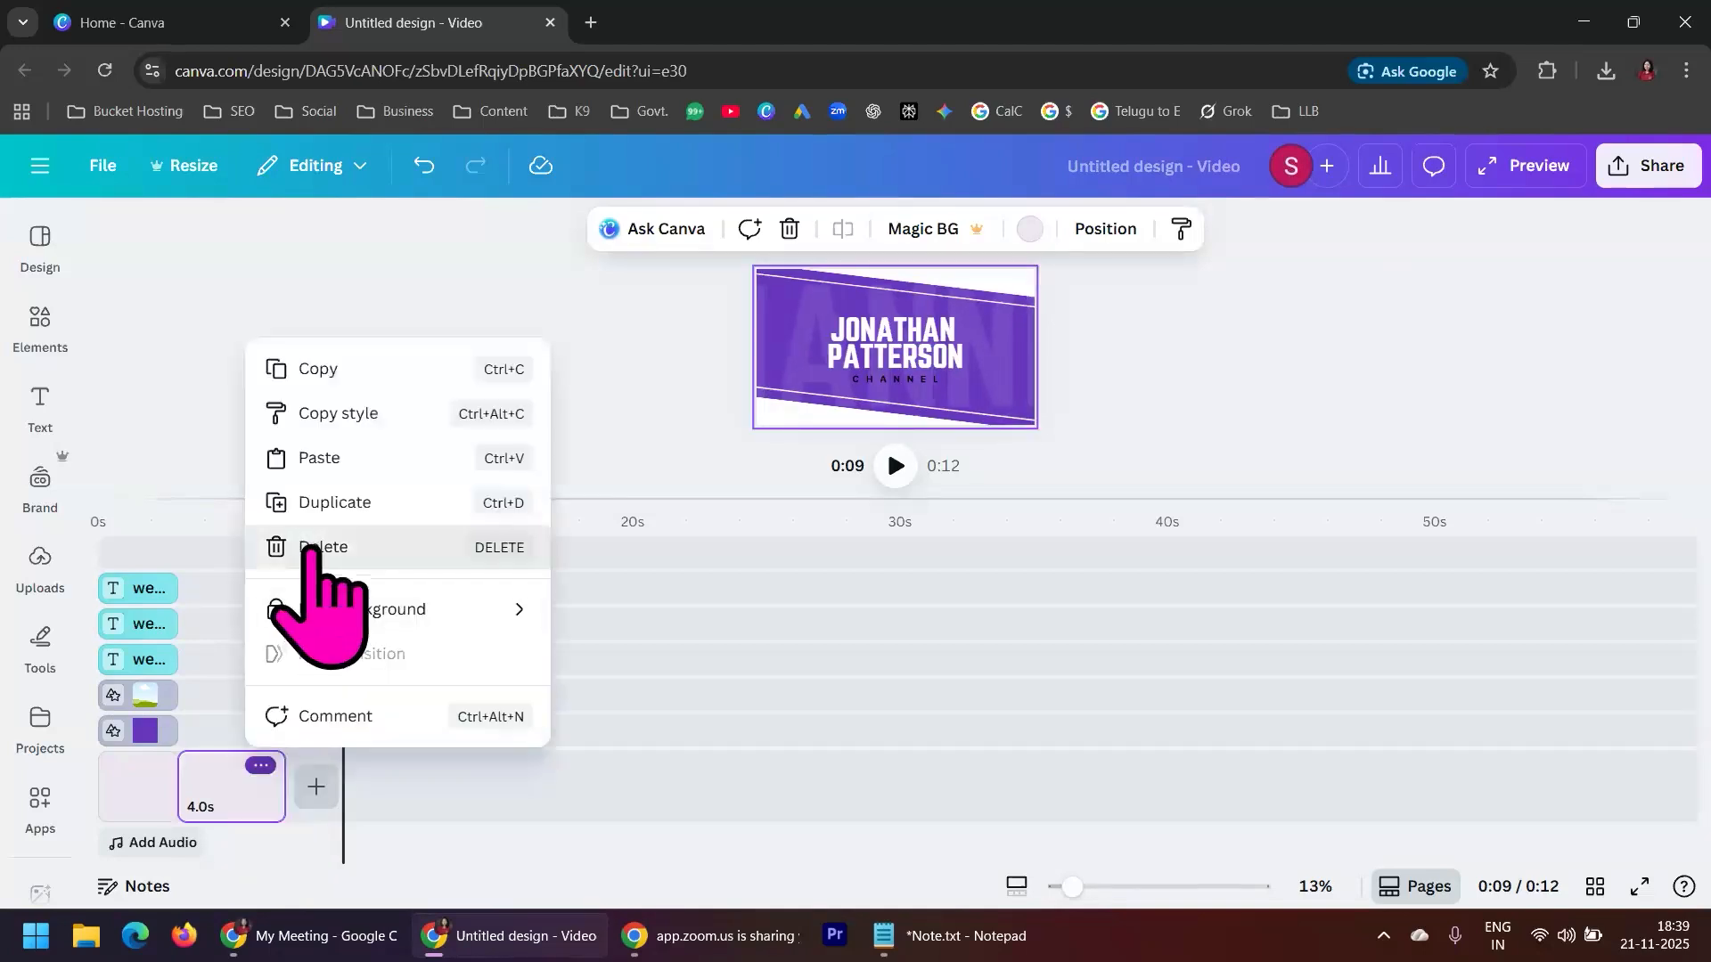
pyautogui.click(312, 548)
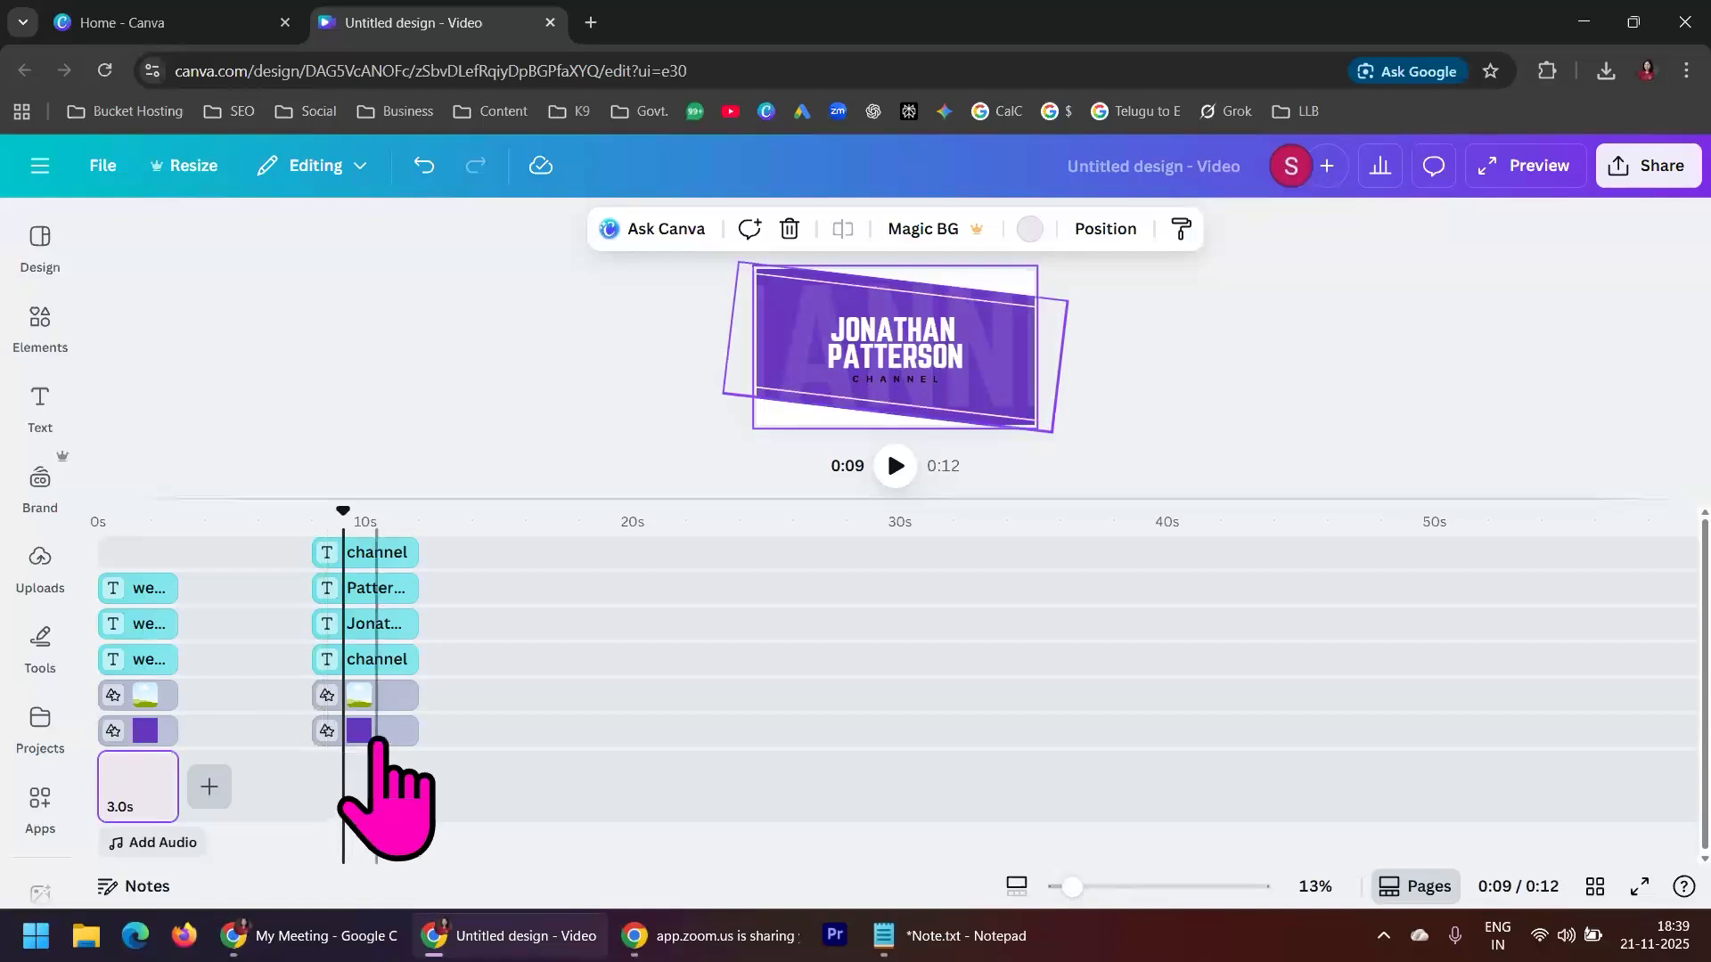
pyautogui.click(387, 731)
pyautogui.moveTo(397, 726); pyautogui.dragTo(223, 726)
pyautogui.moveTo(350, 697); pyautogui.dragTo(254, 694)
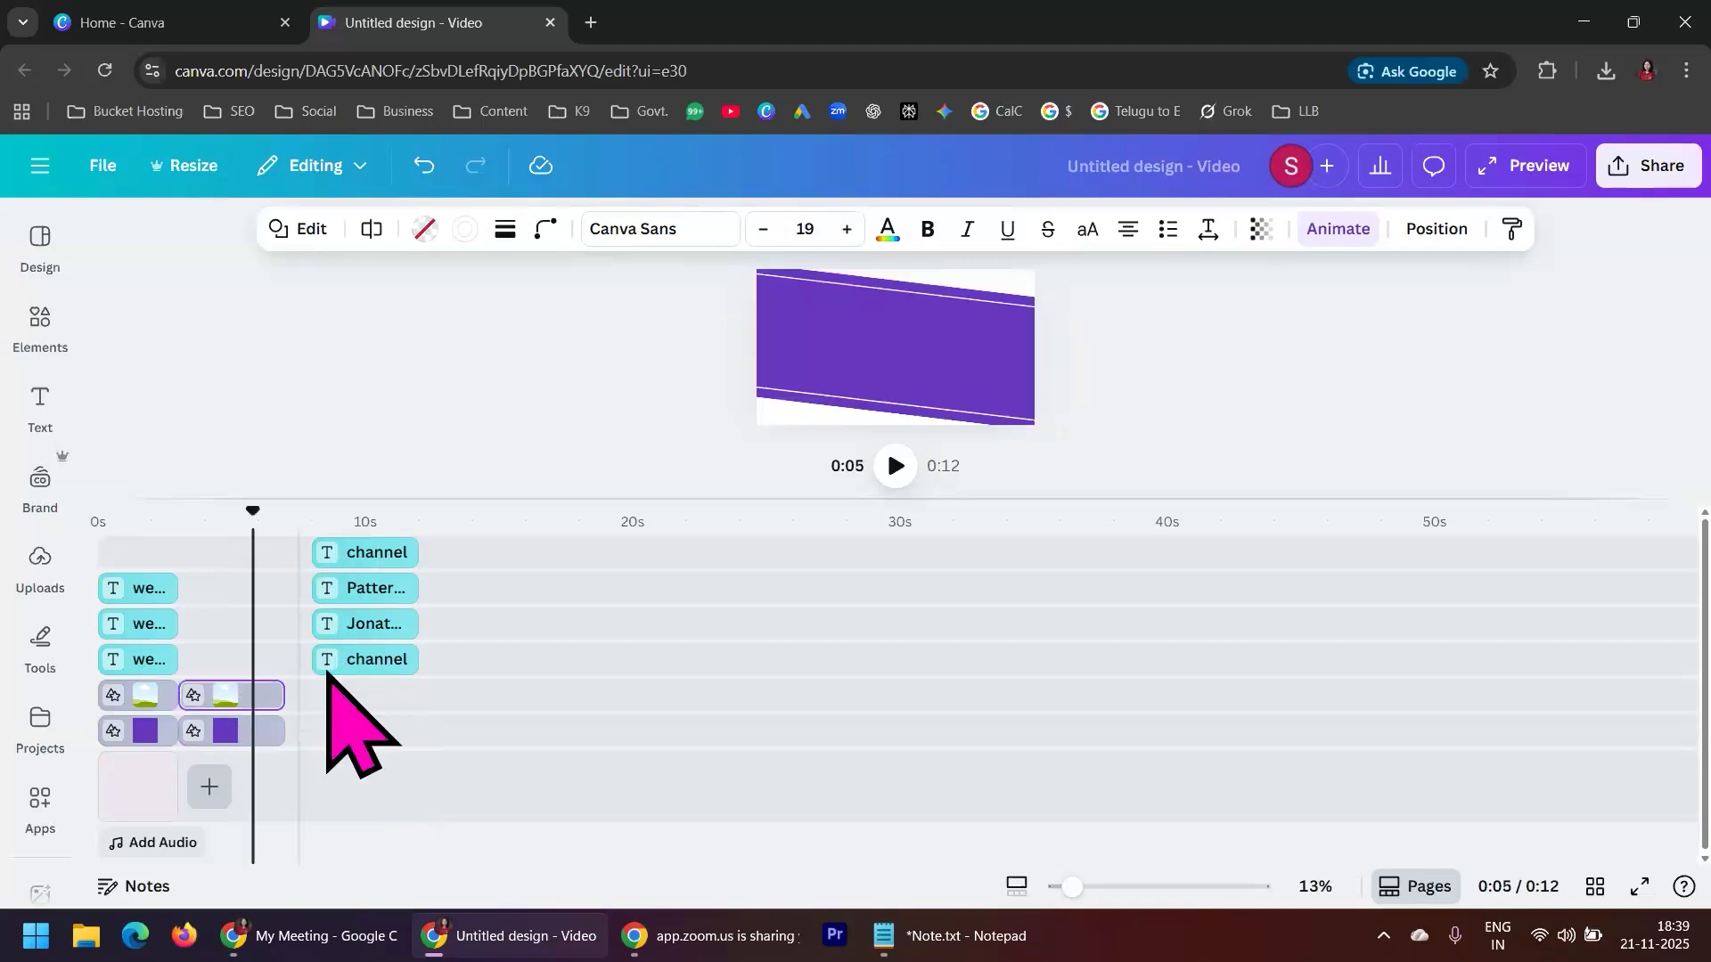
# Move the faint background text clip and both name text clips directly behind the WELCOME text clips on their tracks
pyautogui.moveTo(370, 661); pyautogui.dragTo(268, 659)
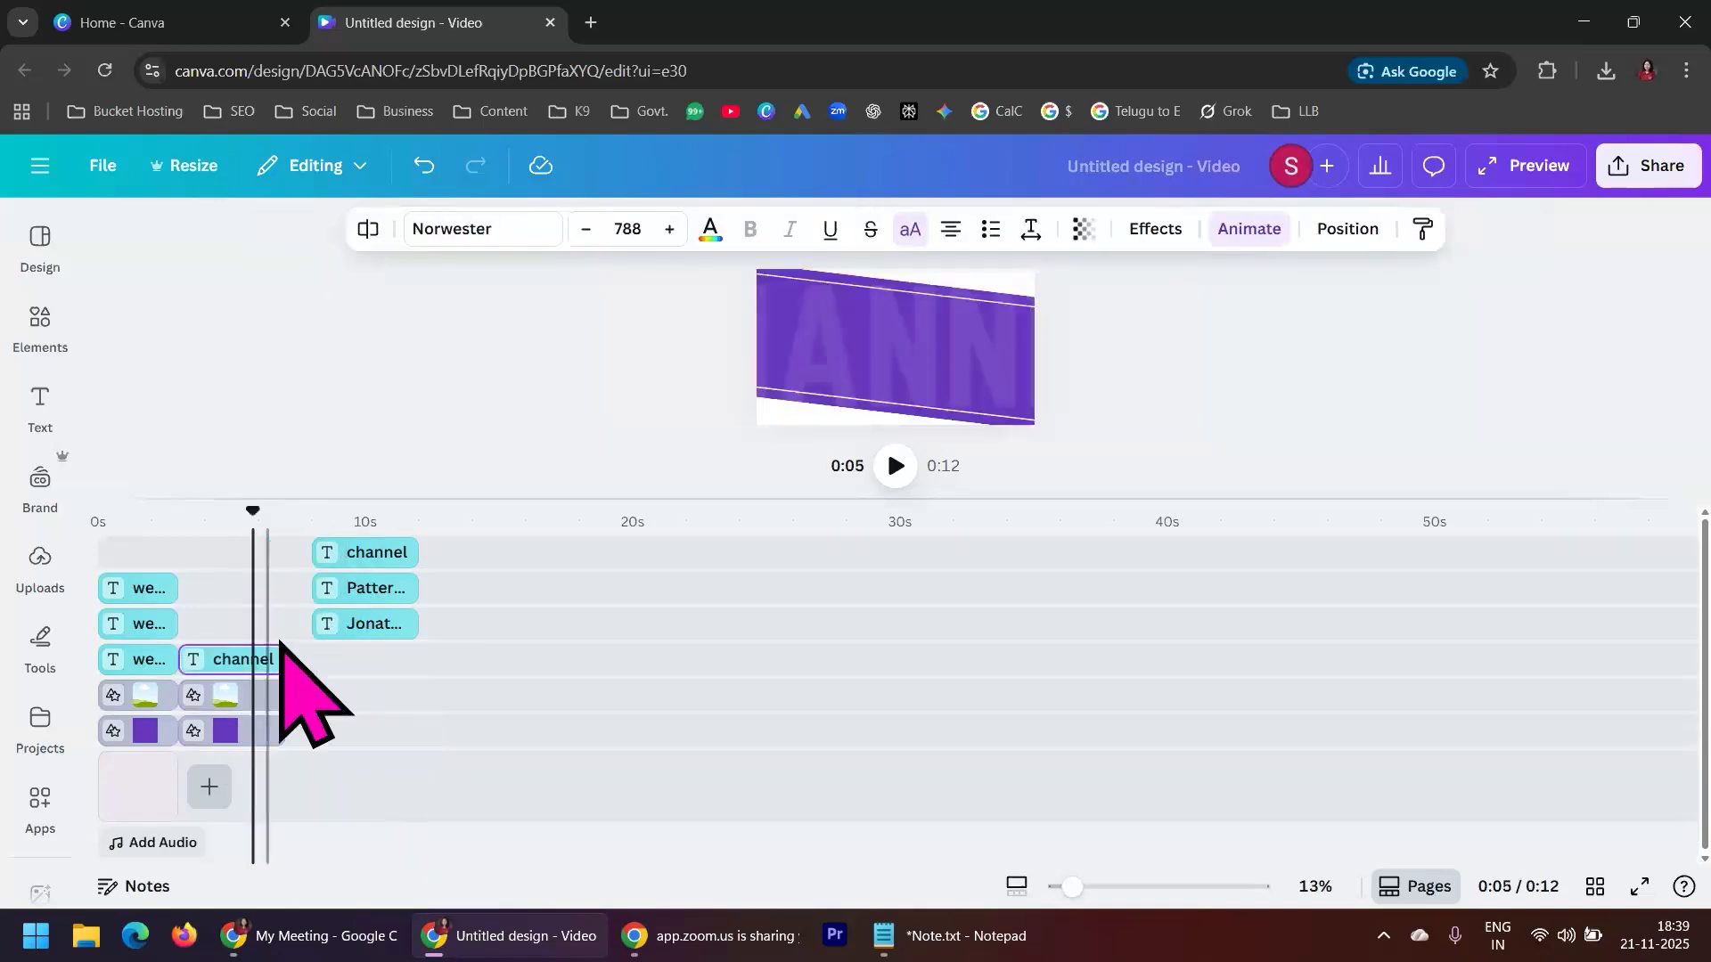
pyautogui.moveTo(381, 626); pyautogui.dragTo(257, 629)
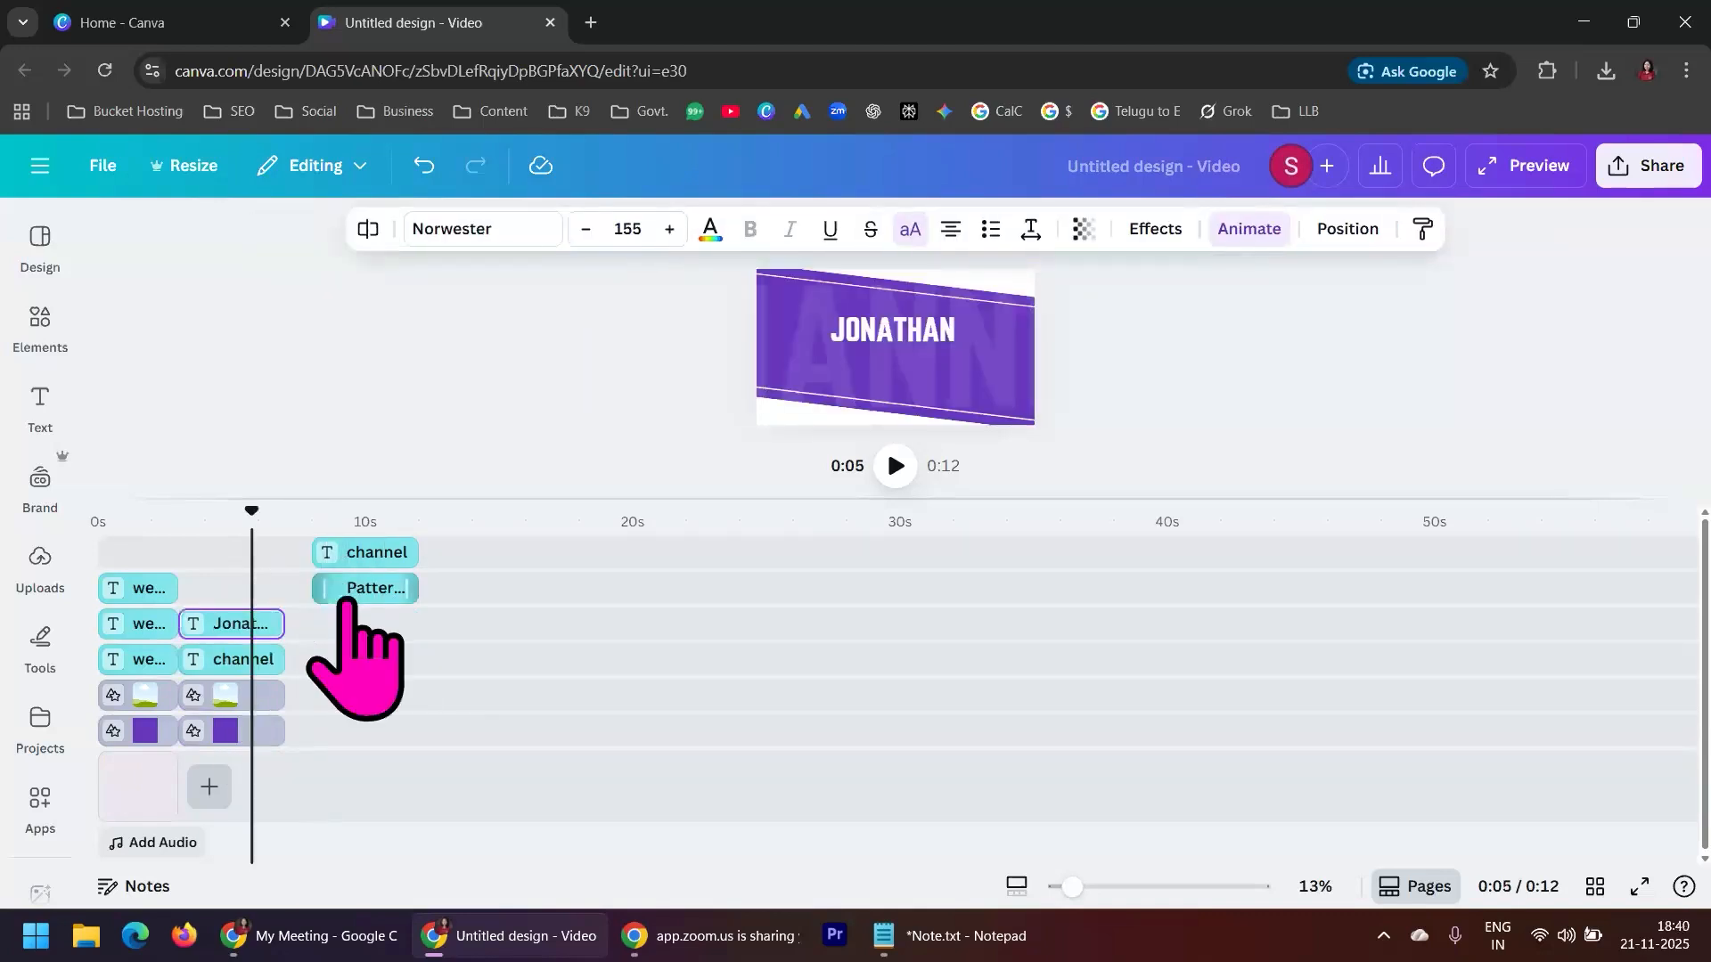
pyautogui.moveTo(374, 588); pyautogui.dragTo(254, 584)
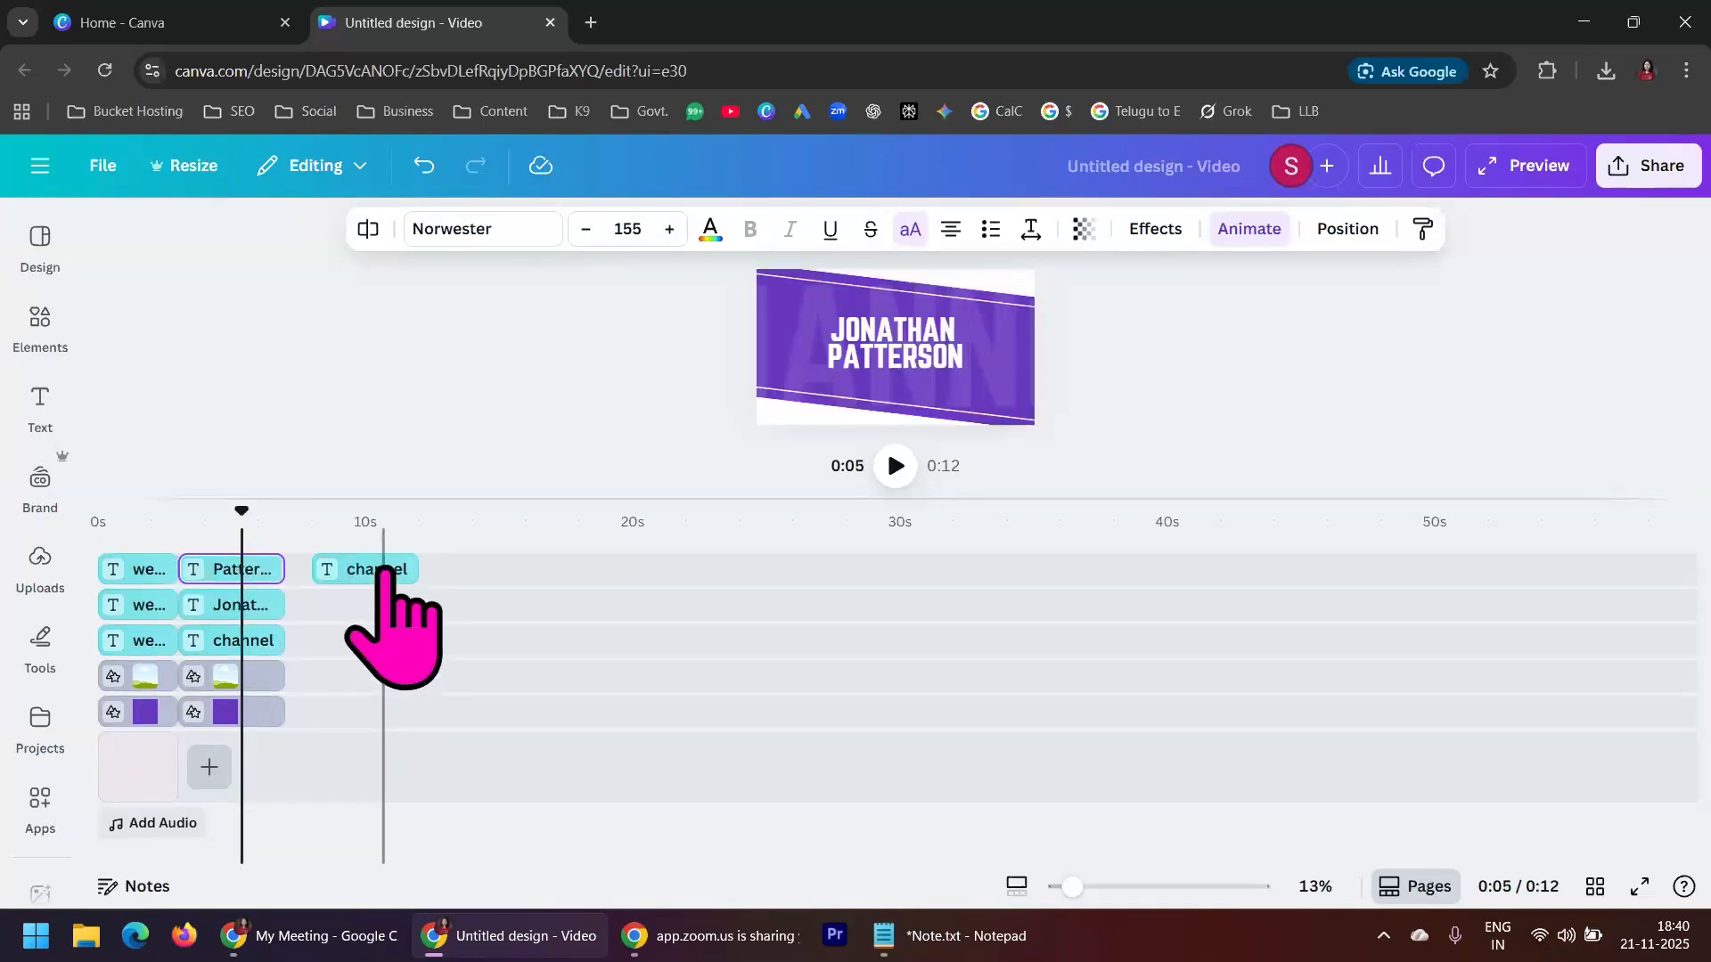
# Try to move the small channel text clip into the second scene, and examine the layer order of the design's elements
pyautogui.moveTo(366, 567)
pyautogui.mouseDown()
pyautogui.moveTo(298, 535)
pyautogui.moveTo(259, 527)
pyautogui.moveTo(365, 581)
pyautogui.moveTo(241, 534)
pyautogui.moveTo(356, 575)
pyautogui.mouseUp()
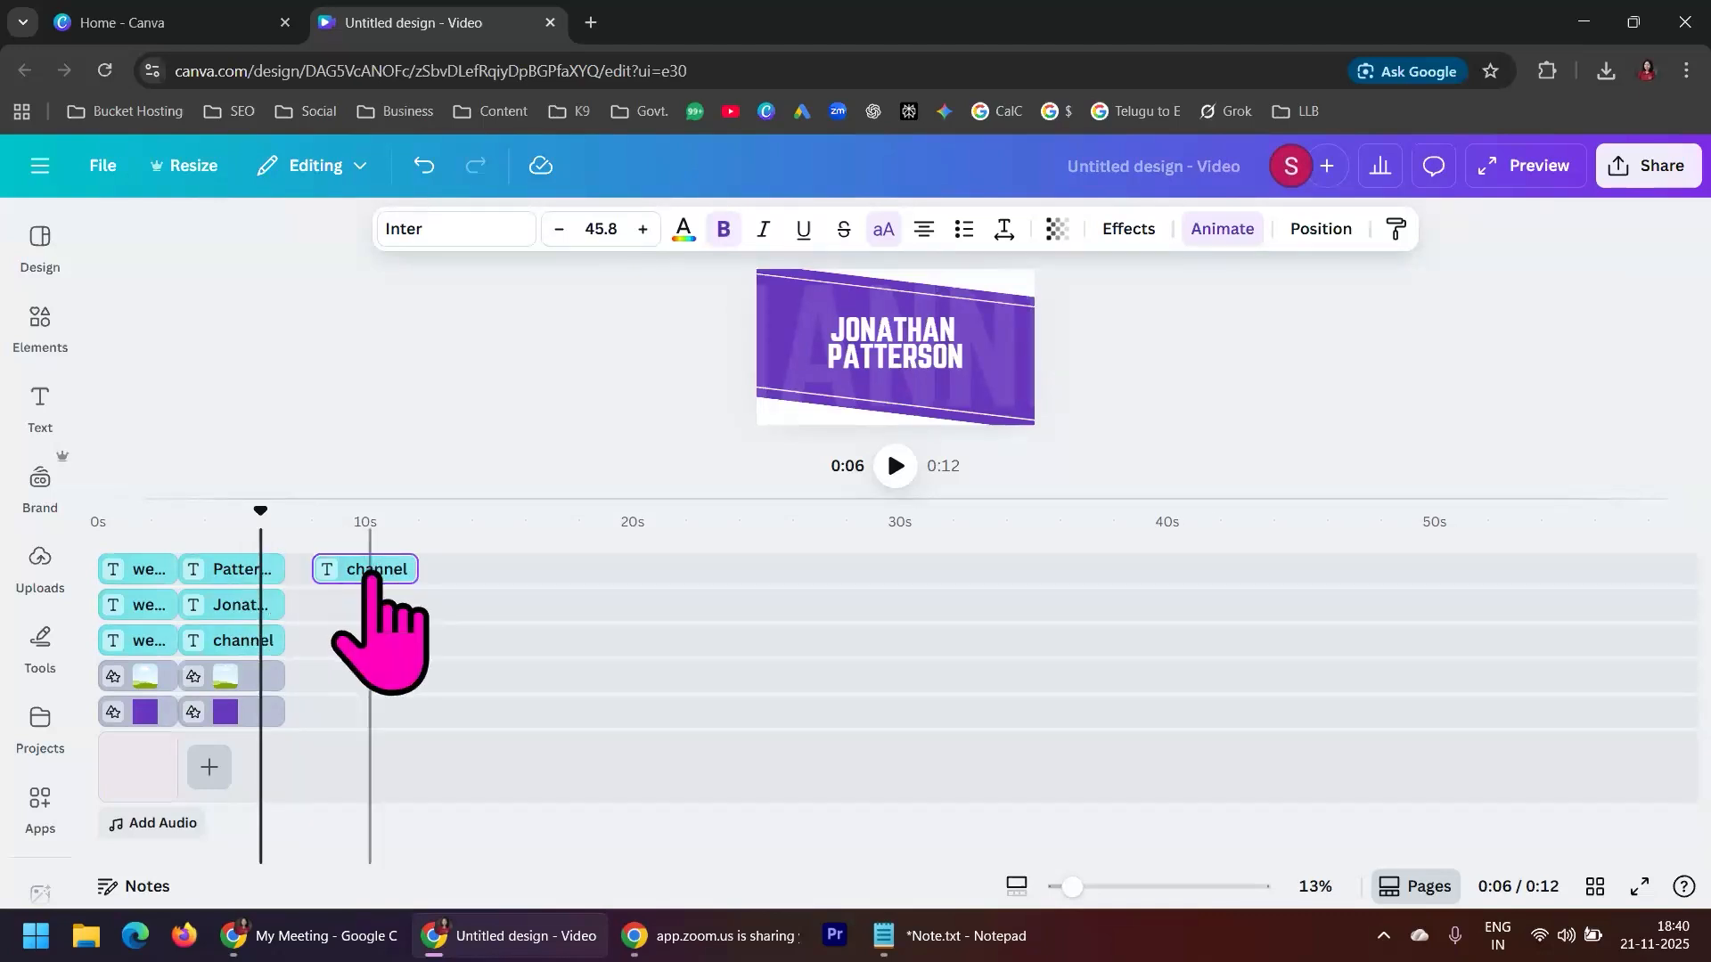
pyautogui.click(793, 344)
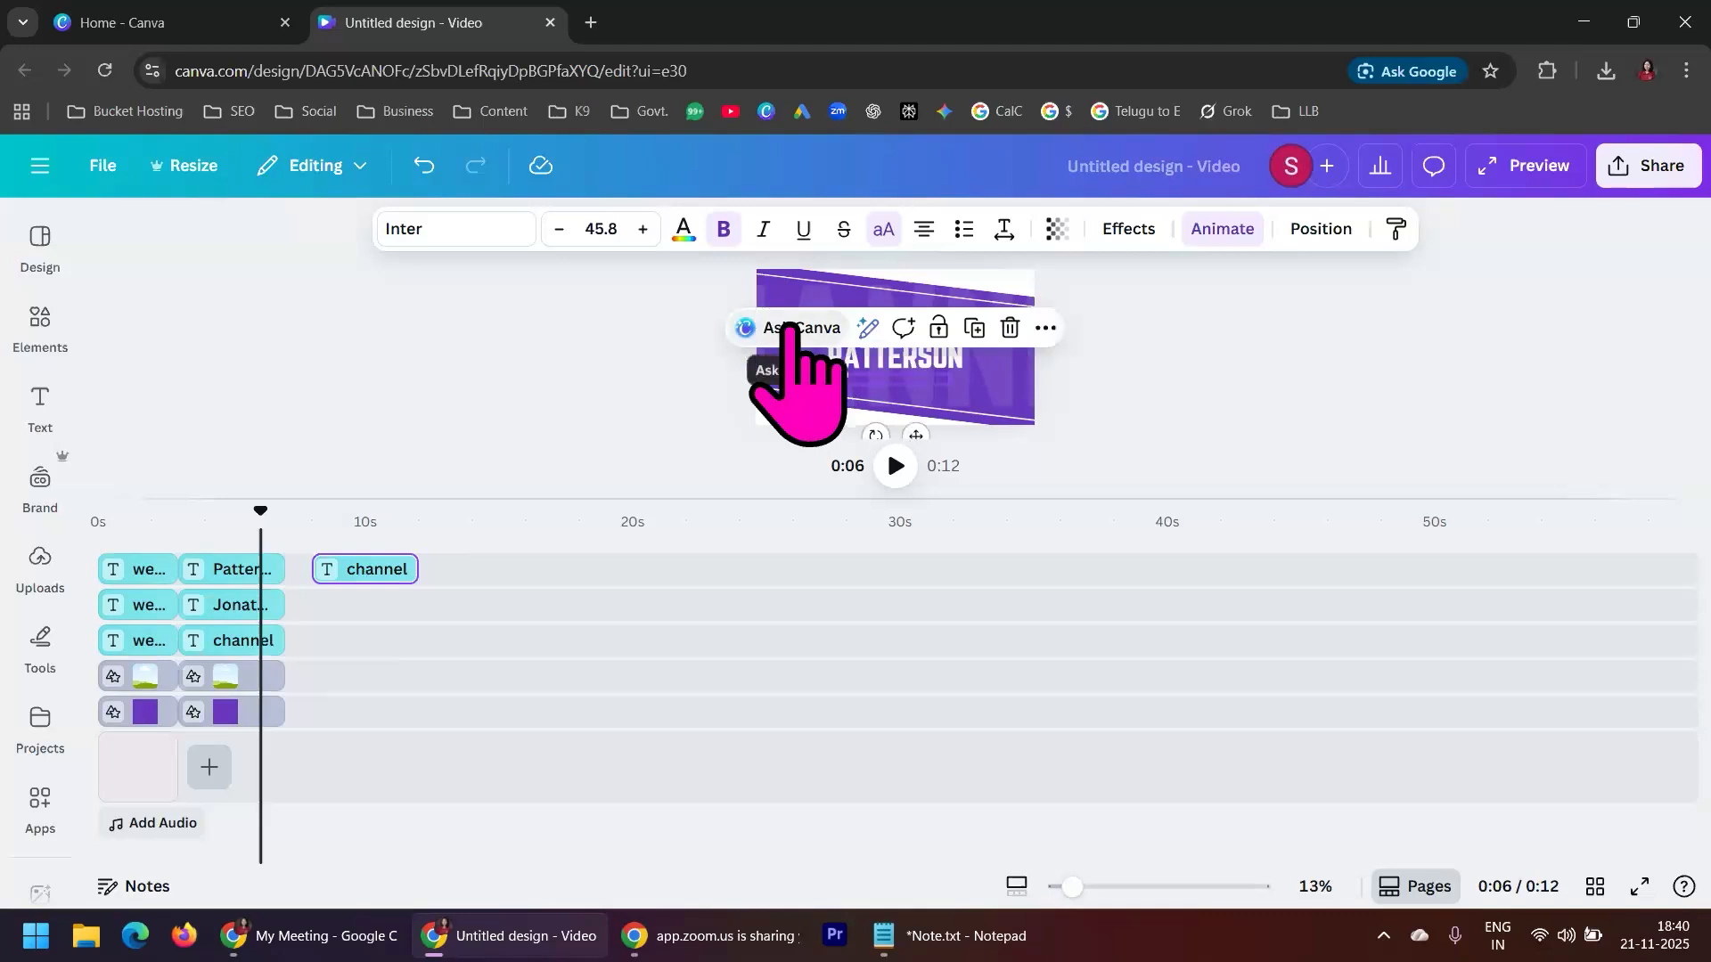
pyautogui.rightClick(781, 390)
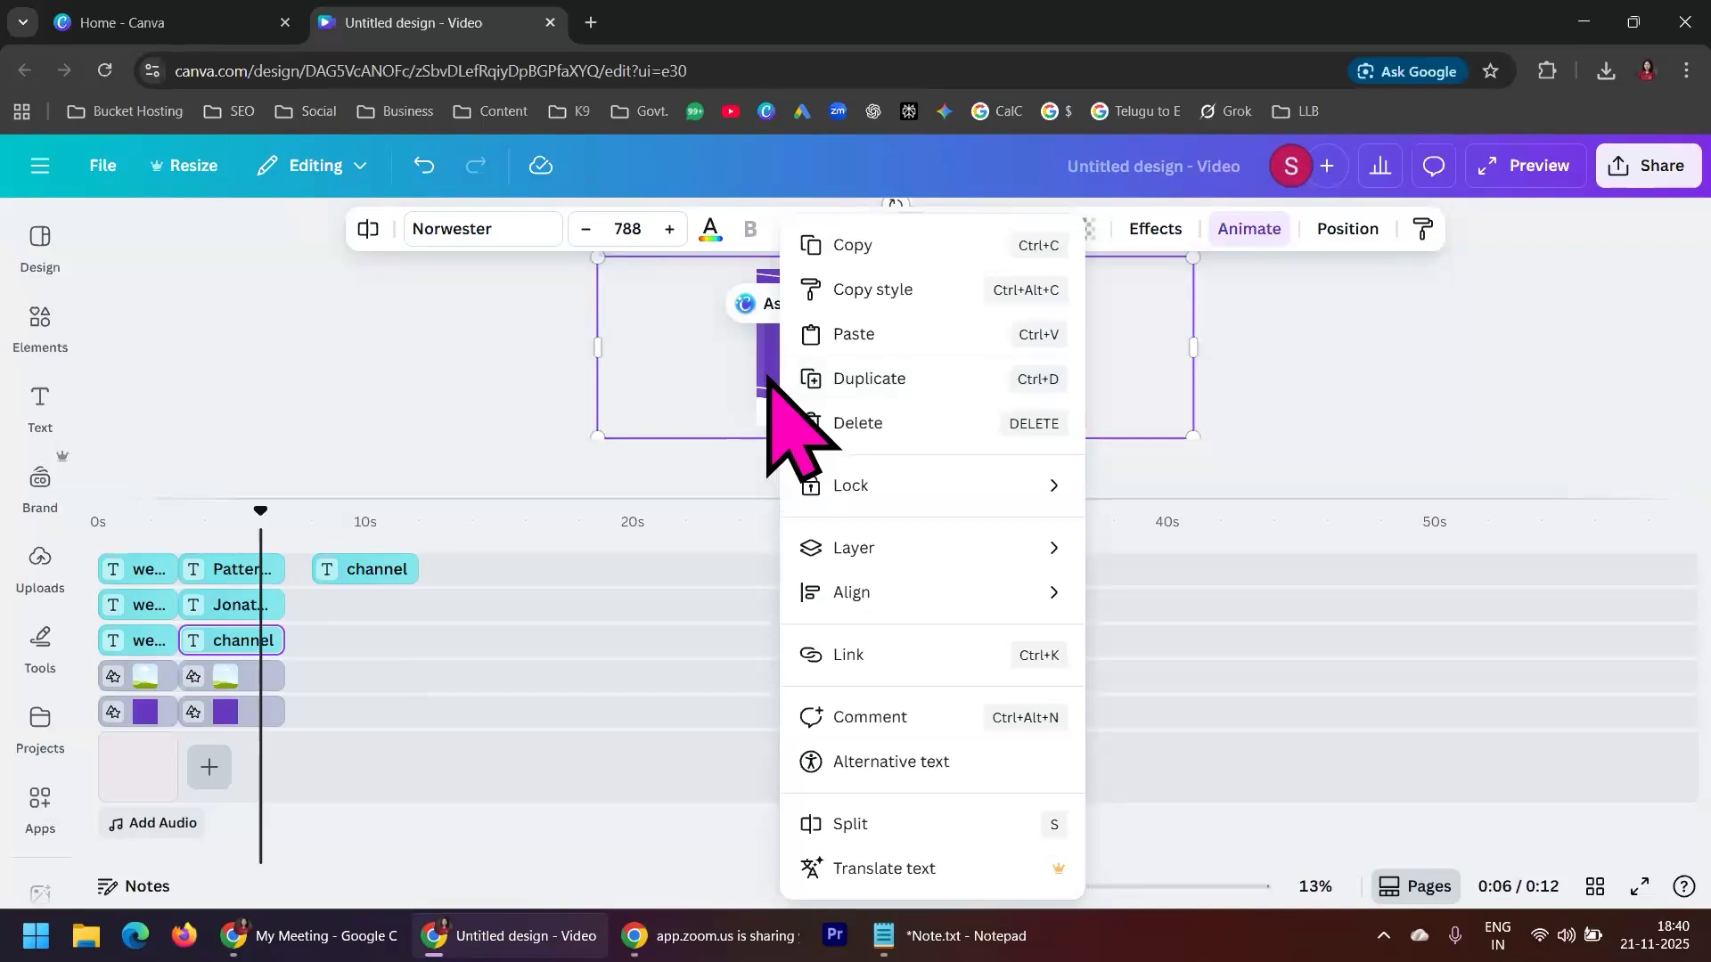
pyautogui.moveTo(926, 545)
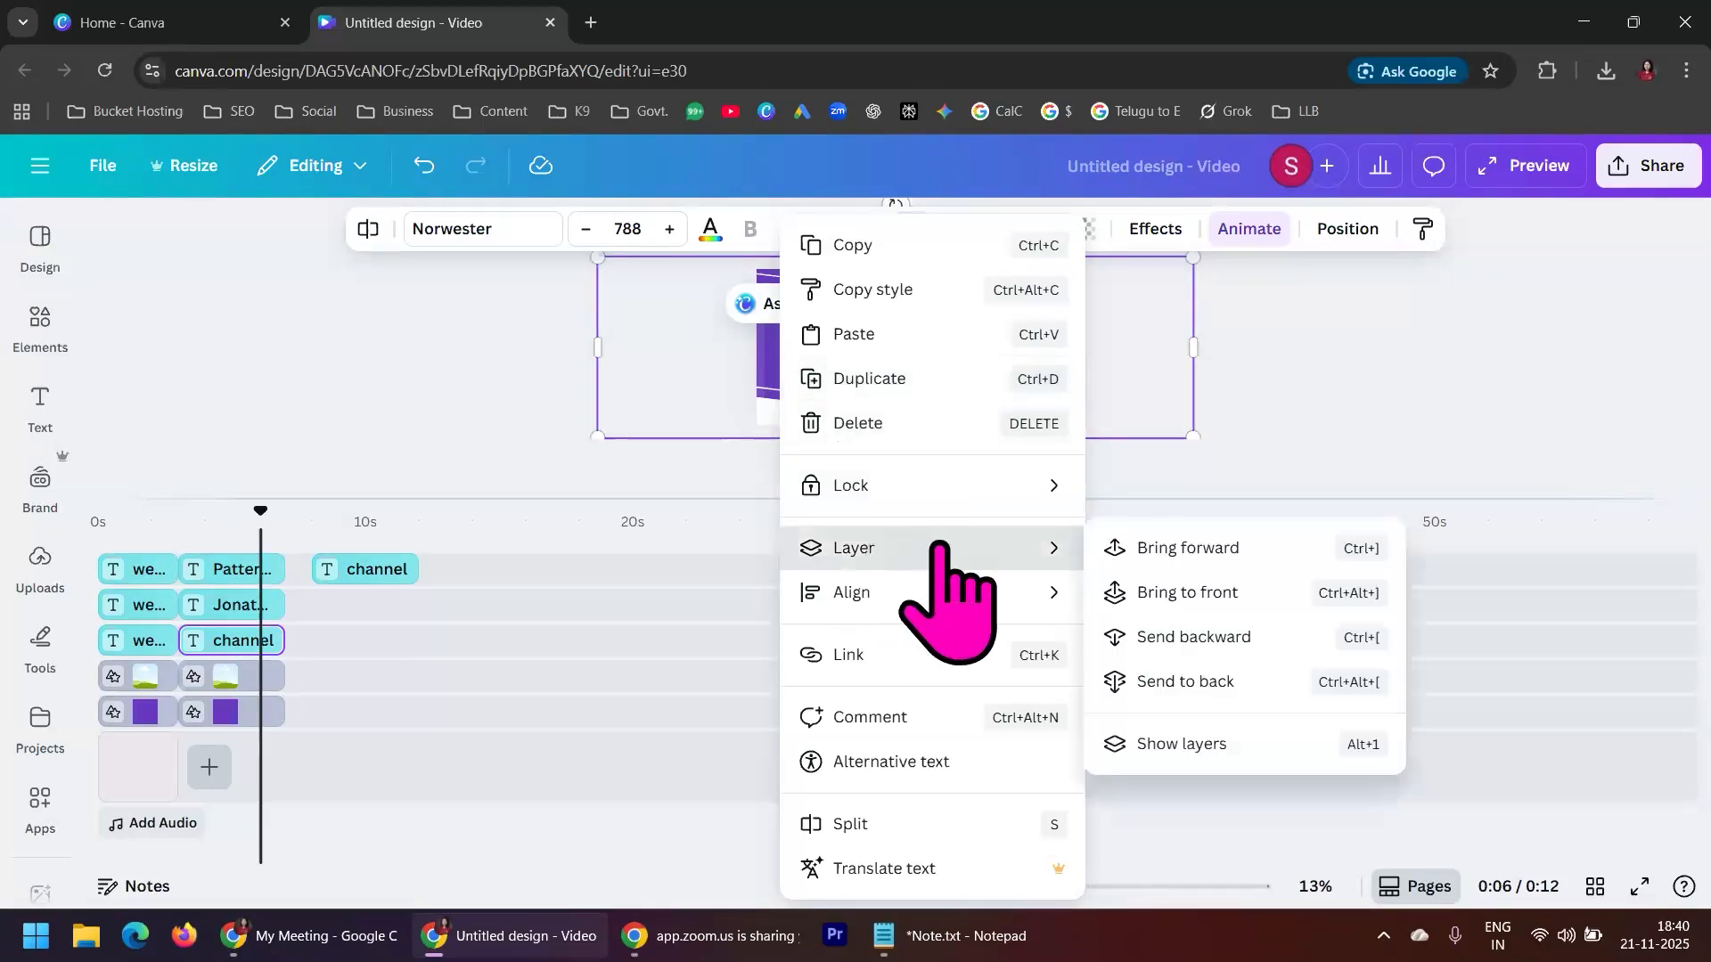
pyautogui.click(1181, 745)
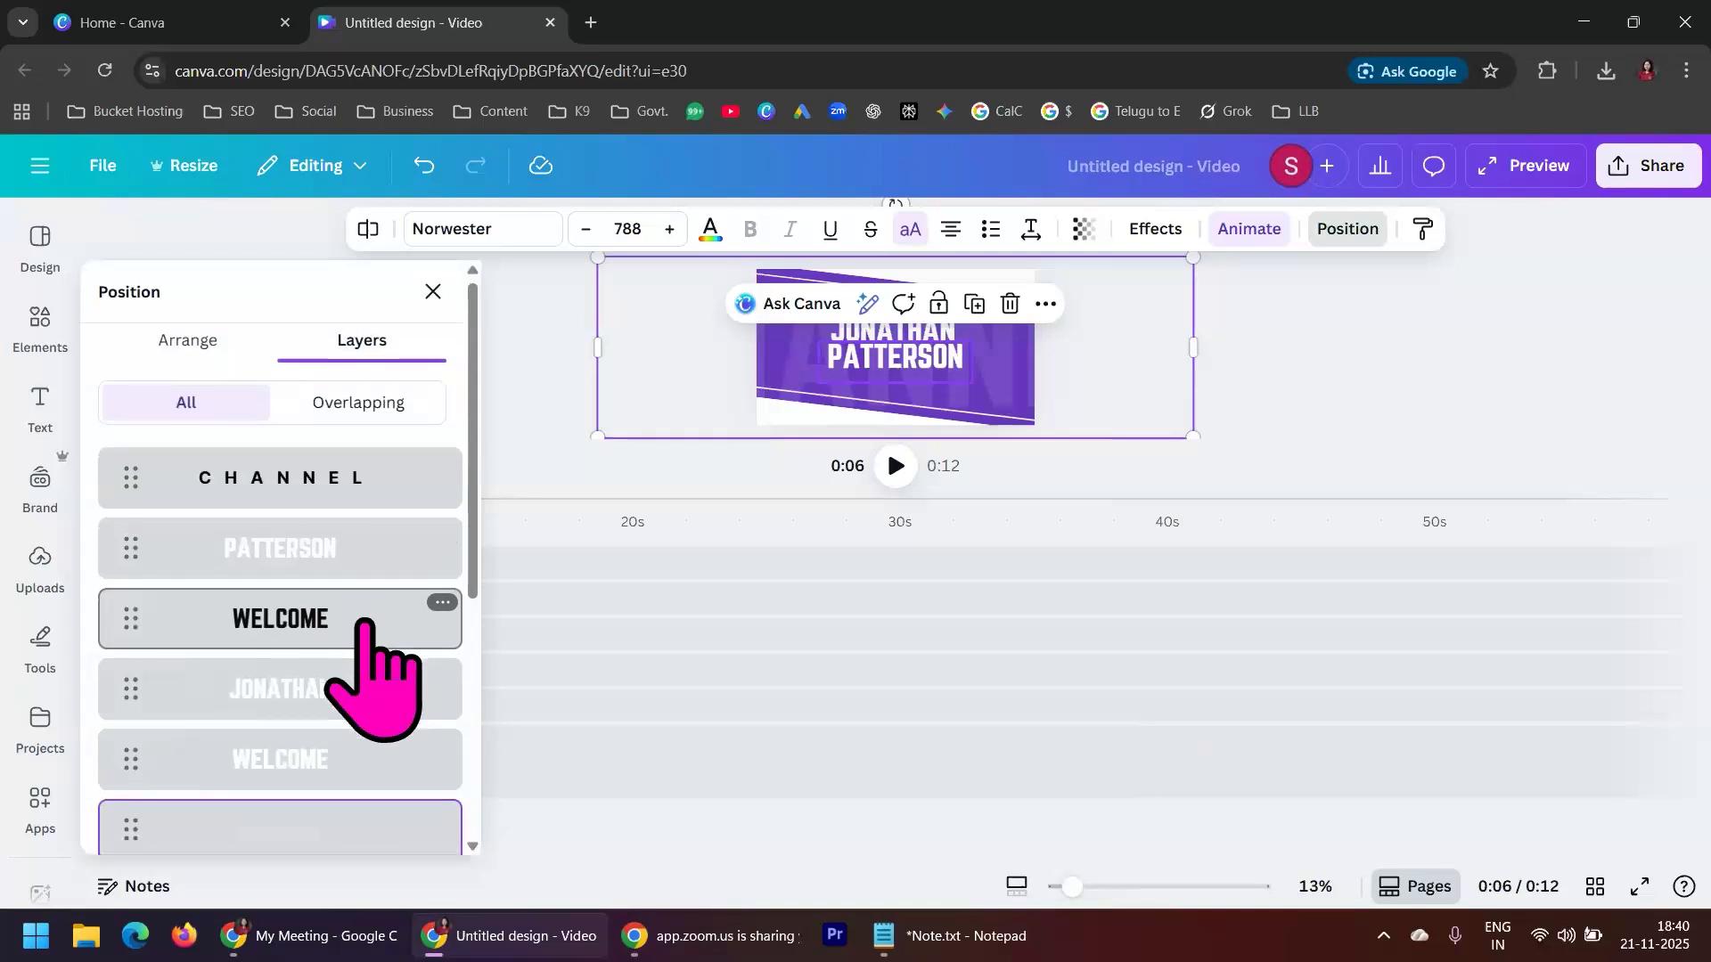
pyautogui.scroll(-5, 366, 624)
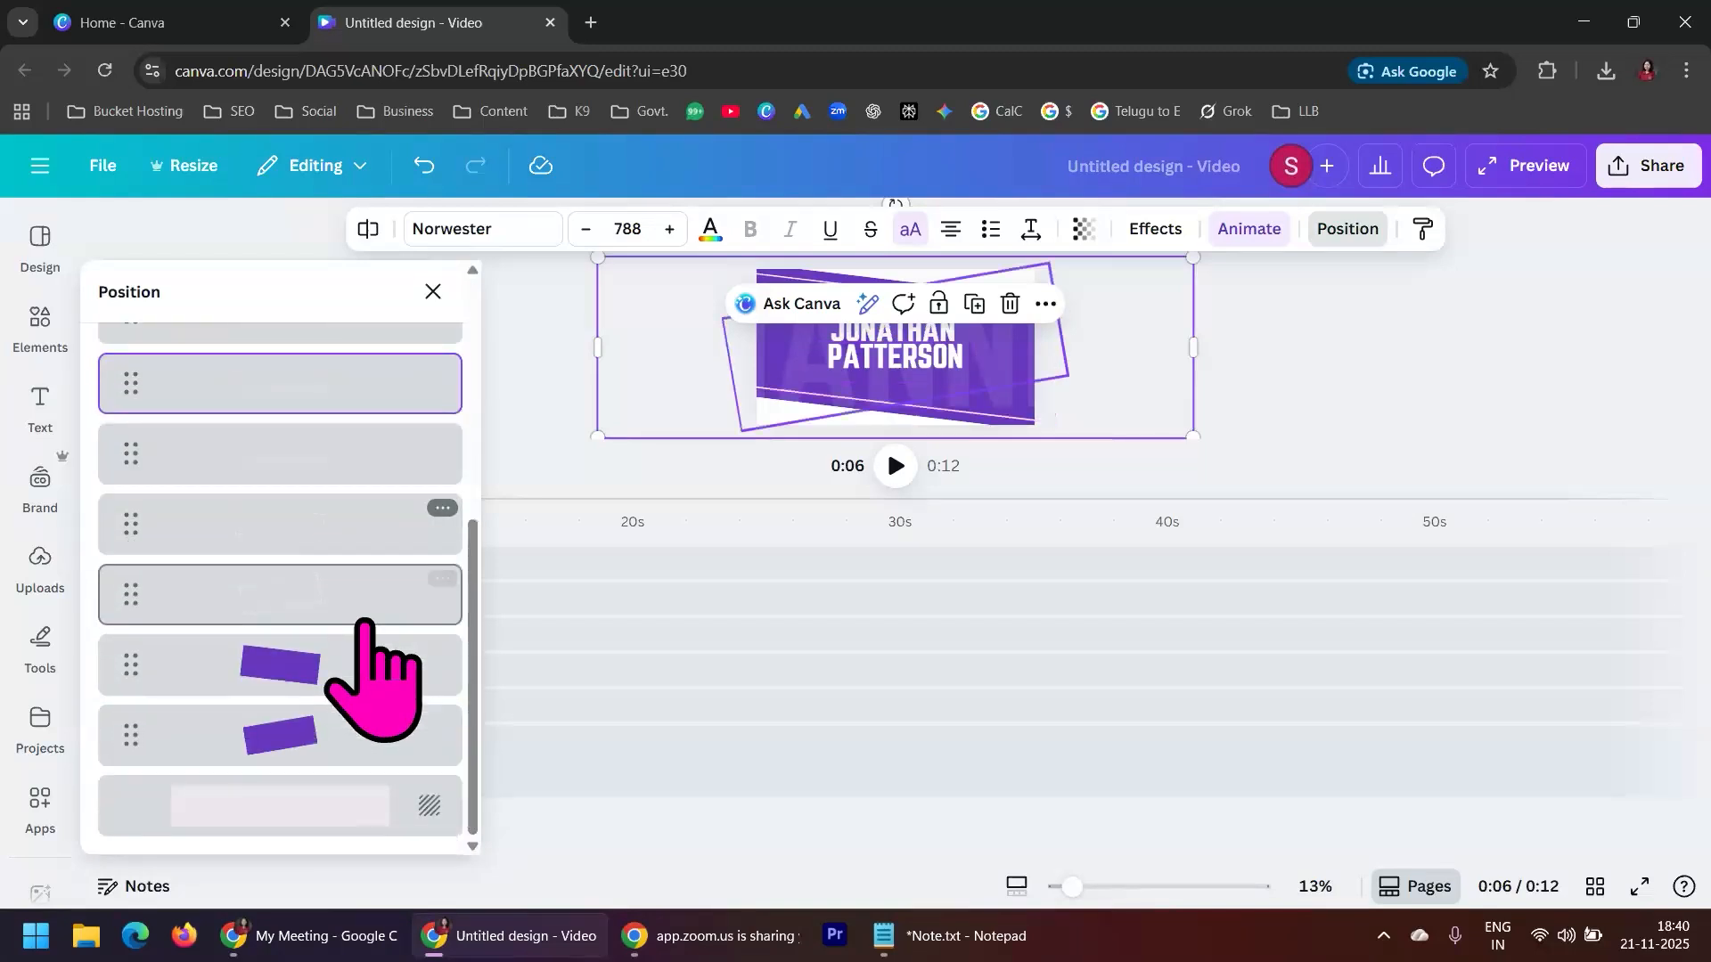
pyautogui.scroll(5, 365, 677)
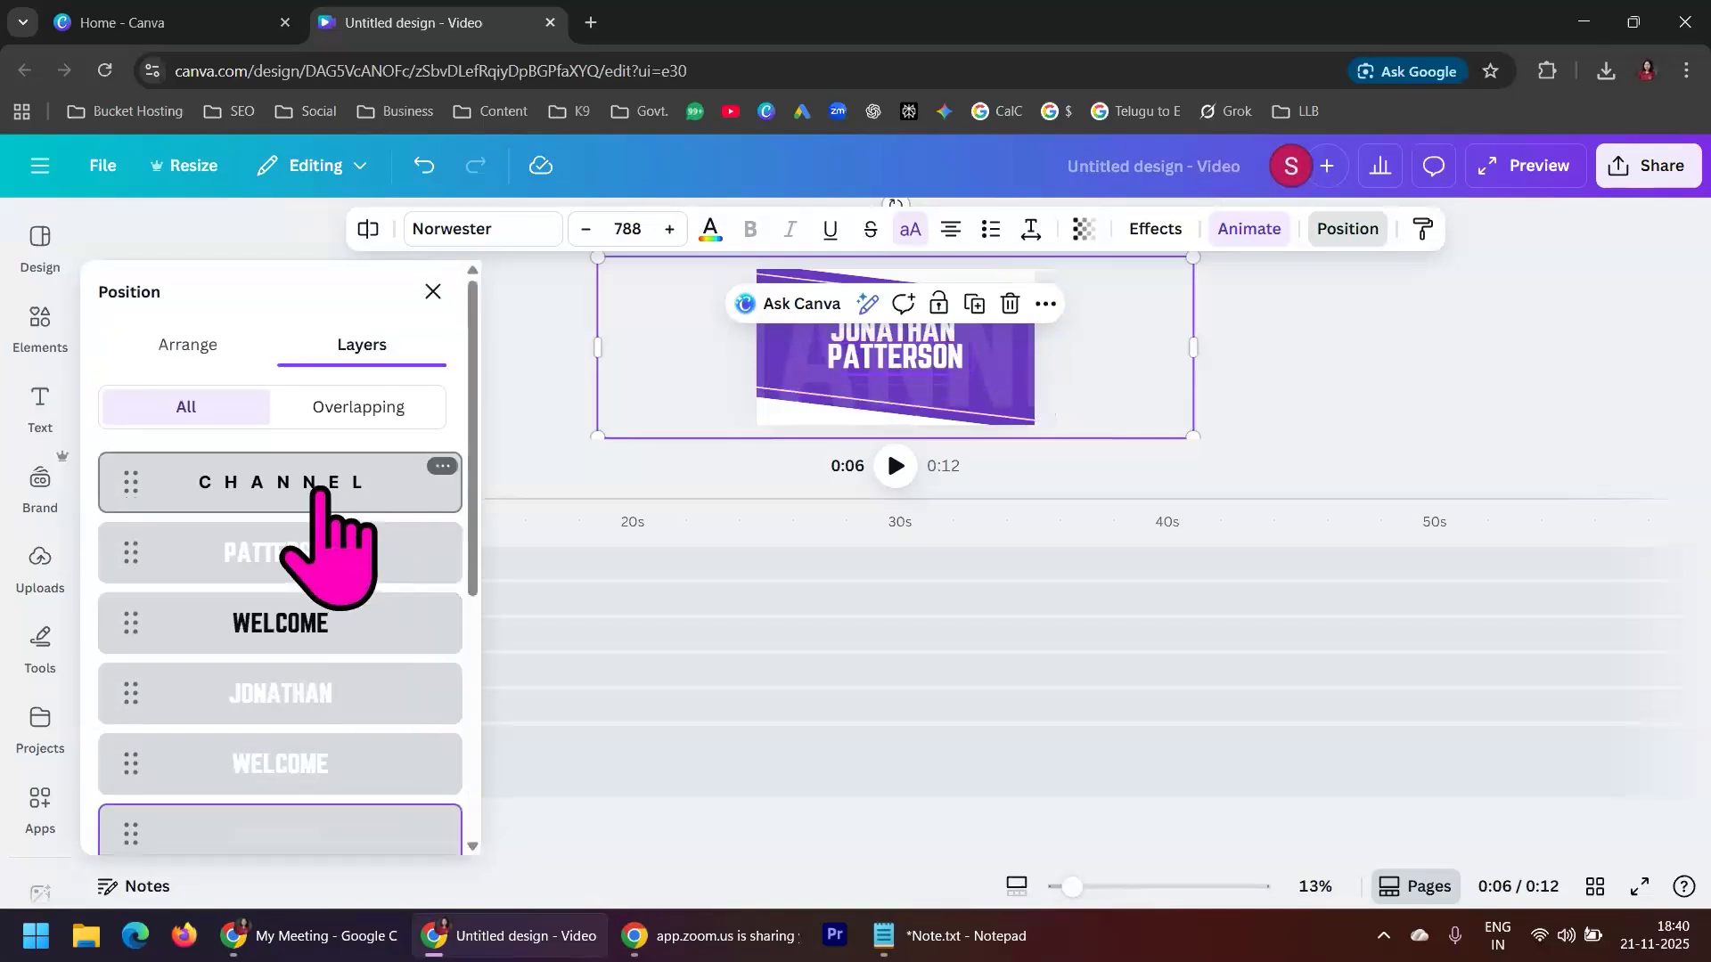
pyautogui.click(557, 407)
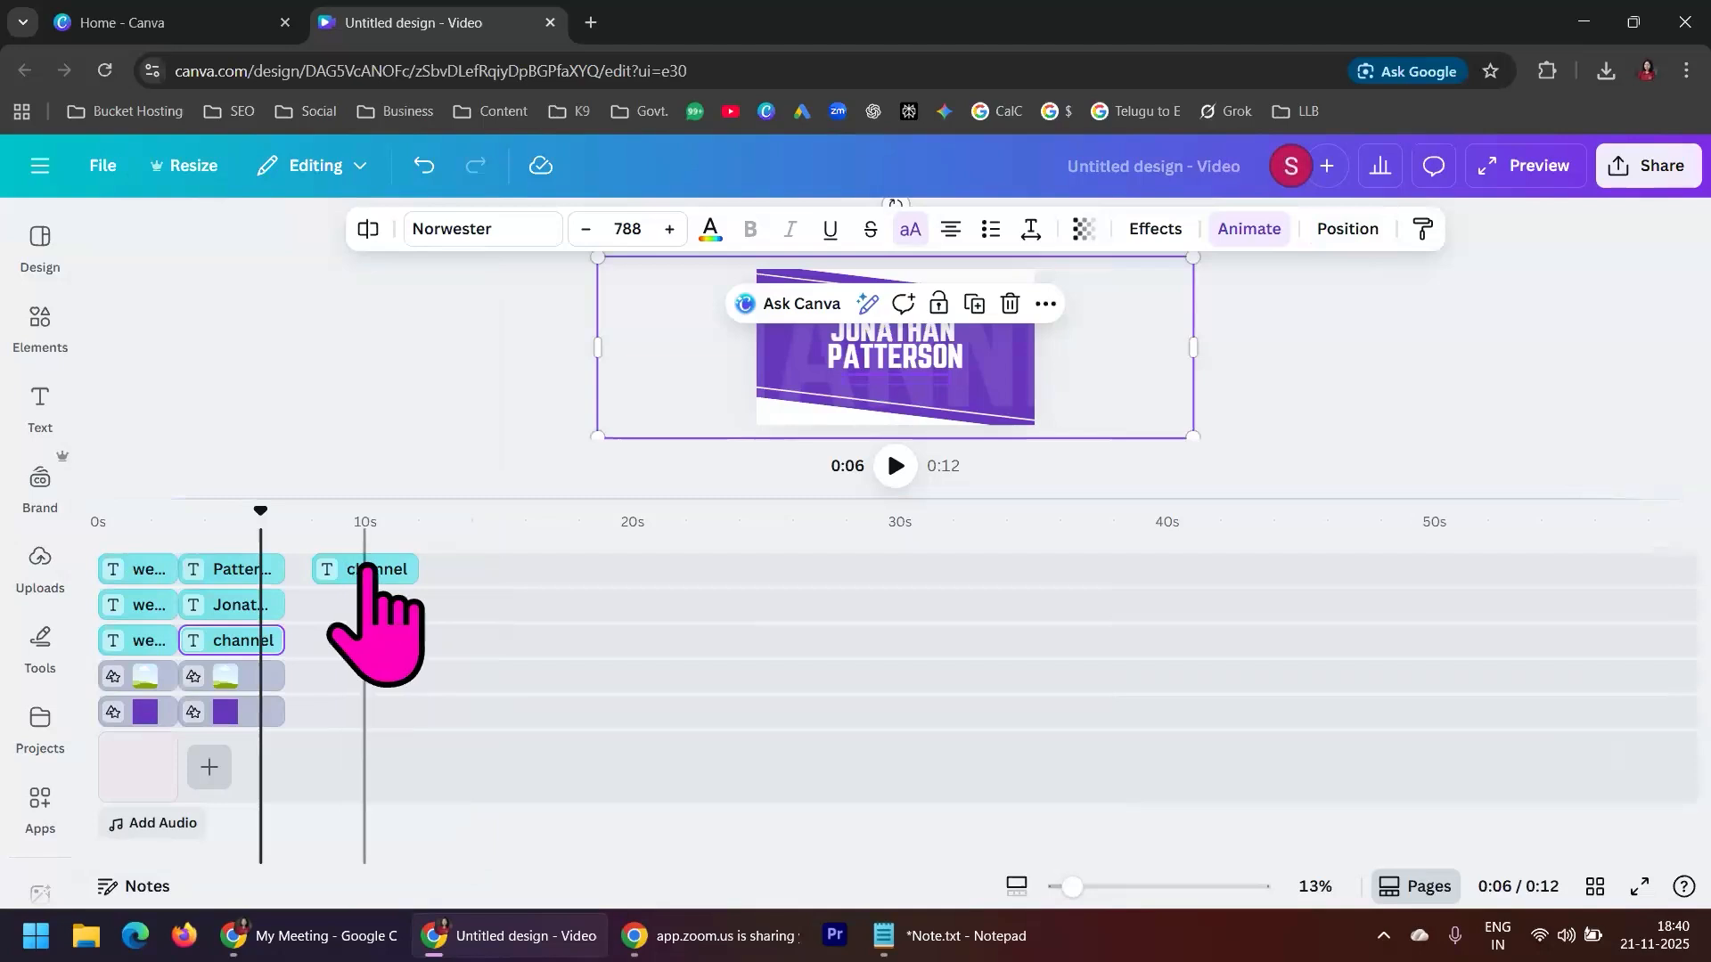
# Move the small channel text clip onto its own track above the second scene's clips, starting where the WELCOME clips end
pyautogui.click(379, 572)
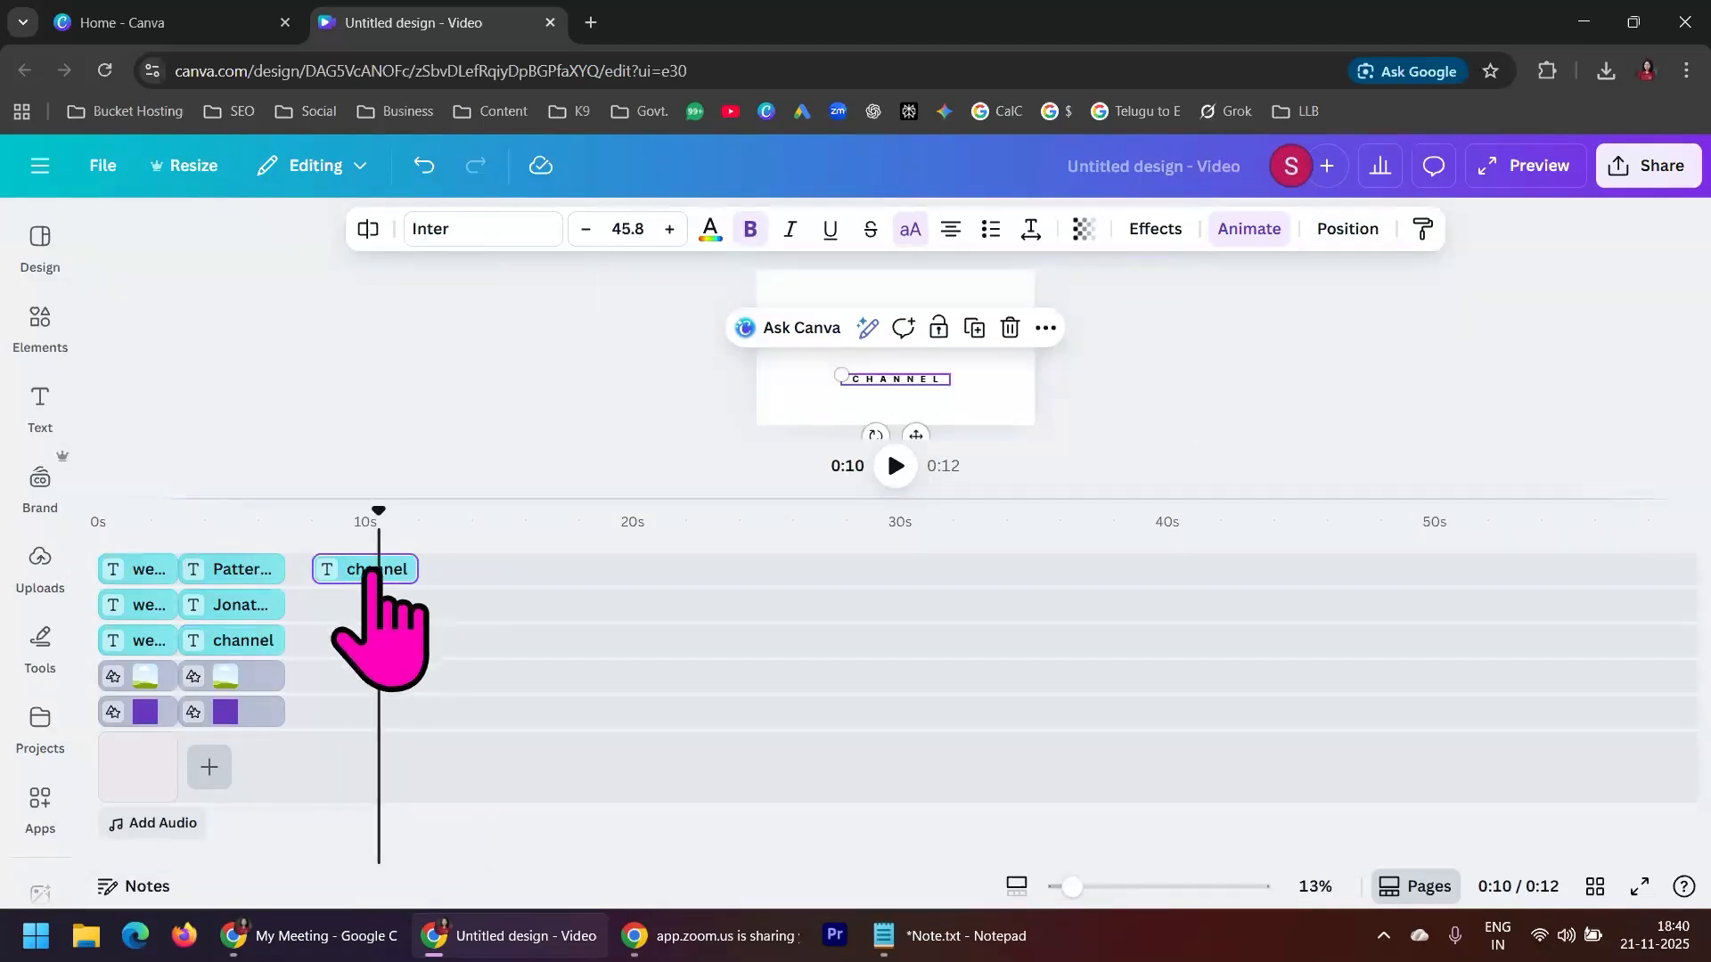
pyautogui.moveTo(359, 569); pyautogui.dragTo(279, 520)
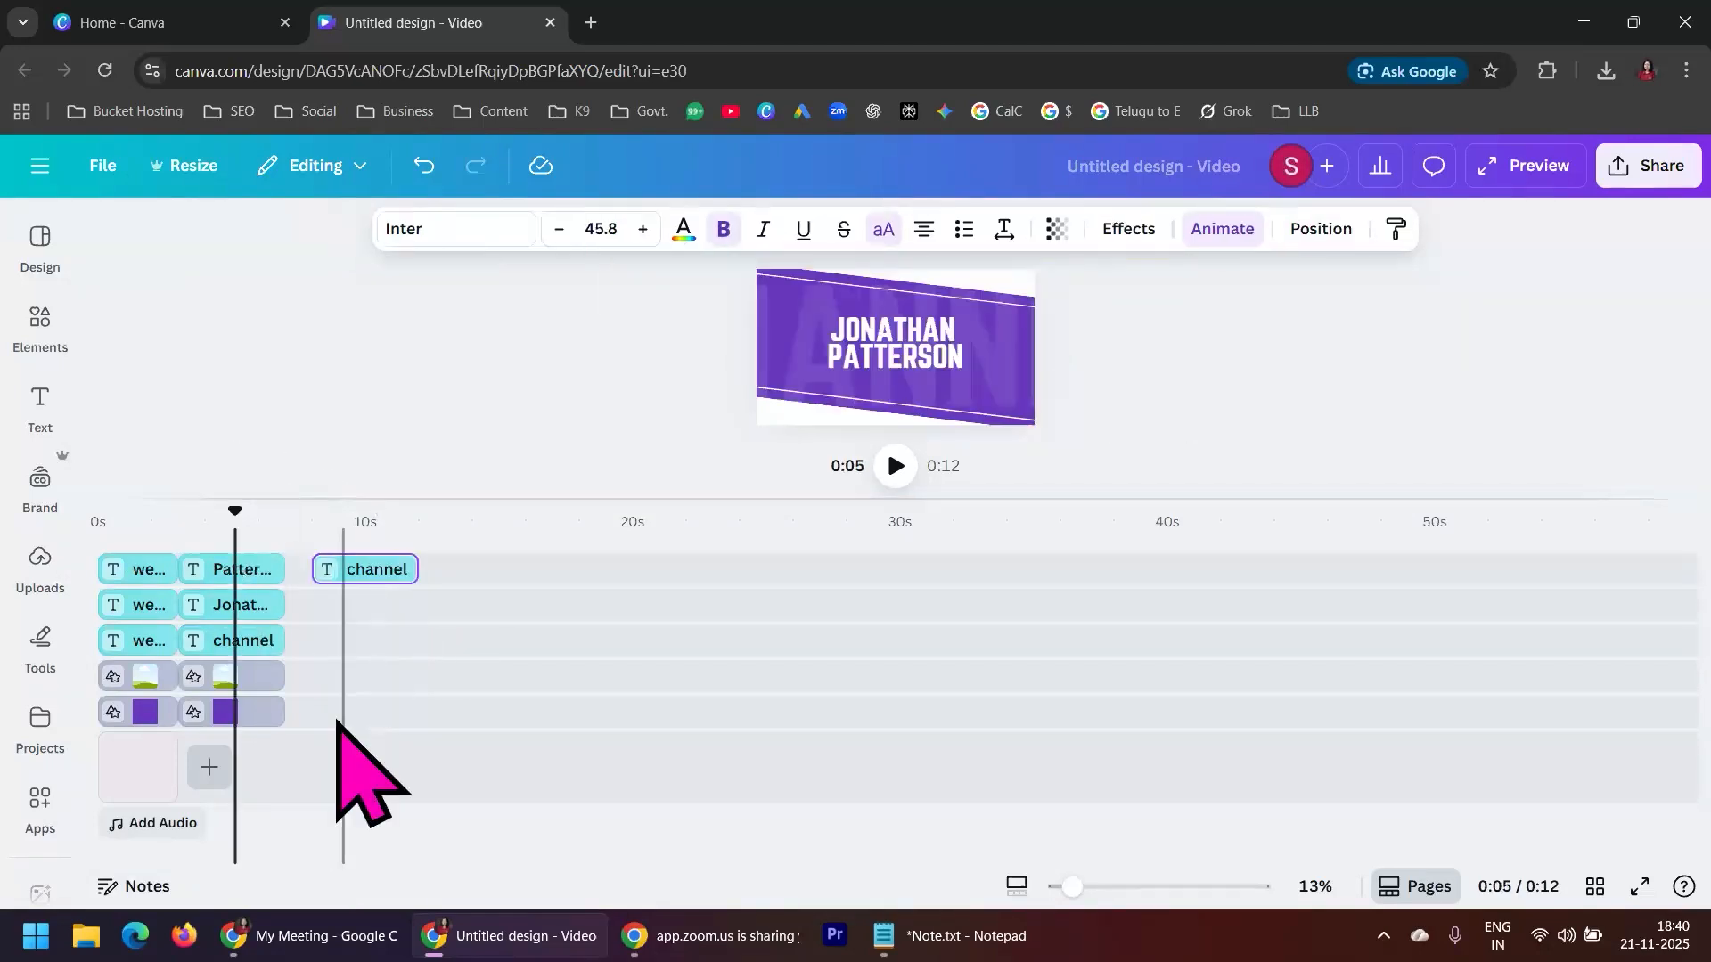
pyautogui.rightClick(452, 567)
pyautogui.moveTo(371, 571); pyautogui.dragTo(216, 545)
pyautogui.click(322, 575)
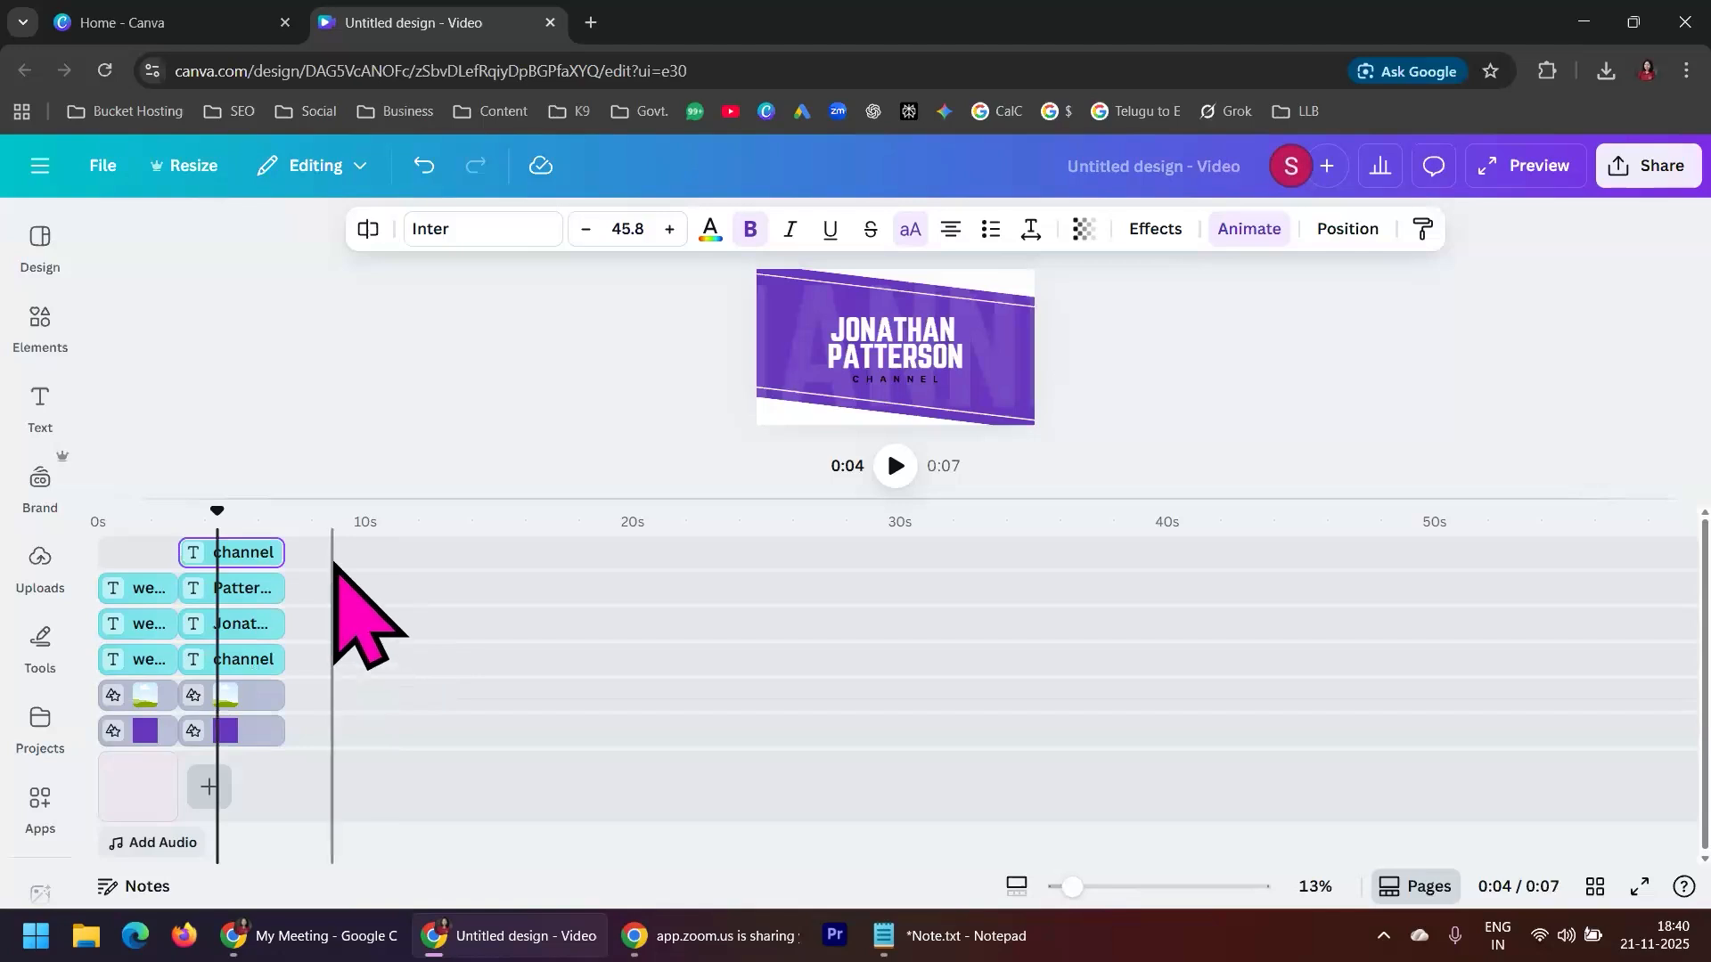
# Play the assembled video from the start, enlarge the canvas preview and return the playhead to the beginning
pyautogui.moveTo(214, 515); pyautogui.dragTo(95, 515)
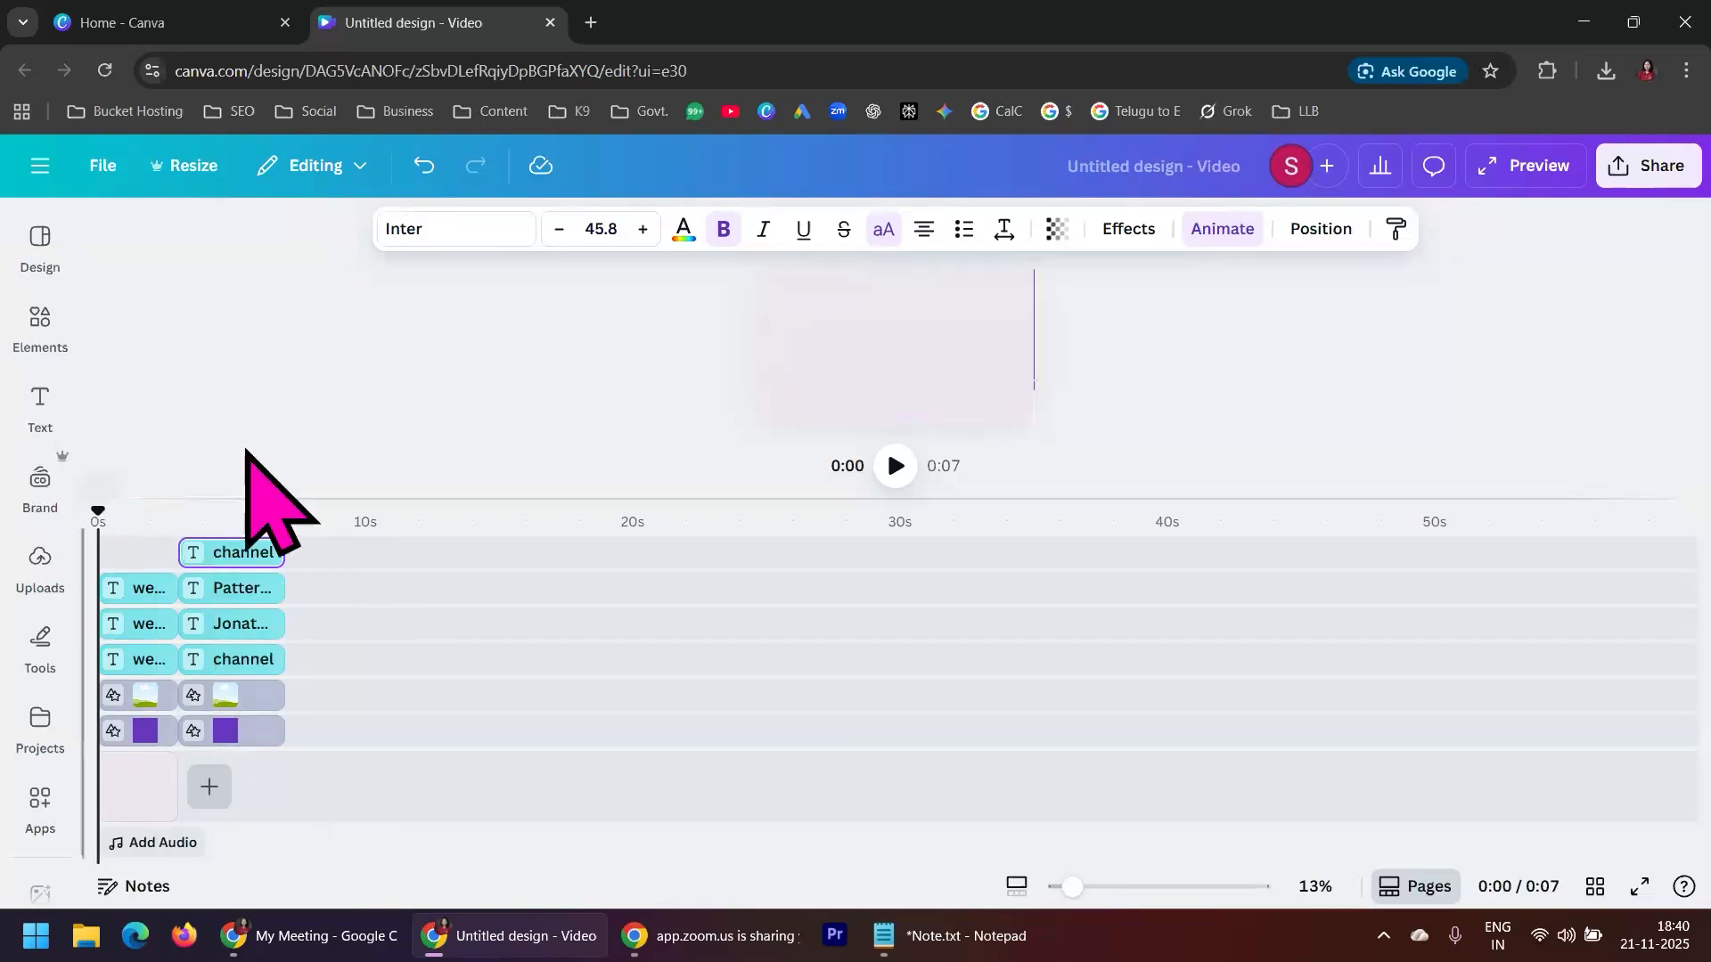
pyautogui.click(896, 466)
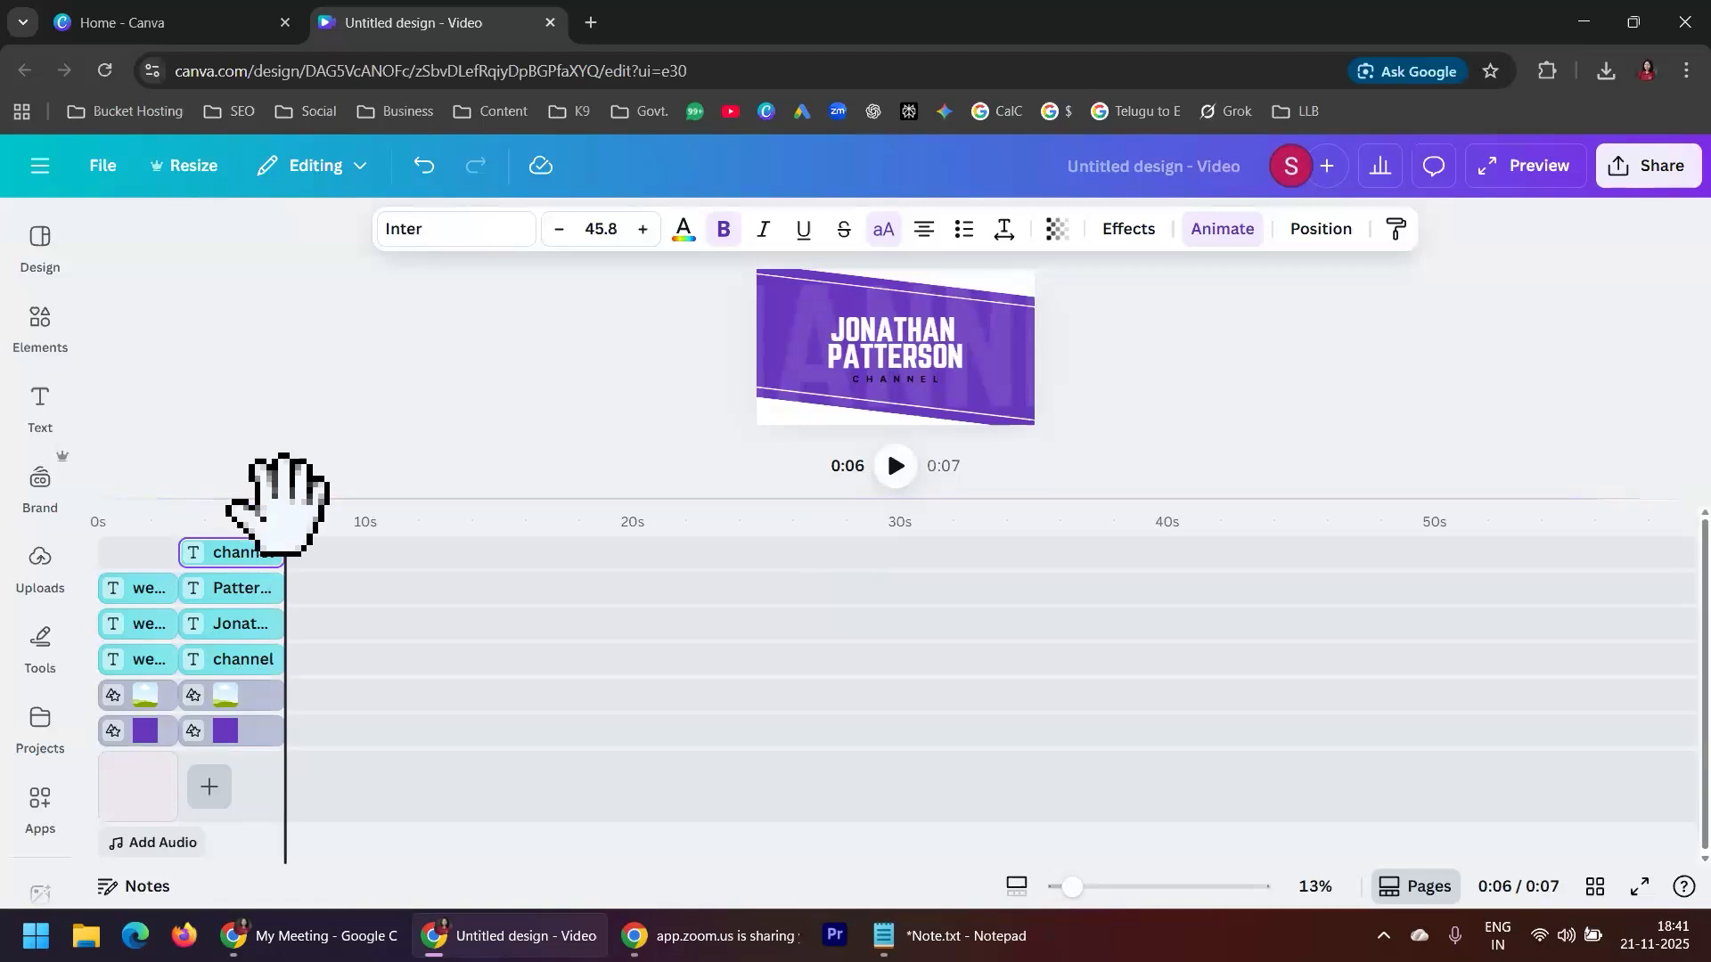
pyautogui.moveTo(276, 503); pyautogui.dragTo(50, 478)
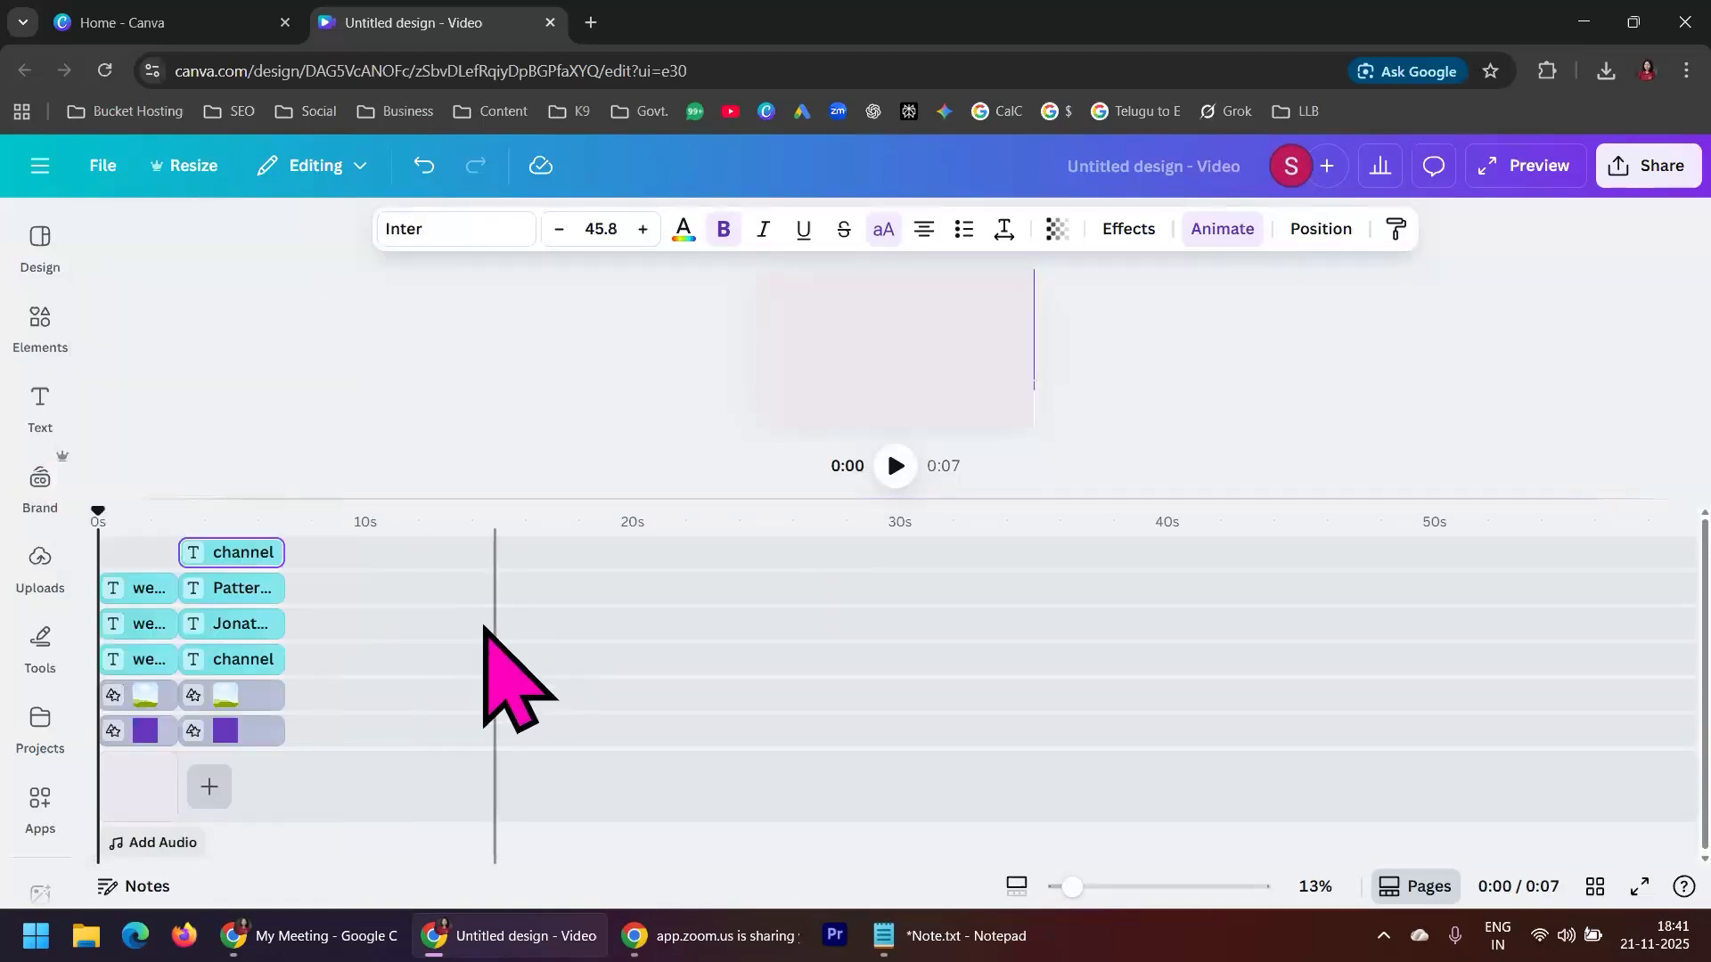
pyautogui.moveTo(684, 505); pyautogui.dragTo(687, 613)
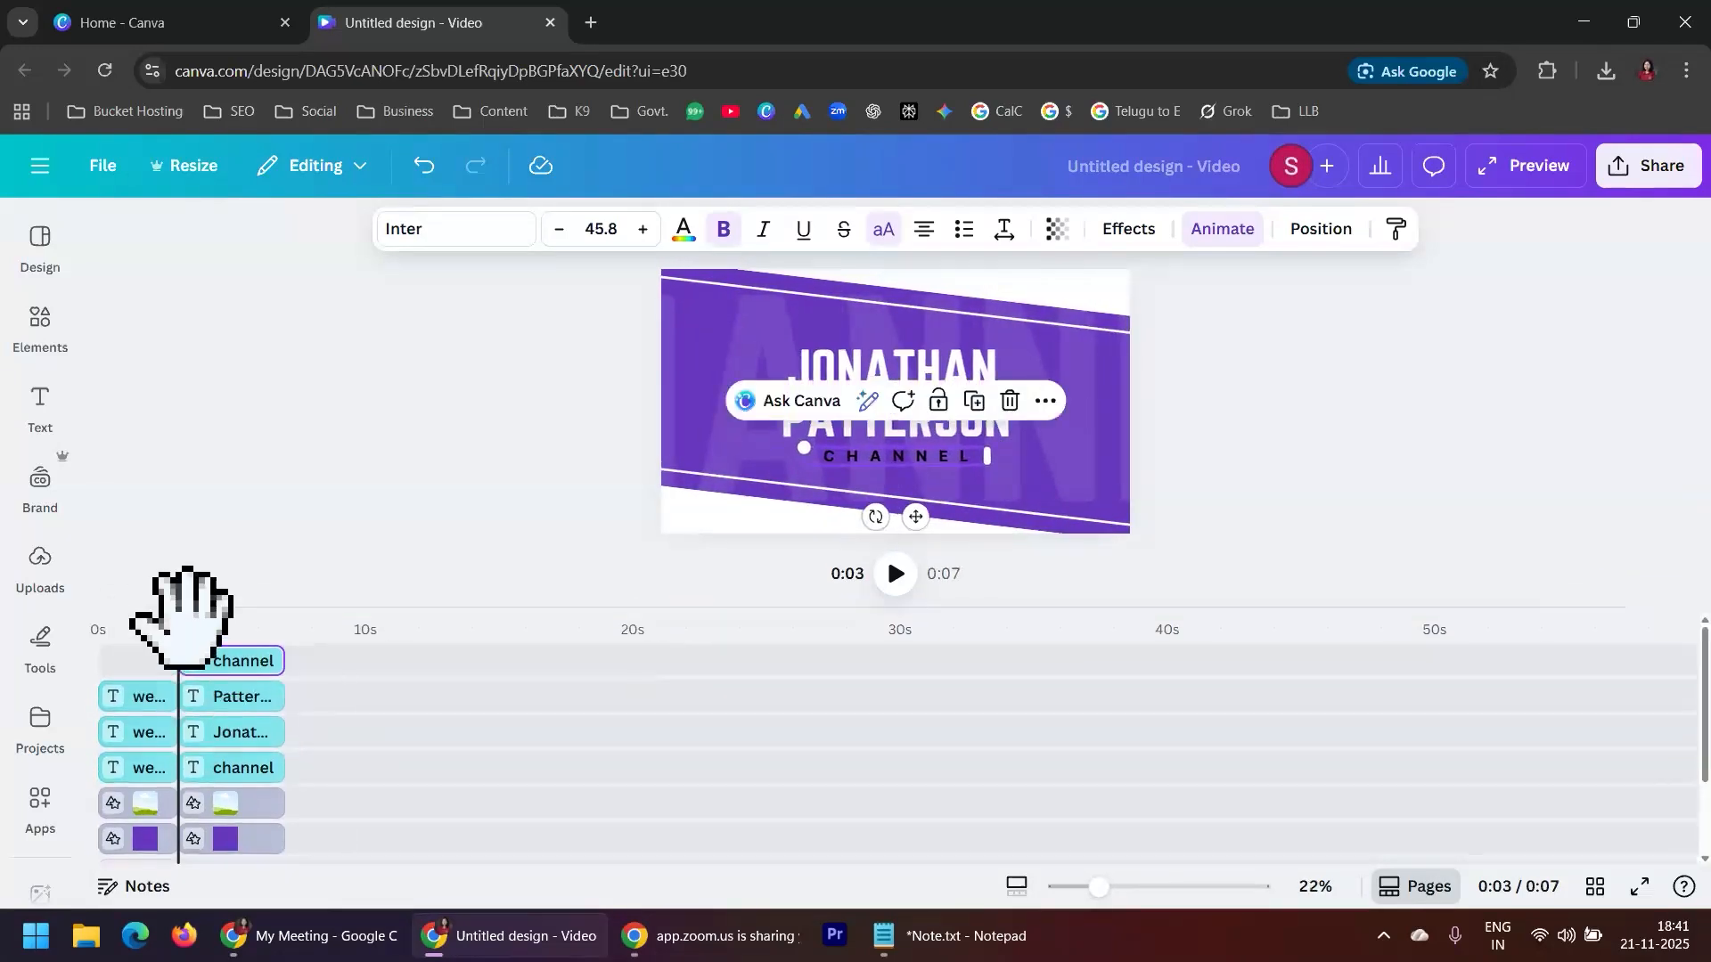
pyautogui.moveTo(177, 628); pyautogui.dragTo(146, 704)
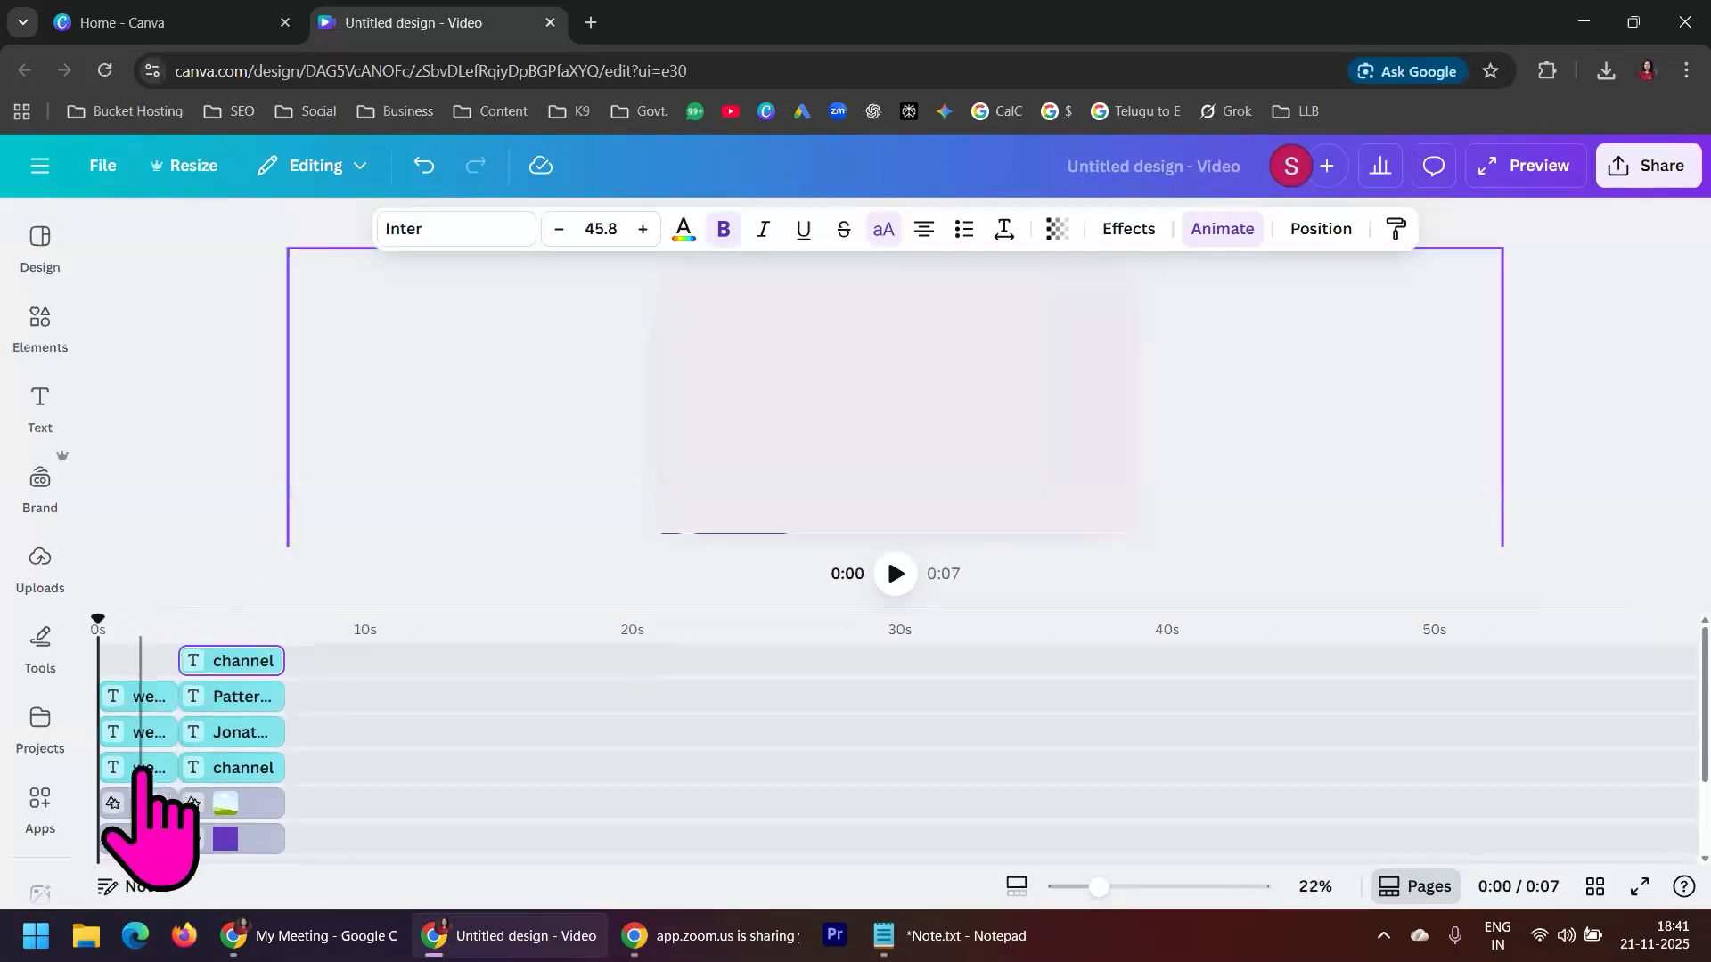
# Replace the white WELCOME text in the first scene with the presenter's first name
pyautogui.click(141, 766)
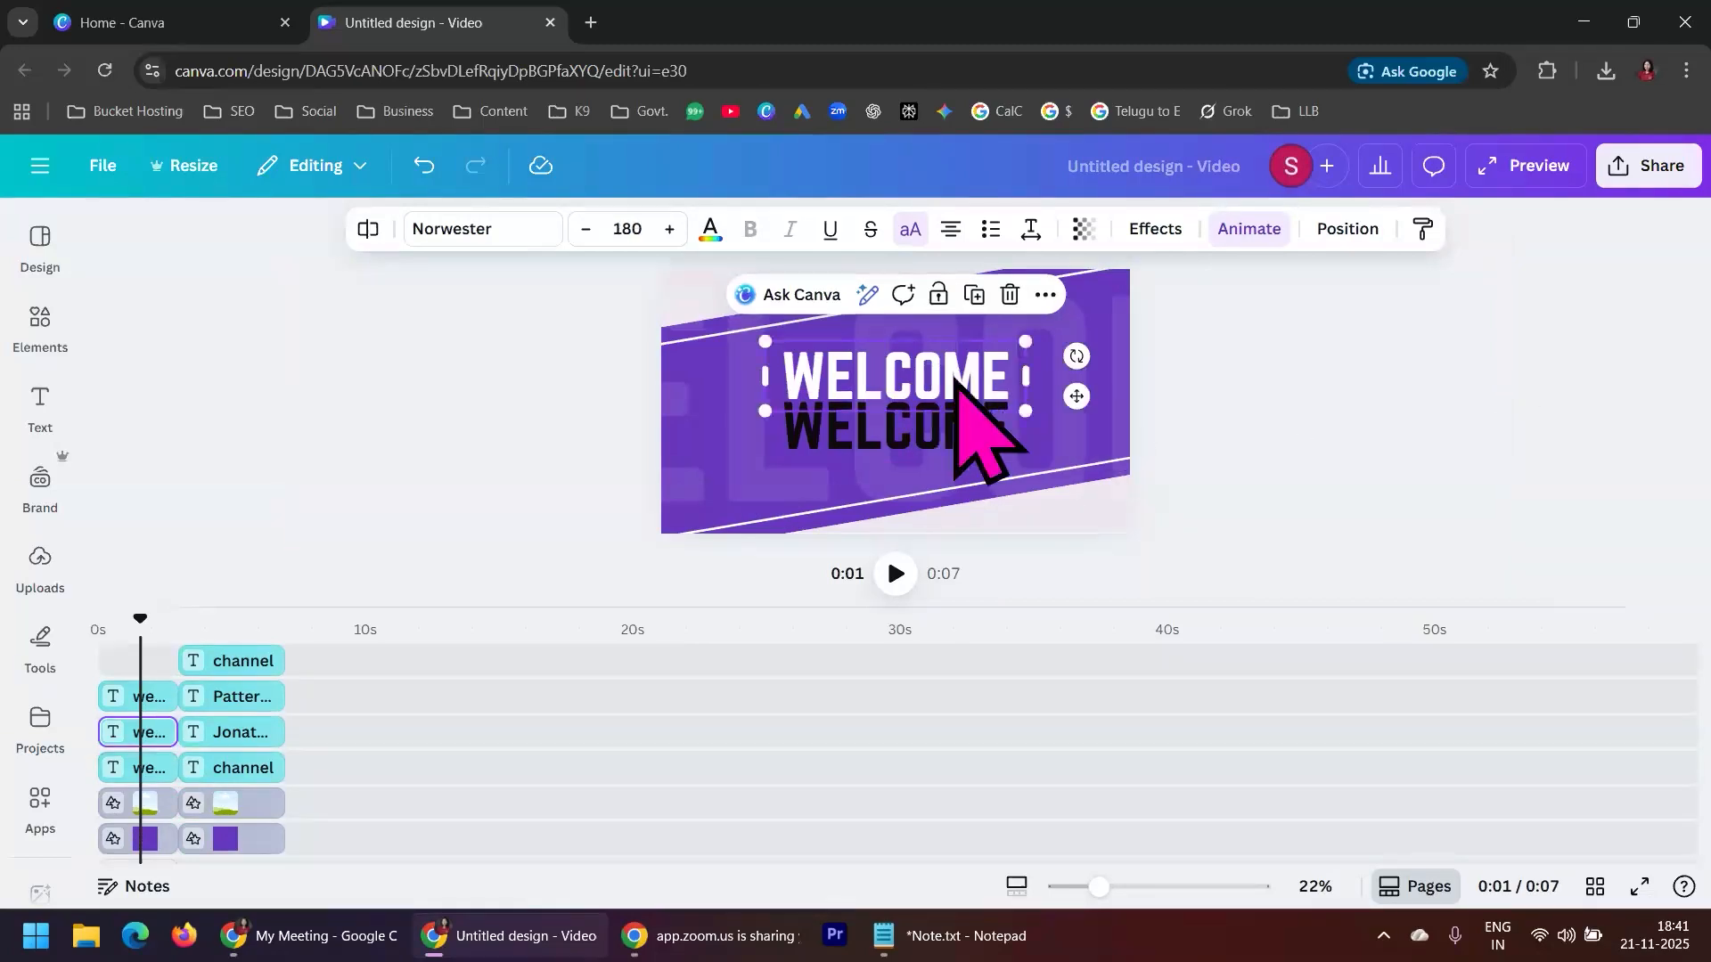
pyautogui.doubleClick(954, 375)
pyautogui.write('SUSHMITA')
# Replace the black WELCOME text in the first scene with the second part of the presenter's name and deselect it
pyautogui.click(961, 435)
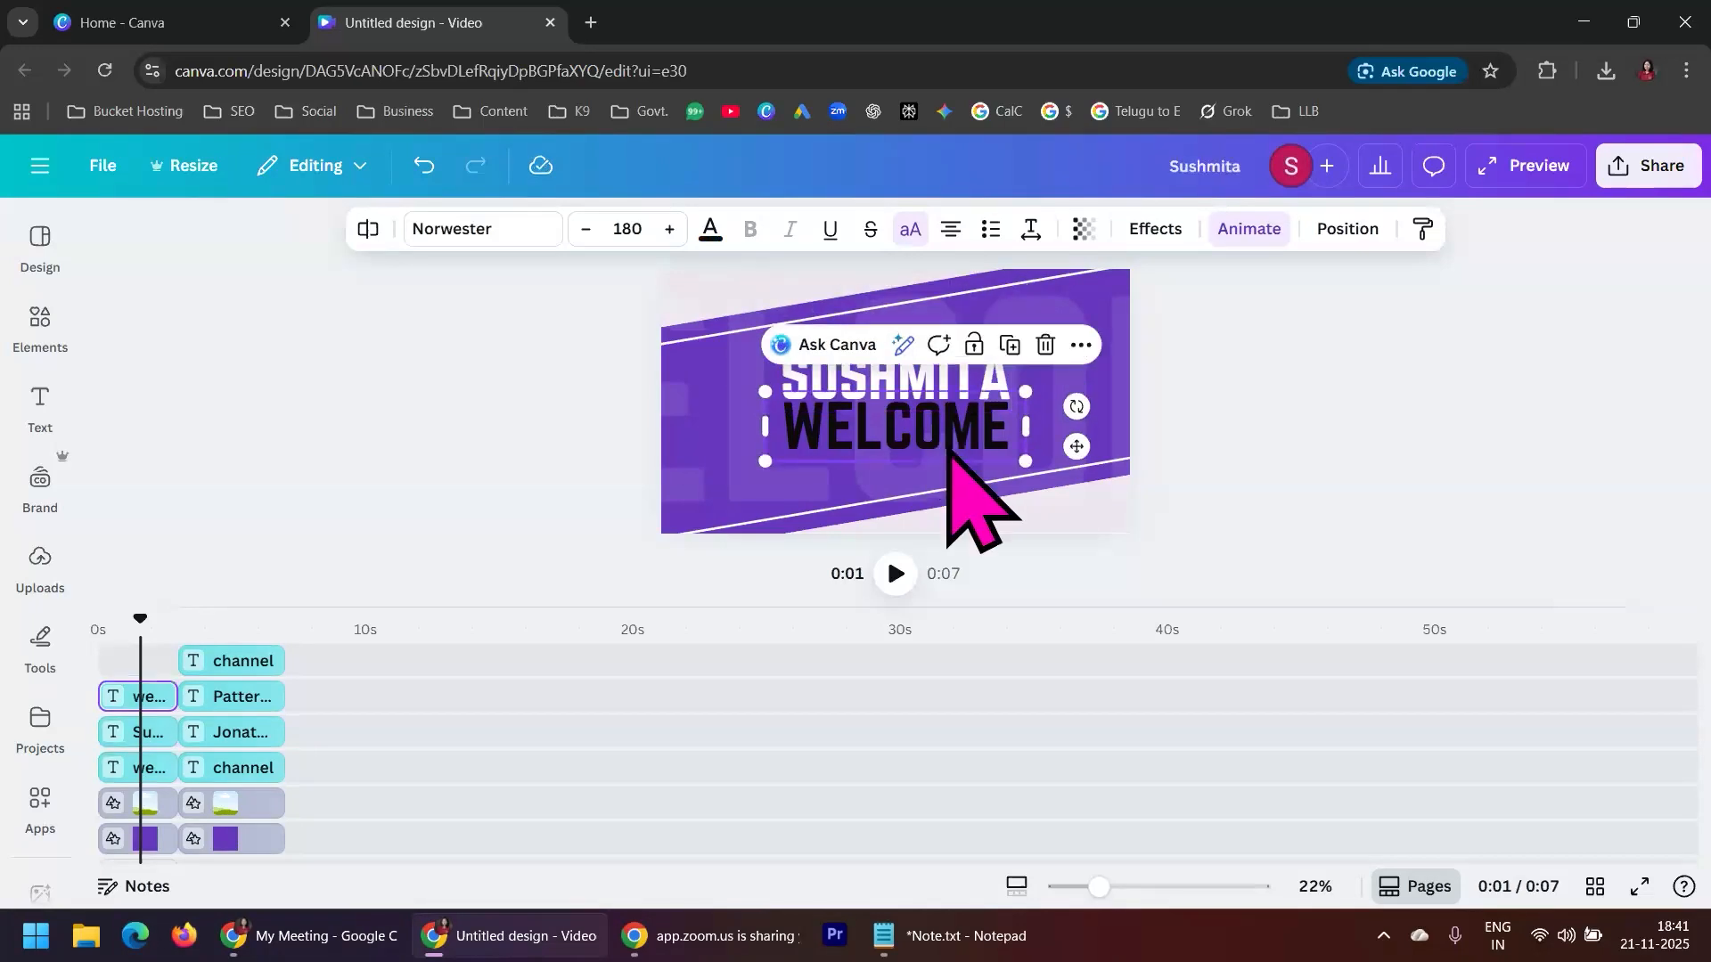
pyautogui.doubleClick(945, 439)
pyautogui.write('MME')
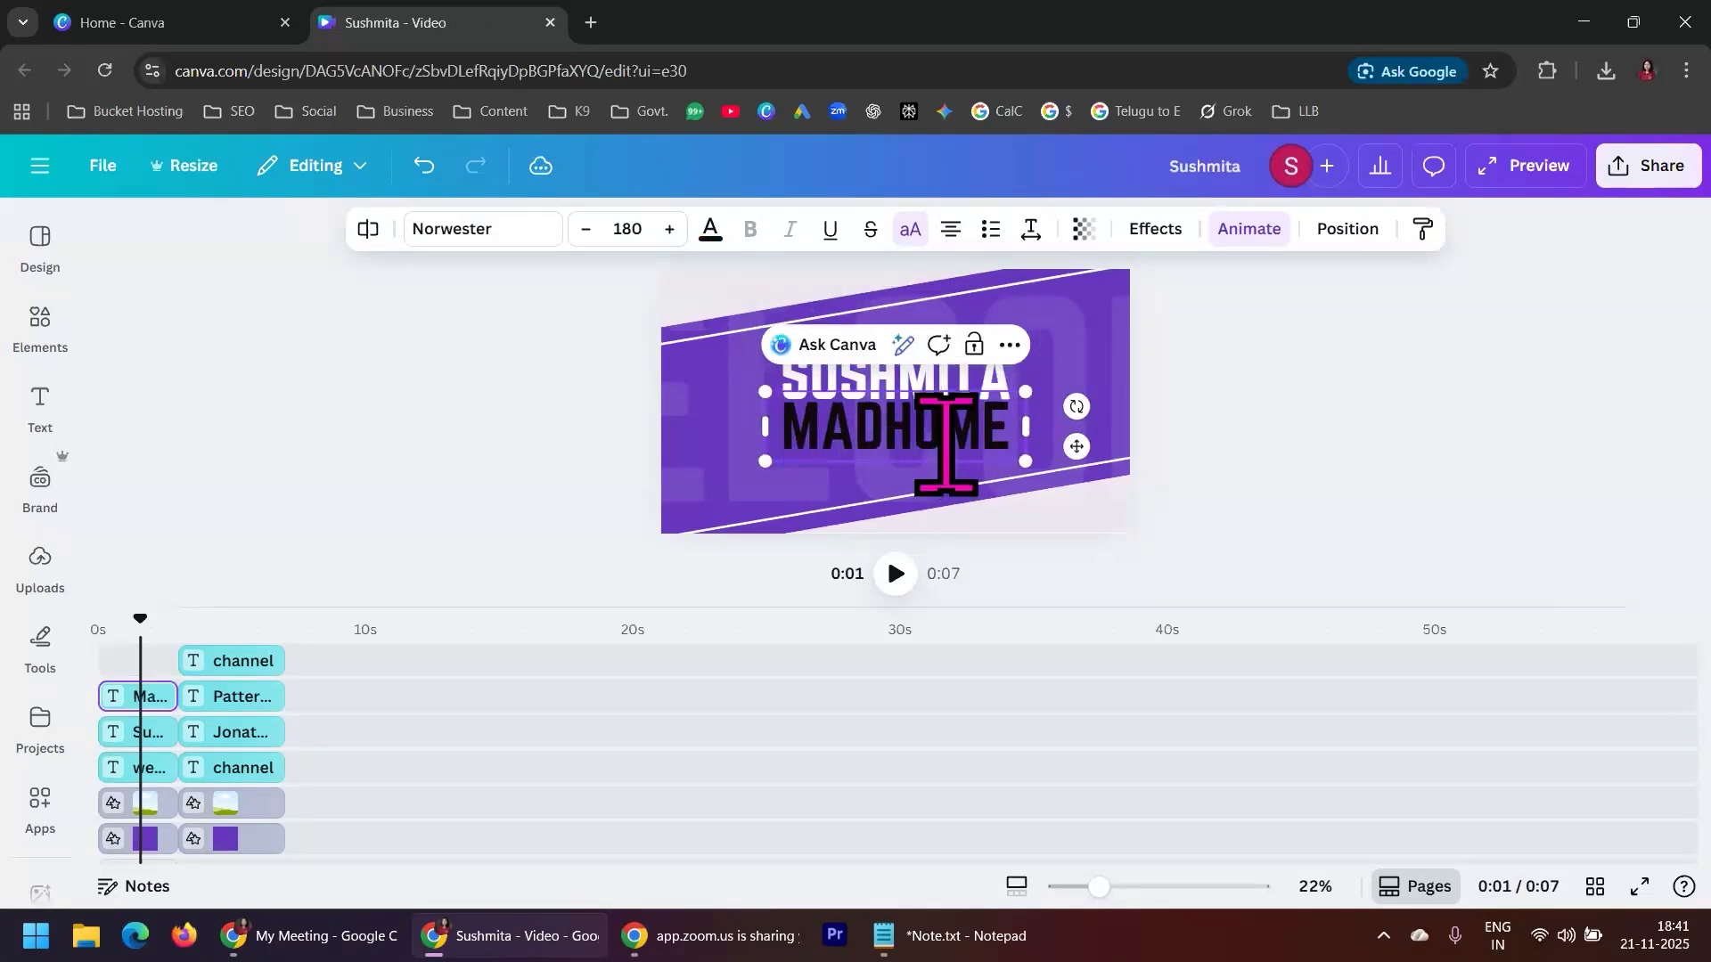
pyautogui.press('BackSpace')
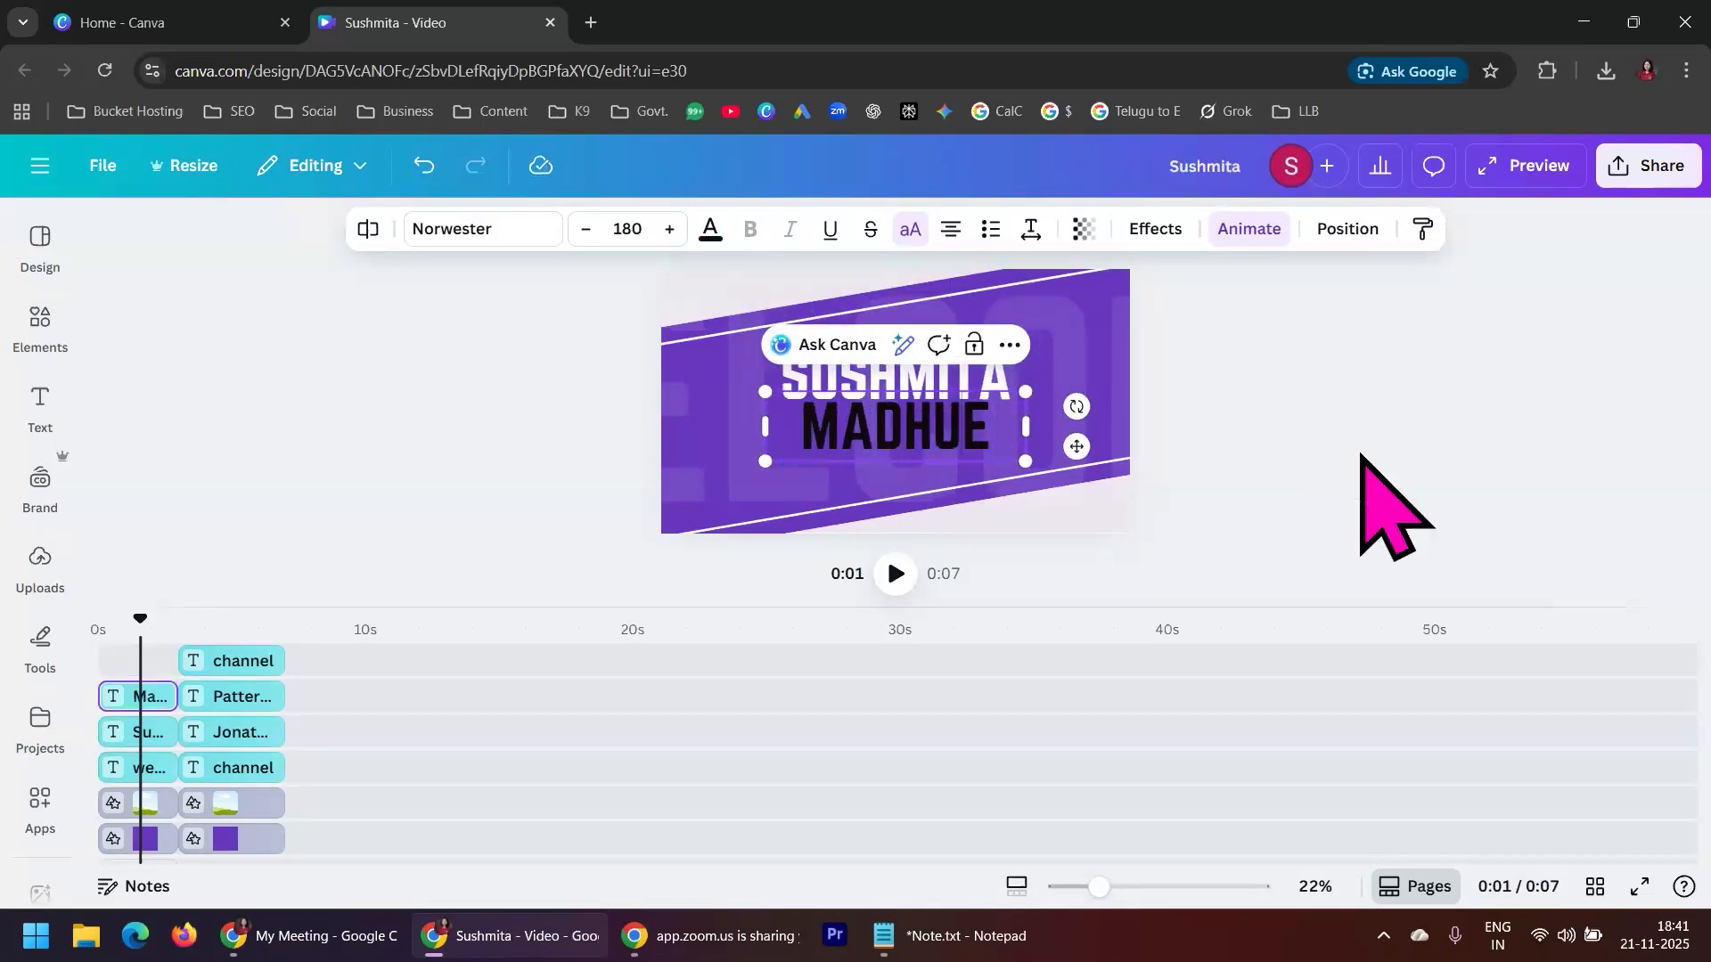
pyautogui.click(1357, 432)
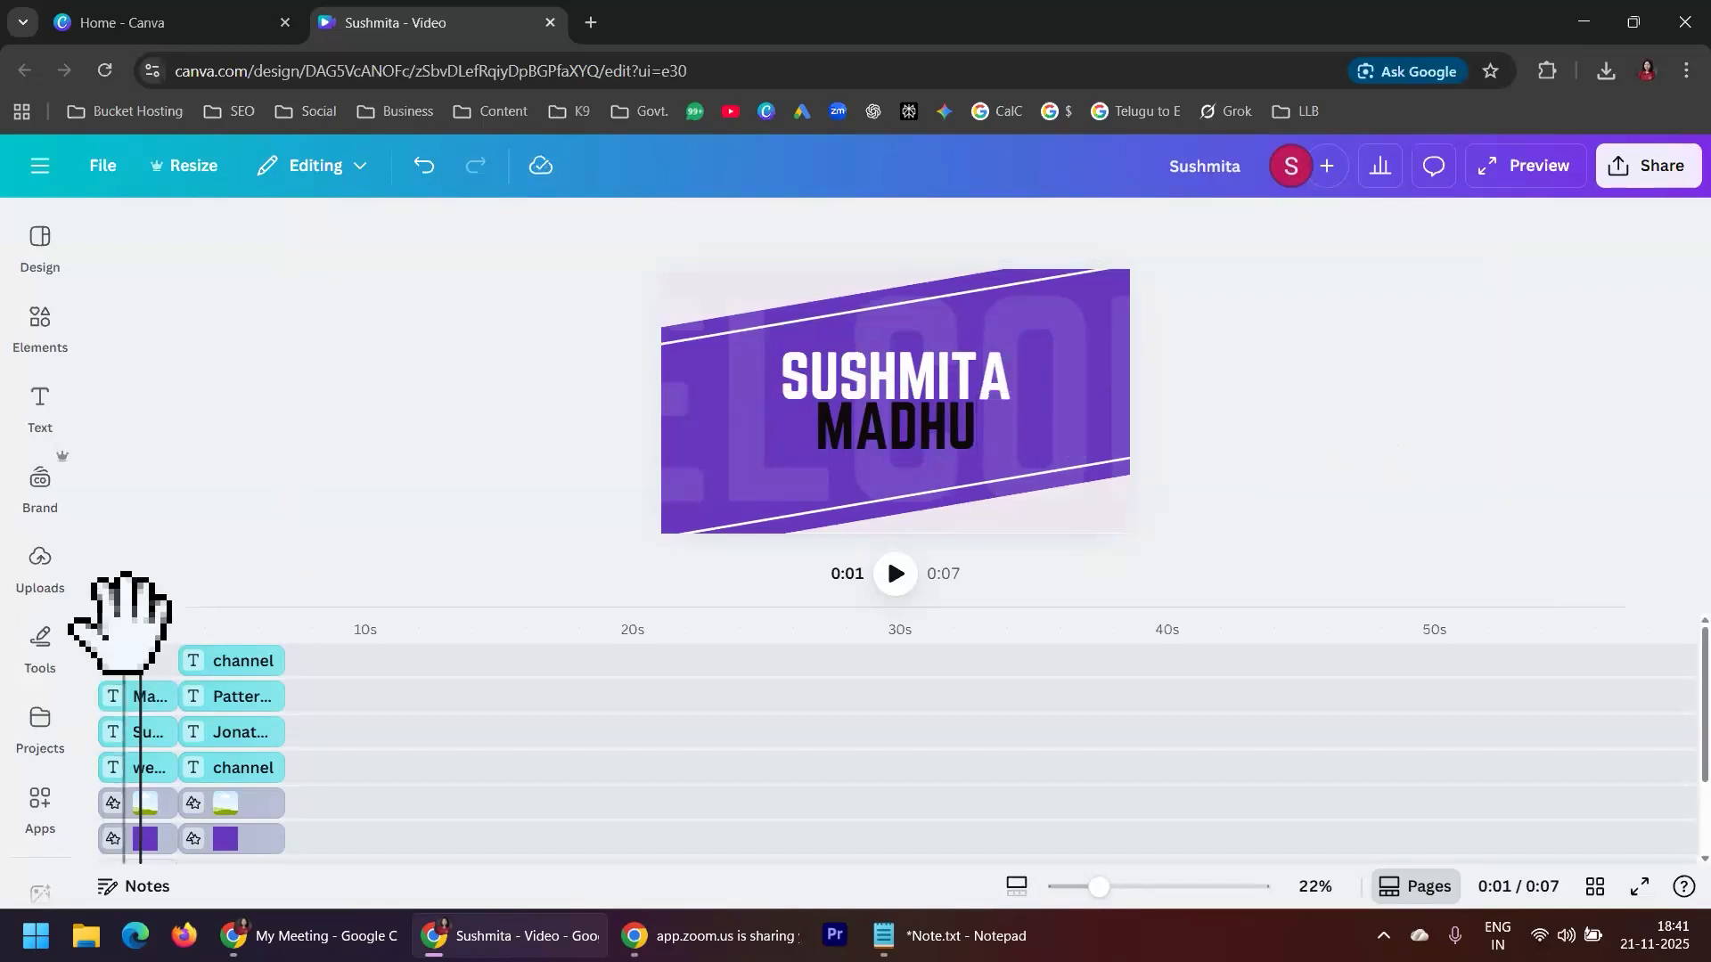
# Shrink the large faded WELCOME text in the first scene to the canvas width, move it up behind the white text and deselect it
pyautogui.moveTo(132, 595); pyautogui.dragTo(86, 634)
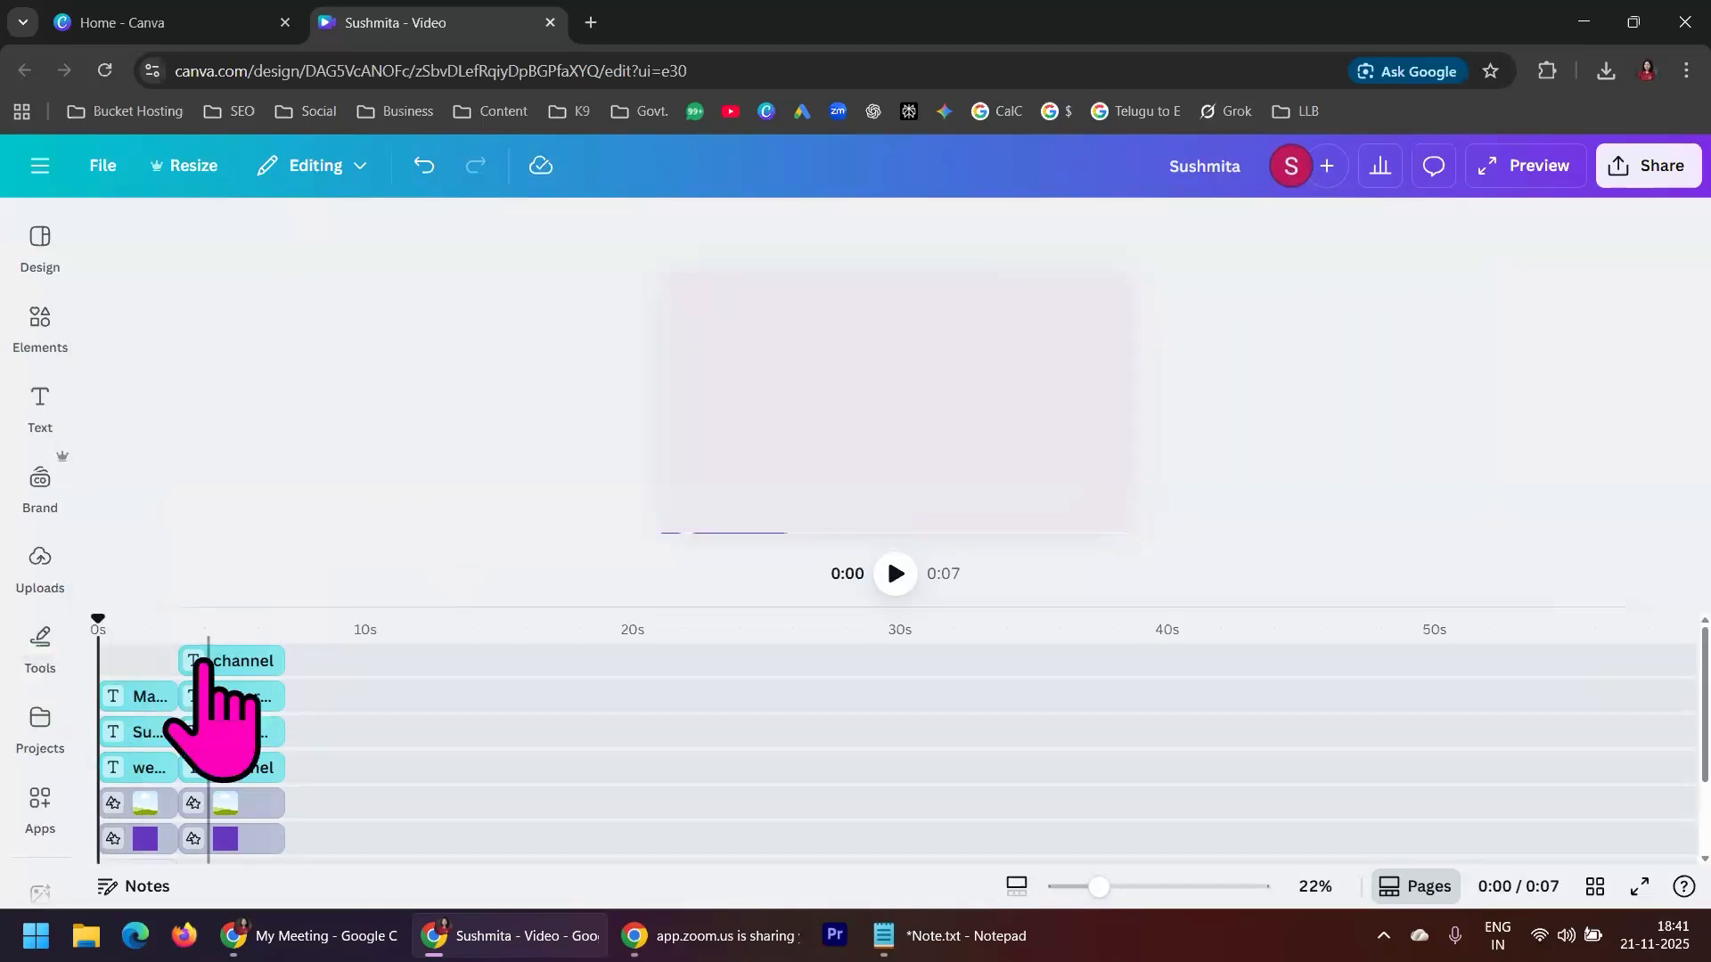
pyautogui.click(135, 768)
pyautogui.moveTo(125, 611); pyautogui.dragTo(102, 634)
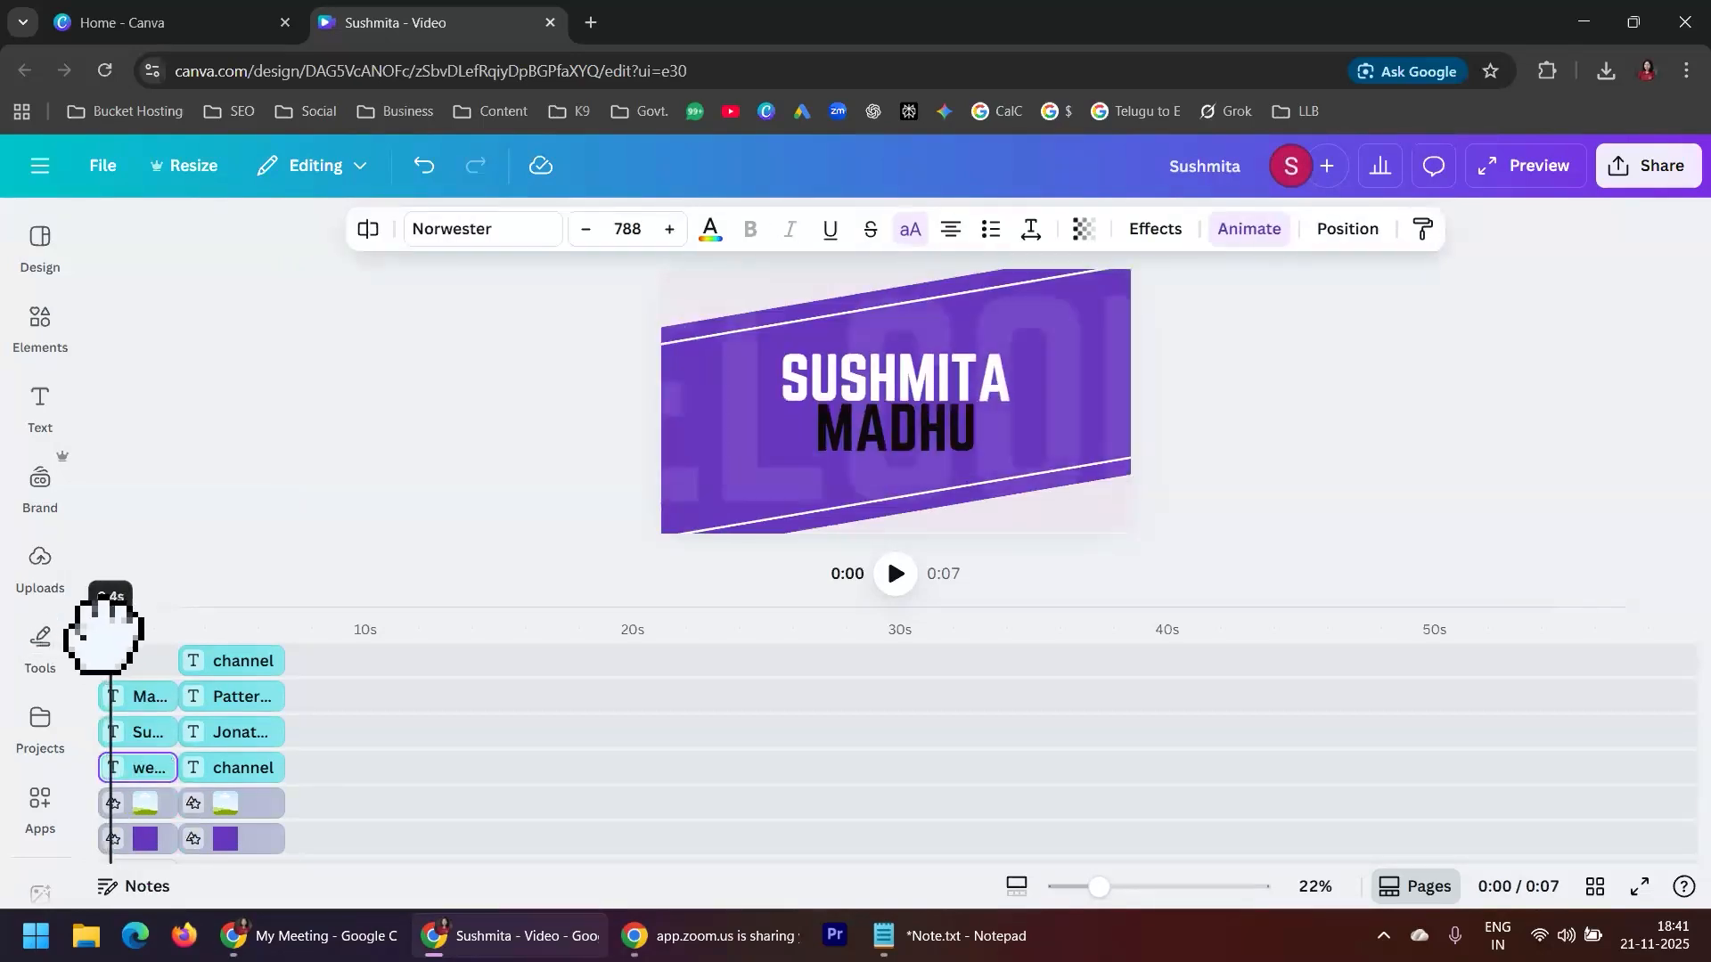
pyautogui.click(138, 772)
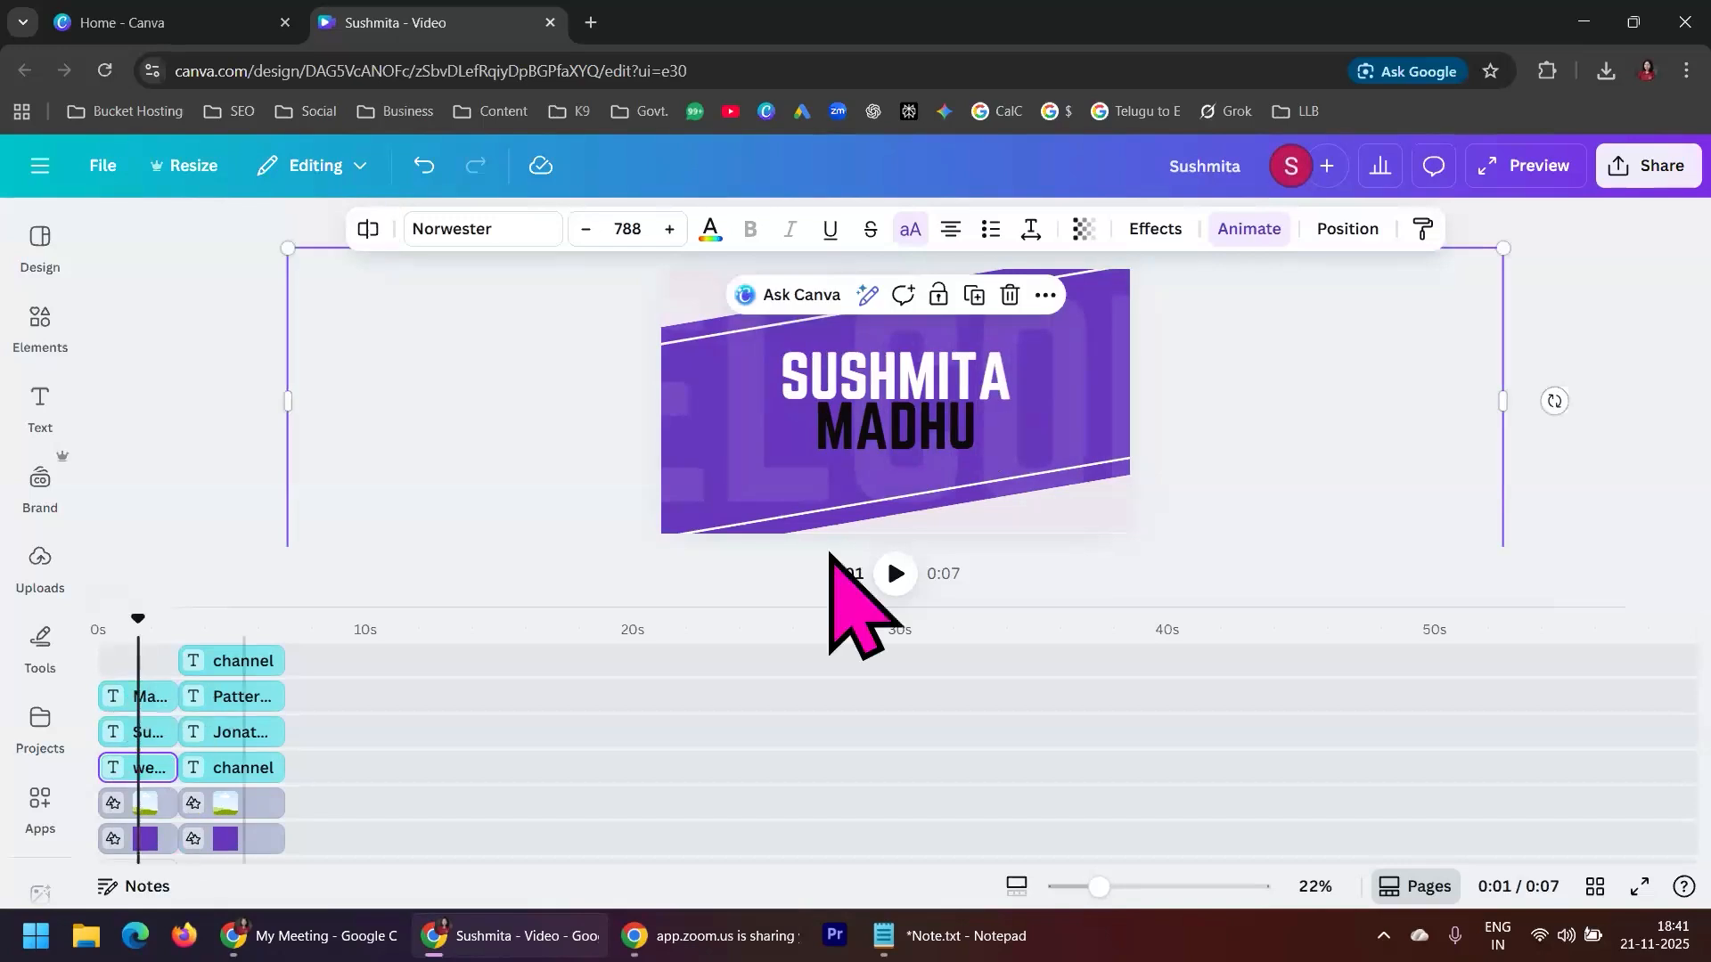
pyautogui.moveTo(1506, 249); pyautogui.dragTo(1032, 337)
pyautogui.moveTo(1034, 505); pyautogui.dragTo(1177, 458)
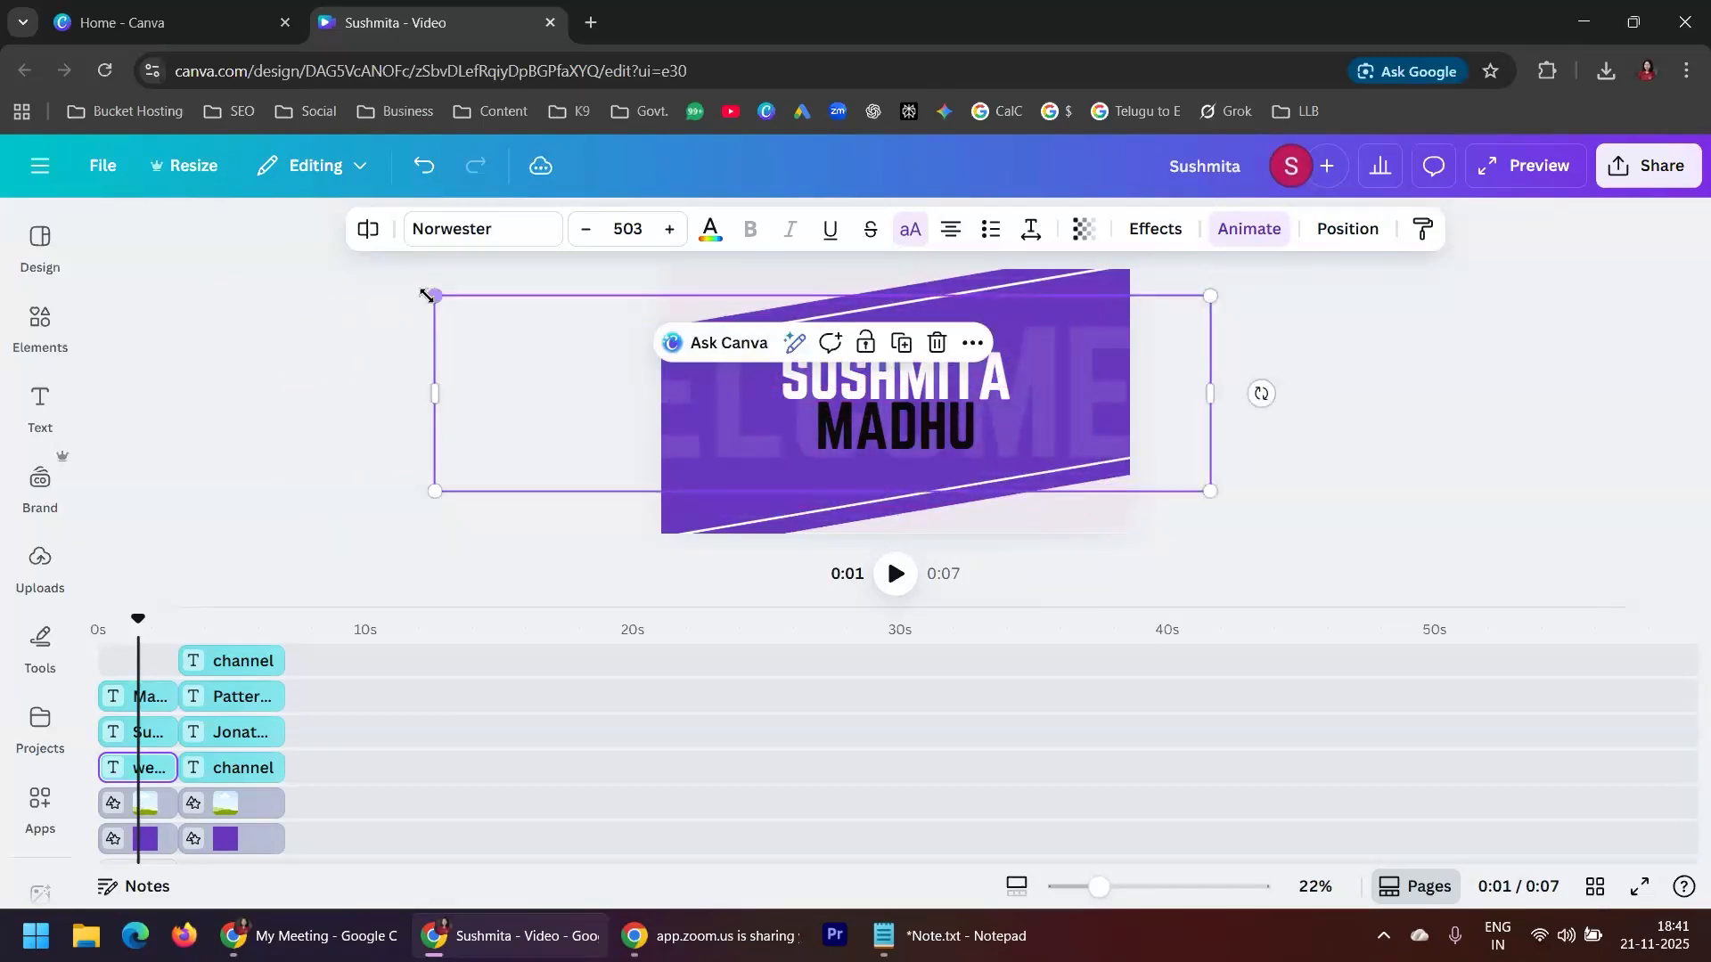
pyautogui.moveTo(434, 295); pyautogui.dragTo(656, 363)
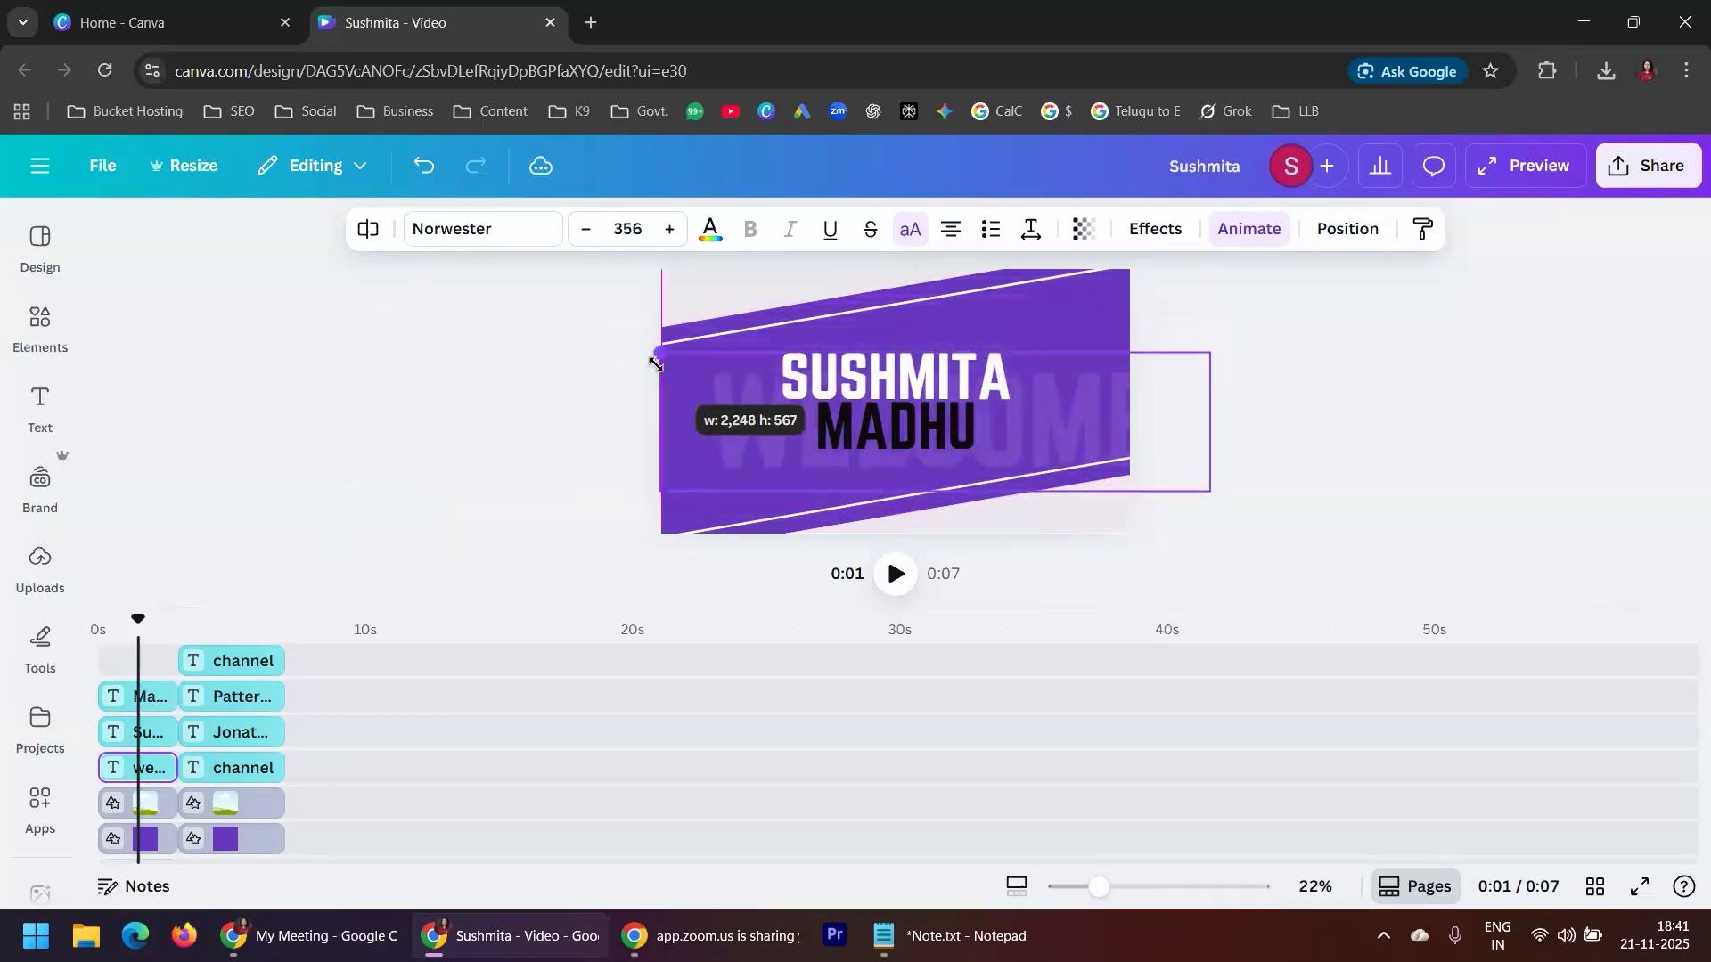
pyautogui.moveTo(1210, 491); pyautogui.dragTo(1130, 472)
pyautogui.click(1088, 383)
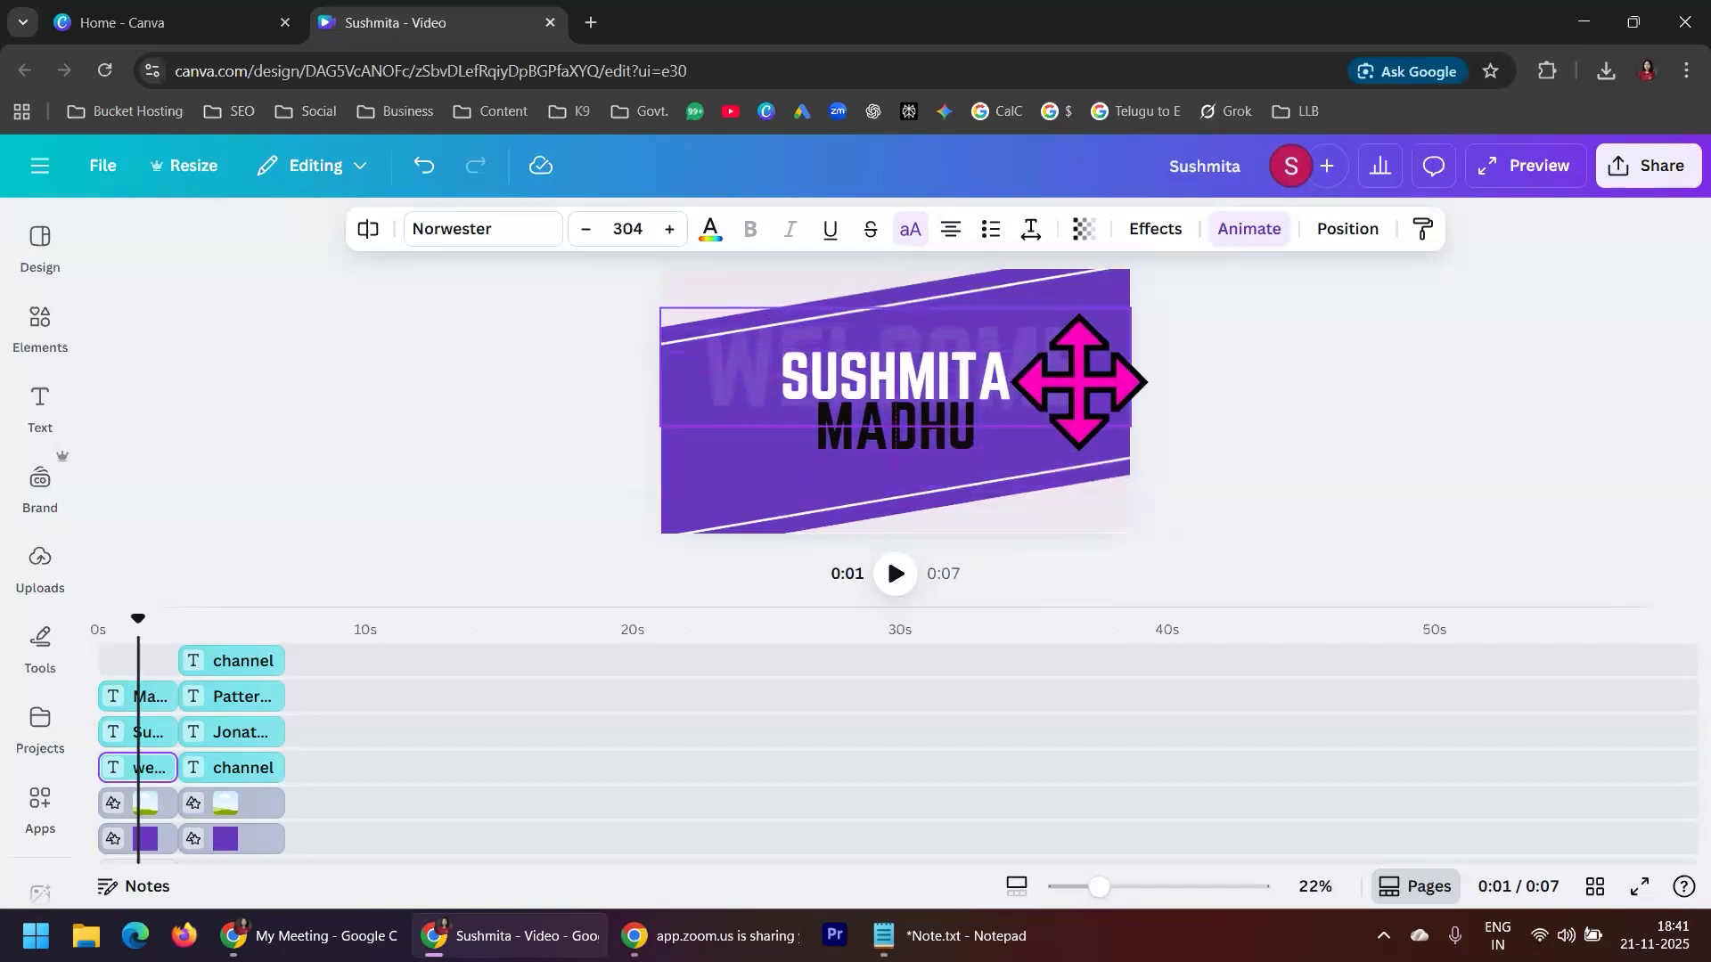
pyautogui.click(1230, 413)
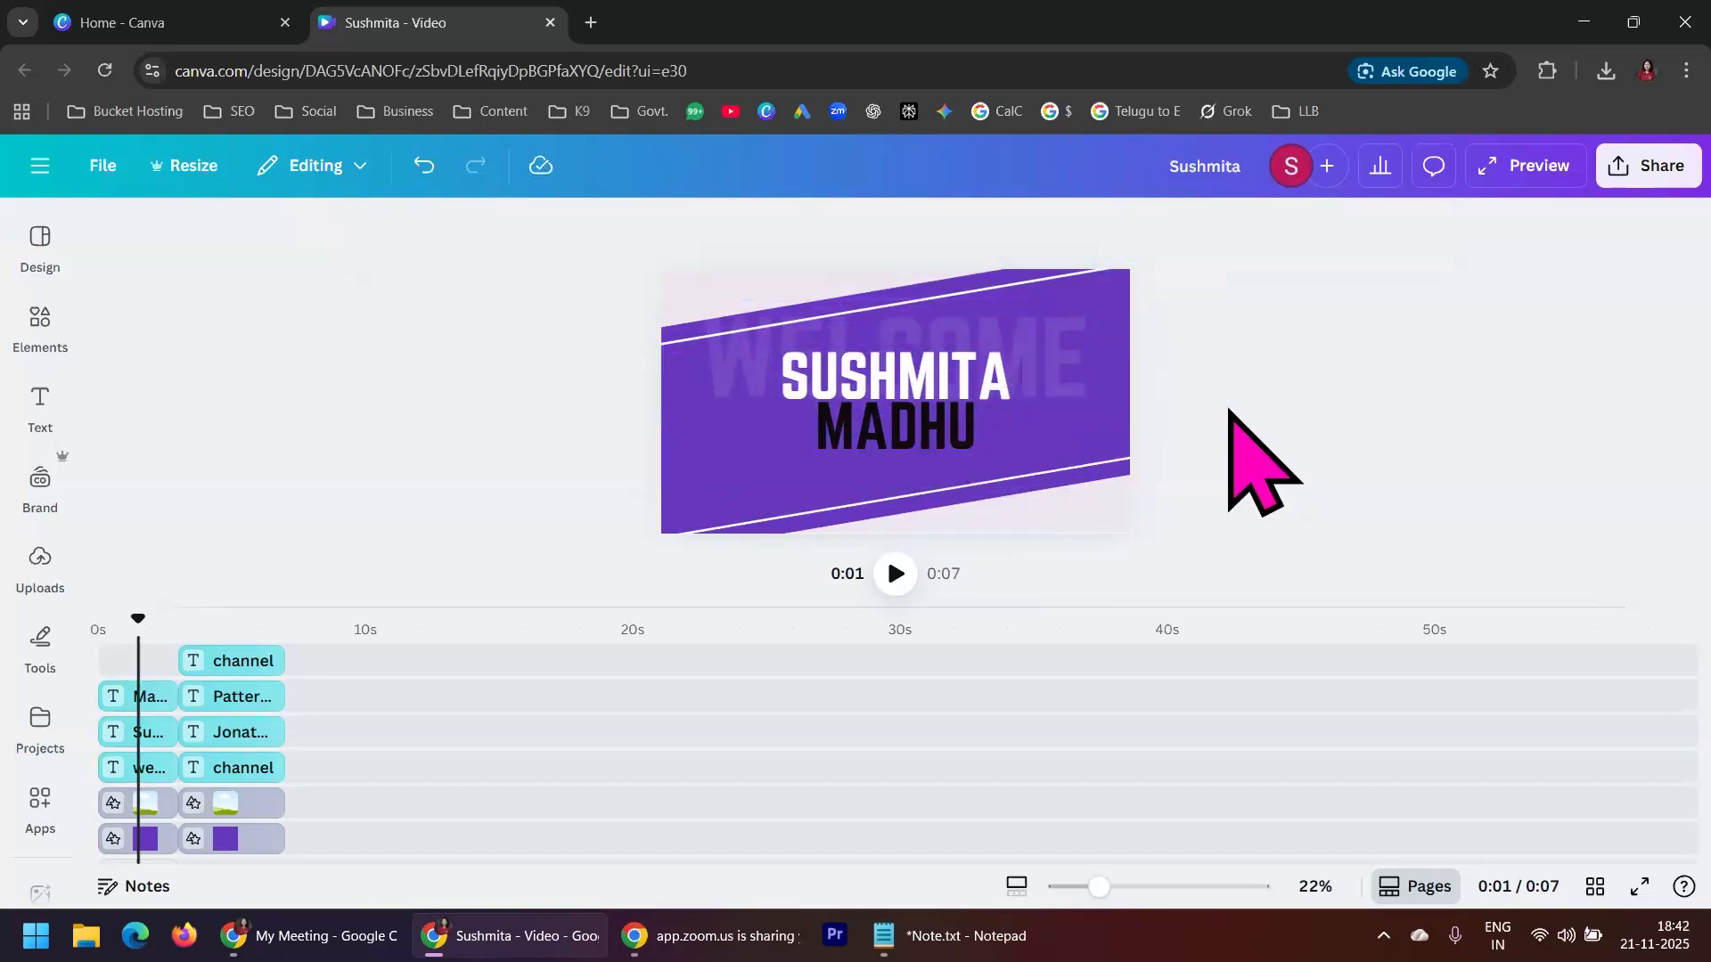
# Move the black and white name texts in the first scene slightly down, below the faded WELCOME text
pyautogui.click(927, 452)
pyautogui.moveTo(928, 452); pyautogui.dragTo(931, 456)
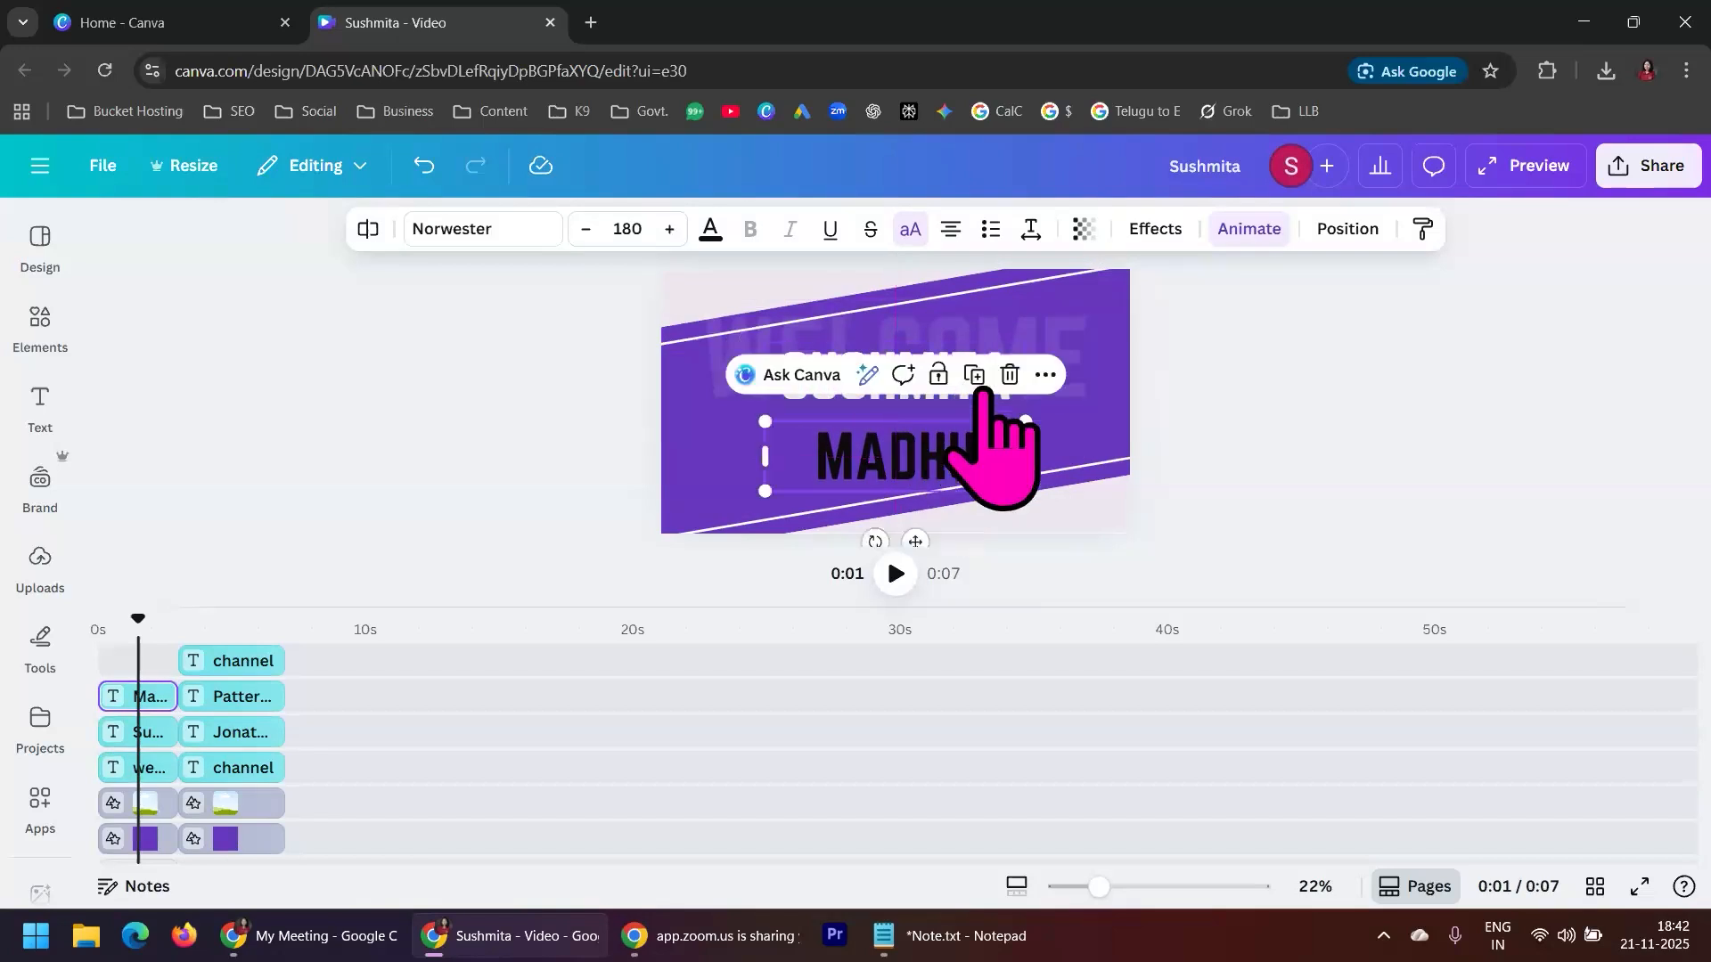
pyautogui.click(974, 404)
pyautogui.moveTo(972, 390); pyautogui.dragTo(981, 428)
pyautogui.click(1377, 392)
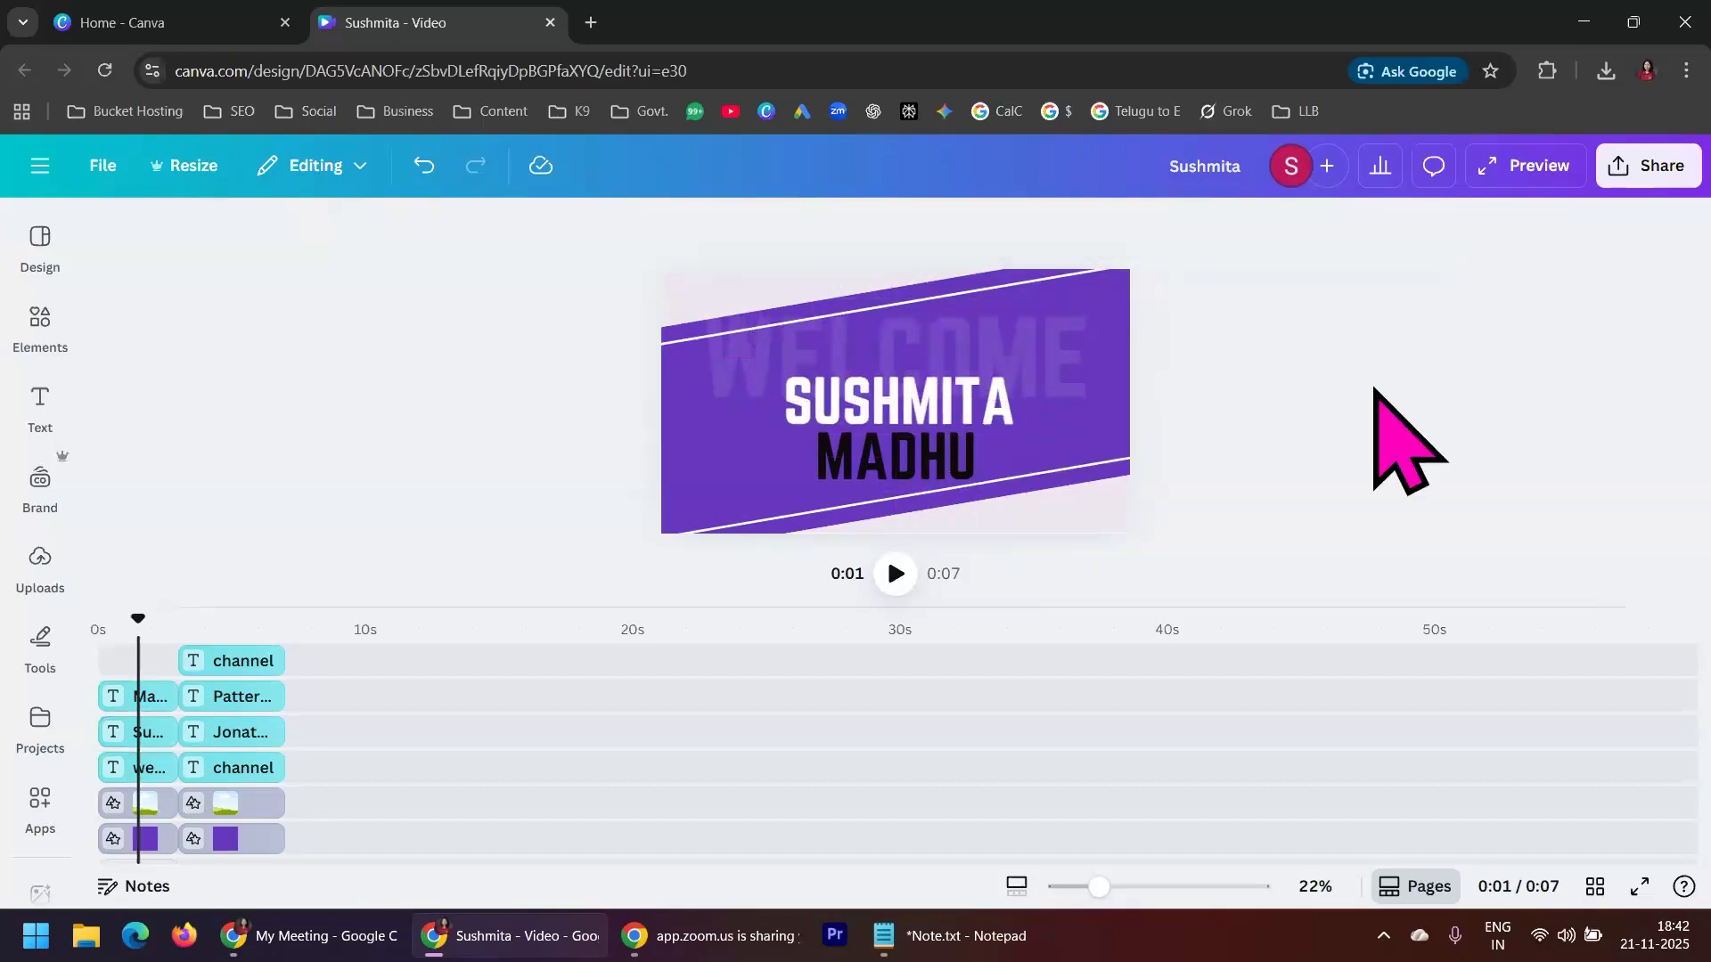
# Play the first scene from the beginning, pause it and move the playhead to the start of the second scene
pyautogui.moveTo(140, 620); pyautogui.dragTo(96, 620)
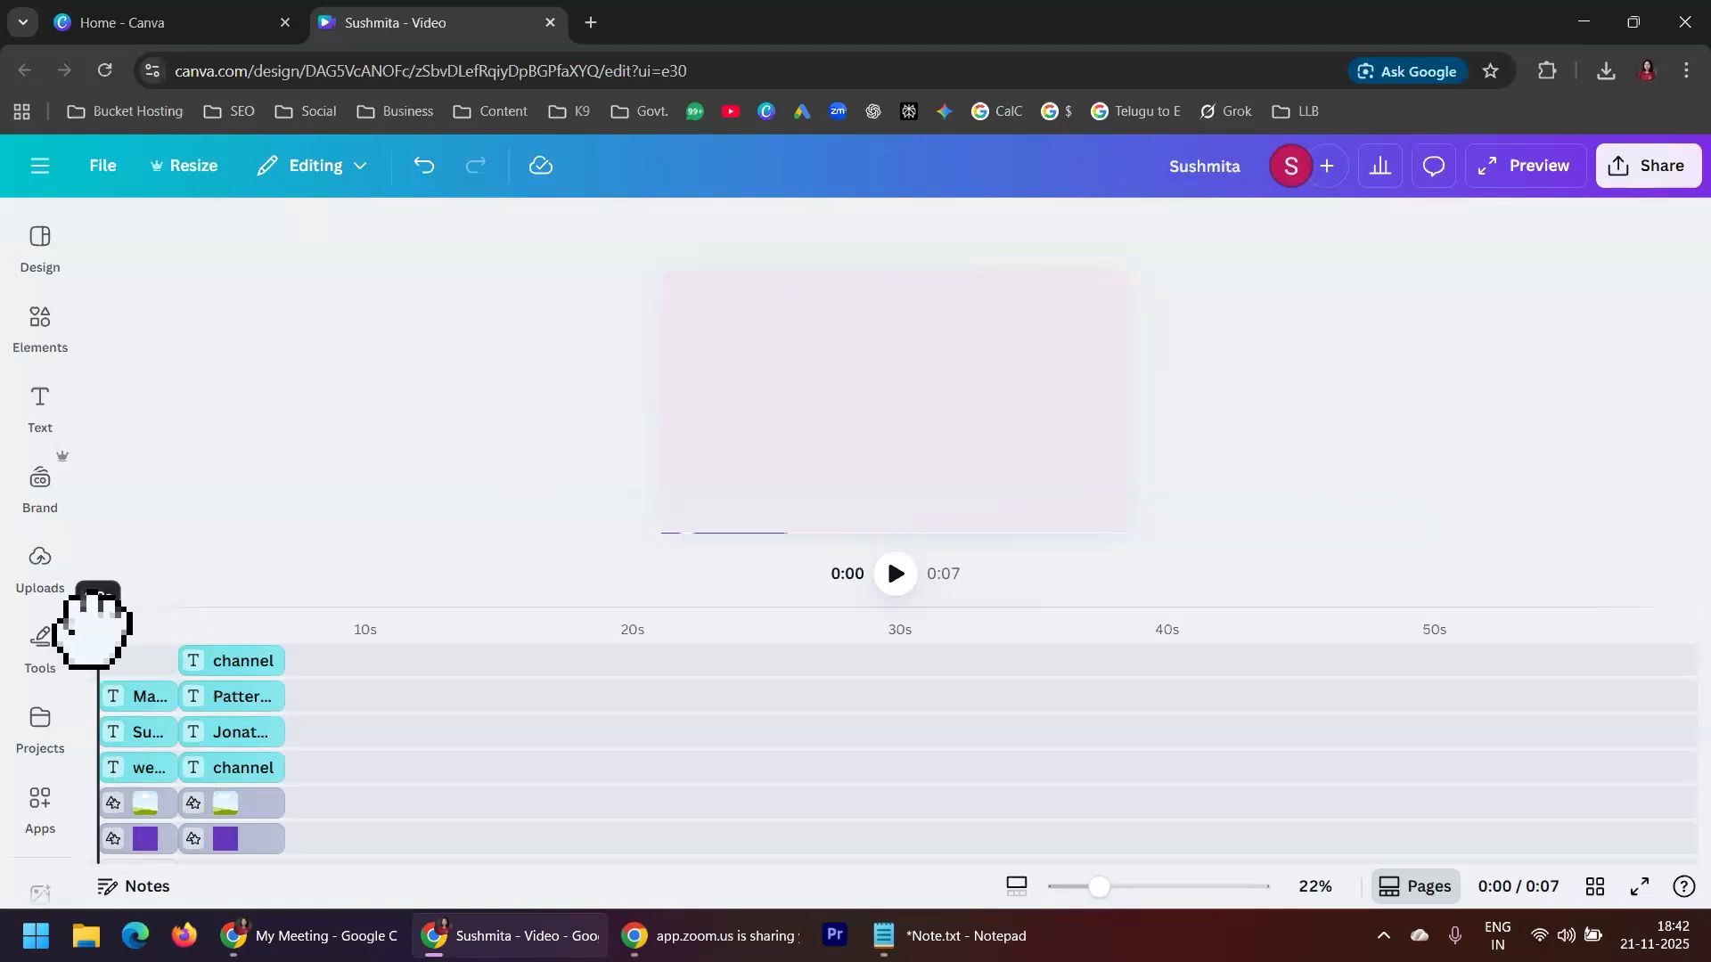
pyautogui.click(895, 573)
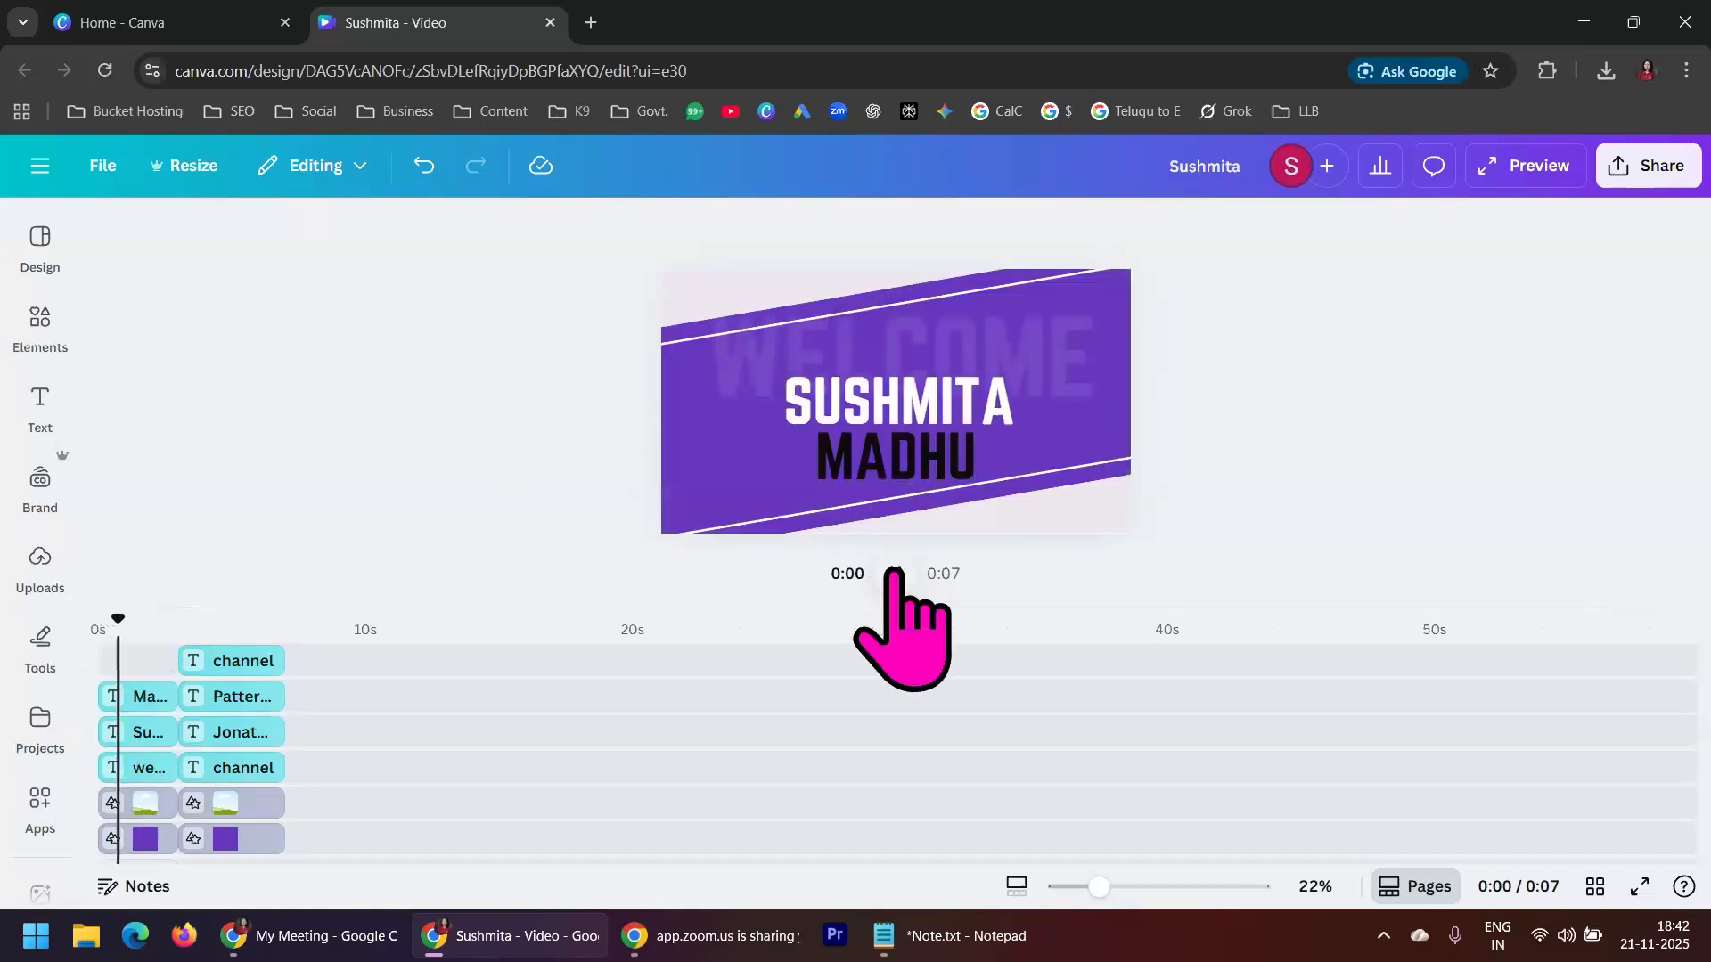
pyautogui.click(895, 573)
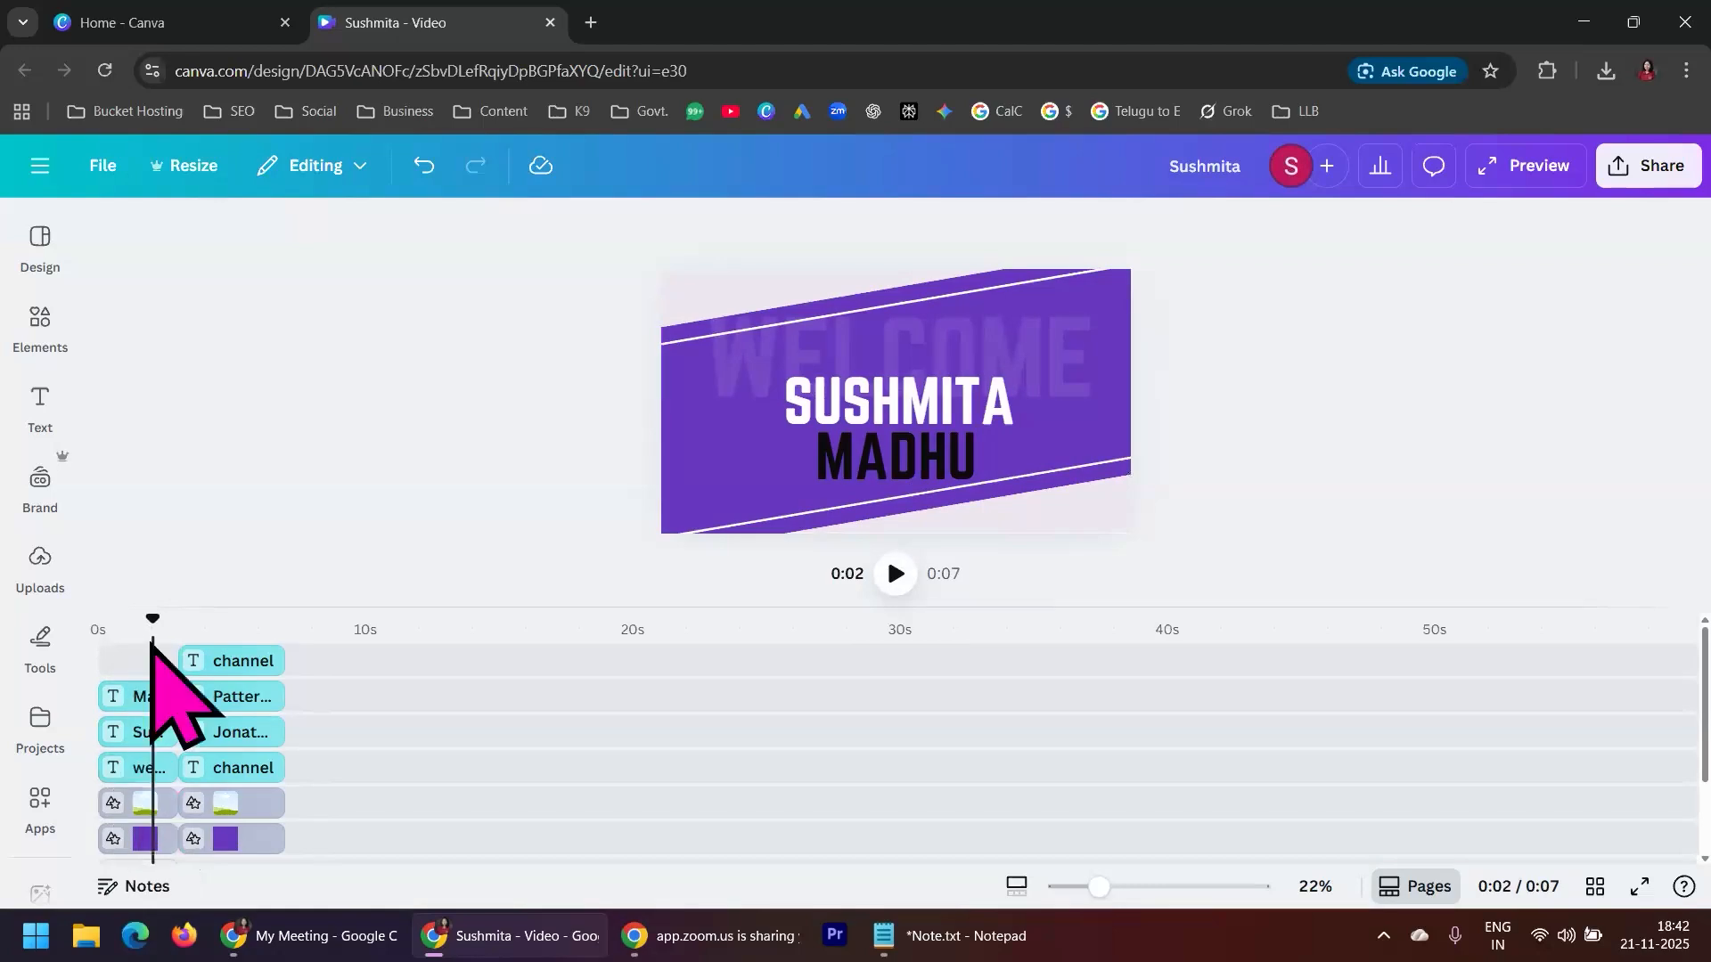
pyautogui.moveTo(149, 618)
pyautogui.mouseDown()
pyautogui.moveTo(81, 621)
pyautogui.moveTo(242, 633)
pyautogui.moveTo(176, 619)
pyautogui.moveTo(244, 618)
pyautogui.moveTo(180, 619)
pyautogui.mouseUp()
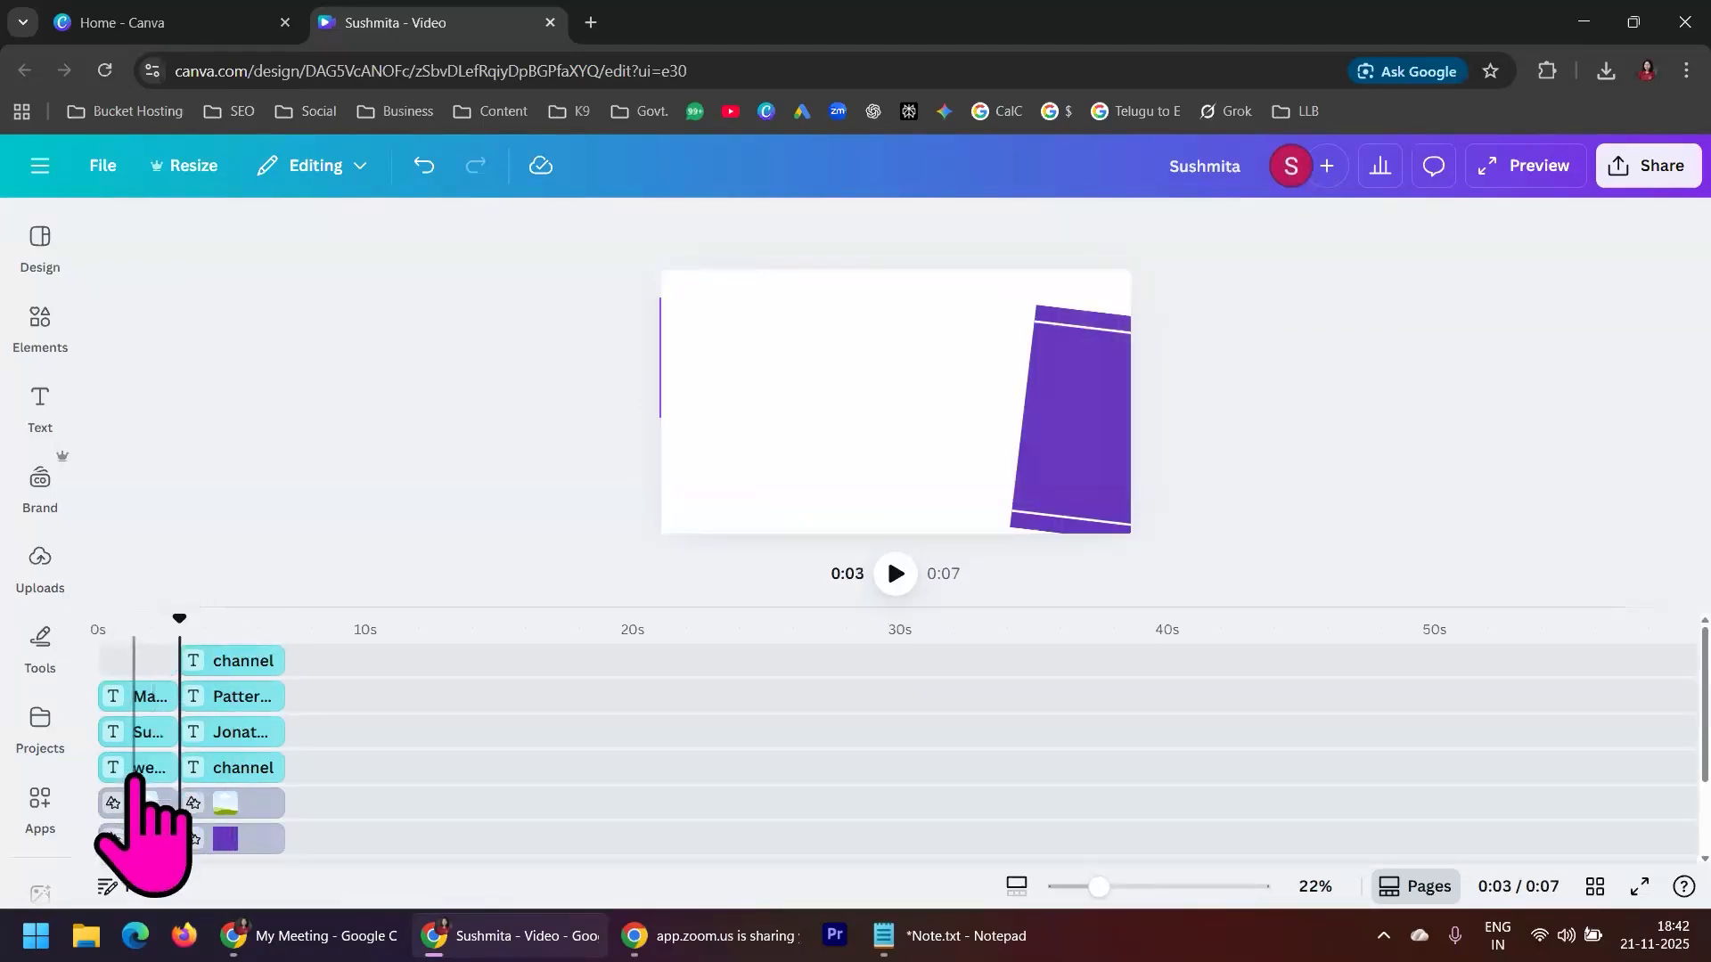
# Nudge the faded WELCOME text in the first scene a little higher and deselect it
pyautogui.click(135, 770)
pyautogui.moveTo(1134, 417); pyautogui.dragTo(1121, 456)
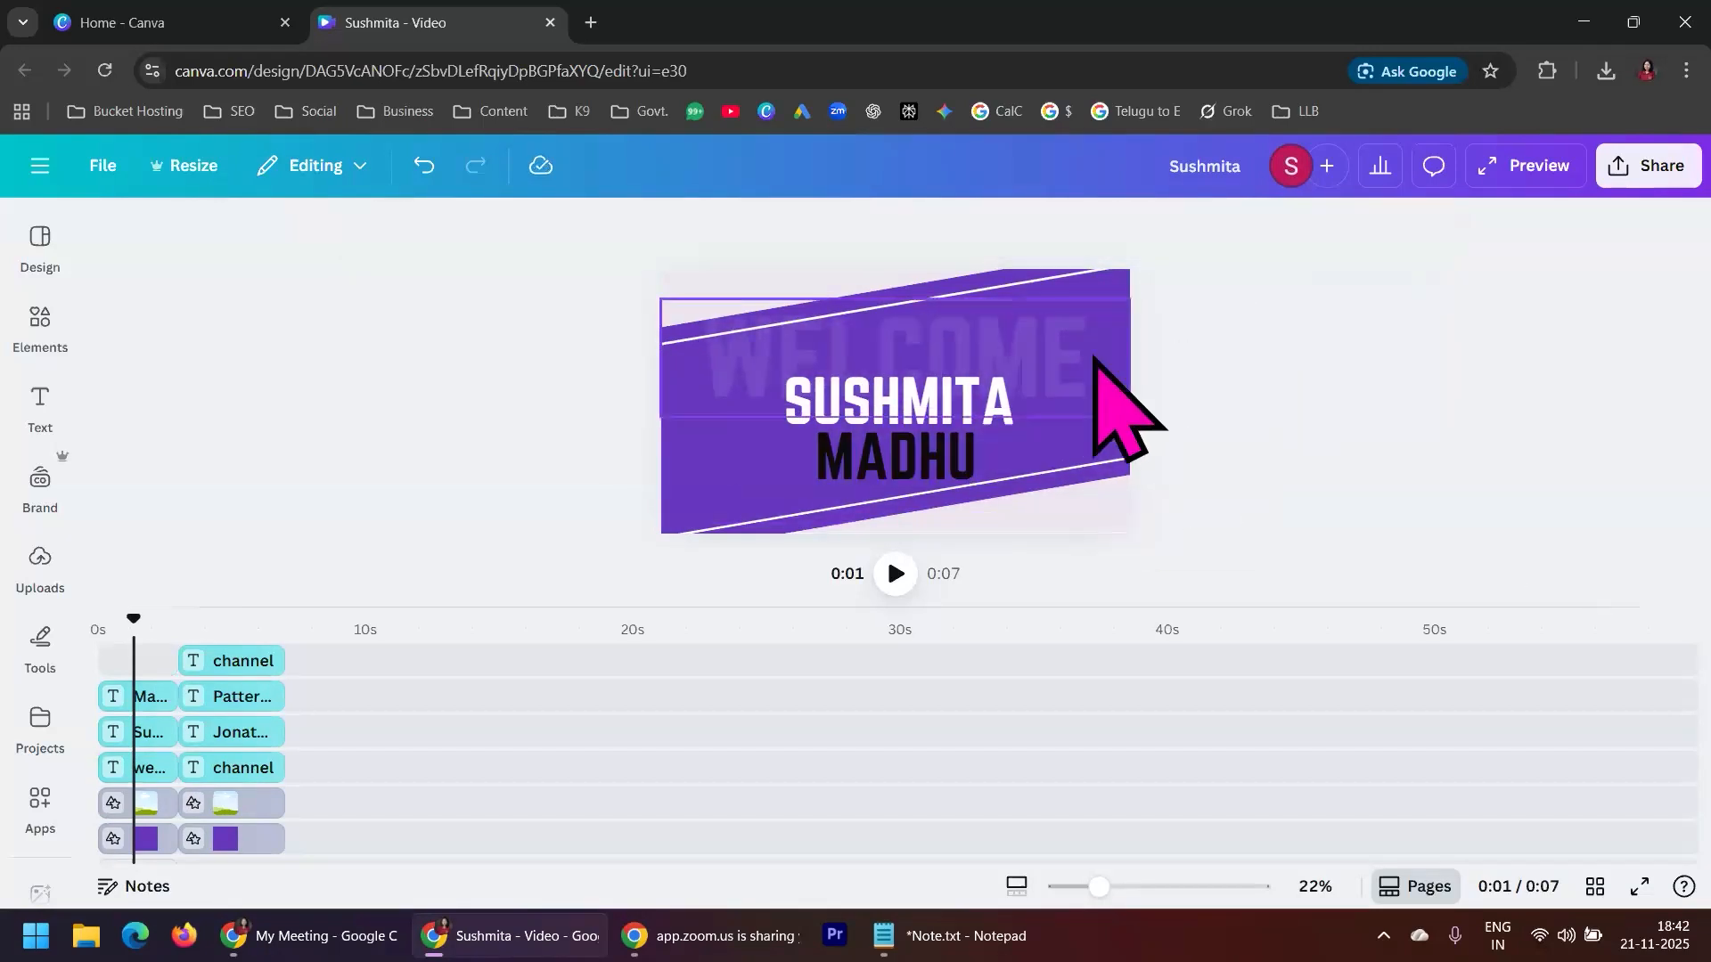
pyautogui.moveTo(1091, 356); pyautogui.dragTo(1090, 346)
pyautogui.click(1256, 373)
# Replace the white name text in the first scene with "to"
pyautogui.click(927, 412)
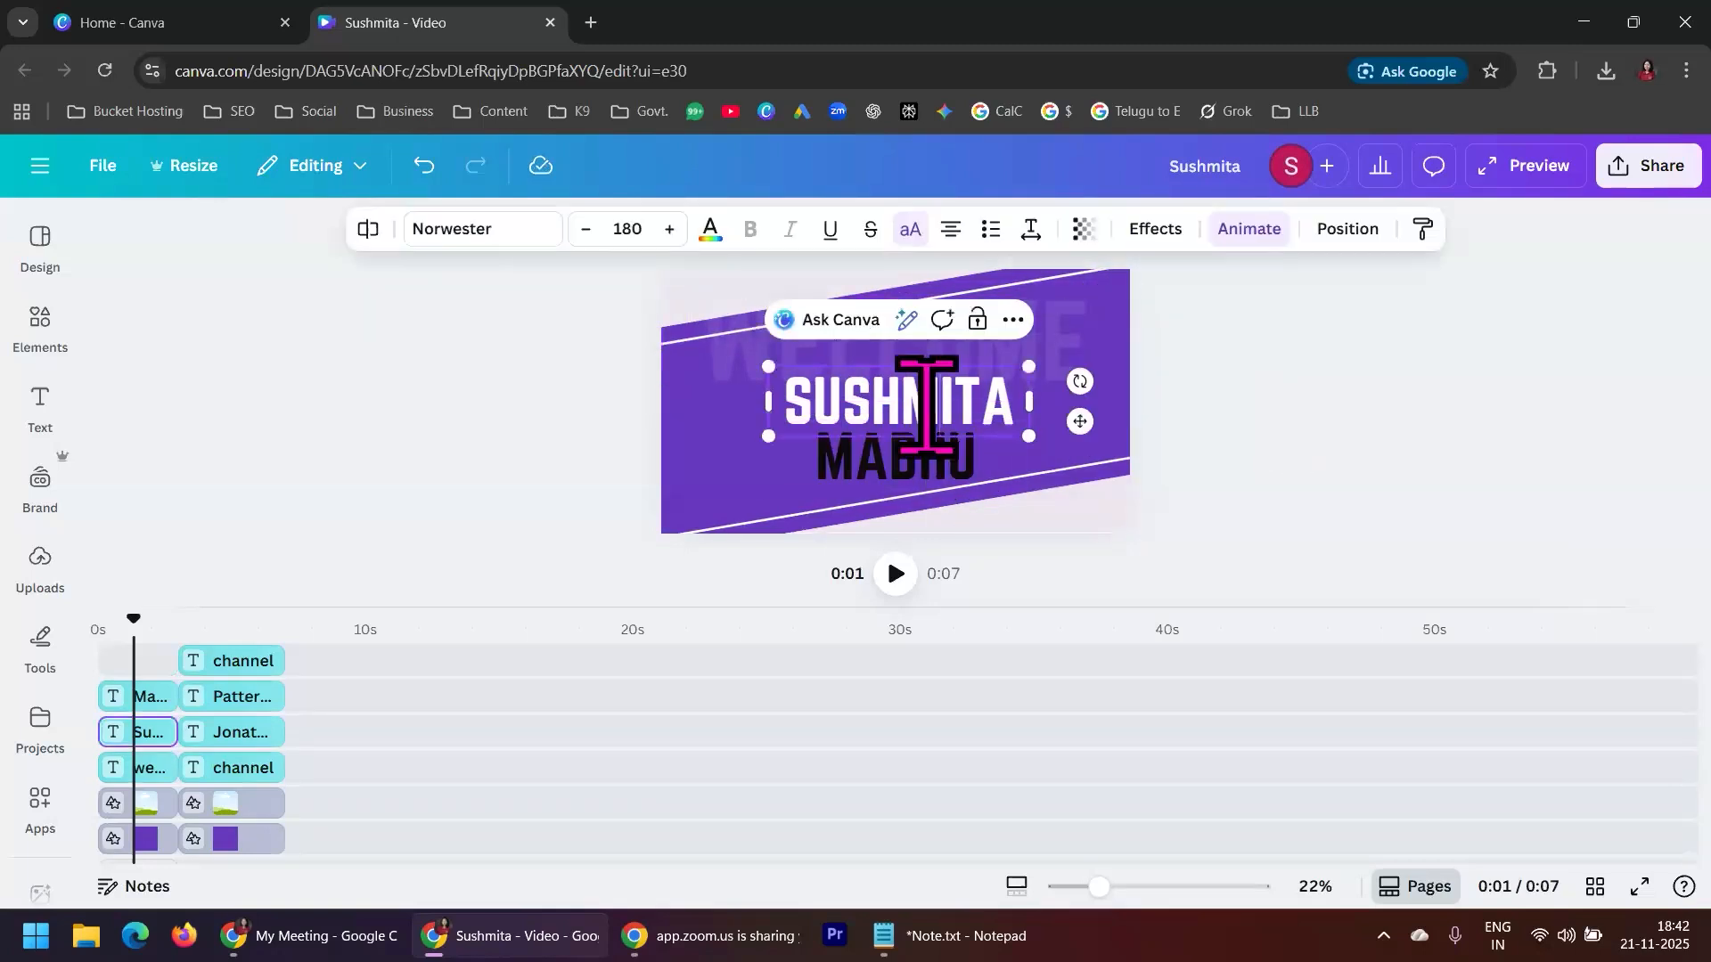
pyautogui.doubleClick(935, 397)
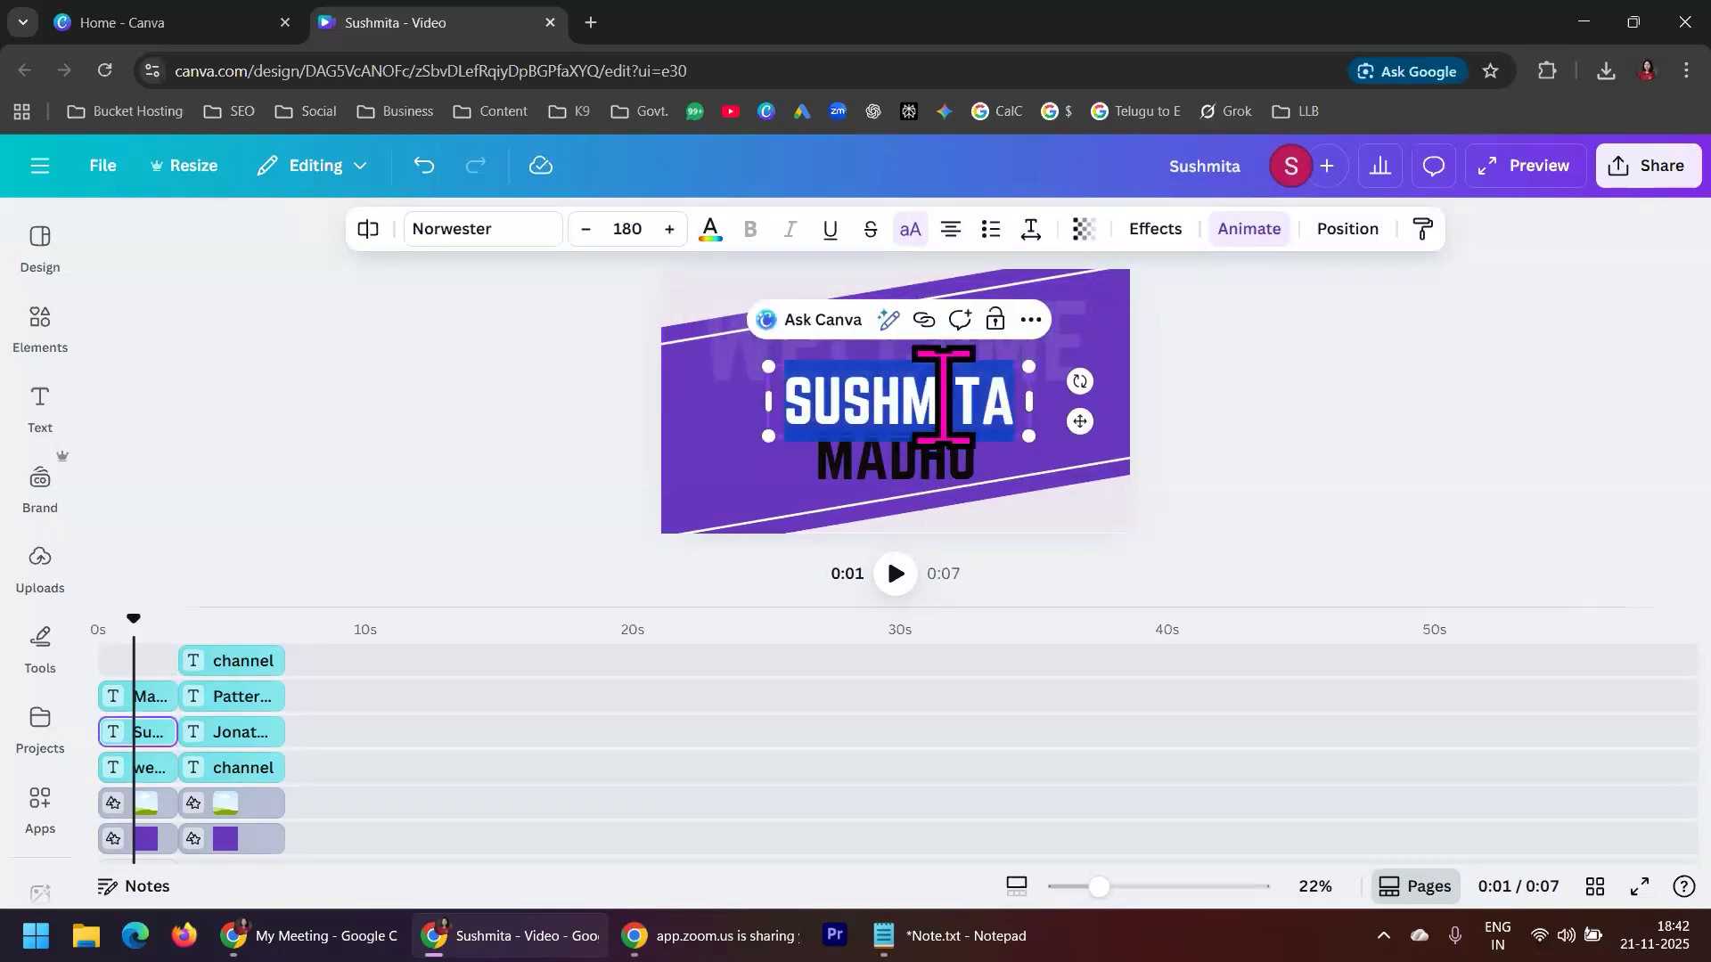
pyautogui.write('t')
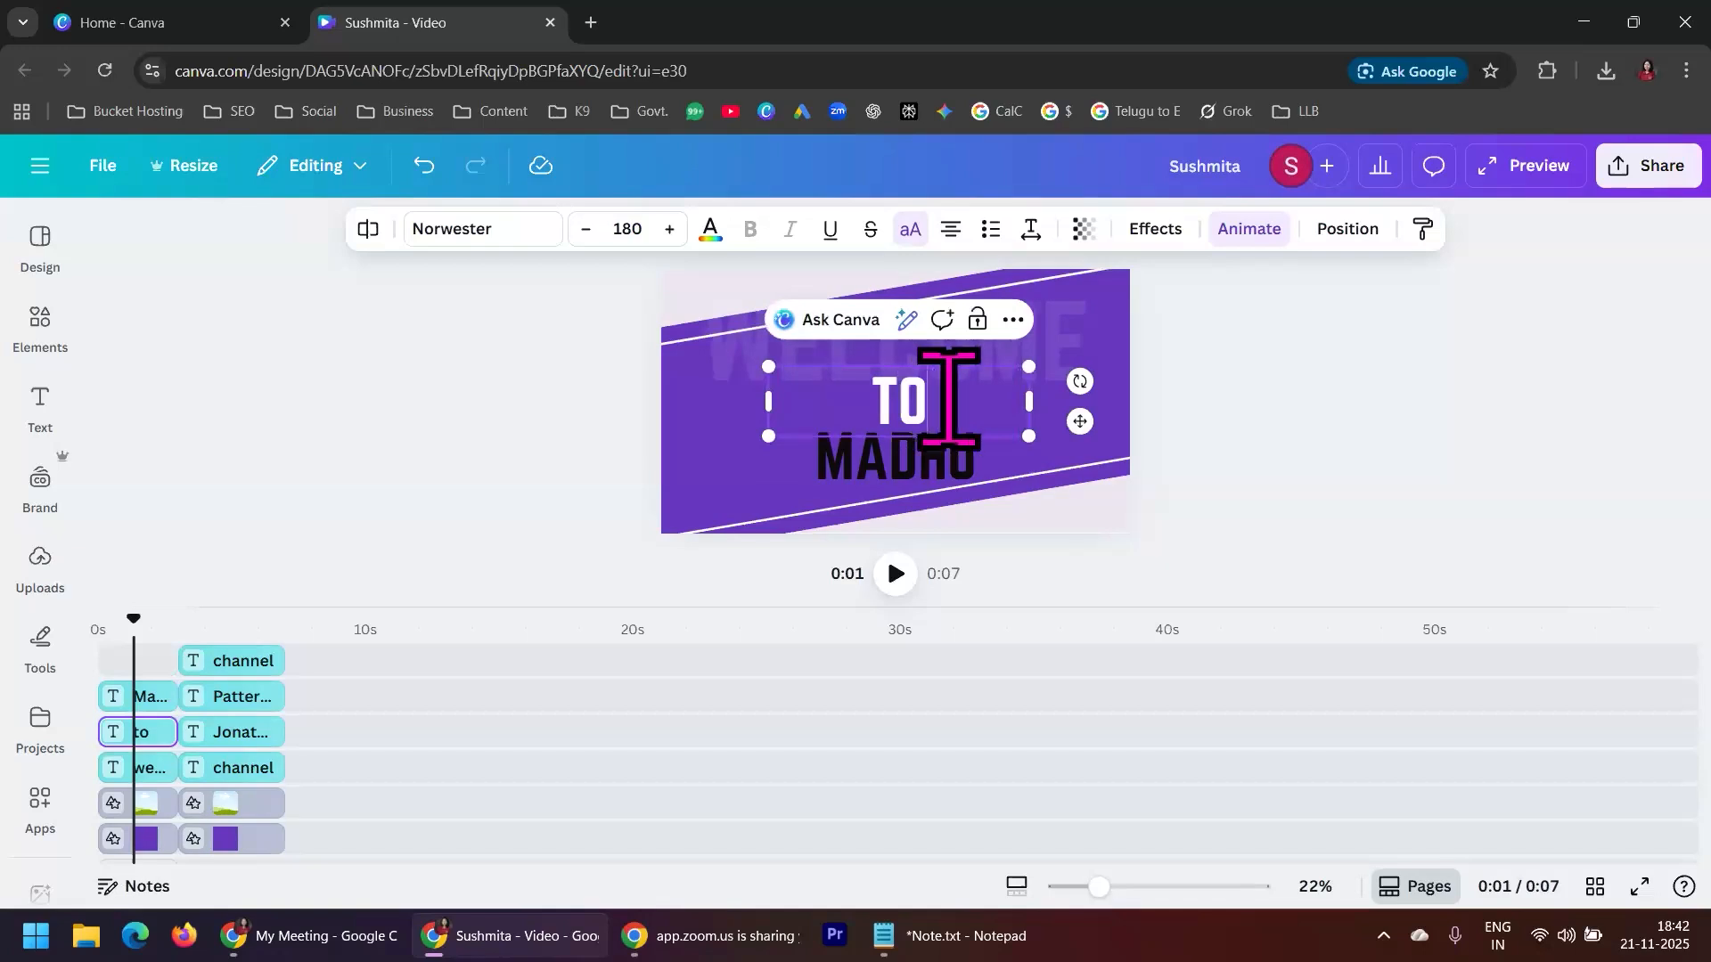
# Replace the black name text in the first scene with "My video editing class"
pyautogui.click(898, 481)
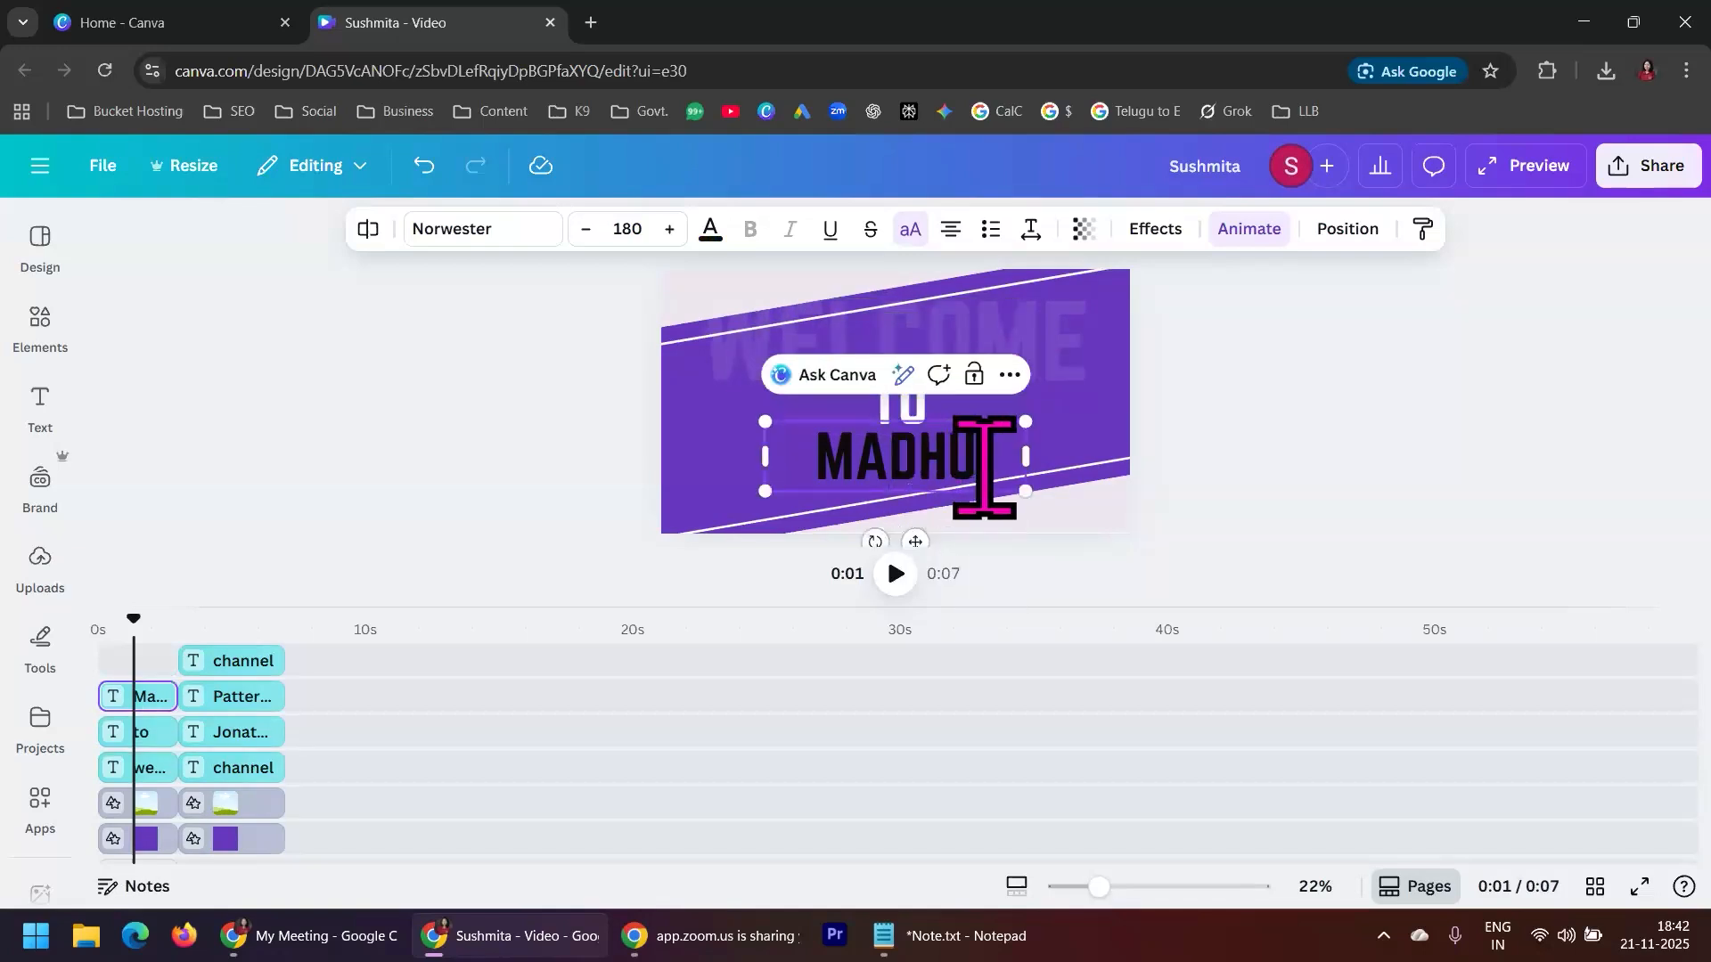
pyautogui.doubleClick(820, 459)
pyautogui.write('M')
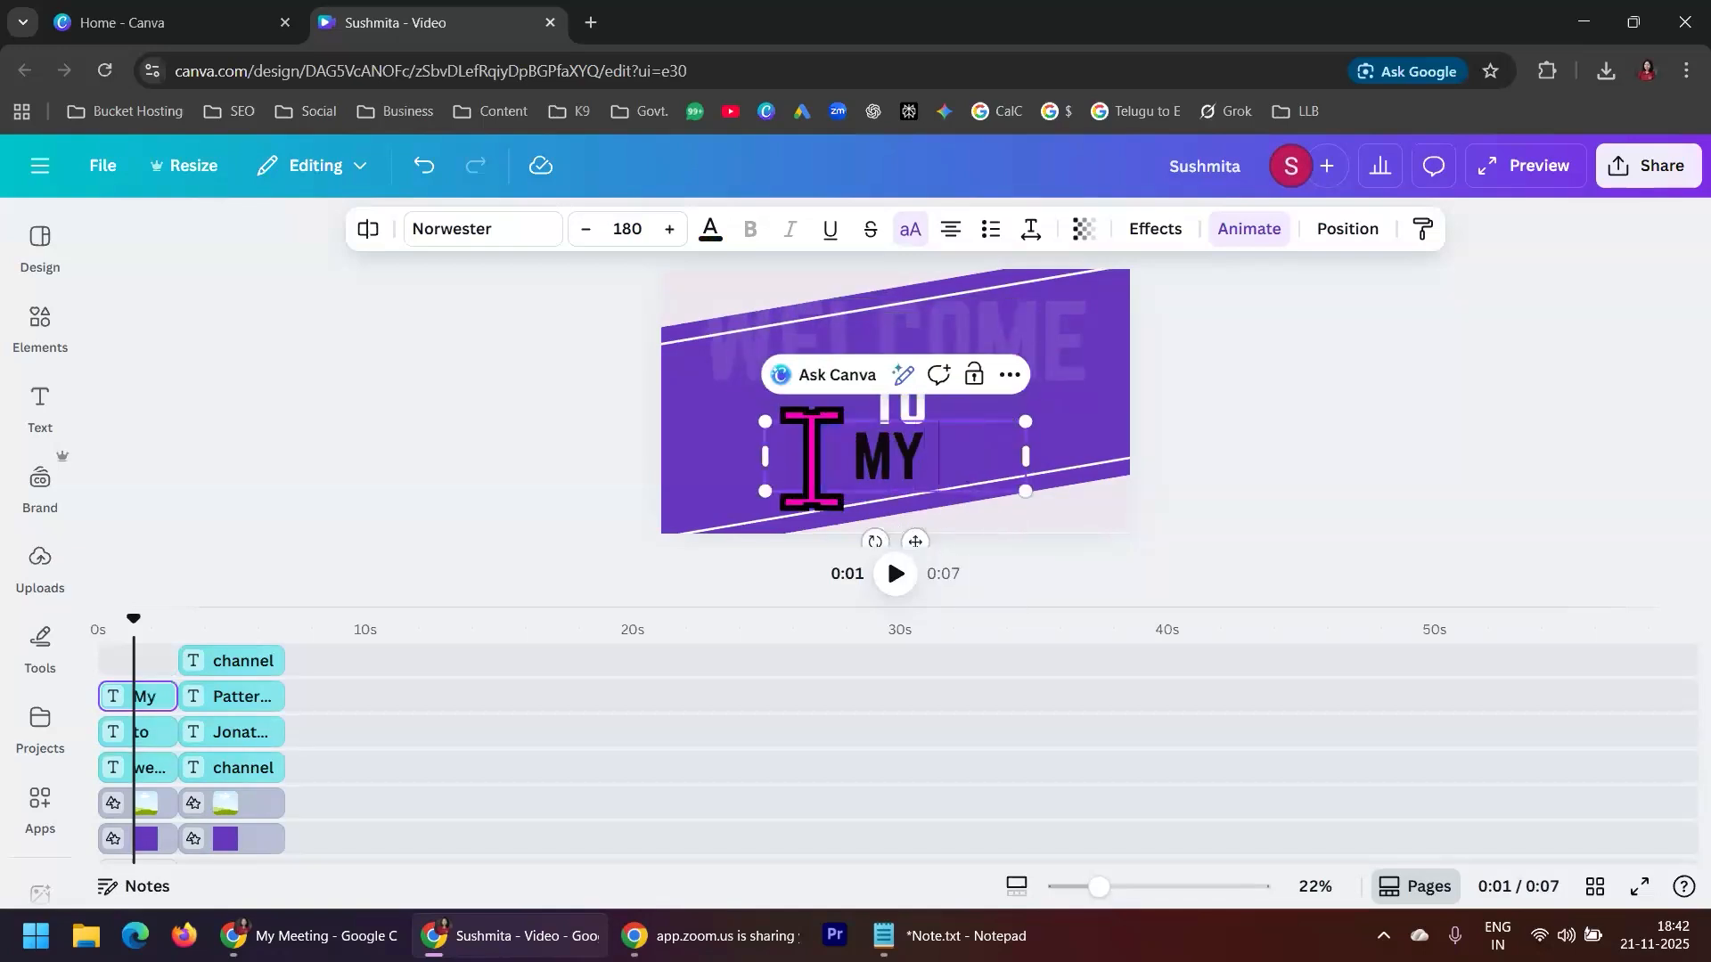
pyautogui.write('y video e')
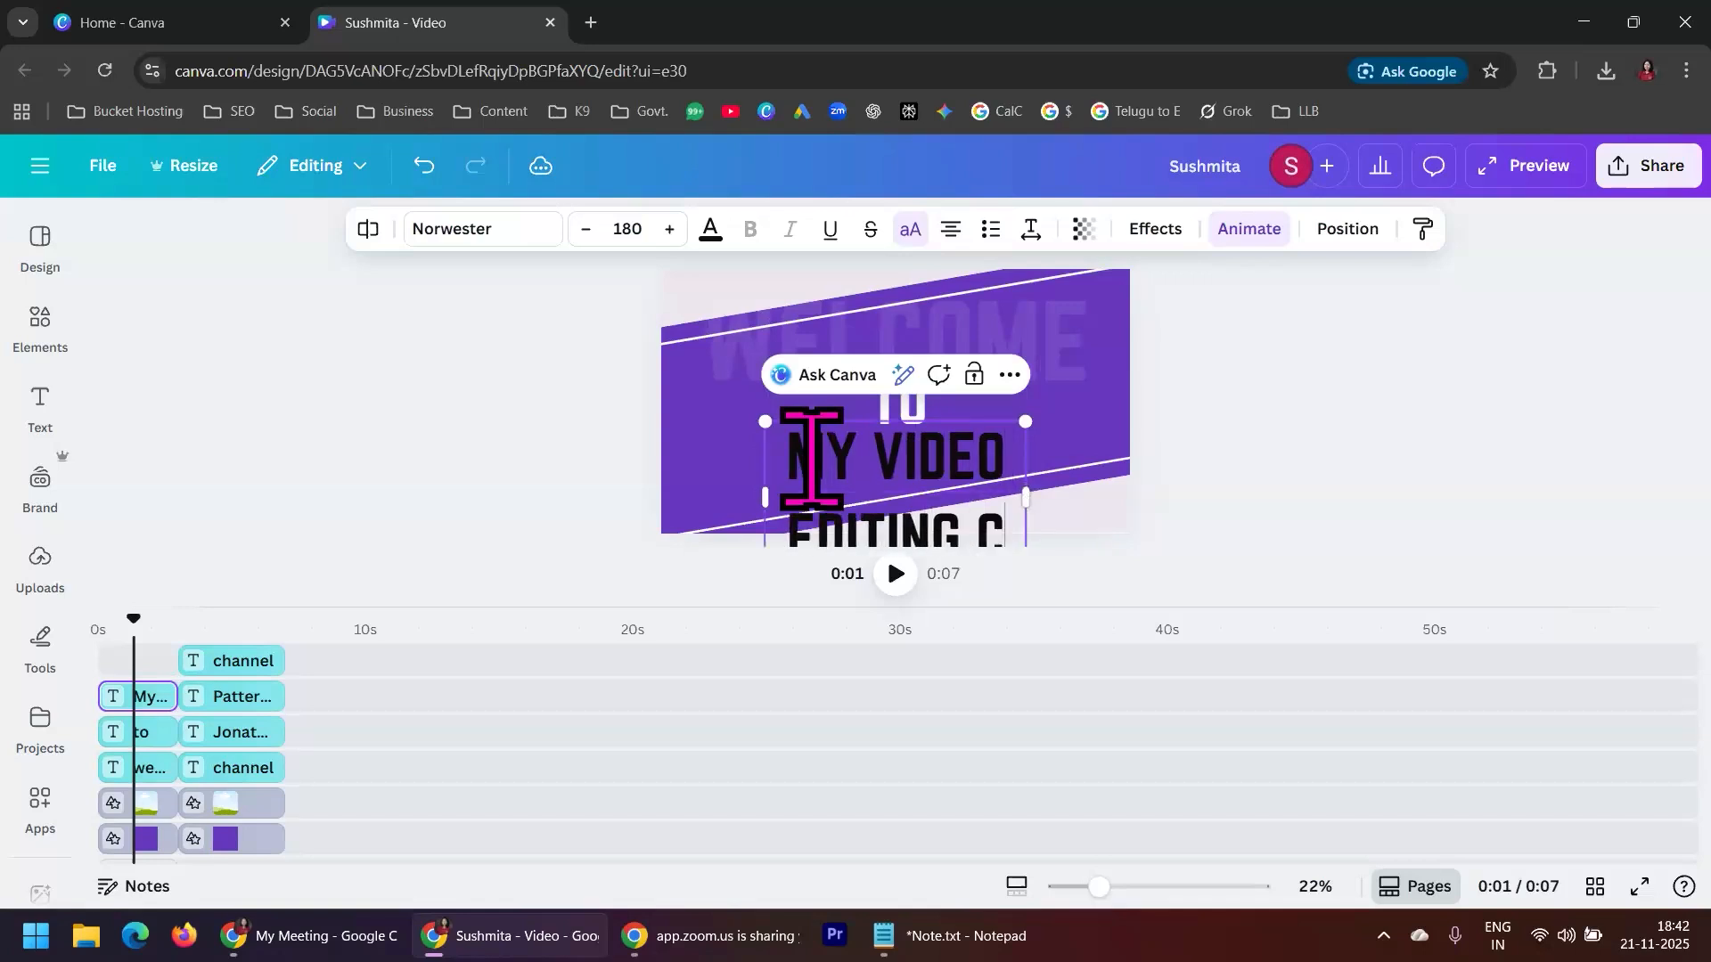
# Widen the black class text box on both sides to slightly beyond the canvas edges and deselect it
pyautogui.moveTo(759, 528); pyautogui.dragTo(623, 496)
pyautogui.moveTo(1030, 505); pyautogui.dragTo(1176, 480)
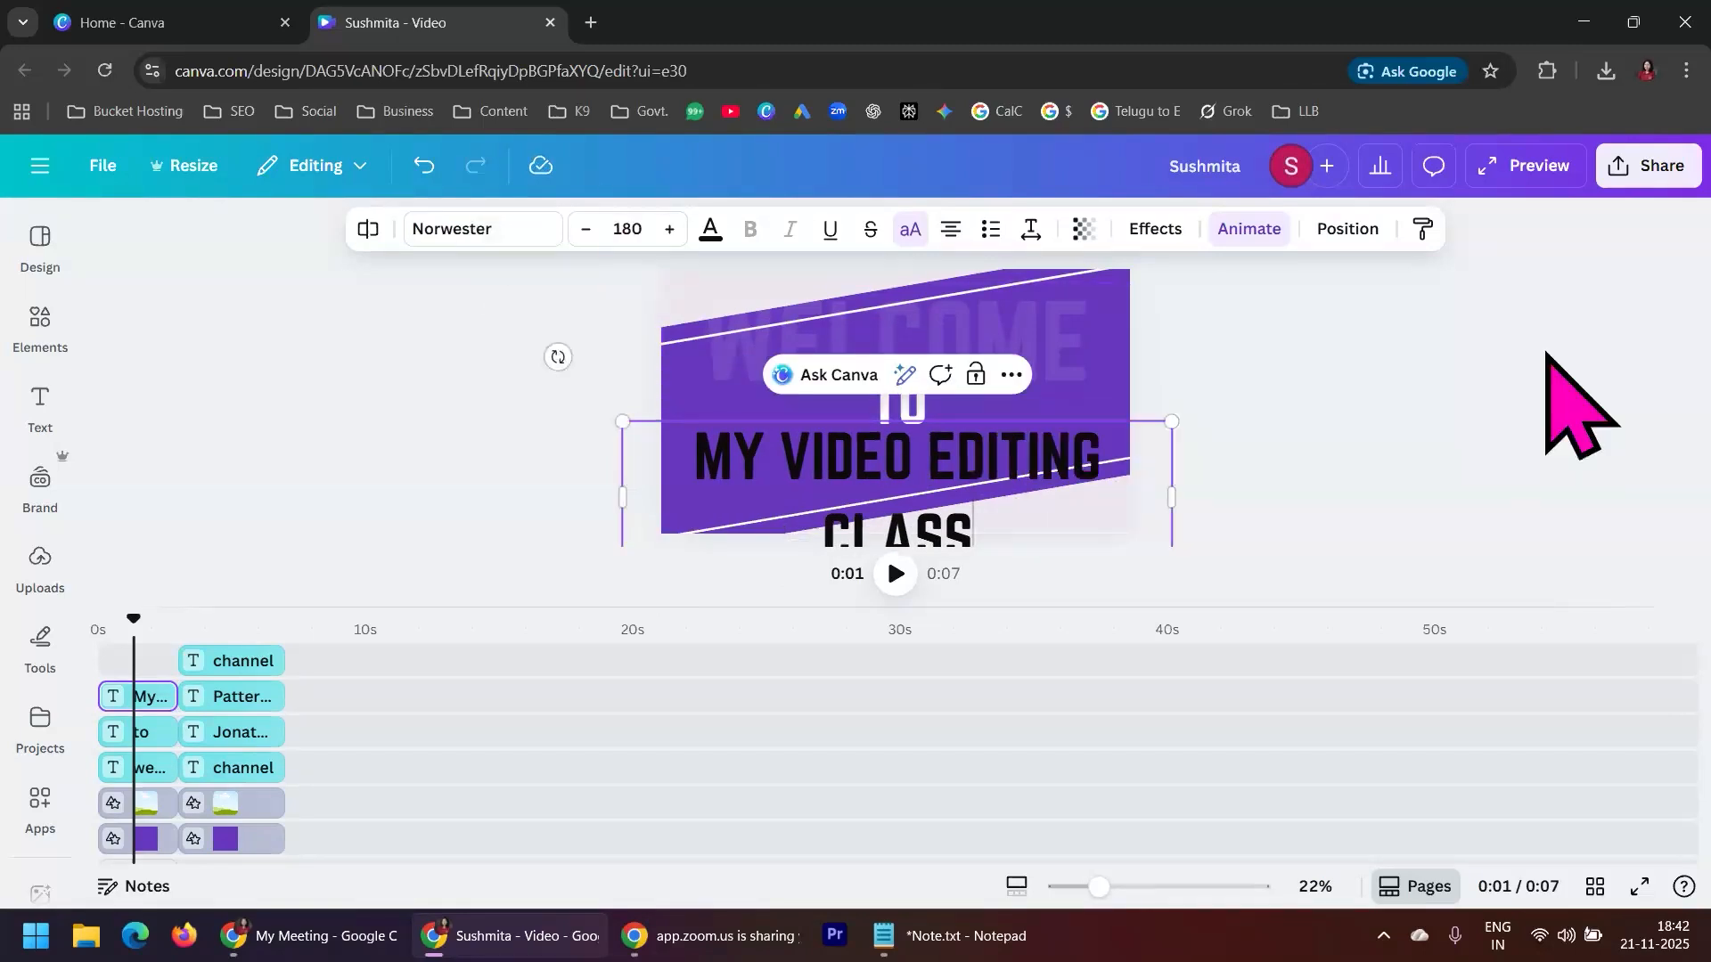
pyautogui.click(1353, 378)
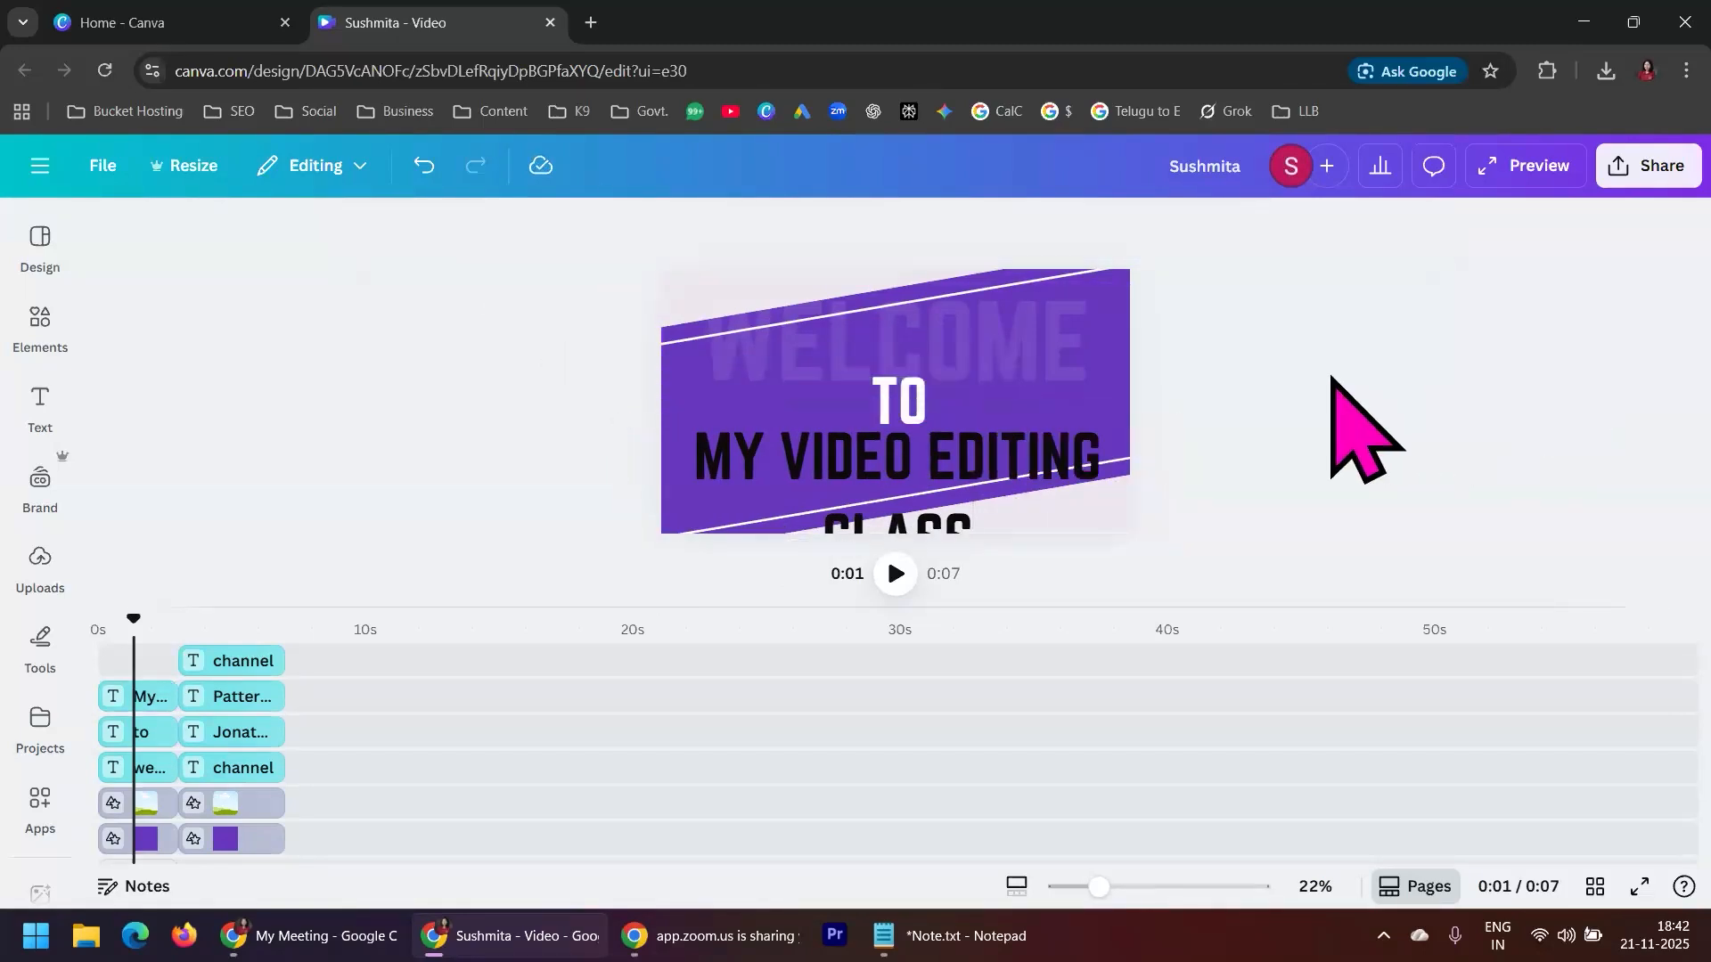
# Reduce the font size of the black class text to 116 so it fits on one line inside the canvas
pyautogui.click(1045, 460)
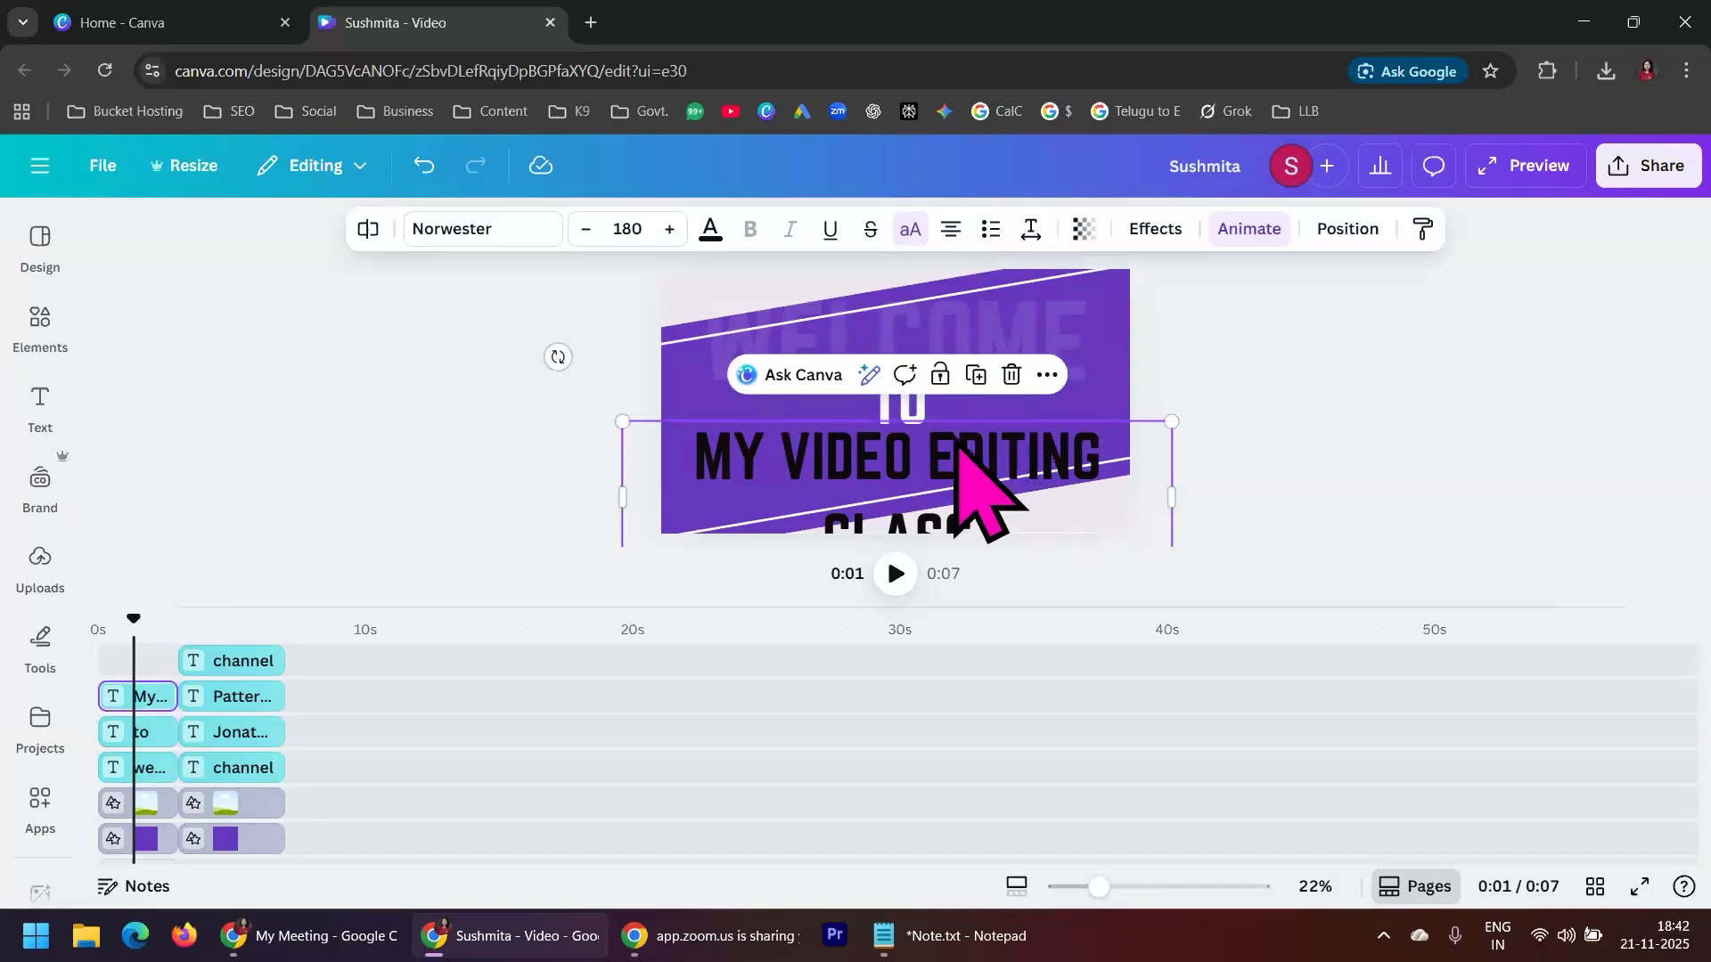
pyautogui.click(586, 229)
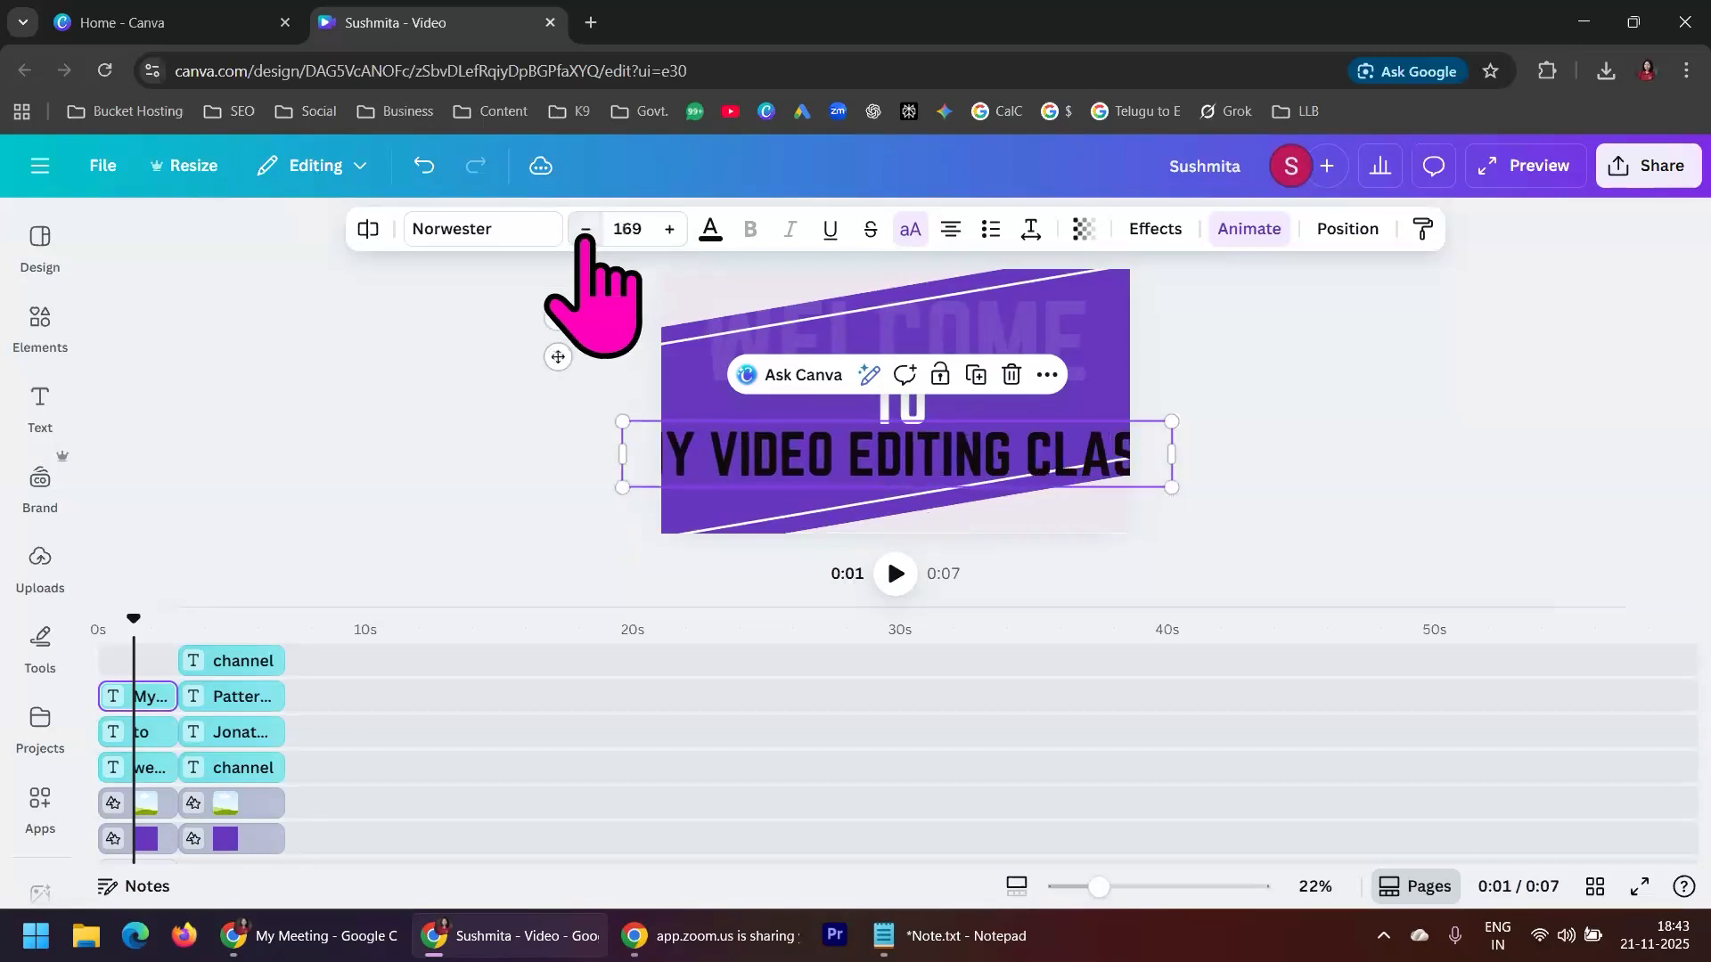
pyautogui.click(585, 229)
pyautogui.click(586, 229)
pyautogui.click(585, 229)
pyautogui.click(585, 229)
pyautogui.click(585, 229)
pyautogui.click(585, 229)
pyautogui.click(585, 229)
pyautogui.click(586, 229)
pyautogui.click(585, 229)
pyautogui.click(585, 229)
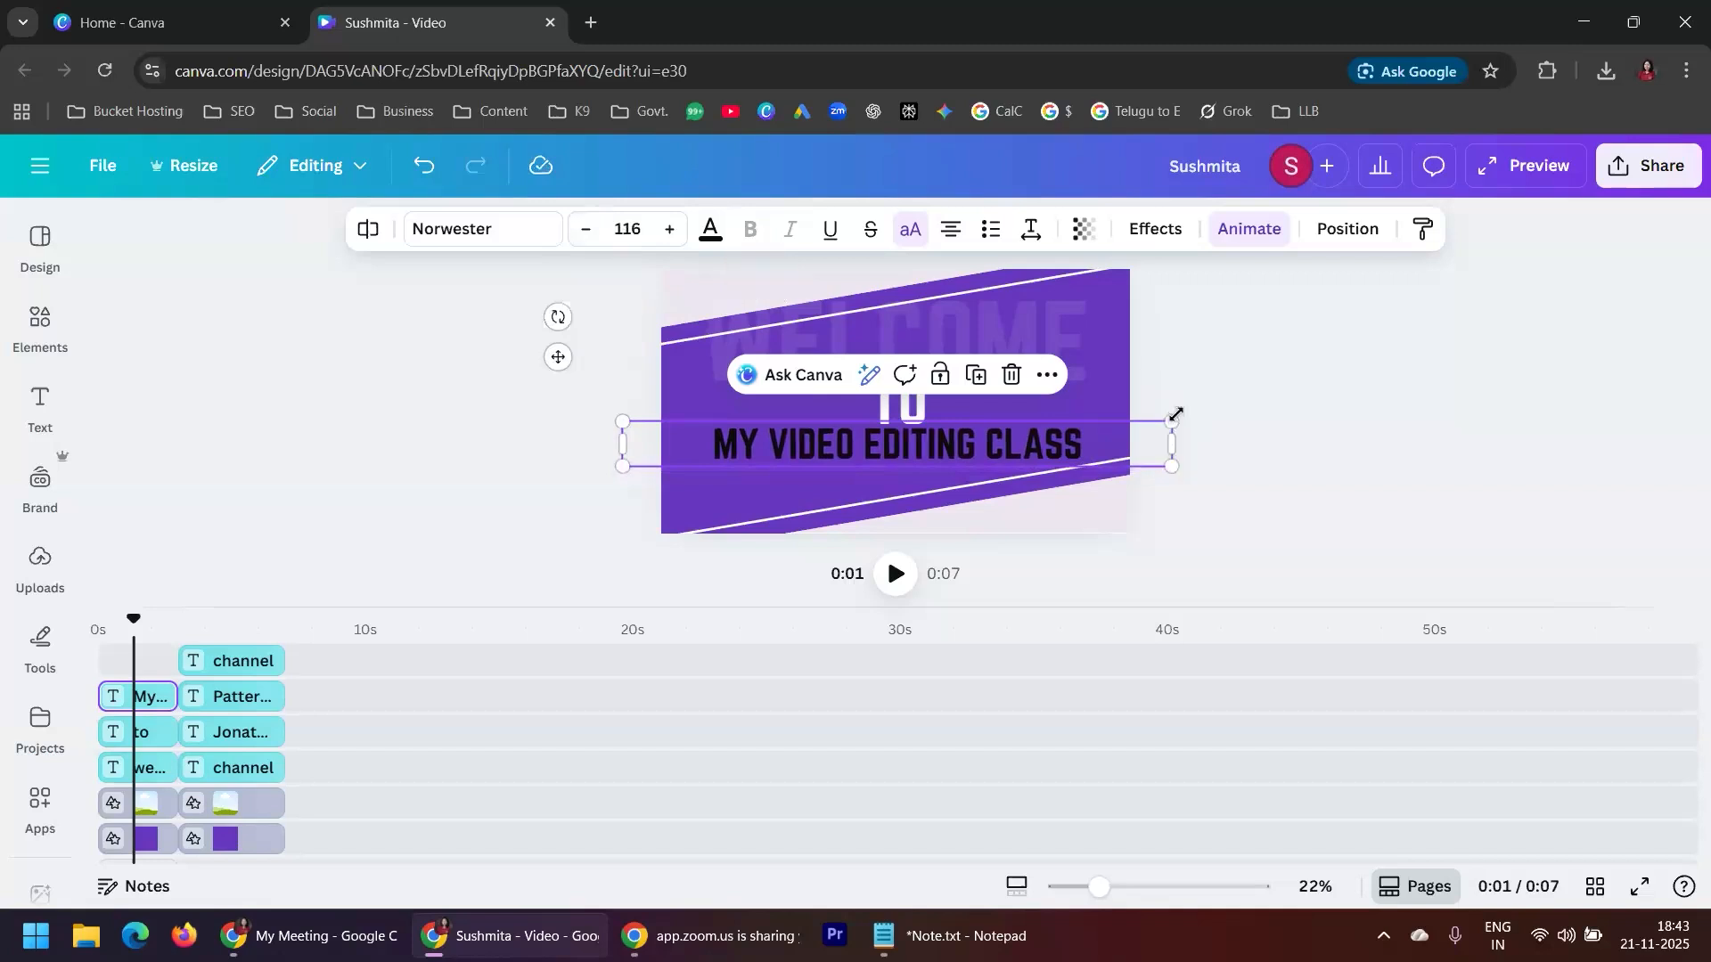
# Narrow the black class text box to the 1,920 px canvas width, set its font size to 114 and move it slightly down
pyautogui.moveTo(1175, 441); pyautogui.dragTo(1132, 467)
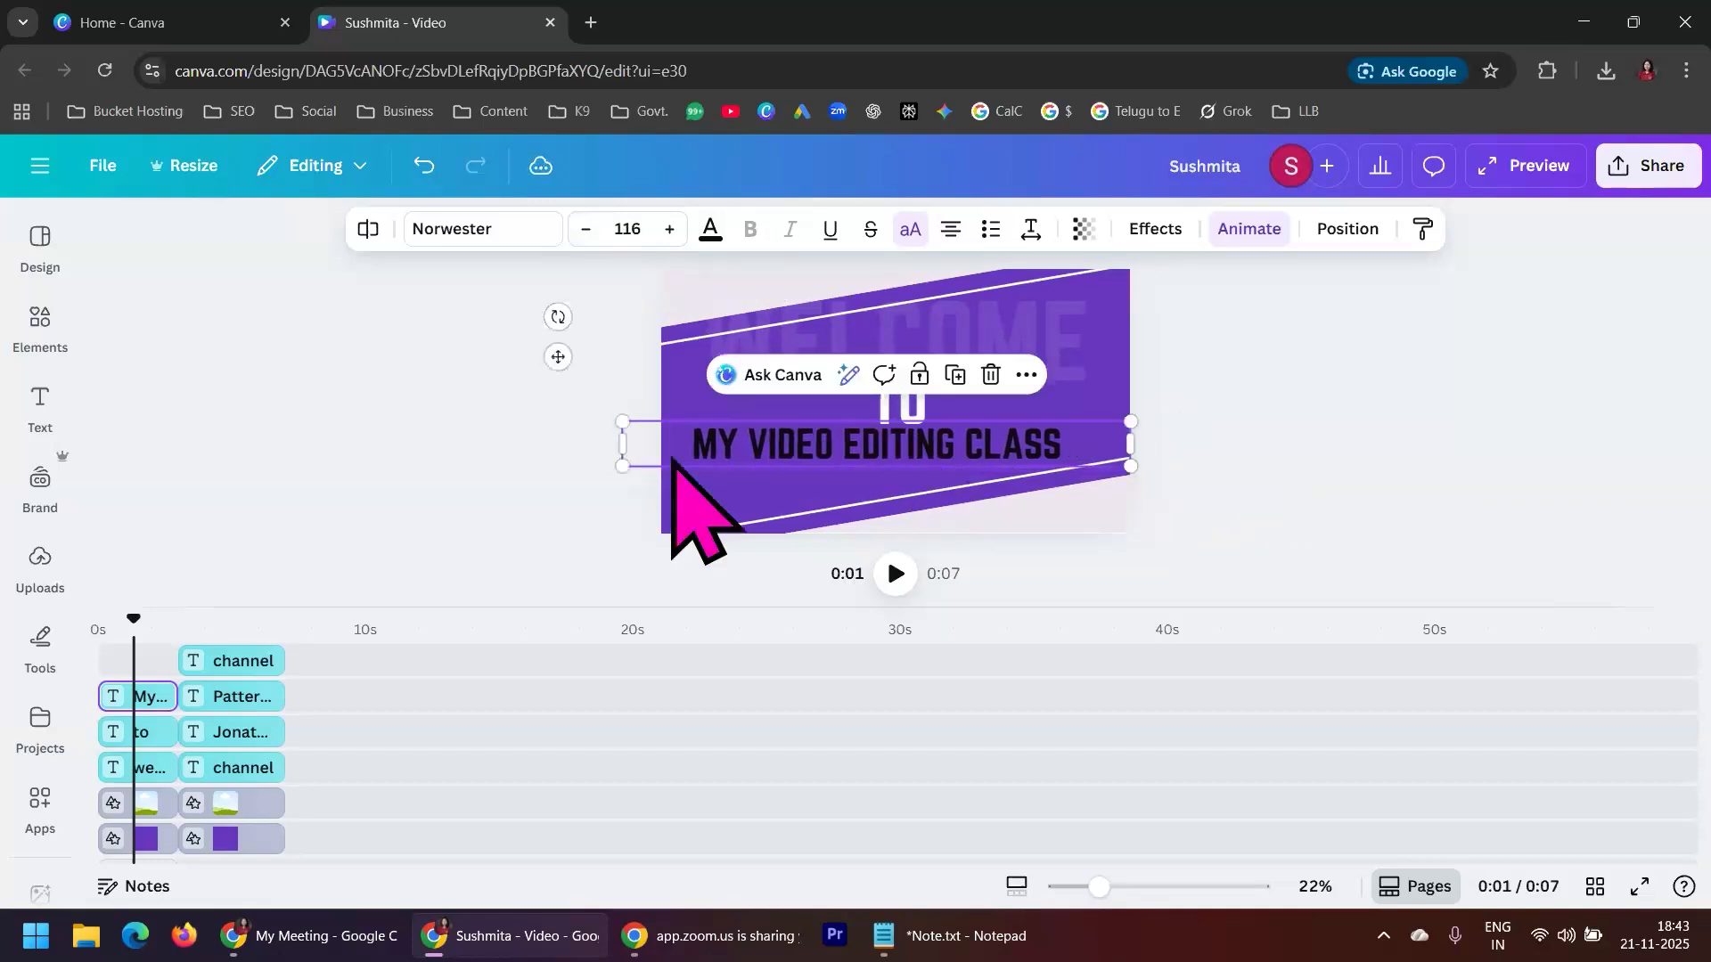
pyautogui.moveTo(627, 446); pyautogui.dragTo(661, 481)
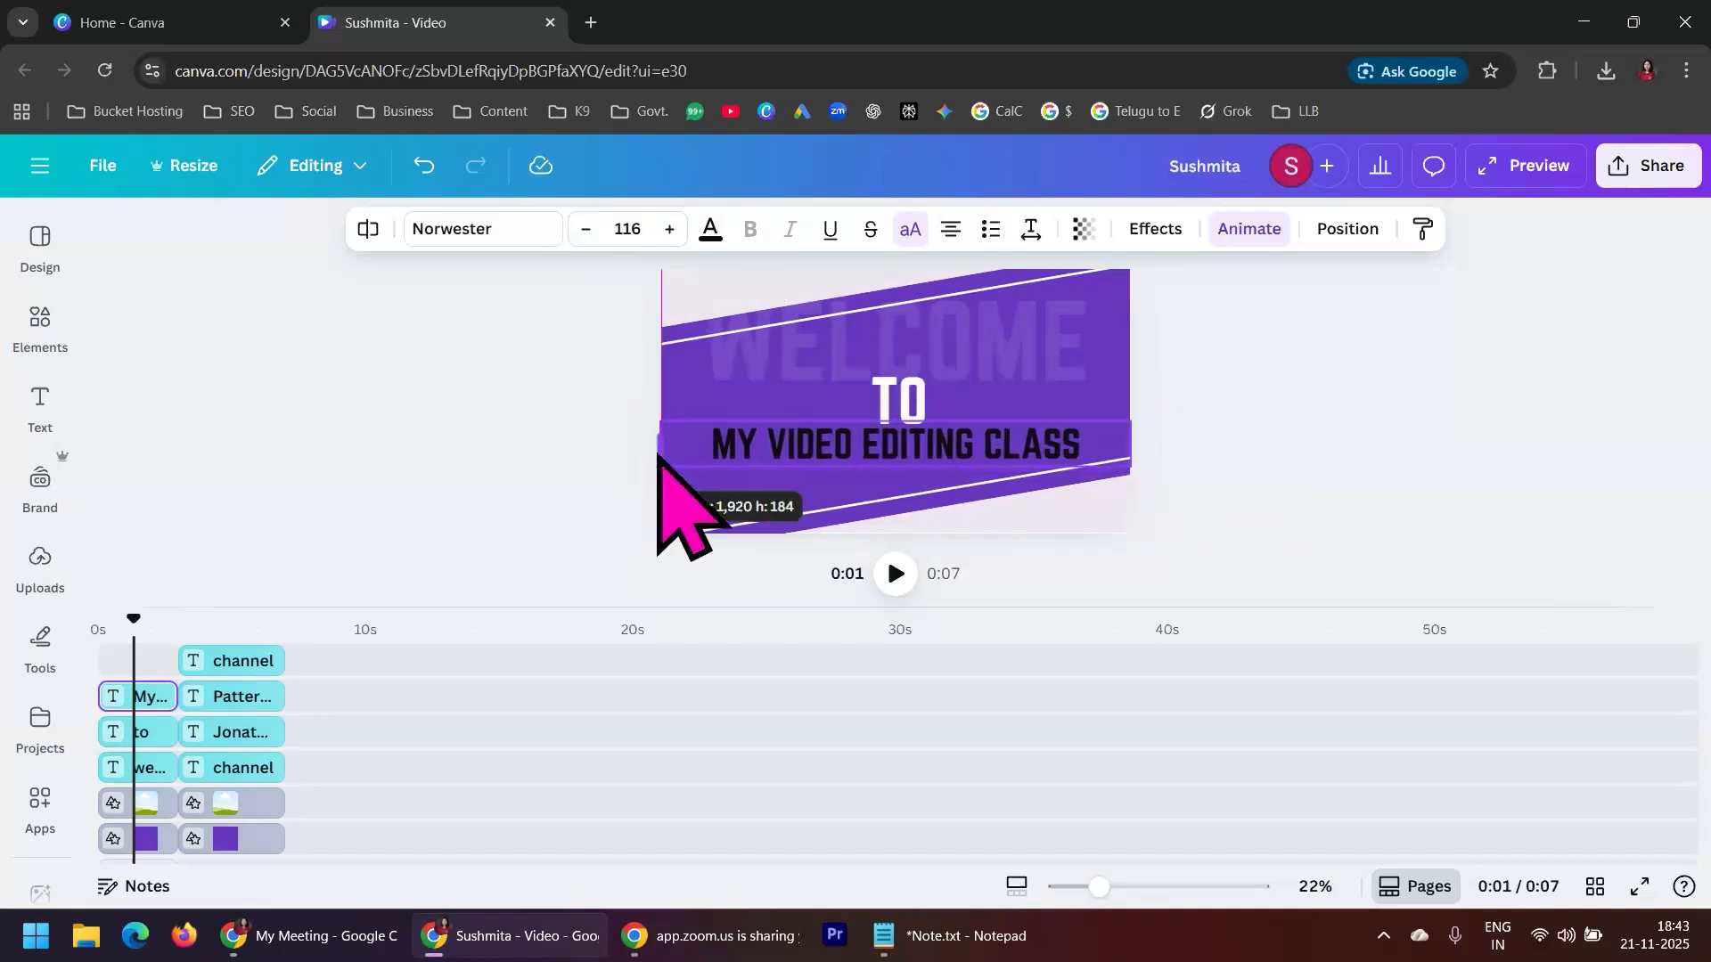
pyautogui.click(585, 229)
pyautogui.click(585, 229)
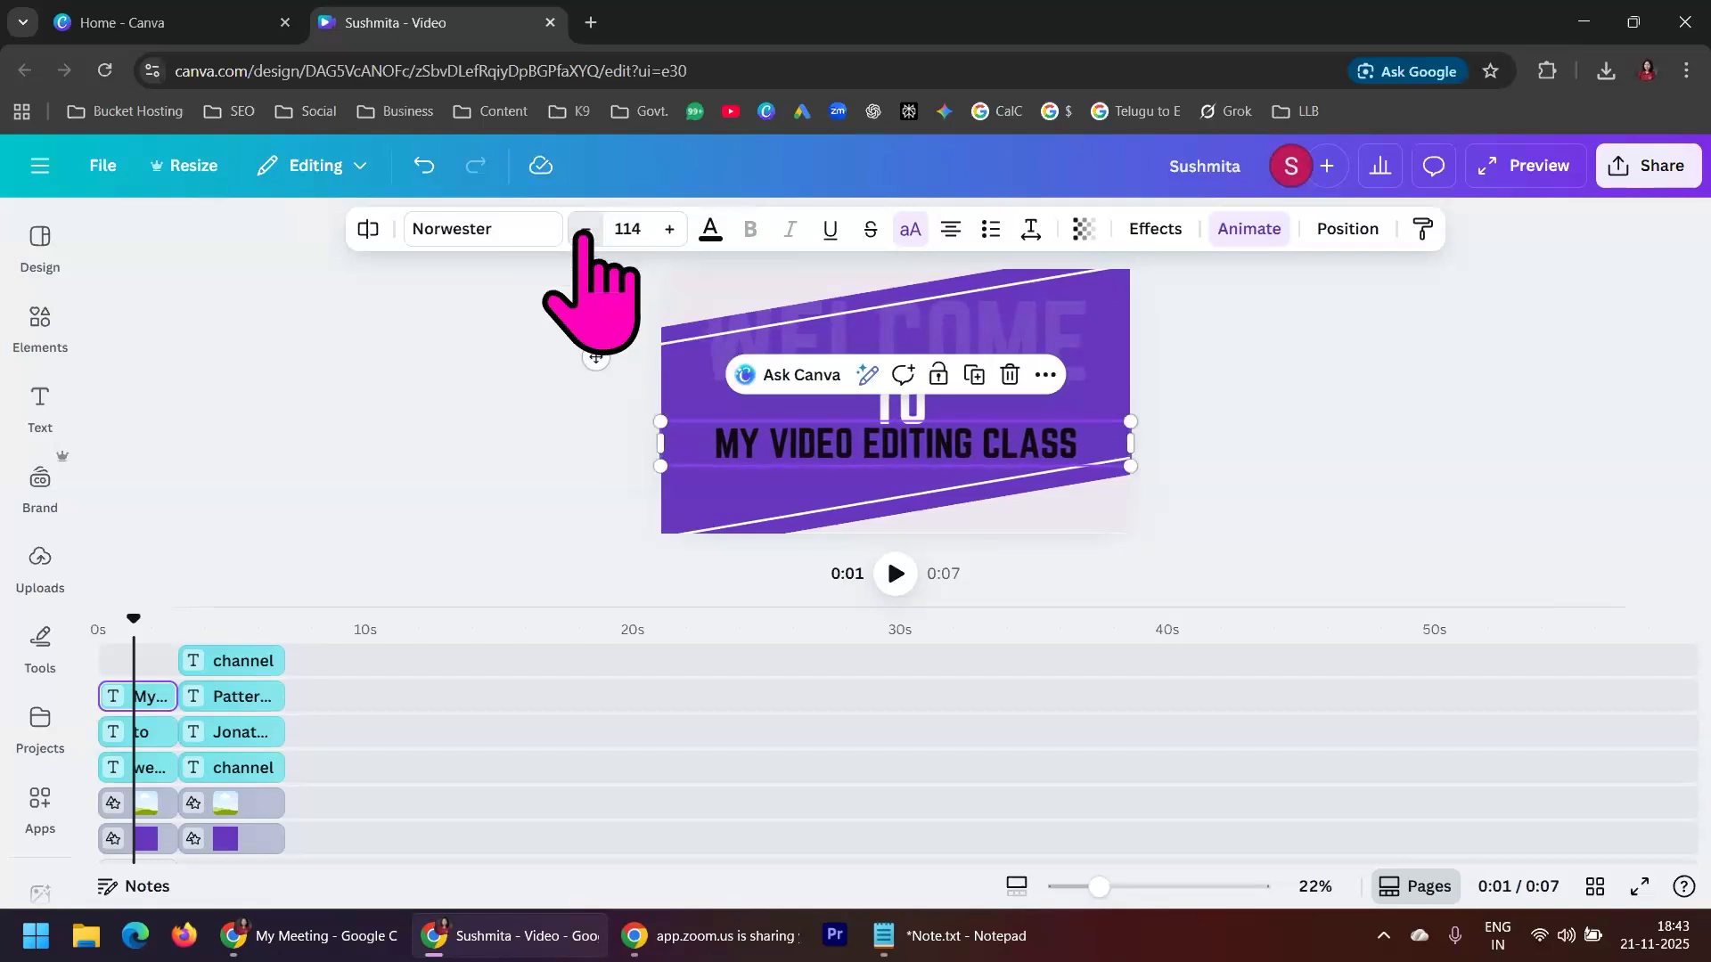
pyautogui.moveTo(990, 453); pyautogui.dragTo(989, 457)
pyautogui.click(1328, 368)
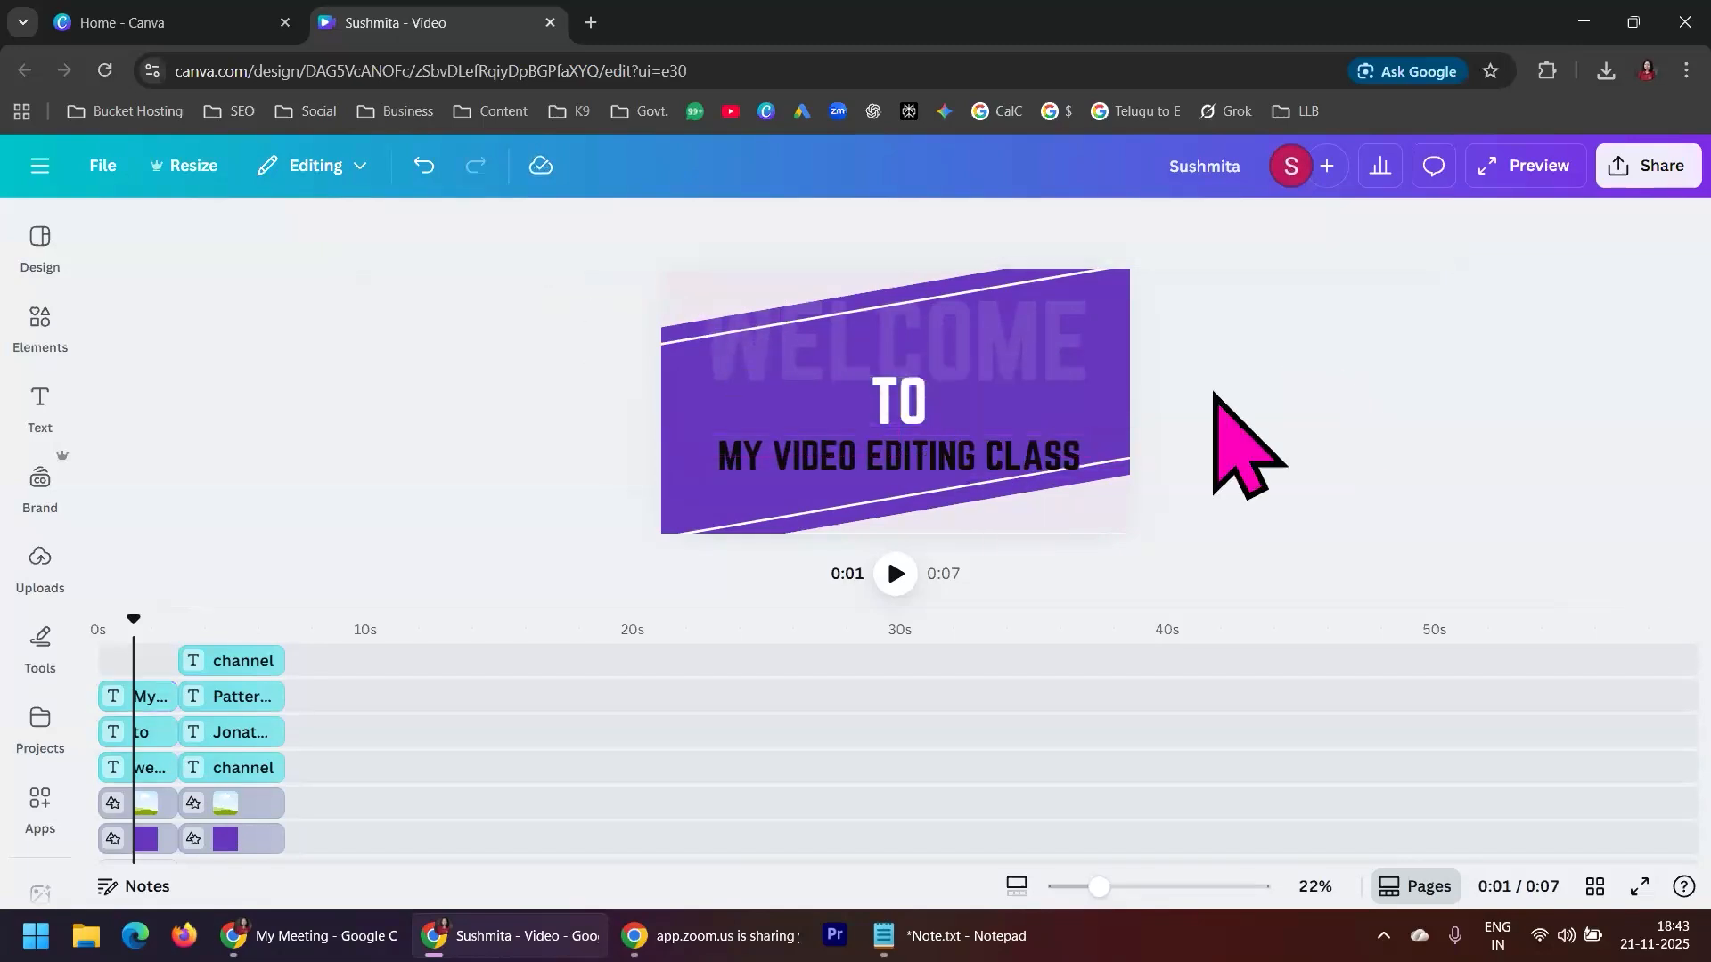
# Try the Roboto, Source Sans Pro and Rockwell fonts on the black class text
pyautogui.click(1030, 456)
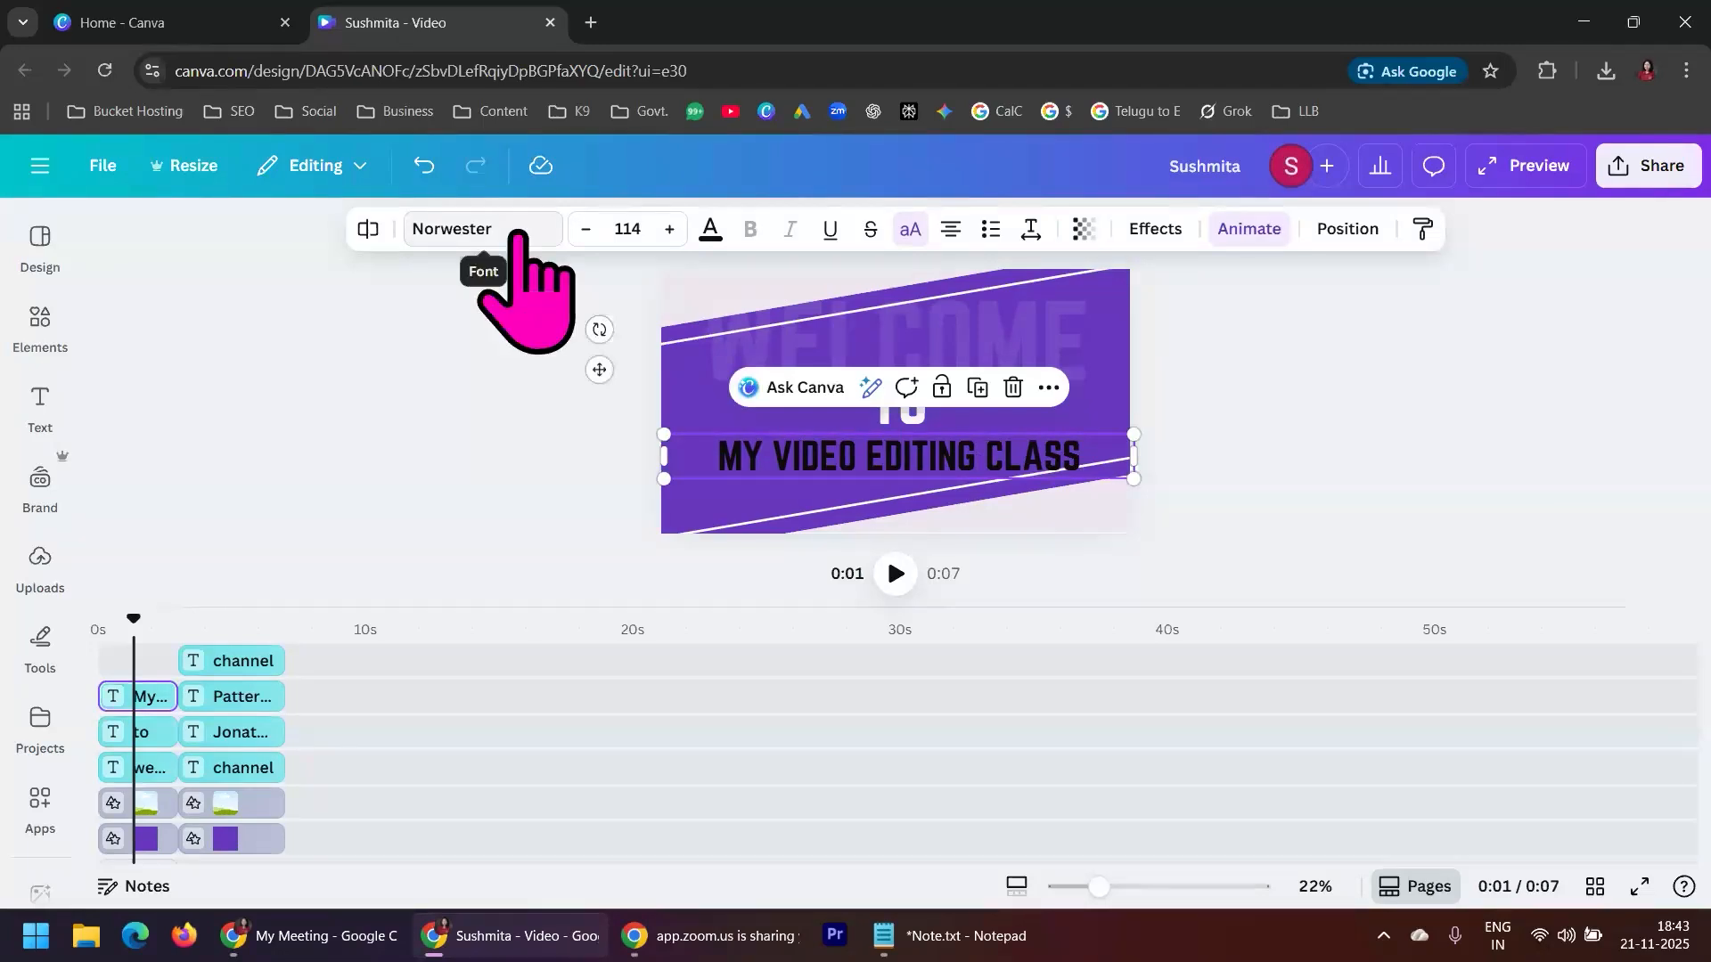
pyautogui.click(519, 233)
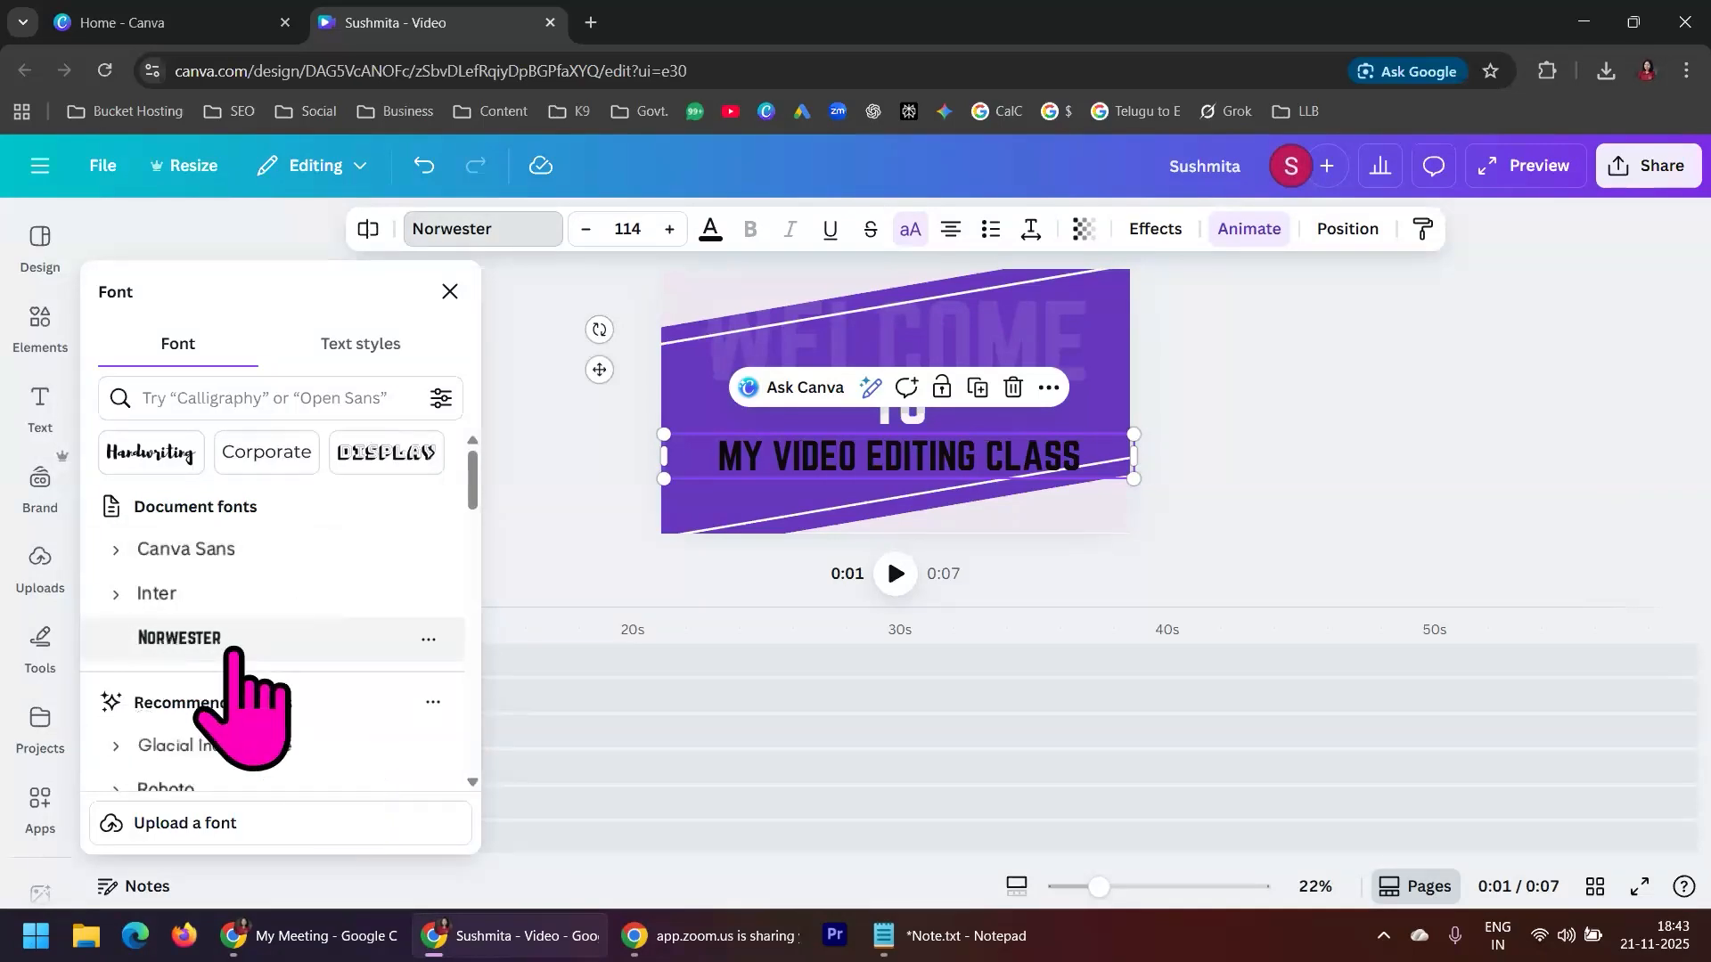
pyautogui.scroll(-1, 292, 633)
pyautogui.click(219, 679)
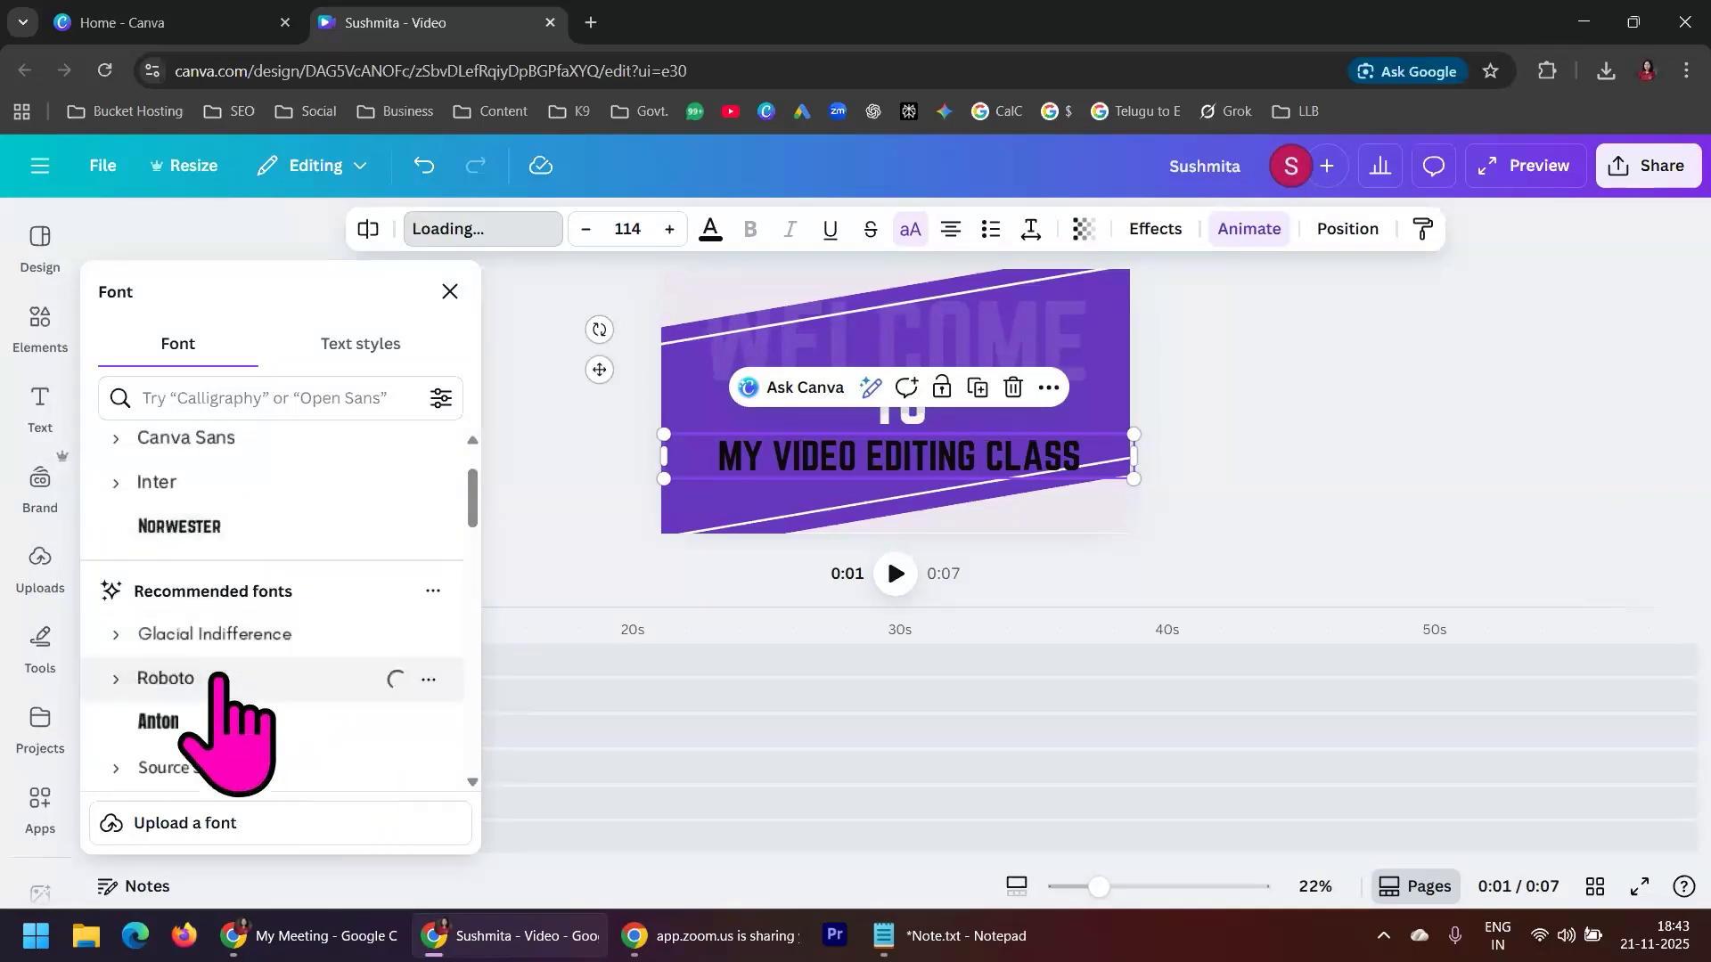
pyautogui.scroll(-1, 283, 673)
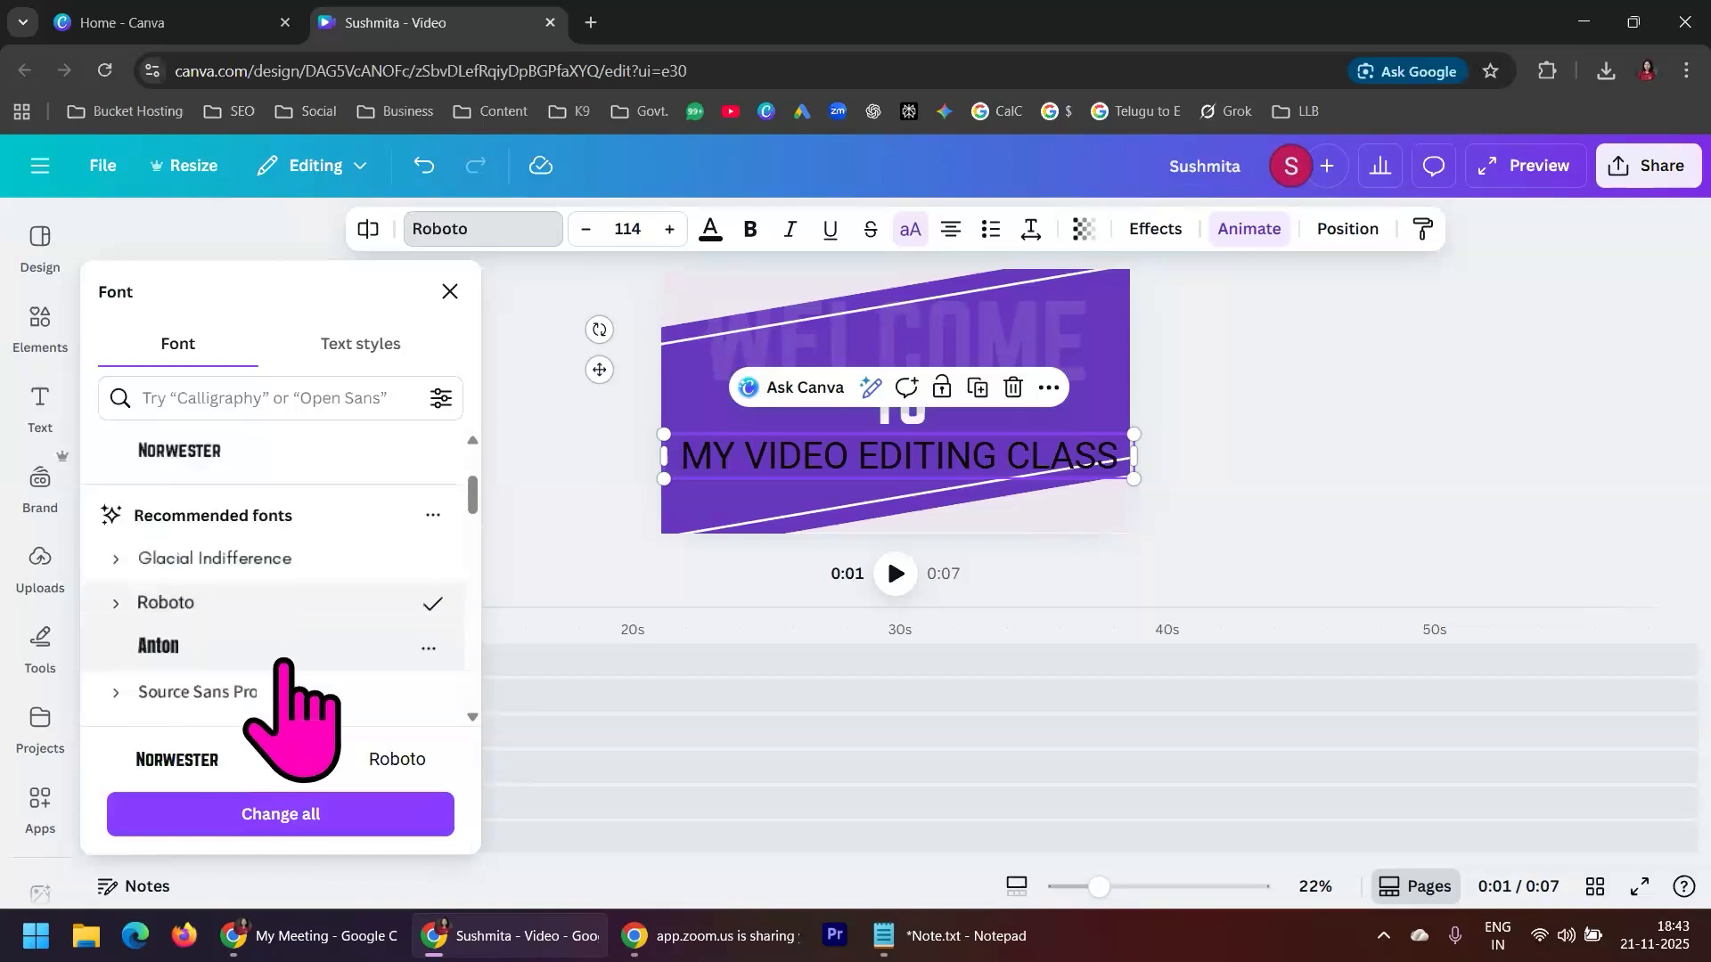
pyautogui.click(284, 660)
pyautogui.scroll(-2, 283, 677)
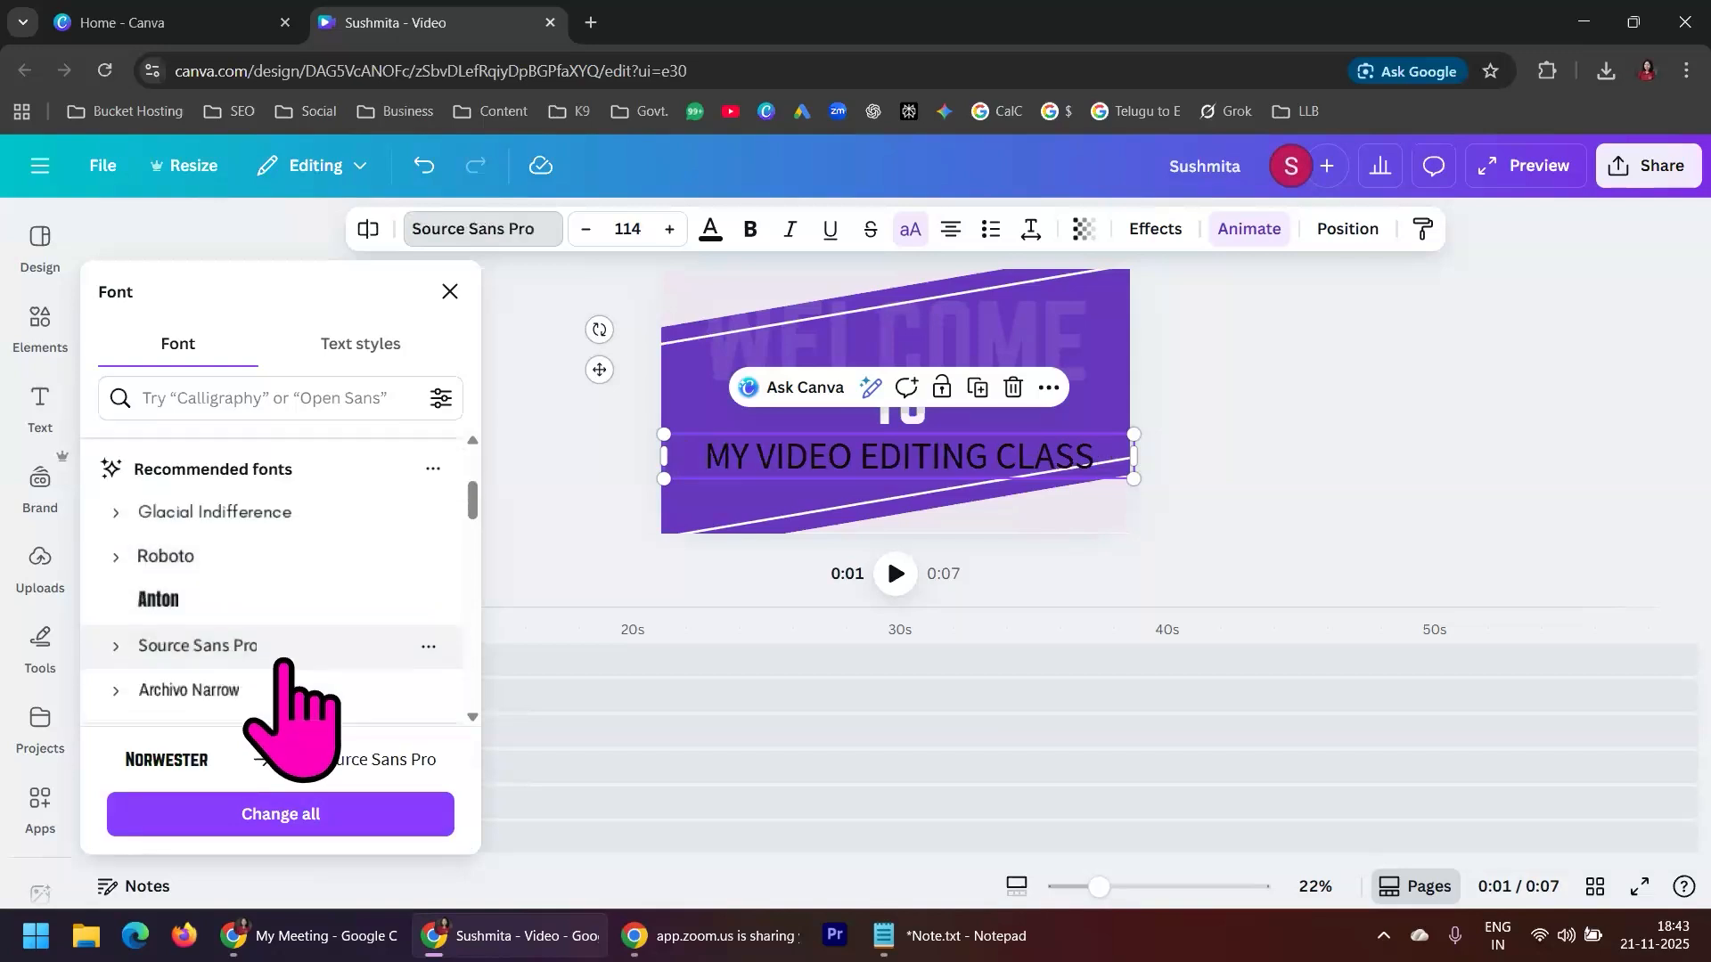
pyautogui.click(259, 629)
pyautogui.click(268, 588)
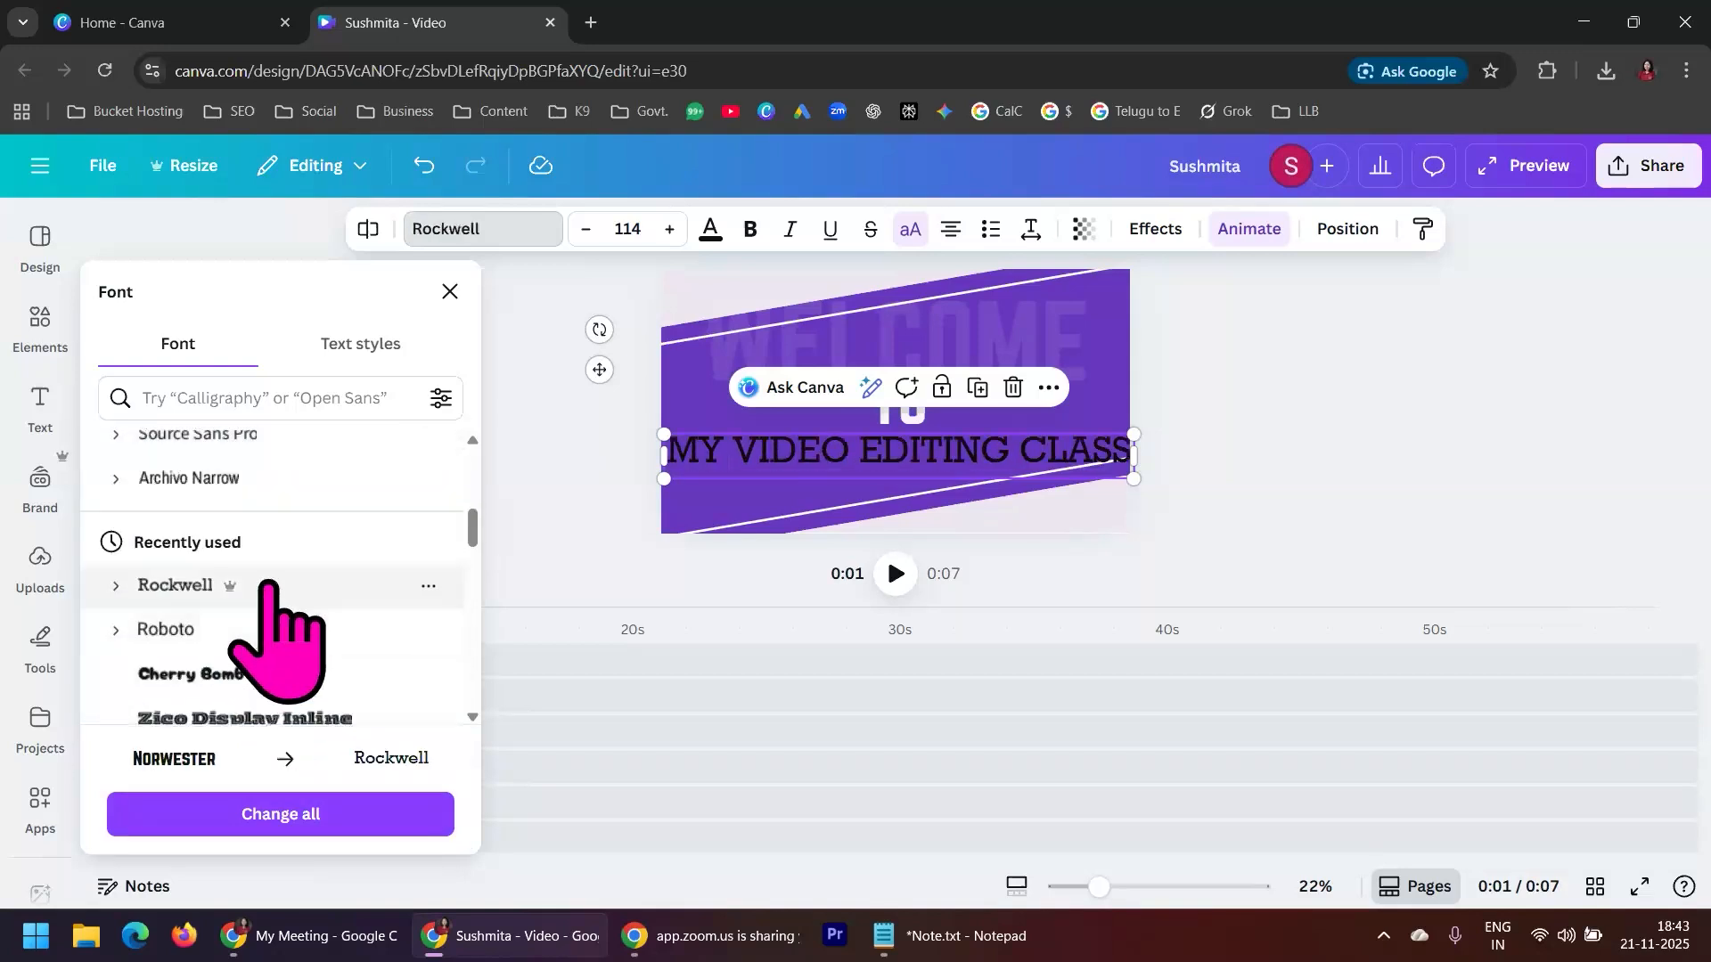
# Set the black class text's font to Canva Sans, turning uppercase off and bold on
pyautogui.scroll(-3, 272, 606)
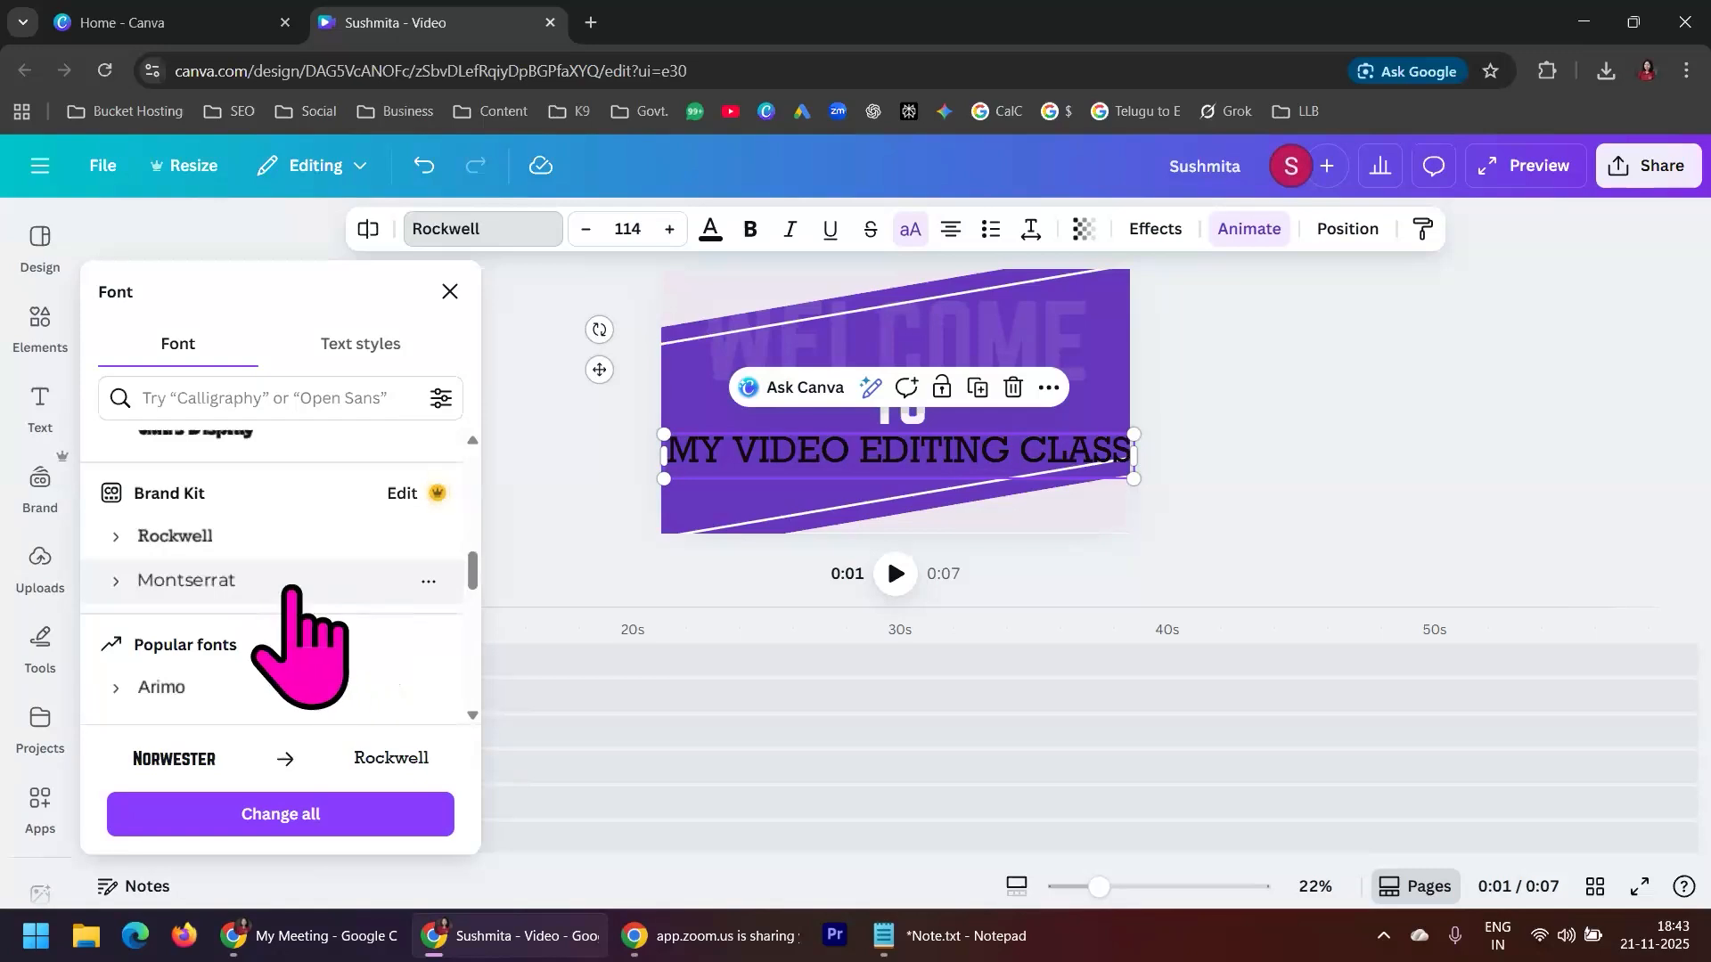
pyautogui.scroll(-3, 286, 695)
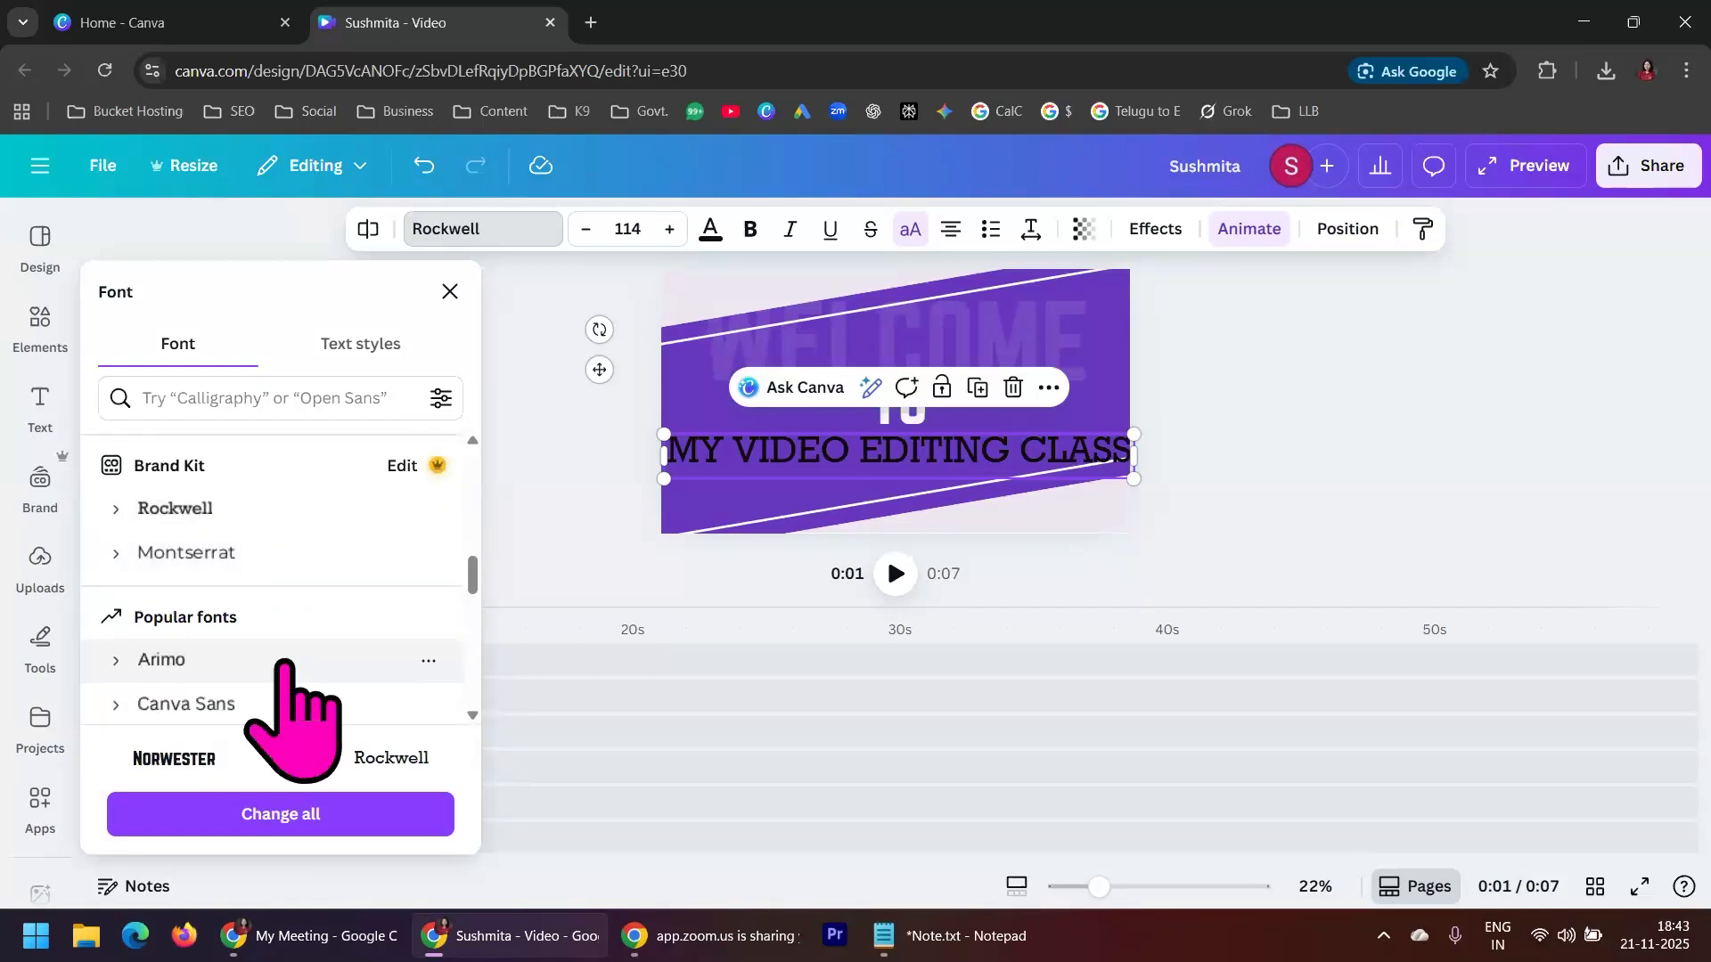
pyautogui.click(285, 555)
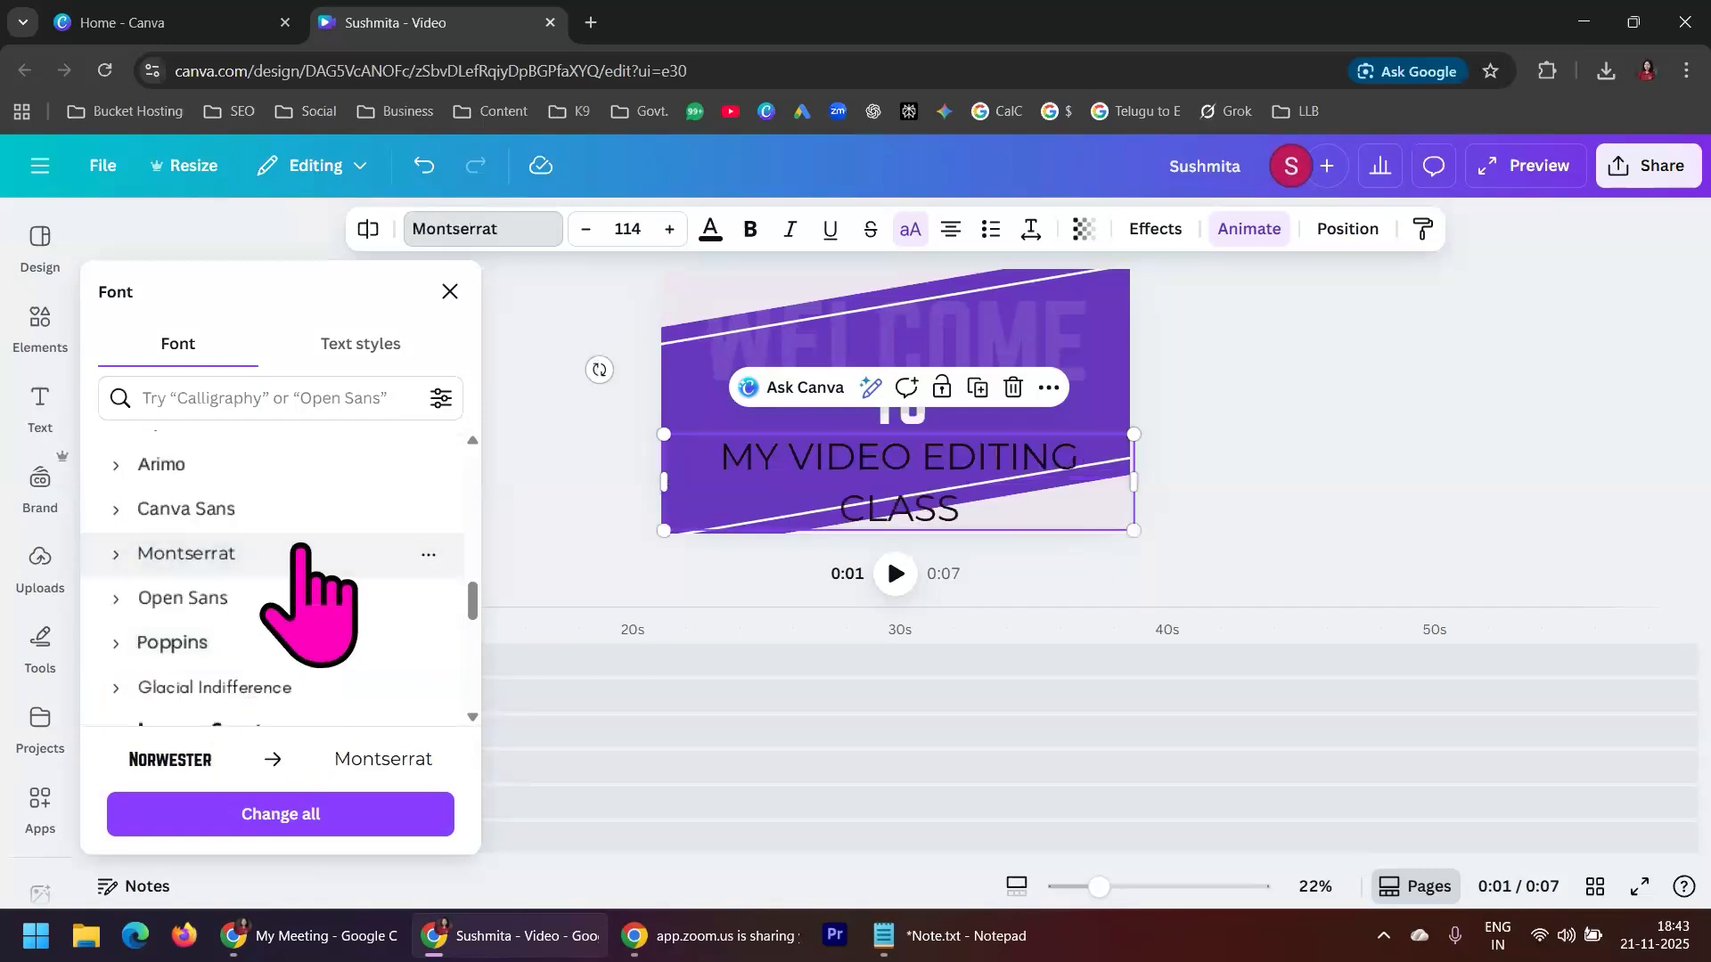
pyautogui.click(277, 512)
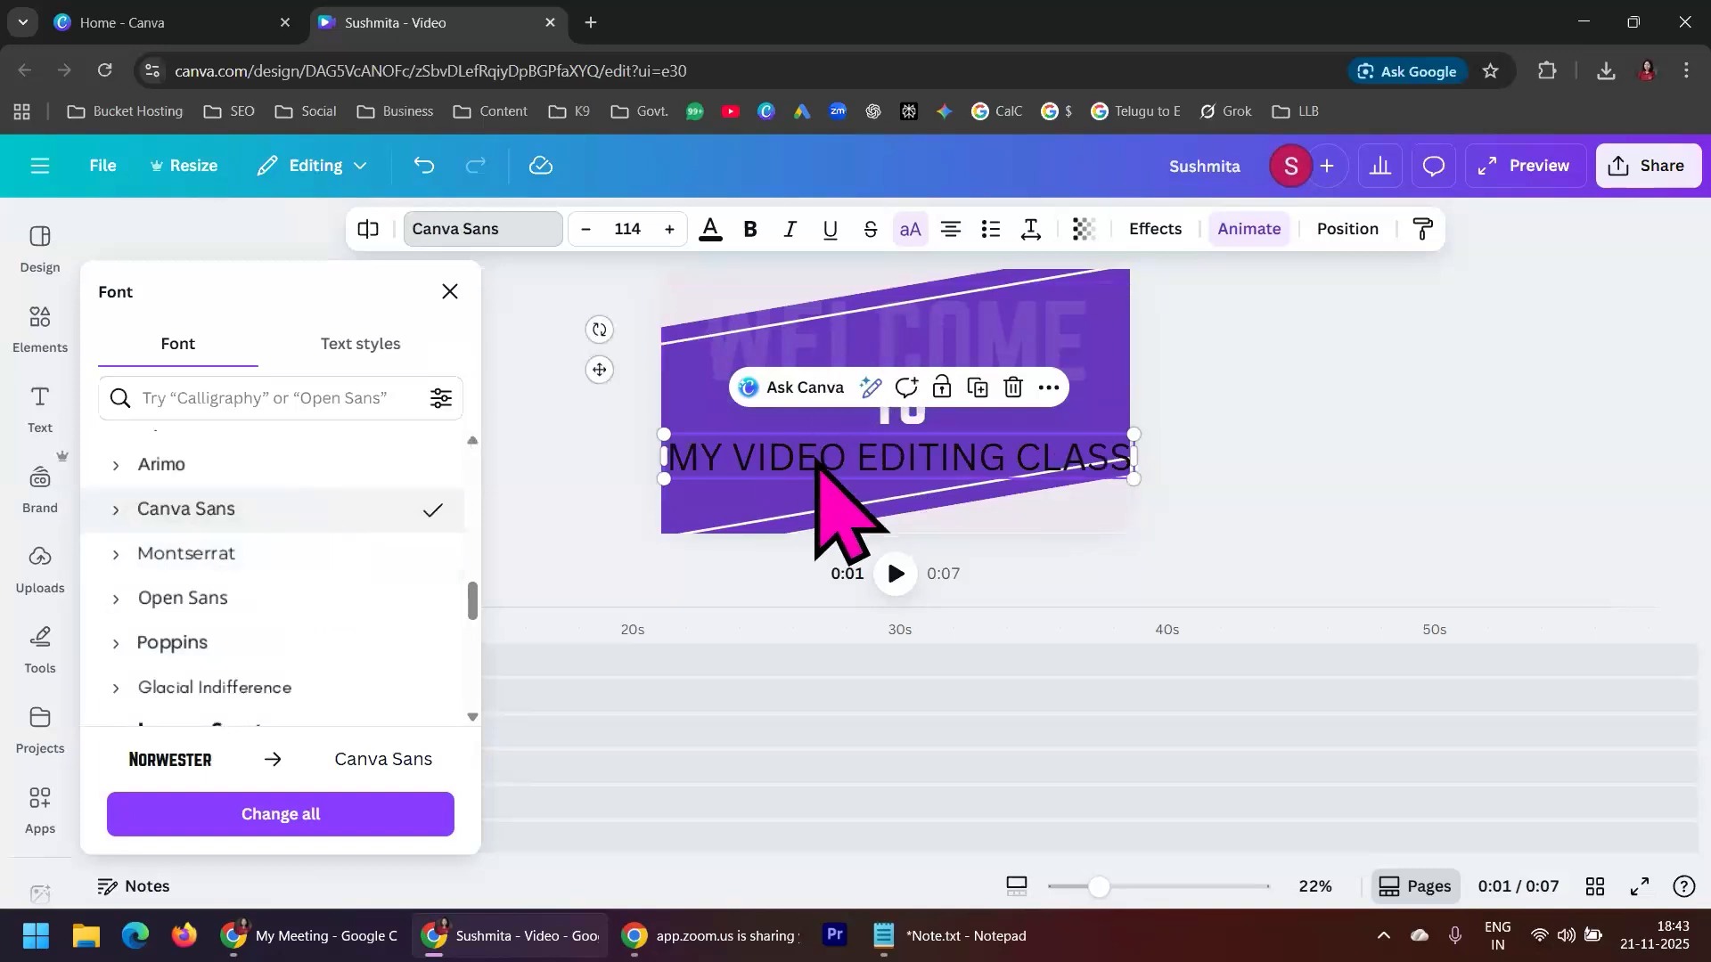
pyautogui.click(911, 239)
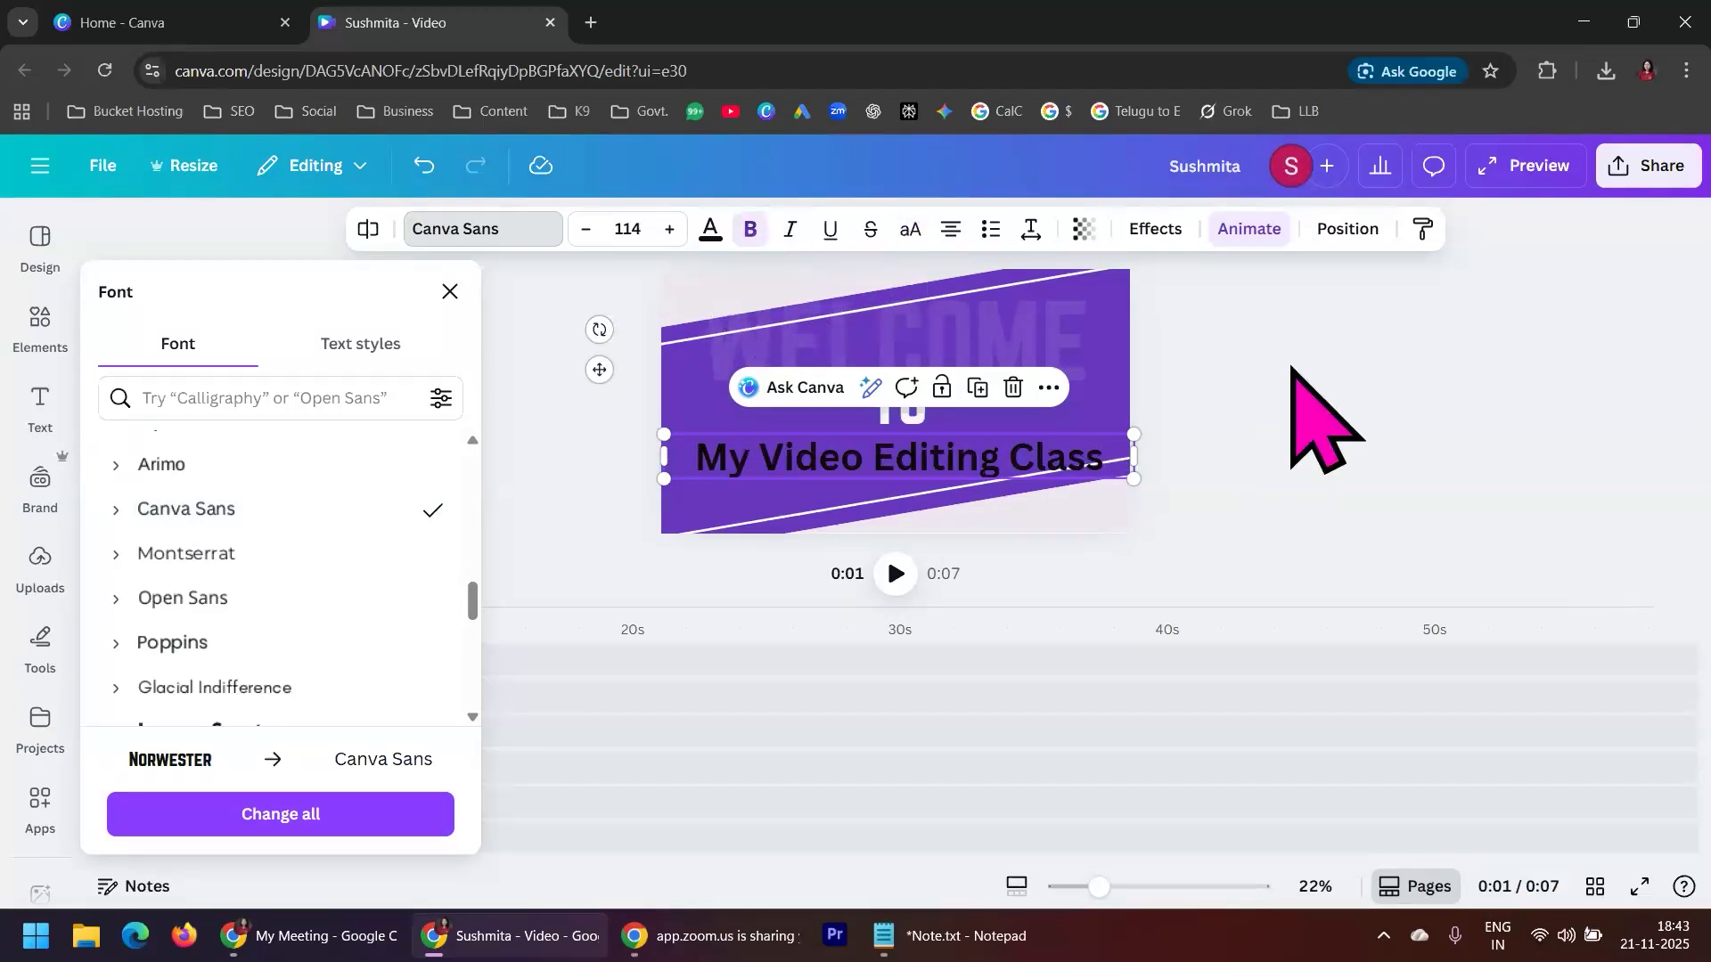
# Reduce the class text's font size to 88.6, then narrow its box to fit the text and centre it on the canvas
pyautogui.click(587, 230)
pyautogui.click(587, 230)
pyautogui.click(586, 230)
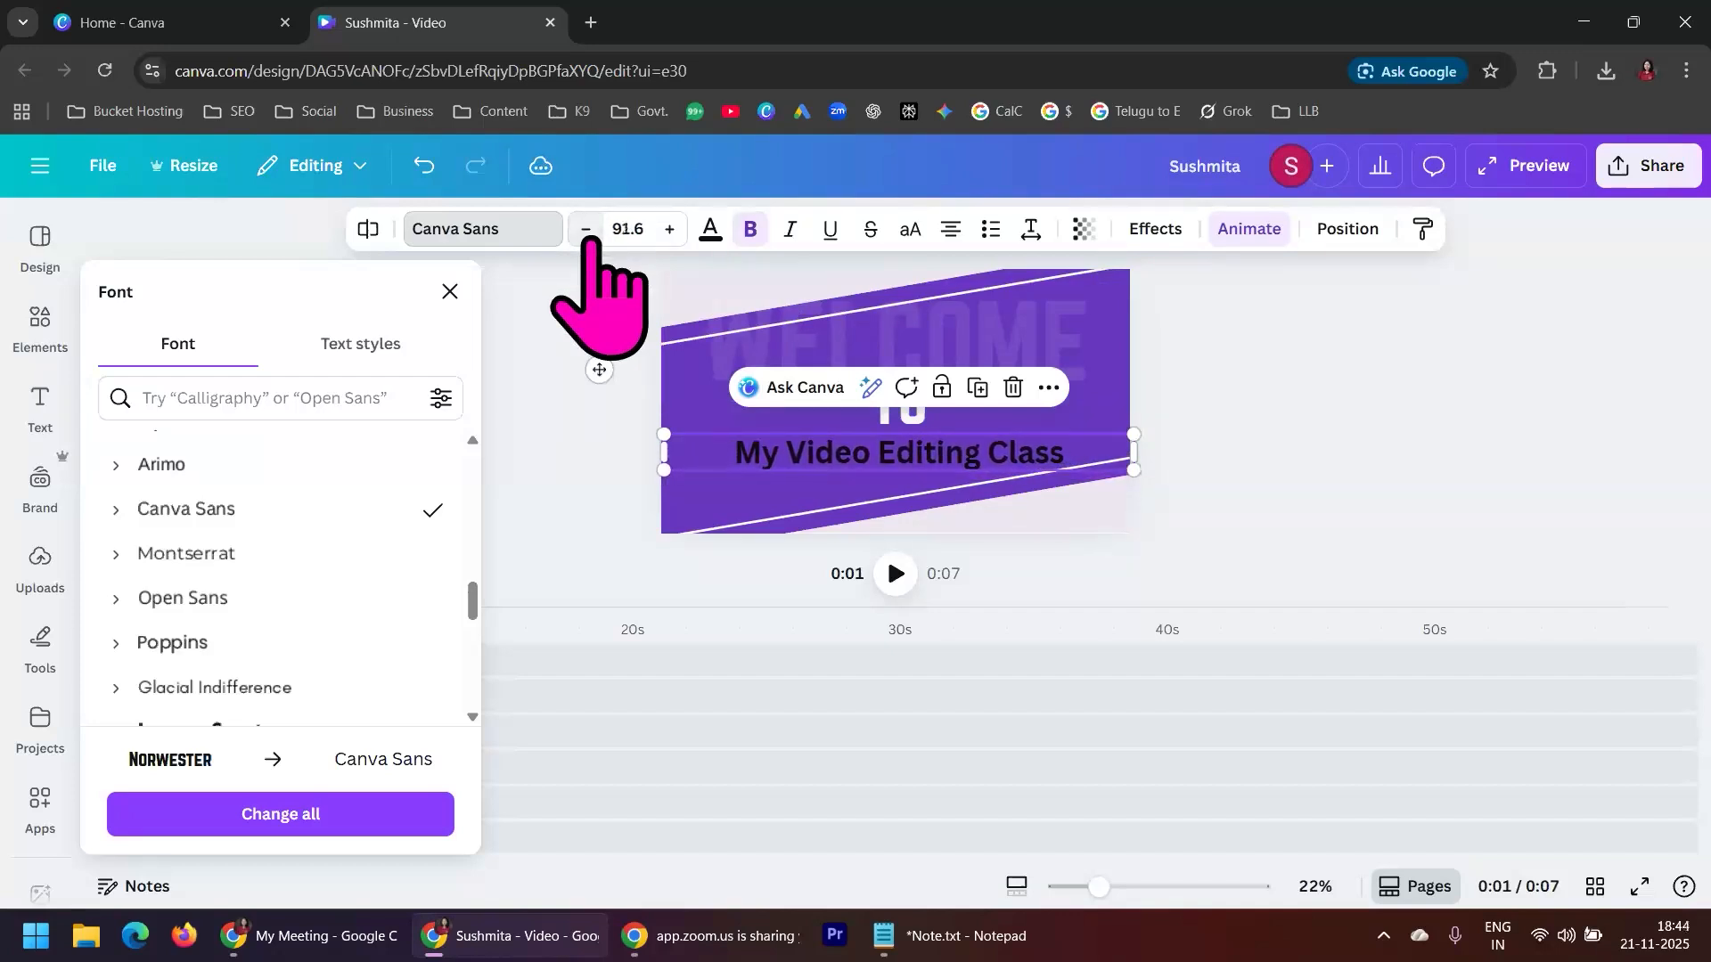
pyautogui.click(587, 230)
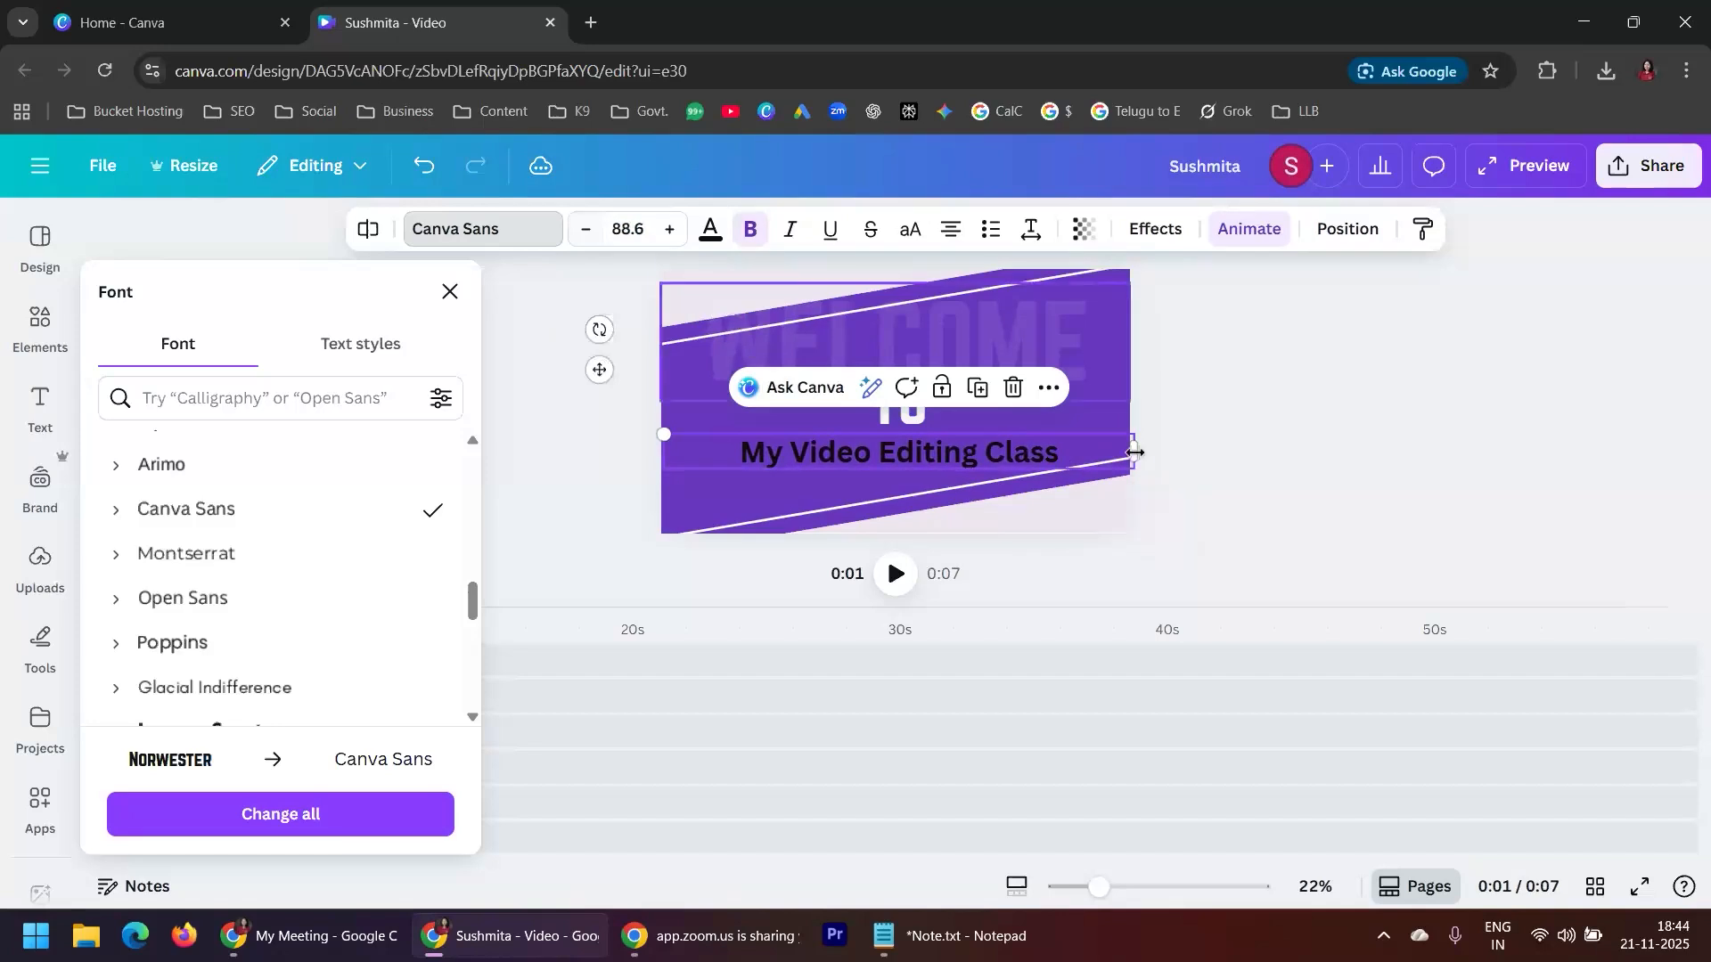
pyautogui.moveTo(1132, 453); pyautogui.dragTo(1002, 455)
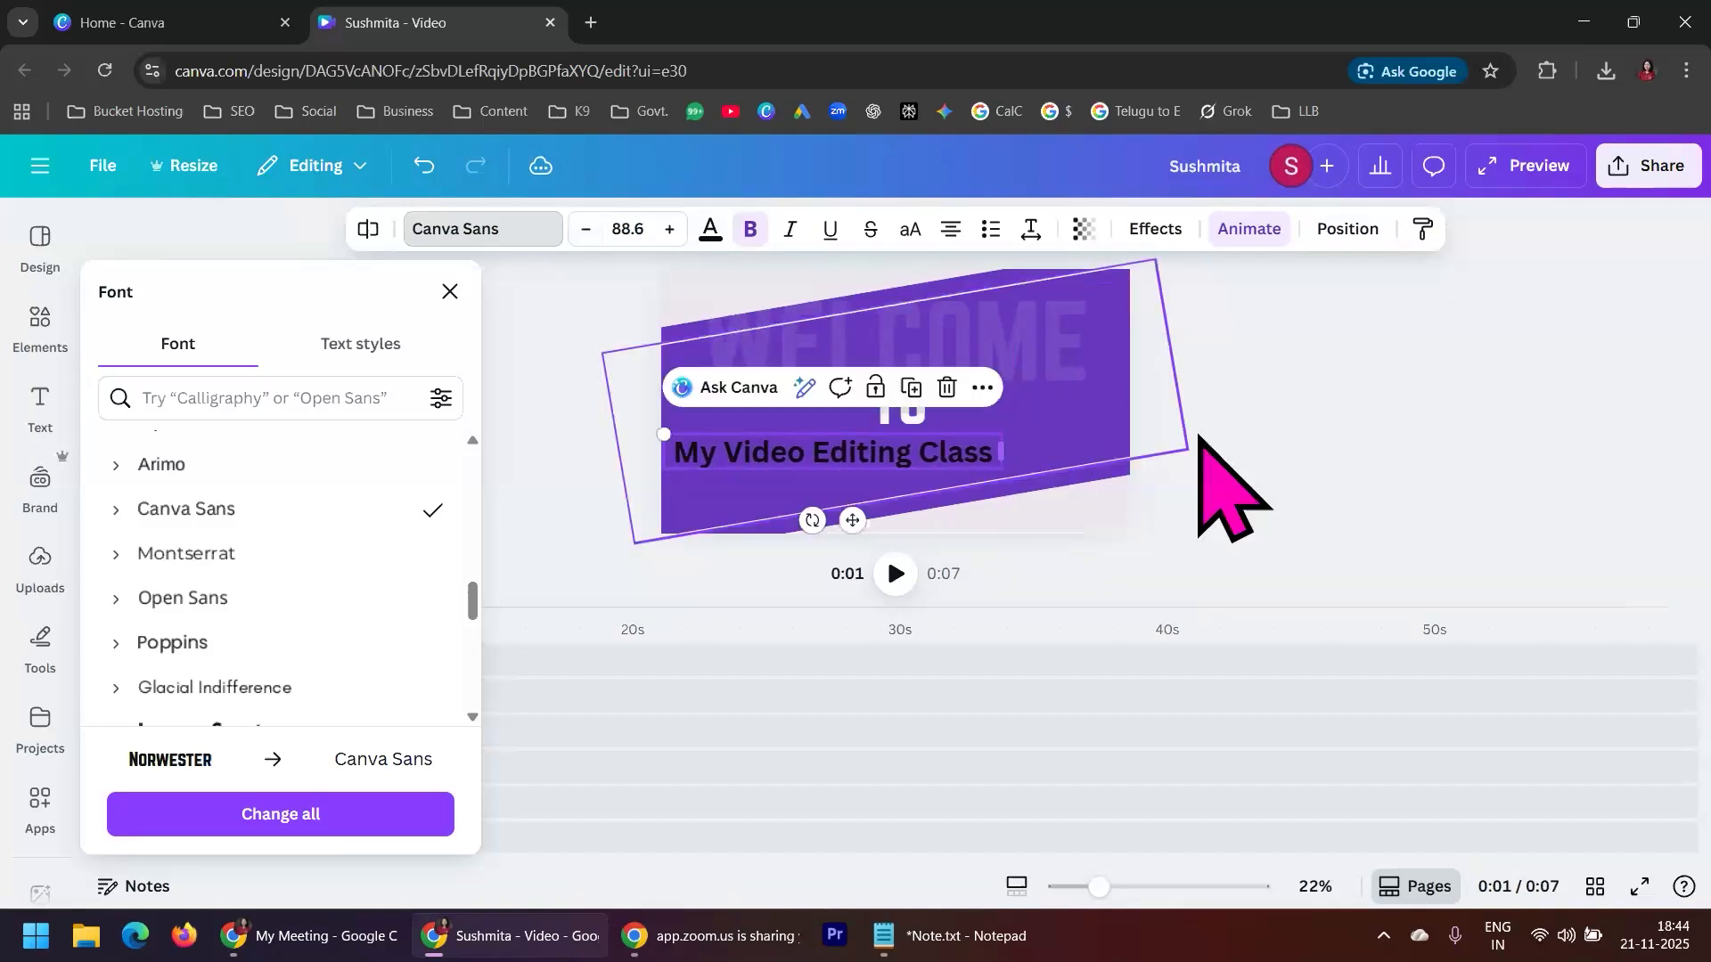
pyautogui.moveTo(882, 454); pyautogui.dragTo(929, 459)
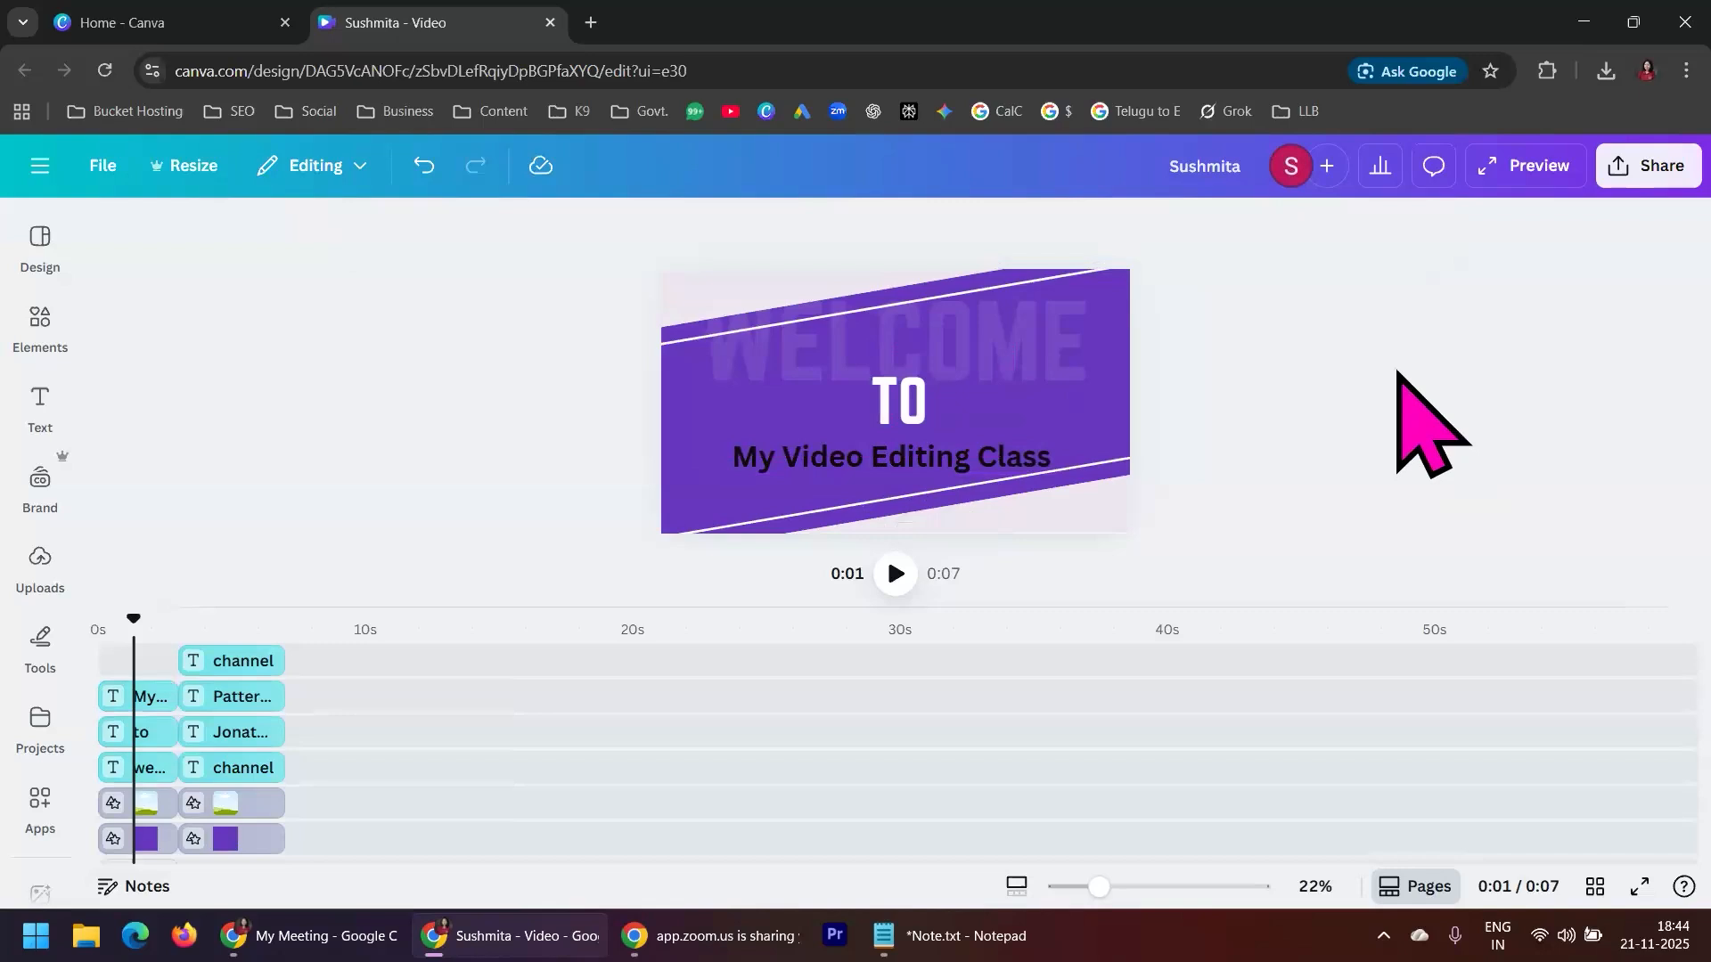
# Set the white "to" text to Canva Sans at font size 134 and move it slightly down
pyautogui.click(895, 401)
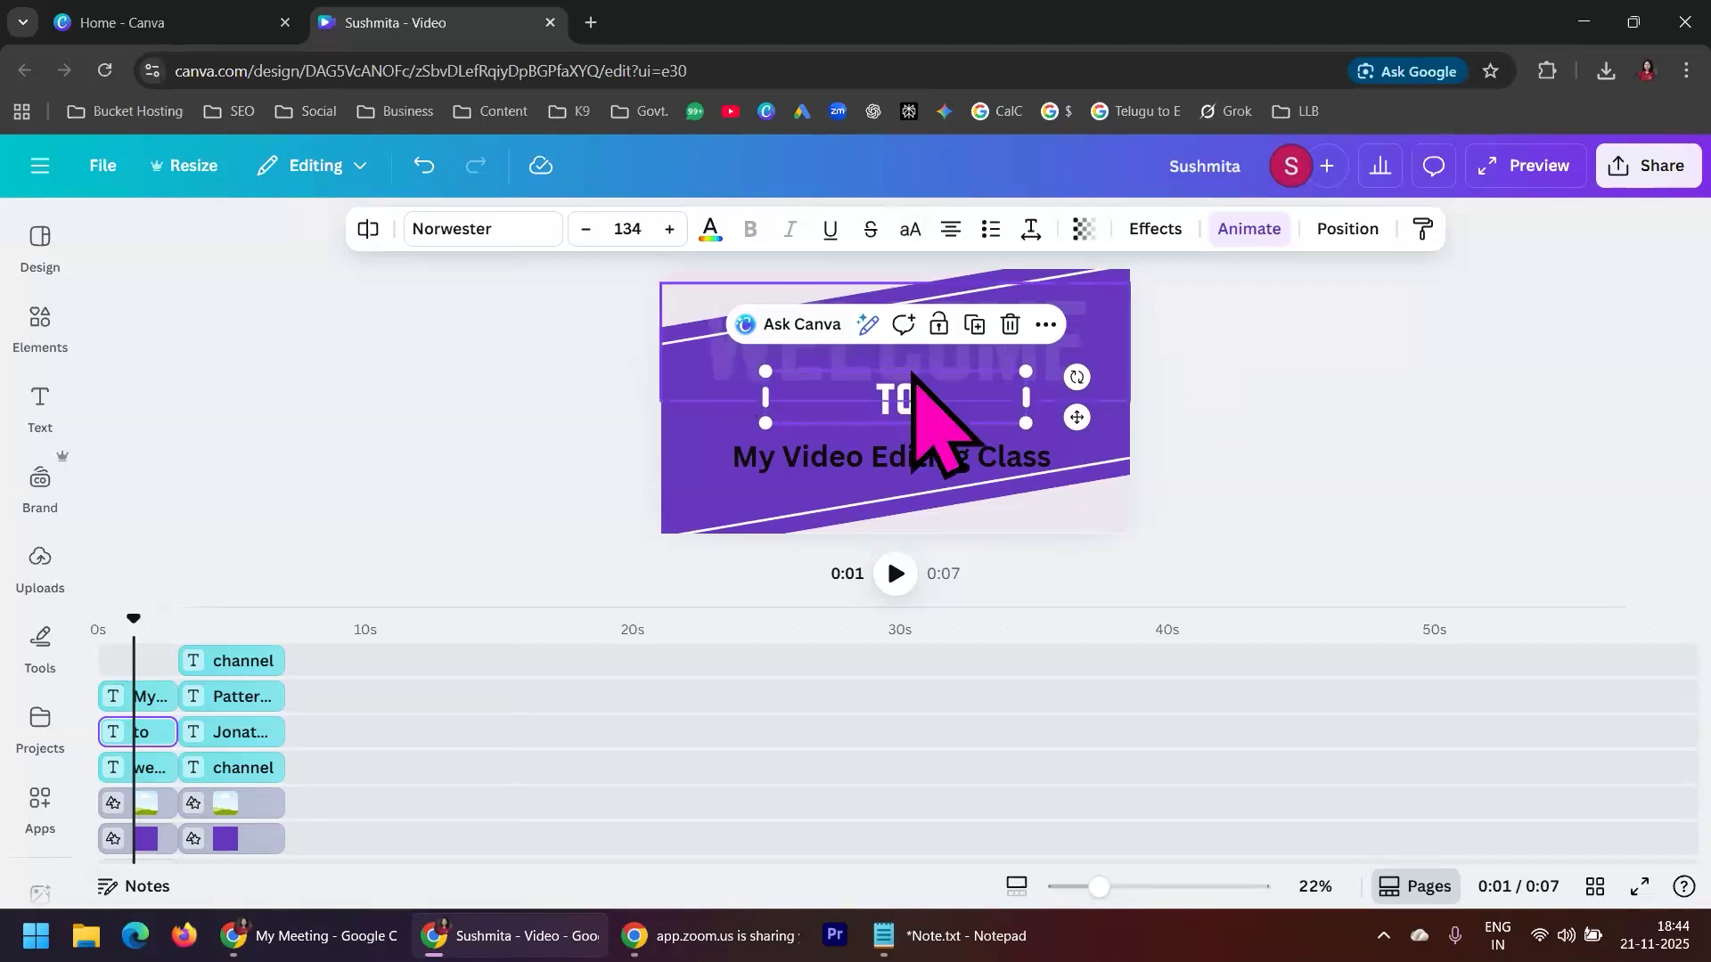
pyautogui.click(482, 230)
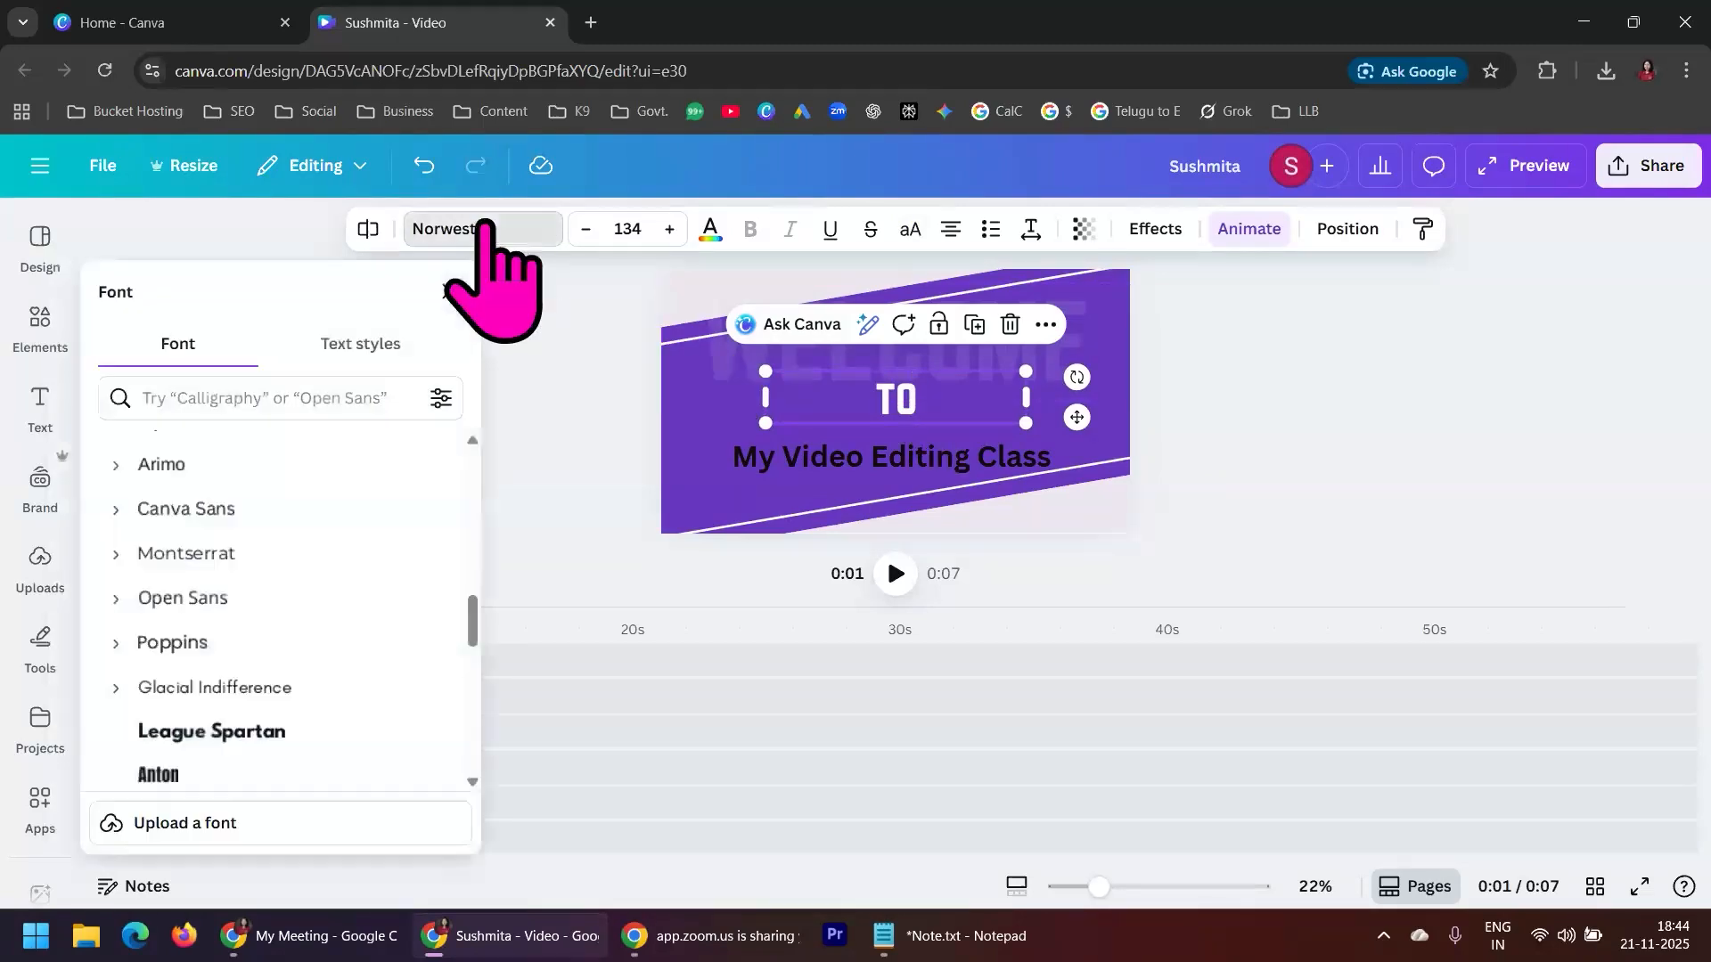
pyautogui.click(239, 515)
pyautogui.press('Escape')
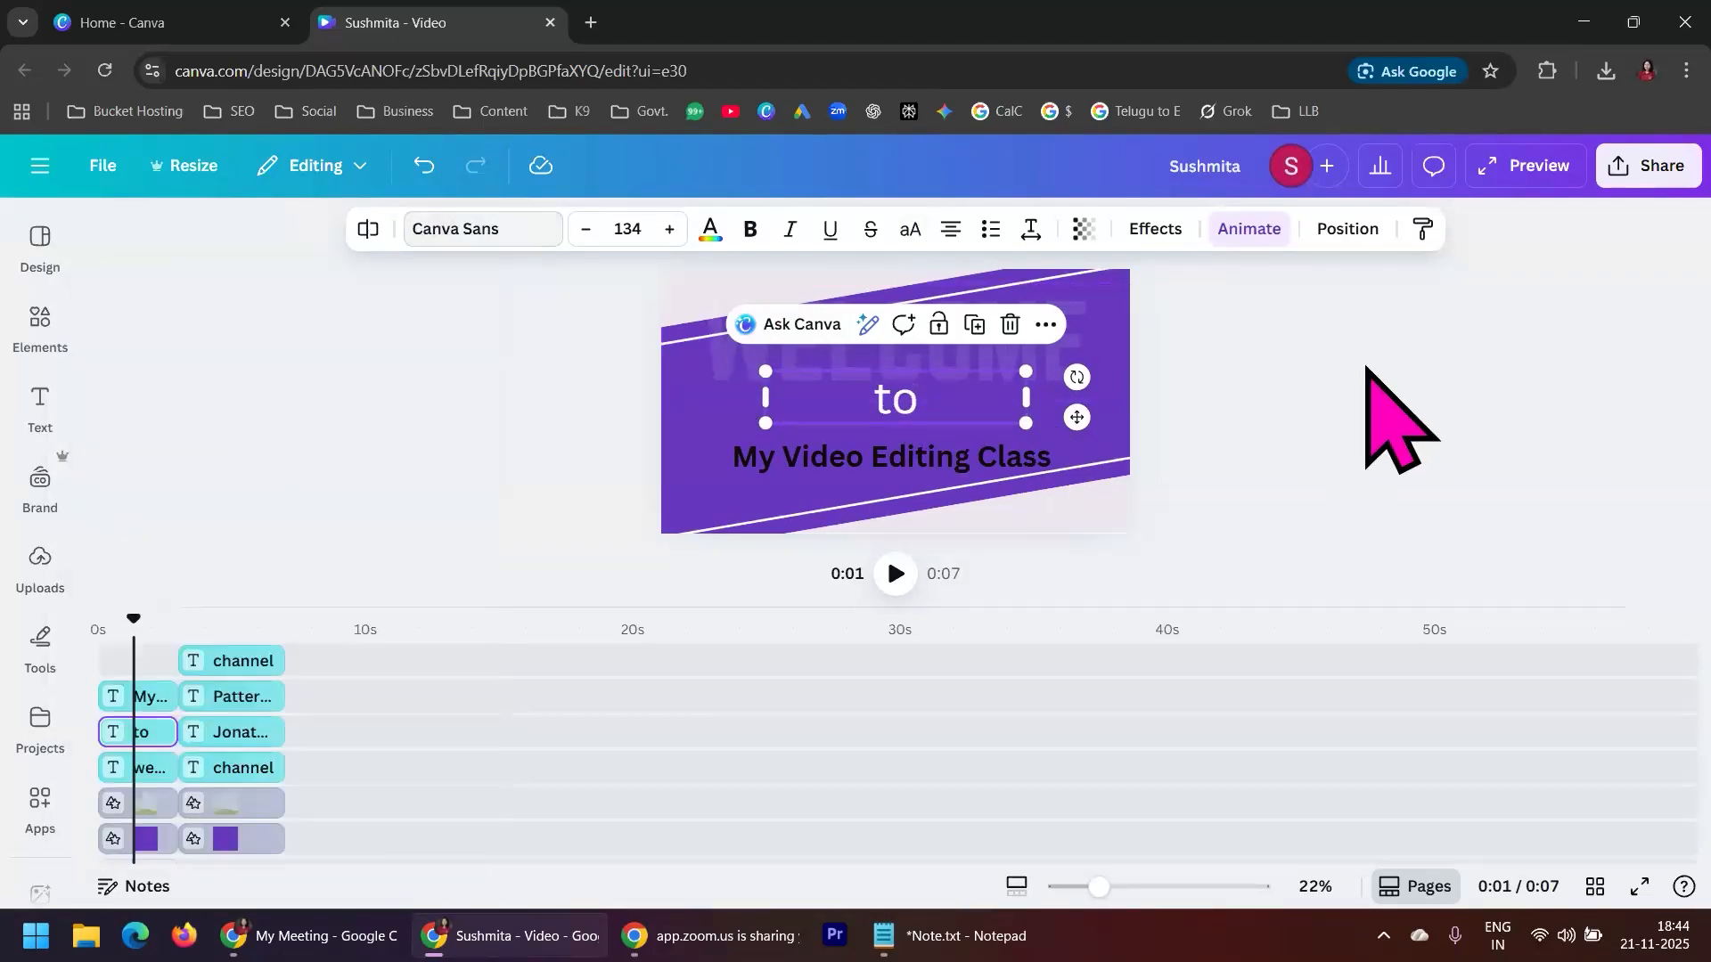
pyautogui.click(1444, 451)
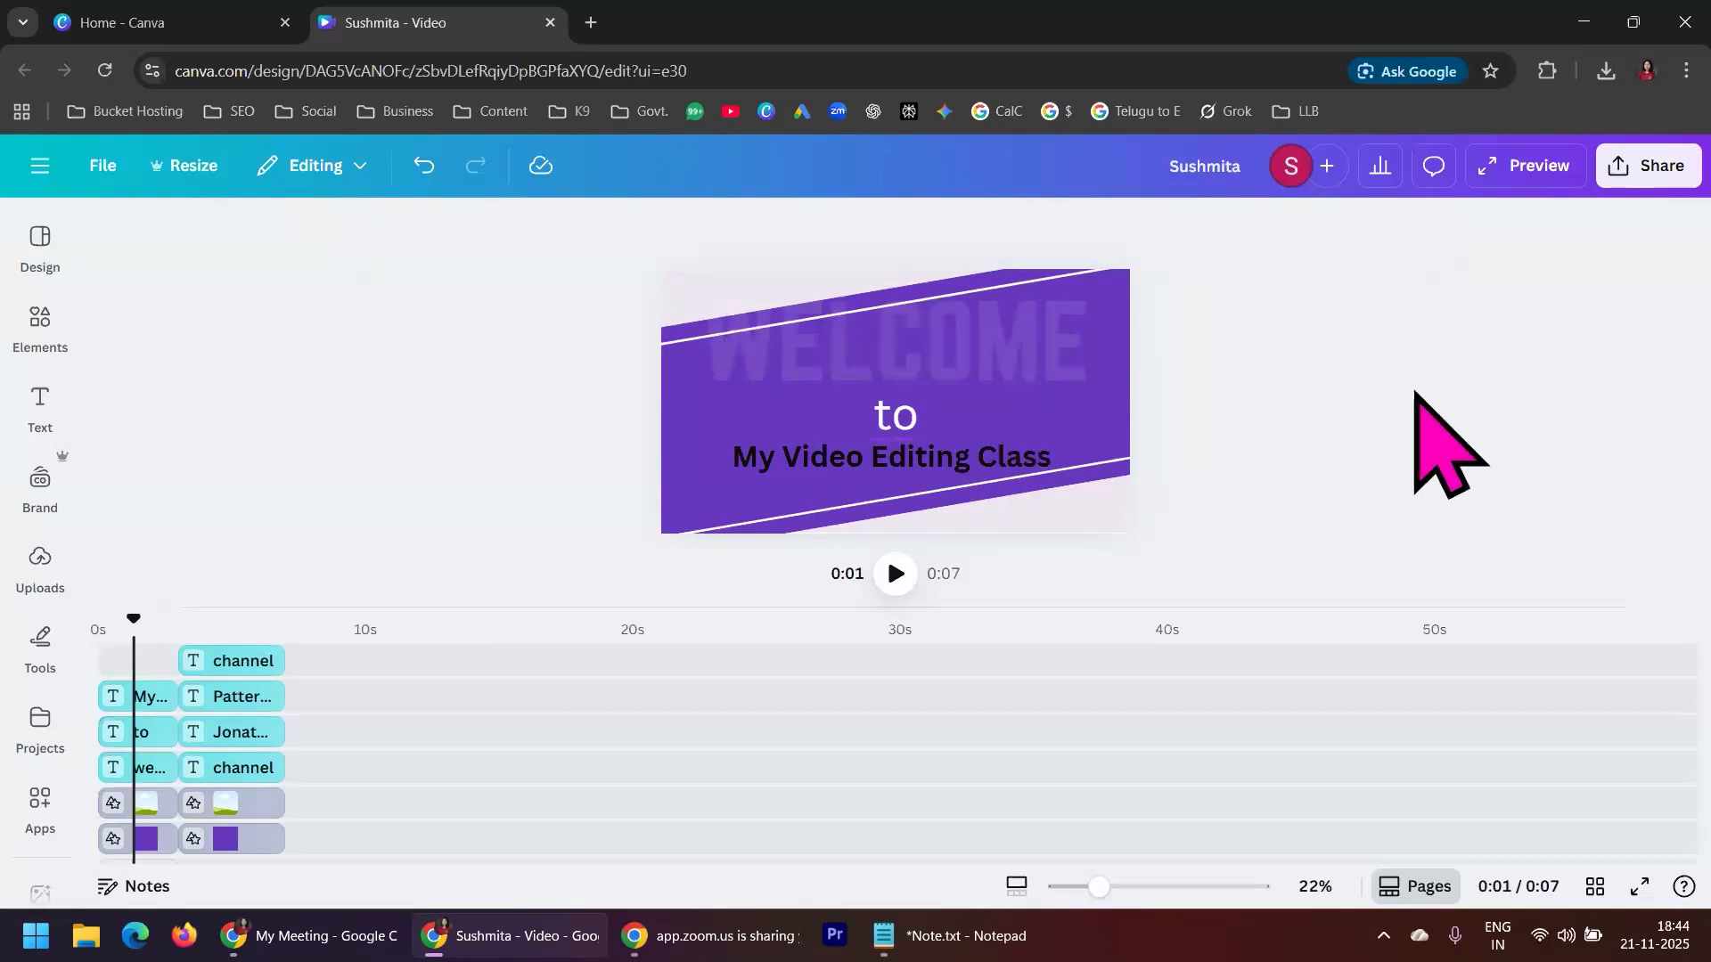
# Make the faded WELCOME text clearly less transparent and deselect it
pyautogui.click(1056, 366)
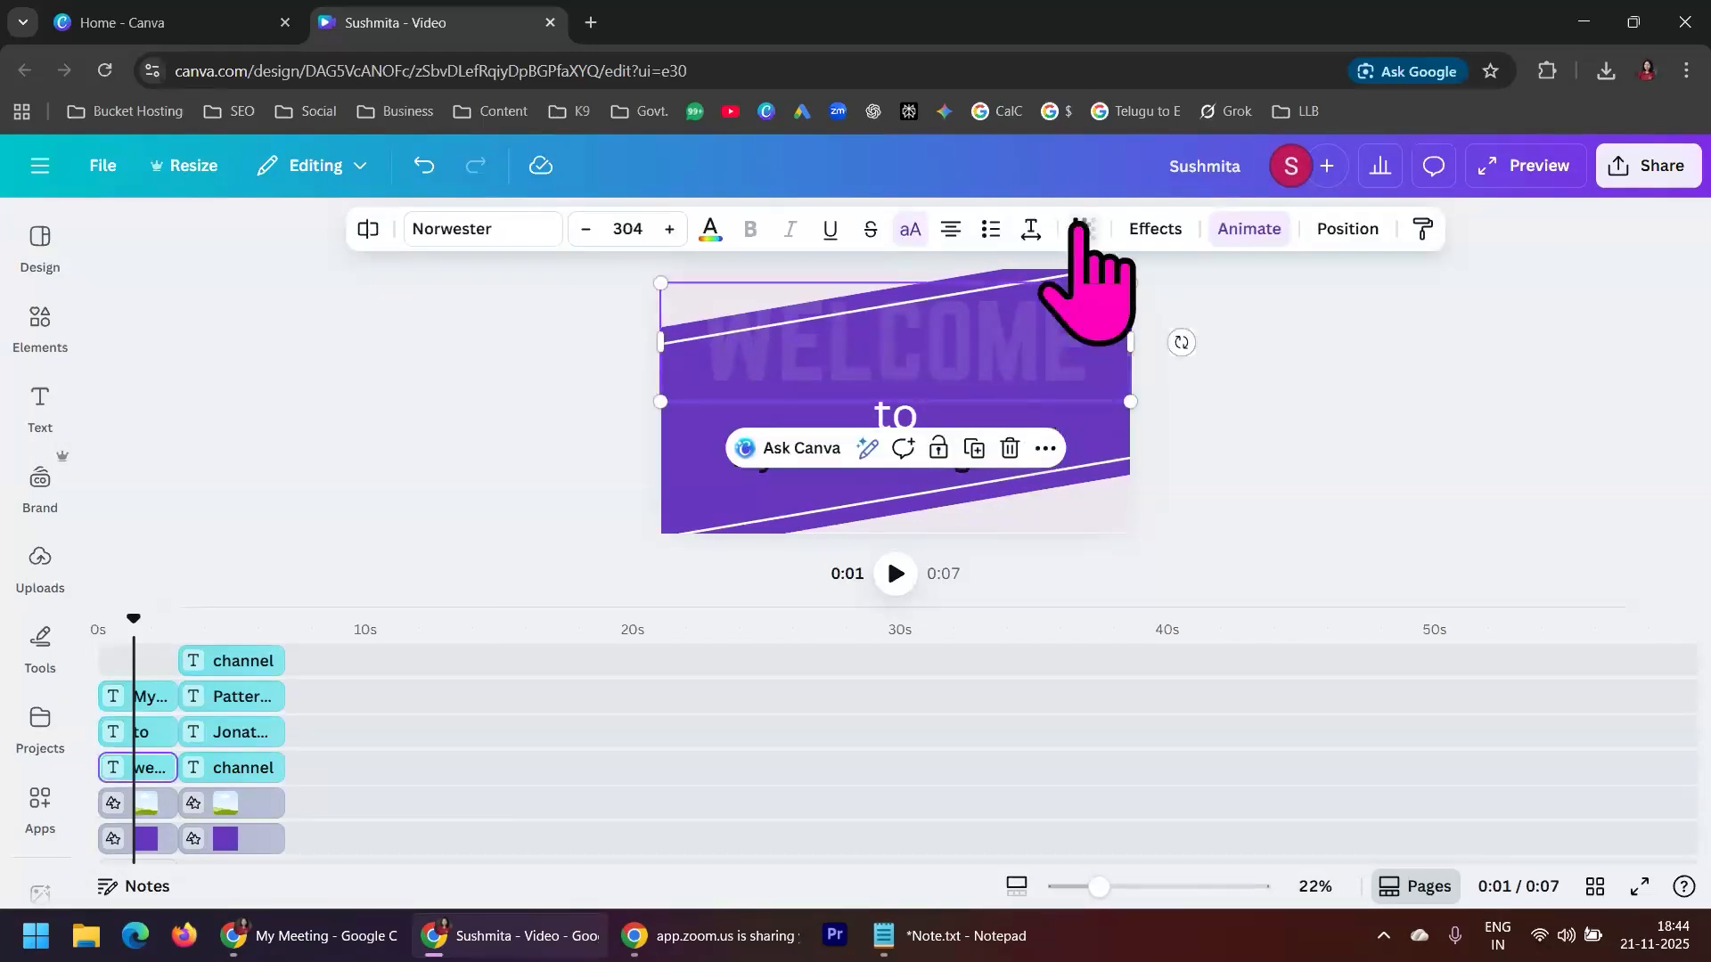
pyautogui.click(1083, 229)
pyautogui.moveTo(978, 321); pyautogui.dragTo(1031, 326)
pyautogui.click(1355, 351)
pyautogui.click(1355, 353)
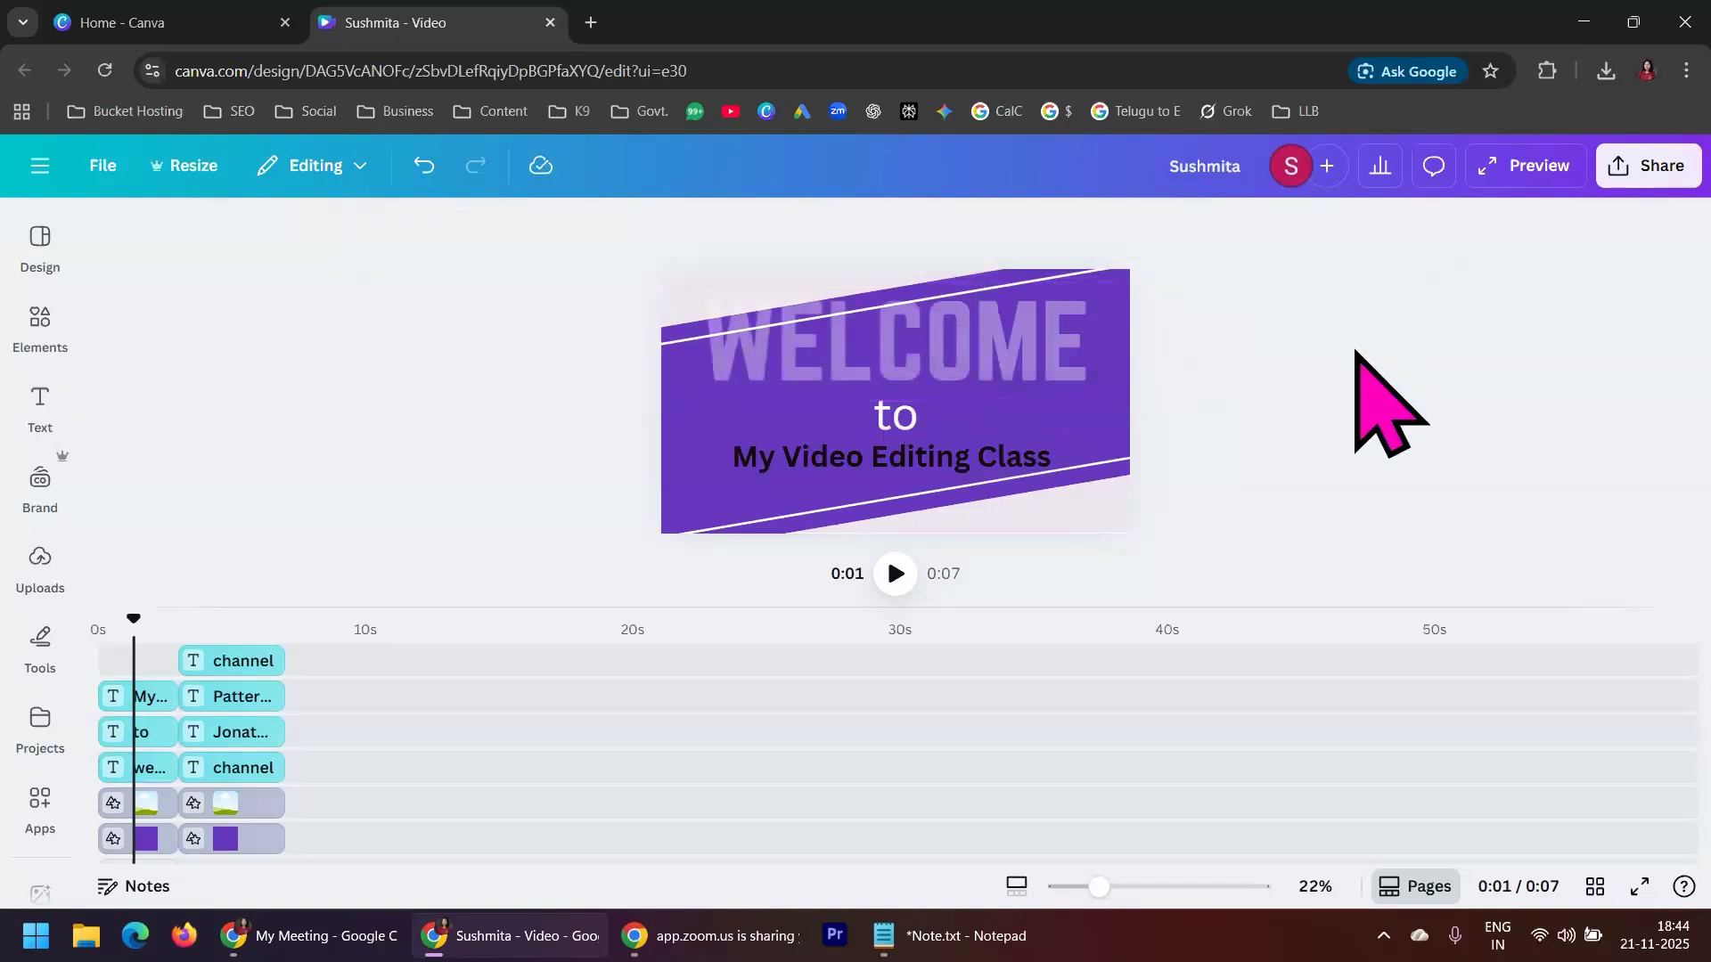
# Move the WELCOME text slightly down and the black class text slightly up, closer to "to"
pyautogui.click(1020, 357)
pyautogui.moveTo(1021, 356); pyautogui.dragTo(1028, 365)
pyautogui.click(1307, 369)
pyautogui.click(1032, 465)
pyautogui.moveTo(1032, 465); pyautogui.dragTo(1035, 456)
pyautogui.click(1303, 426)
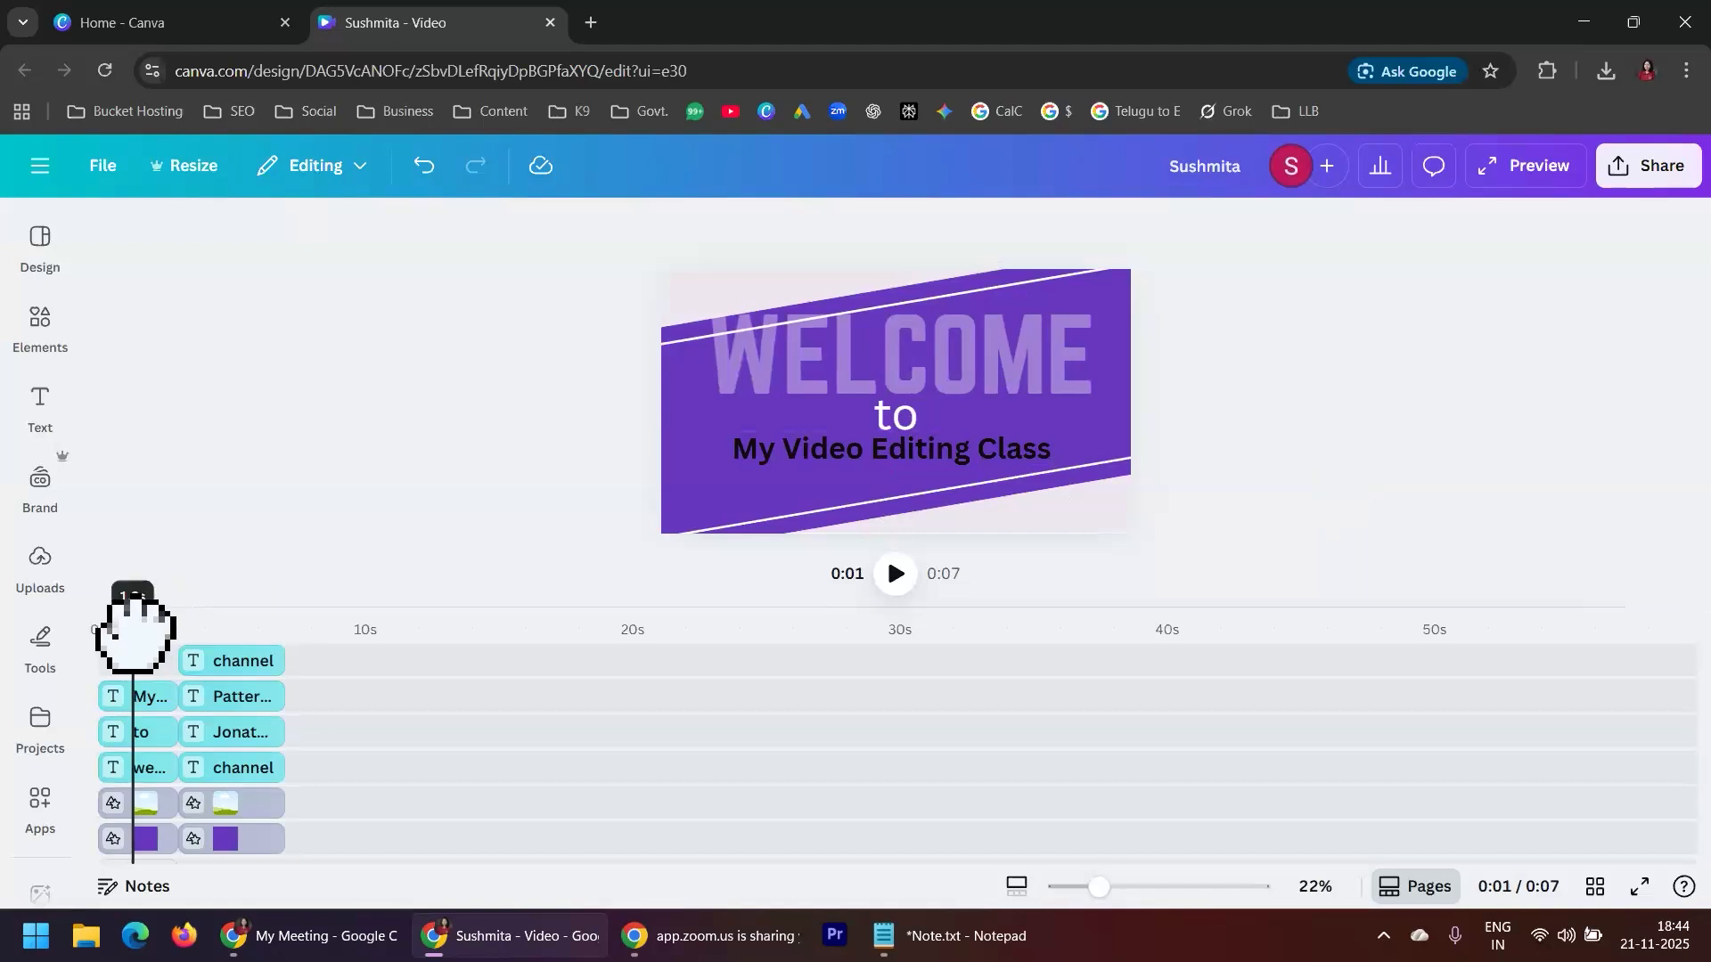
# Play the video from the beginning and pause it early in the second scene
pyautogui.moveTo(125, 635); pyautogui.dragTo(92, 634)
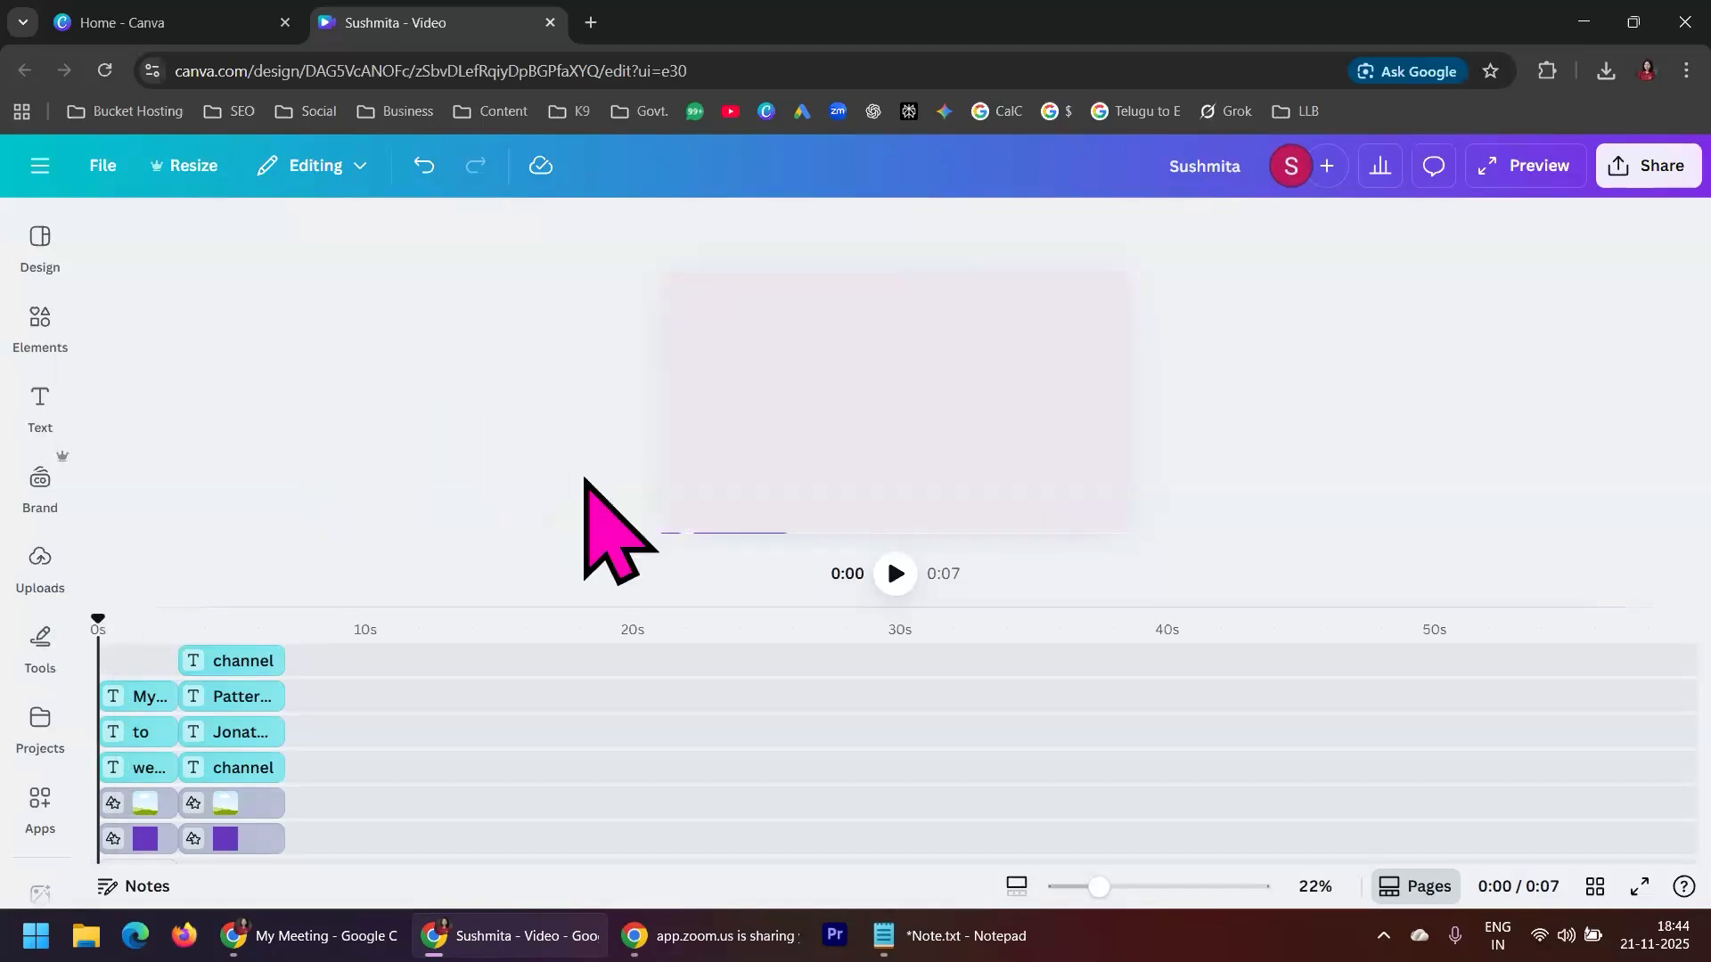
pyautogui.click(895, 575)
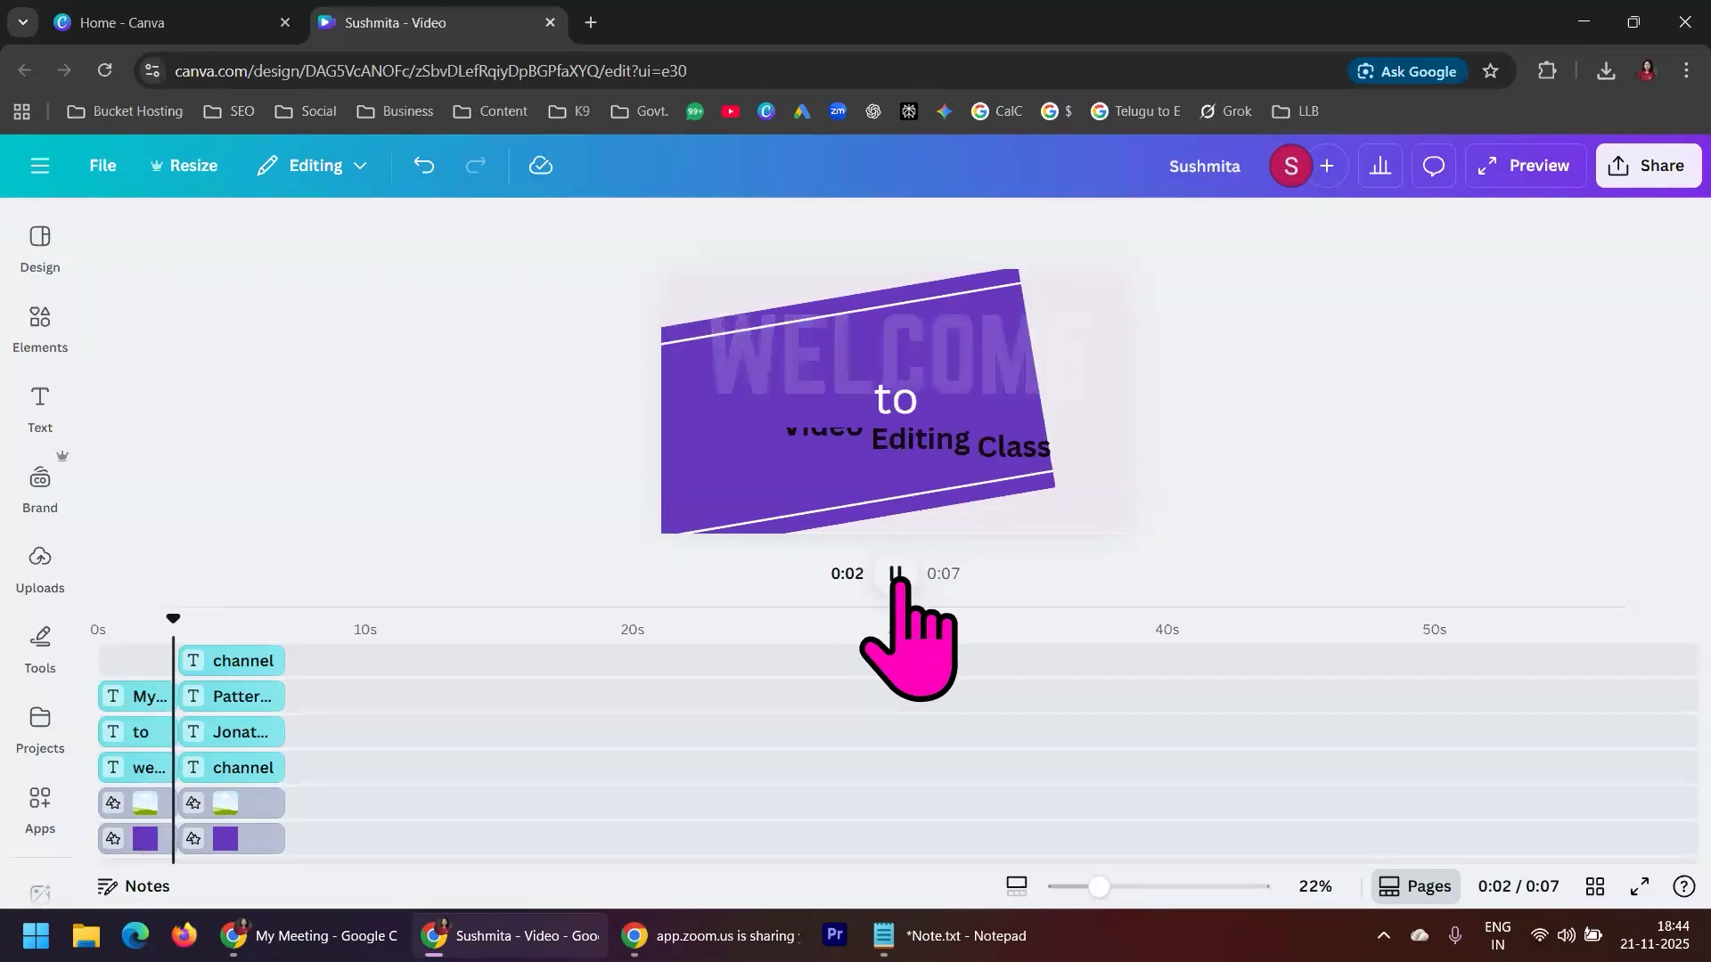
pyautogui.click(896, 575)
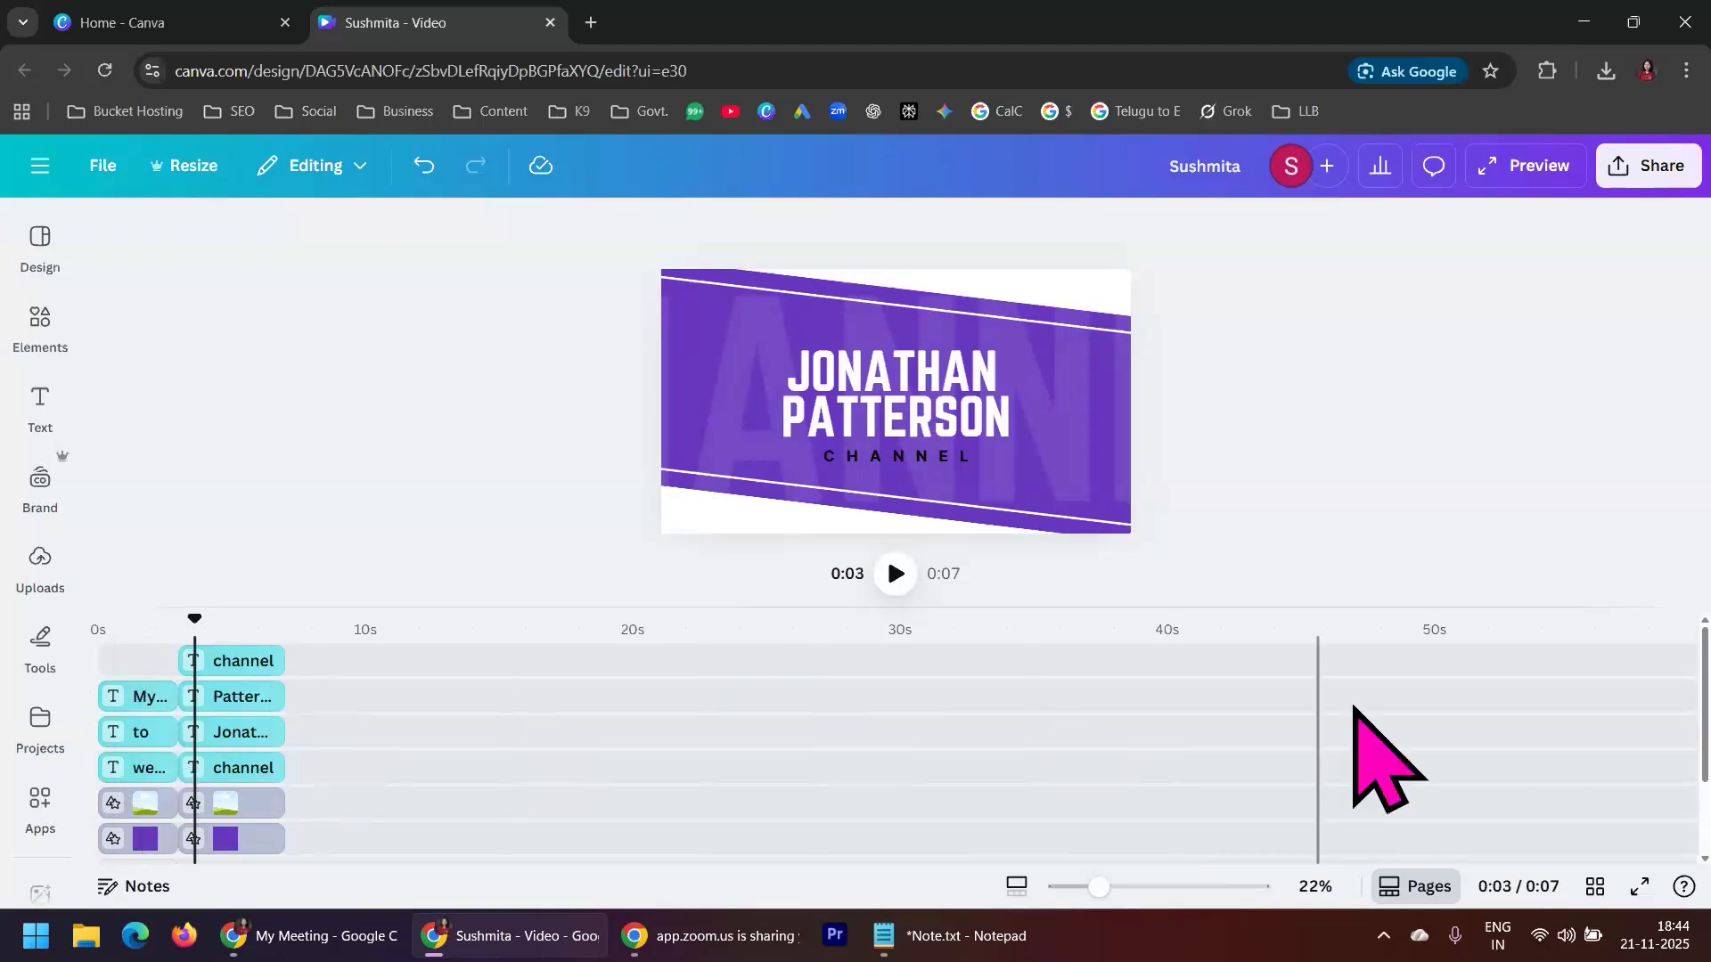
# Zoom the timeline to 500% and select the first scene's welcome, "to" and class text layers one after another
pyautogui.click(1017, 886)
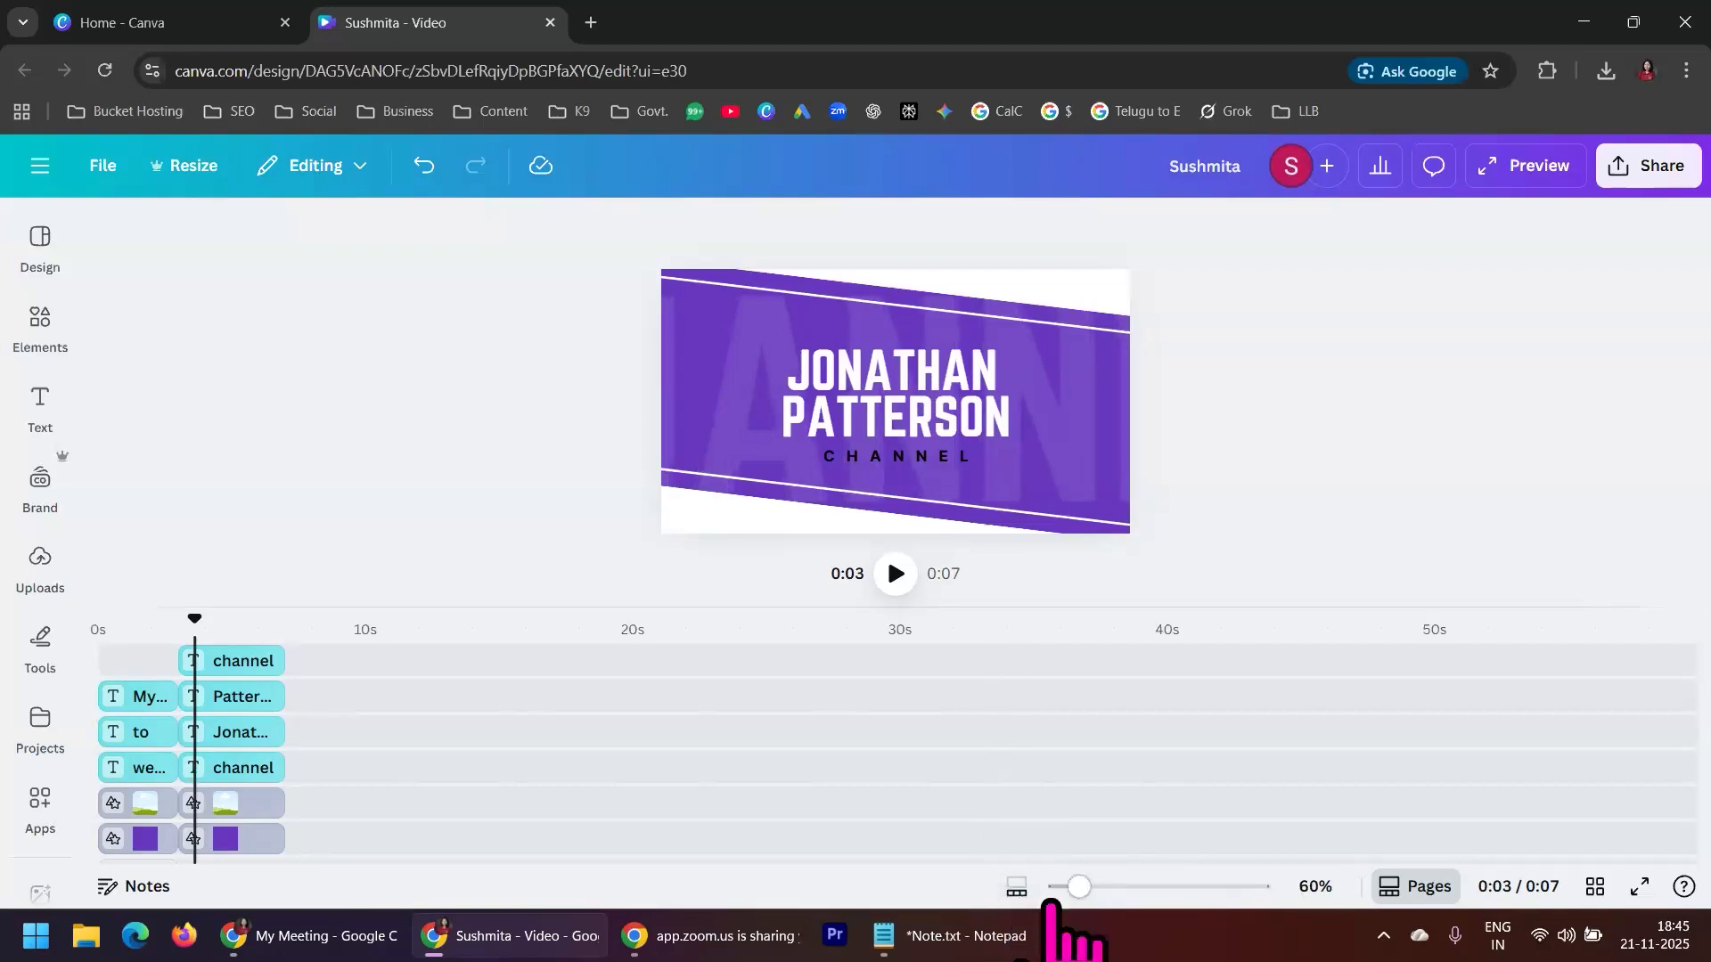
pyautogui.moveTo(1080, 887); pyautogui.dragTo(1259, 887)
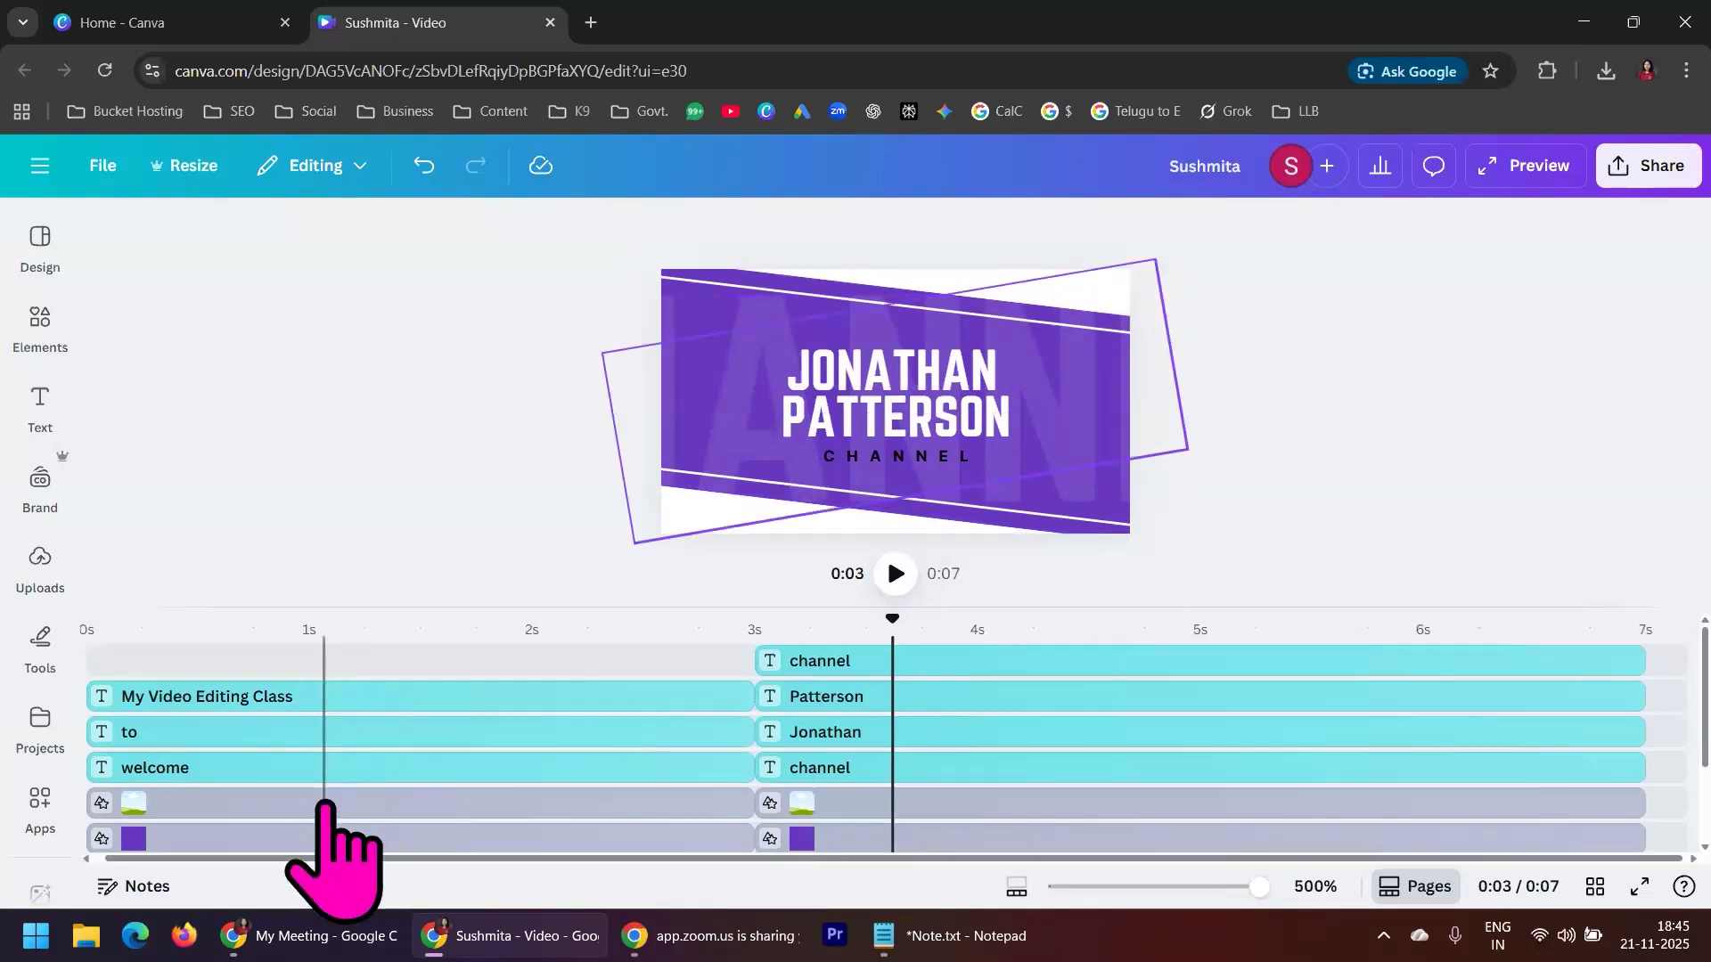
pyautogui.click(239, 767)
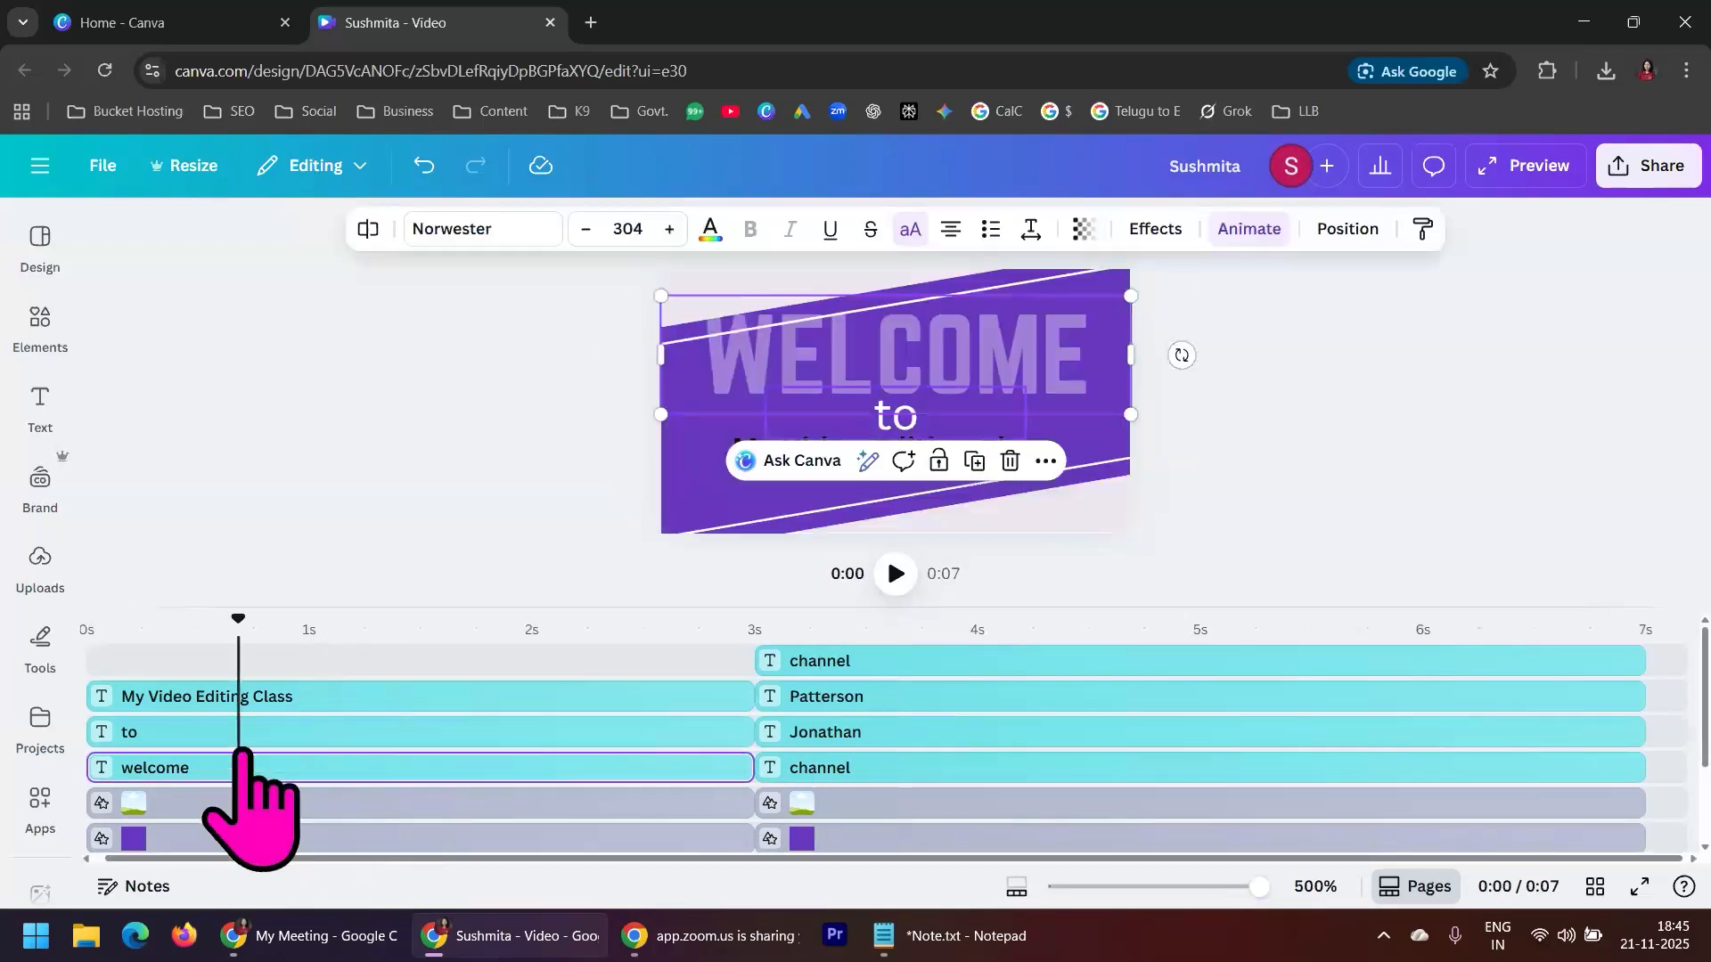
pyautogui.click(280, 732)
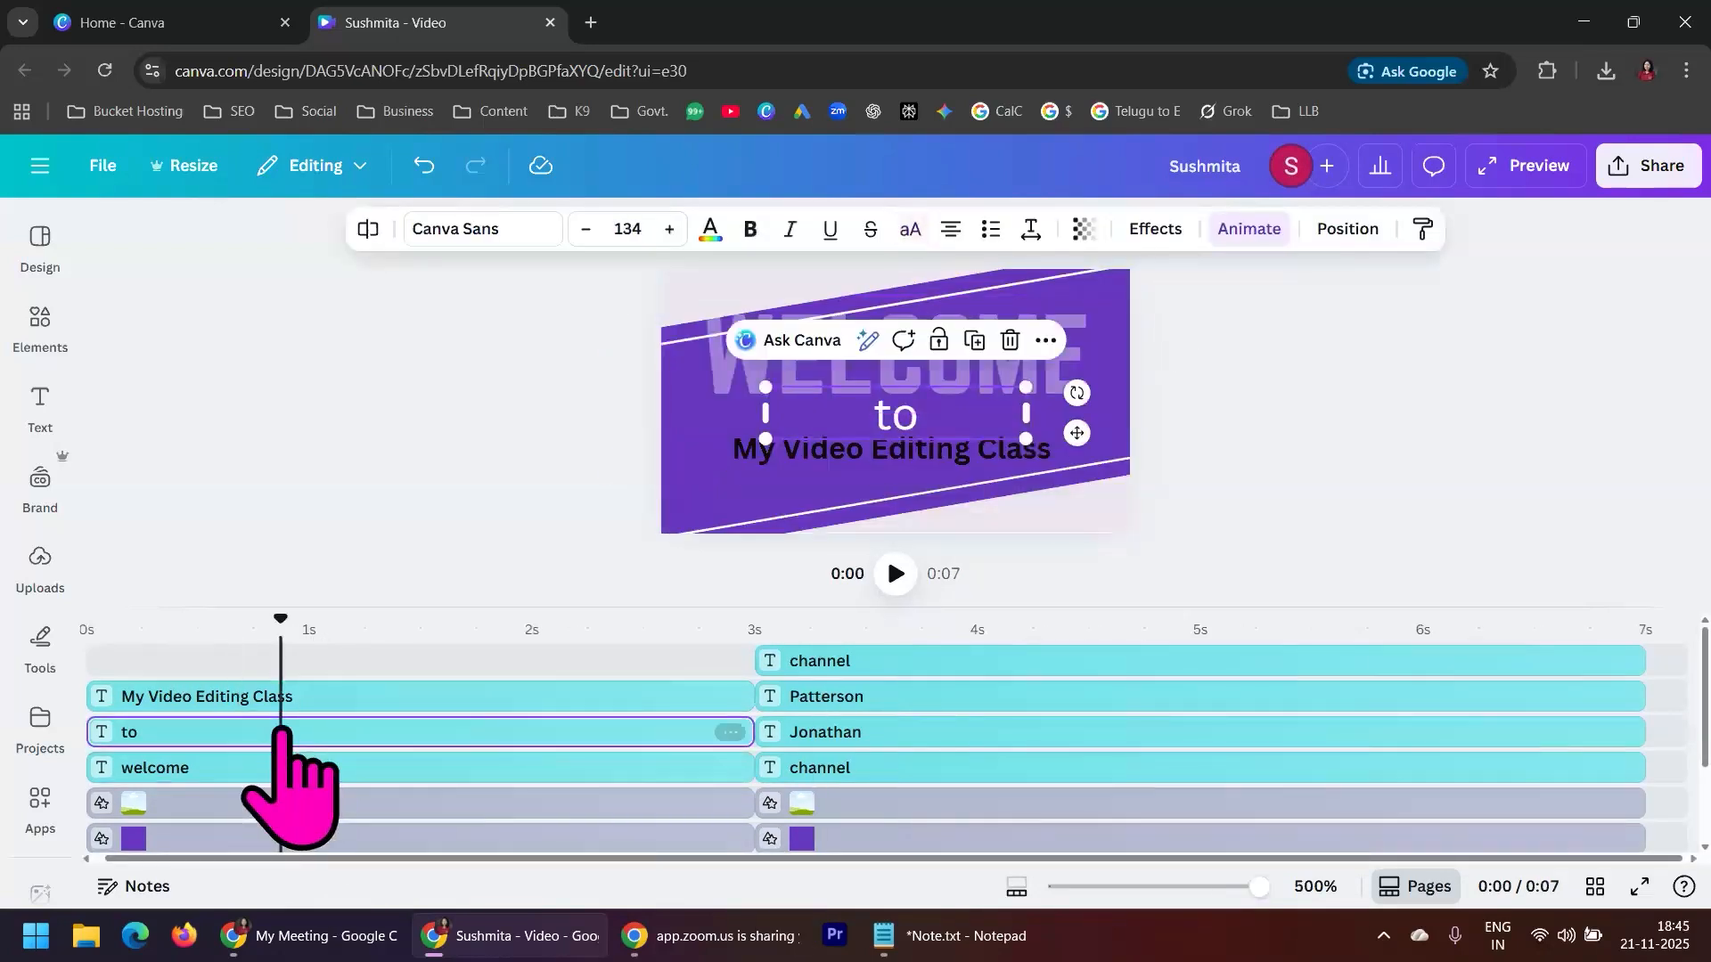
pyautogui.click(319, 696)
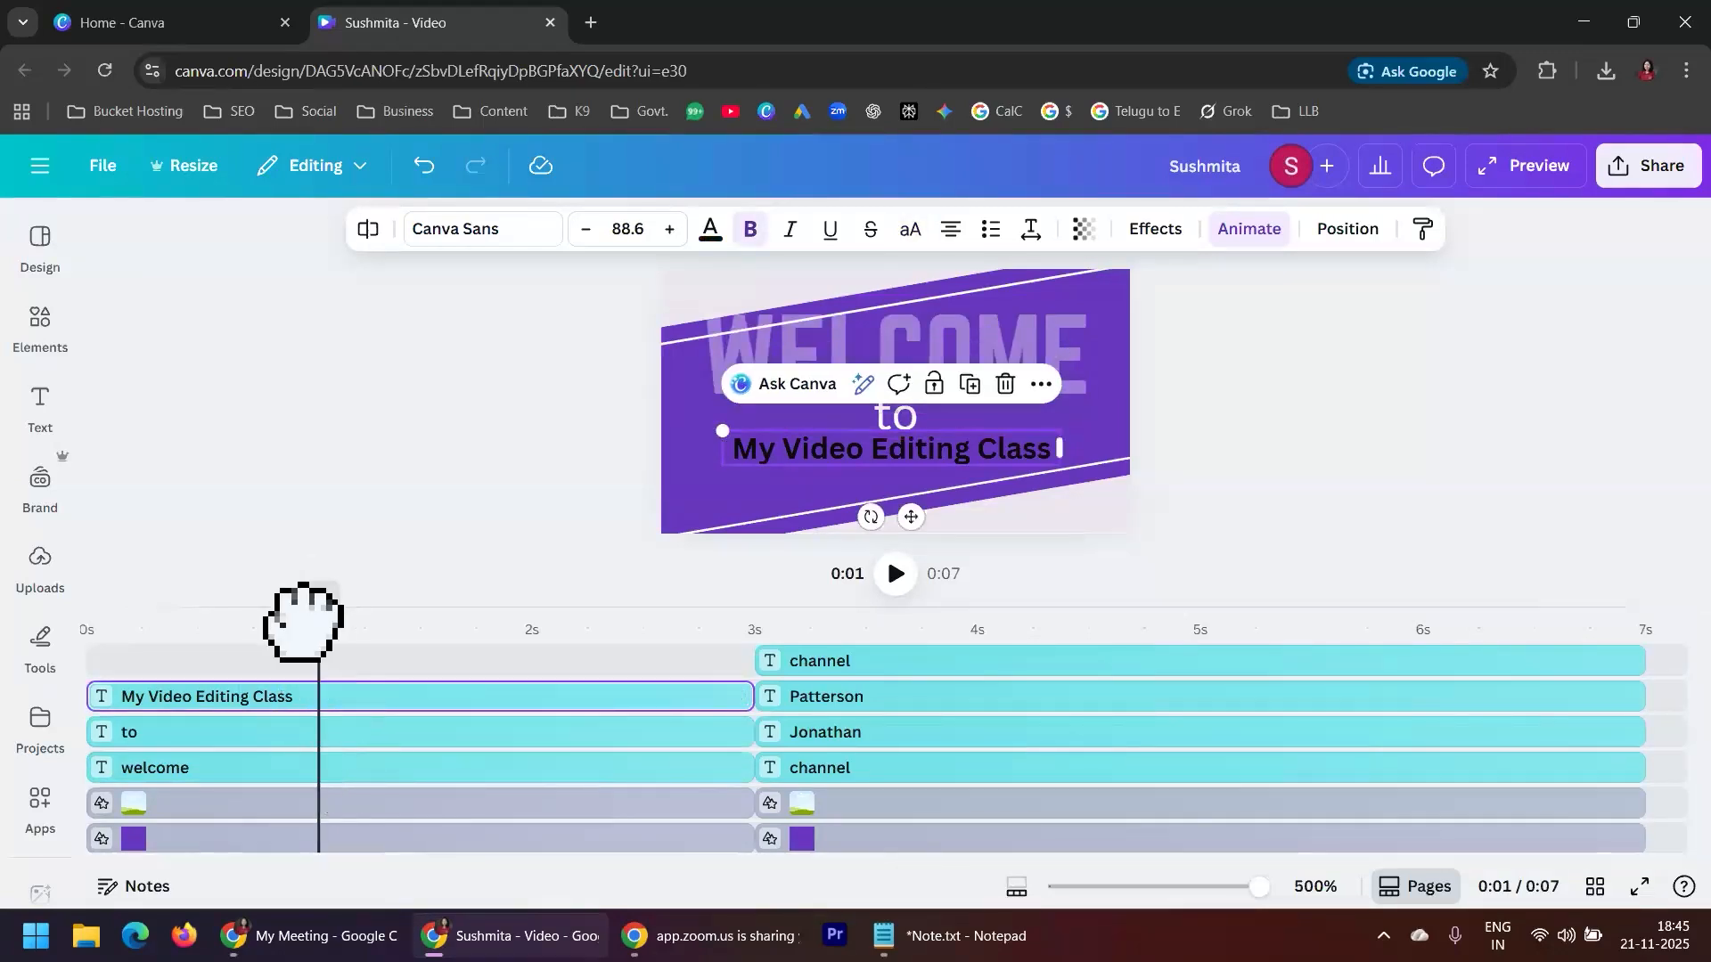
# Replay the first scene from 0 s, pause it before the second scene starts and clear the selection
pyautogui.moveTo(313, 617); pyautogui.dragTo(30, 602)
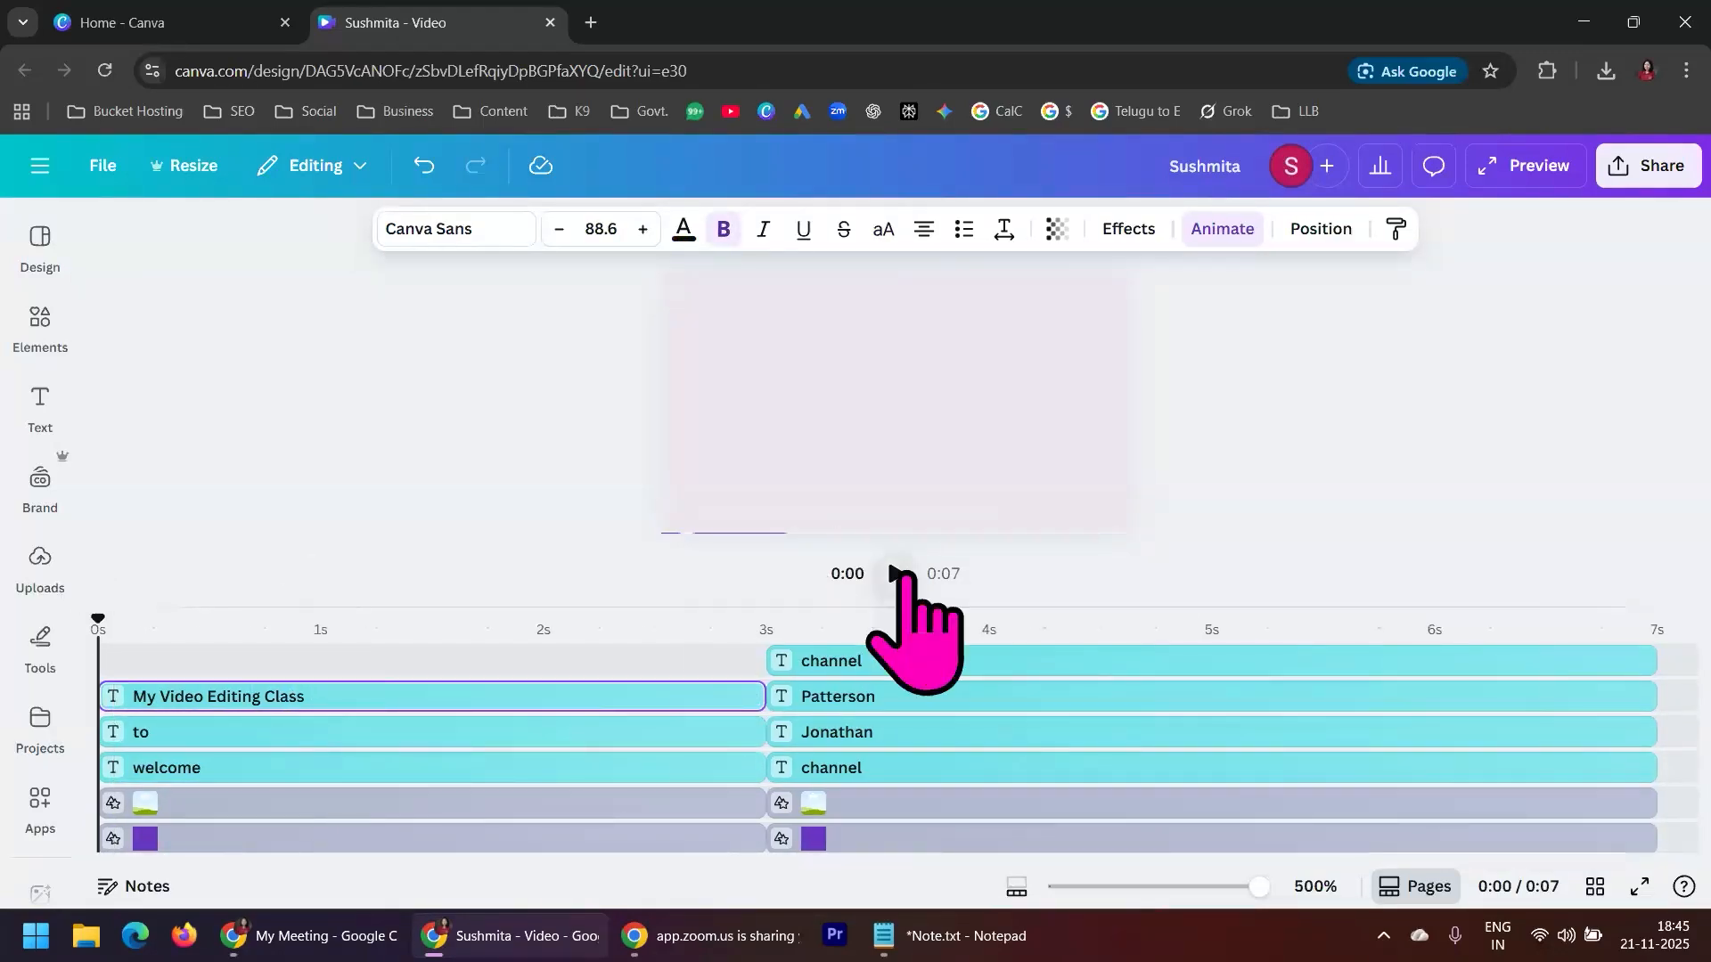
pyautogui.click(900, 575)
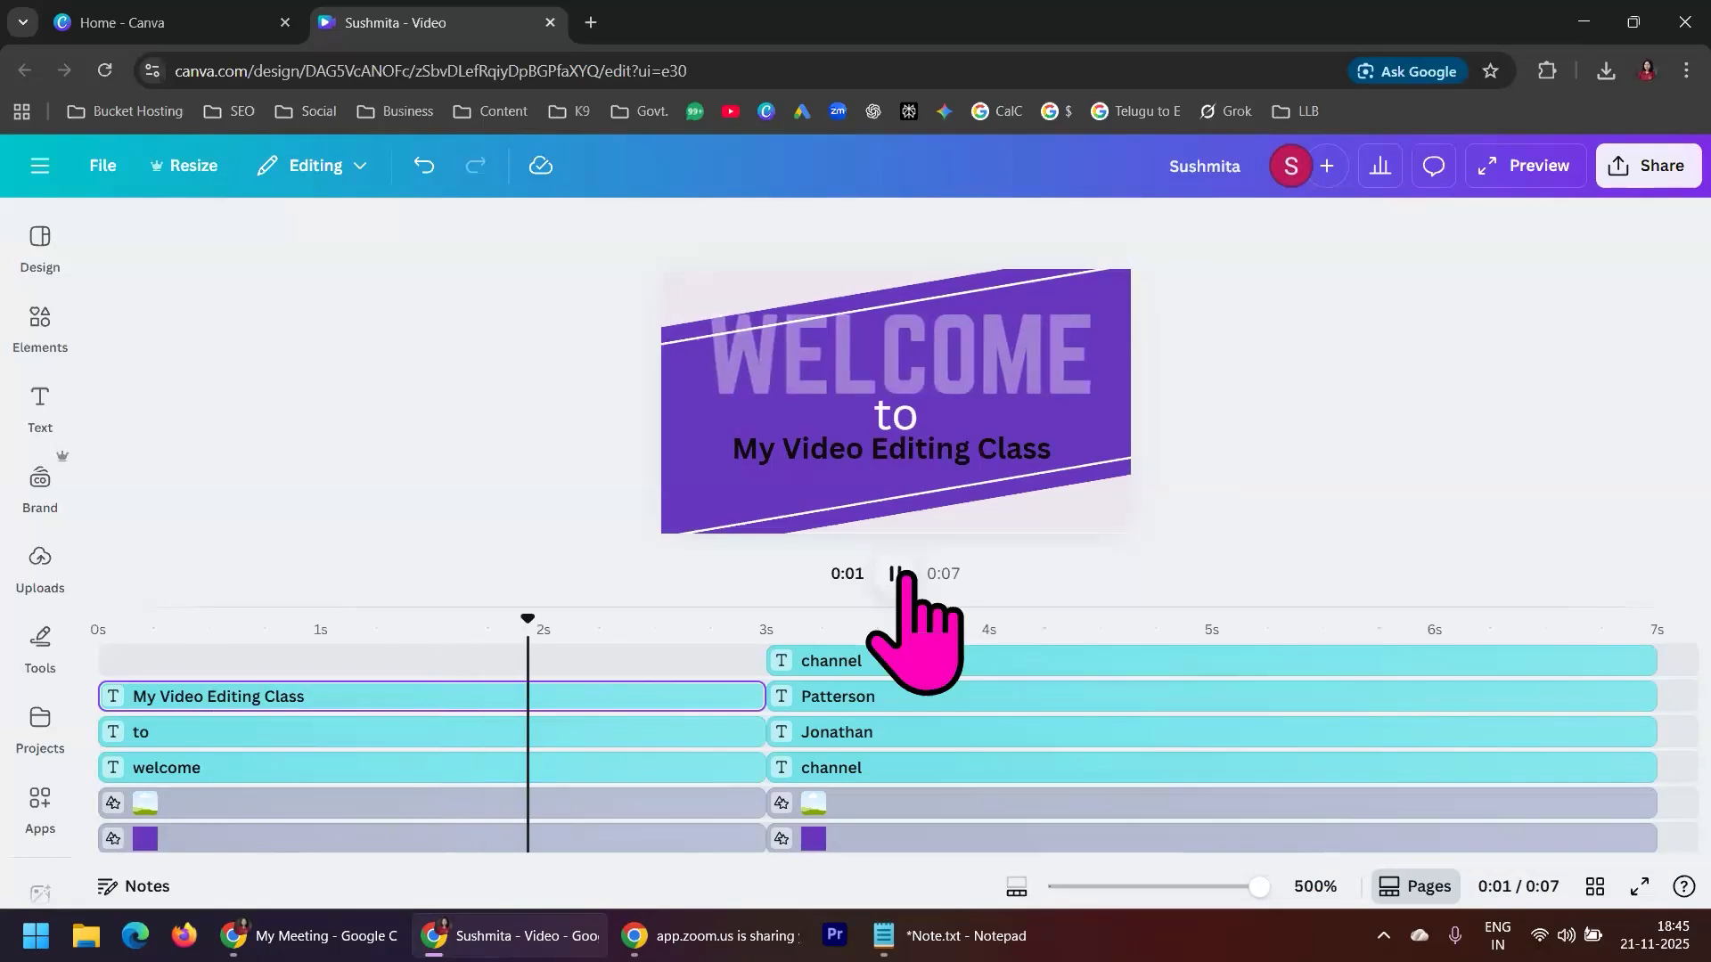
pyautogui.click(900, 575)
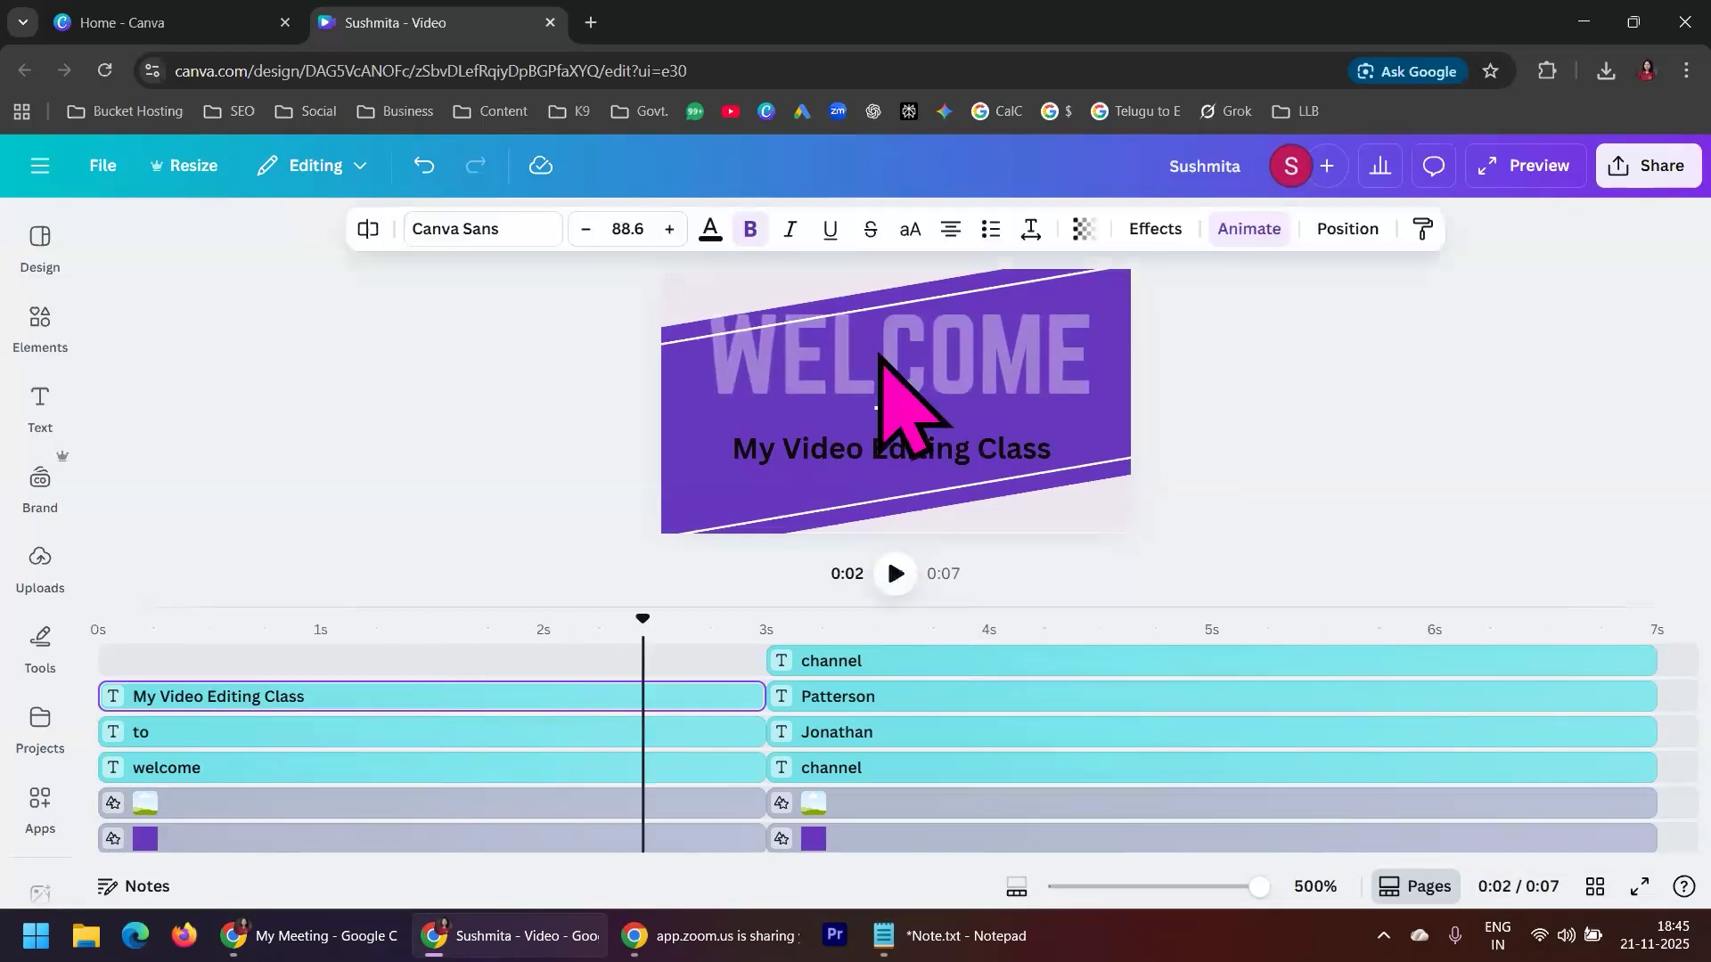
pyautogui.click(1016, 337)
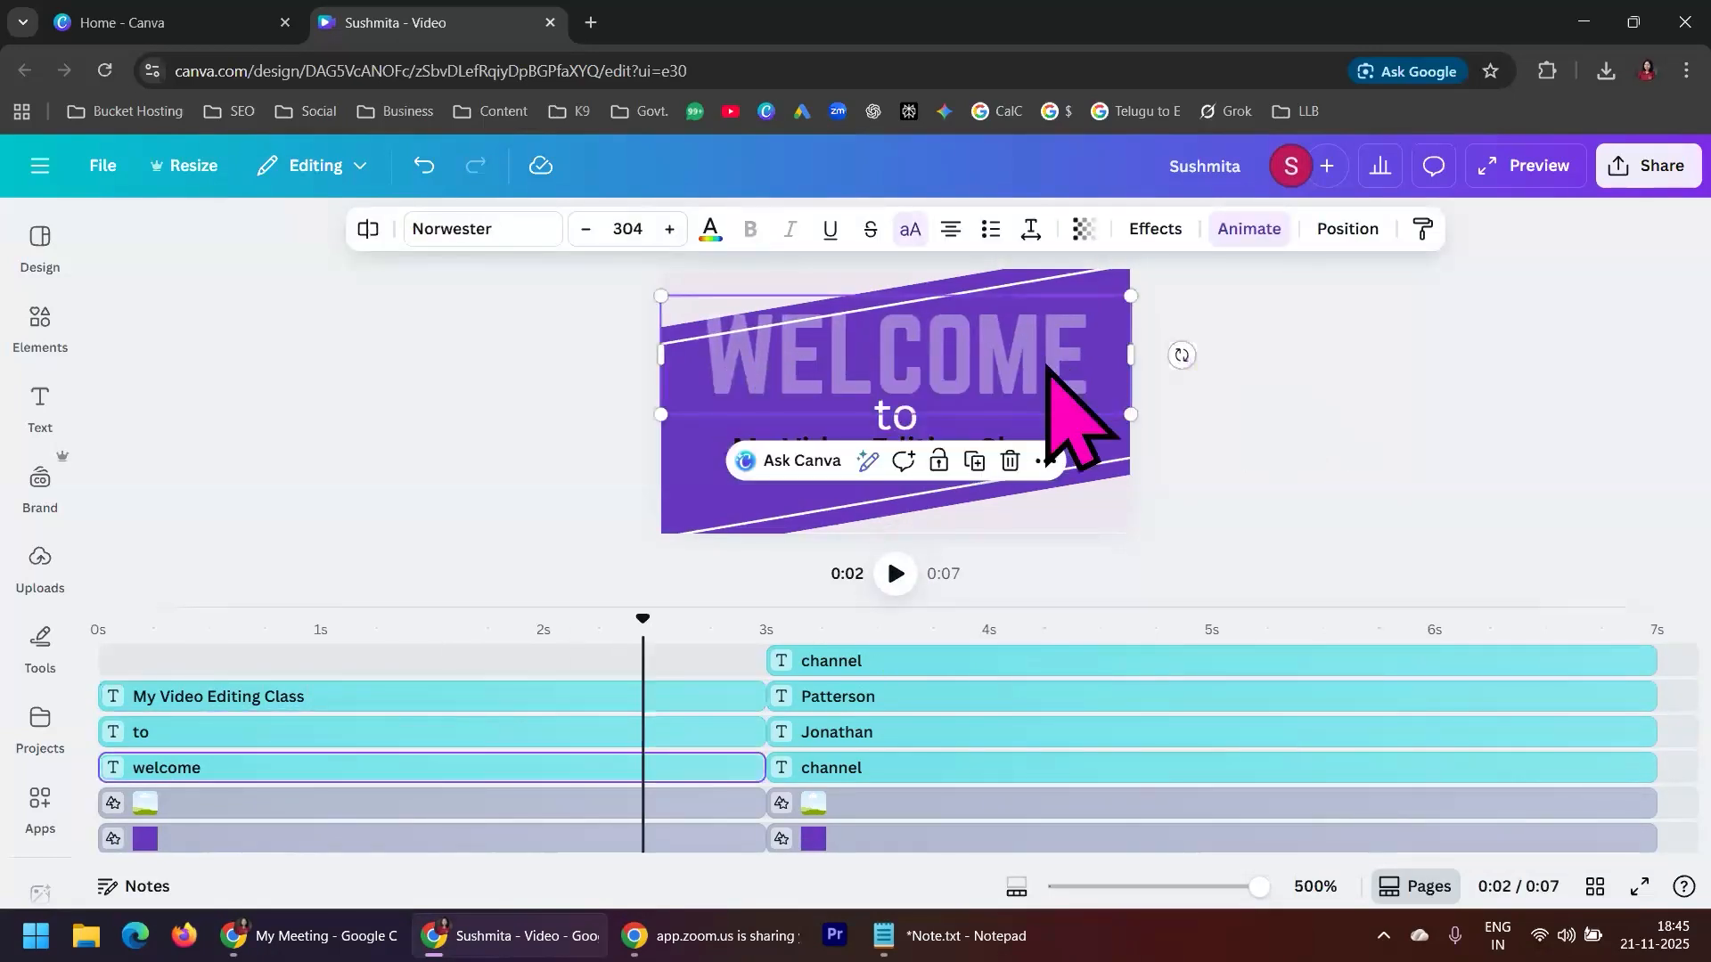
pyautogui.click(395, 365)
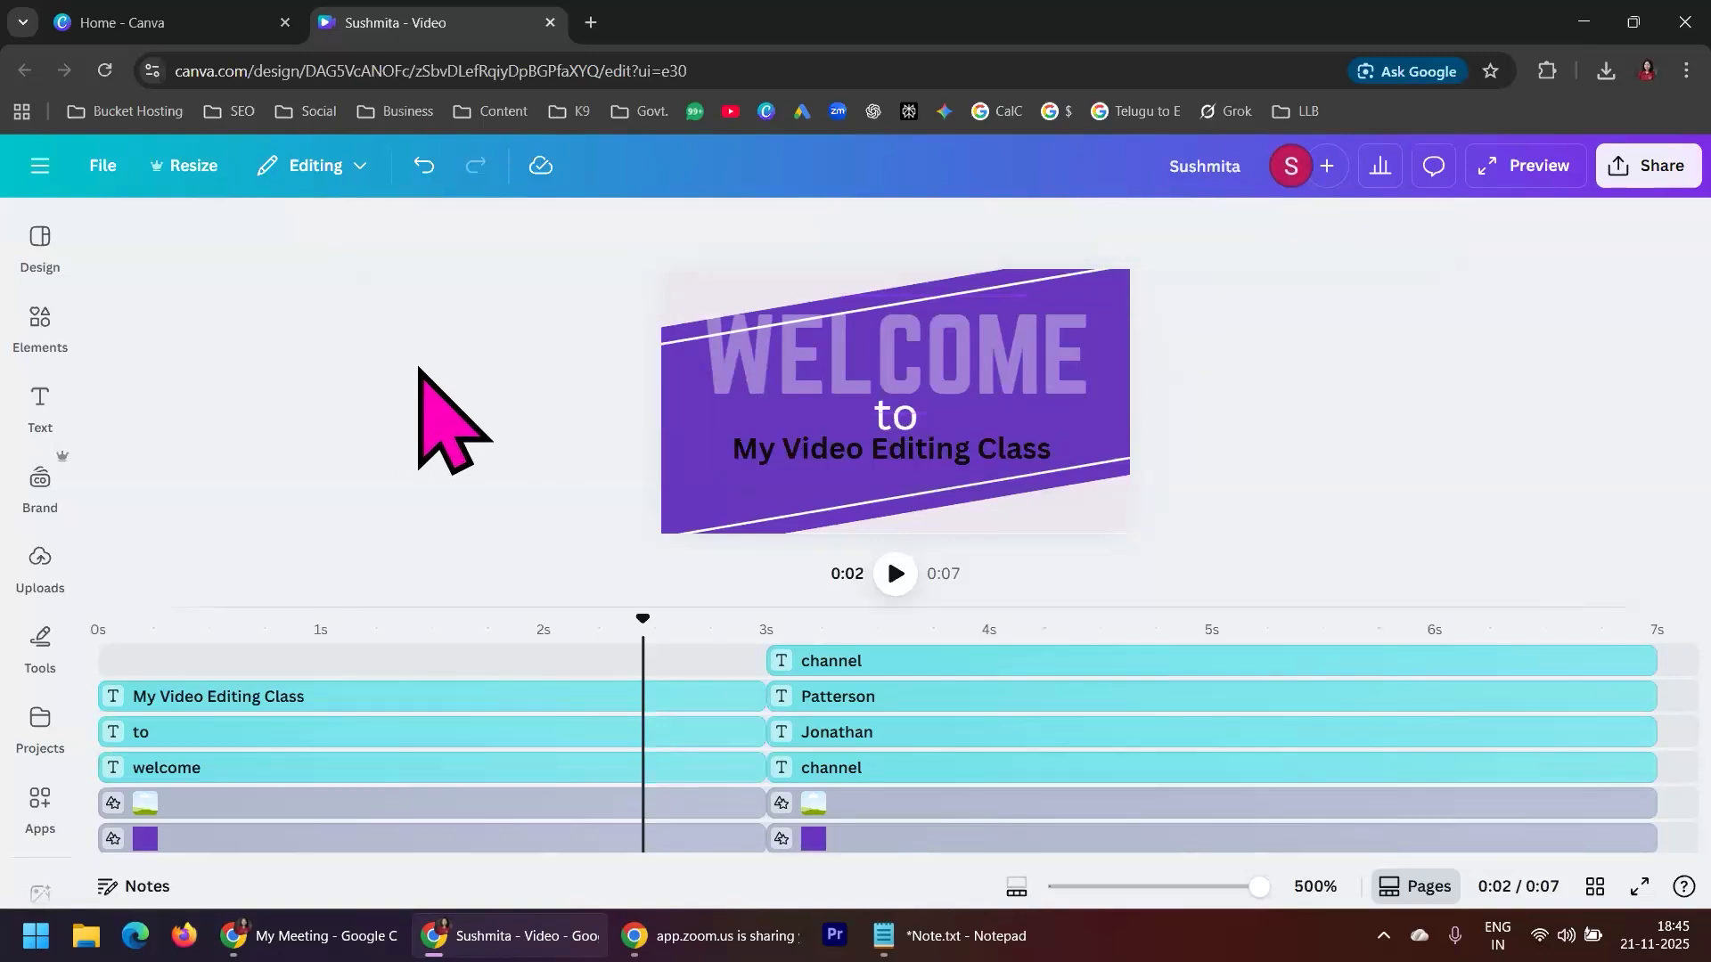
# Replay the first scene from 0 s and pause shortly after the second scene begins
pyautogui.moveTo(638, 635); pyautogui.dragTo(100, 629)
pyautogui.click(896, 574)
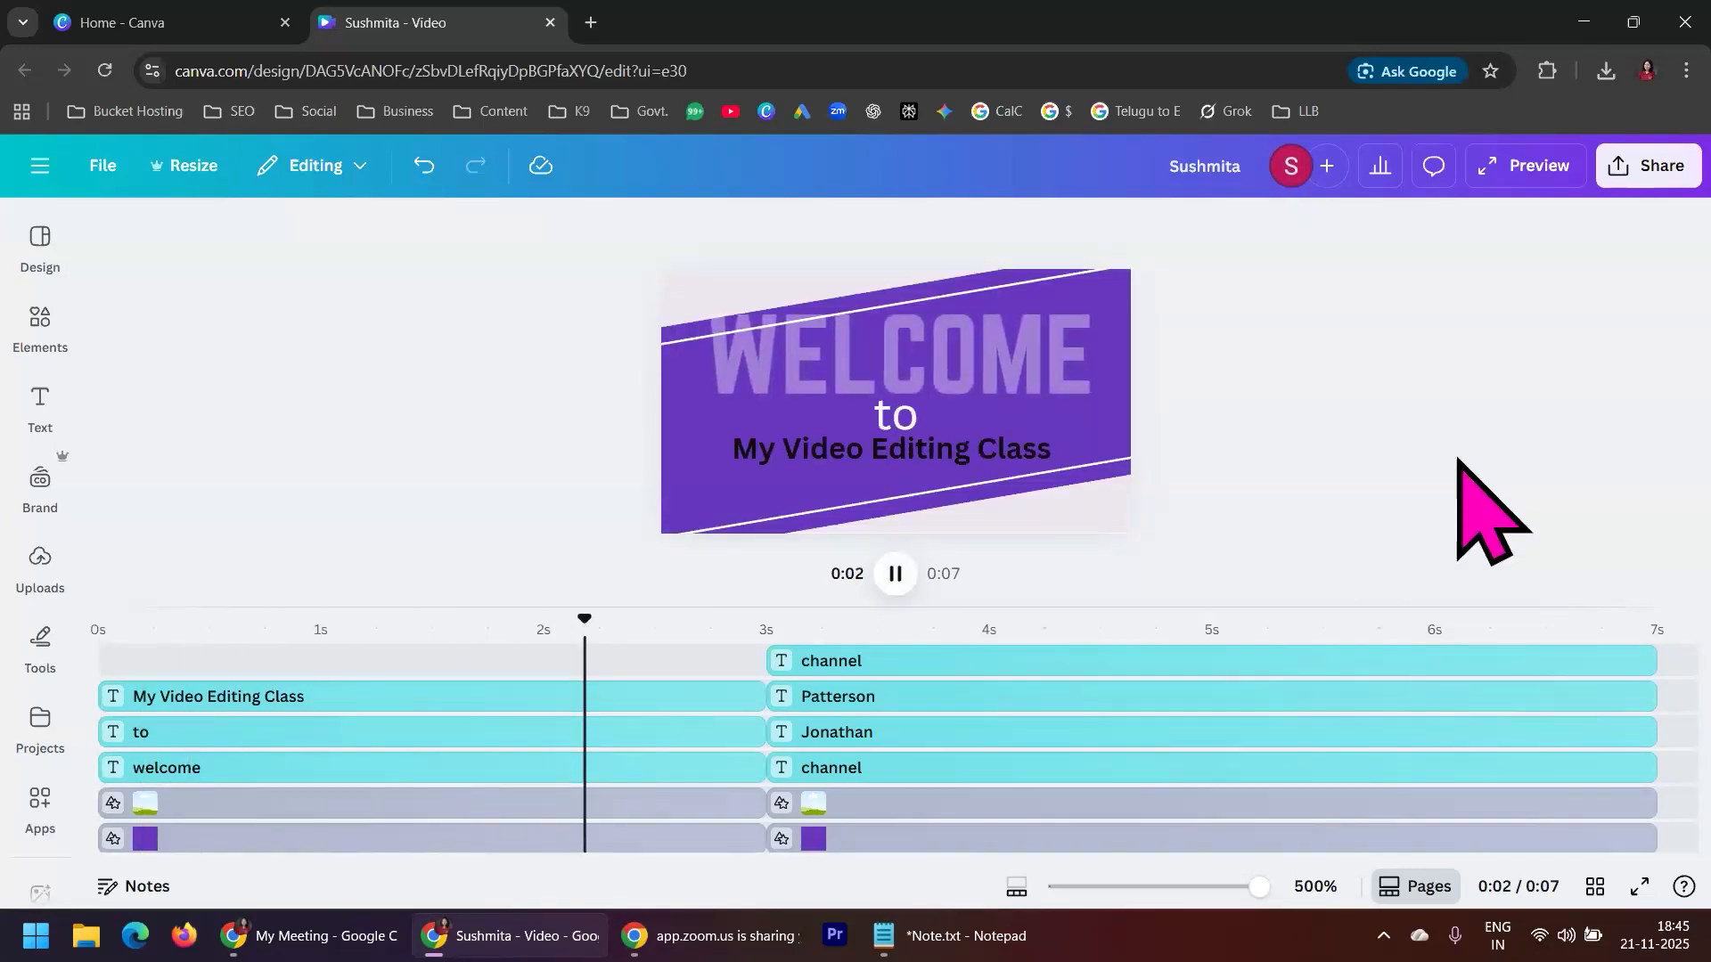
pyautogui.click(895, 575)
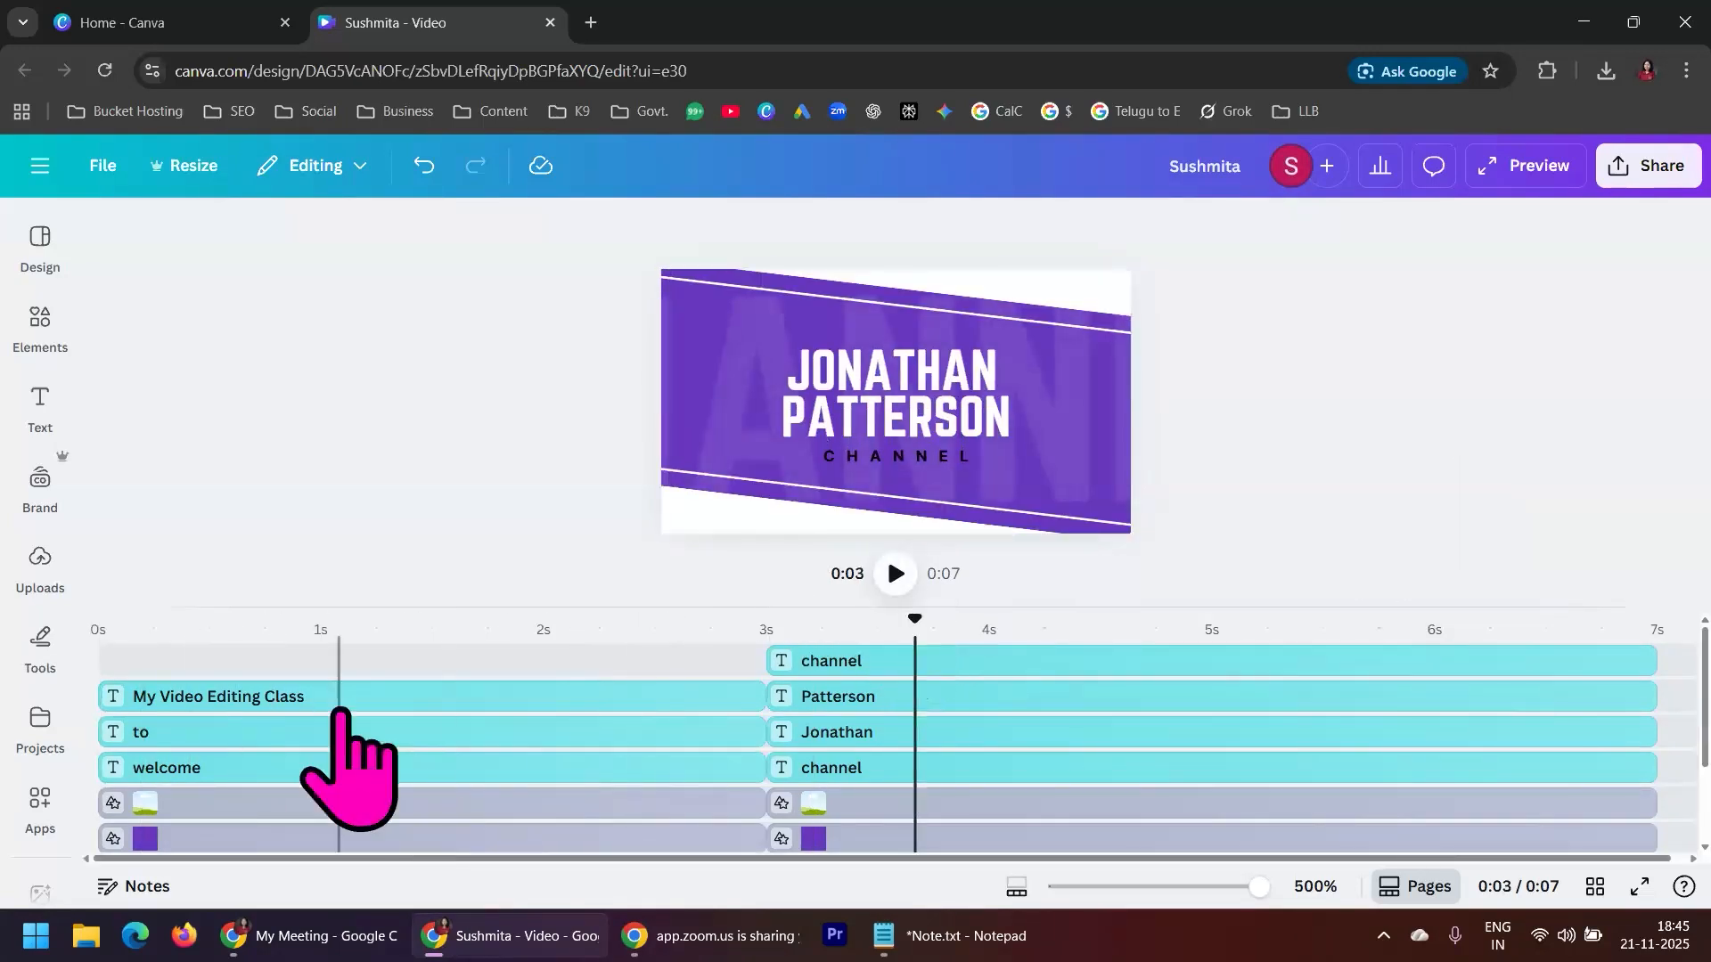
# Open the animation options for the first scene's large WELCOME text
pyautogui.click(338, 700)
pyautogui.click(1085, 339)
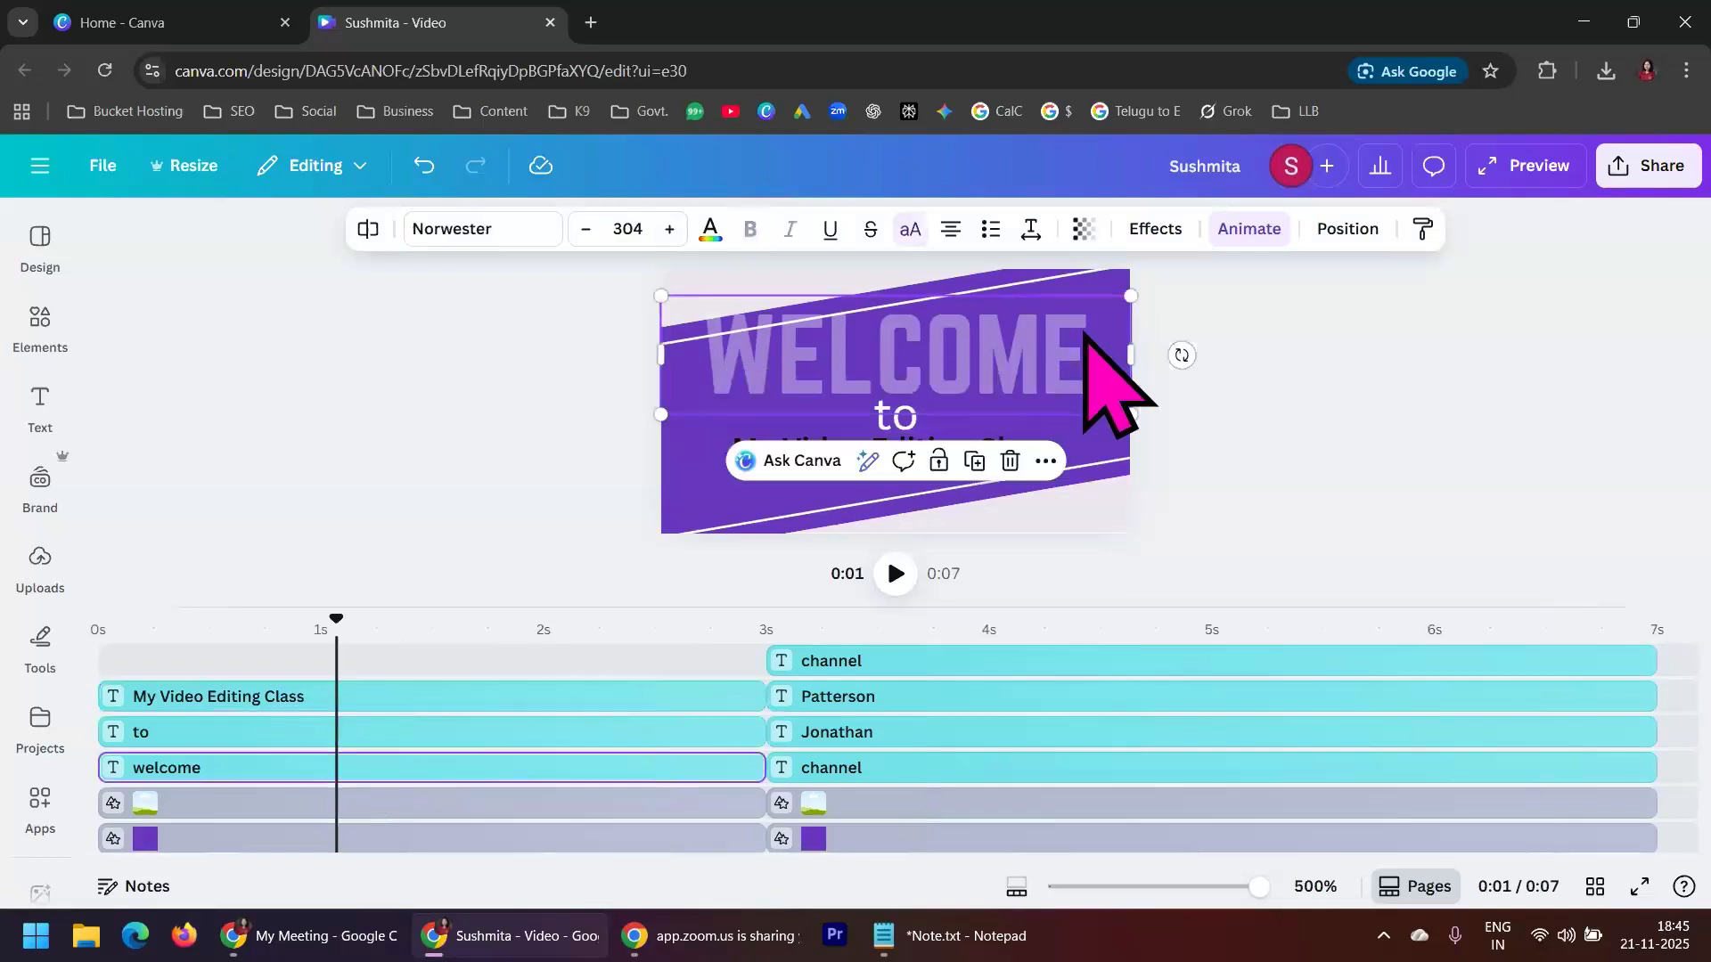
pyautogui.click(1265, 234)
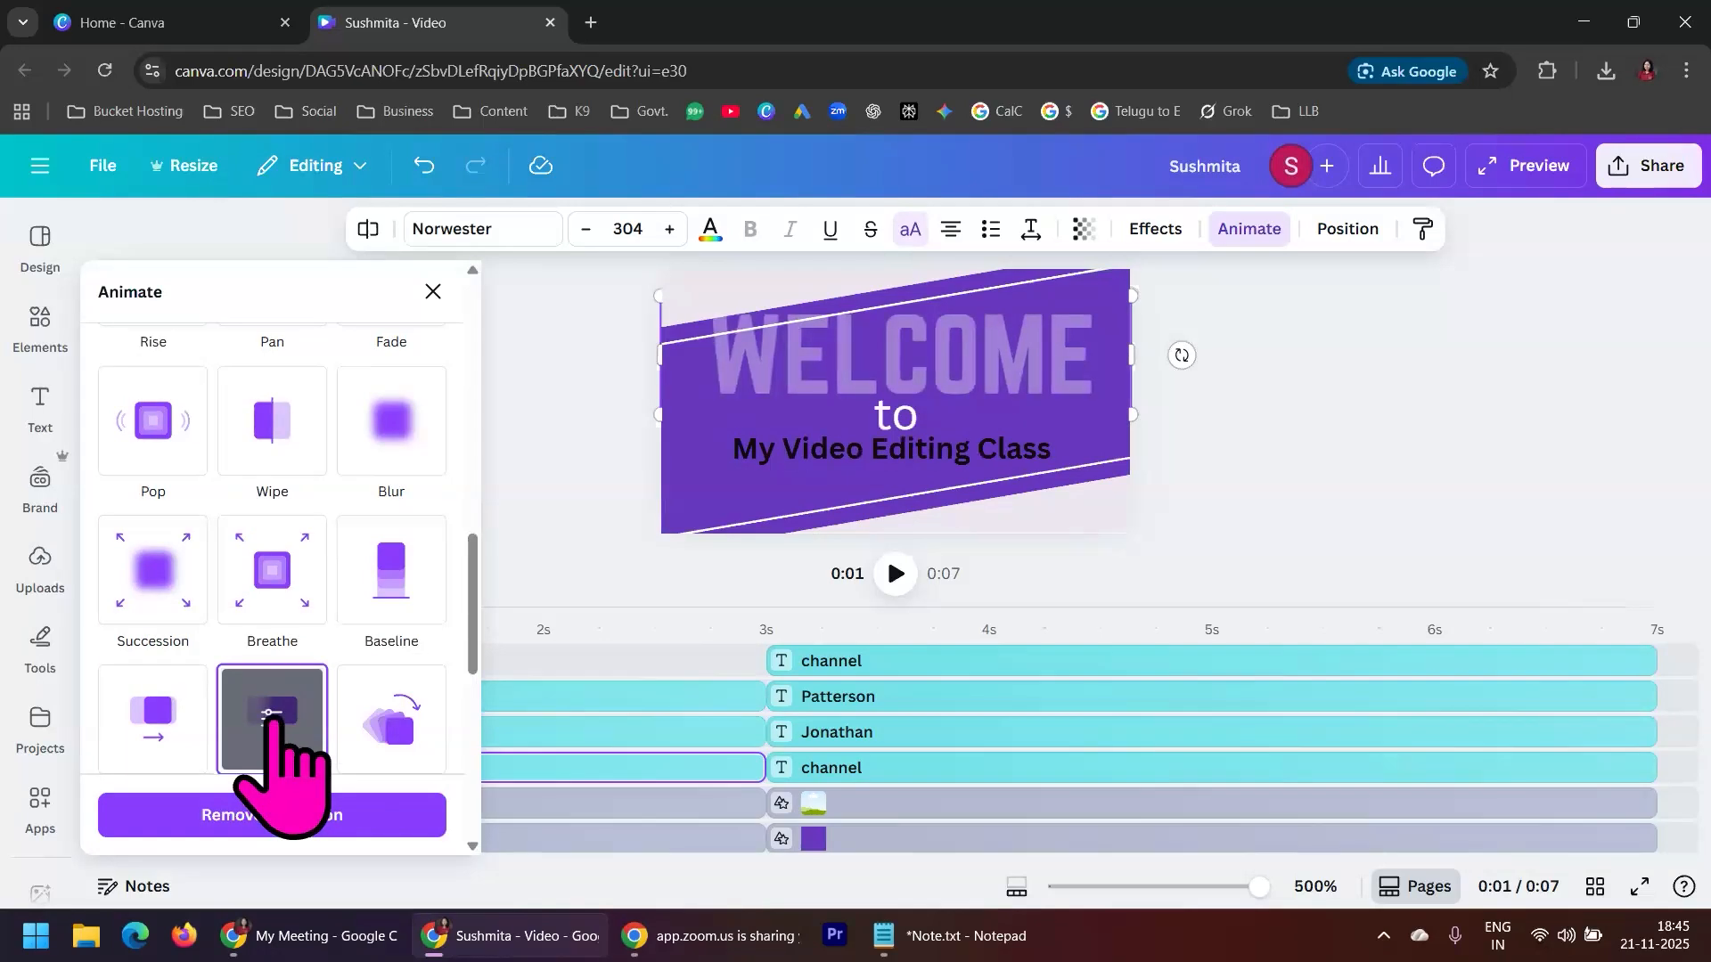
# Raise the intensity of the WELCOME text's Tectonic animation to the maximum
pyautogui.scroll(-4, 272, 739)
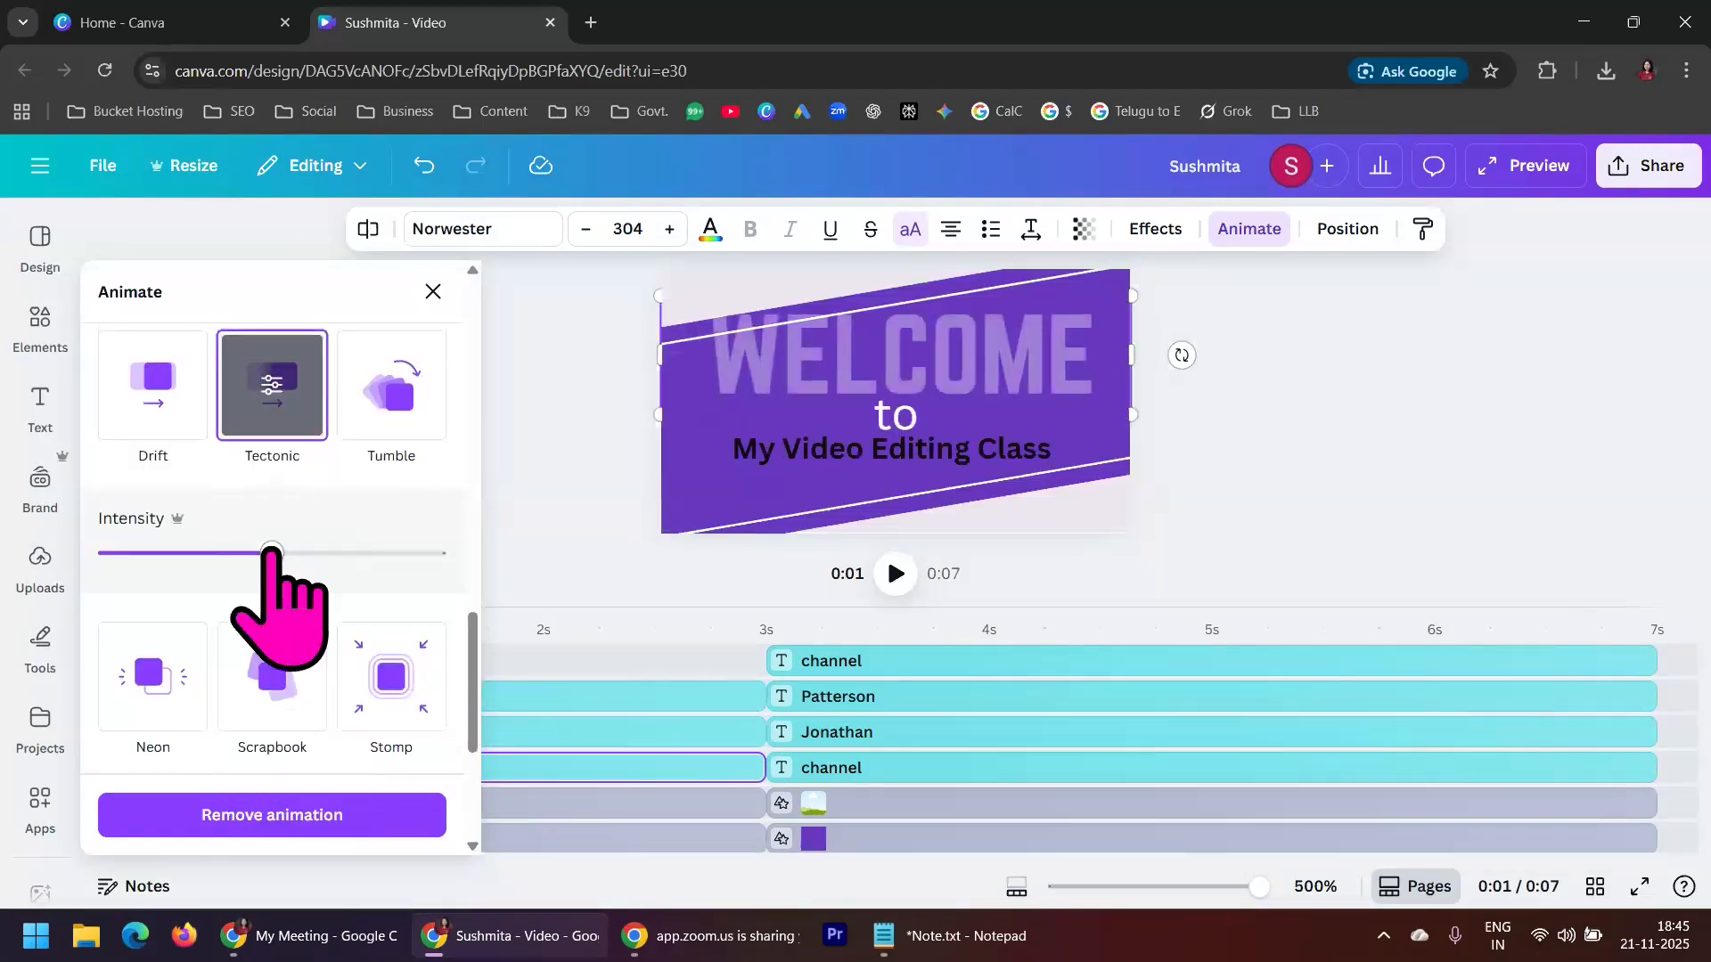
pyautogui.moveTo(271, 552); pyautogui.dragTo(472, 562)
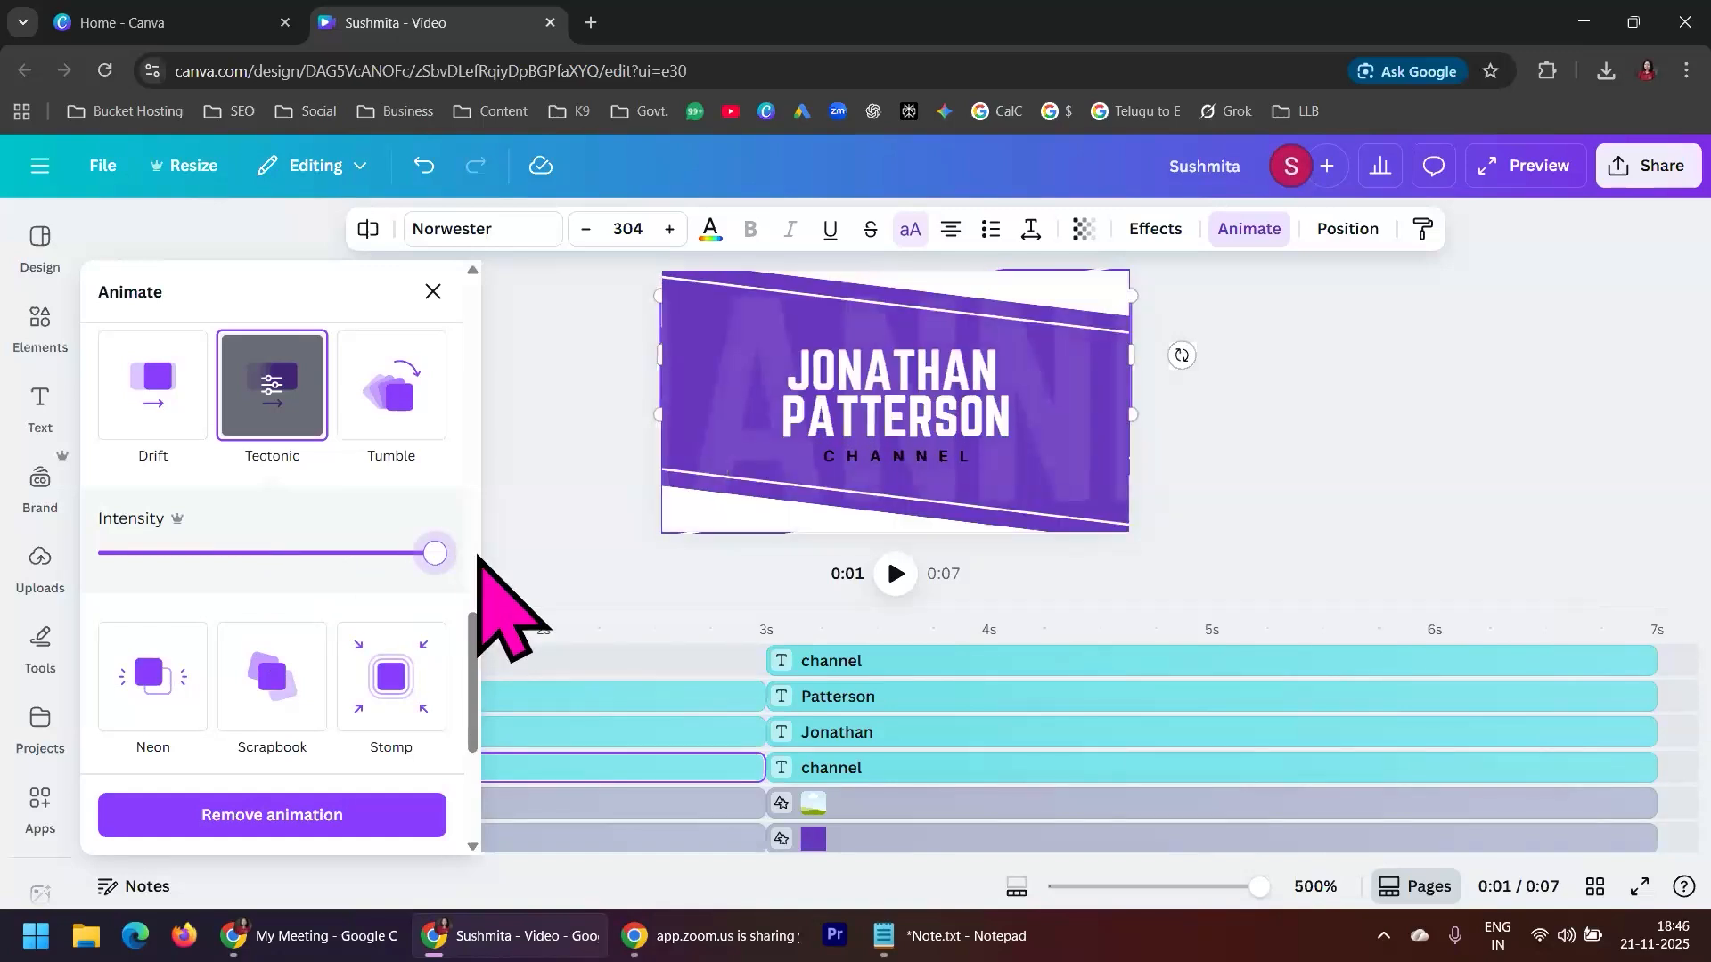
pyautogui.scroll(3, 375, 570)
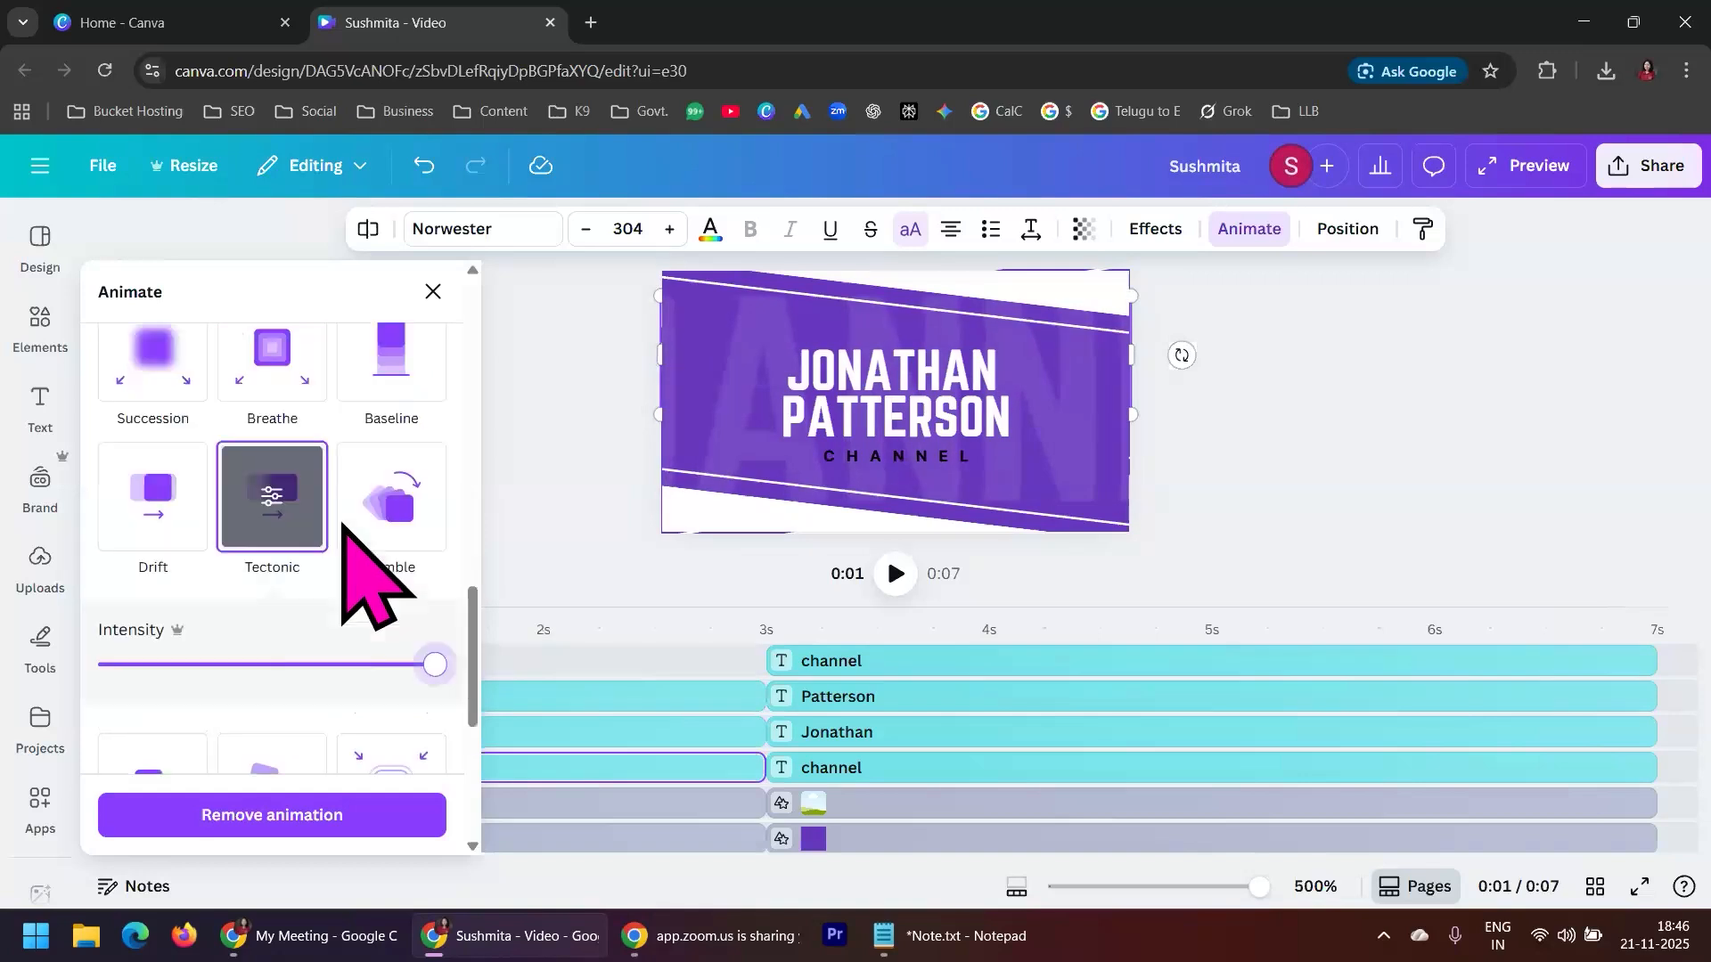
pyautogui.click(273, 608)
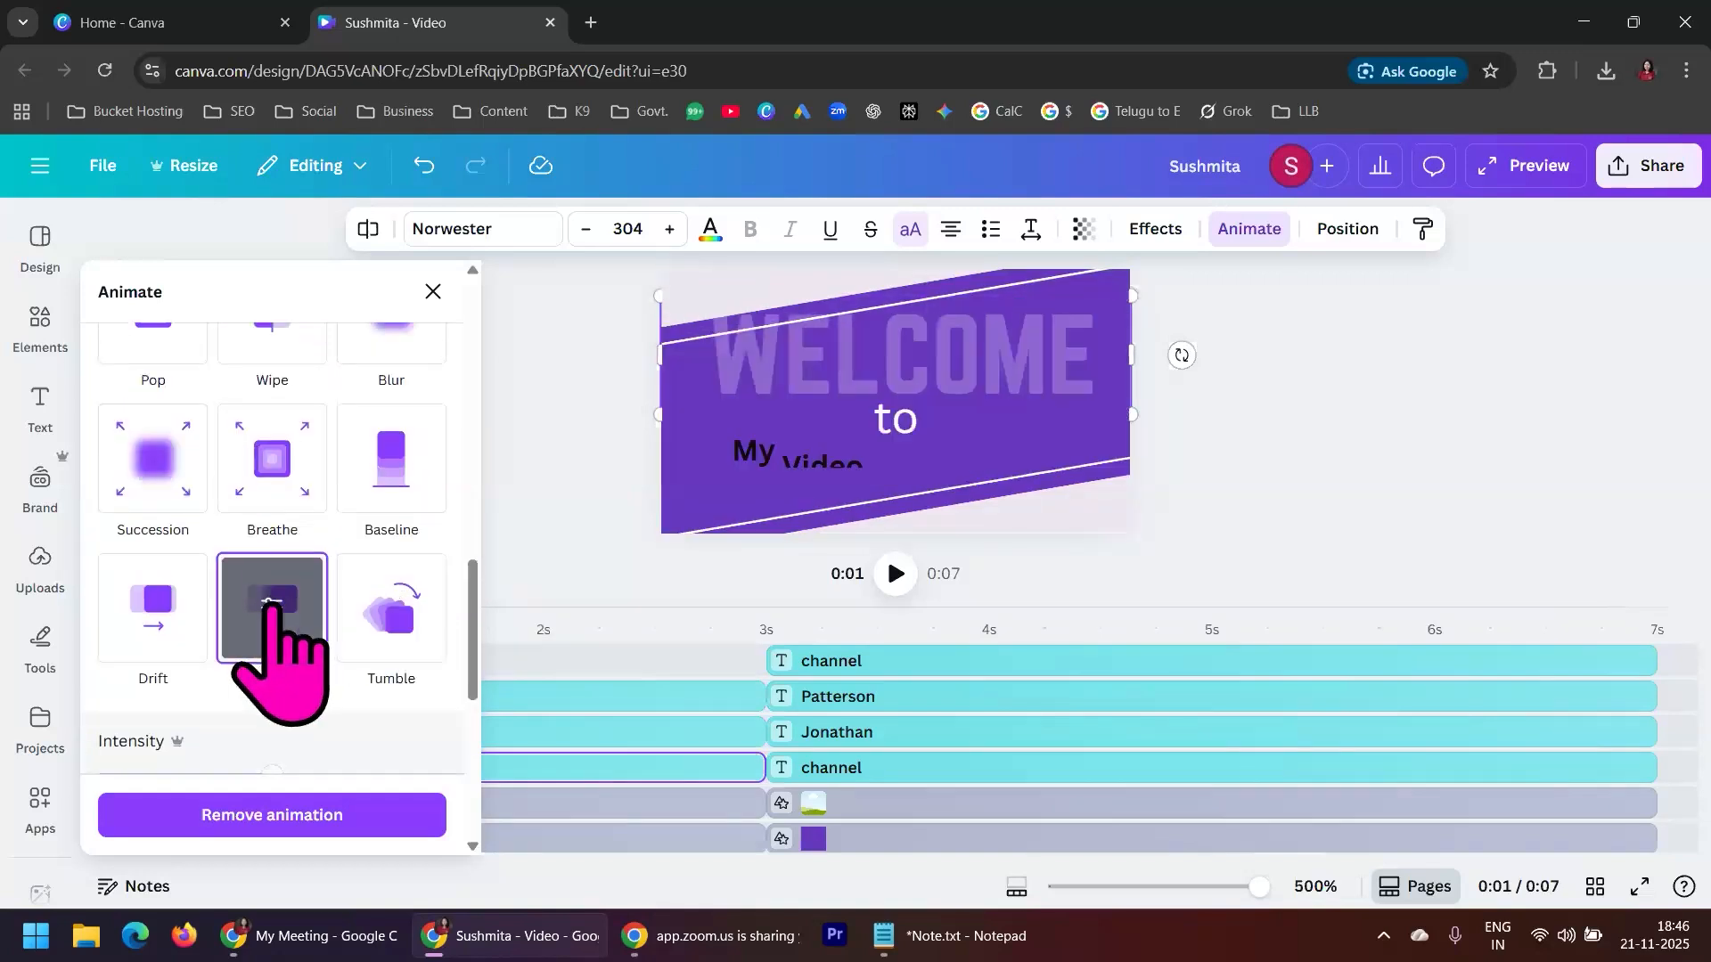
pyautogui.scroll(-3, 274, 607)
pyautogui.moveTo(271, 555); pyautogui.dragTo(511, 570)
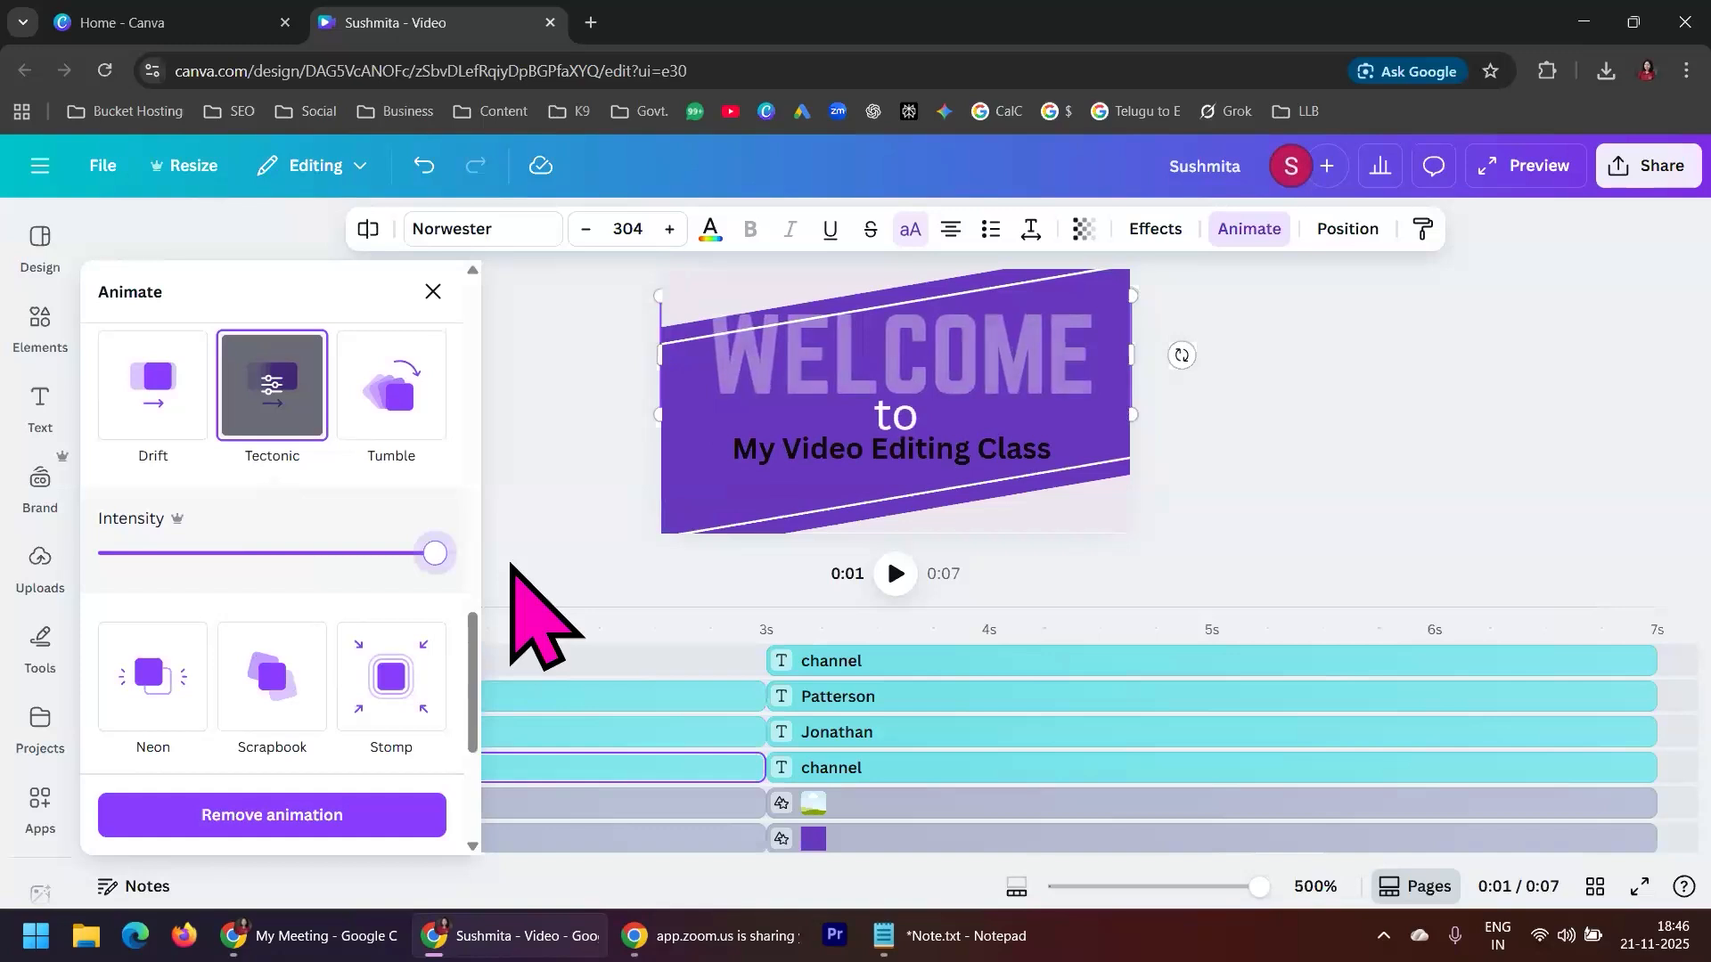
# Try the Drift animation on the WELCOME text, then apply Tumble with Both and Auto direction and close the animation options
pyautogui.click(153, 388)
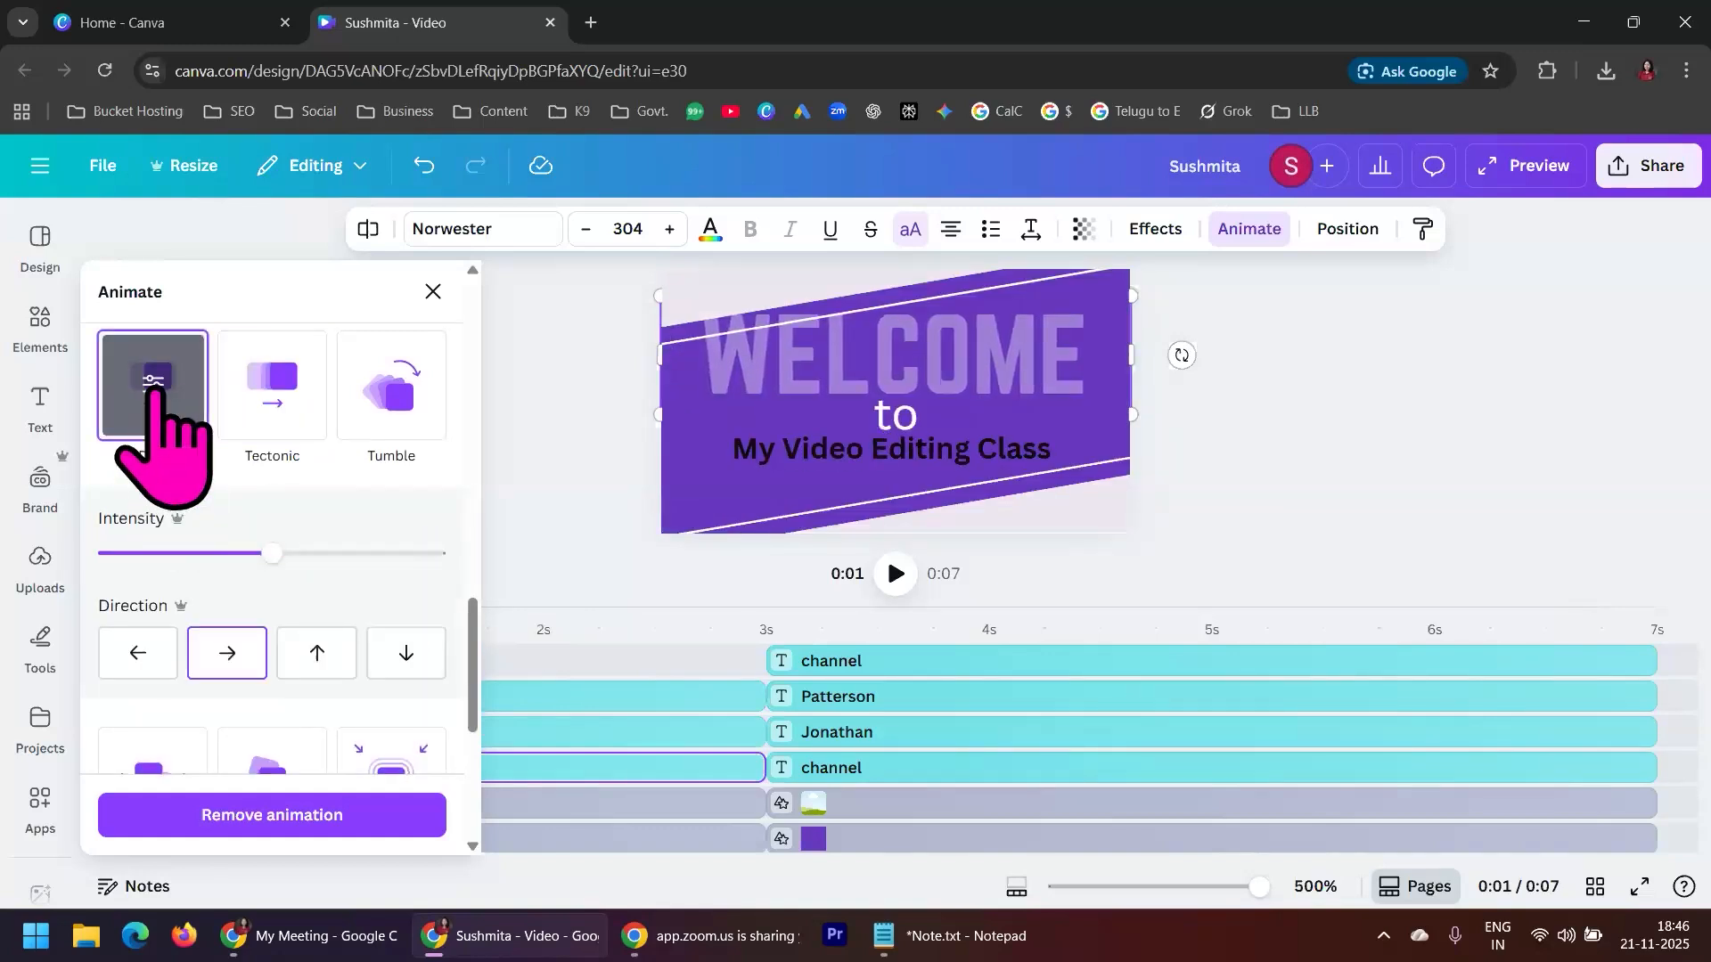
pyautogui.click(409, 419)
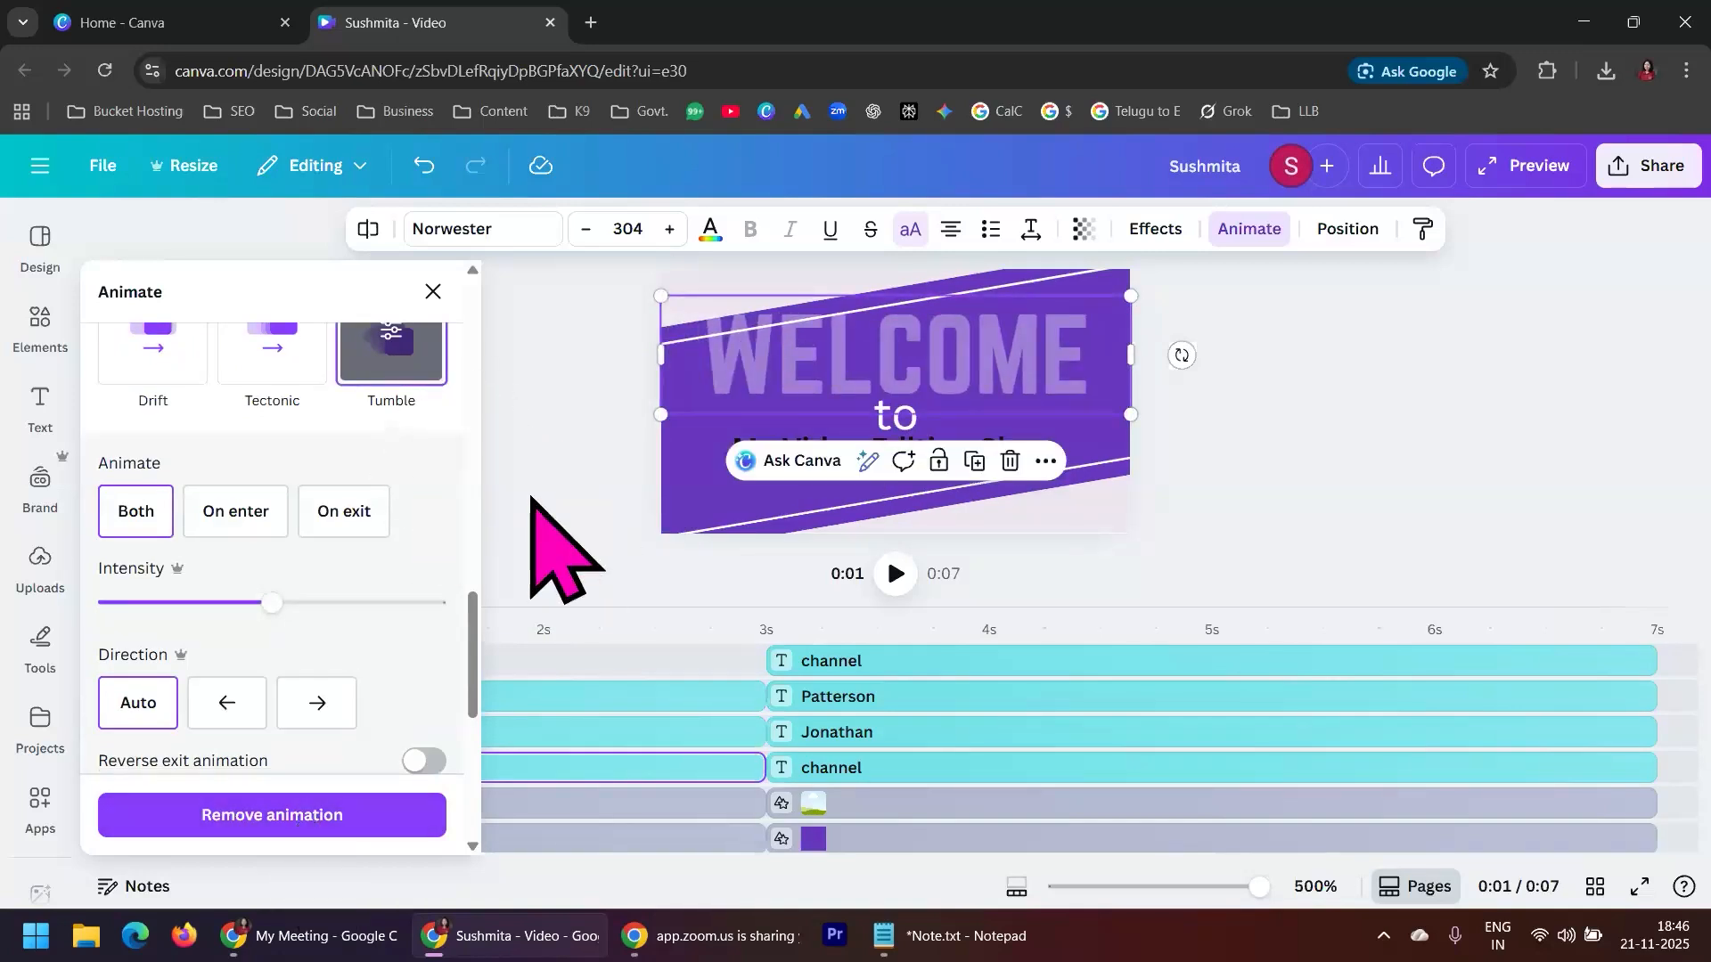
pyautogui.scroll(-3, 419, 695)
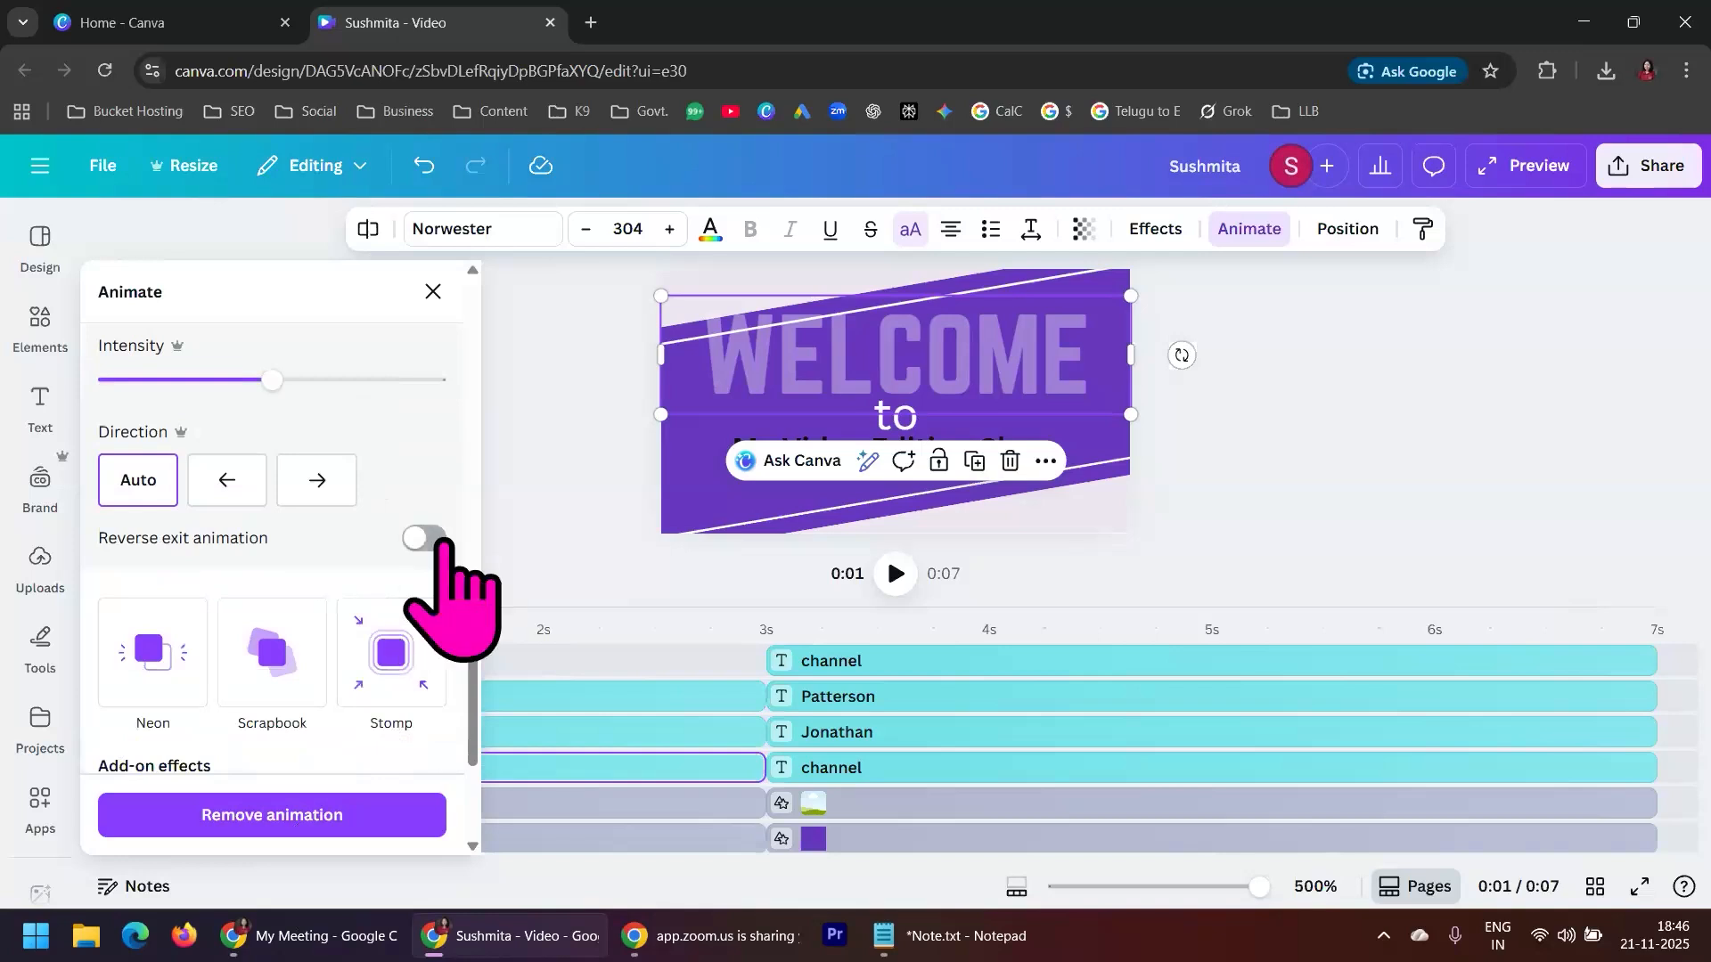
pyautogui.scroll(3, 419, 588)
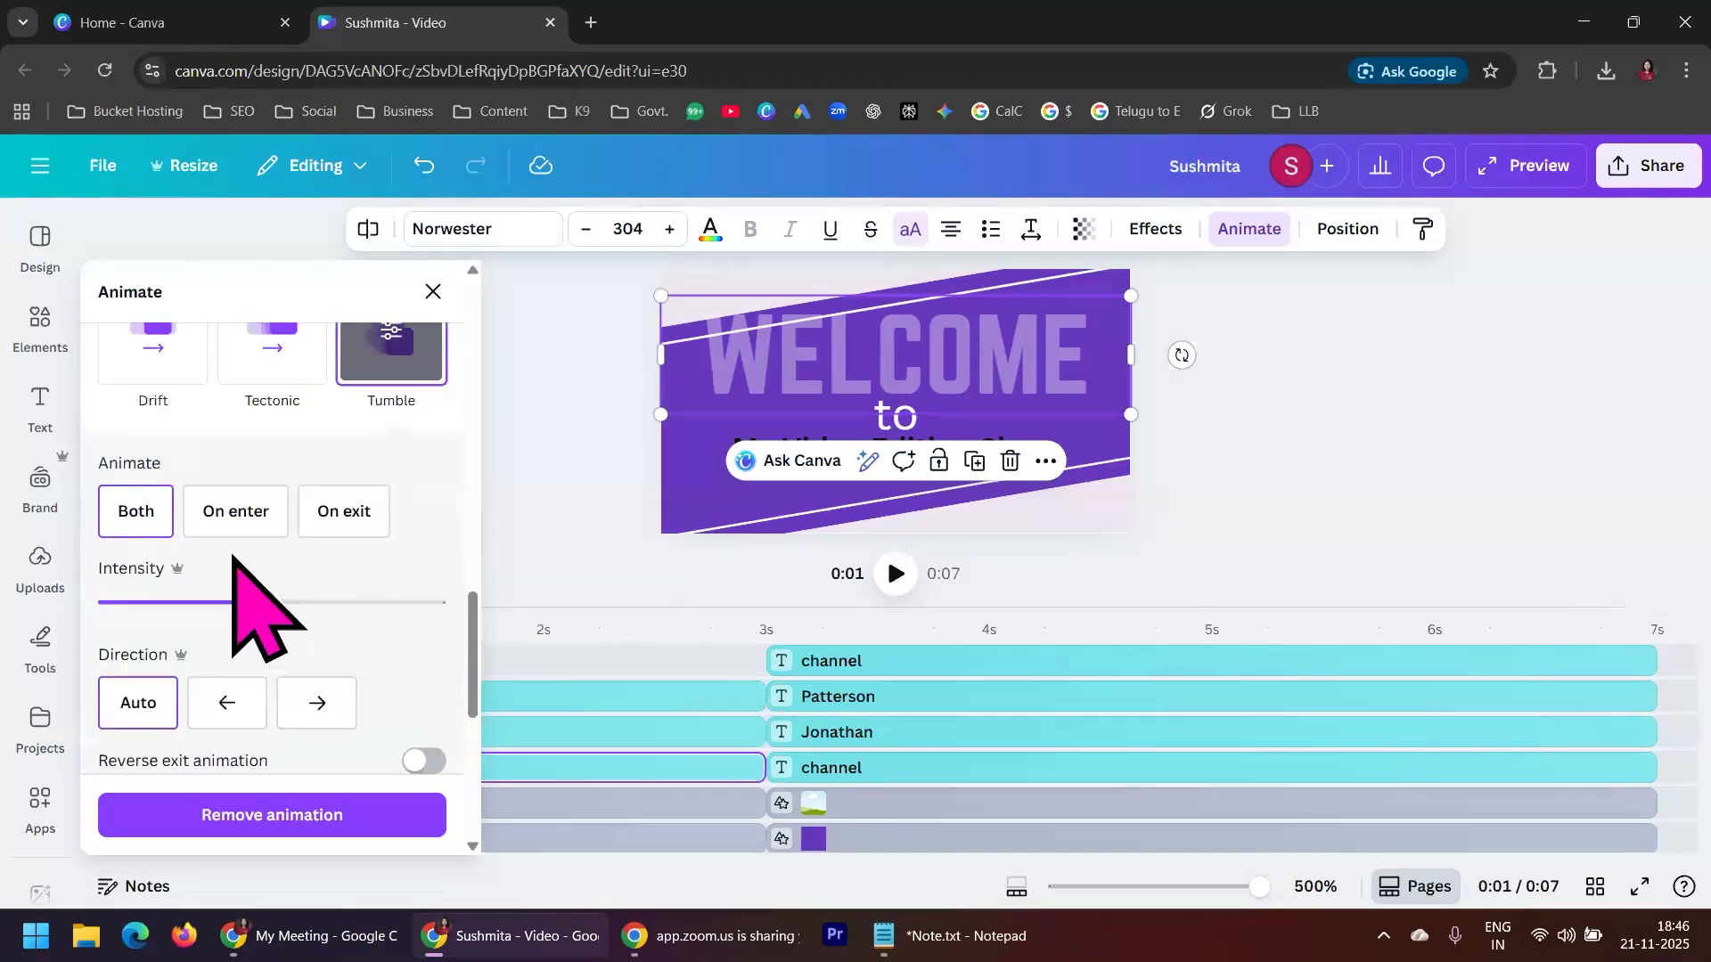
pyautogui.click(1301, 414)
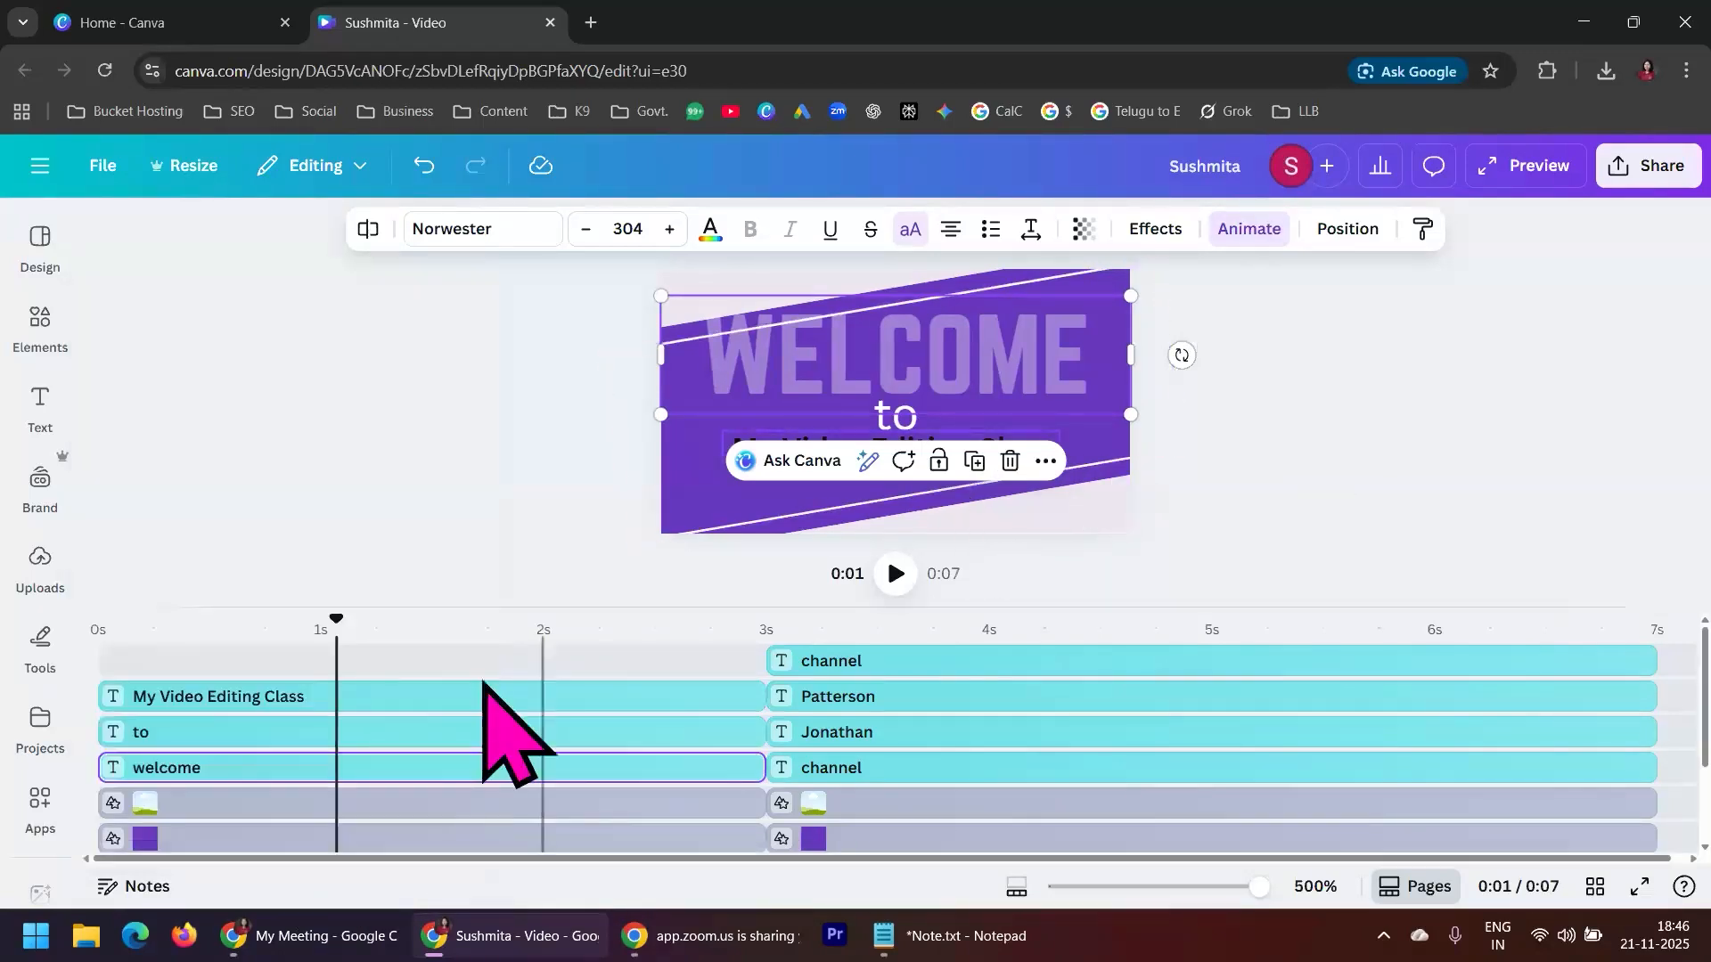
# Preview the new WELCOME animation from 0 s and pause the playback in the second scene
pyautogui.moveTo(336, 620); pyautogui.dragTo(67, 624)
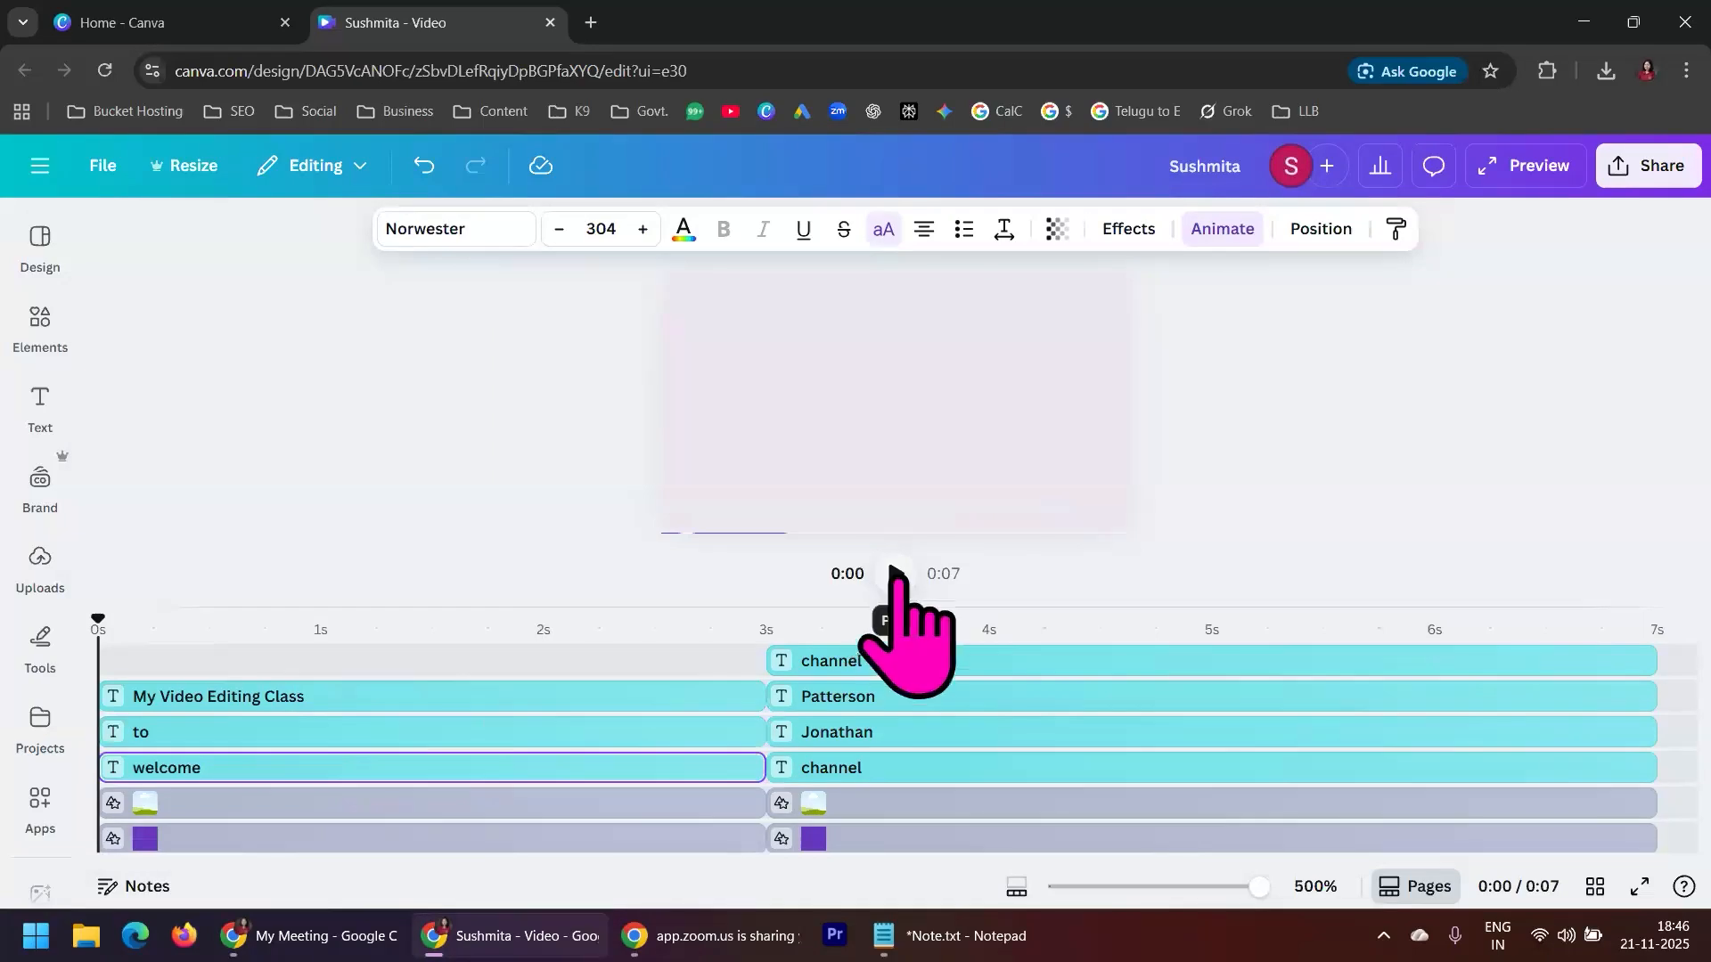
pyautogui.click(896, 574)
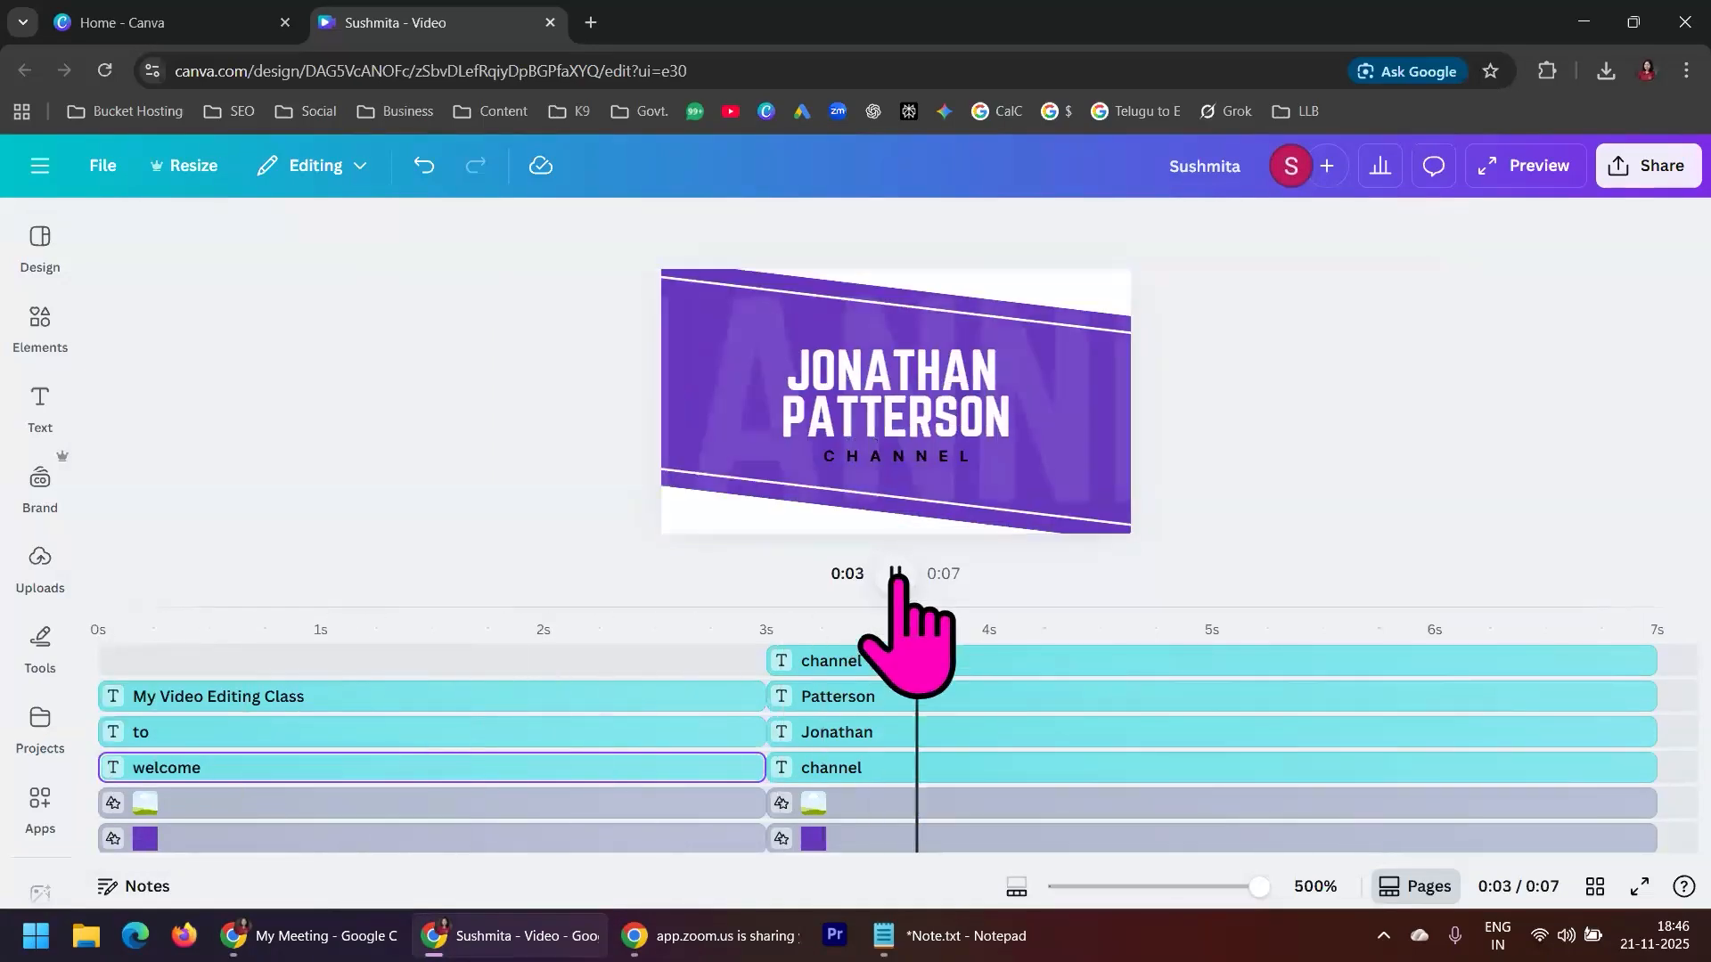
pyautogui.click(898, 574)
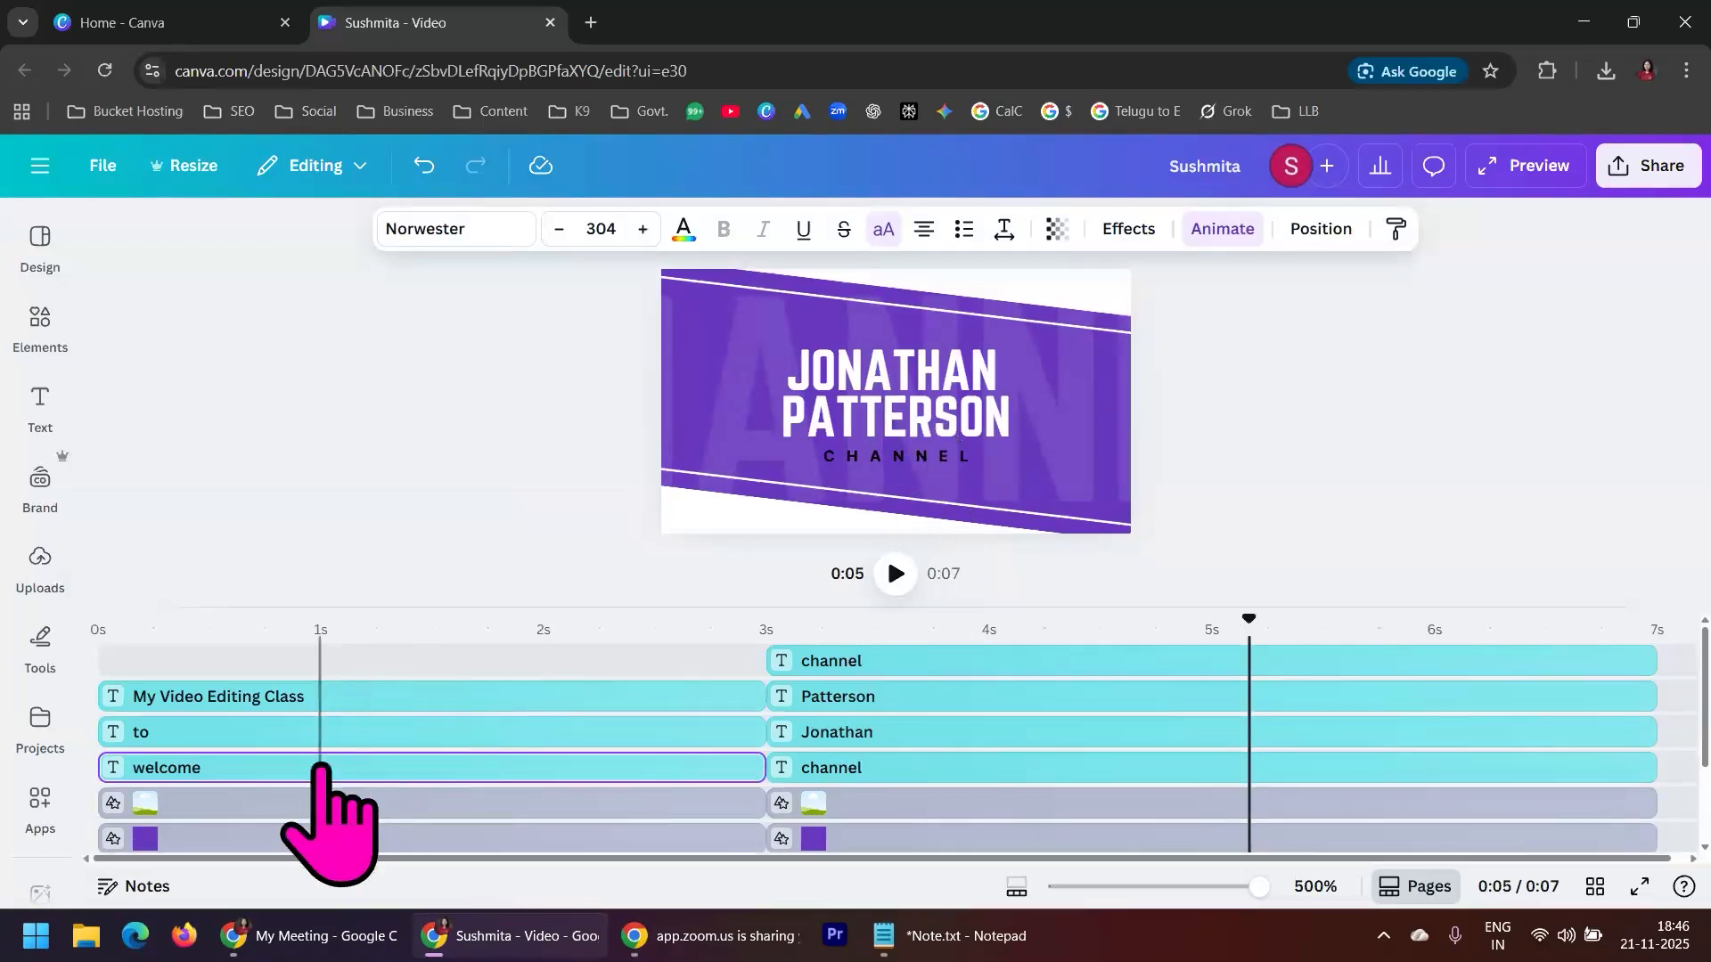
# Replace the second scene's upper name line with "Kareer9"
pyautogui.click(876, 733)
pyautogui.doubleClick(927, 366)
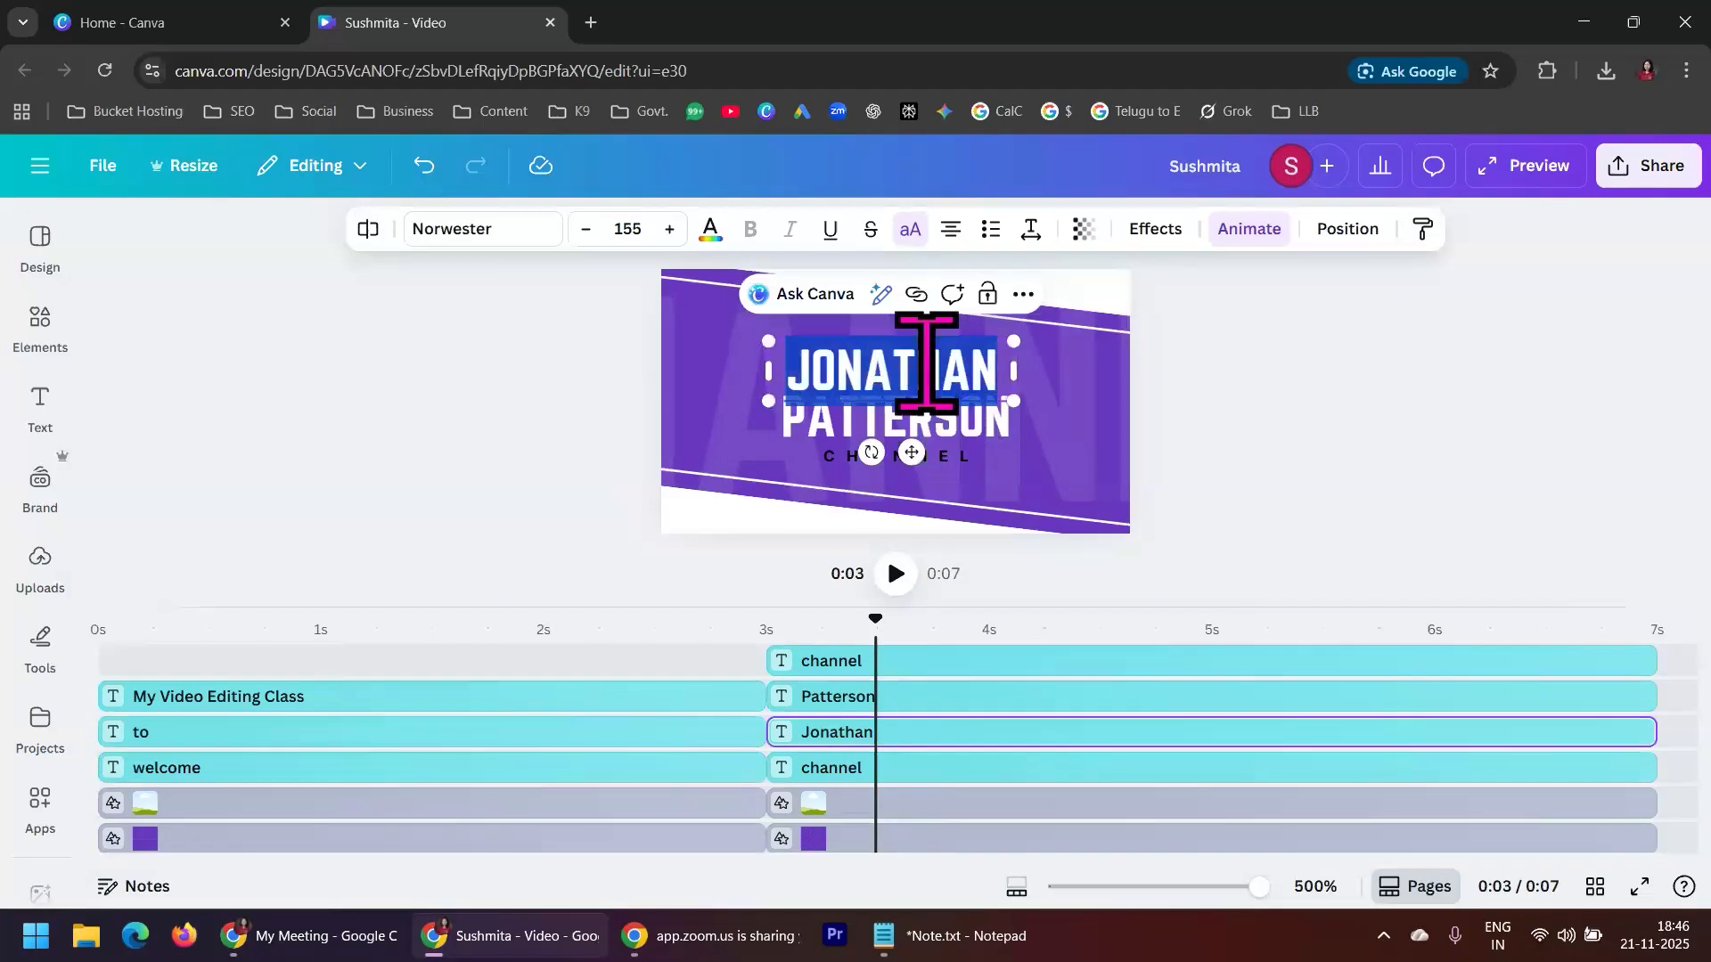
pyautogui.write('Kareer9')
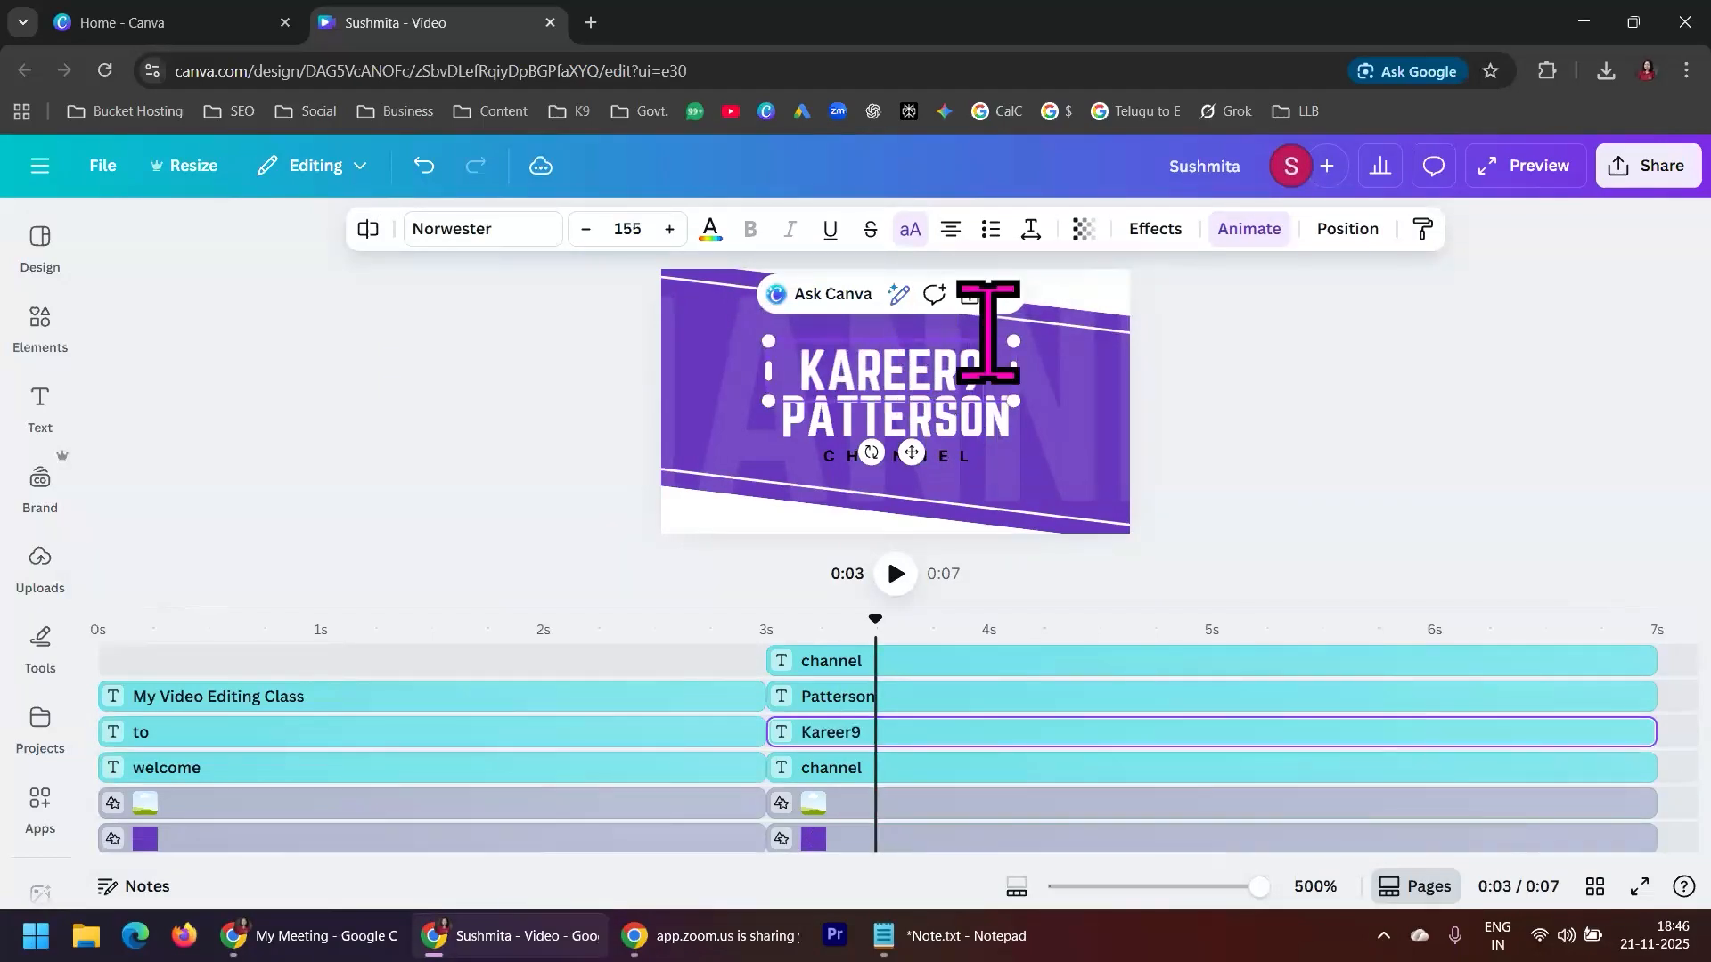
pyautogui.click(1326, 404)
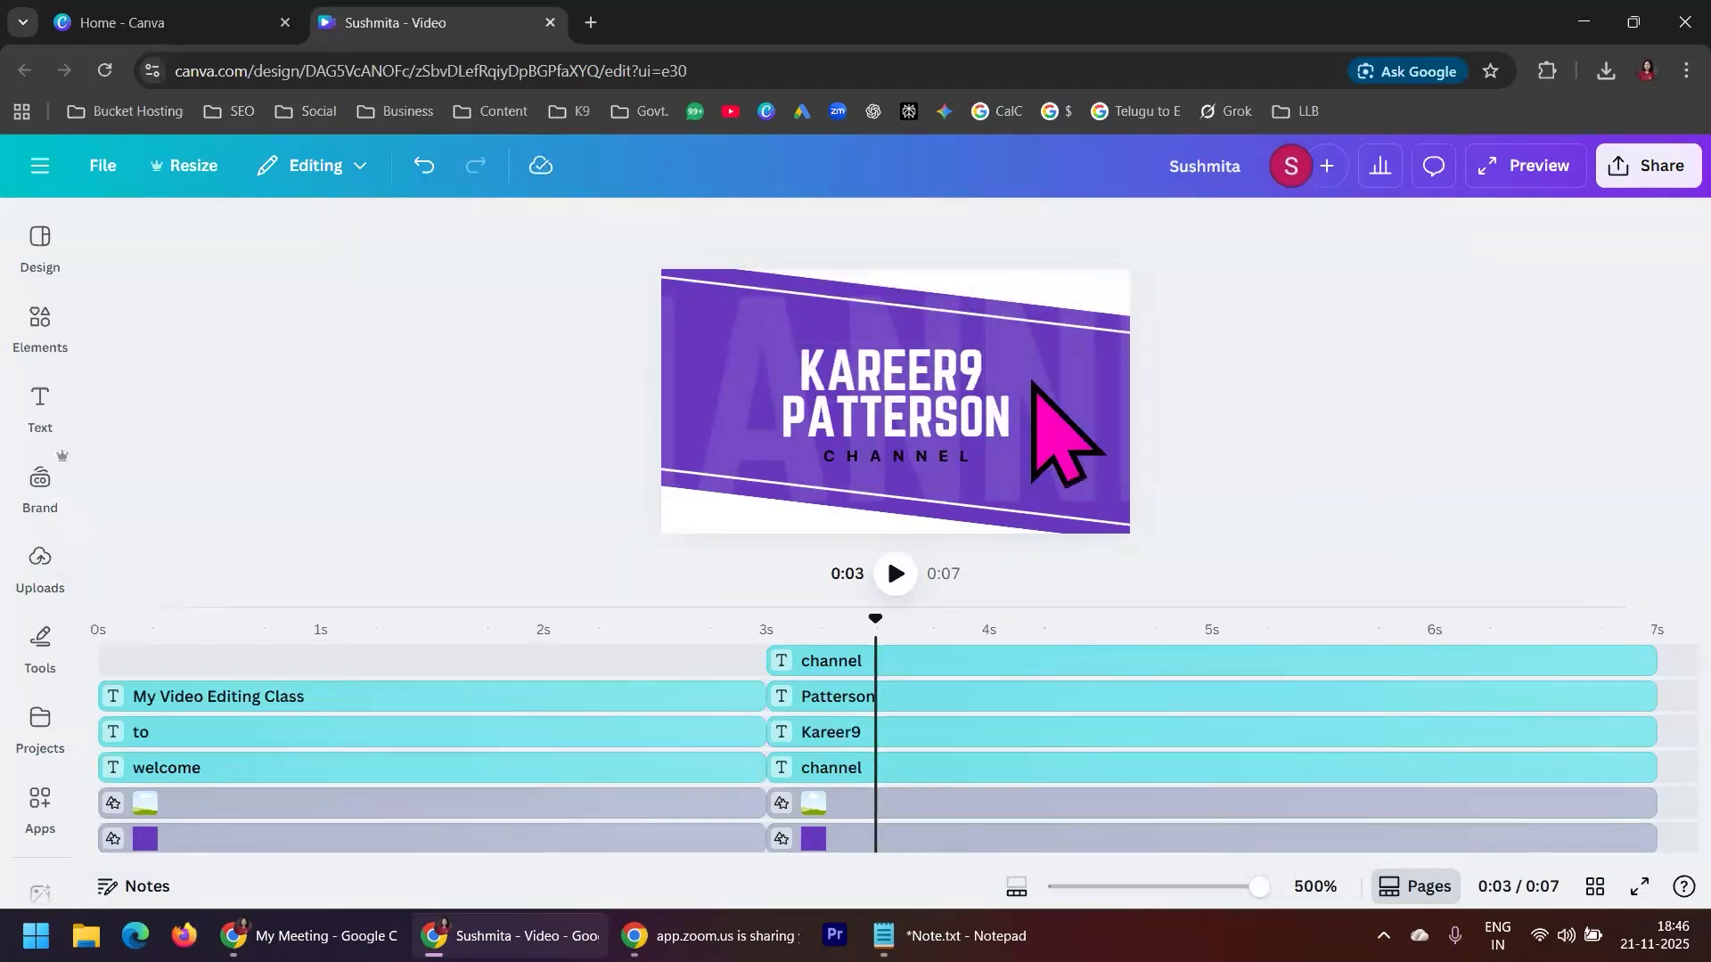
# Turn off uppercase for the Kareer9 text and set it in bold Canva Sans
pyautogui.click(929, 352)
pyautogui.click(891, 233)
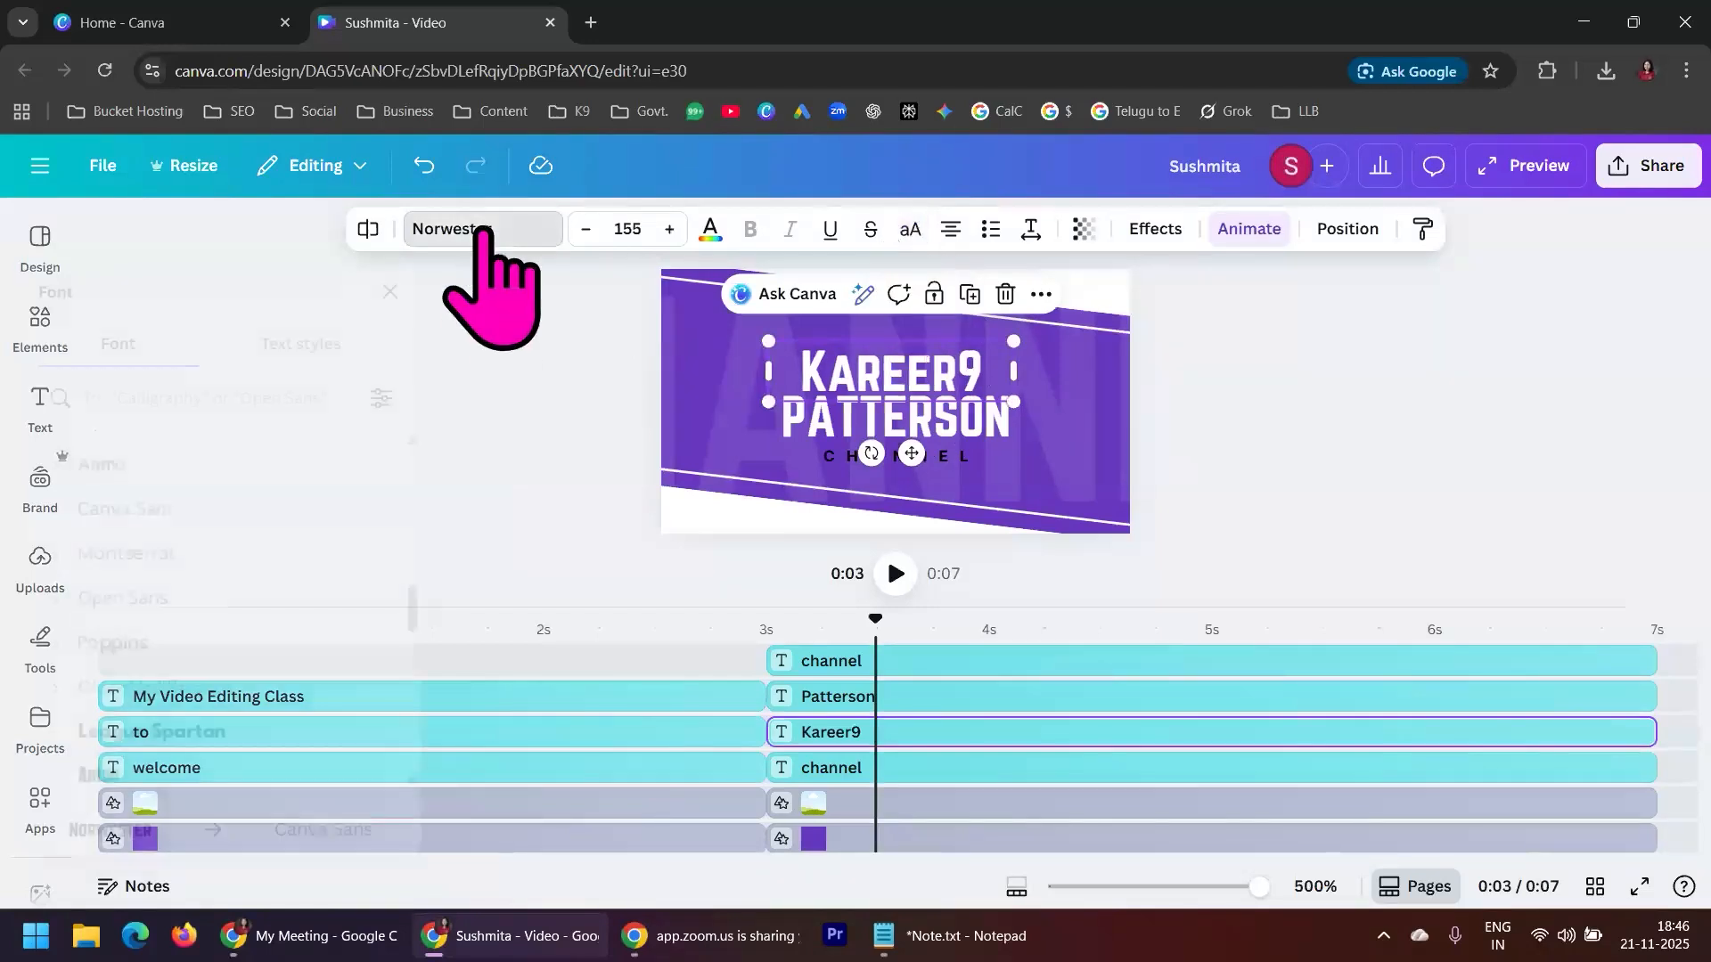
pyautogui.click(473, 233)
pyautogui.click(230, 514)
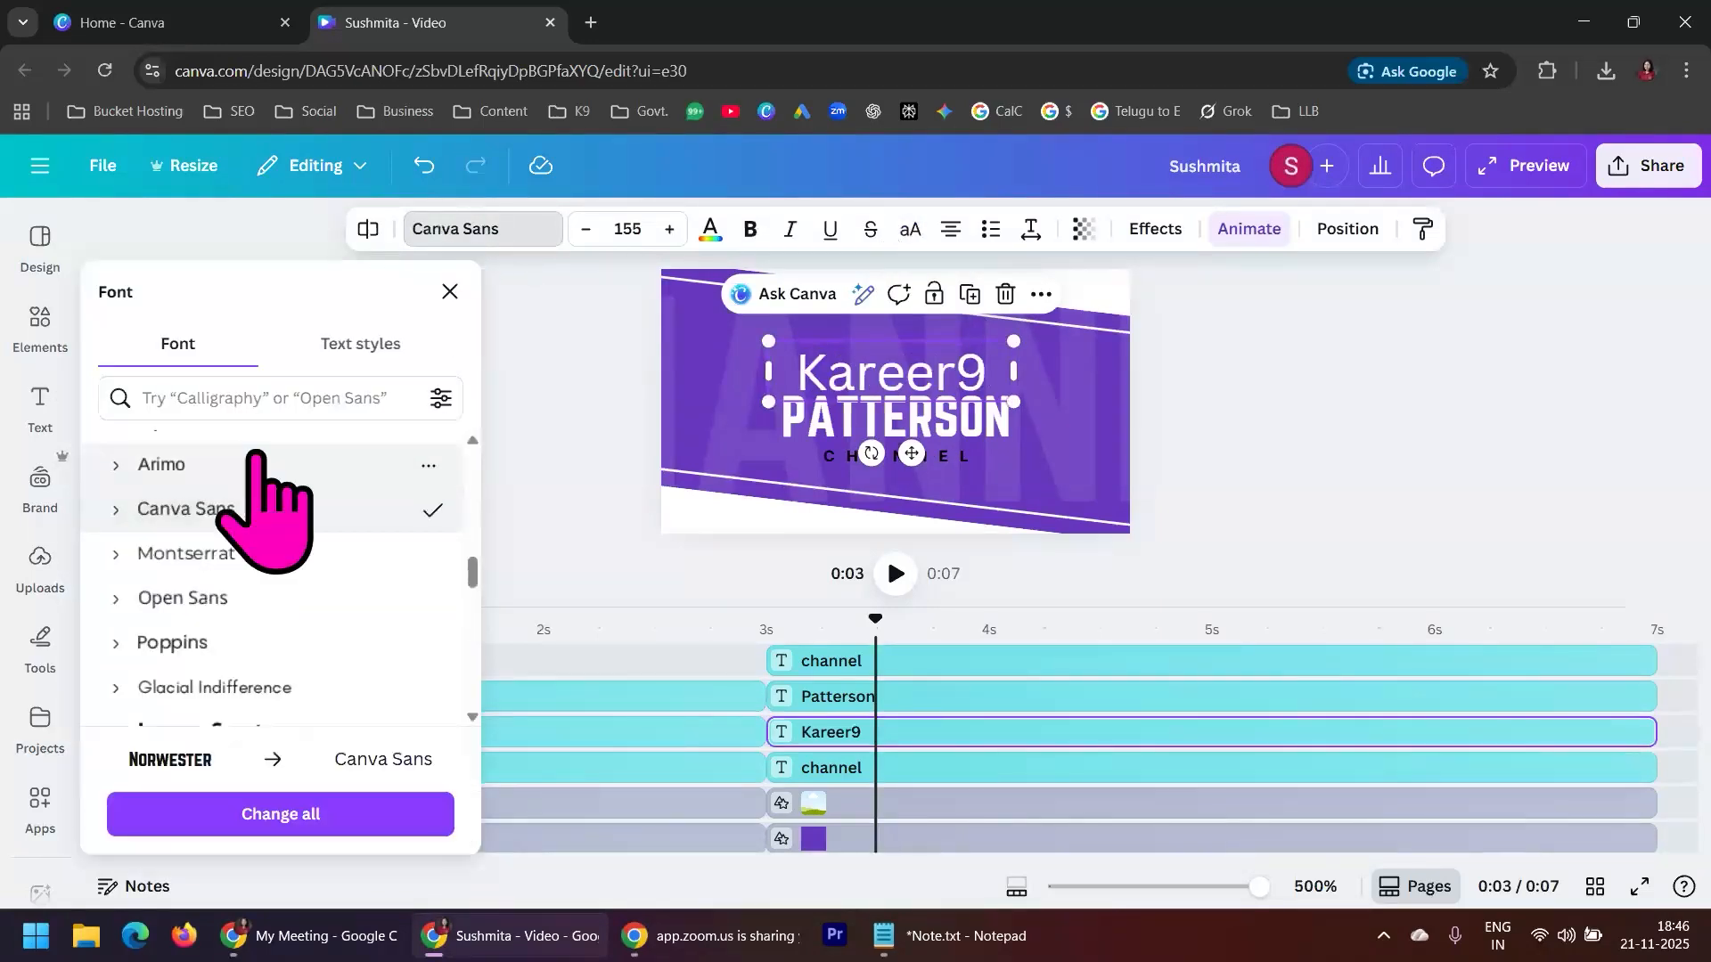
pyautogui.press('Escape')
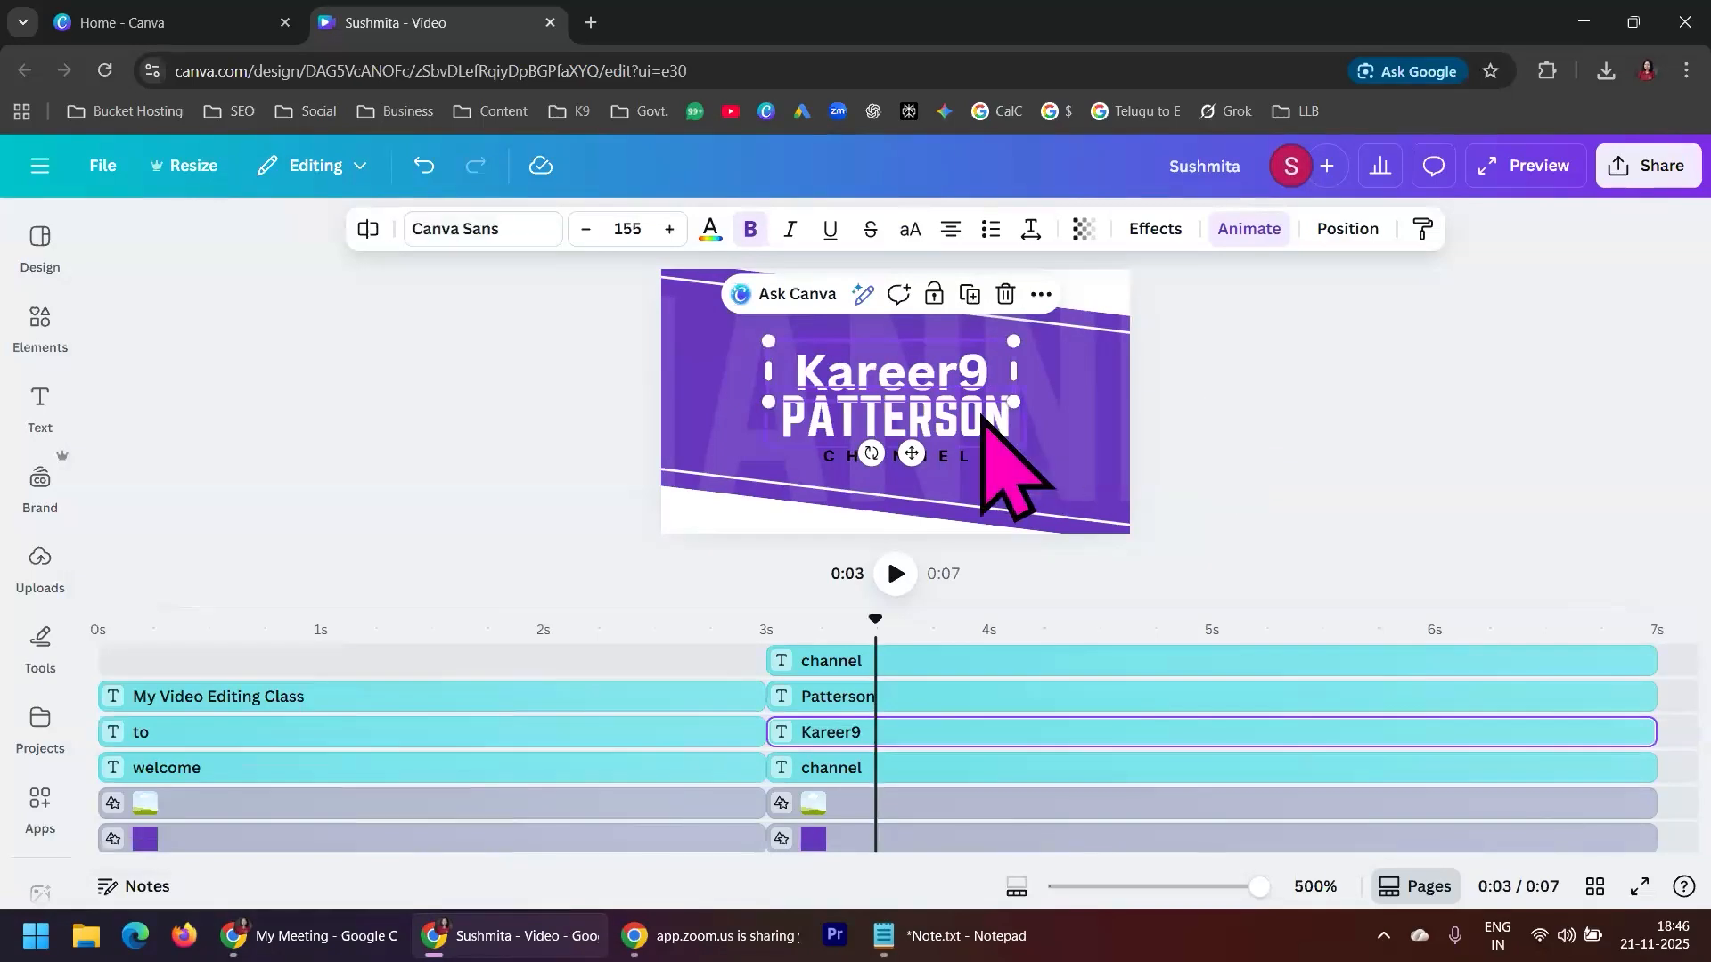
# Replace the surname line below Kareer9 with "For Skill Development" and widen its text box on both sides
pyautogui.click(998, 432)
pyautogui.doubleClick(989, 420)
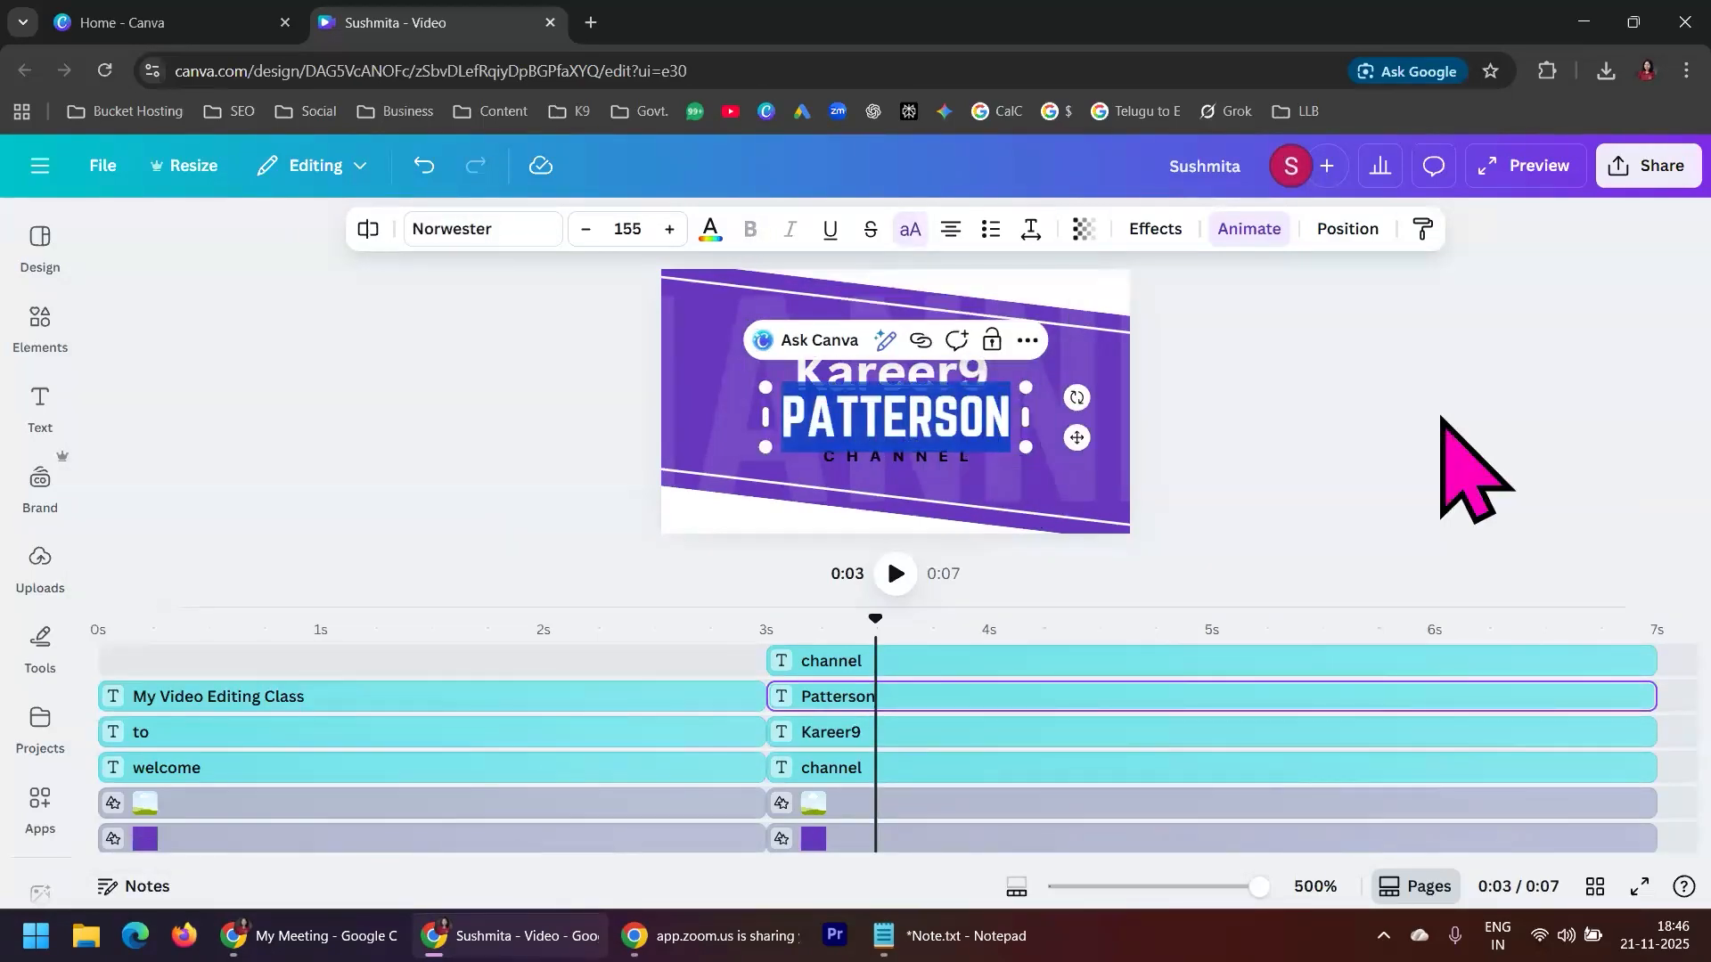
pyautogui.write('For Skill Development')
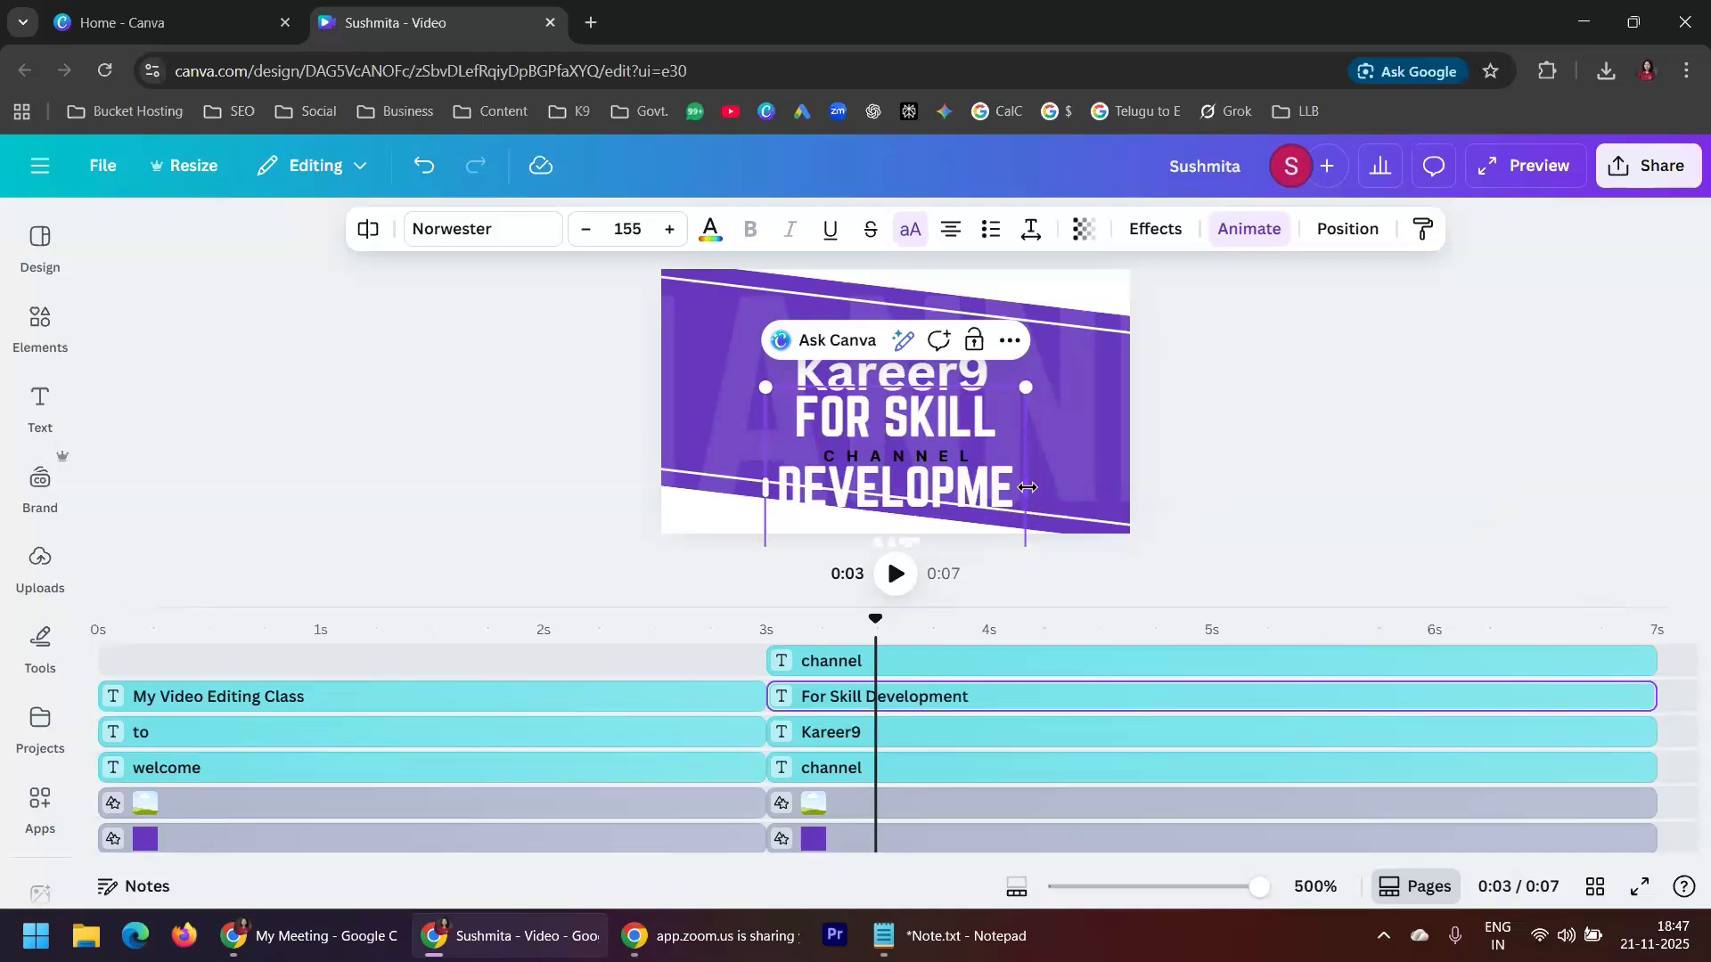
pyautogui.moveTo(1026, 488); pyautogui.dragTo(1132, 512)
pyautogui.moveTo(762, 454); pyautogui.dragTo(675, 452)
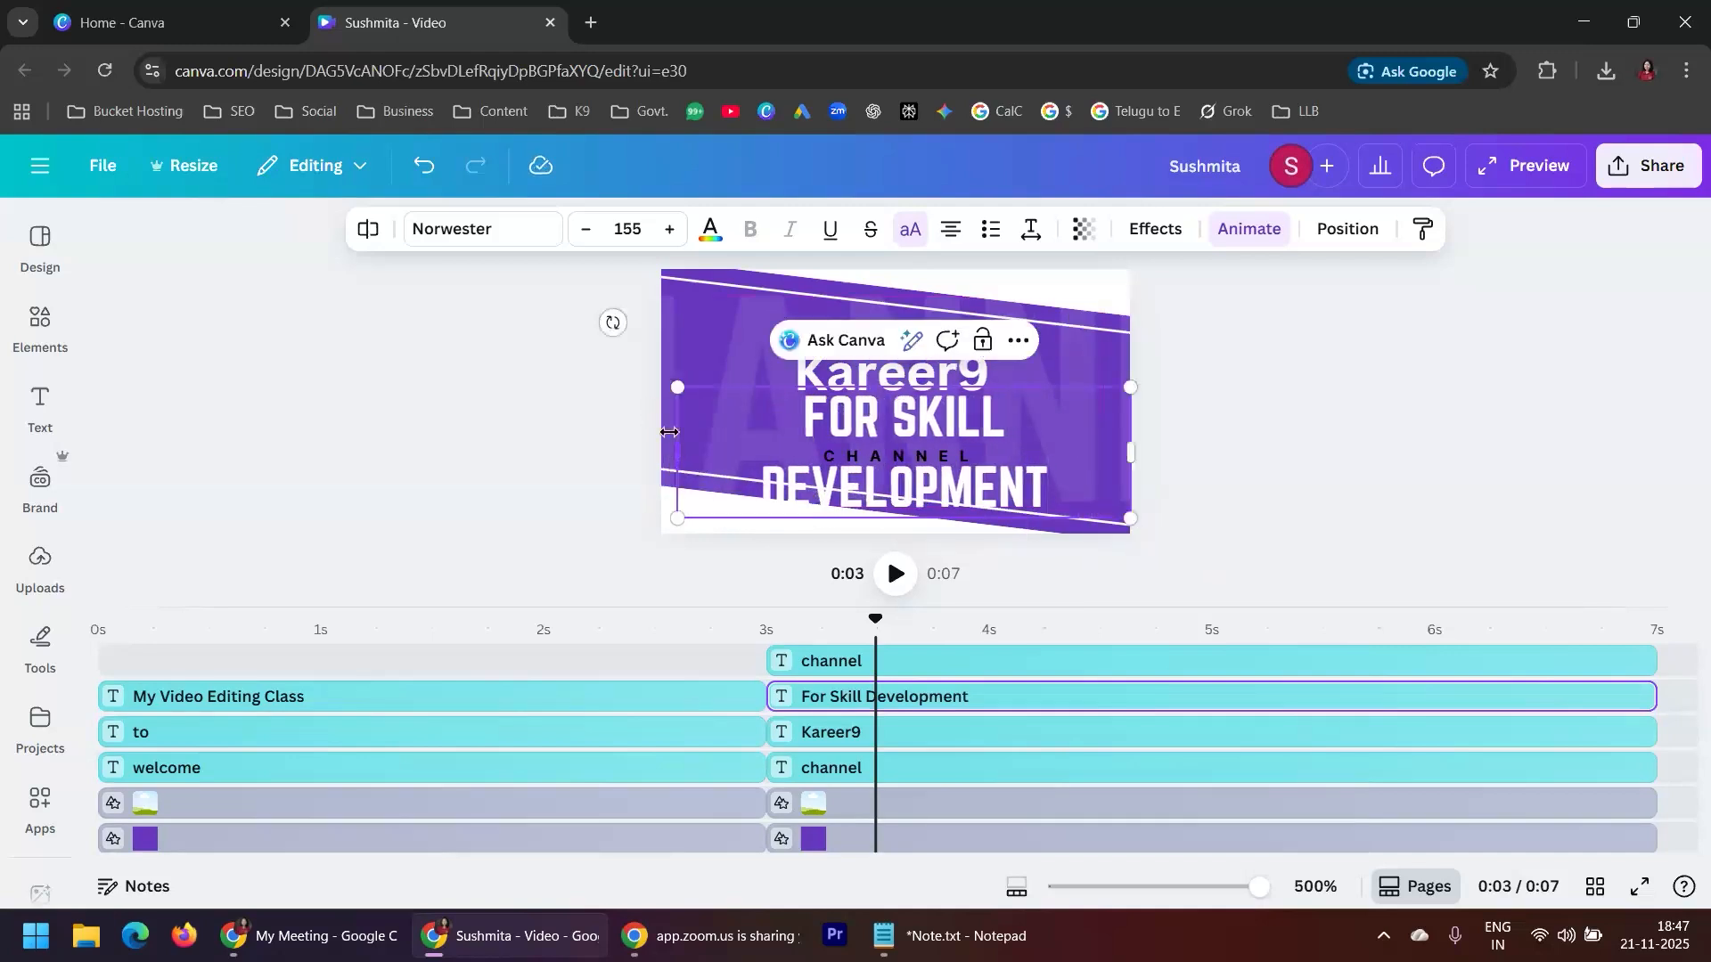
# Reduce the For Skill Development text to size 103 and move it slightly down, away from Kareer9
pyautogui.click(586, 229)
pyautogui.click(586, 229)
pyautogui.click(586, 229)
pyautogui.click(586, 229)
pyautogui.click(585, 229)
pyautogui.click(585, 230)
pyautogui.click(585, 229)
pyautogui.click(585, 229)
pyautogui.click(586, 229)
pyautogui.click(586, 229)
pyautogui.click(586, 229)
pyautogui.click(585, 229)
pyautogui.click(585, 229)
pyautogui.click(585, 229)
pyautogui.click(586, 230)
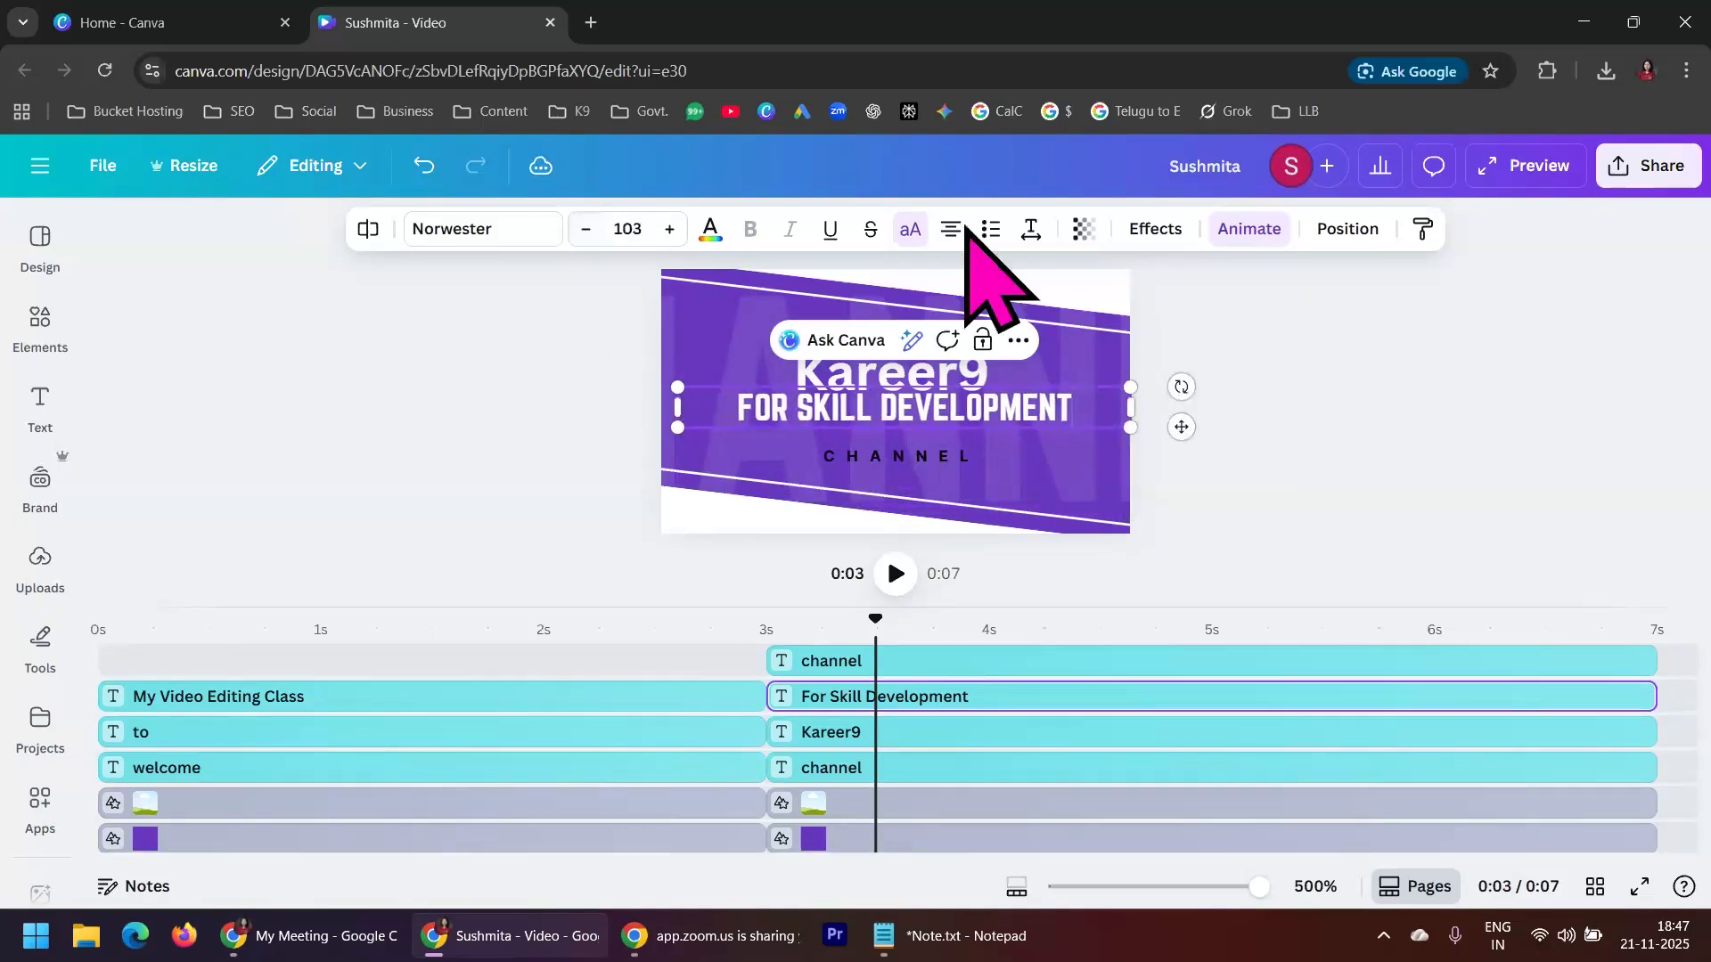
pyautogui.click(1258, 410)
pyautogui.moveTo(1054, 399); pyautogui.dragTo(1054, 411)
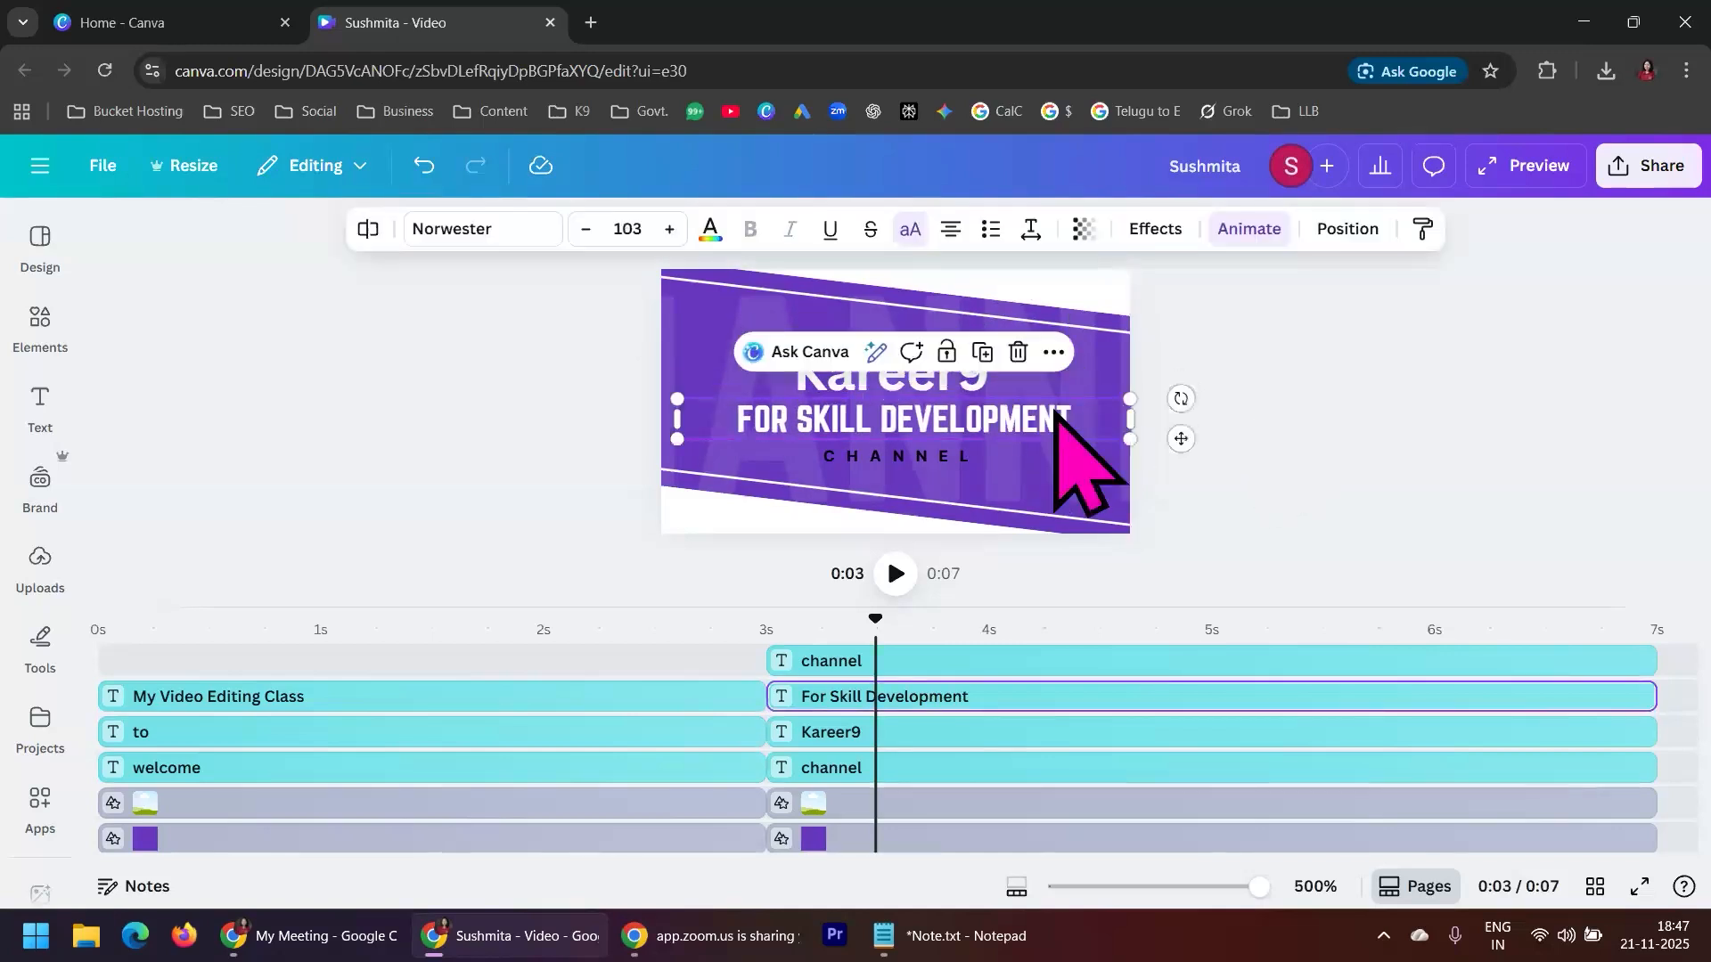
# Turn off uppercase for the For Skill Development text and change its font to Canva Sans
pyautogui.click(910, 229)
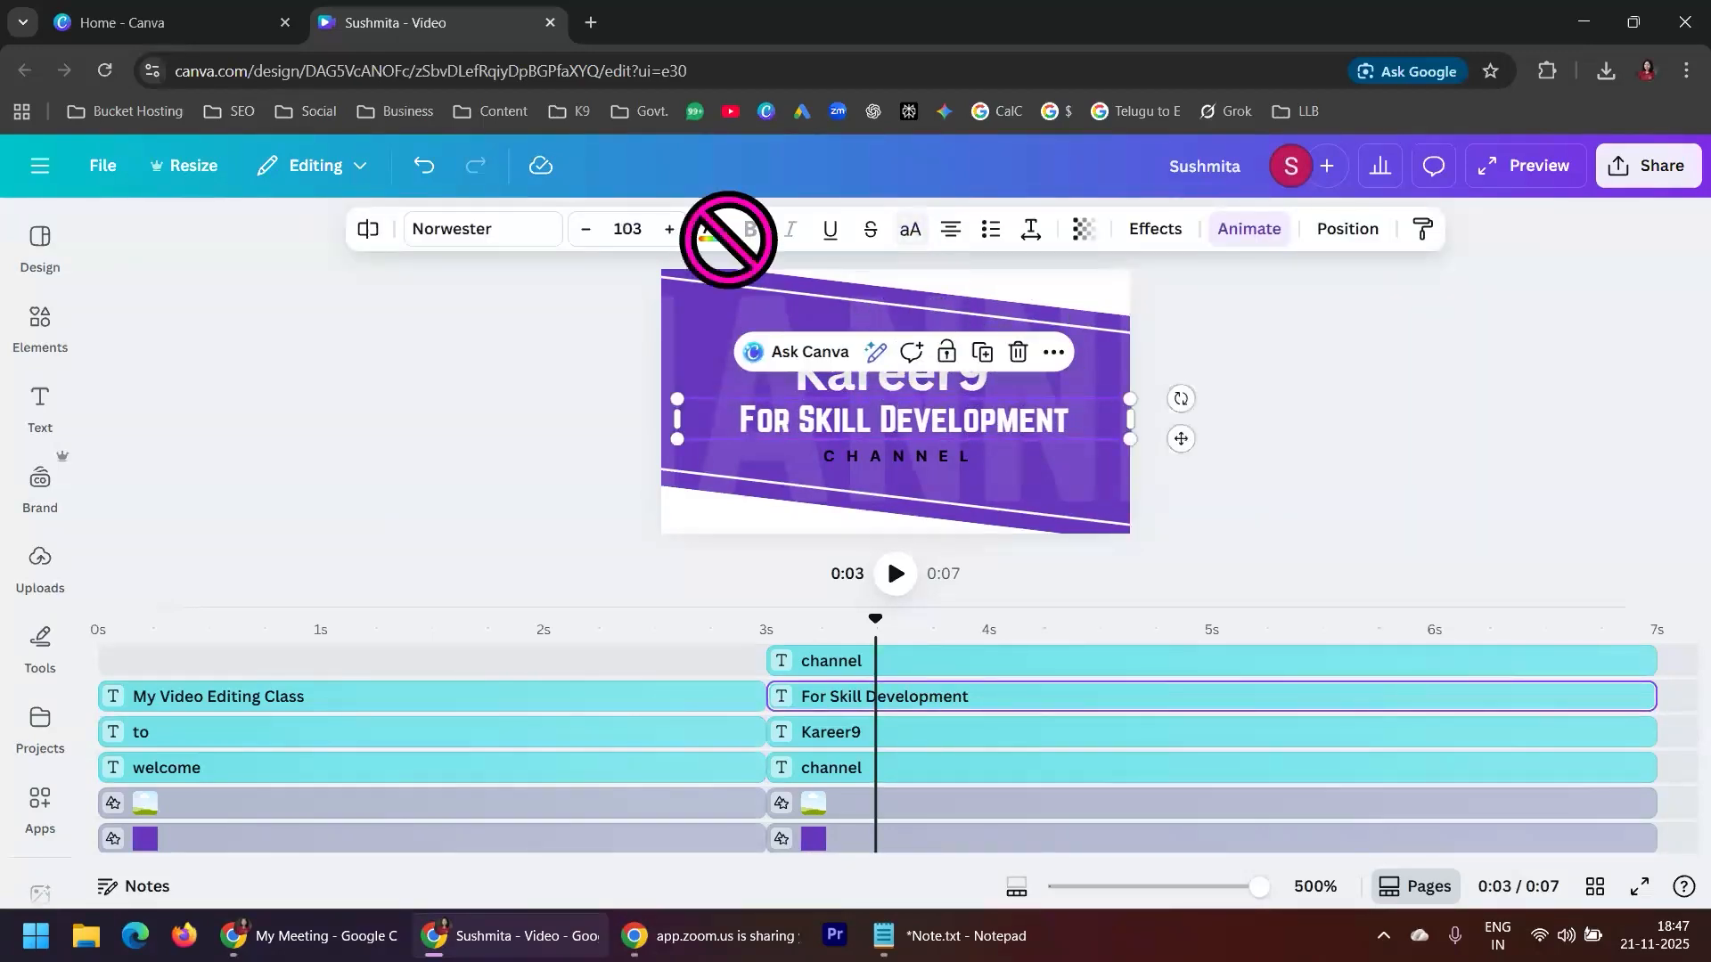
pyautogui.click(472, 230)
pyautogui.click(234, 510)
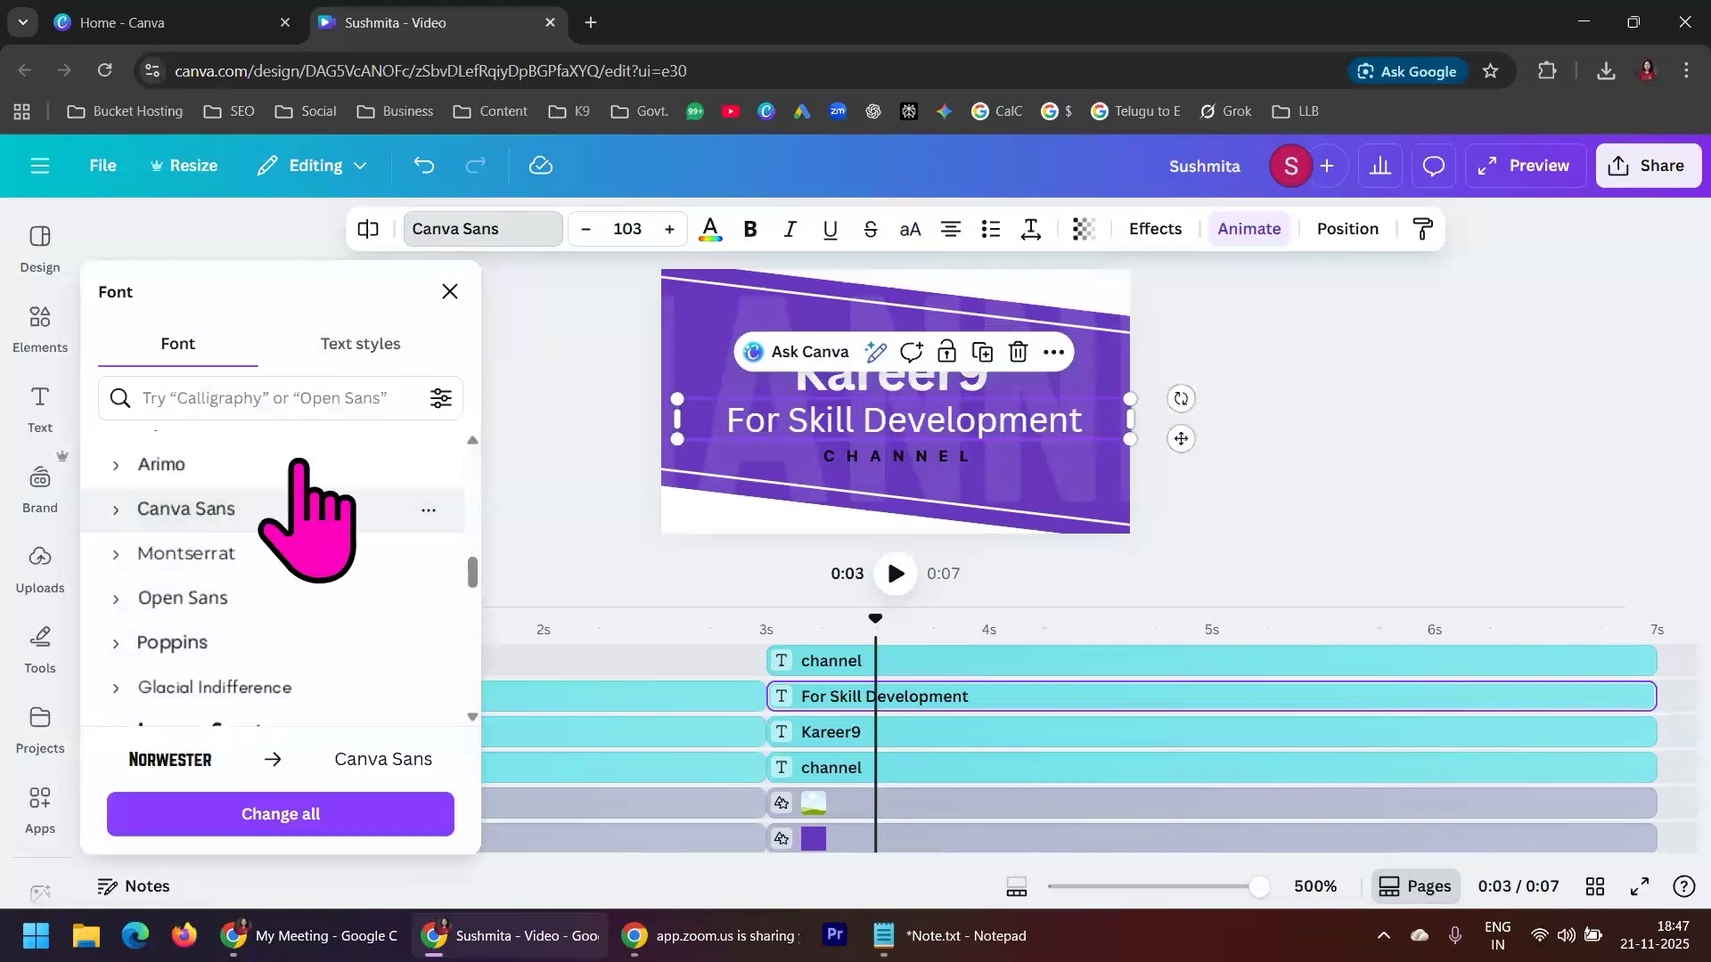
pyautogui.click(1105, 436)
# Narrow the For Skill Development text box and centre it beneath Kareer9
pyautogui.moveTo(1132, 422); pyautogui.dragTo(1065, 472)
pyautogui.click(1332, 412)
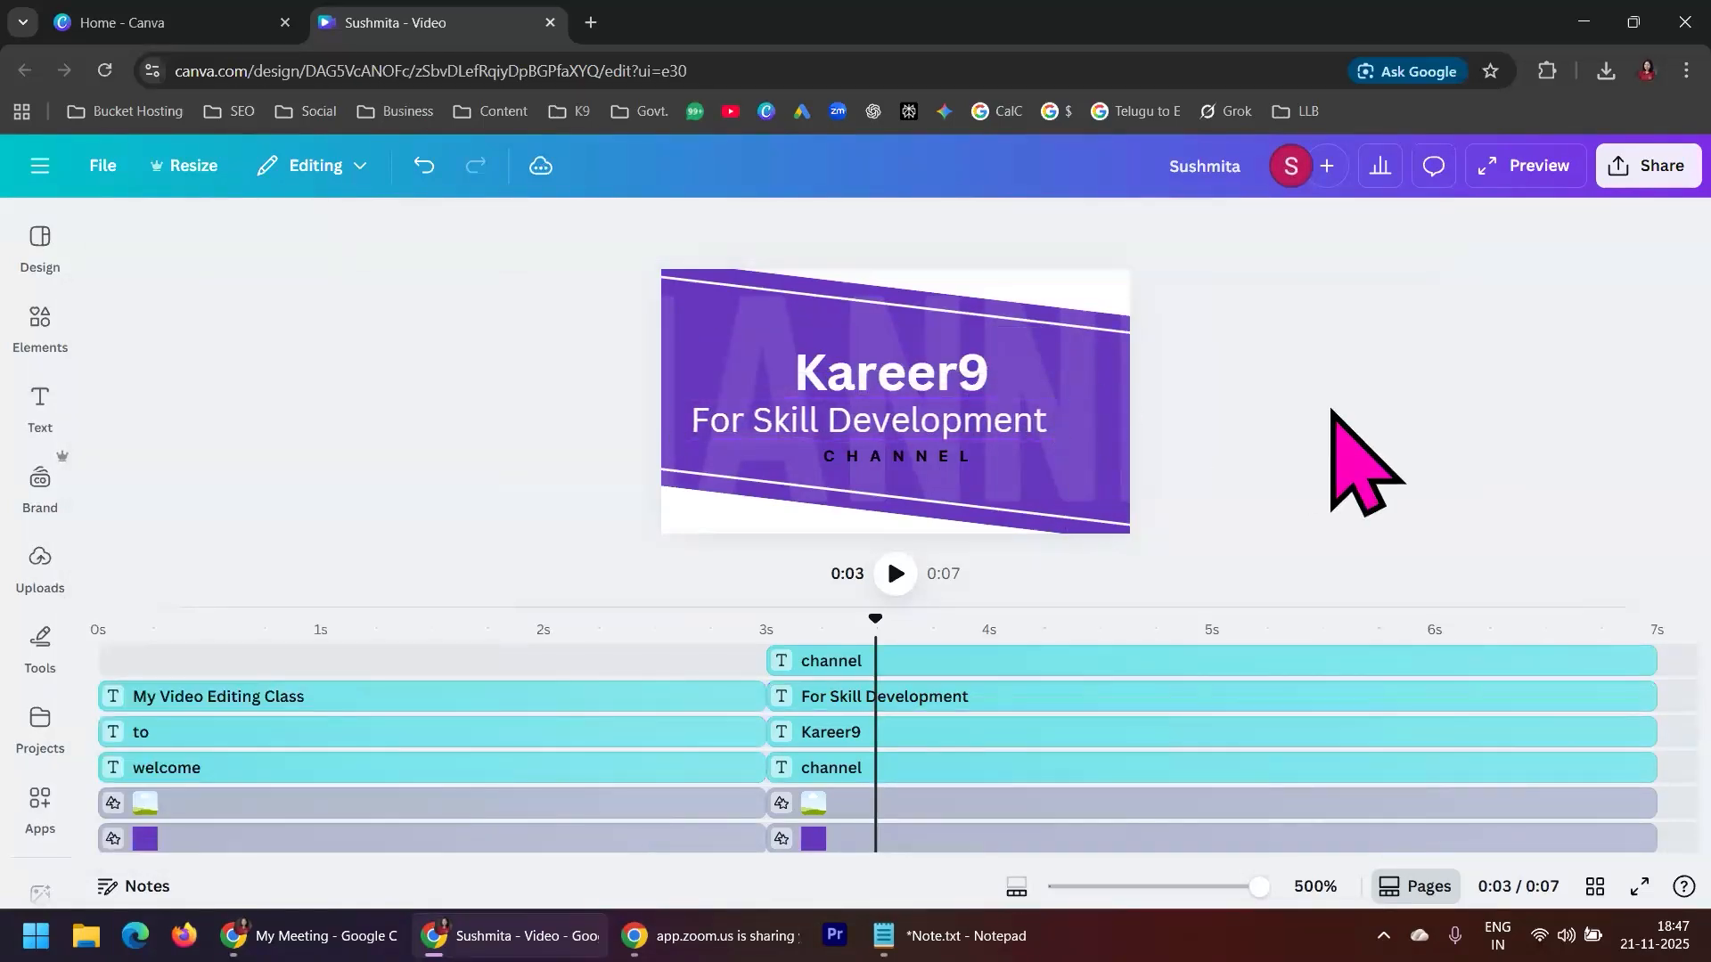
pyautogui.click(1037, 424)
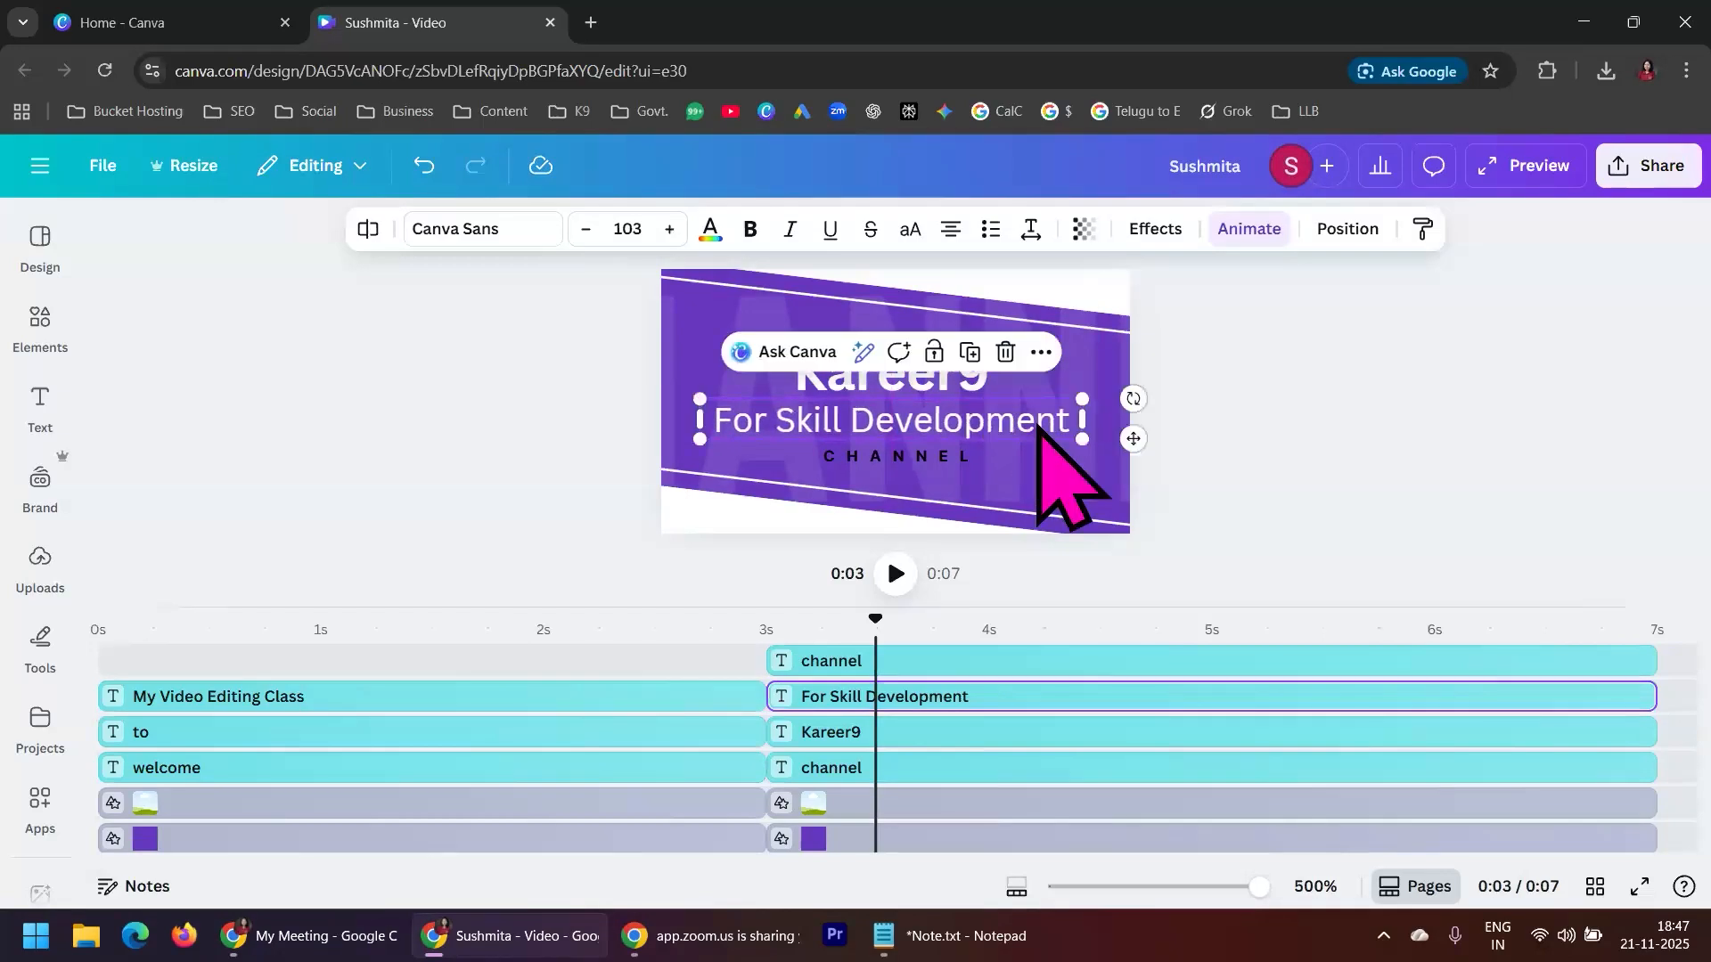
pyautogui.click(1294, 401)
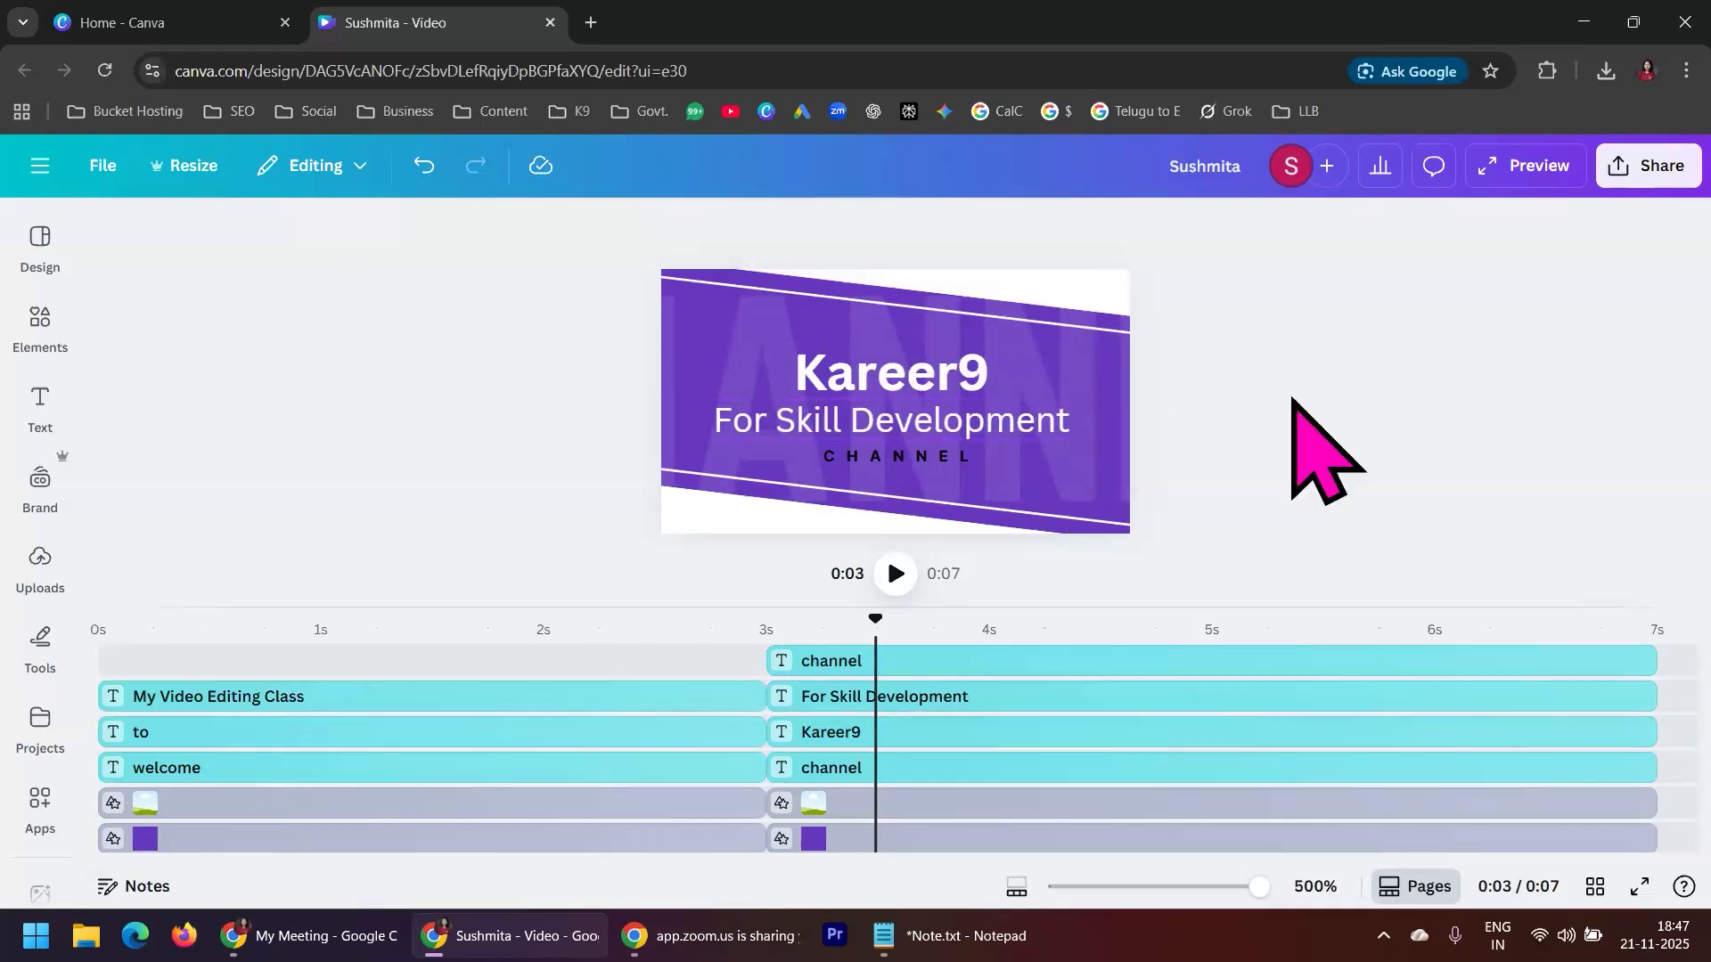
# Replace the small CHANNEL line below For Skill Development with TRAININGS, widen its text box slightly and play the video from the start
pyautogui.doubleClick(959, 456)
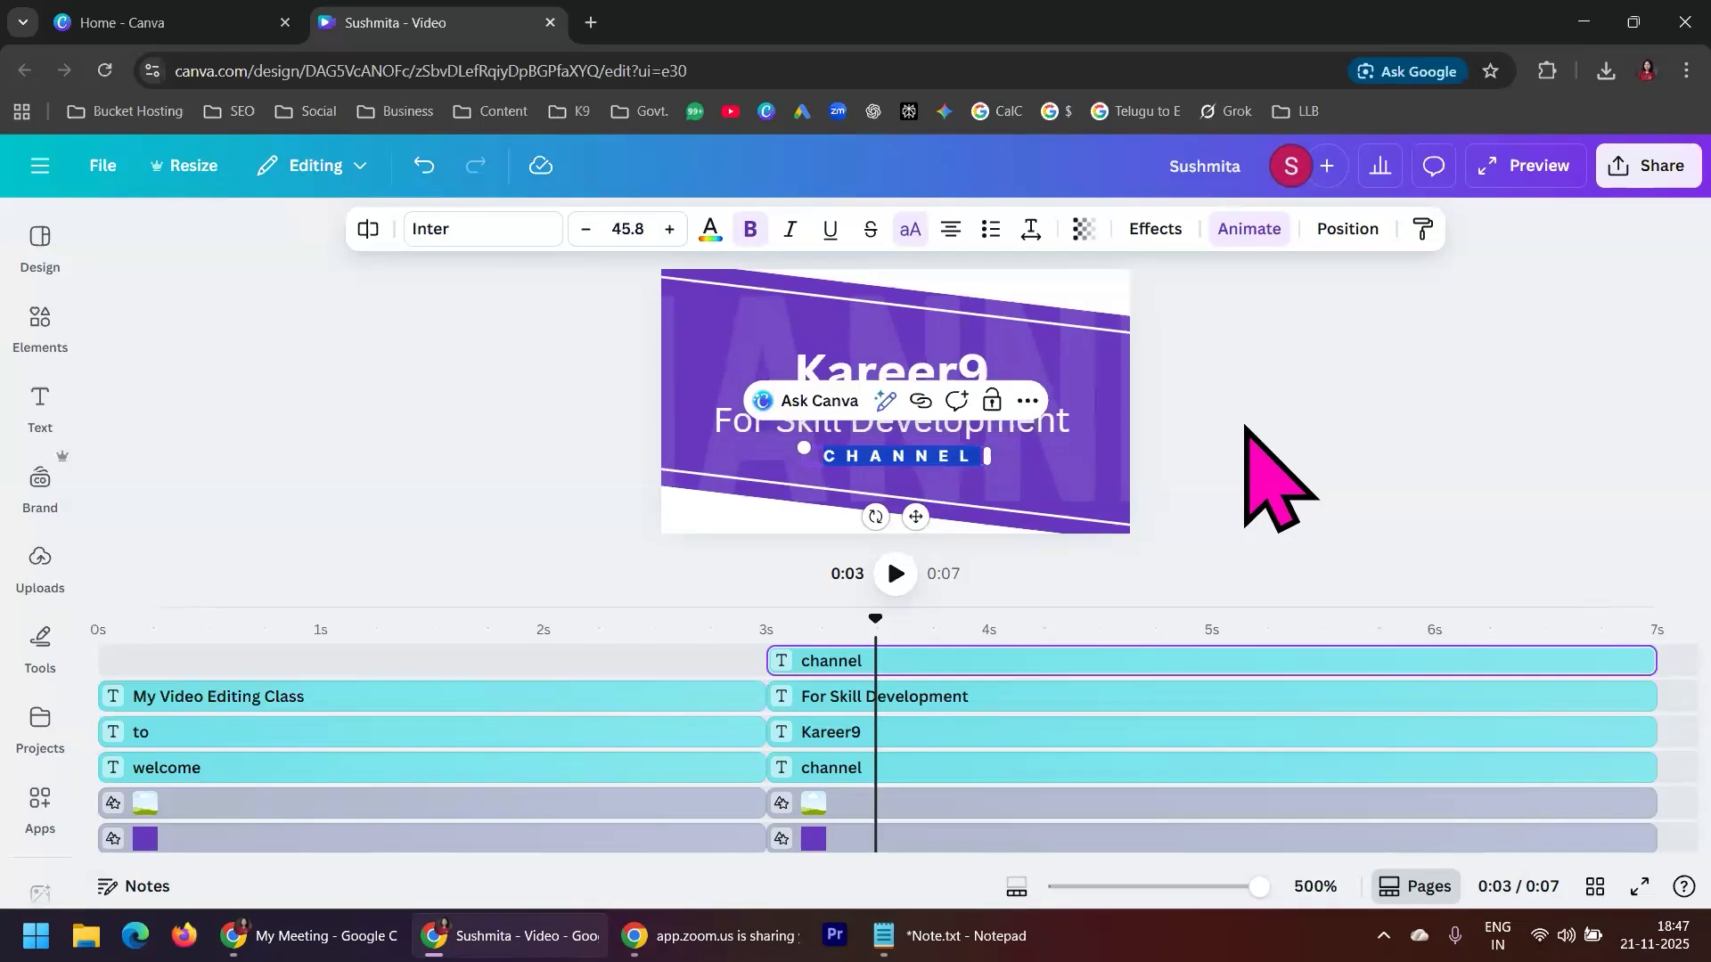
pyautogui.write('TRainingS')
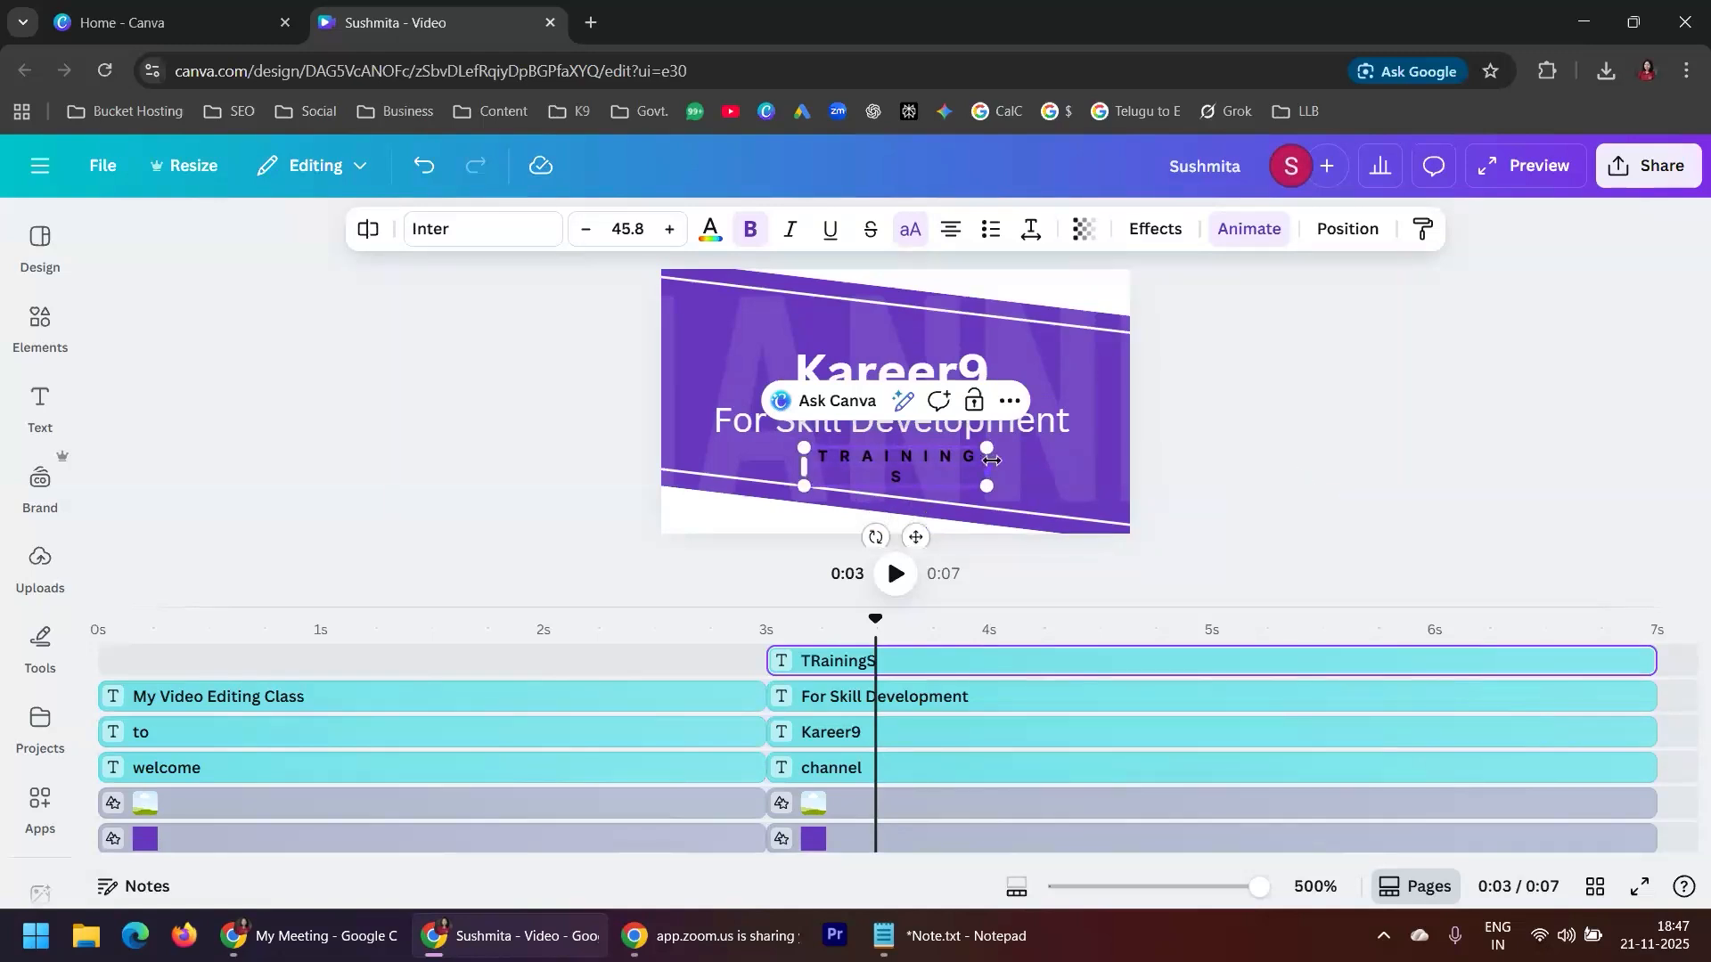
pyautogui.moveTo(991, 460); pyautogui.dragTo(1004, 481)
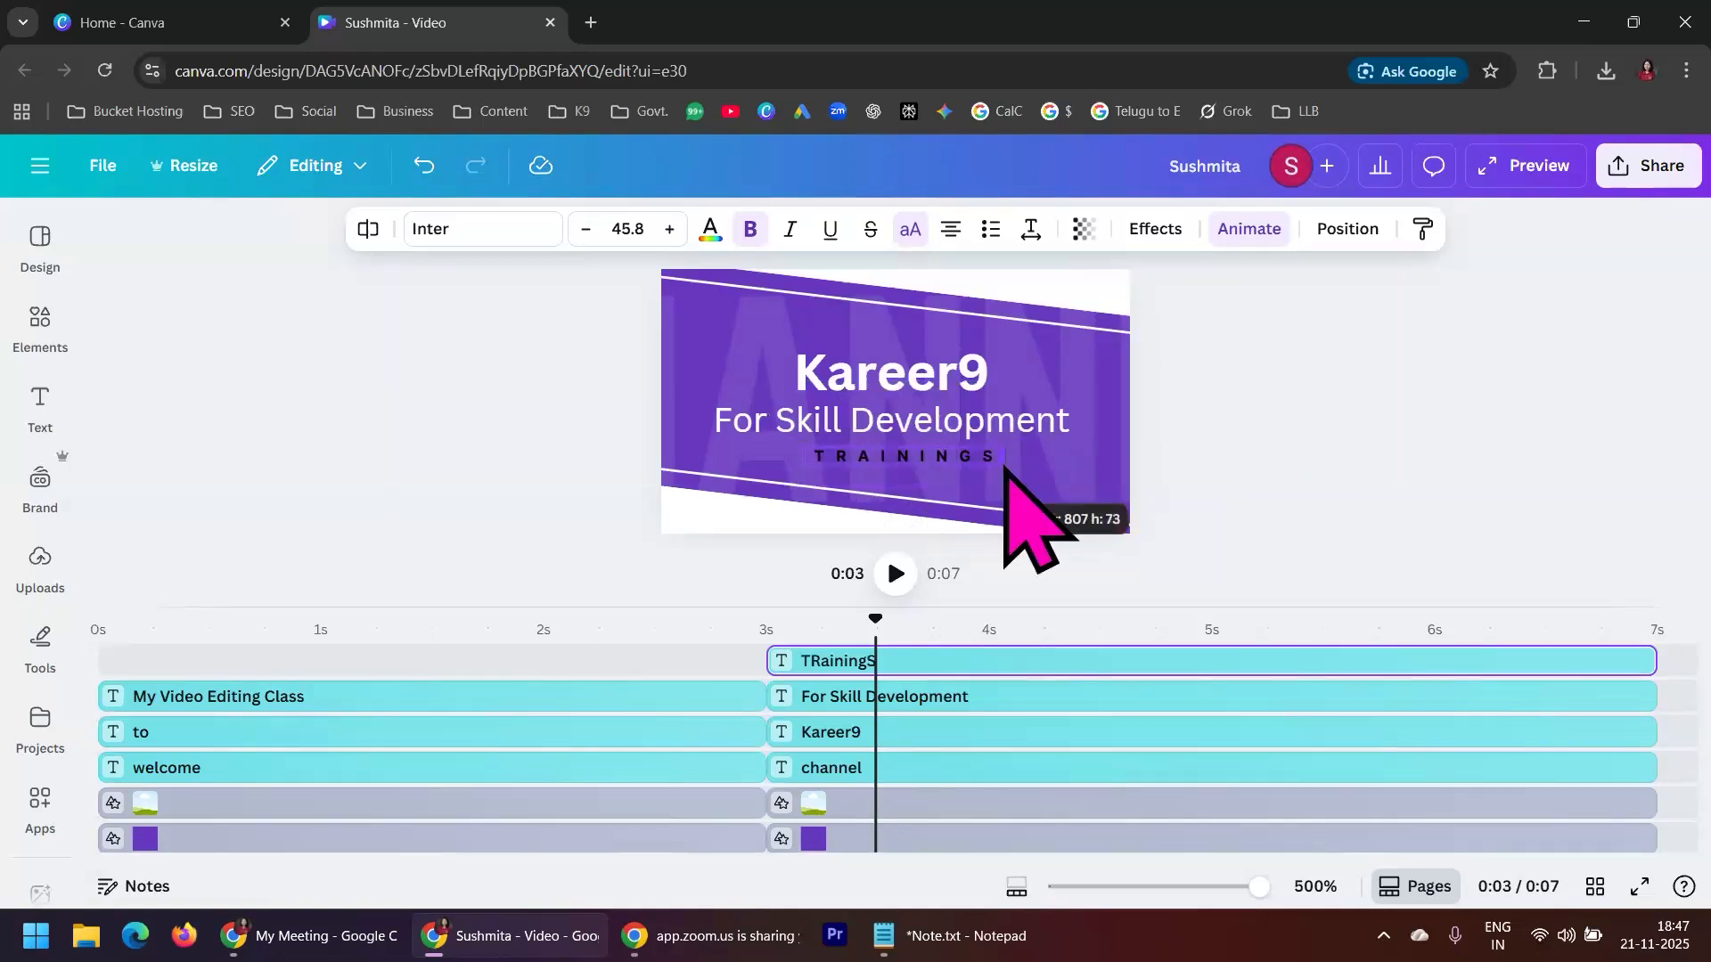
pyautogui.click(1419, 431)
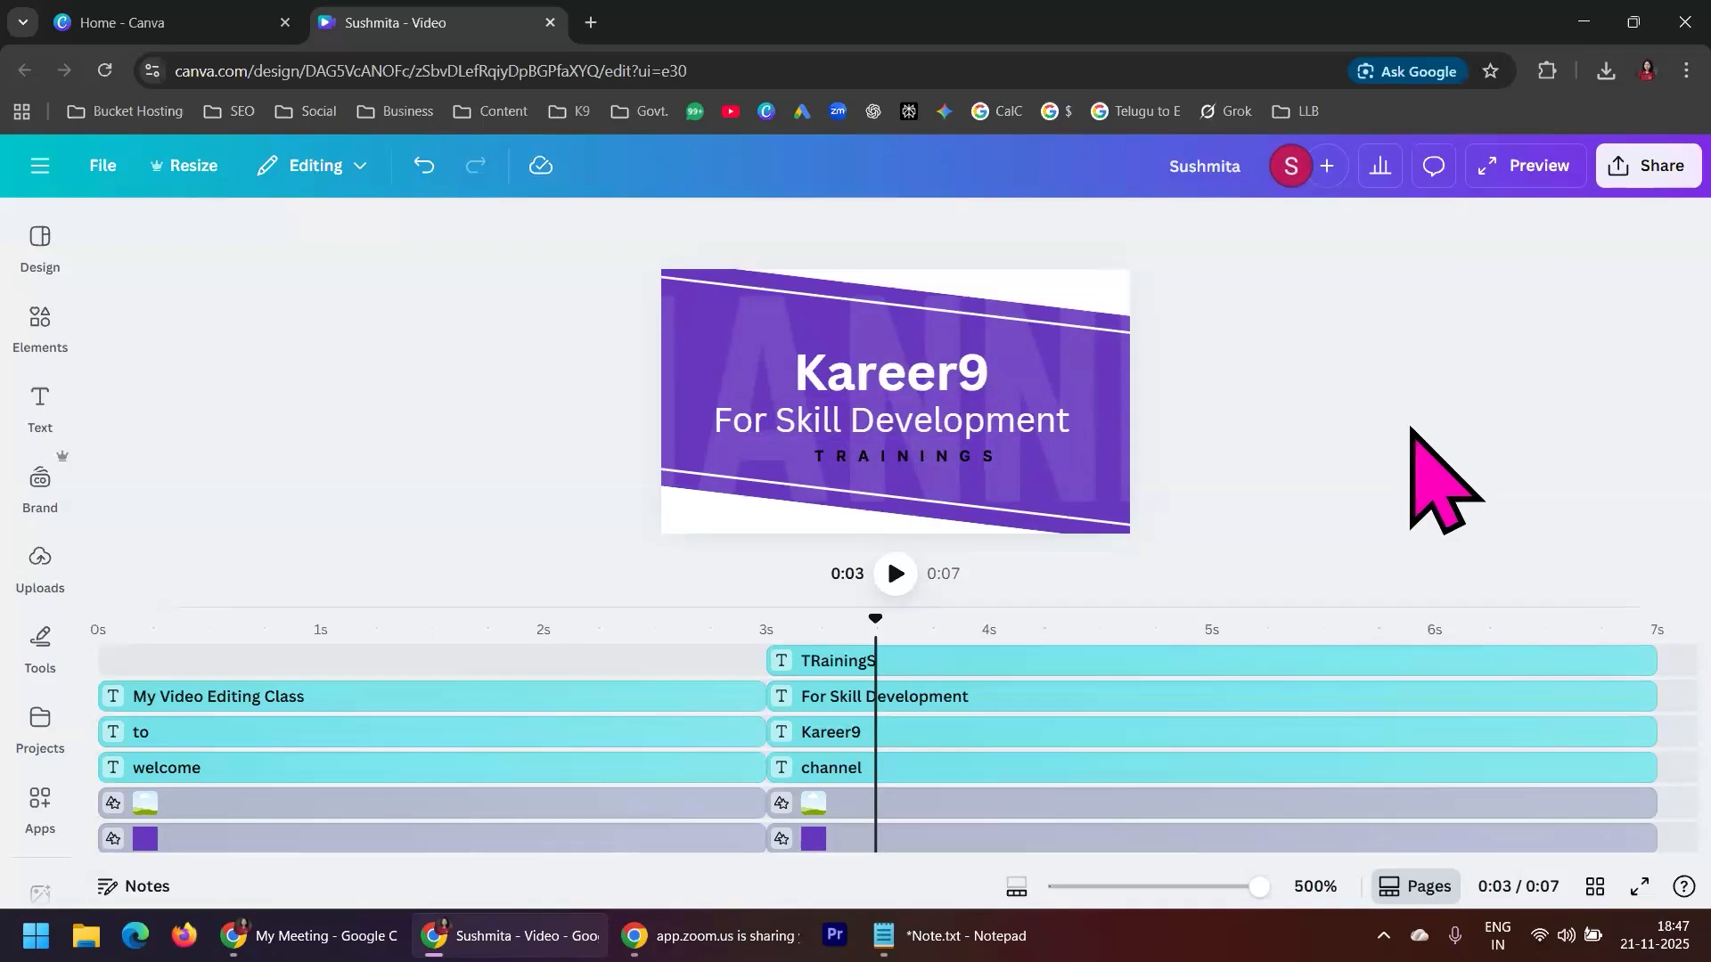
pyautogui.moveTo(872, 629); pyautogui.dragTo(99, 615)
pyautogui.click(898, 574)
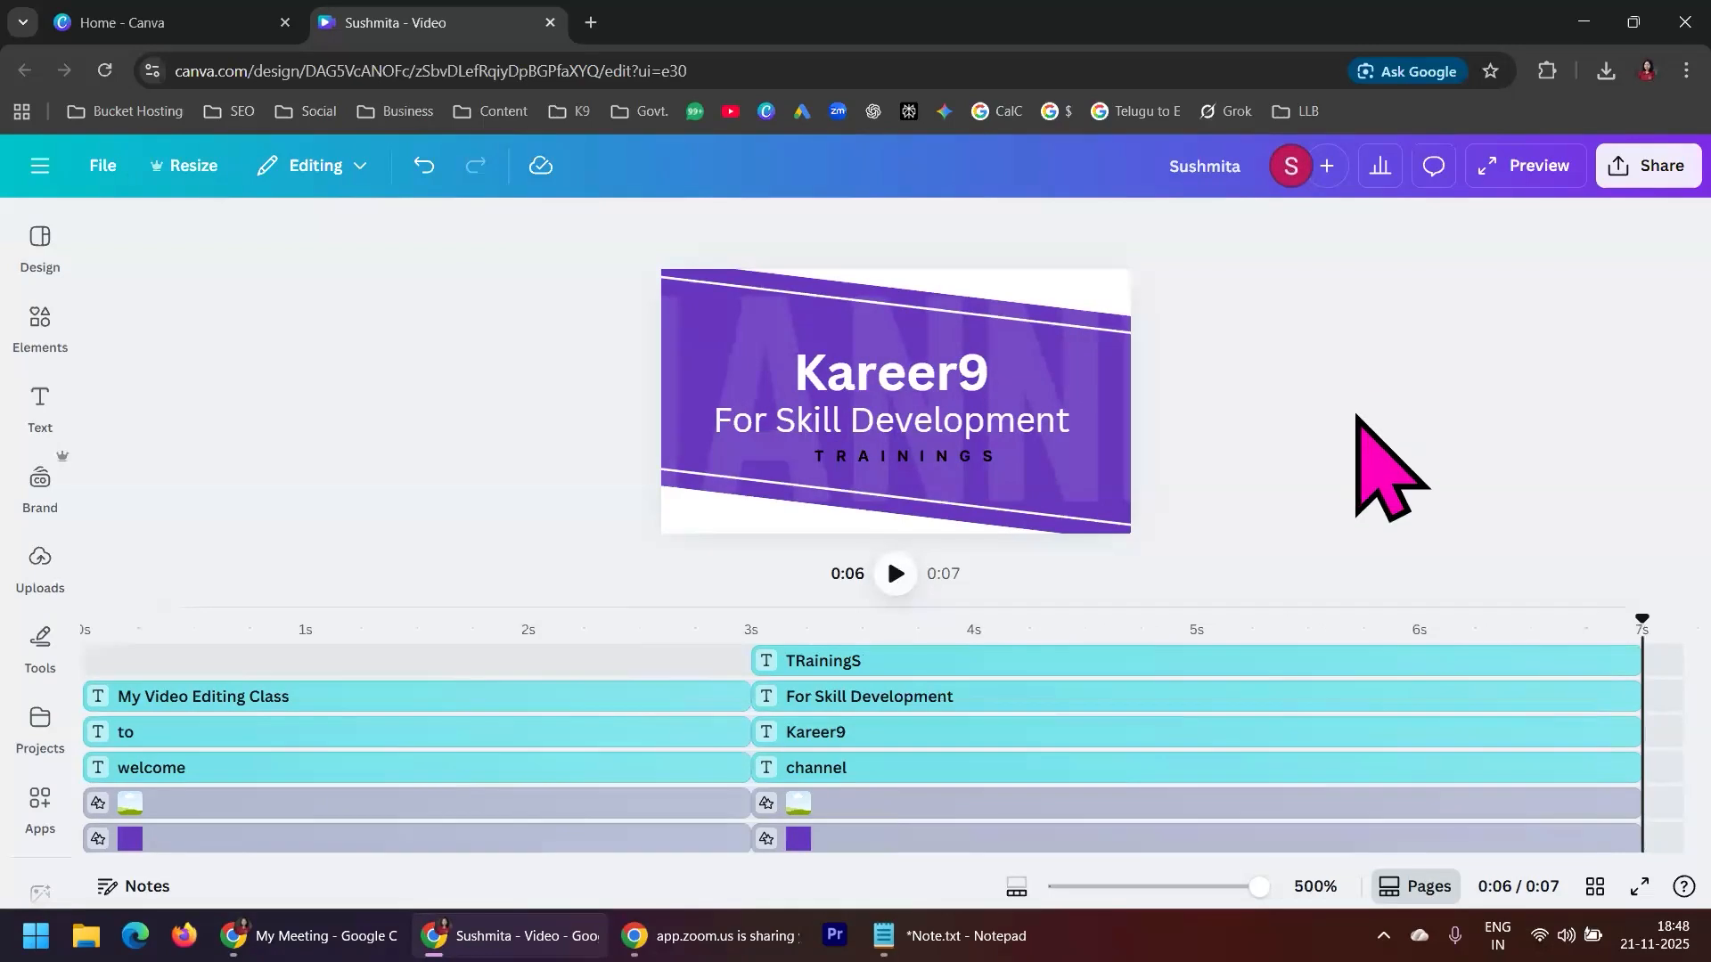
# Shorten the first scene's background, purple shape and white line frame to 1.7 s on the timeline
pyautogui.click(560, 713)
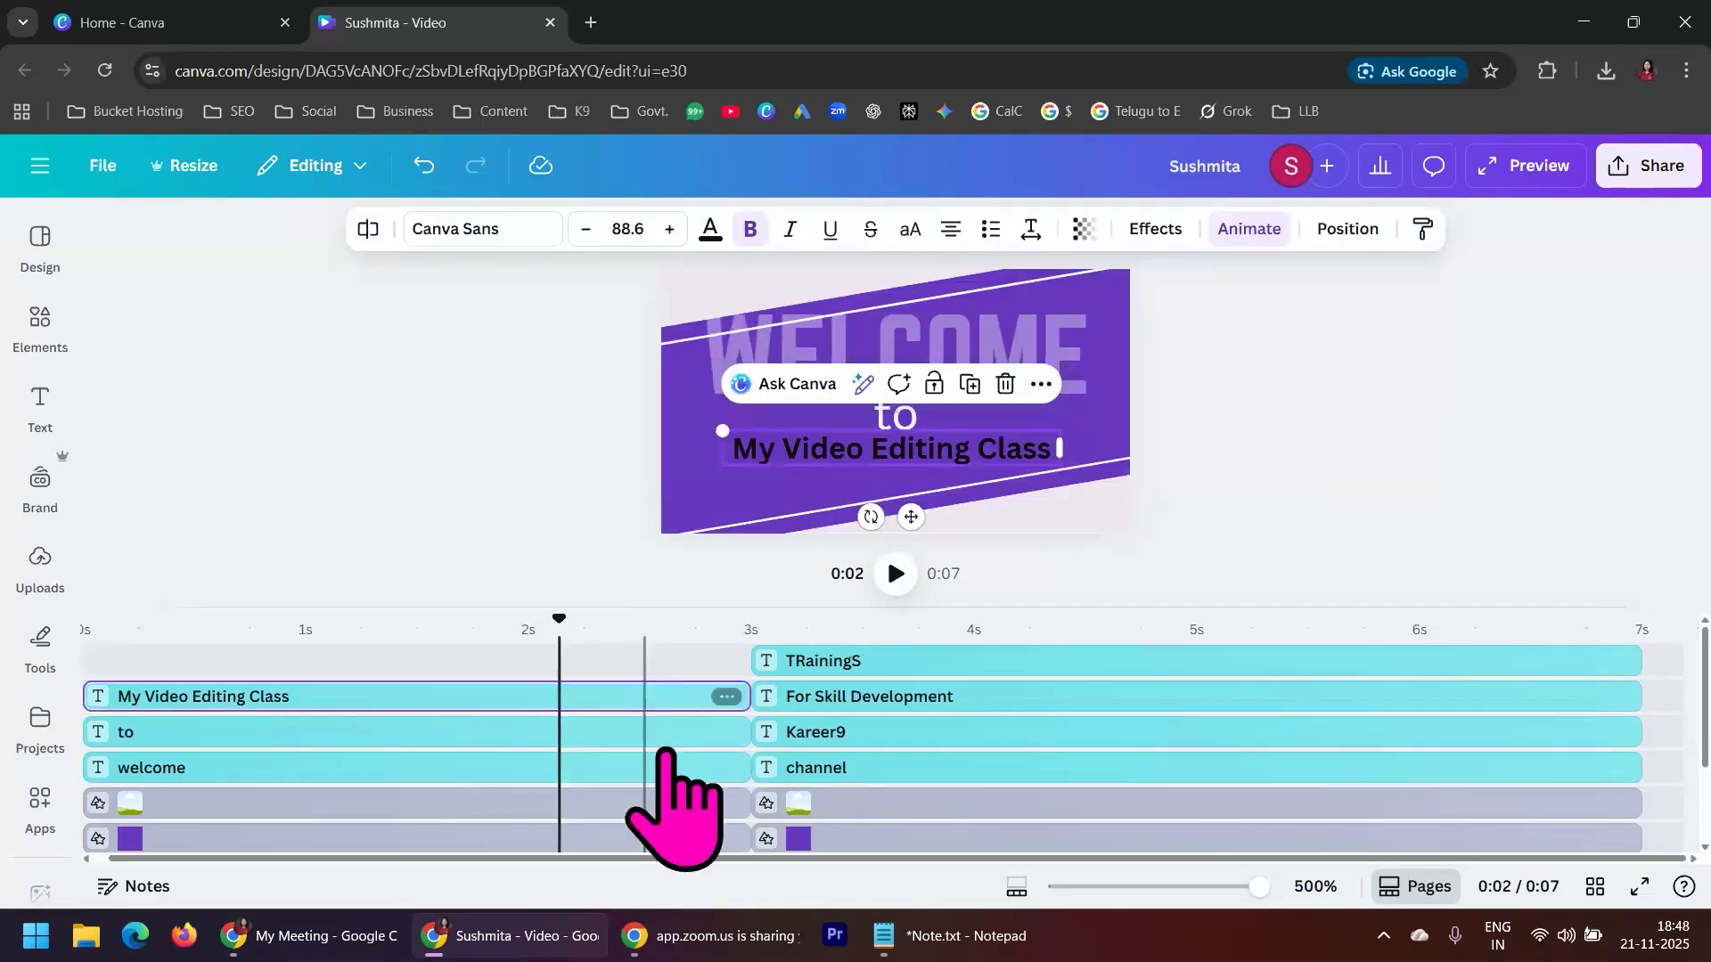
pyautogui.scroll(-2, 623, 818)
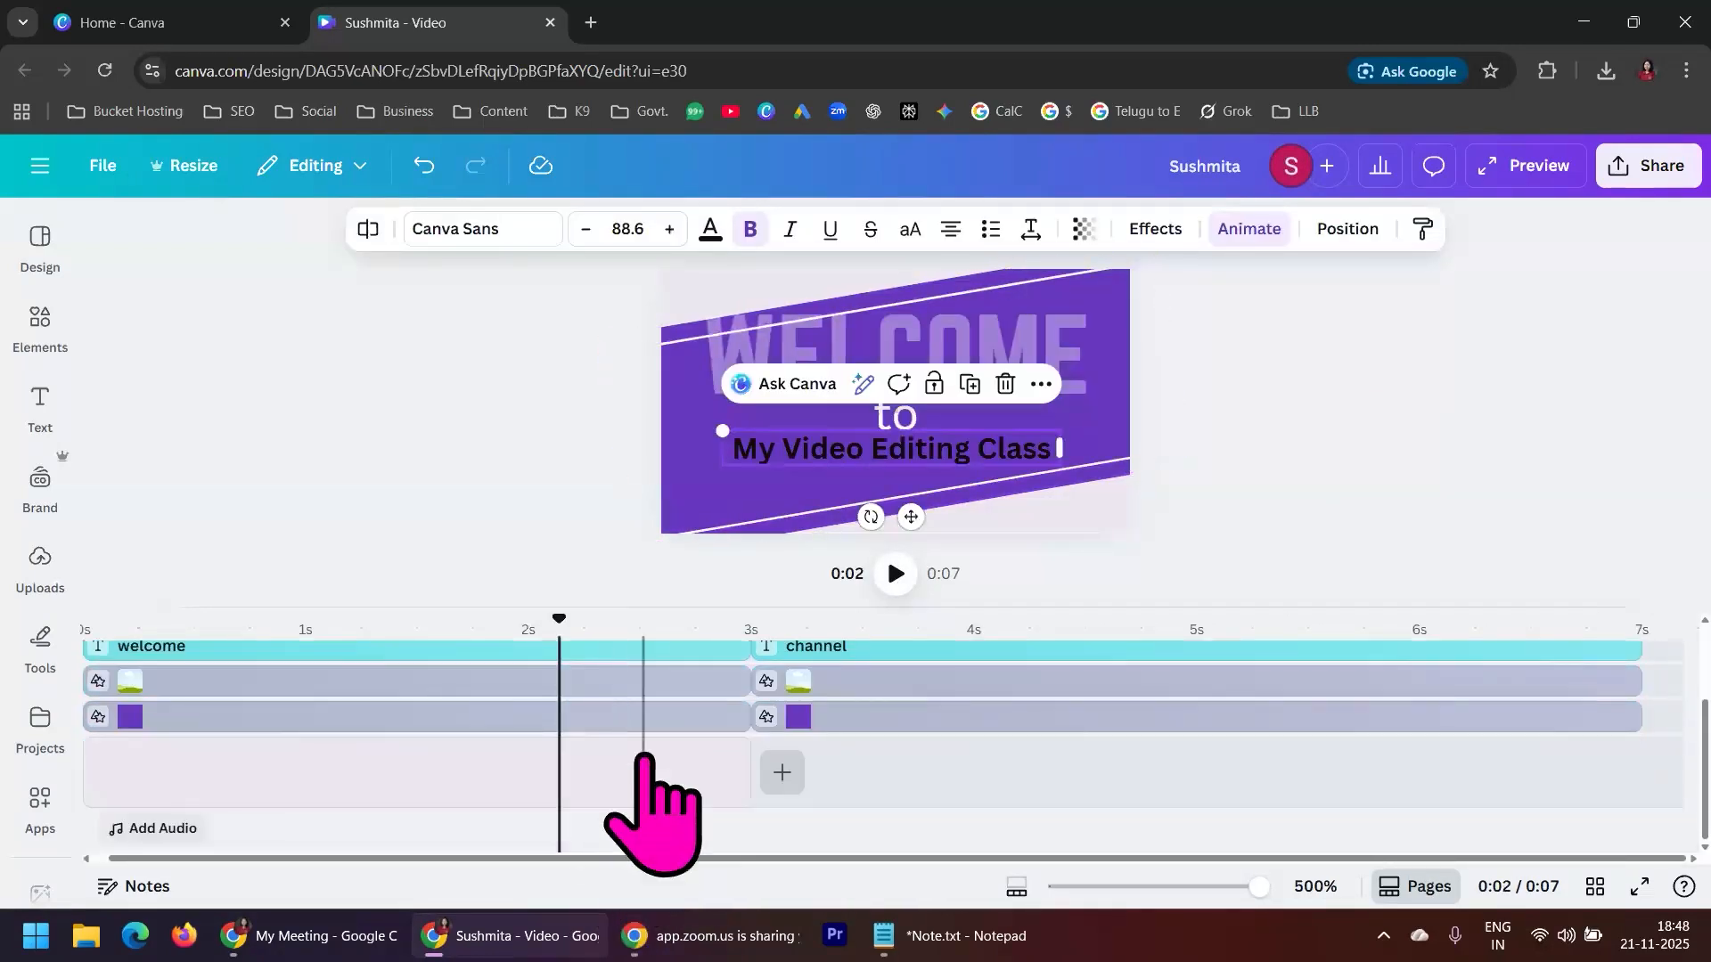
pyautogui.click(714, 806)
pyautogui.moveTo(740, 776); pyautogui.dragTo(478, 775)
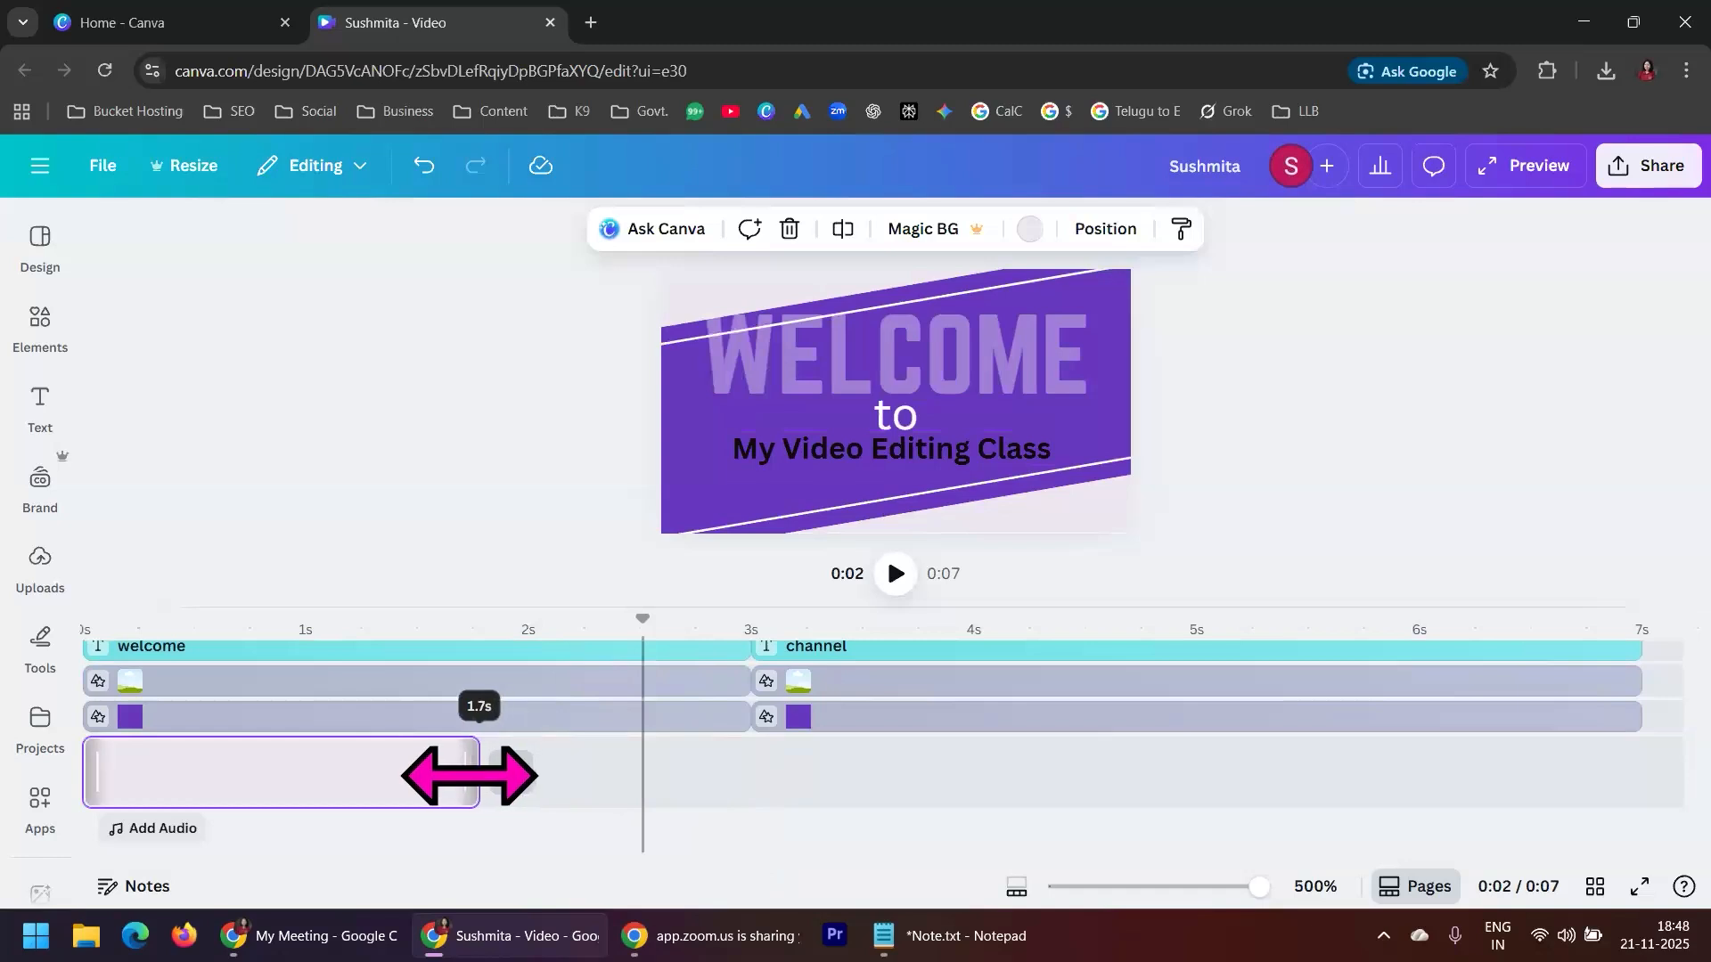
pyautogui.click(535, 720)
pyautogui.moveTo(746, 715); pyautogui.dragTo(482, 720)
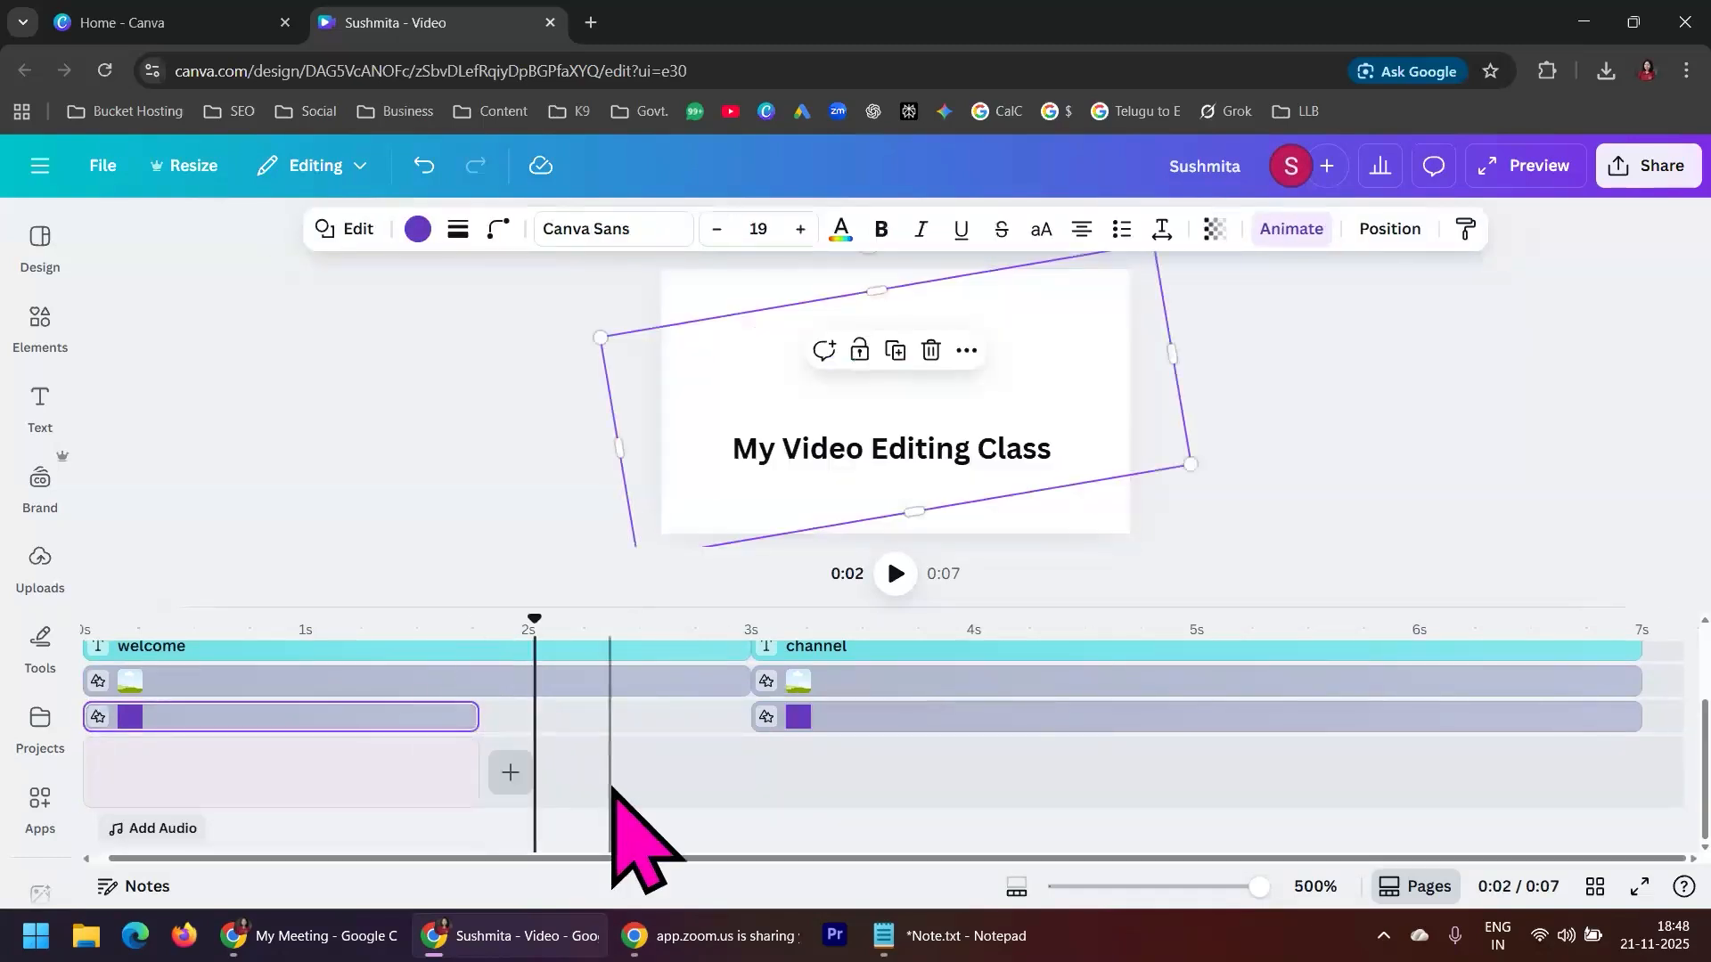
pyautogui.scroll(2, 634, 798)
pyautogui.click(729, 792)
pyautogui.moveTo(745, 792); pyautogui.dragTo(478, 792)
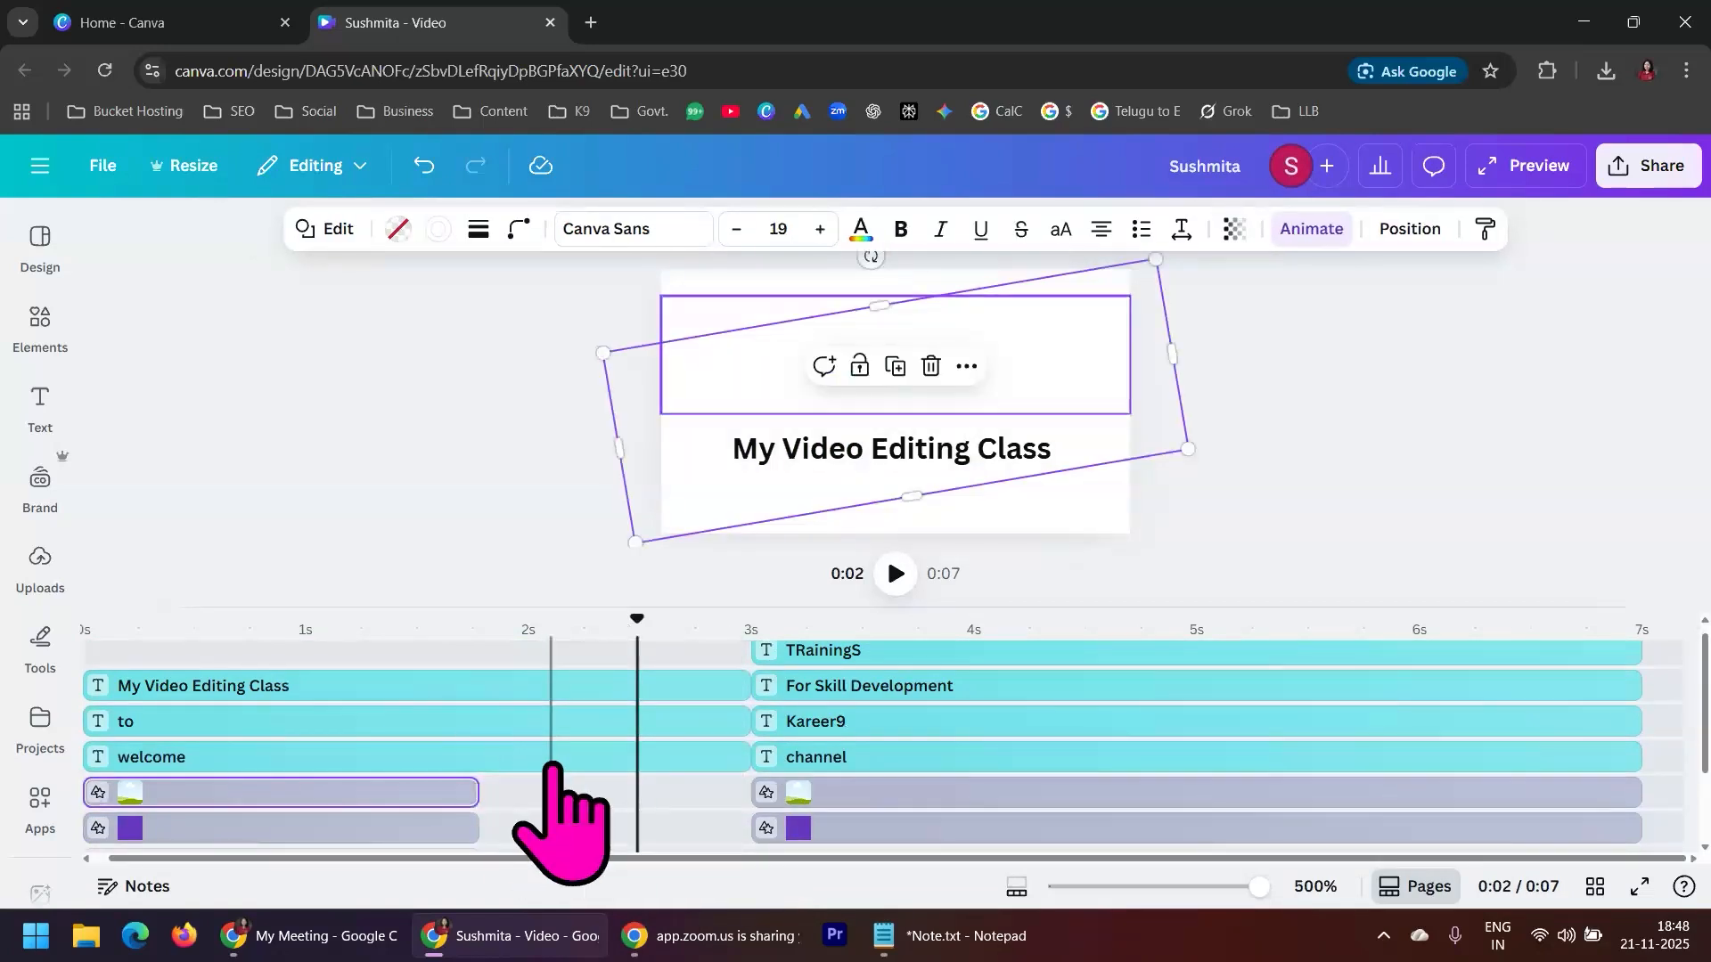
# Shorten the first scene's welcome, to and My Video Editing Class texts to 1.7 s, matching the shapes
pyautogui.click(713, 756)
pyautogui.moveTo(747, 757); pyautogui.dragTo(481, 756)
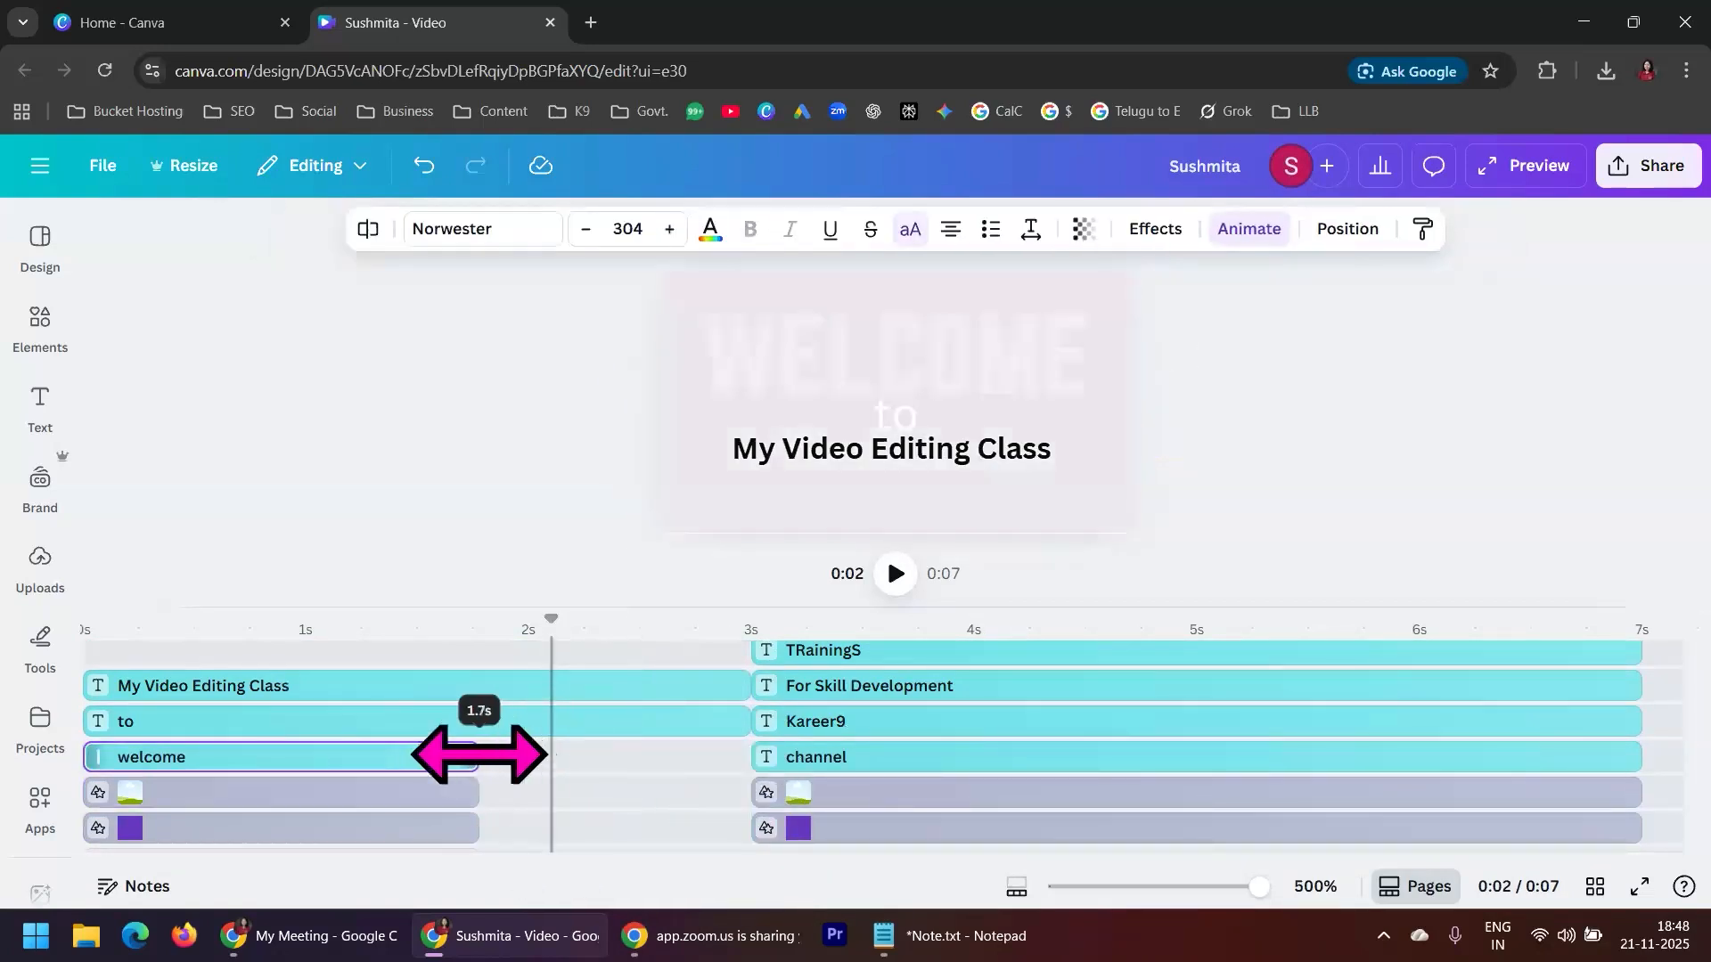
pyautogui.click(657, 723)
pyautogui.moveTo(739, 723); pyautogui.dragTo(478, 723)
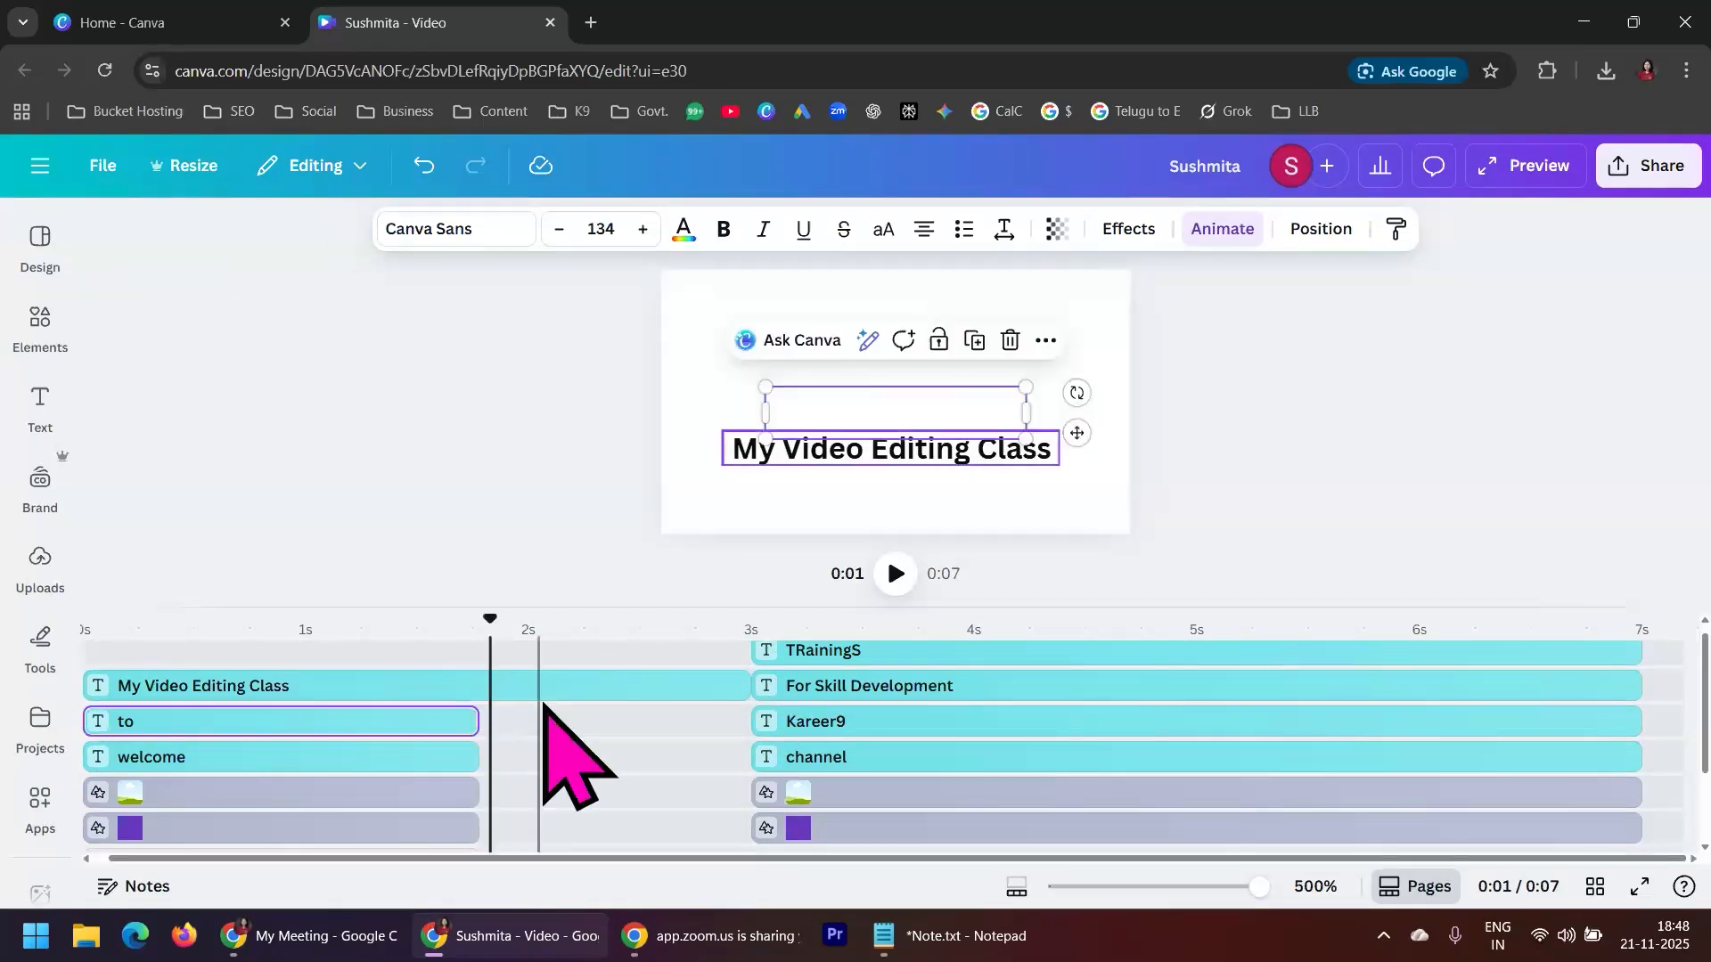
pyautogui.click(549, 692)
pyautogui.moveTo(747, 686); pyautogui.dragTo(479, 686)
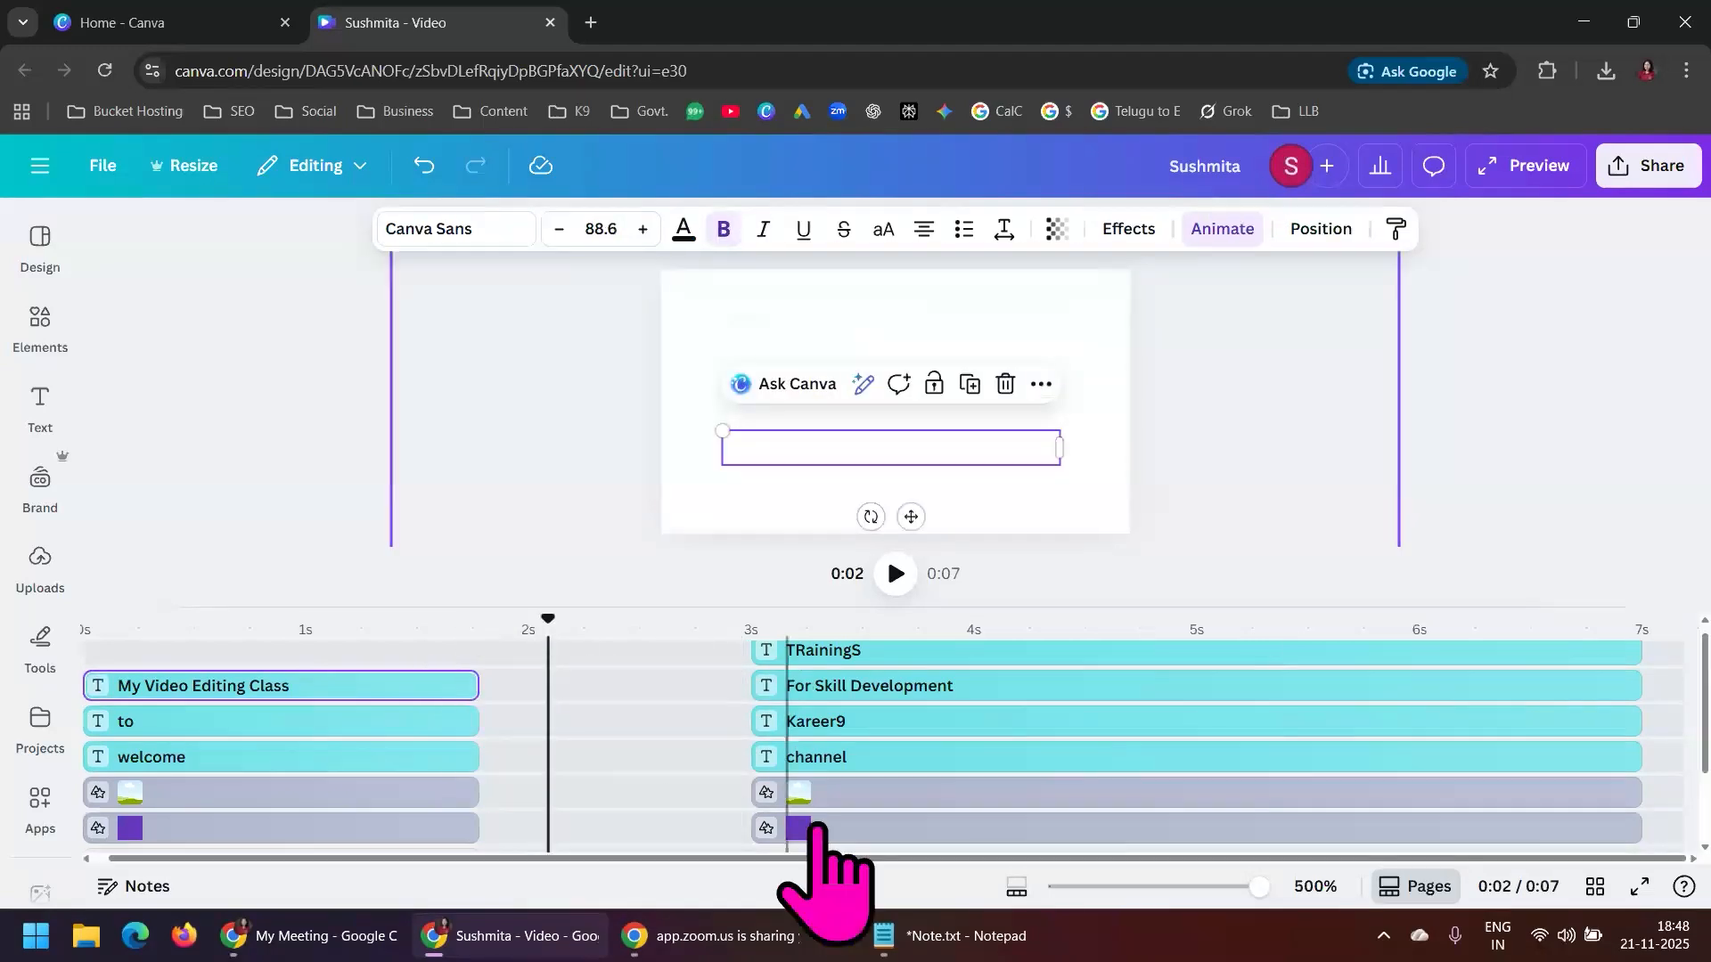
# Move all of the second scene's shape and text layers earlier so they start right where the first scene ends
pyautogui.scroll(-2, 680, 802)
pyautogui.moveTo(864, 718); pyautogui.dragTo(595, 716)
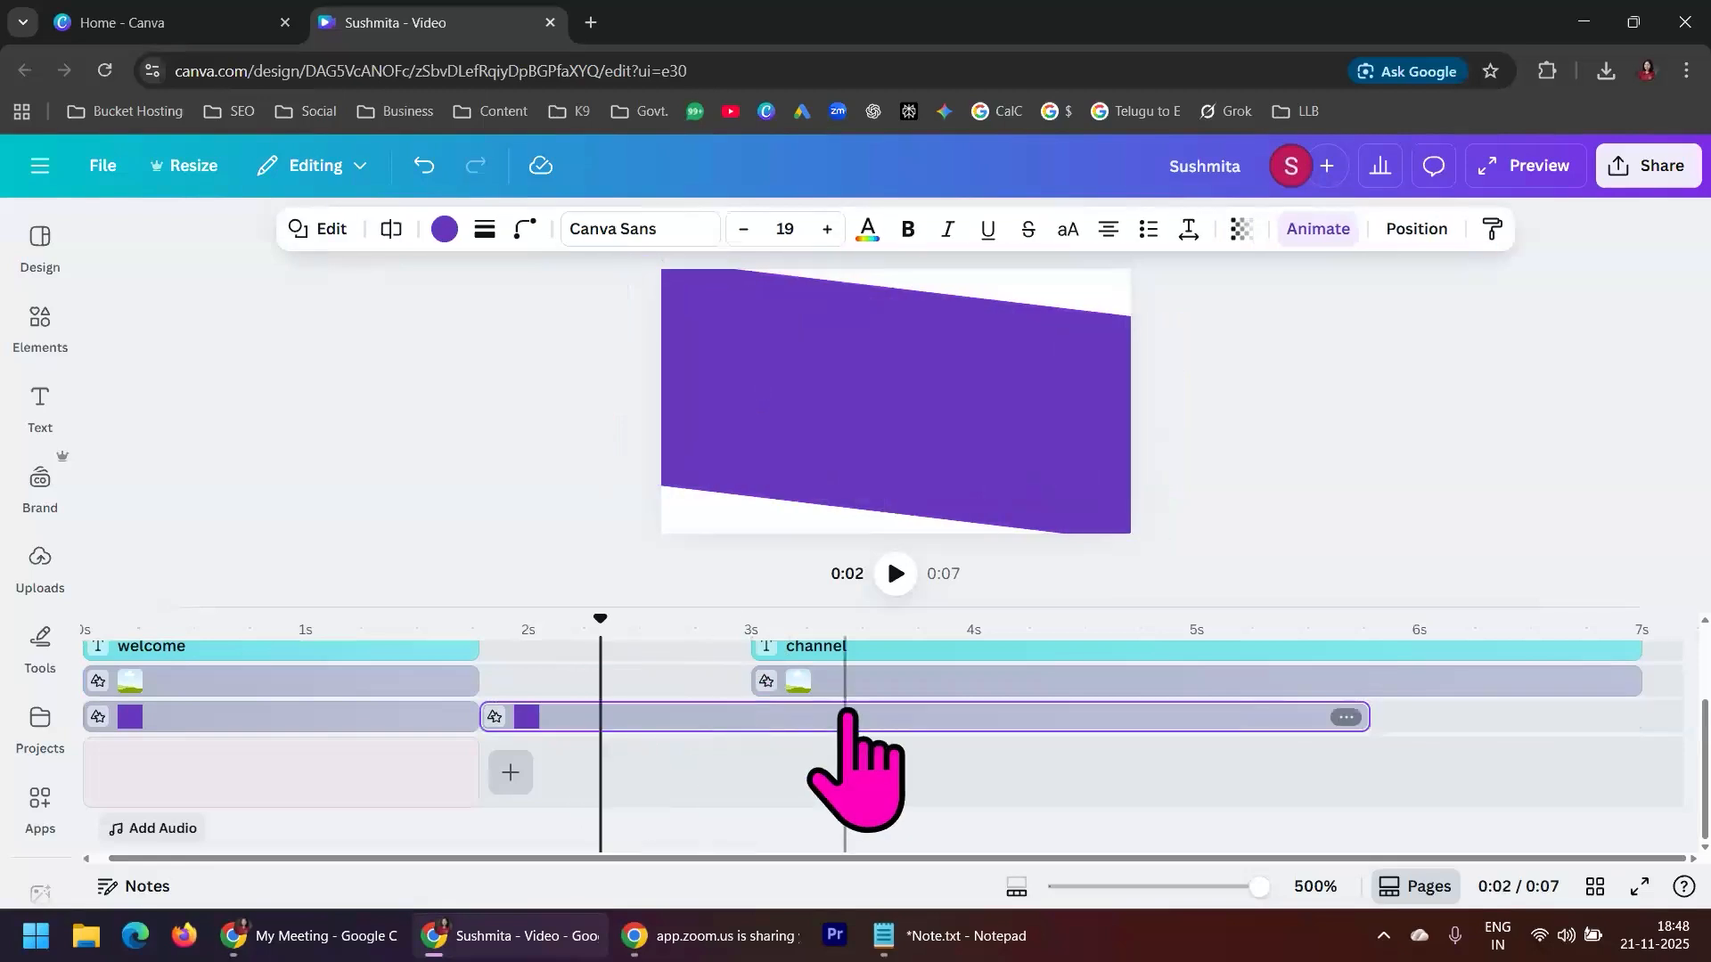
pyautogui.moveTo(847, 683); pyautogui.dragTo(576, 687)
pyautogui.scroll(2, 888, 785)
pyautogui.moveTo(894, 759); pyautogui.dragTo(622, 754)
pyautogui.moveTo(927, 727); pyautogui.dragTo(656, 704)
pyautogui.moveTo(923, 682); pyautogui.dragTo(661, 684)
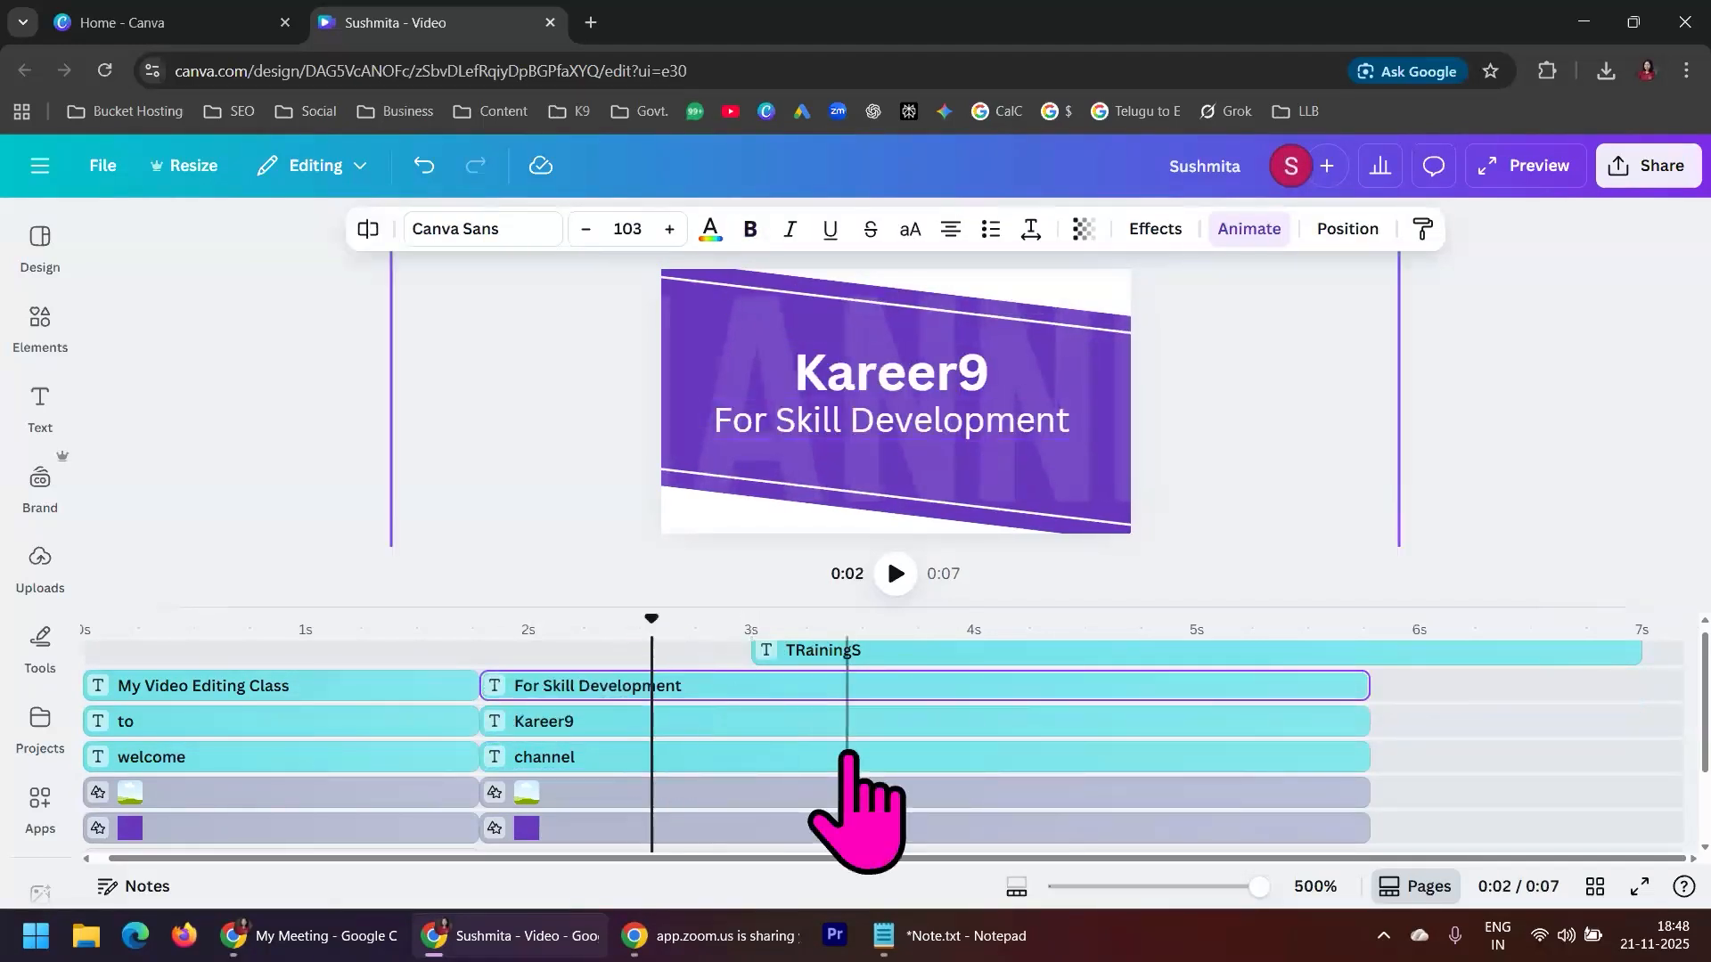
pyautogui.moveTo(848, 664); pyautogui.dragTo(635, 670)
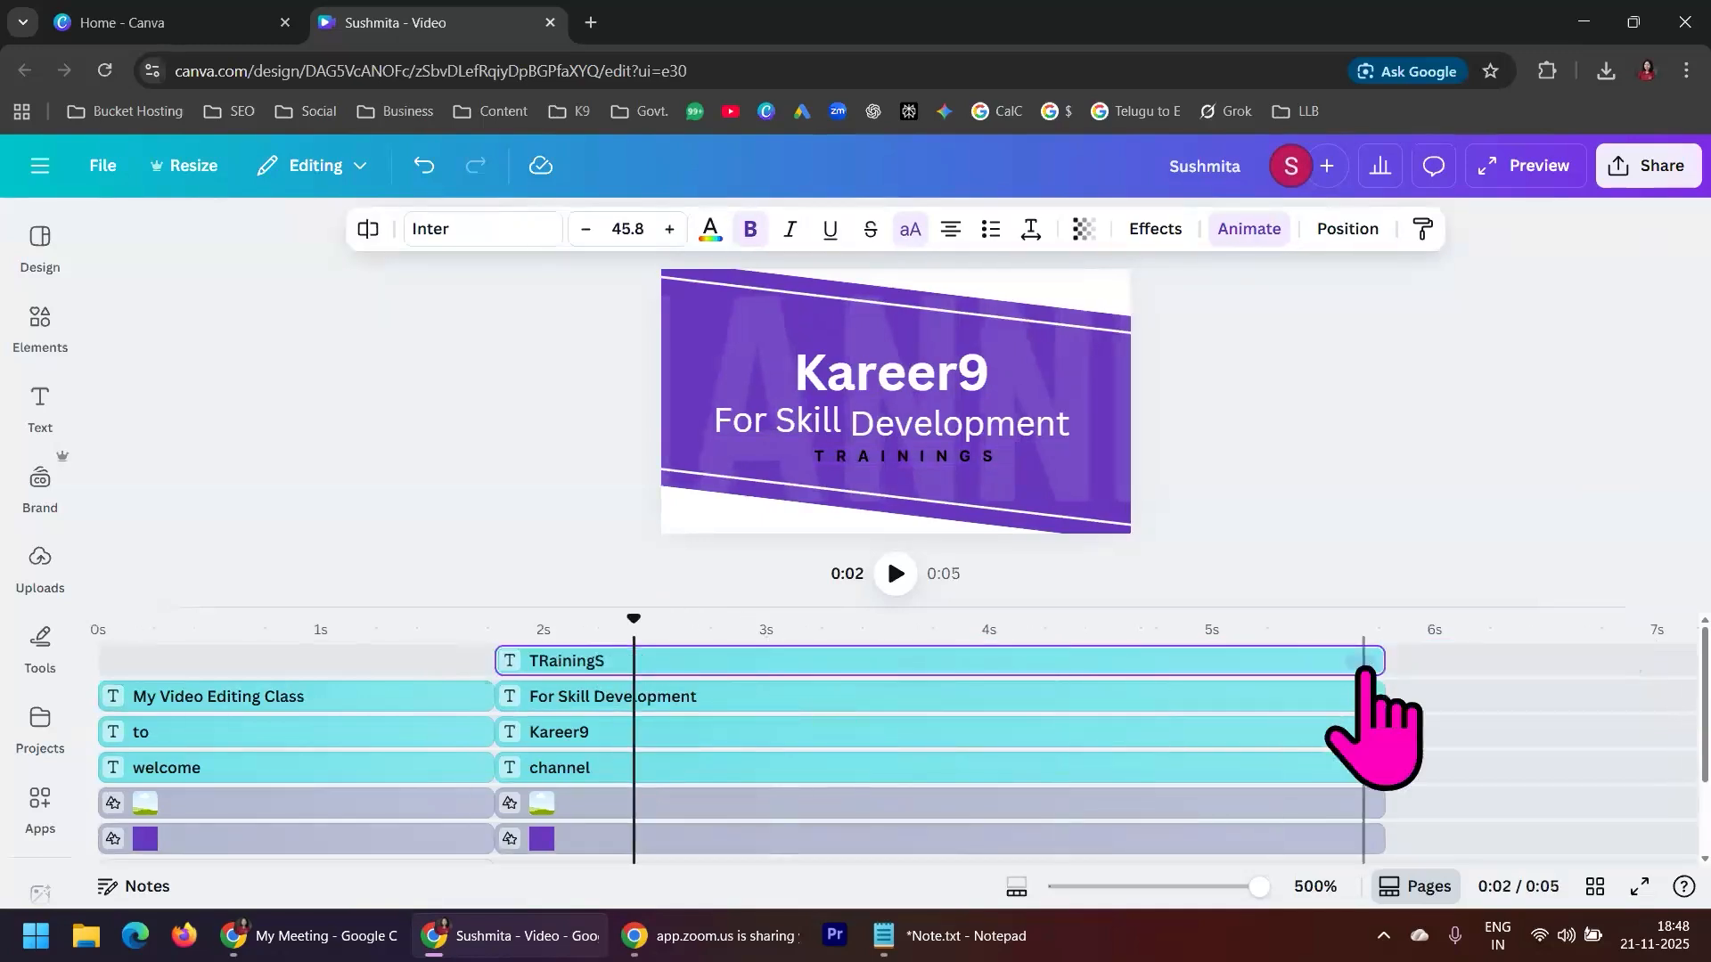
# Trim all of the second scene's text and shape layers to about 2.0 s
pyautogui.moveTo(1380, 666); pyautogui.dragTo(941, 668)
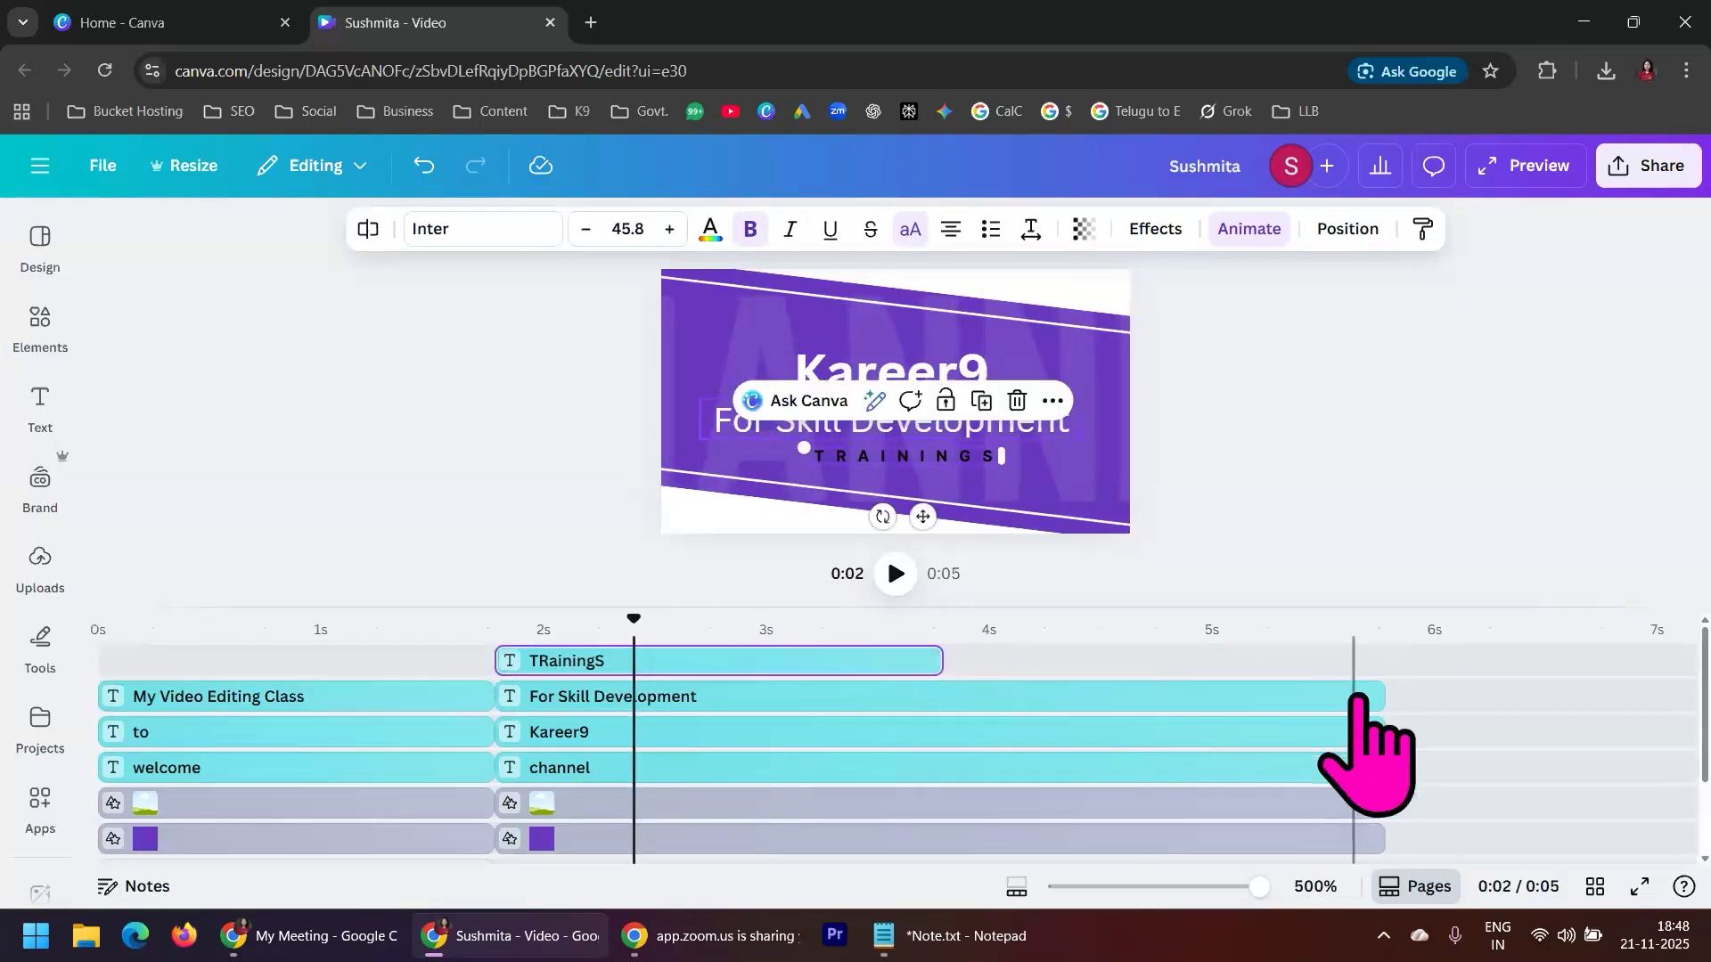
pyautogui.moveTo(1377, 696); pyautogui.dragTo(940, 706)
pyautogui.moveTo(1382, 731); pyautogui.dragTo(949, 747)
pyautogui.moveTo(1378, 773); pyautogui.dragTo(947, 775)
pyautogui.moveTo(1377, 807); pyautogui.dragTo(958, 820)
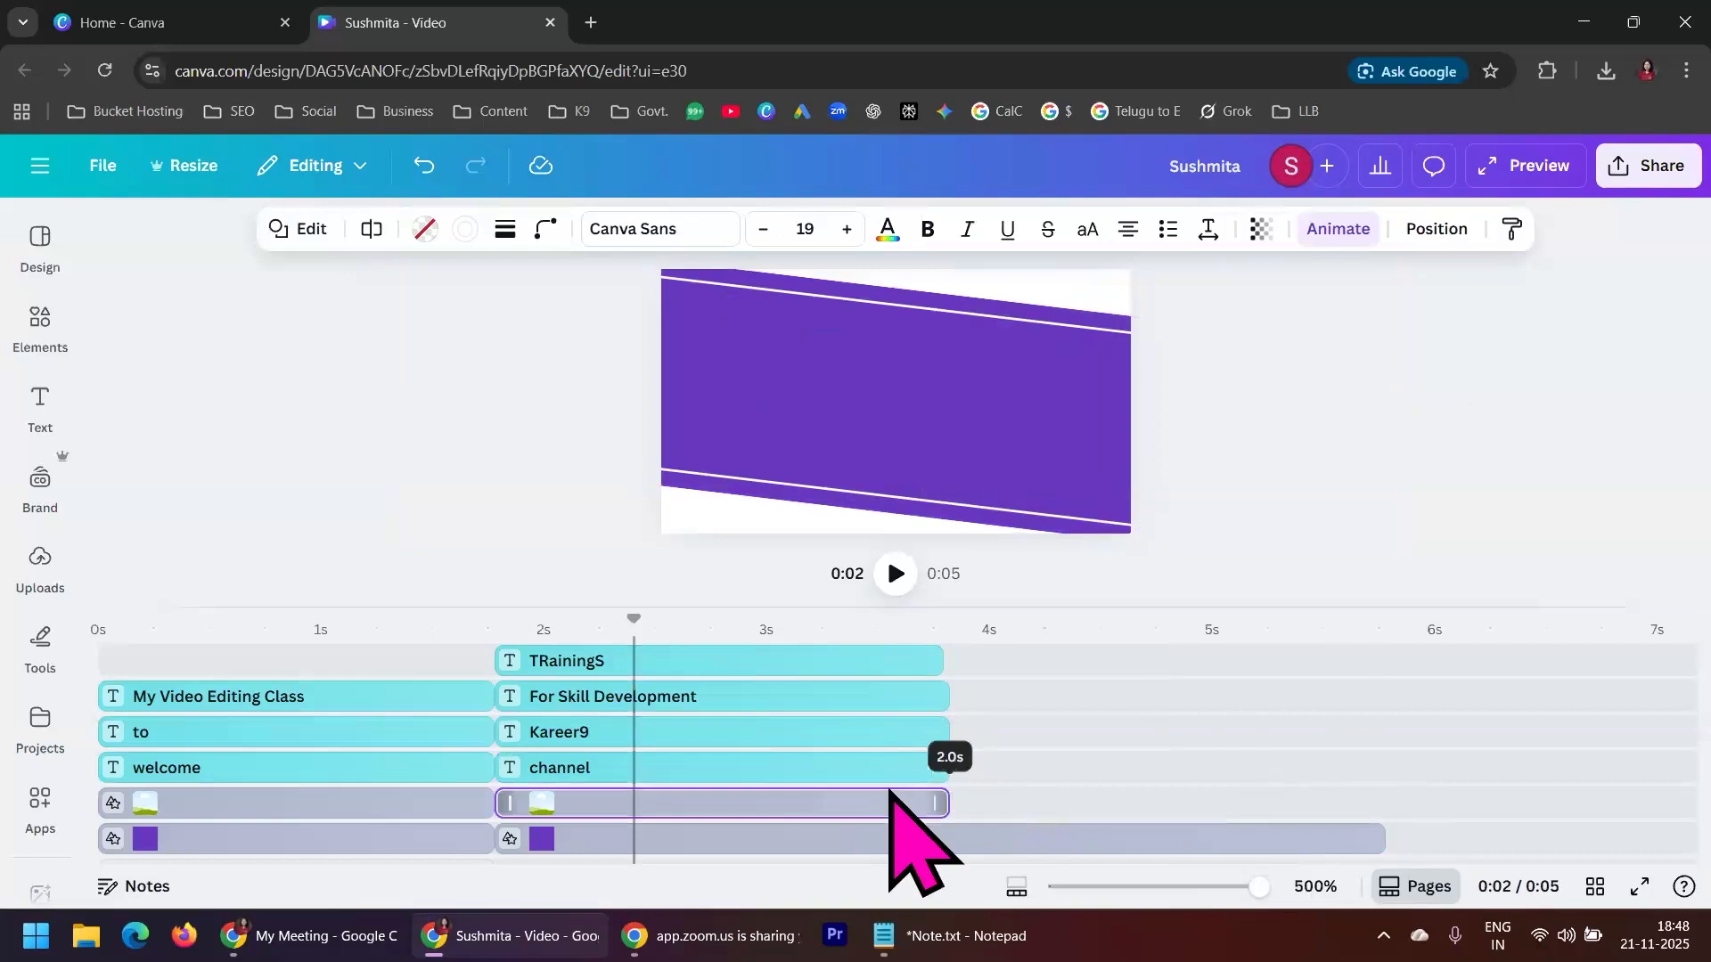
pyautogui.moveTo(1381, 839); pyautogui.dragTo(952, 843)
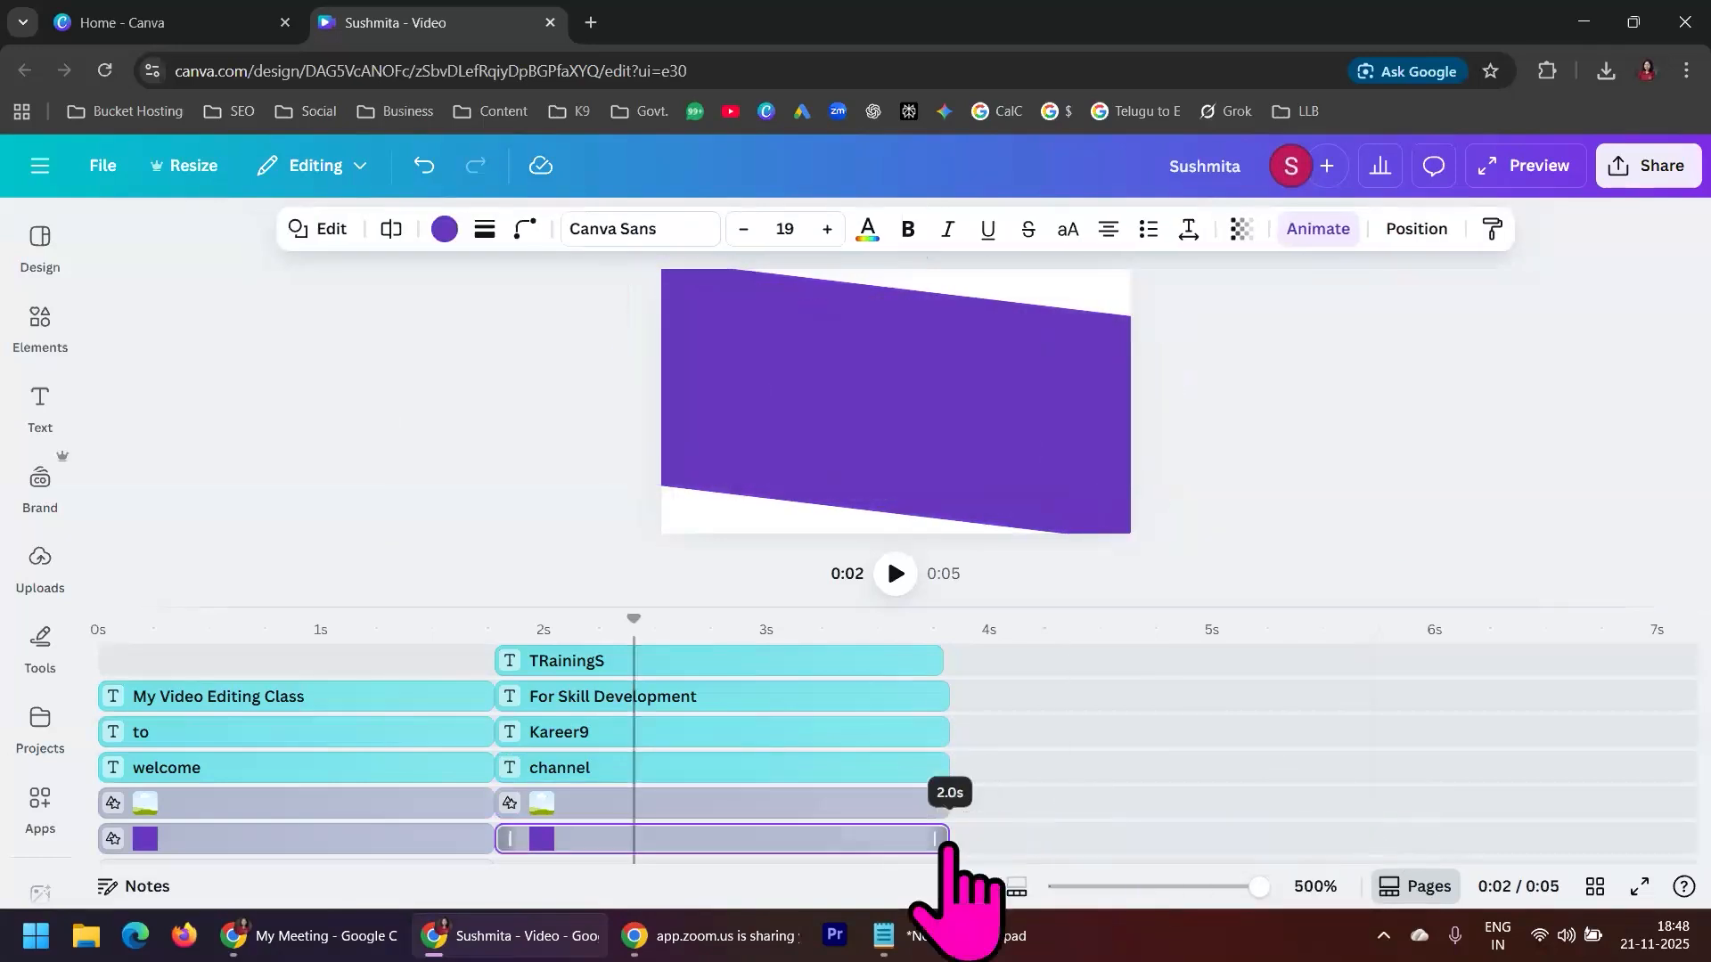
# Play the shortened video from the start and check a frame of each scene
pyautogui.moveTo(615, 613); pyautogui.dragTo(46, 630)
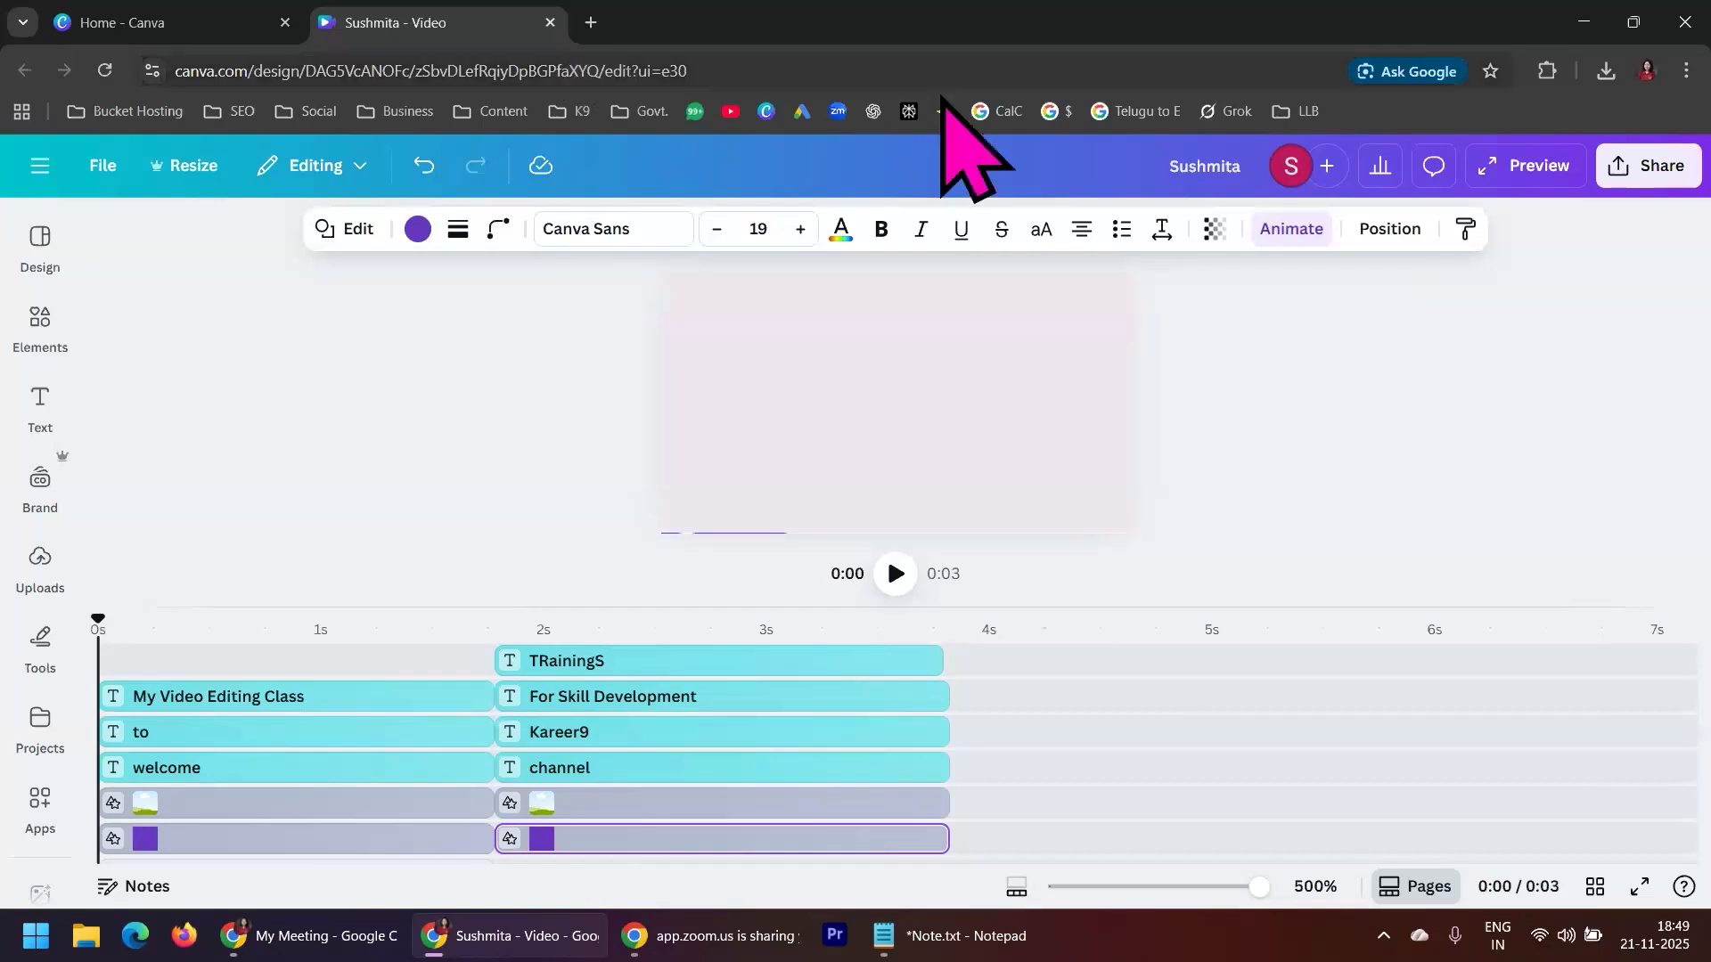
pyautogui.click(909, 574)
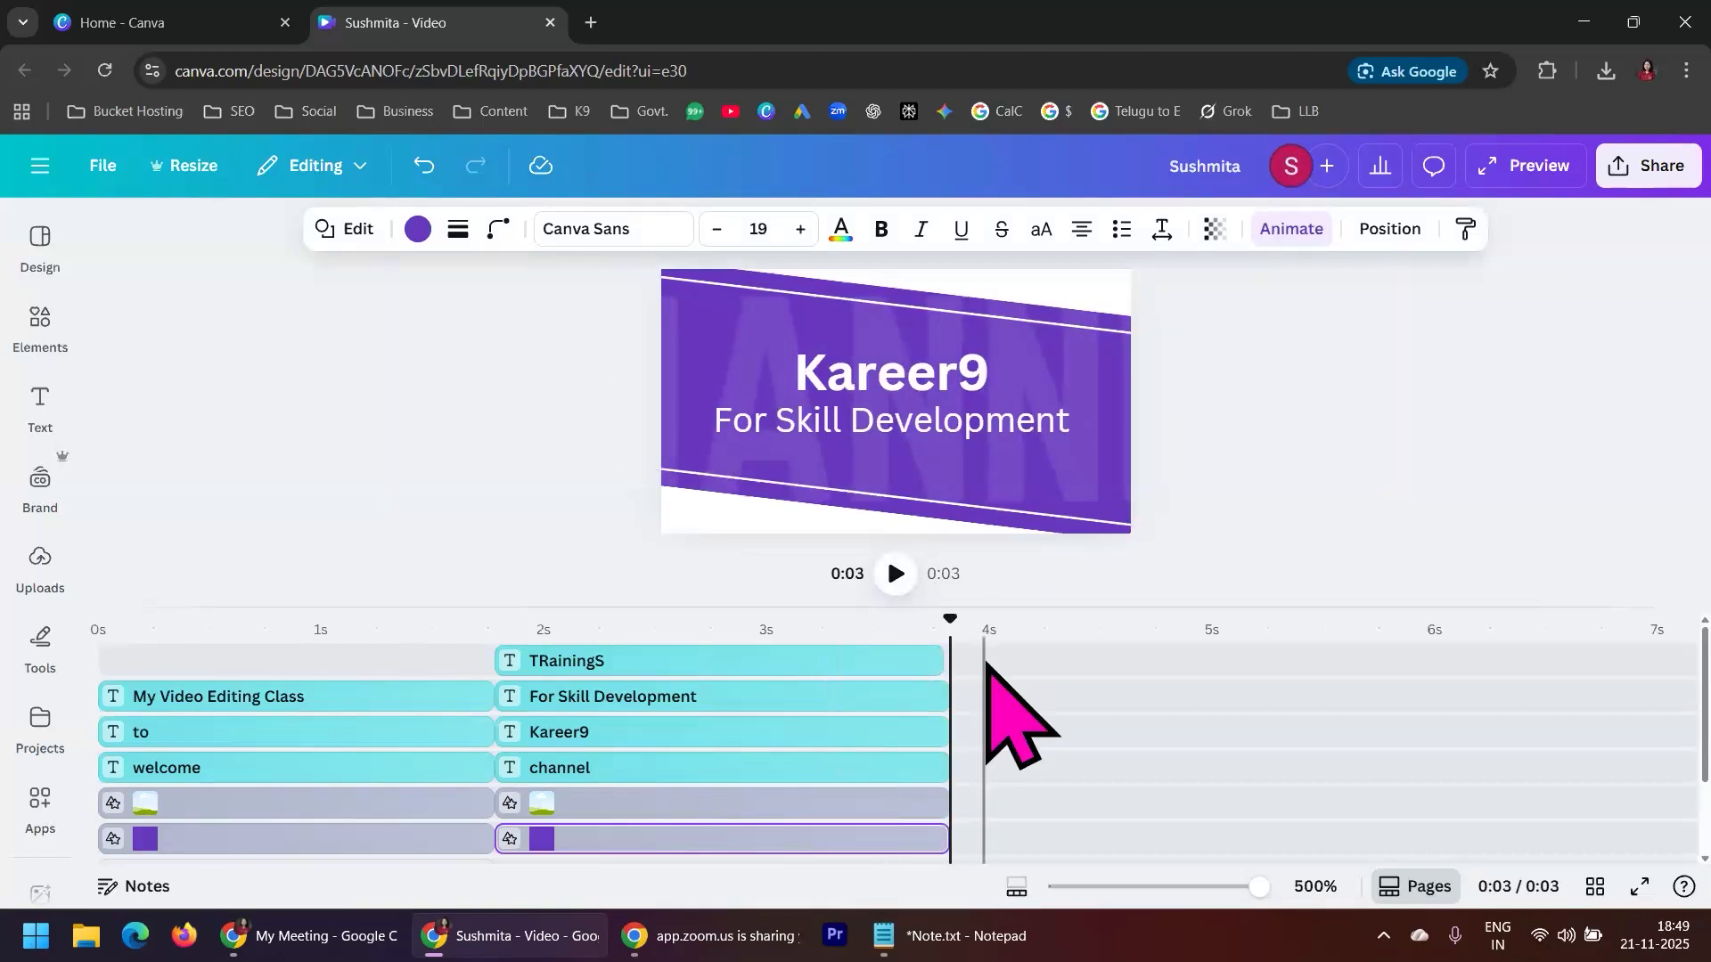
pyautogui.click(1270, 428)
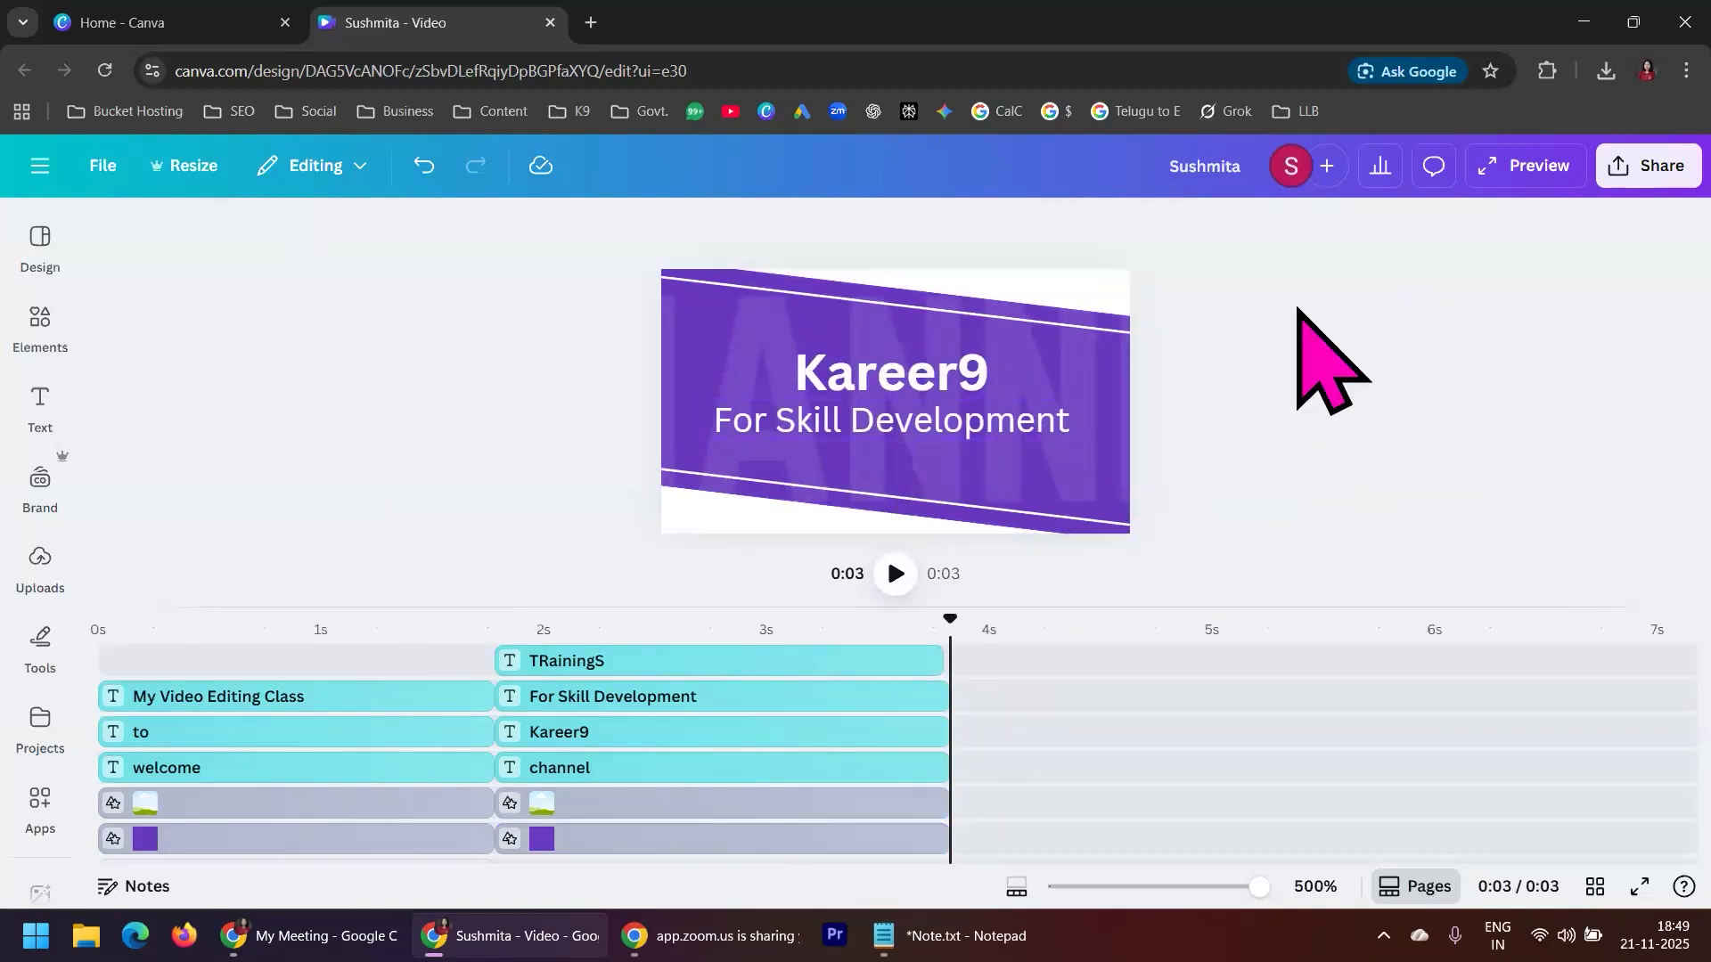
pyautogui.click(707, 542)
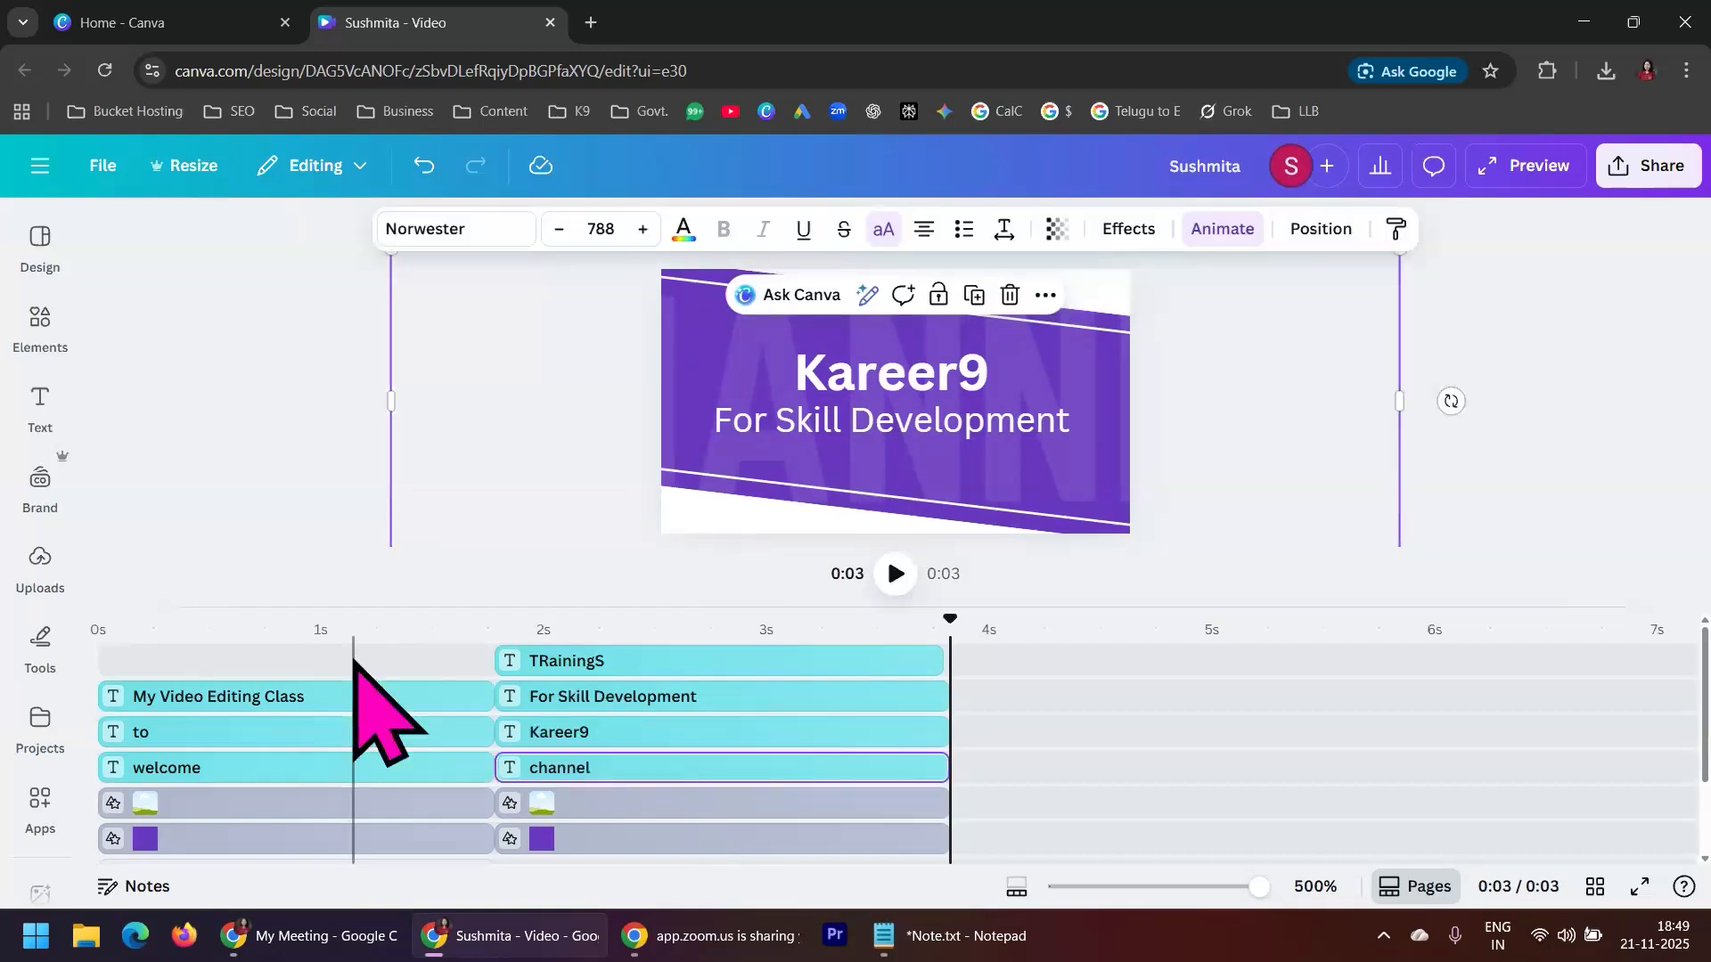
pyautogui.click(409, 660)
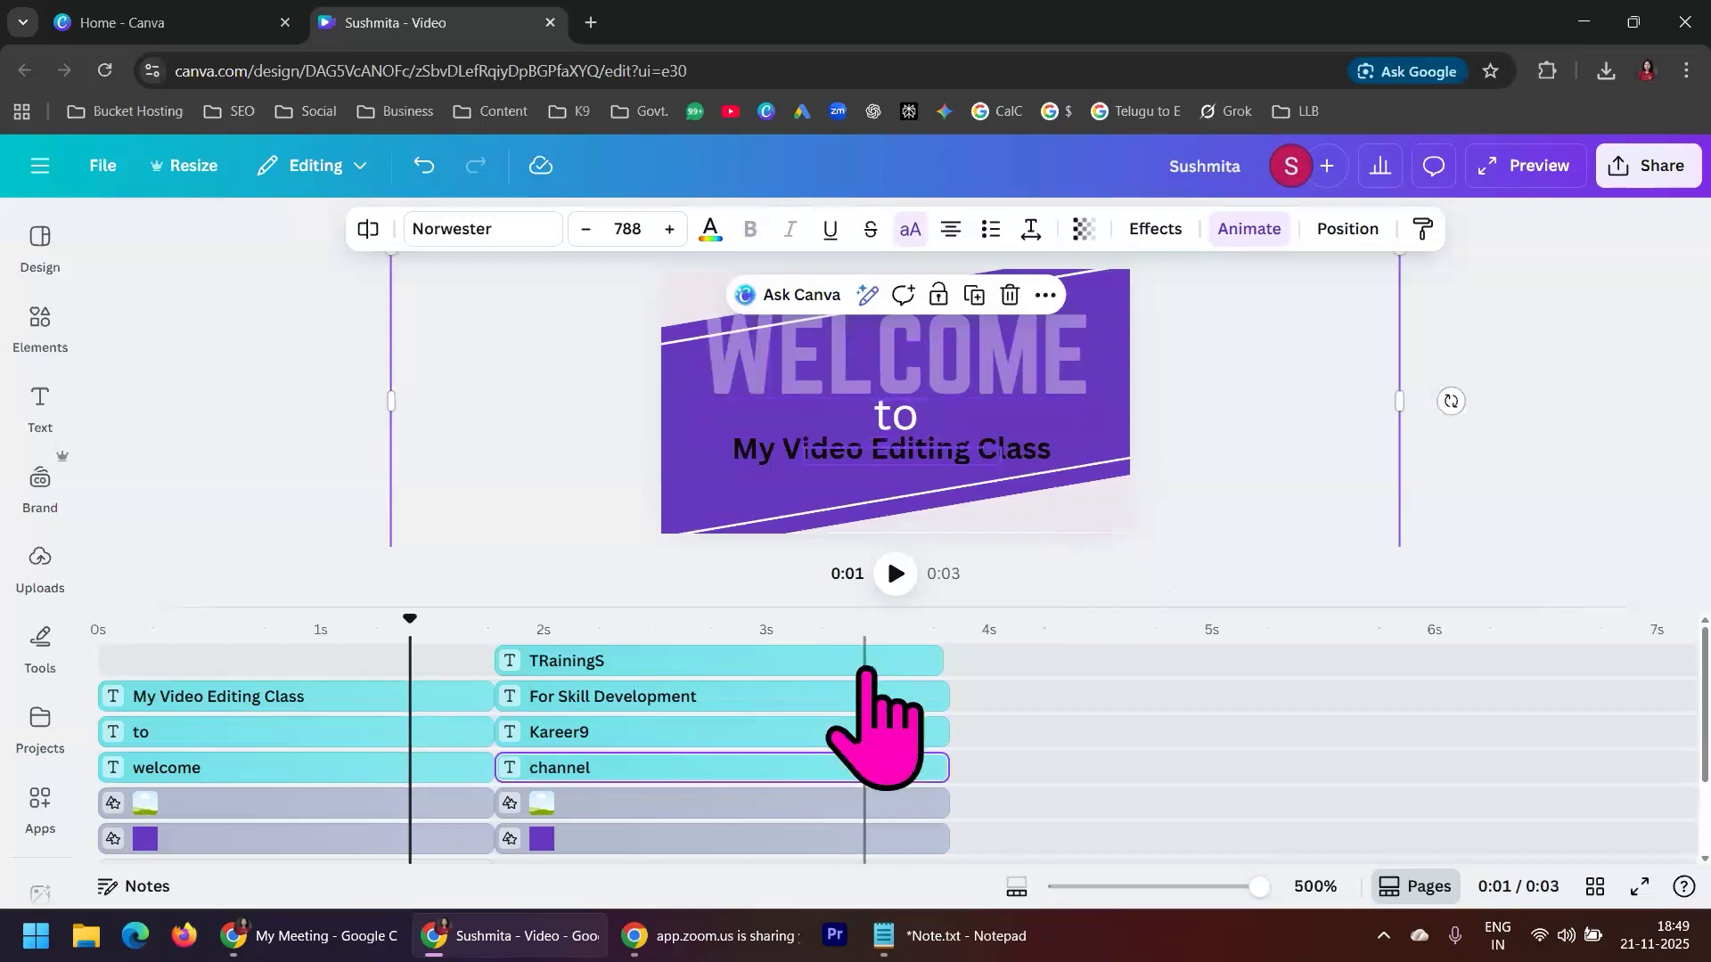
pyautogui.click(871, 639)
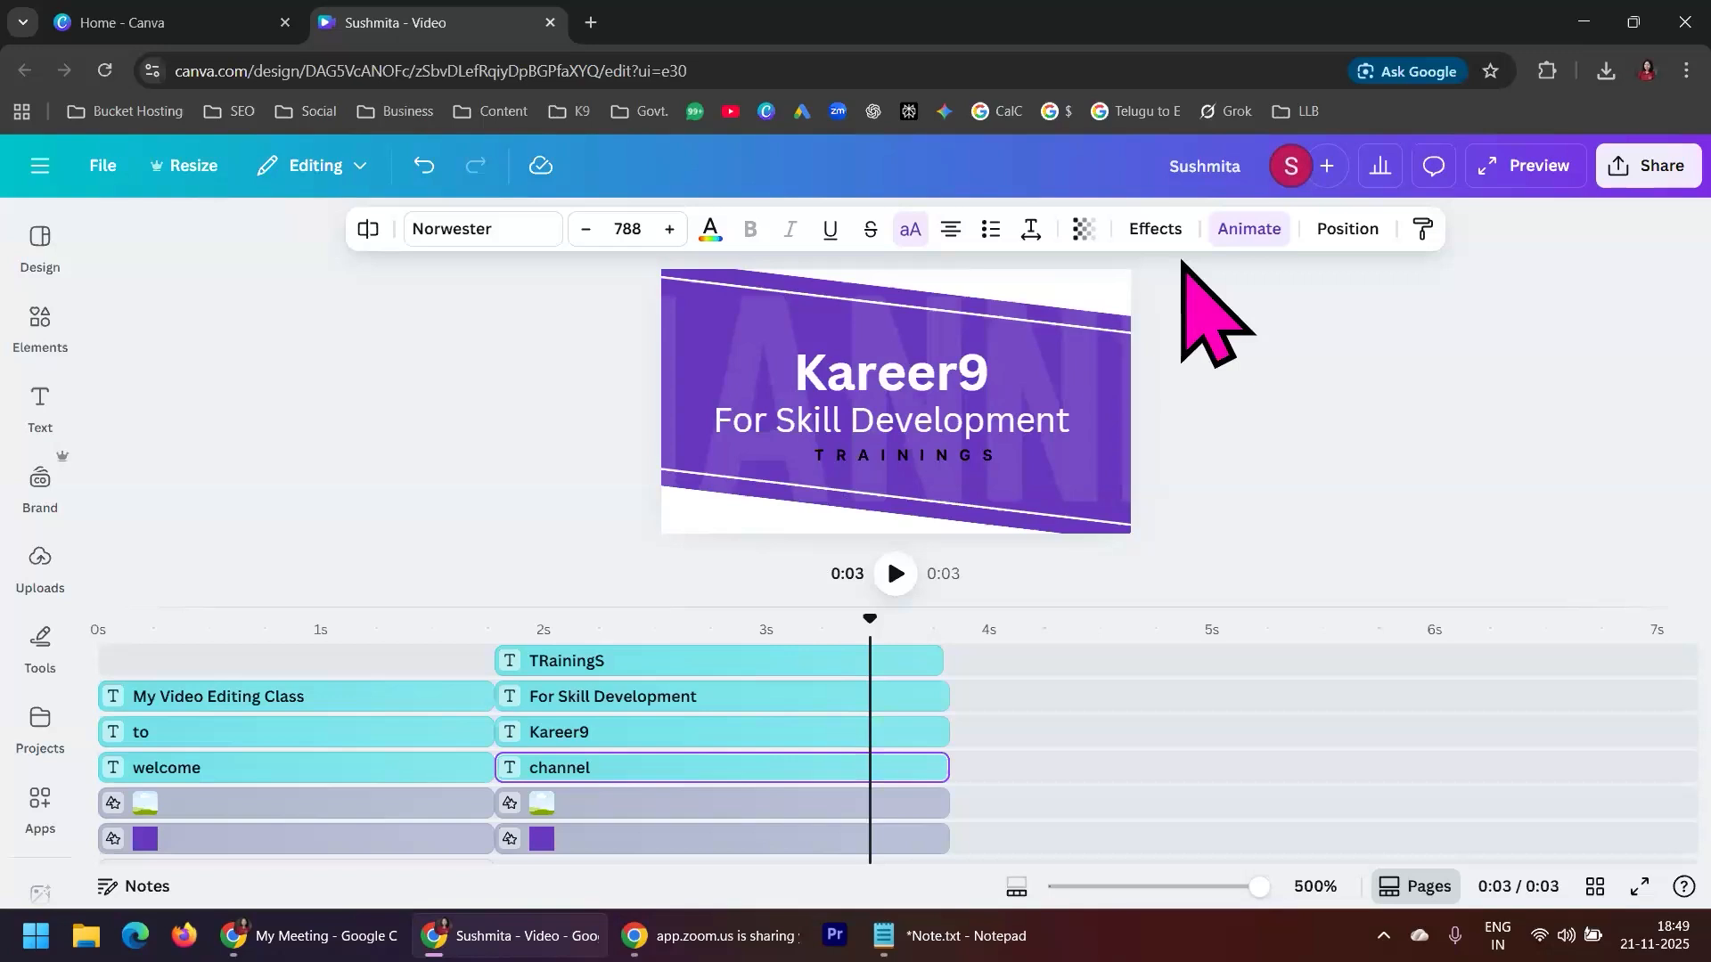
pyautogui.click(1354, 358)
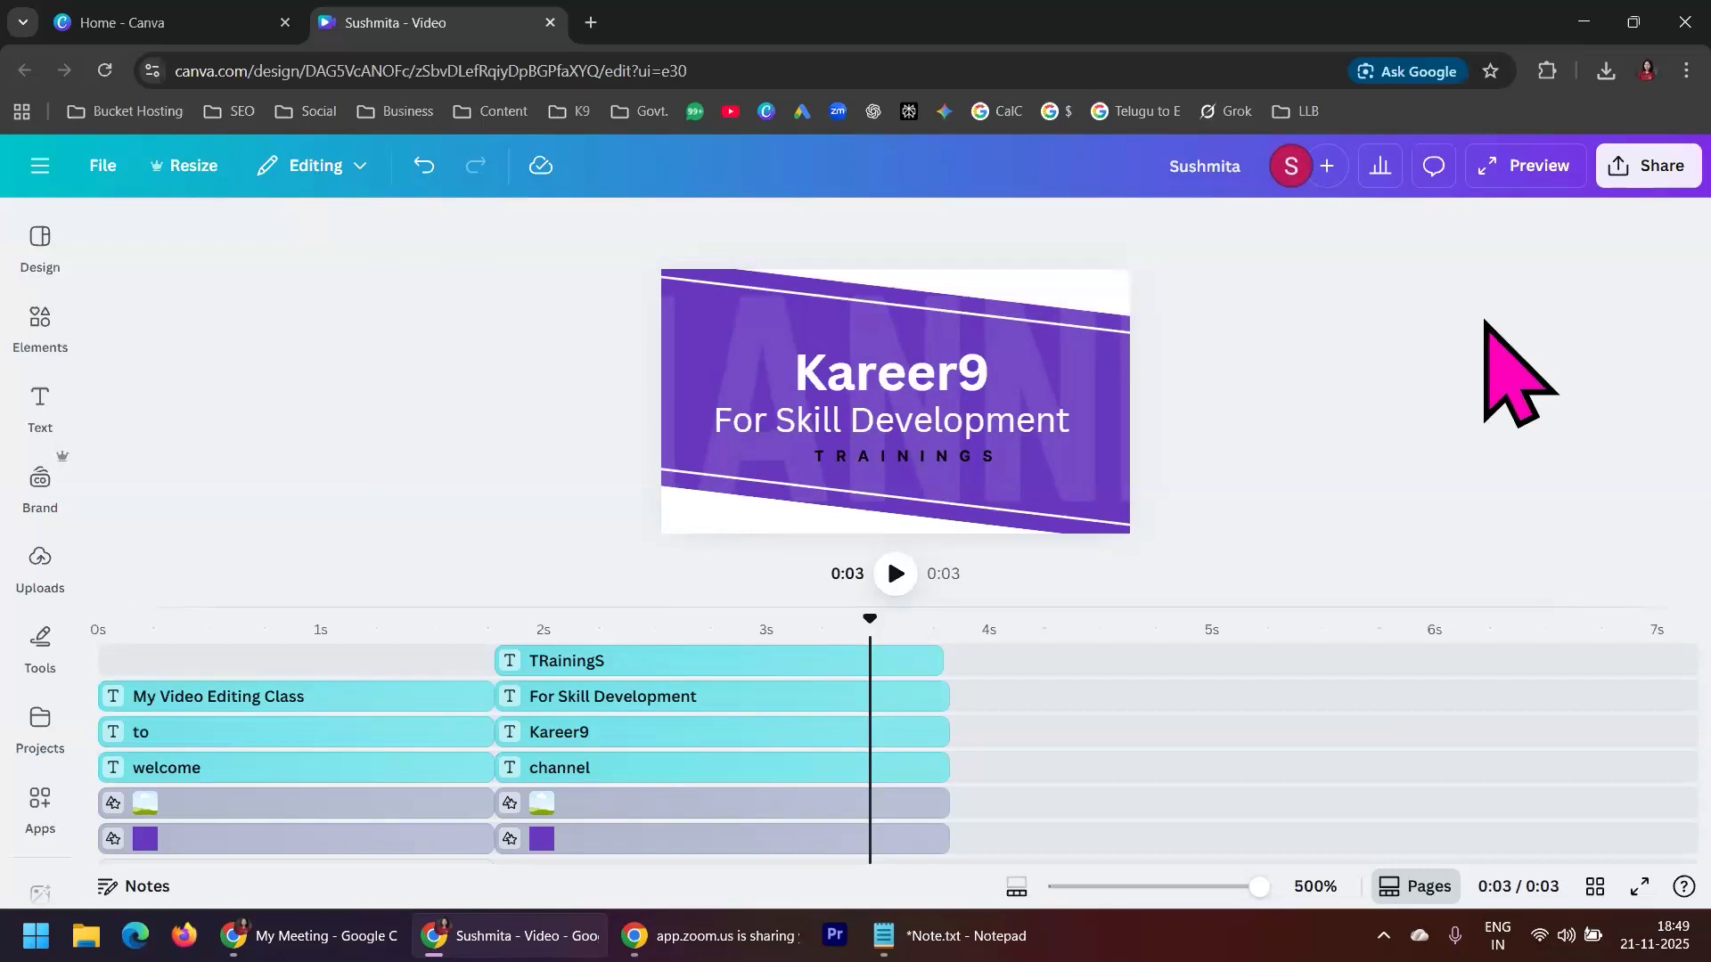
# Search the elements library for "background" and show all of the photo results
pyautogui.click(40, 322)
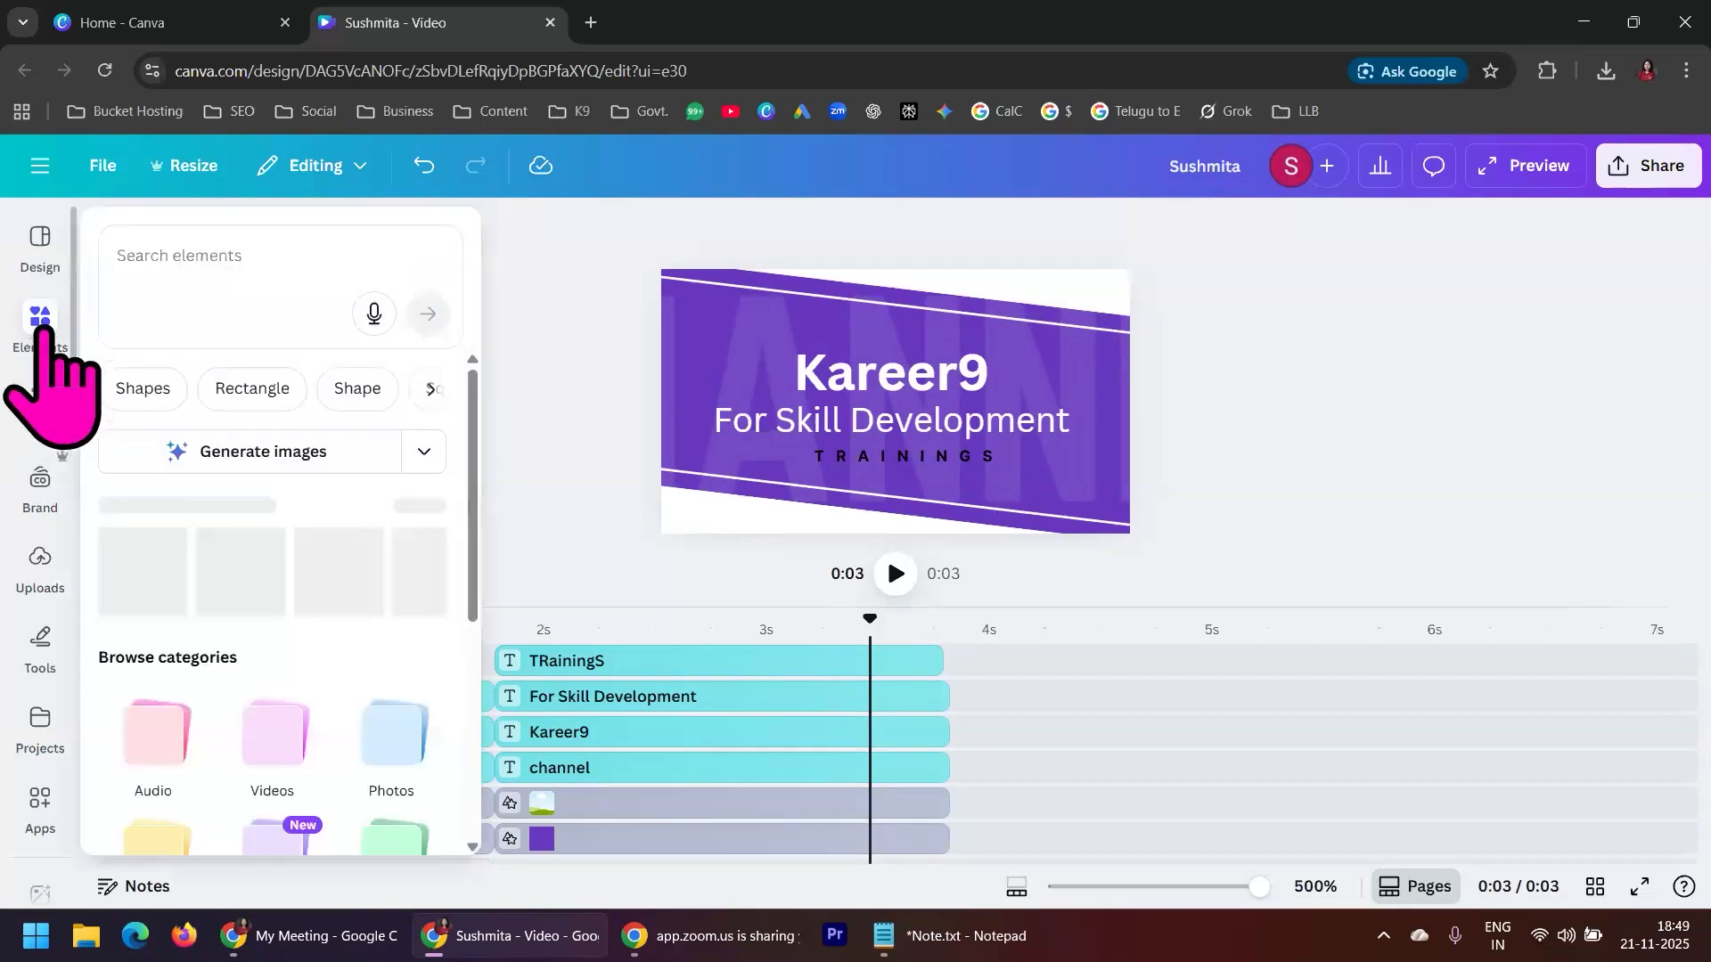
pyautogui.click(237, 260)
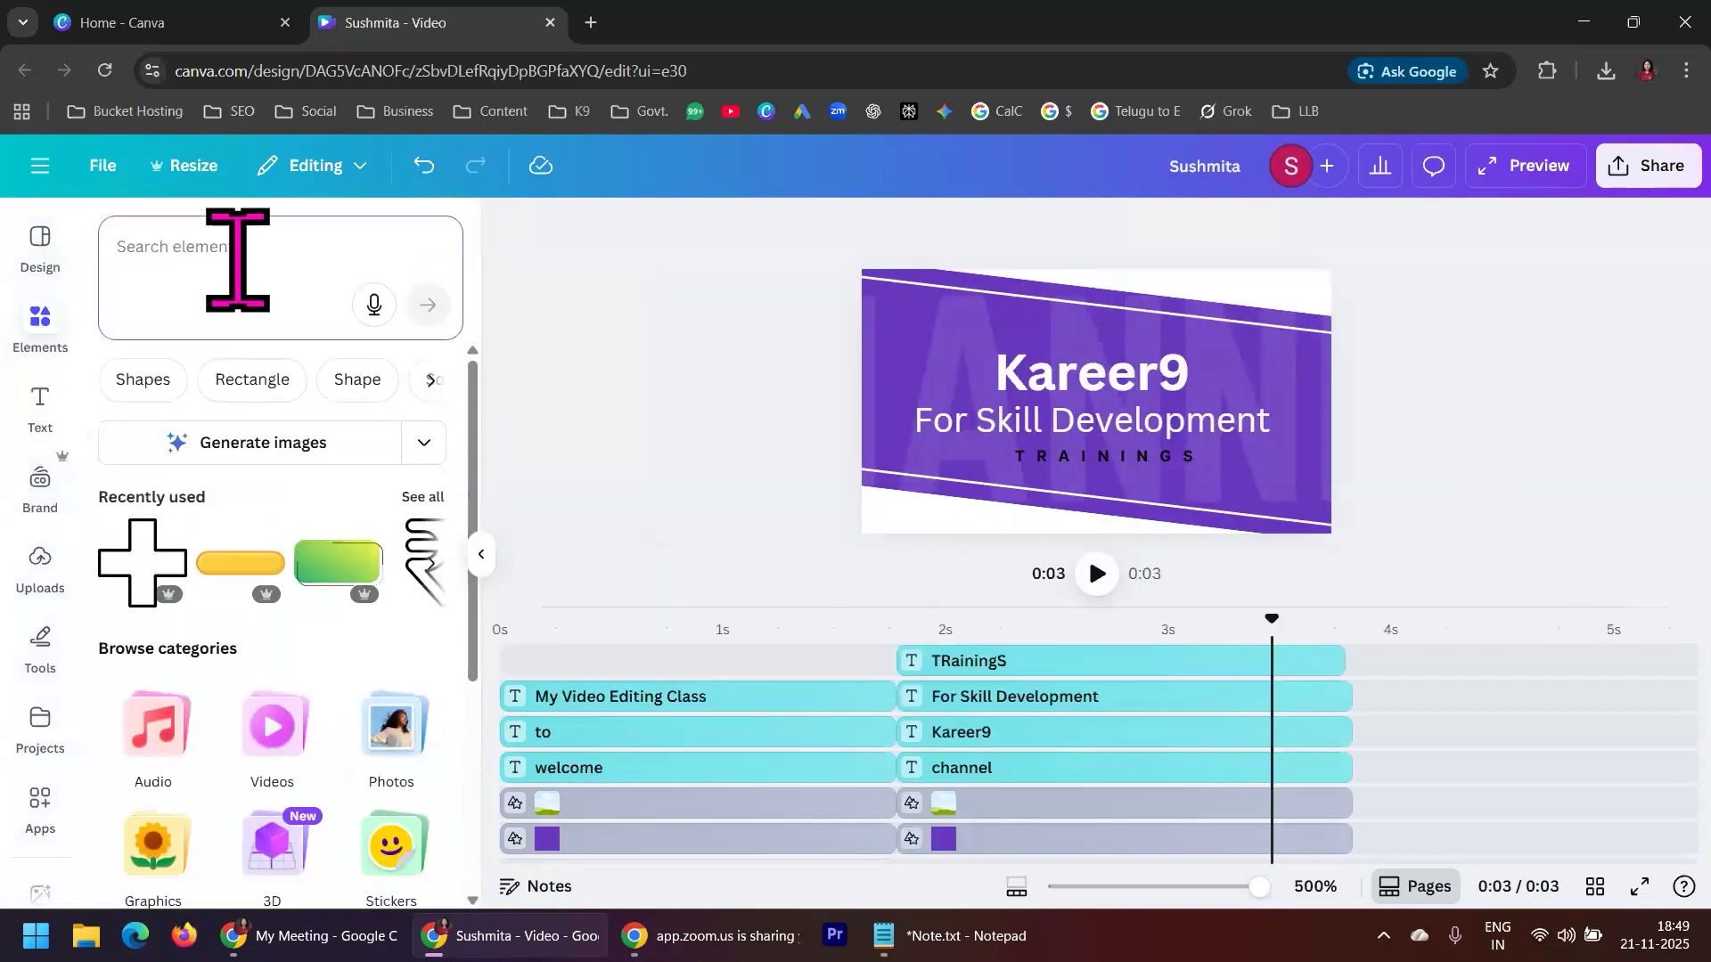
pyautogui.write('background')
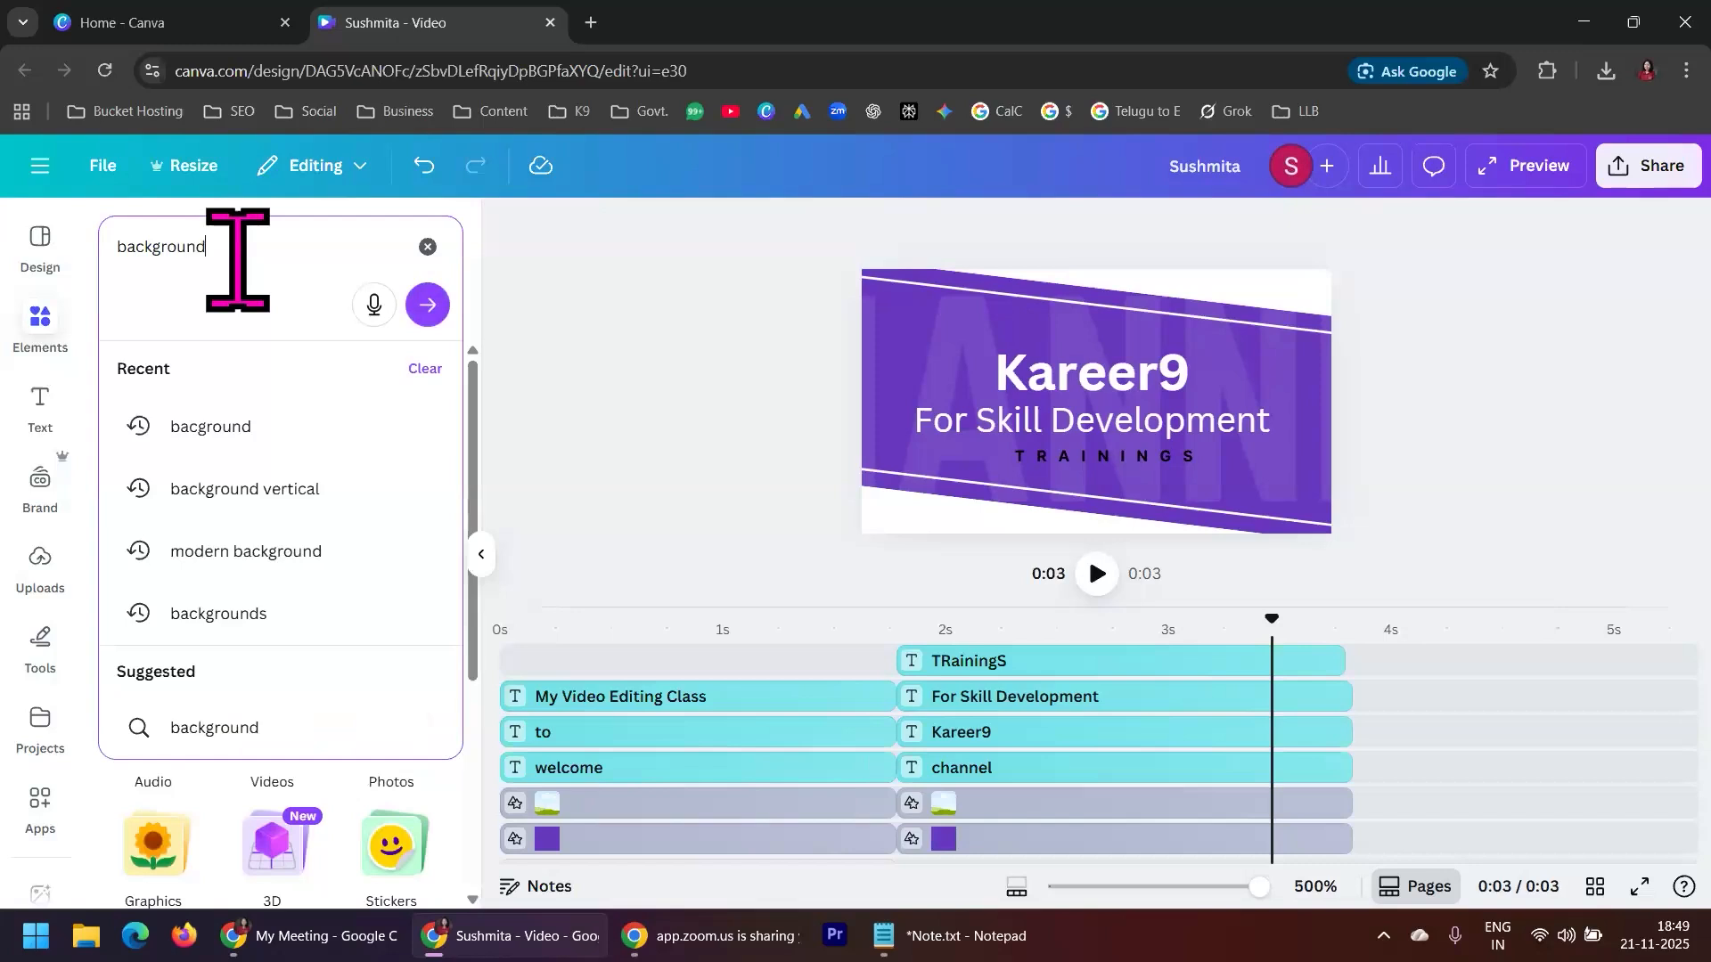
pyautogui.press('Return')
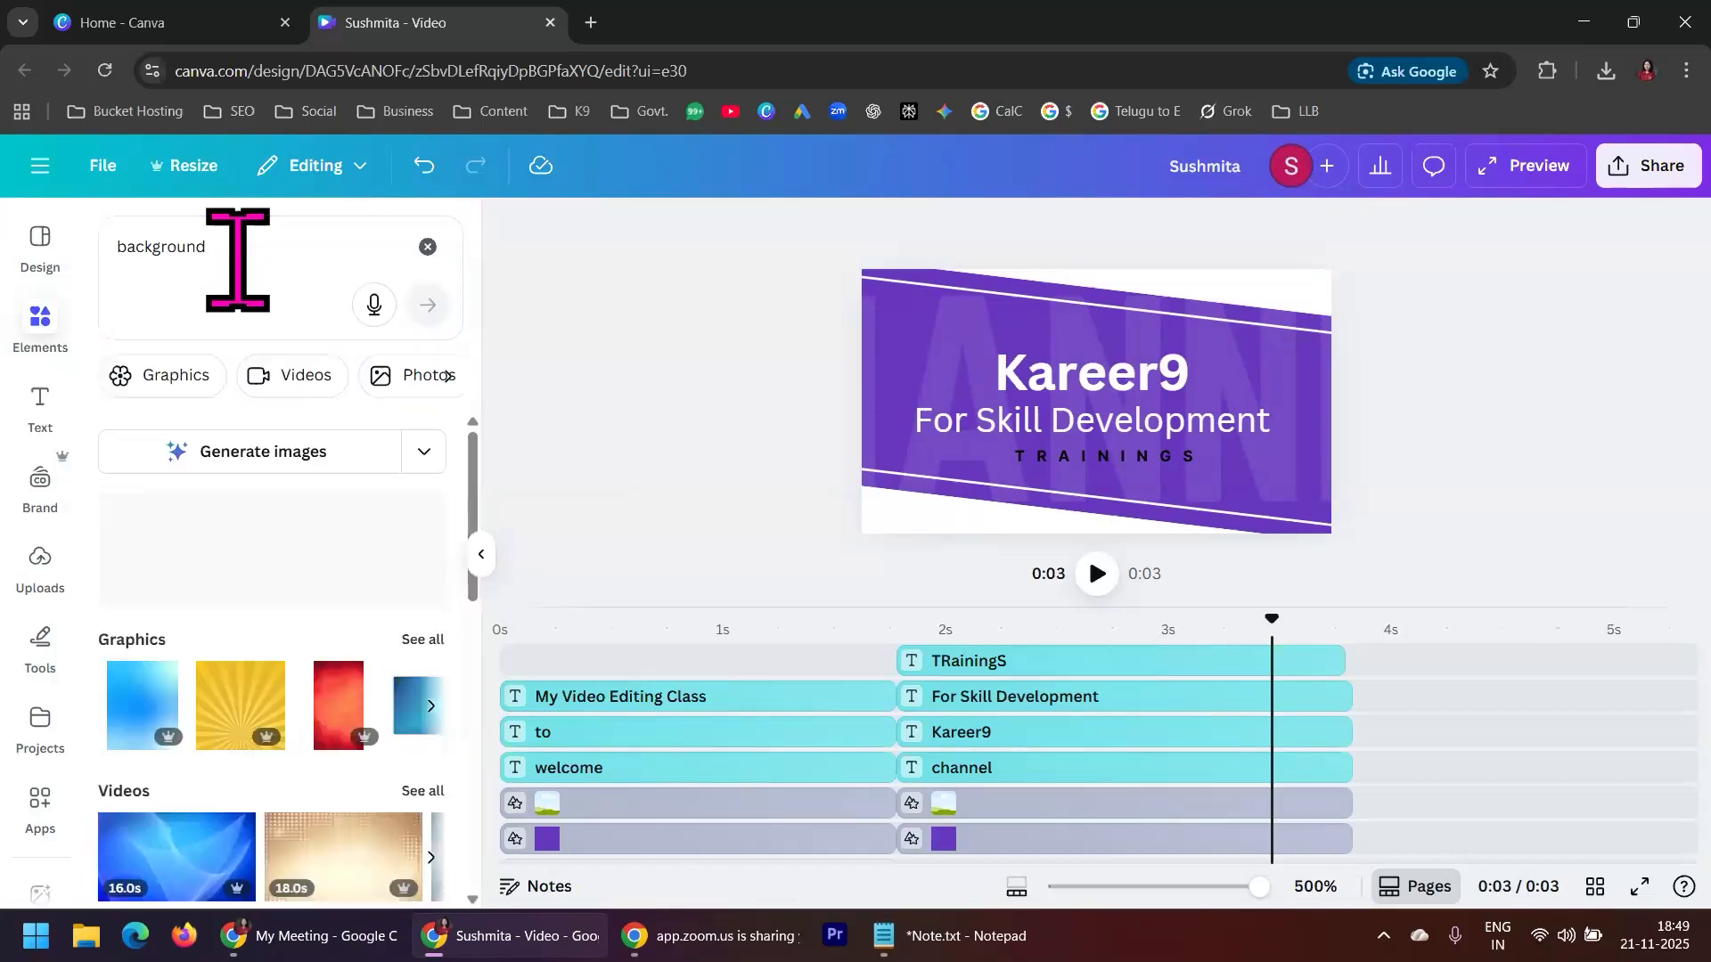
pyautogui.scroll(-2, 260, 775)
pyautogui.scroll(-4, 196, 721)
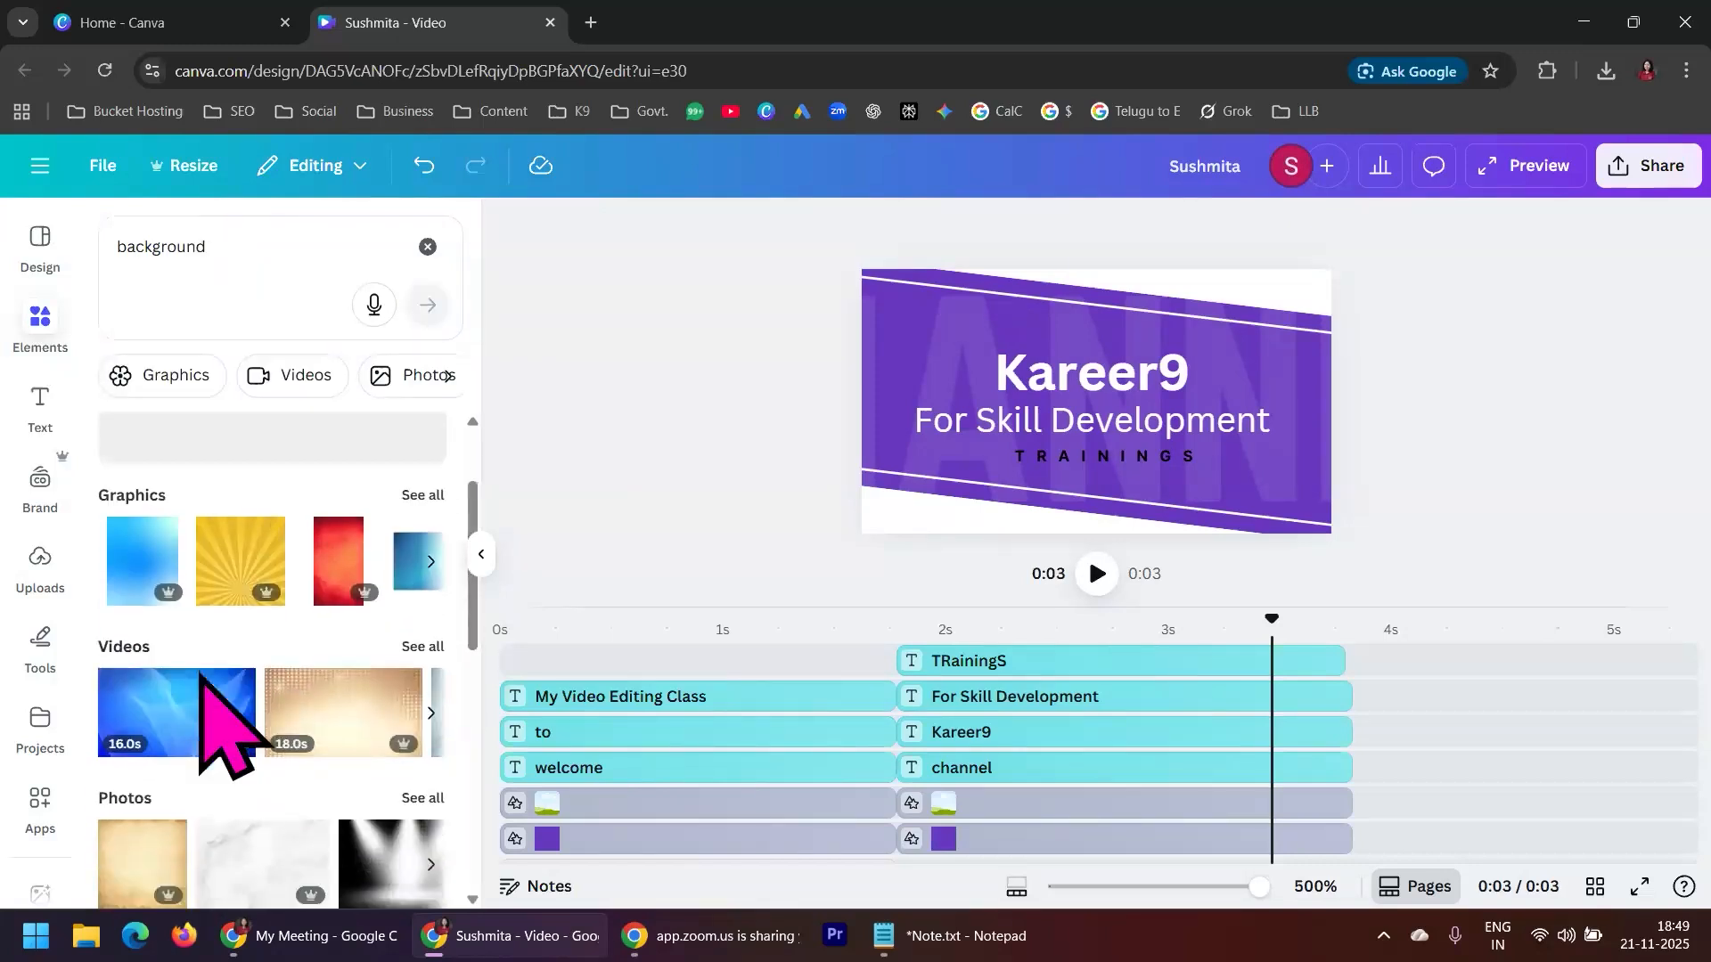
pyautogui.scroll(4, 145, 726)
pyautogui.scroll(-5, 147, 624)
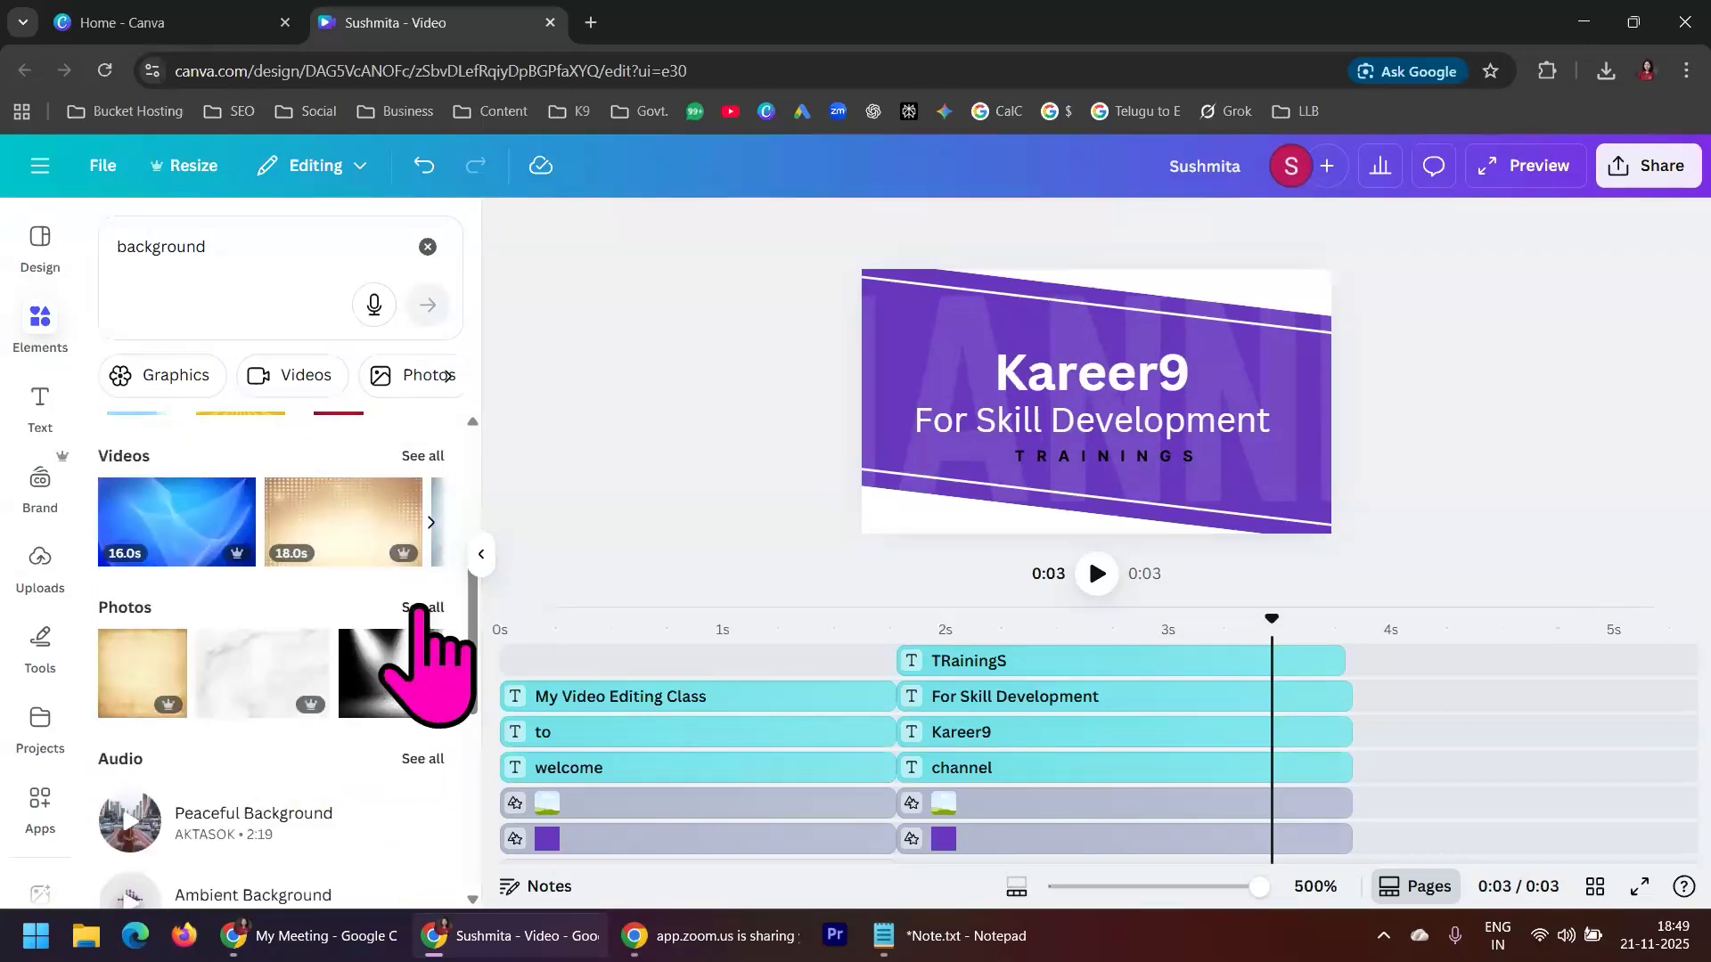
pyautogui.click(424, 608)
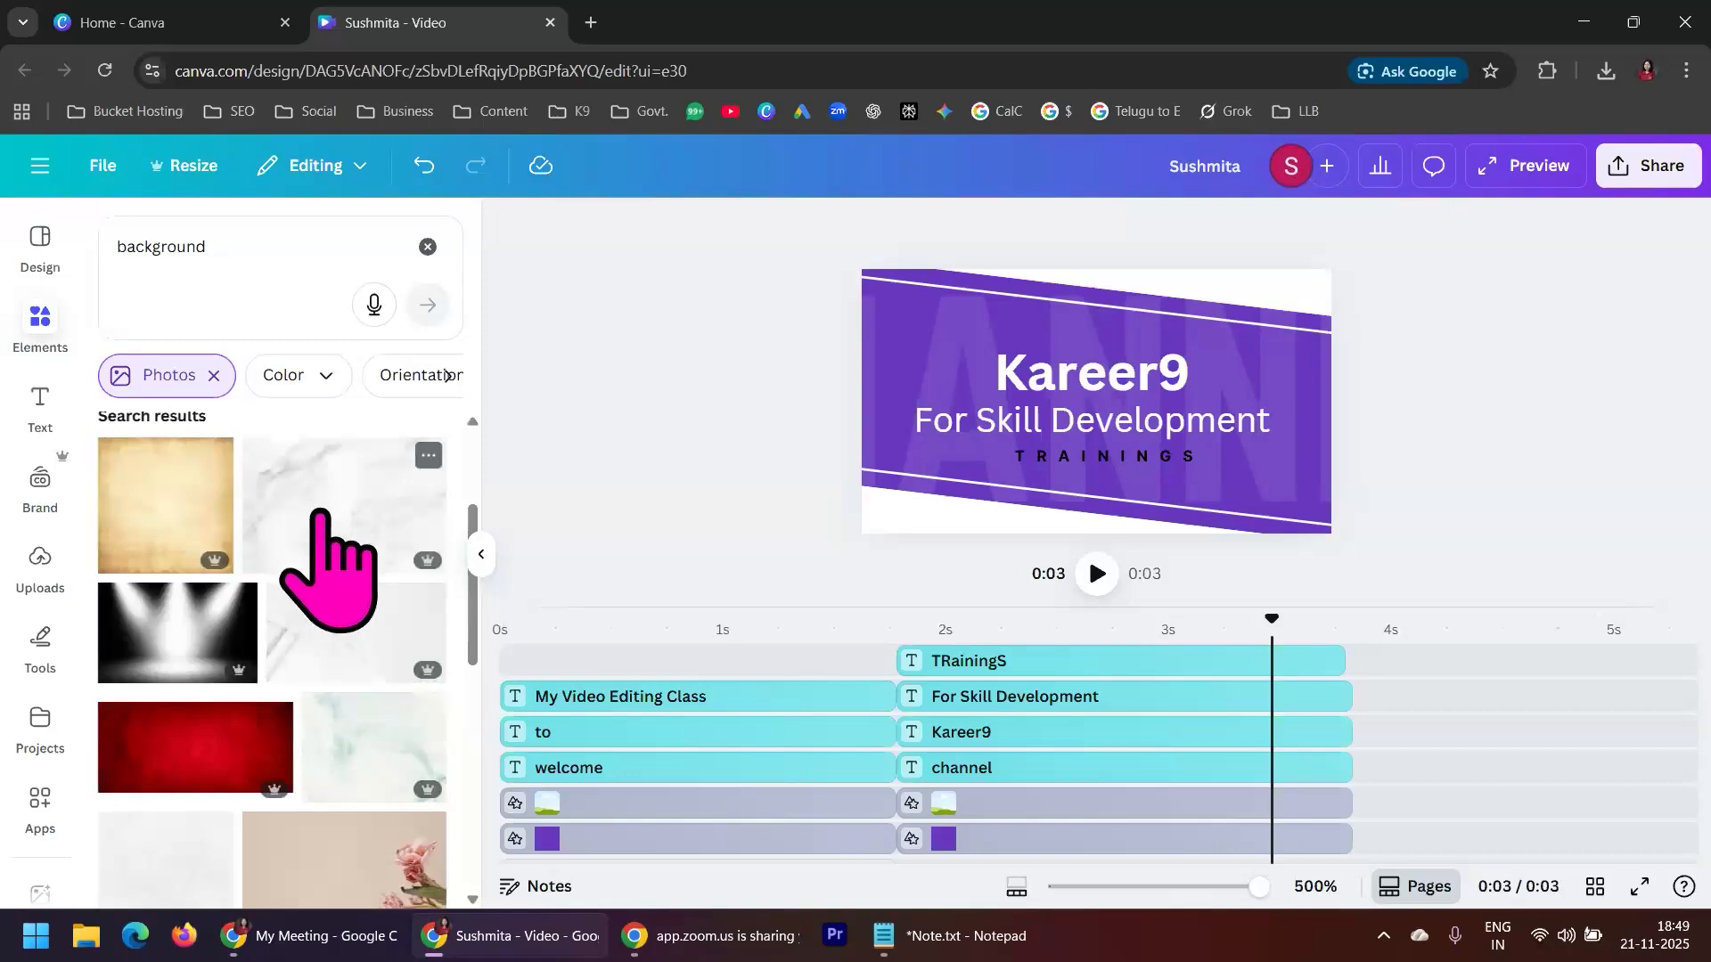
# Add the plain off-white textured photo from the background results to the video
pyautogui.scroll(-1, 366, 571)
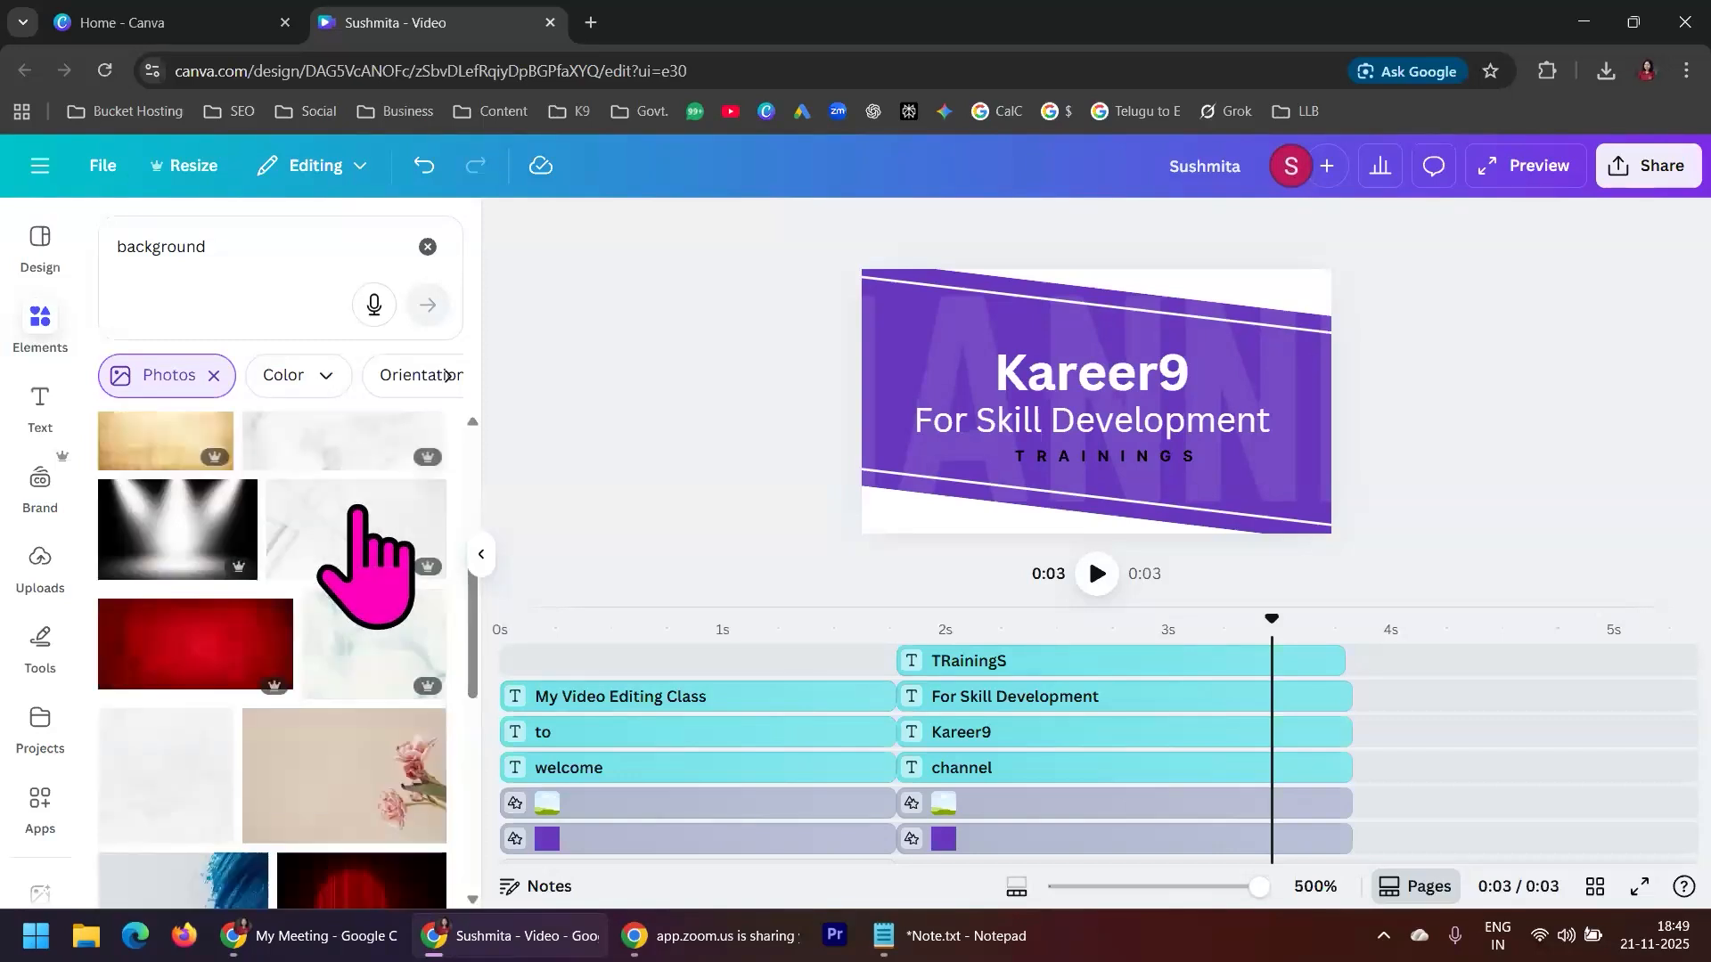
pyautogui.scroll(-5, 172, 757)
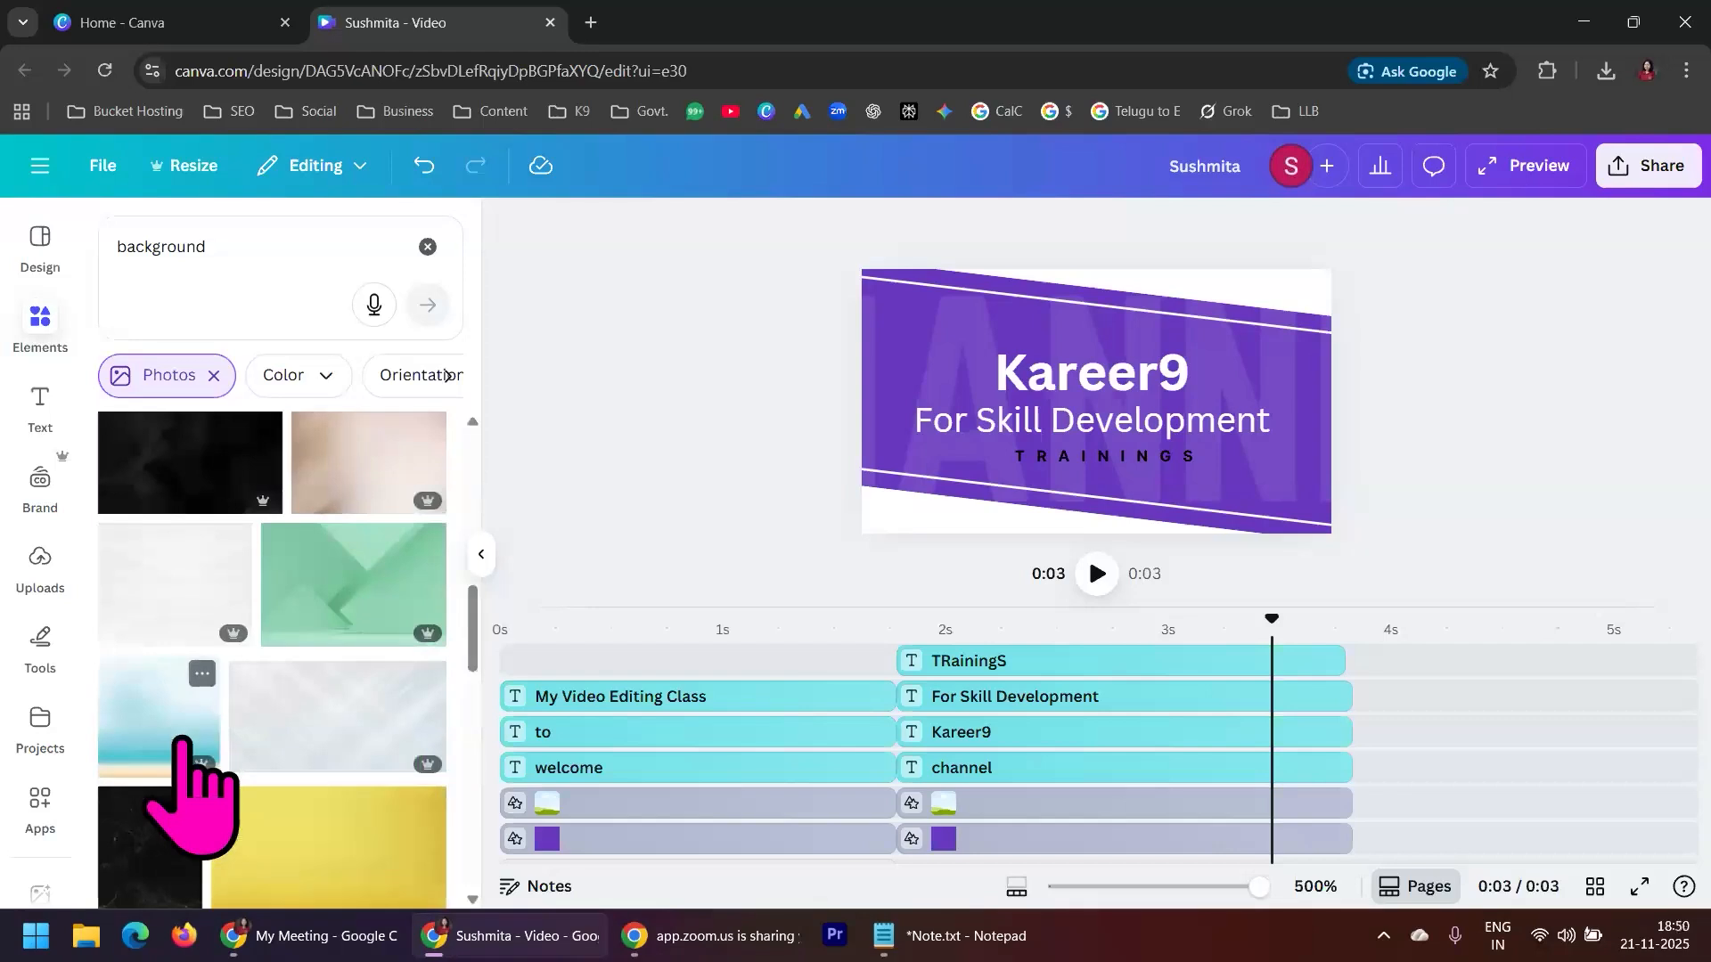
pyautogui.click(174, 586)
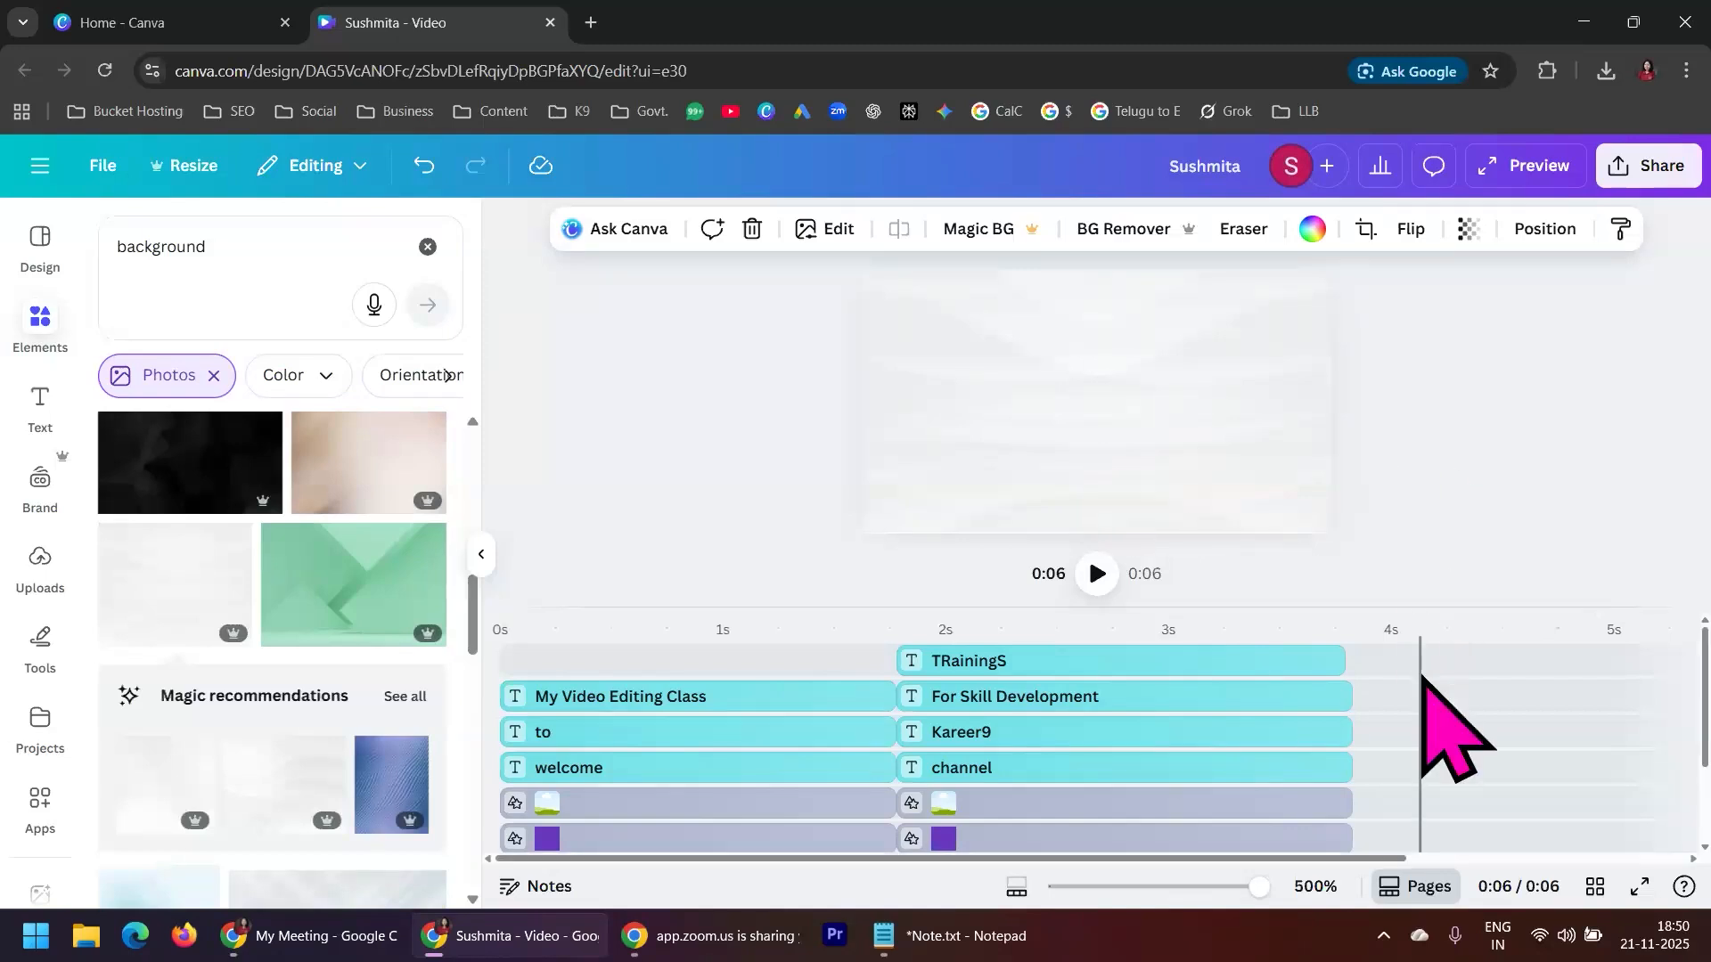
# Detach the off-white photo from the background so it becomes a separate image layer
pyautogui.scroll(-2, 1422, 682)
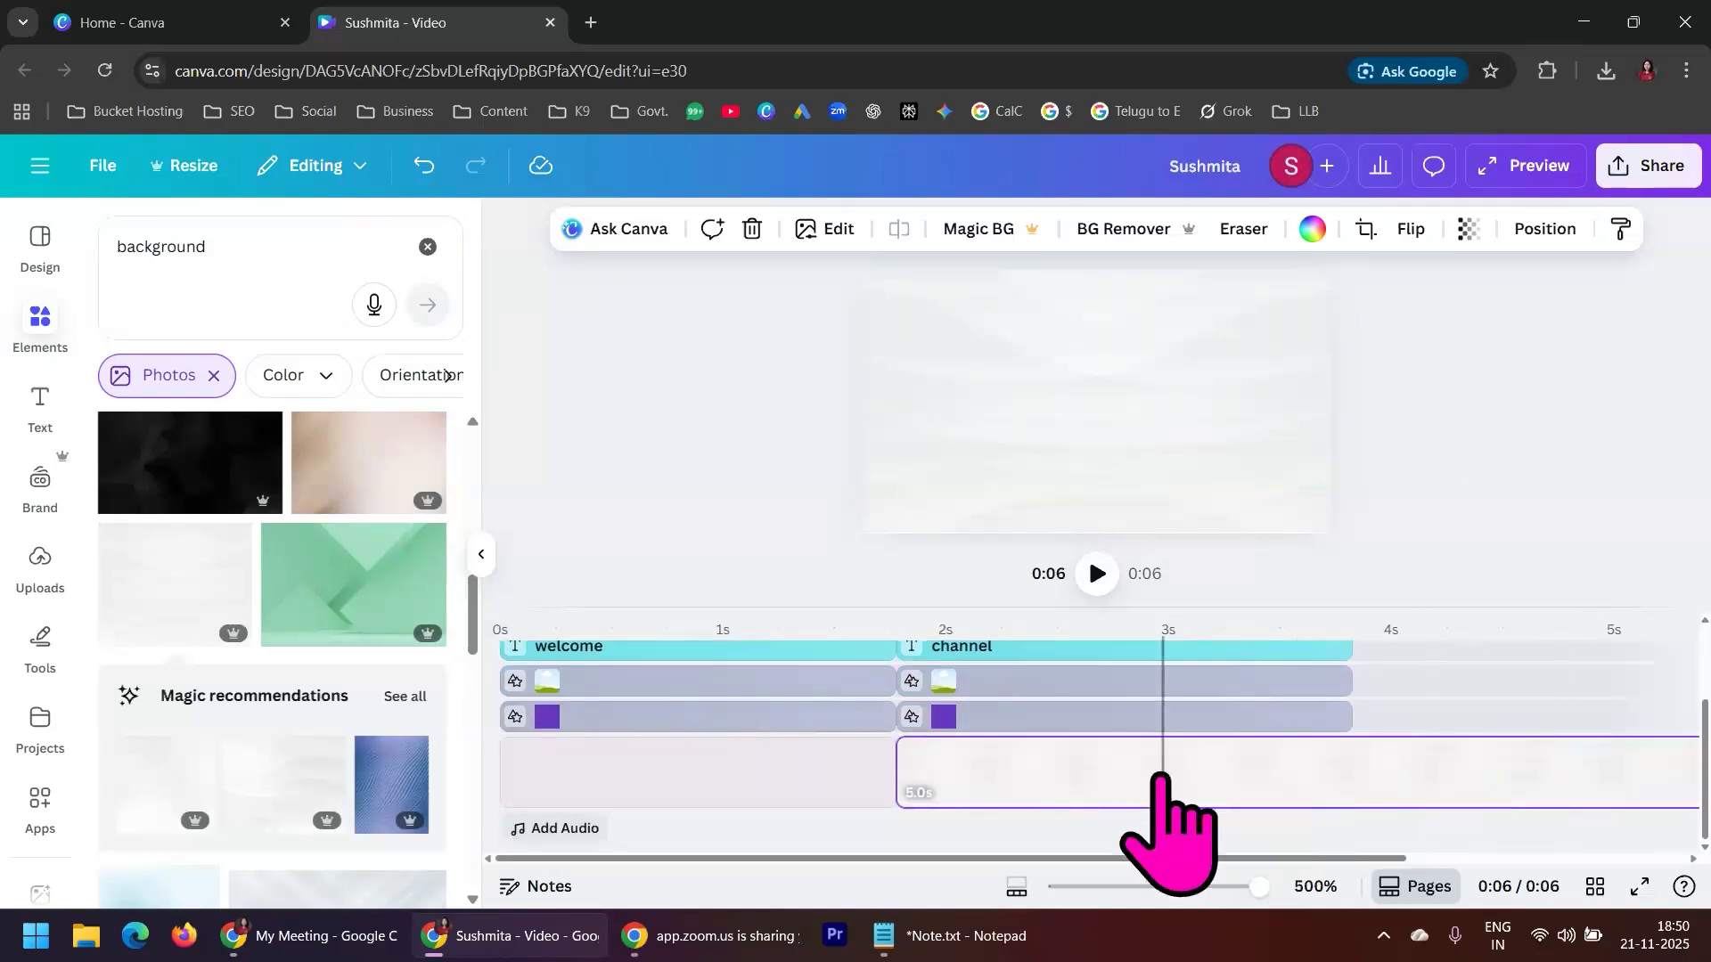
pyautogui.rightClick(1172, 358)
pyautogui.rightClick(1159, 328)
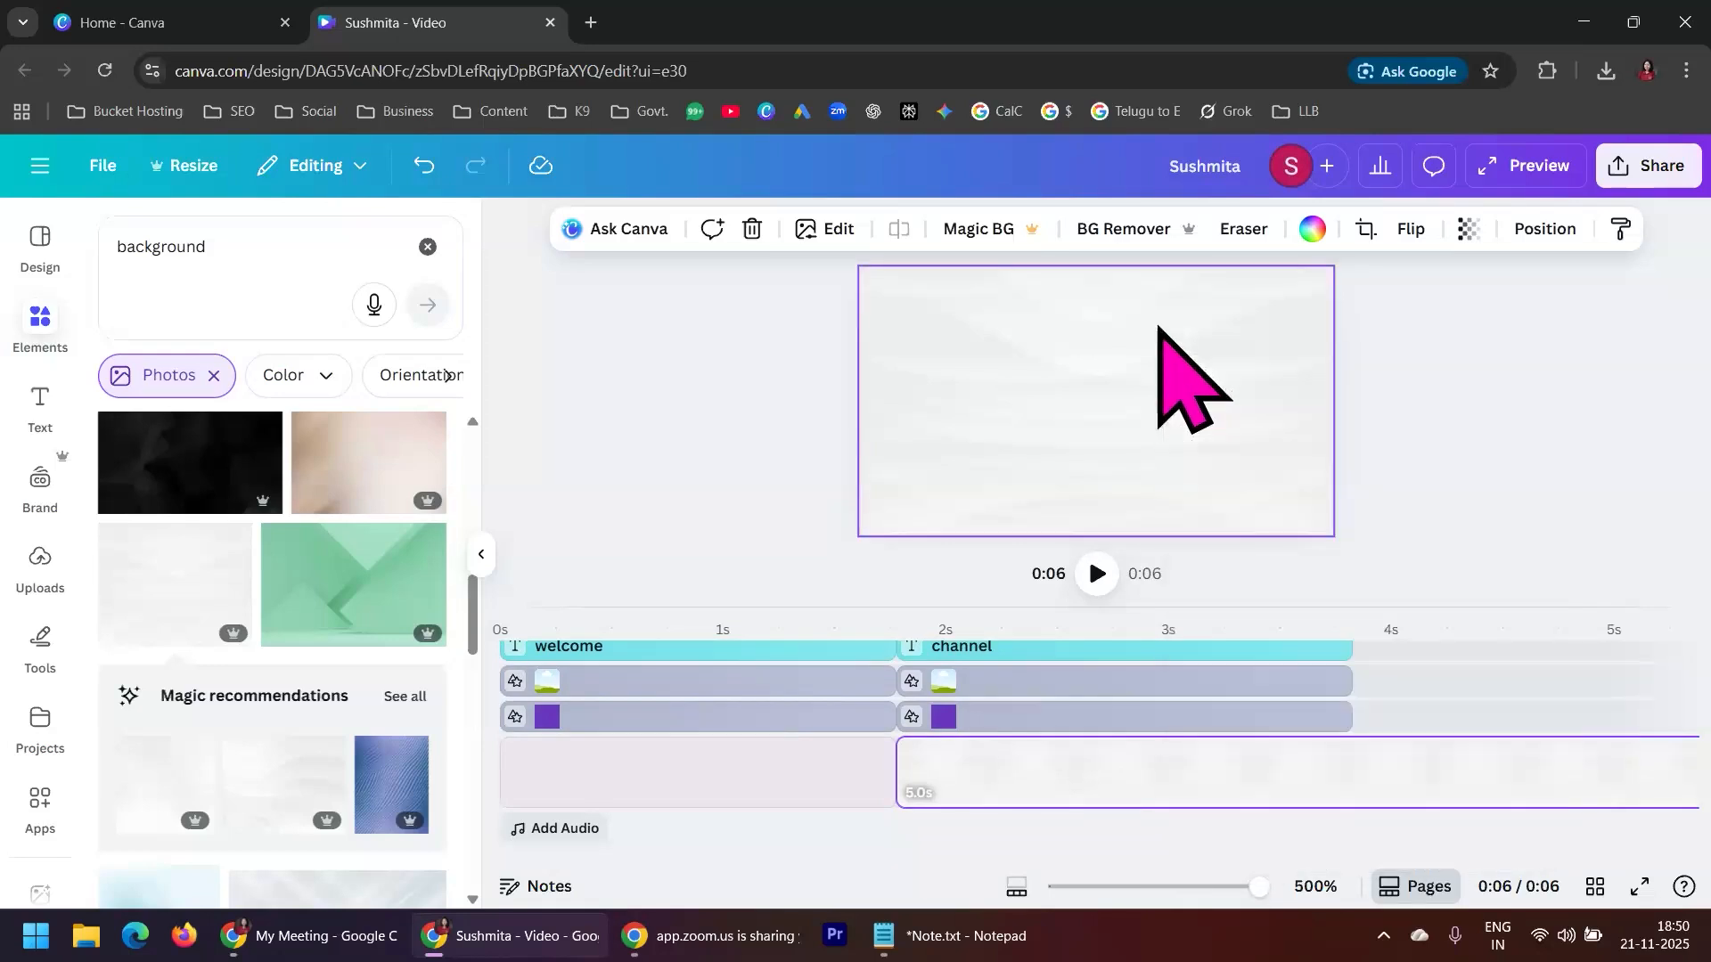
pyautogui.press('Escape')
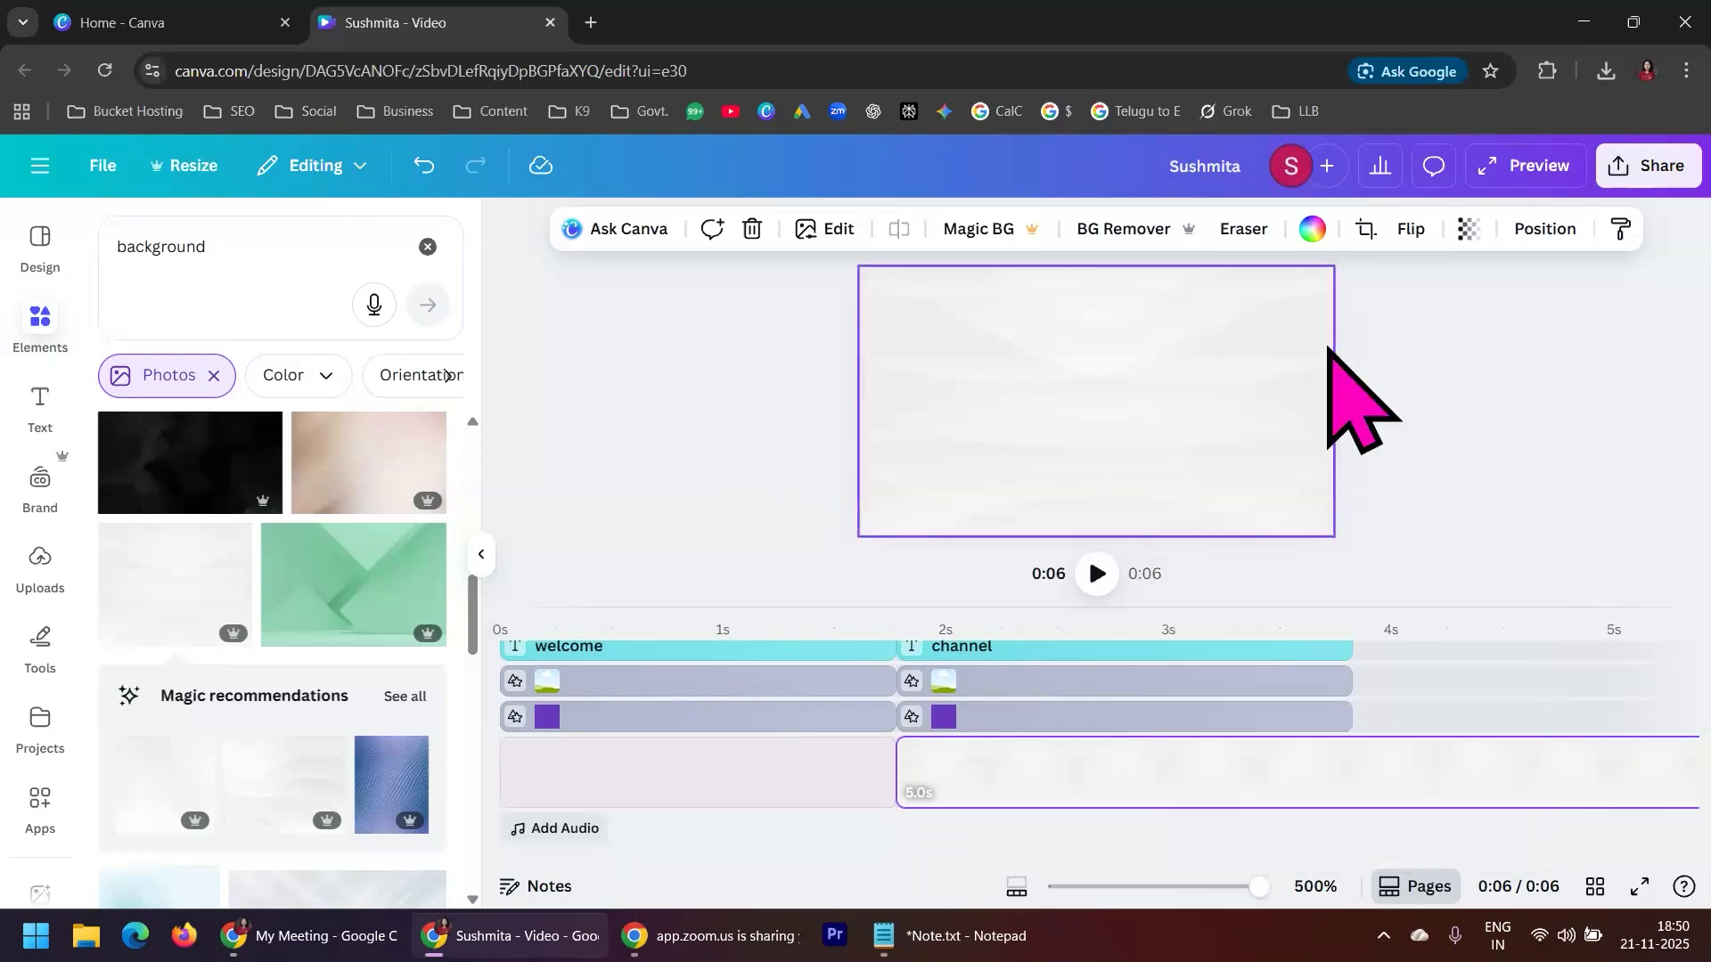
pyautogui.rightClick(1240, 378)
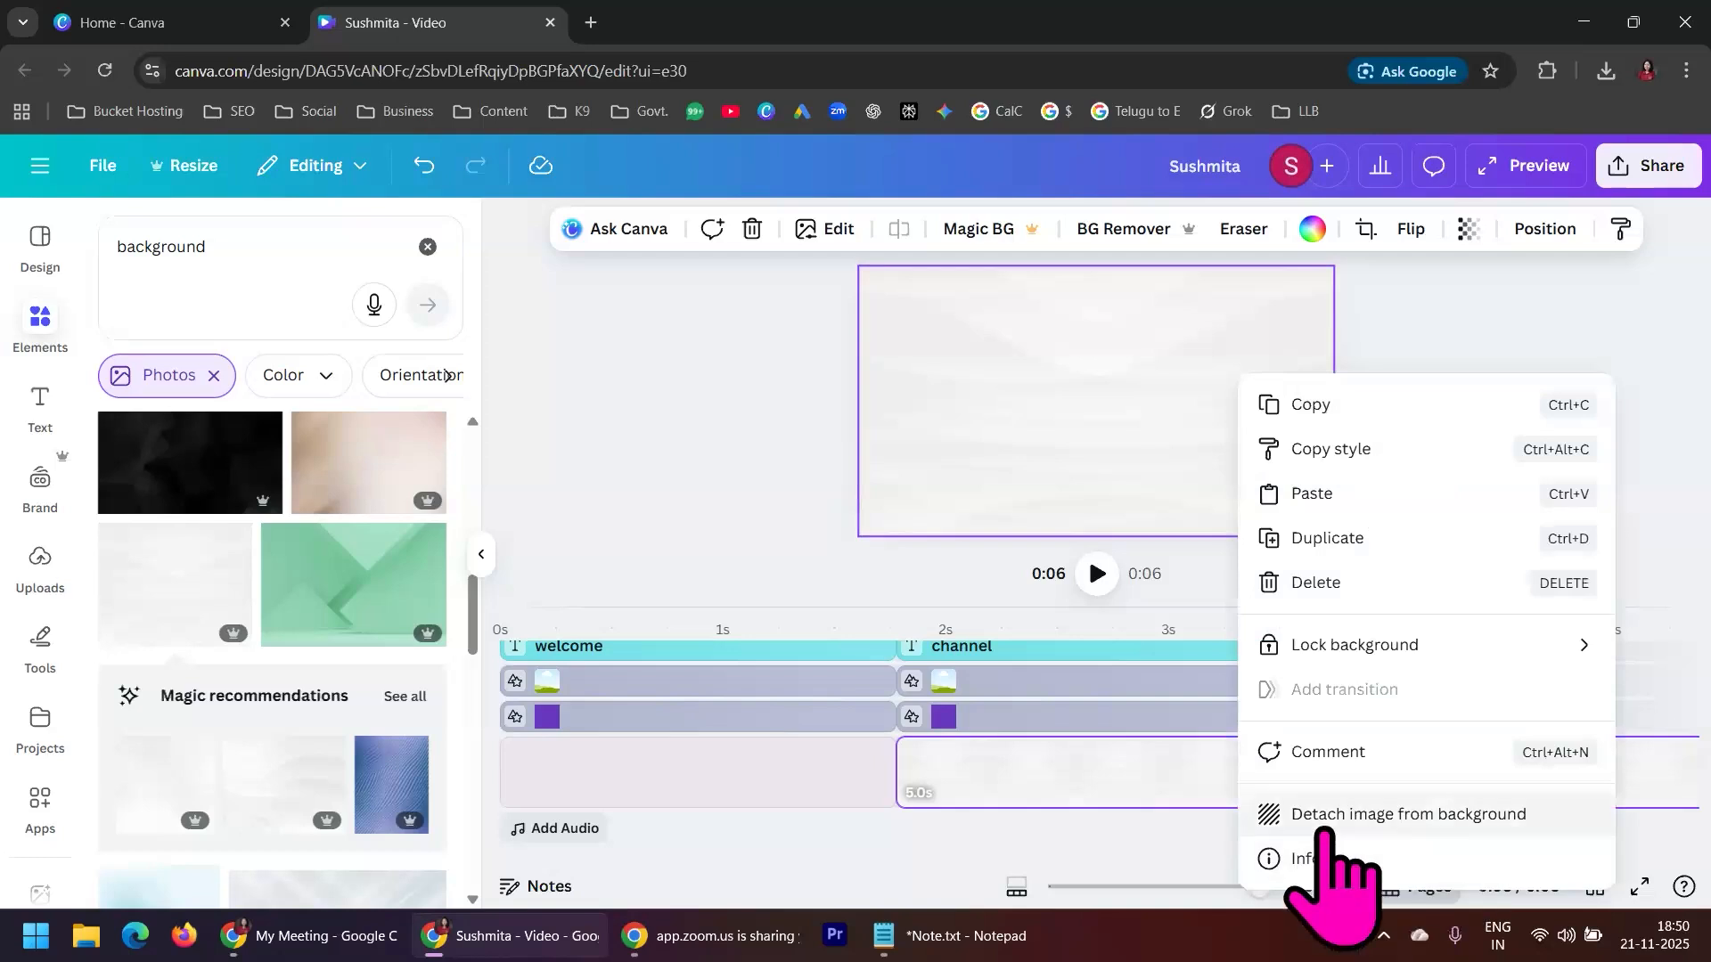
pyautogui.click(1417, 815)
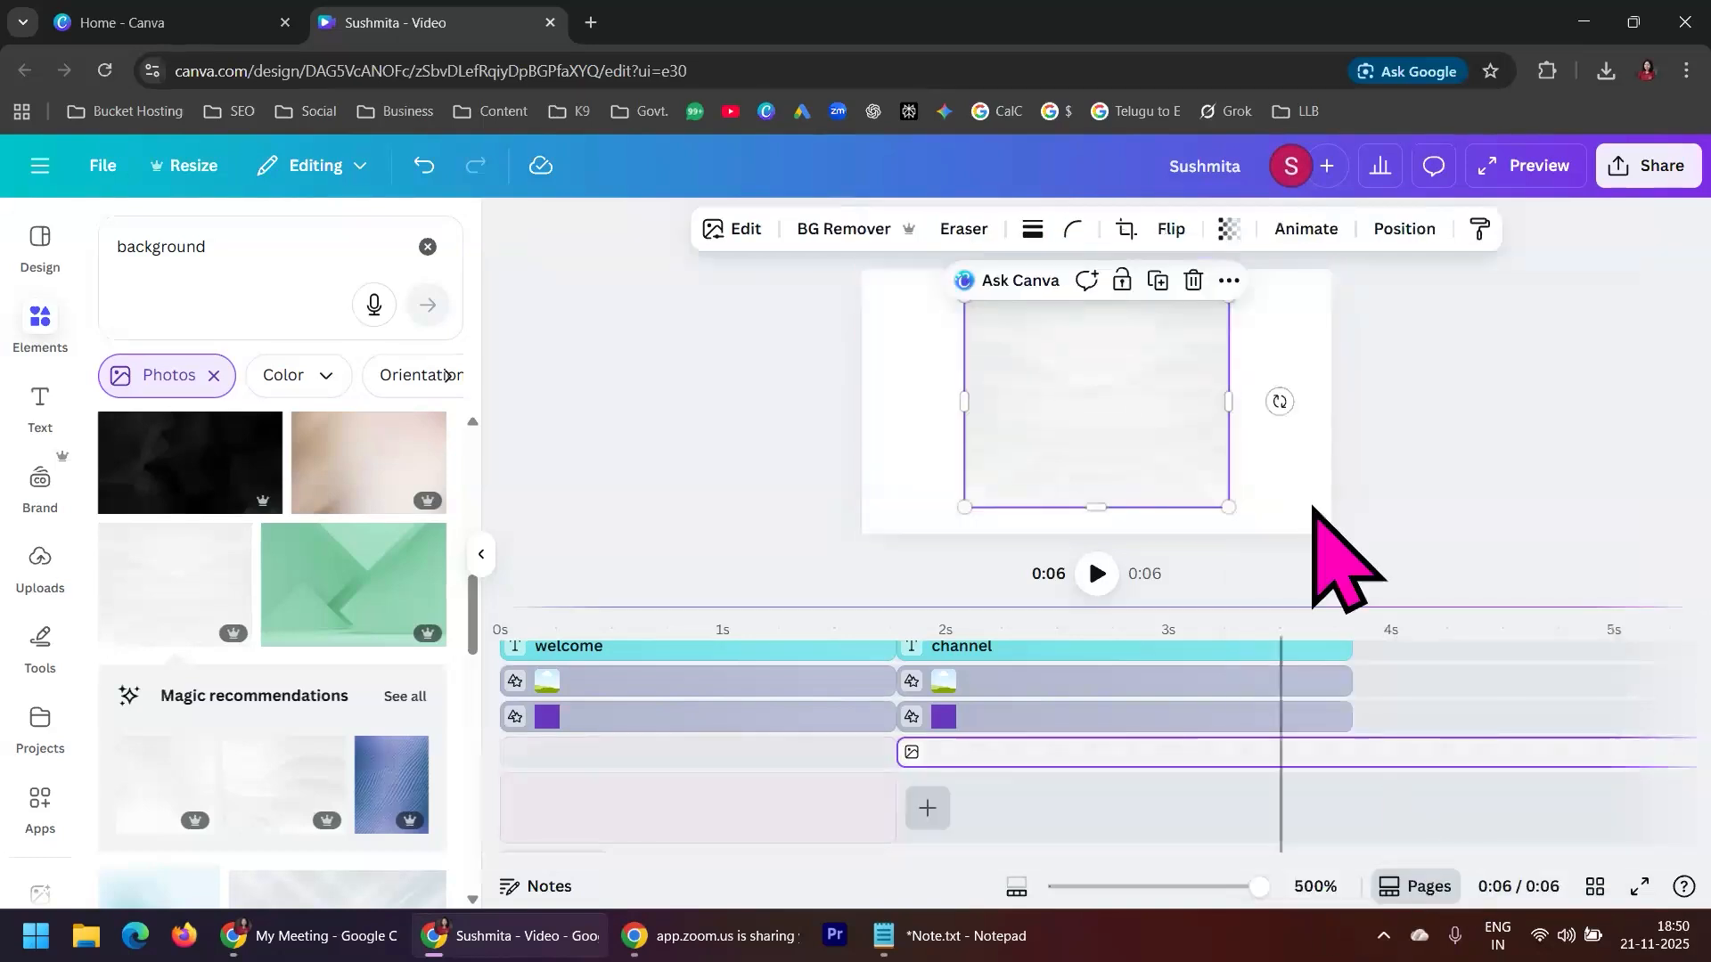
pyautogui.click(1491, 388)
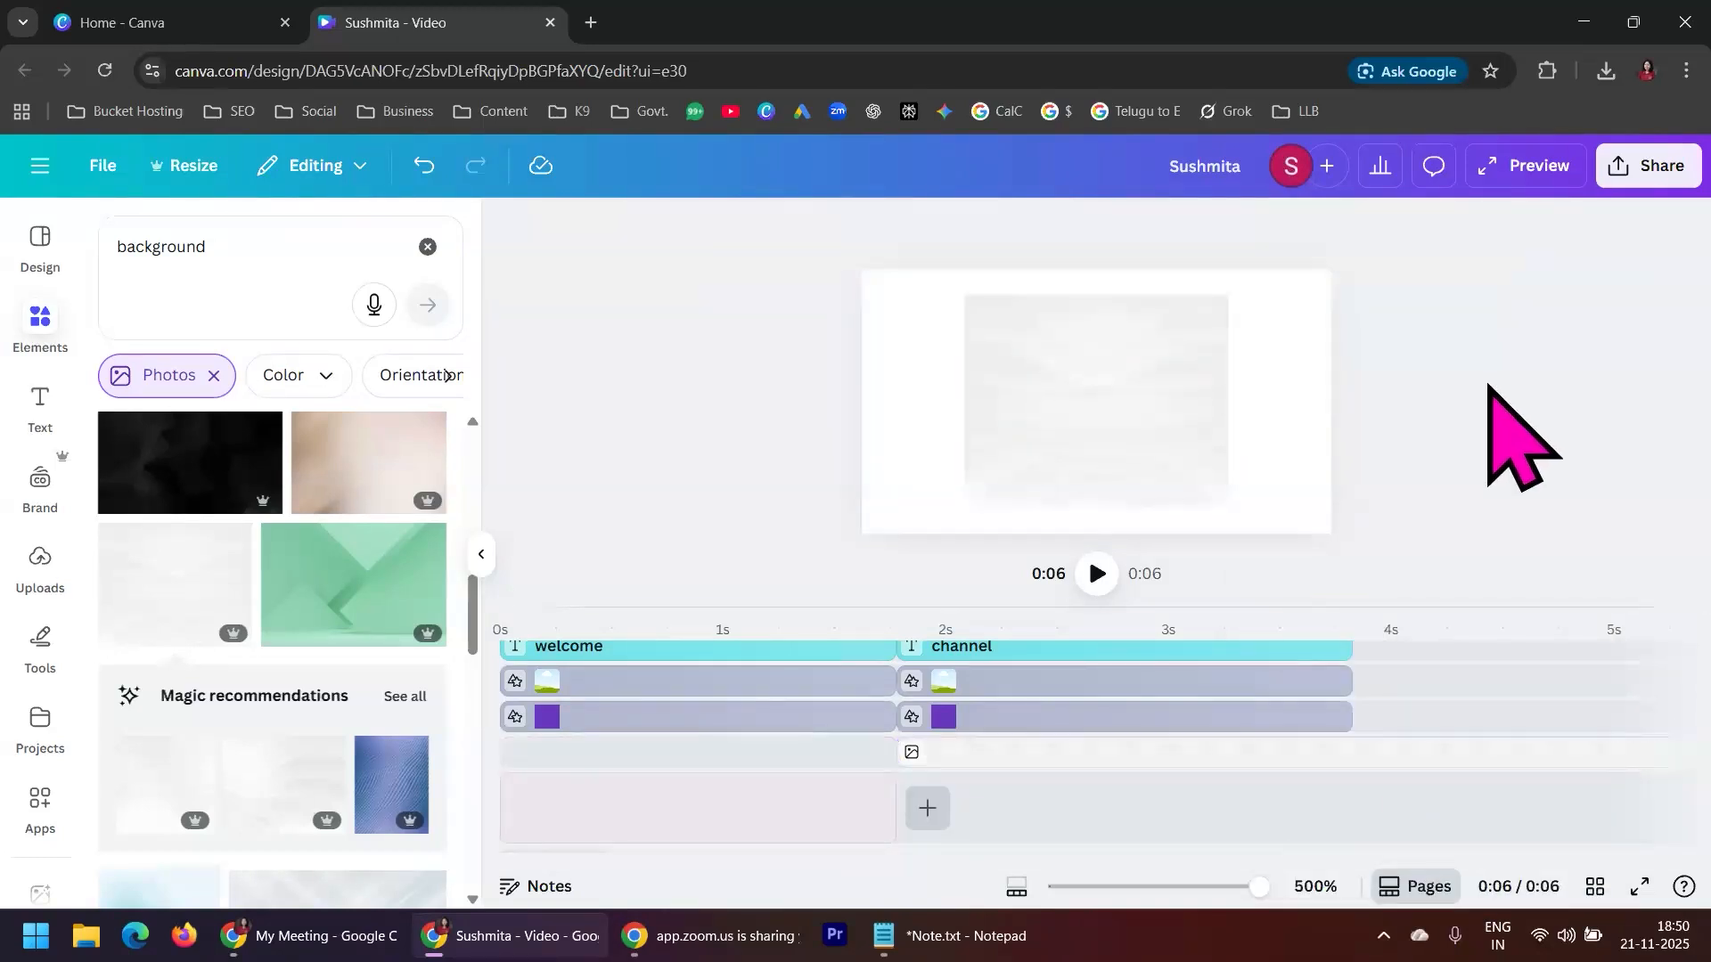
# Select the off-white photo through the layers list and enlarge it to cover the whole canvas behind the purple shapes
pyautogui.click(1180, 758)
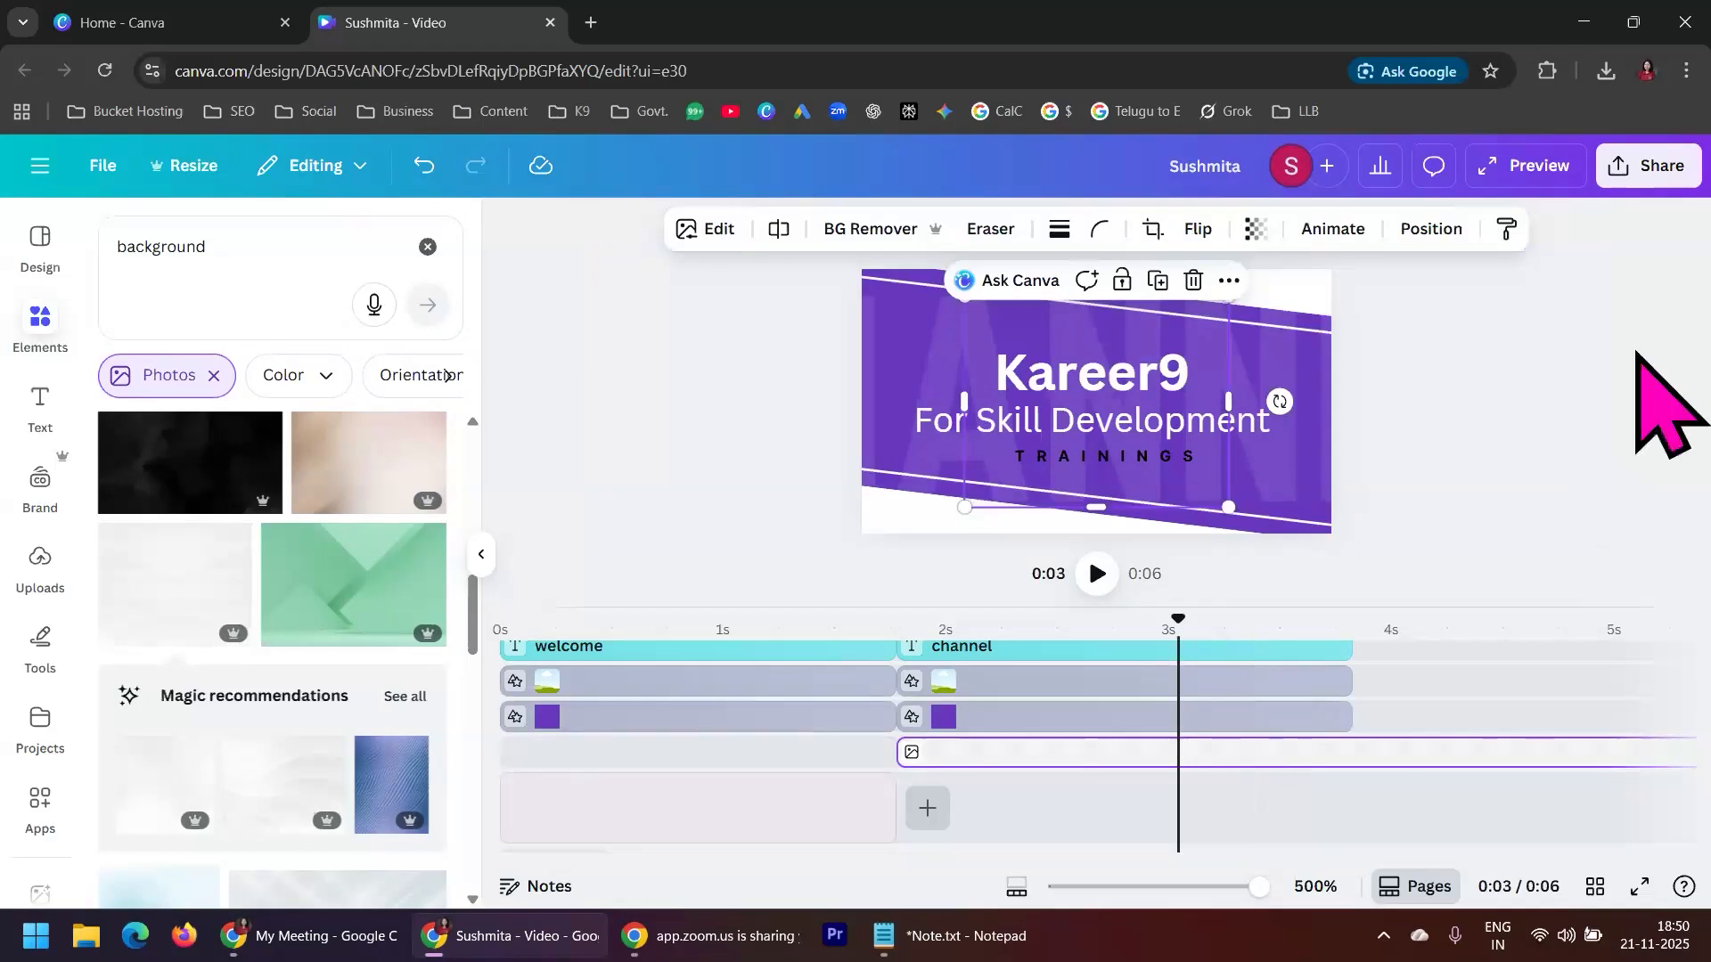
pyautogui.click(1609, 361)
pyautogui.rightClick(882, 517)
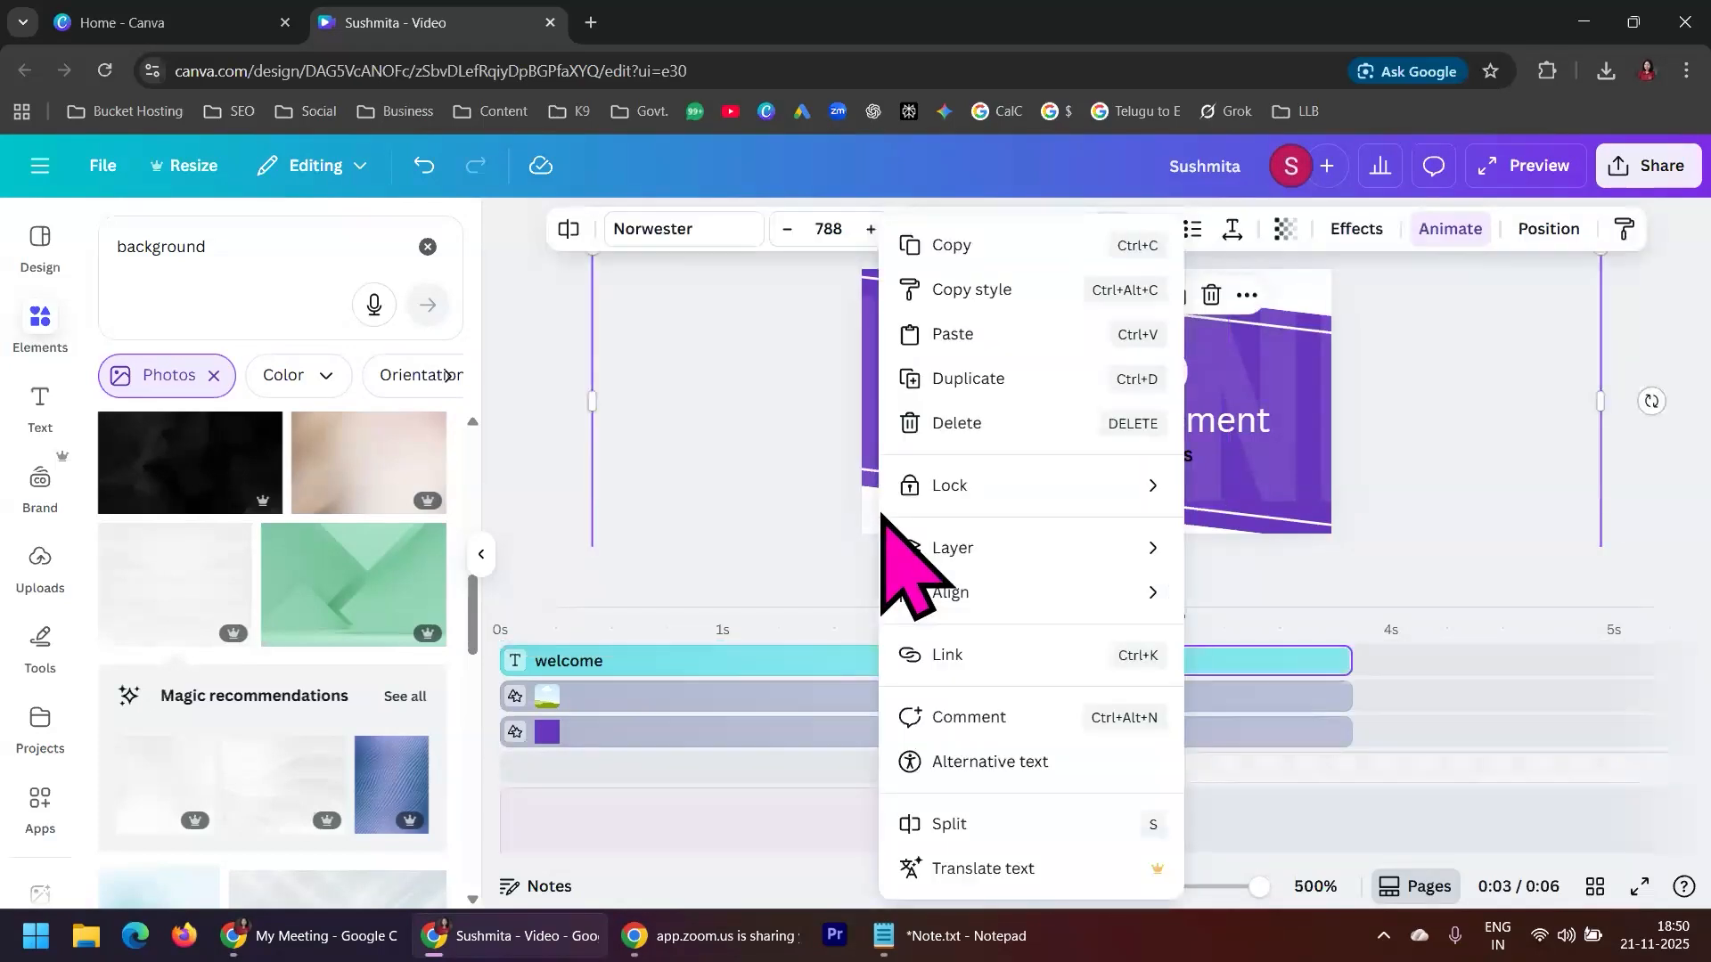
pyautogui.moveTo(1036, 553)
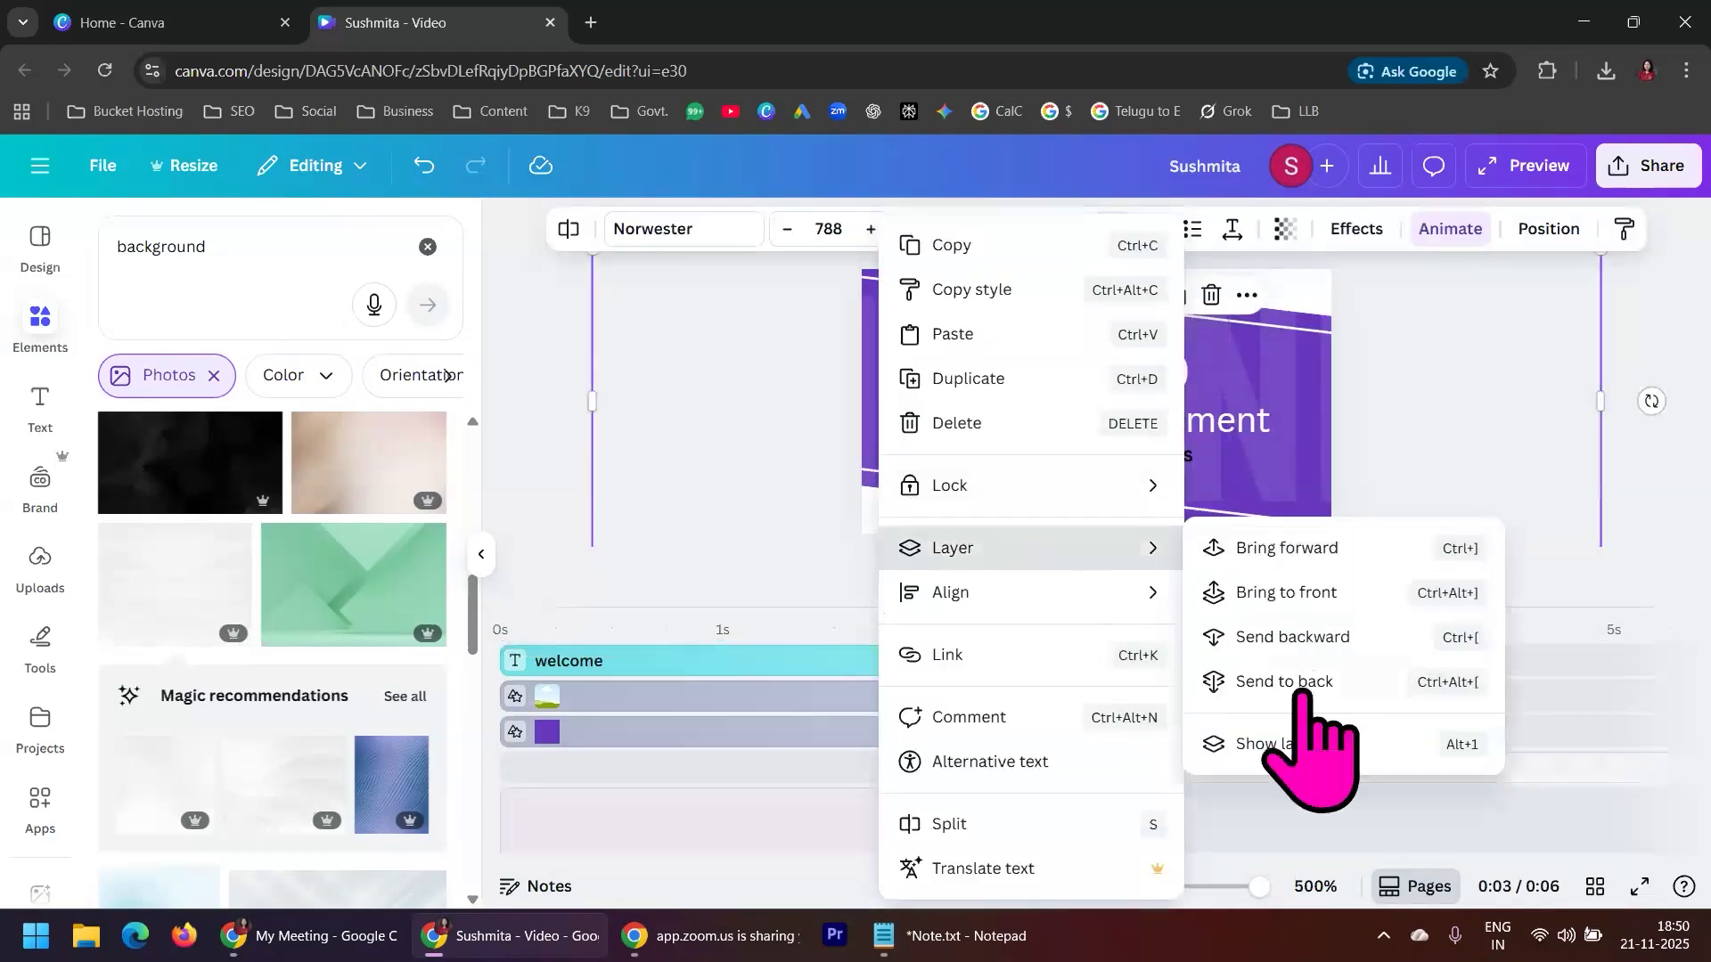
pyautogui.click(1336, 745)
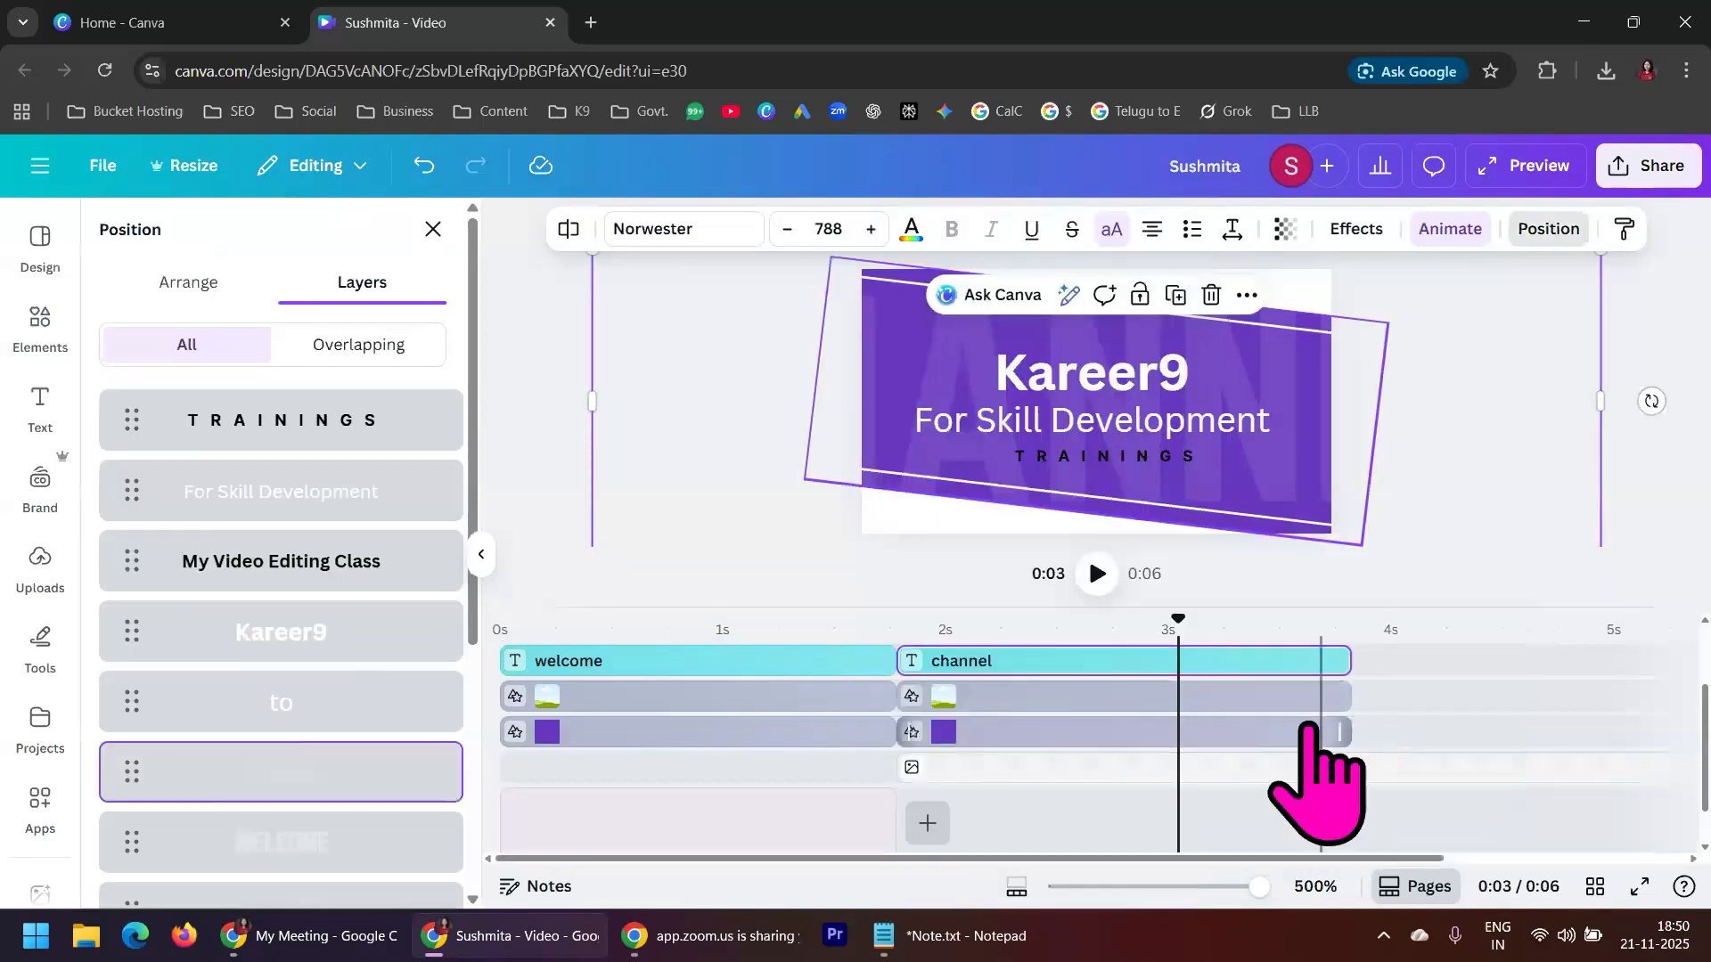
pyautogui.scroll(-5, 369, 723)
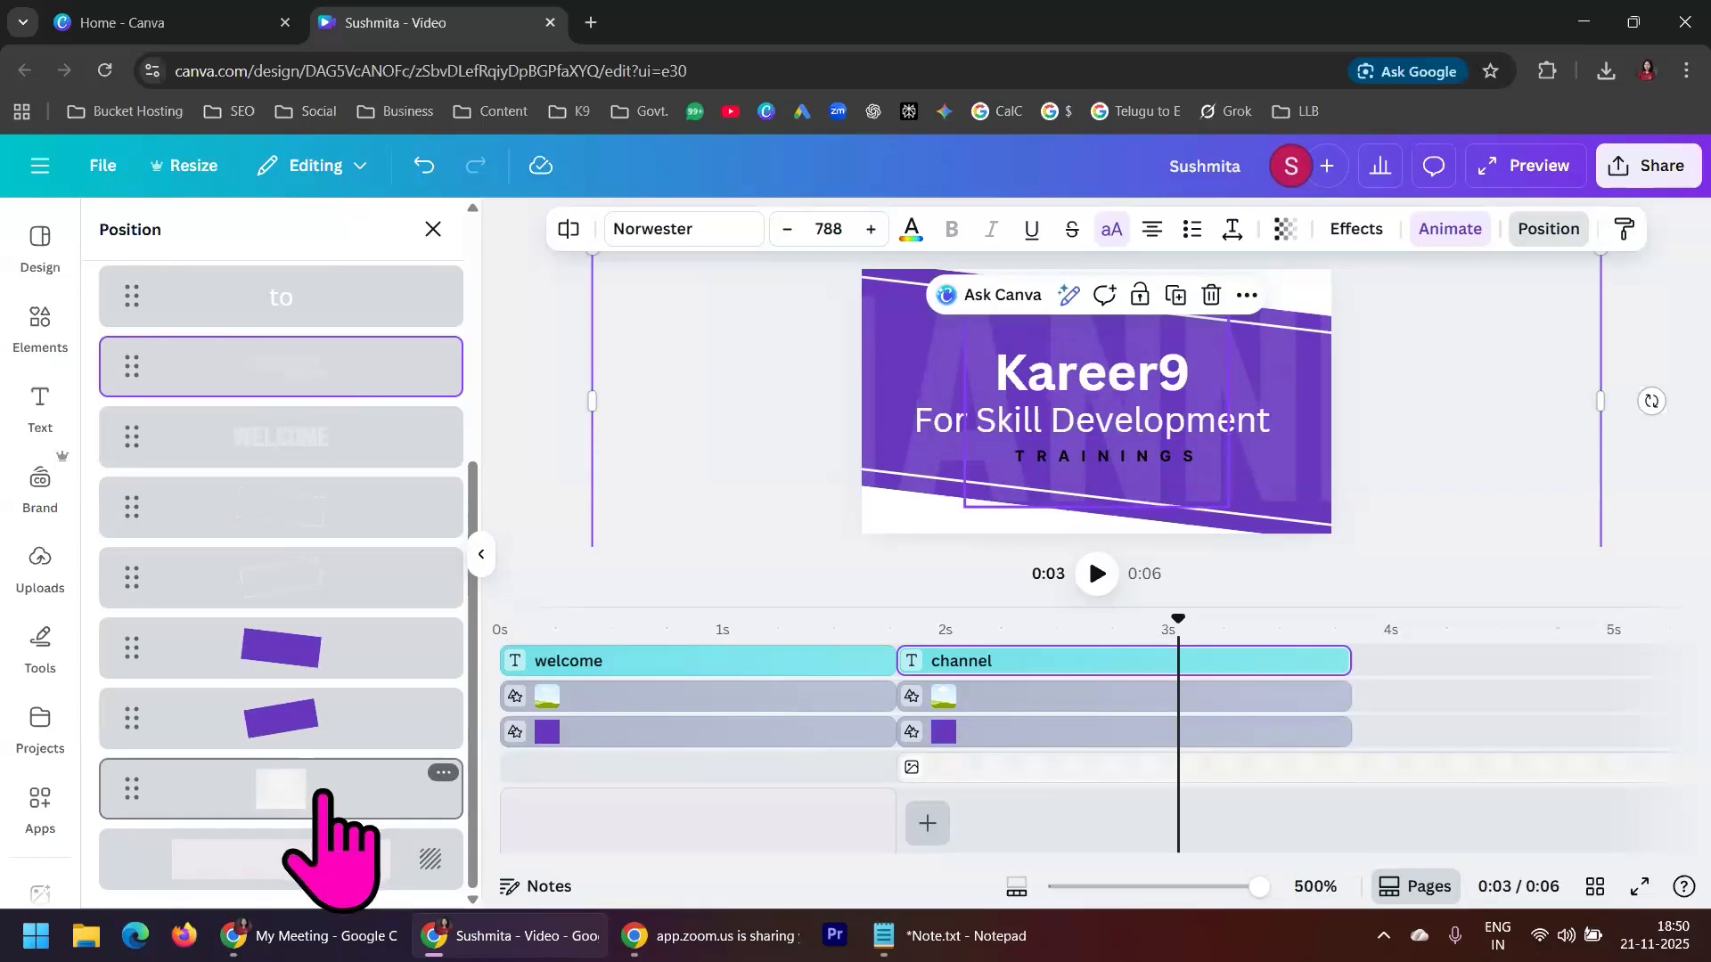
pyautogui.moveTo(327, 788)
pyautogui.mouseDown()
pyautogui.moveTo(287, 699)
pyautogui.moveTo(326, 468)
pyautogui.moveTo(344, 783)
pyautogui.moveTo(325, 790)
pyautogui.mouseUp()
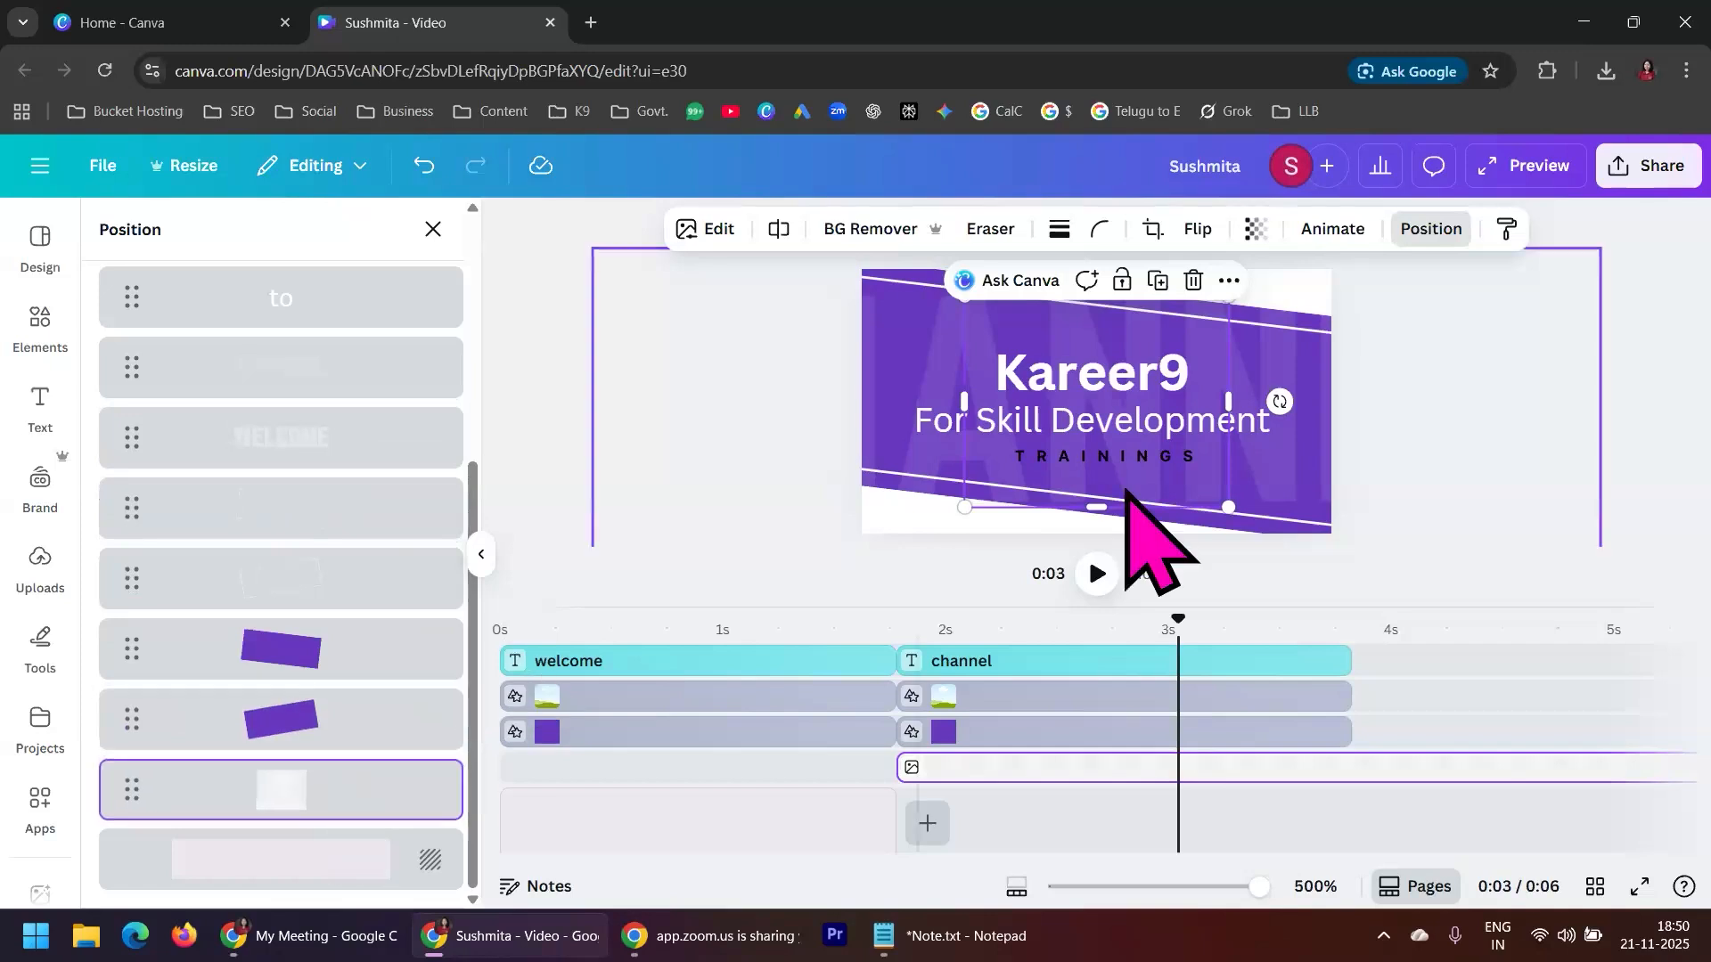
pyautogui.moveTo(1228, 504); pyautogui.dragTo(1377, 561)
pyautogui.moveTo(954, 290); pyautogui.dragTo(795, 225)
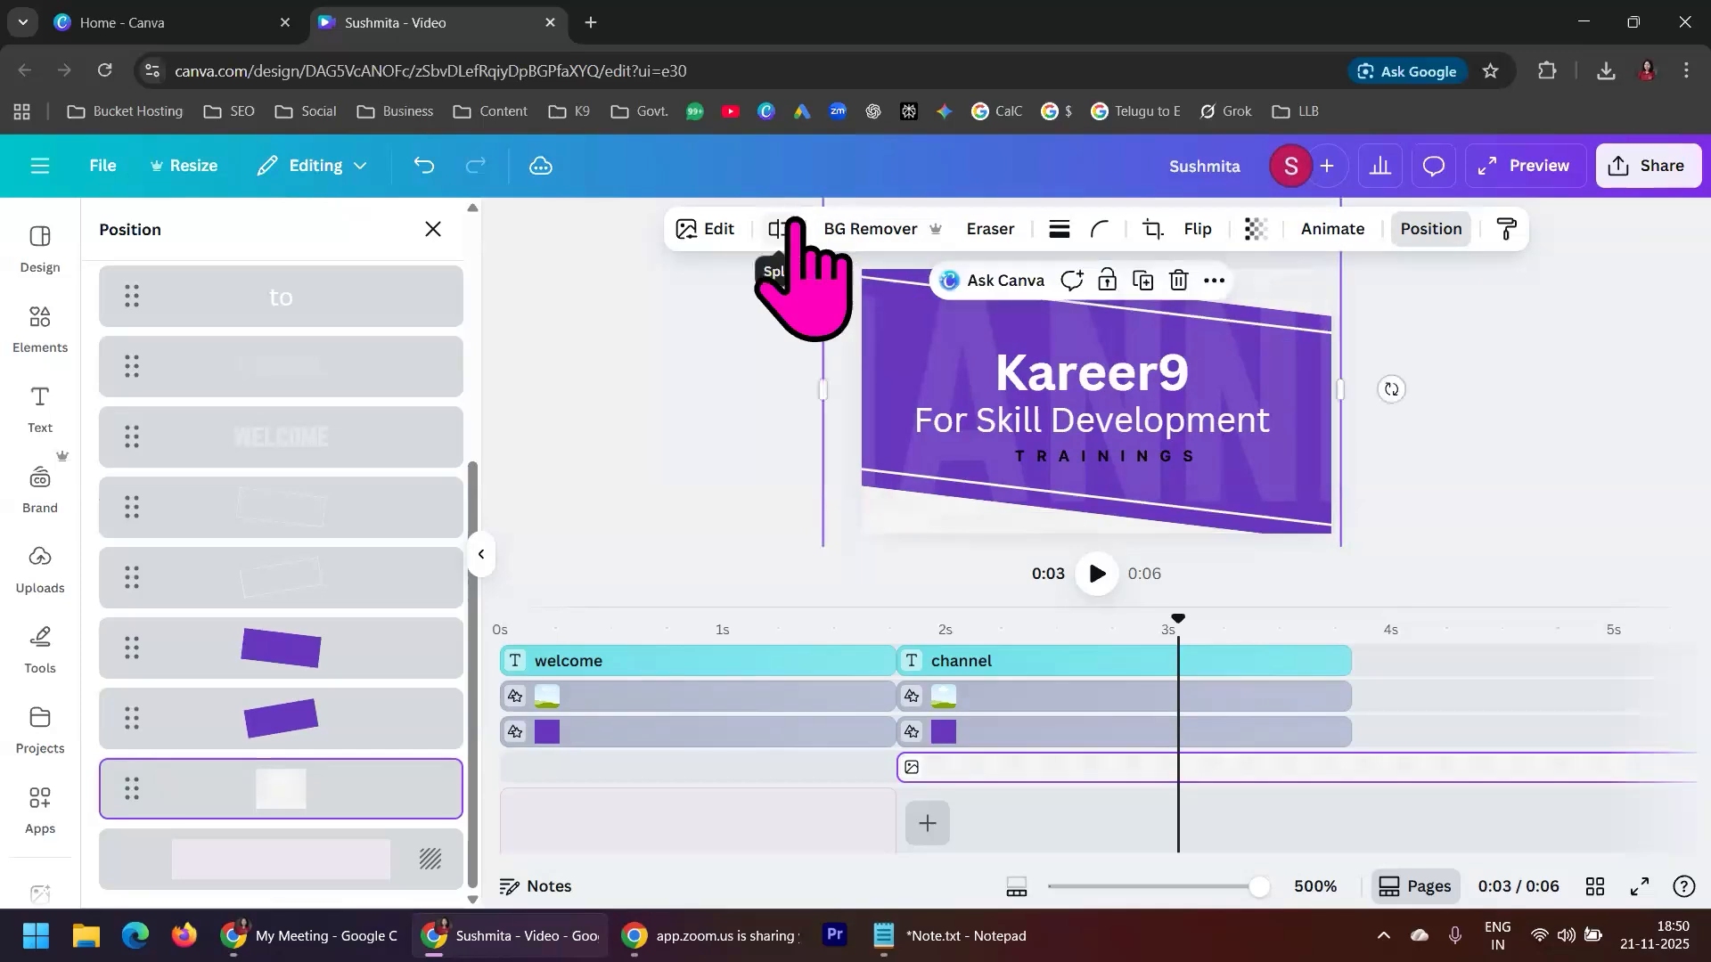
# Move the off-white photo to start at 0 s, trim its end to match the second scene, and check that scene
pyautogui.moveTo(1069, 777); pyautogui.dragTo(670, 766)
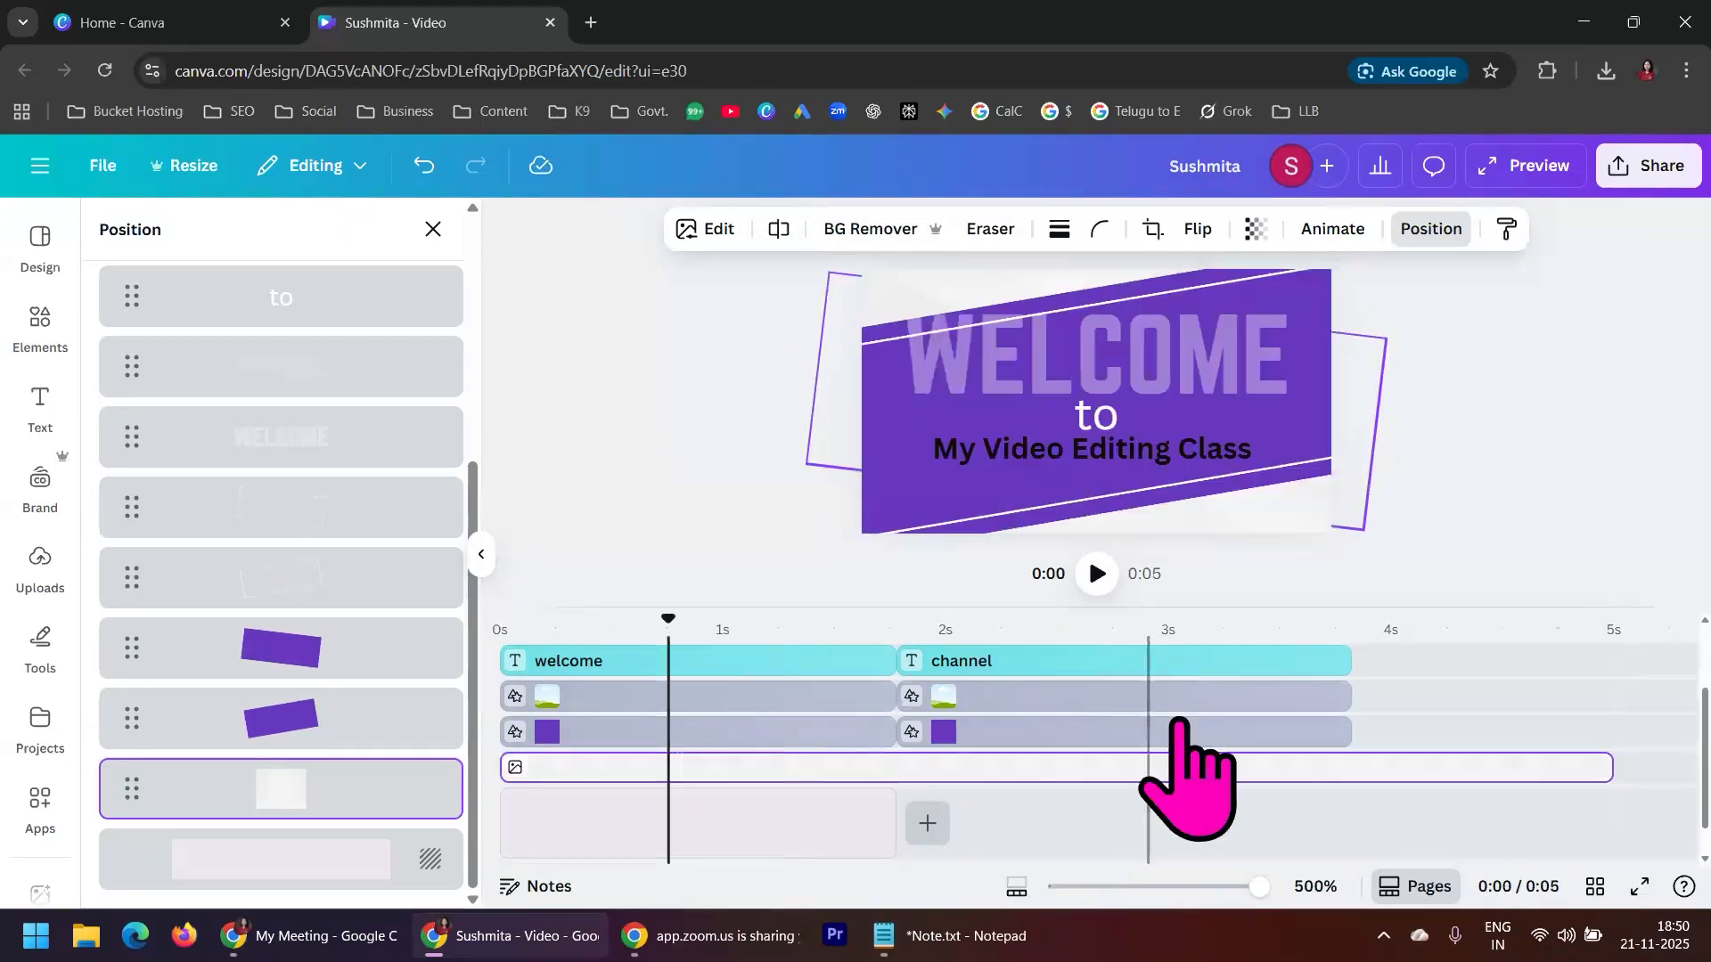
pyautogui.moveTo(1609, 767); pyautogui.dragTo(1356, 772)
pyautogui.click(1529, 432)
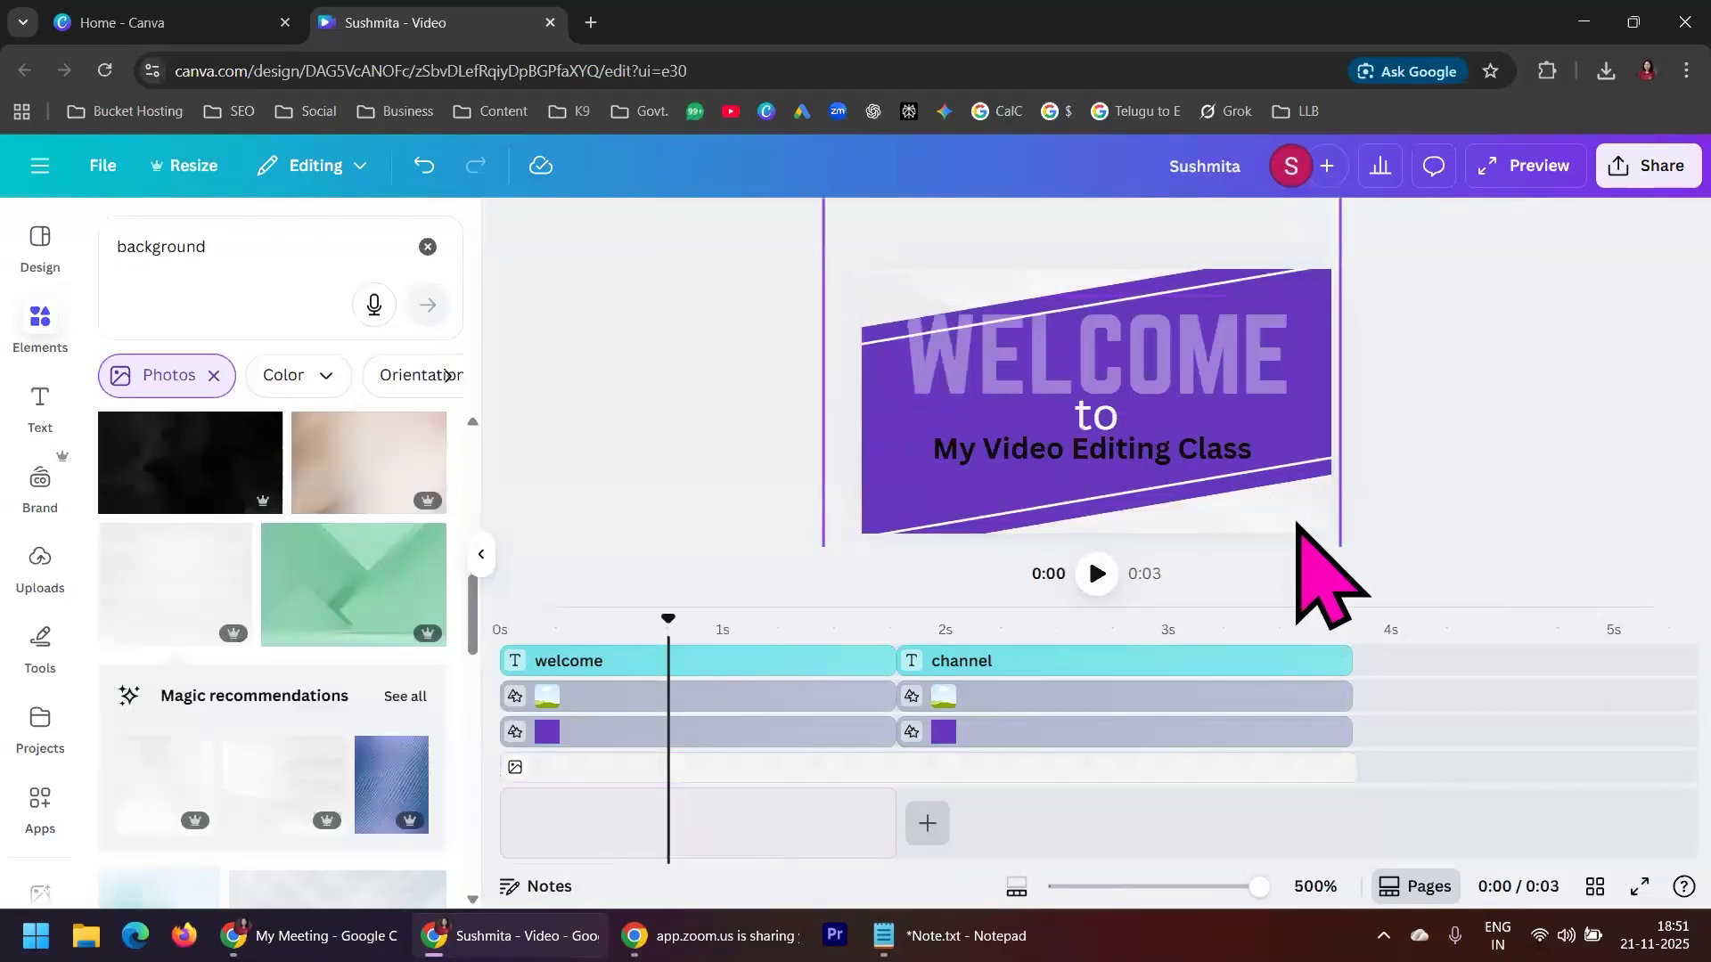
pyautogui.click(1027, 641)
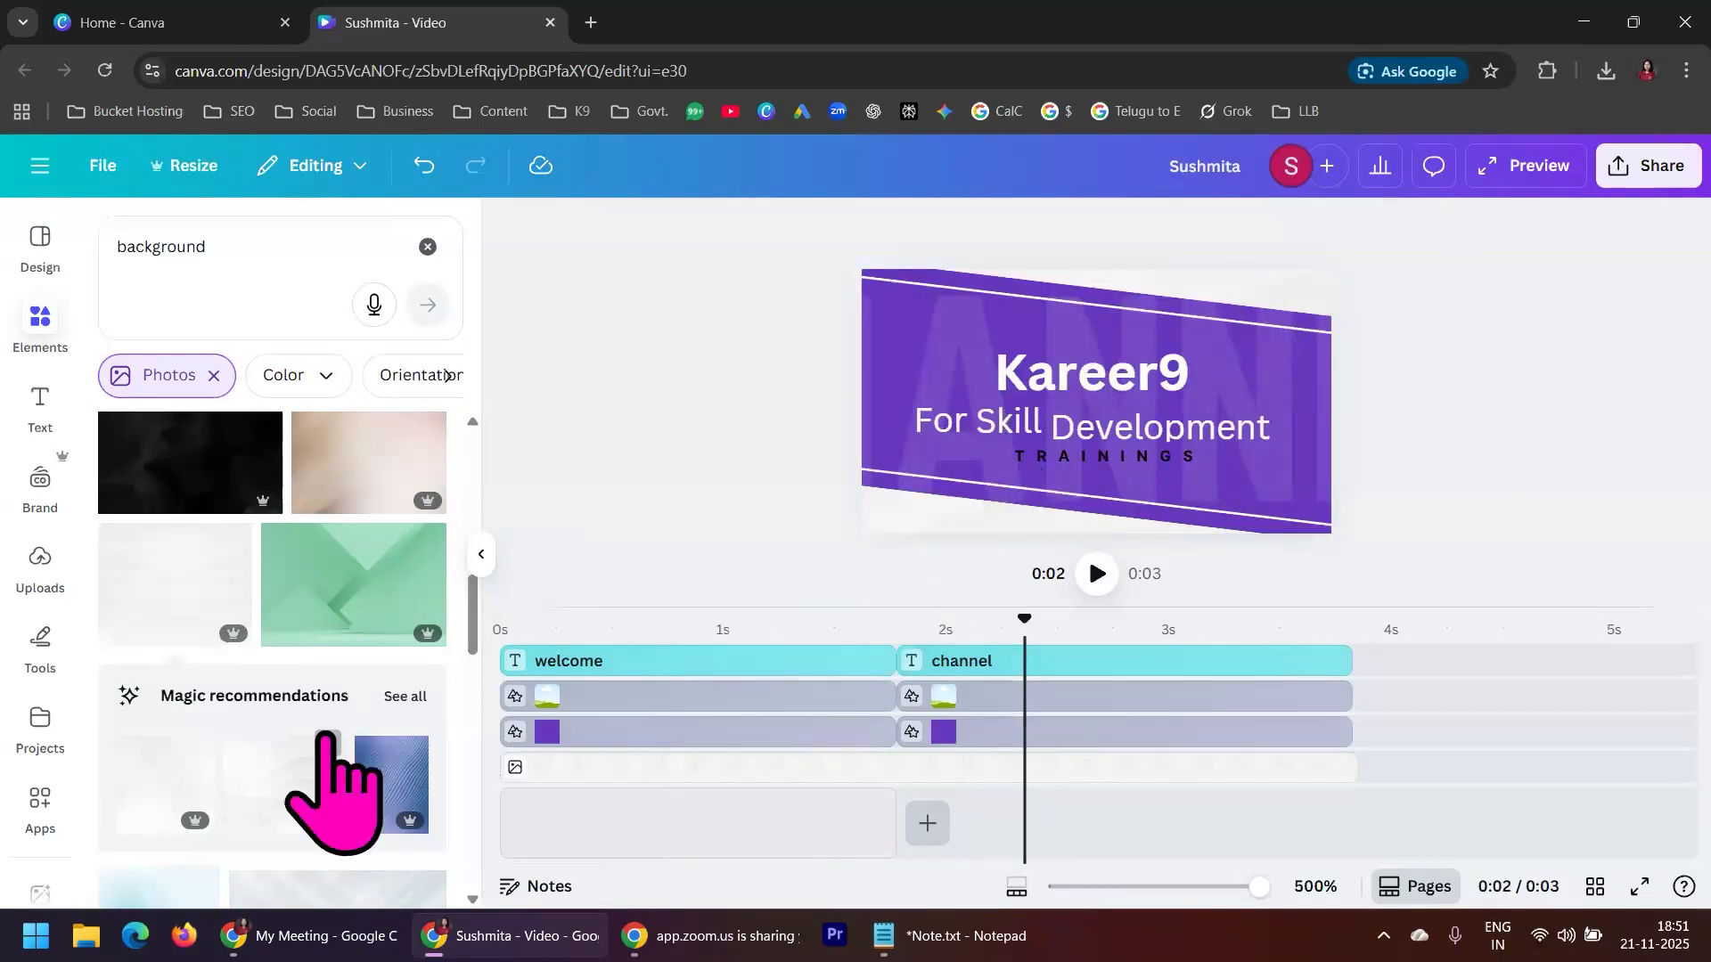
# Add the plain yellow gradient photo from the background results as a new background clip
pyautogui.scroll(-4, 334, 776)
pyautogui.scroll(-1, 325, 739)
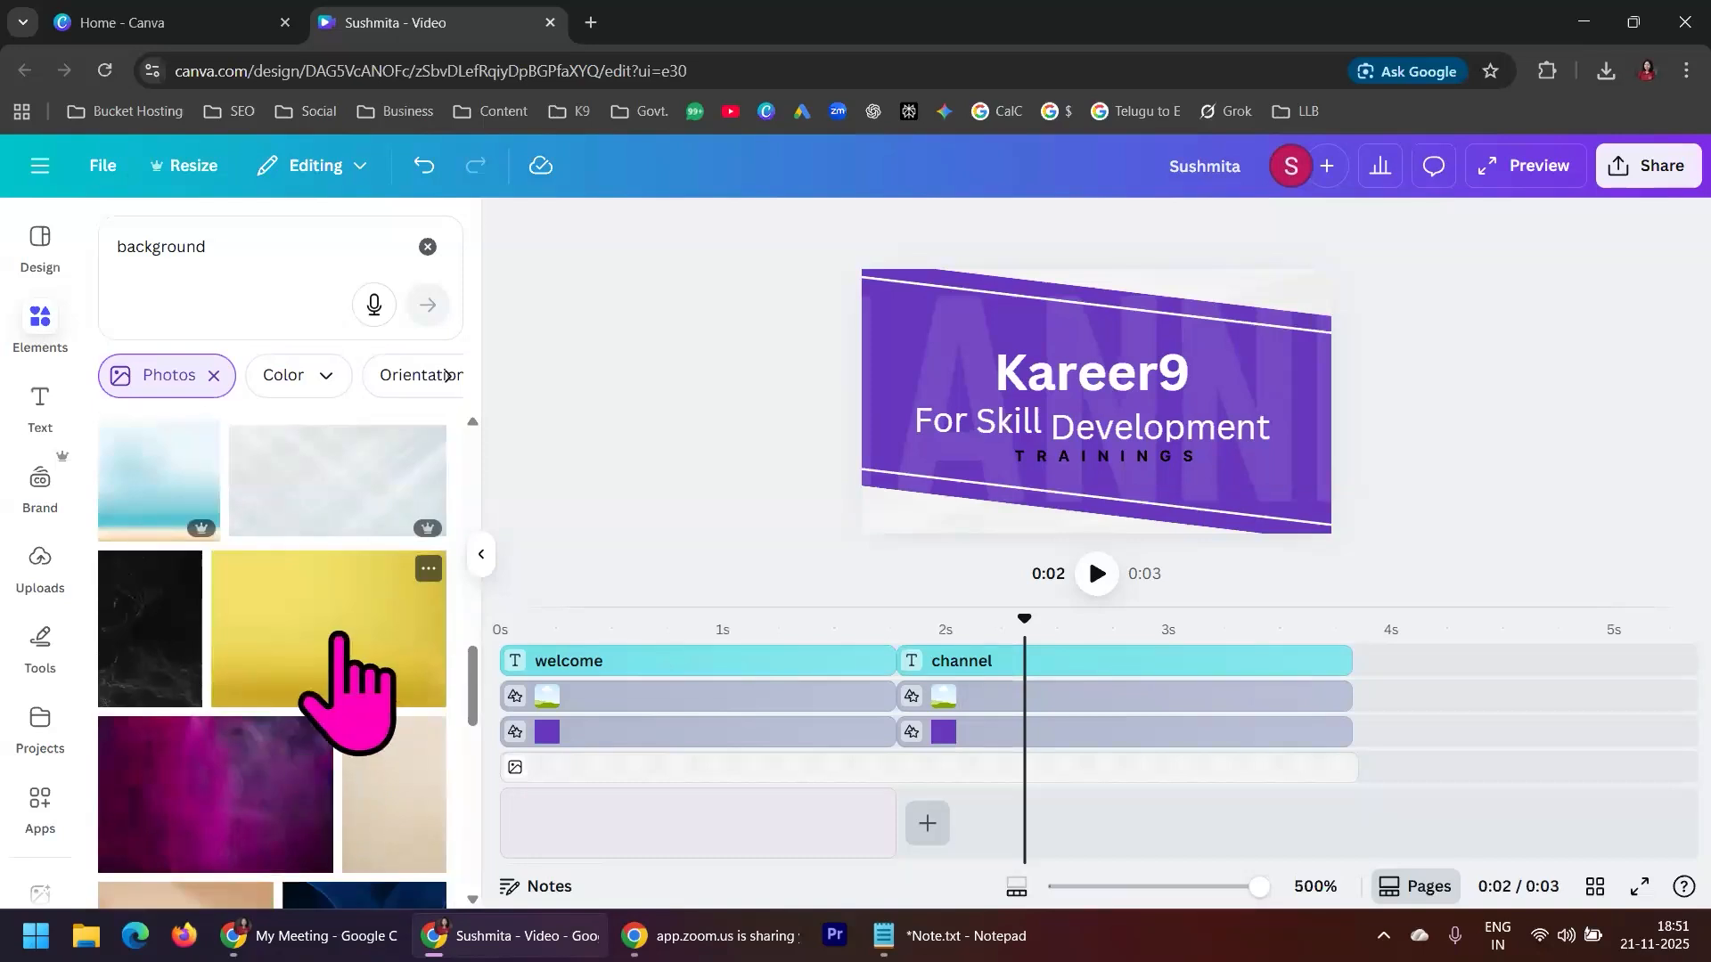
pyautogui.click(340, 640)
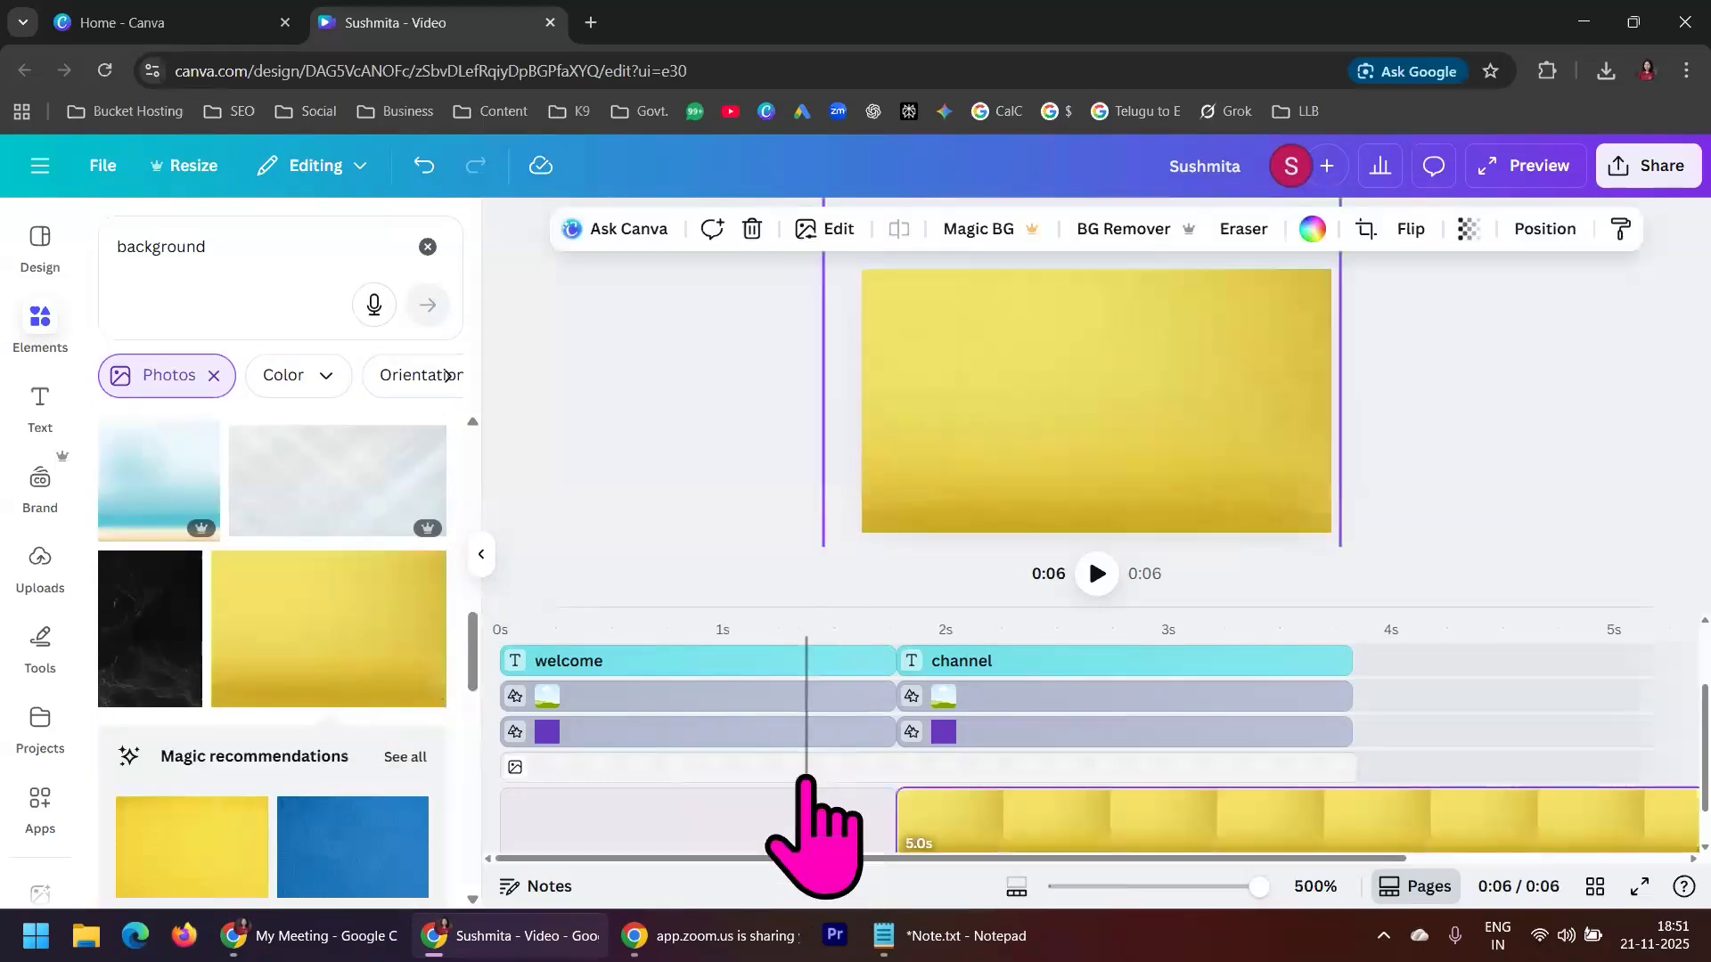
# Delete the off-white photo layer from the timeline
pyautogui.click(805, 770)
pyautogui.rightClick(808, 770)
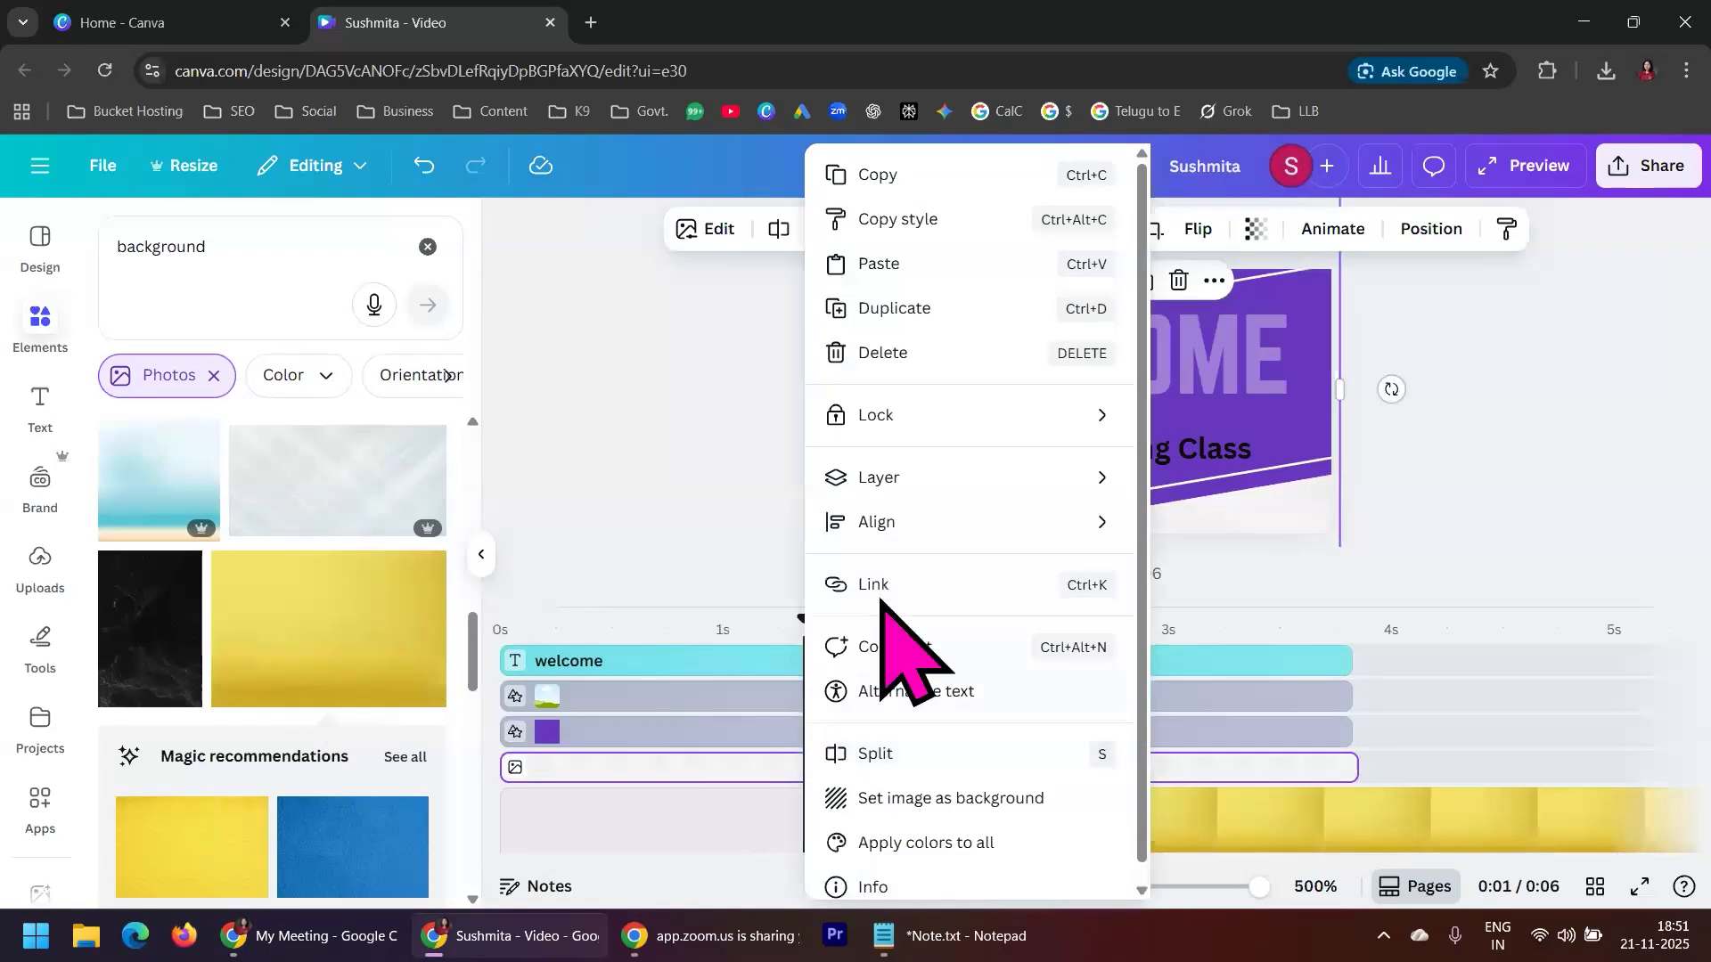
pyautogui.click(900, 356)
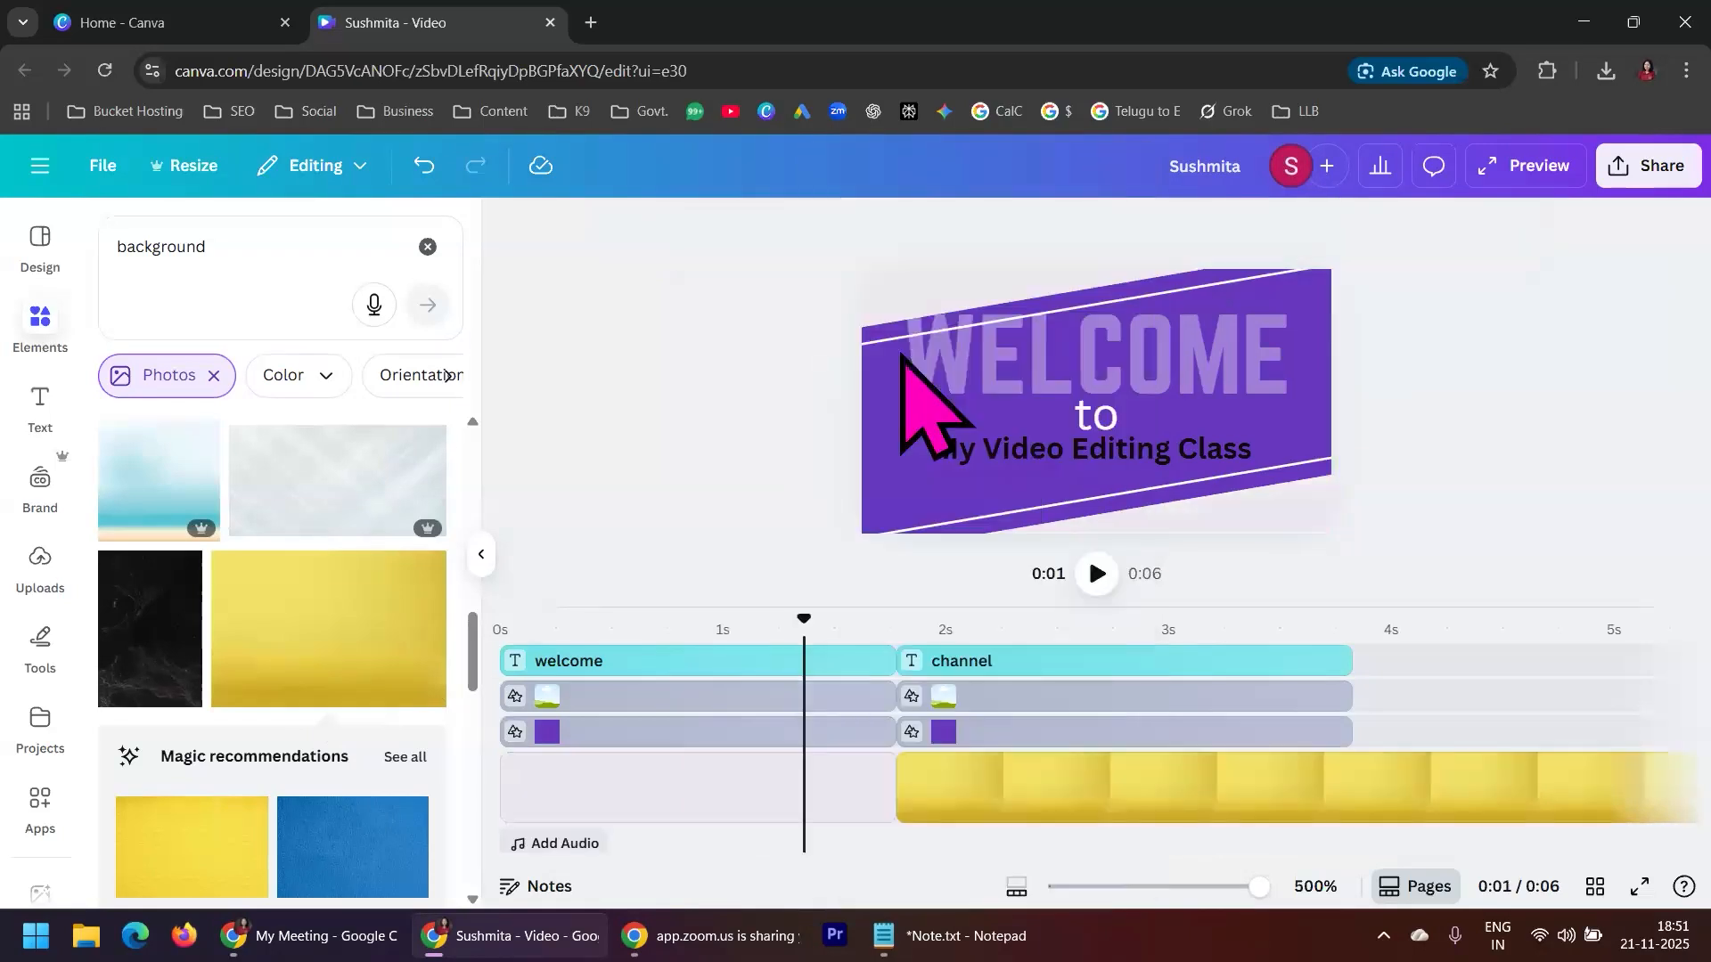
# Lengthen the yellow background clip to 7.0 s and delete the blank 1.7 s background clip before it
pyautogui.click(1078, 793)
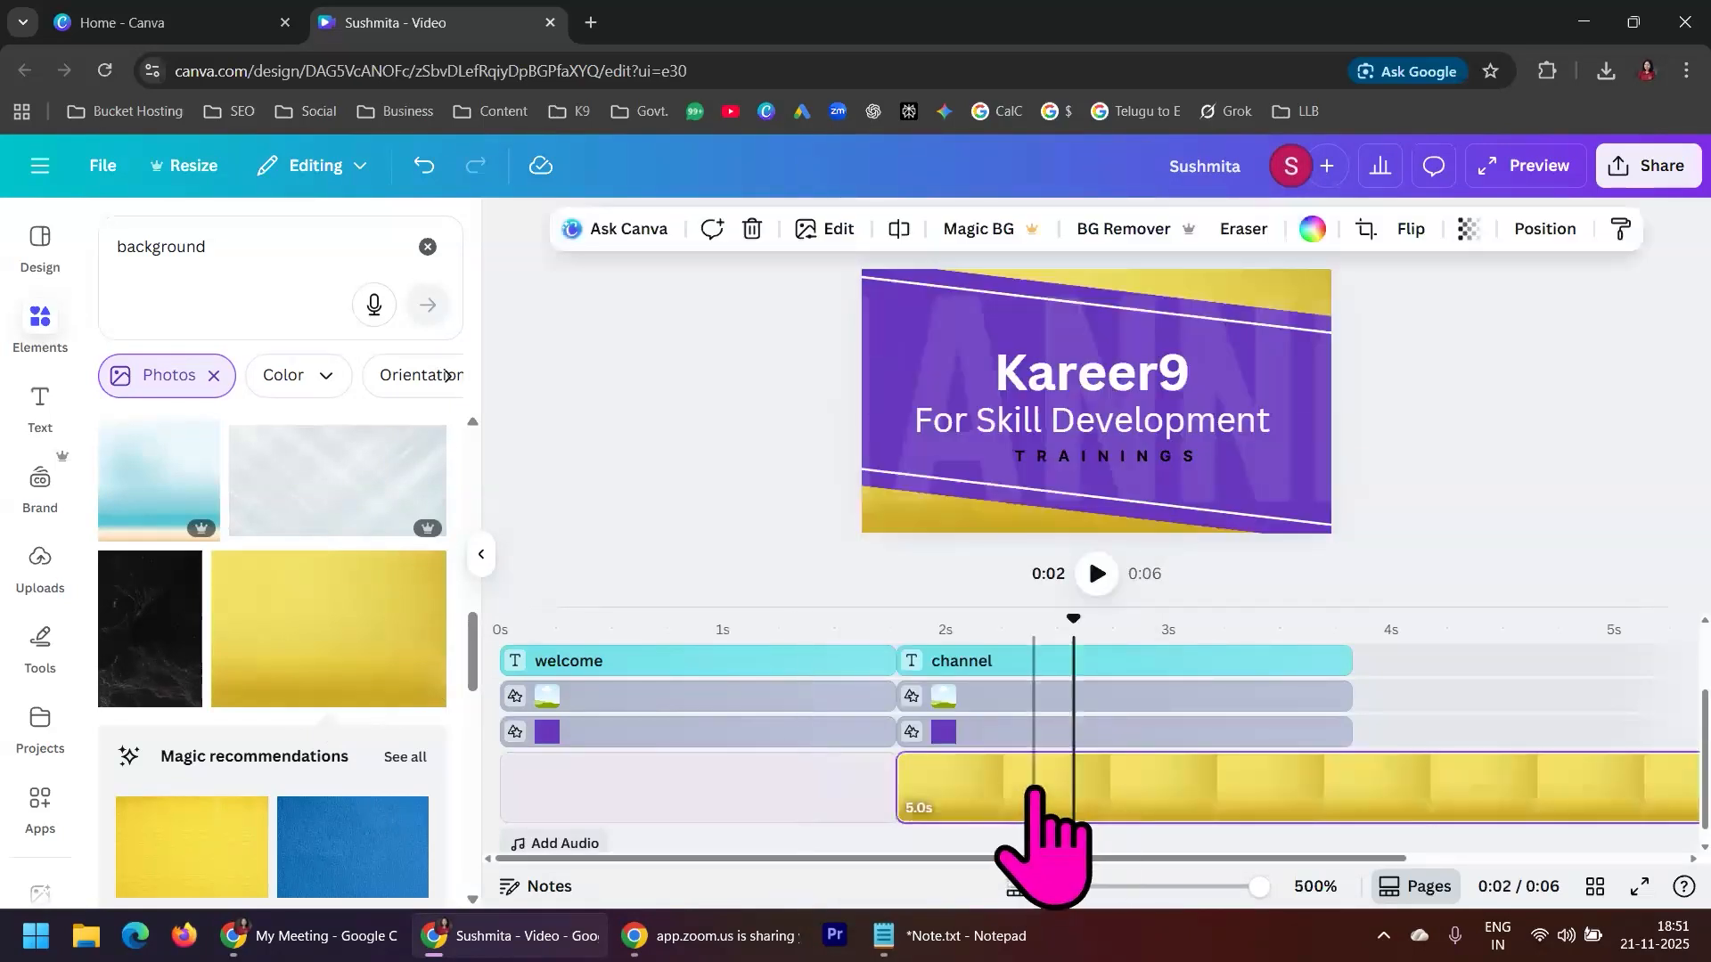
pyautogui.moveTo(906, 789); pyautogui.dragTo(496, 788)
pyautogui.click(803, 789)
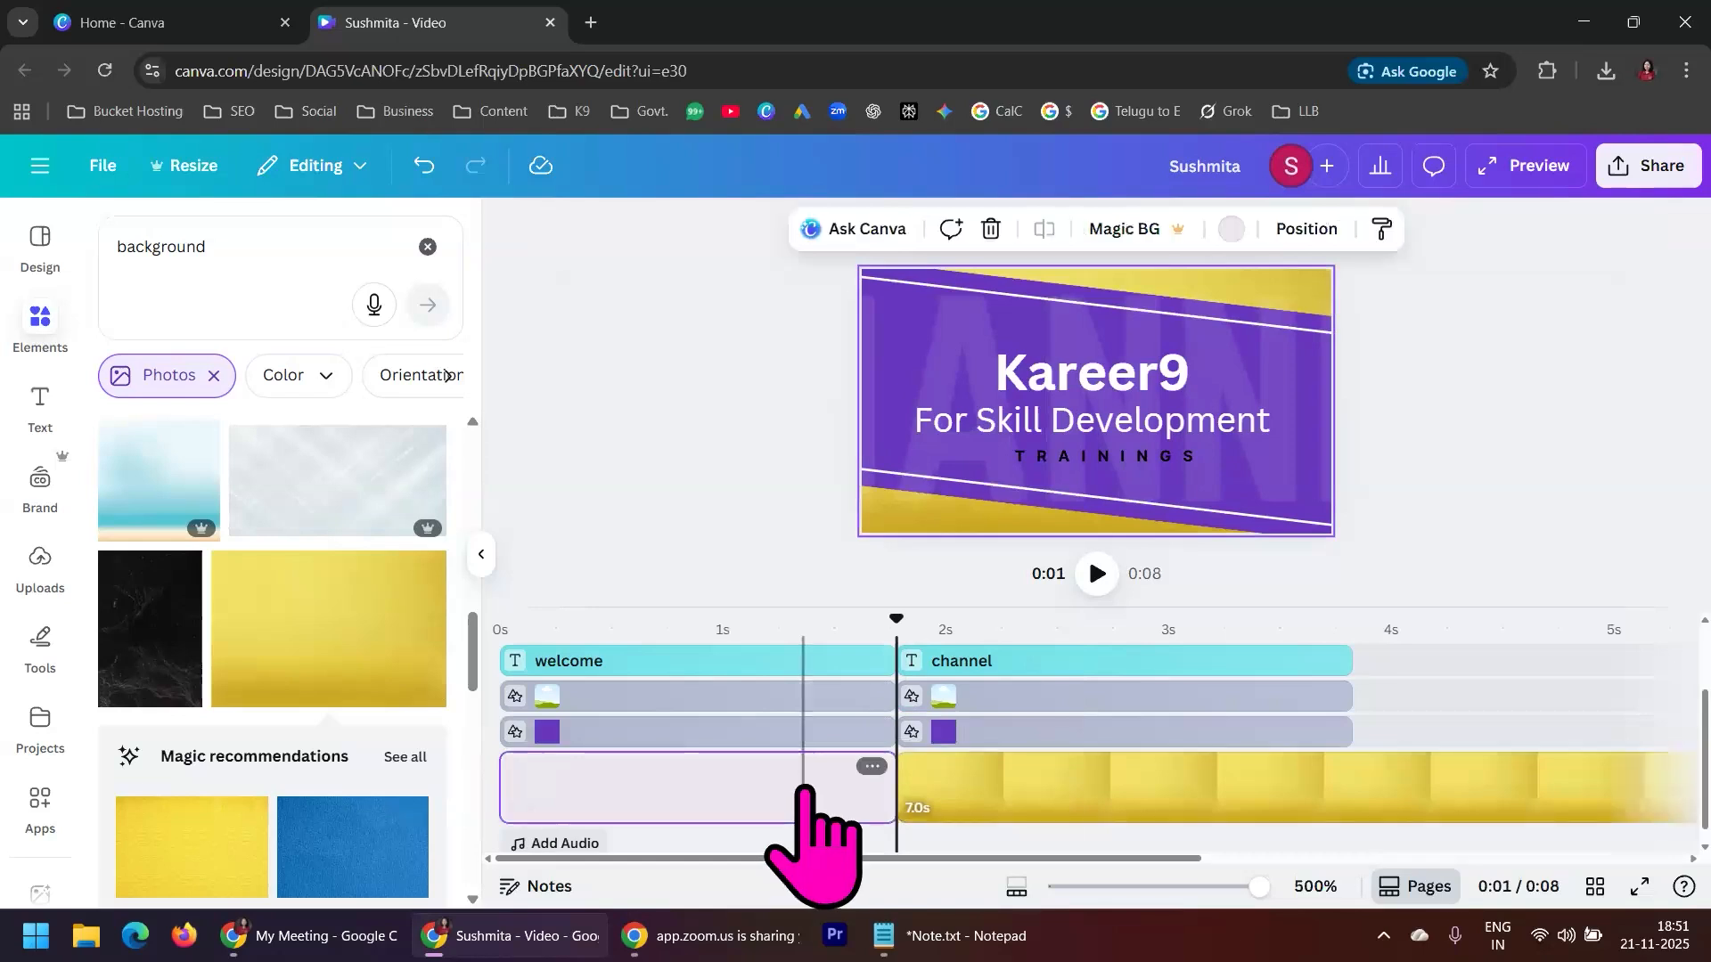
pyautogui.click(870, 766)
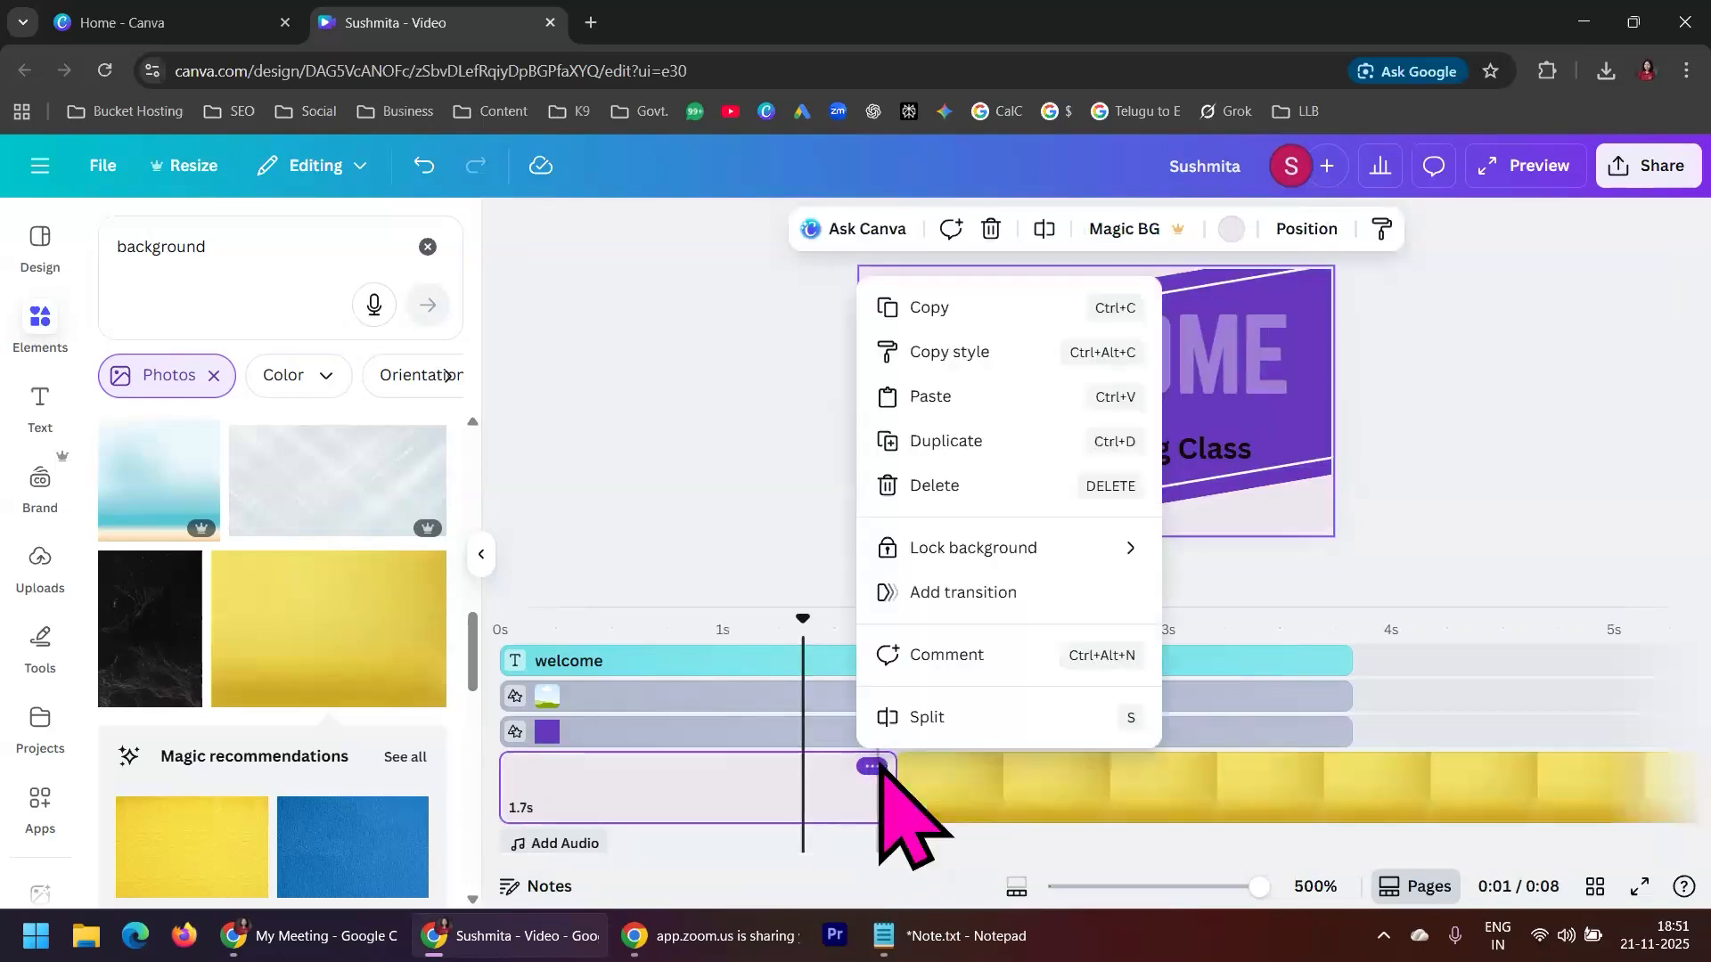
pyautogui.click(947, 489)
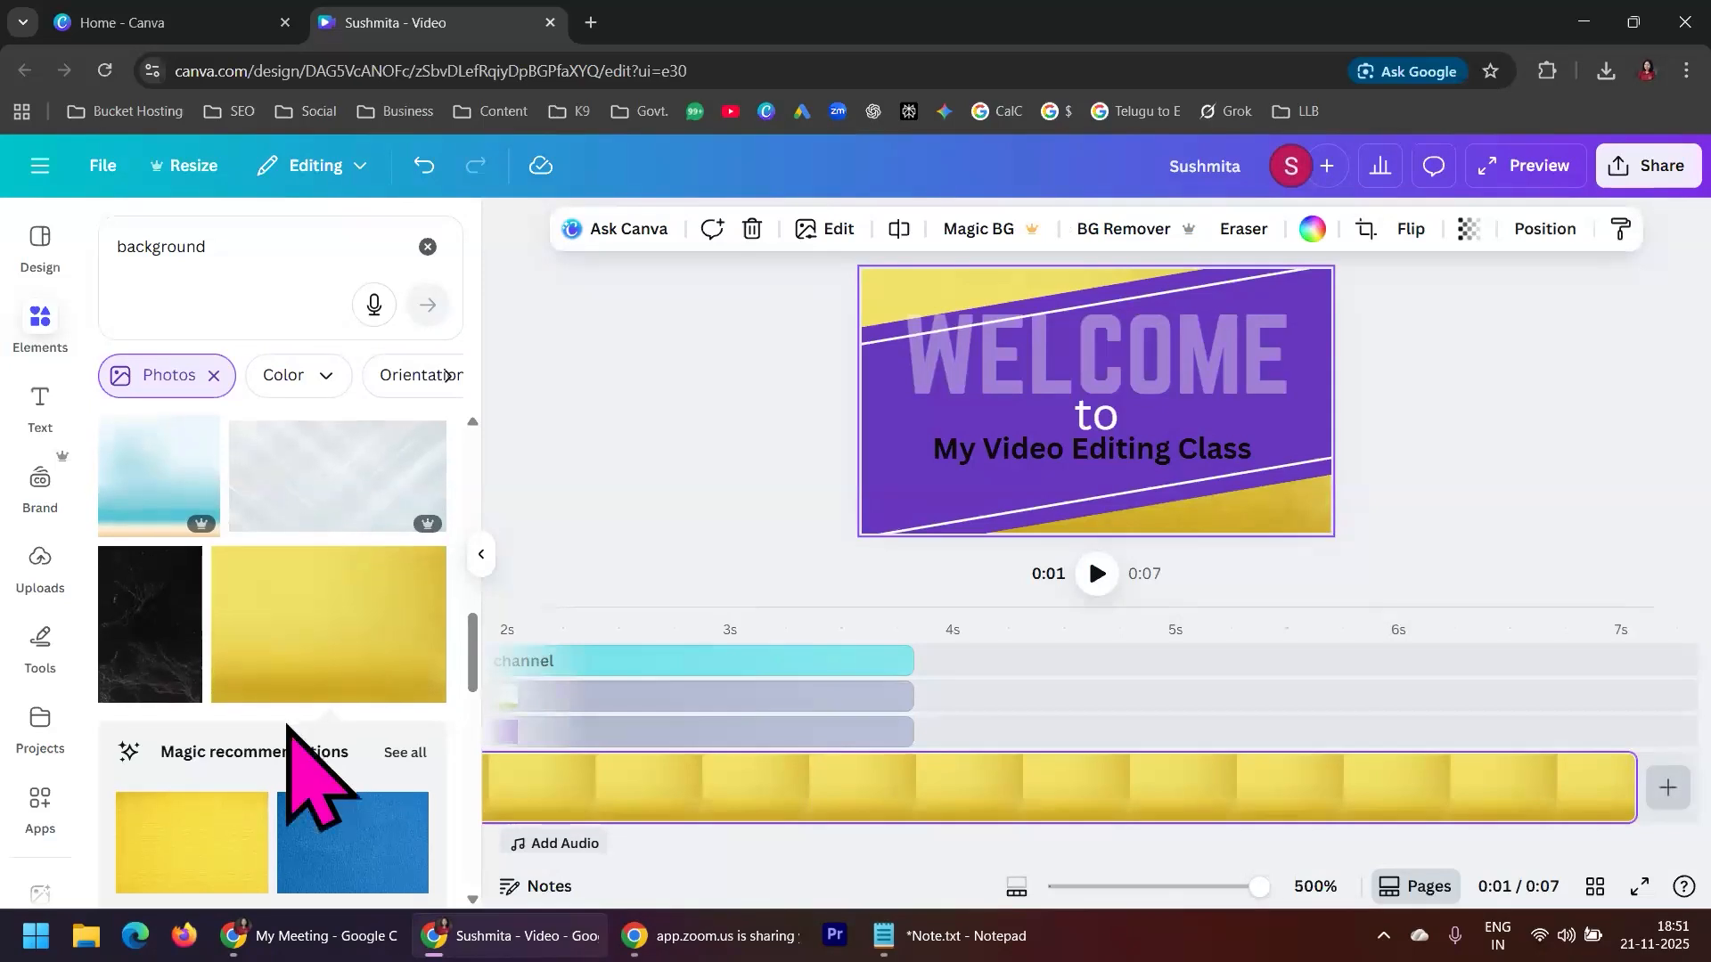
# Replace the yellow background clip with the white wavy fabric photo from the background results
pyautogui.scroll(-10, 298, 766)
pyautogui.scroll(-2, 288, 733)
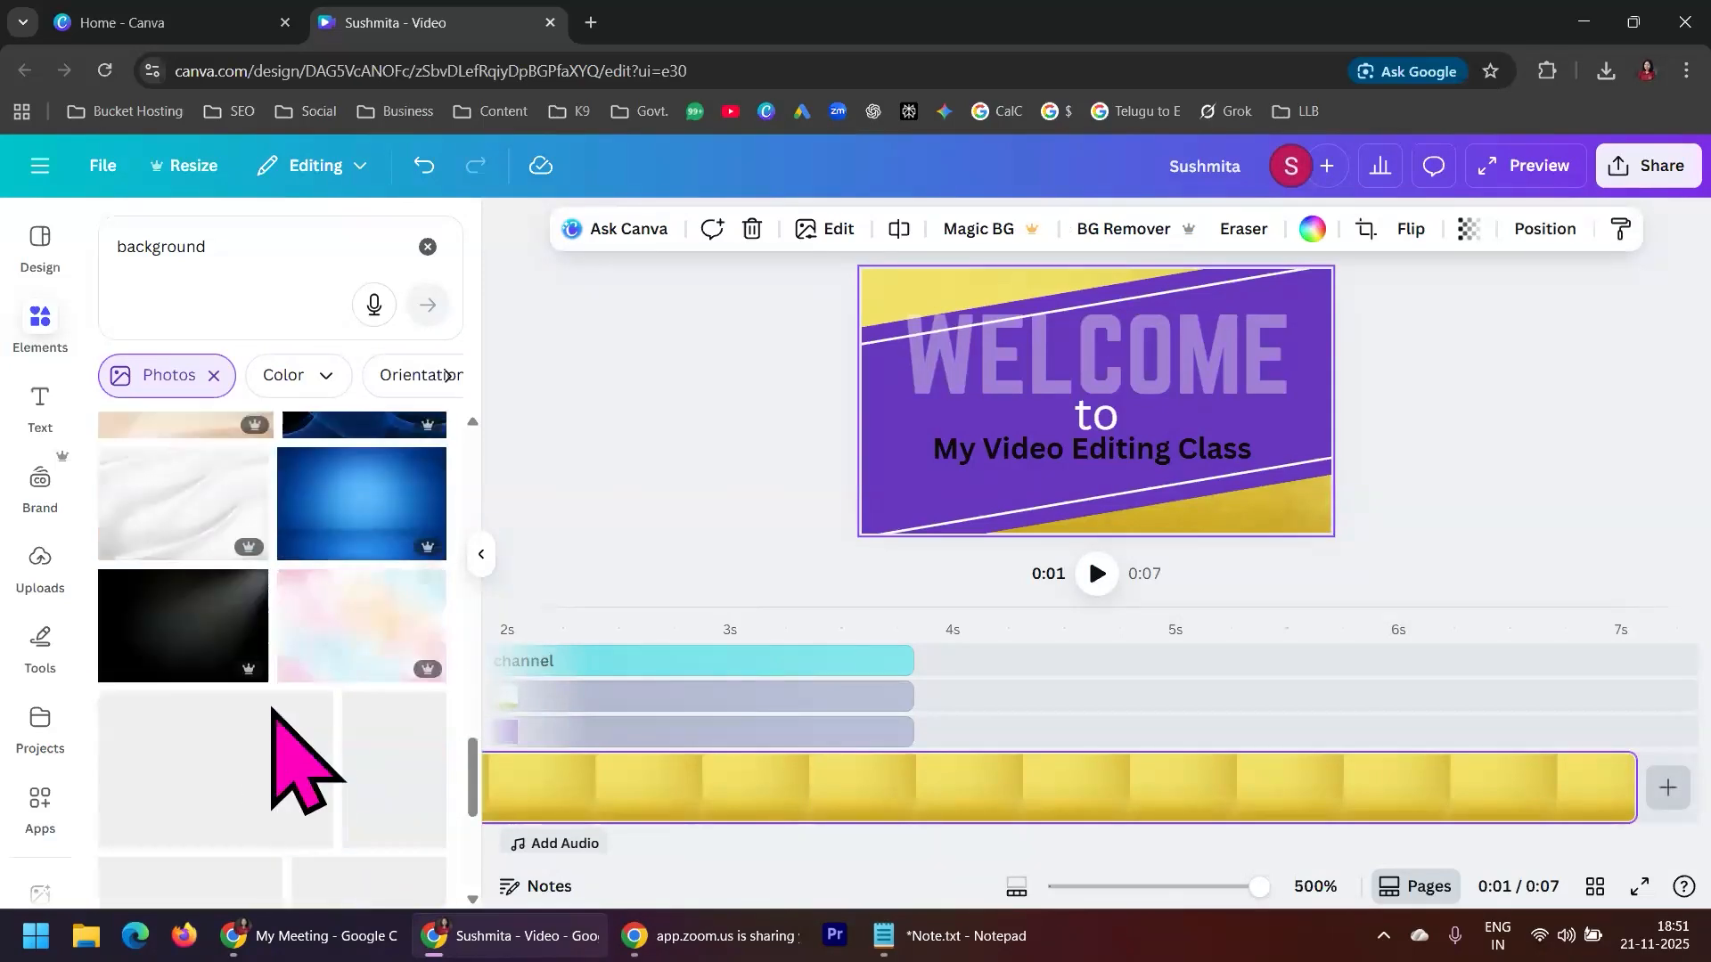
pyautogui.moveTo(172, 522); pyautogui.dragTo(935, 759)
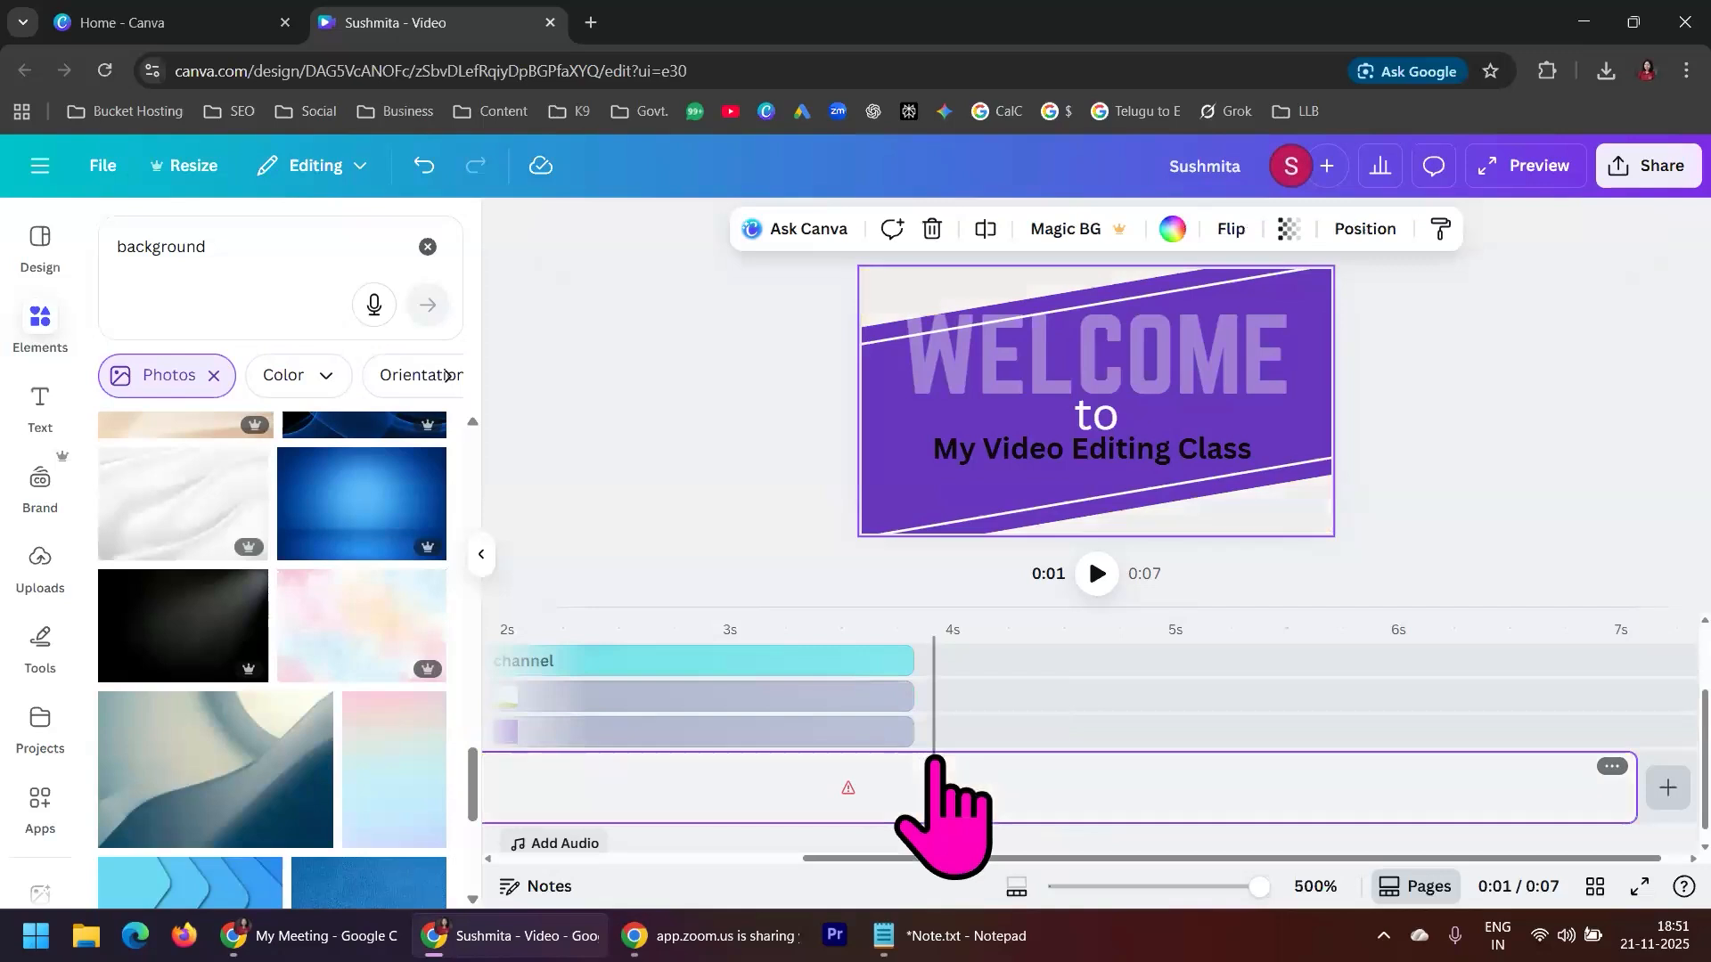
pyautogui.scroll(-1, 1081, 762)
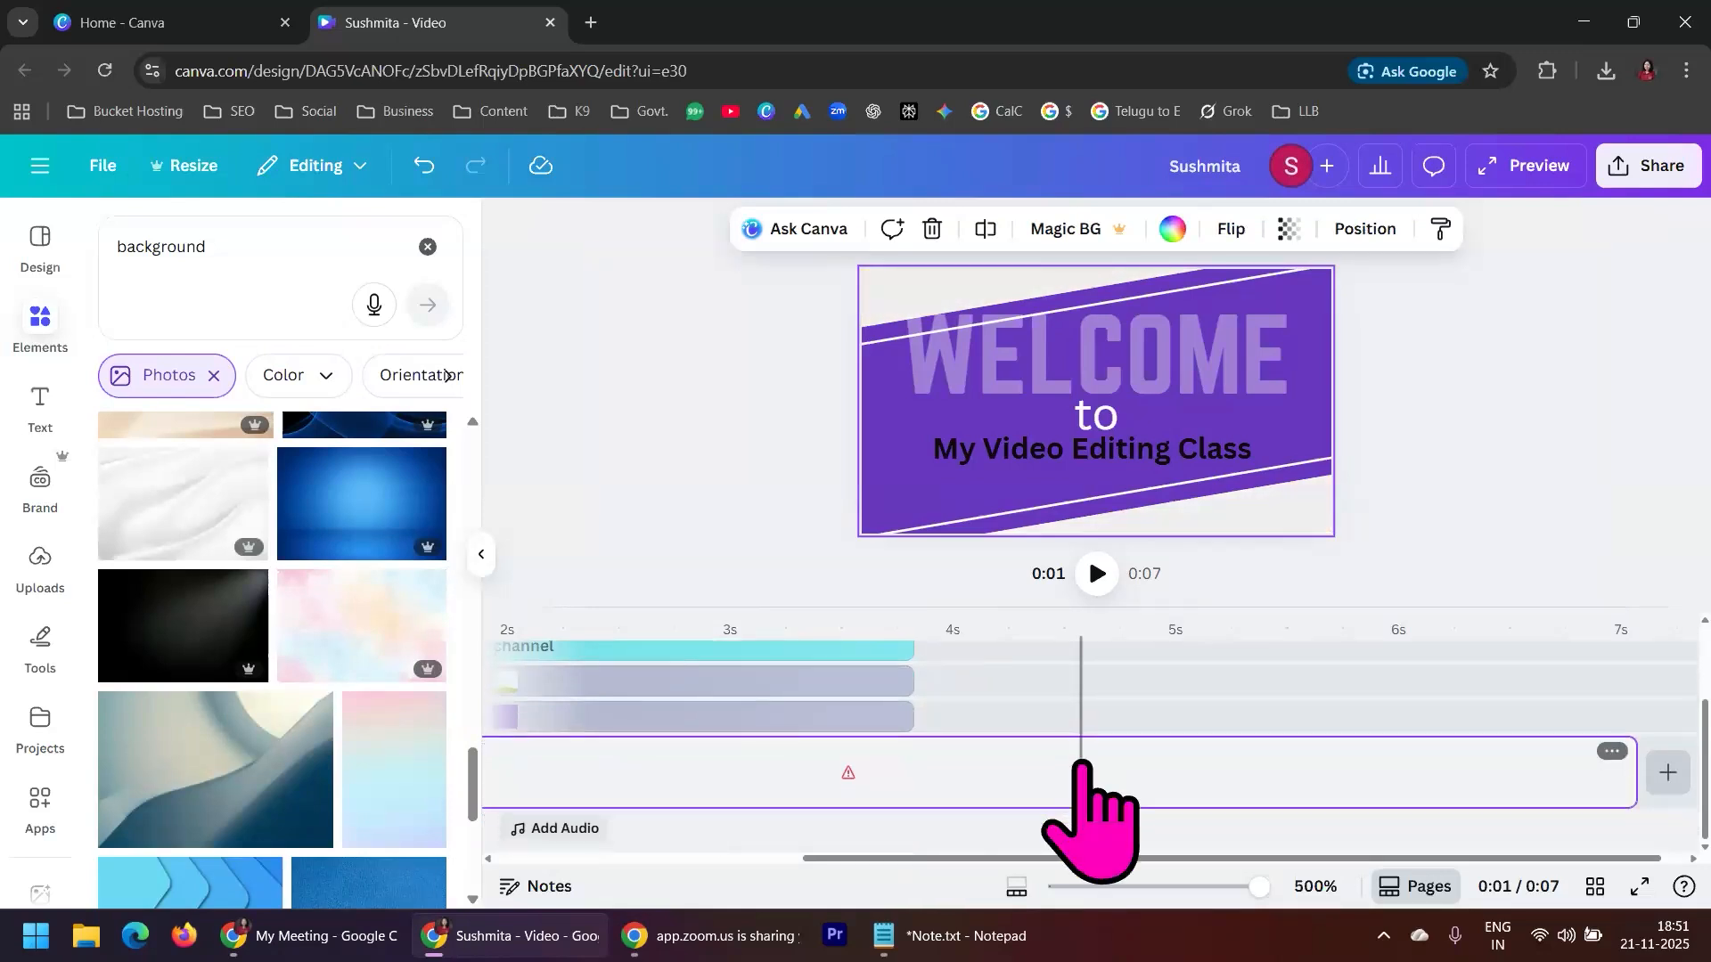
pyautogui.moveTo(200, 535)
pyautogui.mouseDown()
pyautogui.moveTo(791, 600)
pyautogui.moveTo(1418, 744)
pyautogui.moveTo(1604, 802)
pyautogui.moveTo(1588, 807)
pyautogui.mouseUp()
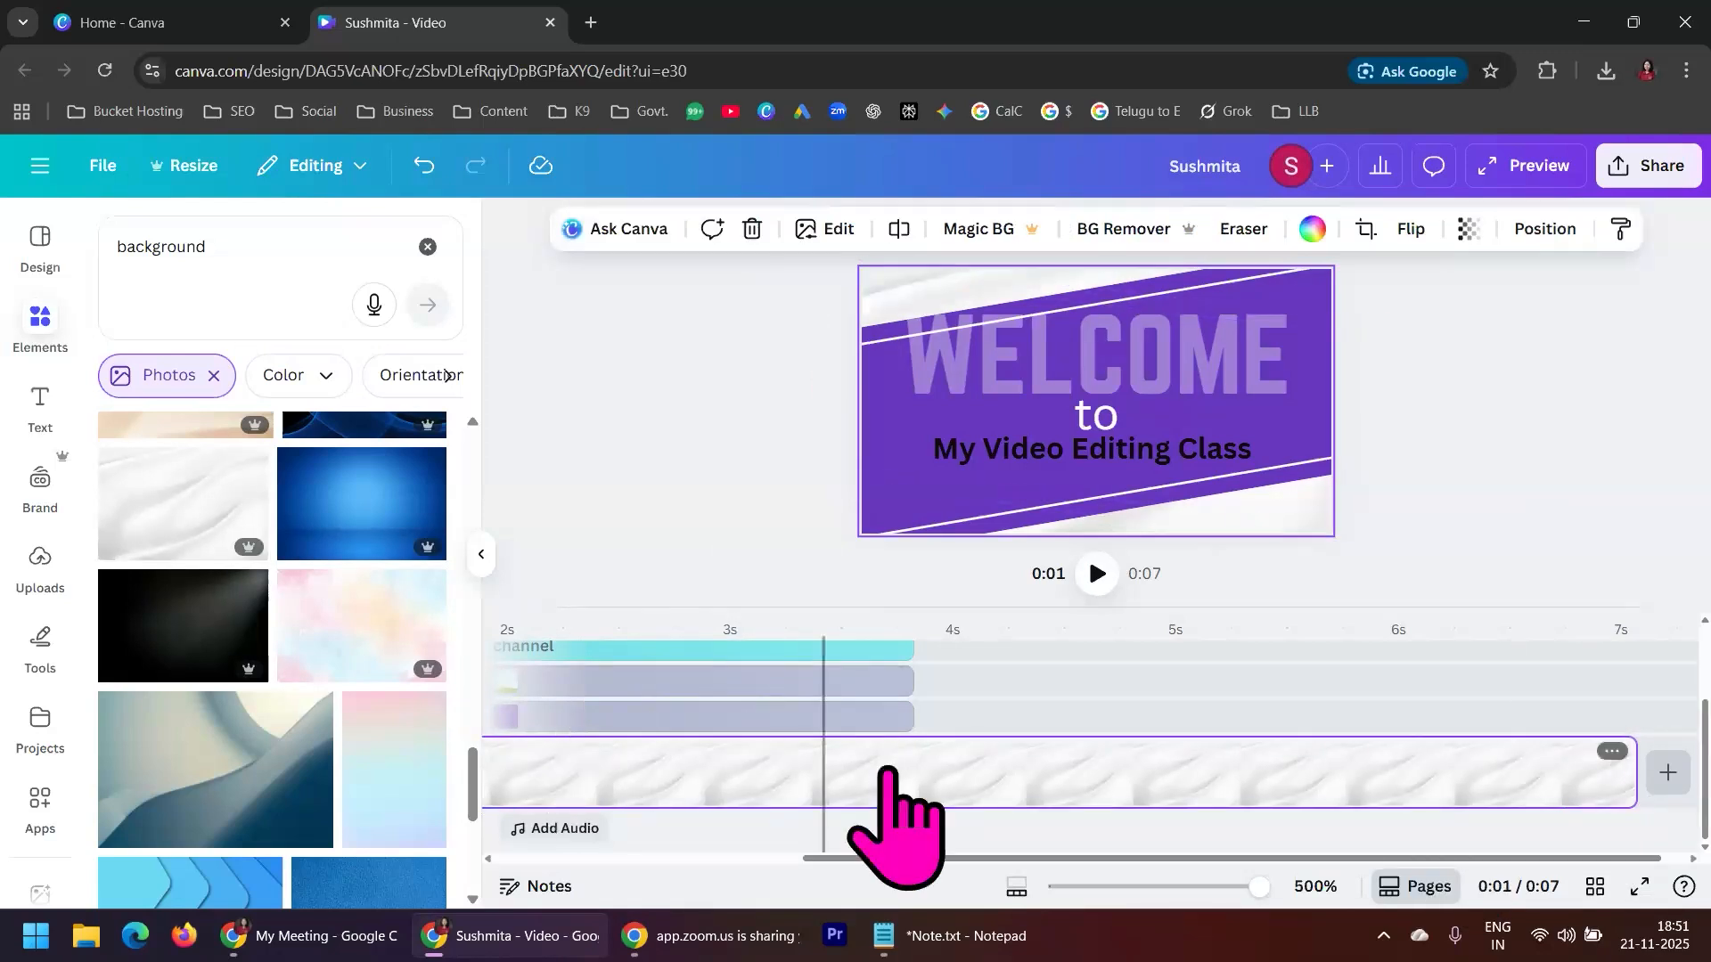
# Trim the end of the white background clip to 3.8 s, matching the end of the second scene's layers
pyautogui.scroll(3, 980, 784)
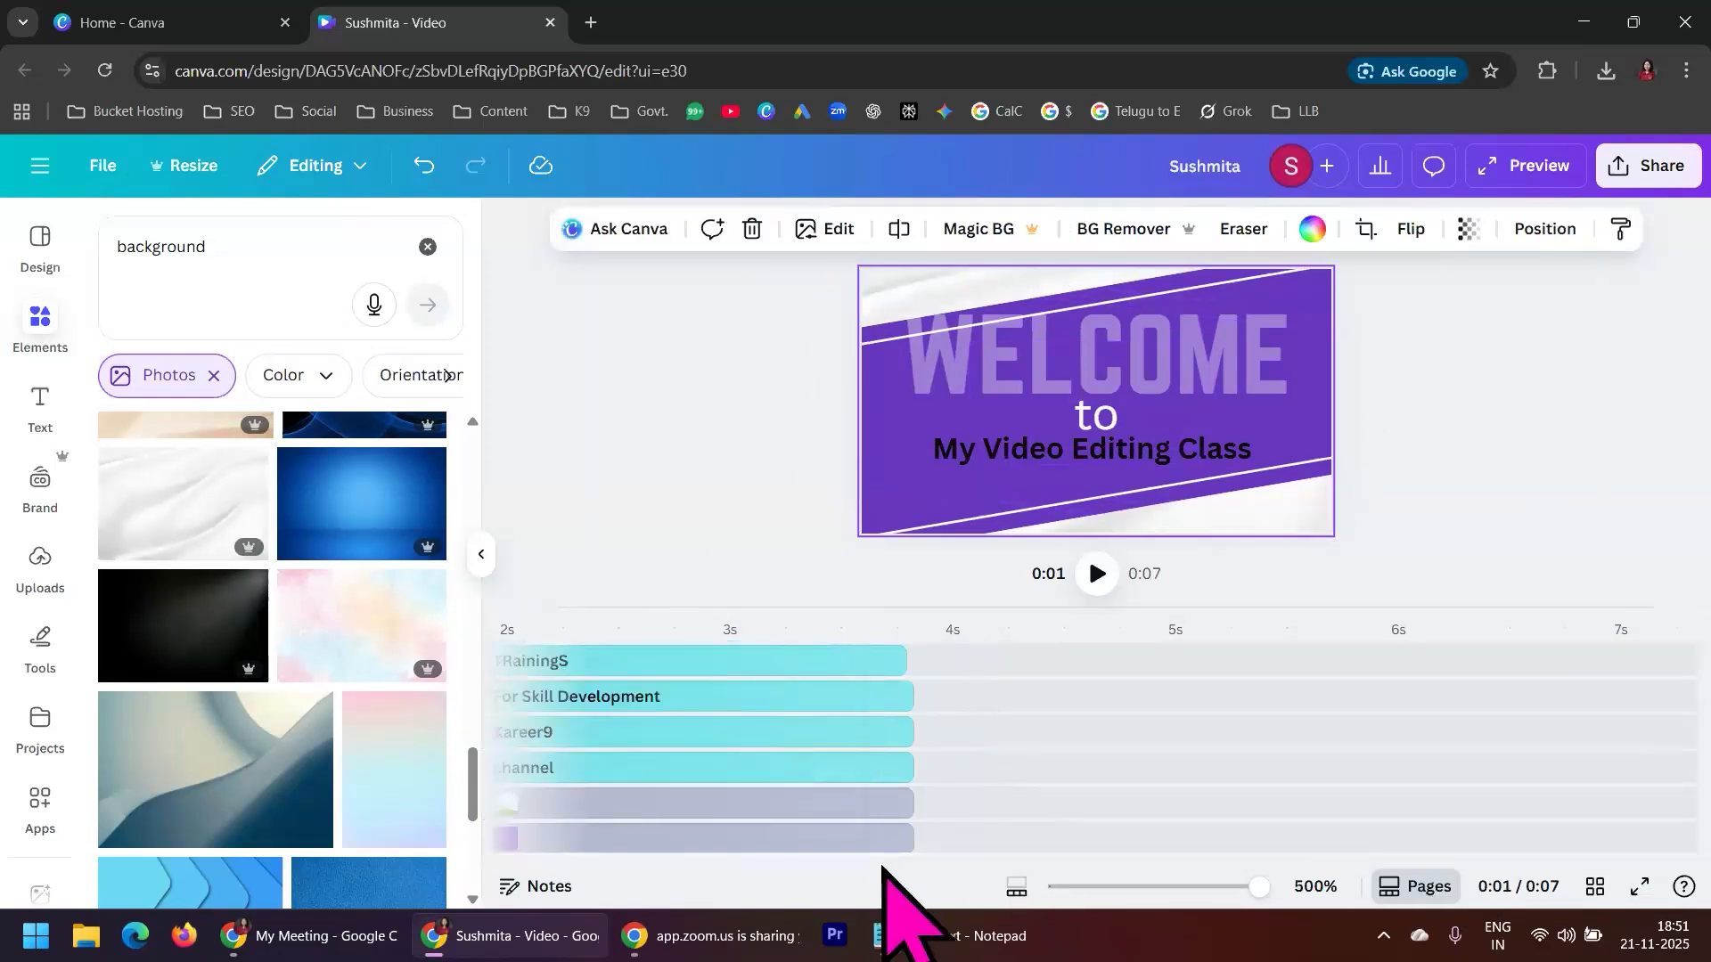
pyautogui.hscroll(2, 896, 869)
pyautogui.scroll(-3, 1069, 802)
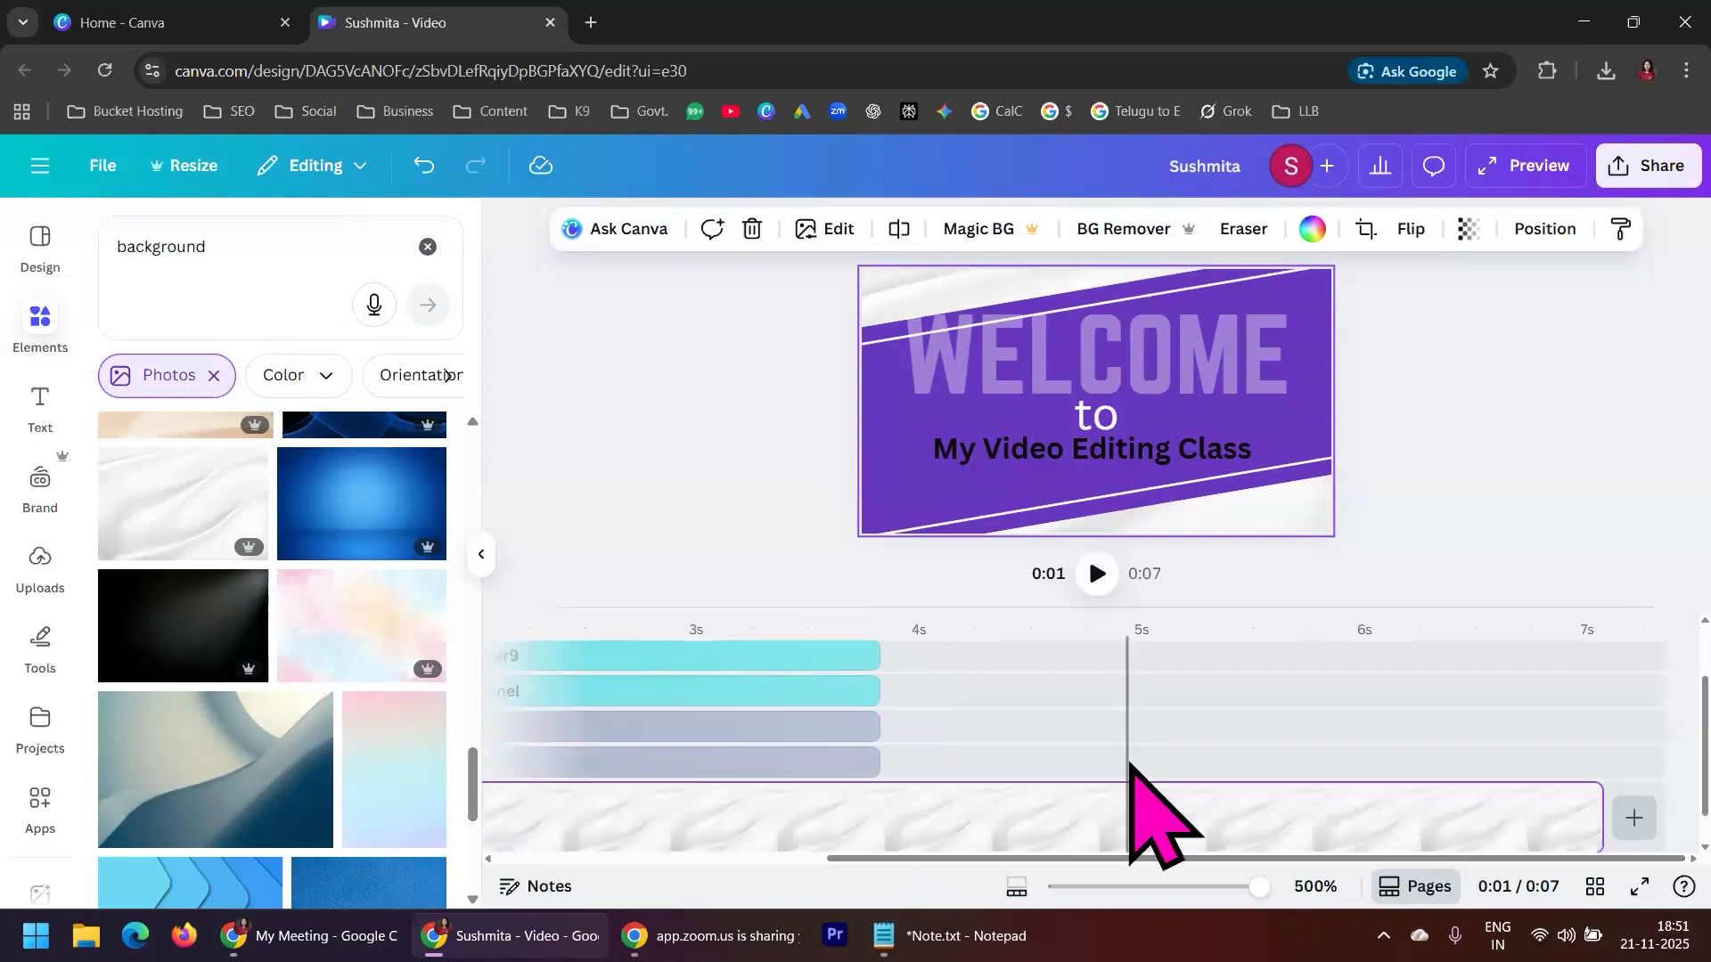
pyautogui.moveTo(1596, 774); pyautogui.dragTo(879, 787)
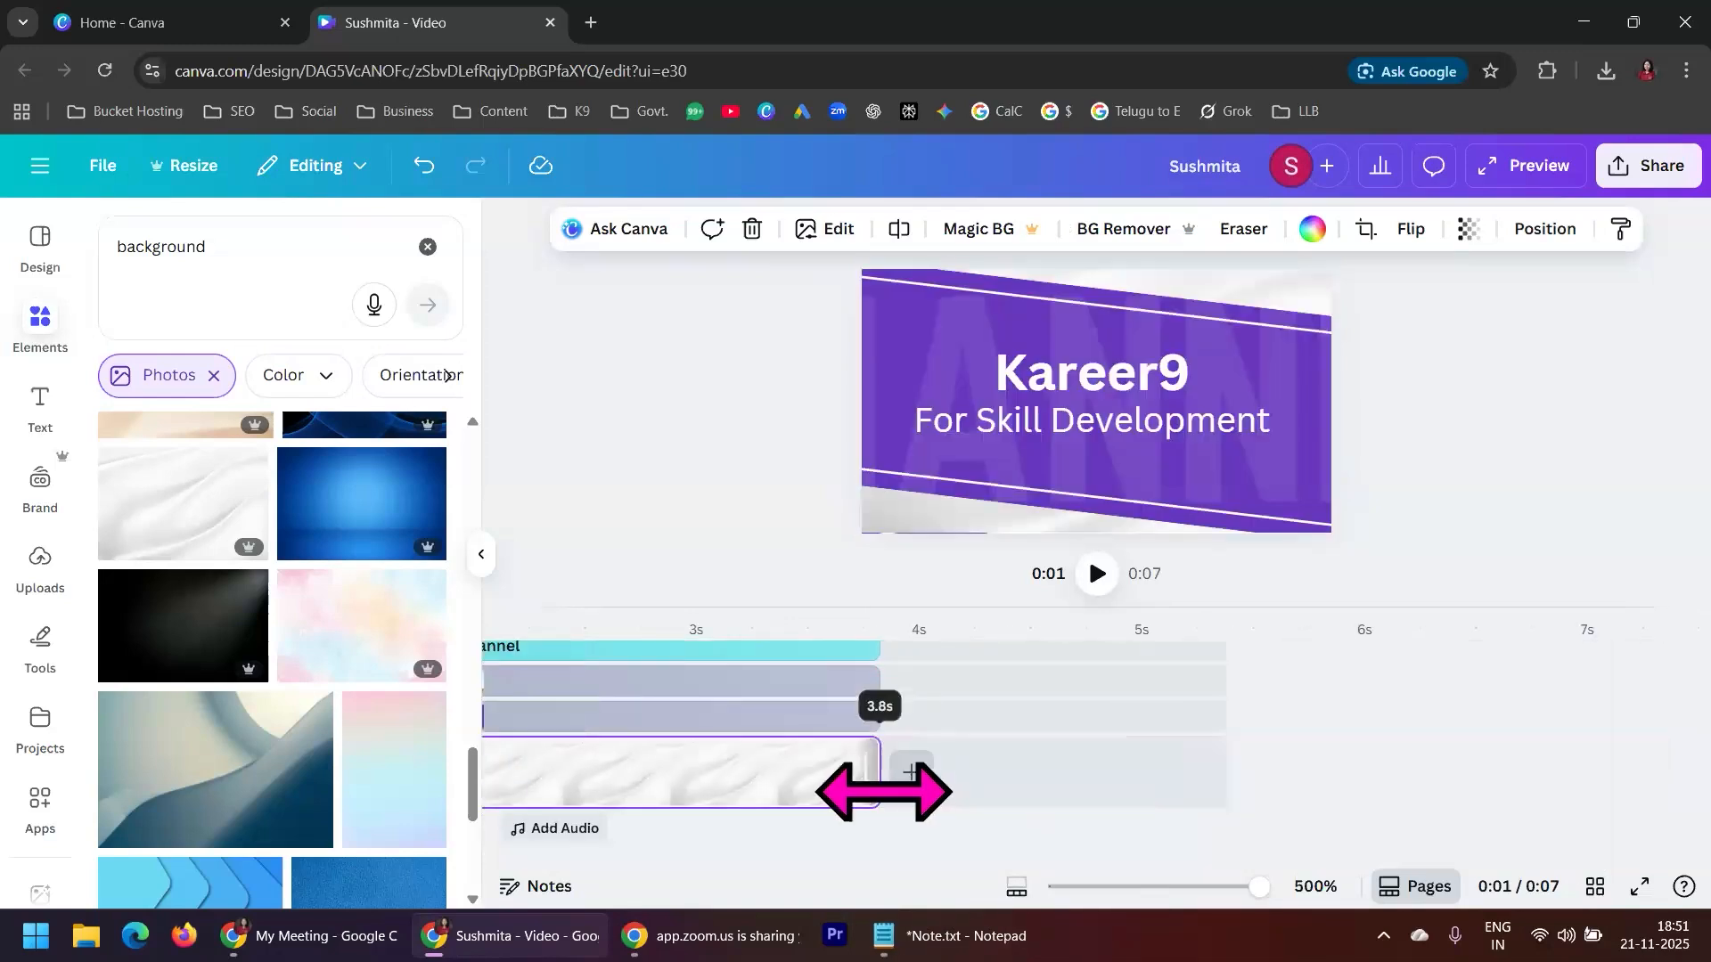
# Play the video from 0 s to check both scenes over the white background
pyautogui.click(665, 629)
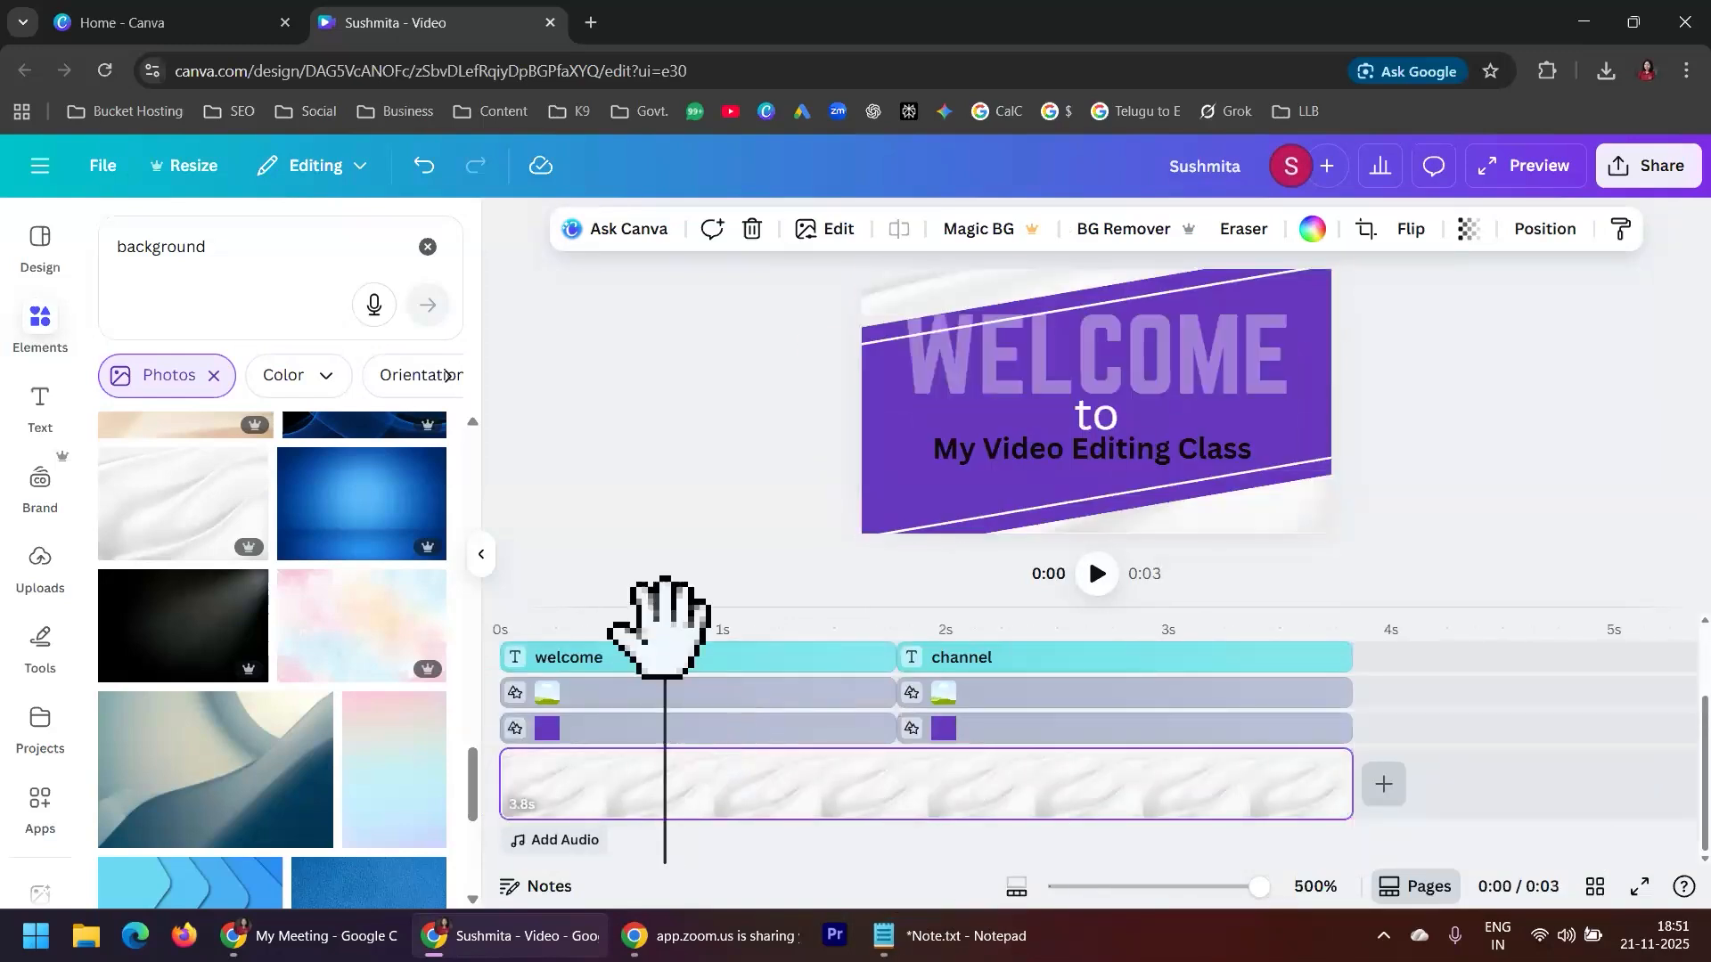
pyautogui.moveTo(653, 613); pyautogui.dragTo(523, 624)
pyautogui.moveTo(665, 628); pyautogui.dragTo(499, 640)
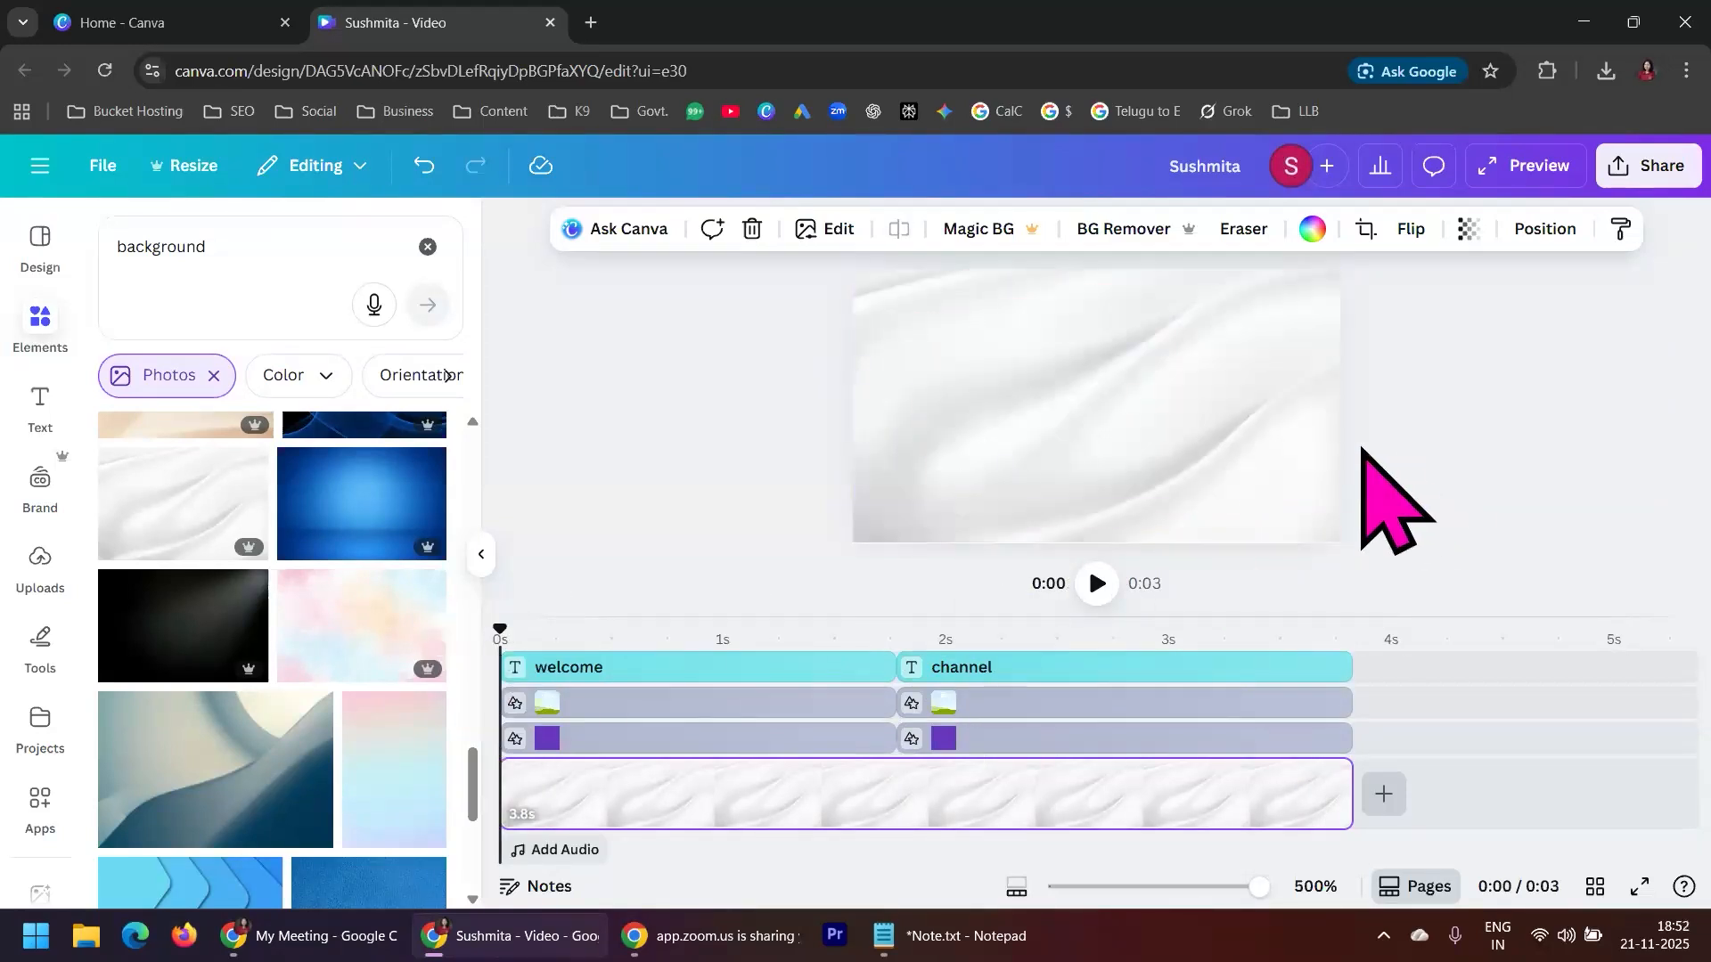
pyautogui.click(1097, 584)
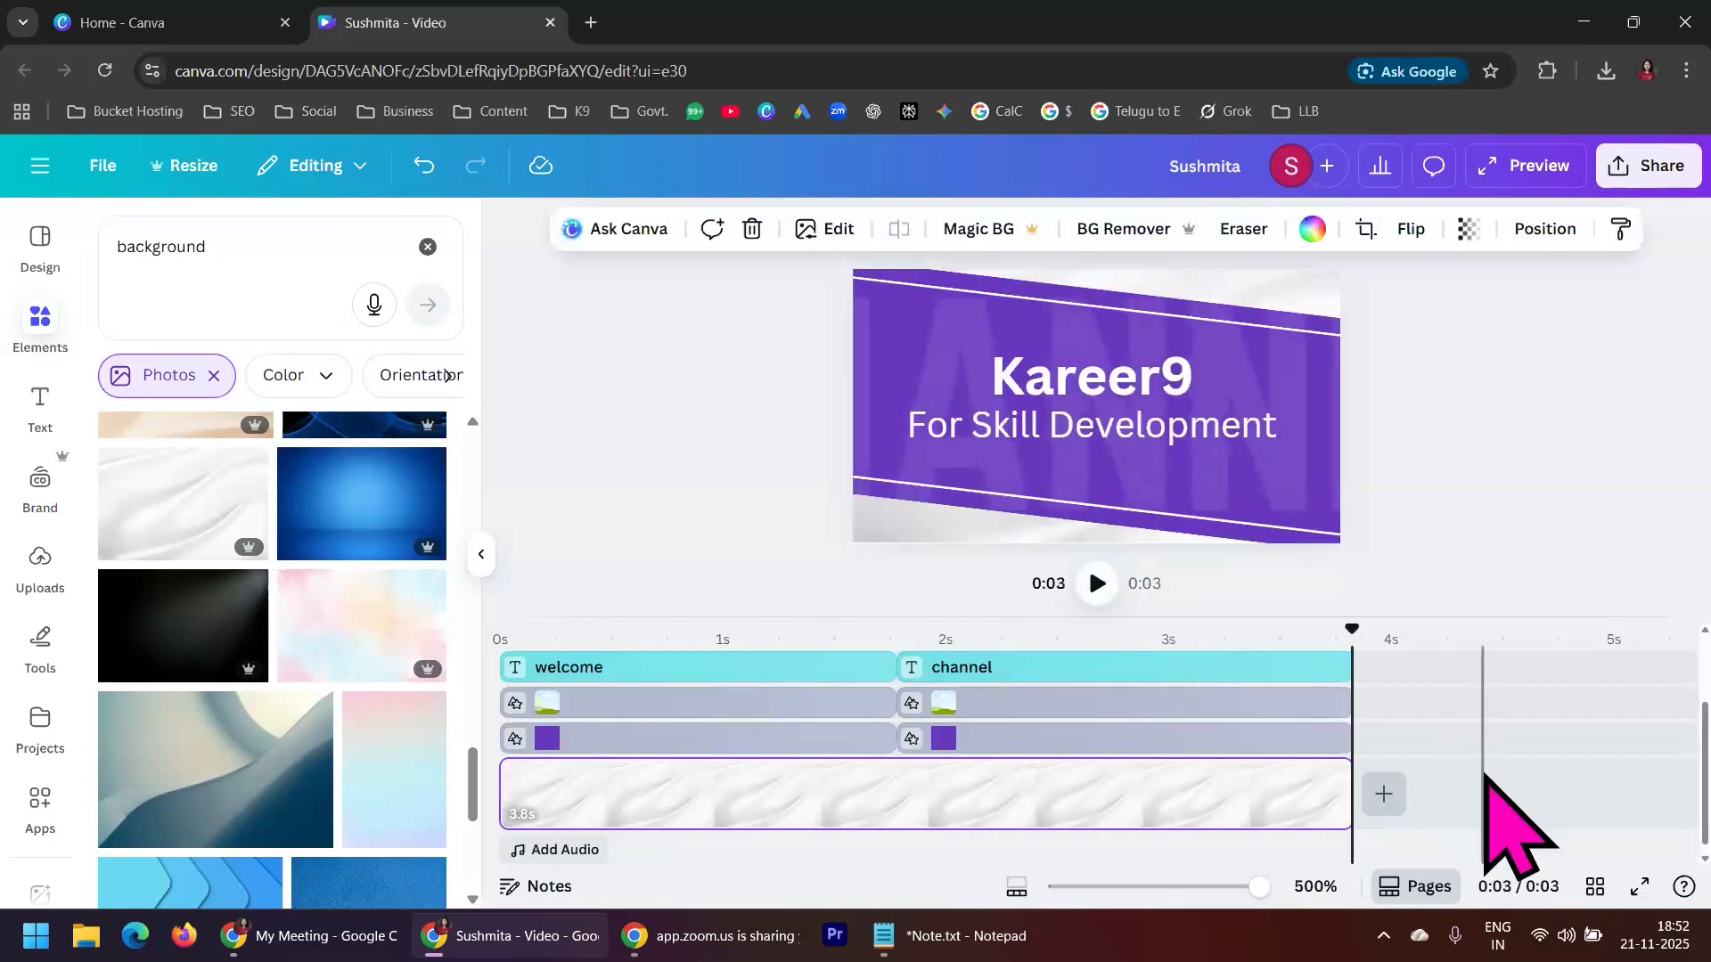
# Shift the second scene's text and shape layers about 0.4 s later and extend the white background clip to their new end
pyautogui.scroll(2, 1484, 758)
pyautogui.moveTo(1266, 673); pyautogui.dragTo(1346, 672)
pyautogui.moveTo(1235, 713); pyautogui.dragTo(1288, 774)
pyautogui.moveTo(1199, 812); pyautogui.dragTo(1274, 807)
pyautogui.scroll(-3, 1279, 837)
pyautogui.moveTo(1199, 738); pyautogui.dragTo(1276, 729)
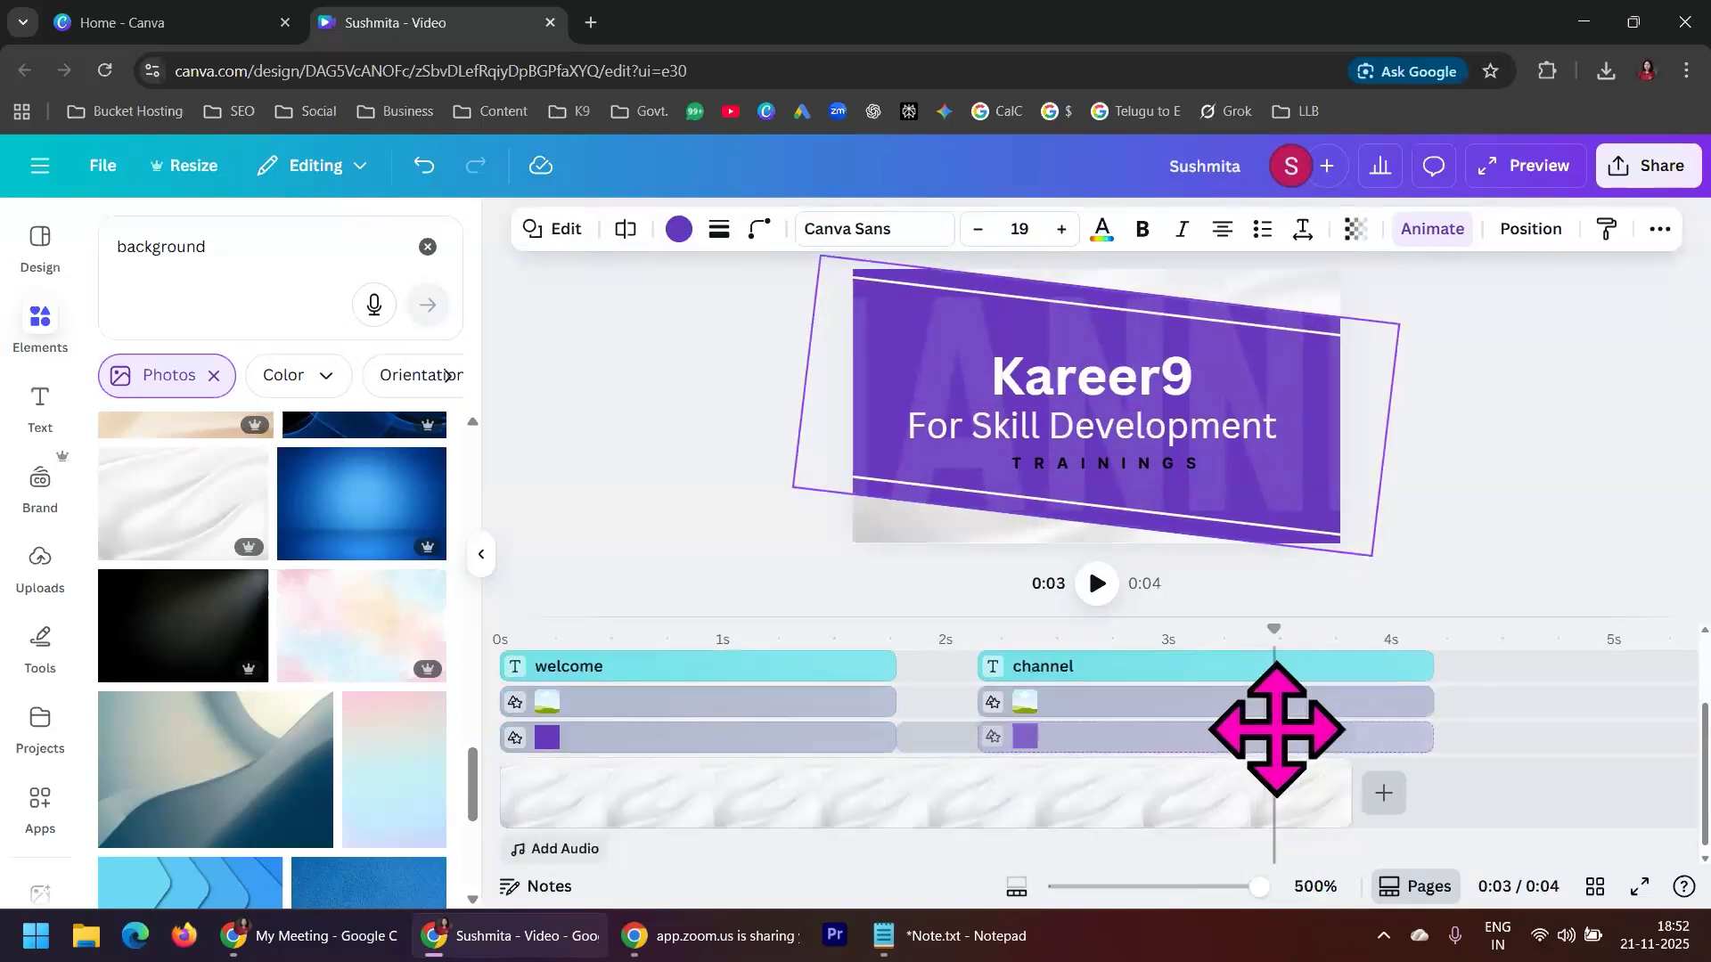
pyautogui.click(1241, 789)
pyautogui.moveTo(1341, 790); pyautogui.dragTo(1417, 791)
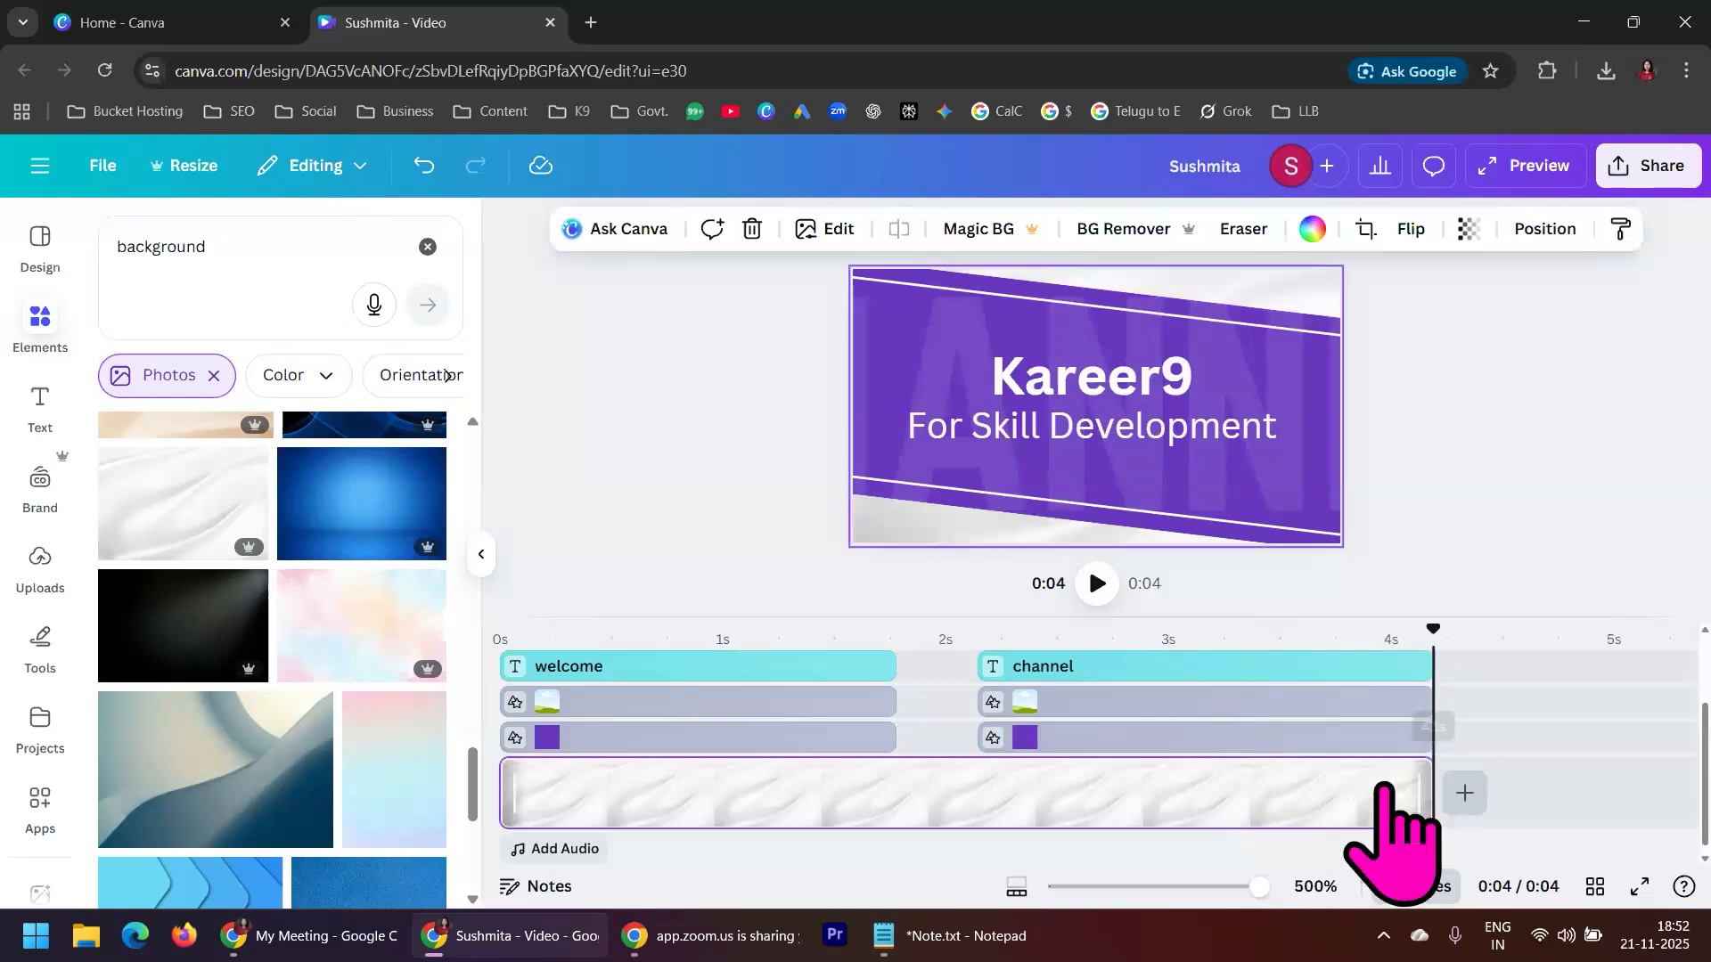
# Extend the first scene's text and shape layers to the start of the second scene
pyautogui.click(833, 740)
pyautogui.moveTo(882, 743); pyautogui.dragTo(959, 712)
pyautogui.click(865, 704)
pyautogui.scroll(2, 1035, 758)
pyautogui.moveTo(892, 775); pyautogui.dragTo(976, 744)
pyautogui.click(895, 742)
pyautogui.click(891, 706)
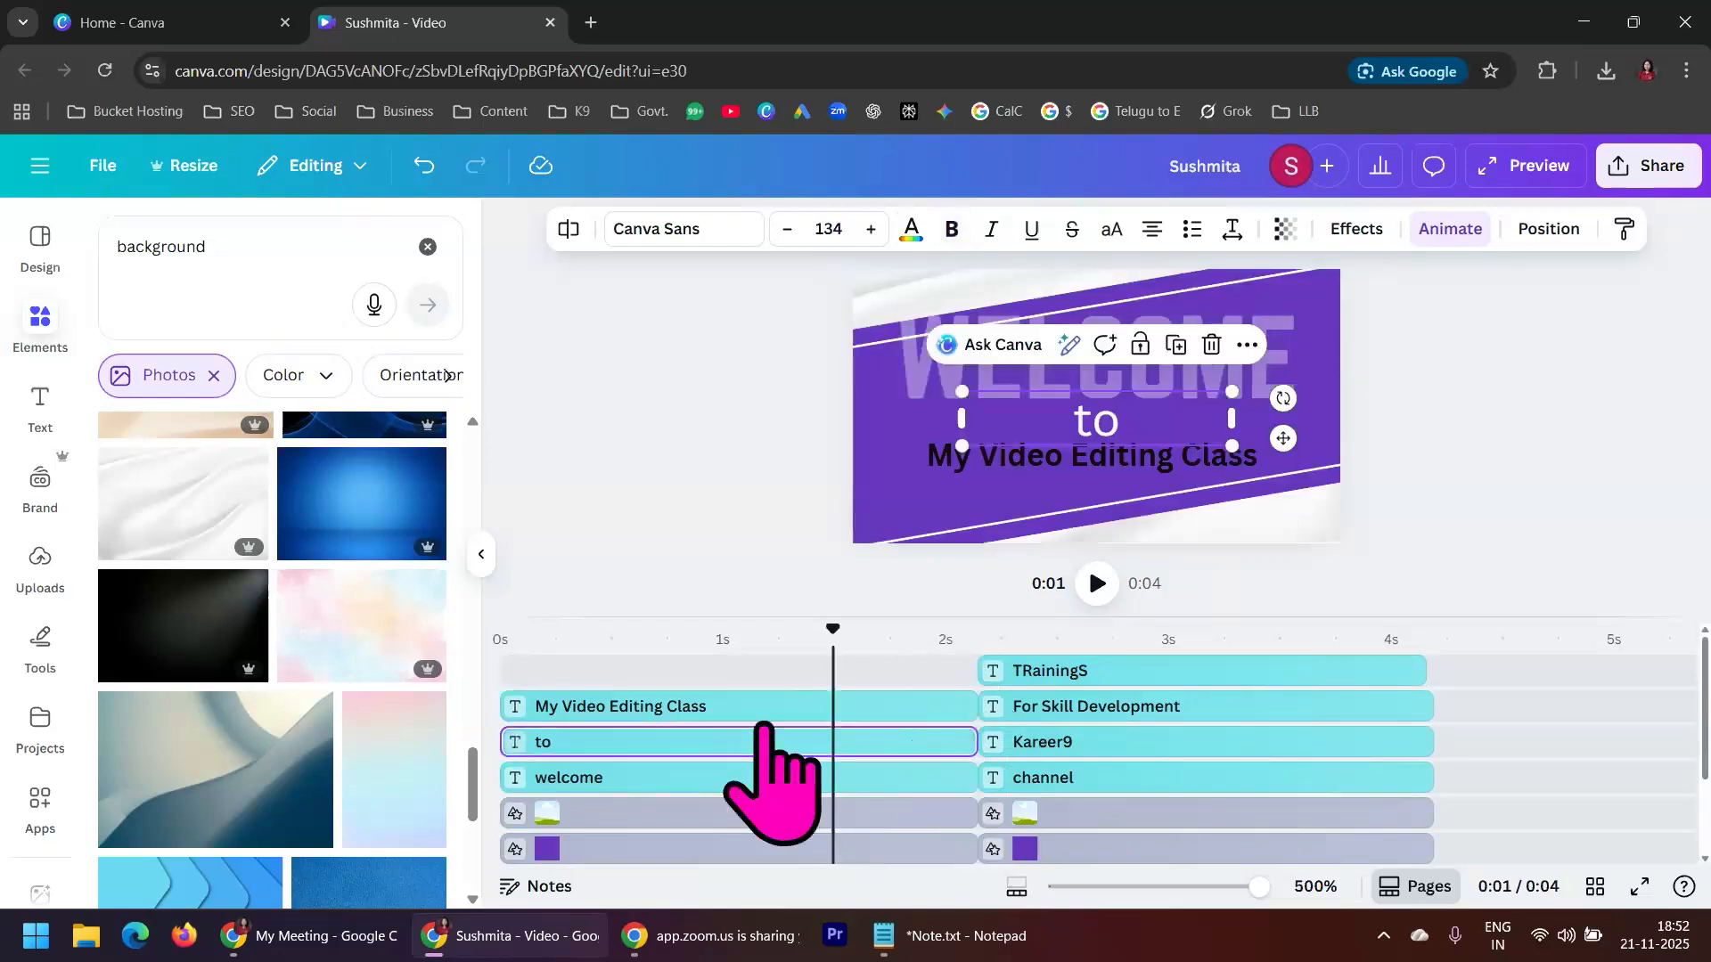
# Play the video from the beginning to check the adjusted scene timing
pyautogui.click(526, 651)
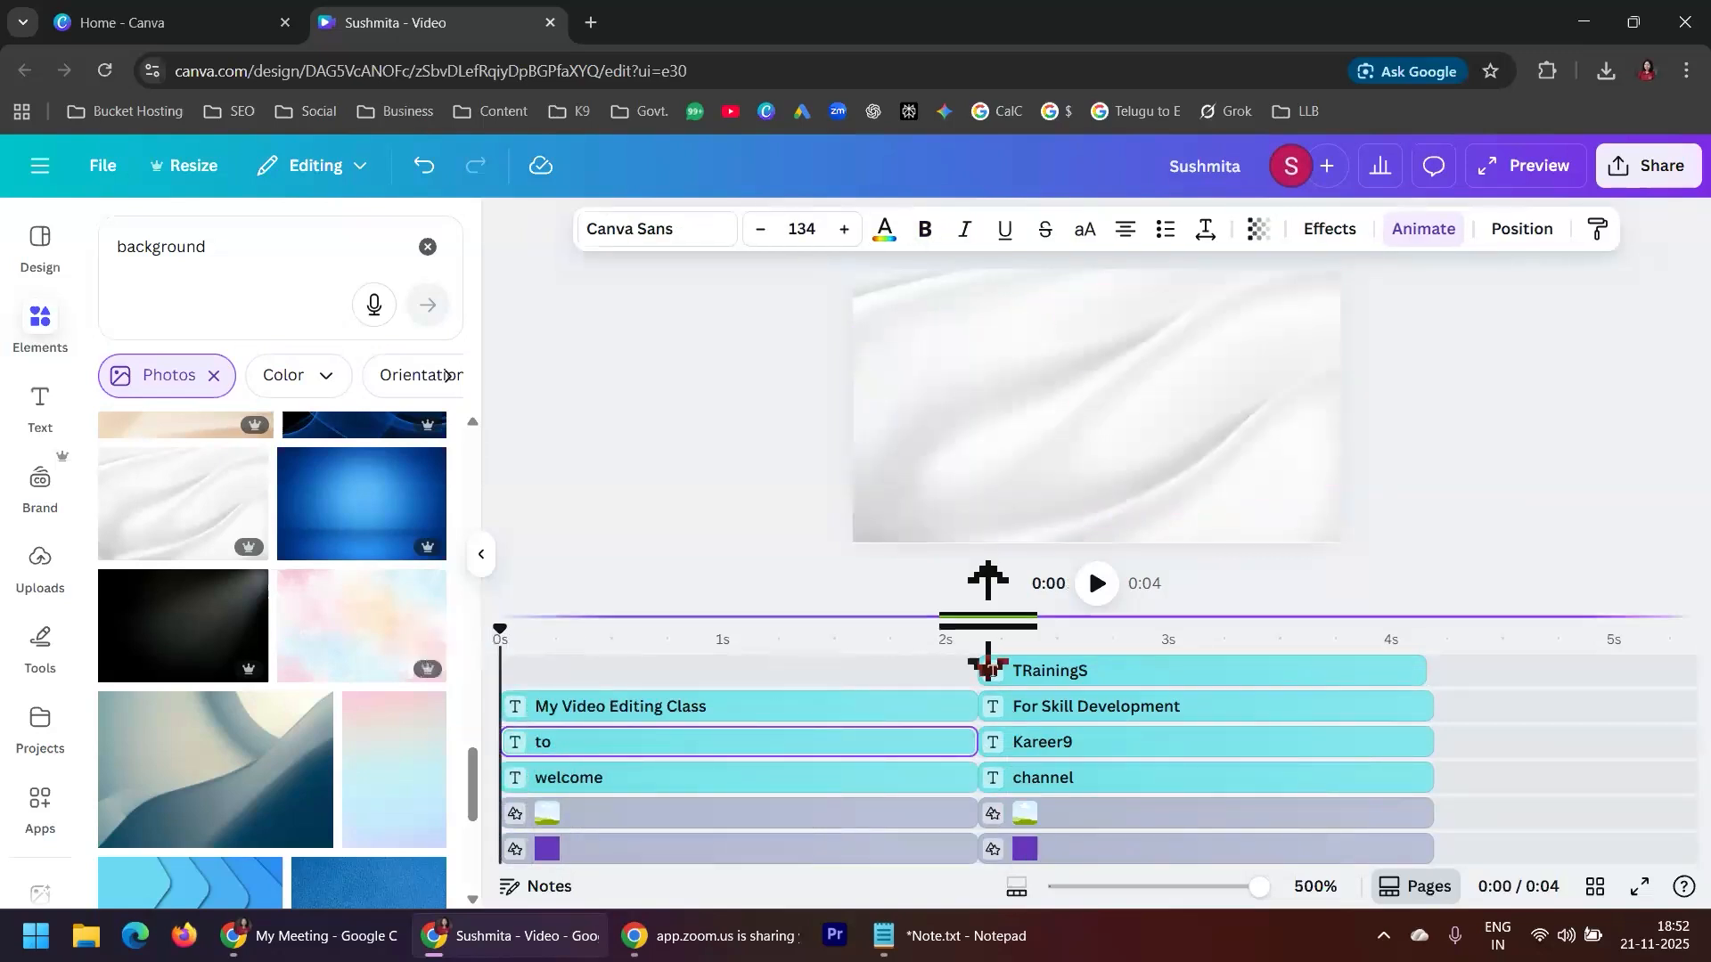
pyautogui.click(1097, 584)
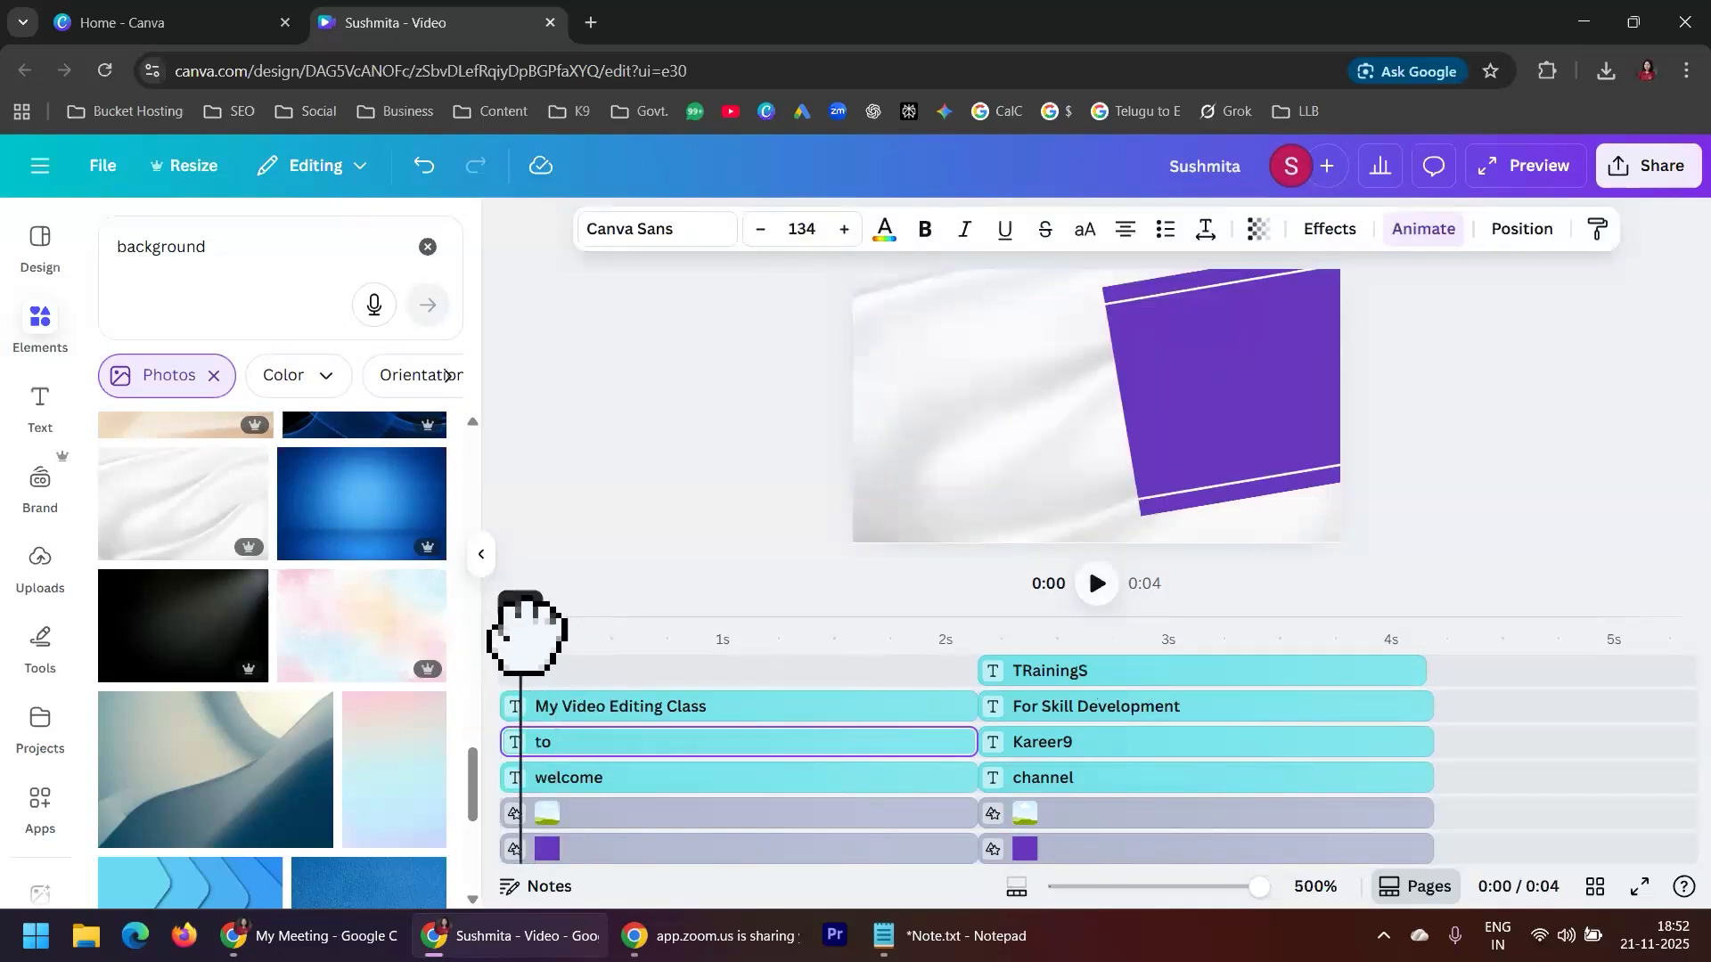
pyautogui.click(1097, 584)
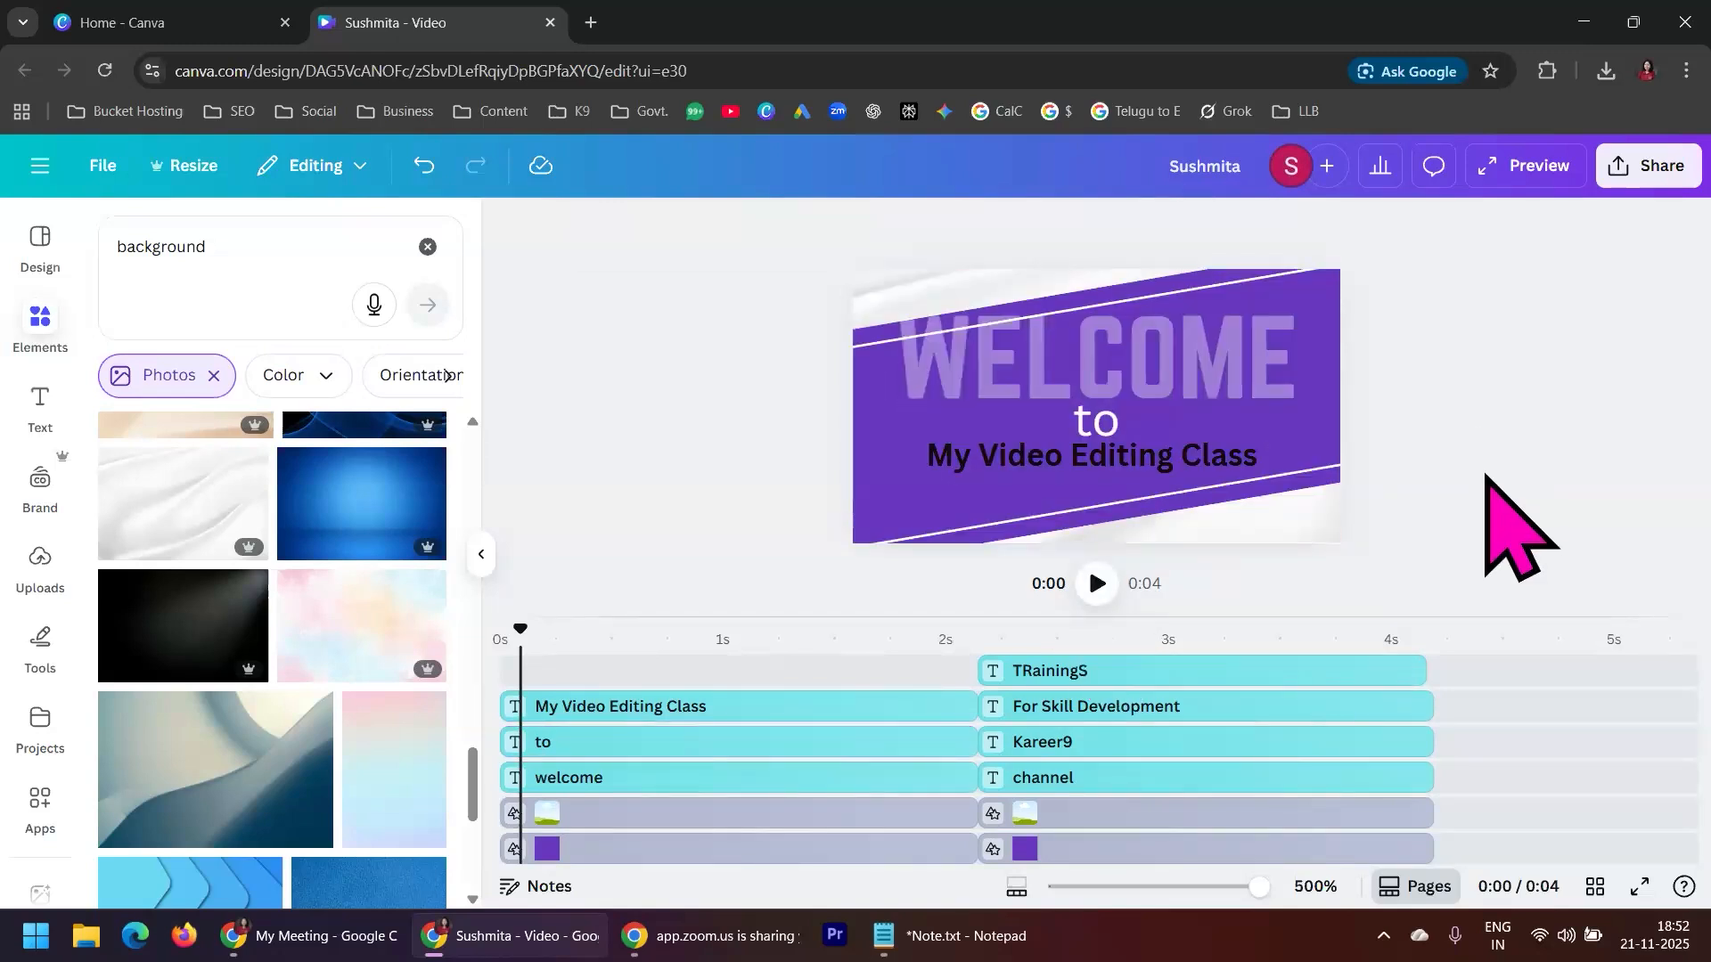
# Open the audio library, then search the elements for "Audio" instead, limit the results to audio and look through the tracks
pyautogui.scroll(-2, 1484, 648)
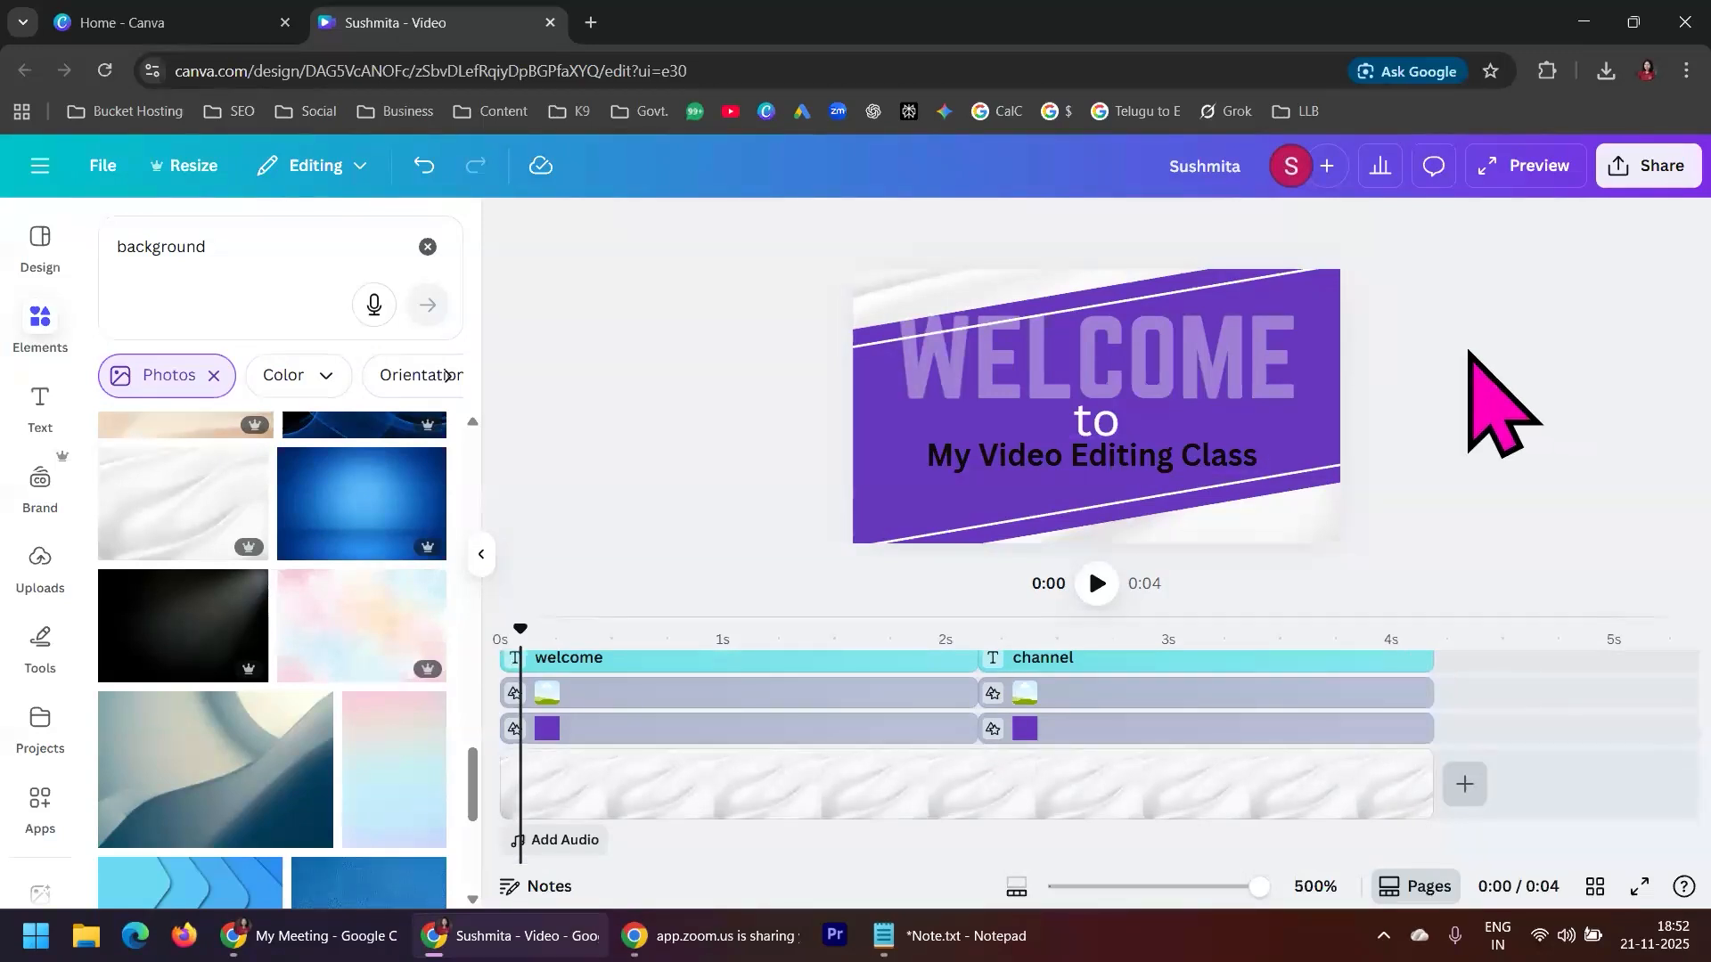
pyautogui.click(571, 840)
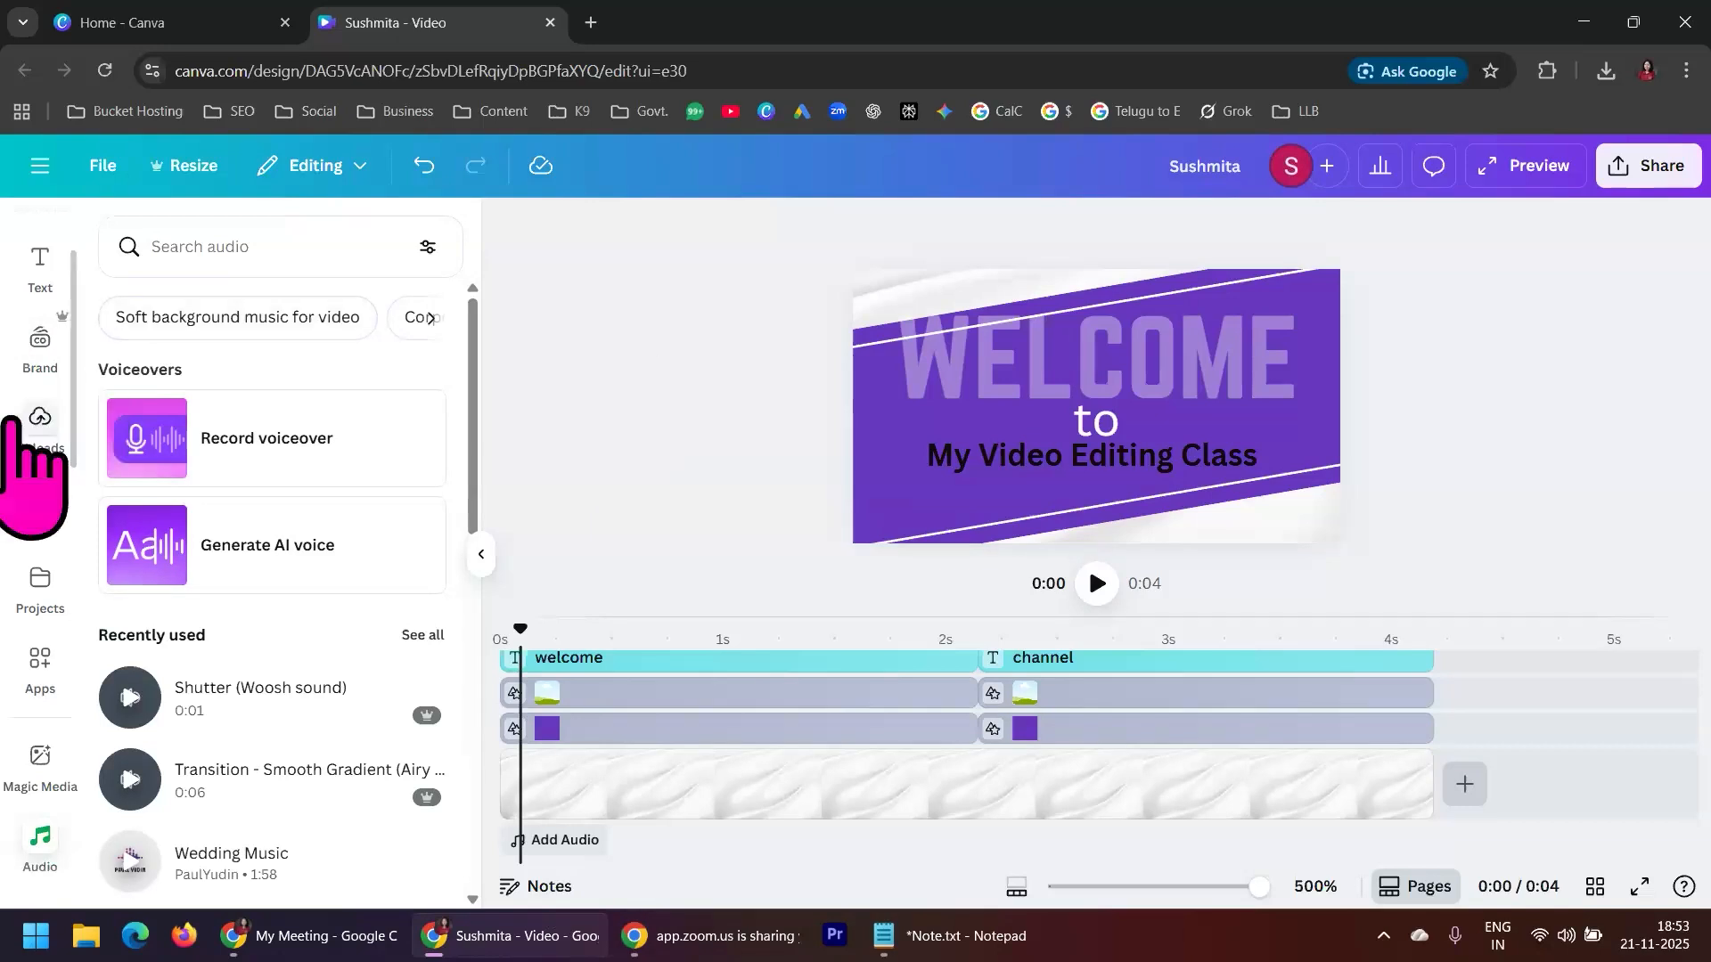
pyautogui.scroll(2, 40, 526)
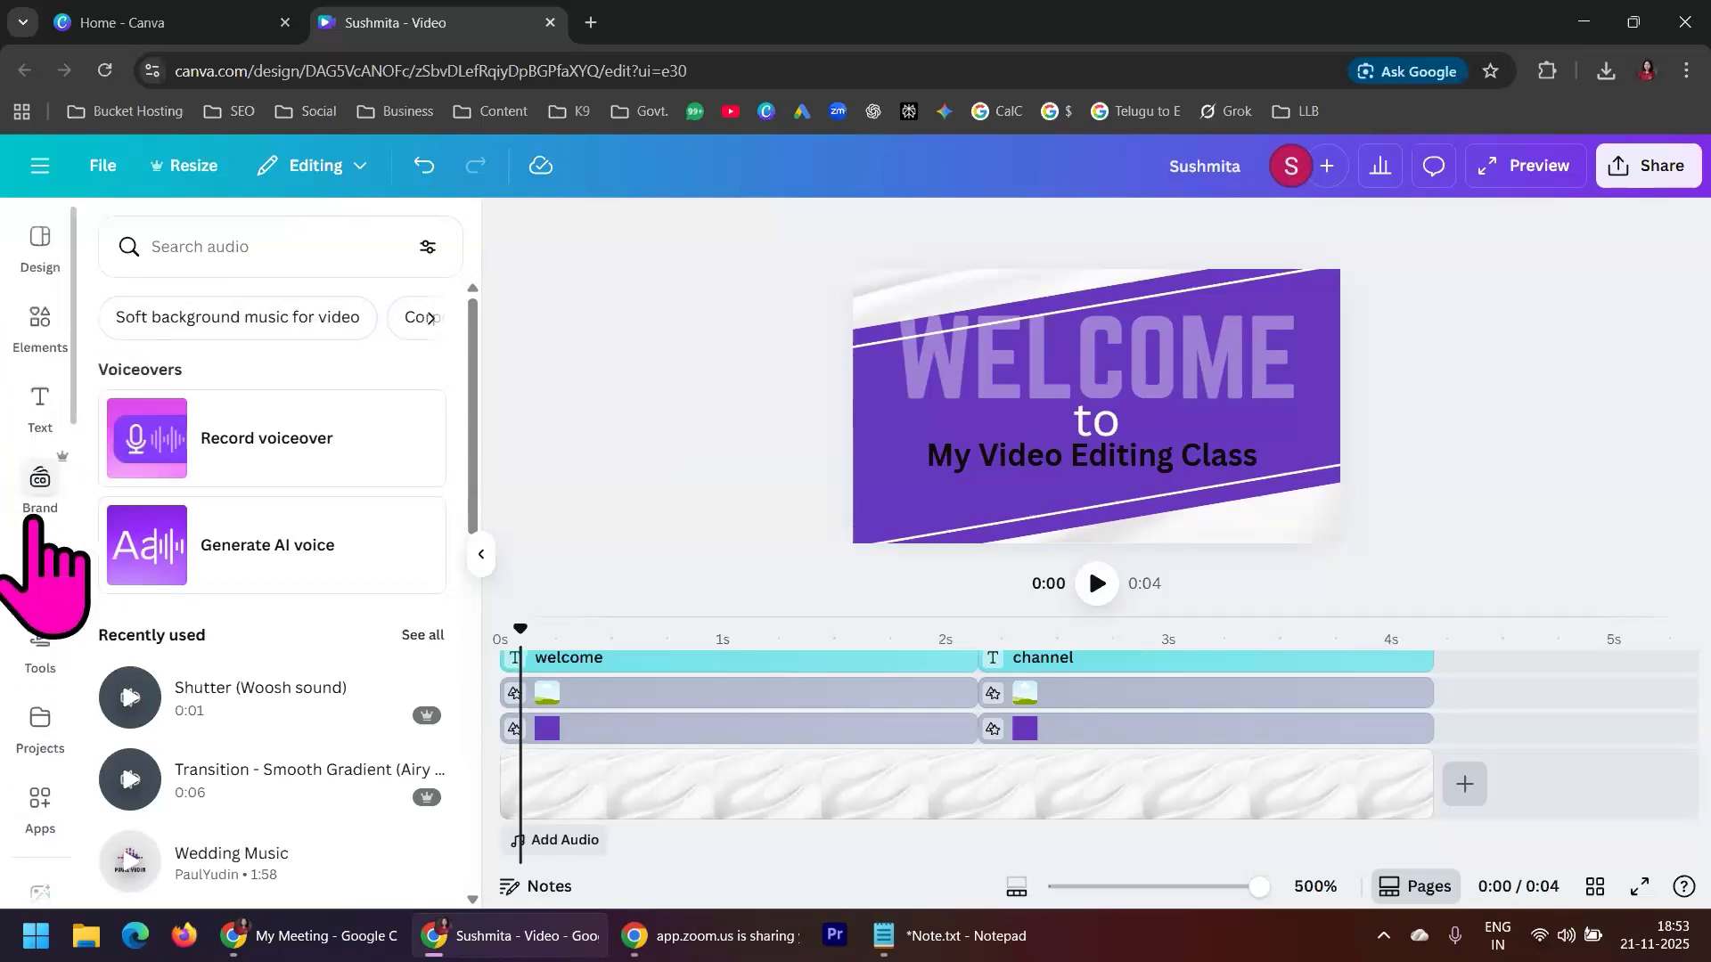
pyautogui.click(37, 325)
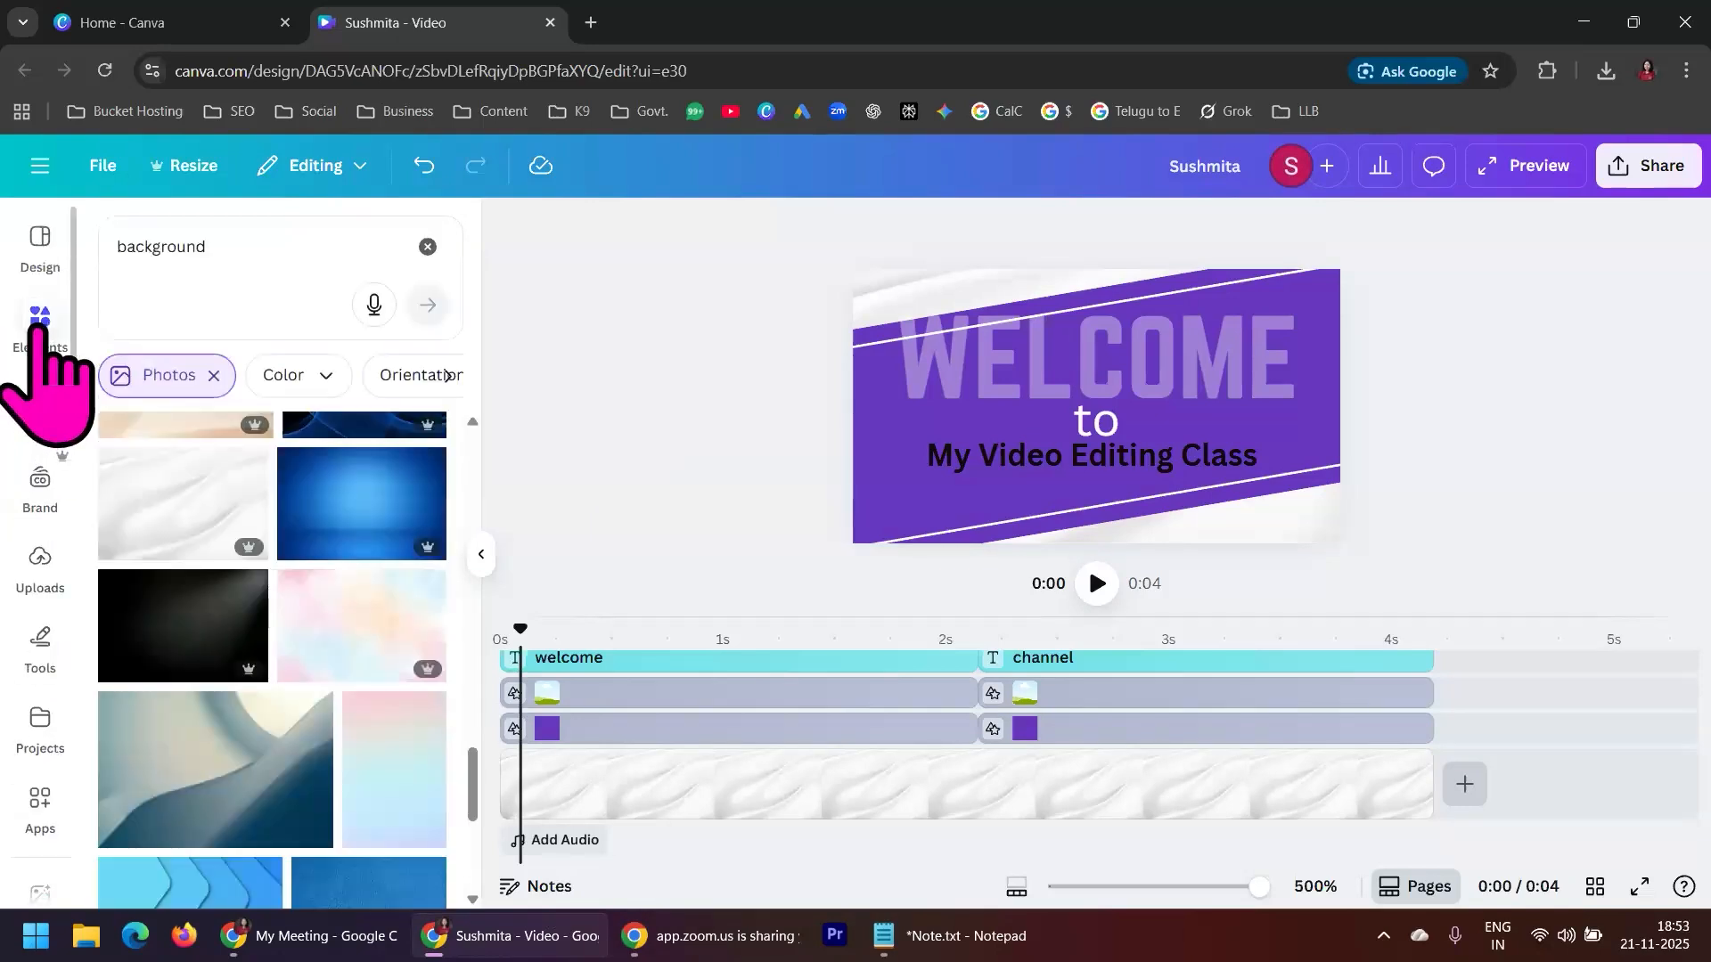
pyautogui.click(428, 247)
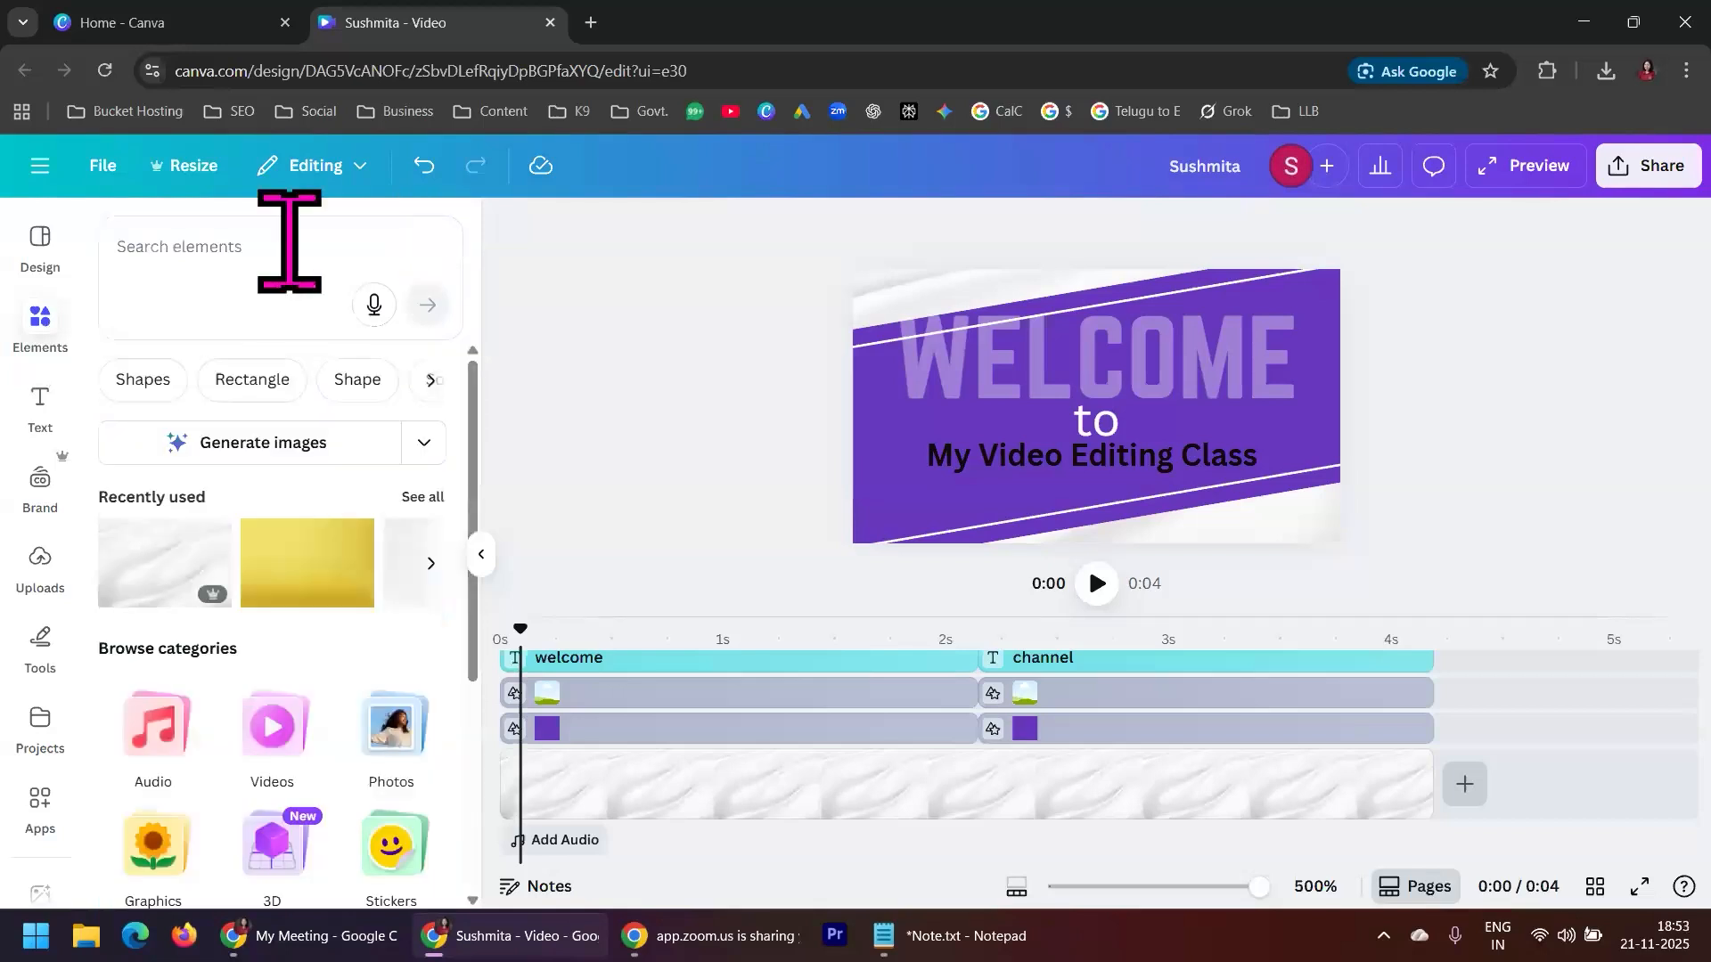
pyautogui.click(242, 239)
pyautogui.write('Audio')
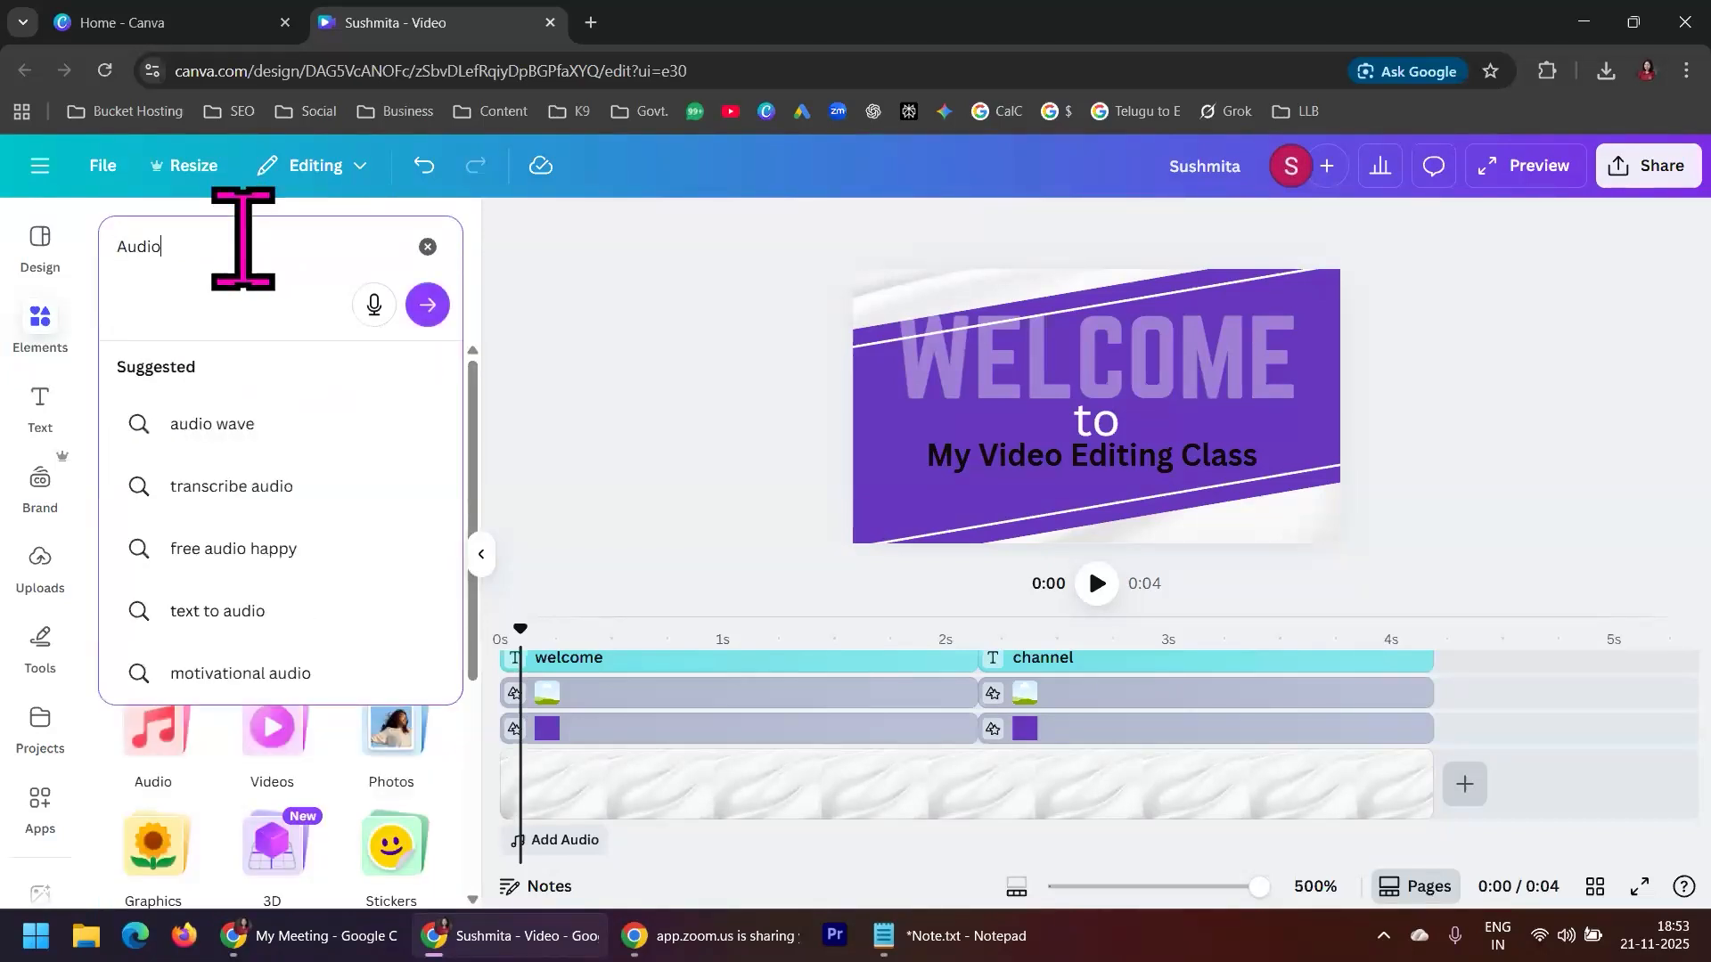
pyautogui.press('Return')
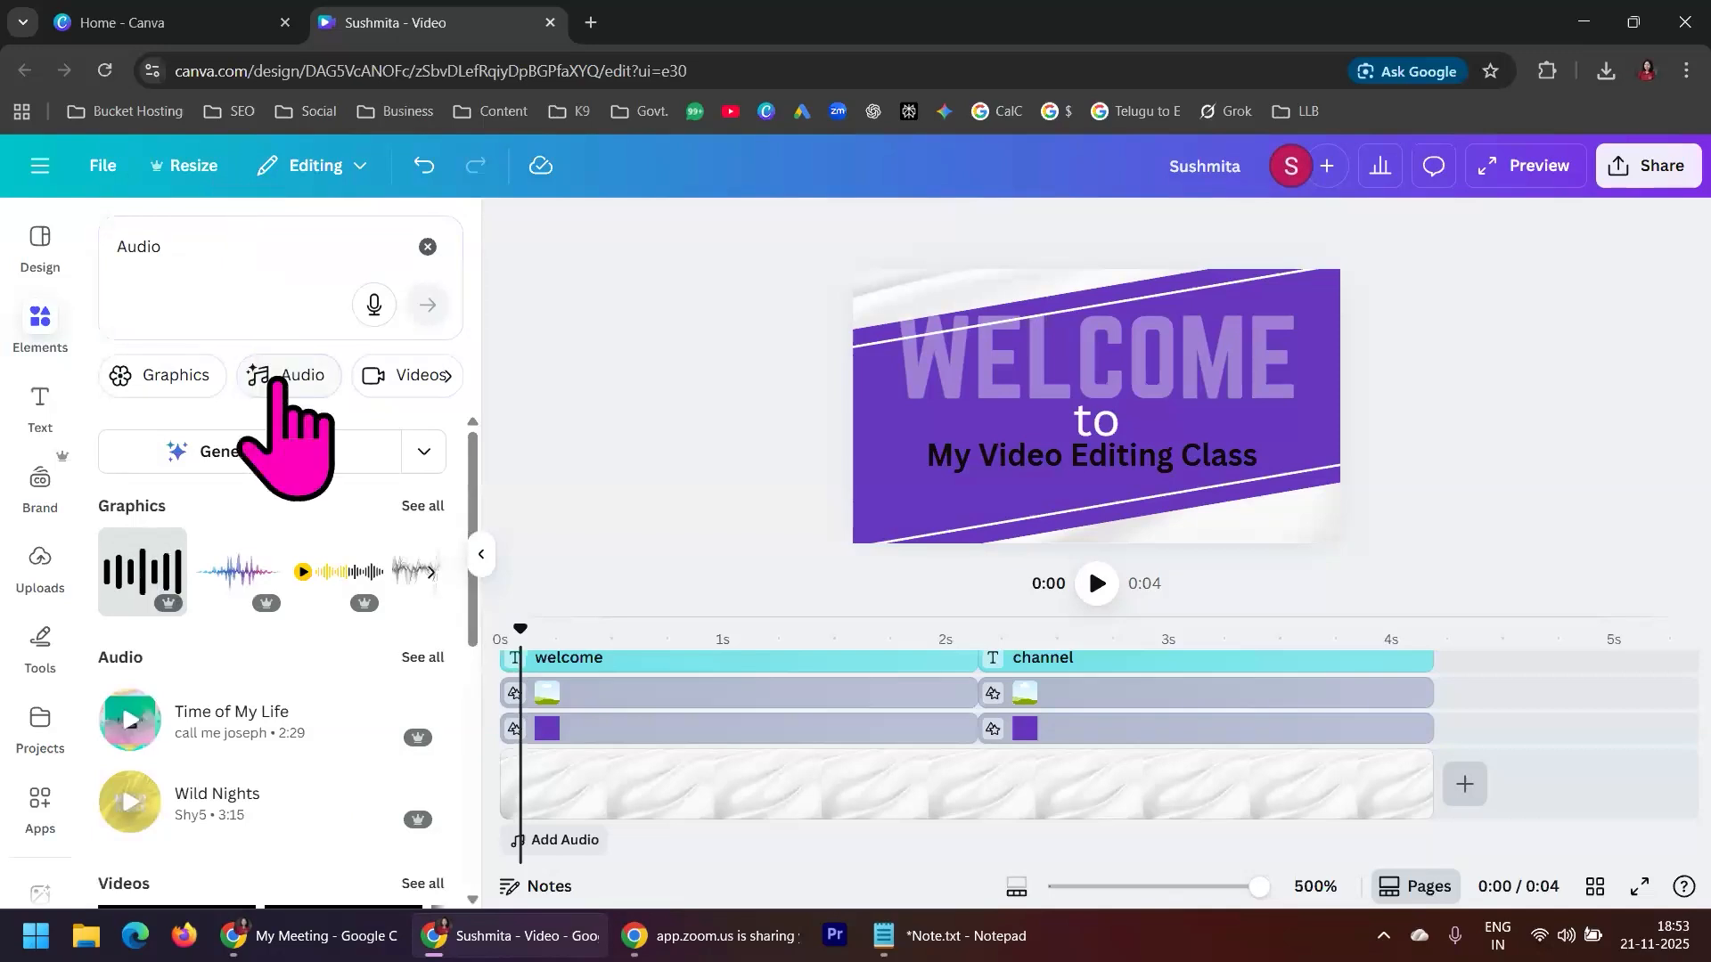
pyautogui.click(294, 376)
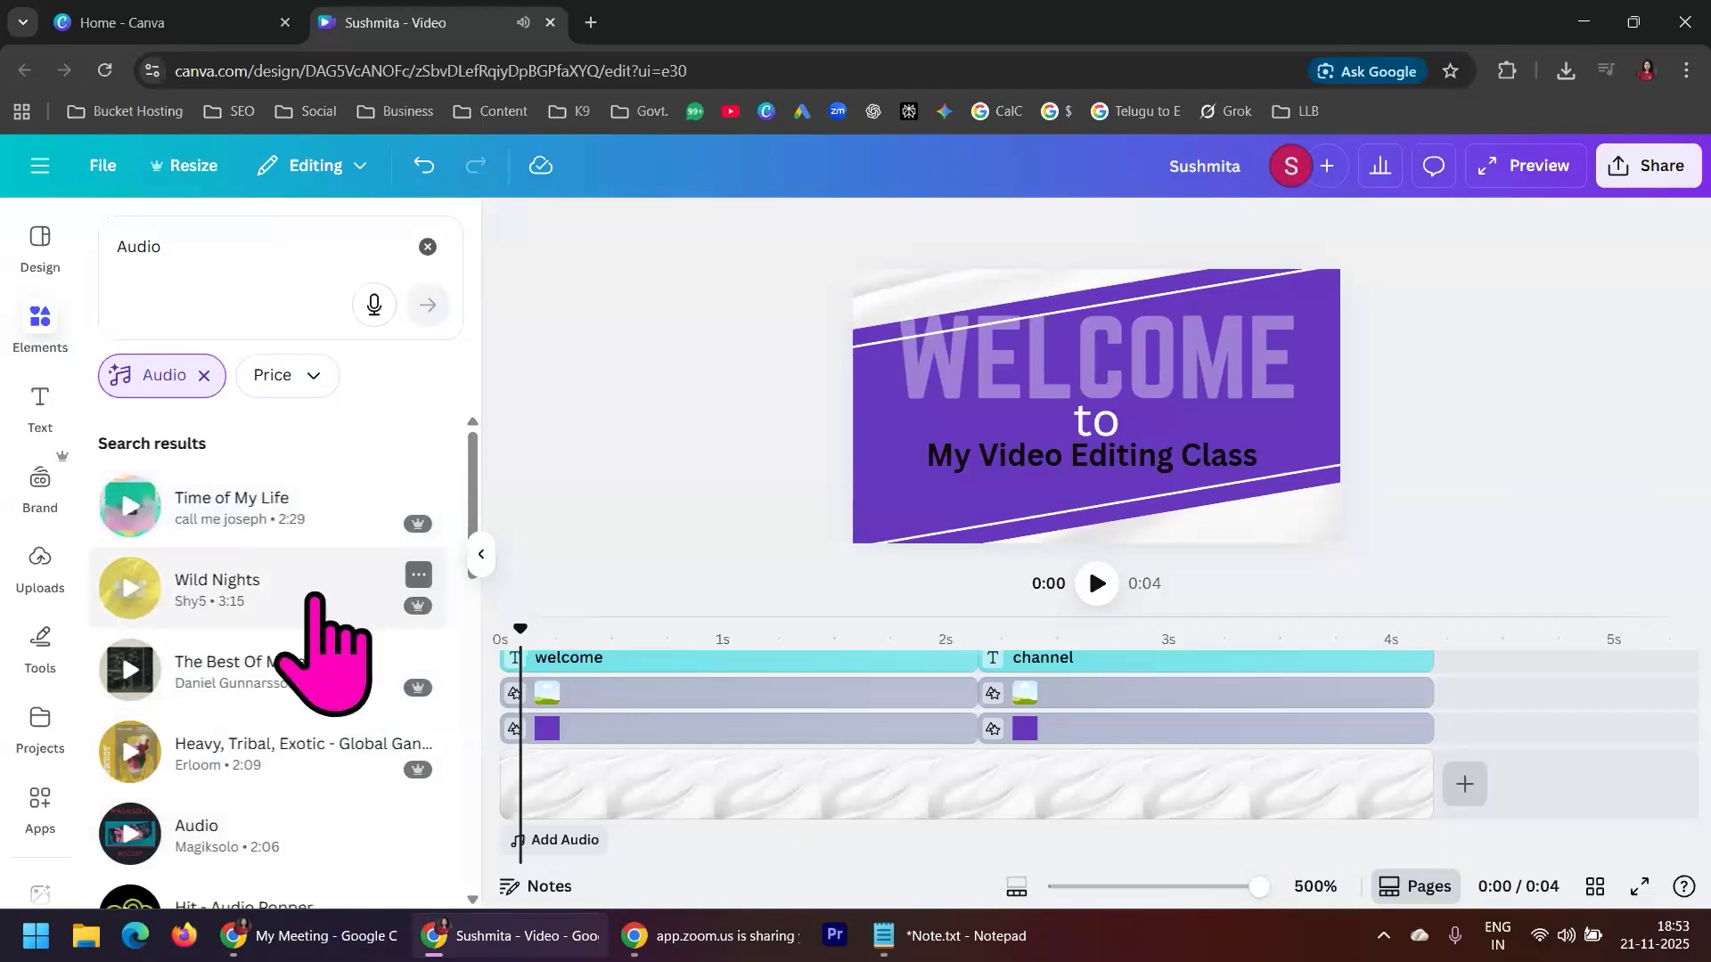
pyautogui.scroll(-1, 317, 596)
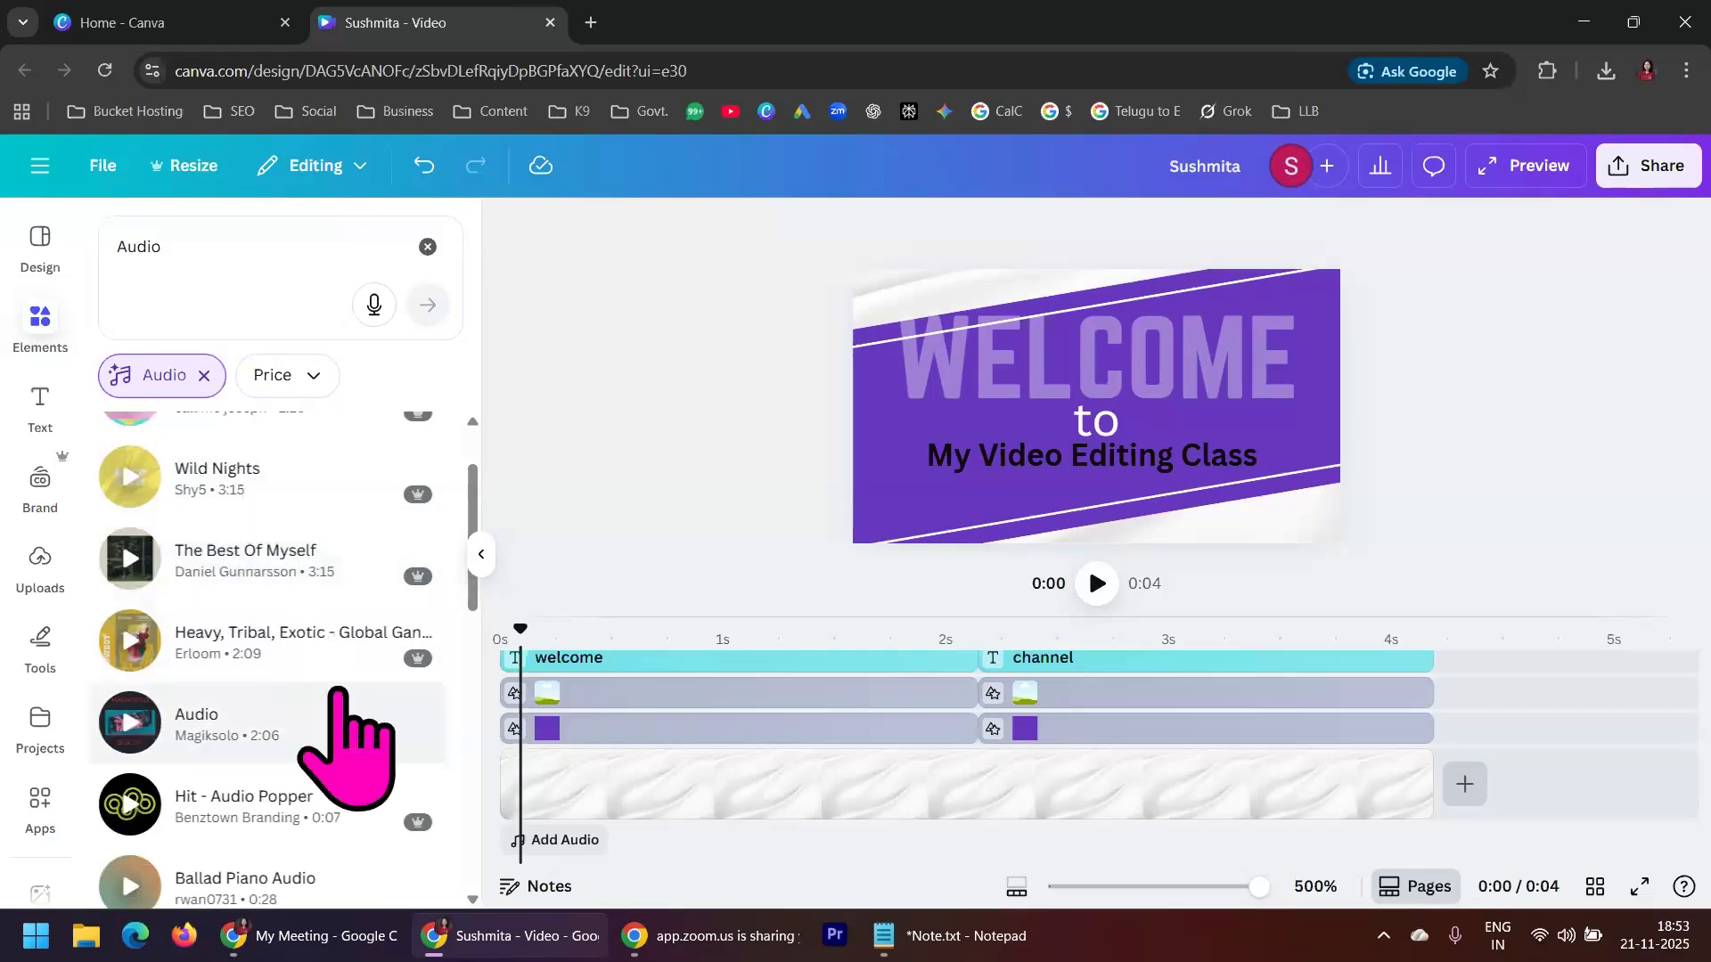
pyautogui.scroll(1, 339, 694)
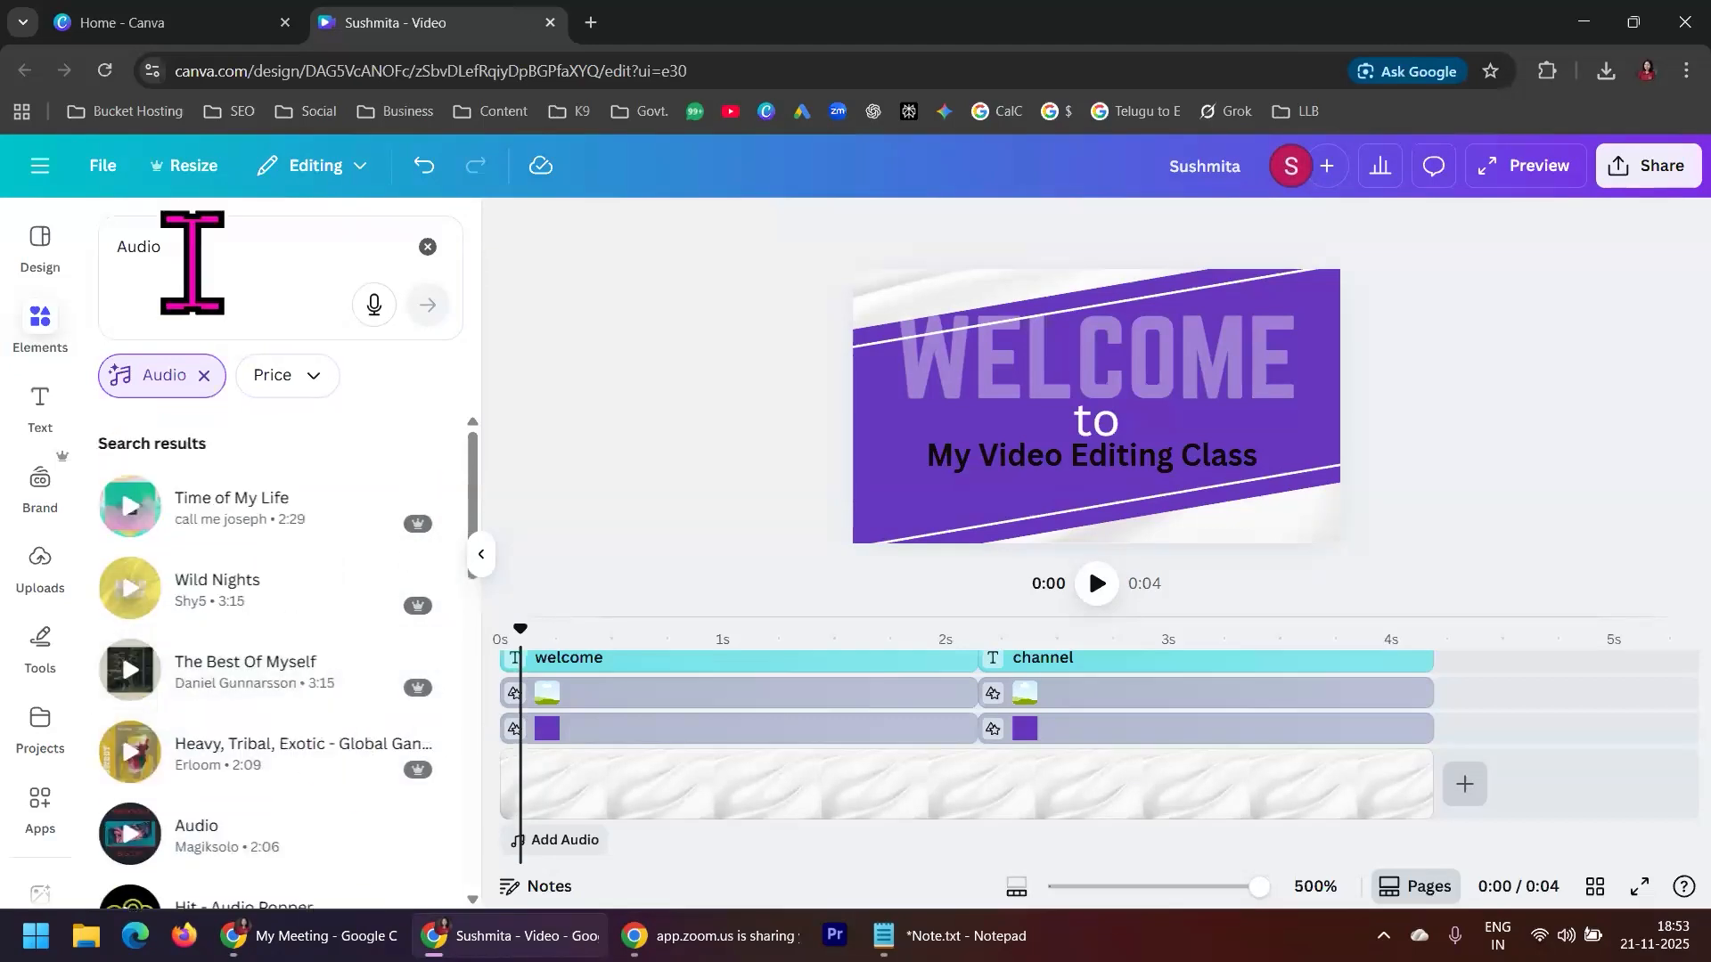
# Search the audio elements for "Sound Effects" and look through the tracks offered
pyautogui.click(194, 251)
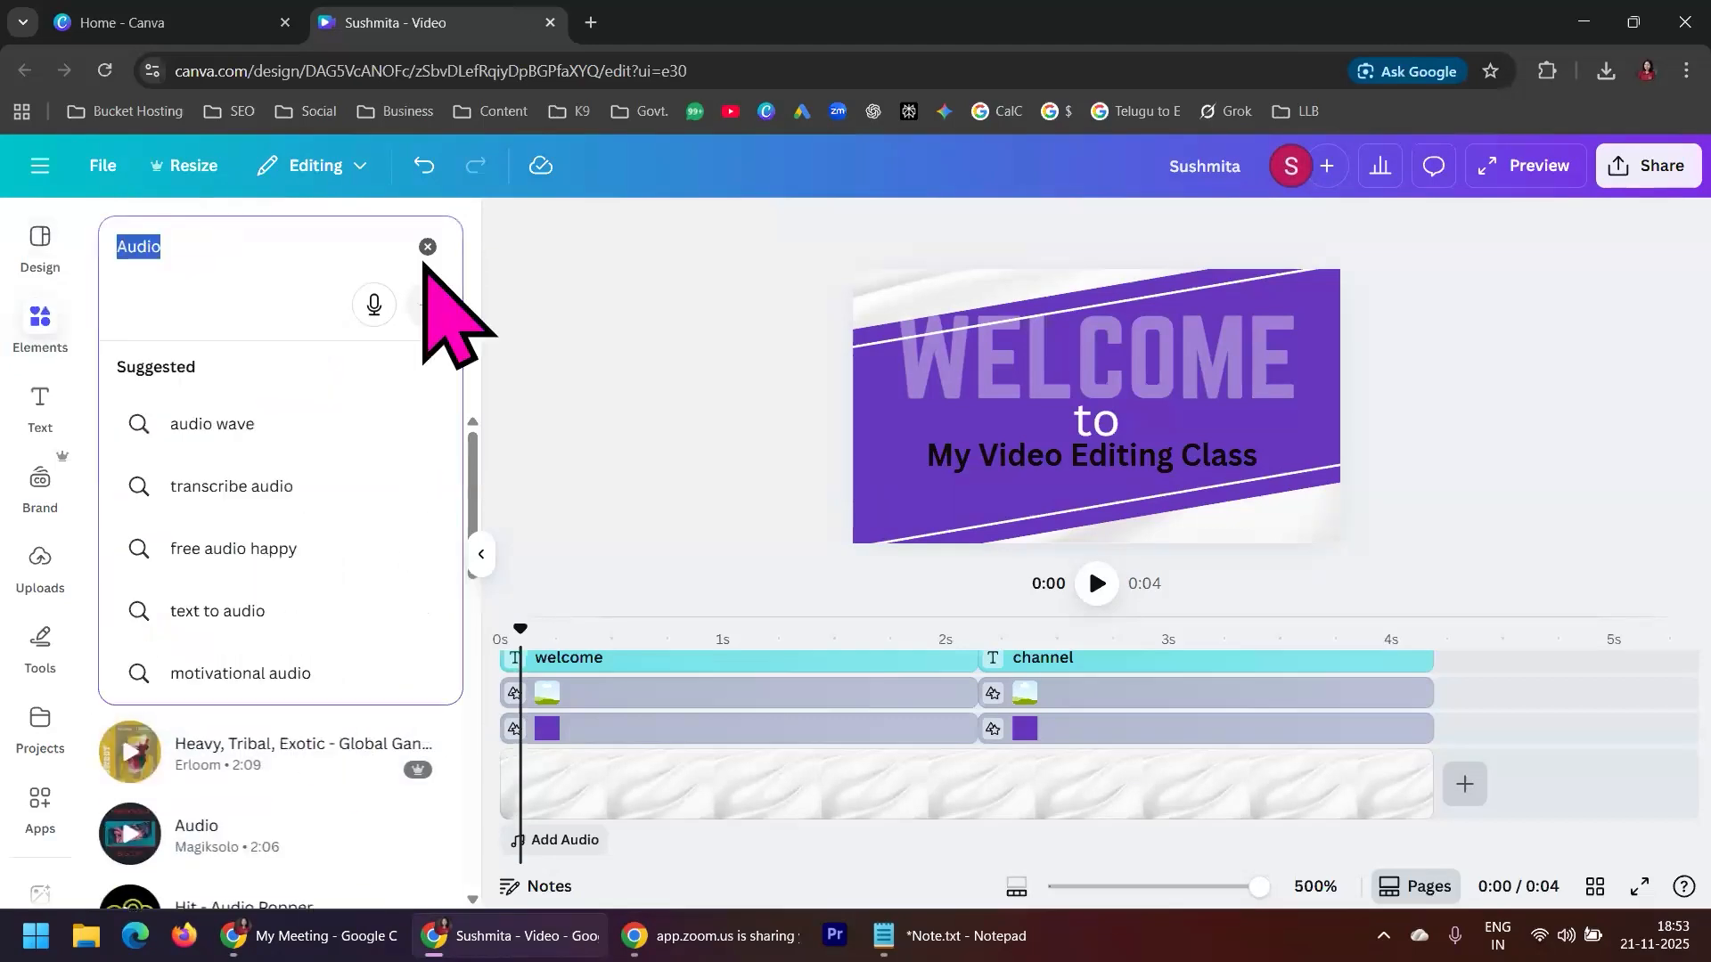
pyautogui.write('Sound ')
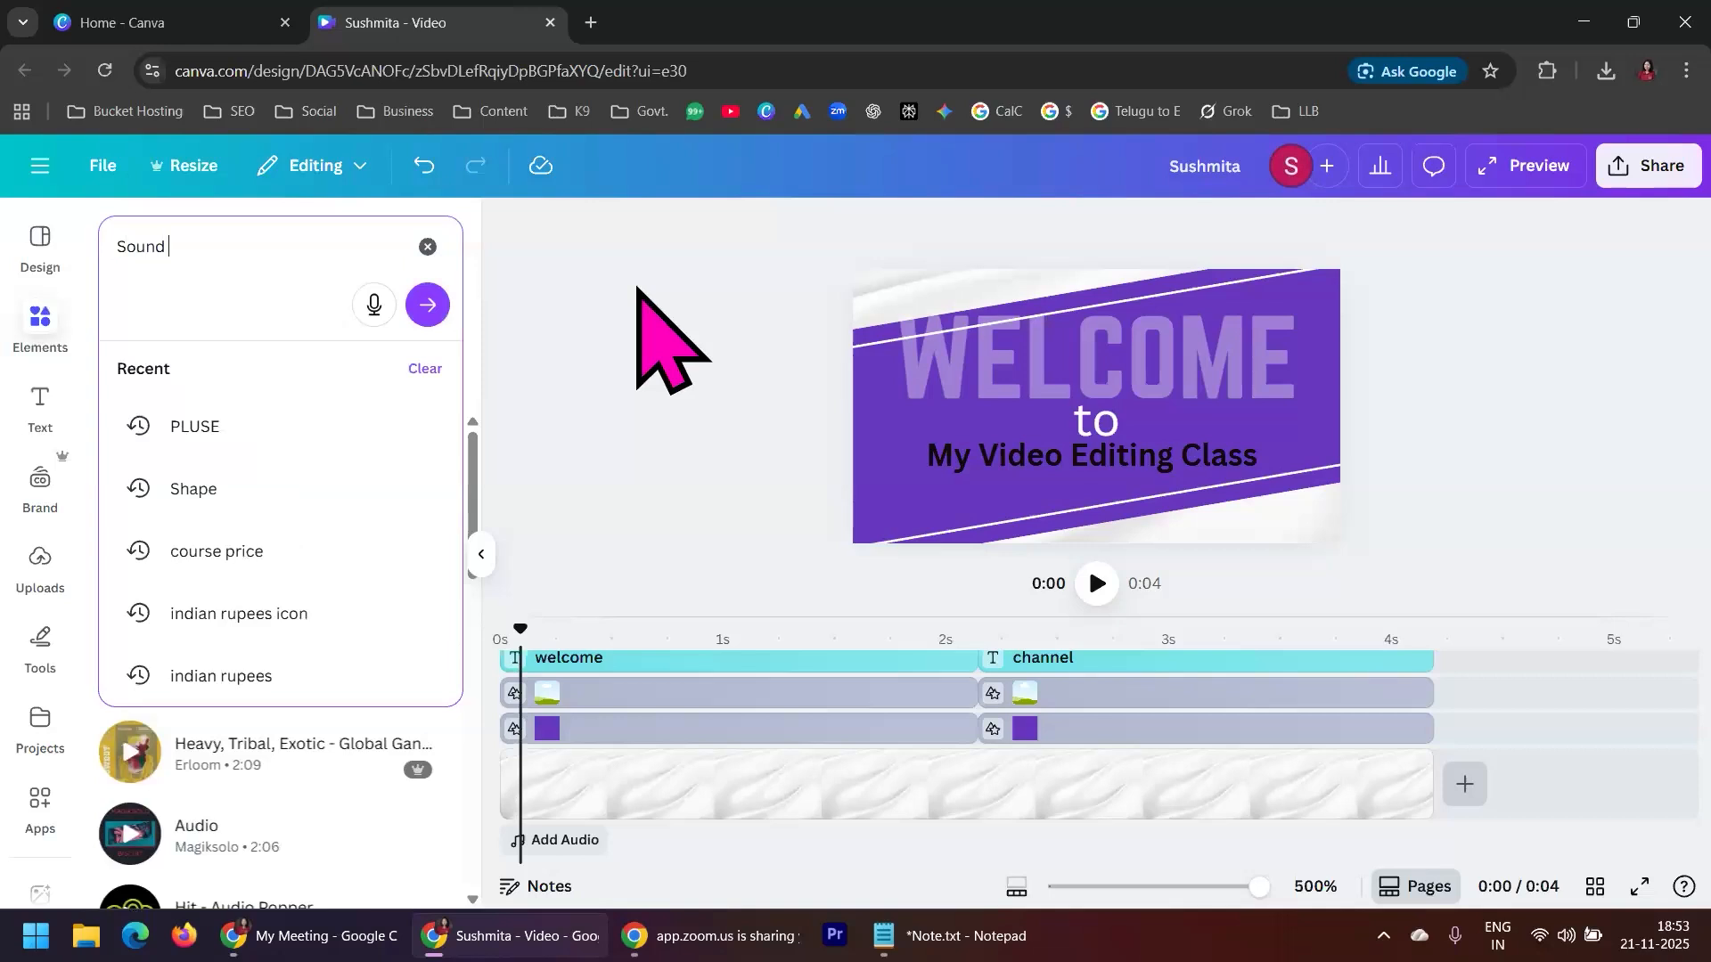
pyautogui.write('Effects')
pyautogui.press('Return')
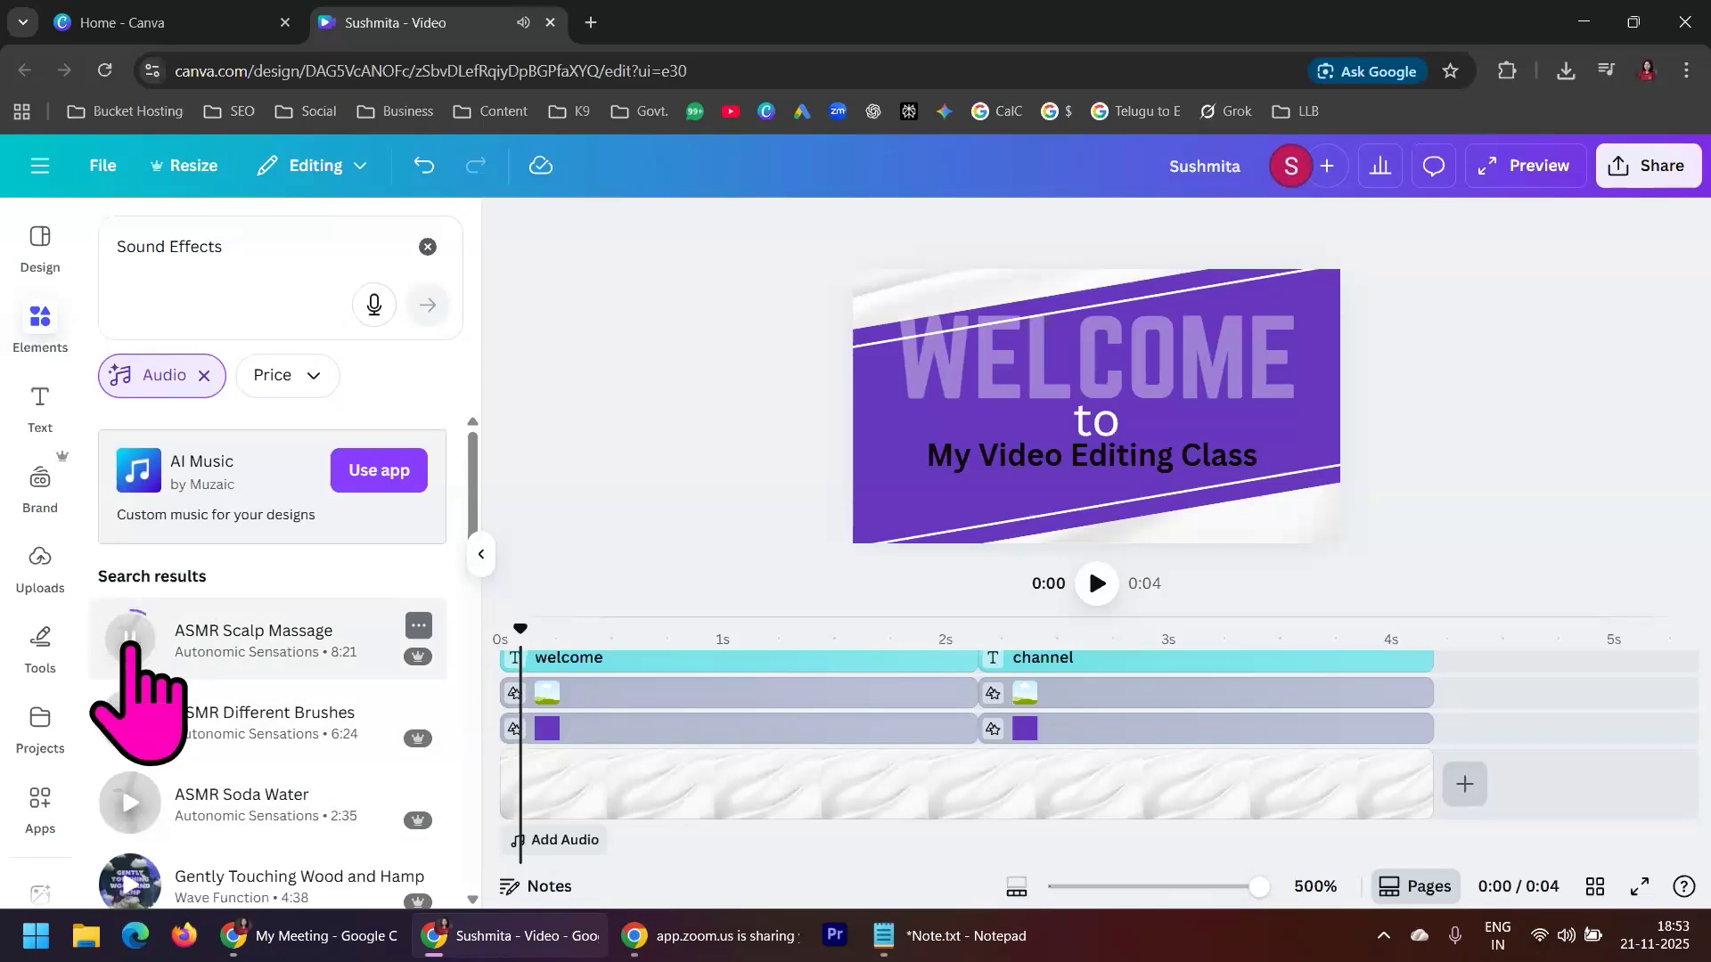
pyautogui.scroll(-3, 134, 579)
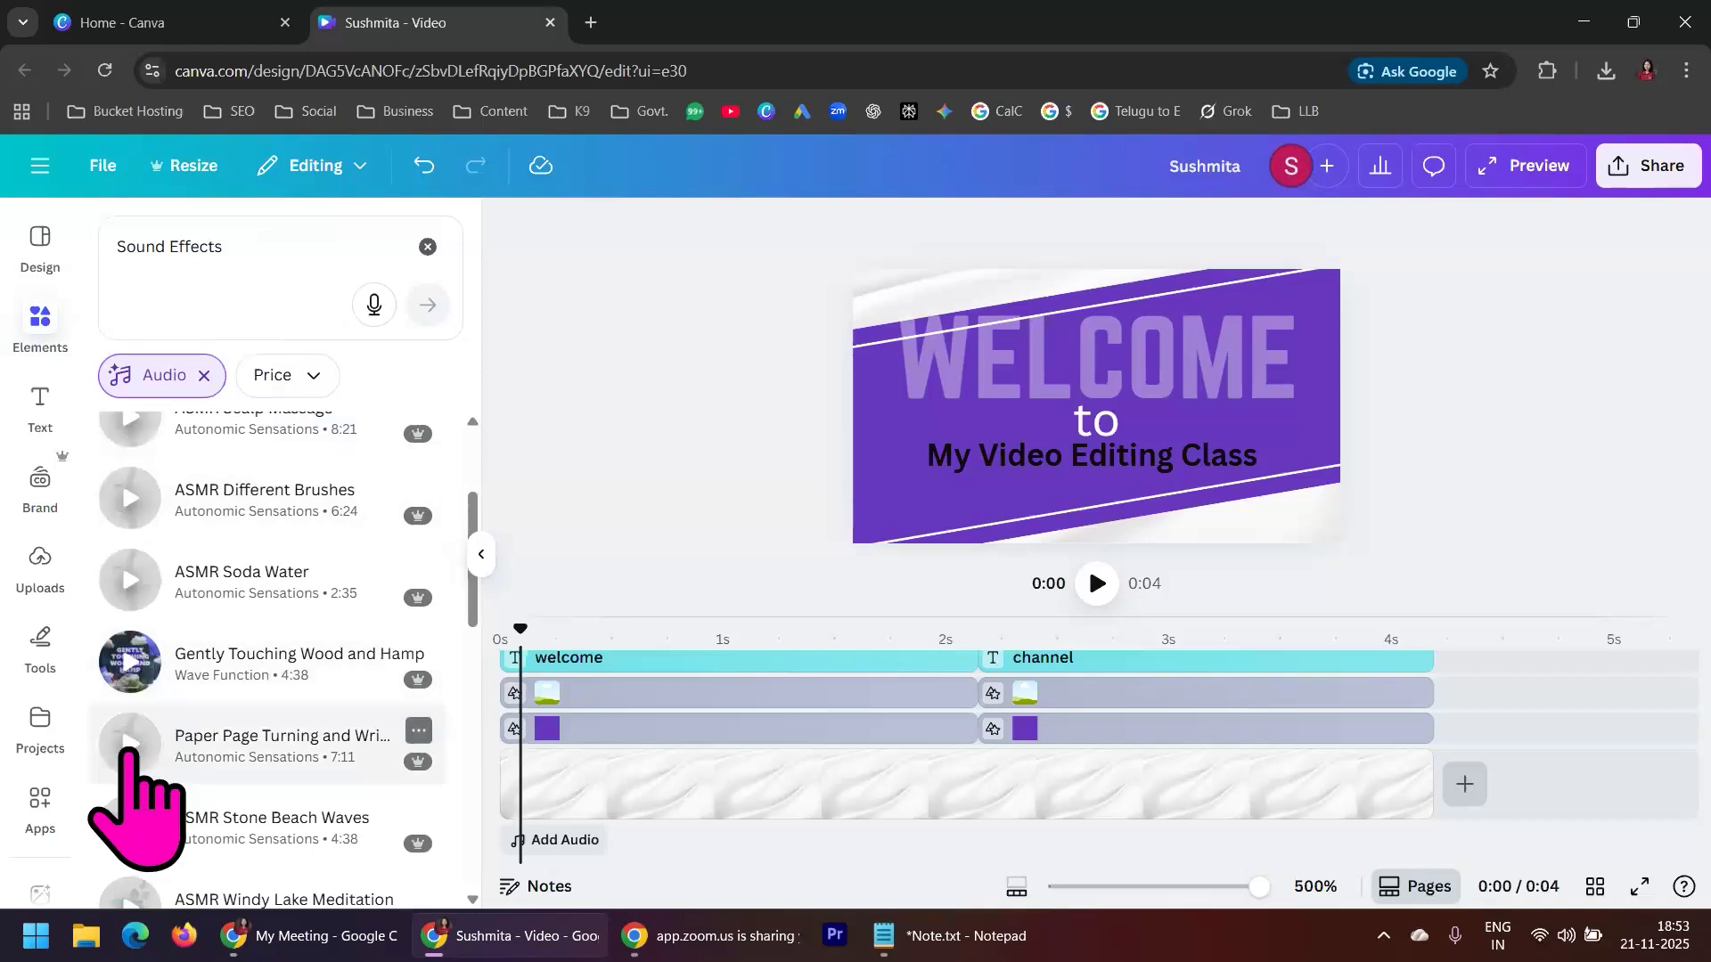
pyautogui.scroll(3, 259, 740)
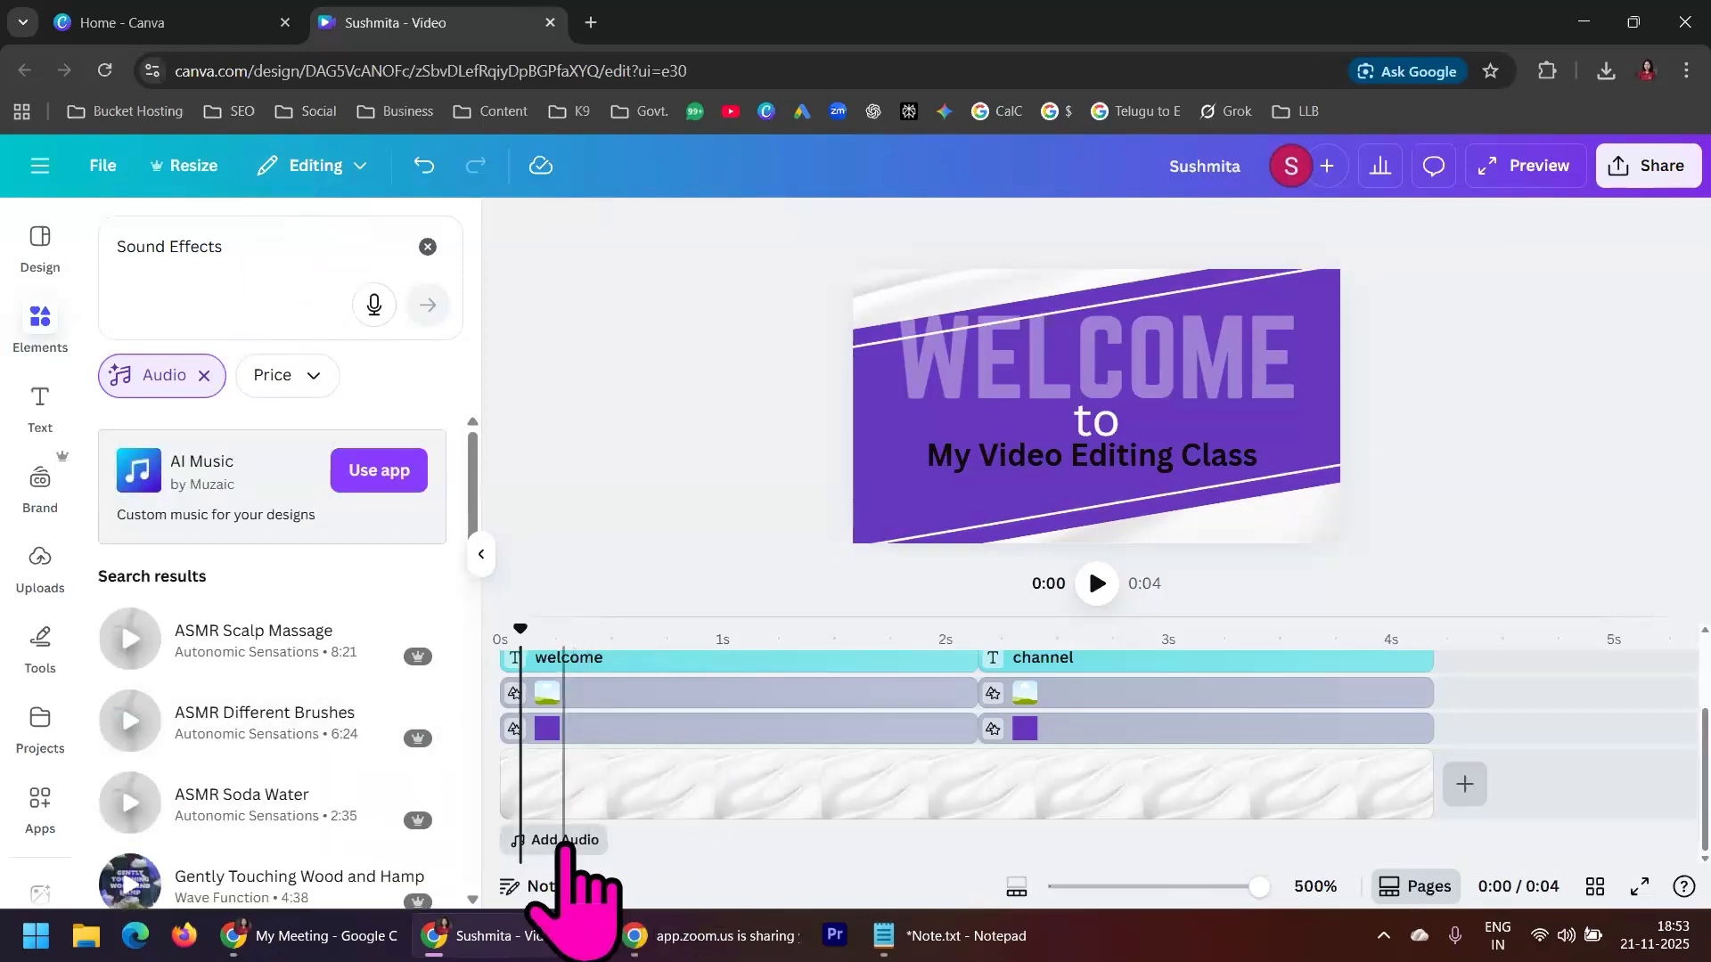
# Open the audio library for the video's timeline
pyautogui.click(565, 841)
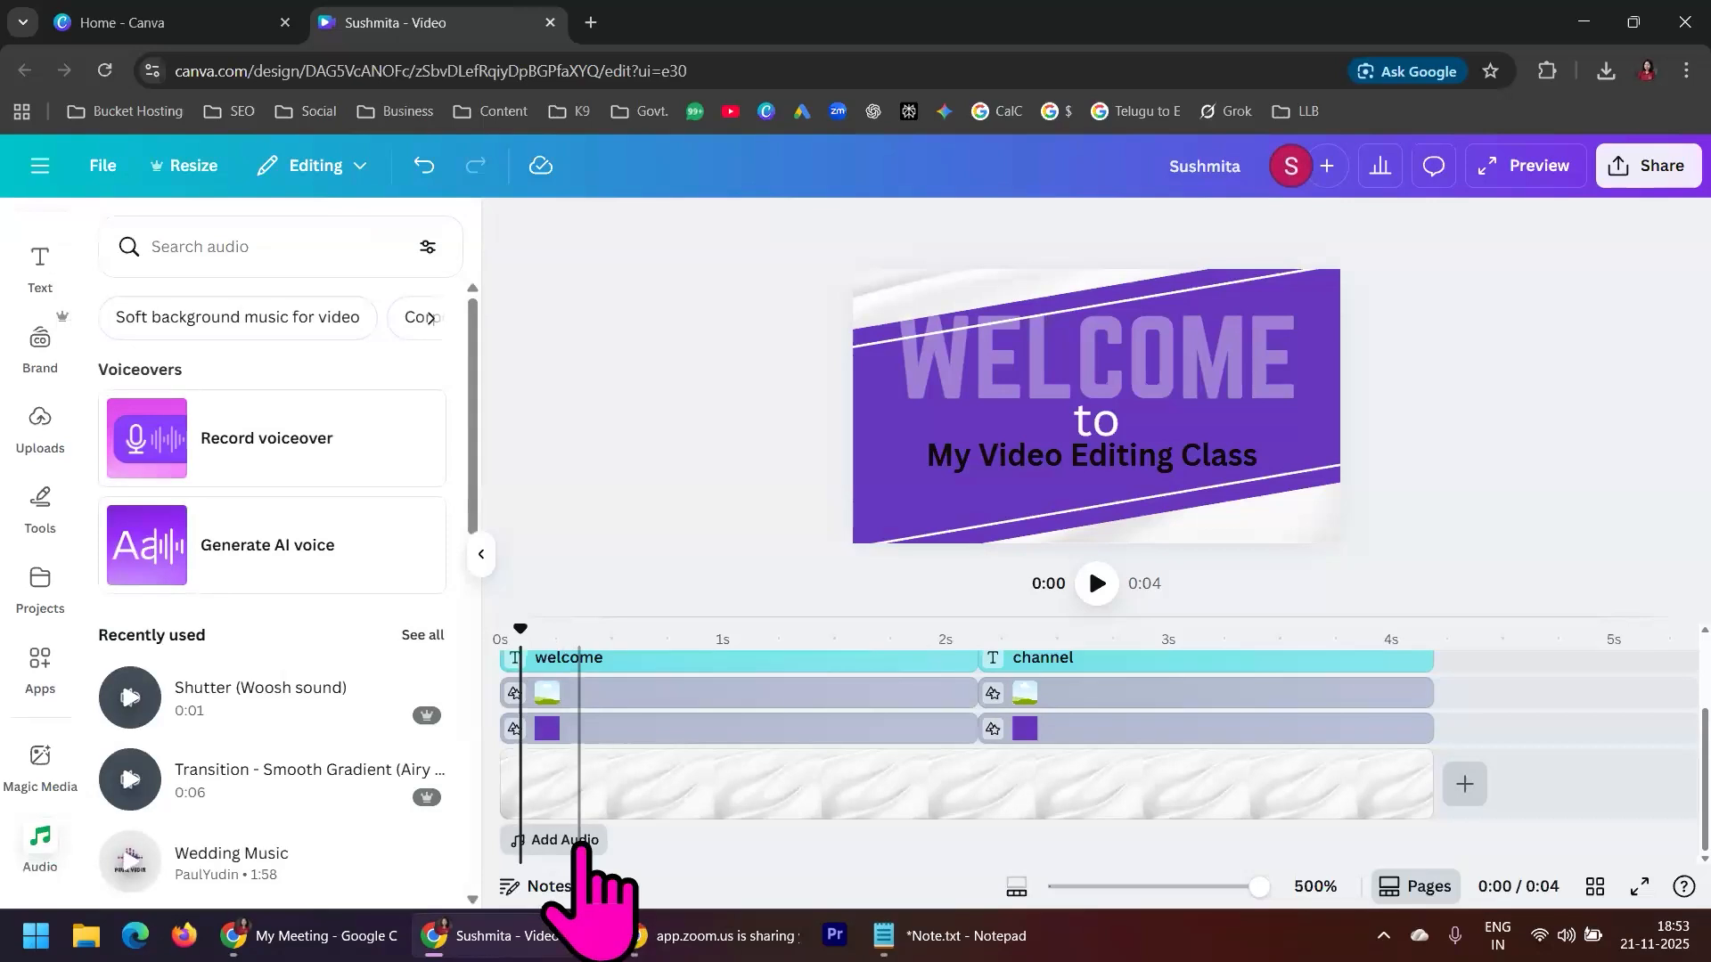
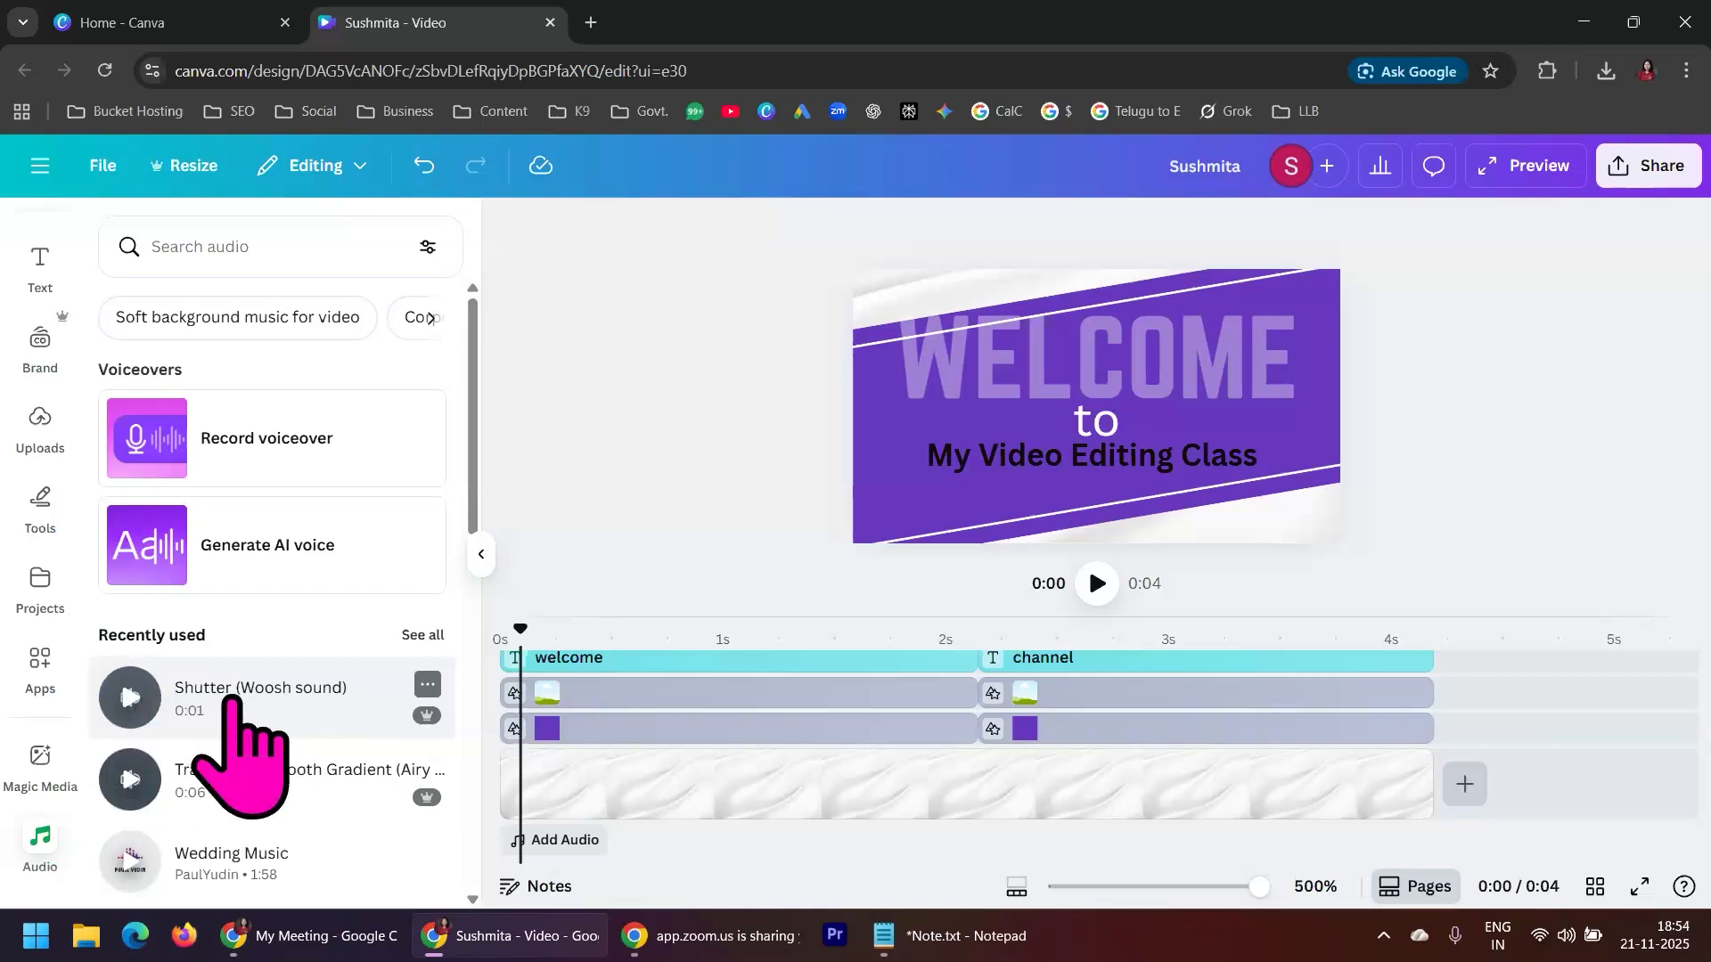
# Add the Shutter (Woosh sound) effect at the start of the timeline and trim its beginning, leaving it about 1 second long
pyautogui.moveTo(187, 696); pyautogui.dragTo(498, 843)
pyautogui.moveTo(643, 848); pyautogui.dragTo(603, 860)
pyautogui.click(650, 845)
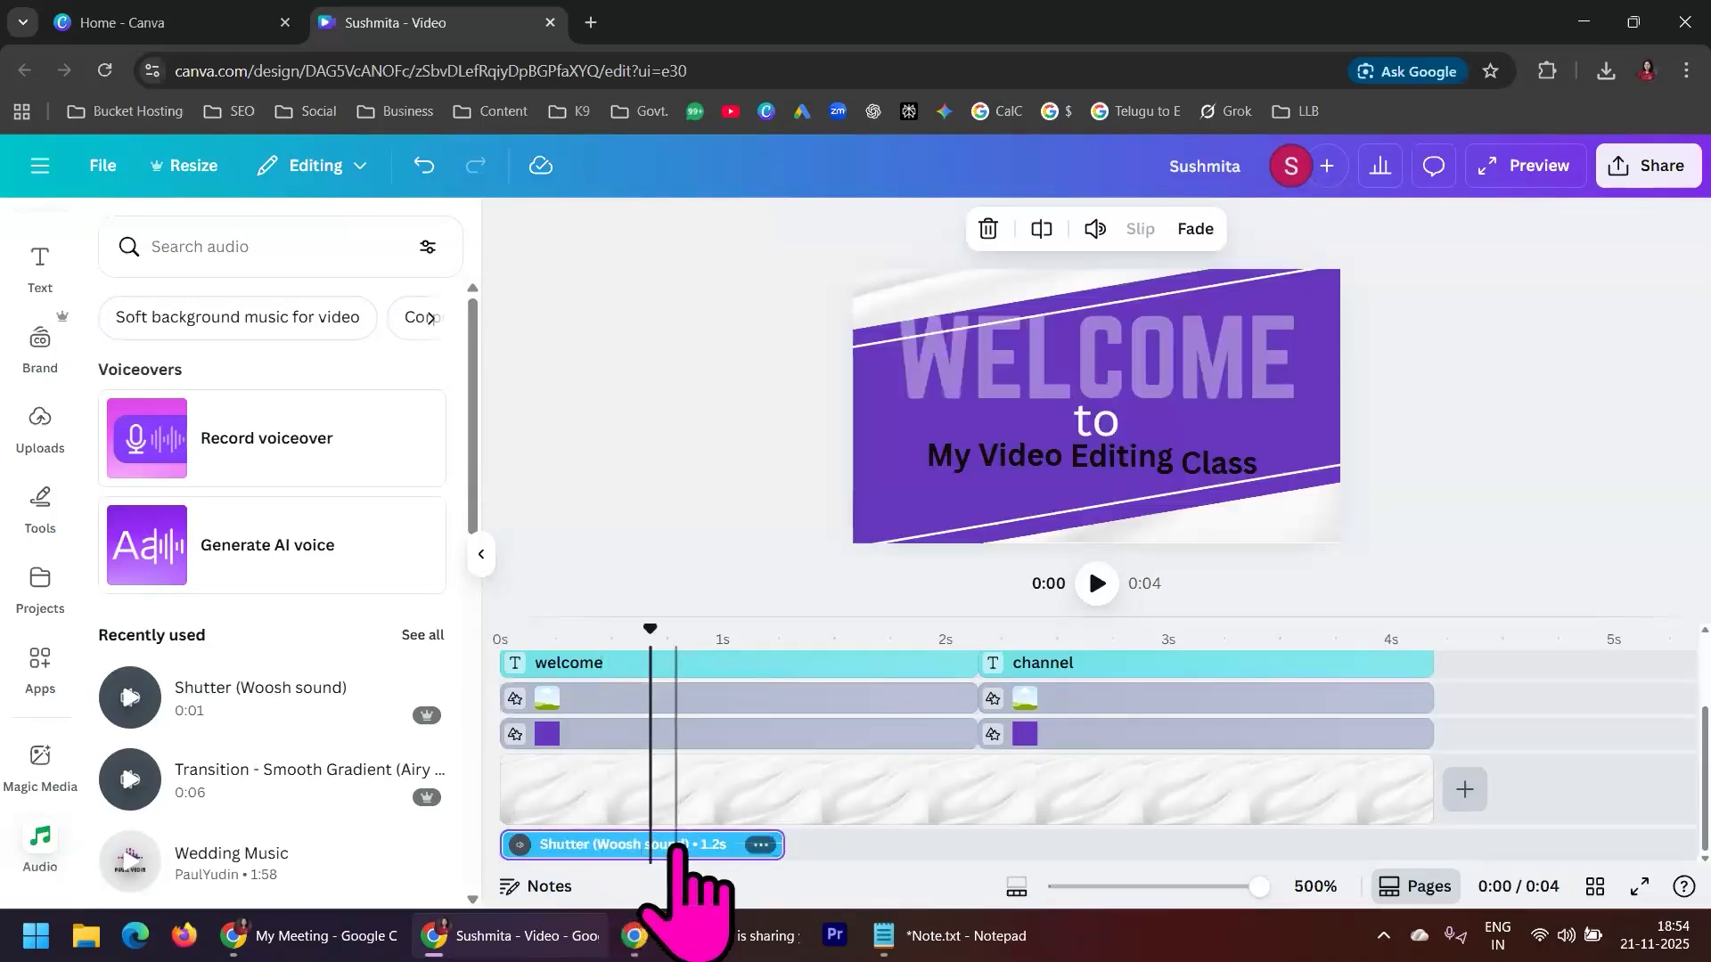
pyautogui.moveTo(674, 854)
pyautogui.mouseDown()
pyautogui.moveTo(633, 847)
pyautogui.moveTo(677, 852)
pyautogui.mouseUp()
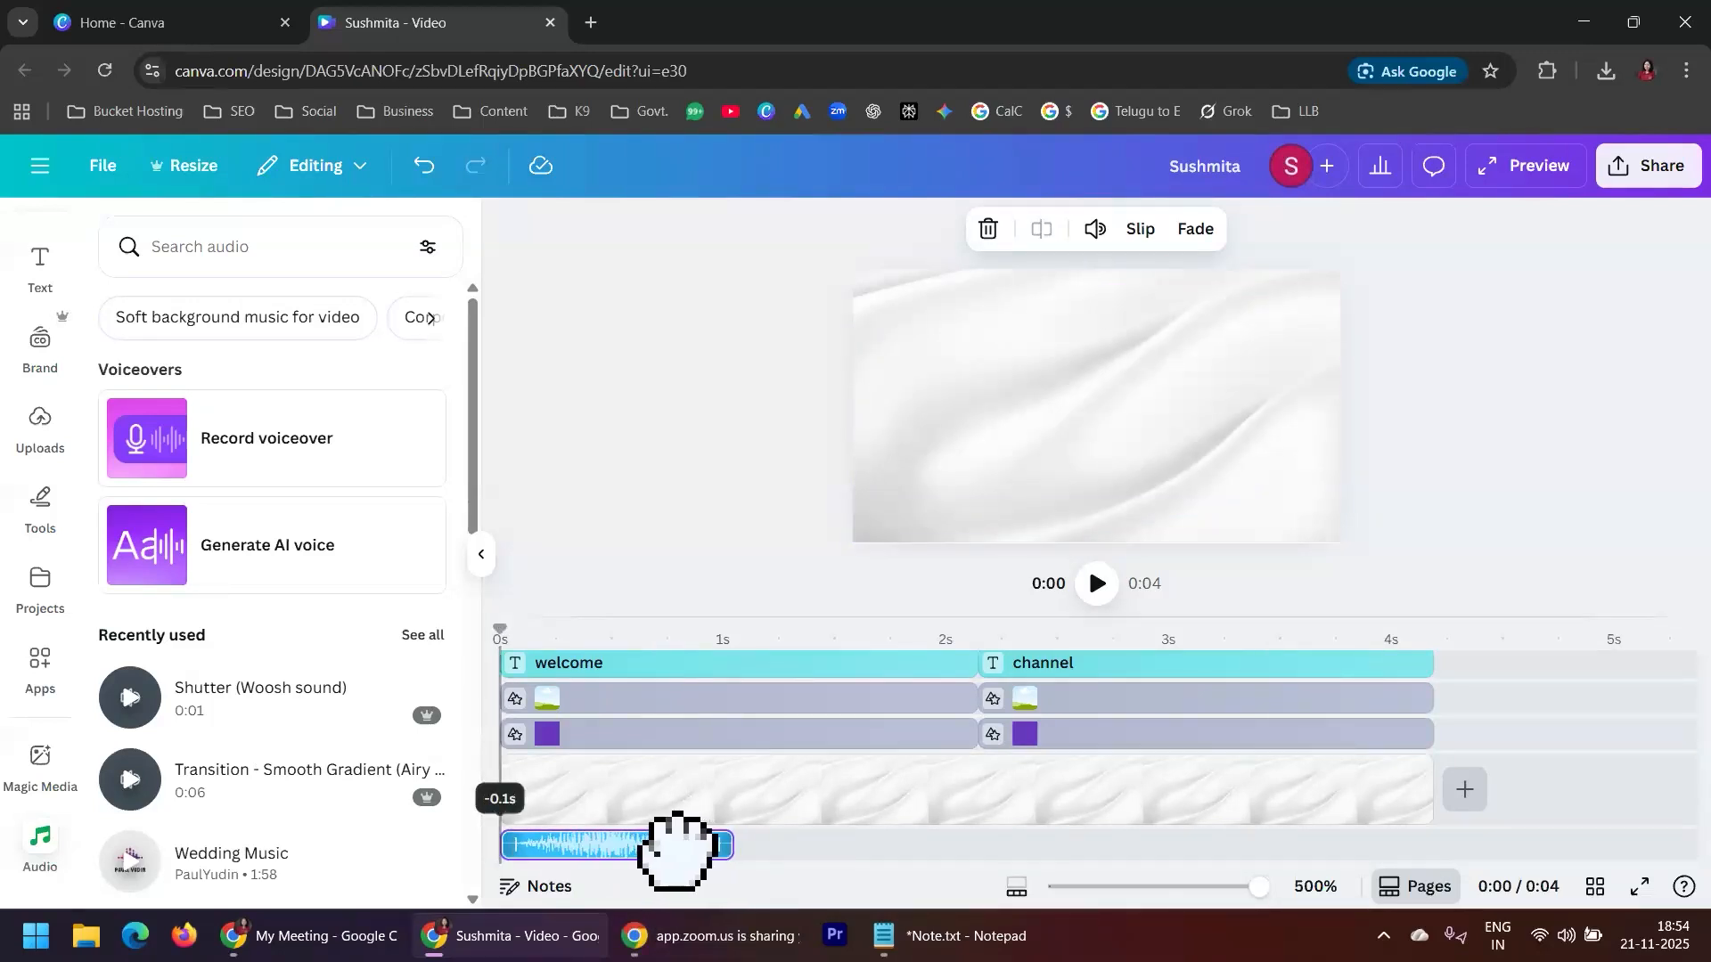
pyautogui.moveTo(661, 851); pyautogui.dragTo(666, 878)
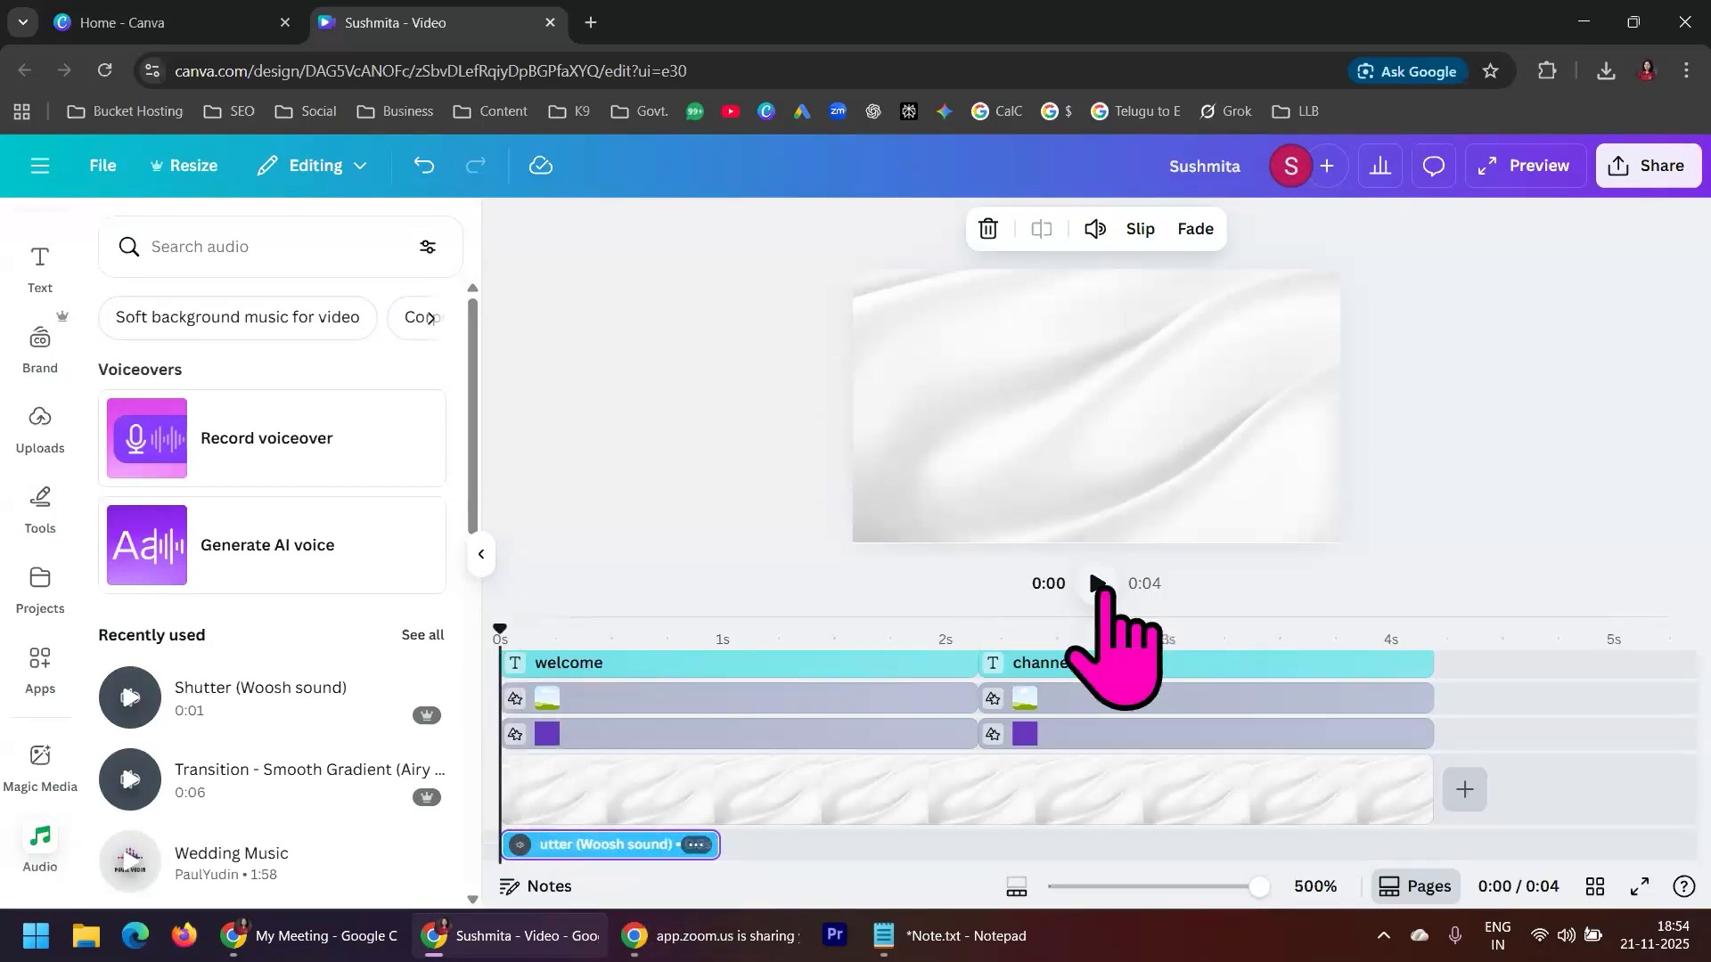
# Play the video from the start to hear the woosh sound, stopping once the second scene has begun
pyautogui.click(1099, 584)
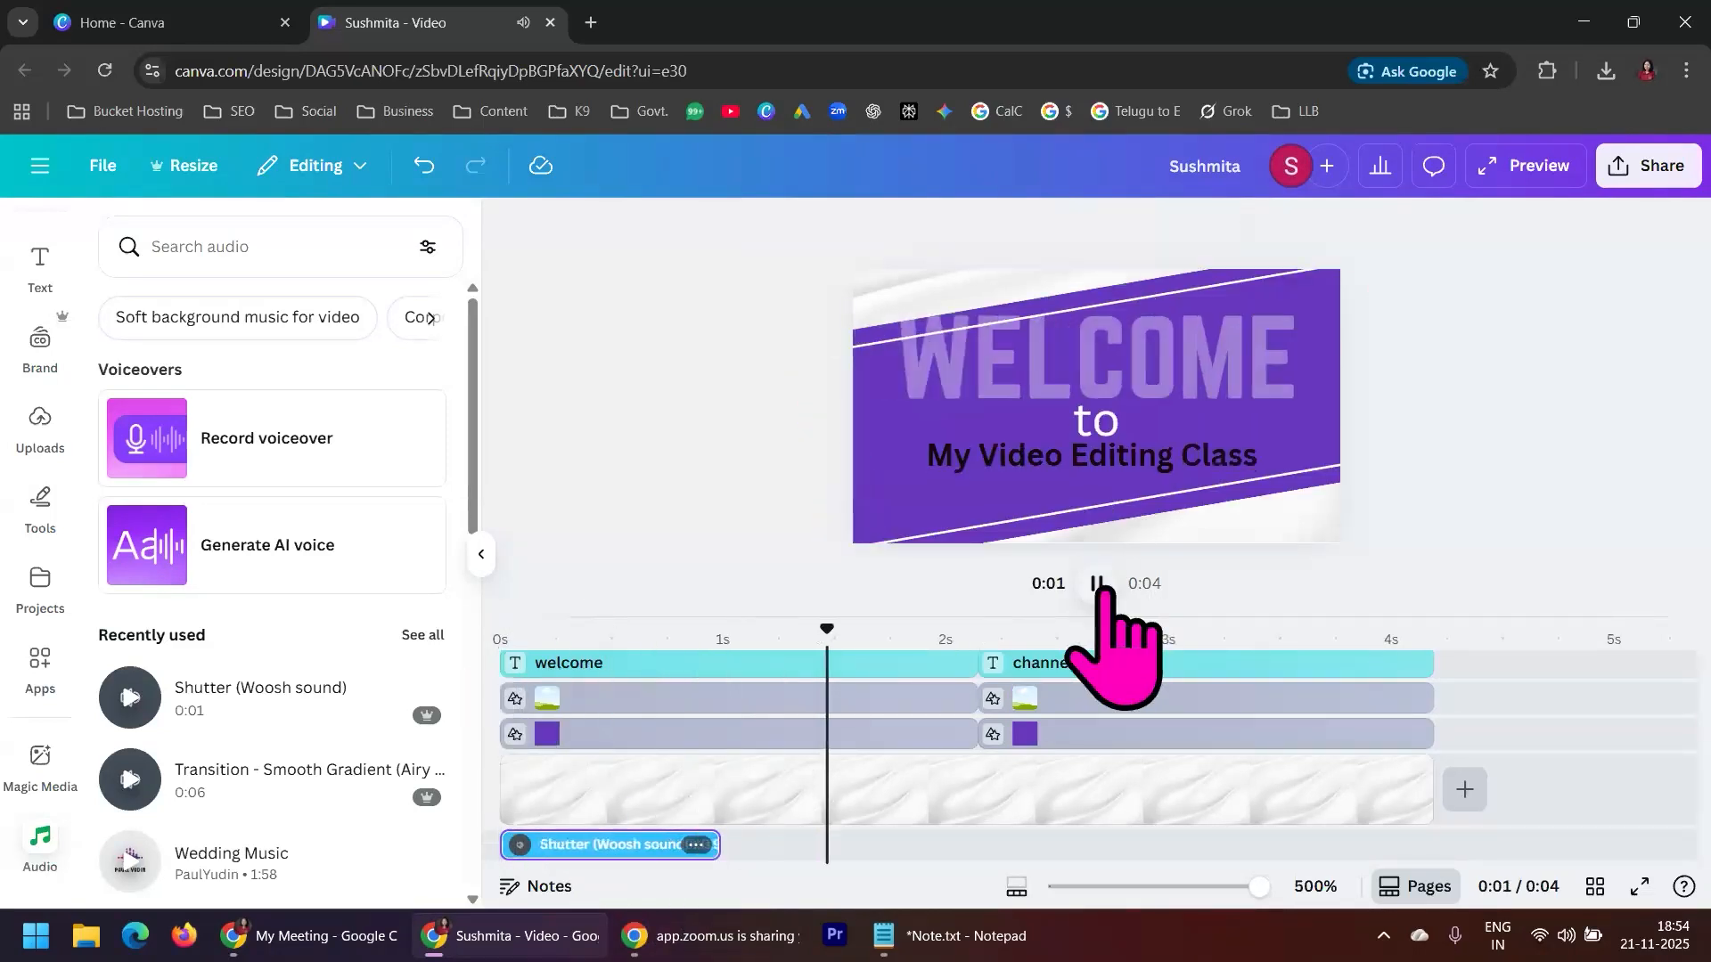
pyautogui.click(1098, 585)
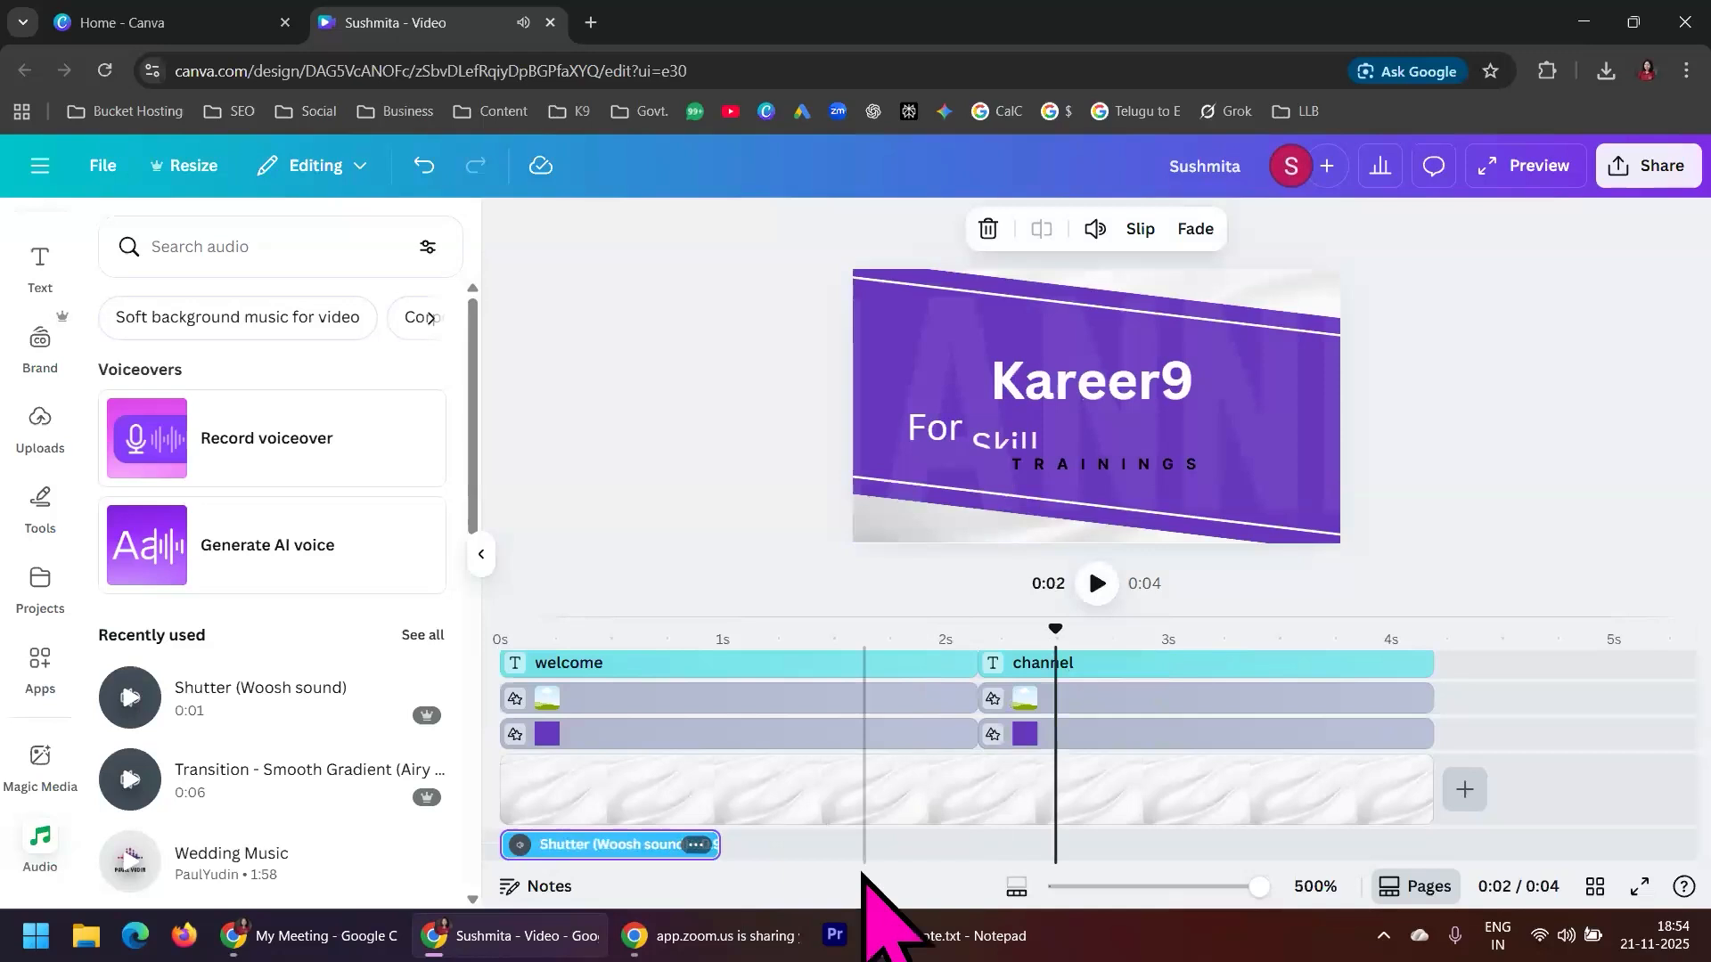
pyautogui.click(980, 688)
# Copy the trimmed woosh clip and paste it where the second scene begins, at about 2.1 seconds
pyautogui.click(615, 845)
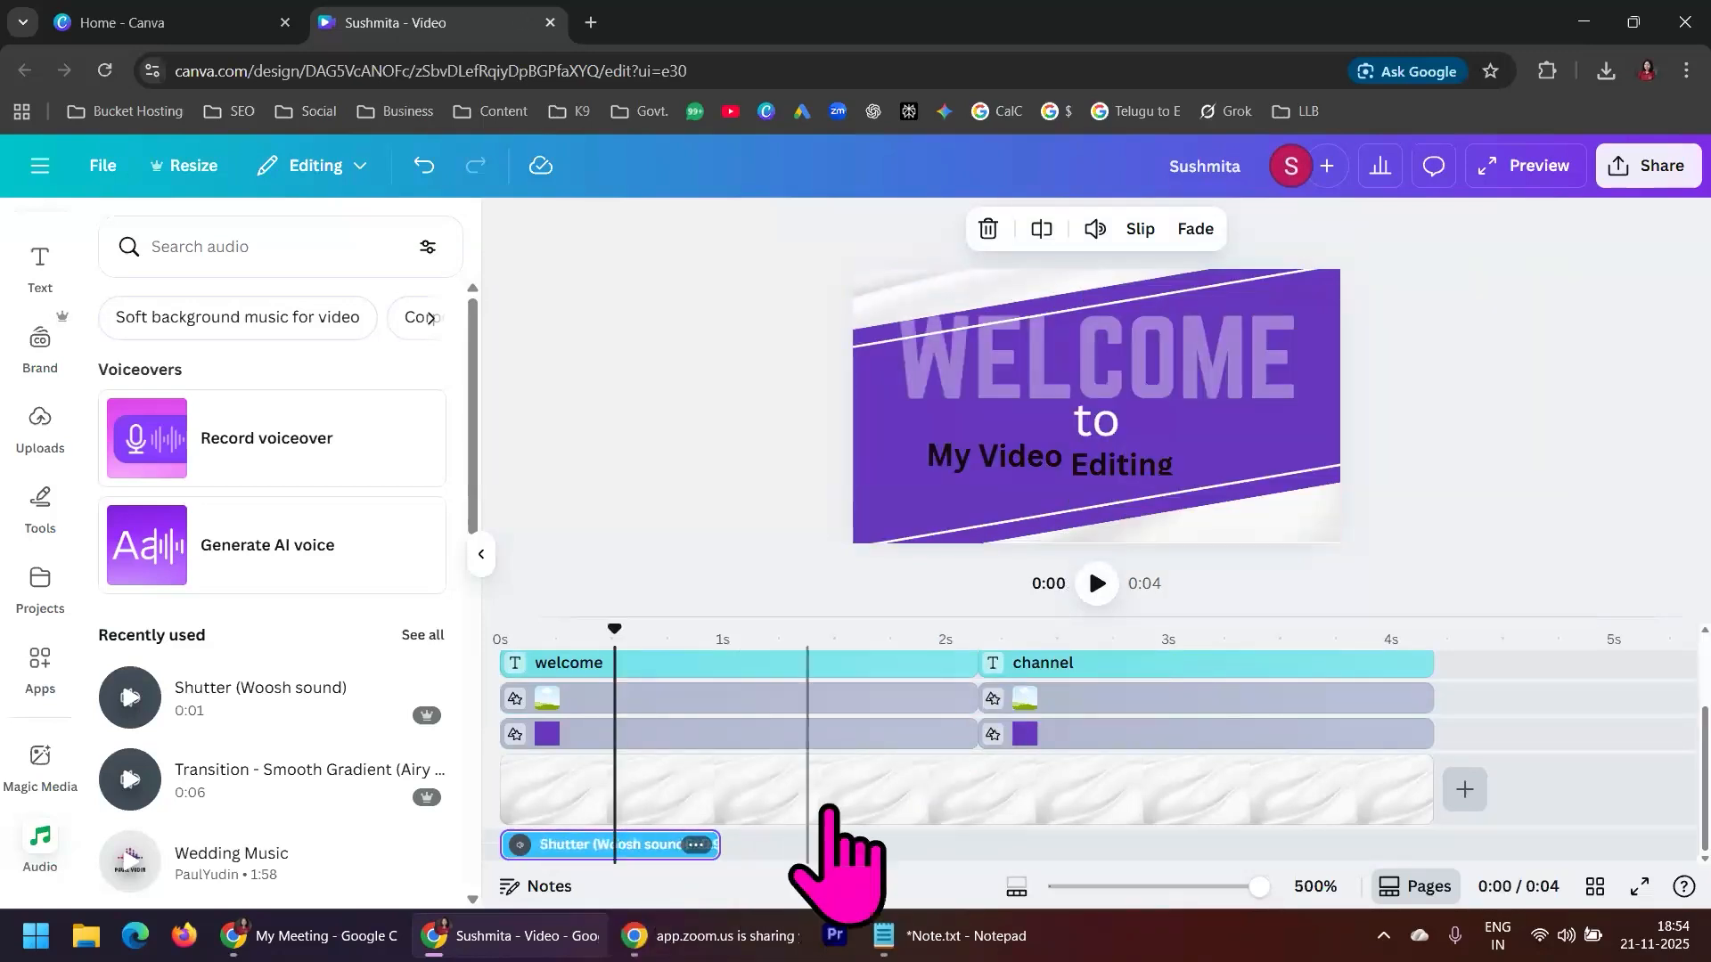
pyautogui.click(975, 635)
pyautogui.hotkey('ctrl', 'v')
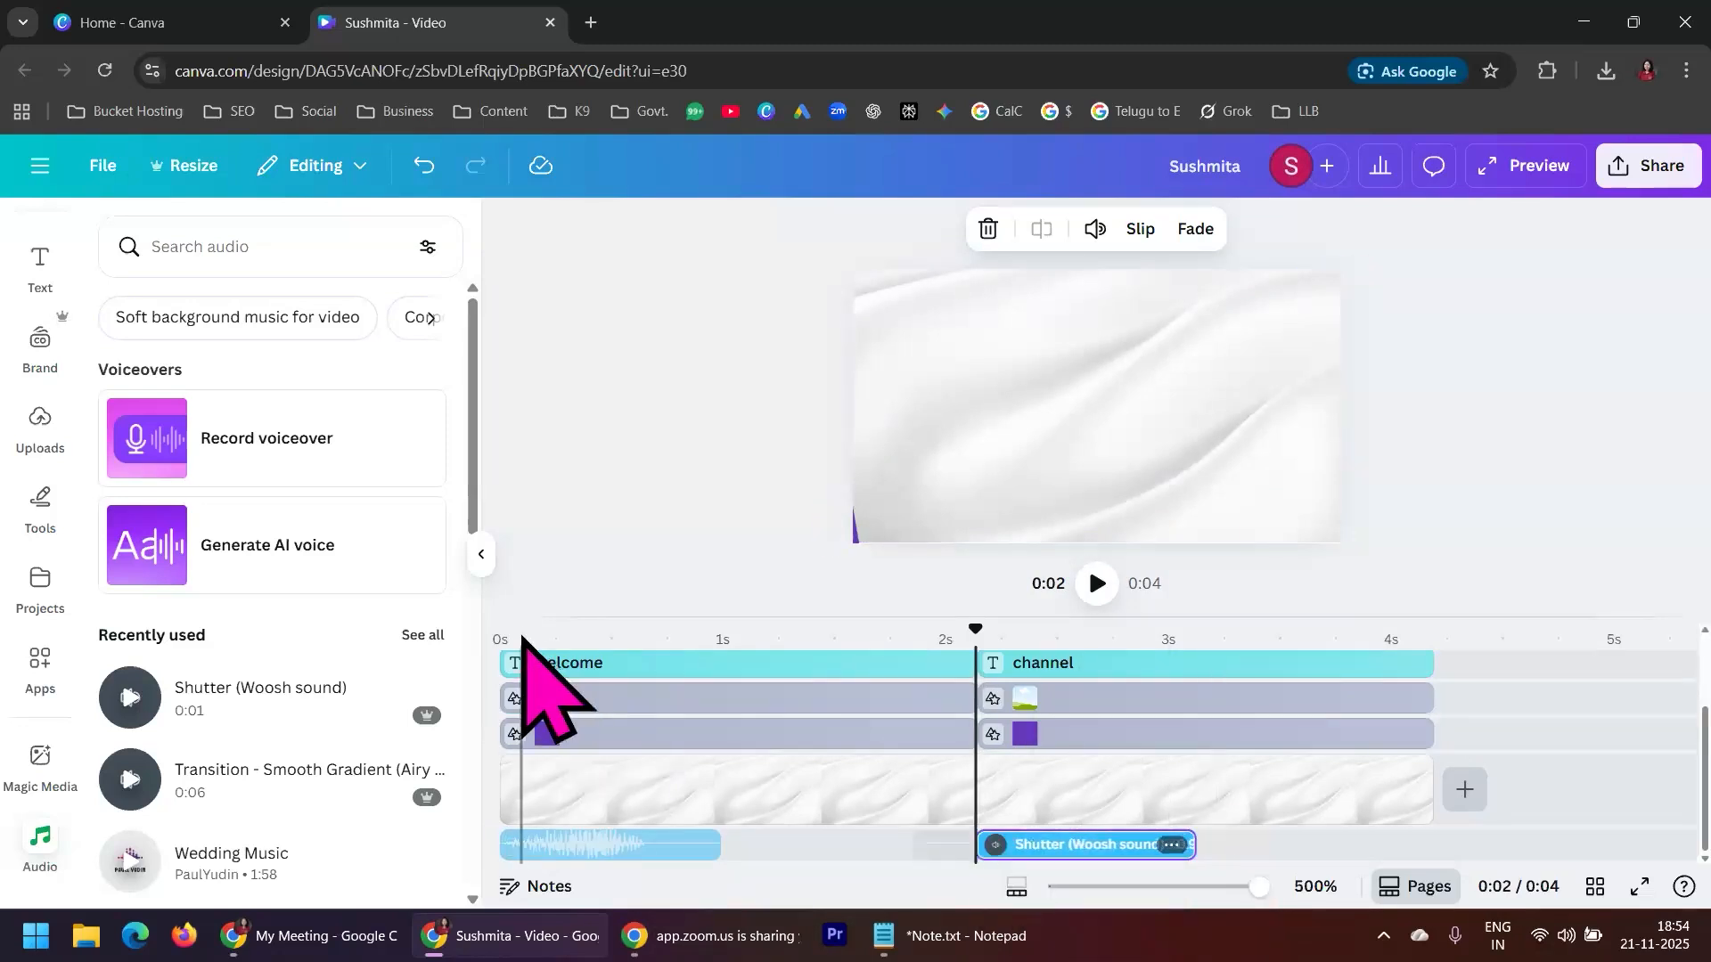
# Play the video from the beginning to check both woosh sounds, then pause it in the second scene
pyautogui.moveTo(968, 630); pyautogui.dragTo(481, 641)
pyautogui.click(1099, 585)
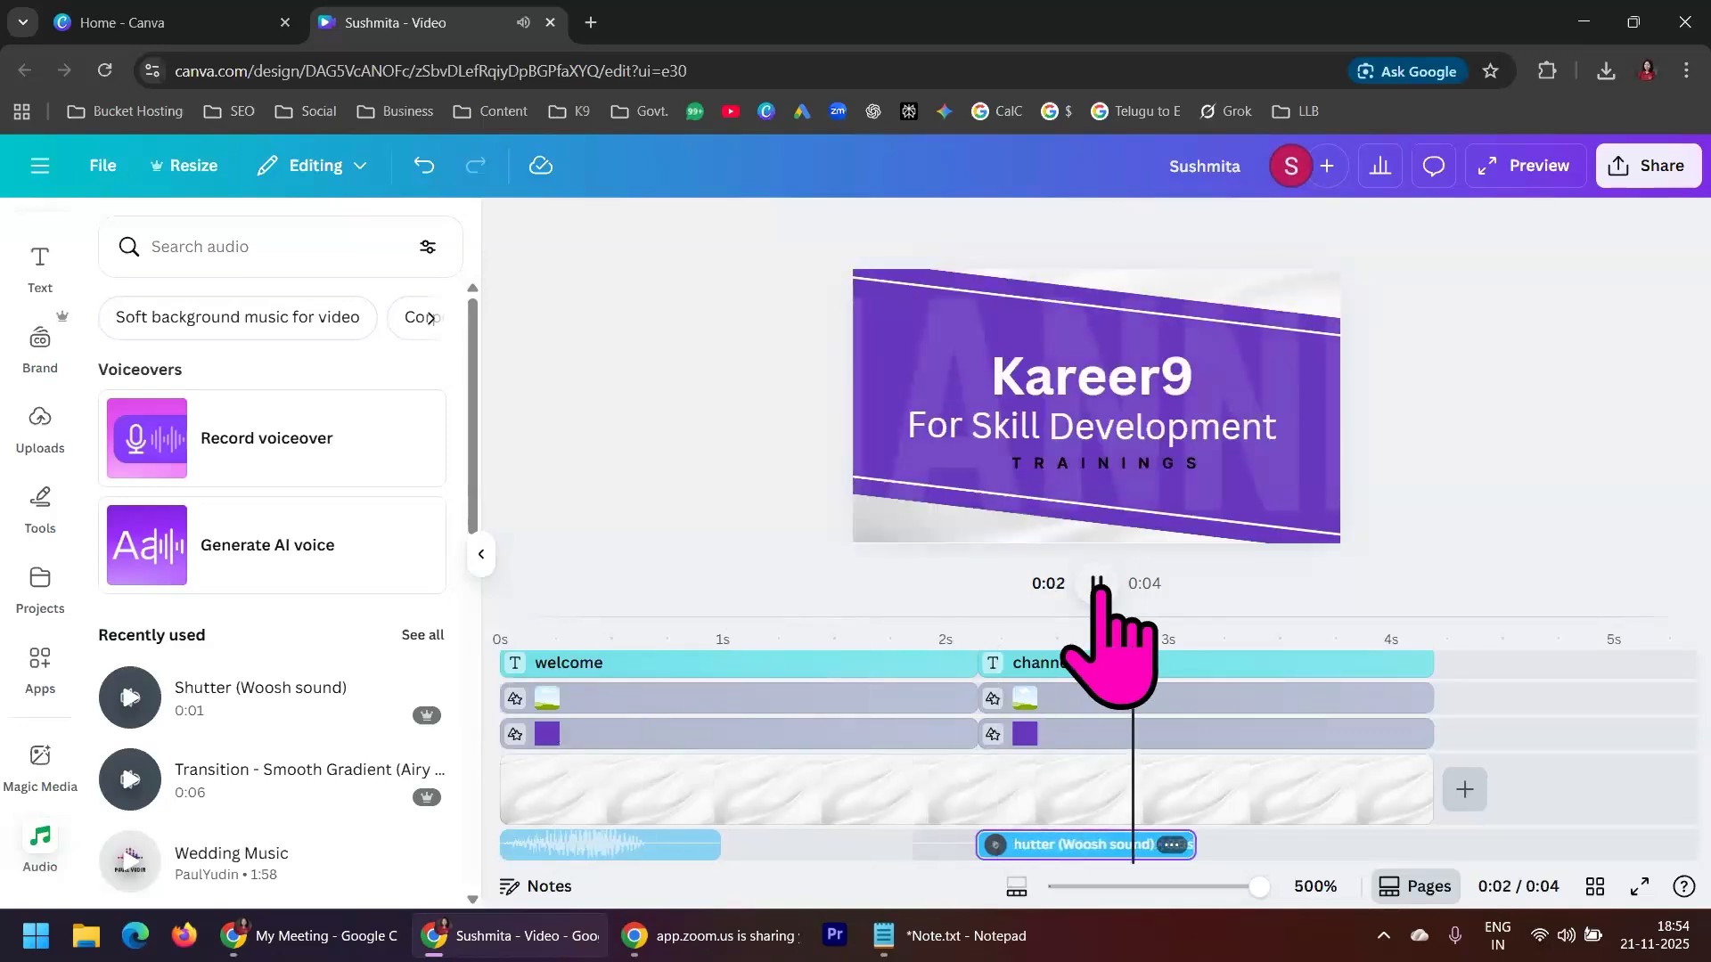
pyautogui.click(1099, 586)
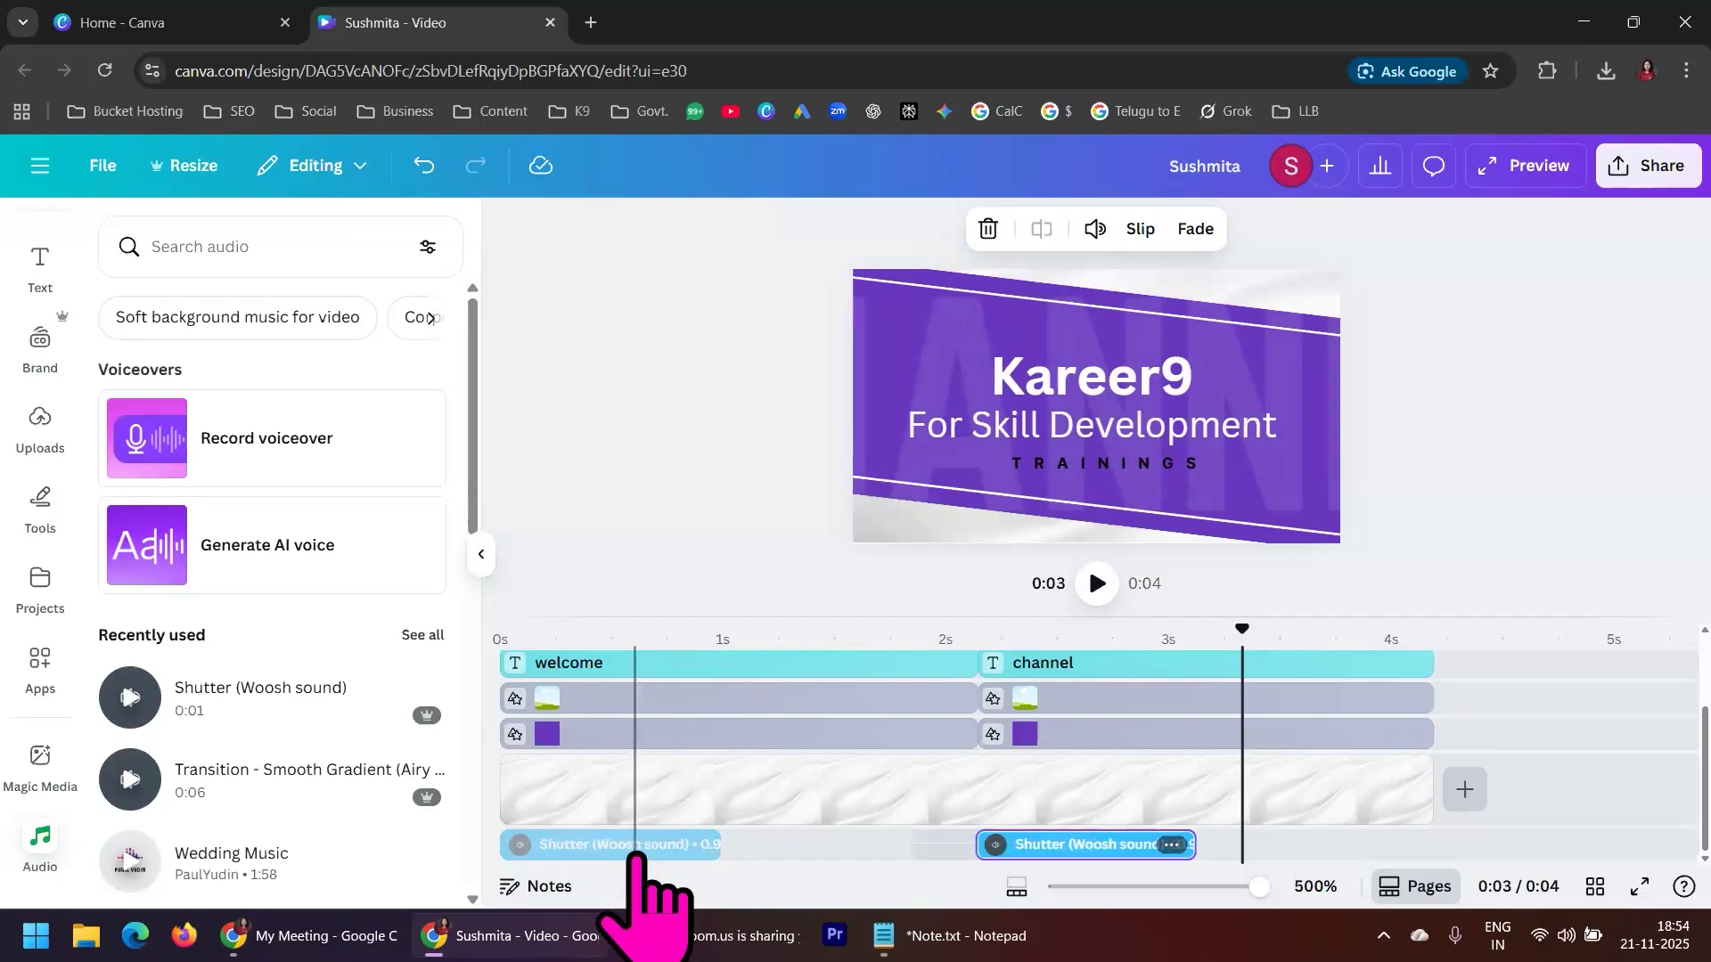
# Switch to Notepad, add the line "Woosh Sound Effect" below "Canva Premium" in Note.txt, then return to Canva
pyautogui.click(929, 950)
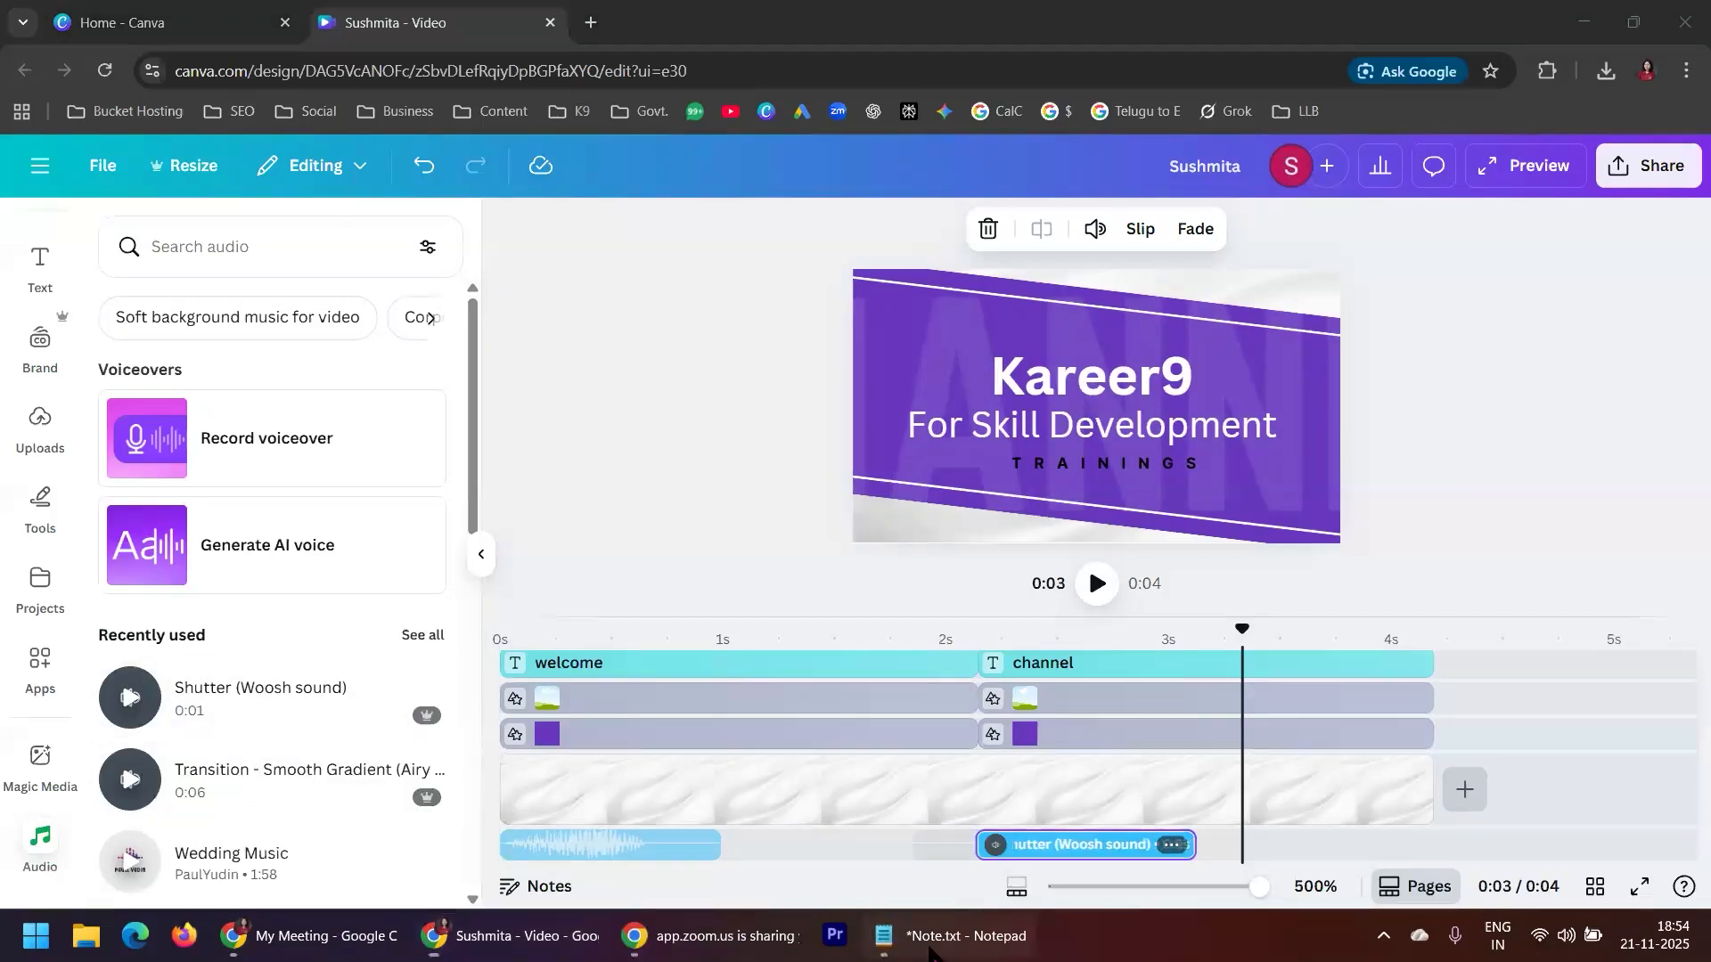
pyautogui.click(192, 323)
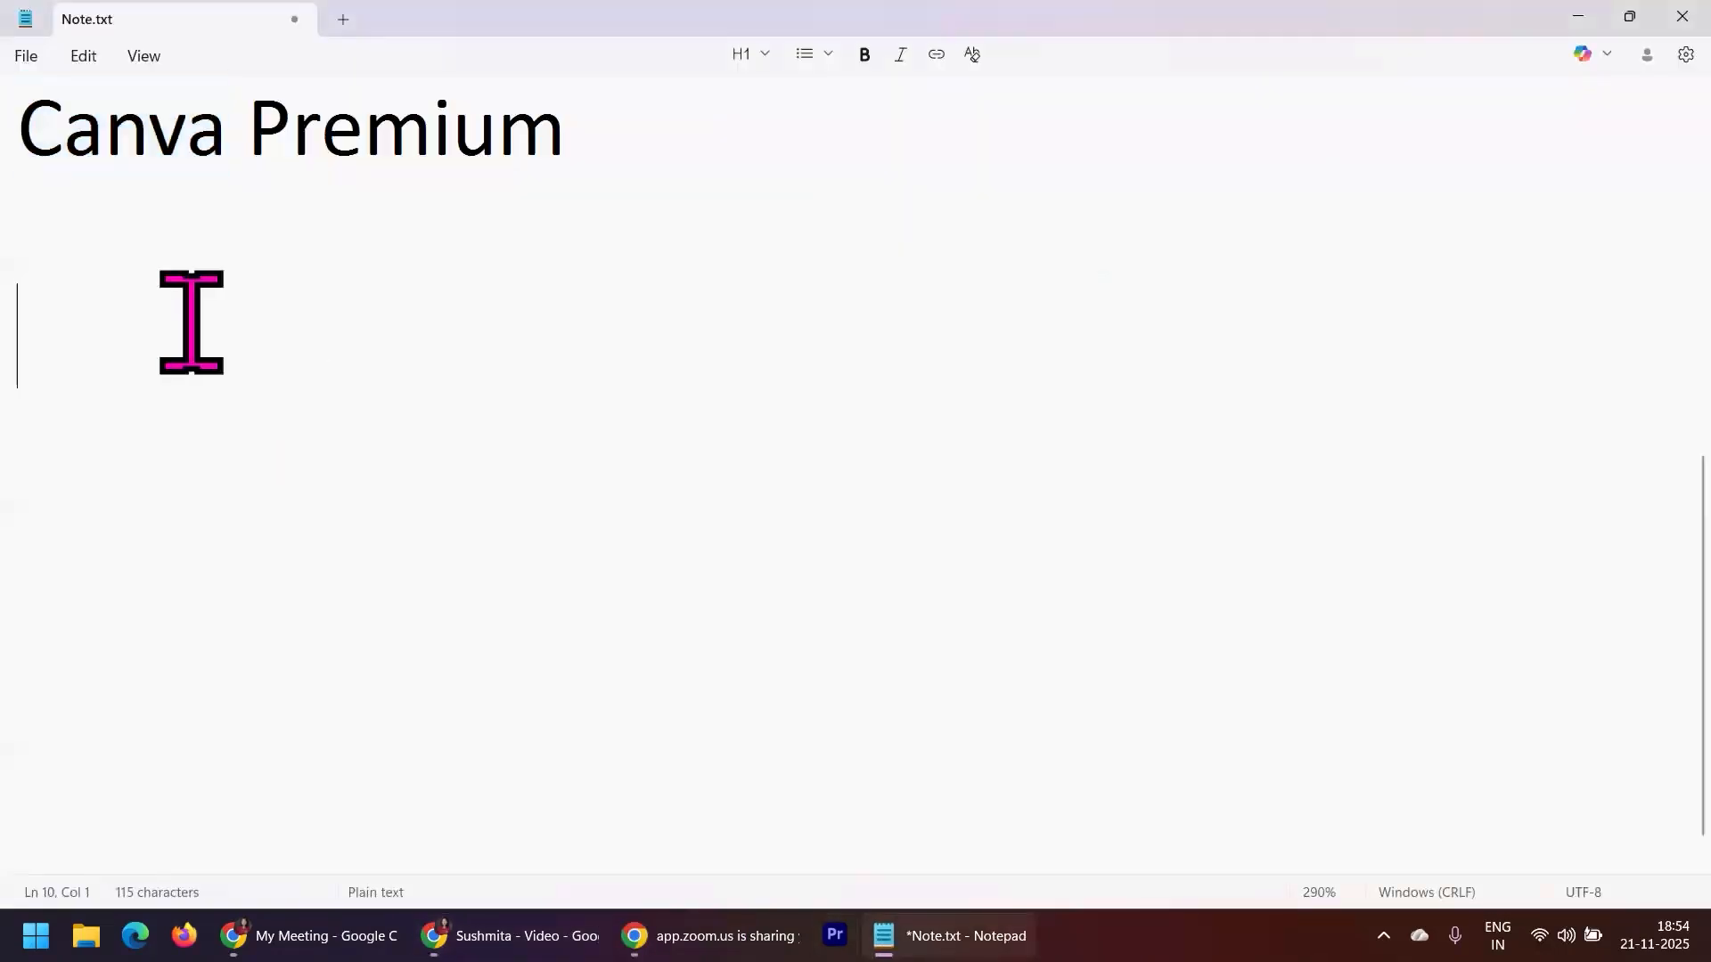
pyautogui.write('Woosh Sound Effect')
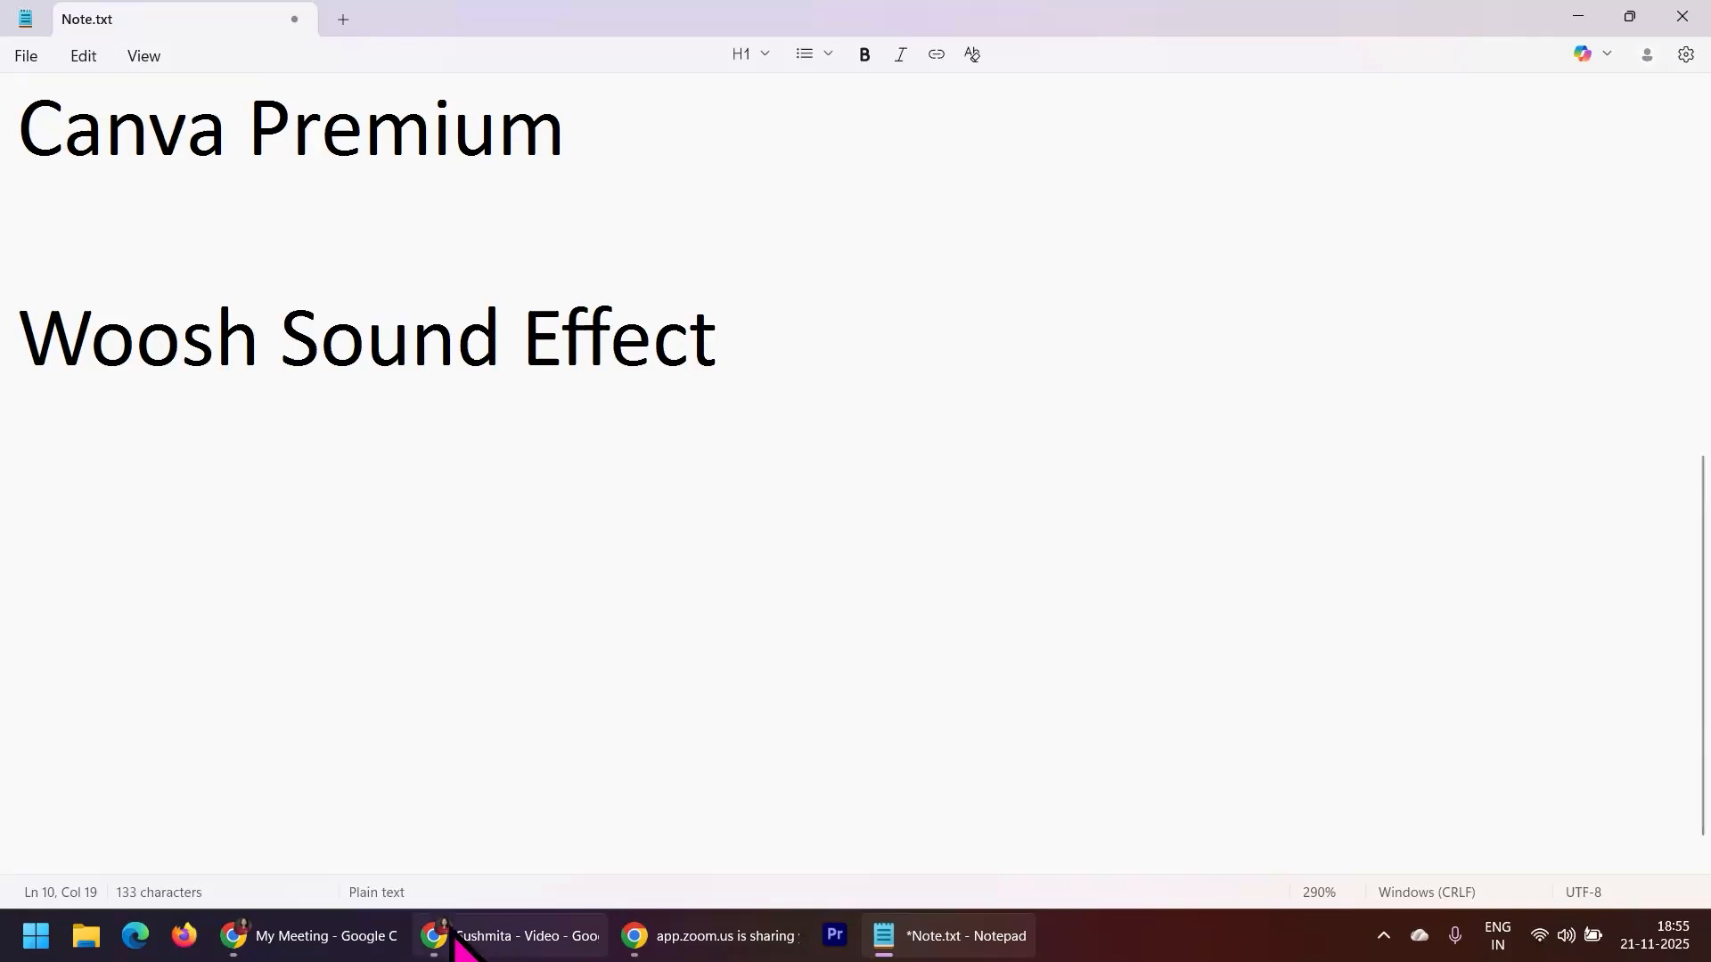
pyautogui.click(518, 957)
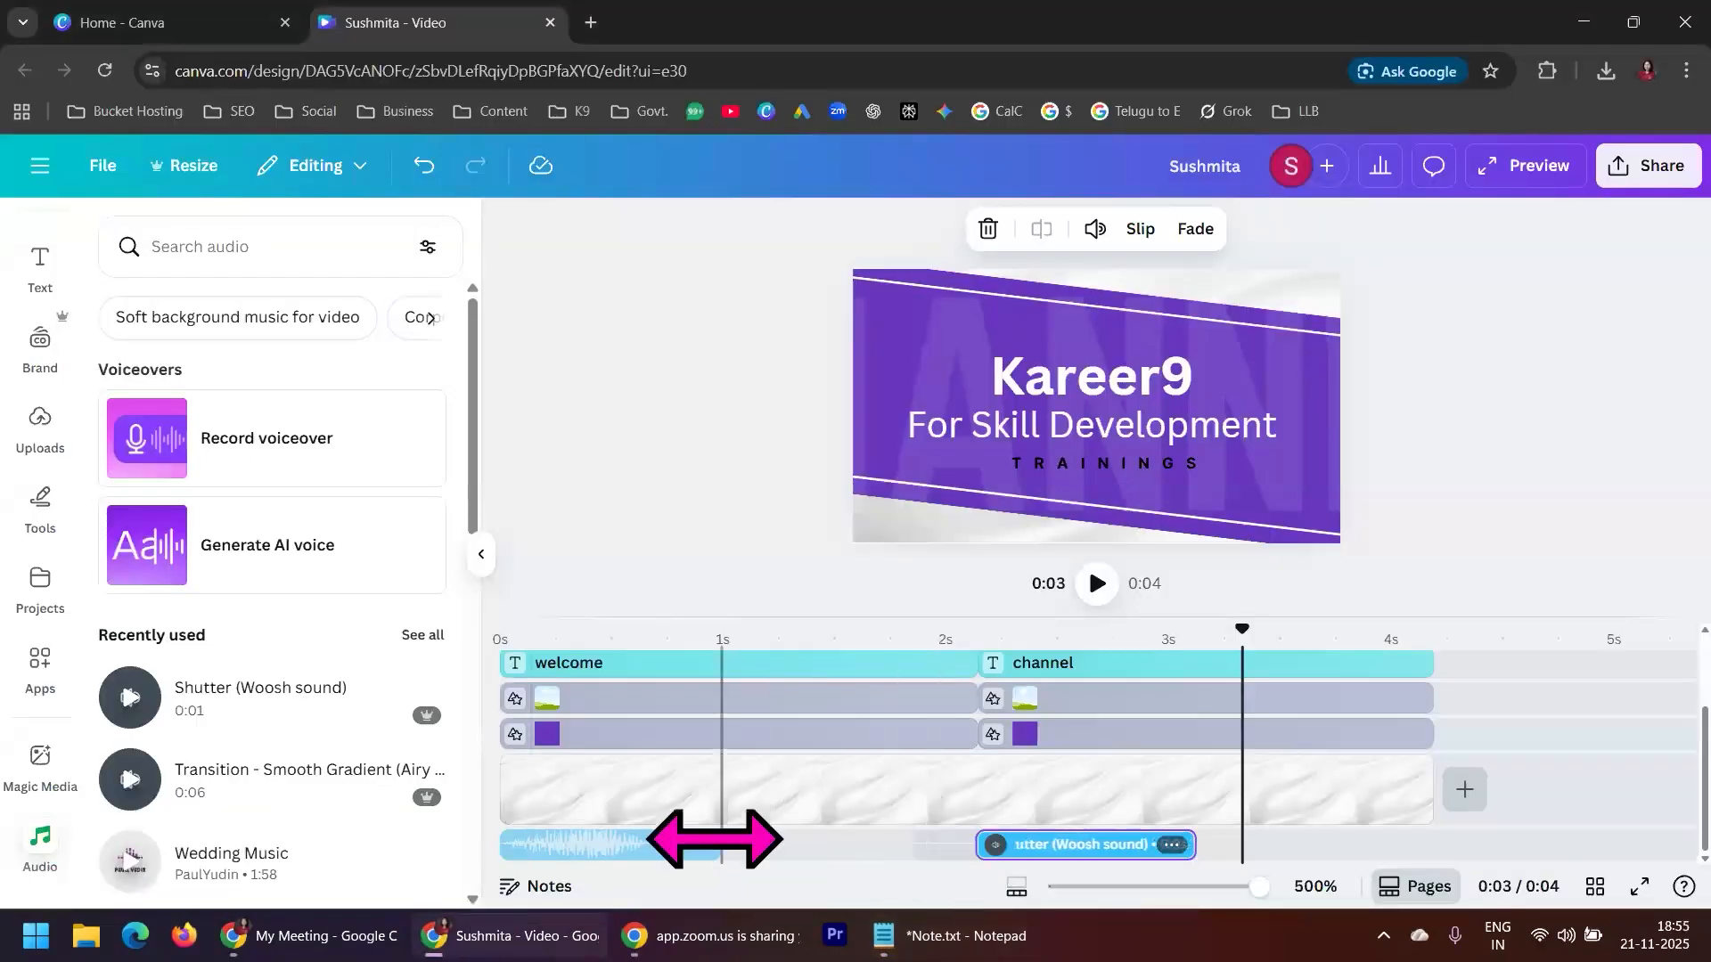
# Set the volume of the first woosh clip to 24
pyautogui.click(615, 845)
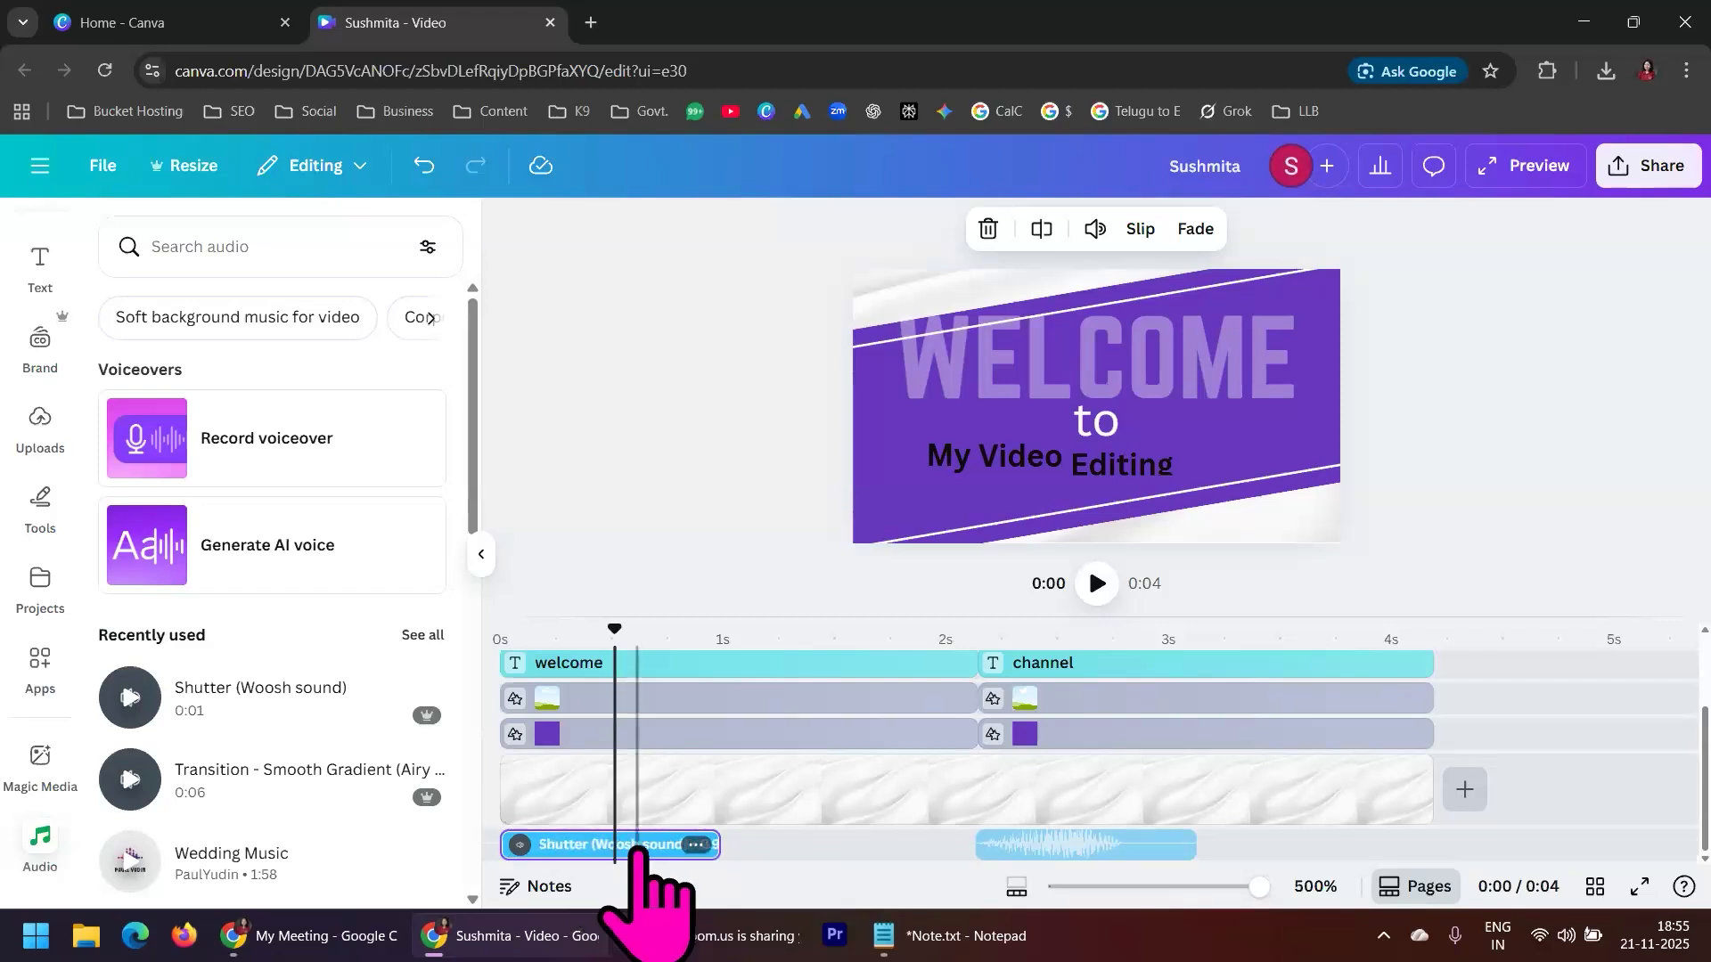
pyautogui.click(1096, 231)
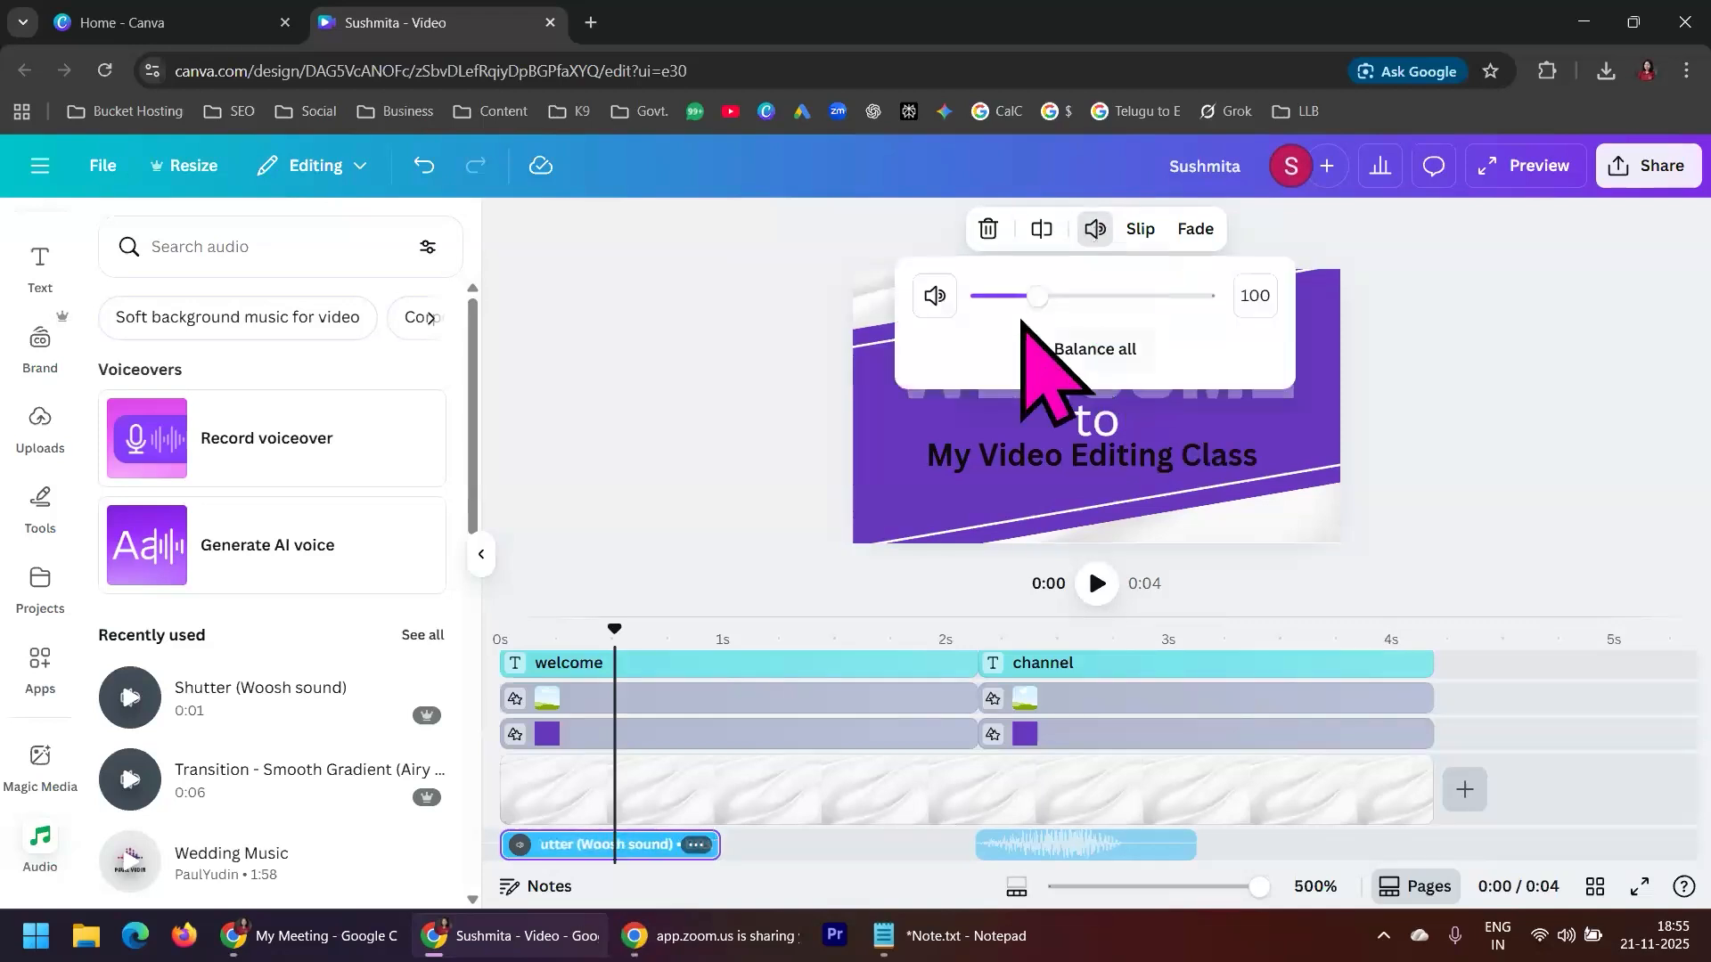
pyautogui.moveTo(1049, 297); pyautogui.dragTo(998, 299)
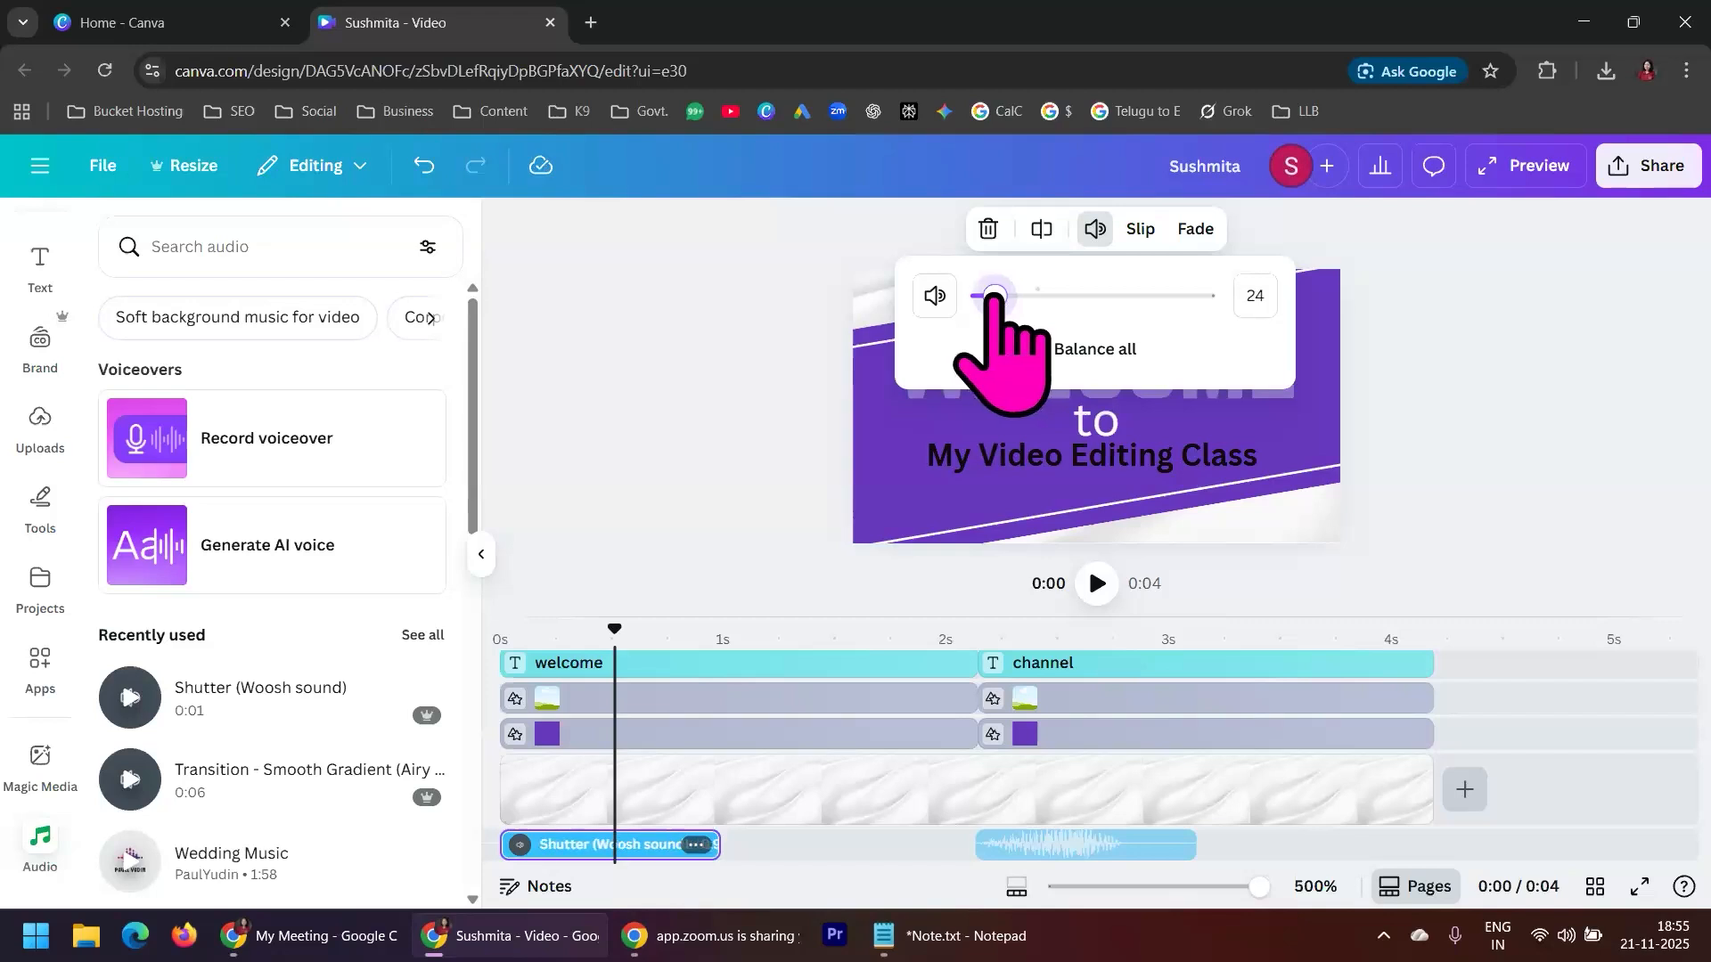
# Play the opening scene from 0 seconds to check the first woosh clip's volume
pyautogui.moveTo(615, 687); pyautogui.dragTo(494, 631)
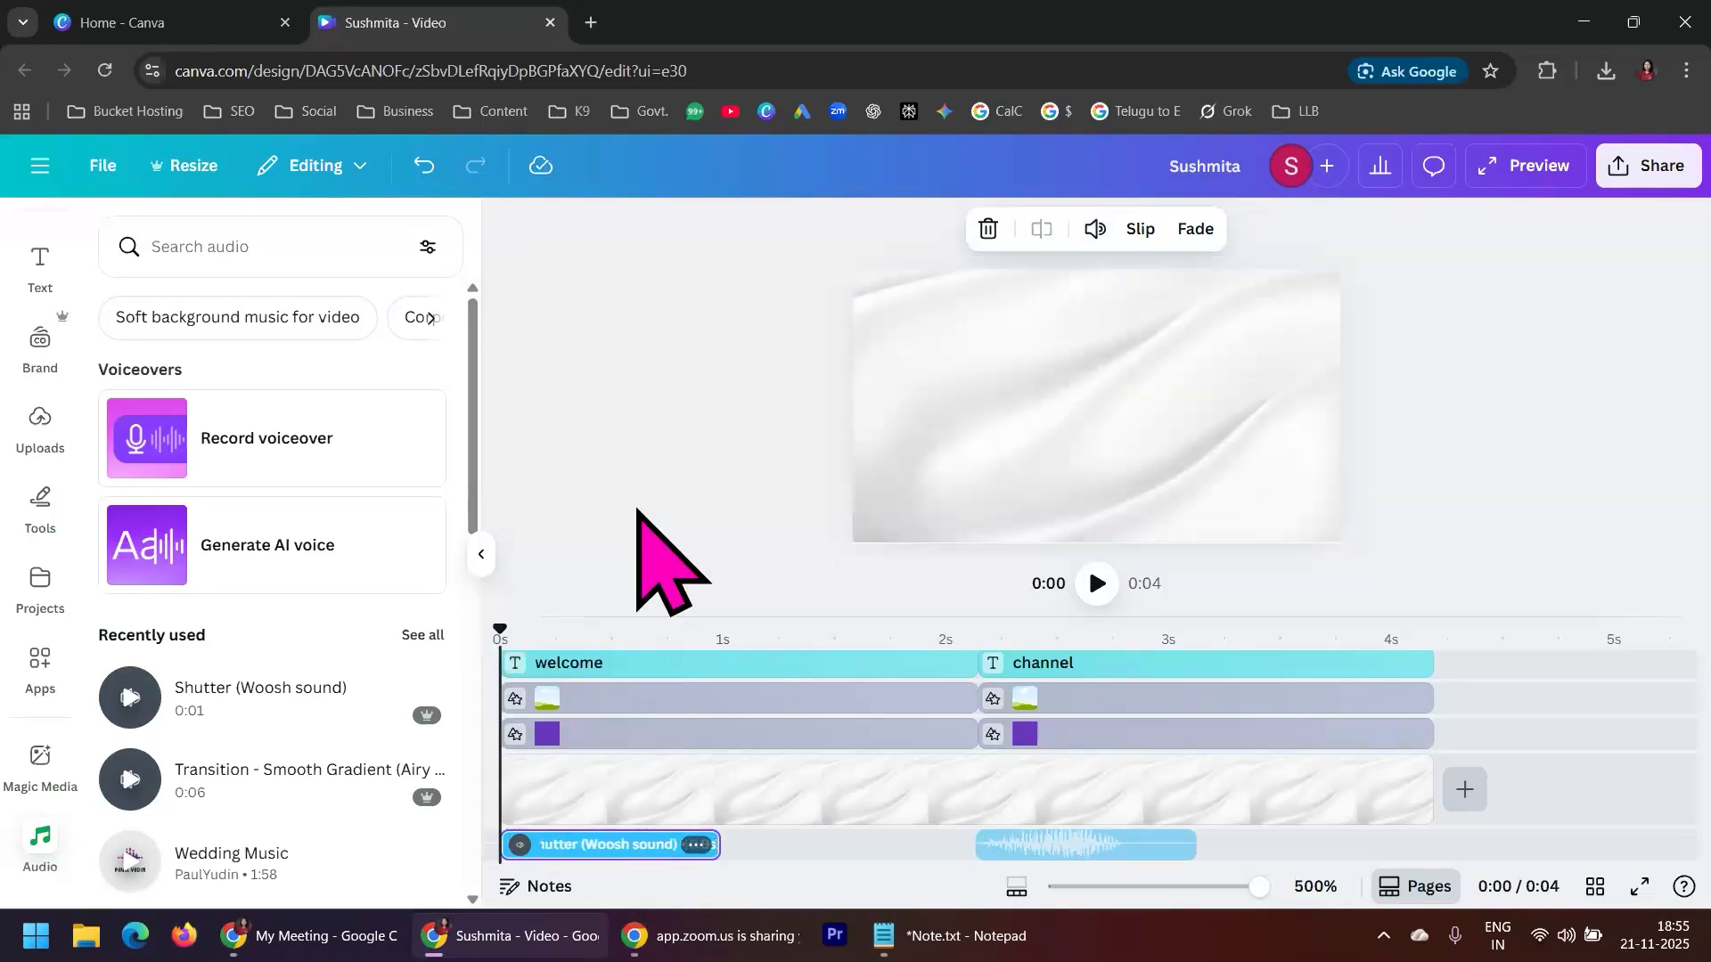
pyautogui.click(1097, 584)
pyautogui.click(1098, 584)
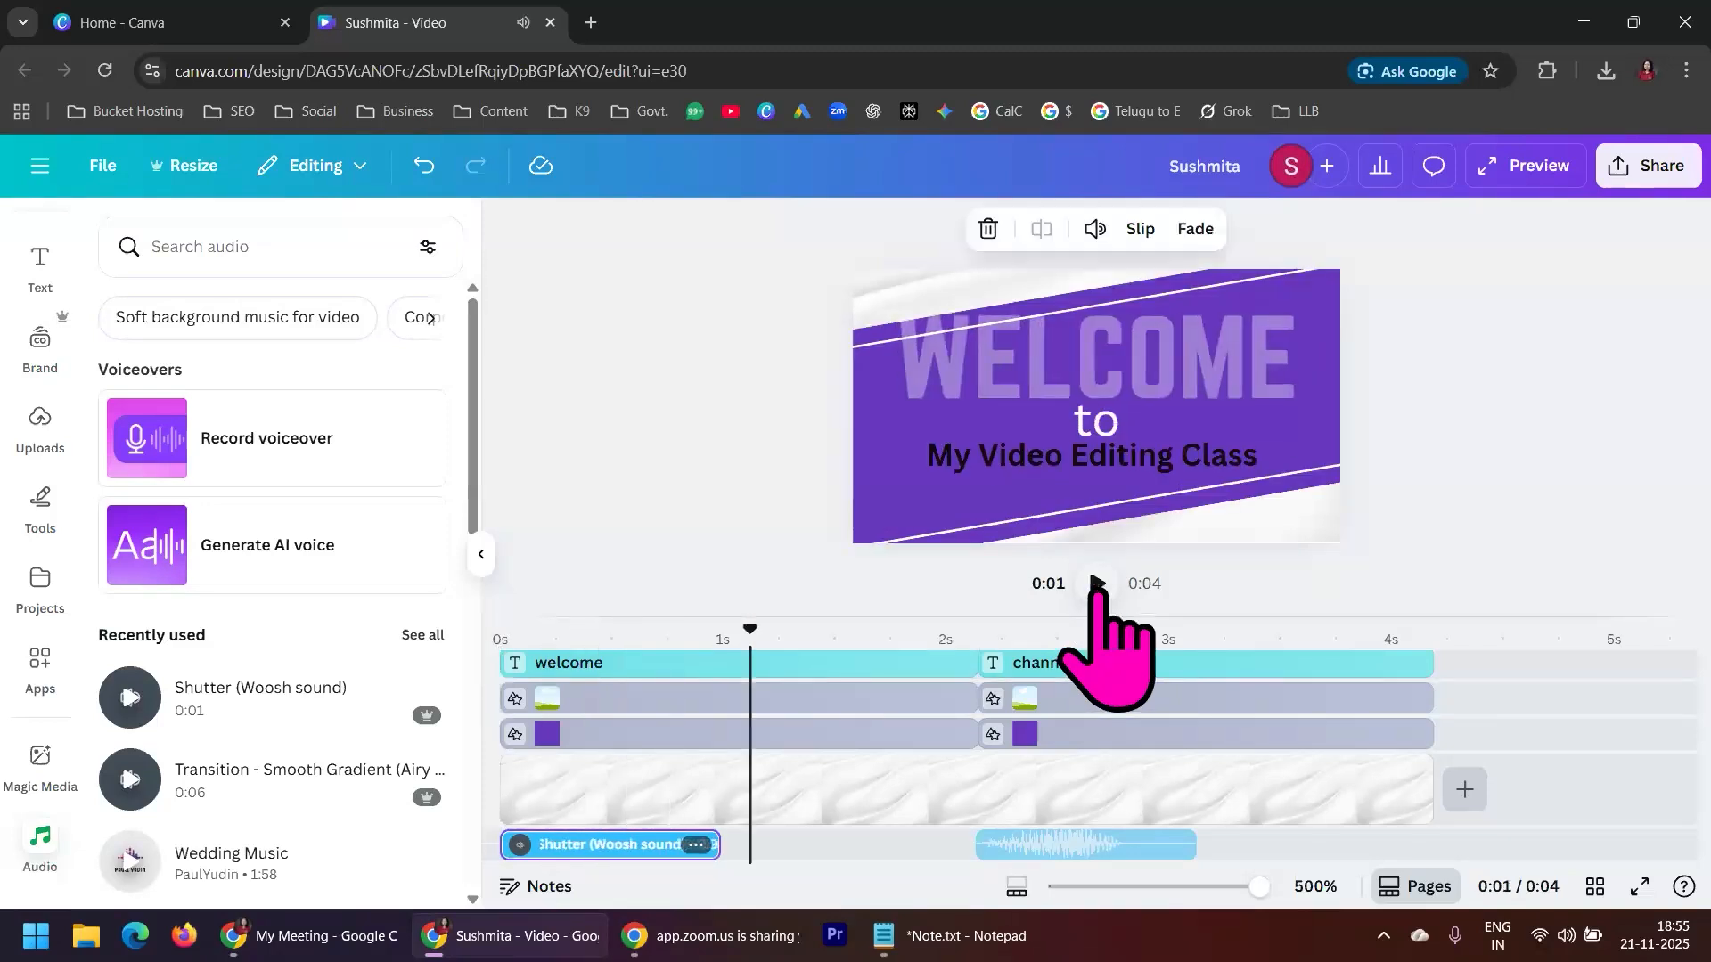
# Set the second woosh clip's volume to 20 and play the video from just before the second scene
pyautogui.click(613, 844)
pyautogui.moveTo(624, 845); pyautogui.dragTo(1053, 847)
pyautogui.click(1053, 846)
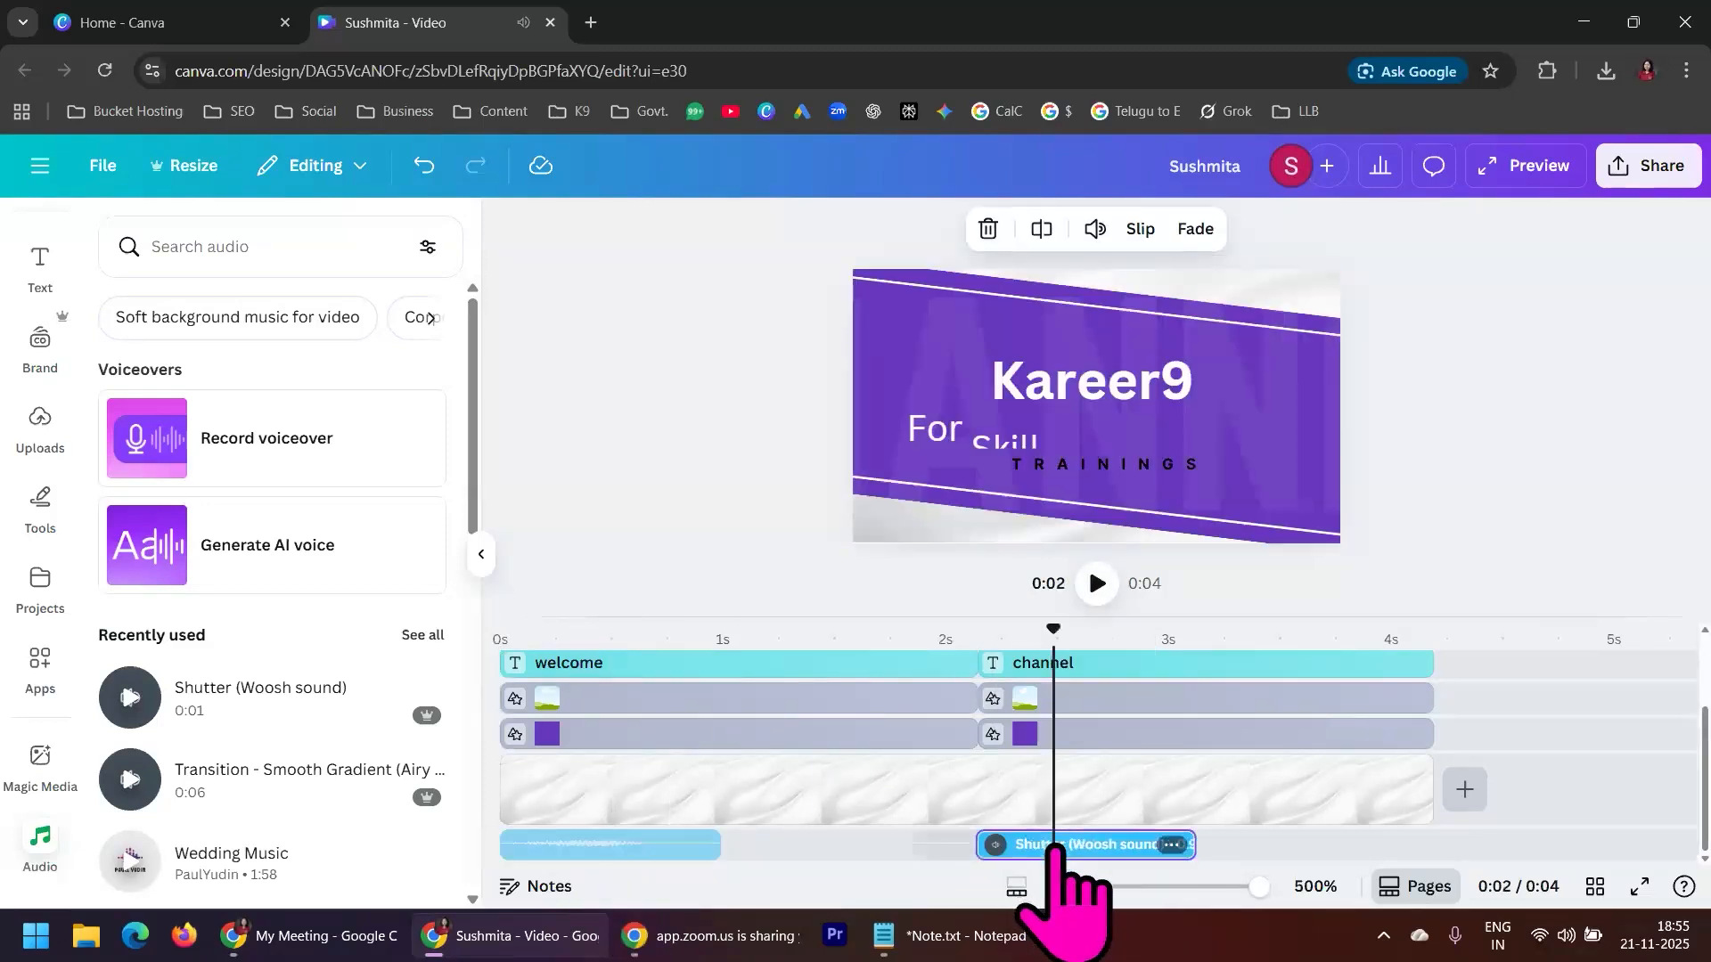
pyautogui.click(1095, 228)
pyautogui.moveTo(1083, 298); pyautogui.dragTo(994, 295)
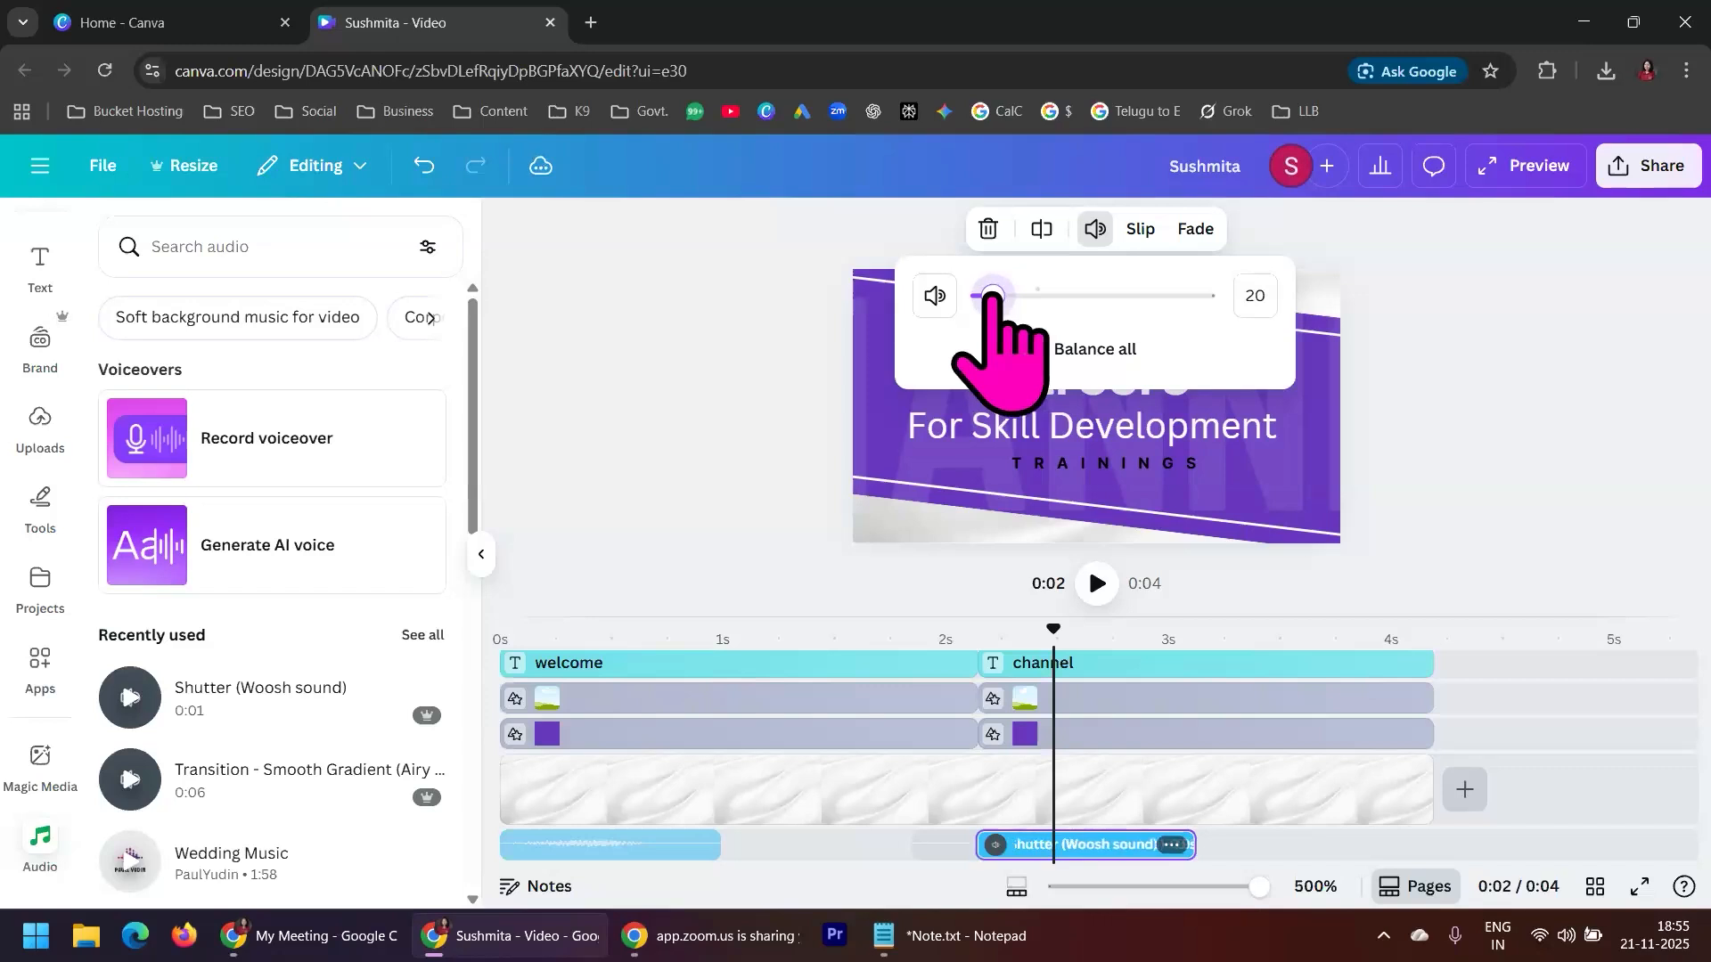
pyautogui.click(927, 687)
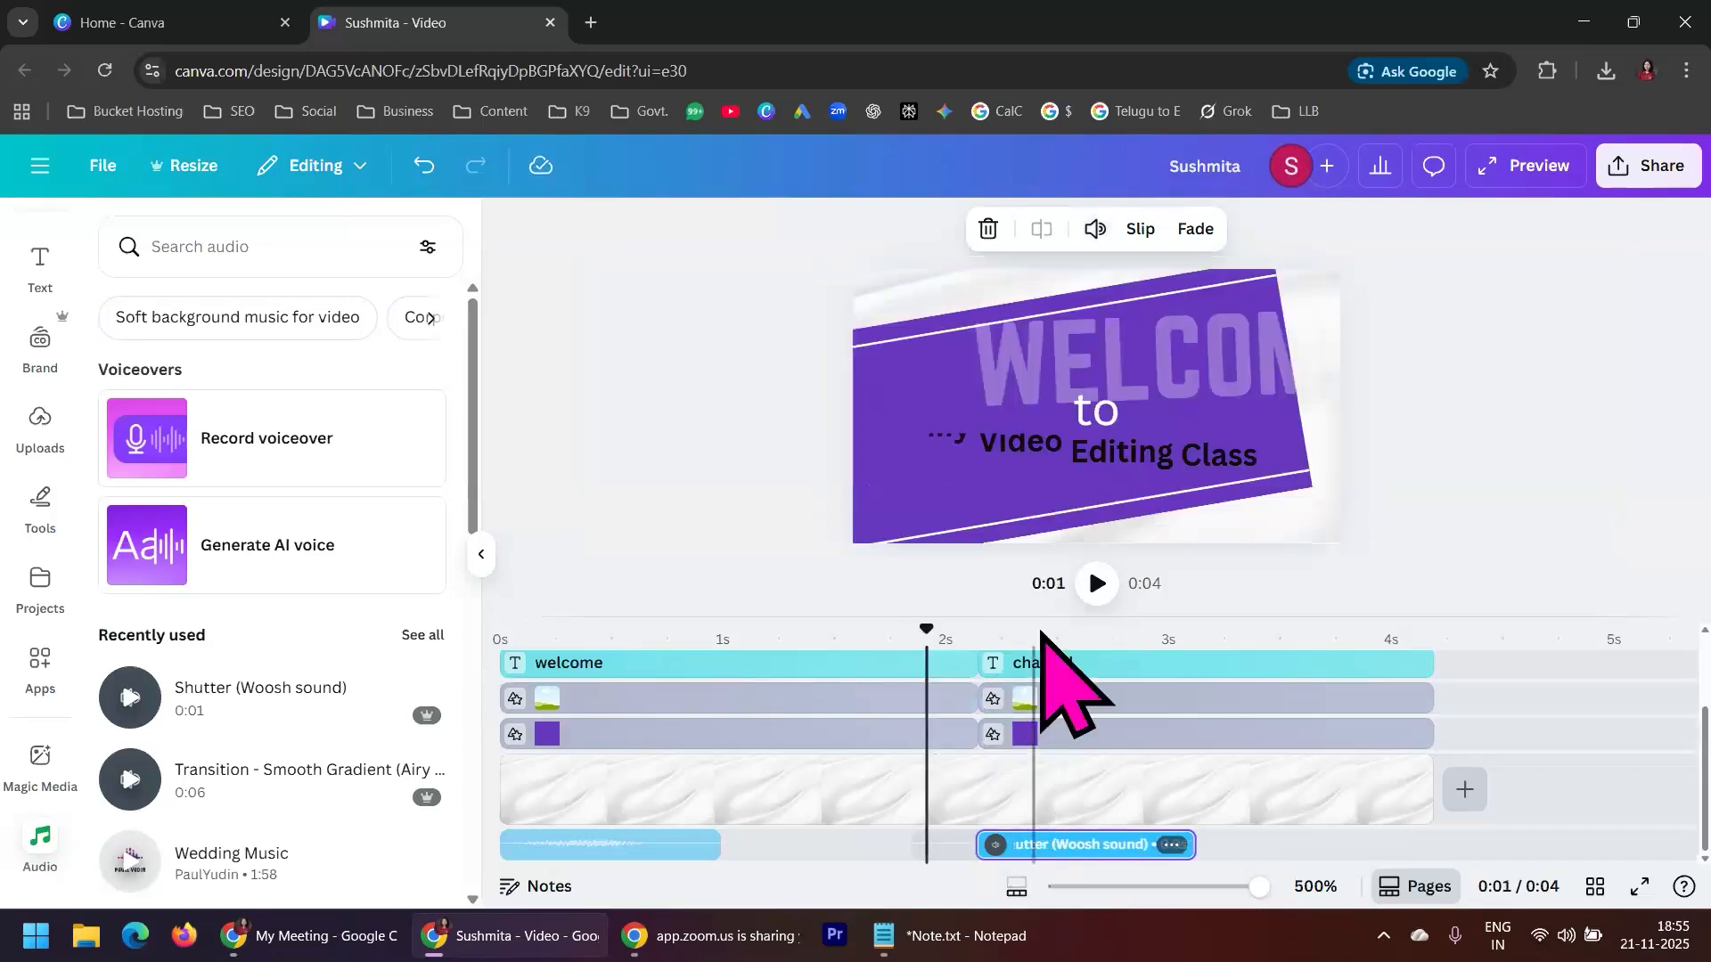
pyautogui.click(1099, 585)
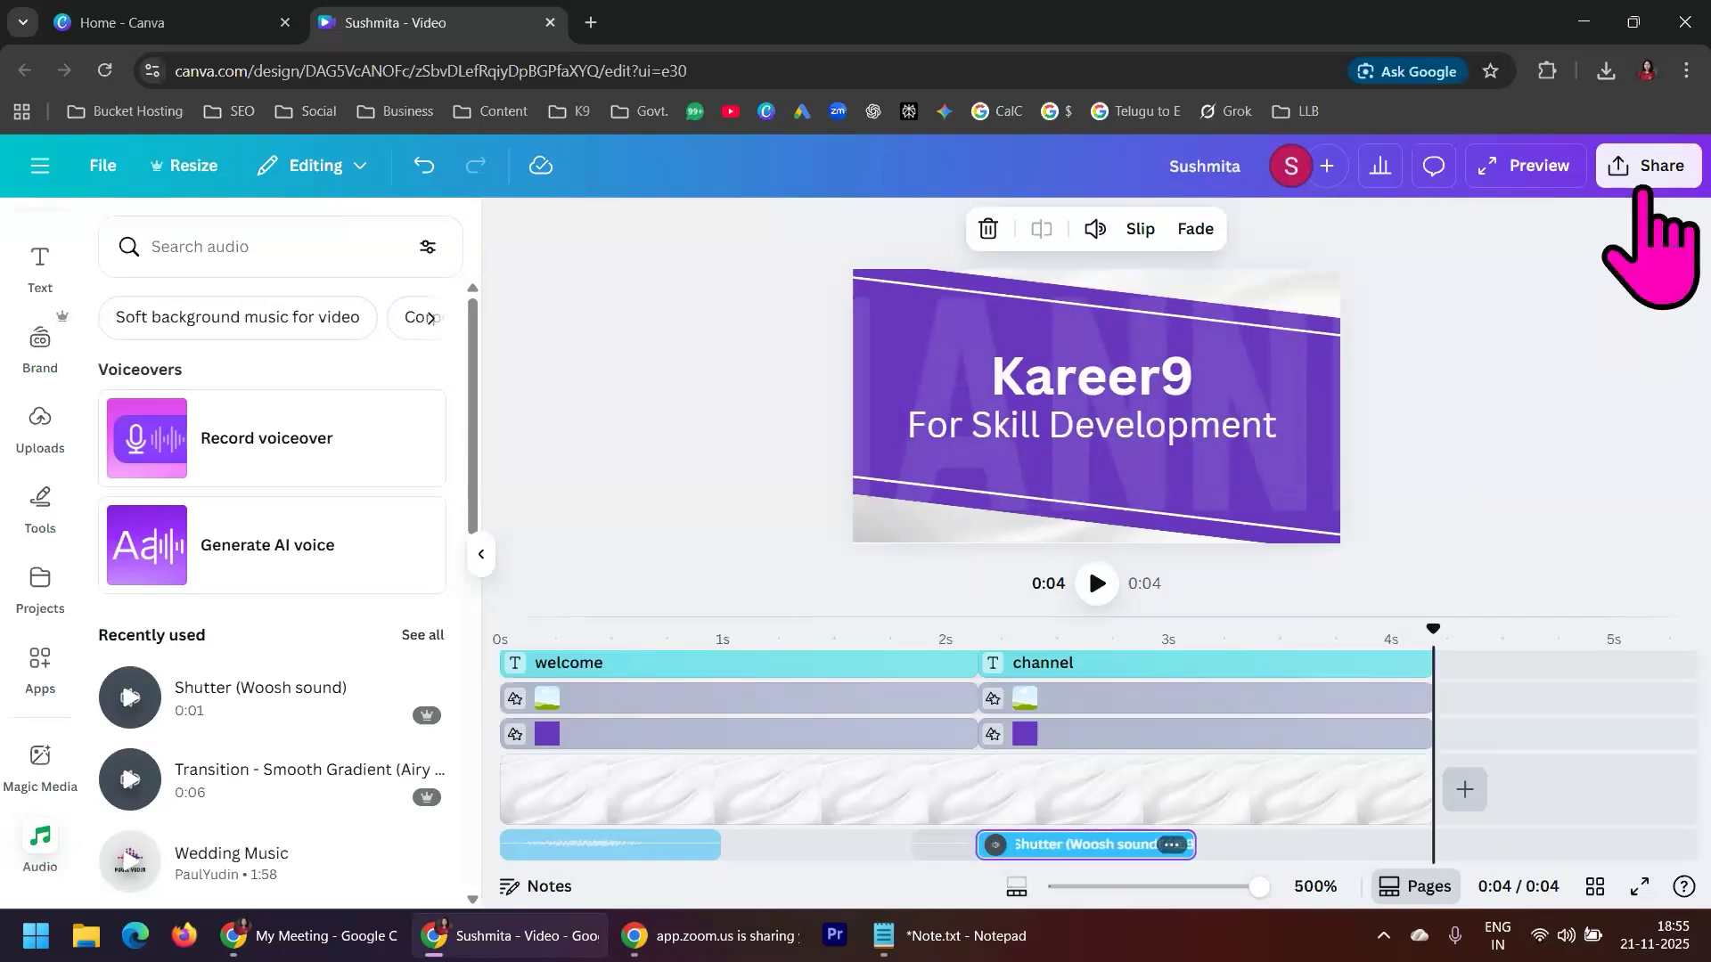
# Download the design as an MP4 video in 1080p (HD) quality, requesting the file again from the completed export
pyautogui.click(1647, 171)
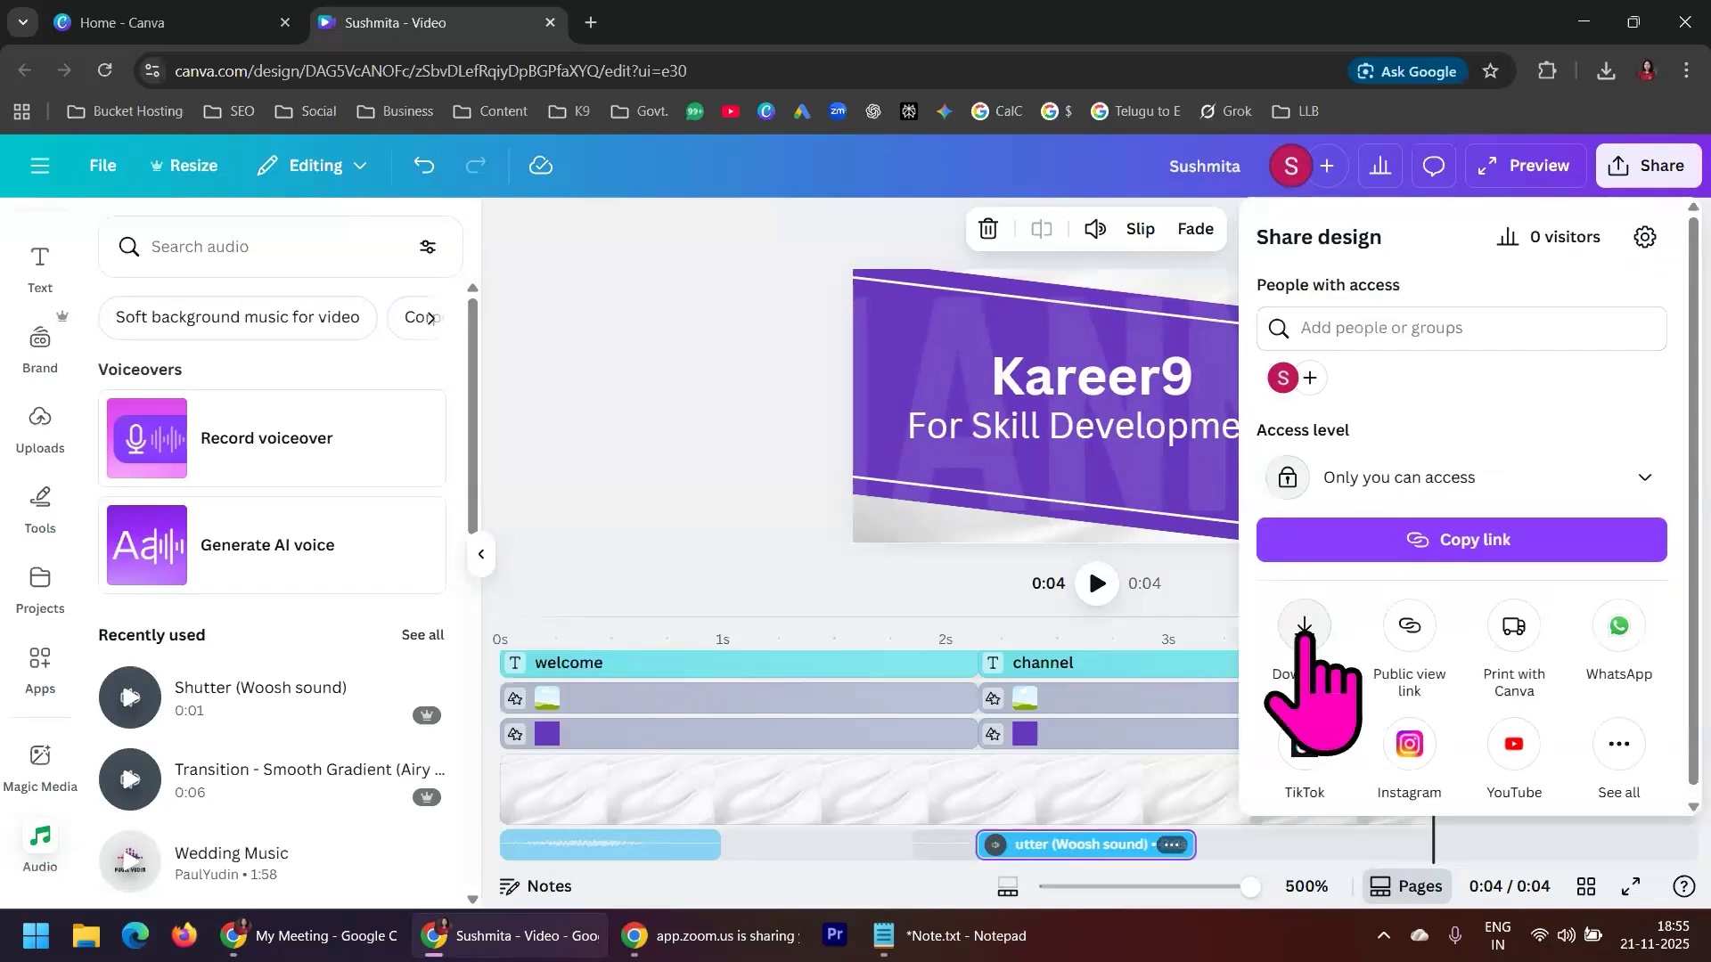
pyautogui.click(1301, 628)
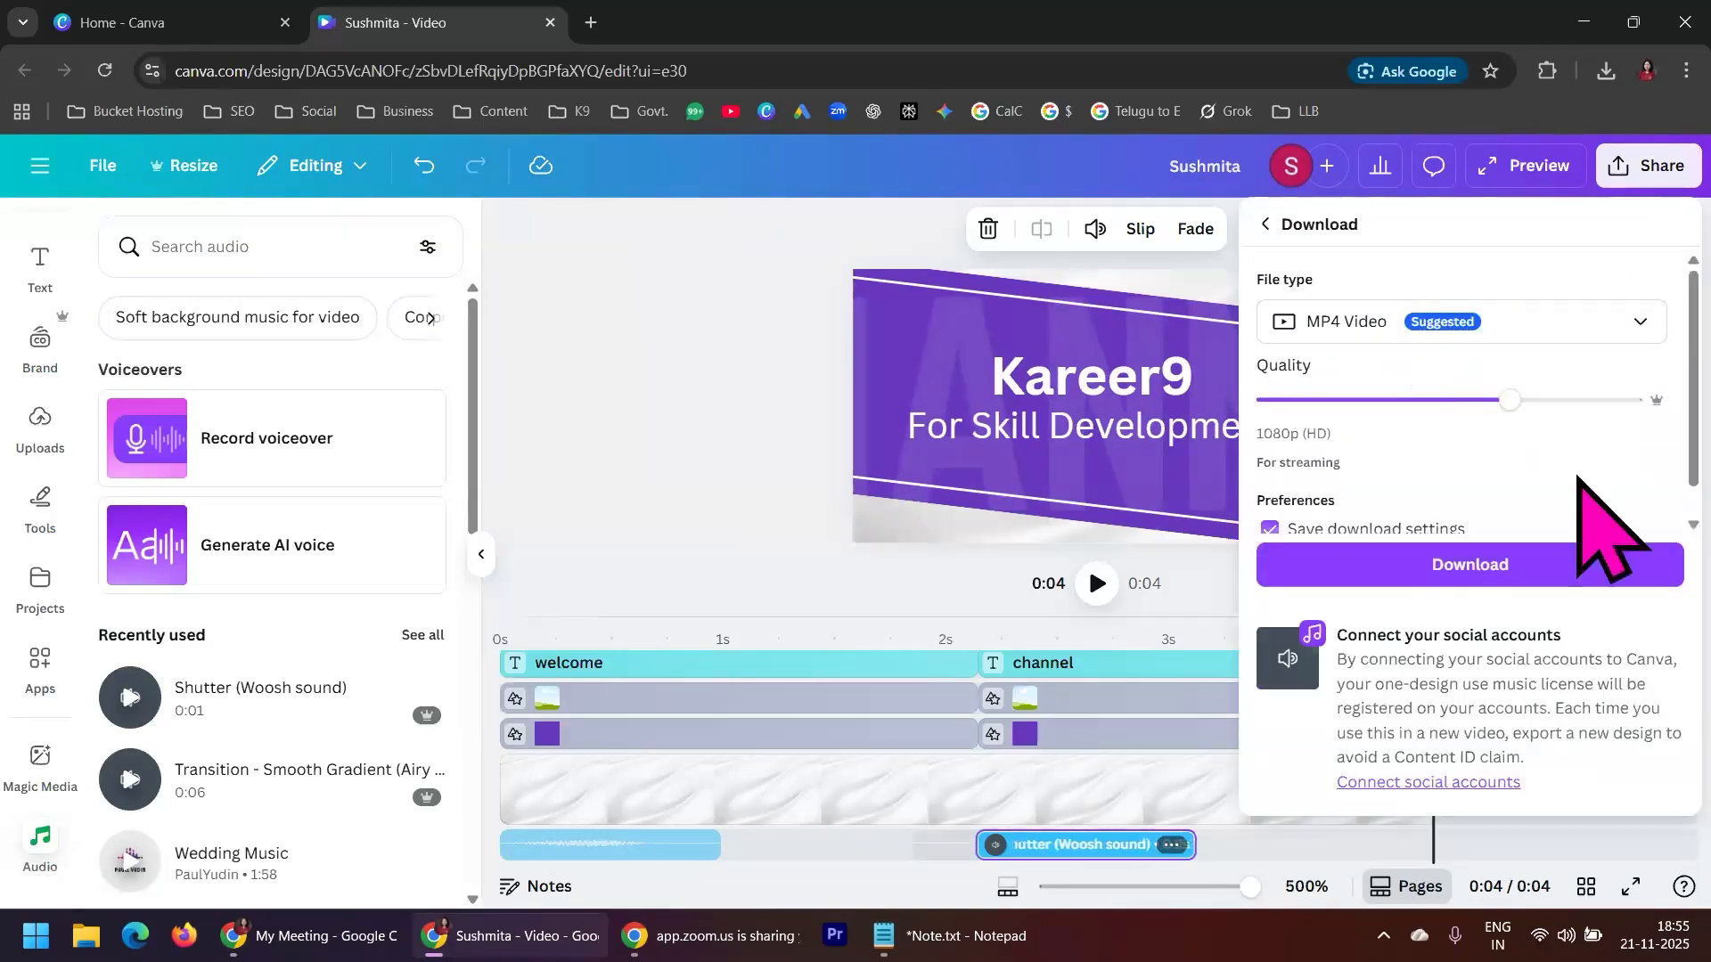
pyautogui.click(1618, 565)
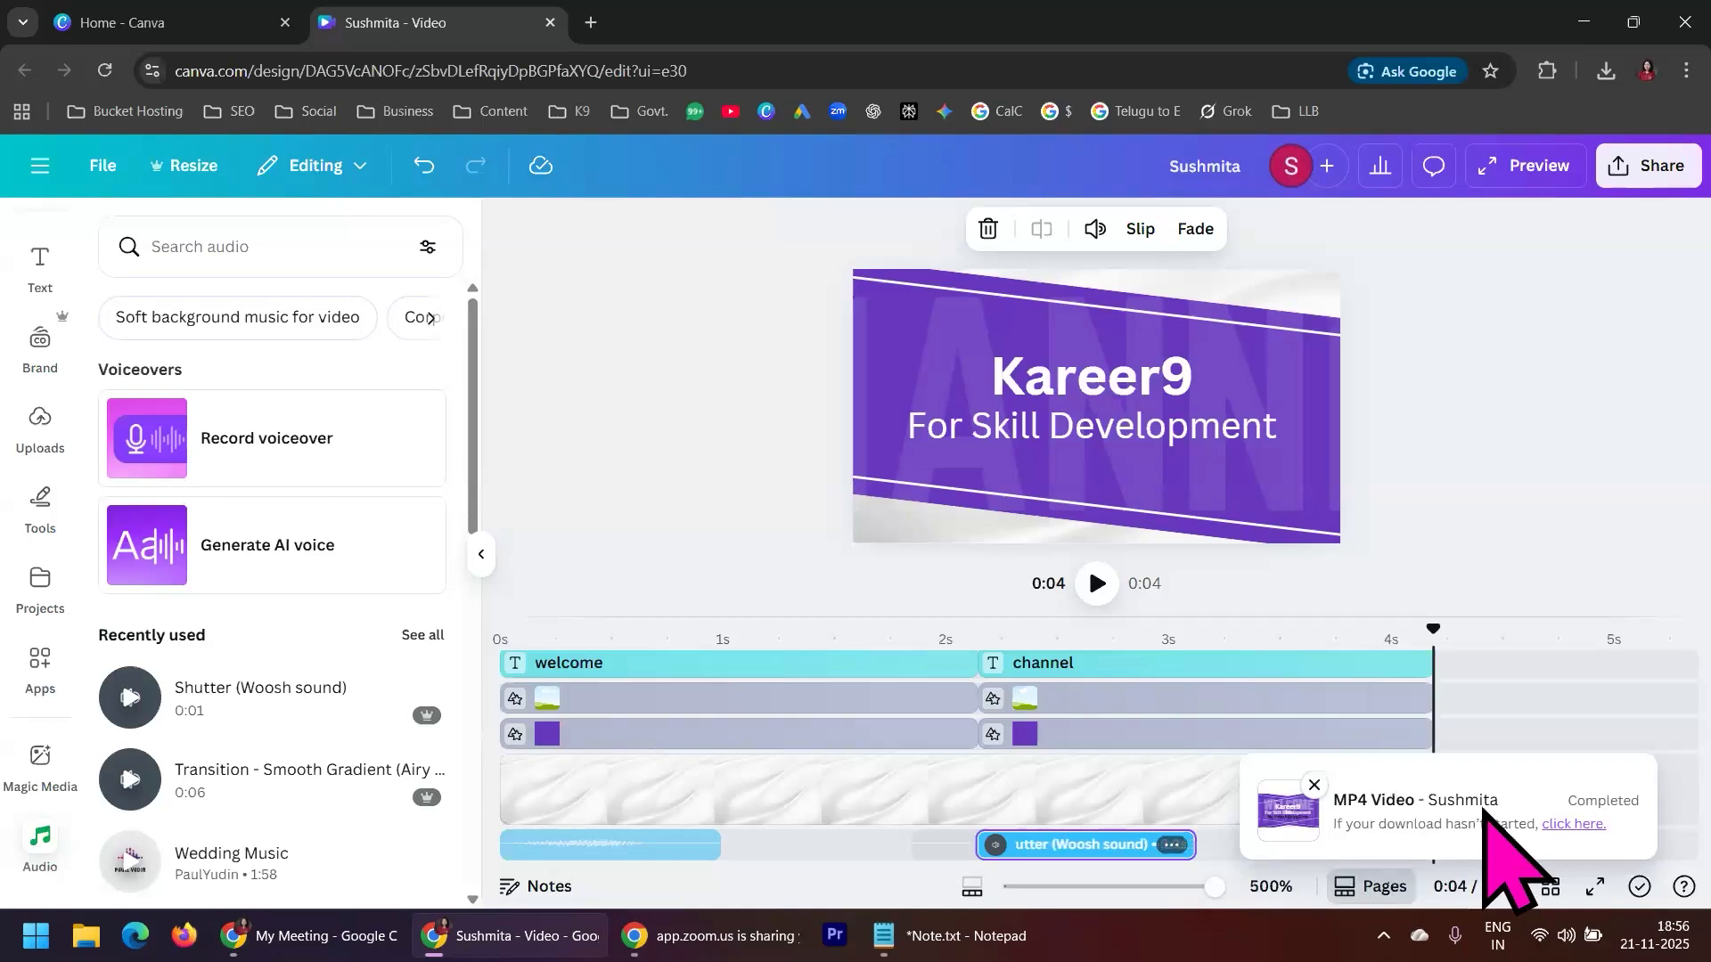
pyautogui.click(1552, 825)
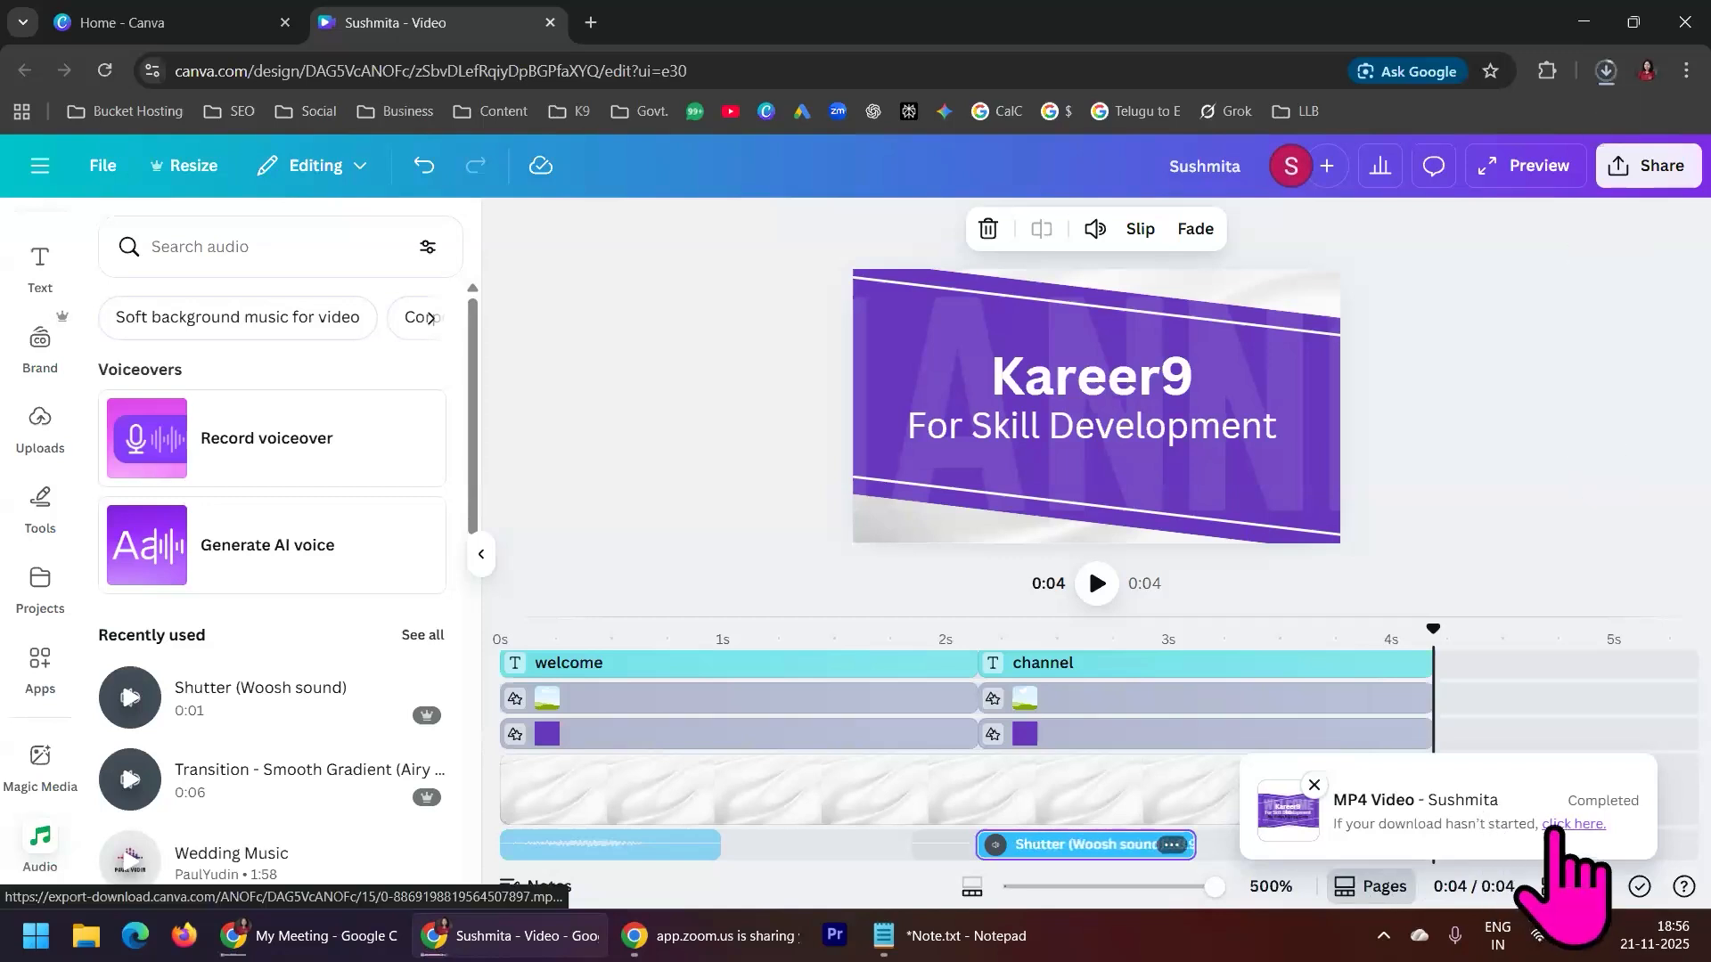
# Review the upper text layers of the timeline and select the second scene's TRainingS layer
pyautogui.click(1569, 426)
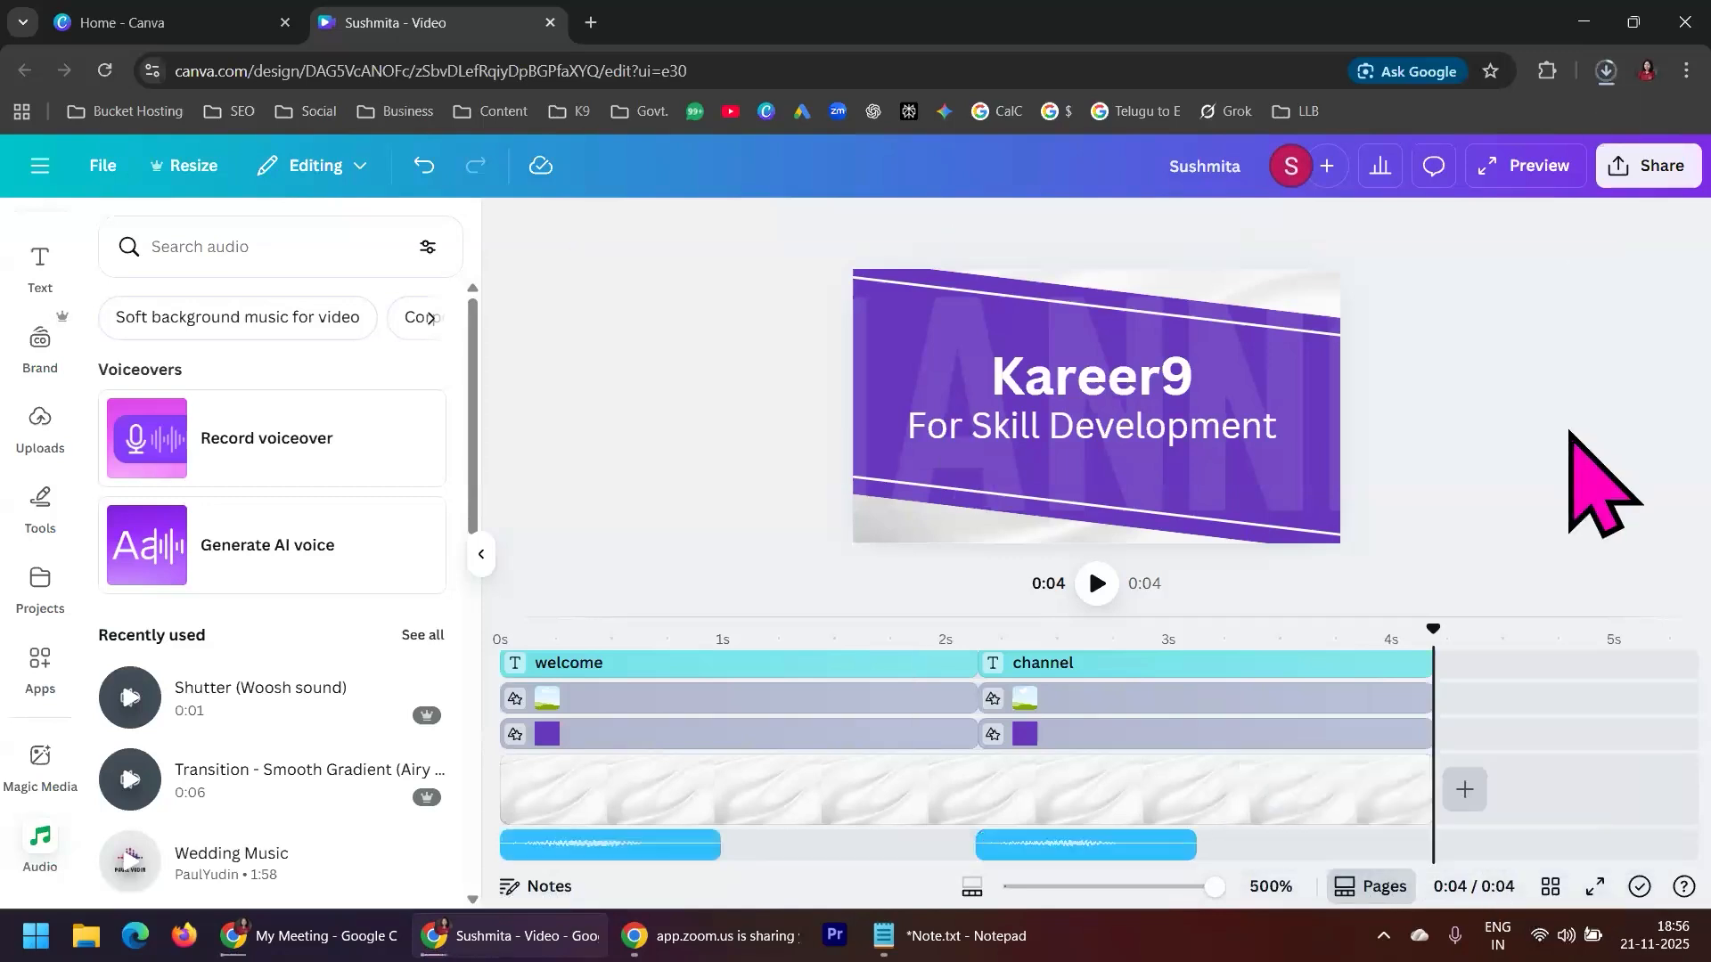
pyautogui.scroll(2, 1604, 816)
pyautogui.scroll(1, 1589, 778)
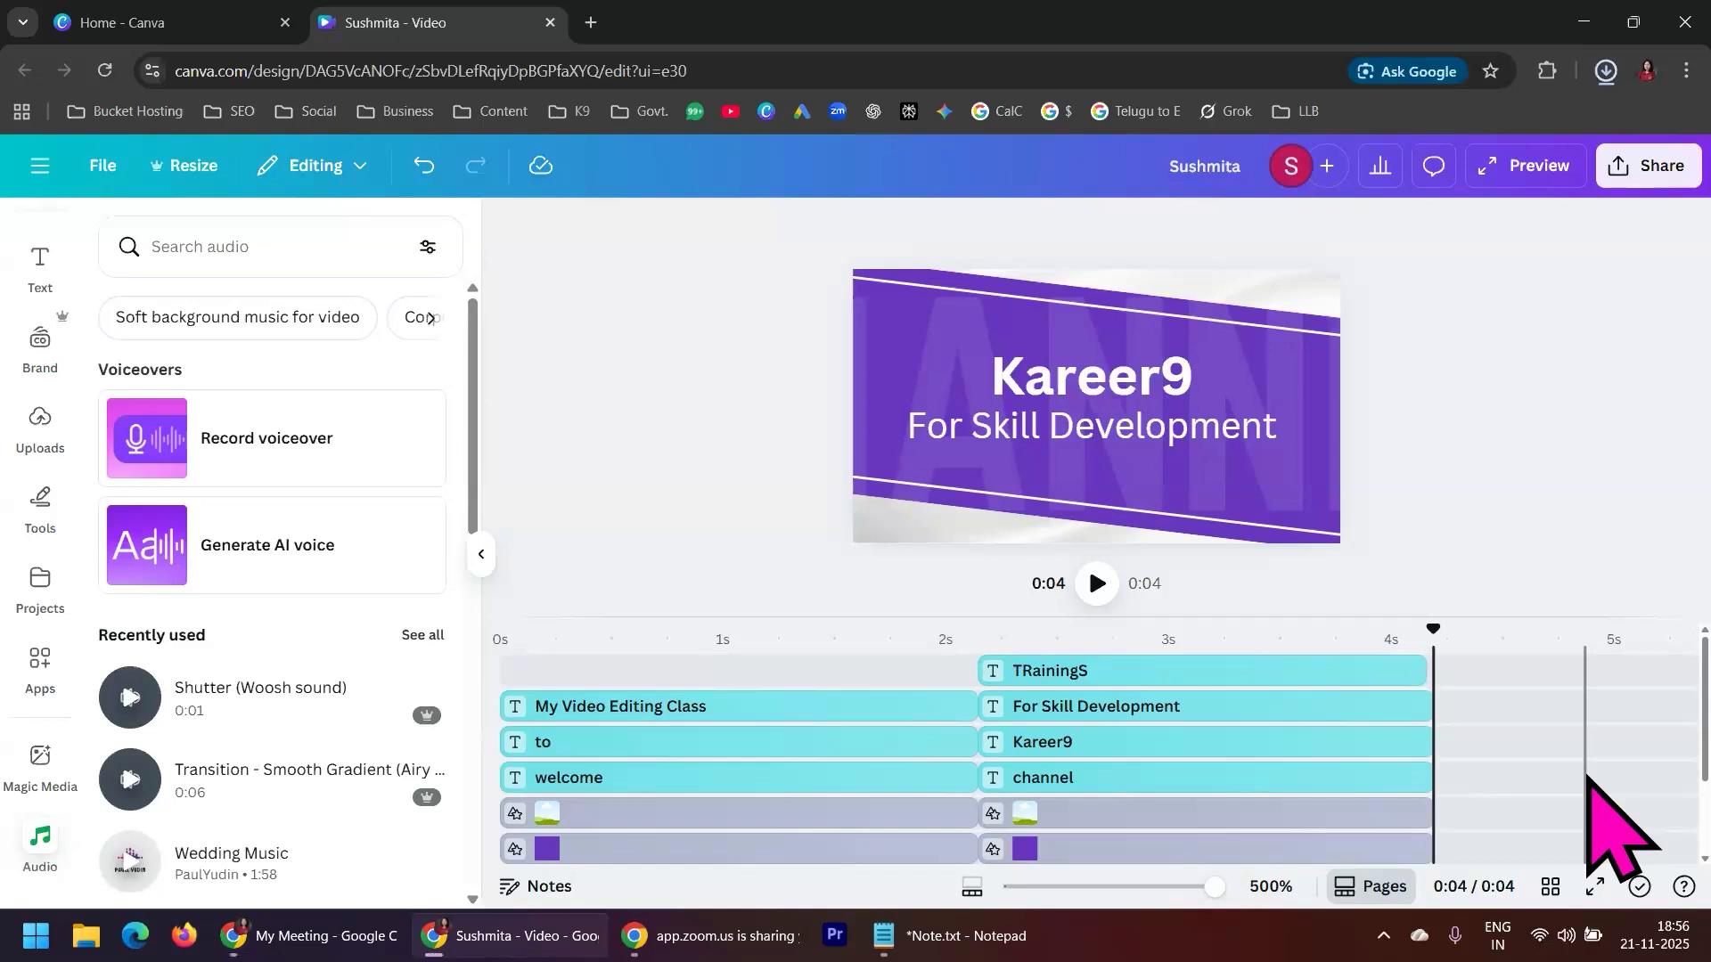
pyautogui.click(1426, 682)
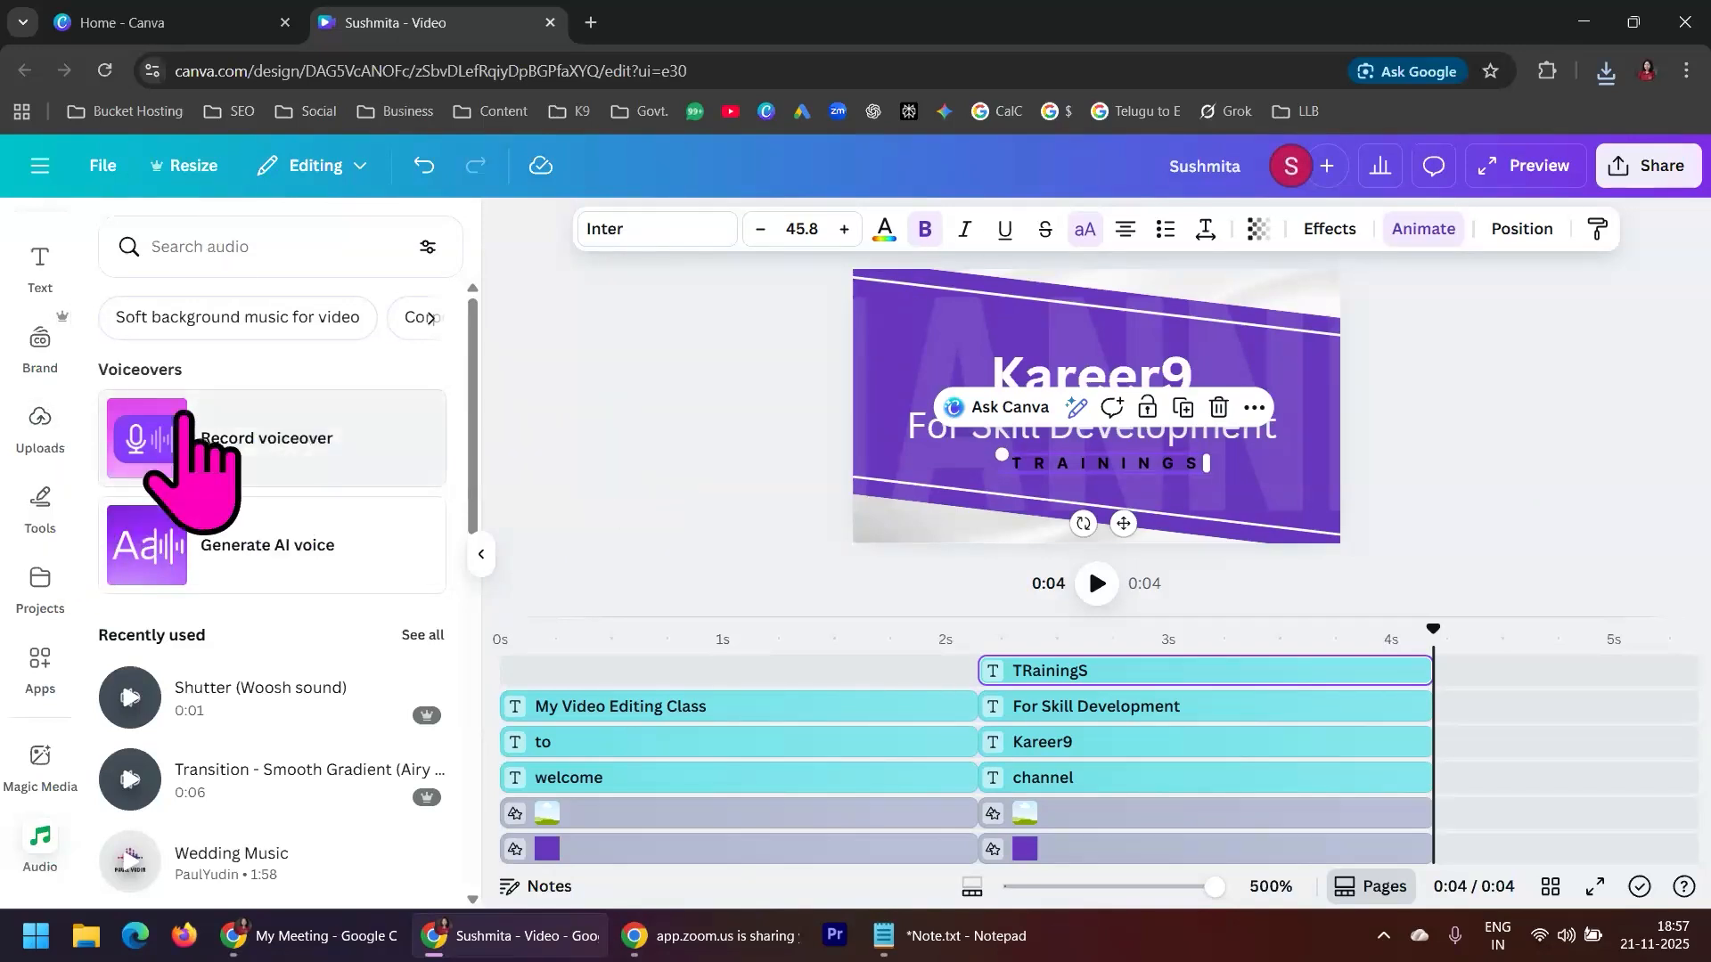
# Look through the uploaded images, then through the uploaded videos
pyautogui.click(40, 418)
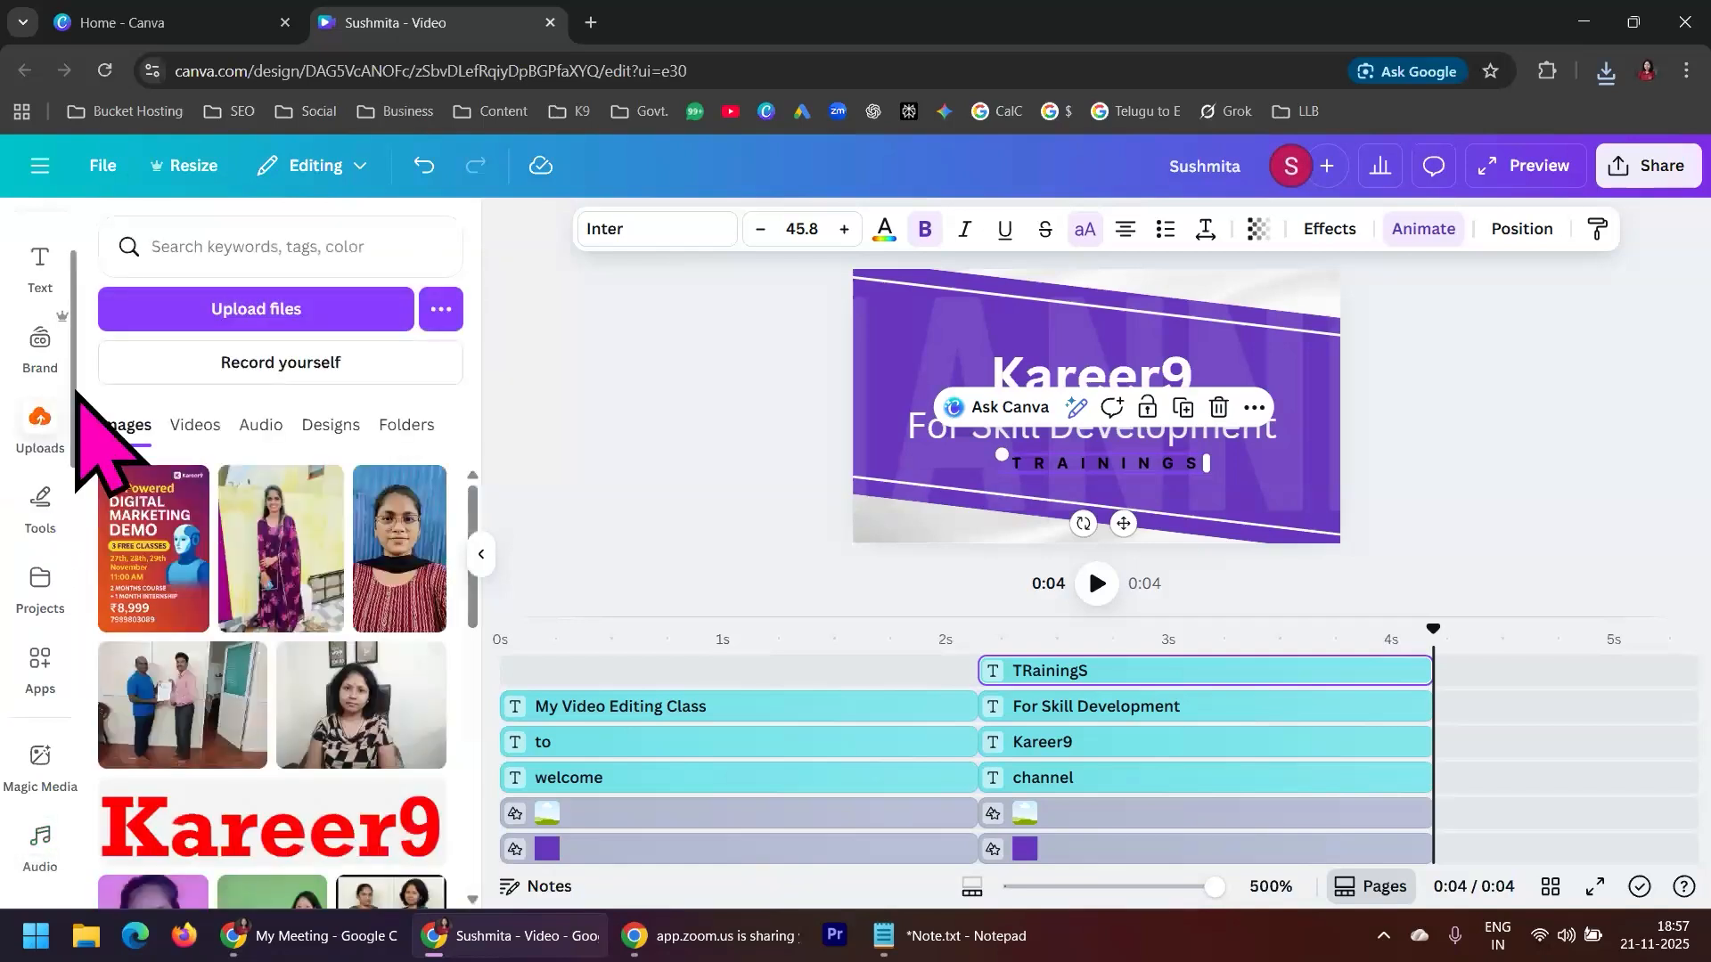
pyautogui.scroll(-1, 379, 749)
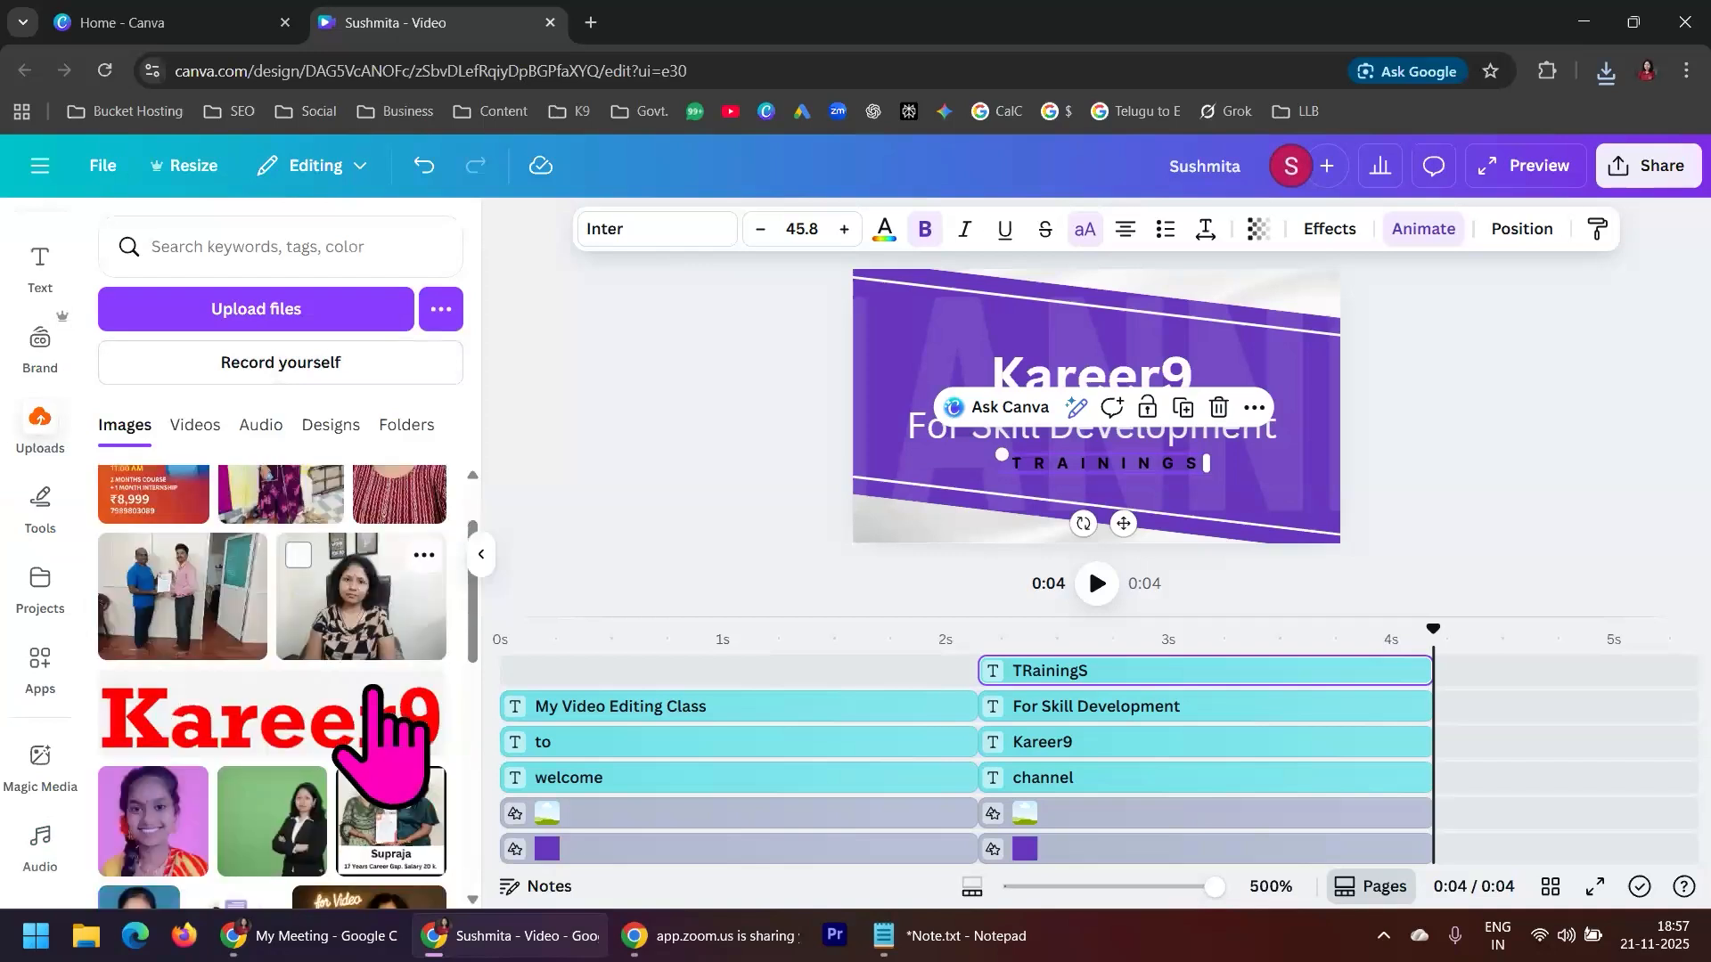
pyautogui.scroll(-3, 374, 740)
pyautogui.scroll(4, 386, 783)
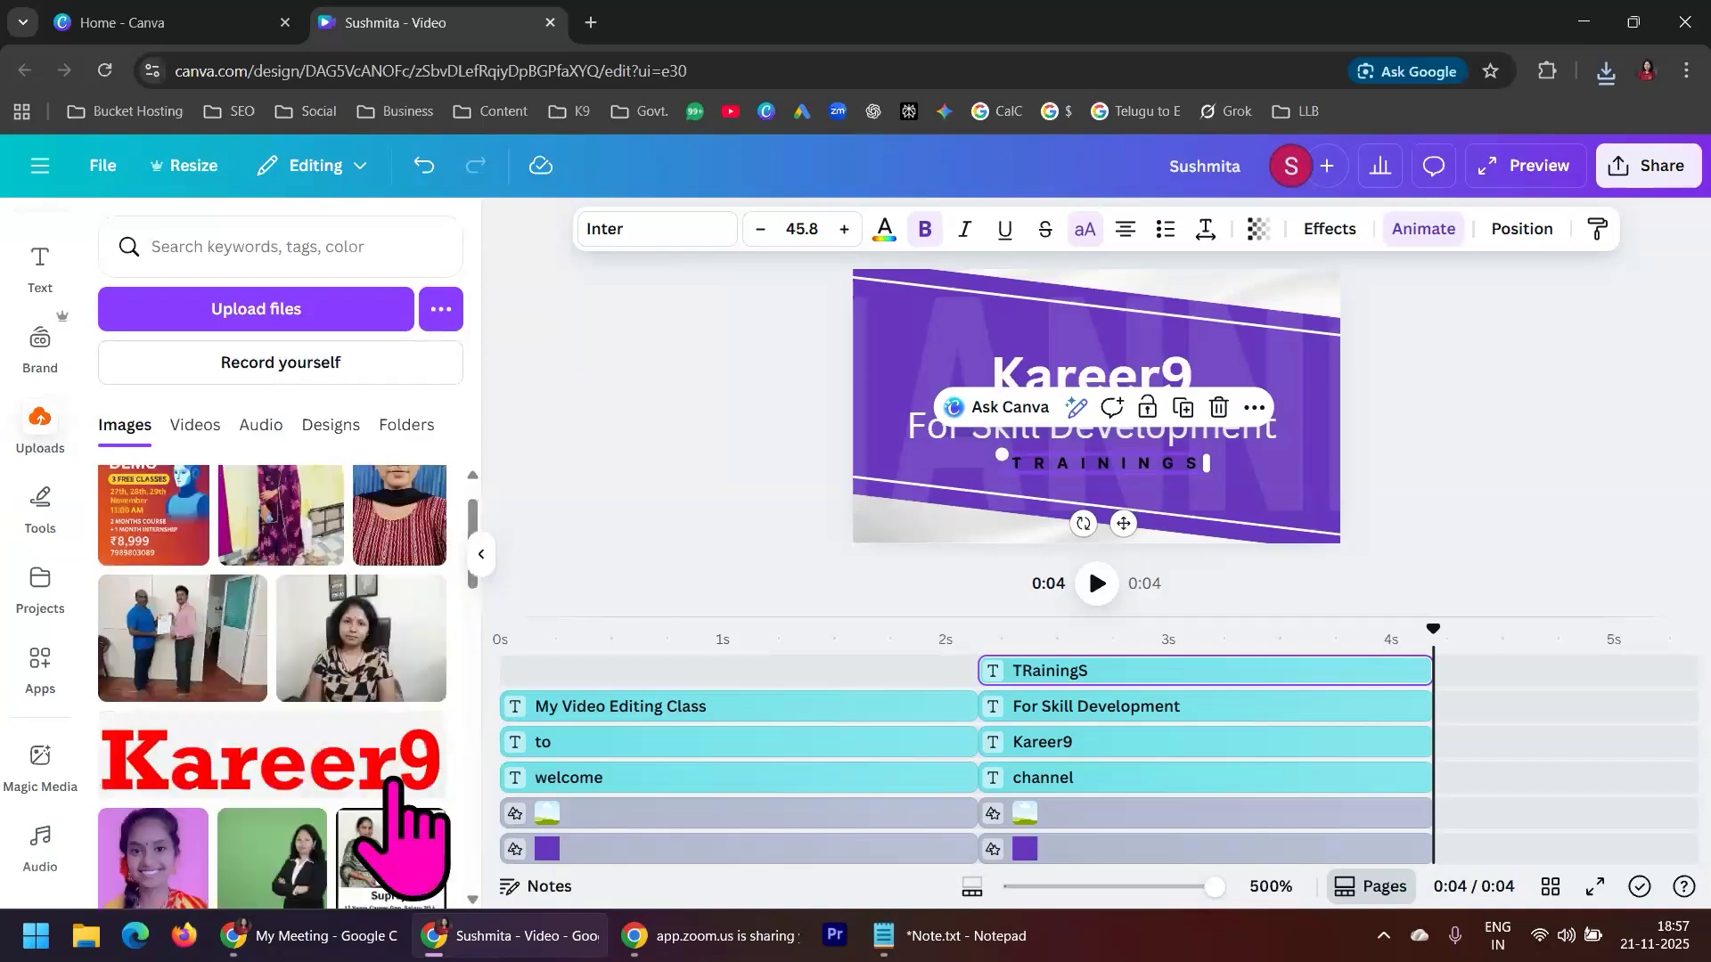
pyautogui.scroll(1, 392, 782)
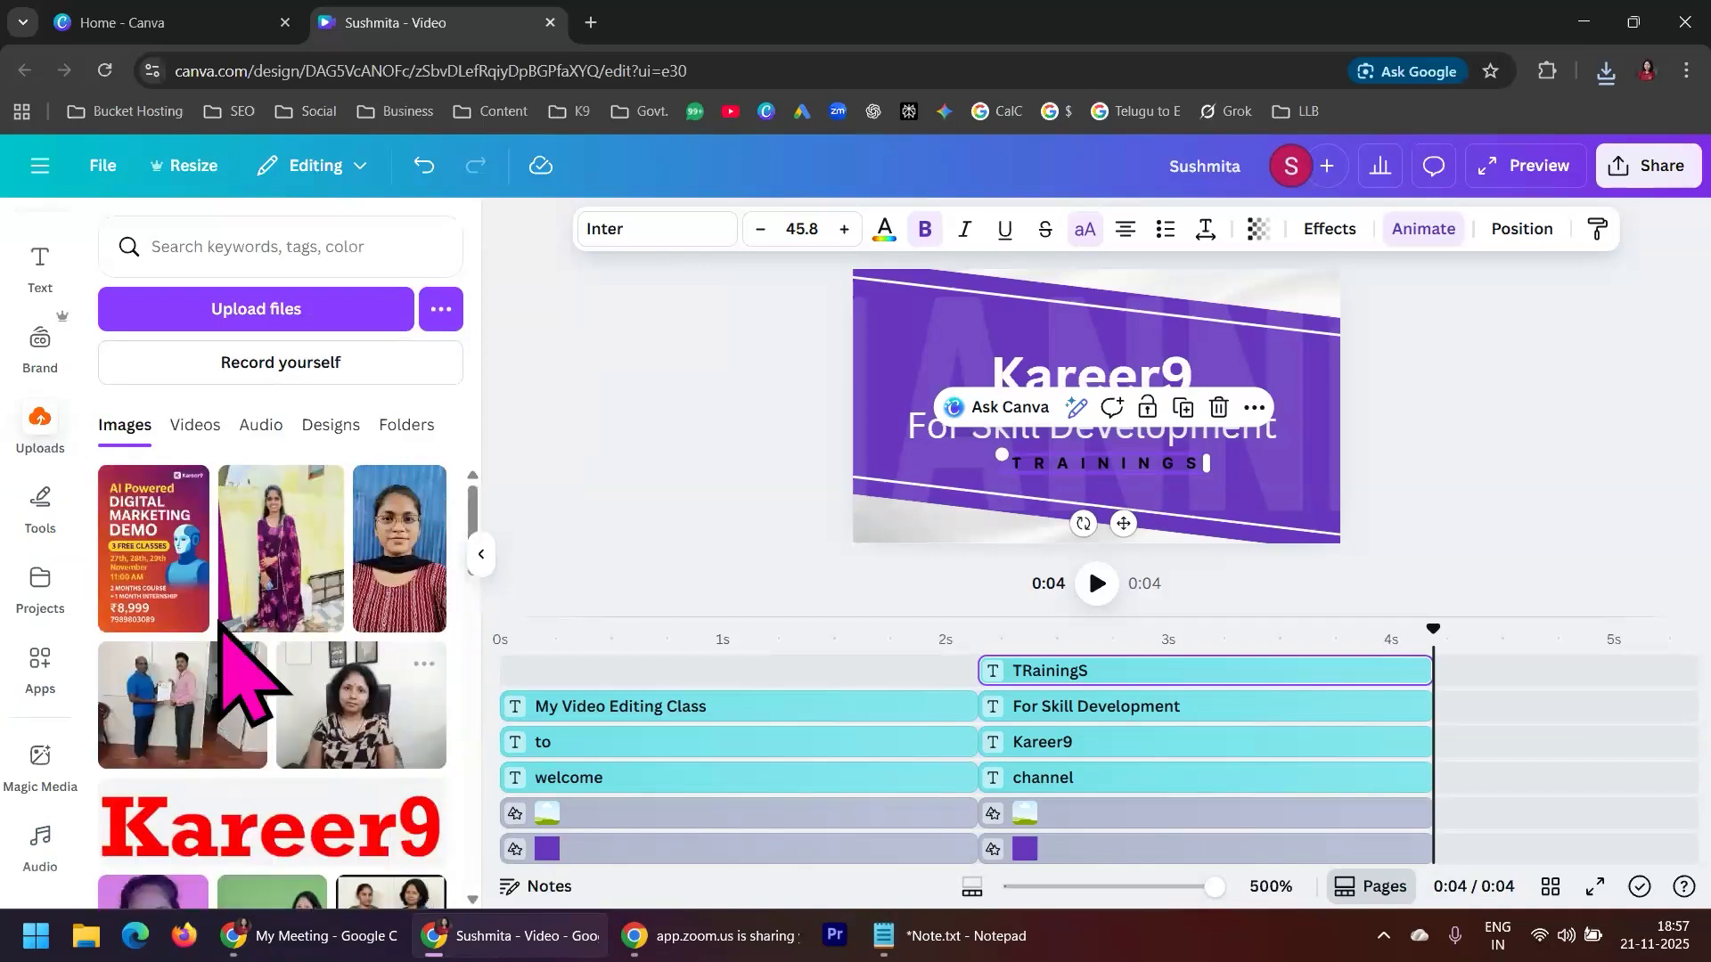
pyautogui.click(195, 424)
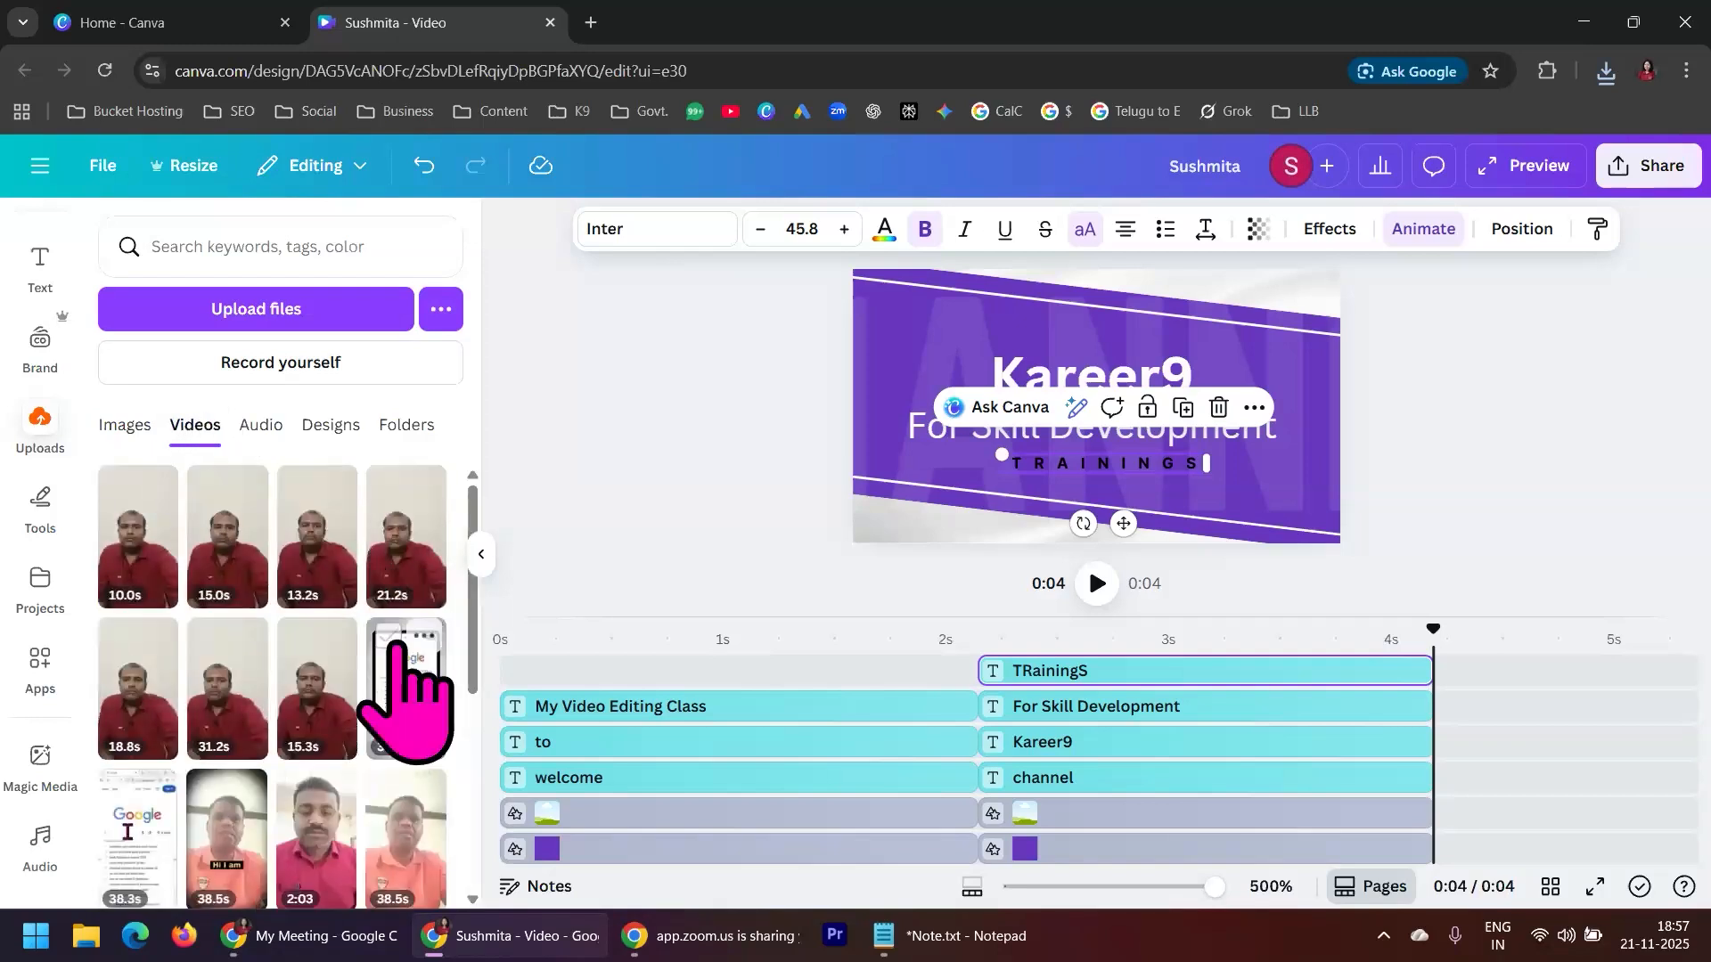
pyautogui.scroll(-5, 397, 646)
pyautogui.scroll(5, 394, 704)
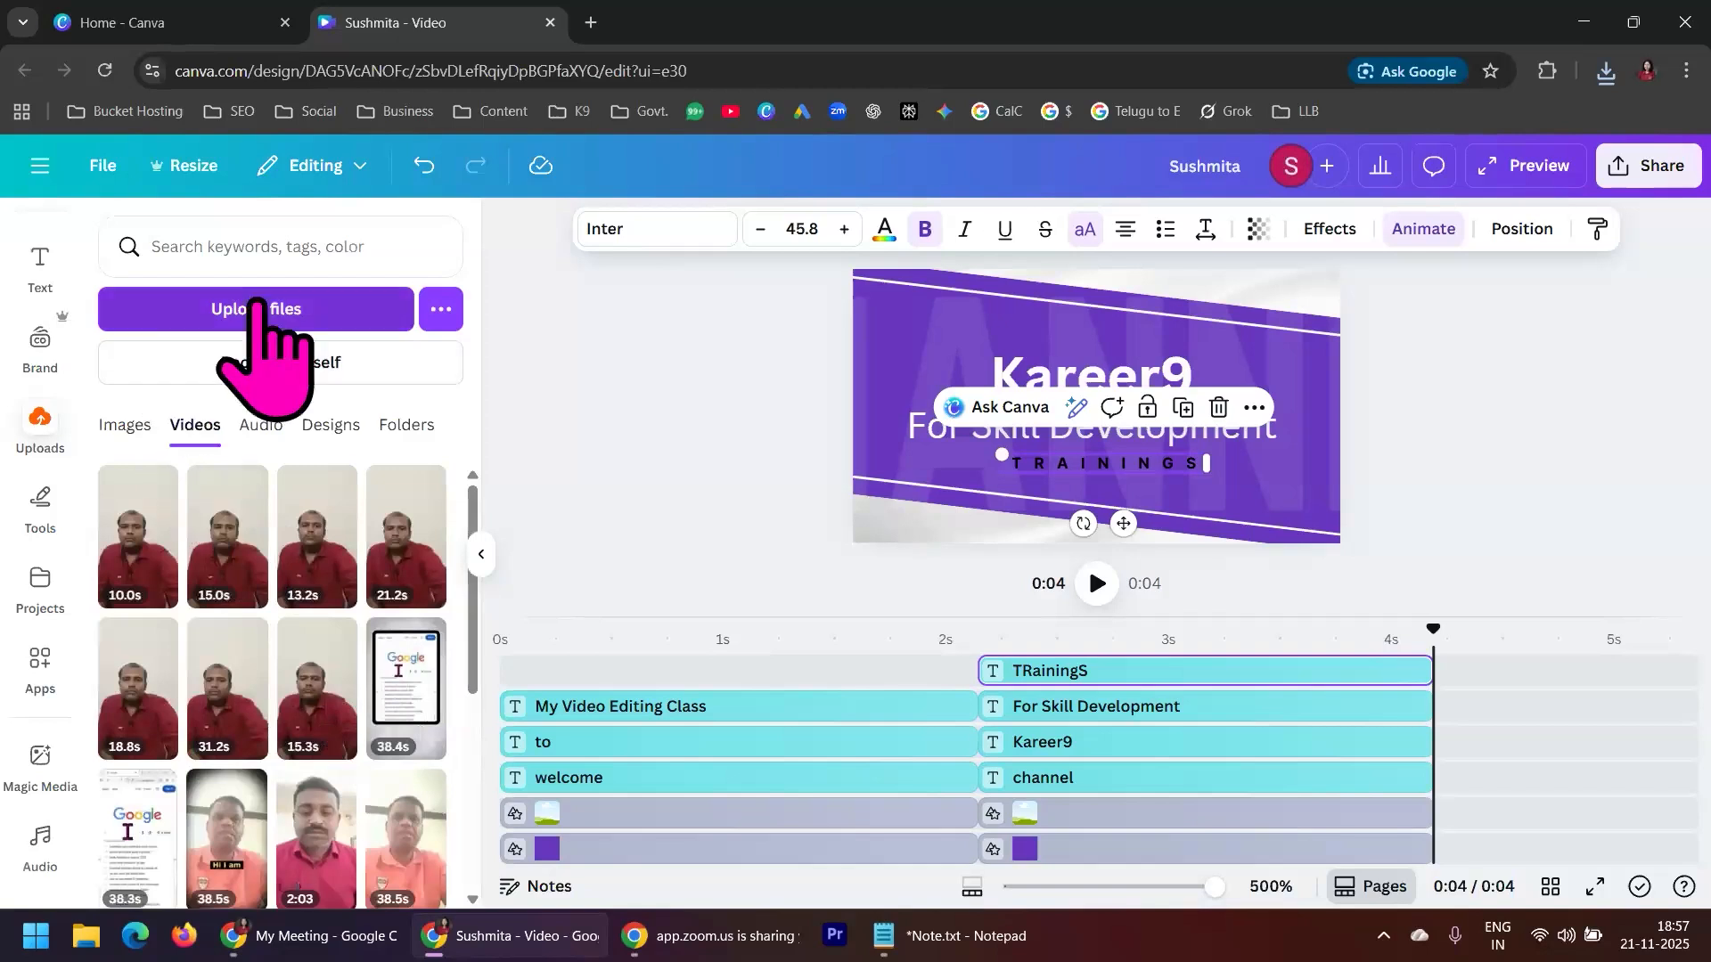
# Upload Demo Video 1 from the computer's Videos folder
pyautogui.click(344, 308)
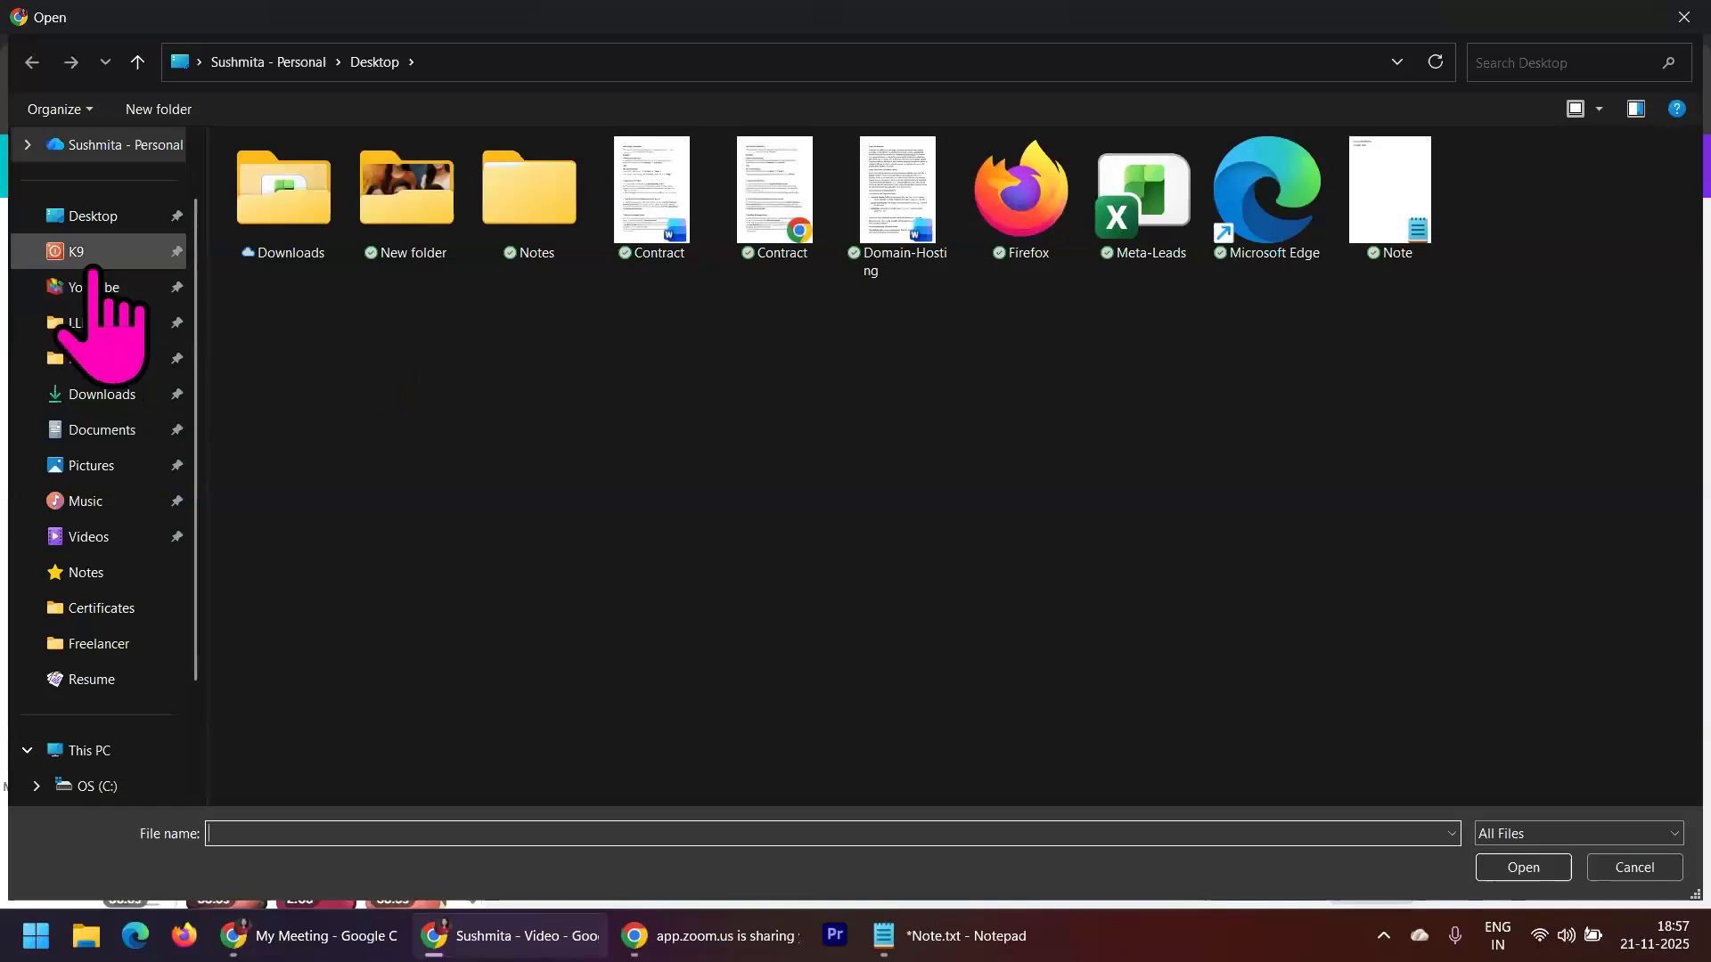
pyautogui.click(126, 540)
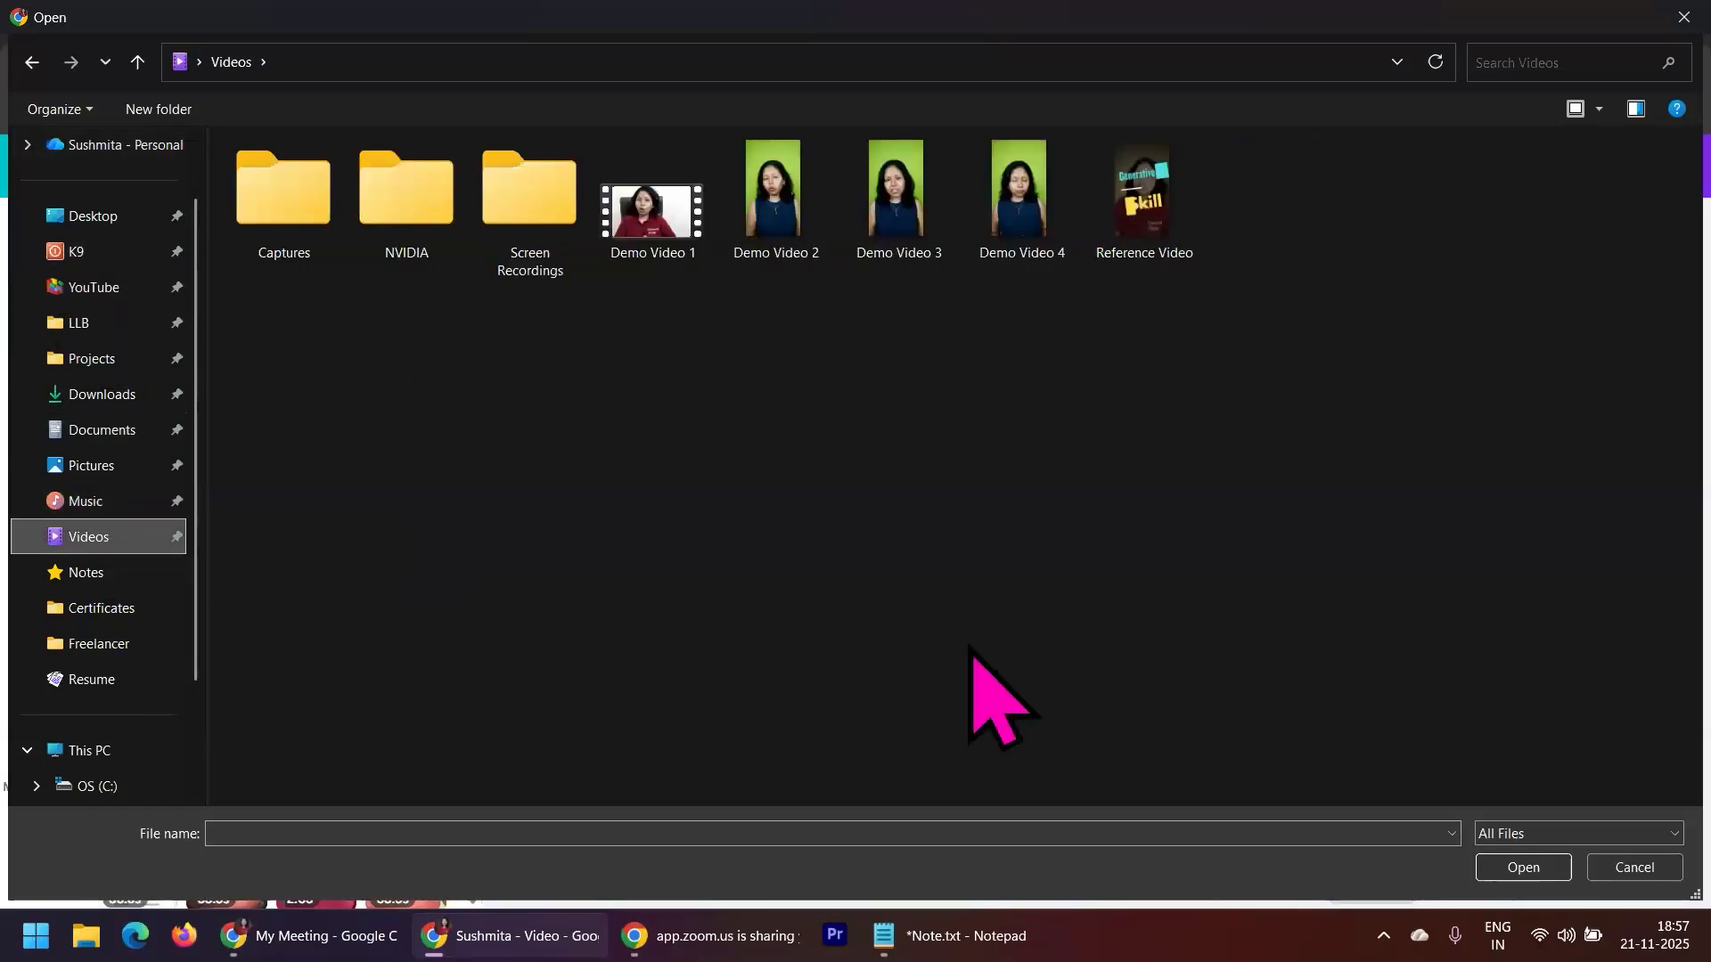
pyautogui.click(660, 218)
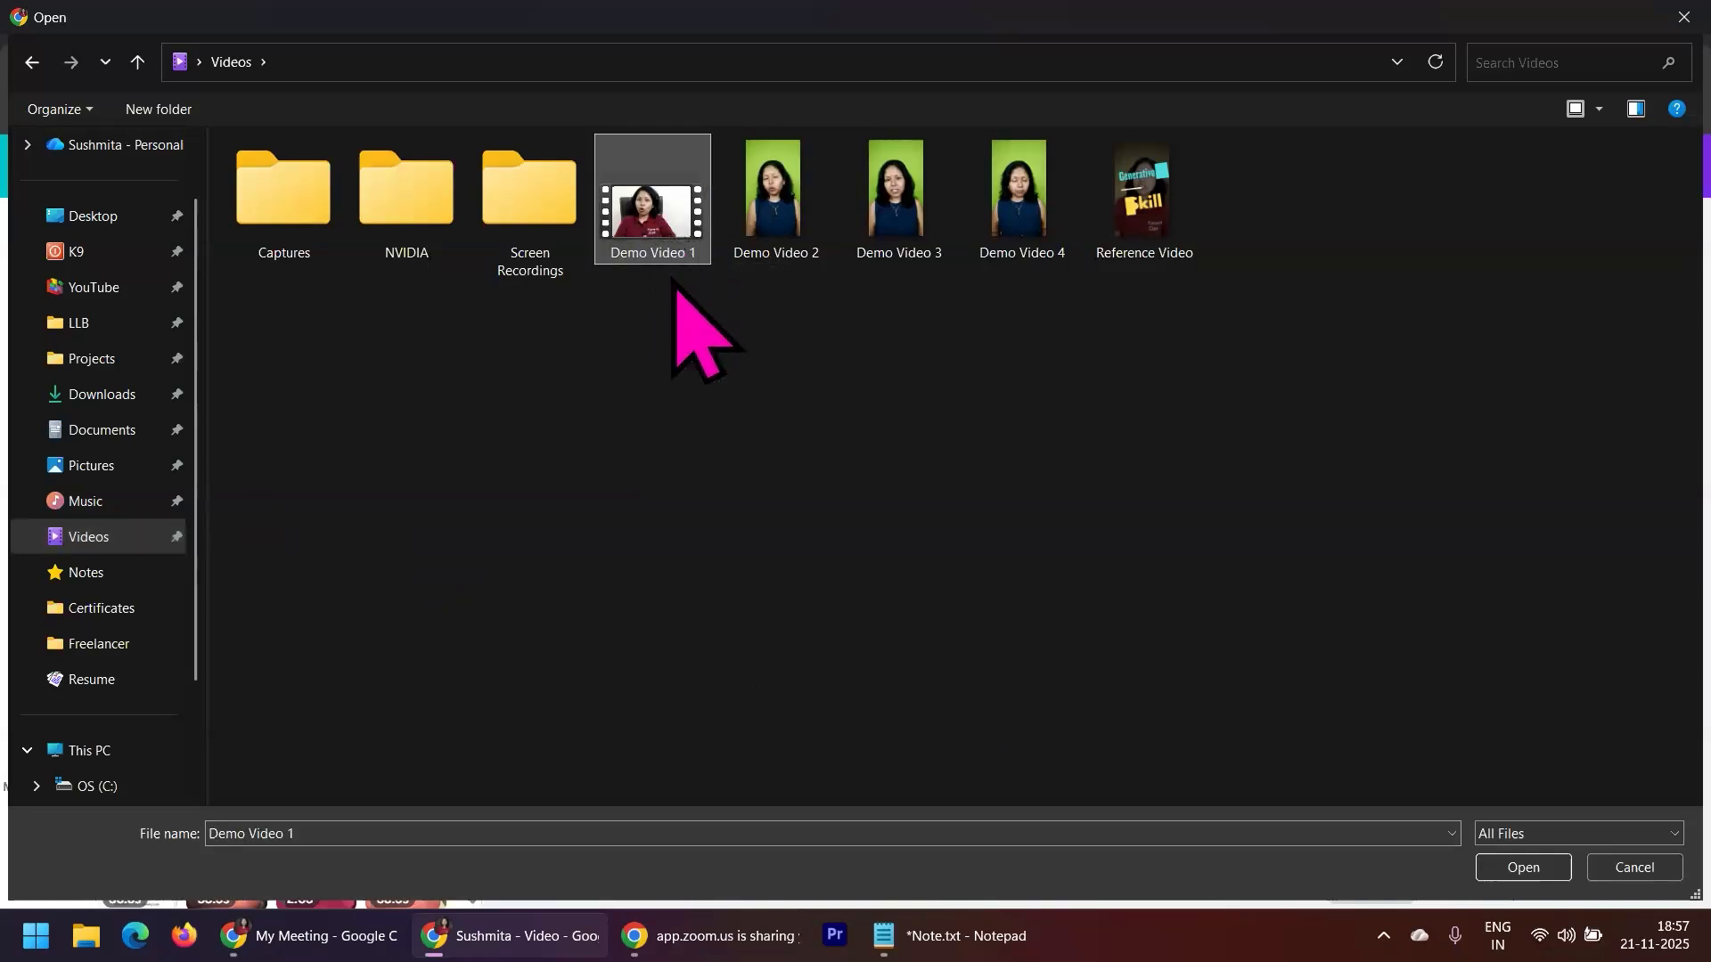
pyautogui.click(1498, 869)
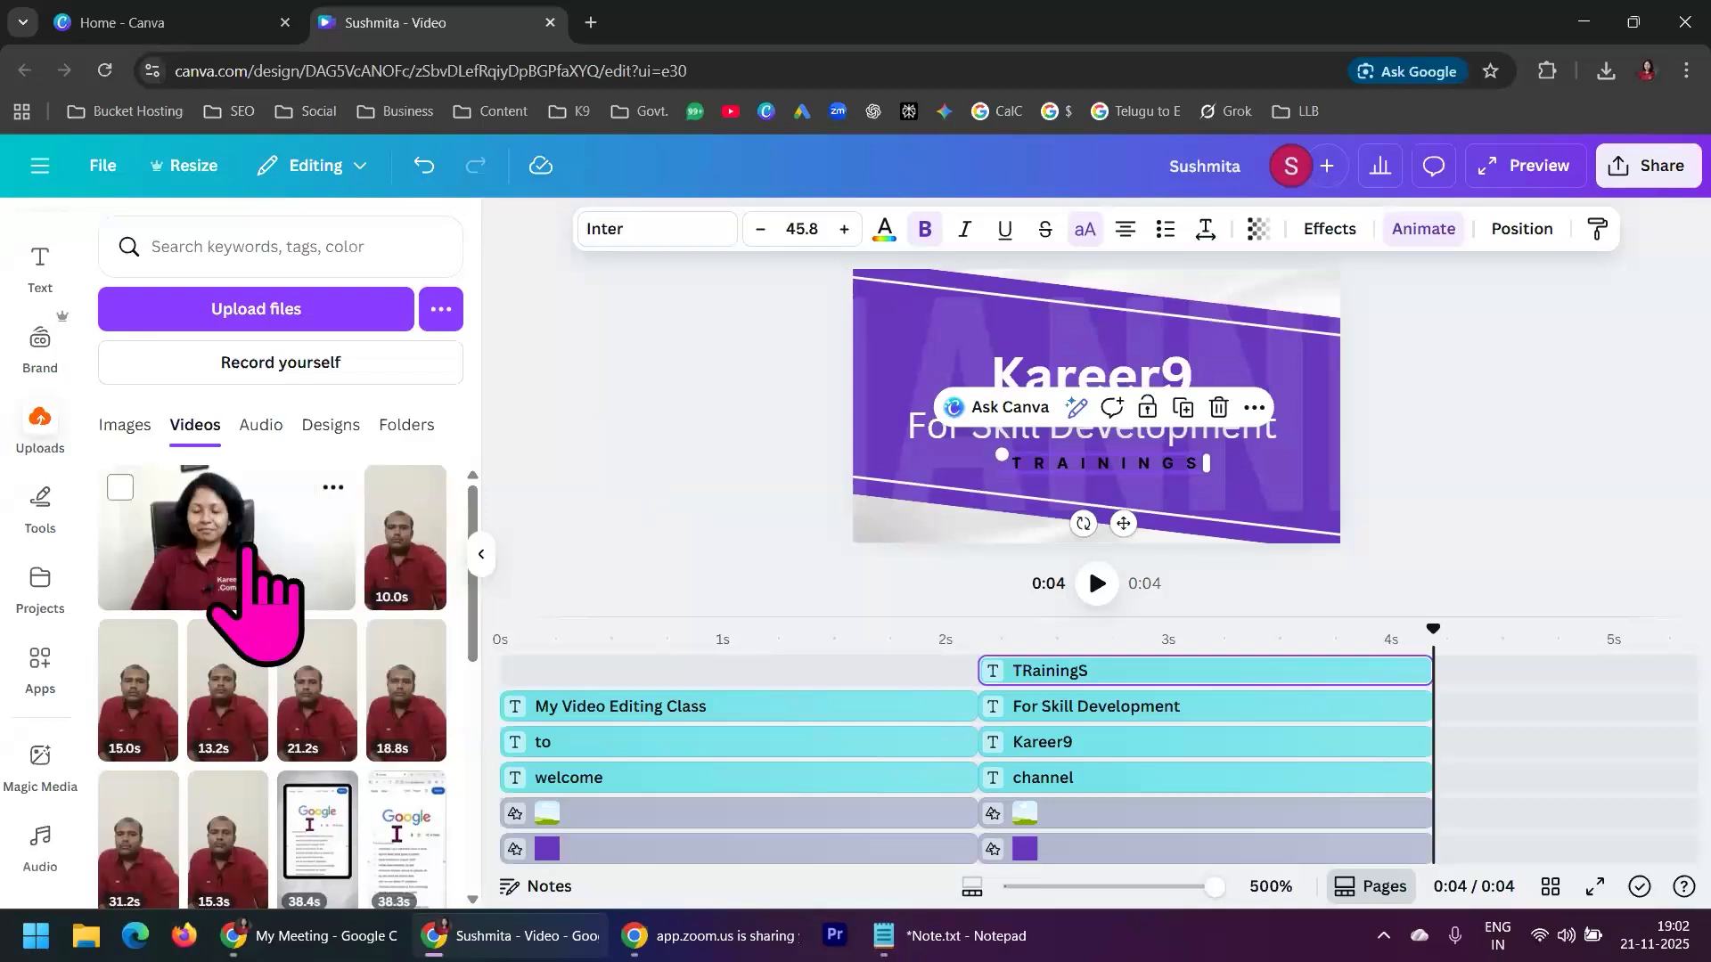
# Play the opening of the design from near the start of the timeline and pause it
pyautogui.click(1442, 397)
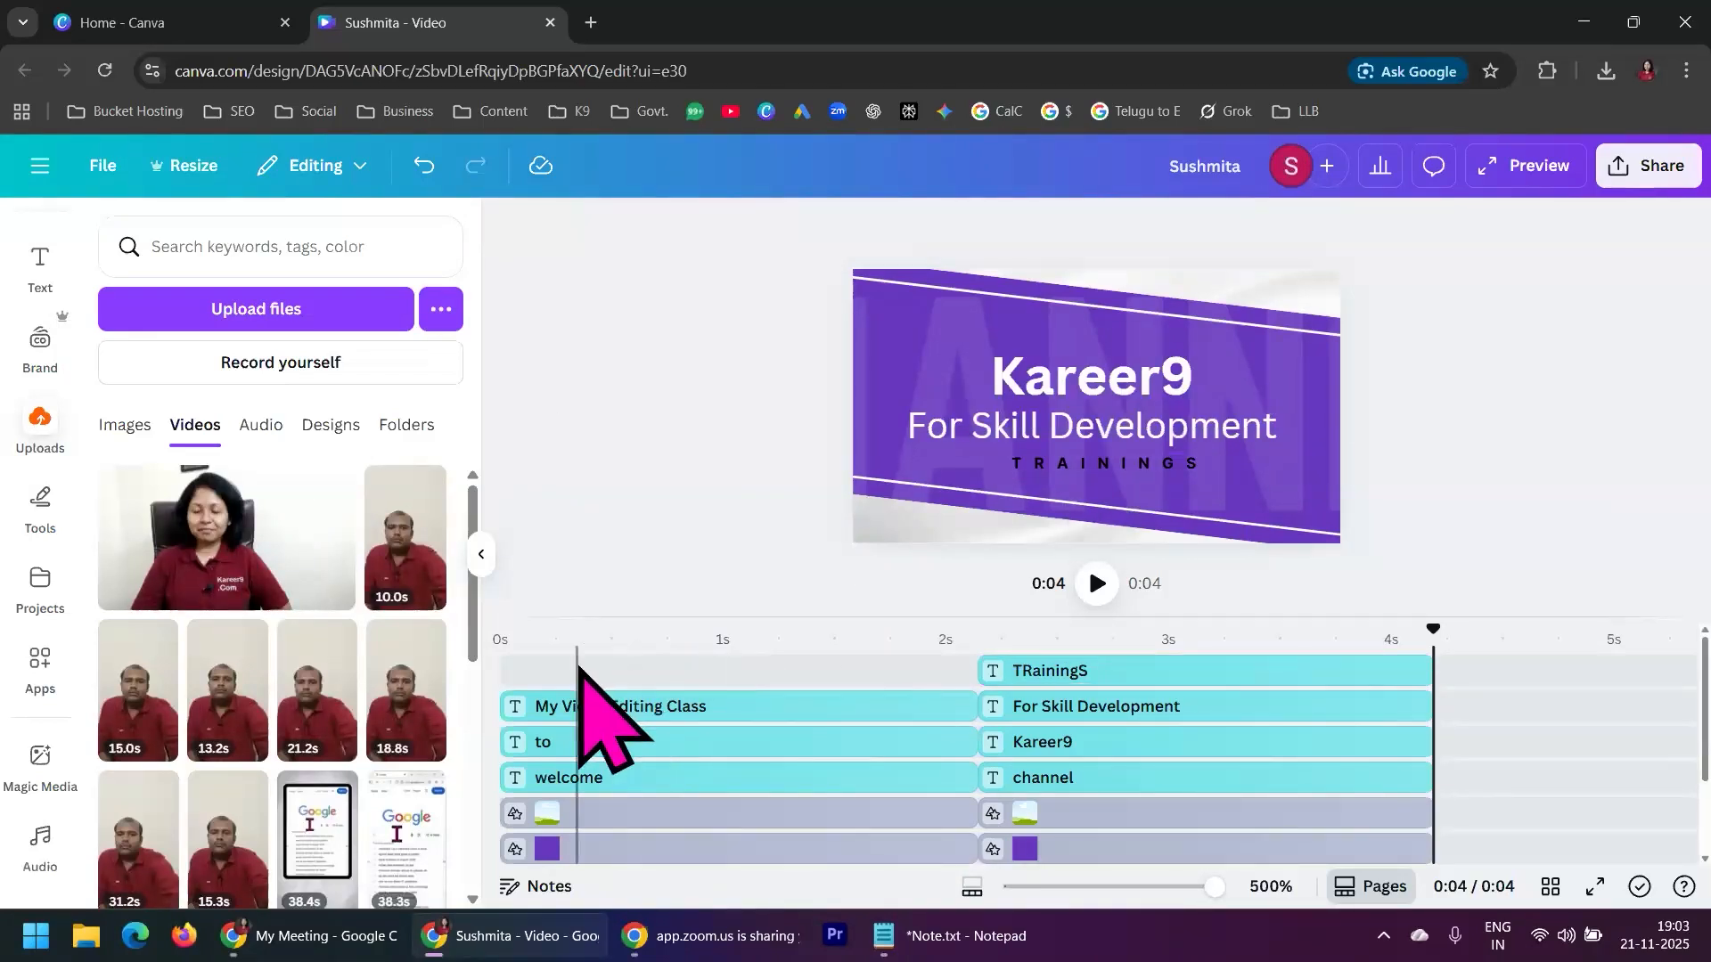
pyautogui.click(575, 699)
pyautogui.moveTo(576, 624); pyautogui.dragTo(515, 630)
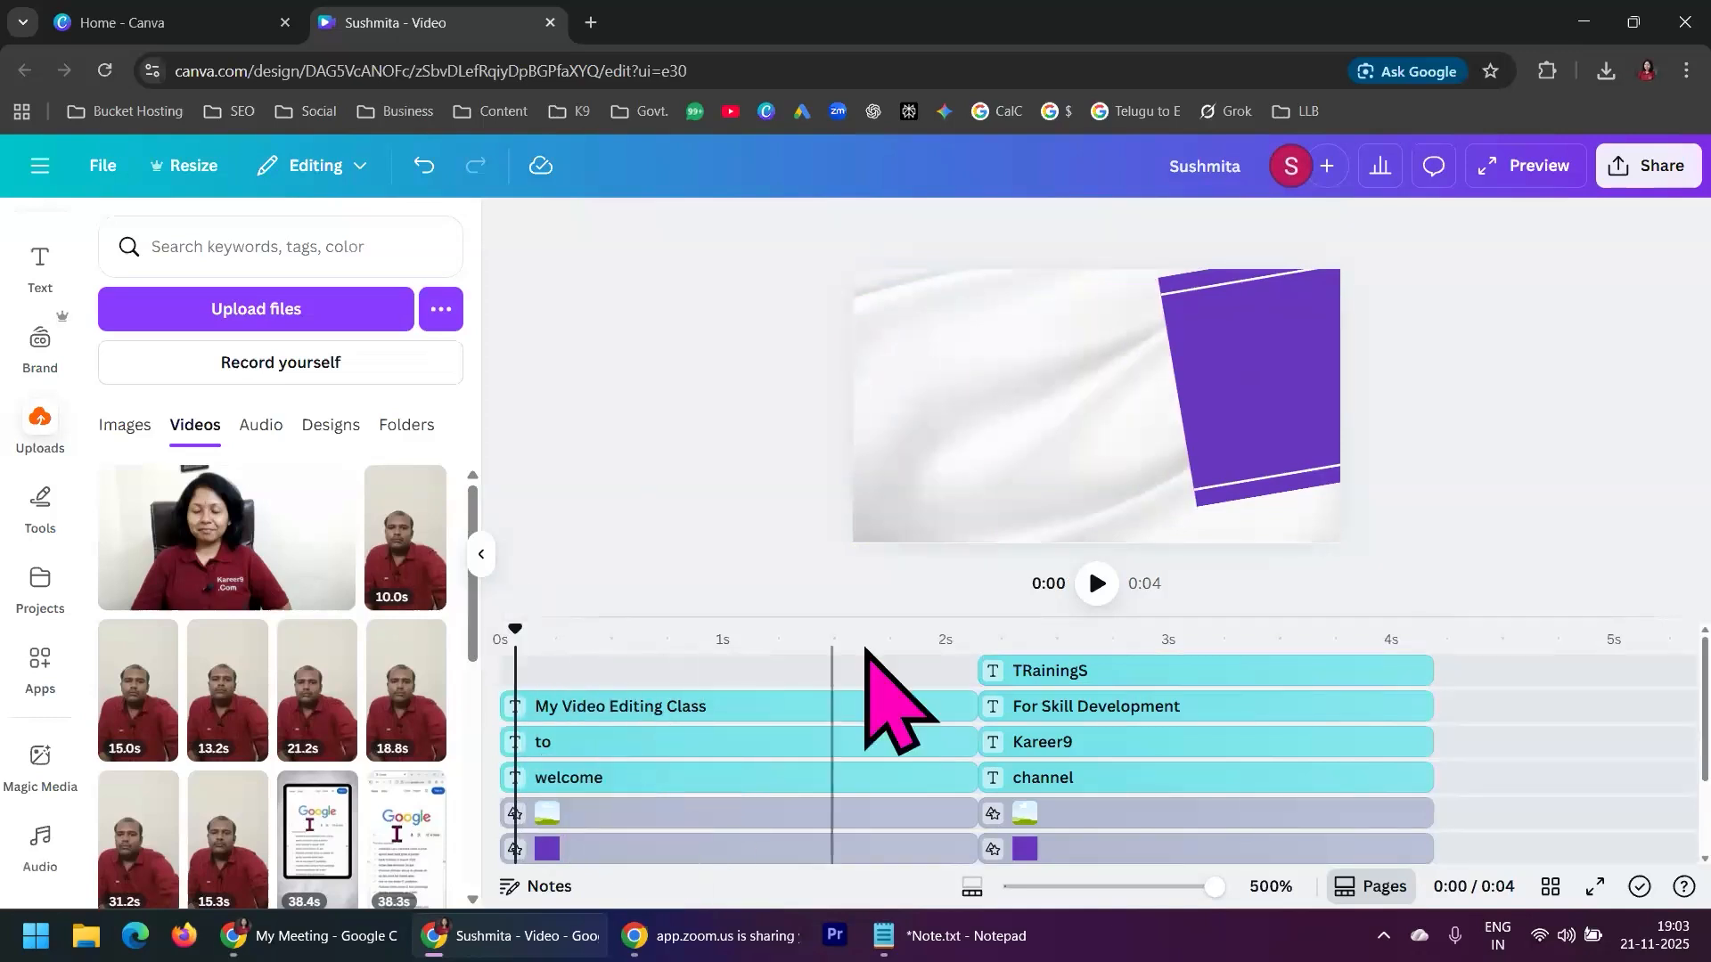
pyautogui.click(1097, 584)
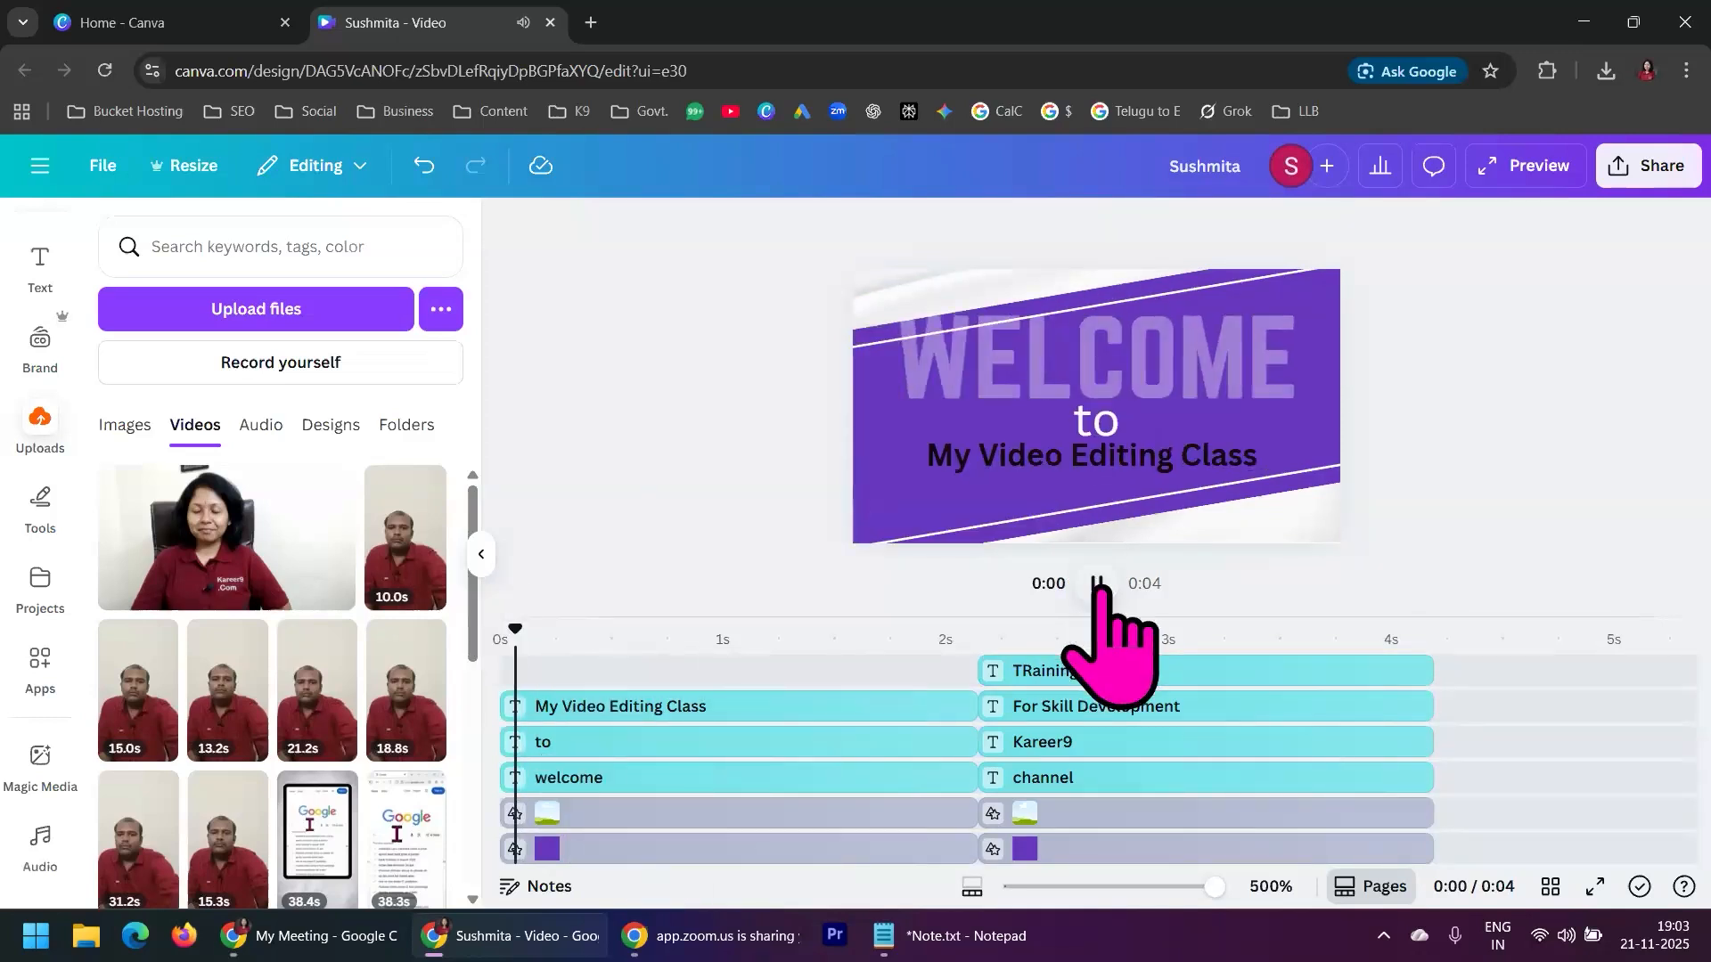
pyautogui.click(1097, 583)
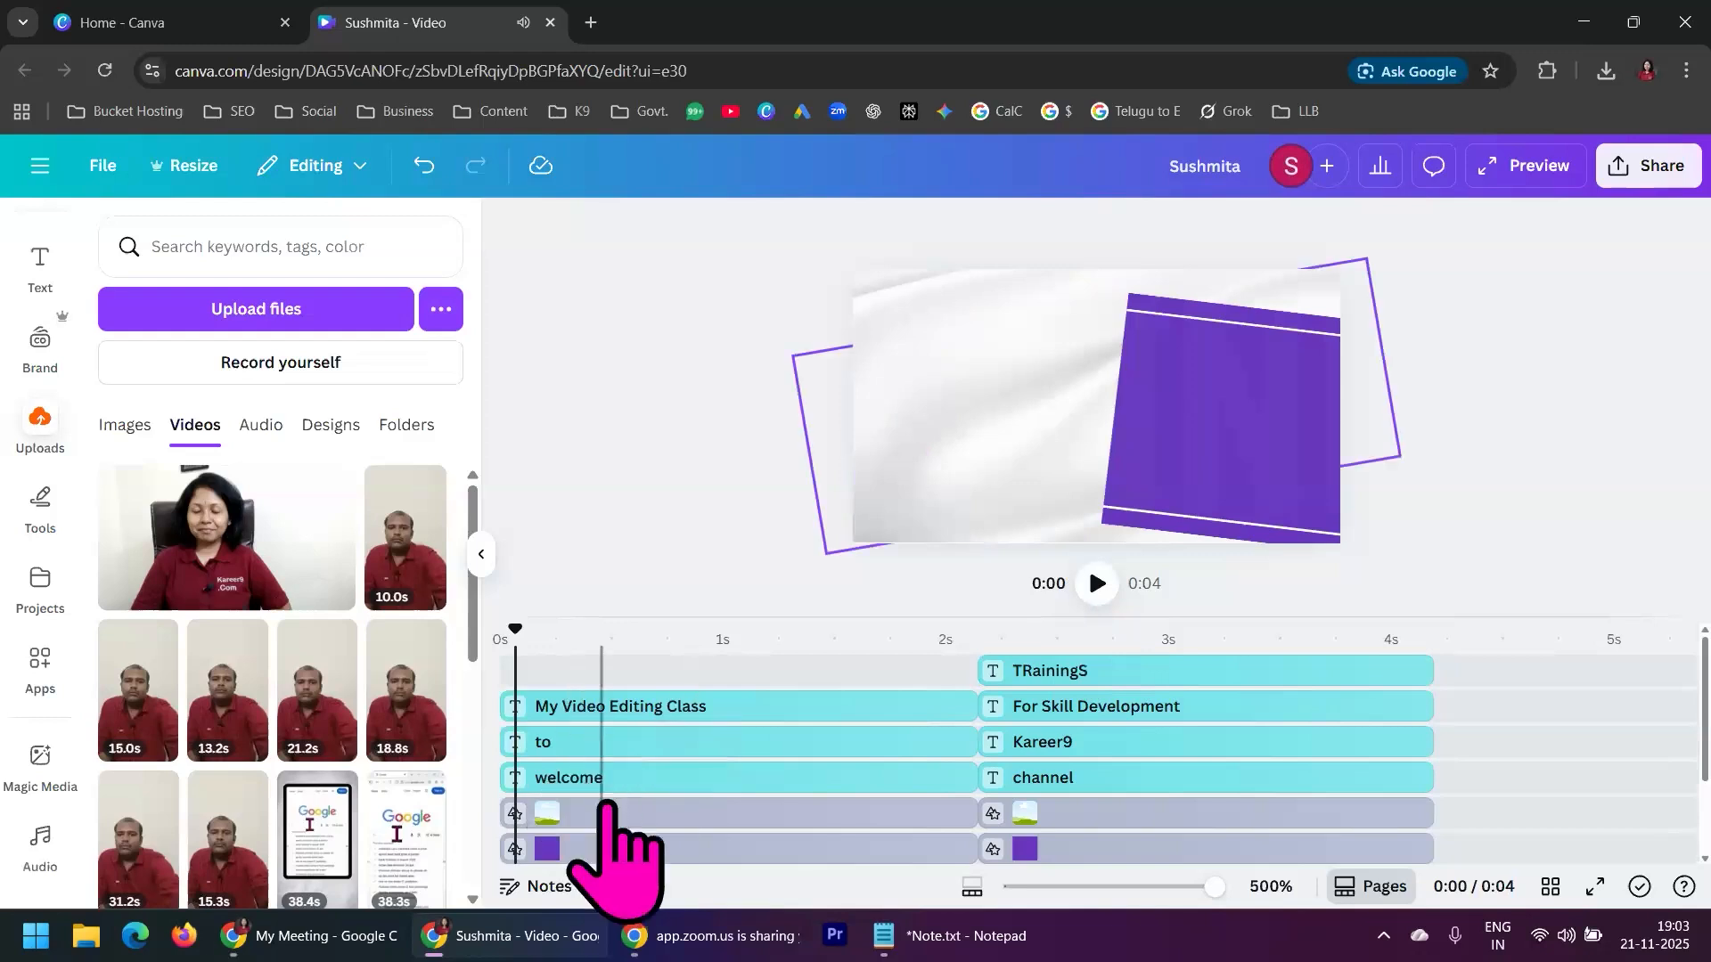
# Review the first scene's welcome and My Video Editing Class layers, and scrub through to the end of the second scene
pyautogui.click(652, 786)
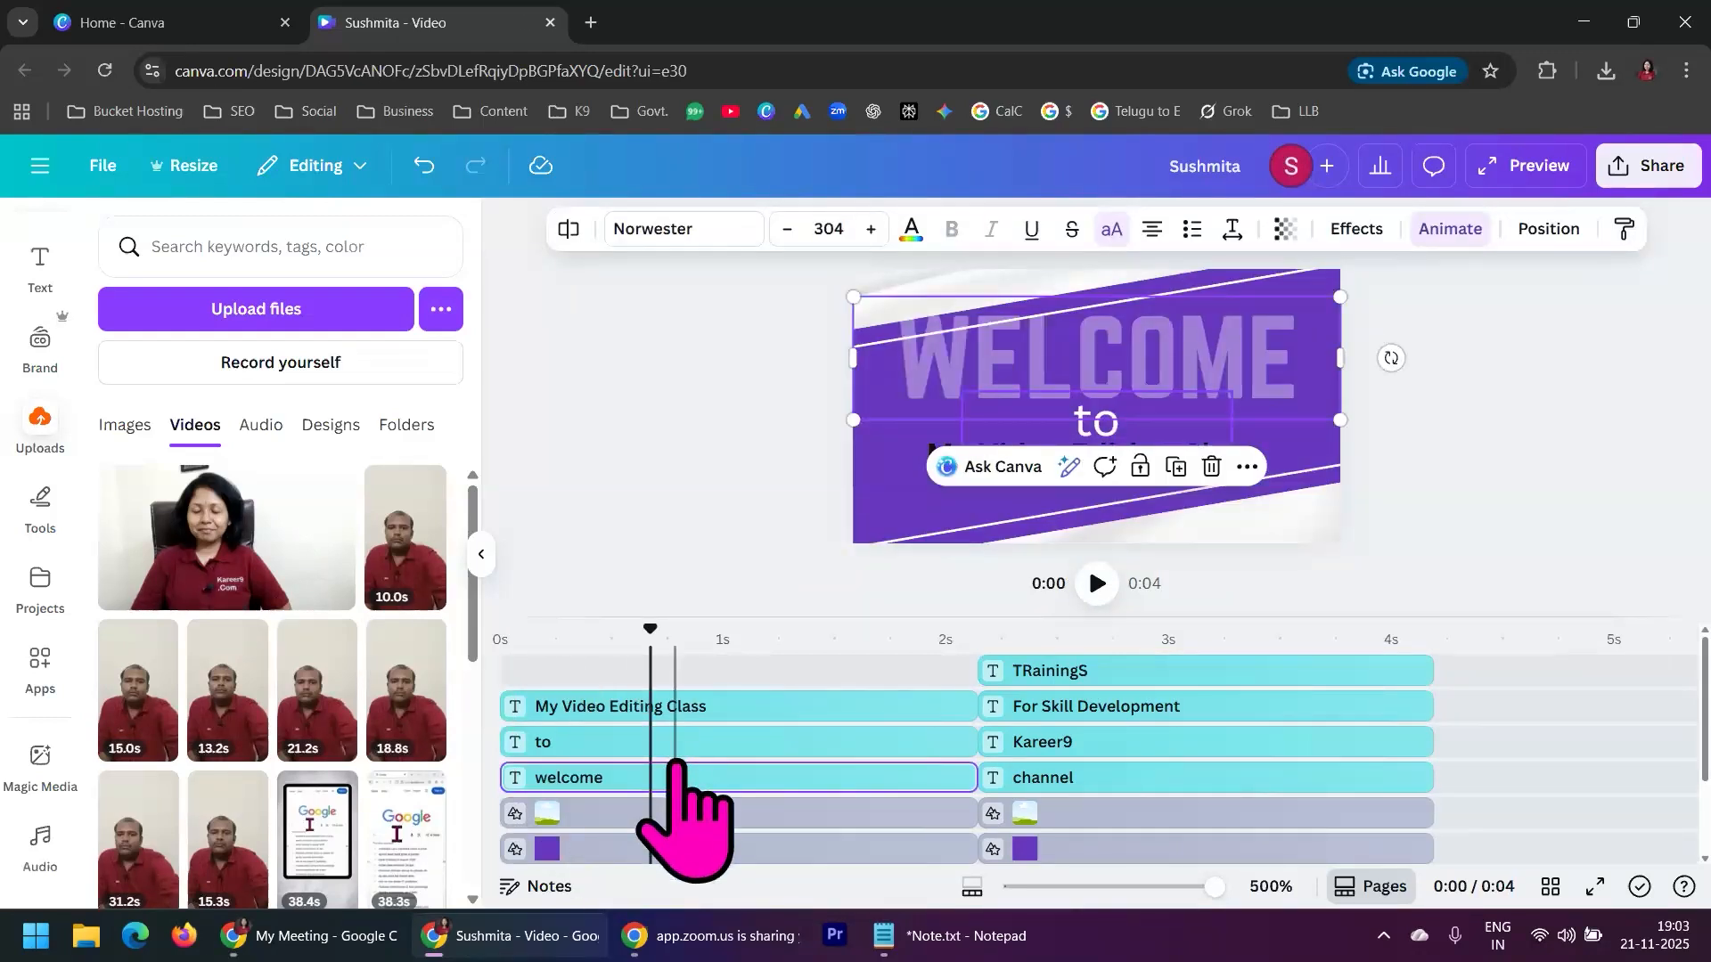
pyautogui.moveTo(651, 638); pyautogui.dragTo(744, 631)
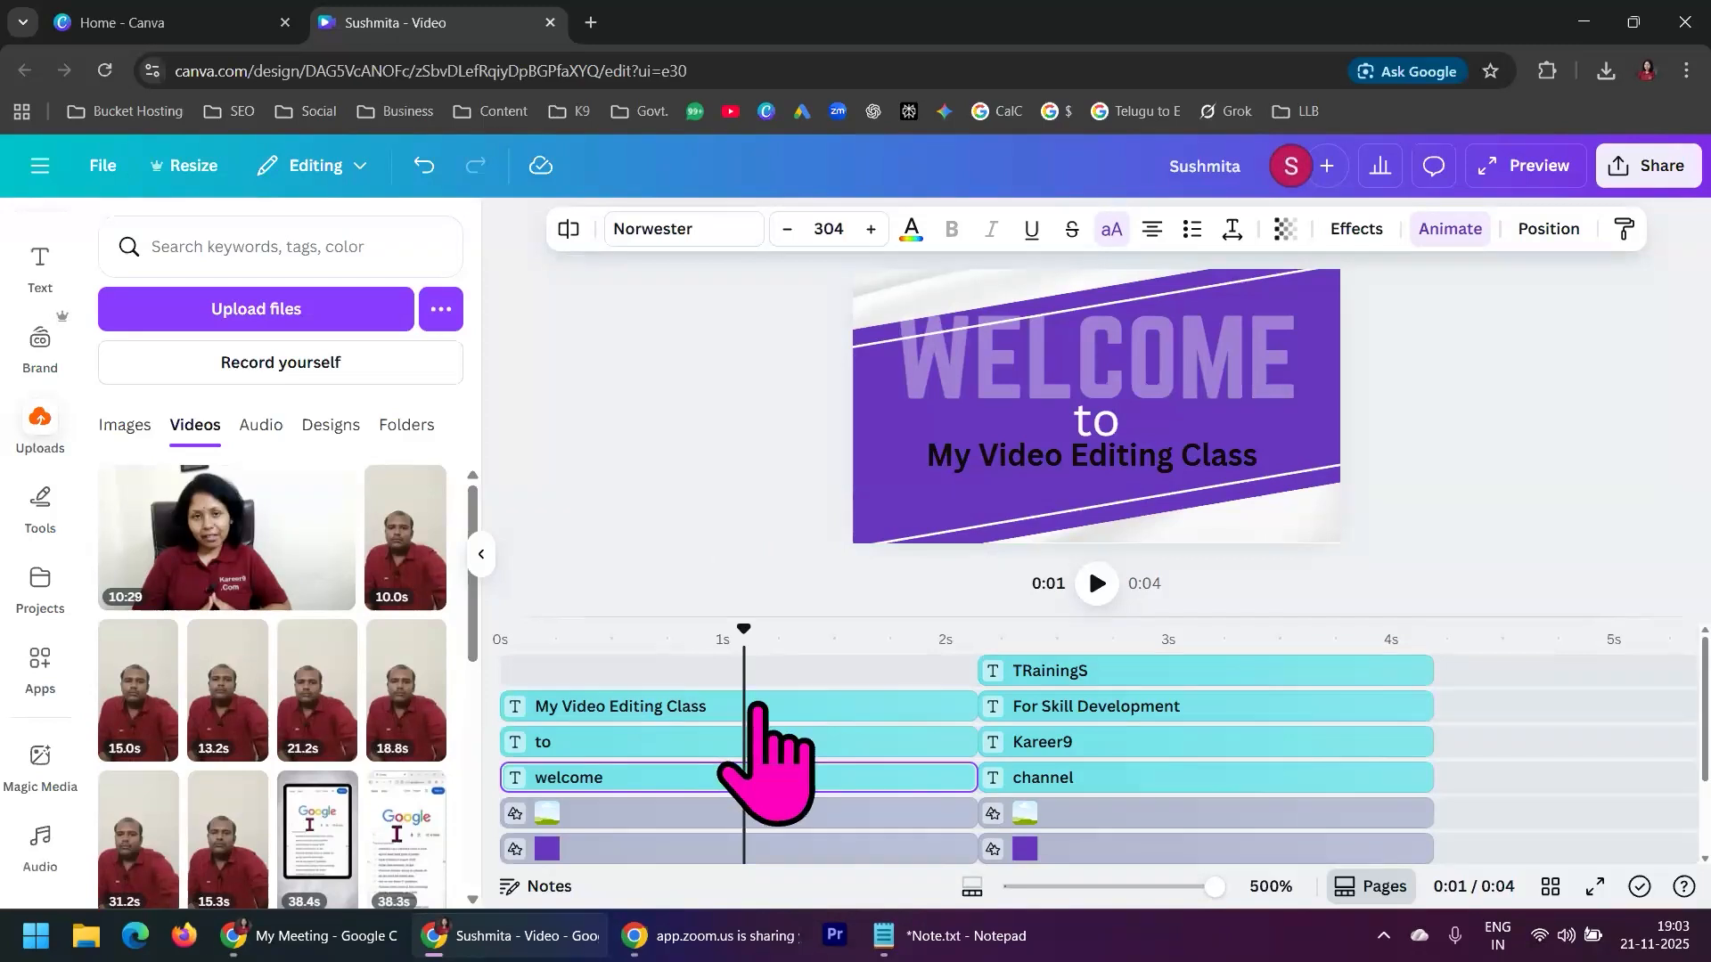
pyautogui.click(679, 707)
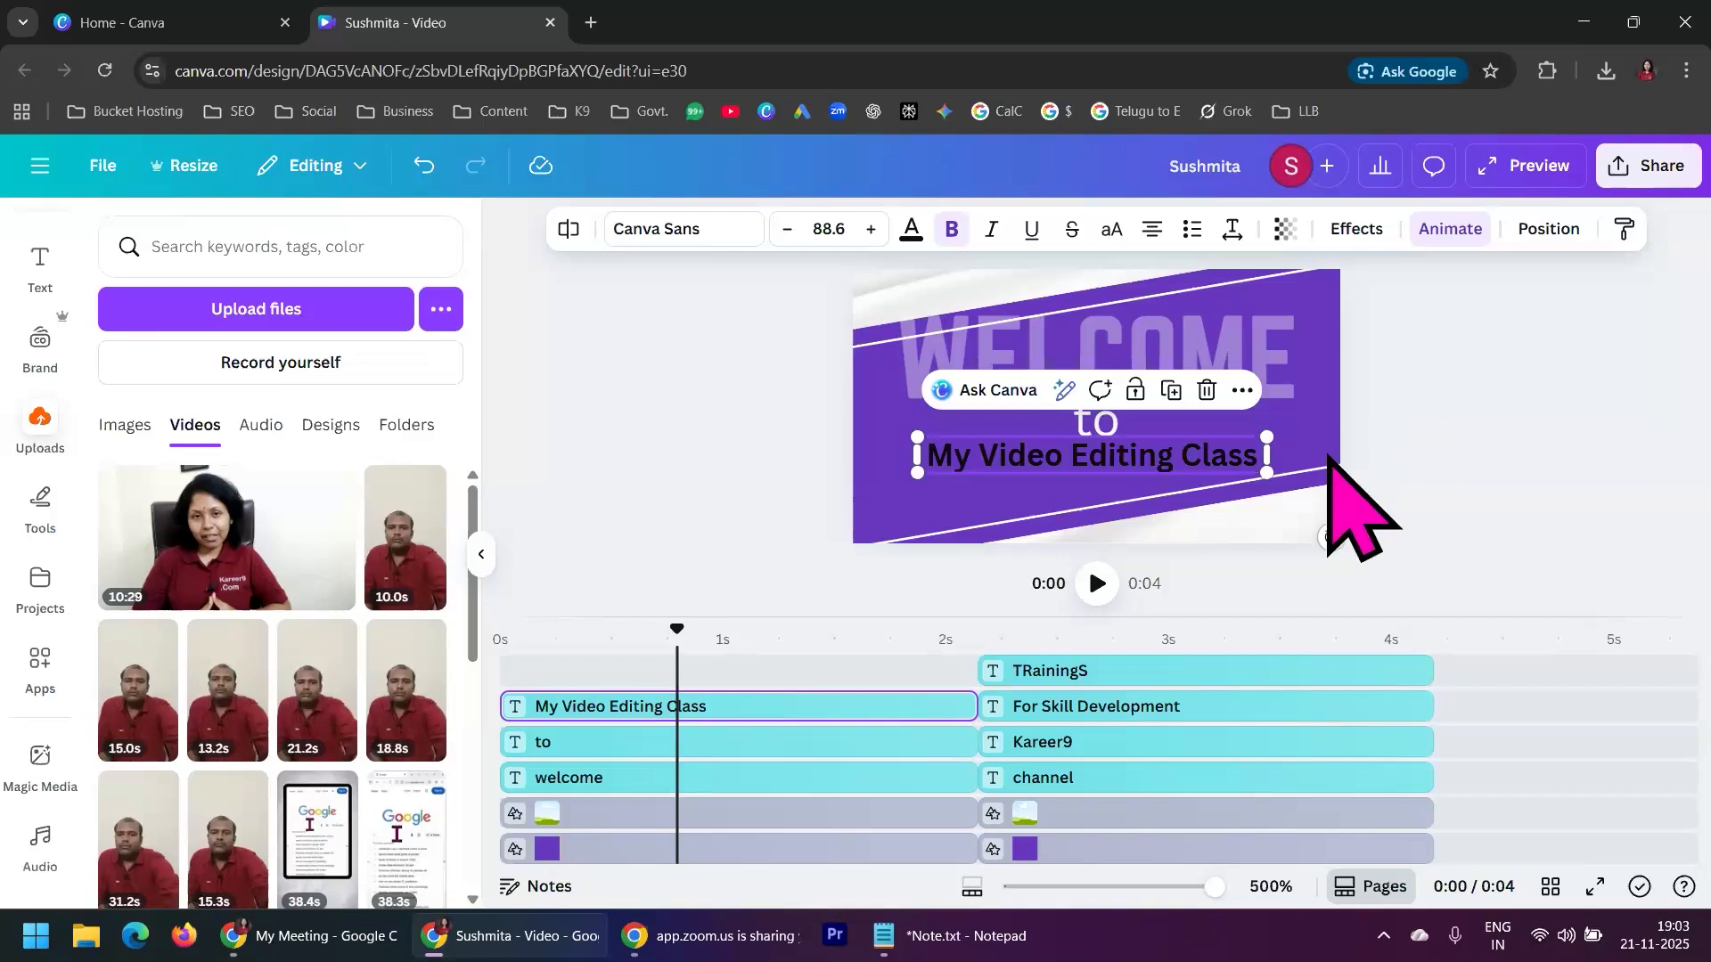
pyautogui.click(993, 657)
pyautogui.moveTo(996, 625); pyautogui.dragTo(1415, 628)
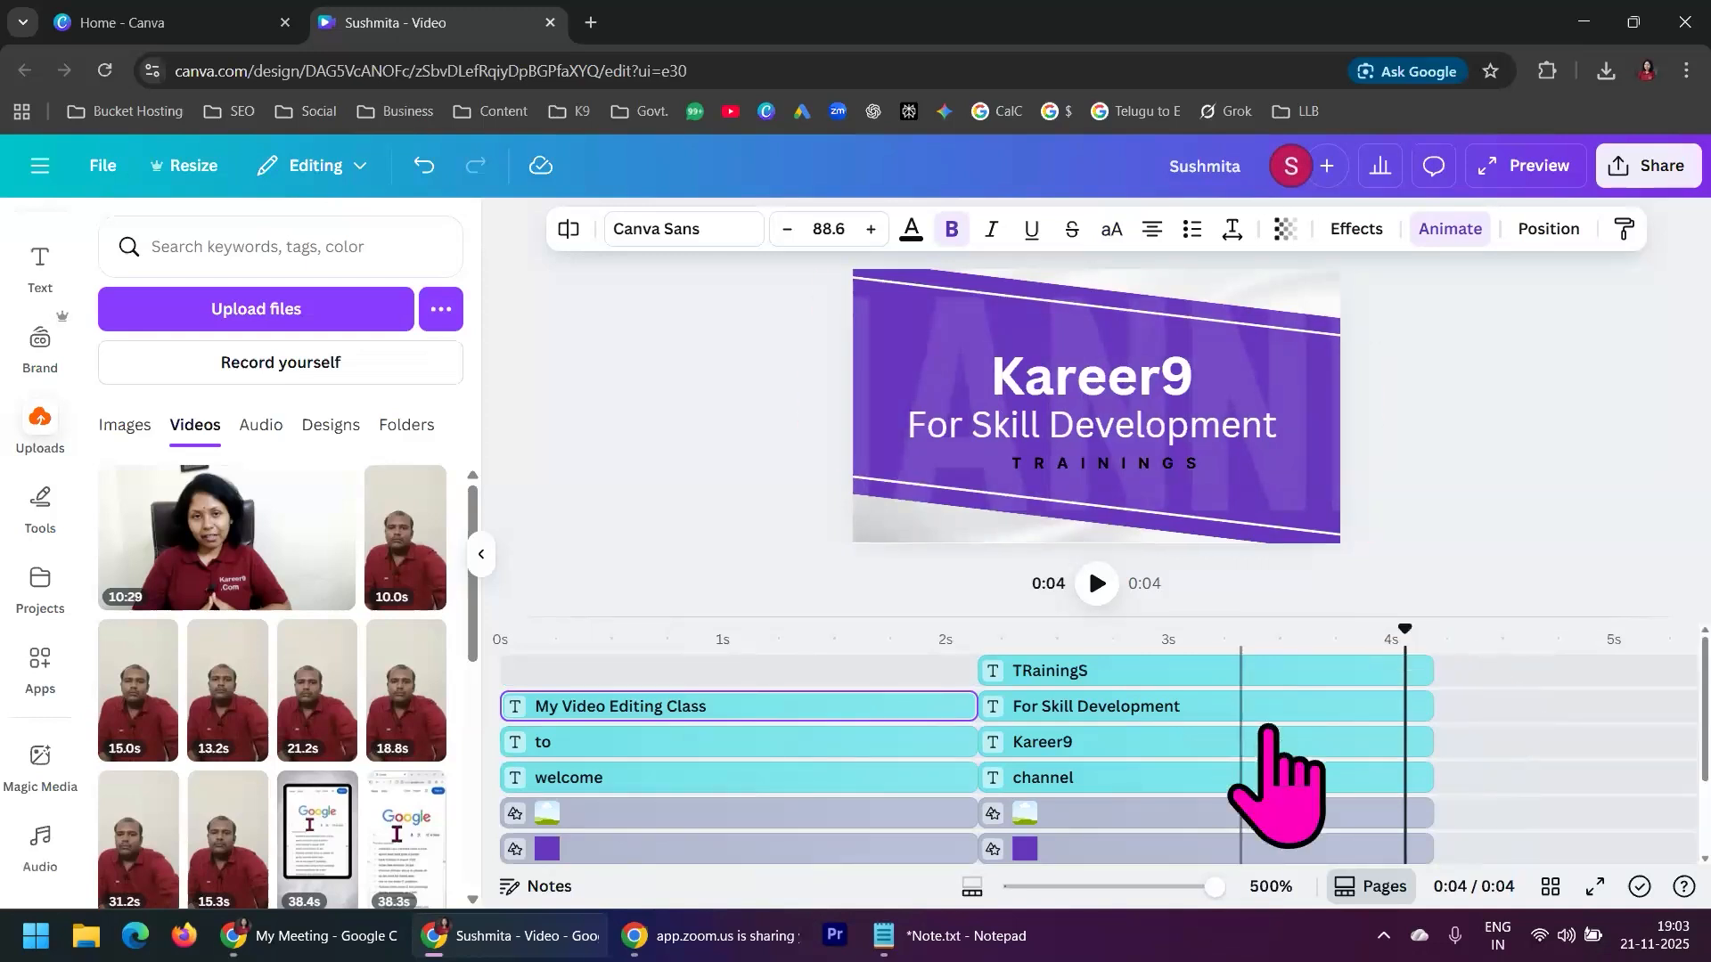
# Add the uploaded 10:29 video to the timeline directly after the second scene
pyautogui.click(1347, 891)
pyautogui.click(1346, 886)
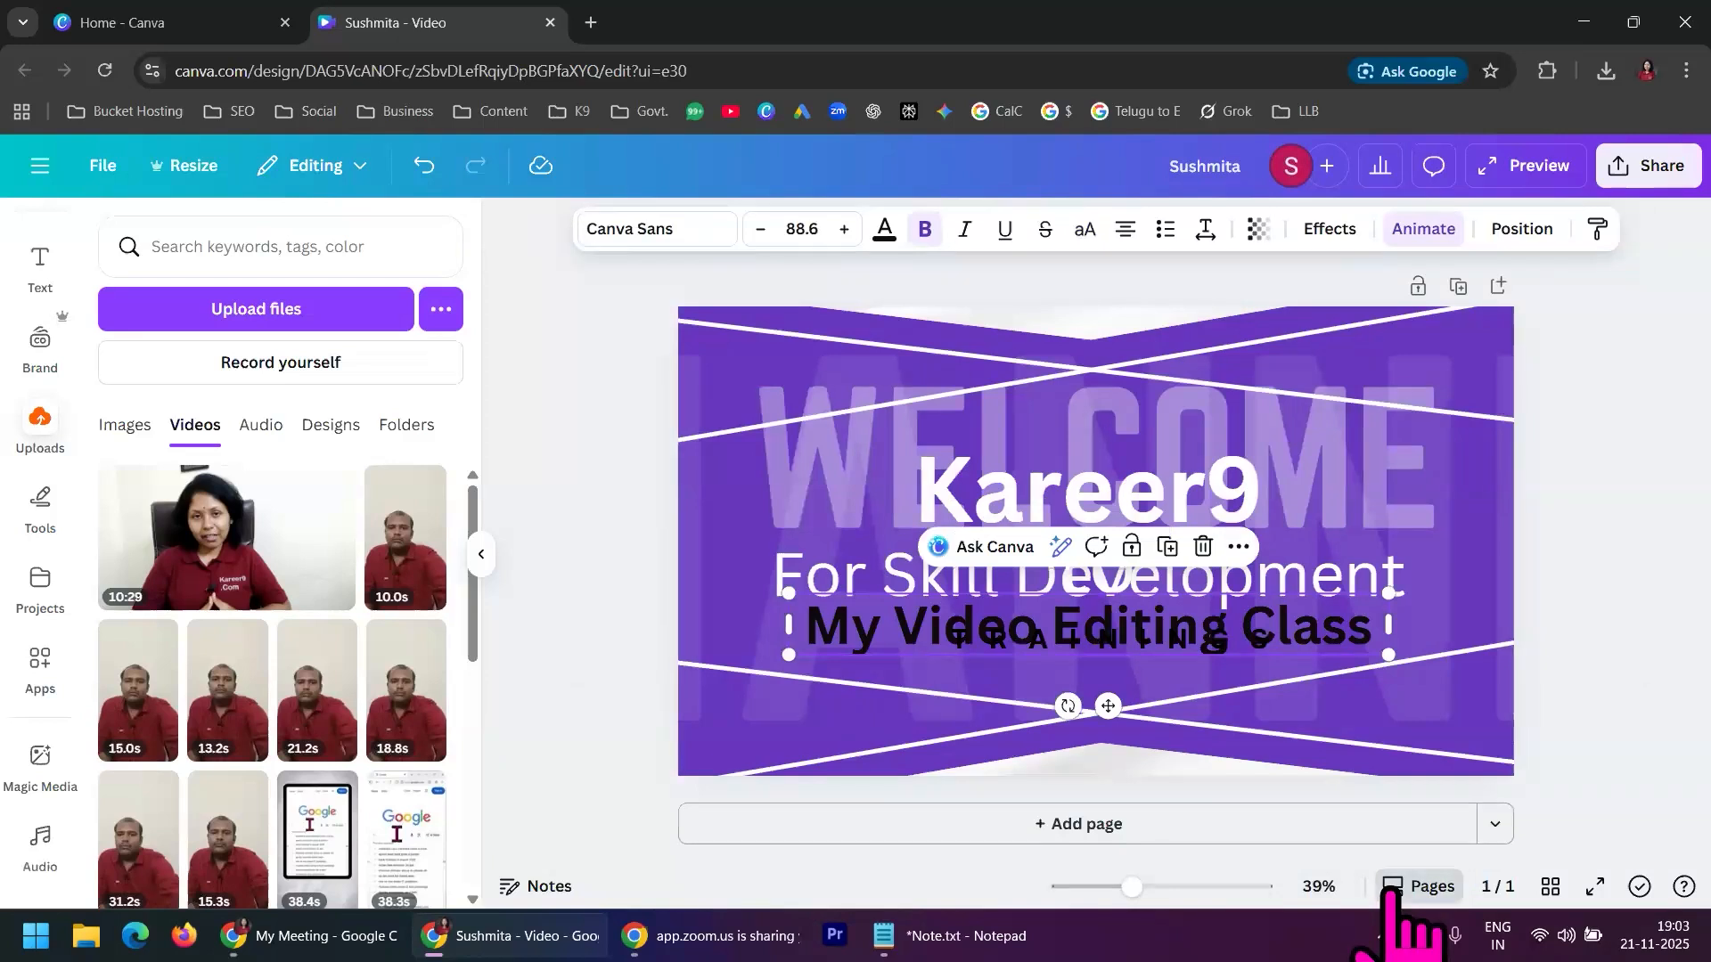
pyautogui.click(1368, 887)
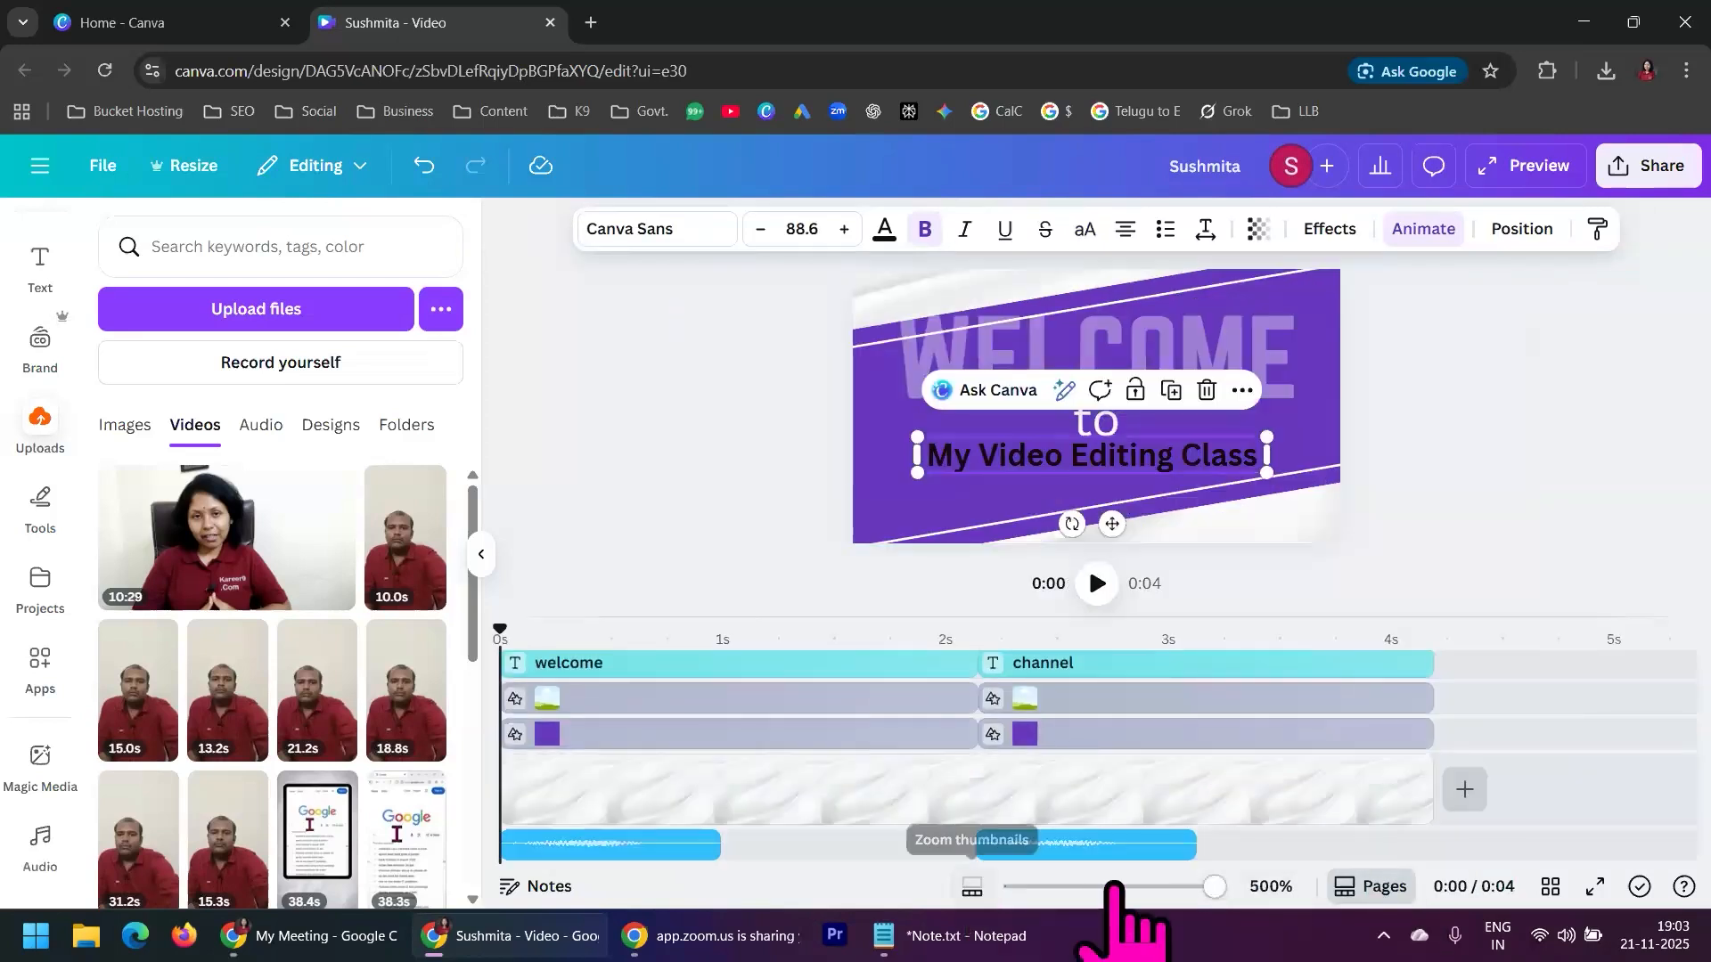
pyautogui.moveTo(1217, 887); pyautogui.dragTo(1056, 887)
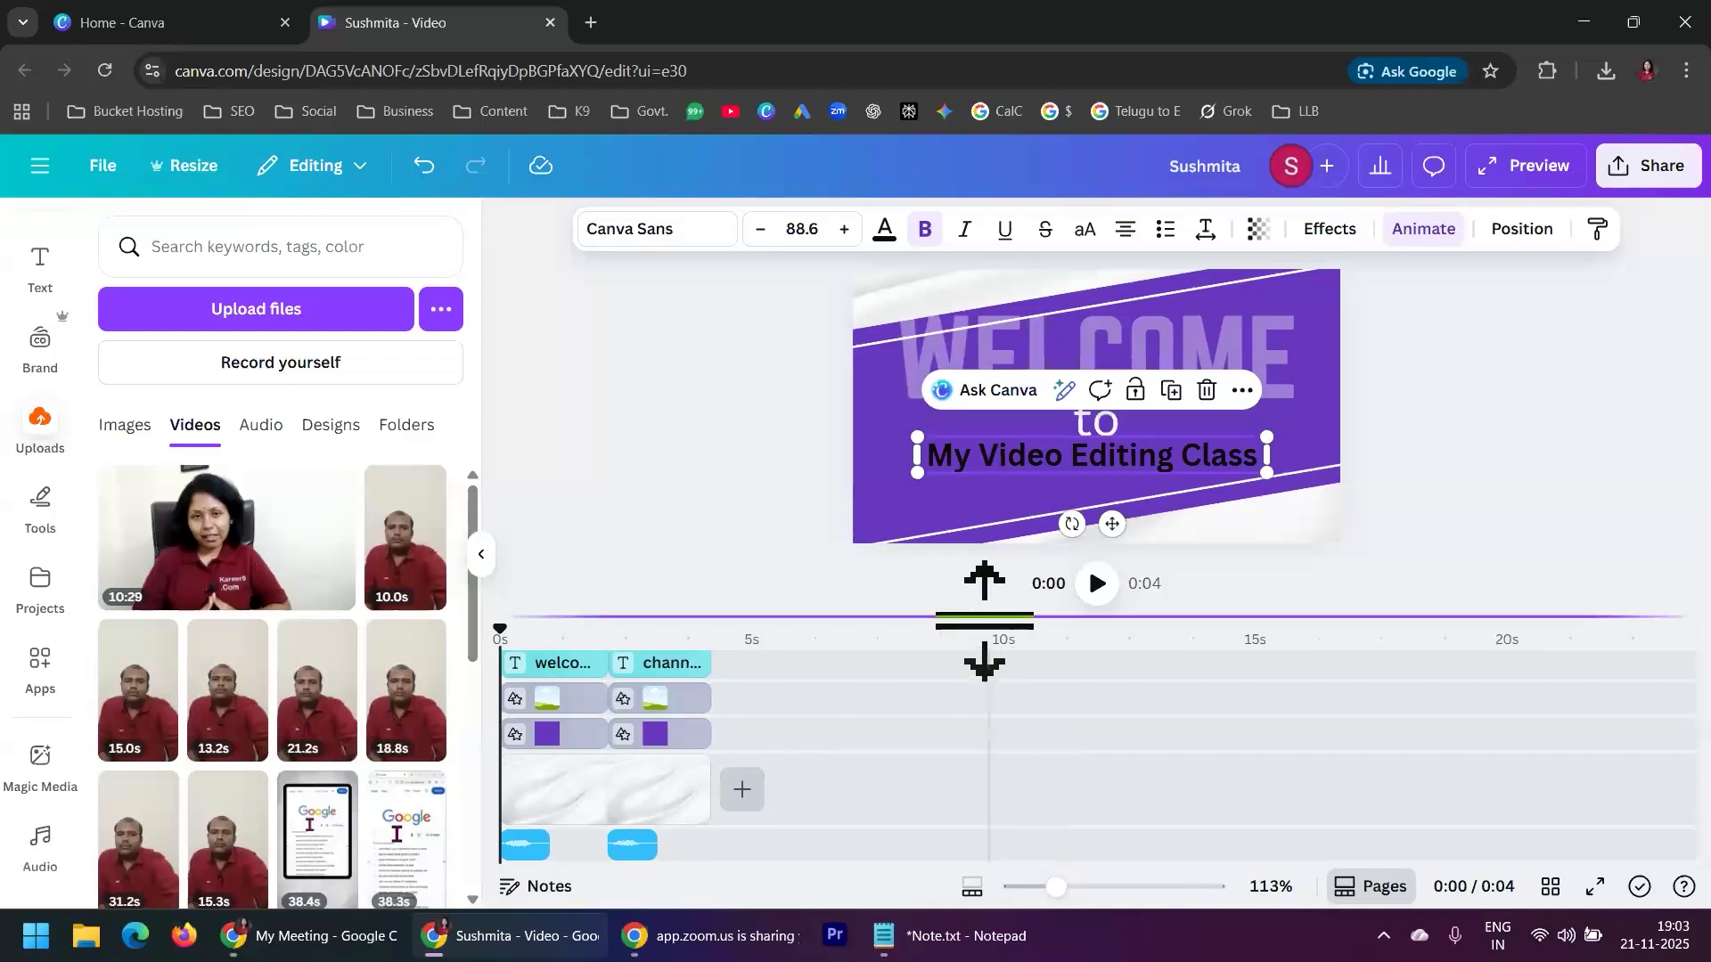
pyautogui.moveTo(989, 613); pyautogui.dragTo(977, 497)
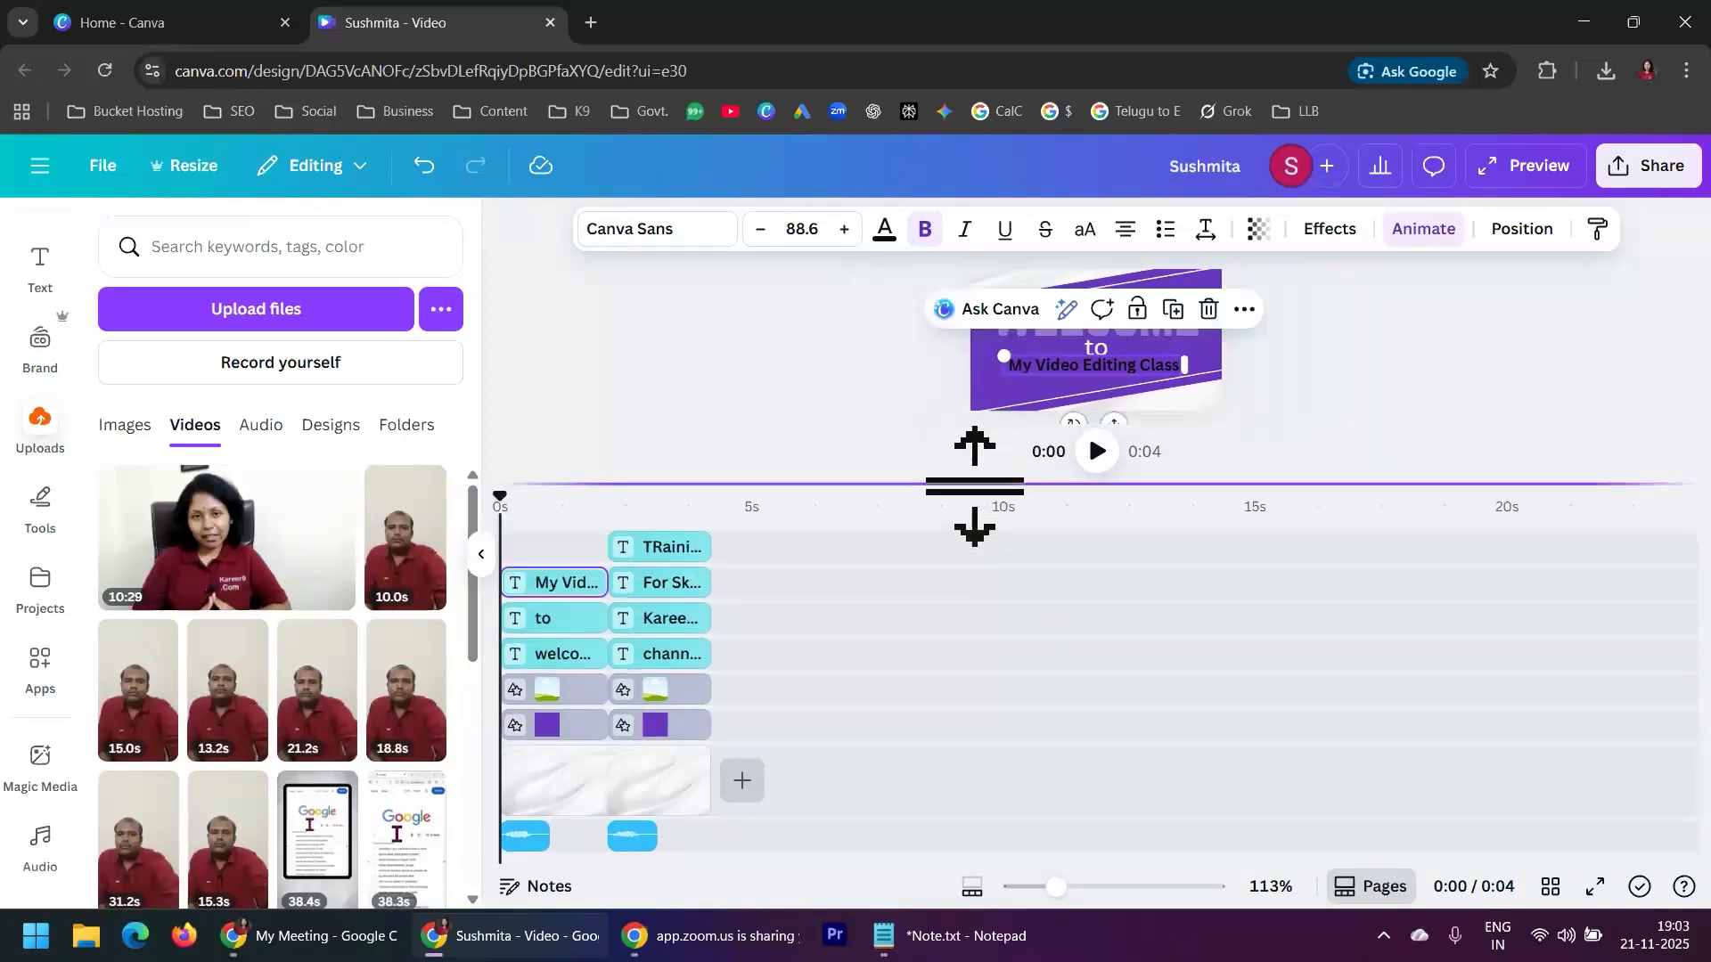
pyautogui.click(699, 524)
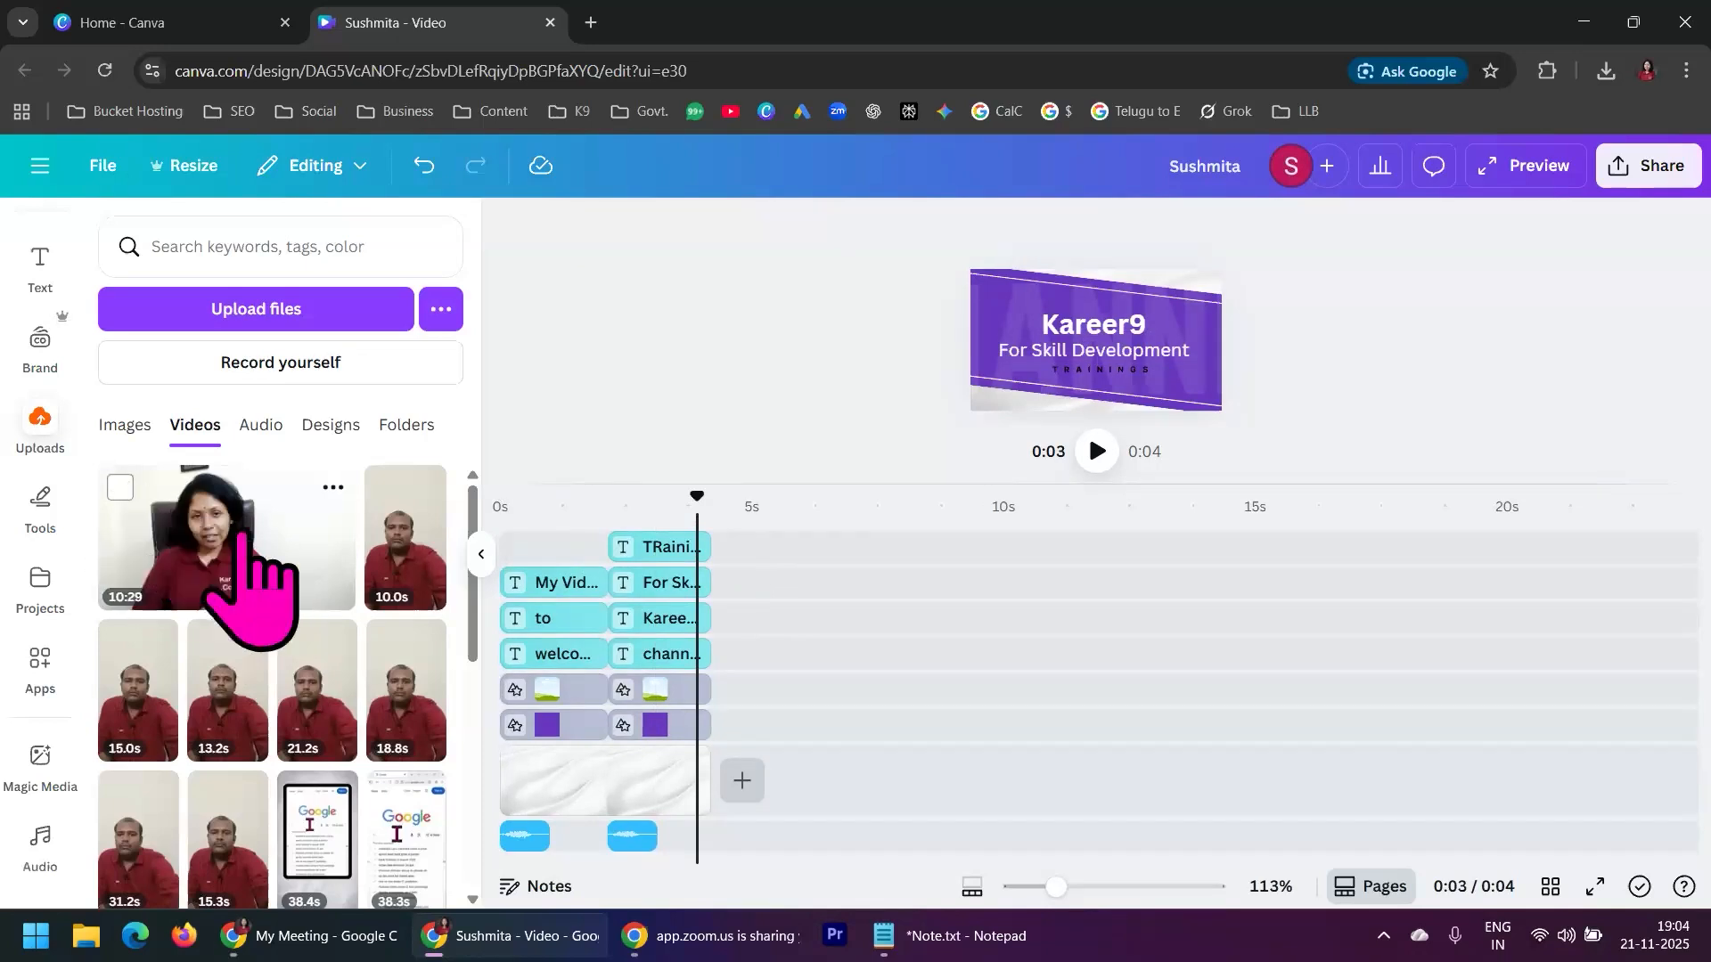
pyautogui.moveTo(253, 539); pyautogui.dragTo(777, 793)
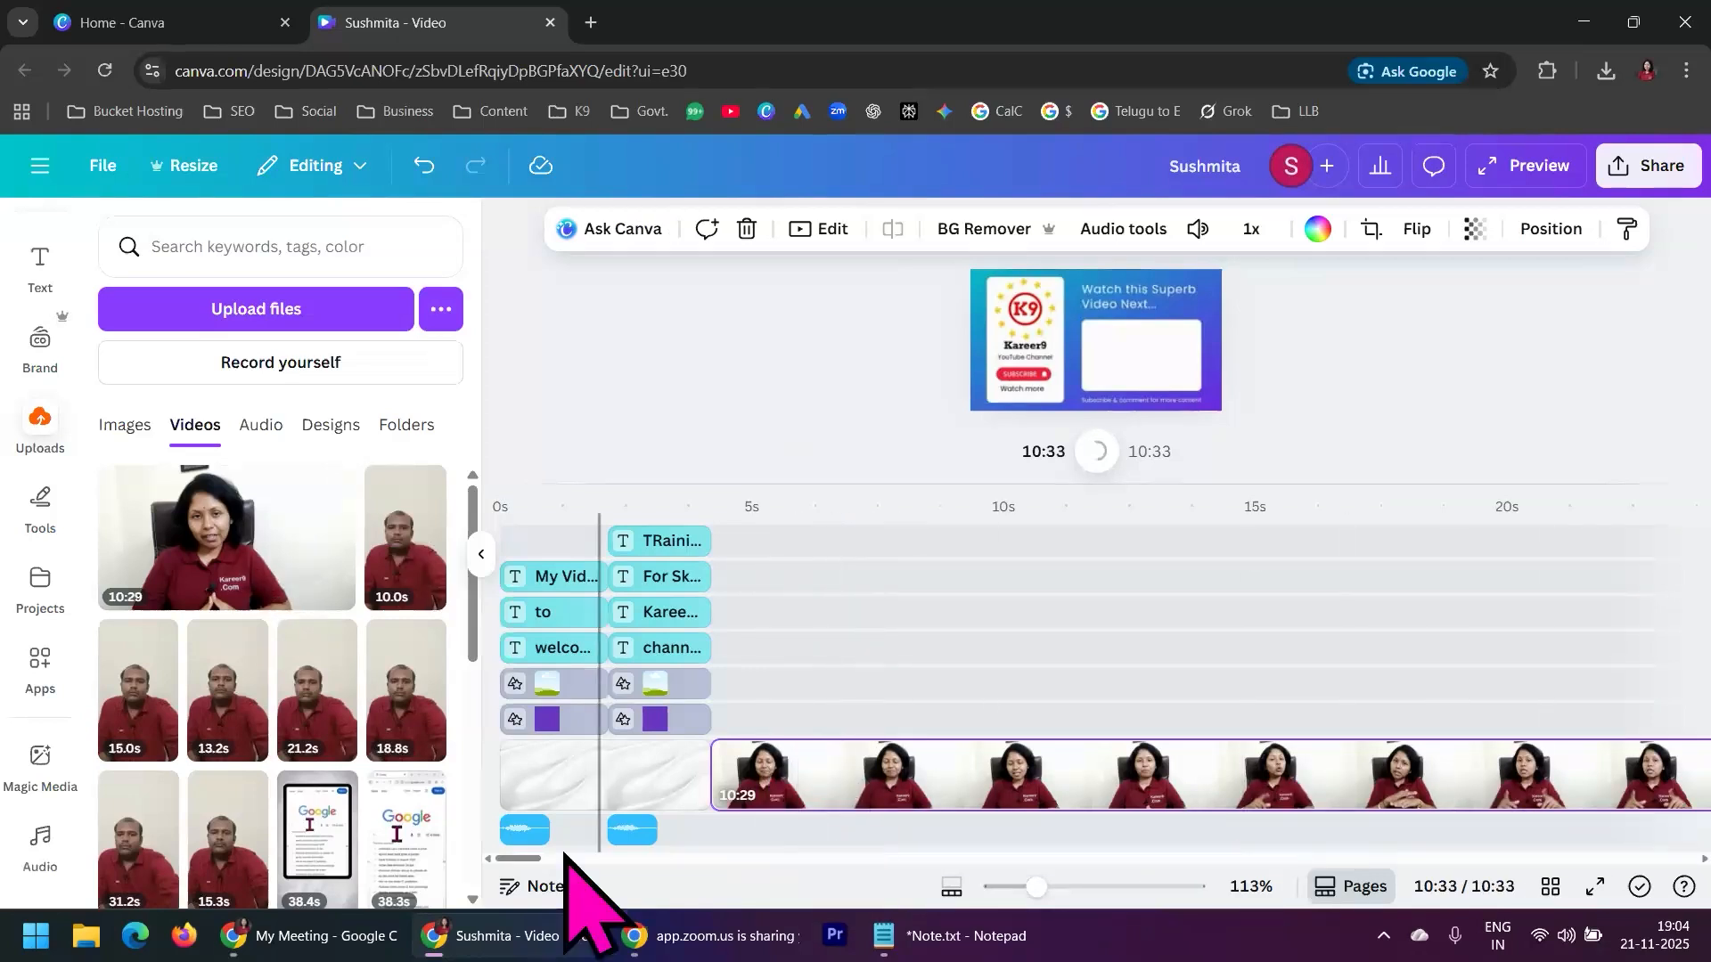
# Look over the added clip along the zoomed-out timeline and start playback from 0:03, just before the clip begins
pyautogui.moveTo(524, 859)
pyautogui.mouseDown()
pyautogui.moveTo(922, 860)
pyautogui.moveTo(528, 865)
pyautogui.mouseUp()
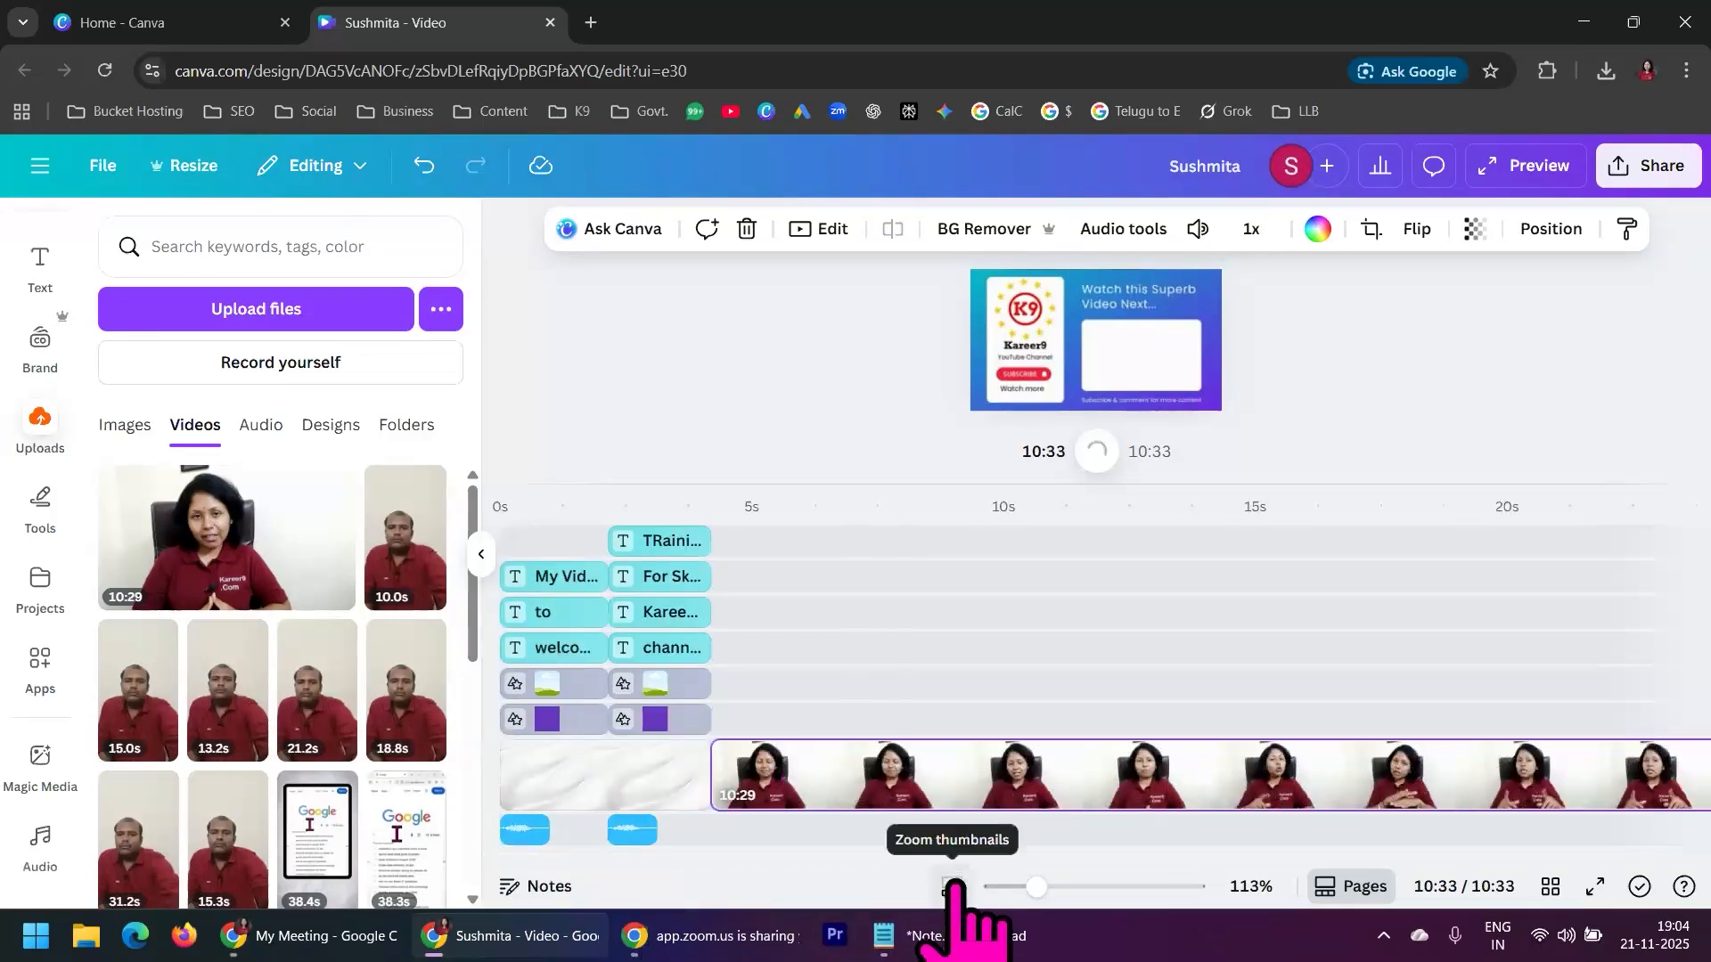
pyautogui.moveTo(1035, 889); pyautogui.dragTo(992, 887)
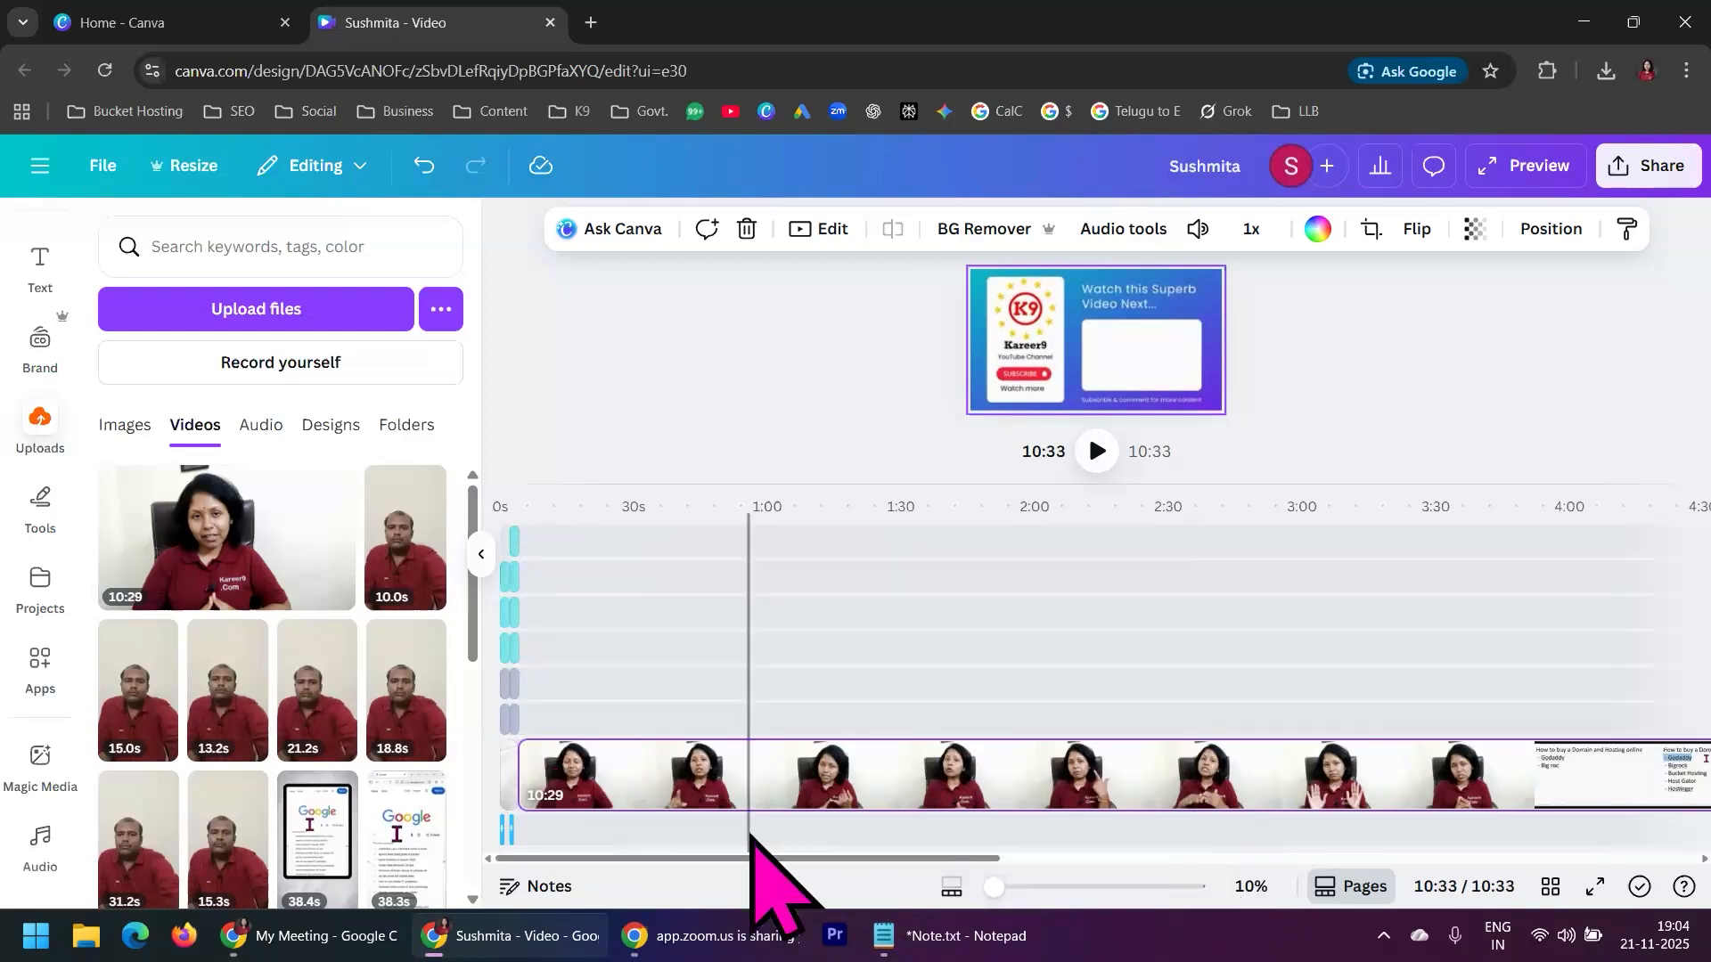
pyautogui.moveTo(754, 859); pyautogui.dragTo(672, 871)
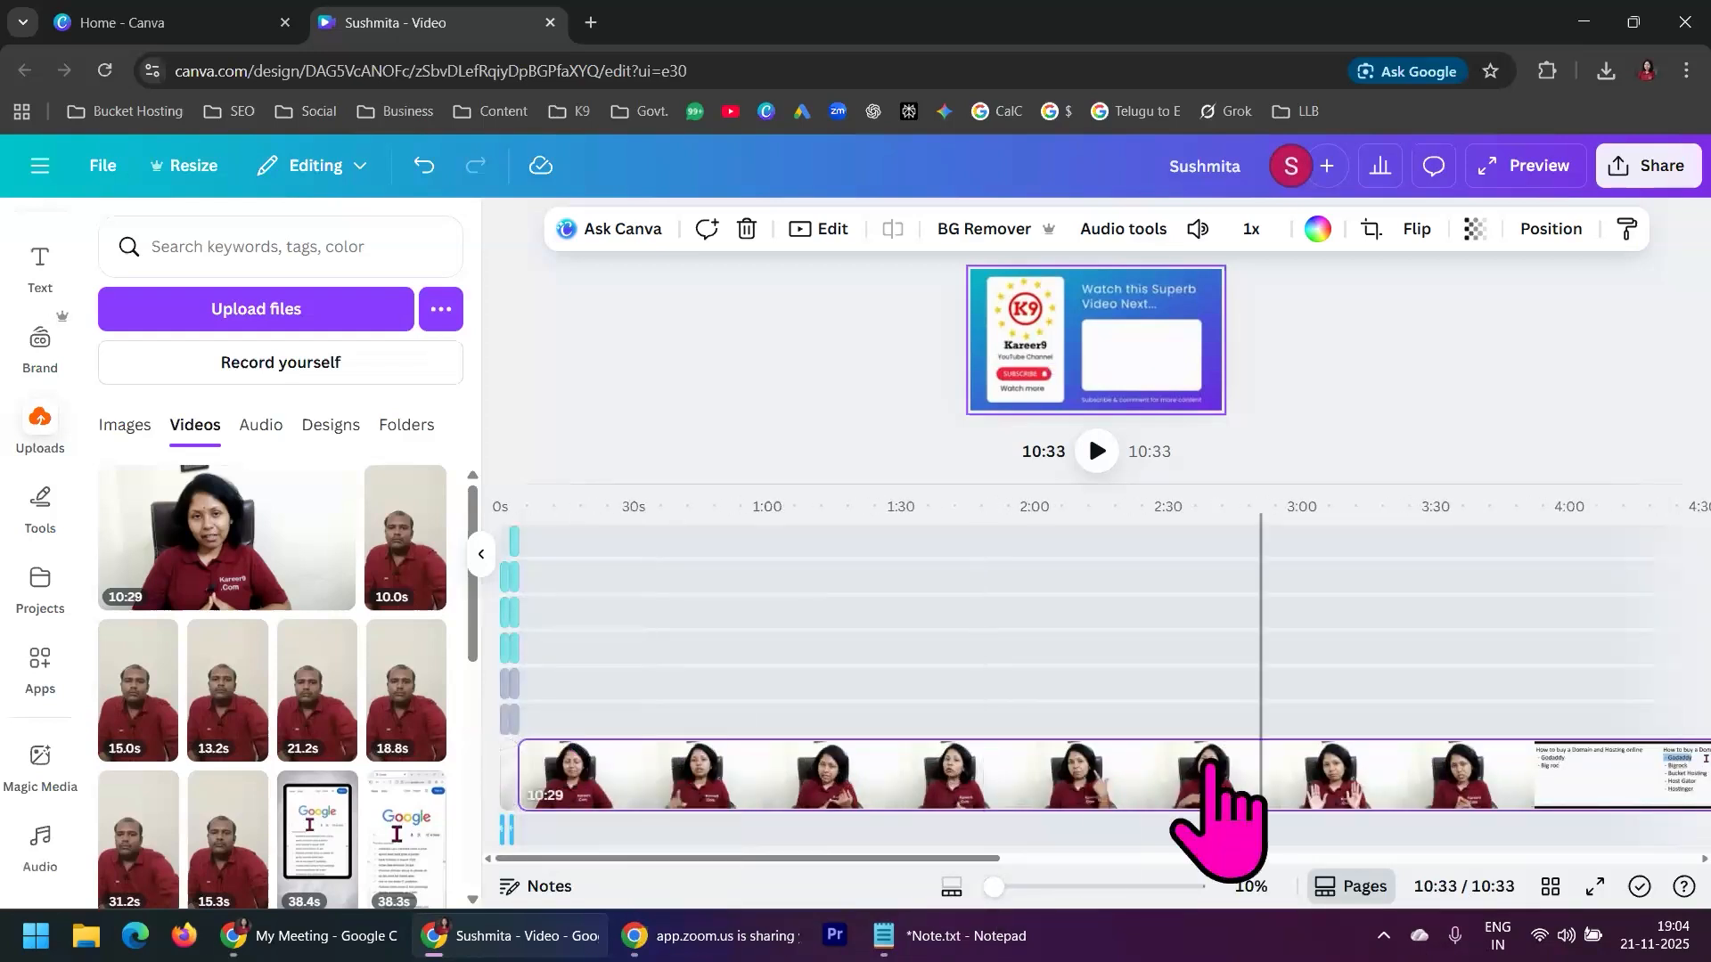
pyautogui.click(522, 533)
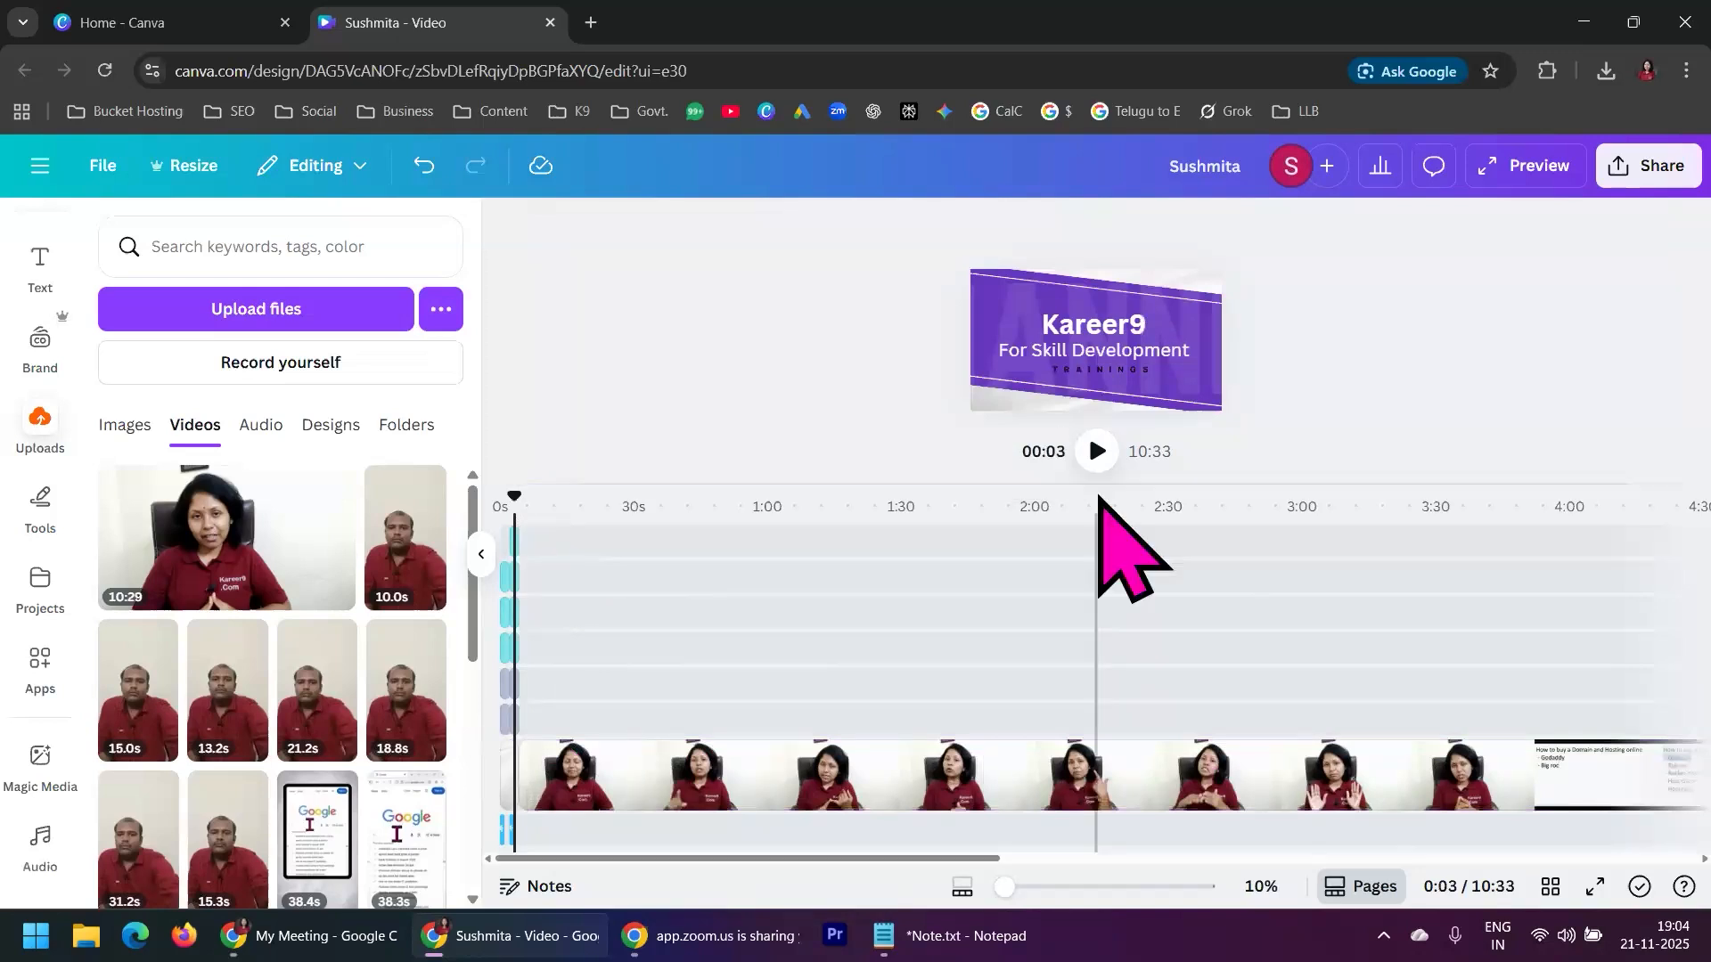
pyautogui.click(1098, 451)
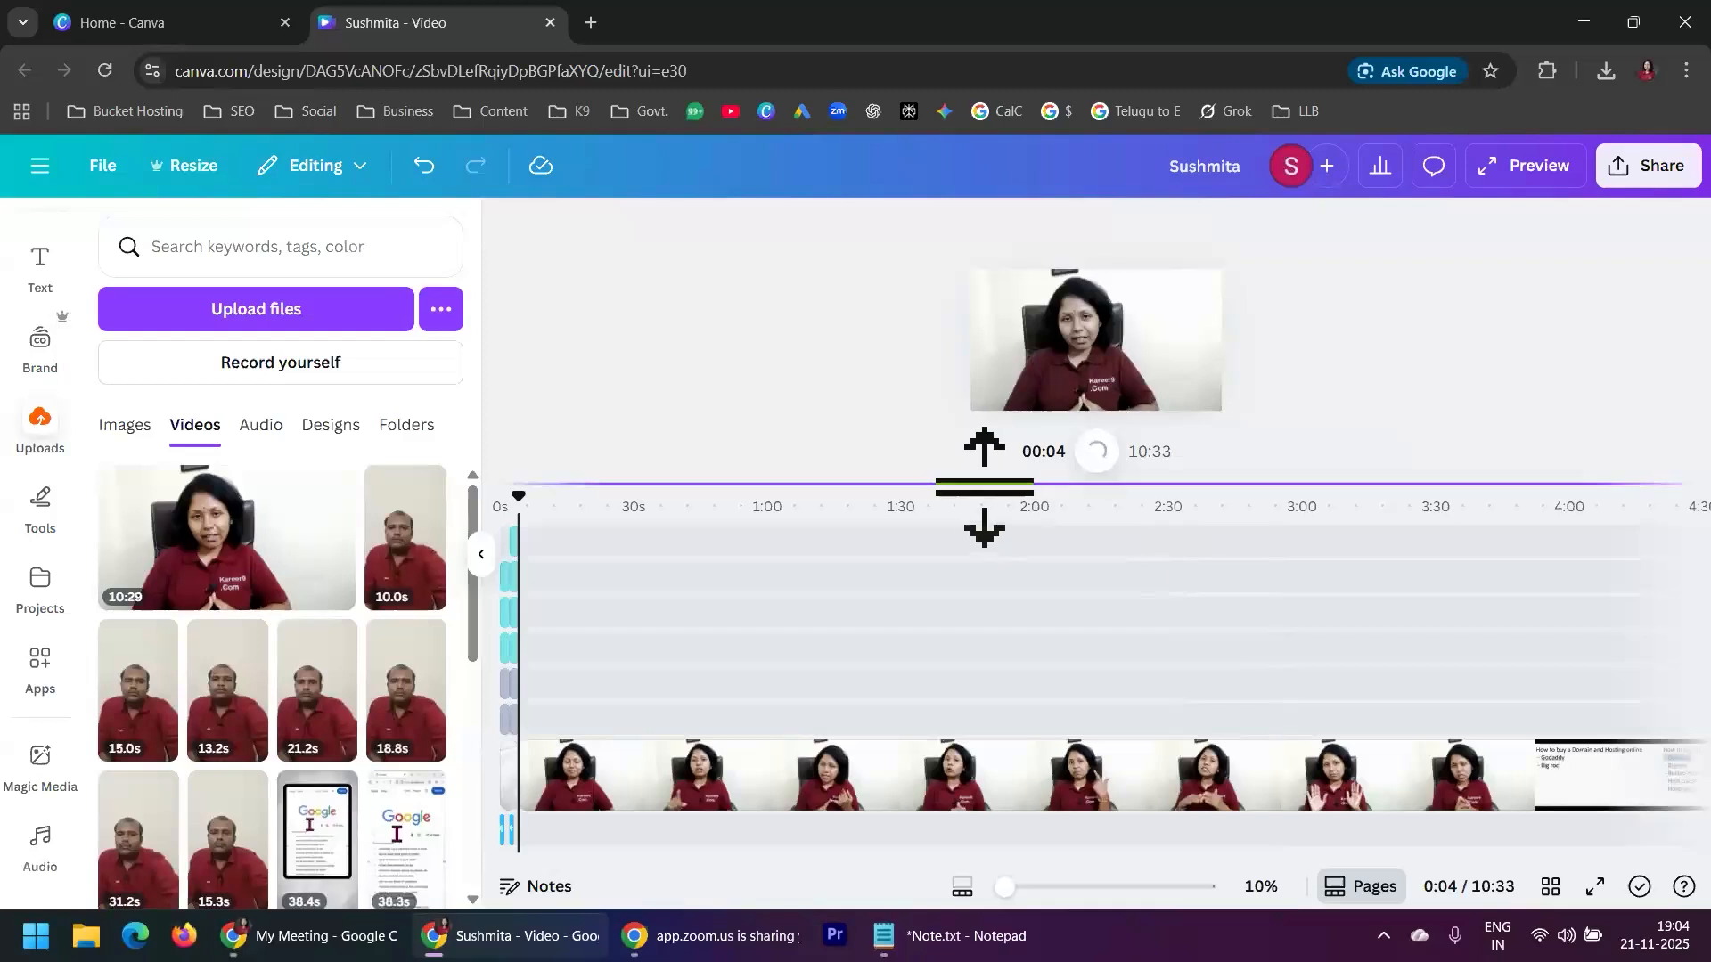
# Play the beginning of the added clip from 0:04 in a closer timeline view and pause it
pyautogui.moveTo(985, 486)
pyautogui.mouseDown()
pyautogui.moveTo(981, 581)
pyautogui.moveTo(995, 462)
pyautogui.mouseUp()
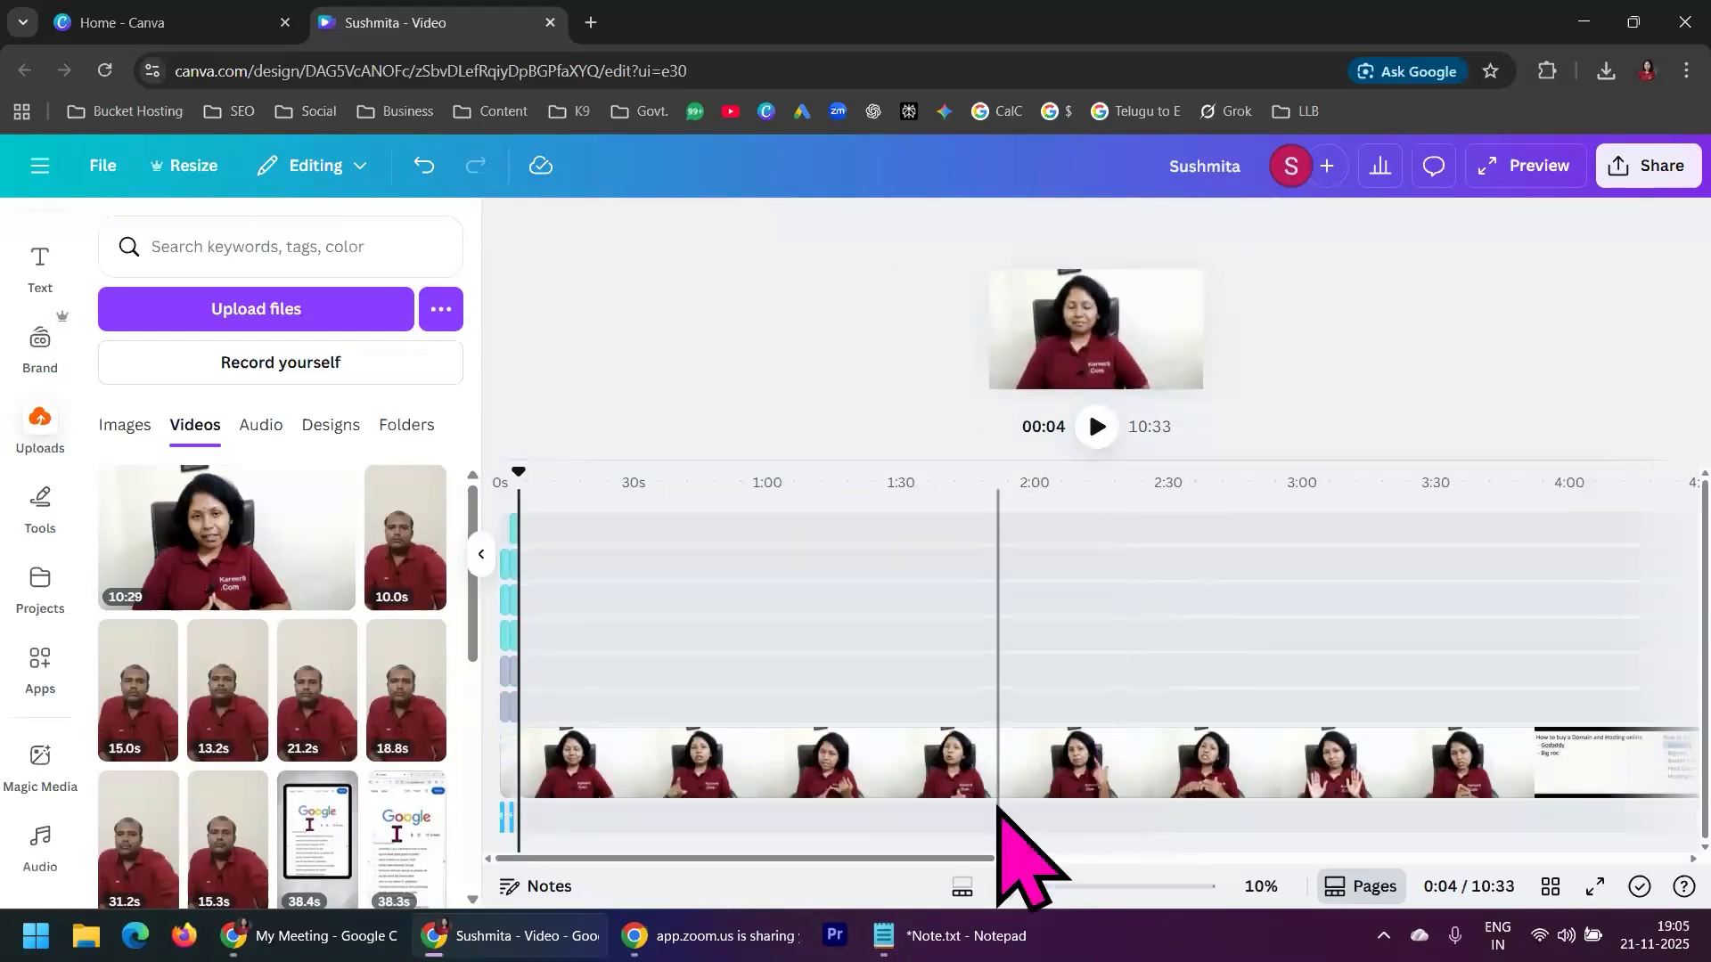
pyautogui.moveTo(1011, 889); pyautogui.dragTo(1084, 889)
pyautogui.moveTo(516, 859); pyautogui.dragTo(508, 859)
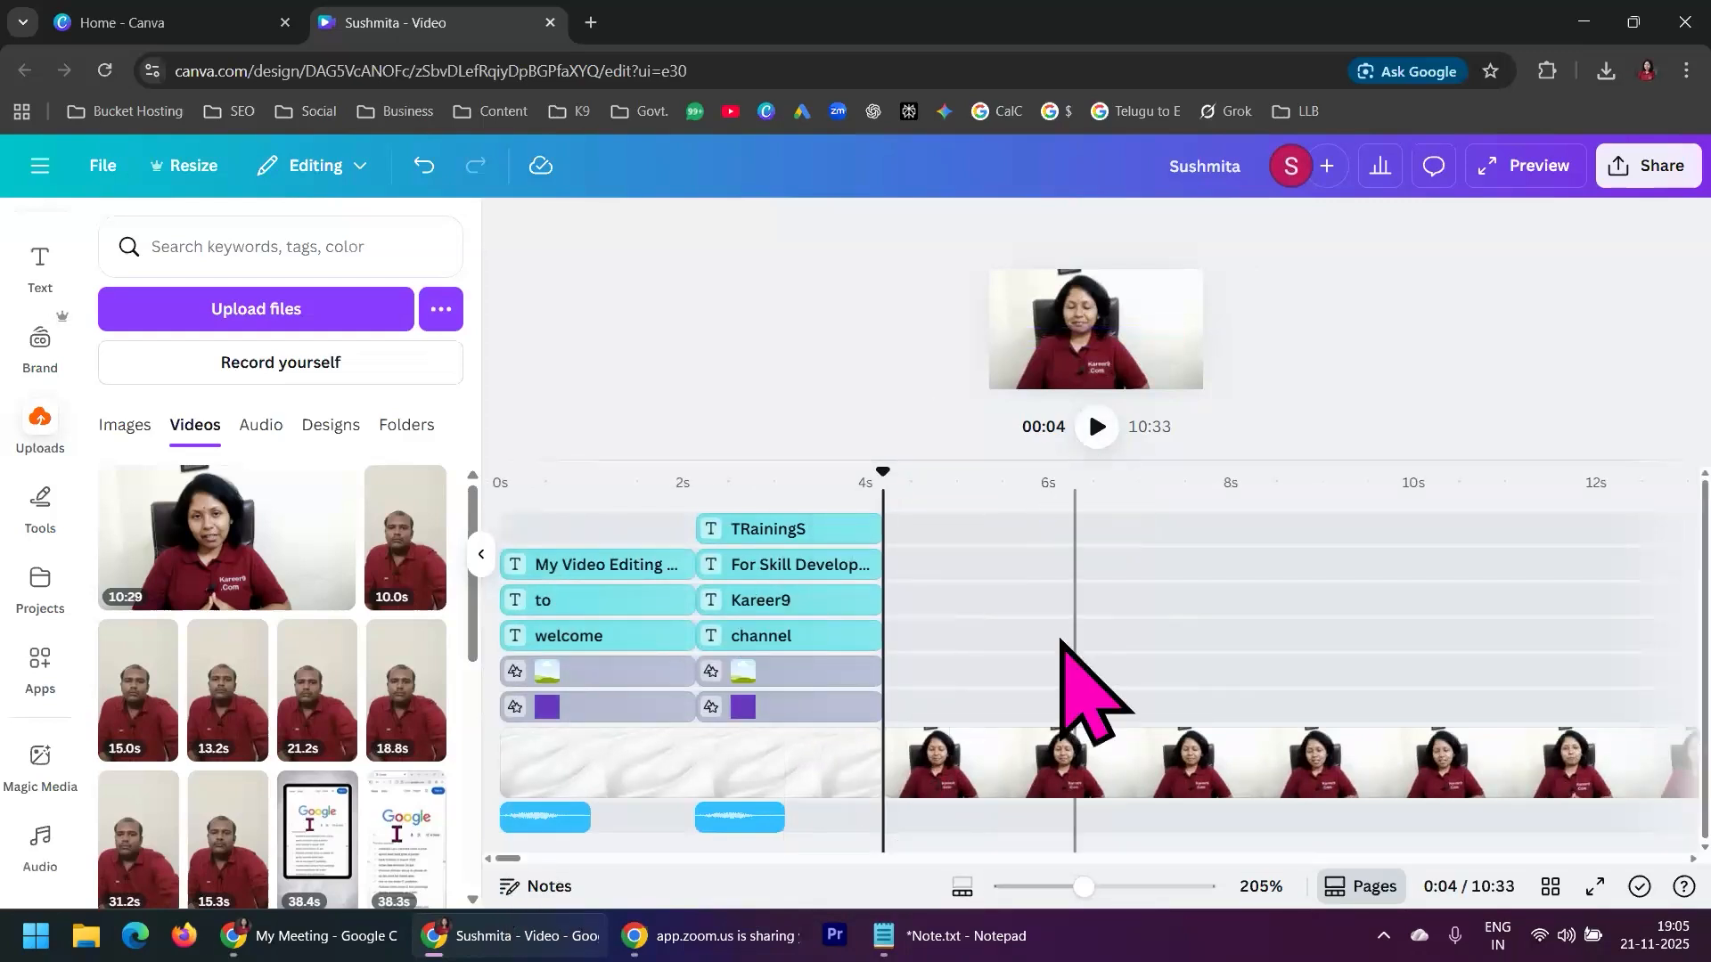
pyautogui.click(1098, 428)
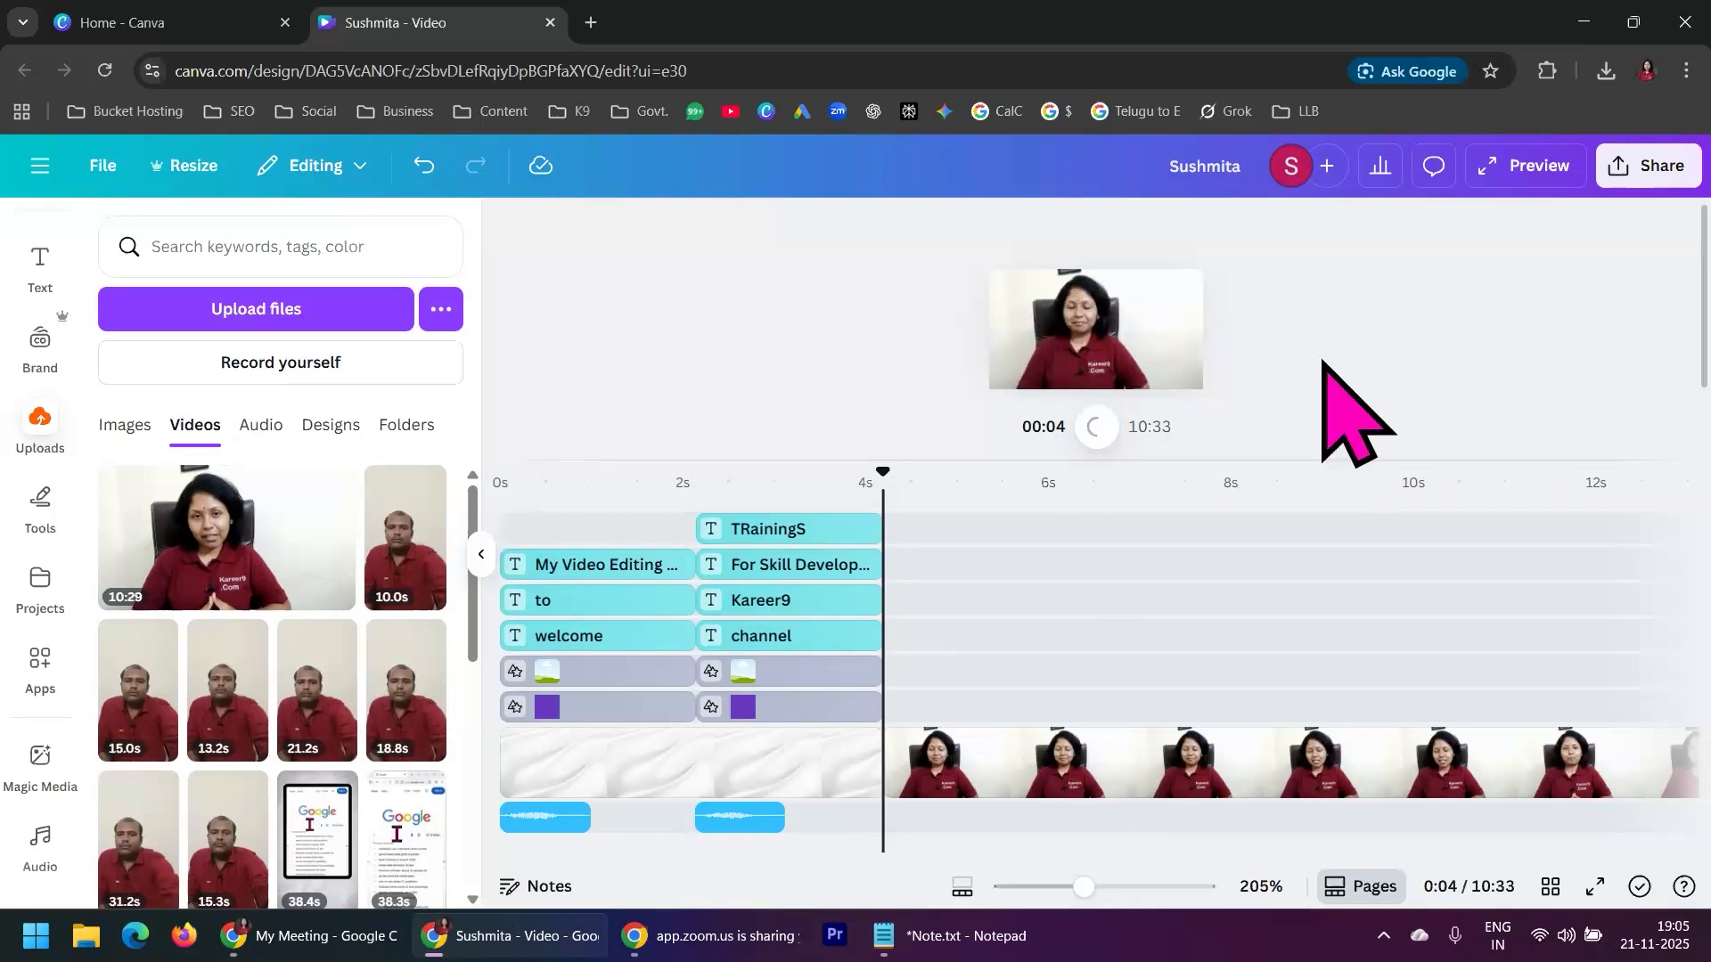
pyautogui.moveTo(993, 459)
pyautogui.mouseDown()
pyautogui.moveTo(989, 577)
pyautogui.moveTo(995, 464)
pyautogui.mouseUp()
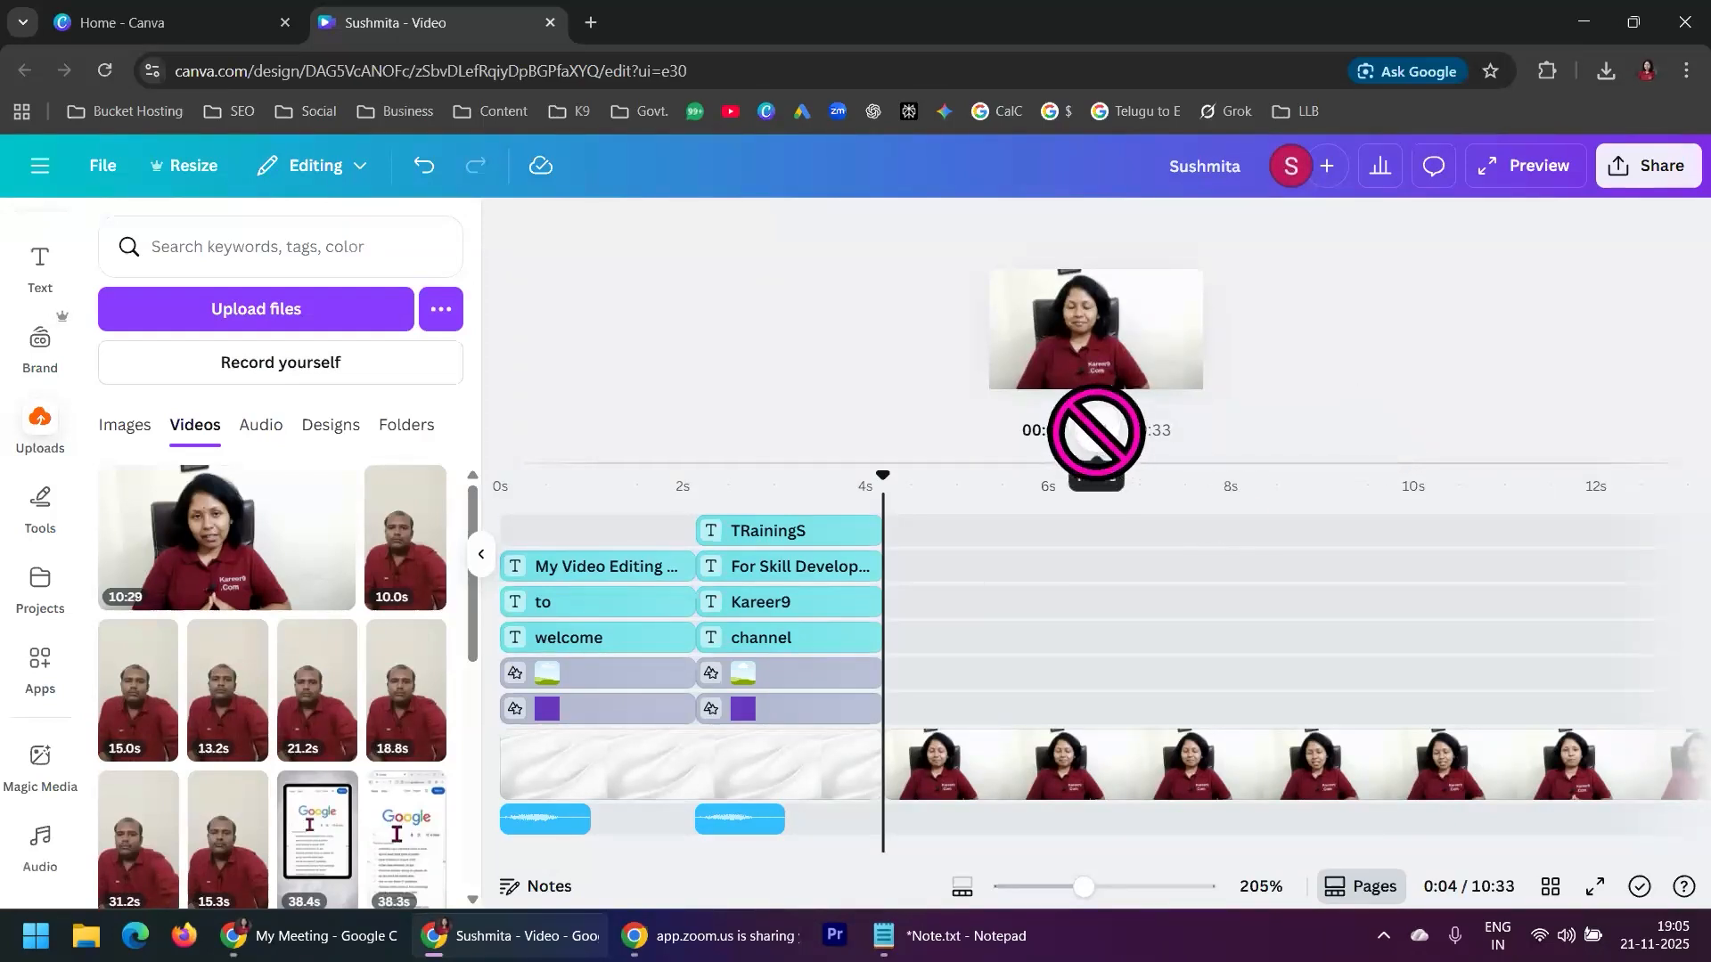
pyautogui.click(863, 459)
pyautogui.press('space')
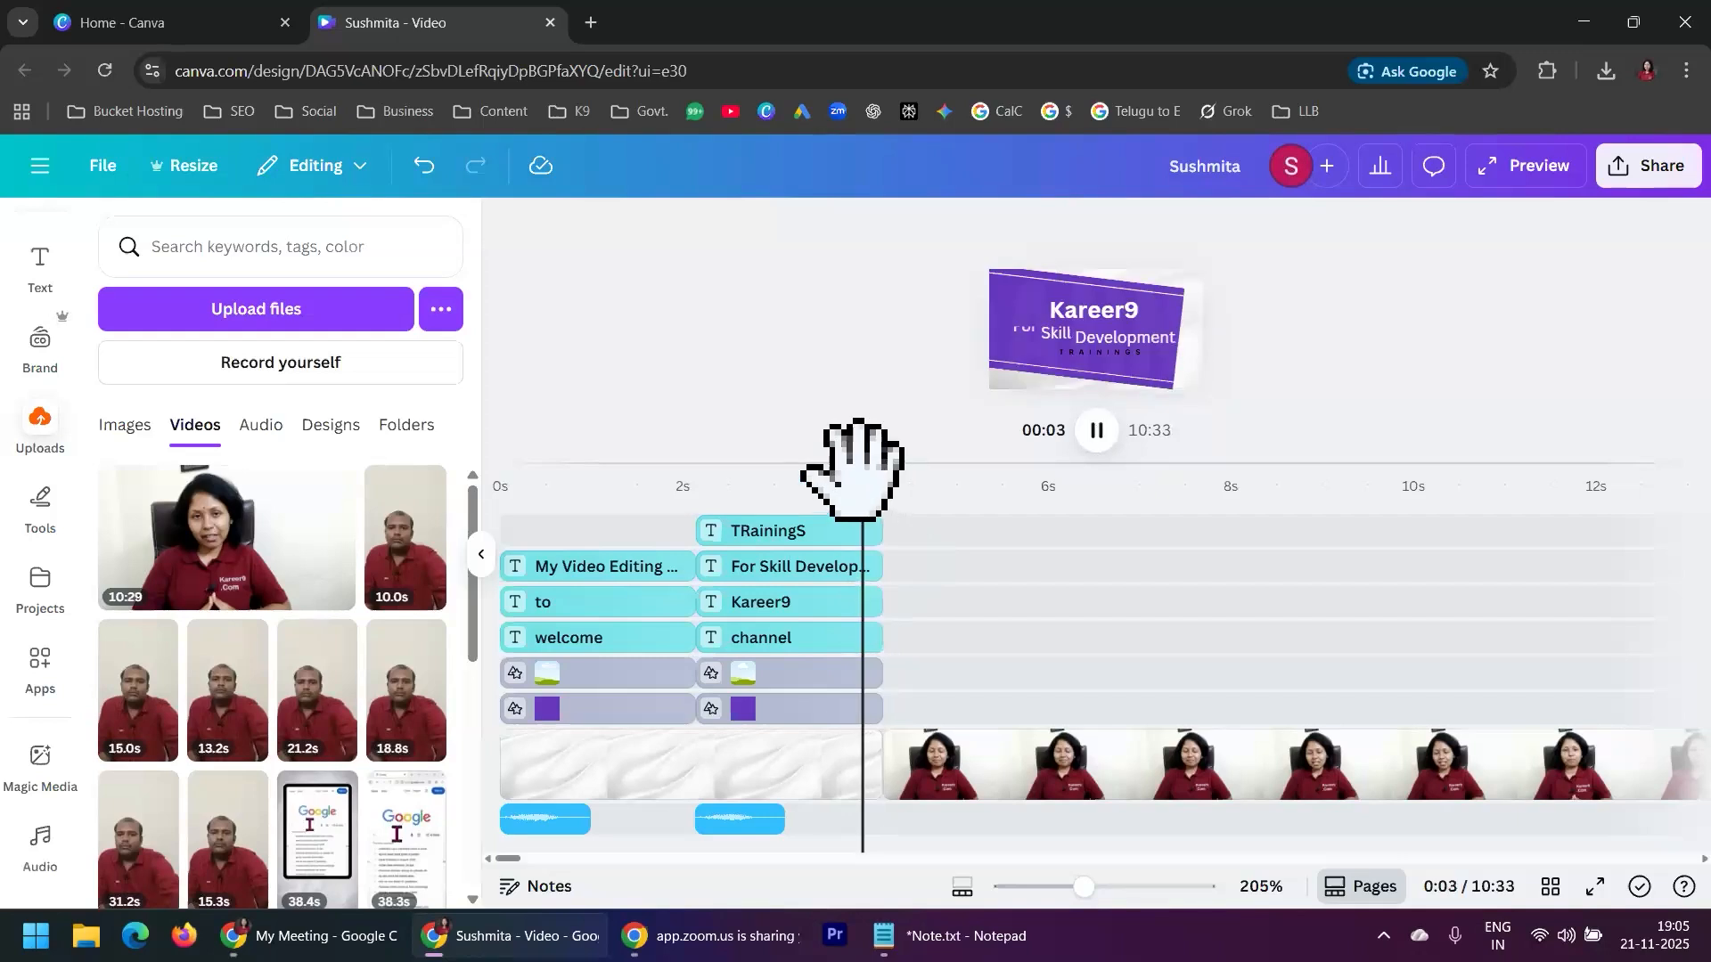
pyautogui.click(1089, 441)
# Replay from the end of the second scene at 0:03 into the added clip and pause playback
pyautogui.click(941, 767)
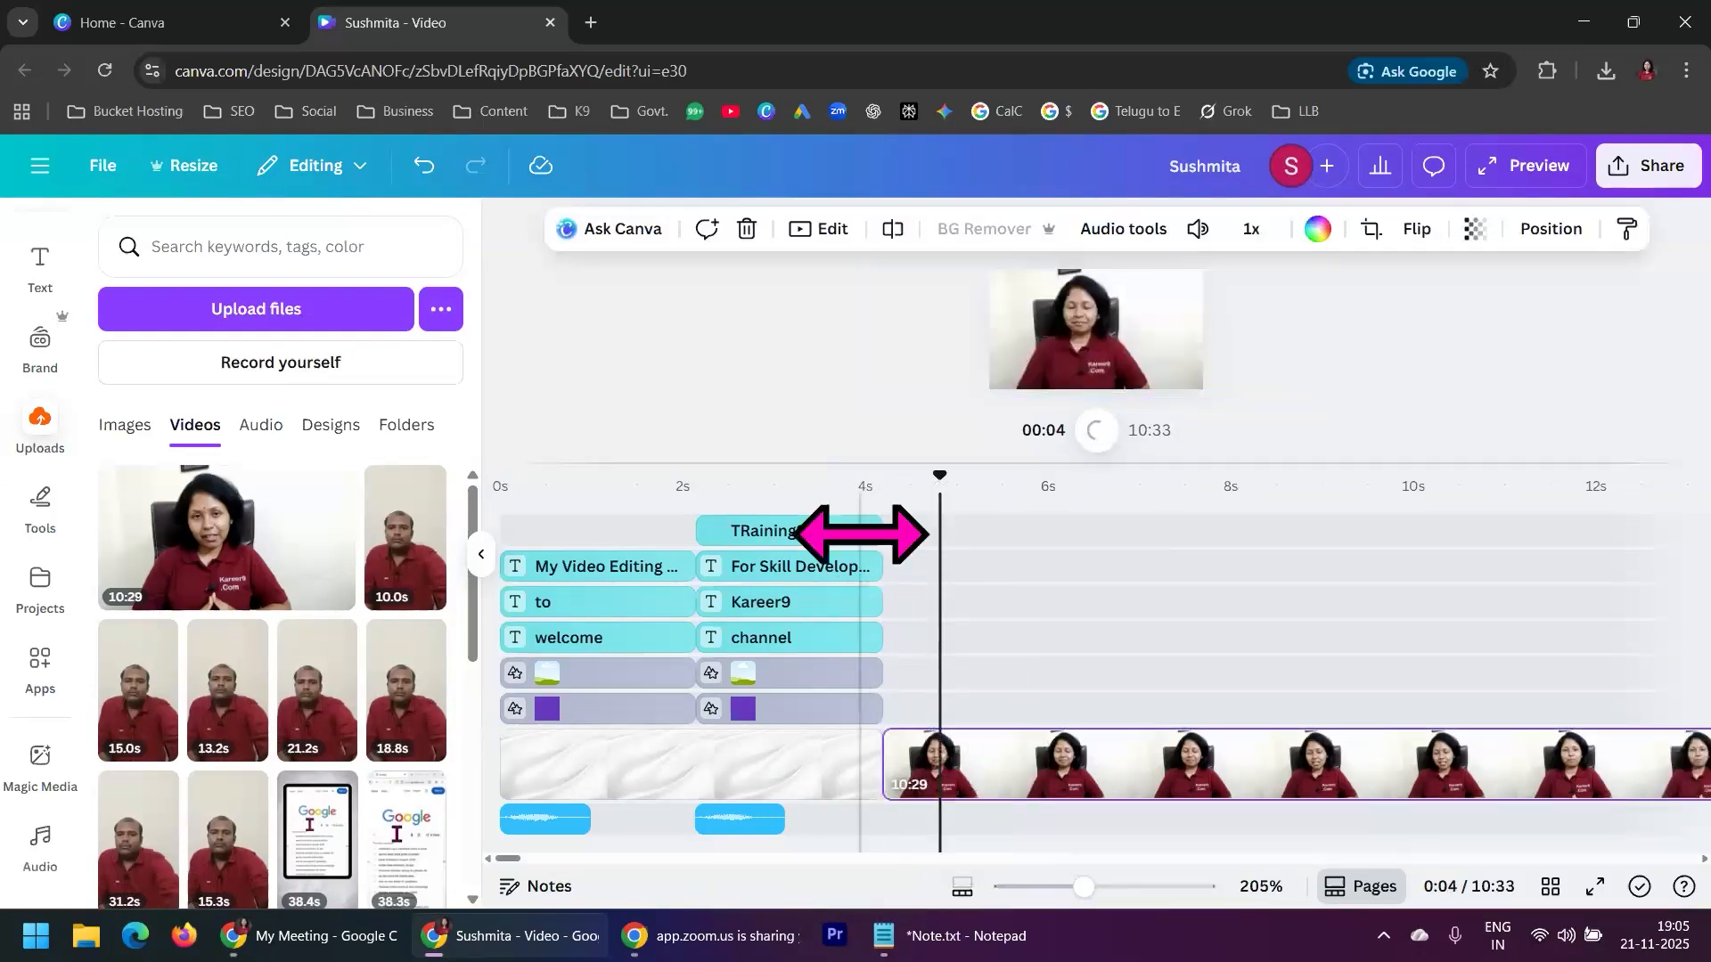
pyautogui.click(854, 507)
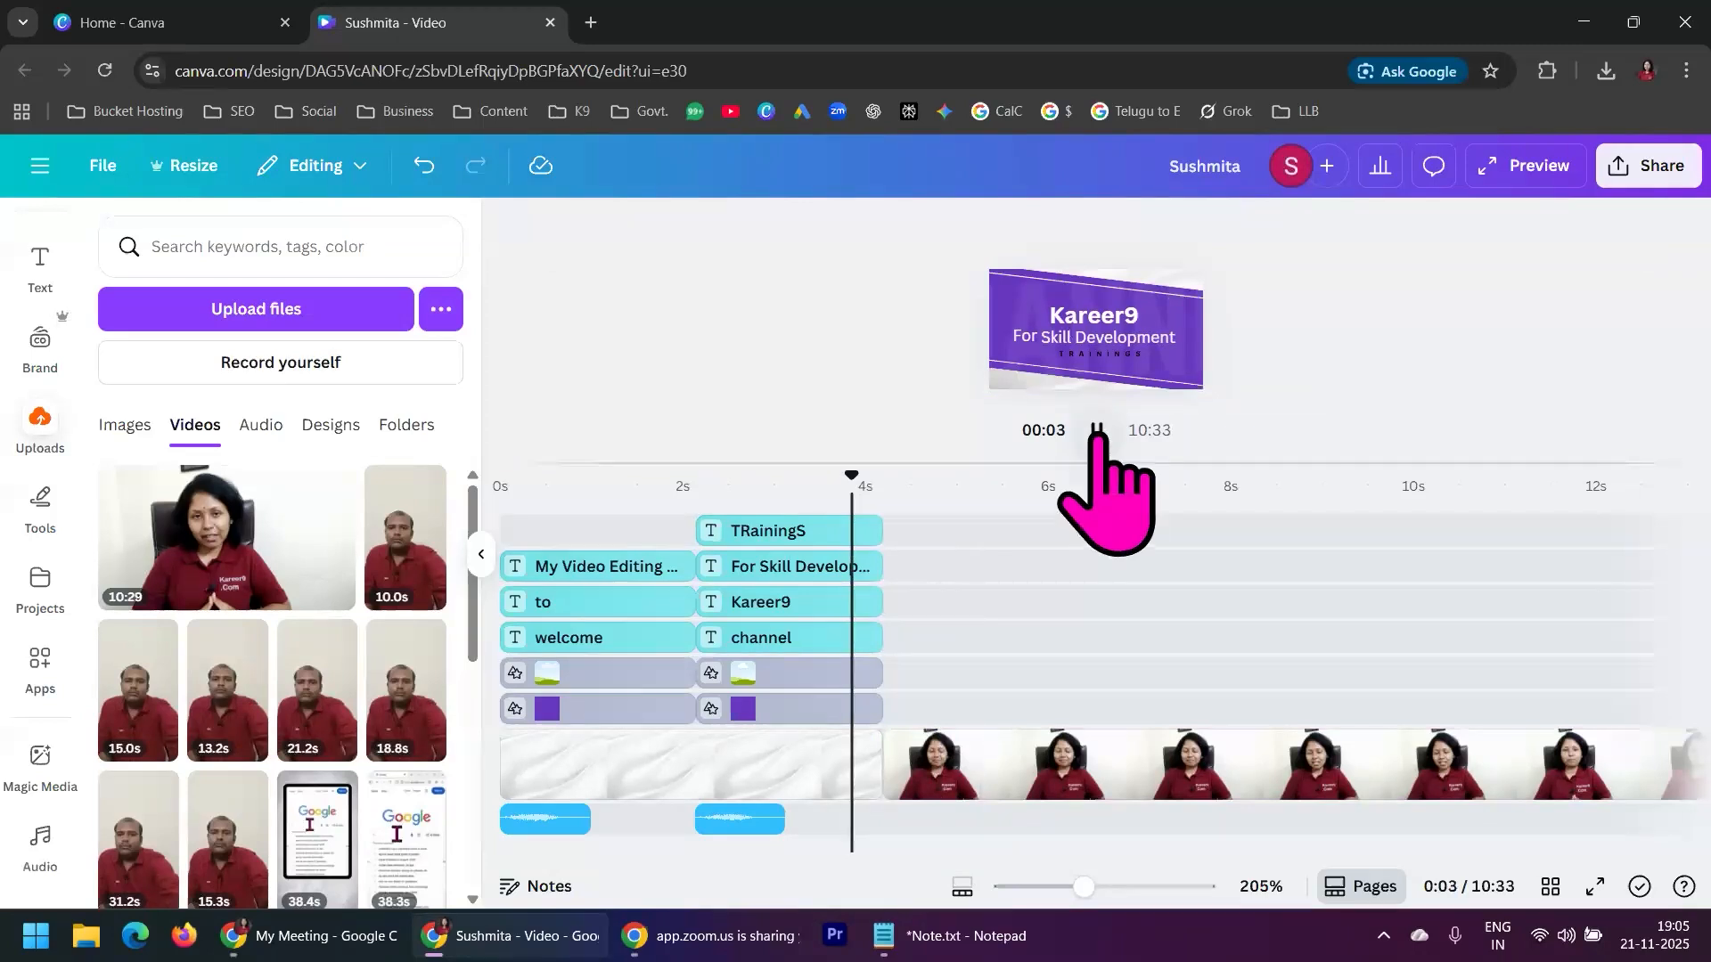
pyautogui.click(1097, 430)
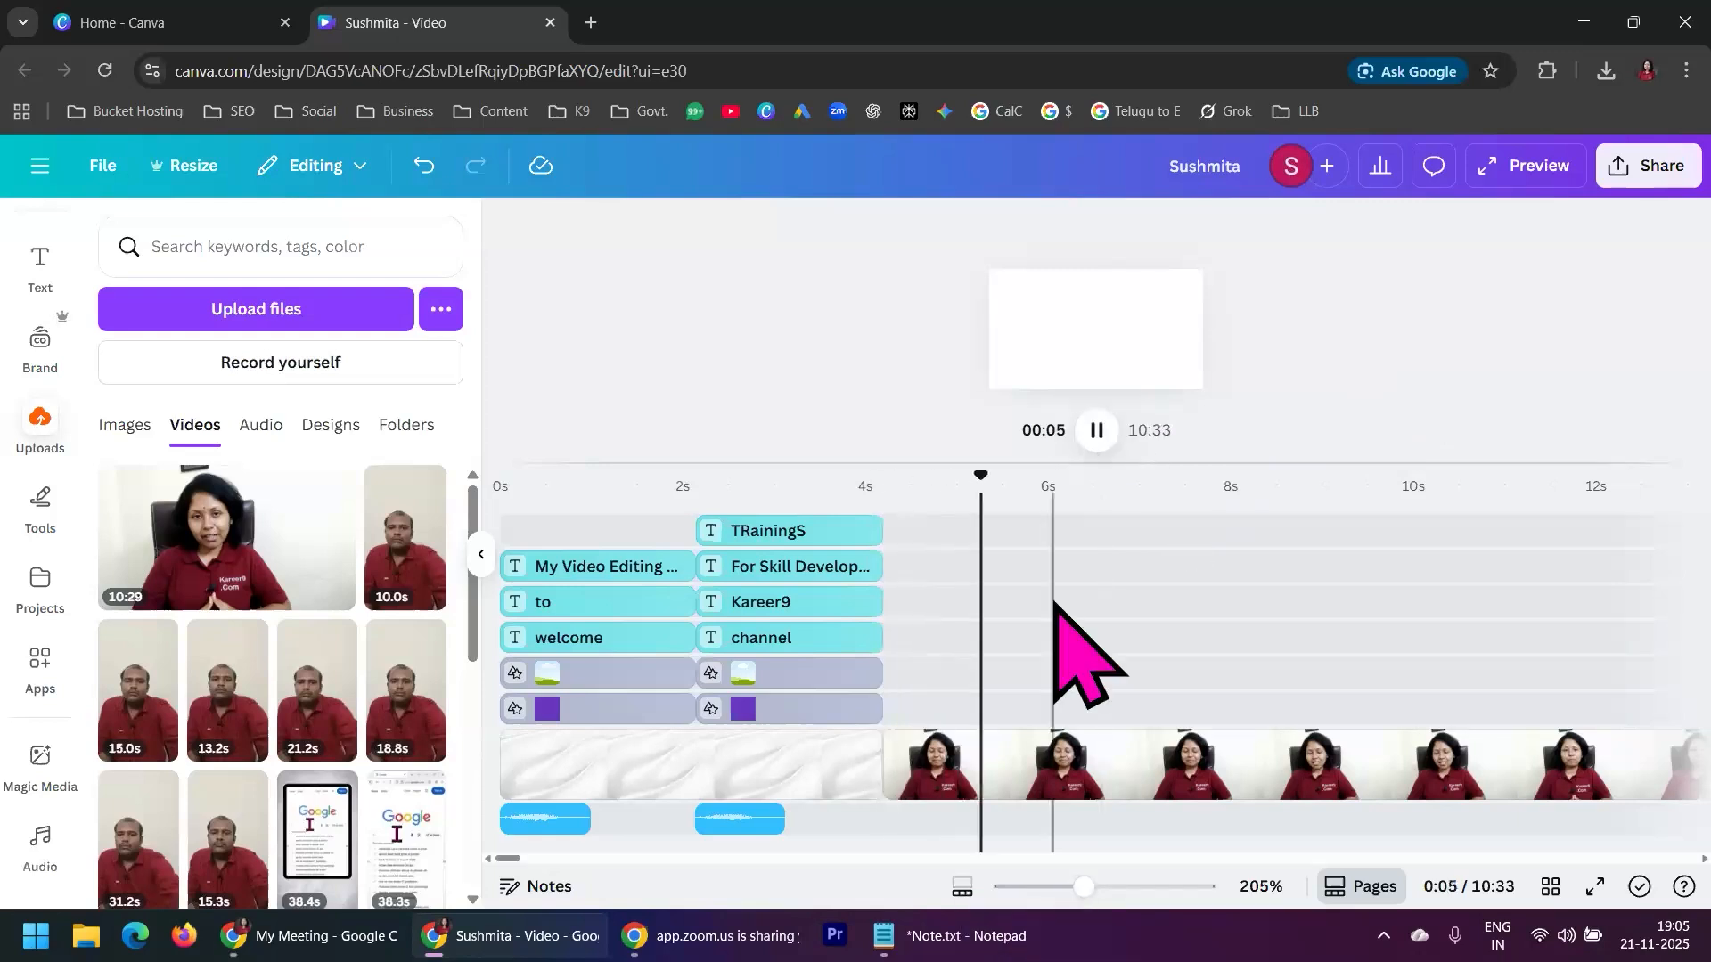
pyautogui.click(1097, 430)
# Split the long clip at 3:26, where the presenter footage changes to the screen recording
pyautogui.moveTo(1083, 886); pyautogui.dragTo(1025, 887)
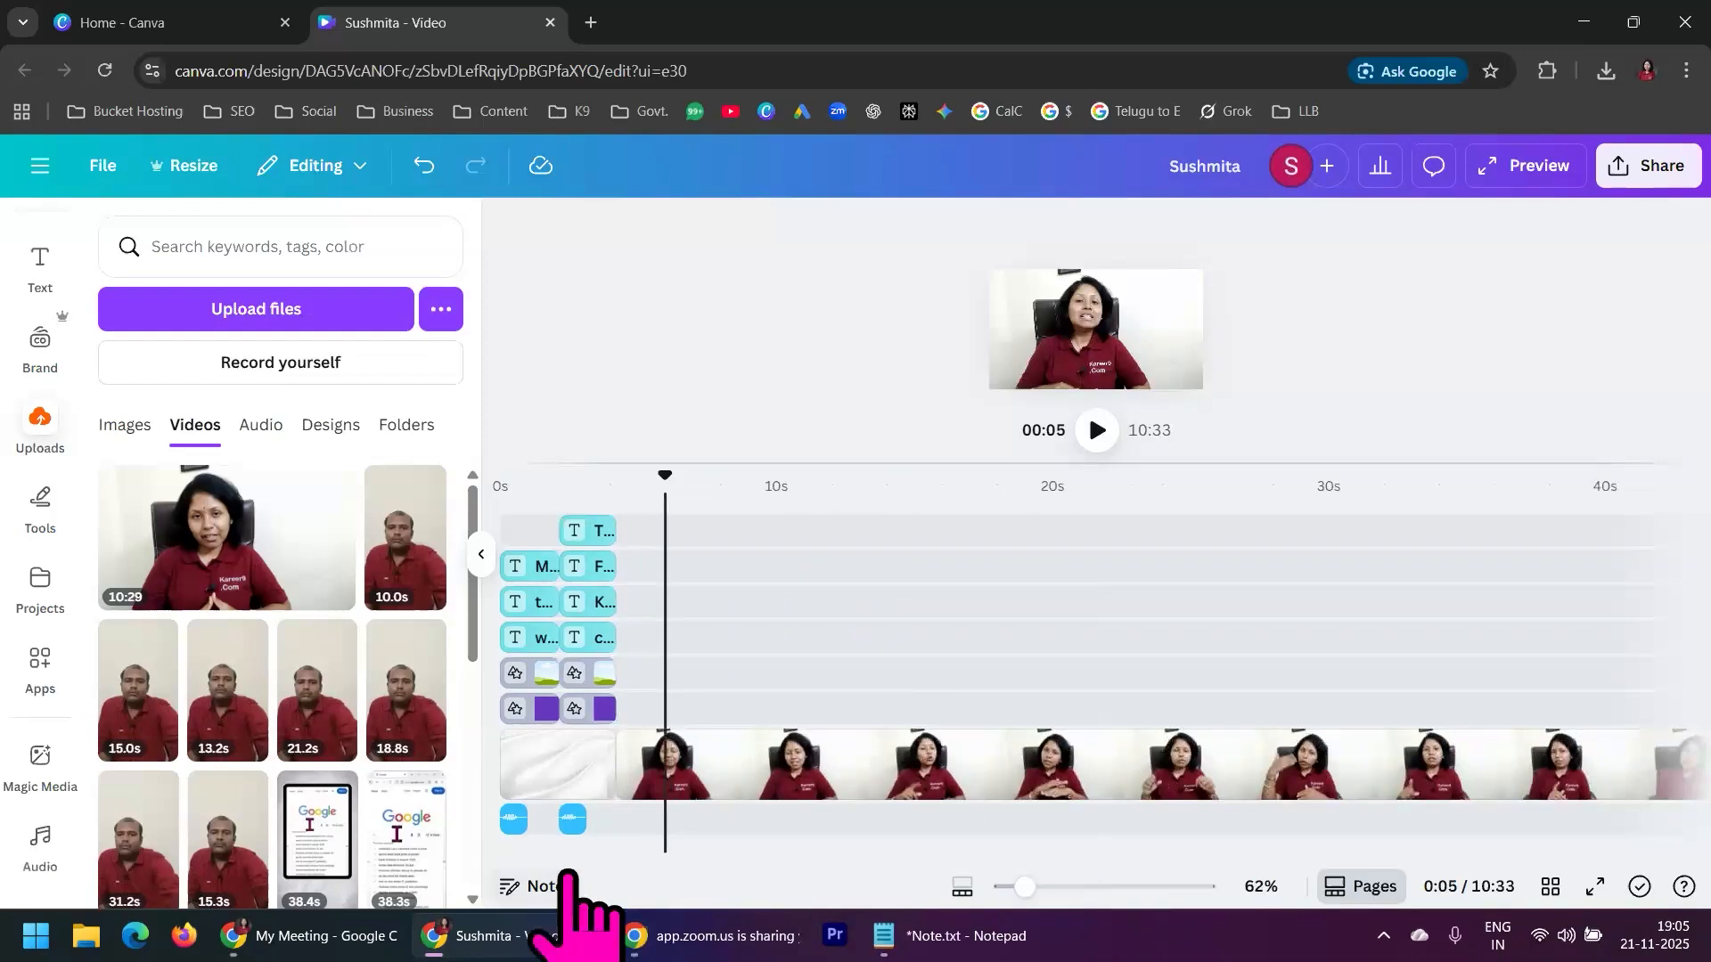
pyautogui.moveTo(563, 858); pyautogui.dragTo(914, 829)
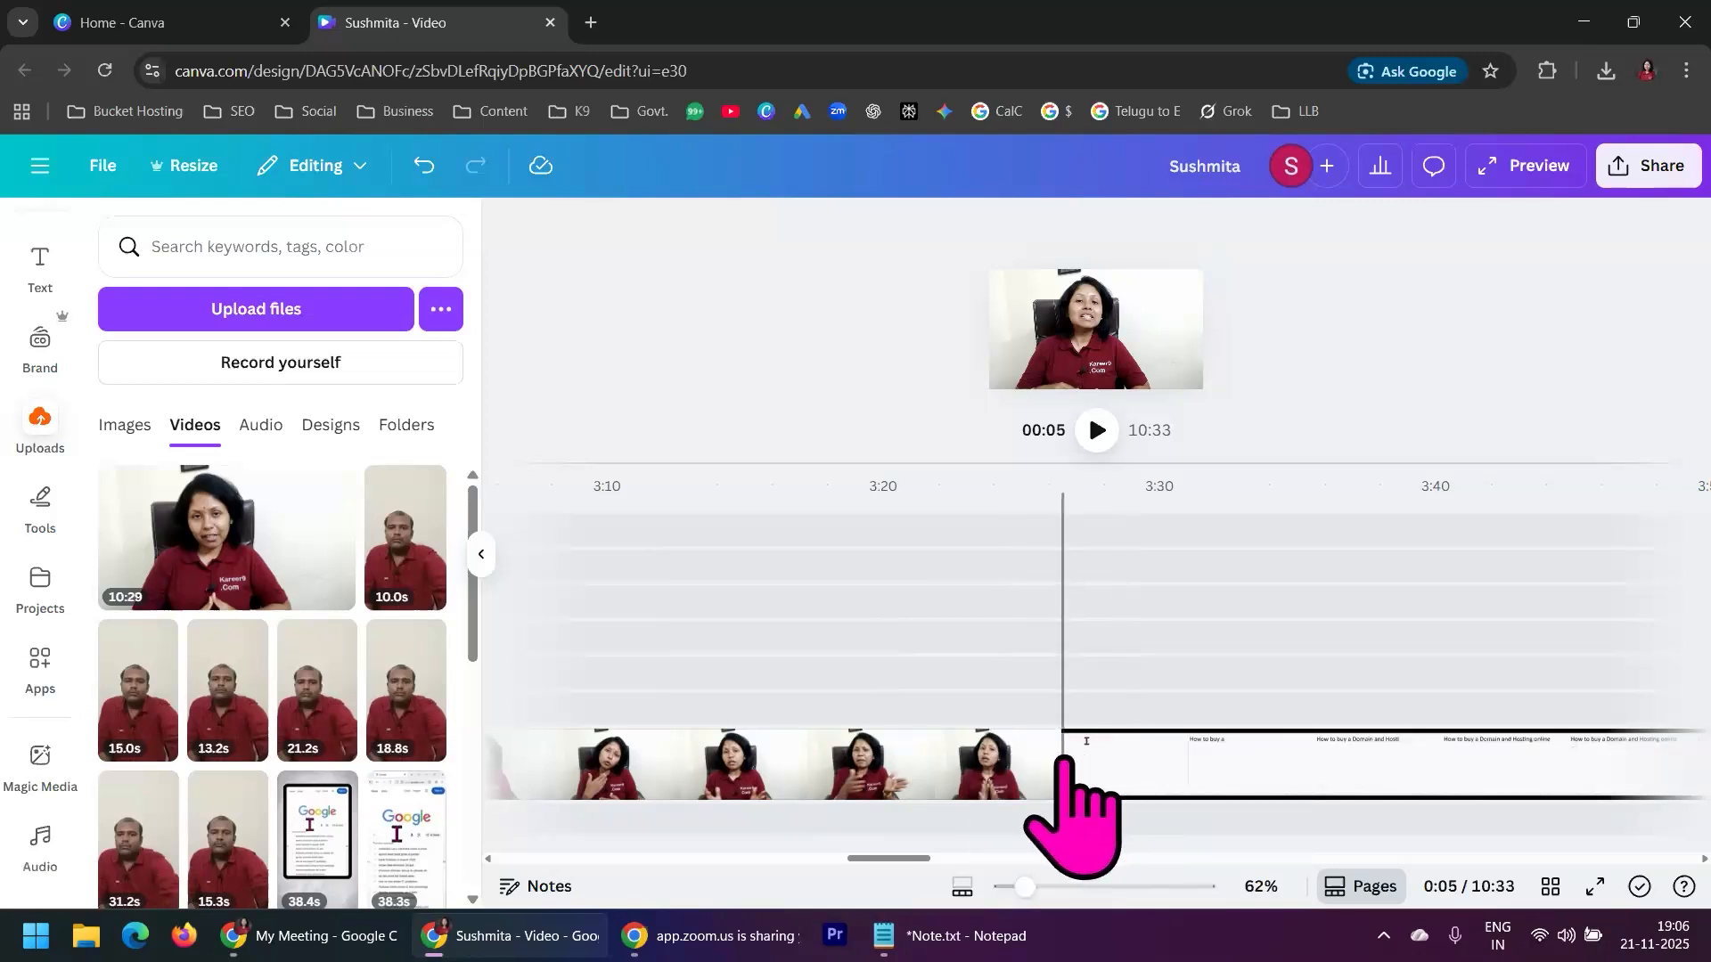
pyautogui.click(1063, 759)
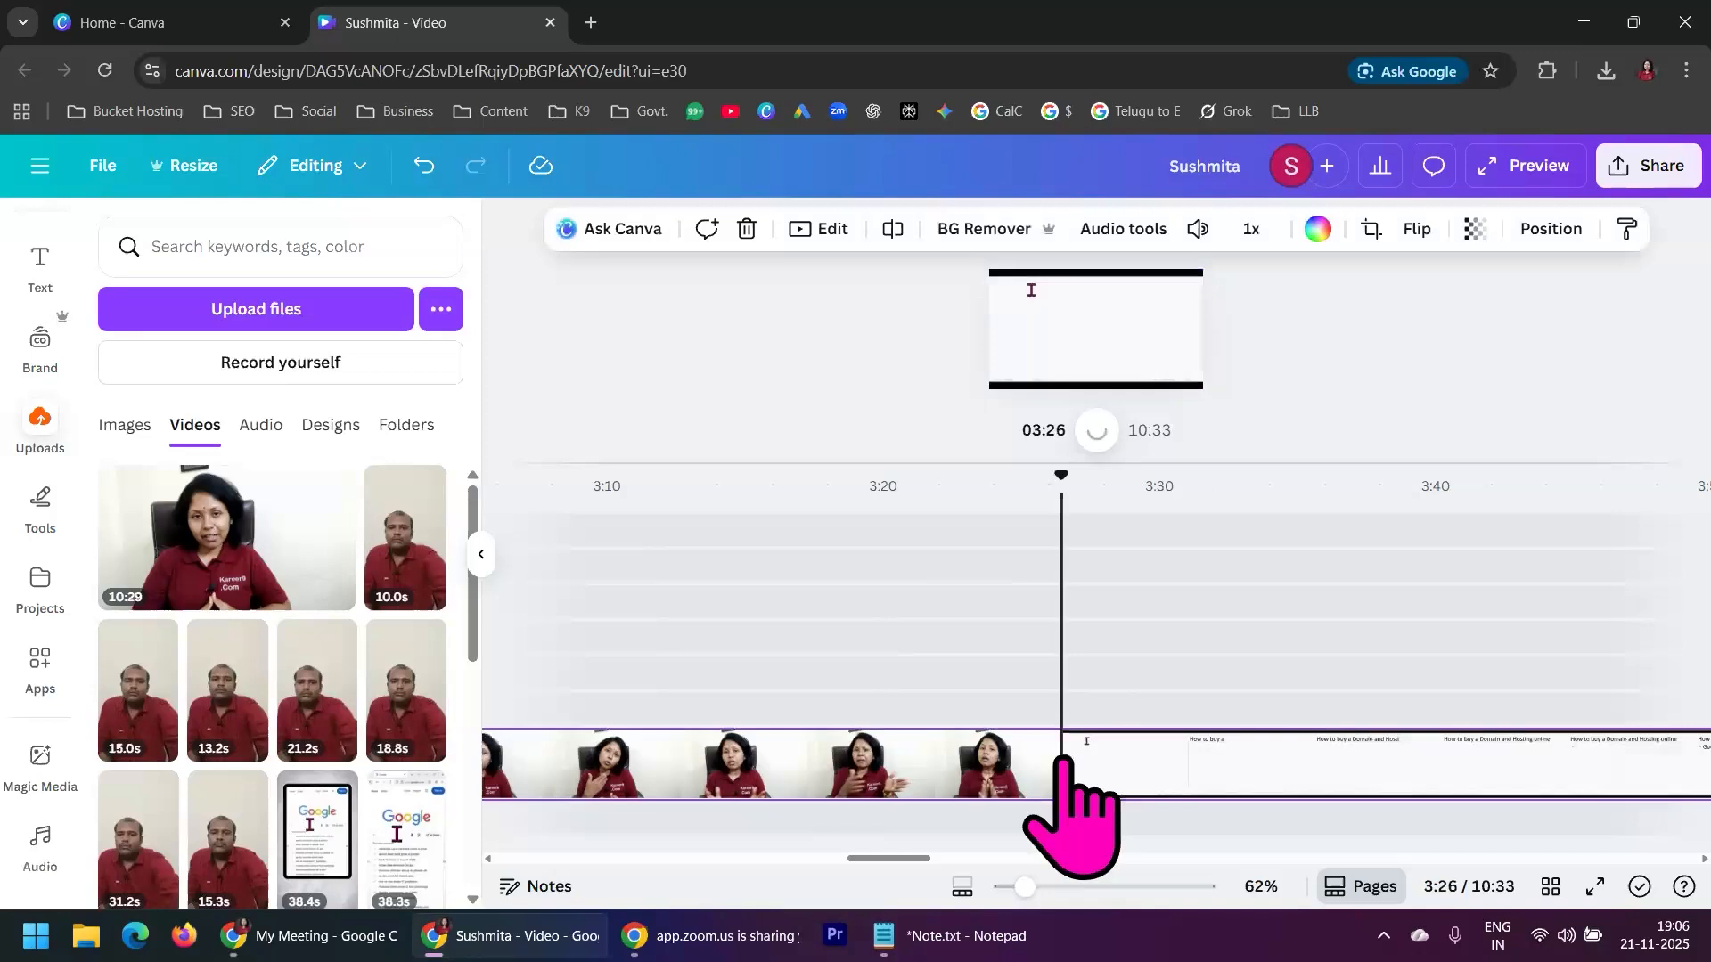
pyautogui.rightClick(1065, 759)
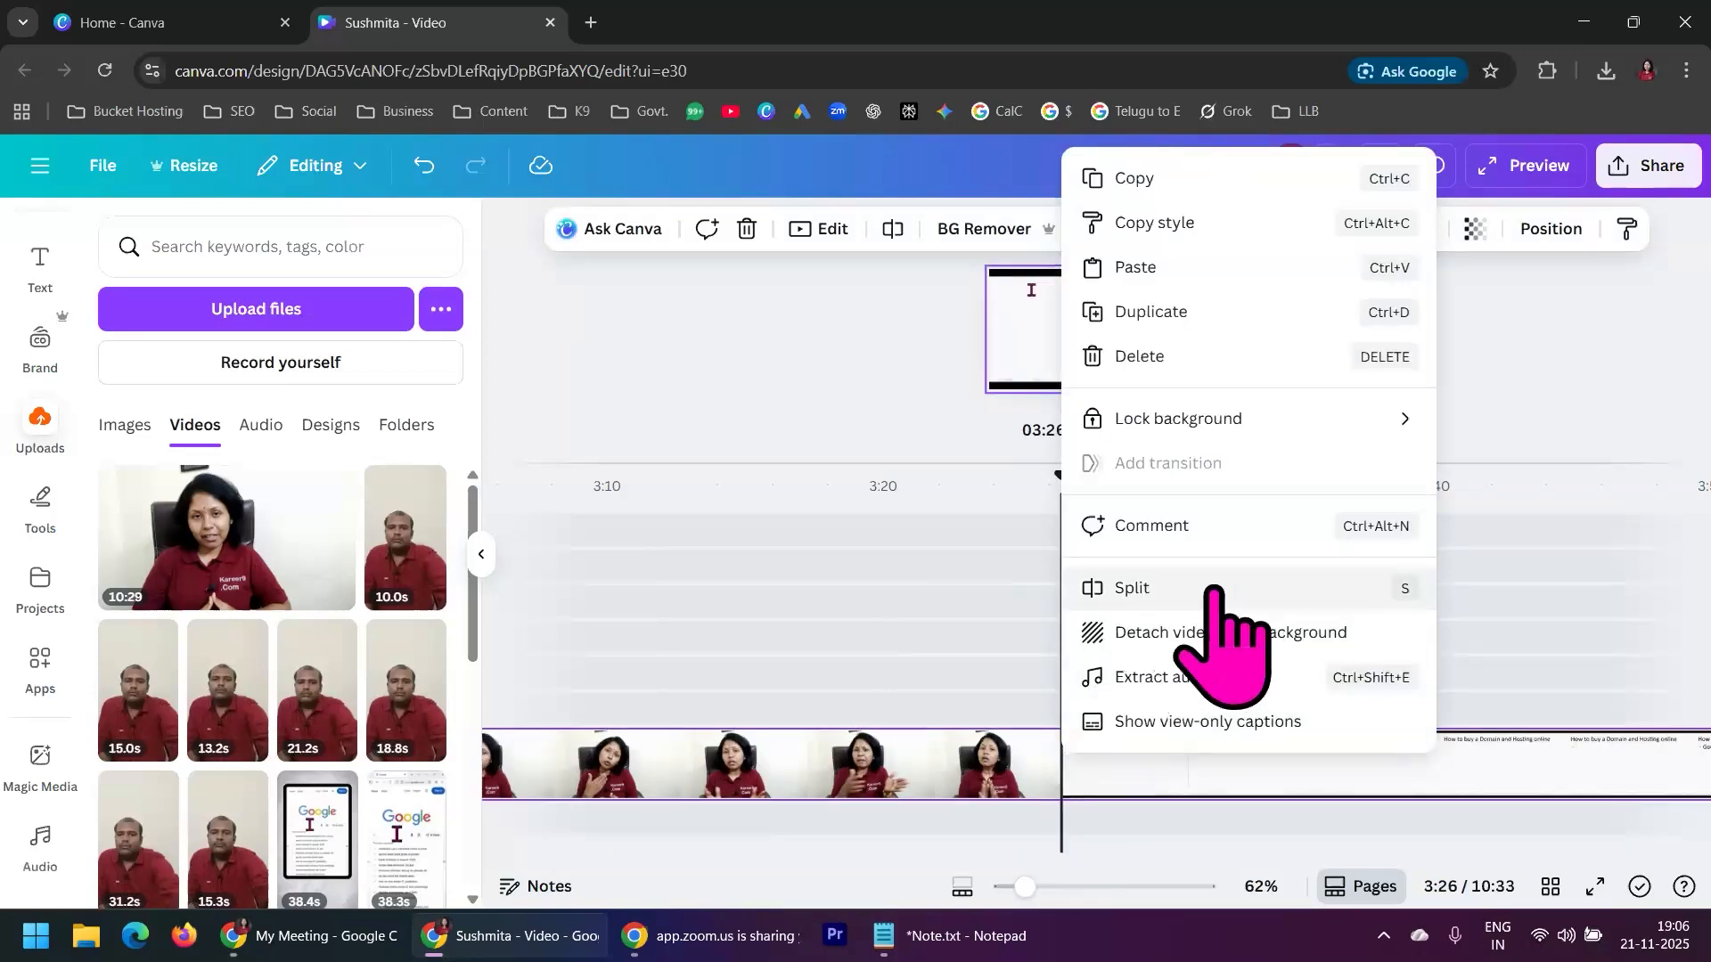
pyautogui.click(1168, 590)
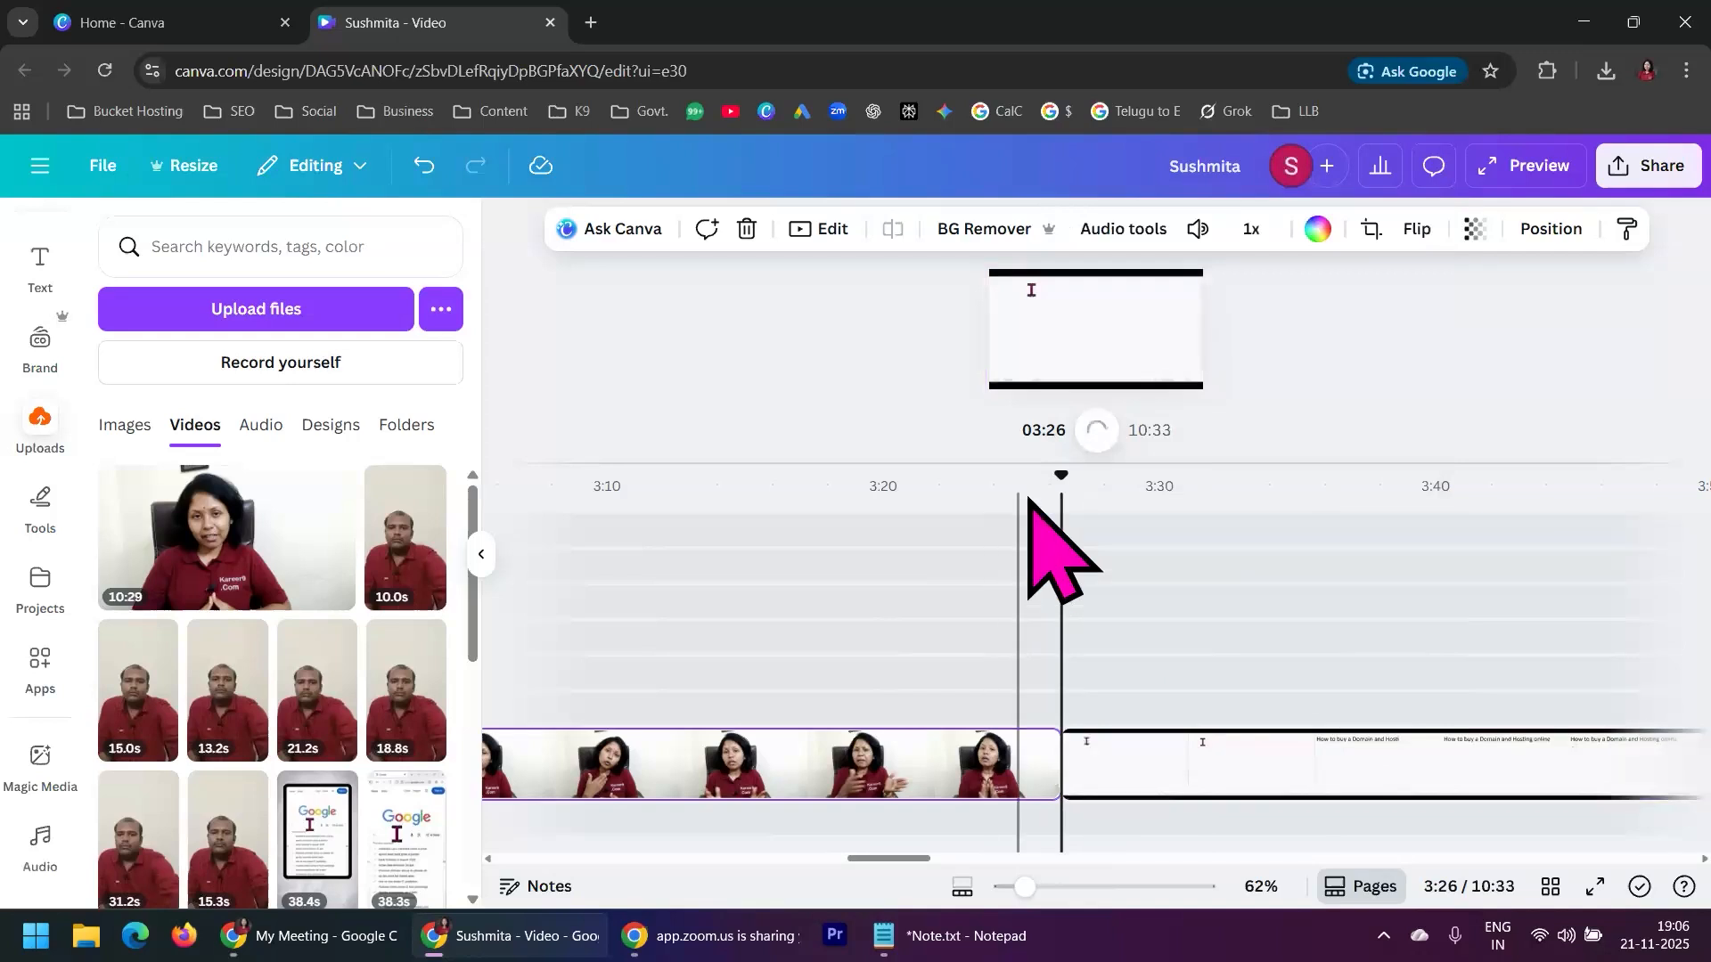
# Check both sides of the 3:26 cut and delete the screen-recording part that follows it
pyautogui.moveTo(1060, 488); pyautogui.dragTo(1024, 481)
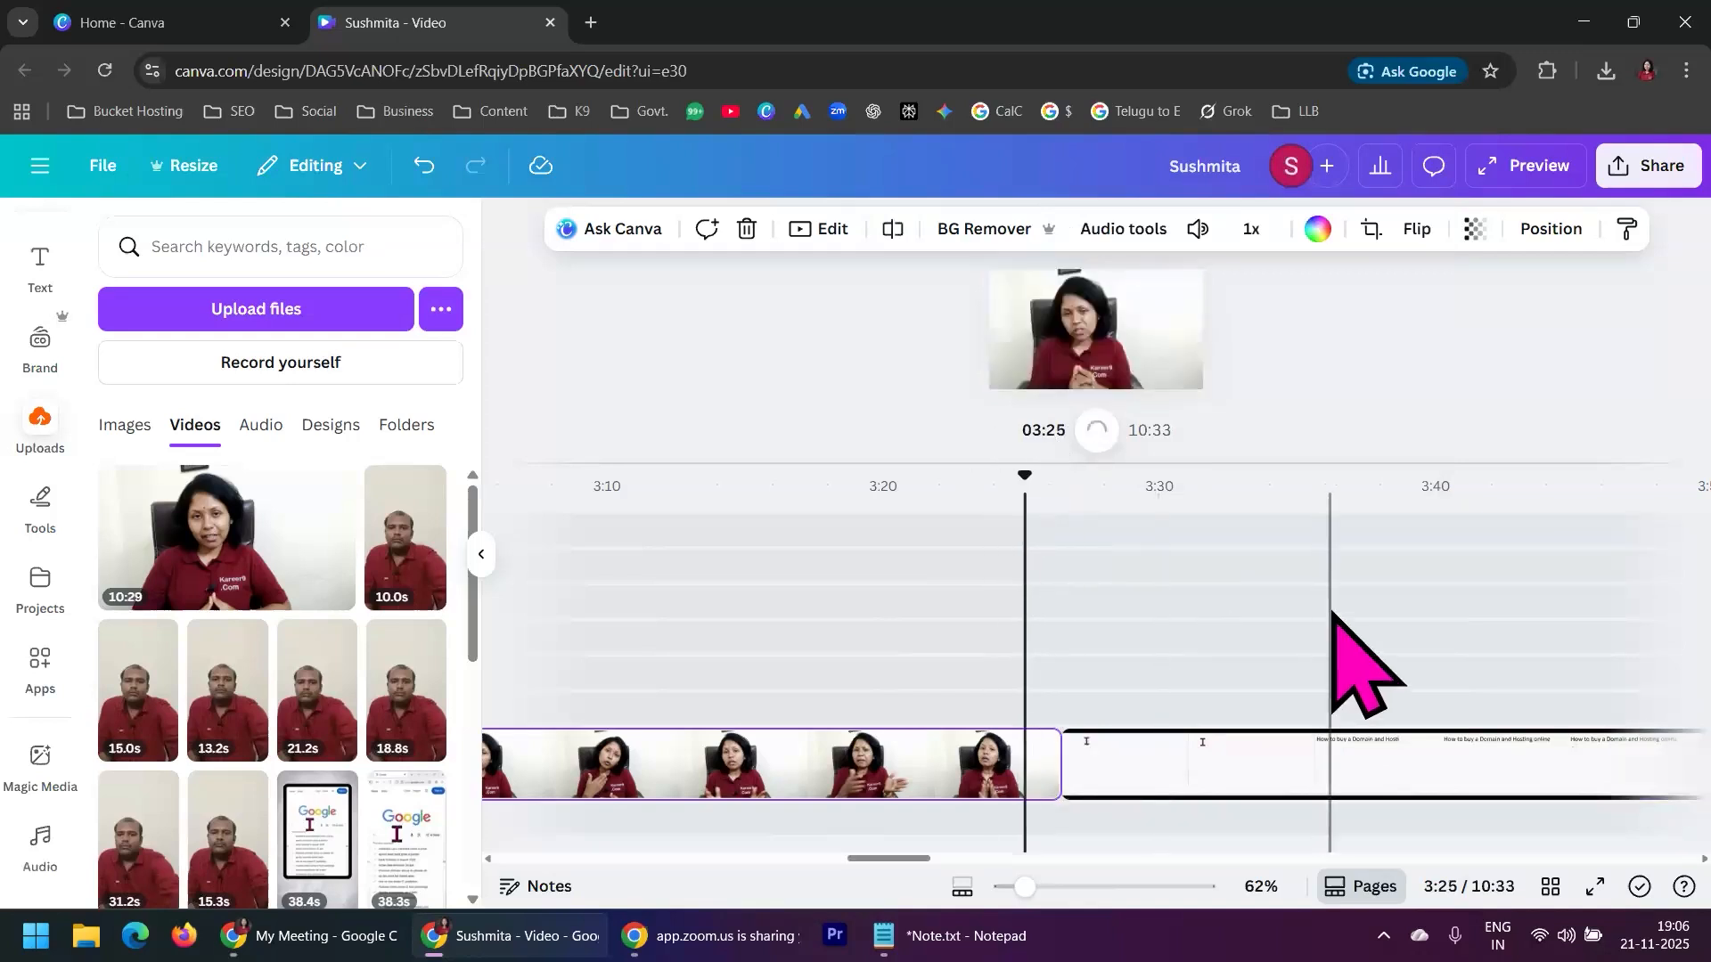
pyautogui.click(938, 767)
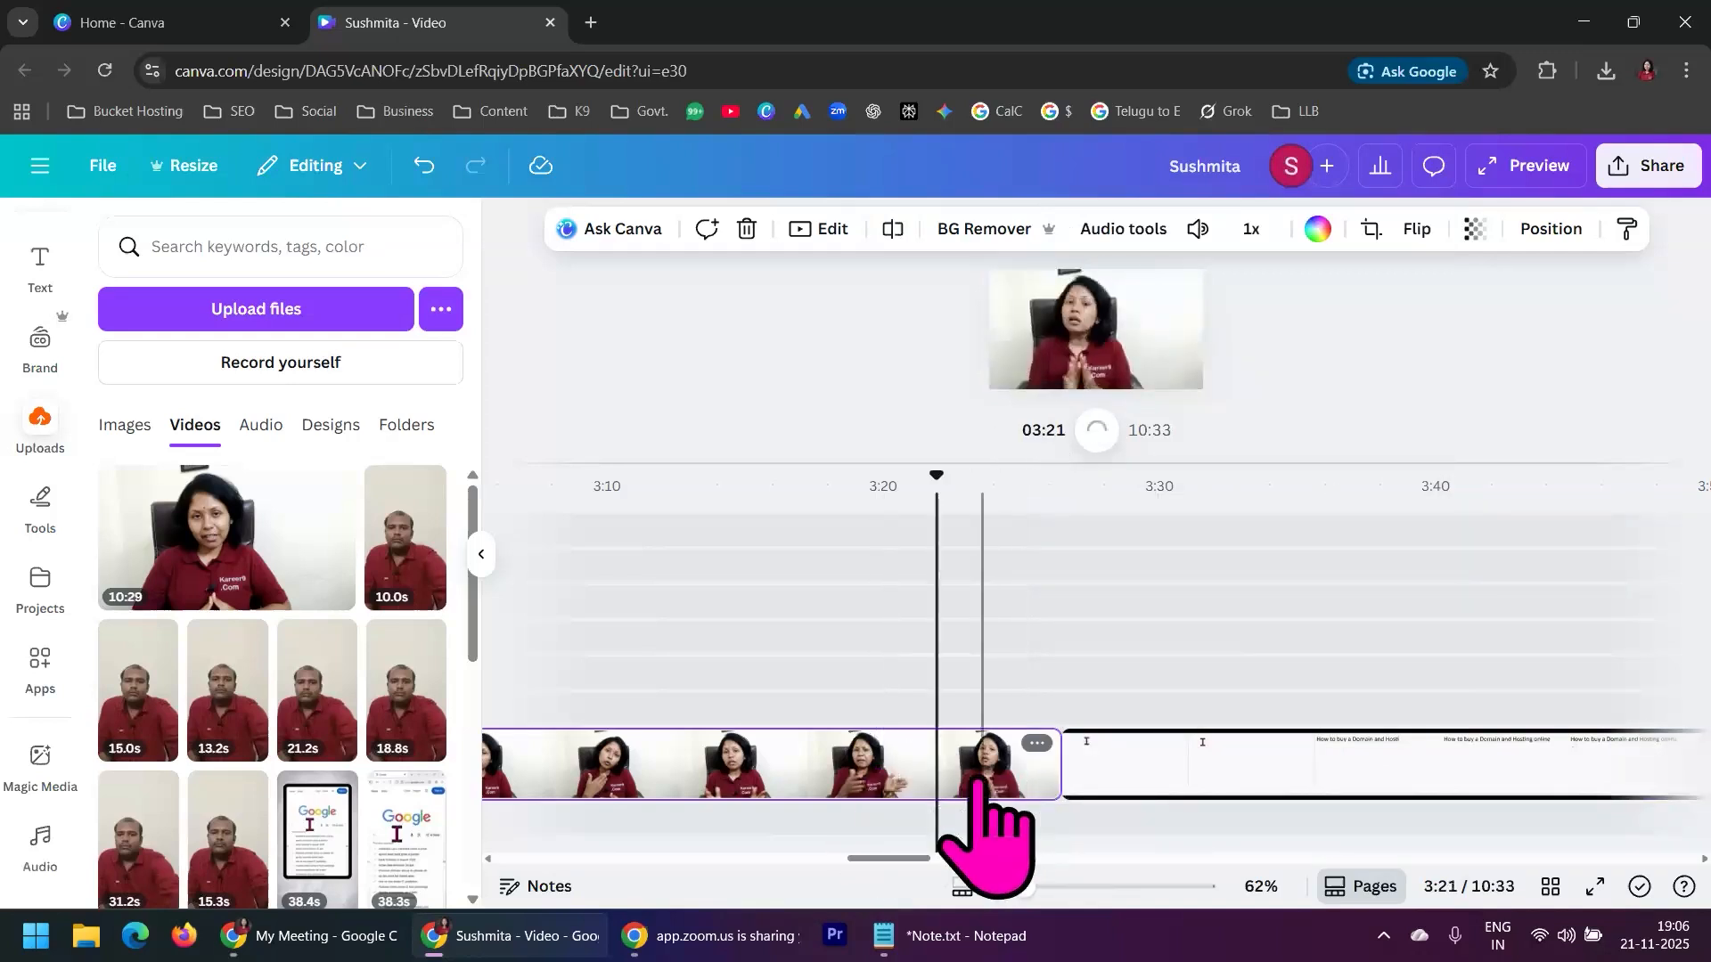
pyautogui.click(1175, 768)
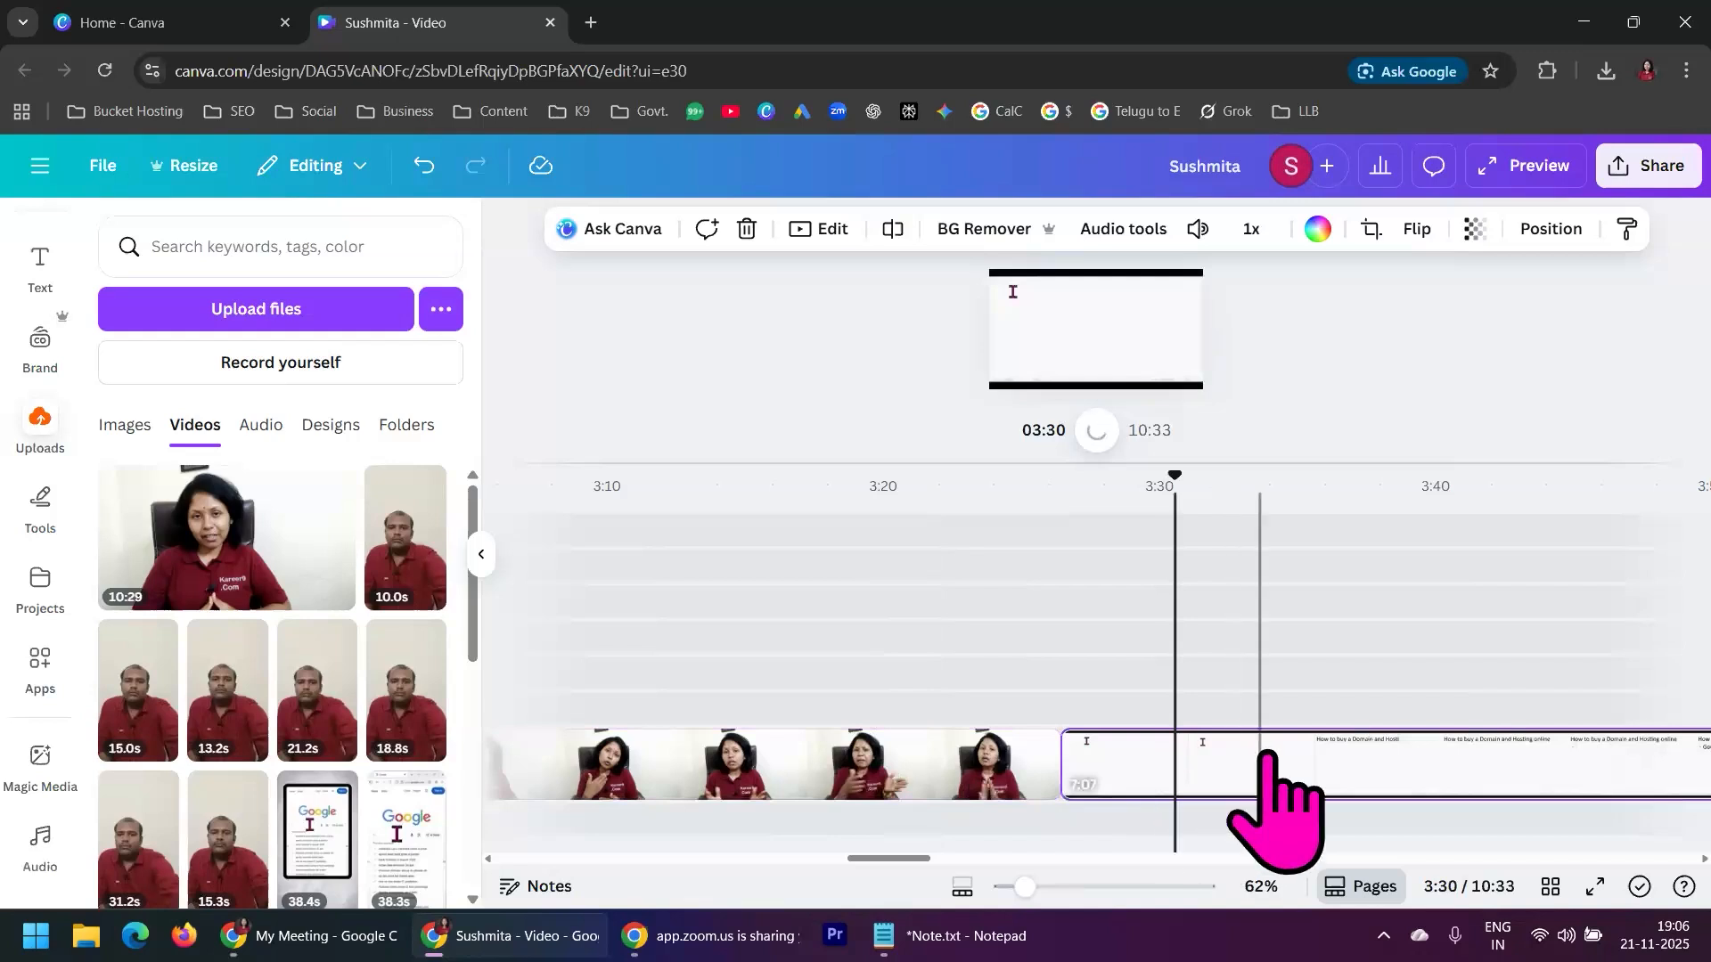
pyautogui.rightClick(1221, 766)
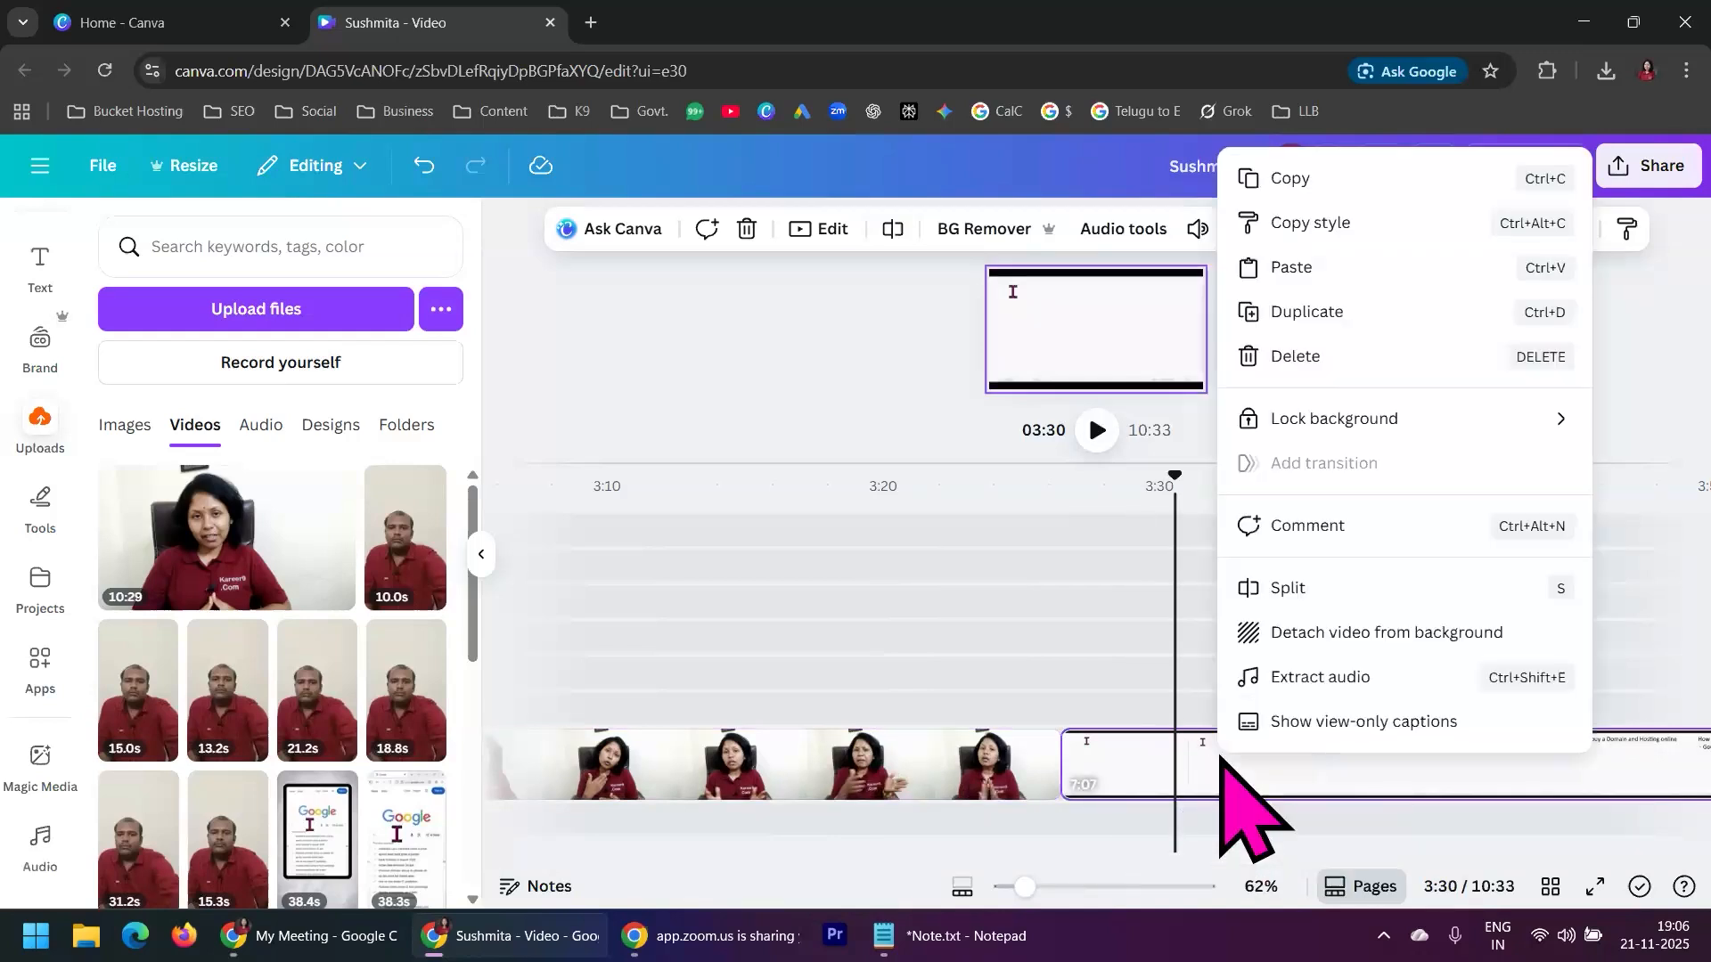
pyautogui.click(1318, 357)
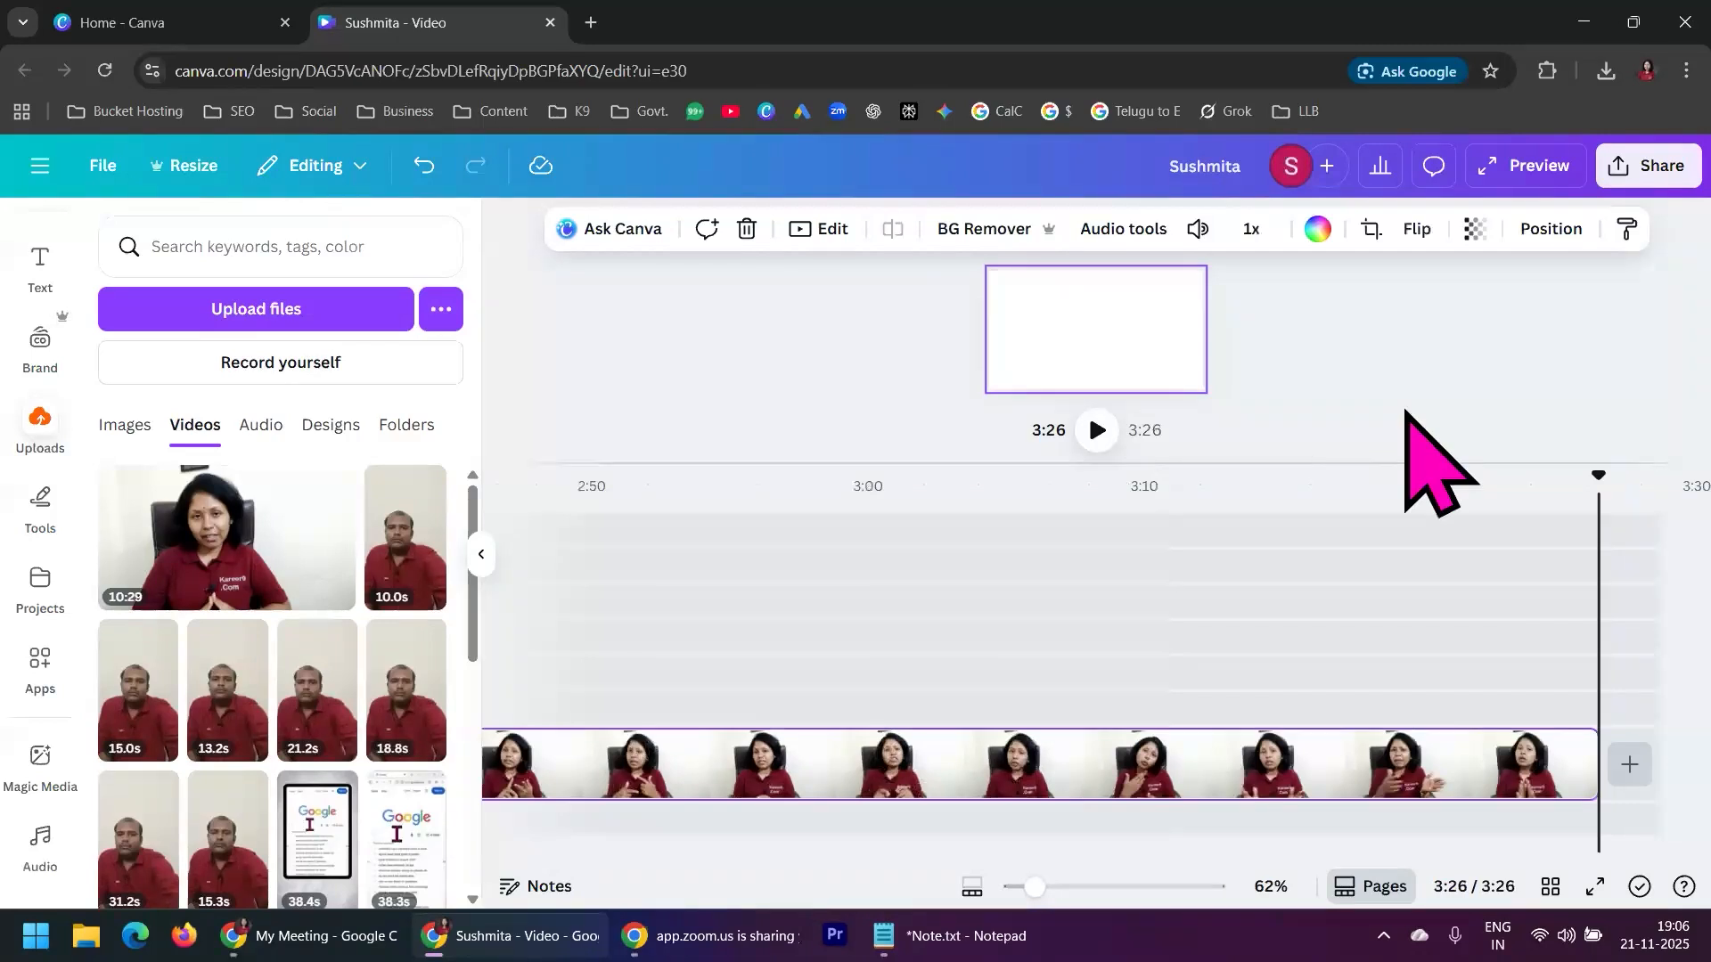
# Play the timeline from just before the presenter clip begins and pause at 0:07
pyautogui.moveTo(1475, 860); pyautogui.dragTo(506, 856)
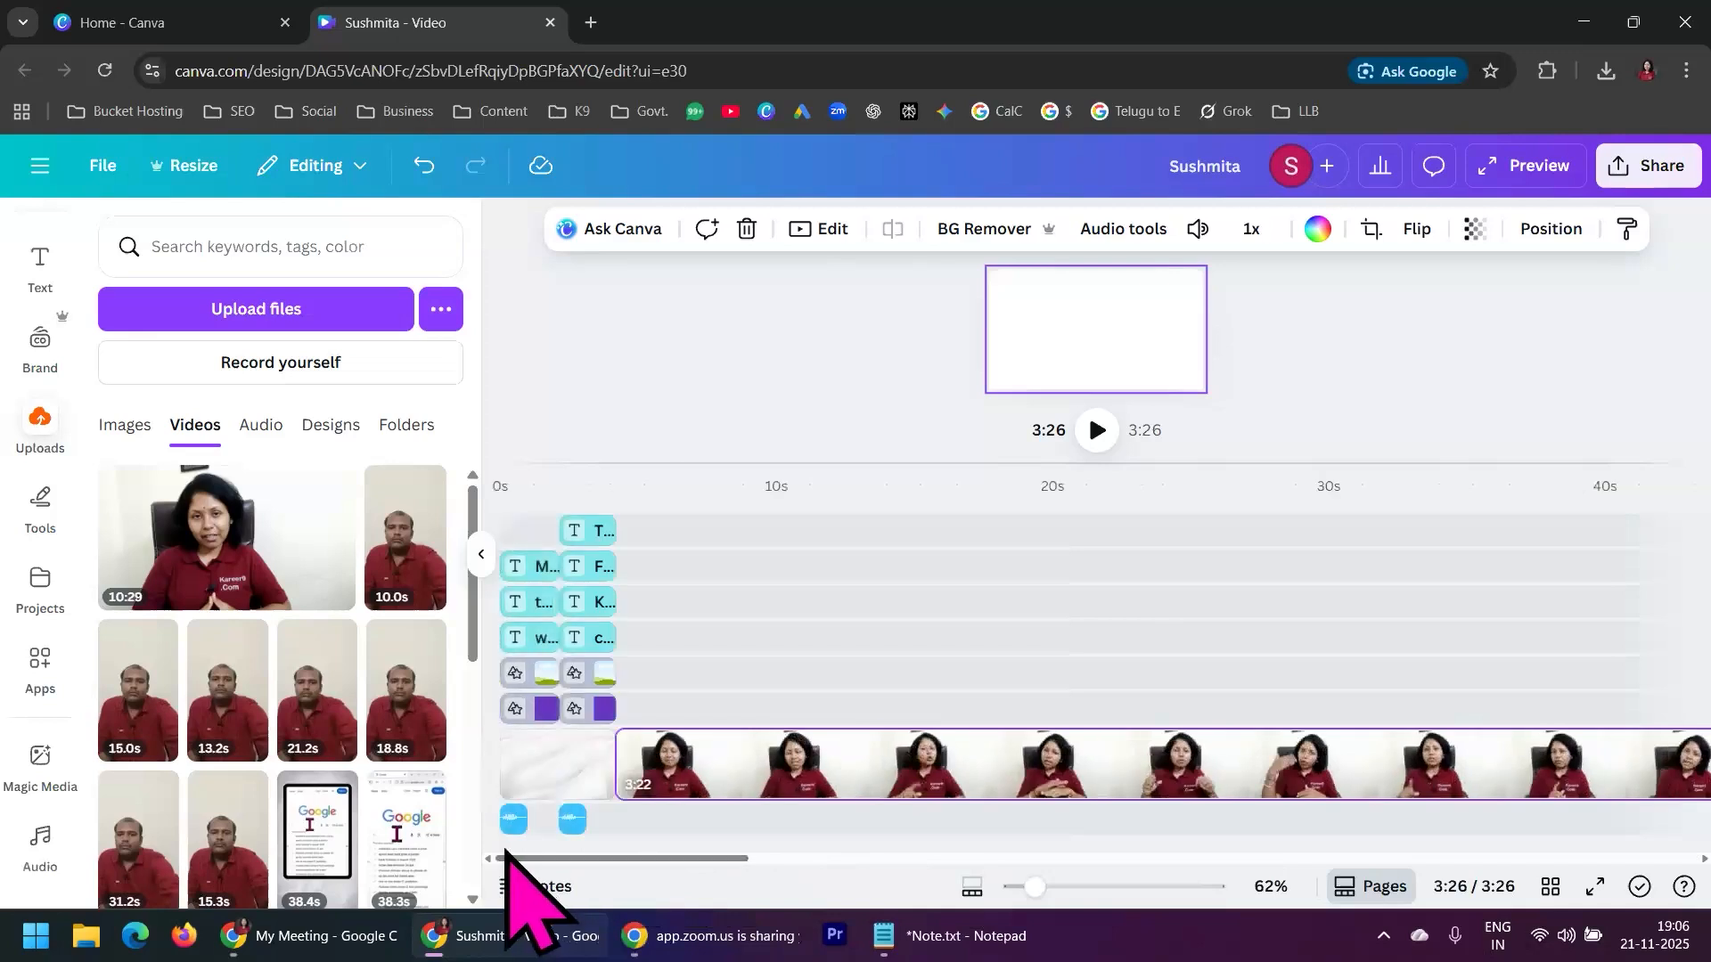
pyautogui.moveTo(1034, 887); pyautogui.dragTo(1014, 887)
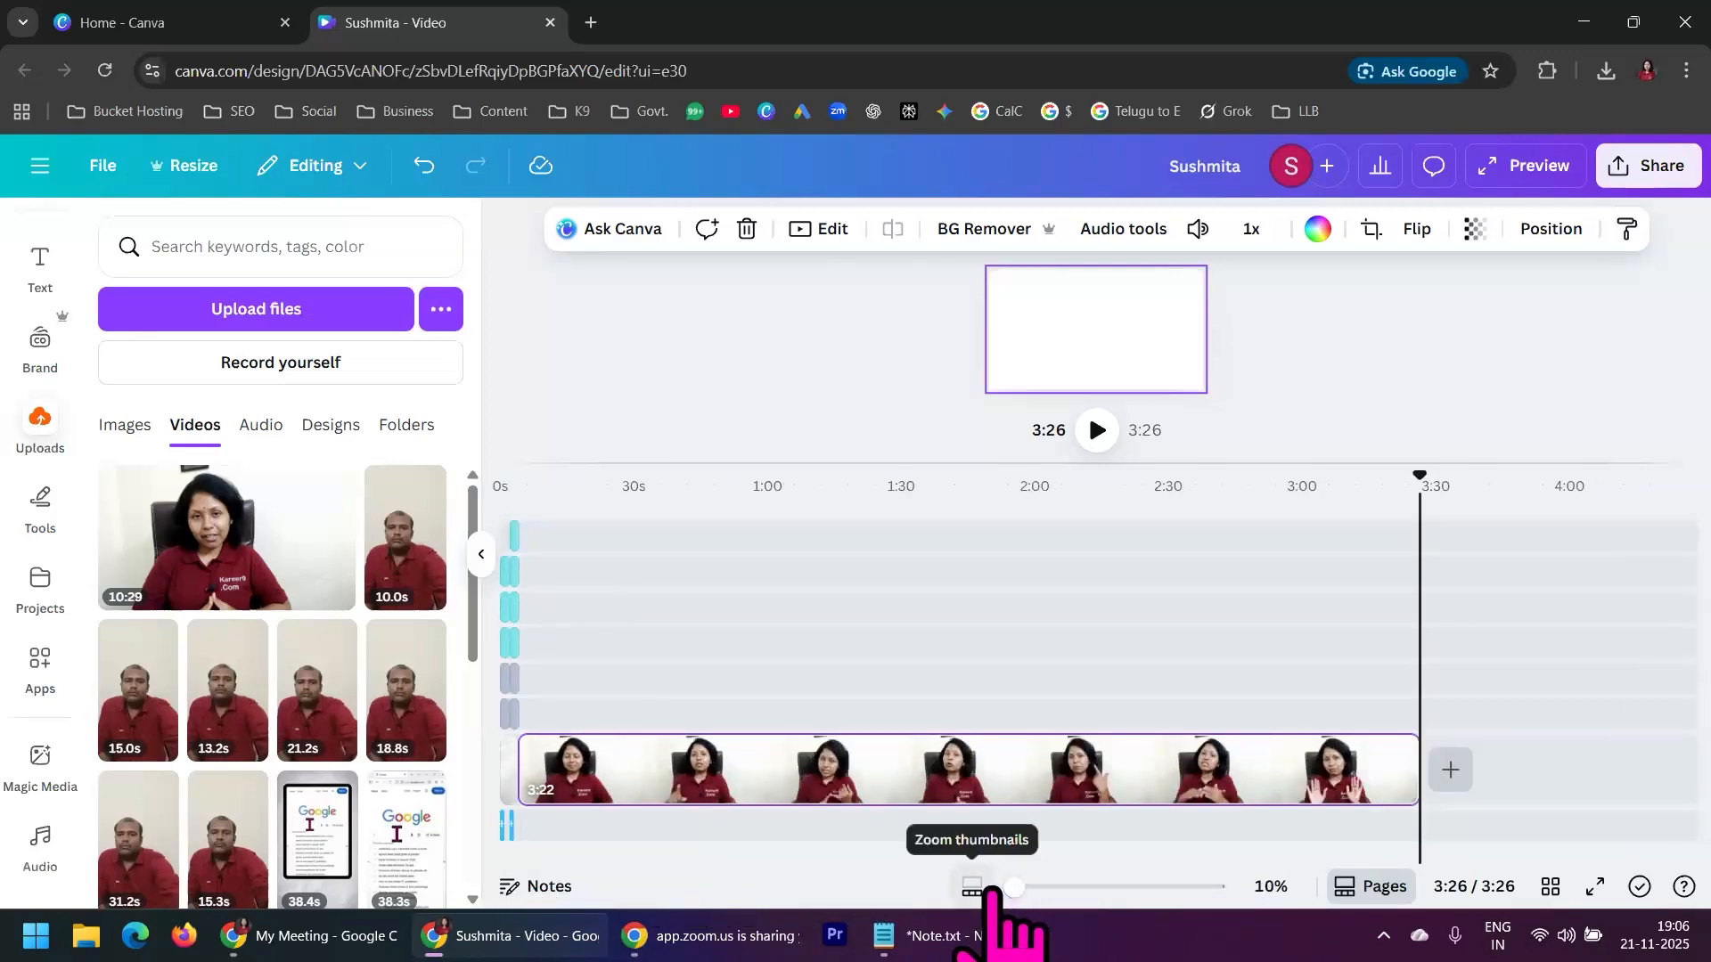
pyautogui.click(535, 536)
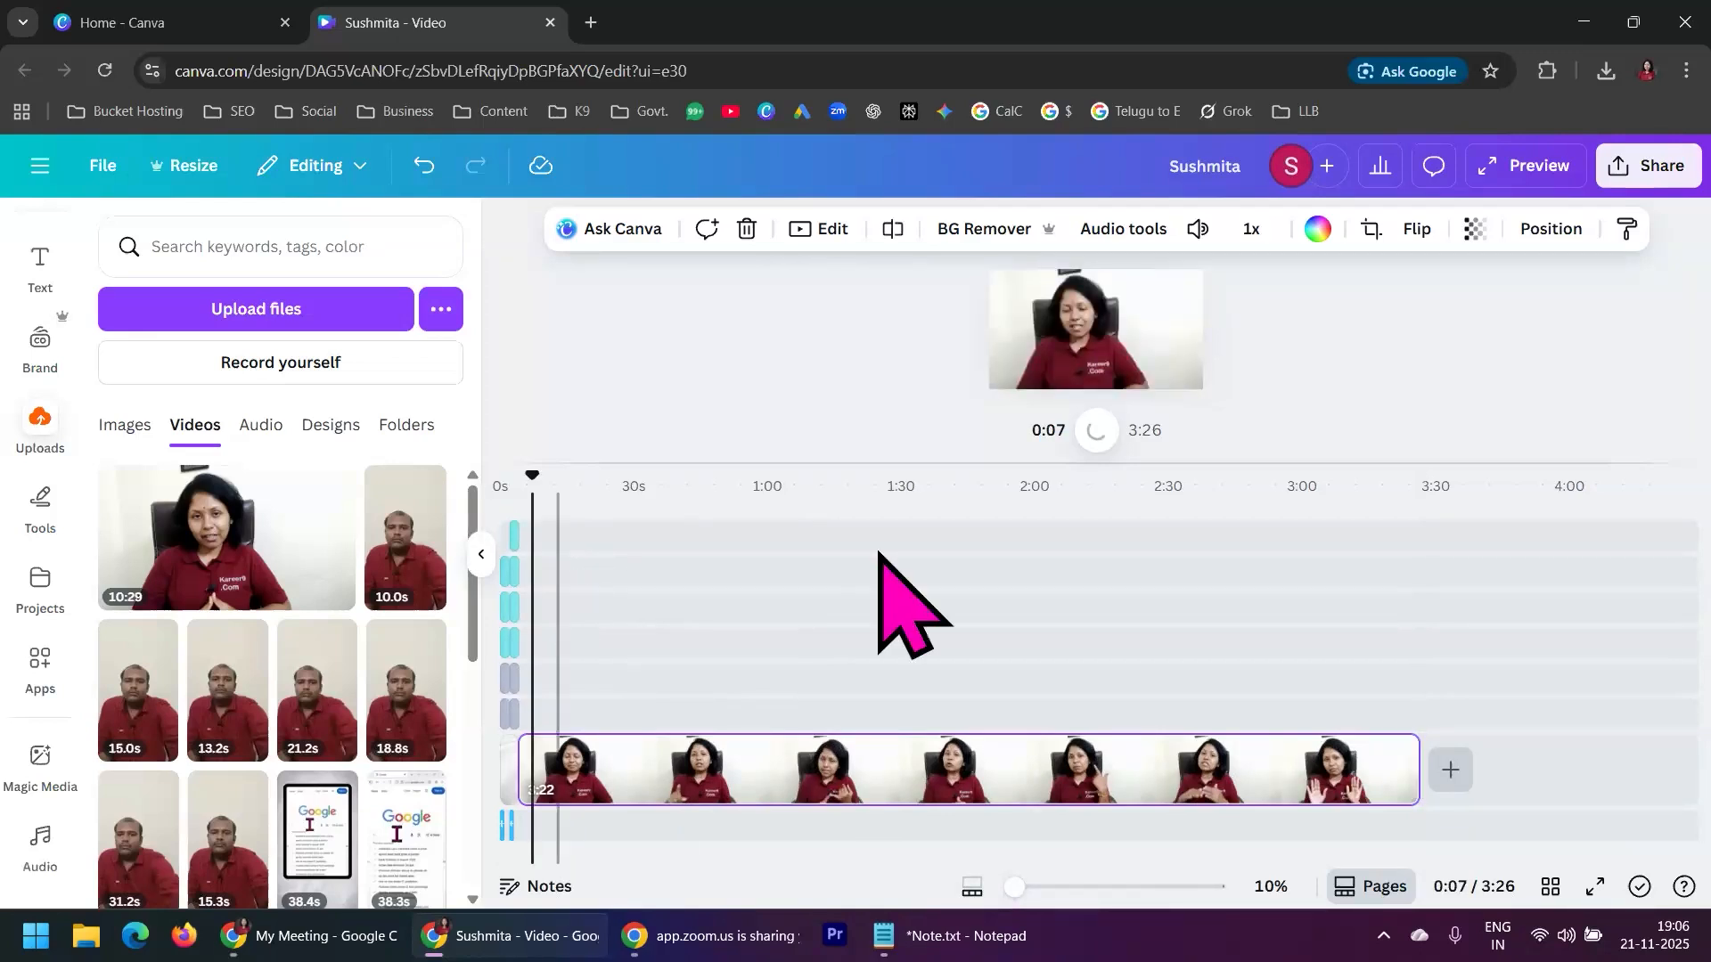
pyautogui.moveTo(1014, 886); pyautogui.dragTo(1040, 886)
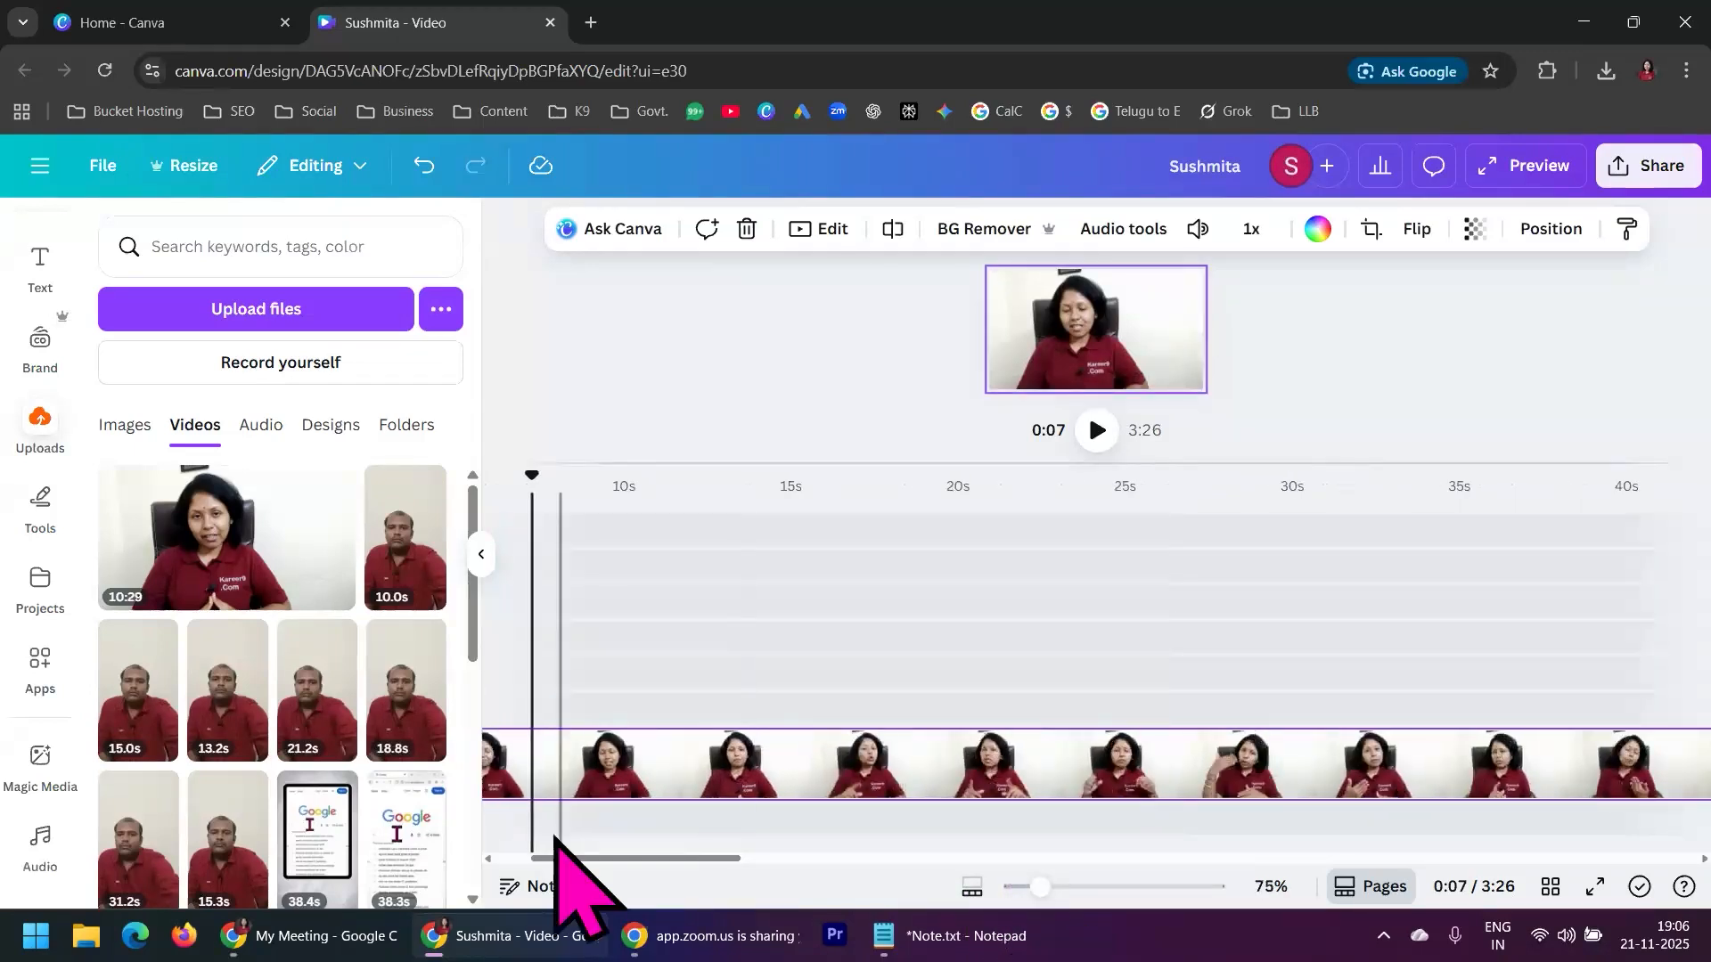
pyautogui.moveTo(570, 858); pyautogui.dragTo(533, 858)
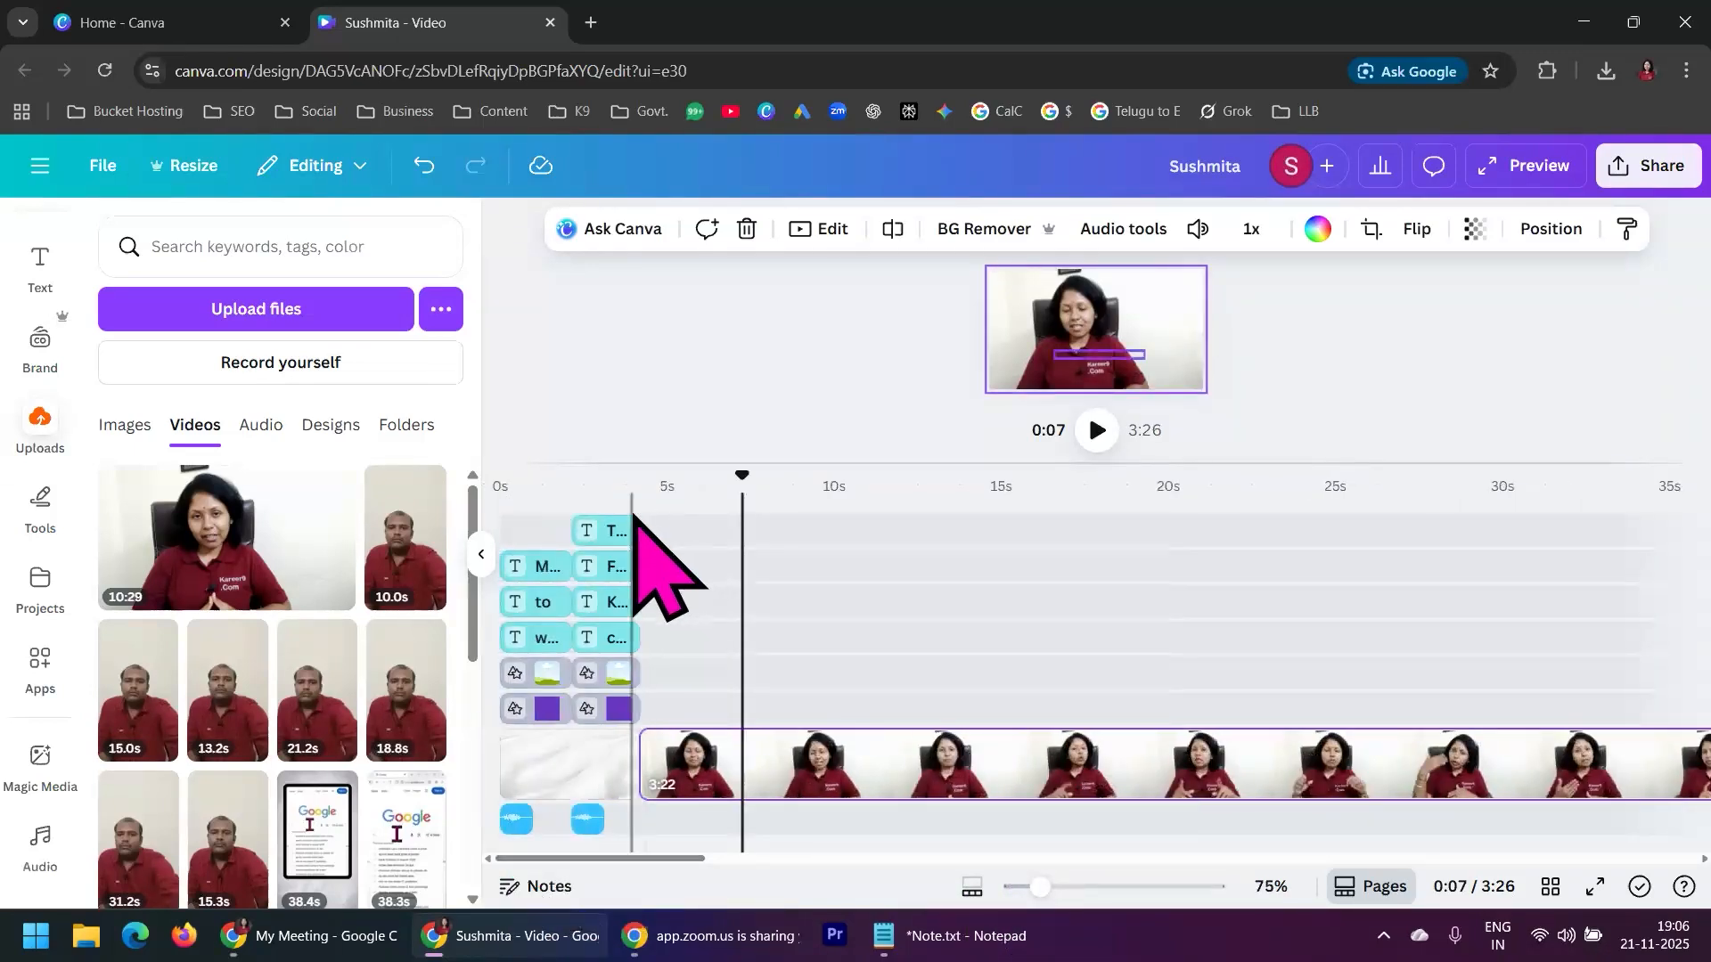
pyautogui.click(632, 528)
pyautogui.click(1097, 429)
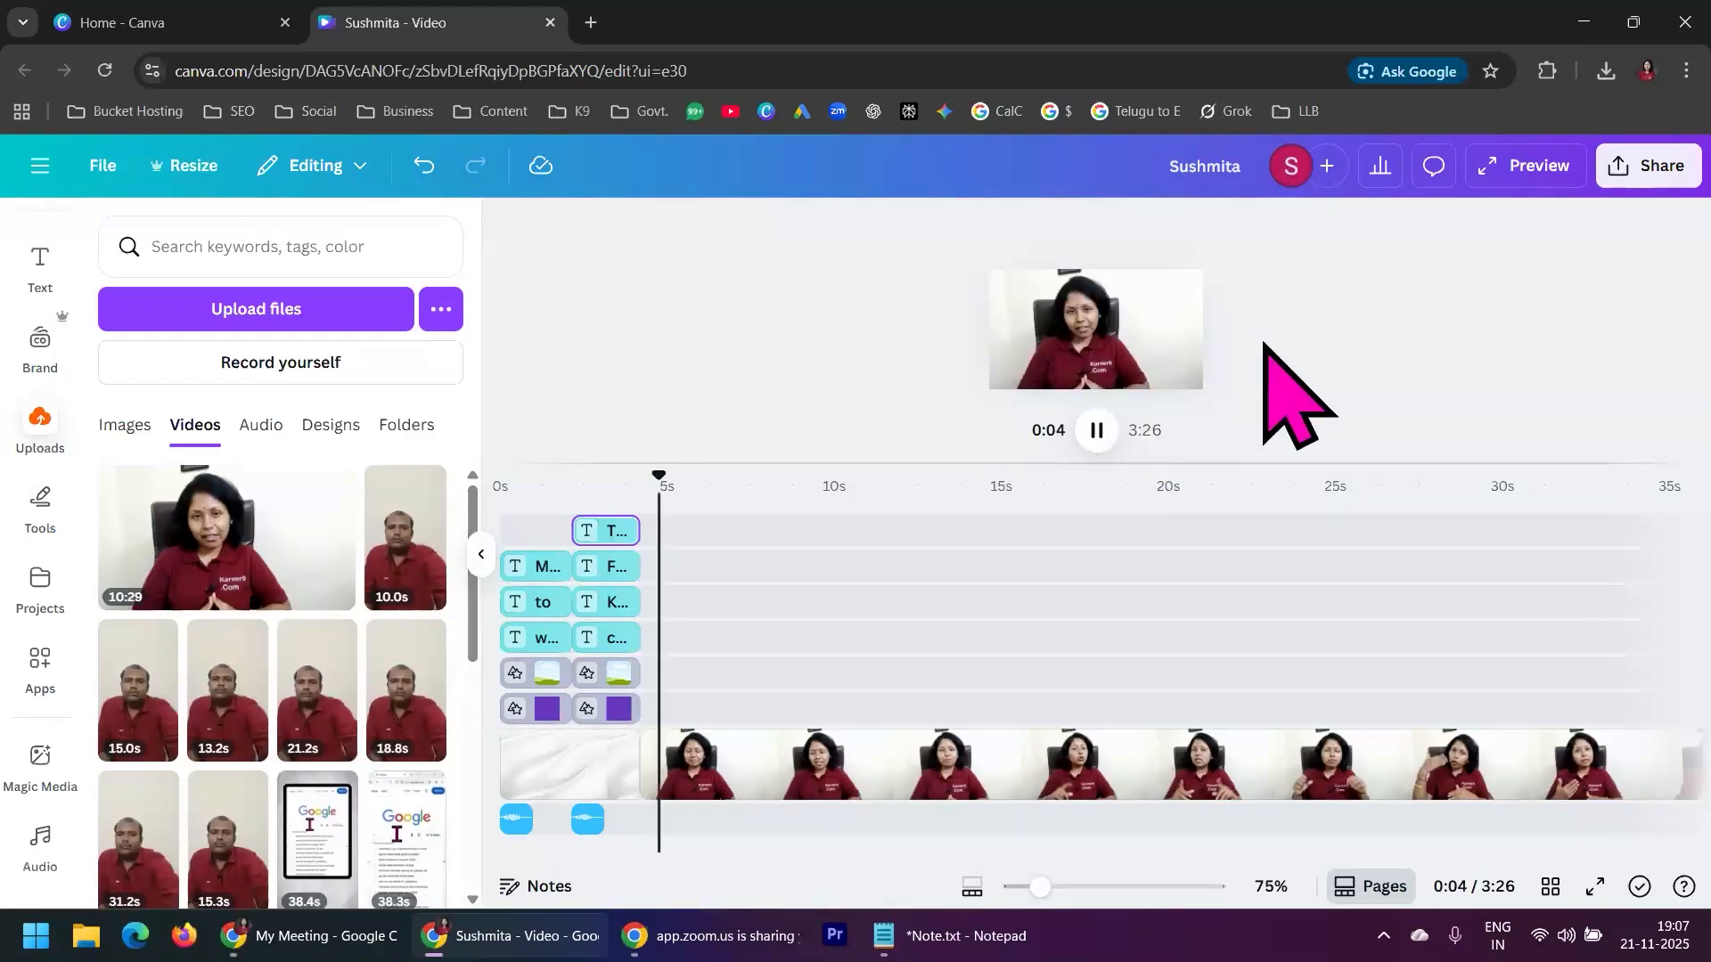
pyautogui.click(1095, 435)
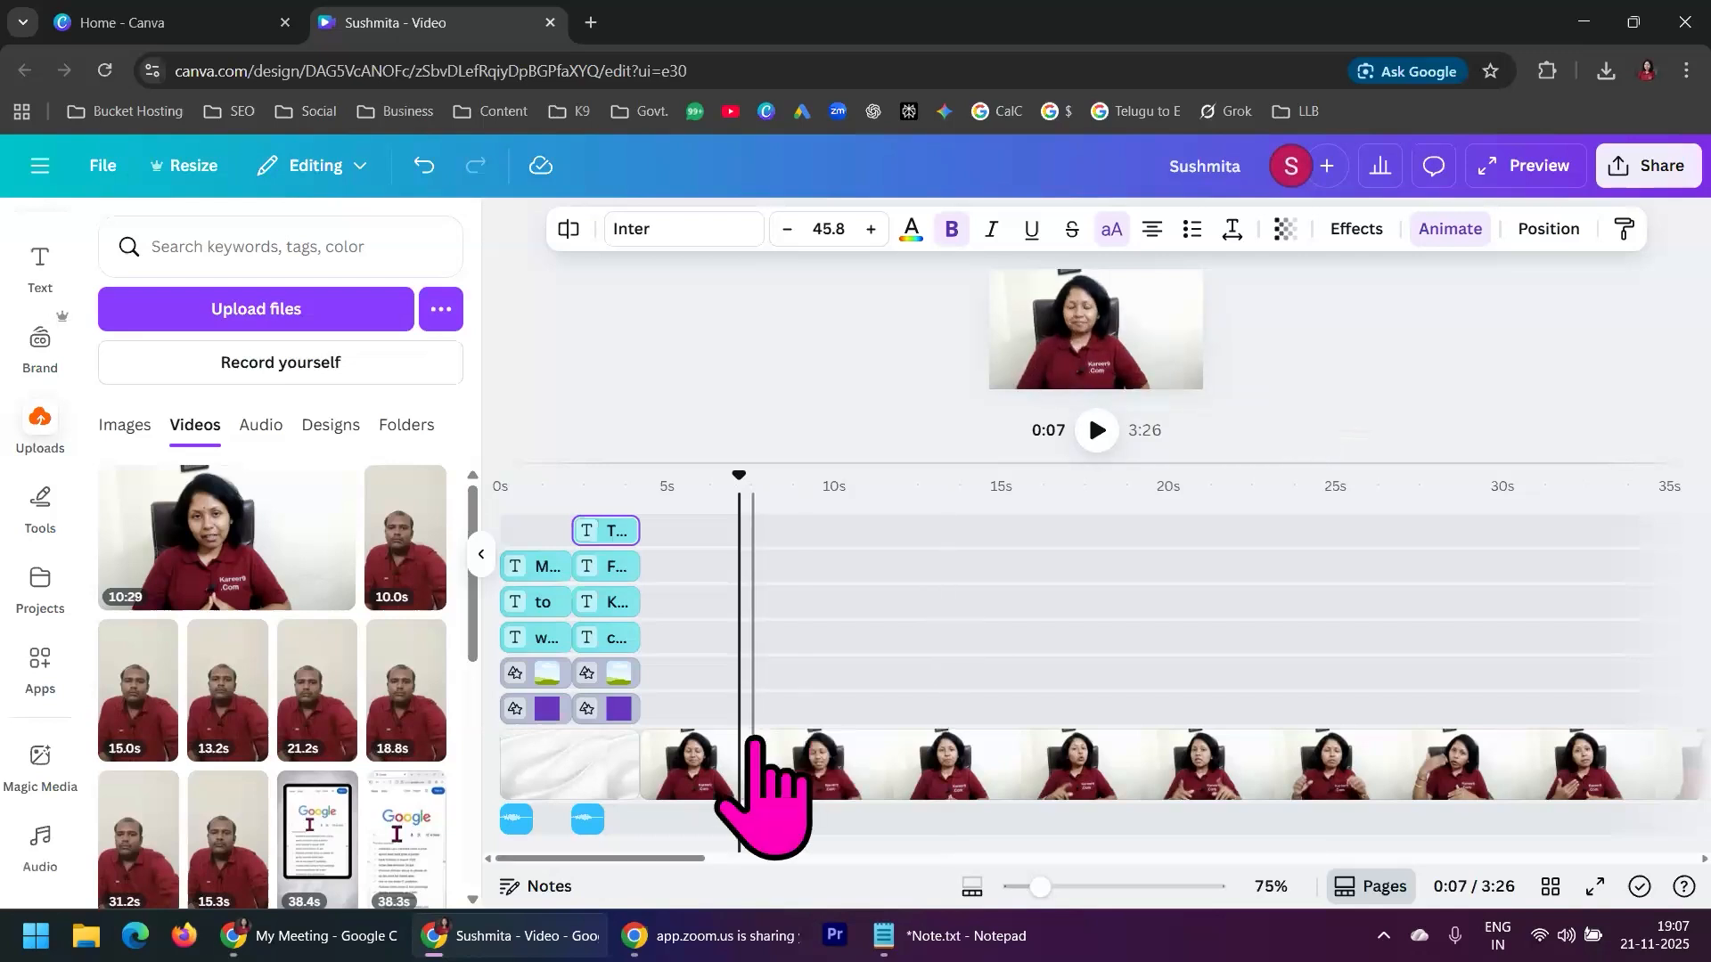
# Split the presenter clip at 0:07 and its remaining part at 0:11
pyautogui.click(749, 740)
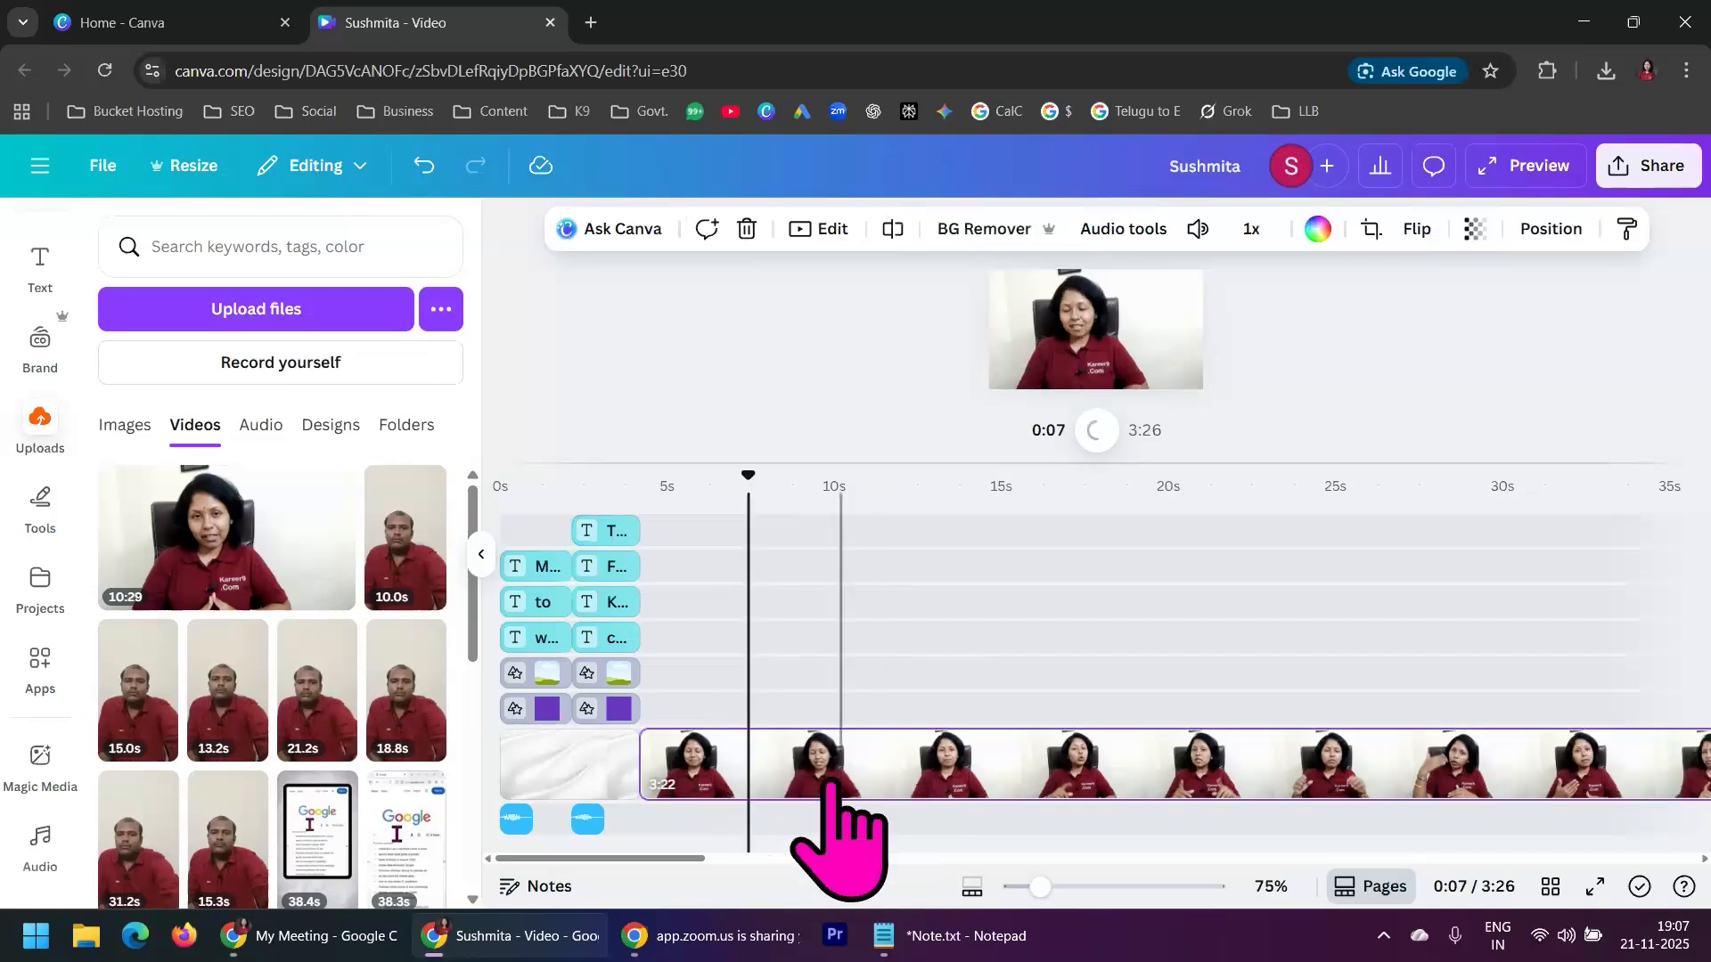
pyautogui.rightClick(748, 756)
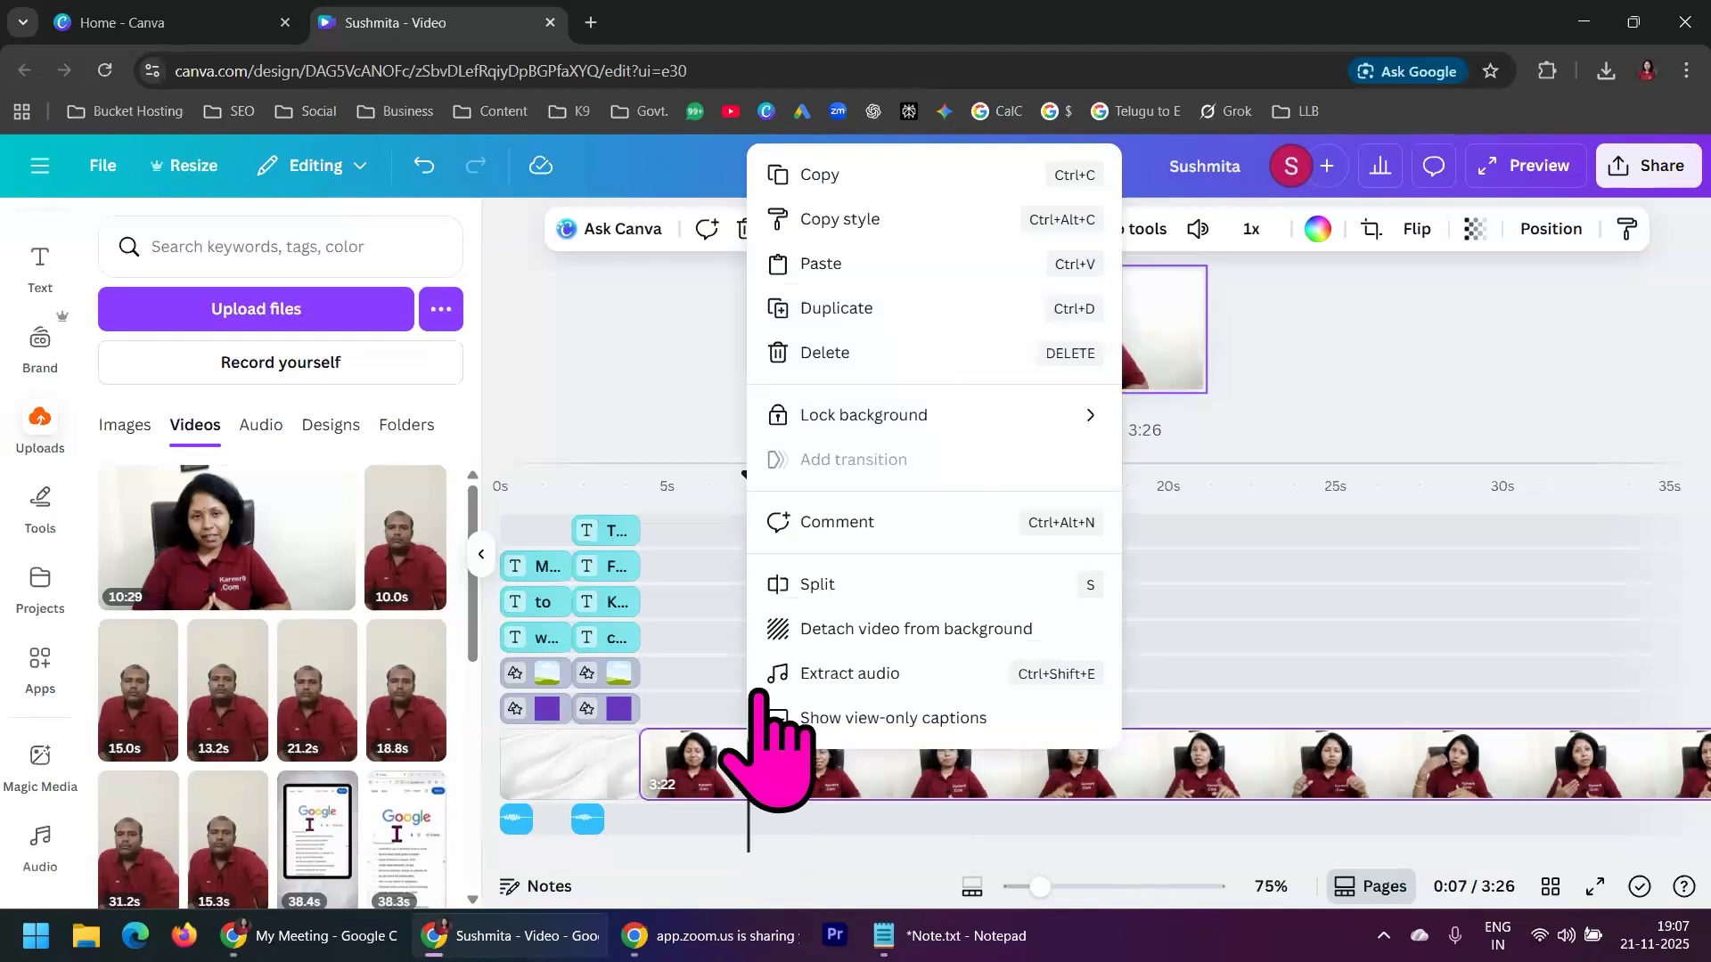
pyautogui.click(802, 581)
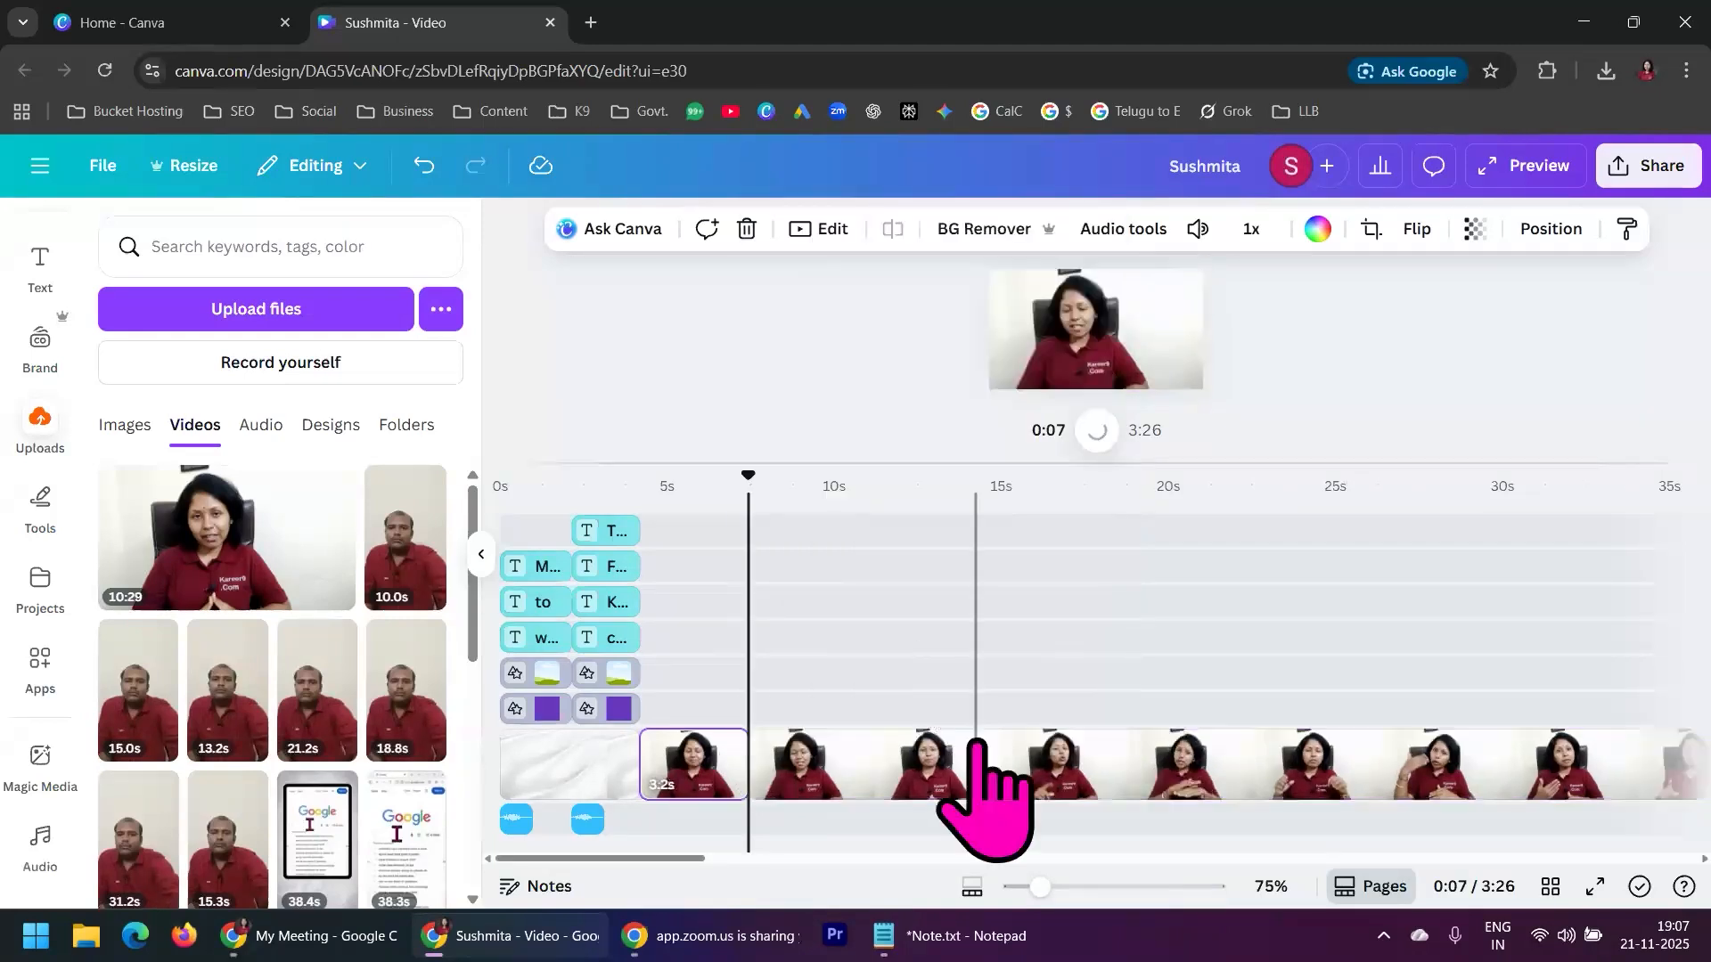
pyautogui.click(875, 769)
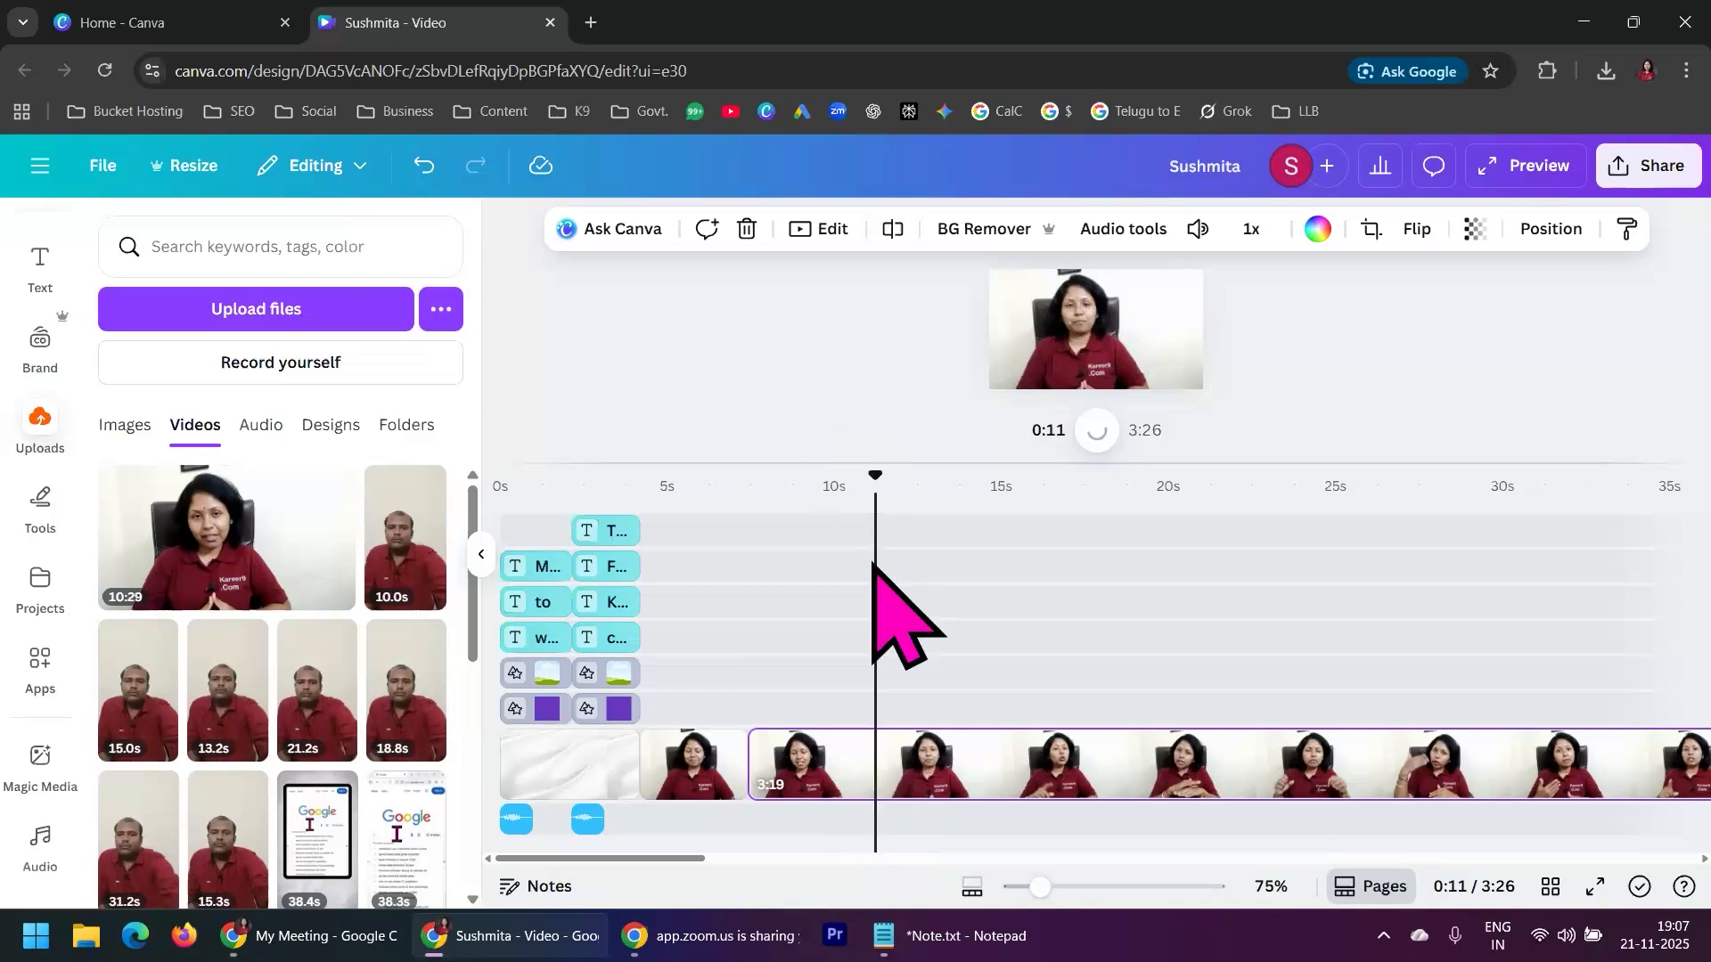
pyautogui.rightClick(875, 769)
pyautogui.click(944, 599)
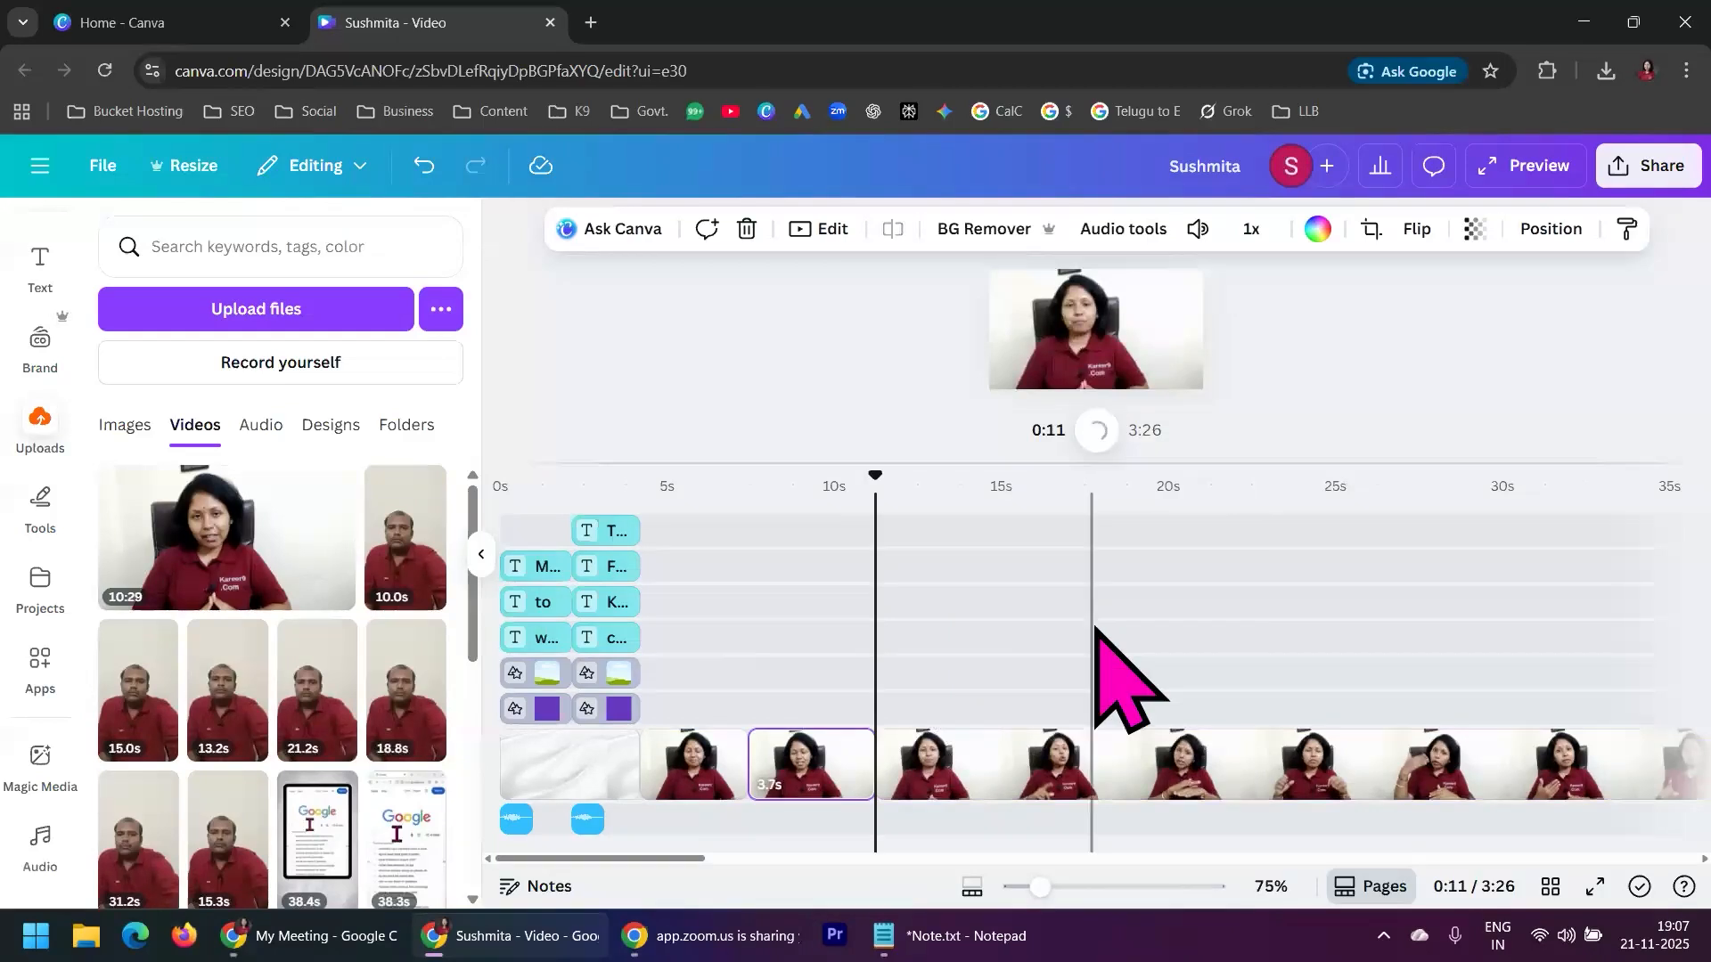
# Split the rest of the presenter clip at 0:18 and again at 0:26
pyautogui.click(1119, 765)
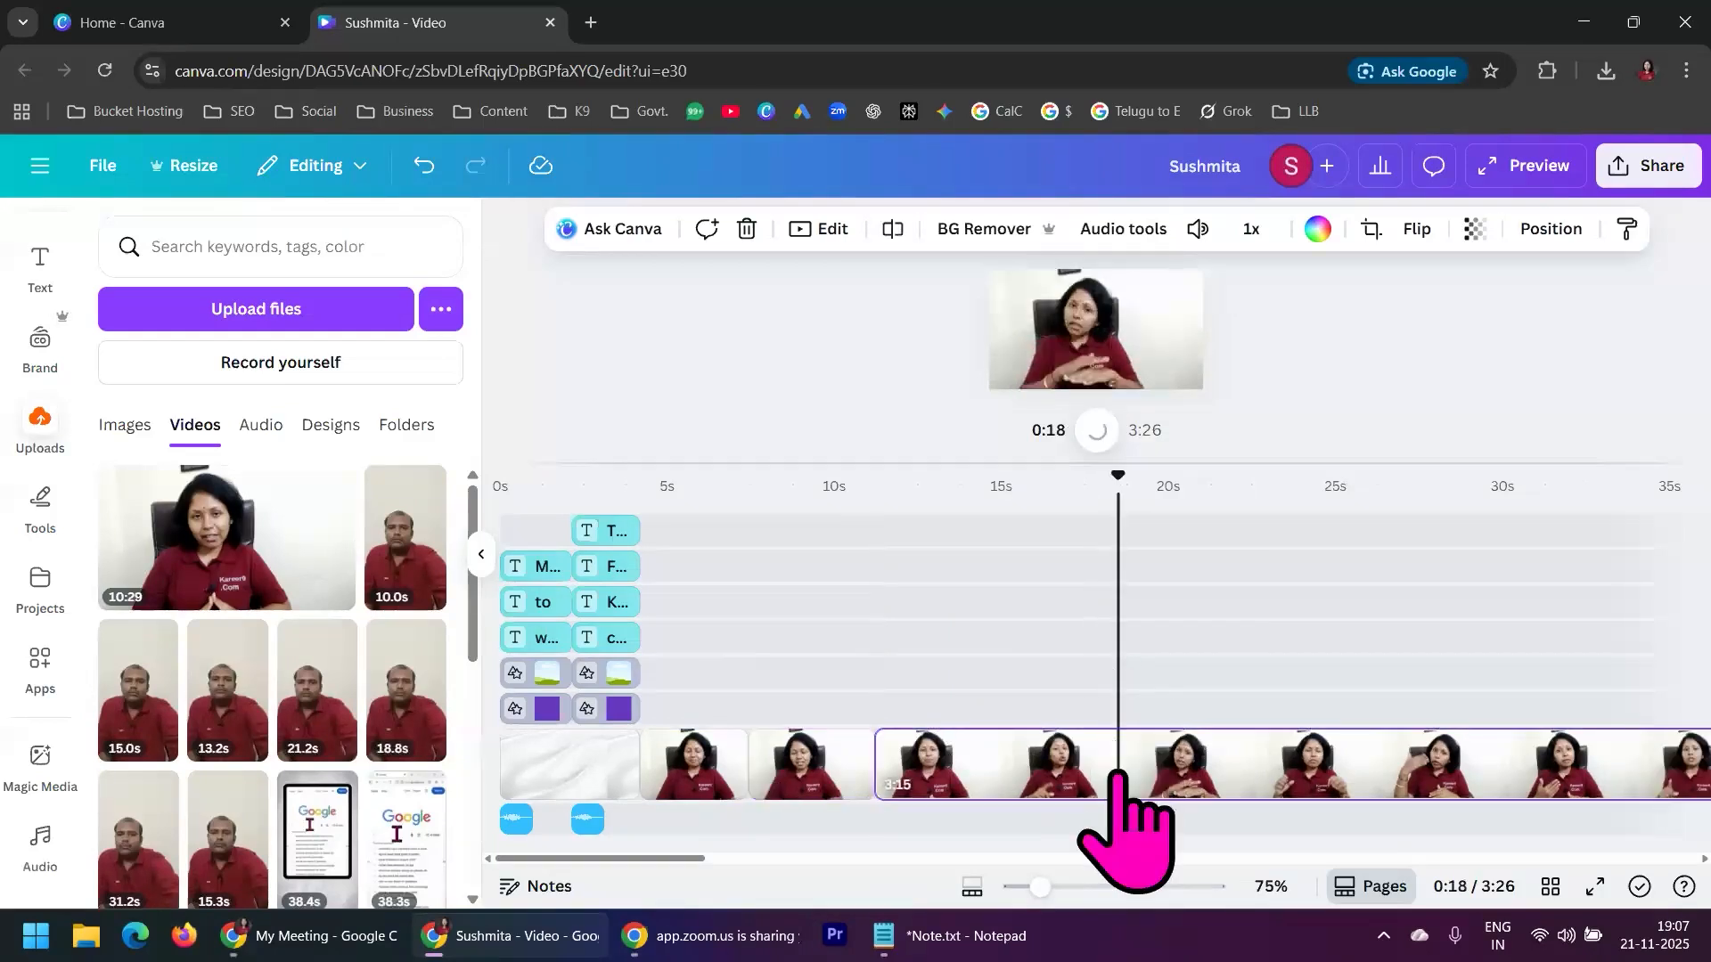
pyautogui.rightClick(1121, 789)
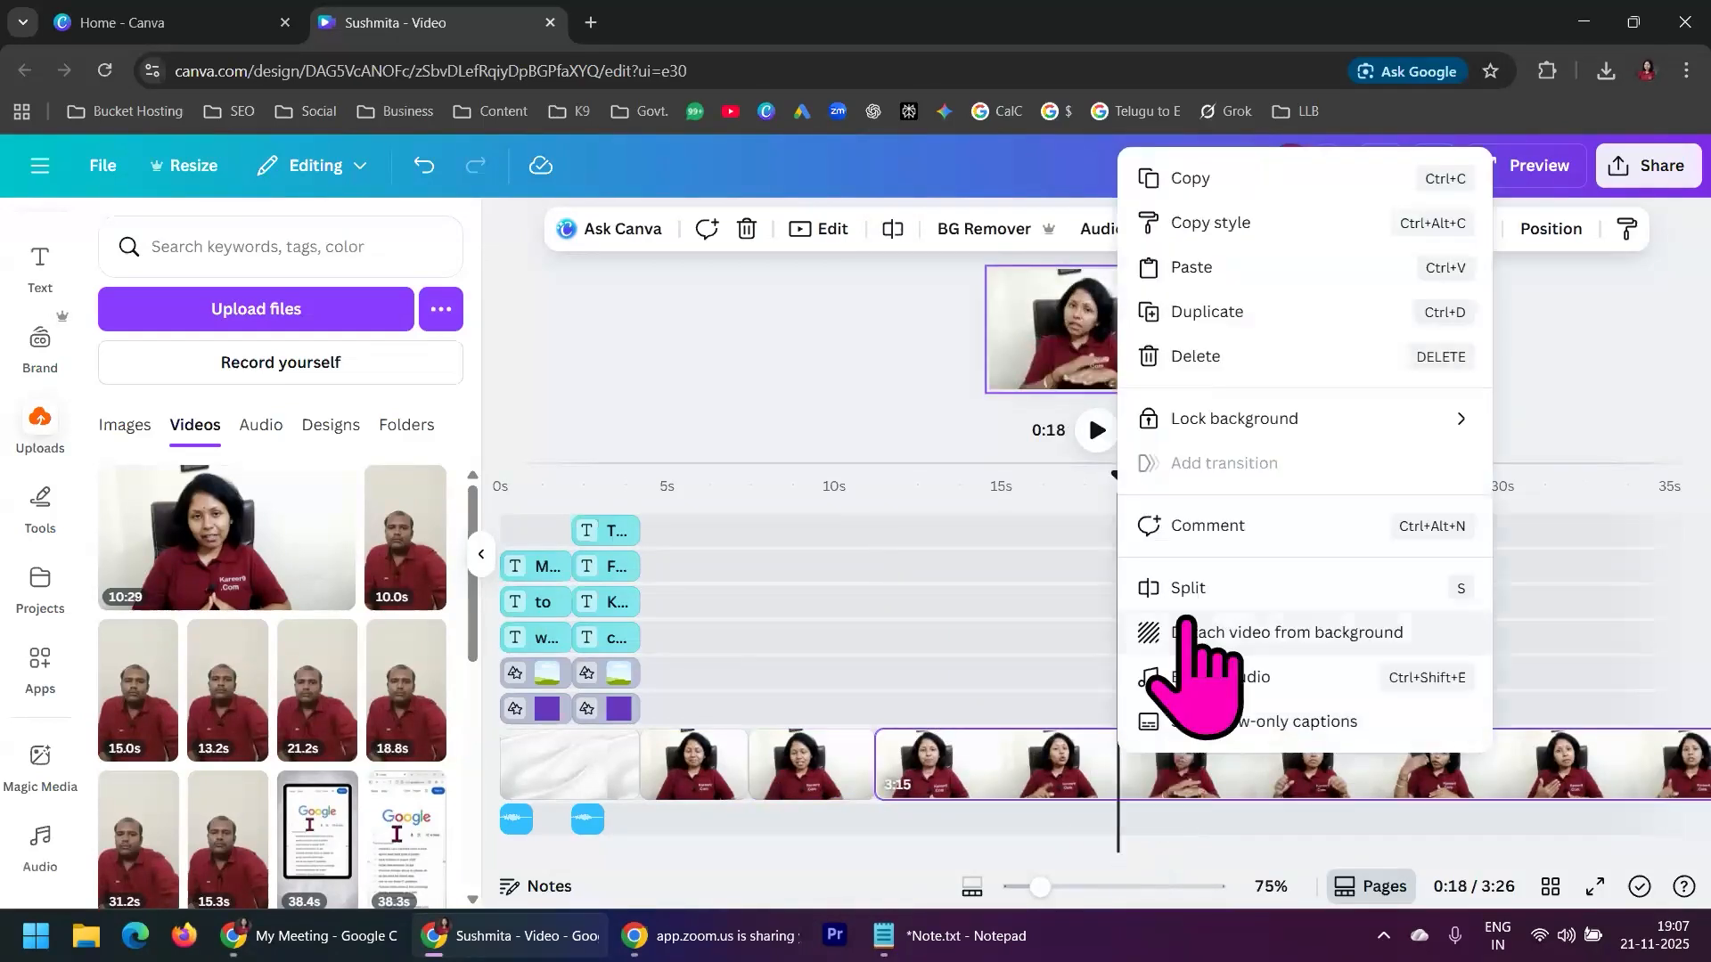
pyautogui.click(1186, 590)
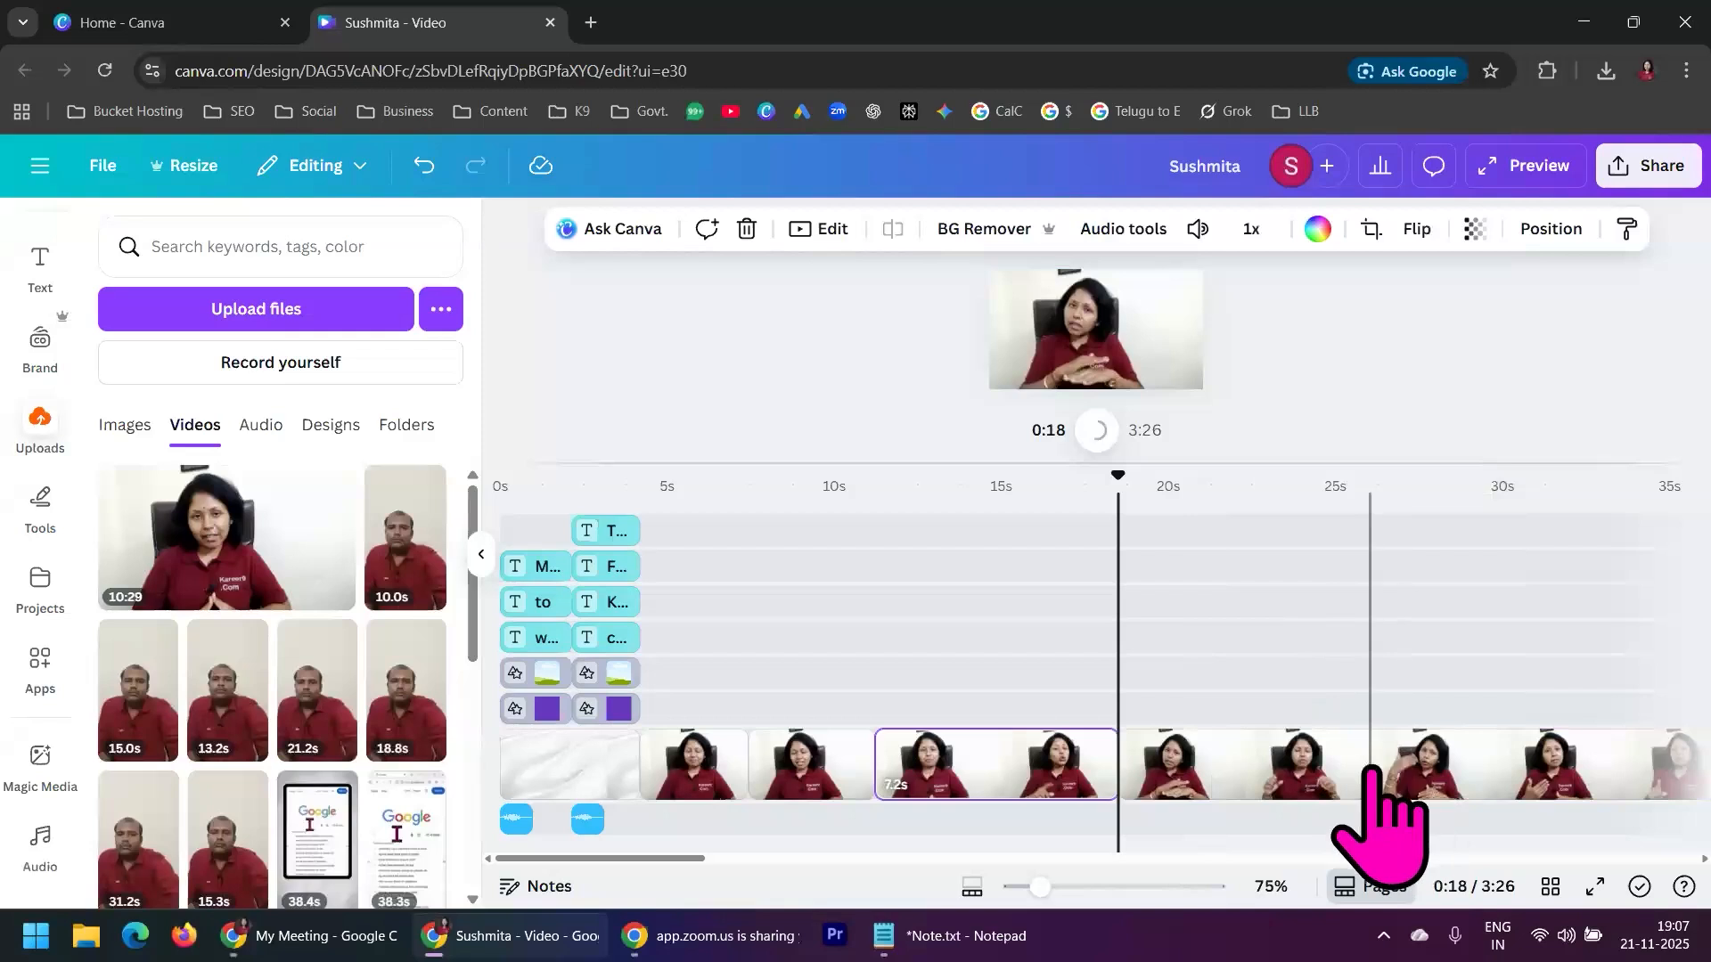
pyautogui.click(1370, 772)
pyautogui.rightClick(1371, 771)
pyautogui.click(1390, 595)
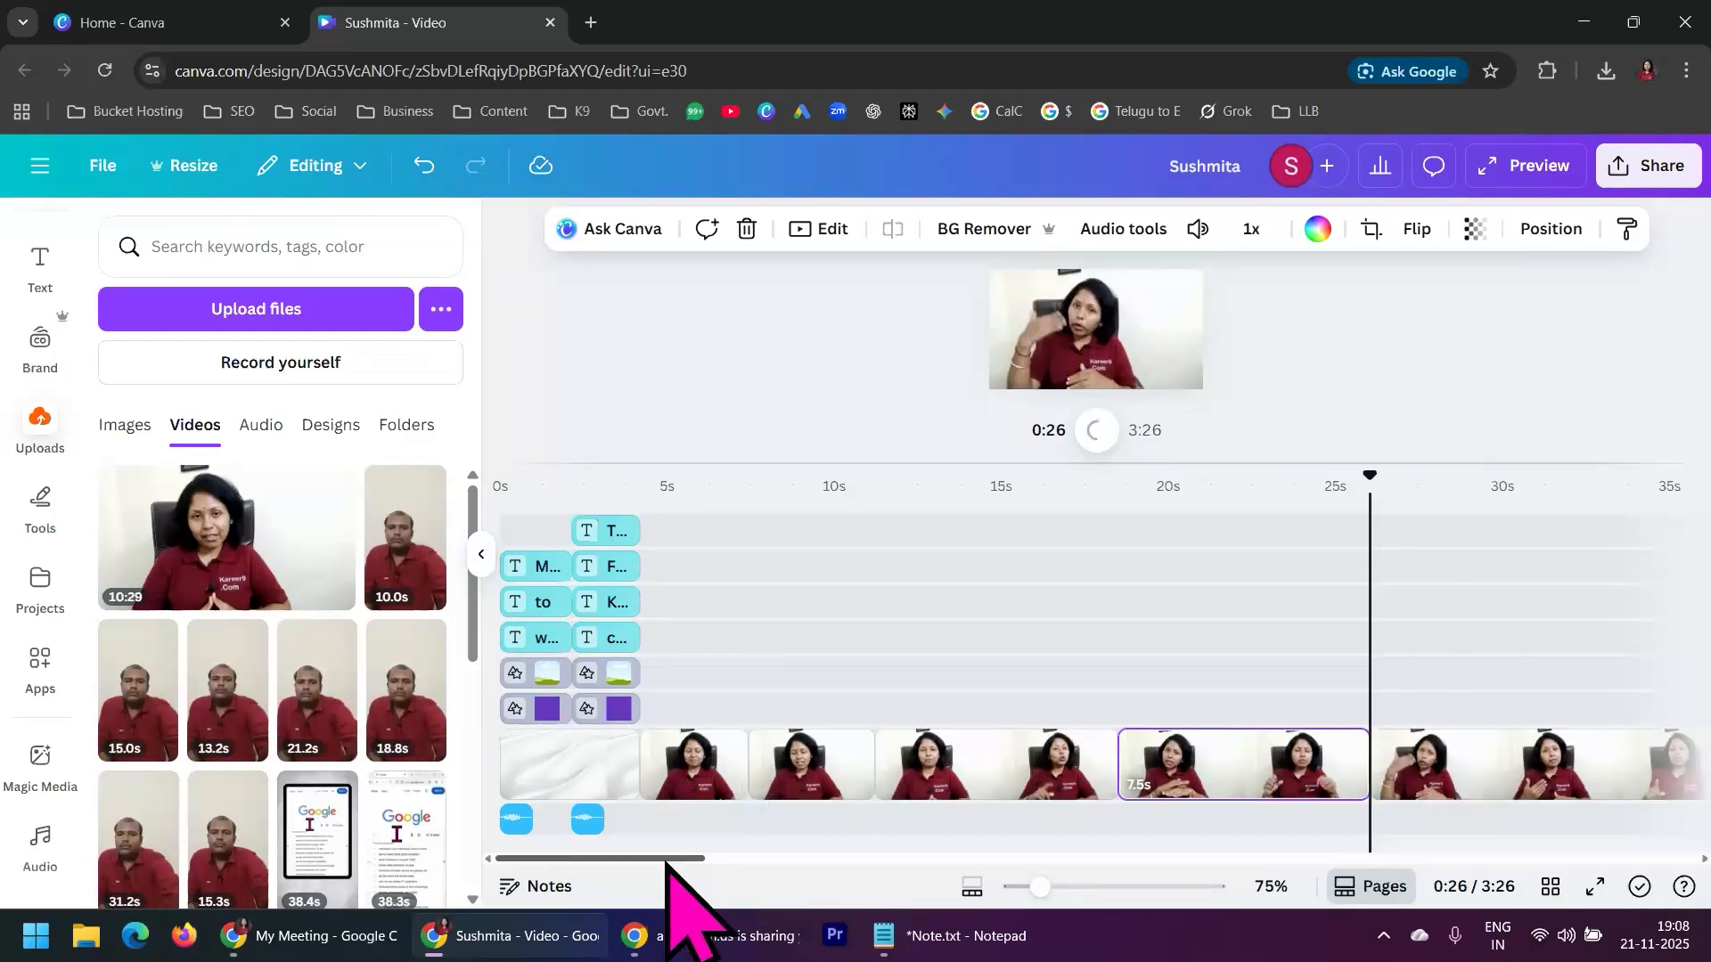
# Cut the remaining presenter footage at 0:29 and at 0:37
pyautogui.moveTo(670, 861); pyautogui.dragTo(775, 862)
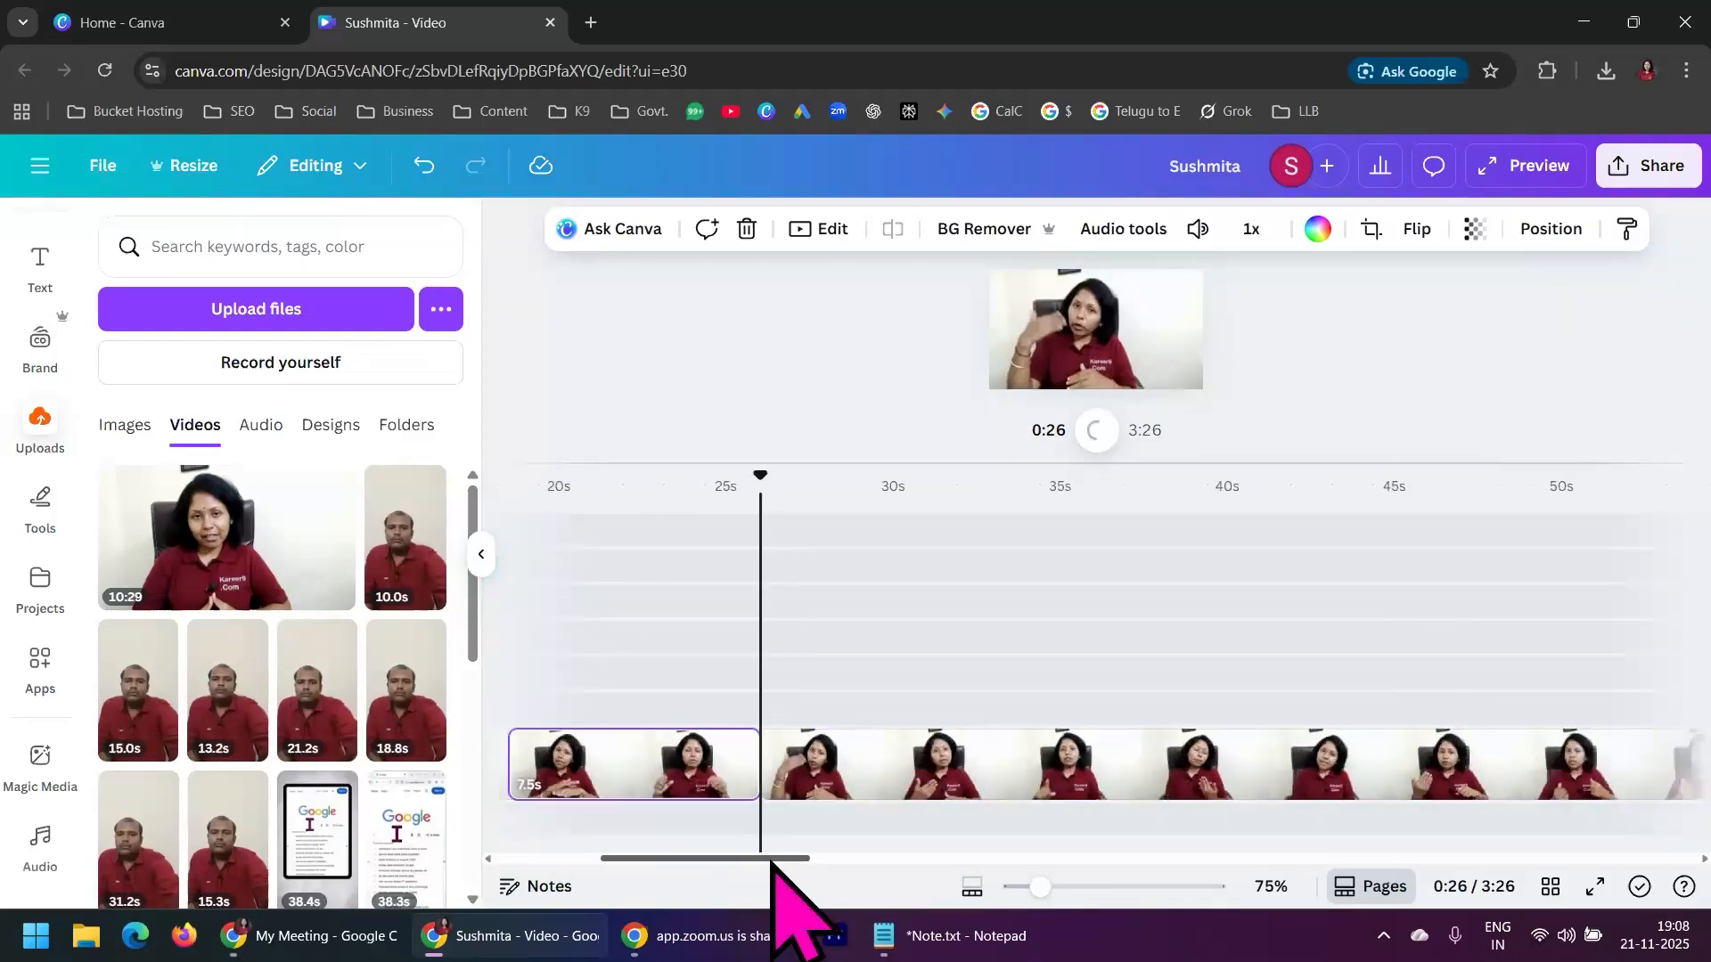
pyautogui.click(887, 762)
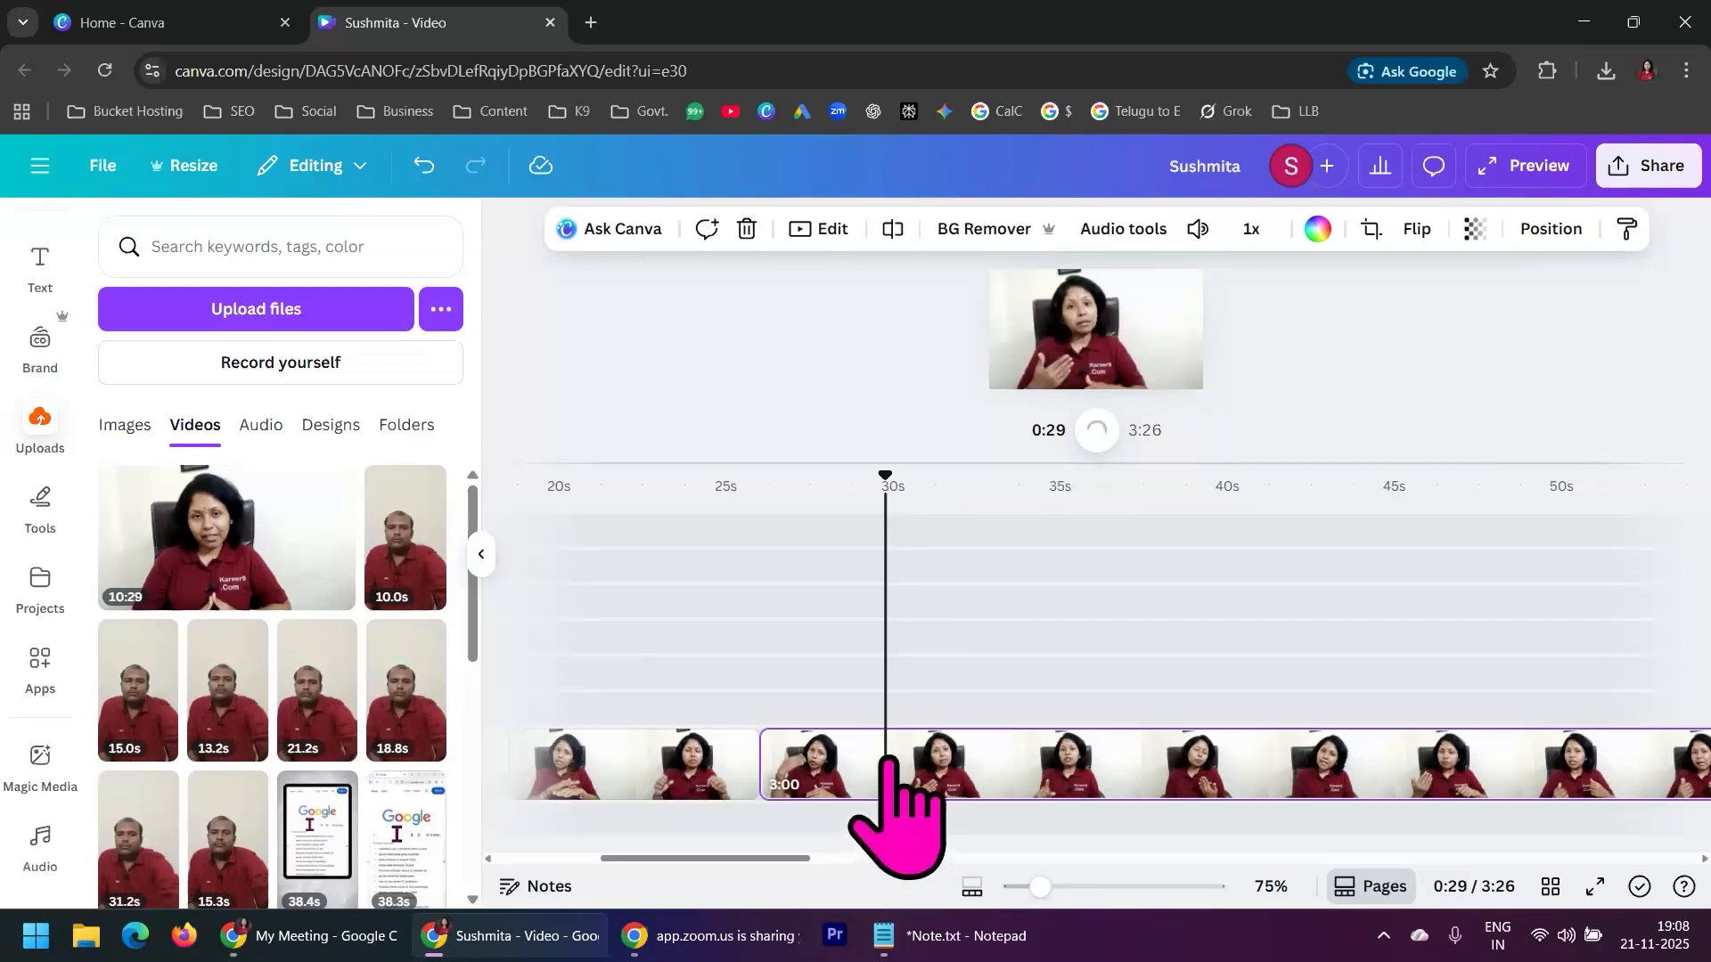
pyautogui.rightClick(888, 762)
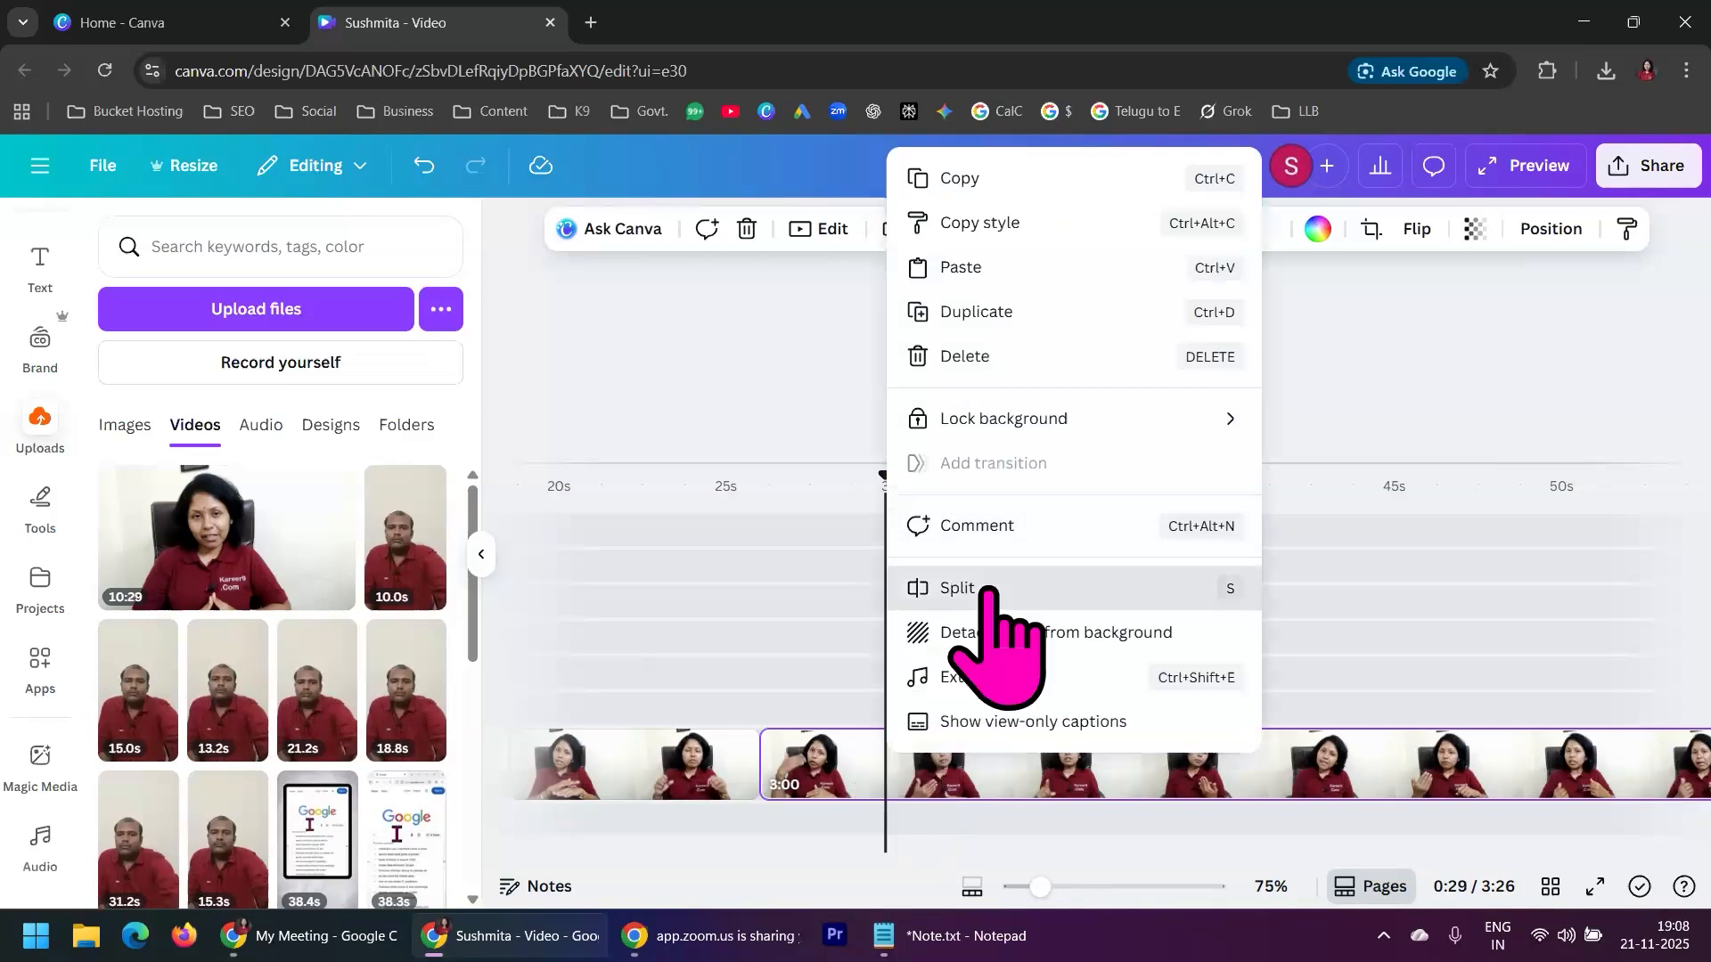
pyautogui.click(945, 585)
pyautogui.click(1143, 773)
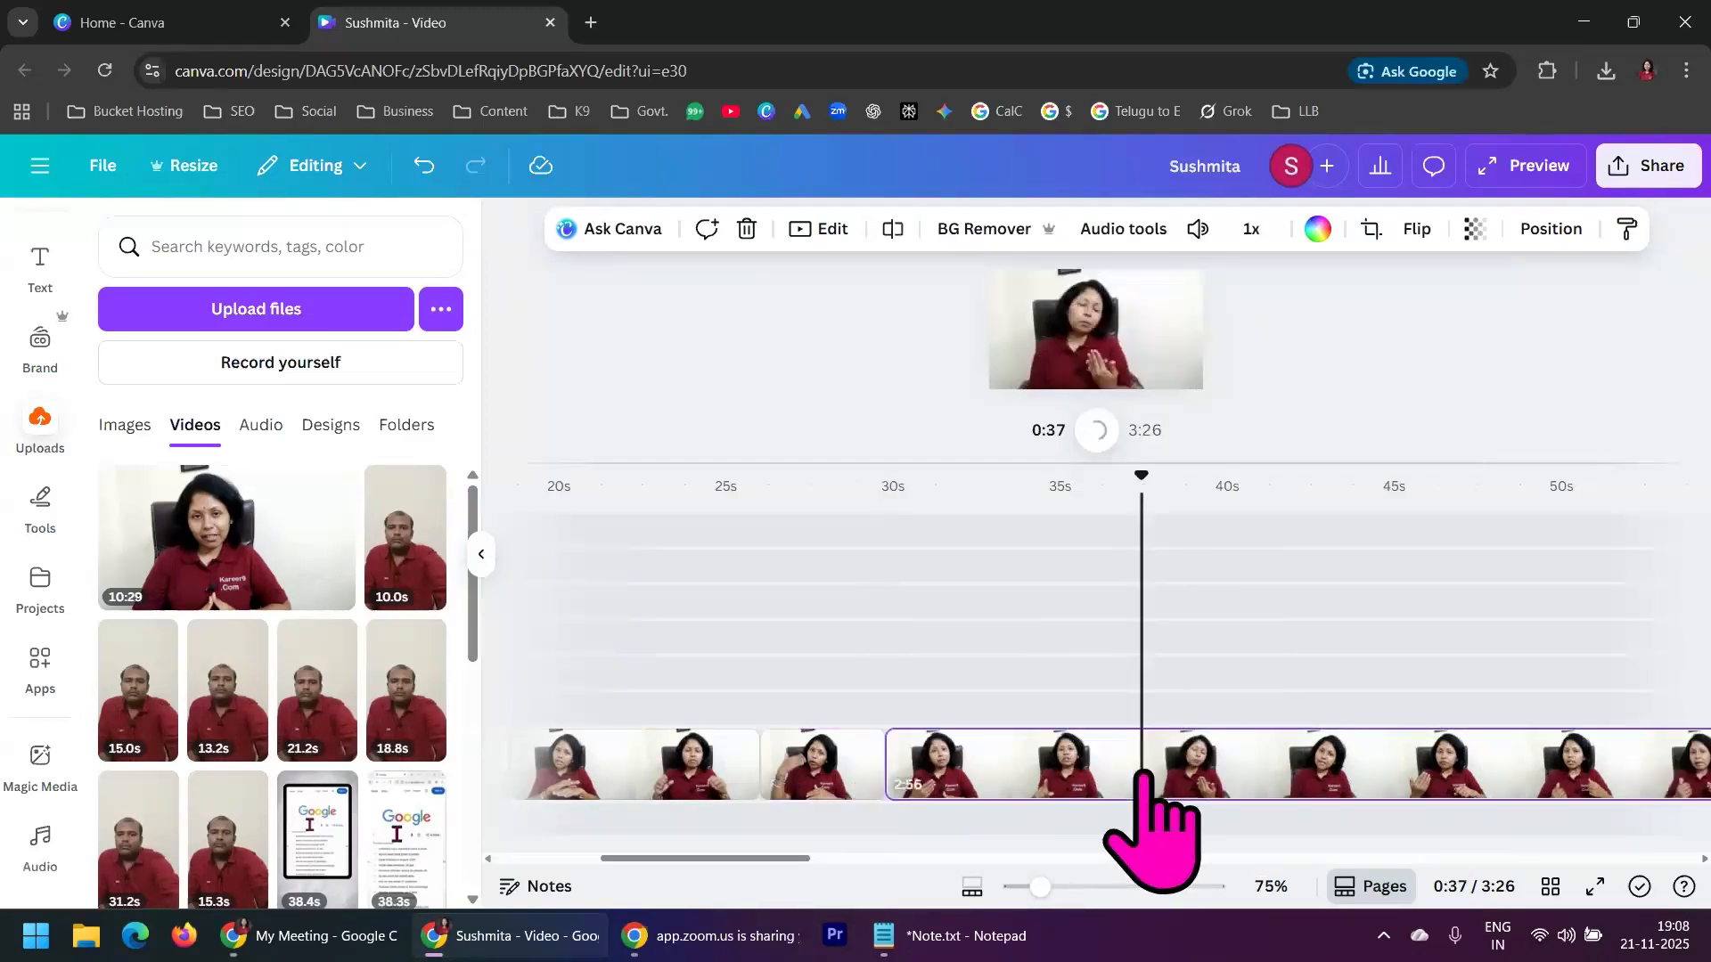
pyautogui.rightClick(1154, 797)
pyautogui.click(1210, 600)
# Split the presenter footage following the 0:37 cut at 0:44 and at 0:52
pyautogui.moveTo(777, 859); pyautogui.dragTo(856, 861)
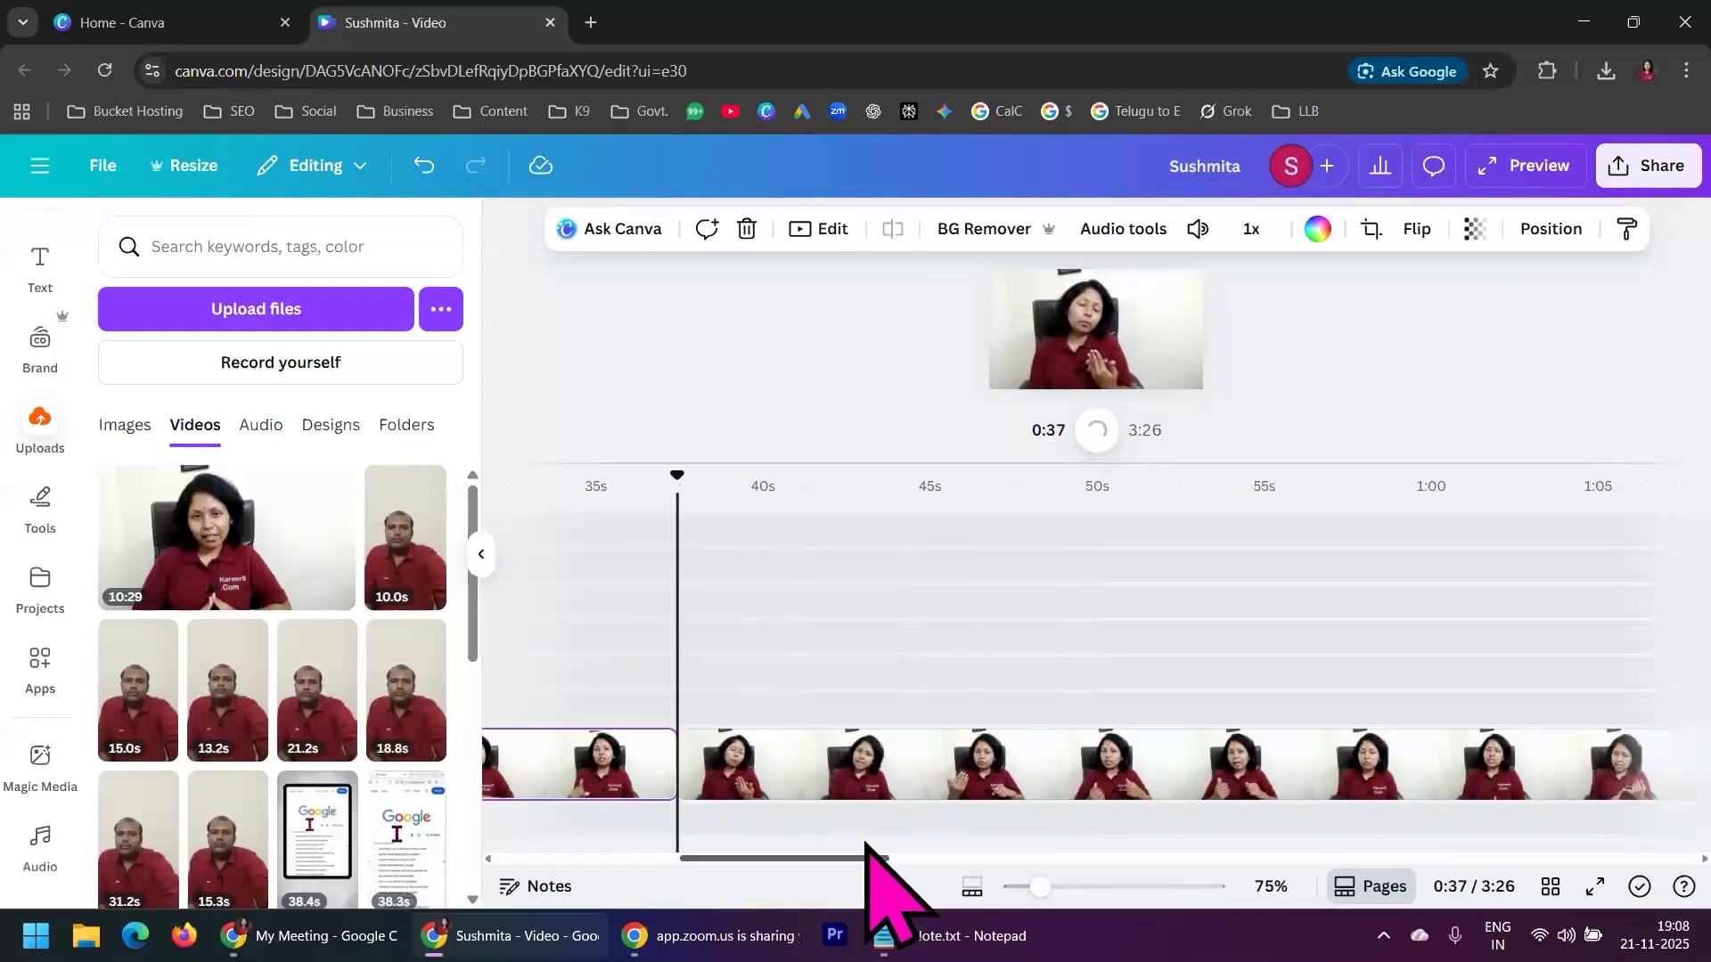
pyautogui.click(927, 775)
pyautogui.rightClick(929, 776)
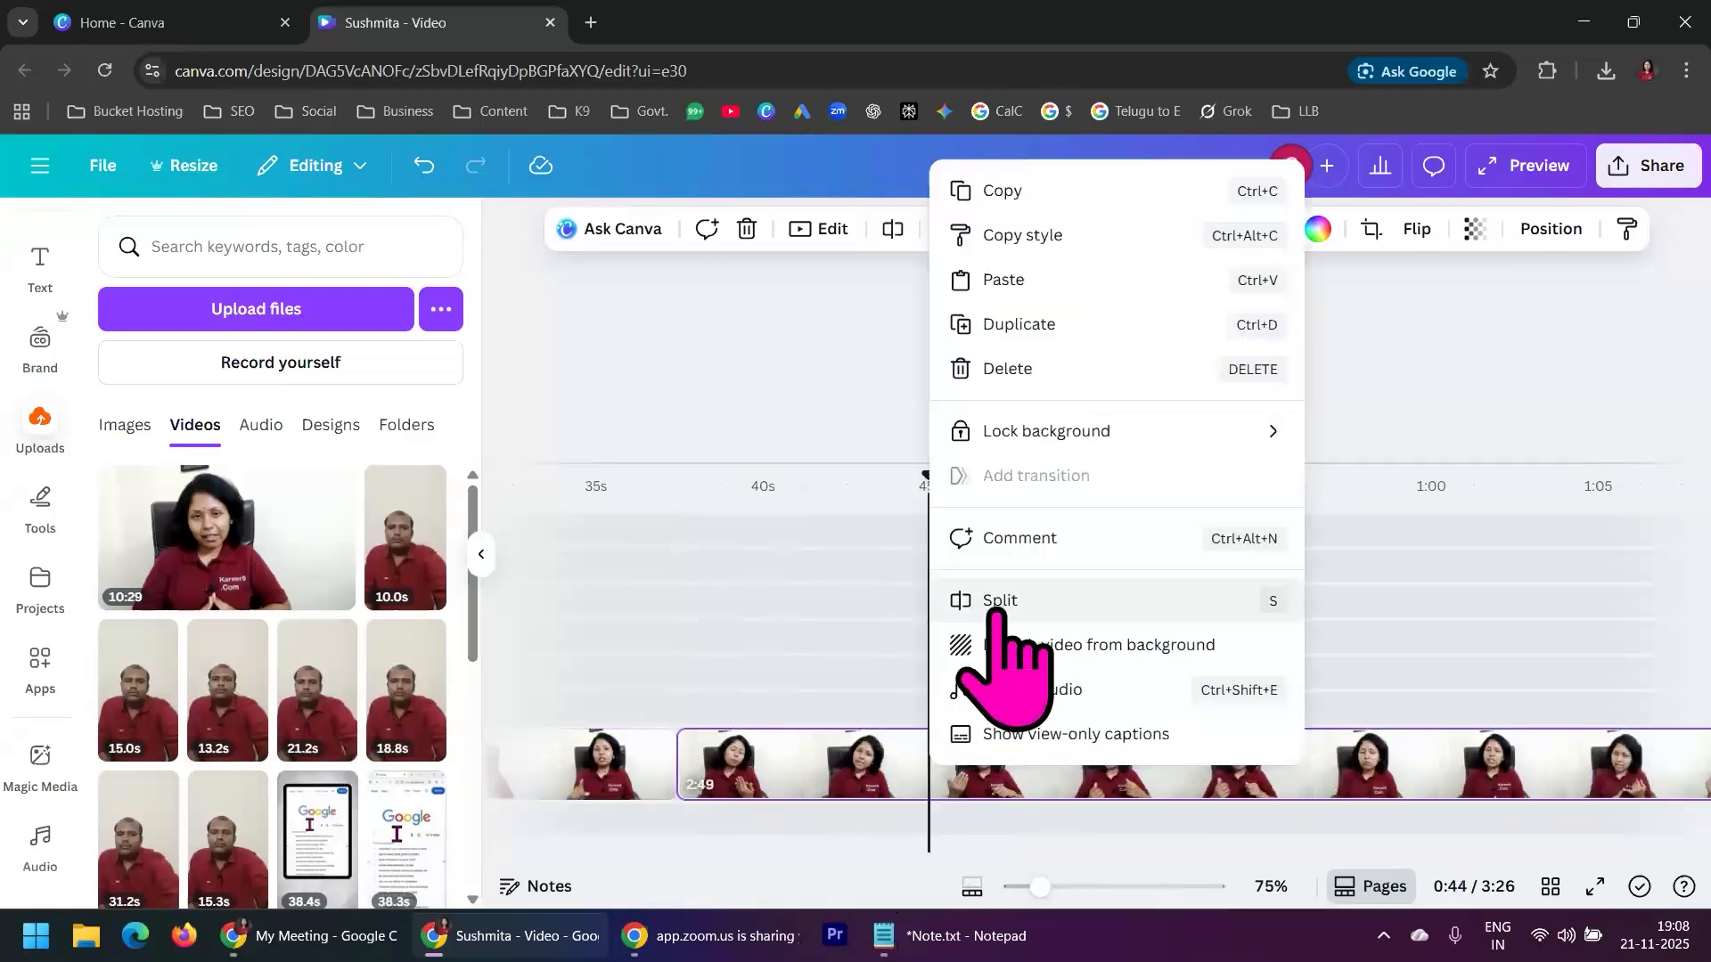
pyautogui.click(989, 602)
pyautogui.click(1182, 762)
pyautogui.rightClick(1182, 757)
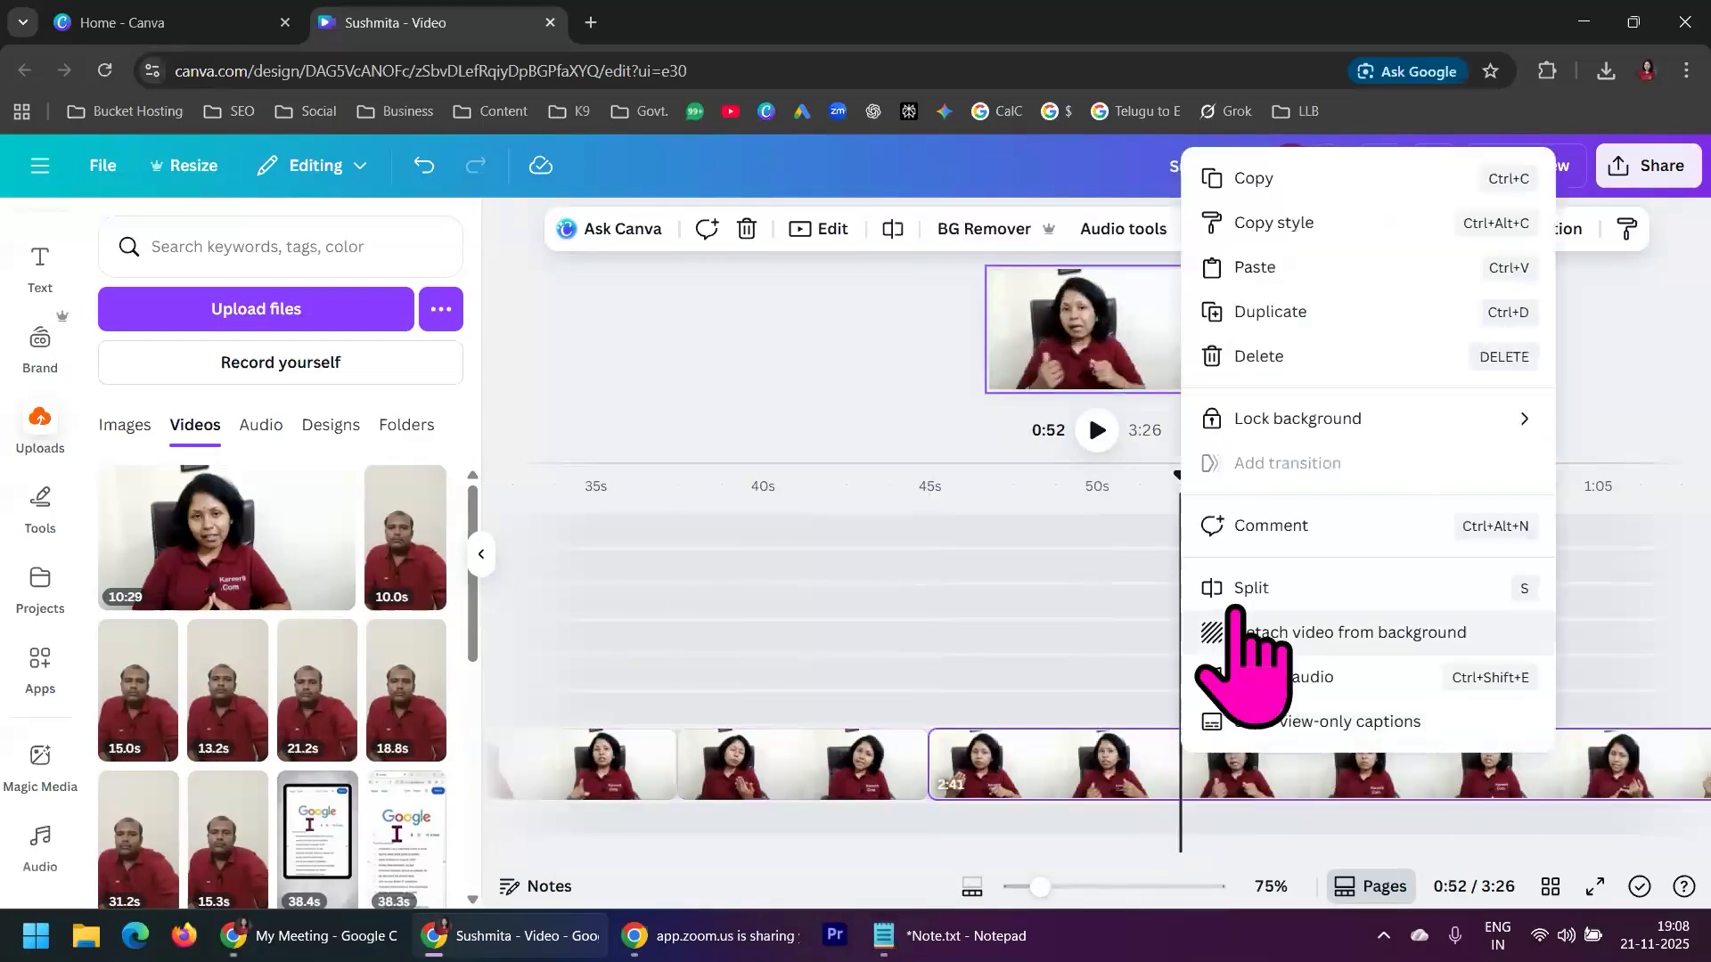
pyautogui.click(1246, 590)
# Split the remaining presenter footage at 1:00 and delete everything after that cut
pyautogui.click(1437, 775)
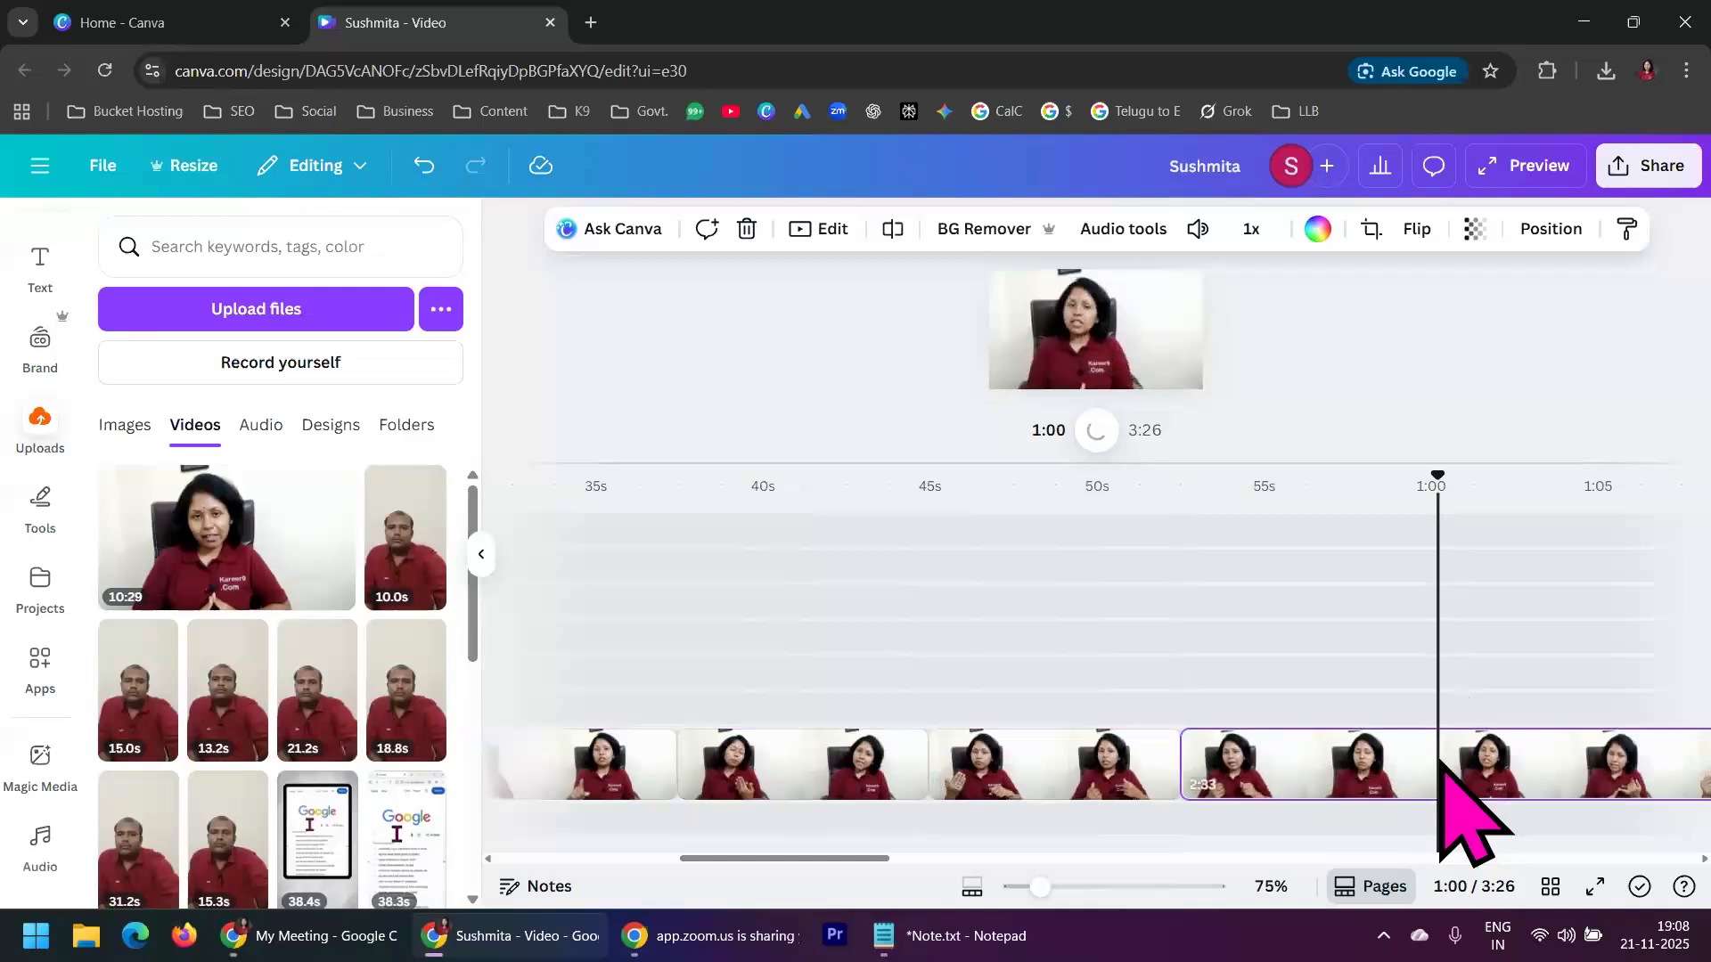
pyautogui.rightClick(1437, 766)
pyautogui.click(1426, 592)
pyautogui.moveTo(857, 861); pyautogui.dragTo(927, 861)
pyautogui.click(1105, 762)
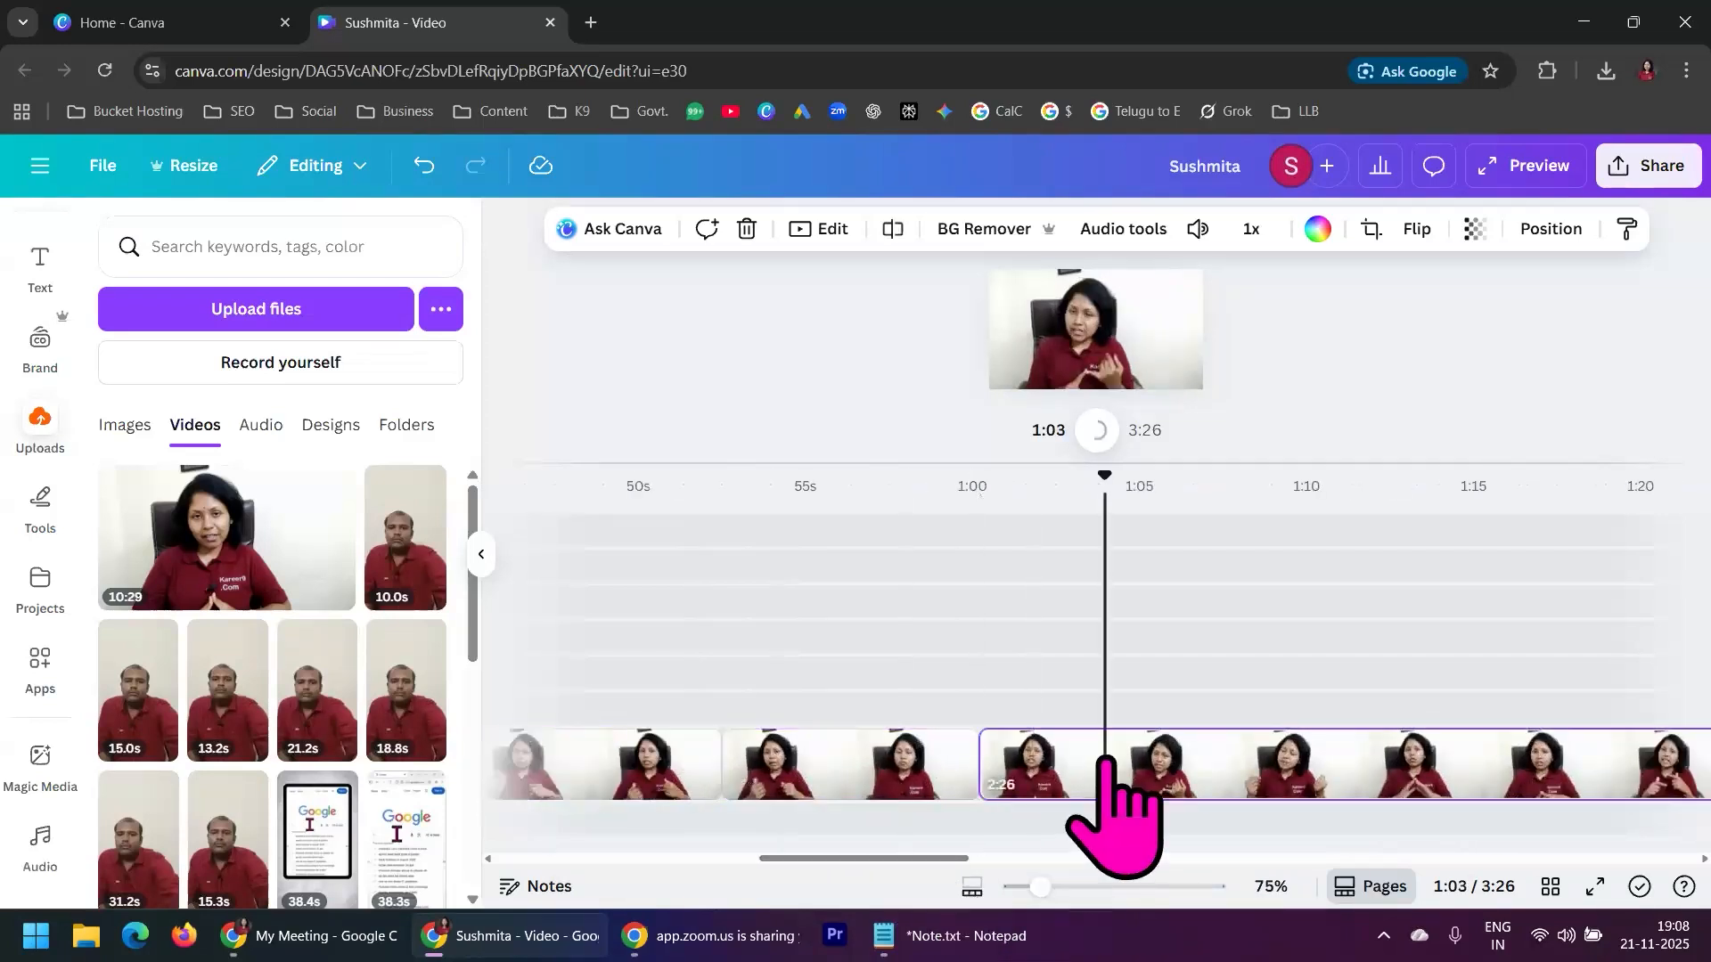
pyautogui.rightClick(1105, 762)
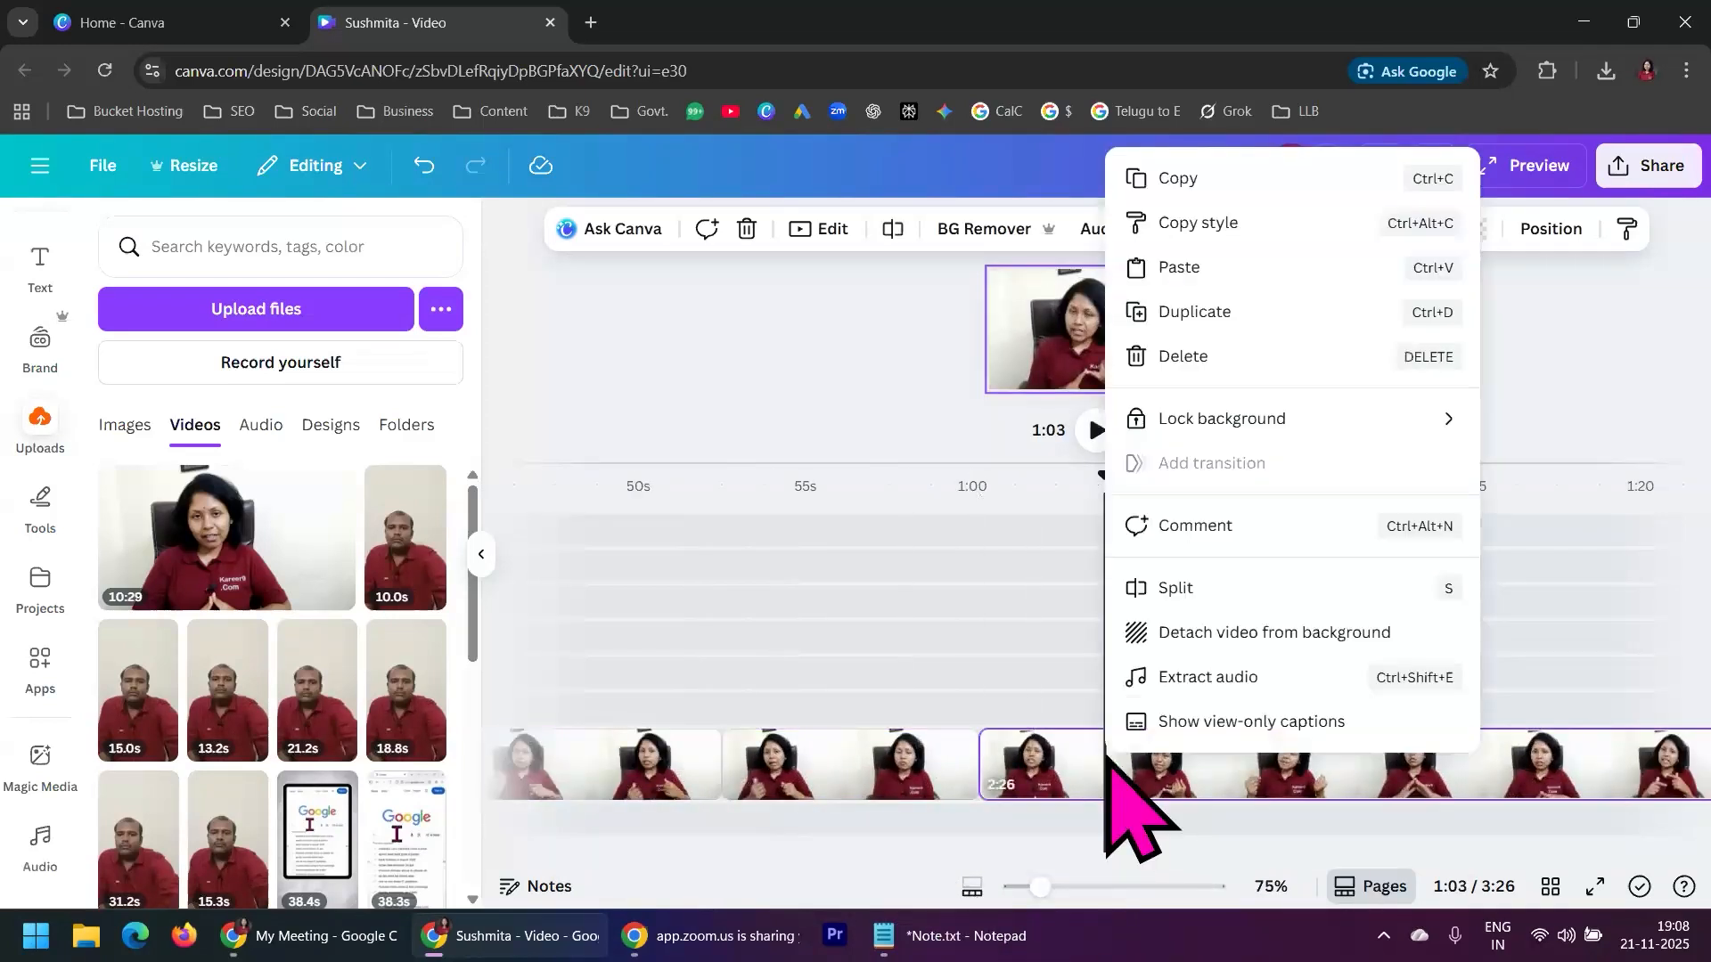
pyautogui.click(1214, 358)
# Return to the start of the timeline and check the first two presenter segments and the intro page
pyautogui.moveTo(1139, 857); pyautogui.dragTo(649, 860)
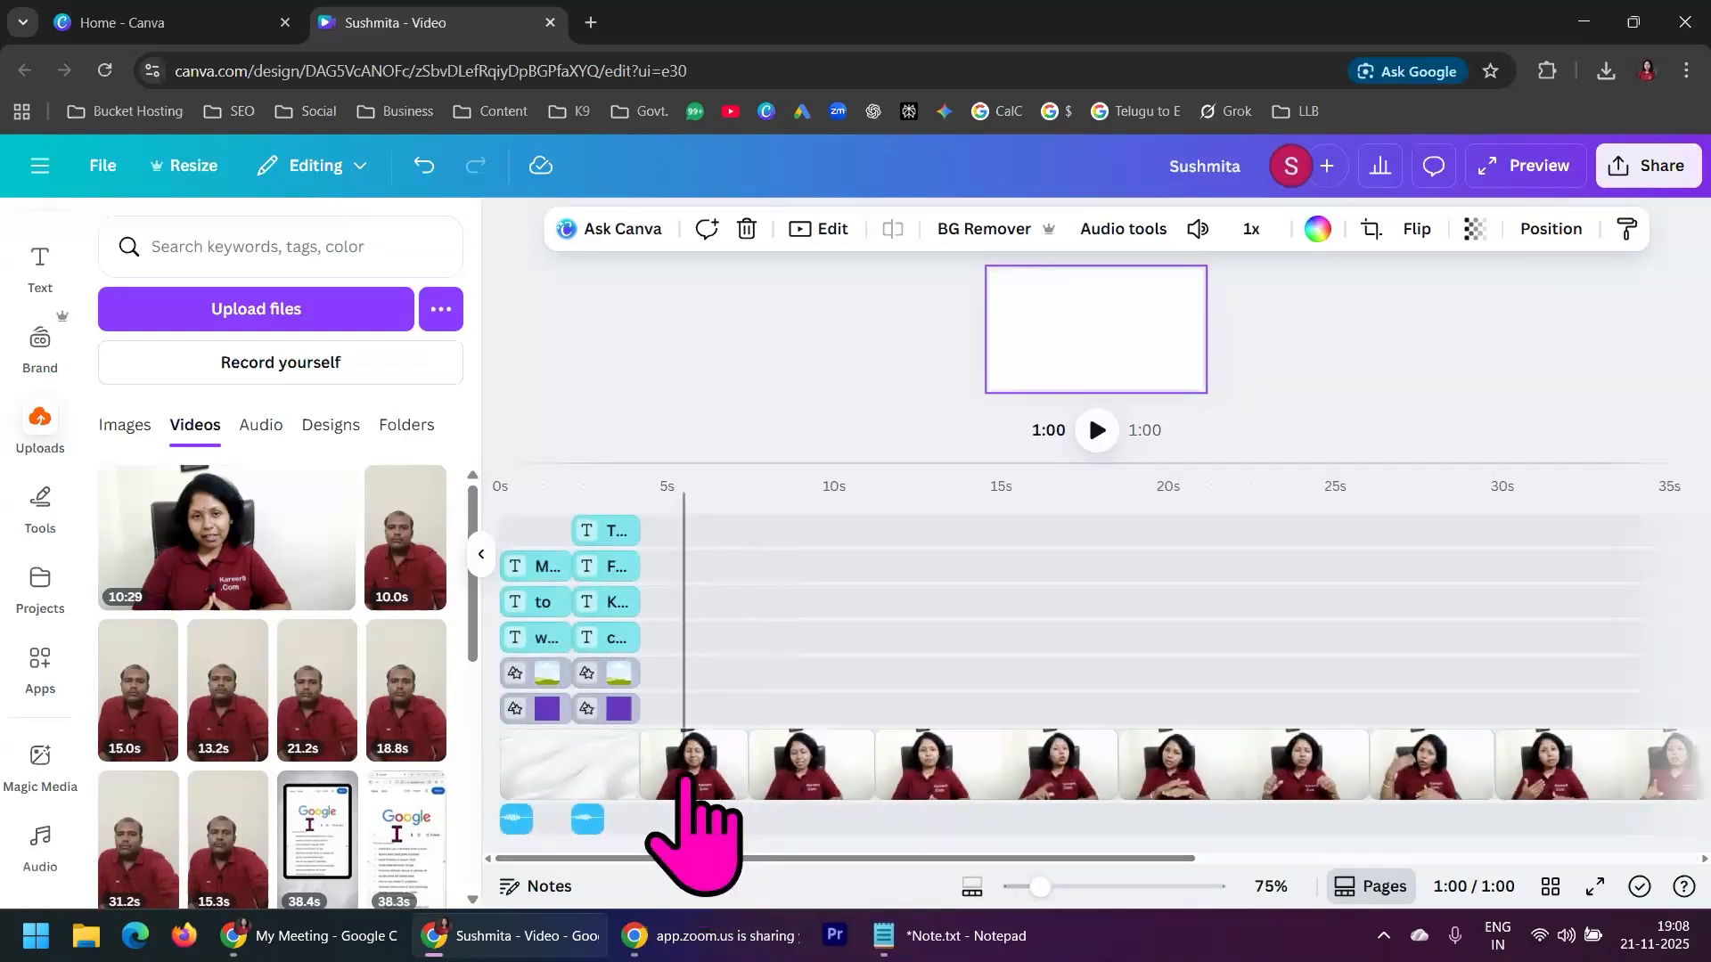
pyautogui.click(679, 766)
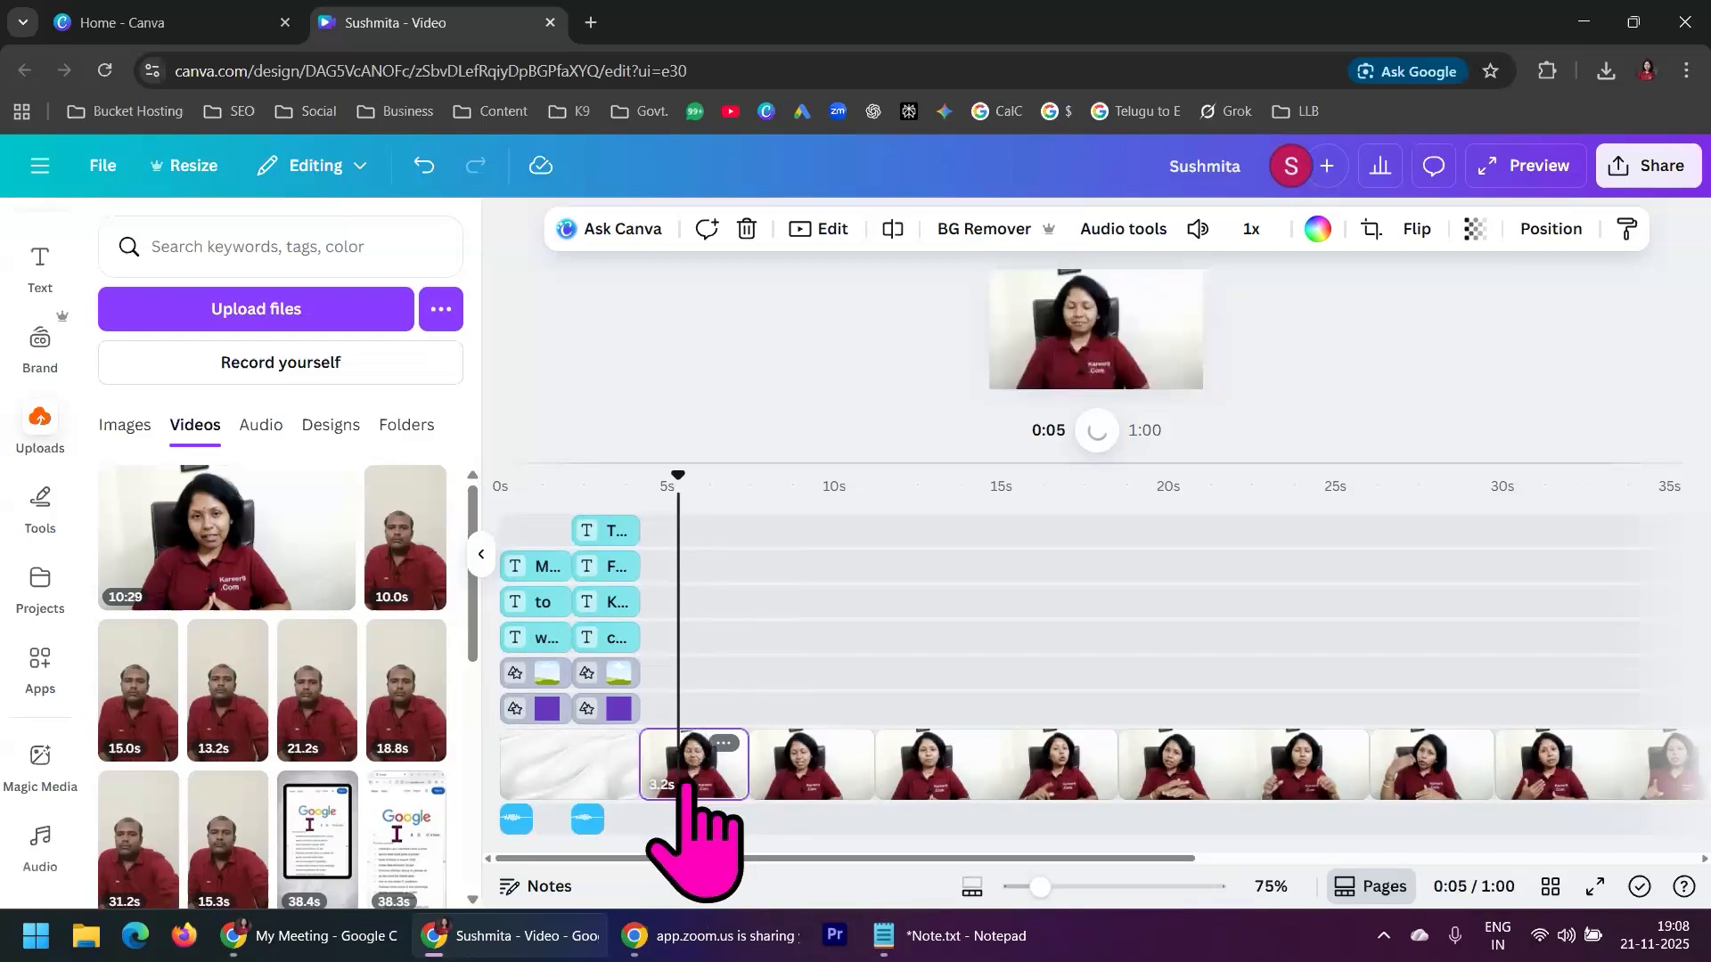
pyautogui.click(802, 765)
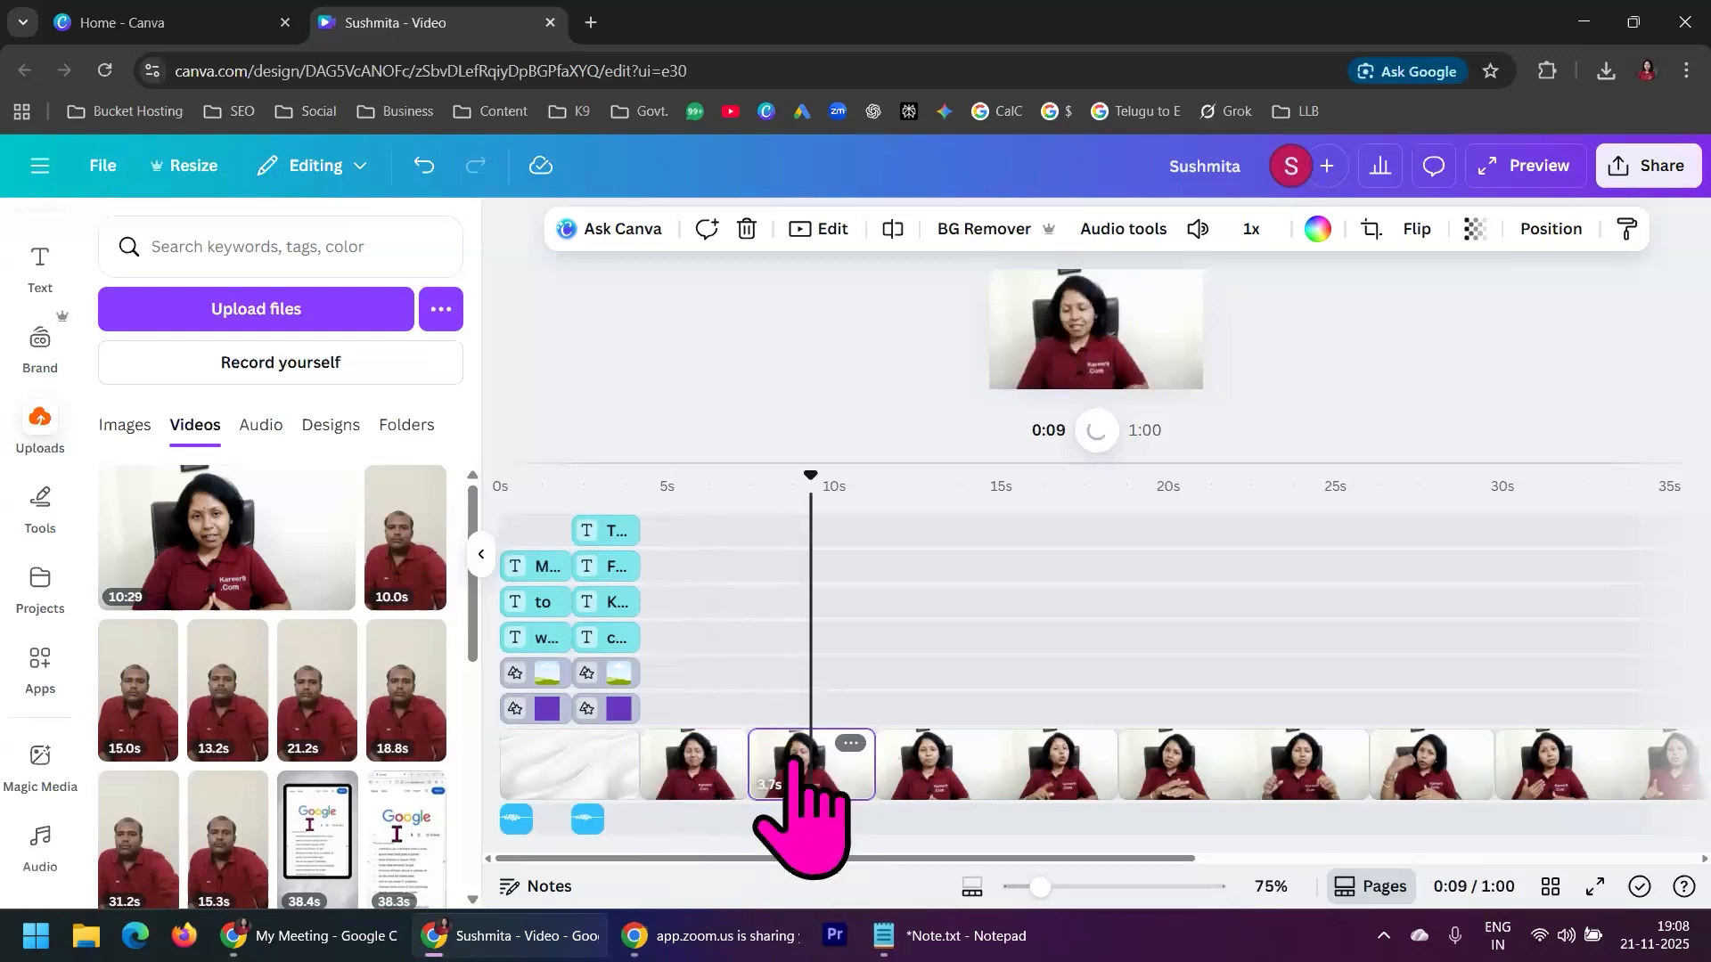
pyautogui.click(593, 774)
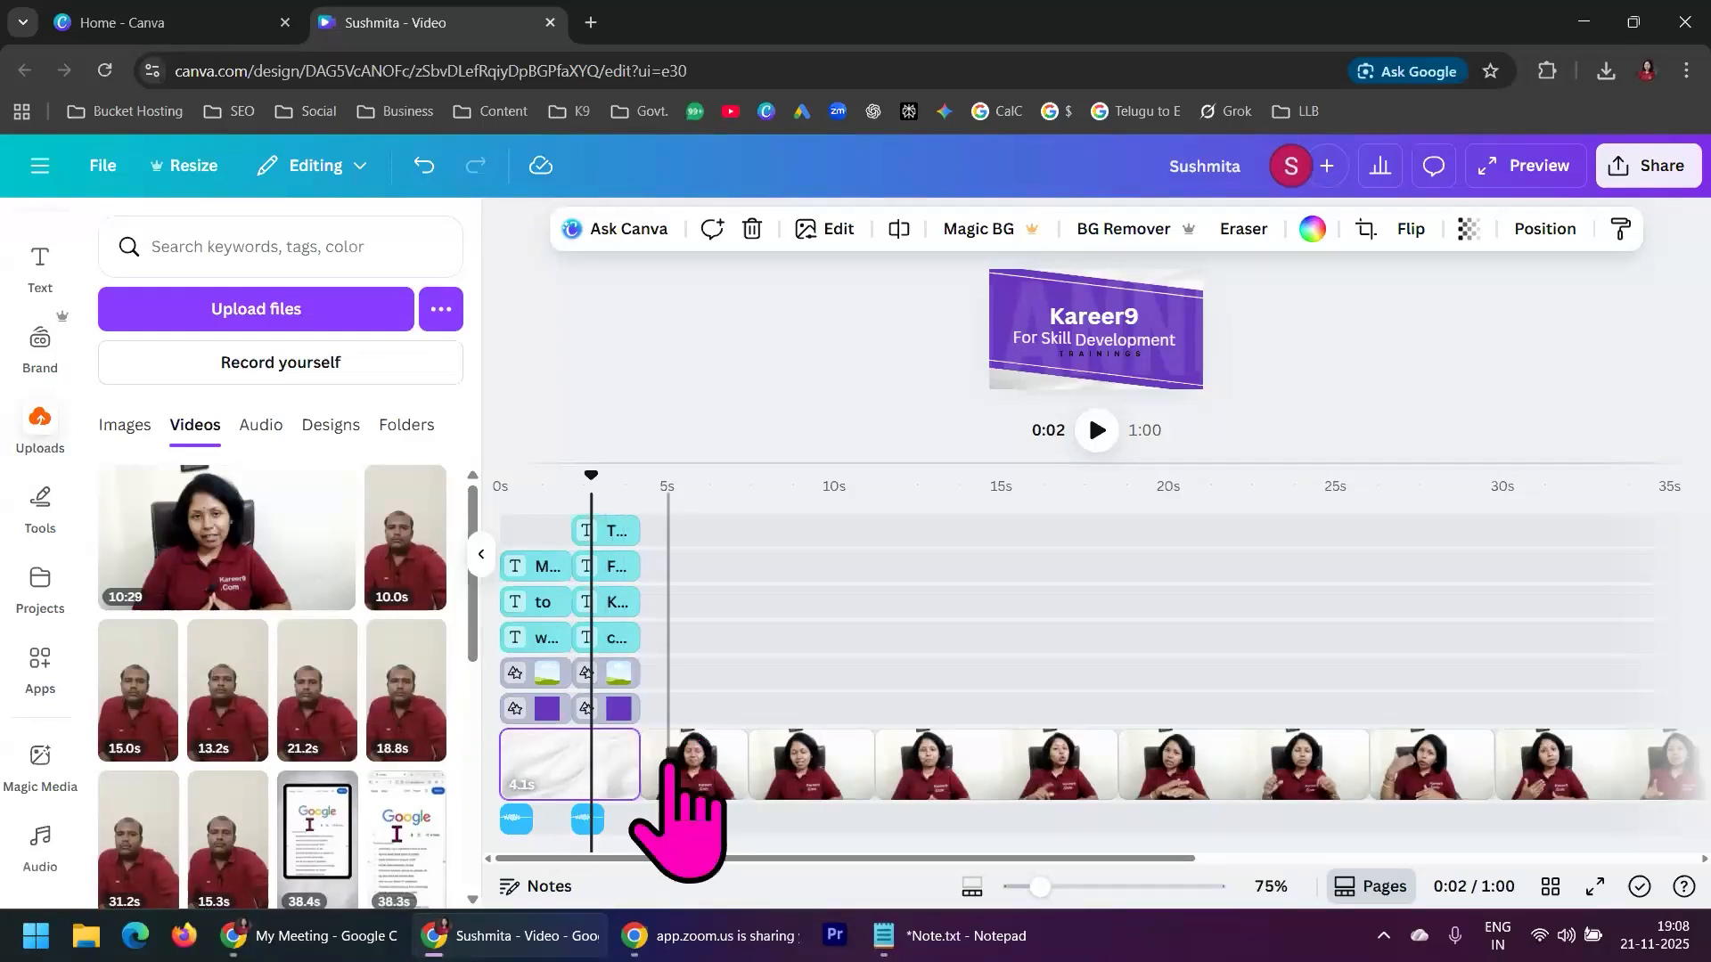
pyautogui.moveTo(640, 754)
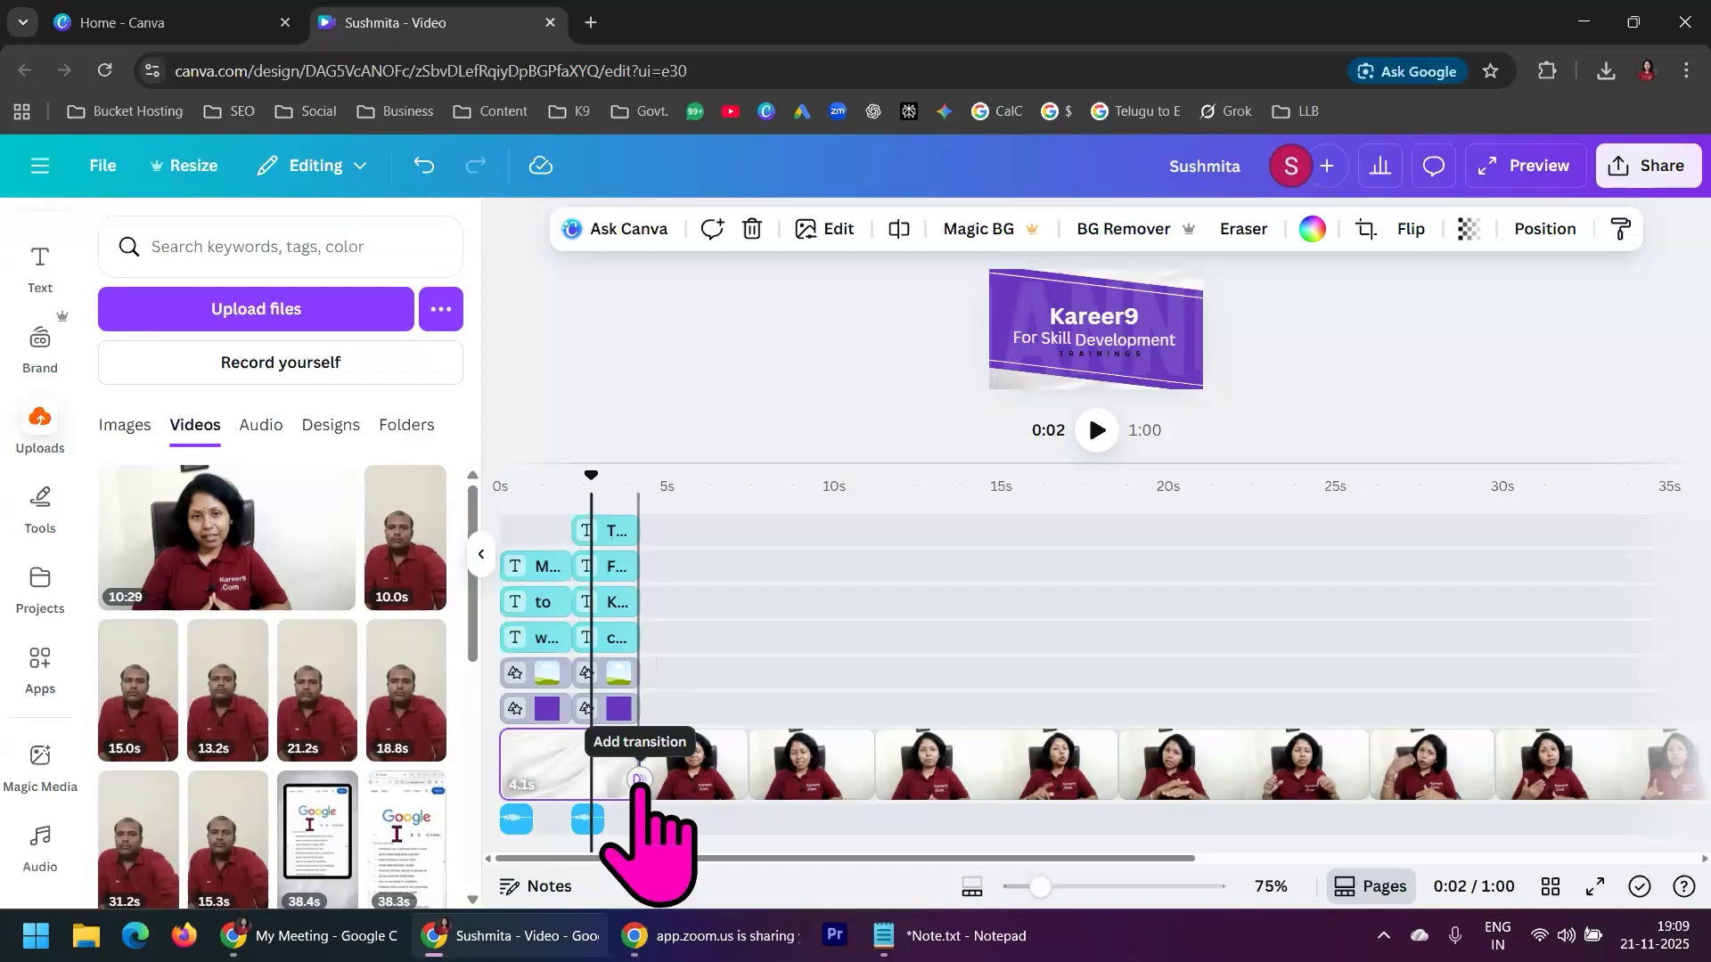
pyautogui.click(639, 781)
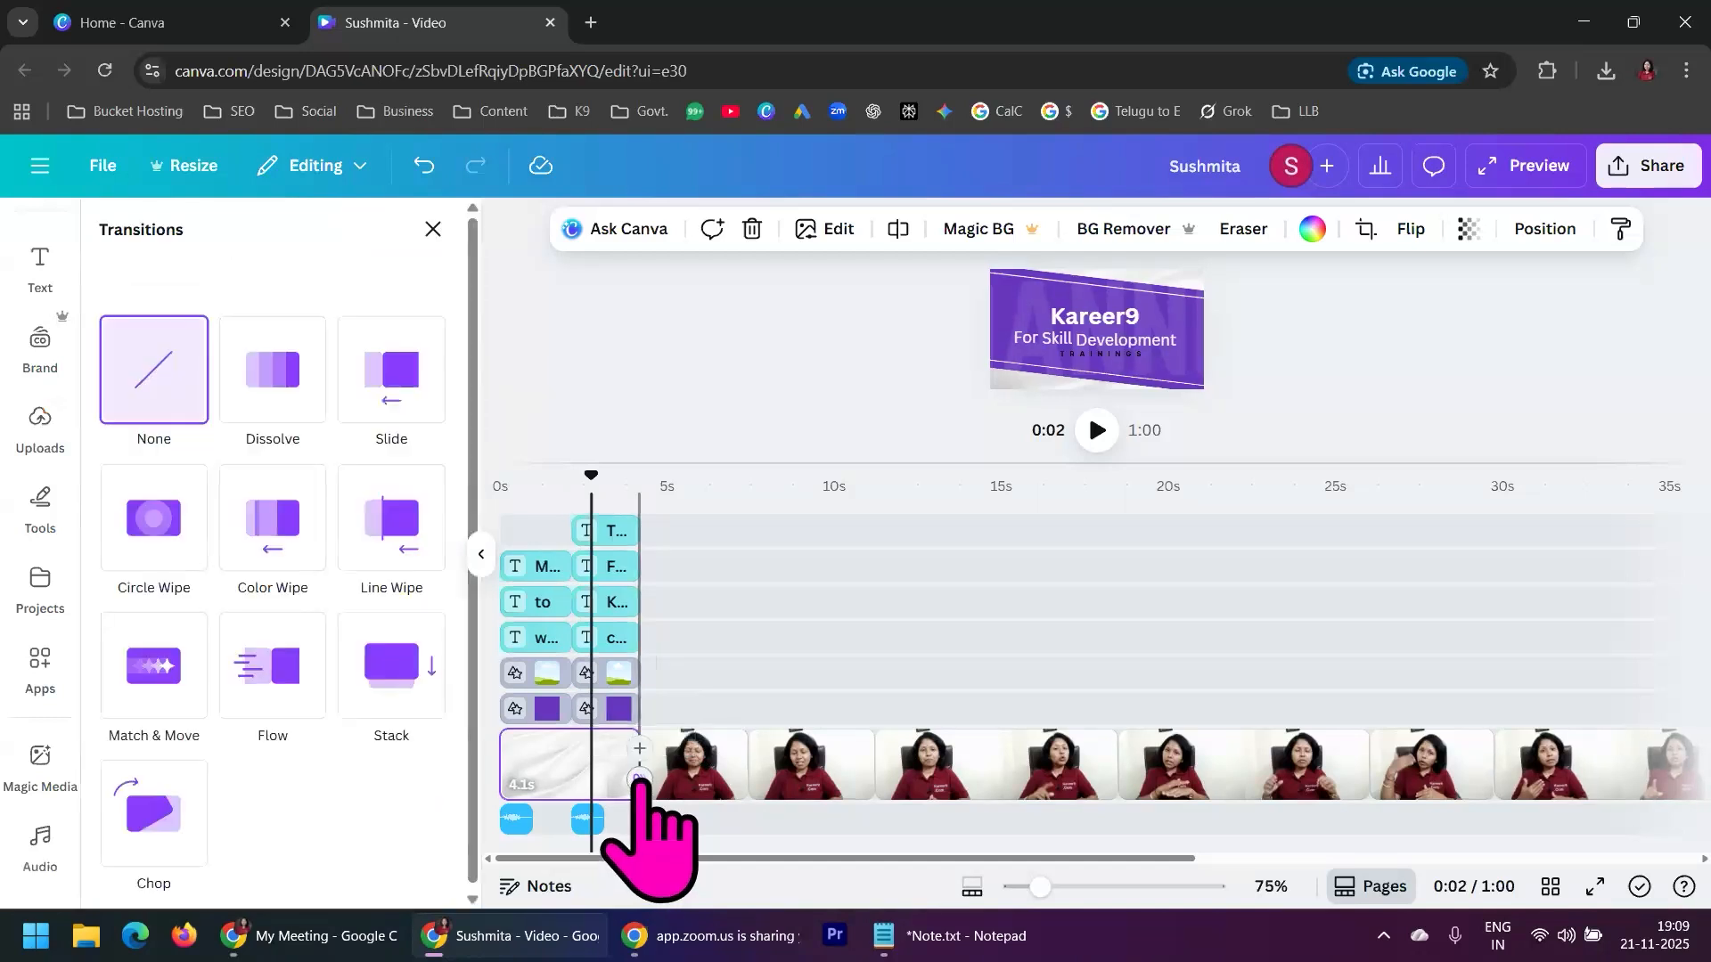
pyautogui.rightClick(242, 562)
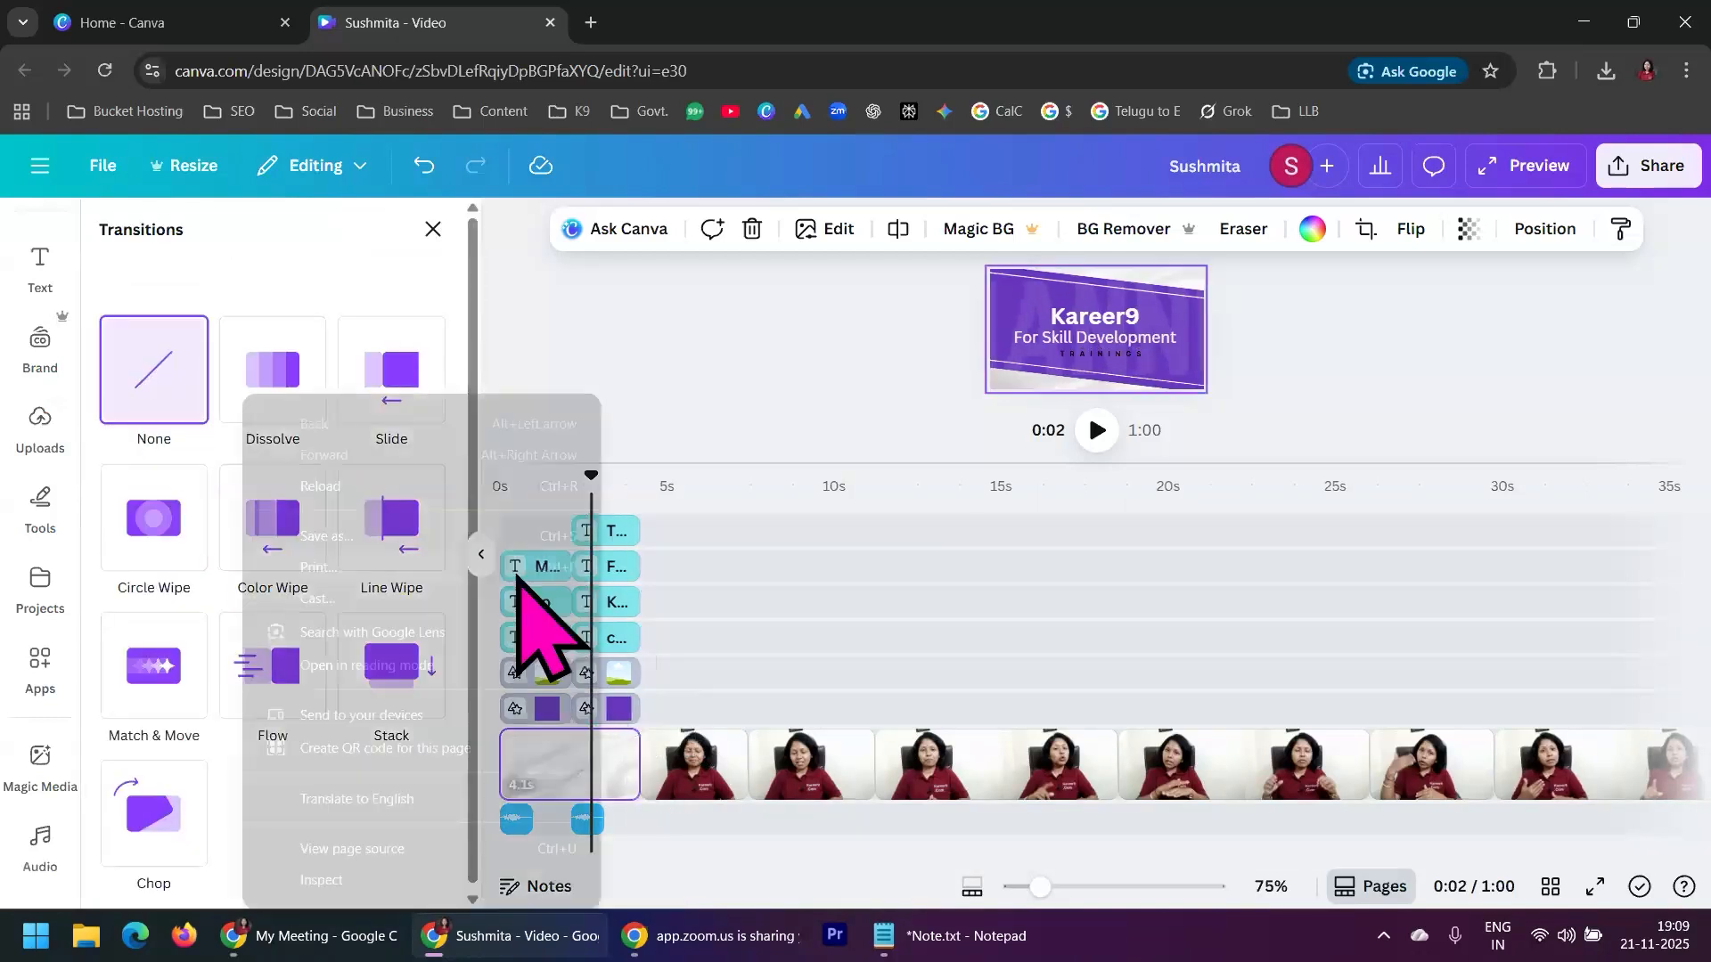
pyautogui.click(650, 363)
pyautogui.click(650, 362)
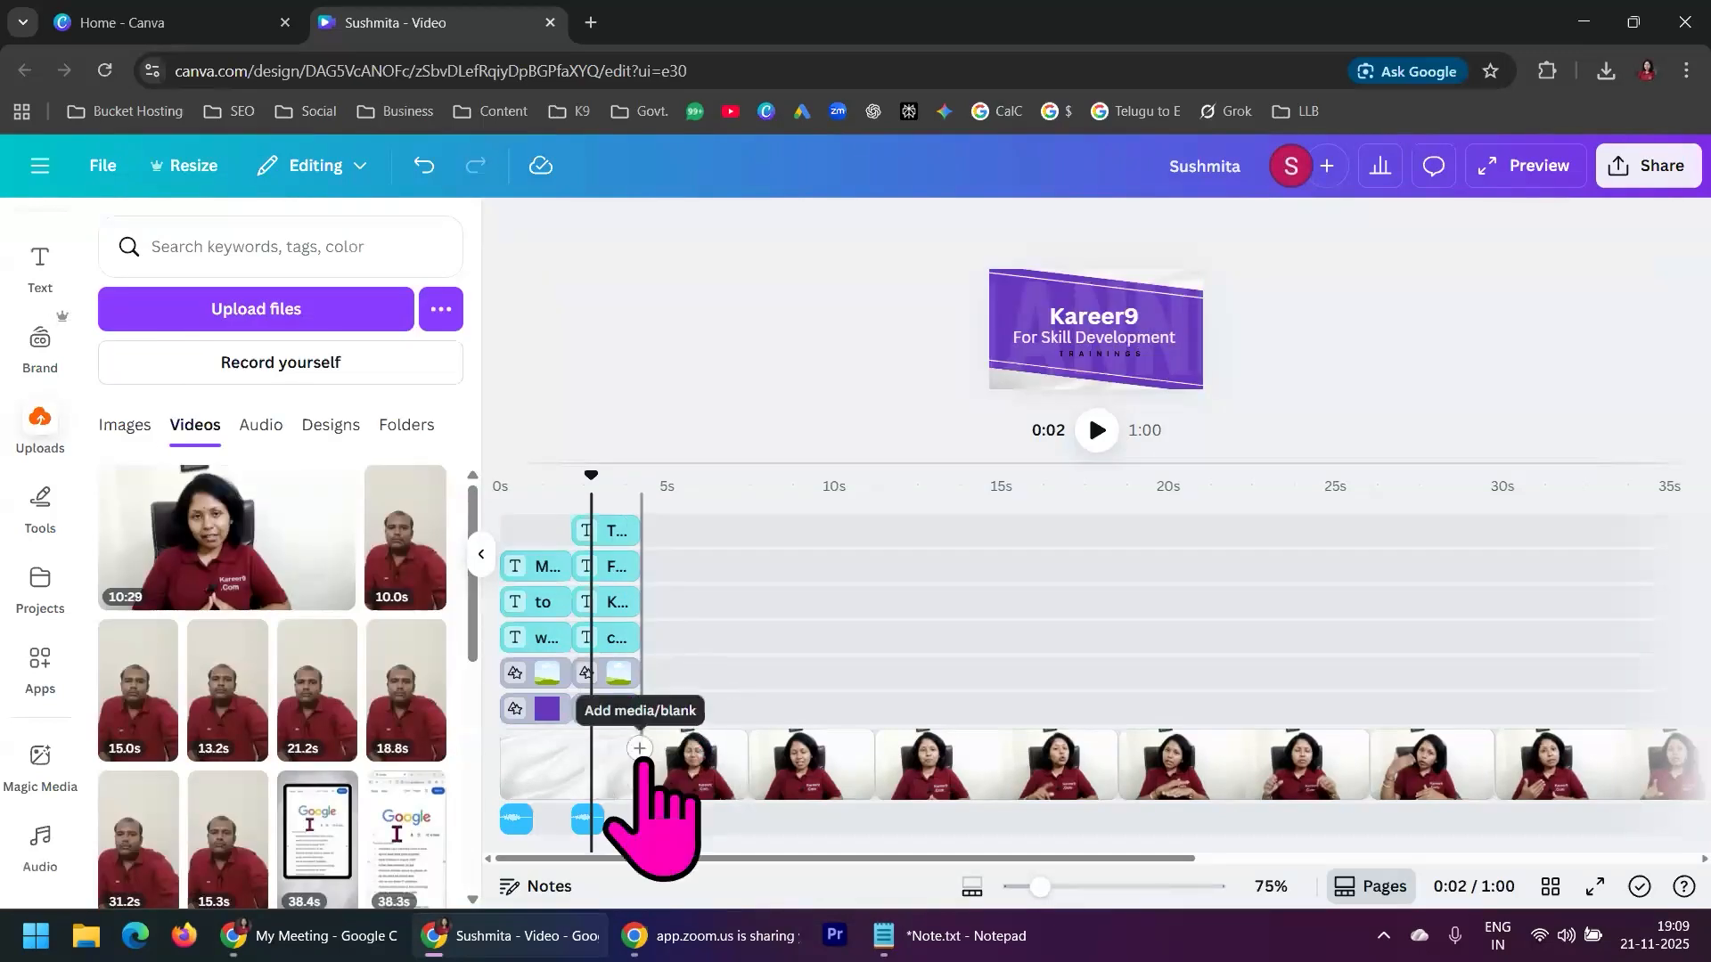
# Add a Chop transition between the intro page and the first presenter segment
pyautogui.click(638, 780)
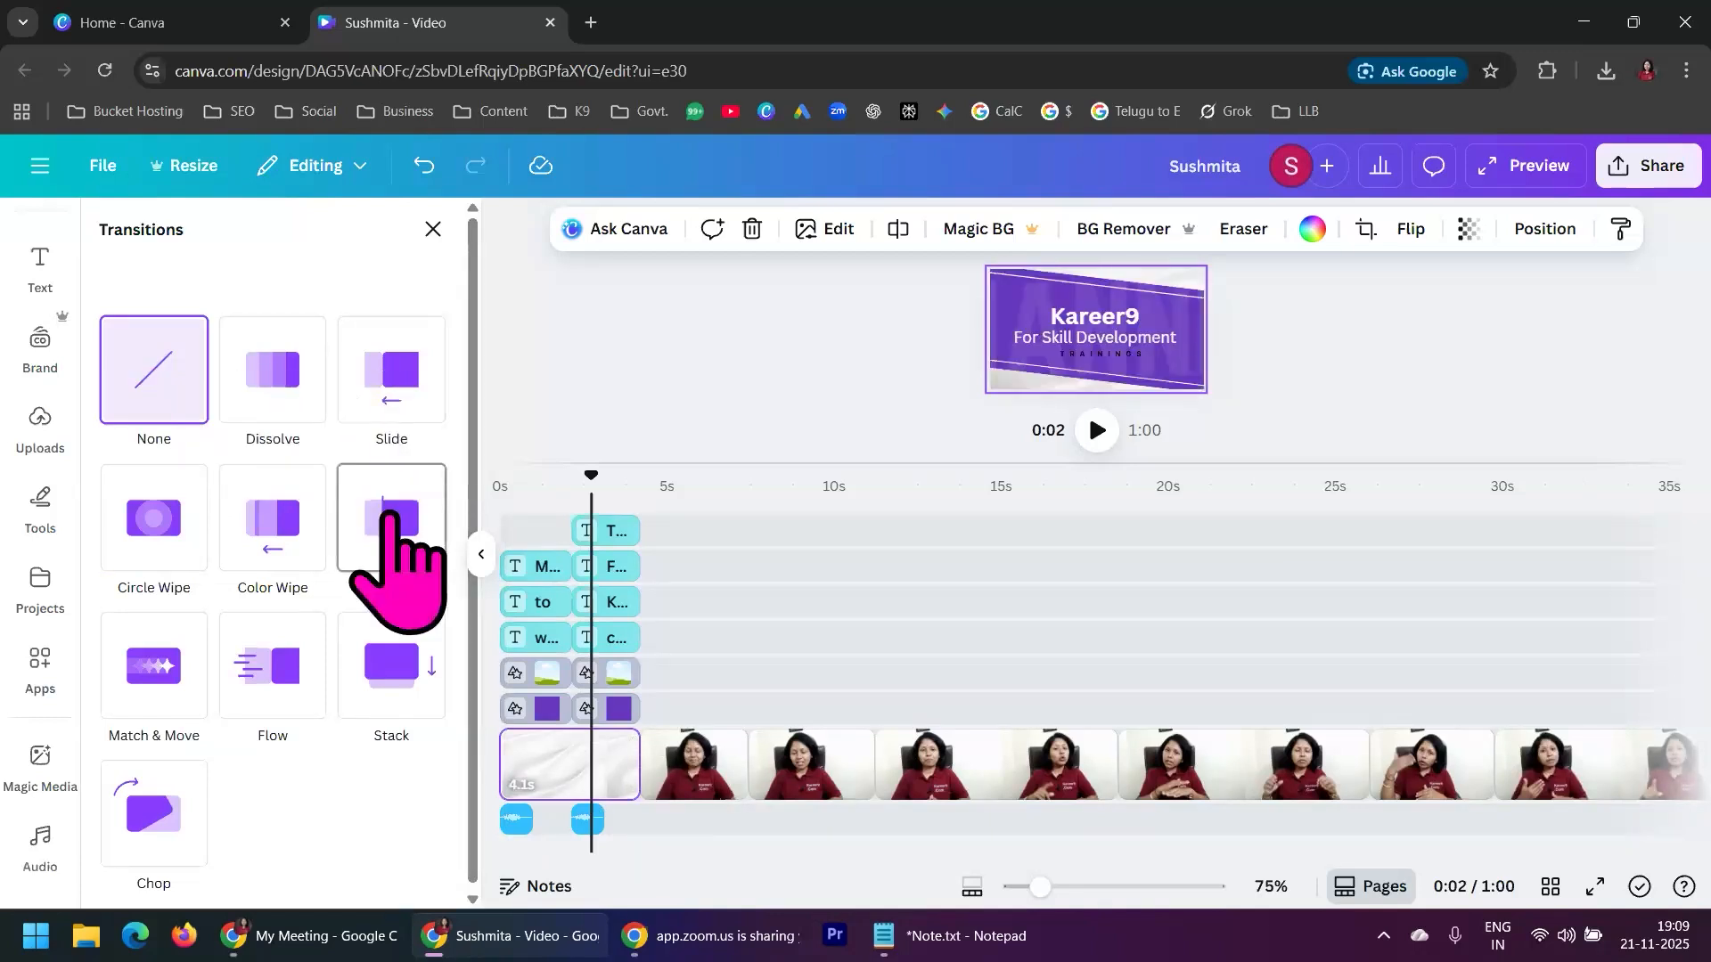
pyautogui.click(156, 816)
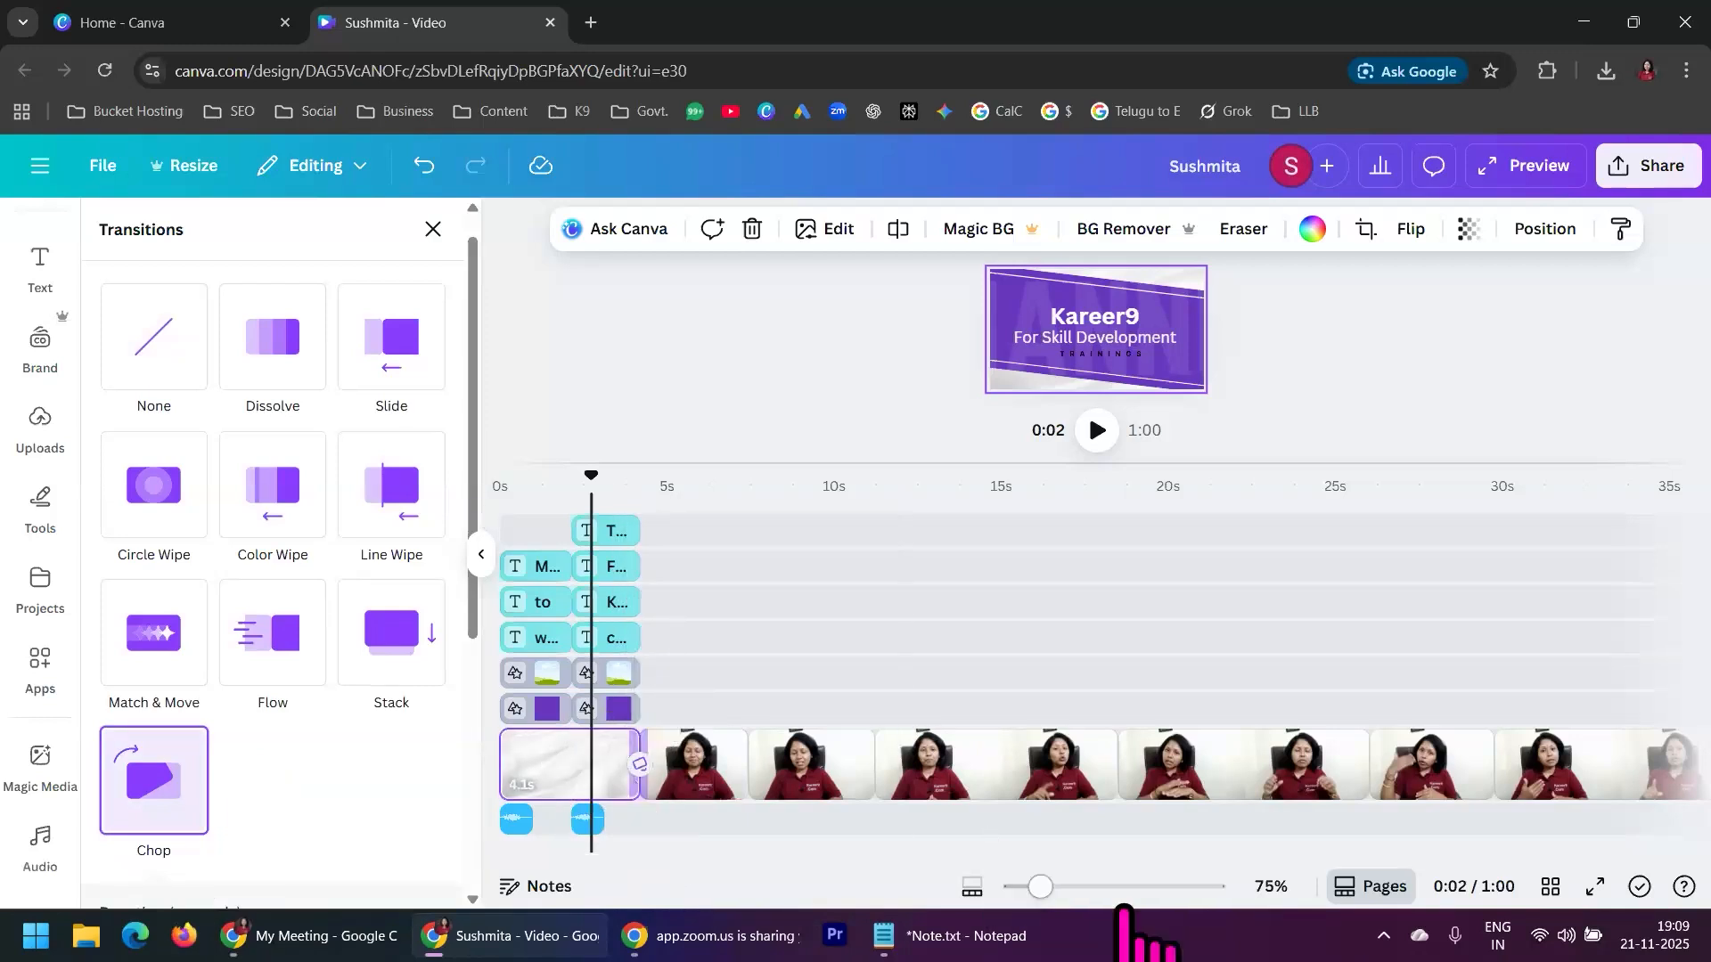
# Zoom the timeline to 233% and play back the transition from the intro page into the presenter footage
pyautogui.moveTo(1040, 887); pyautogui.dragTo(1106, 886)
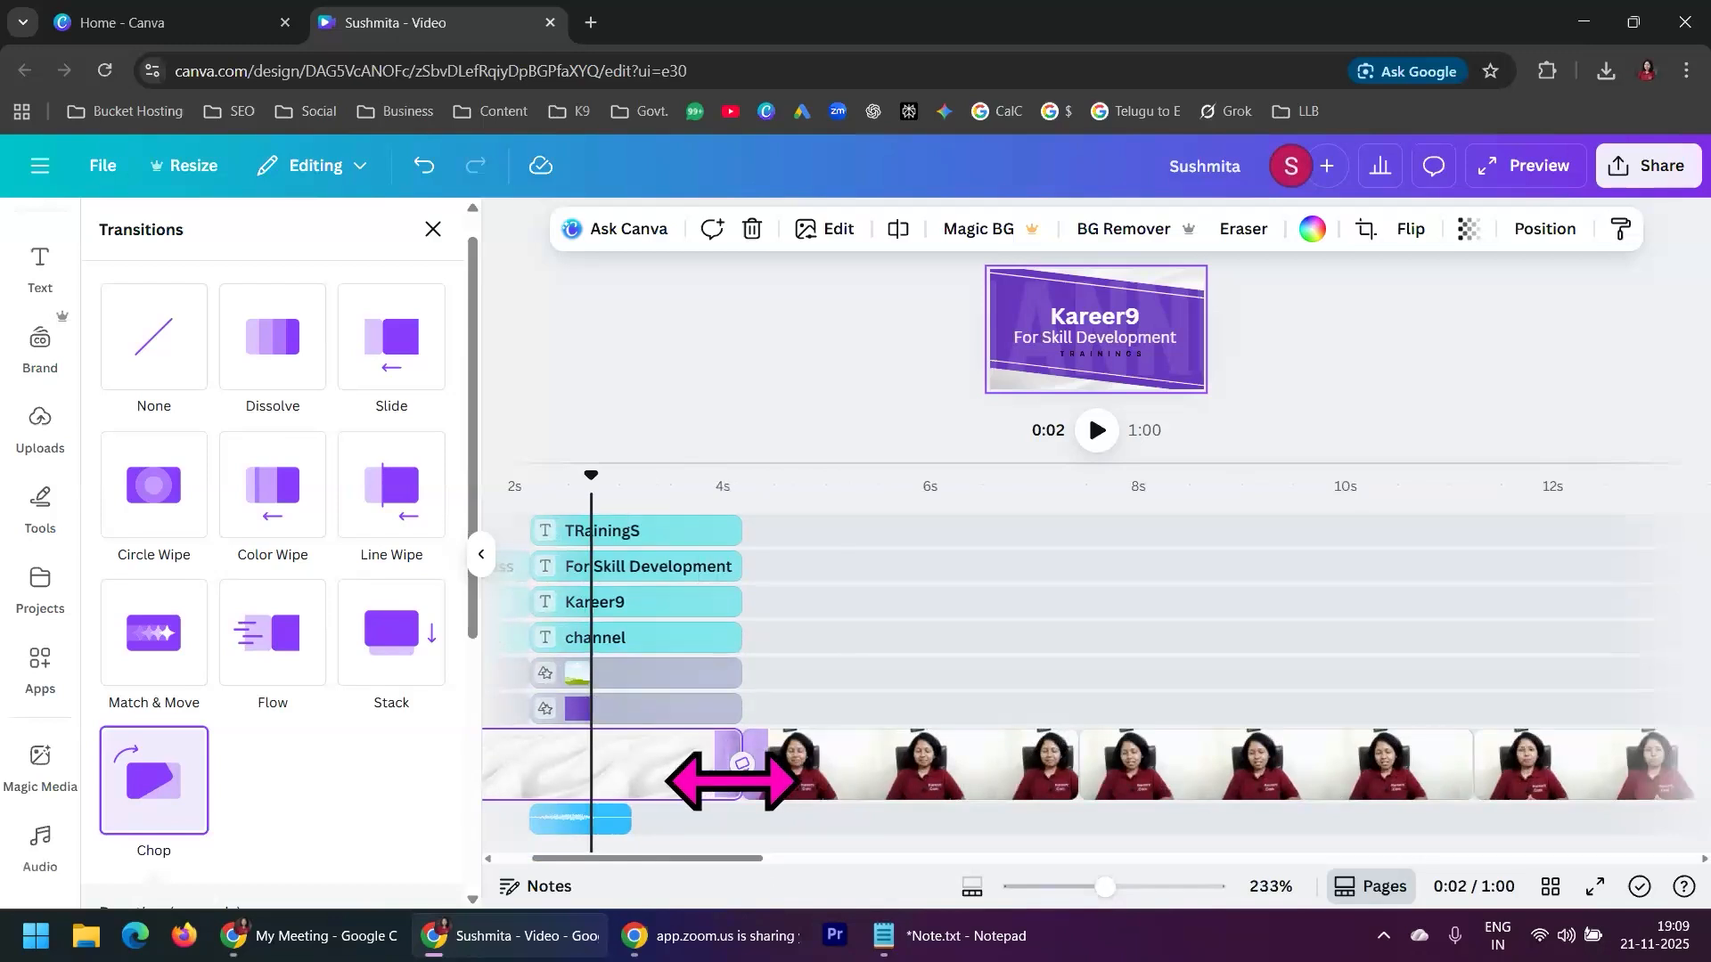
pyautogui.click(672, 527)
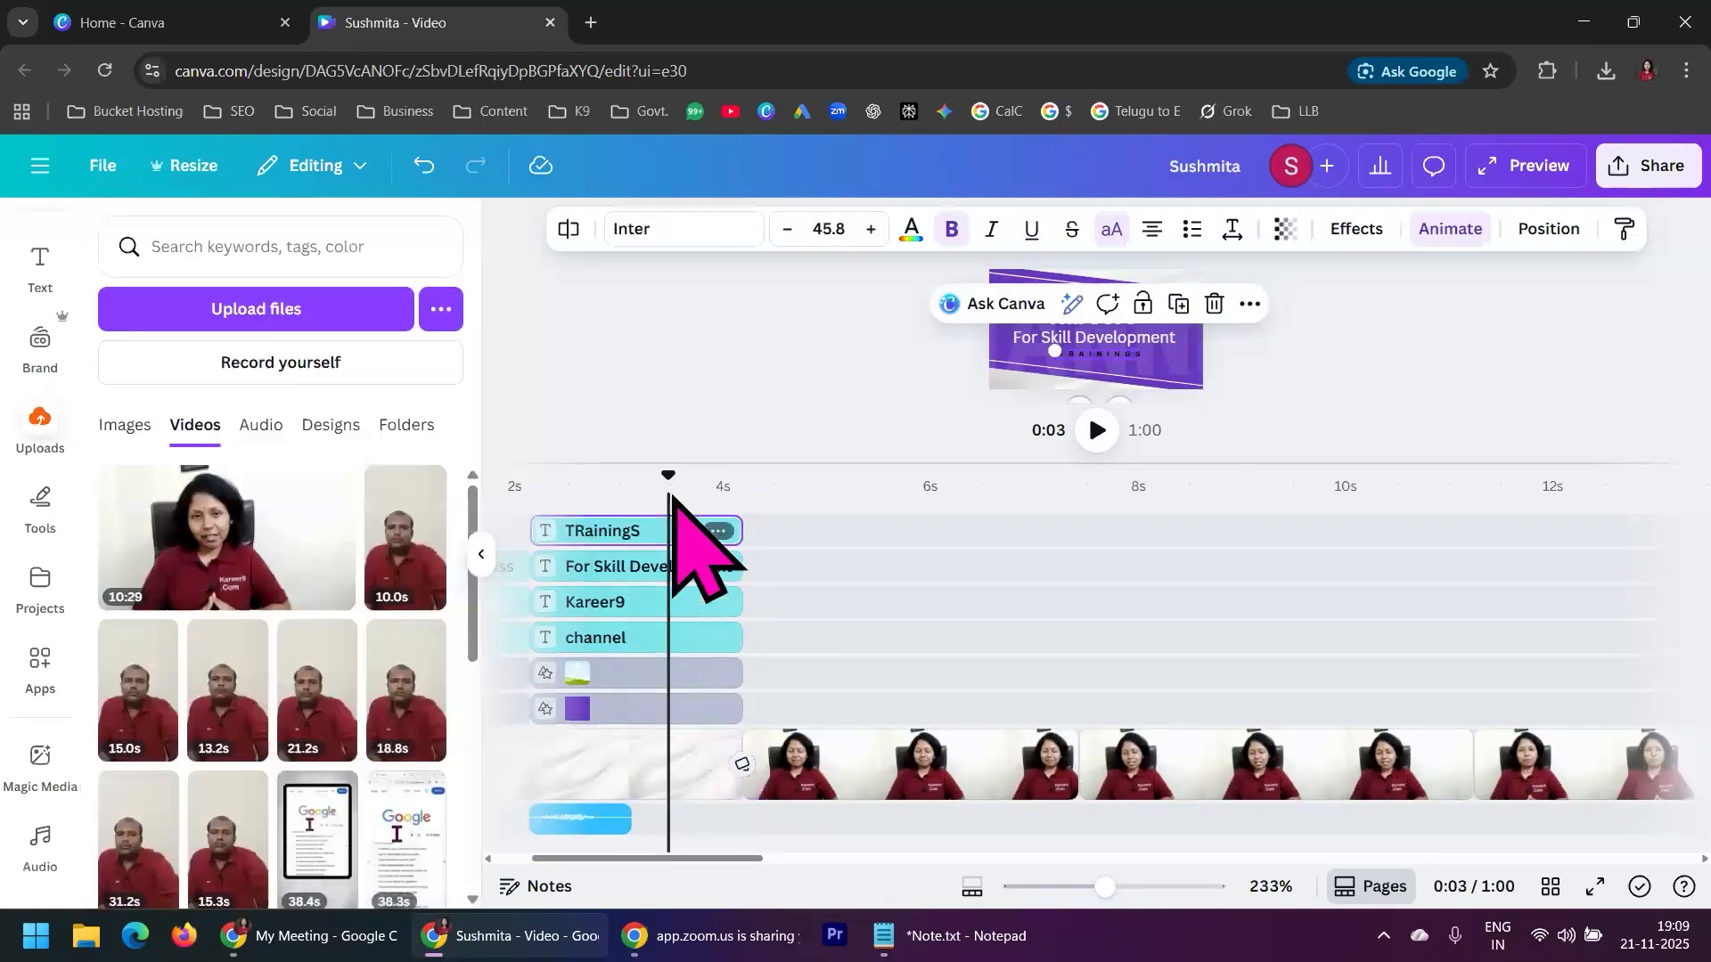
pyautogui.click(1283, 441)
pyautogui.moveTo(1176, 458); pyautogui.dragTo(1173, 535)
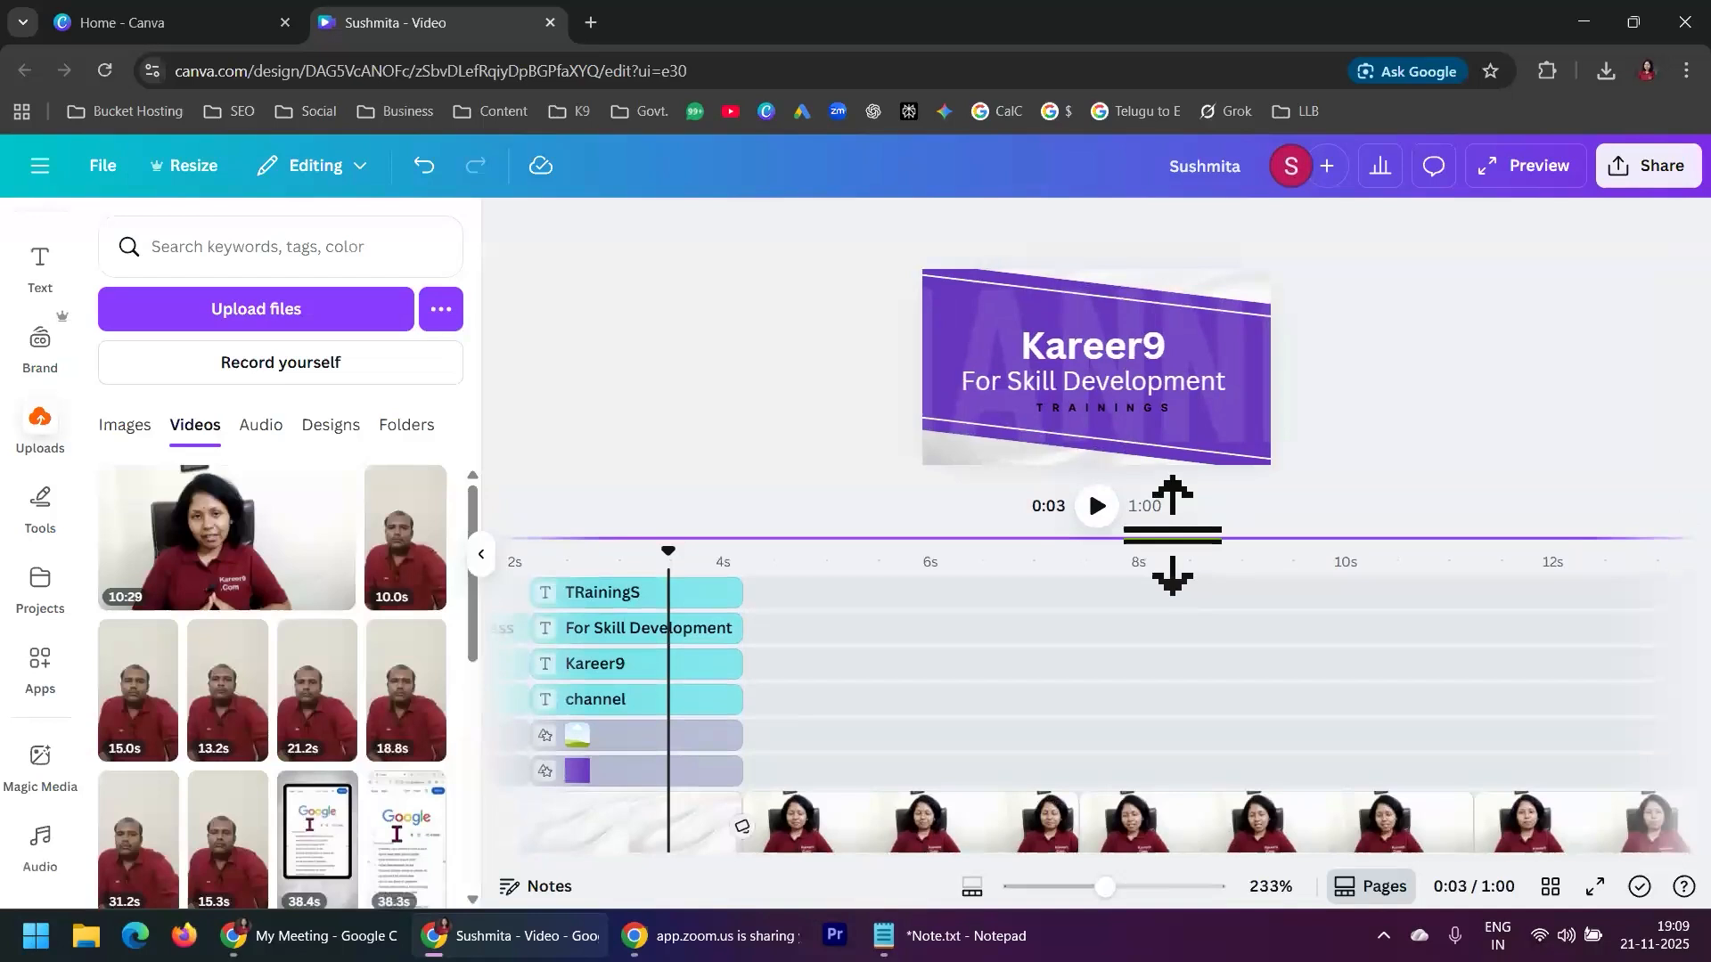
pyautogui.click(1097, 506)
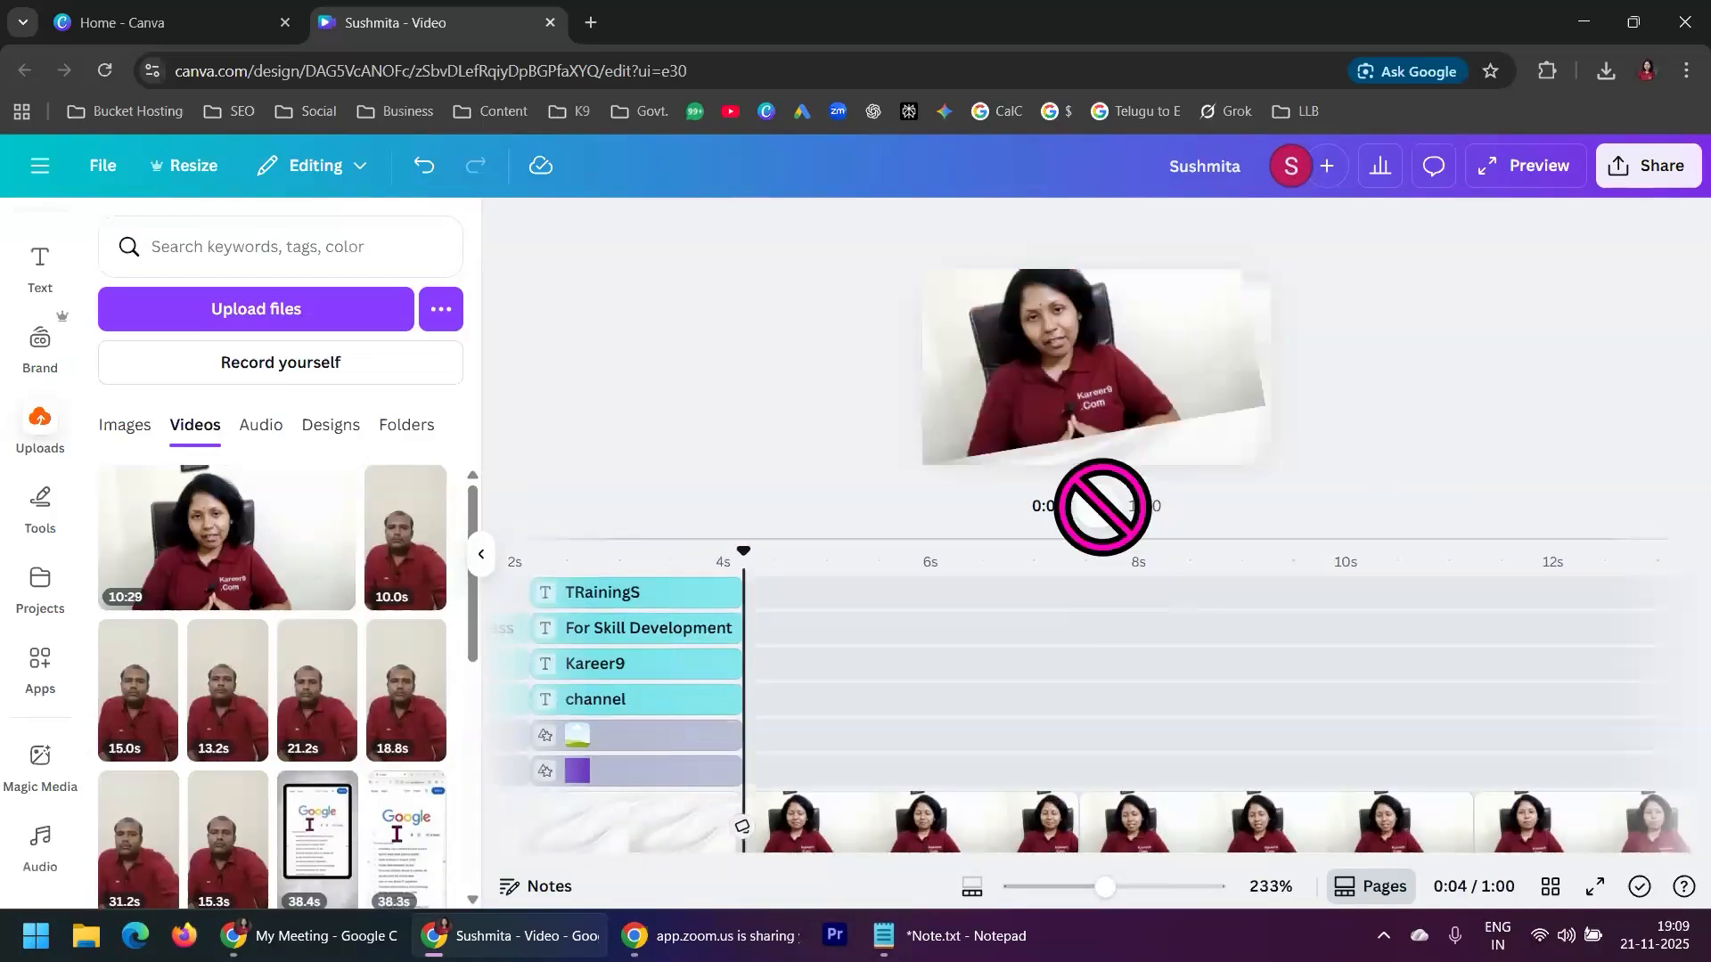
pyautogui.click(1097, 505)
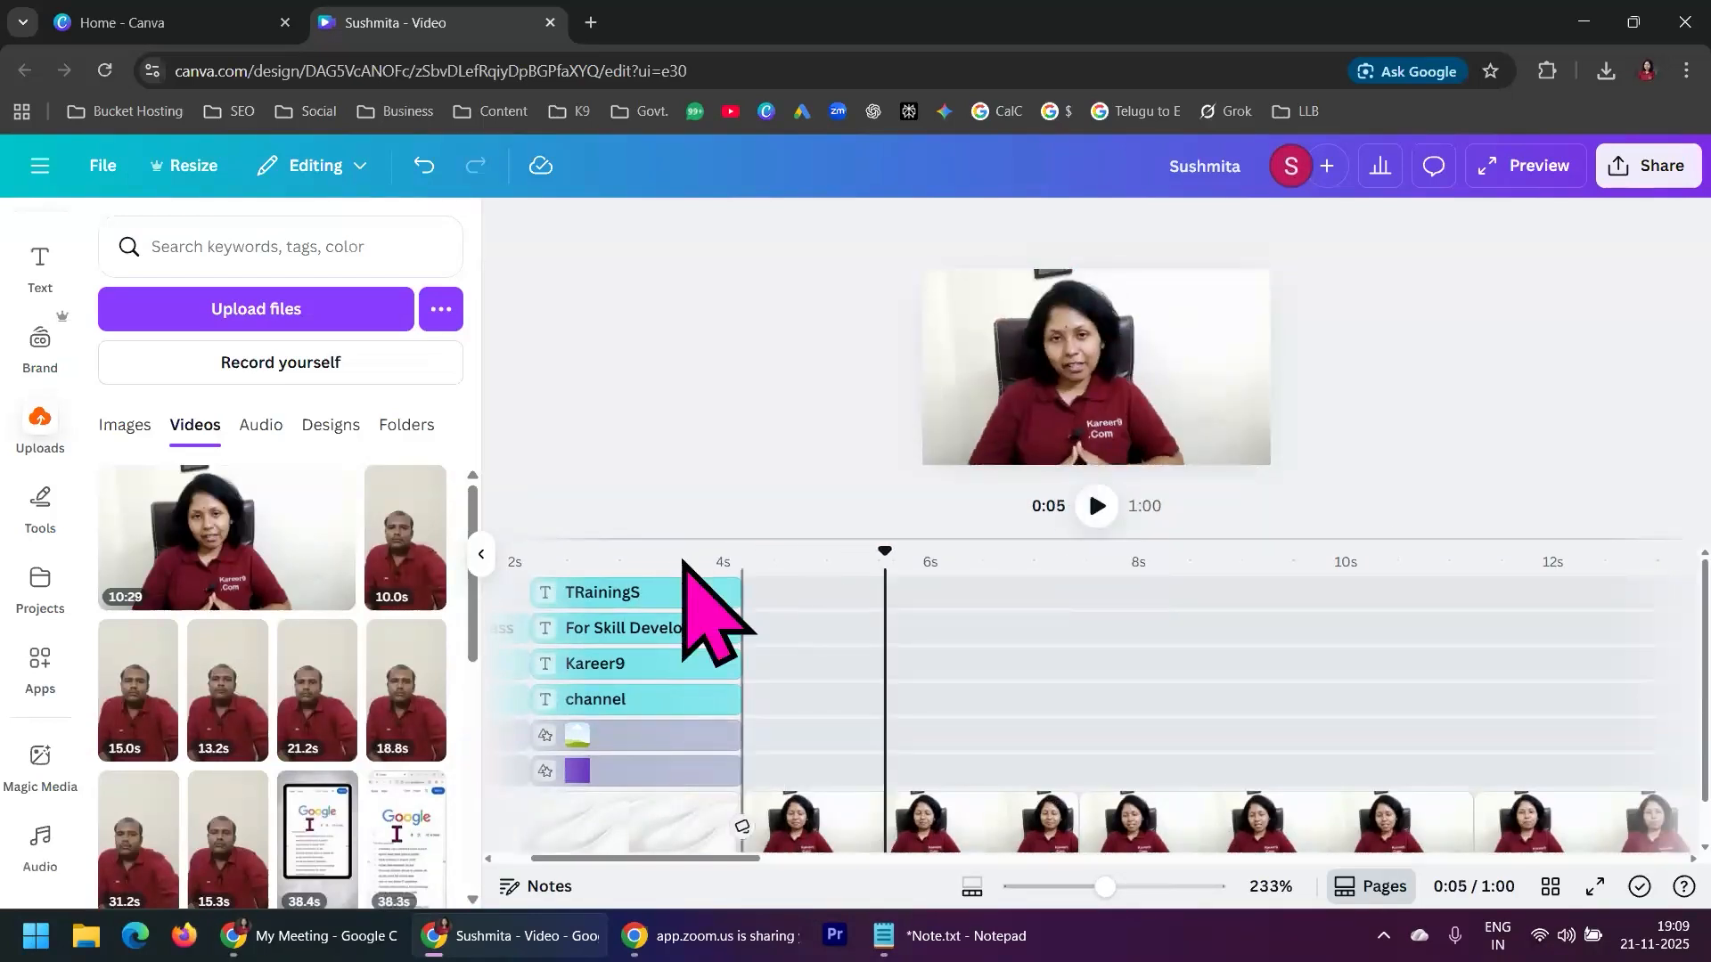
pyautogui.click(701, 592)
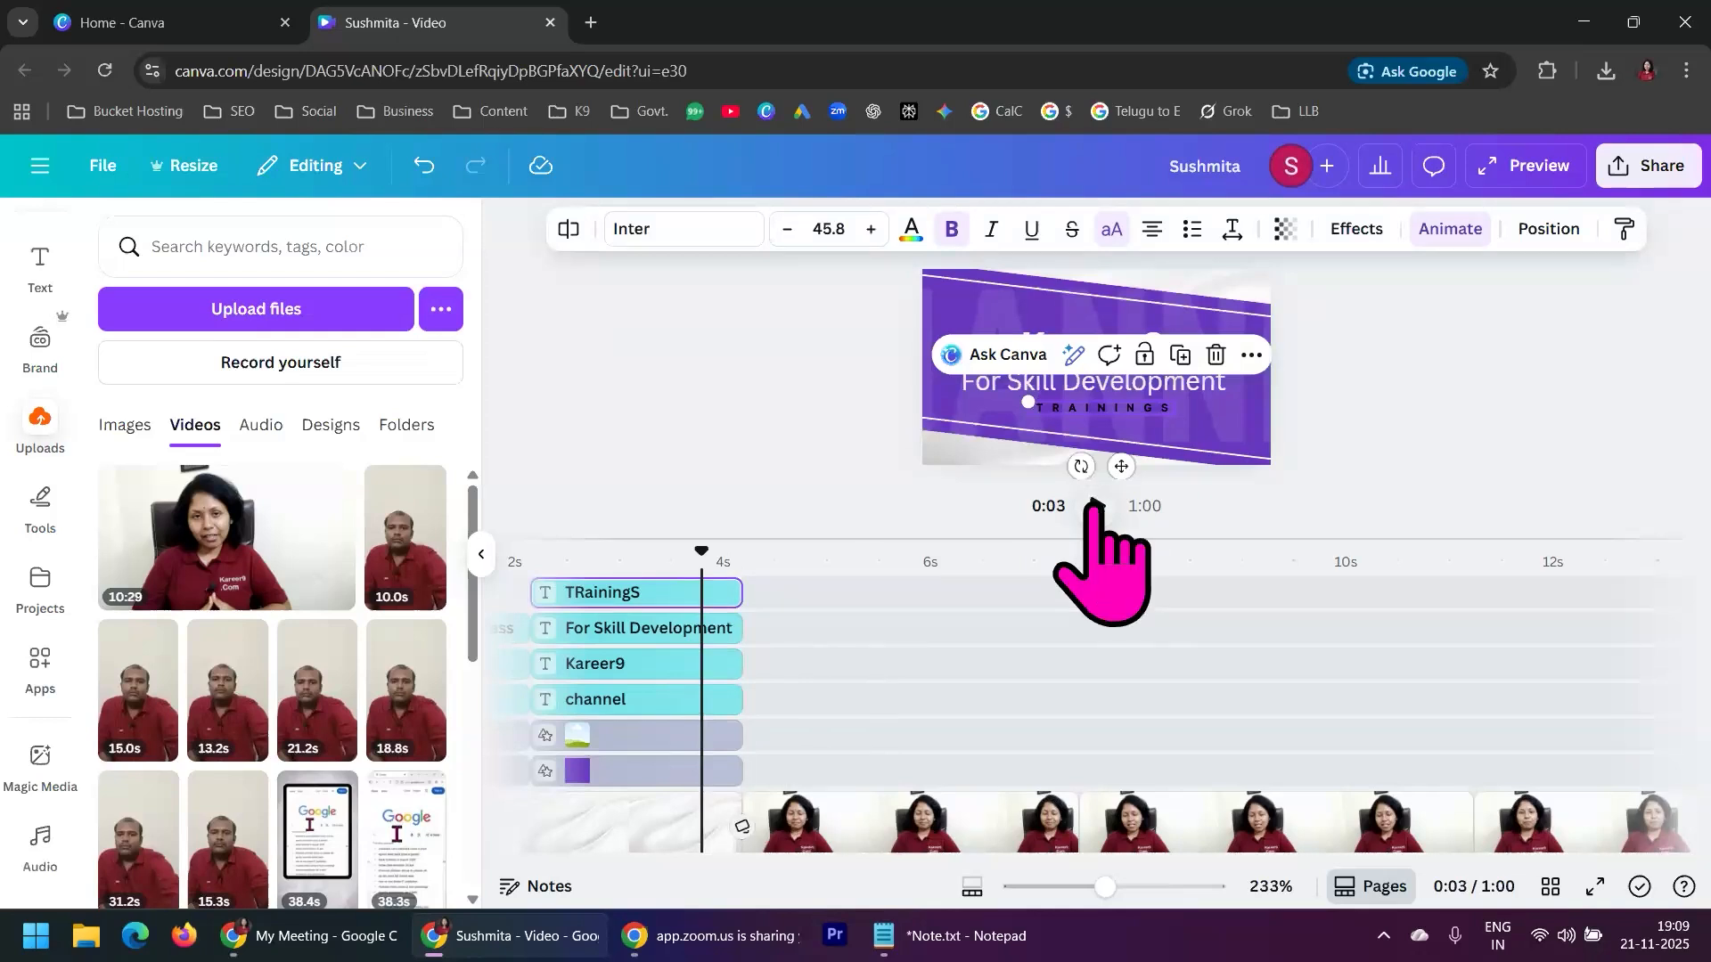
pyautogui.click(1095, 505)
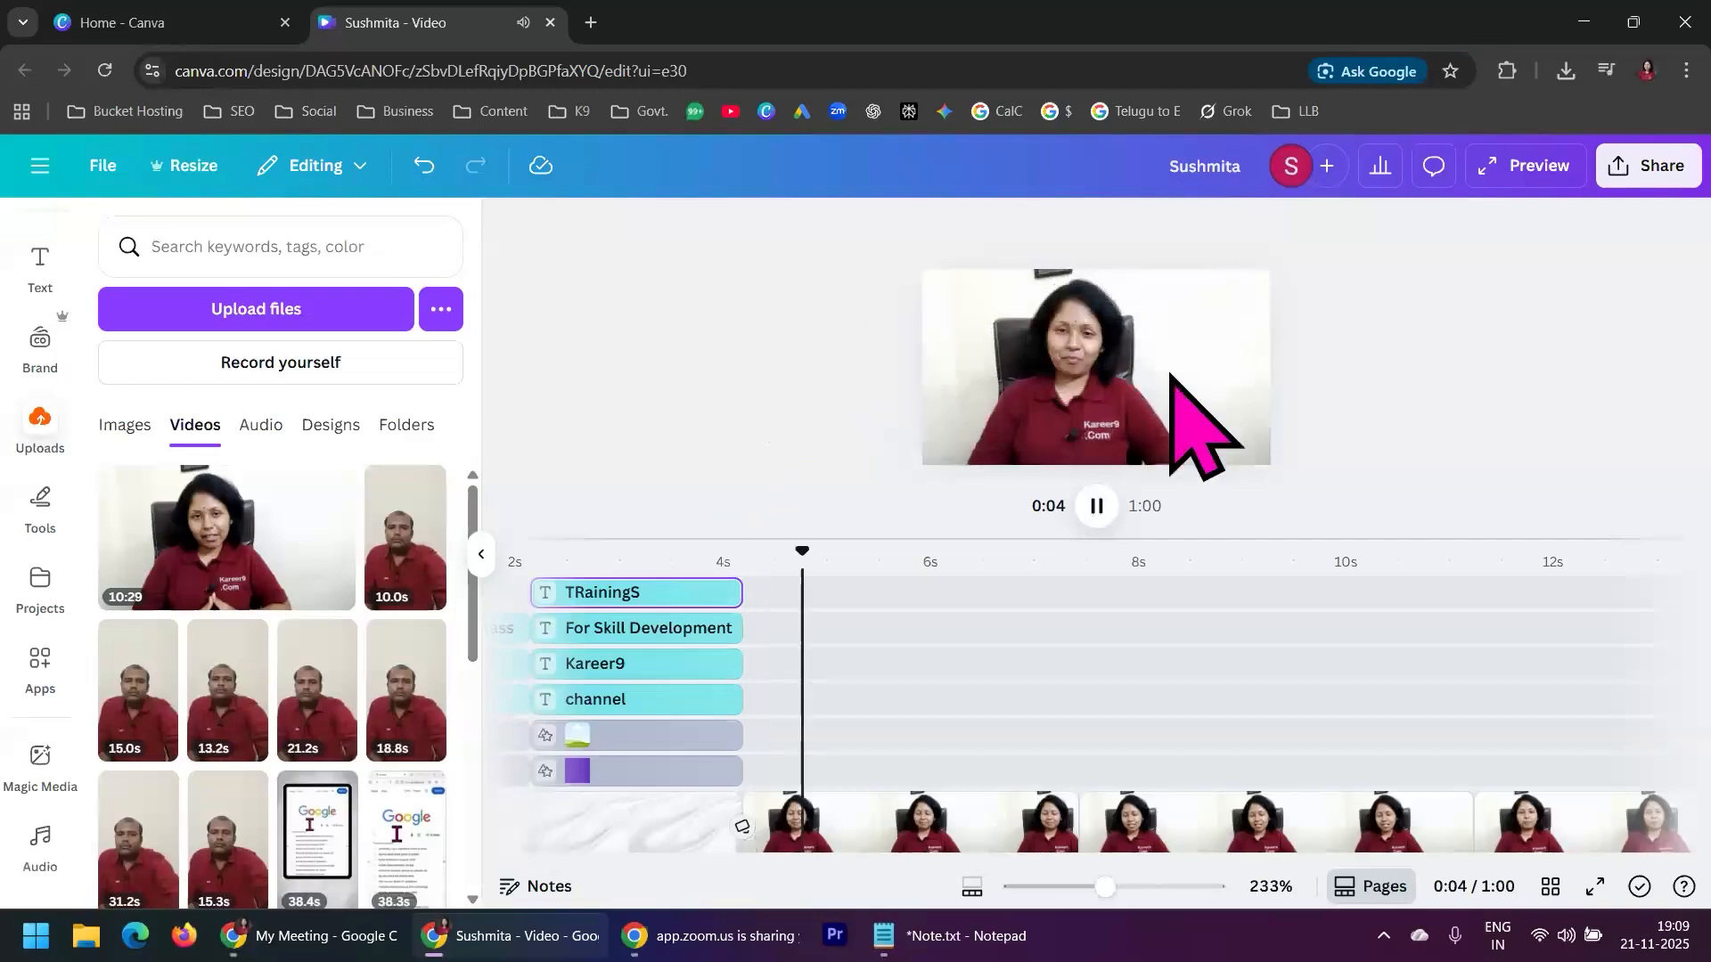
pyautogui.click(1097, 505)
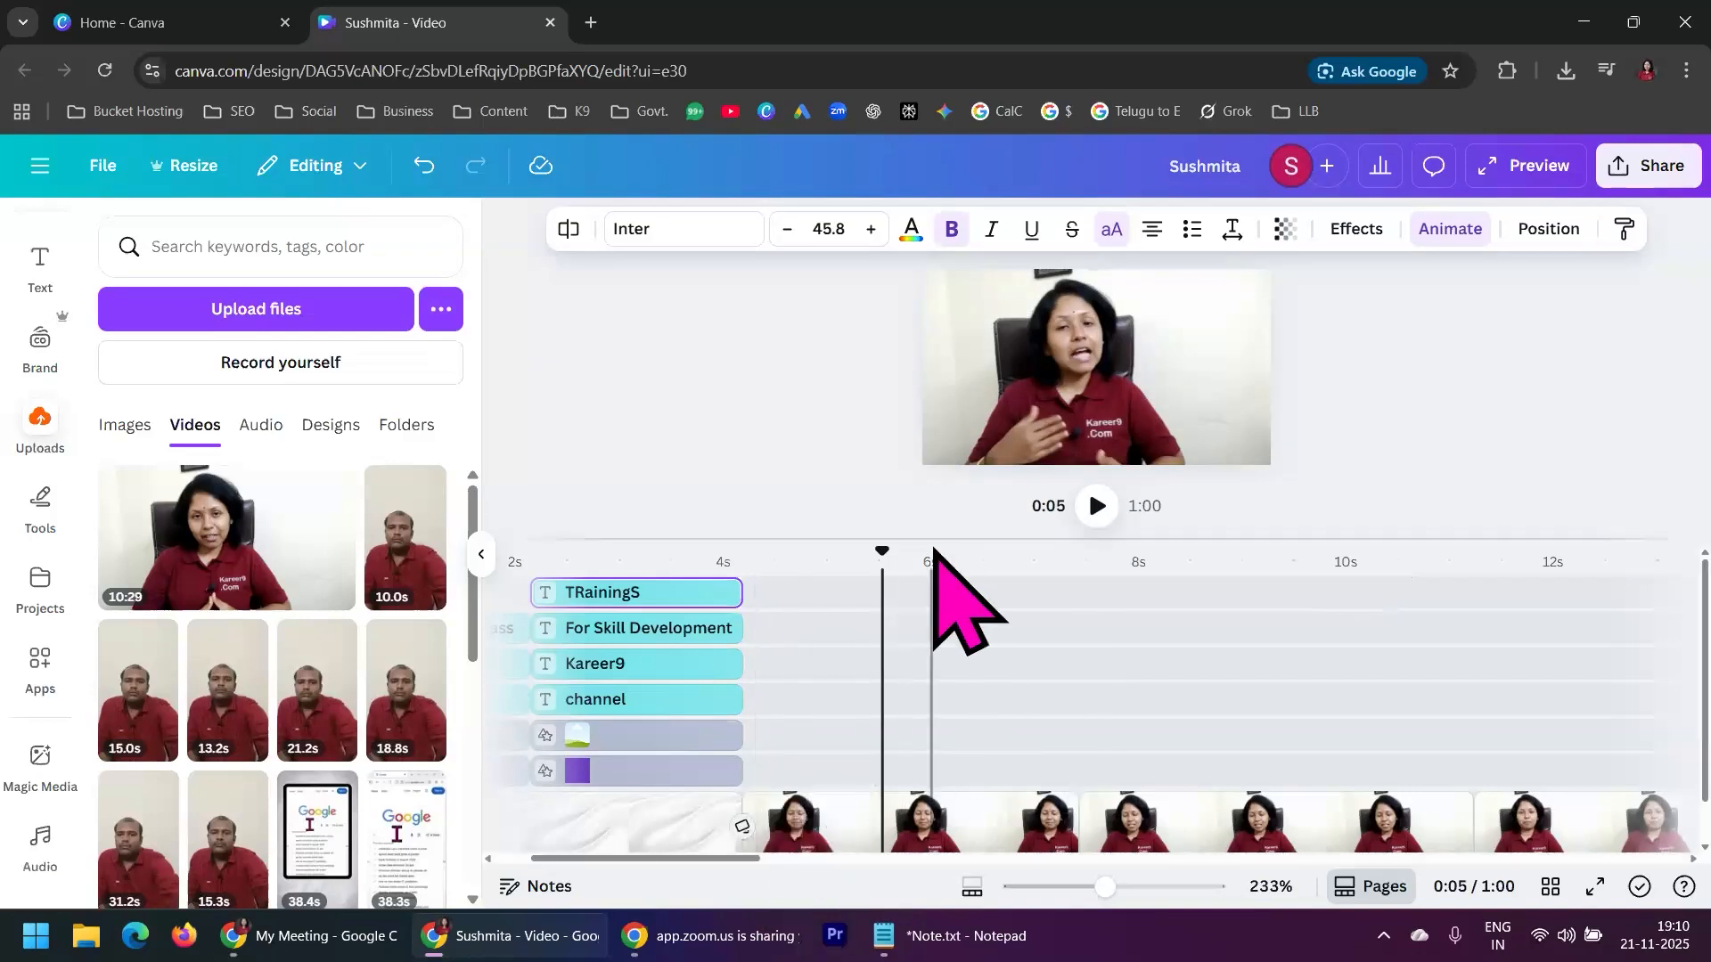
pyautogui.moveTo(928, 535); pyautogui.dragTo(928, 466)
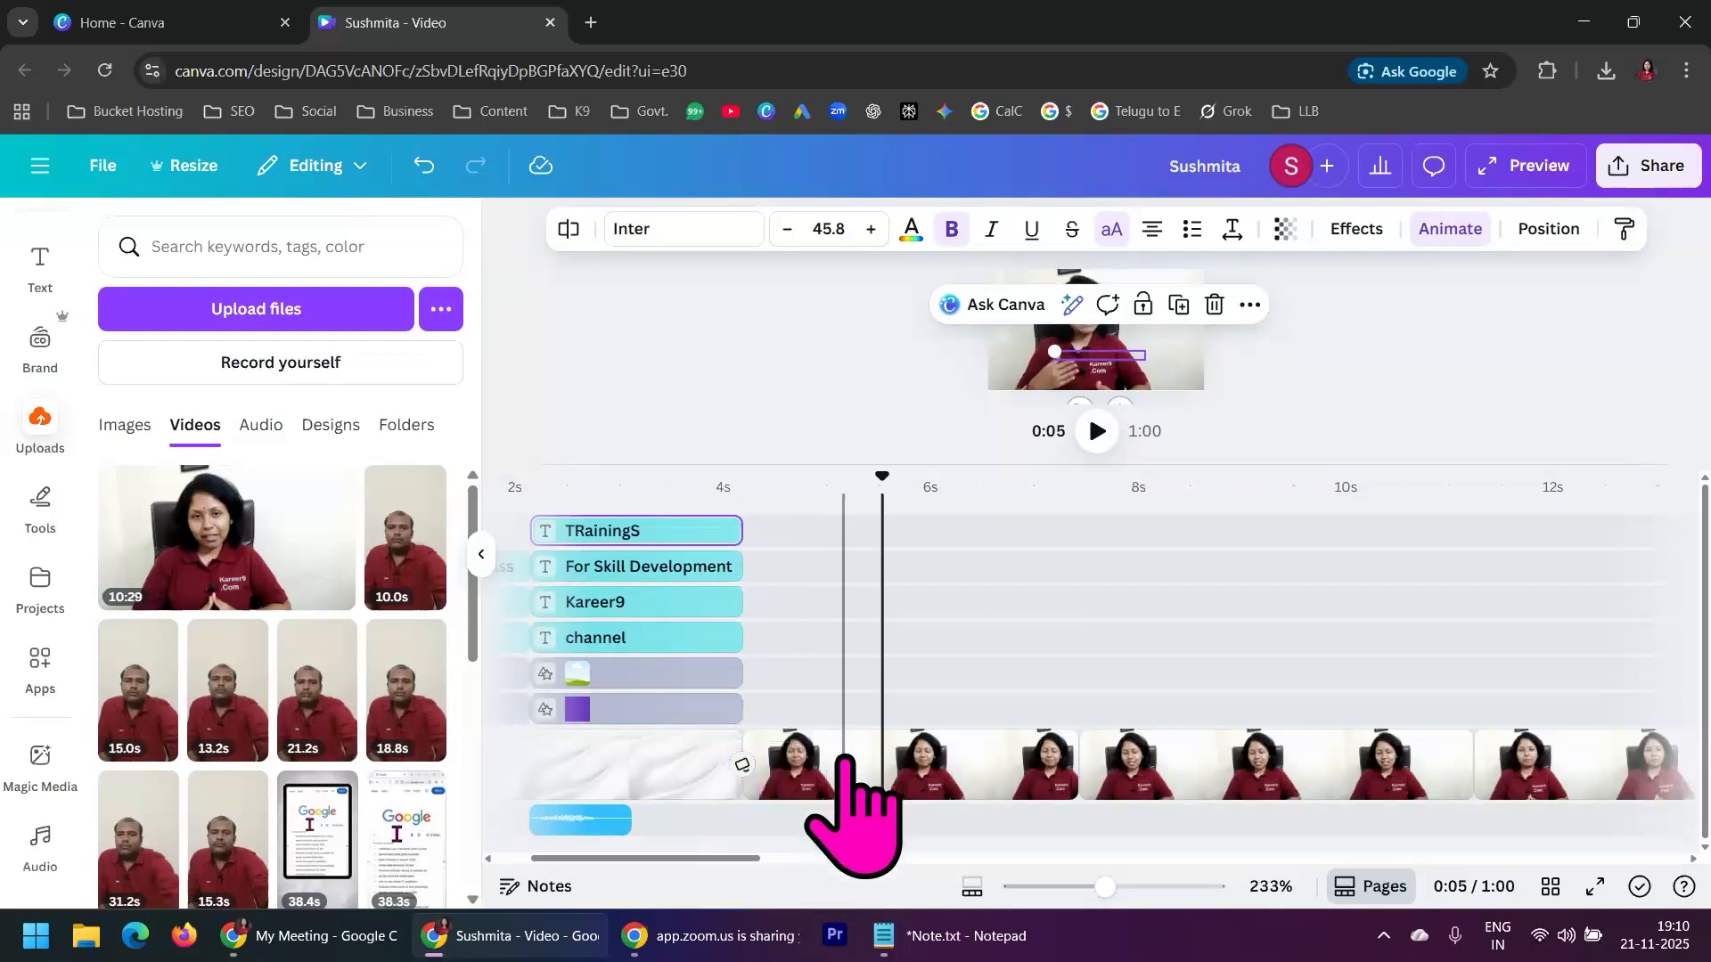
# Try a Match & Move transition between the first and second presenter segments and play it back
pyautogui.click(838, 766)
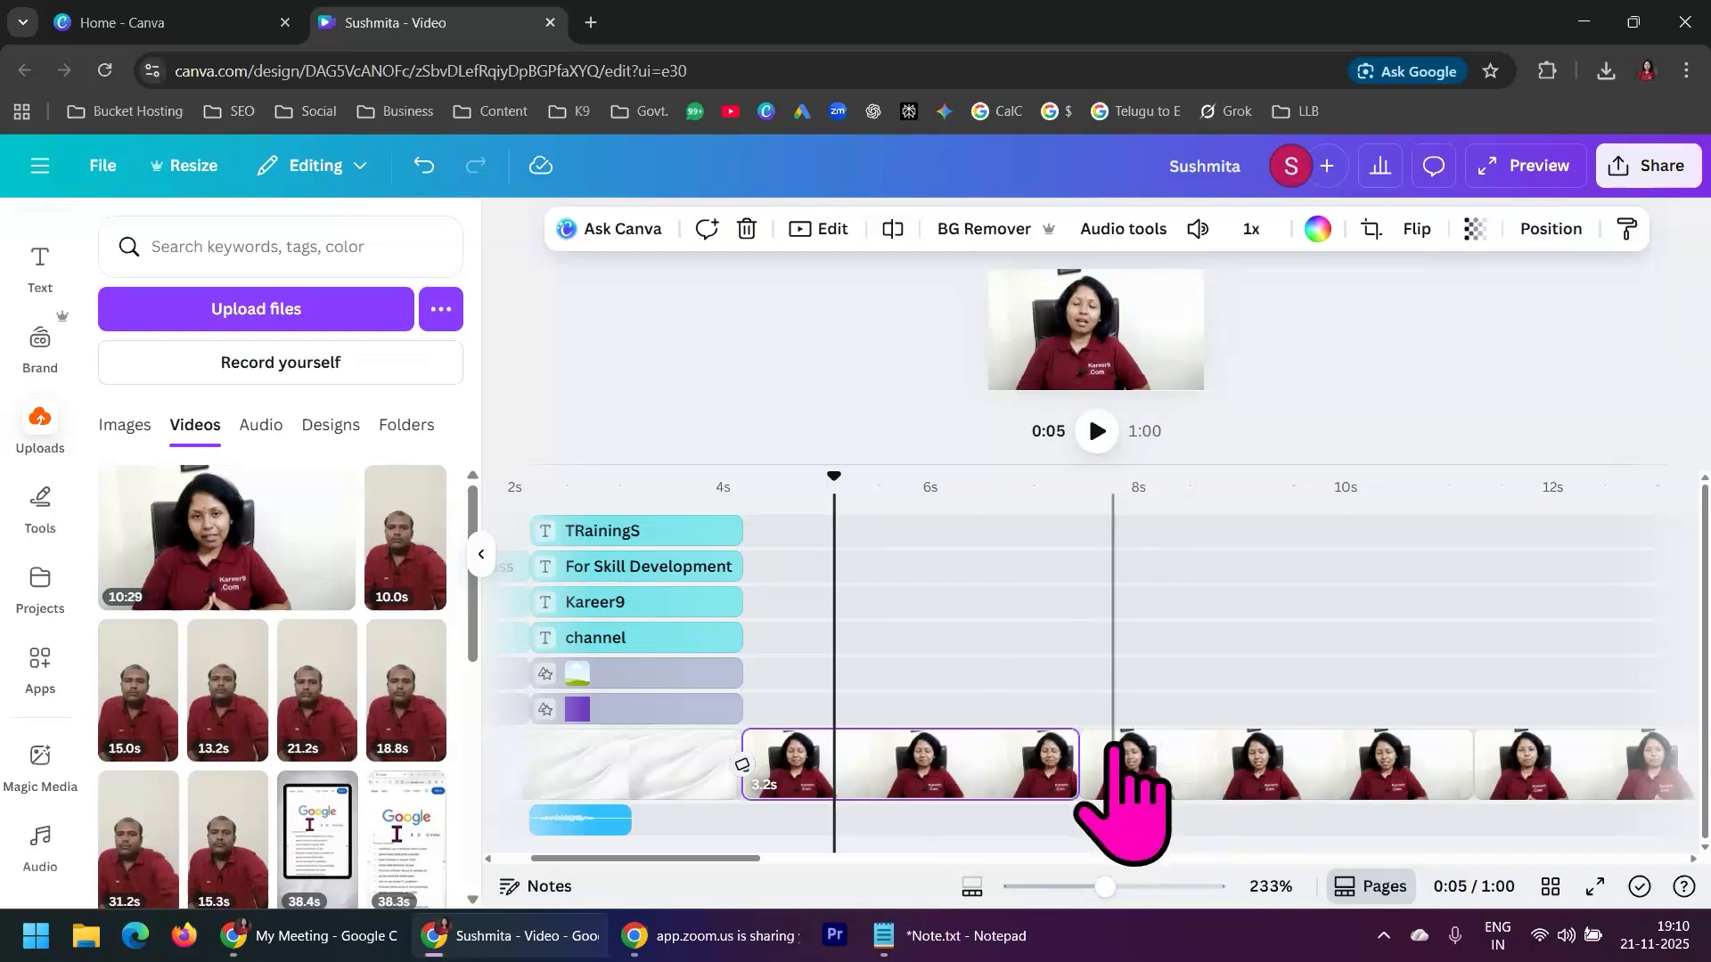
pyautogui.moveTo(1078, 775)
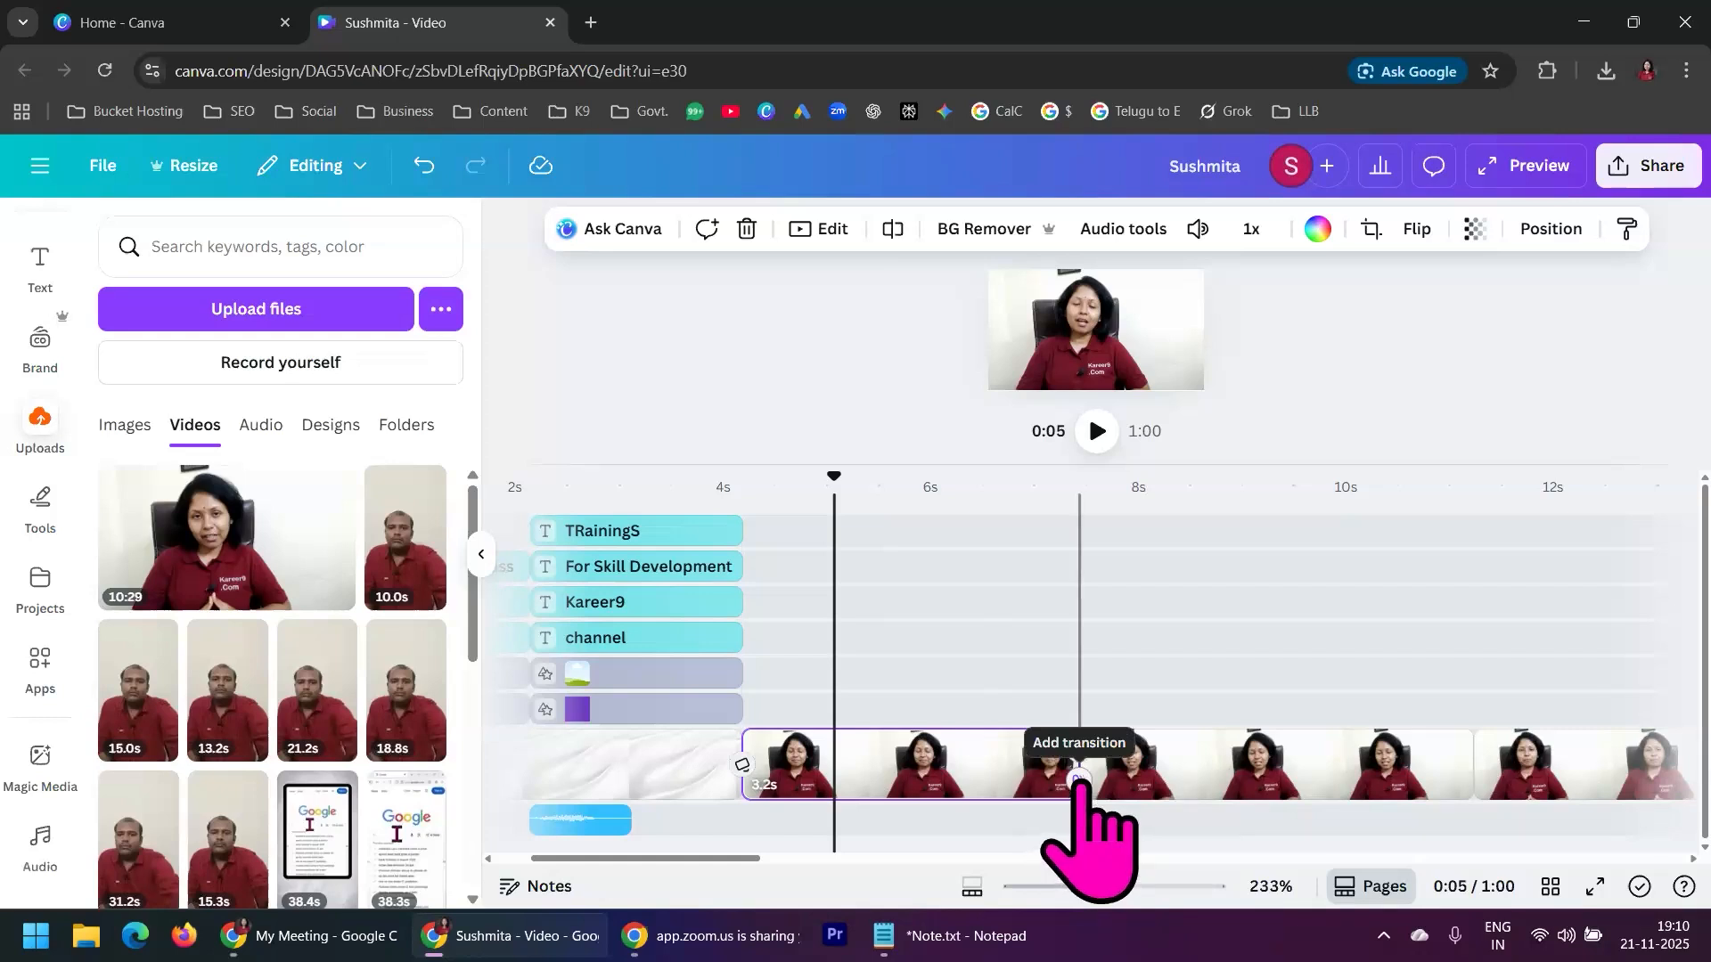
pyautogui.click(1079, 780)
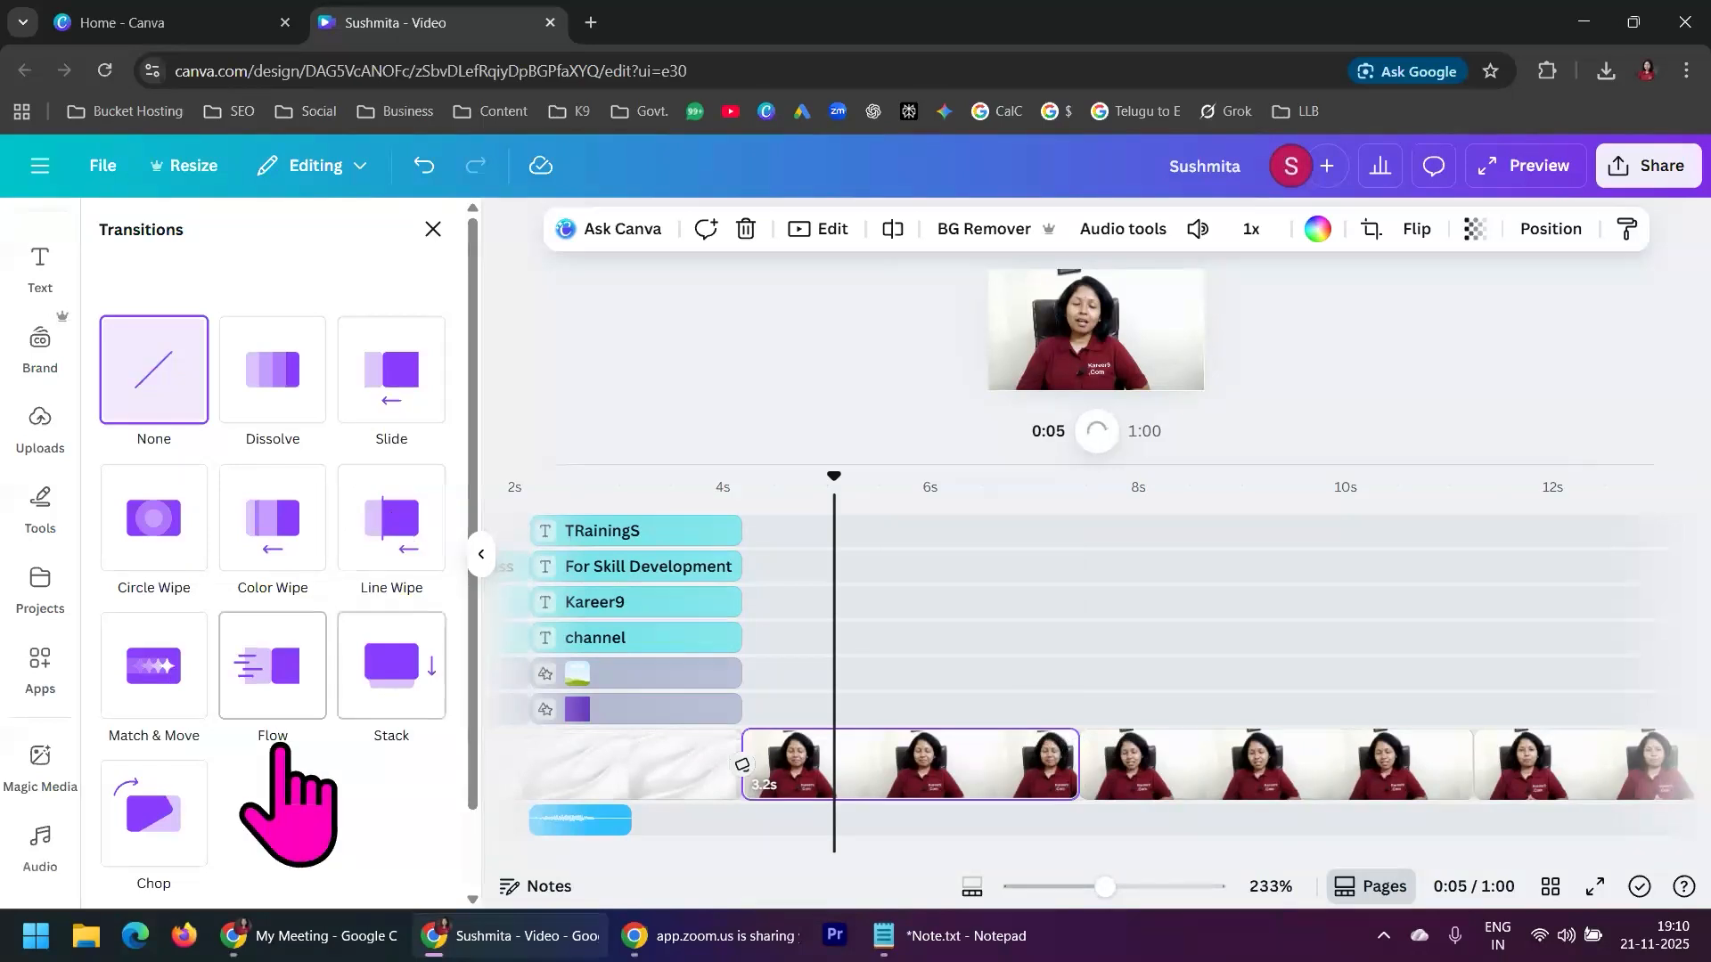
pyautogui.scroll(-1, 361, 784)
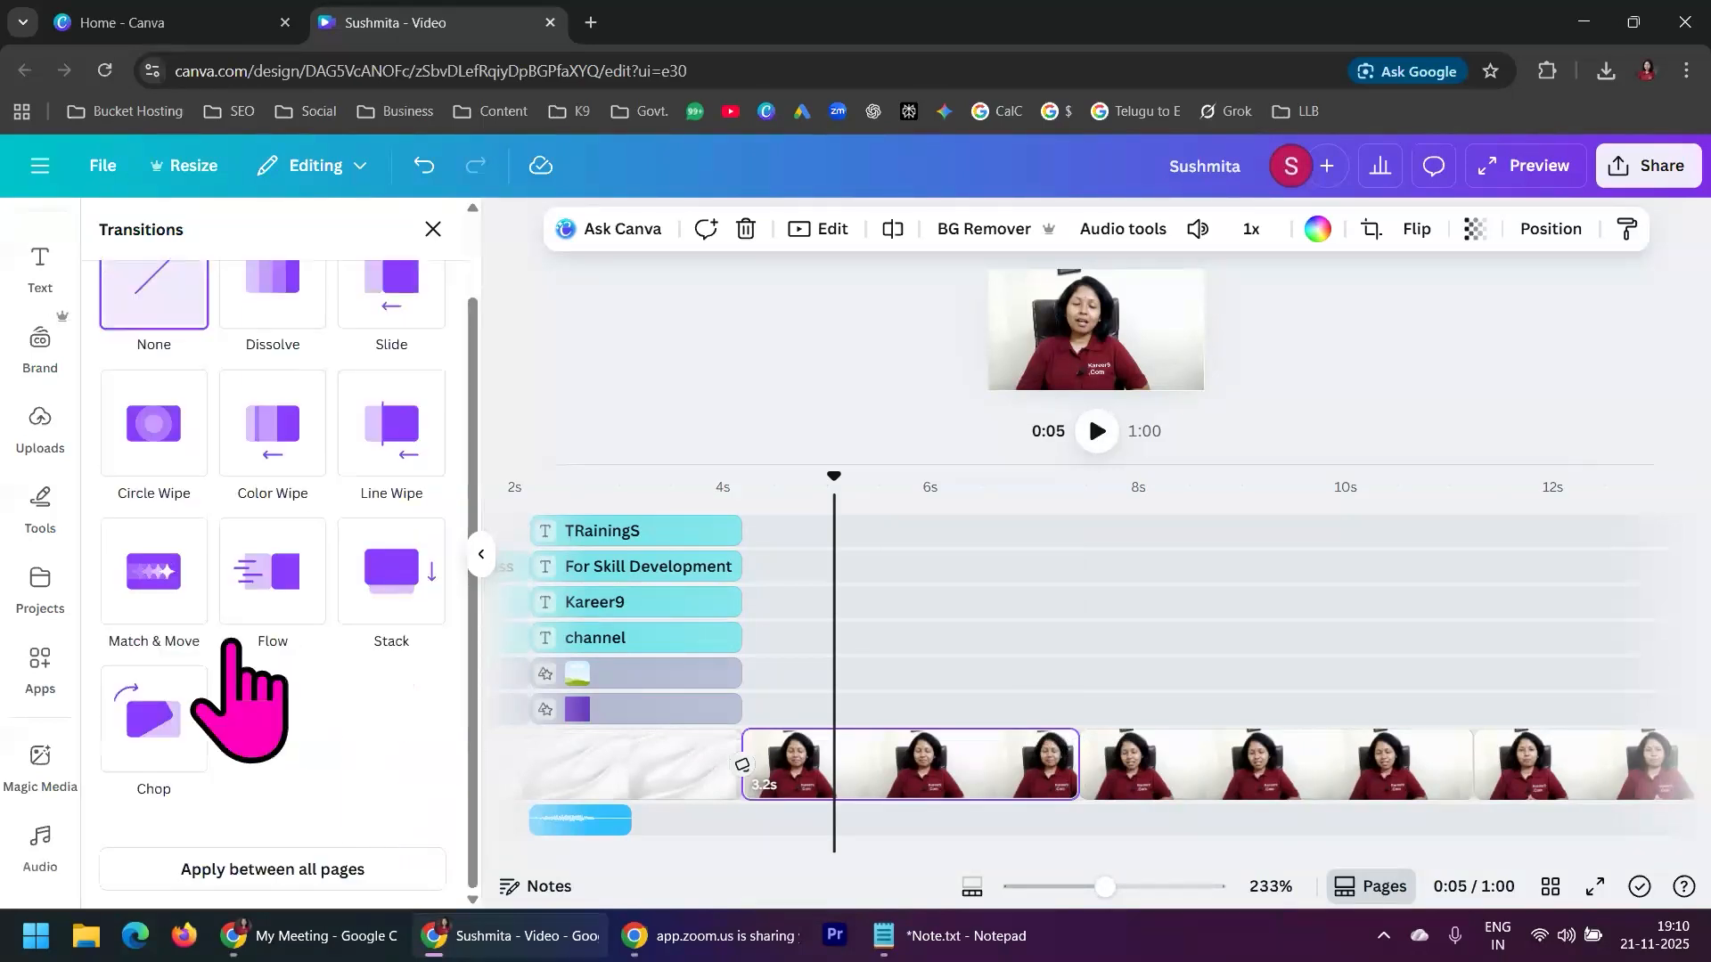
pyautogui.click(154, 583)
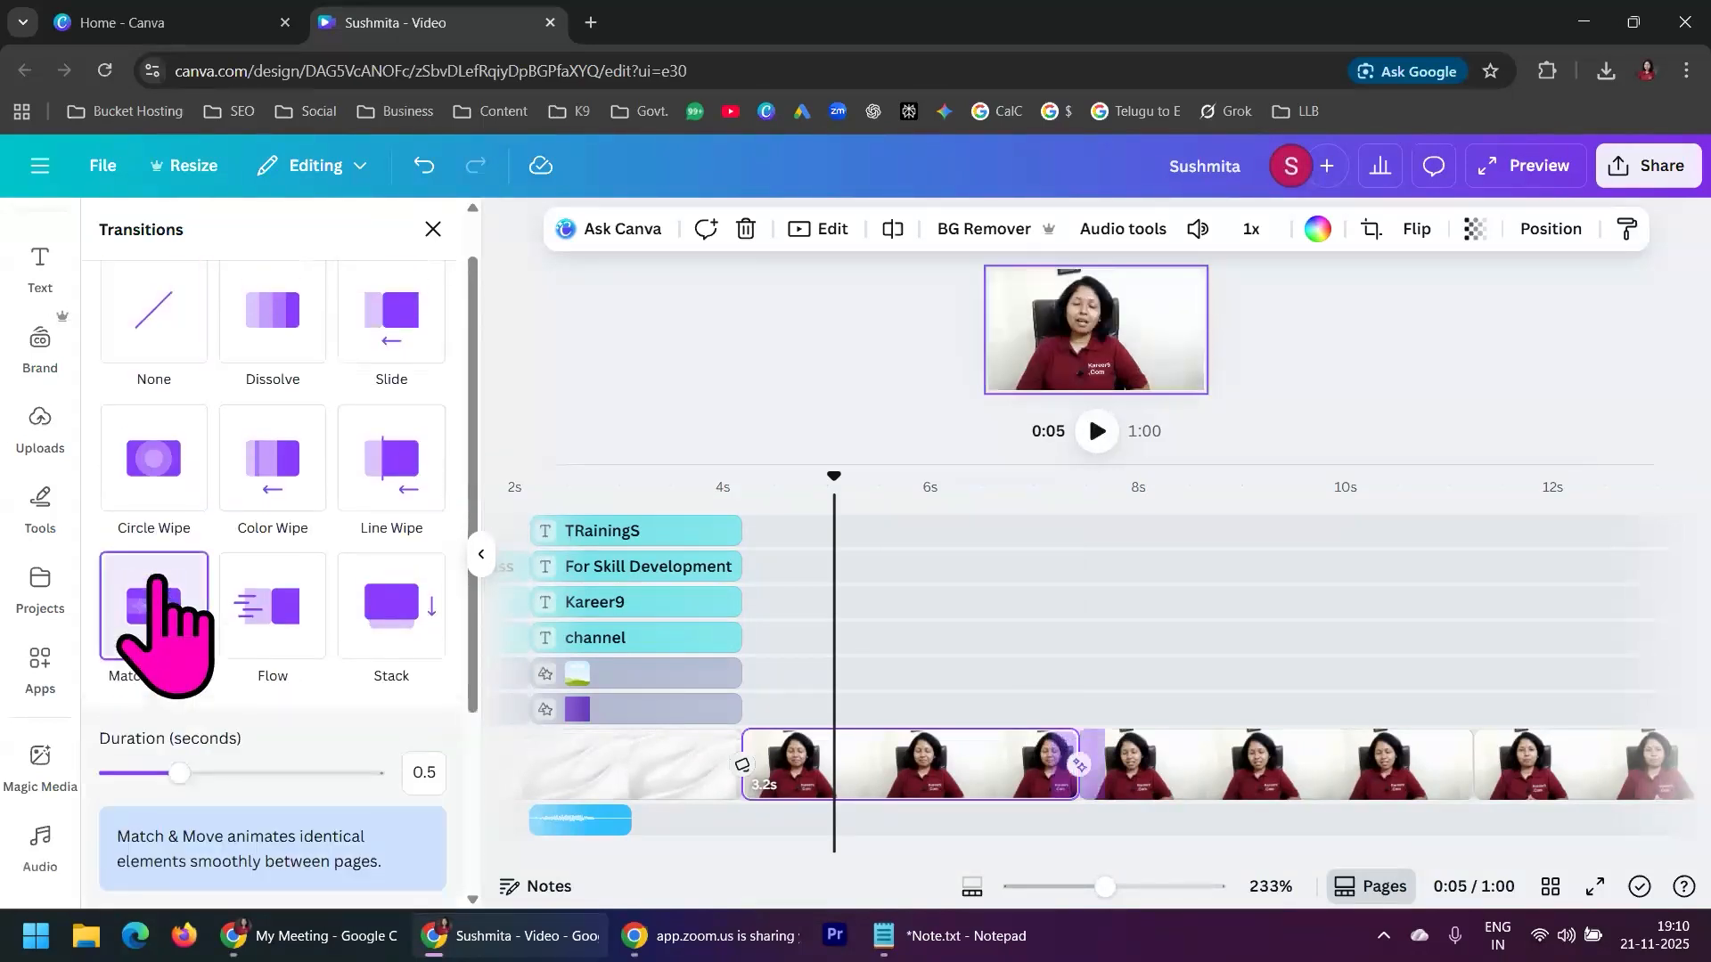
pyautogui.click(1037, 499)
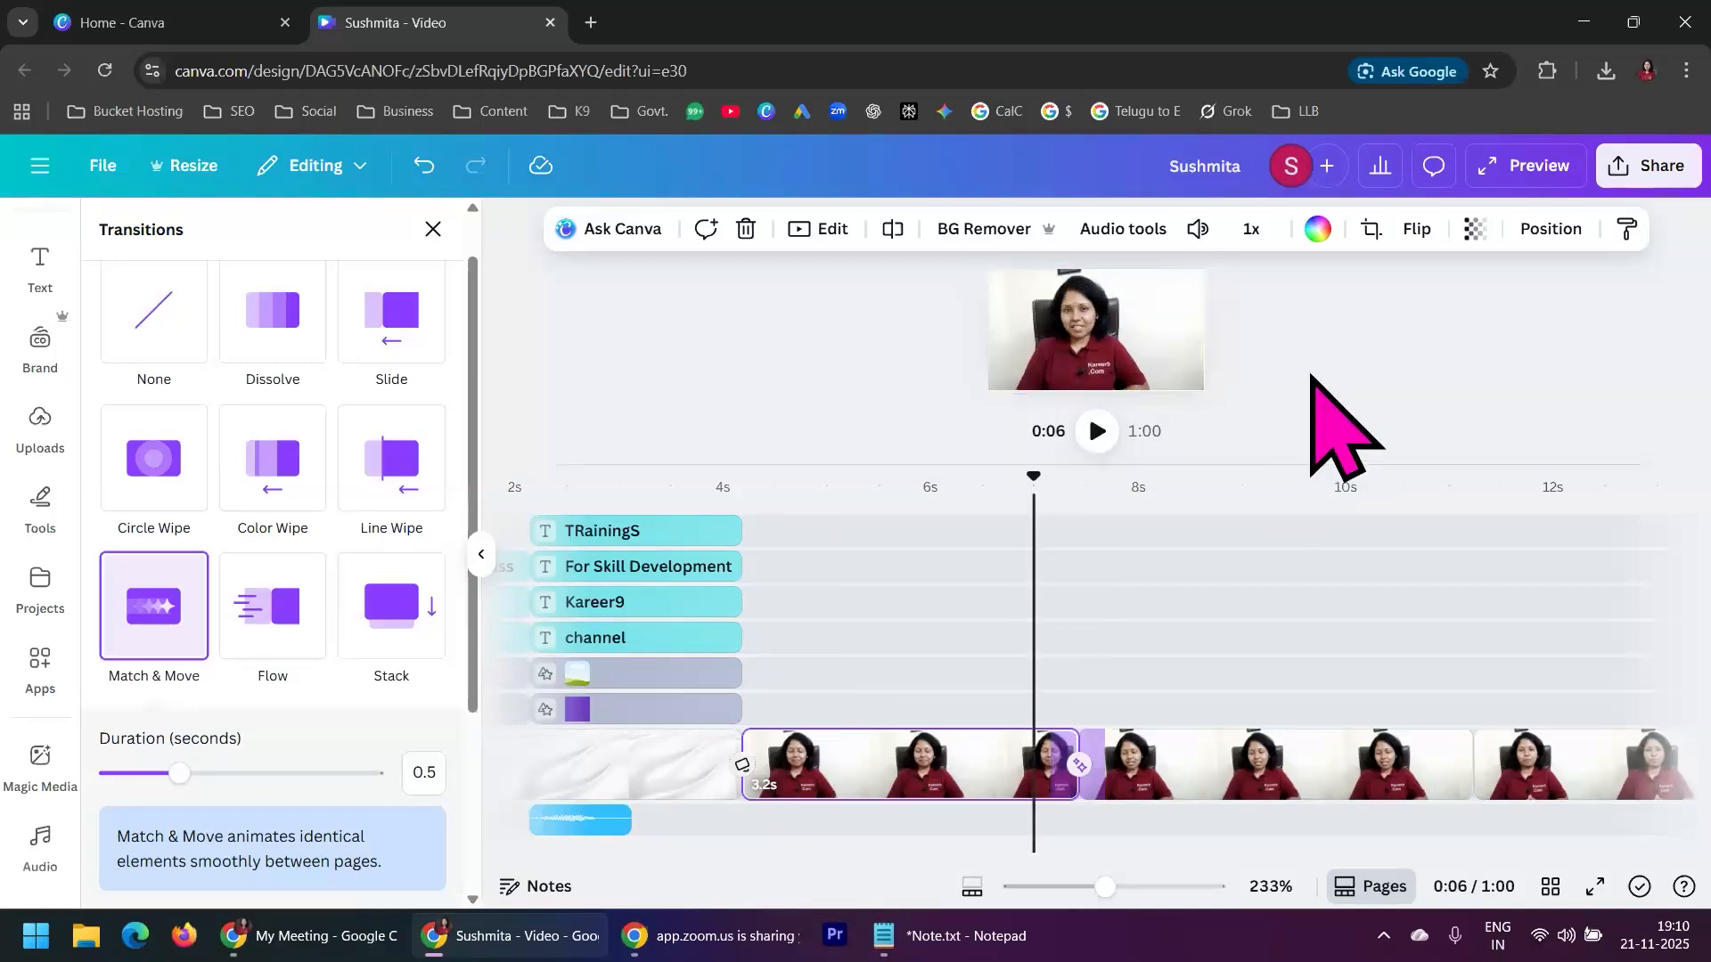
pyautogui.click(1100, 432)
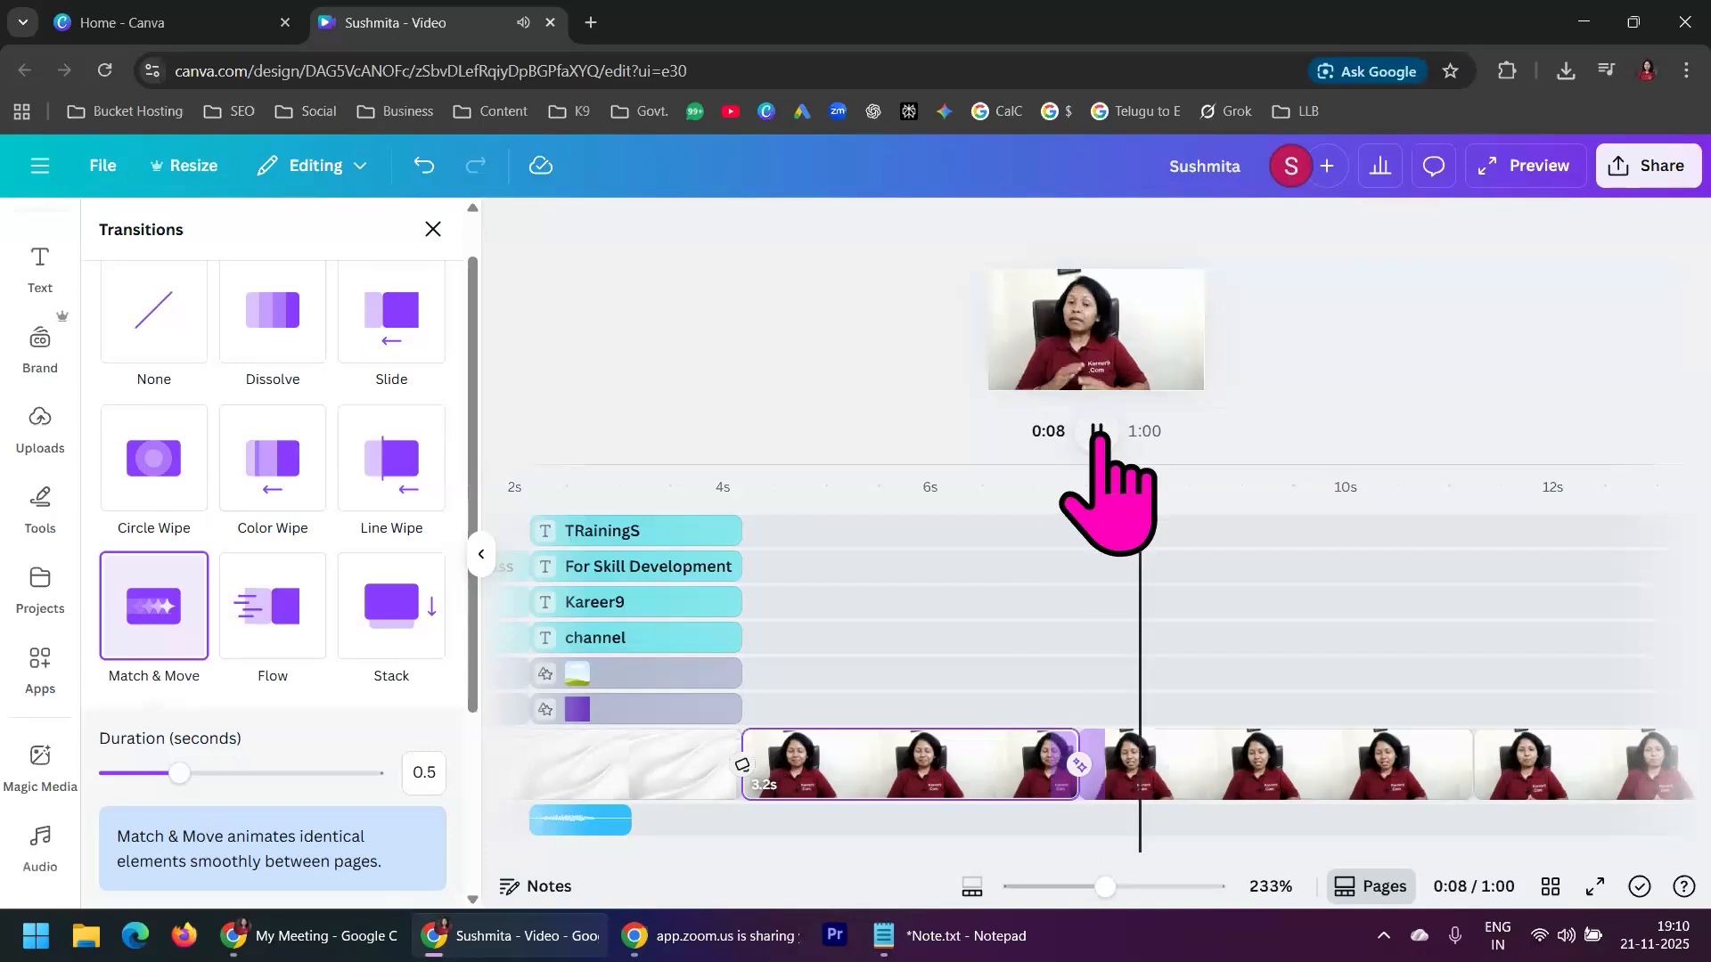
pyautogui.click(1098, 431)
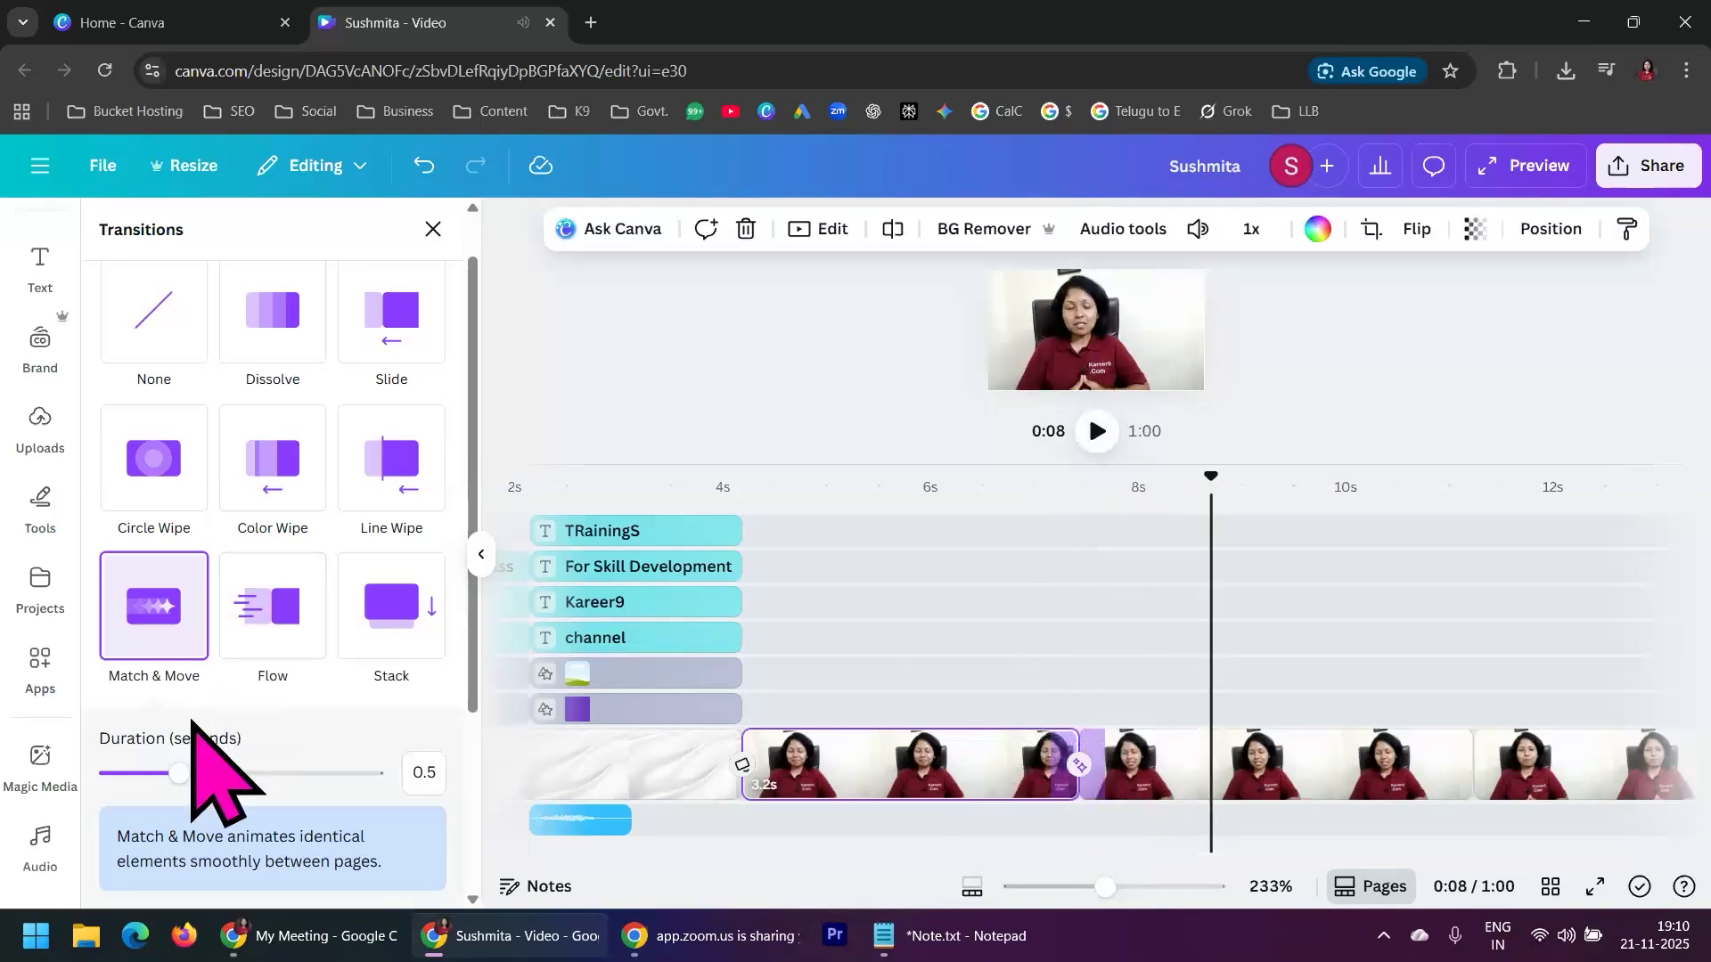
# Try a Circle Wipe transition between the first and second presenter segments and preview it from 0:06
pyautogui.click(170, 468)
pyautogui.click(1032, 570)
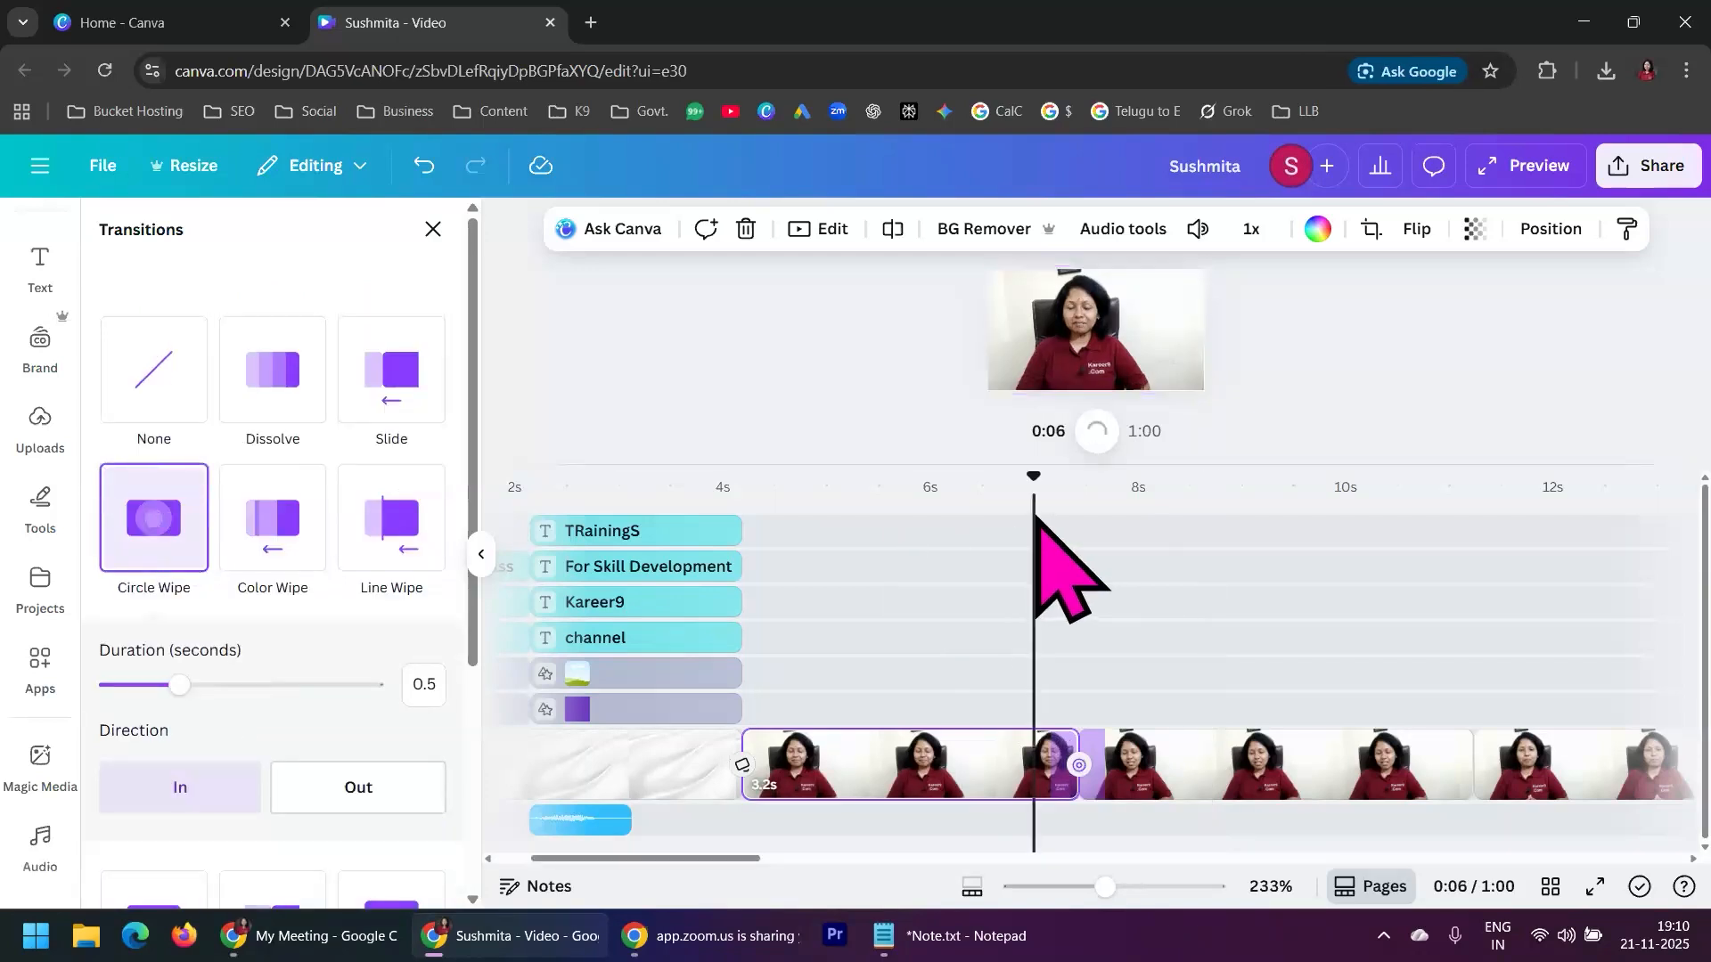
pyautogui.click(1101, 434)
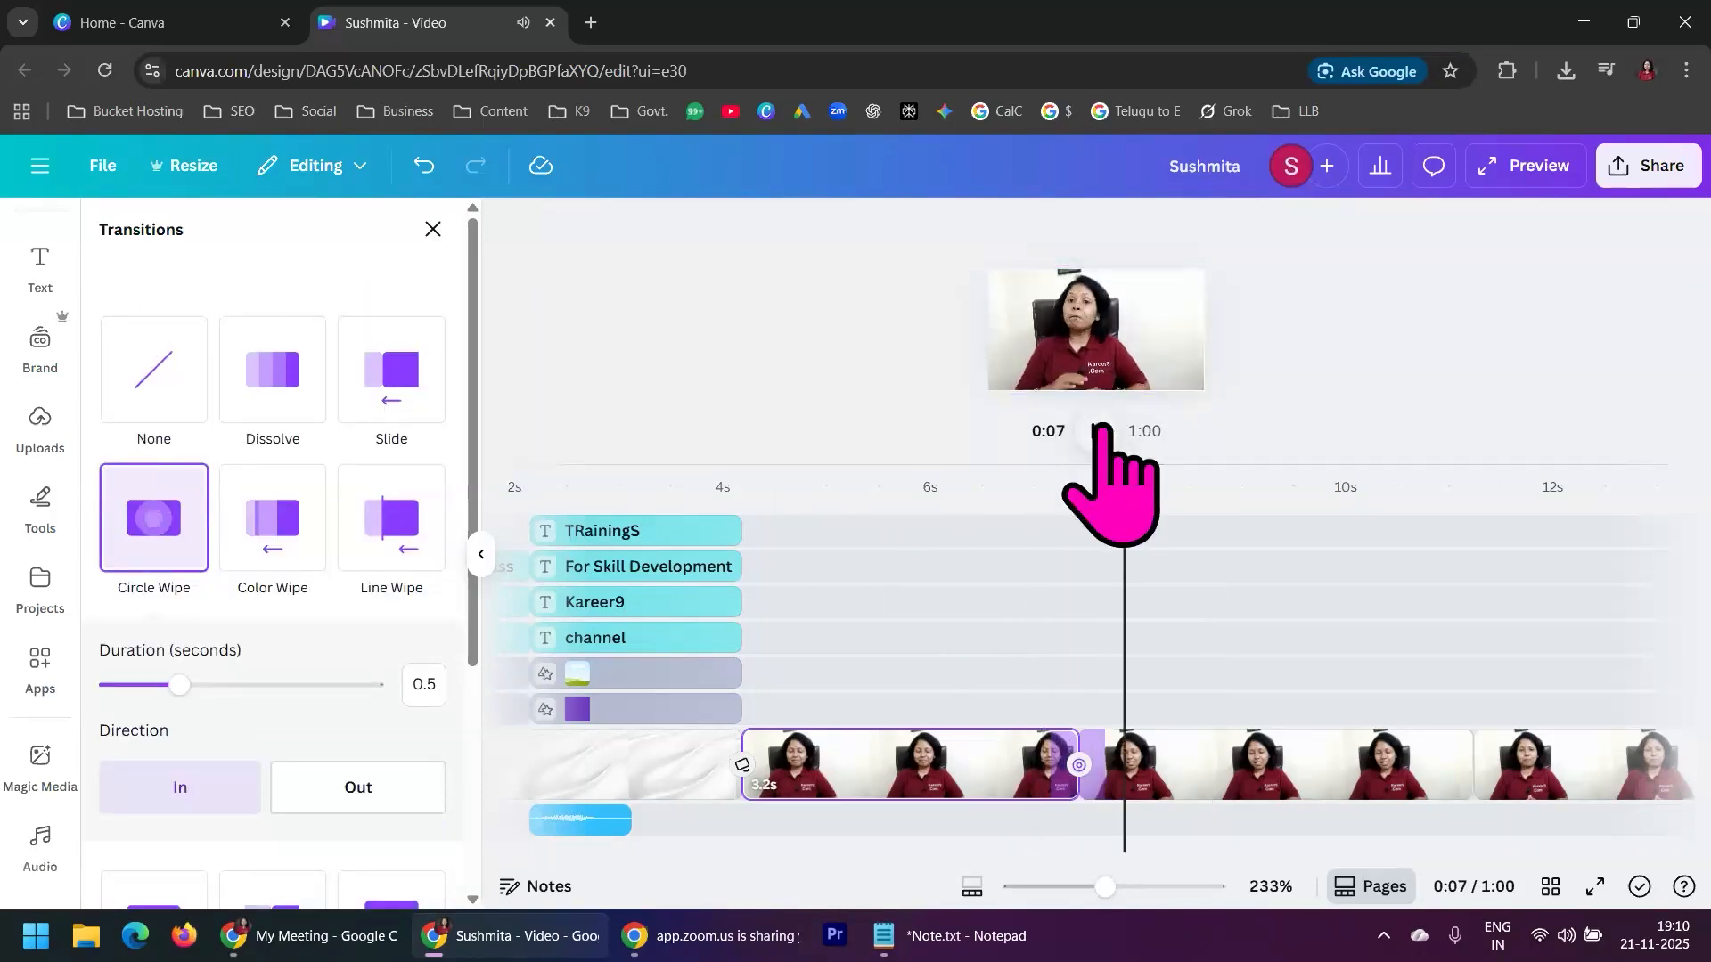
pyautogui.click(1102, 434)
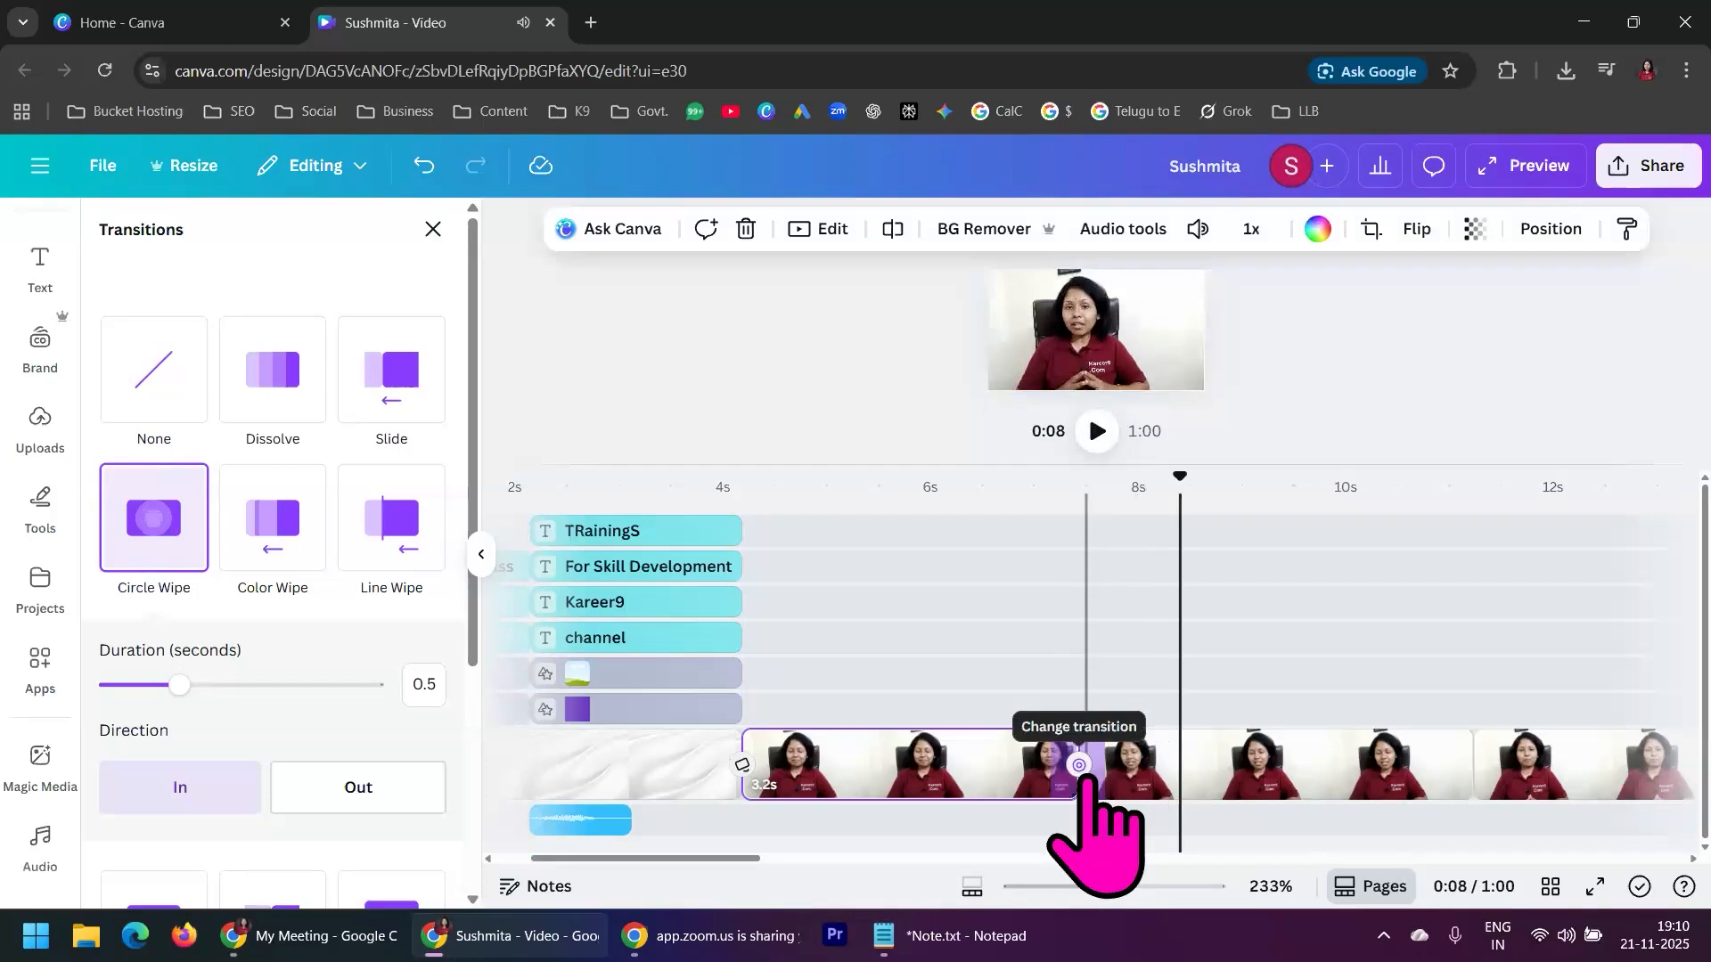
# Change the transition between the first and second presenter segments to Color Wipe
pyautogui.scroll(-3, 348, 806)
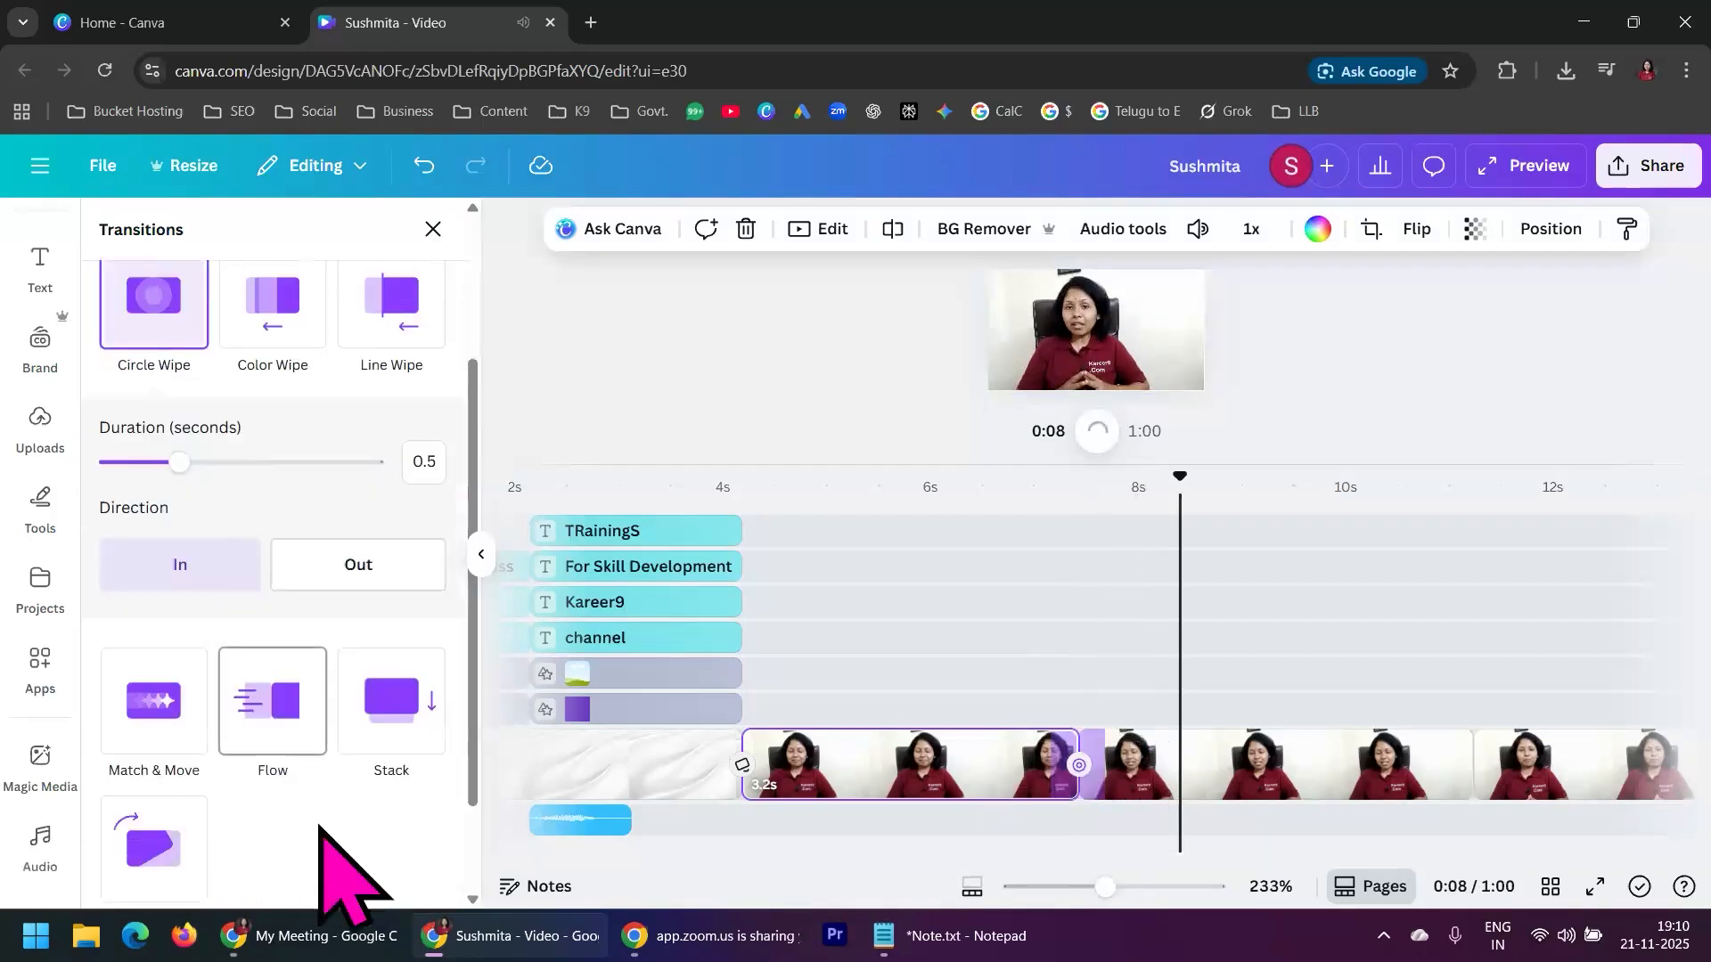
pyautogui.scroll(4, 330, 847)
pyautogui.click(275, 528)
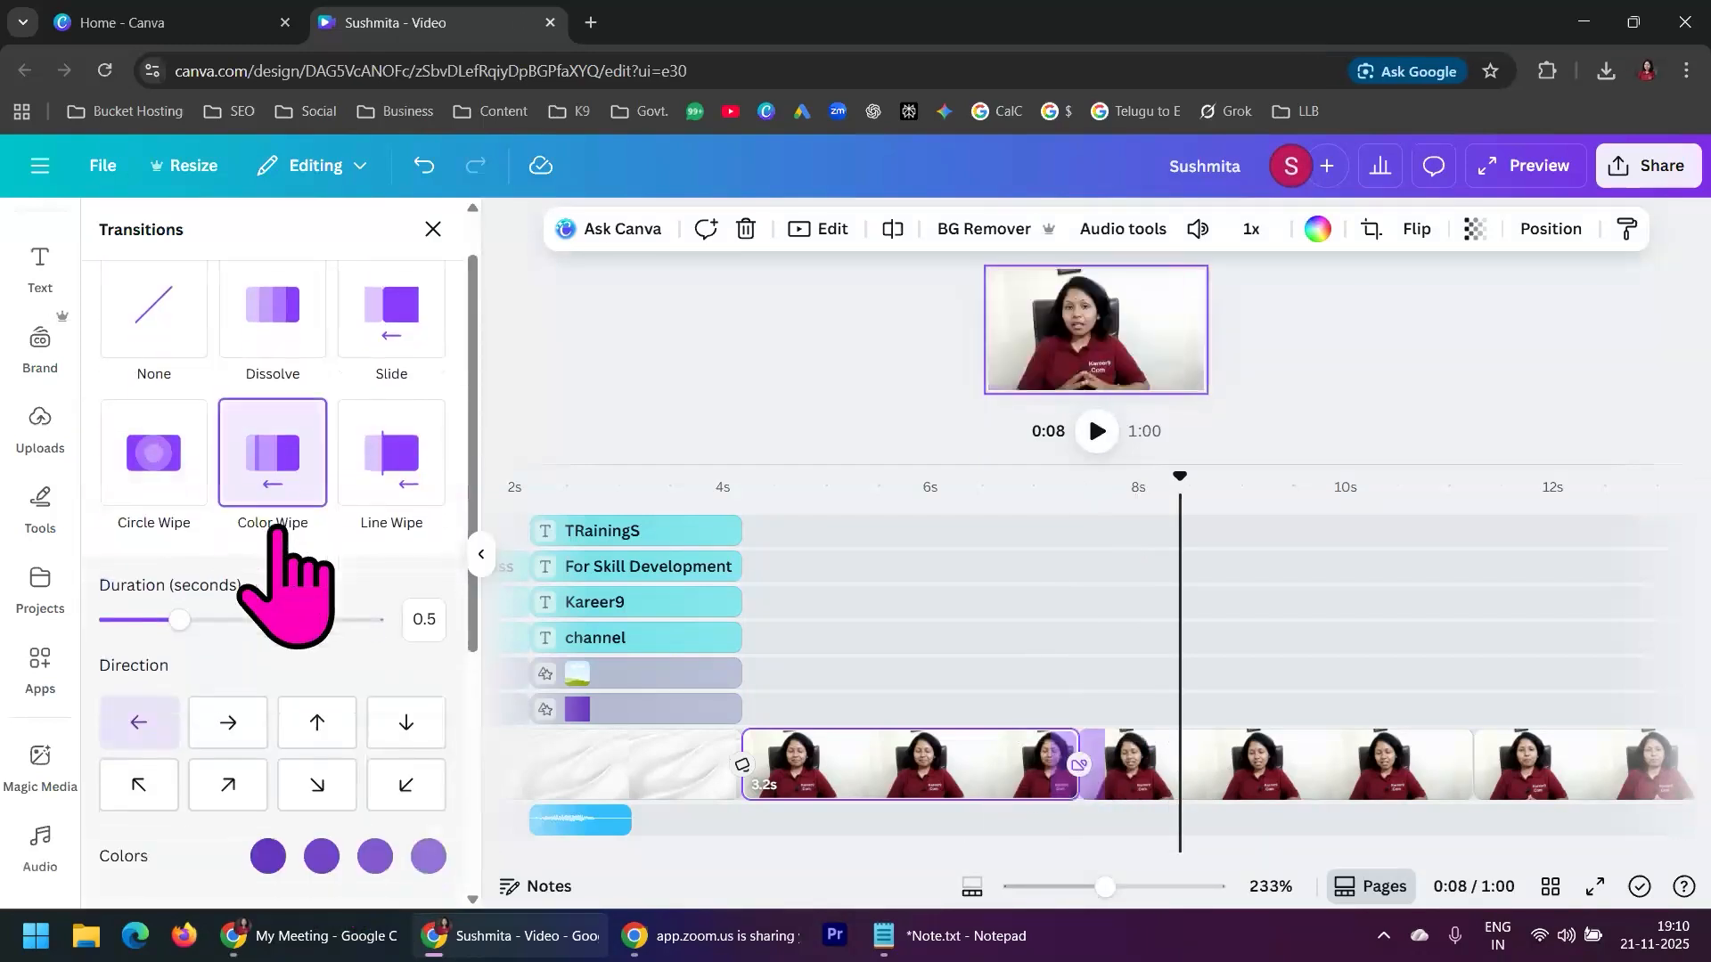
# Play back the Color Wipe transition between the first and second presenter segments twice, starting from 0:06
pyautogui.click(1034, 521)
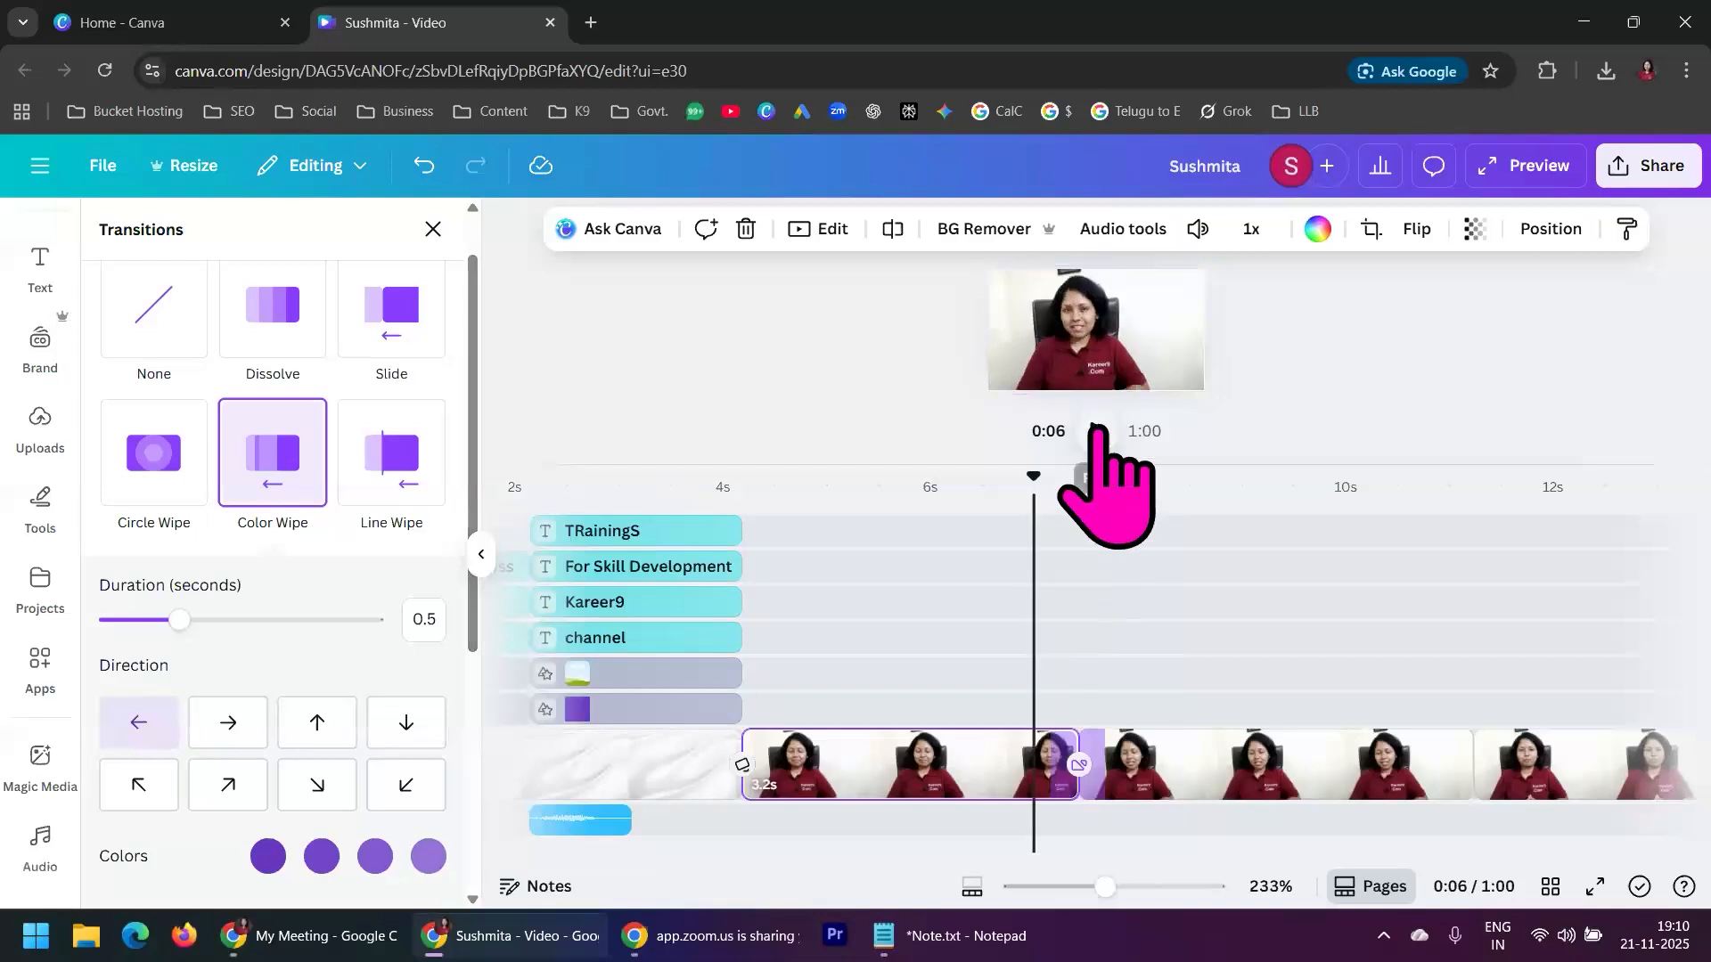
pyautogui.click(1101, 430)
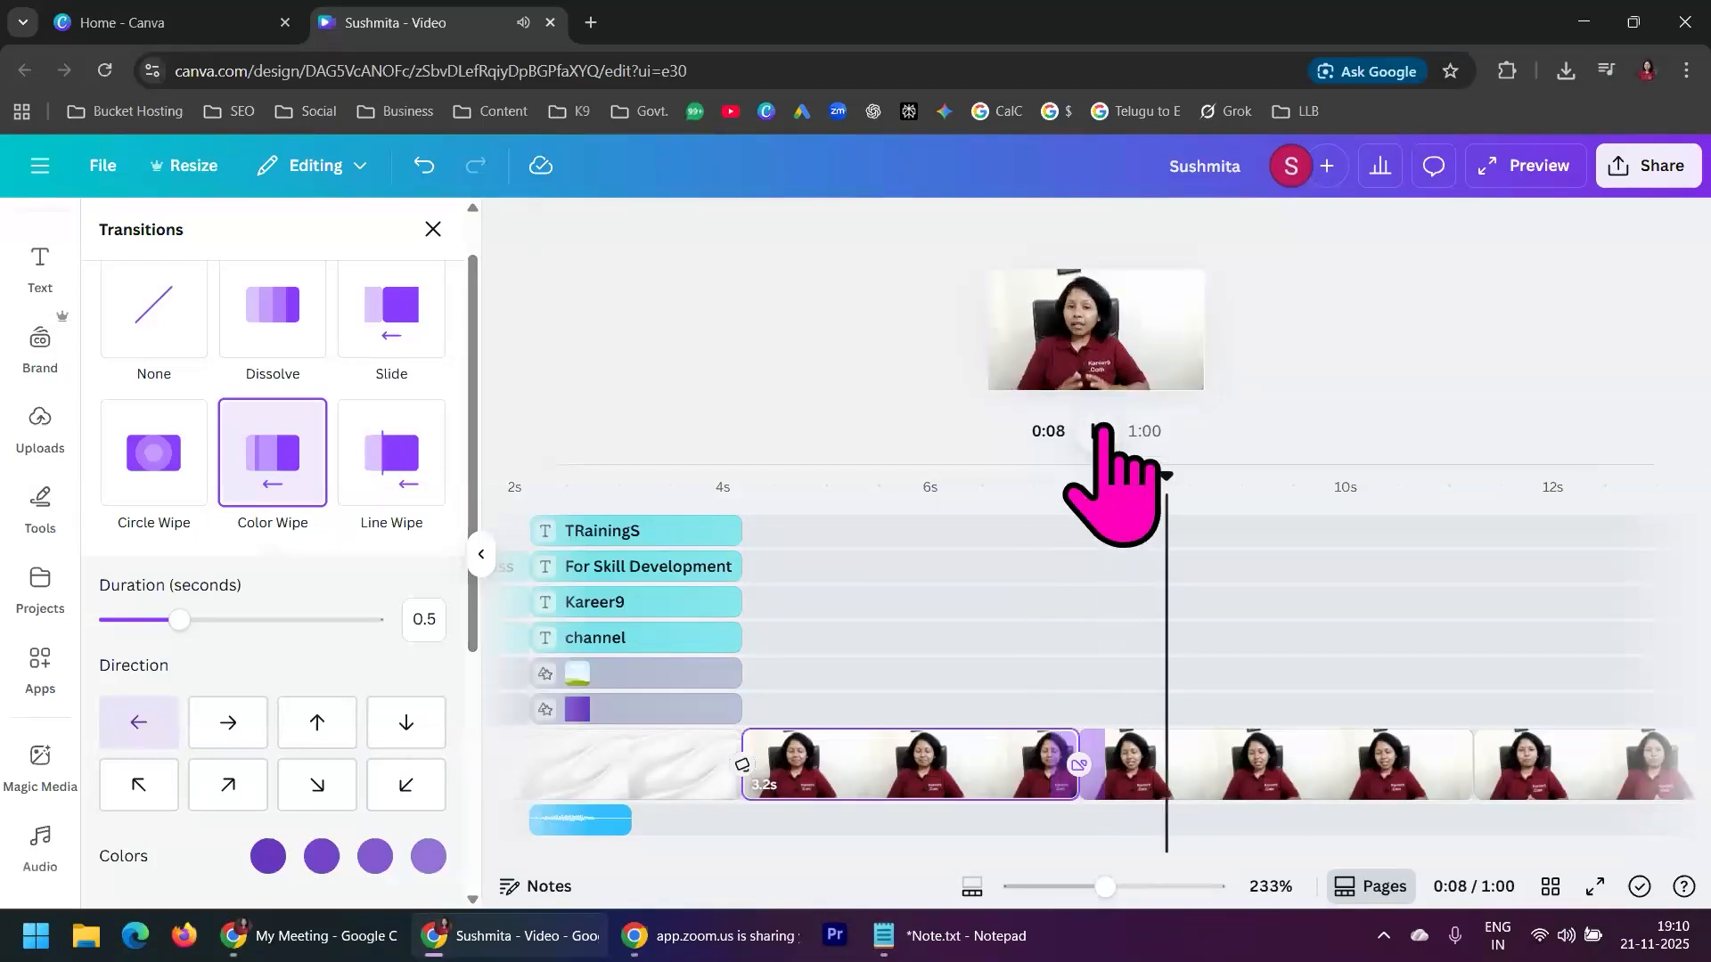
pyautogui.click(1101, 431)
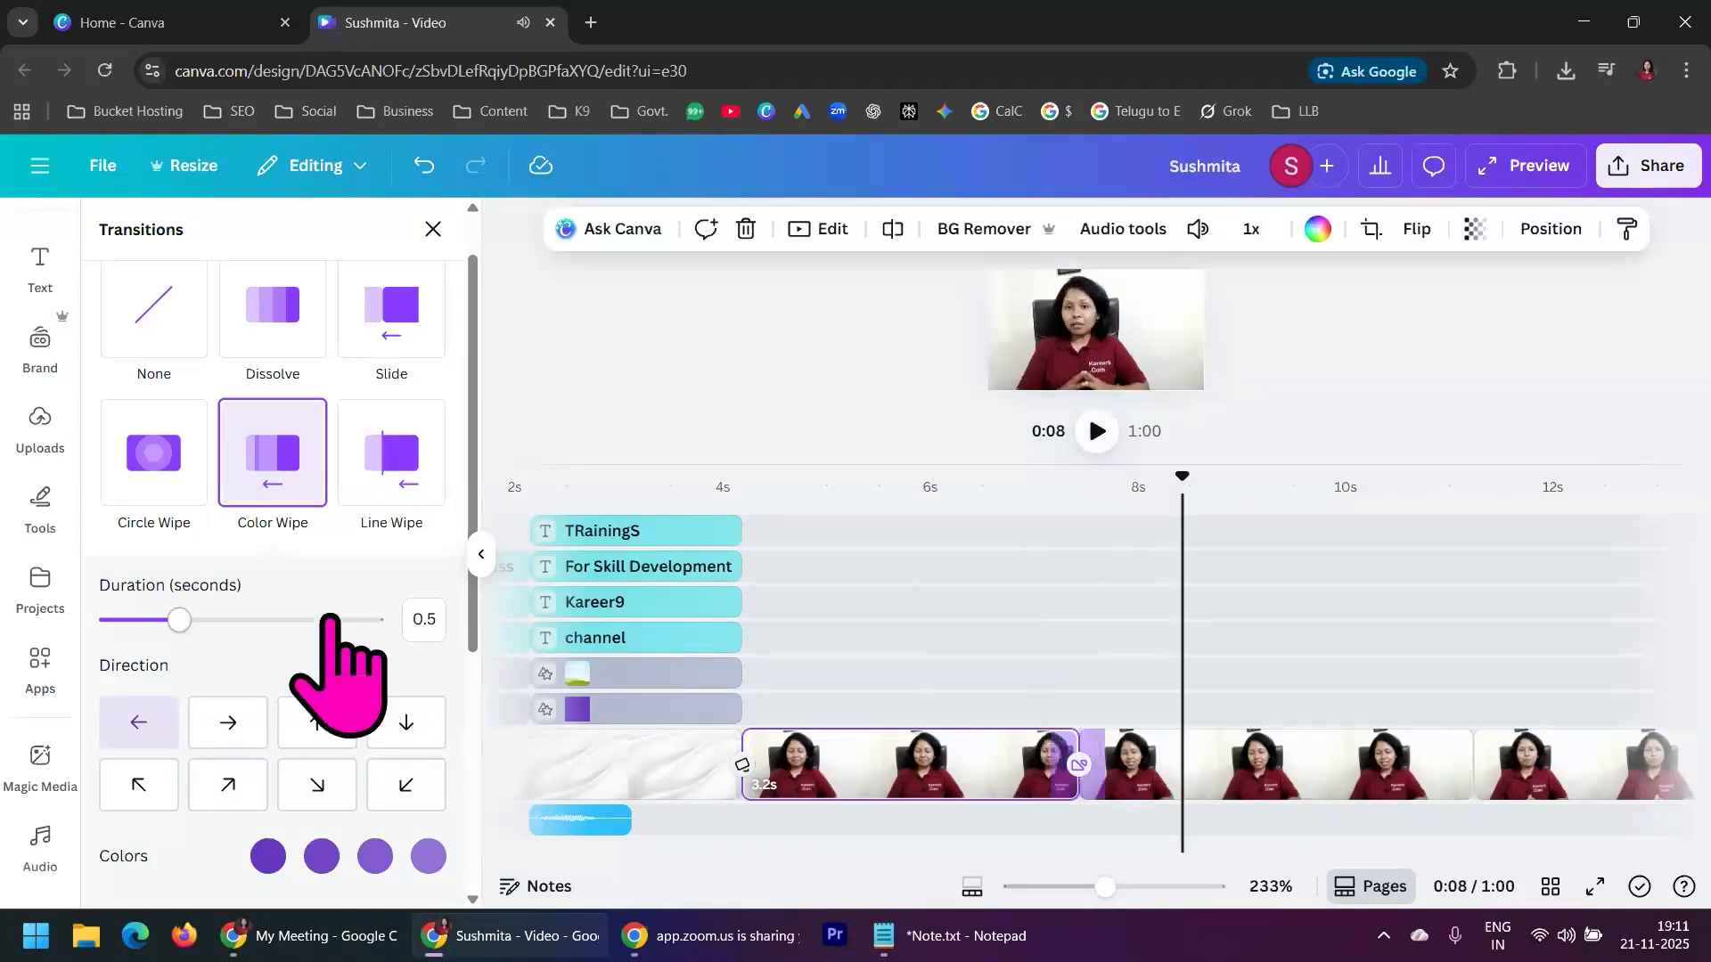
pyautogui.scroll(-2, 210, 688)
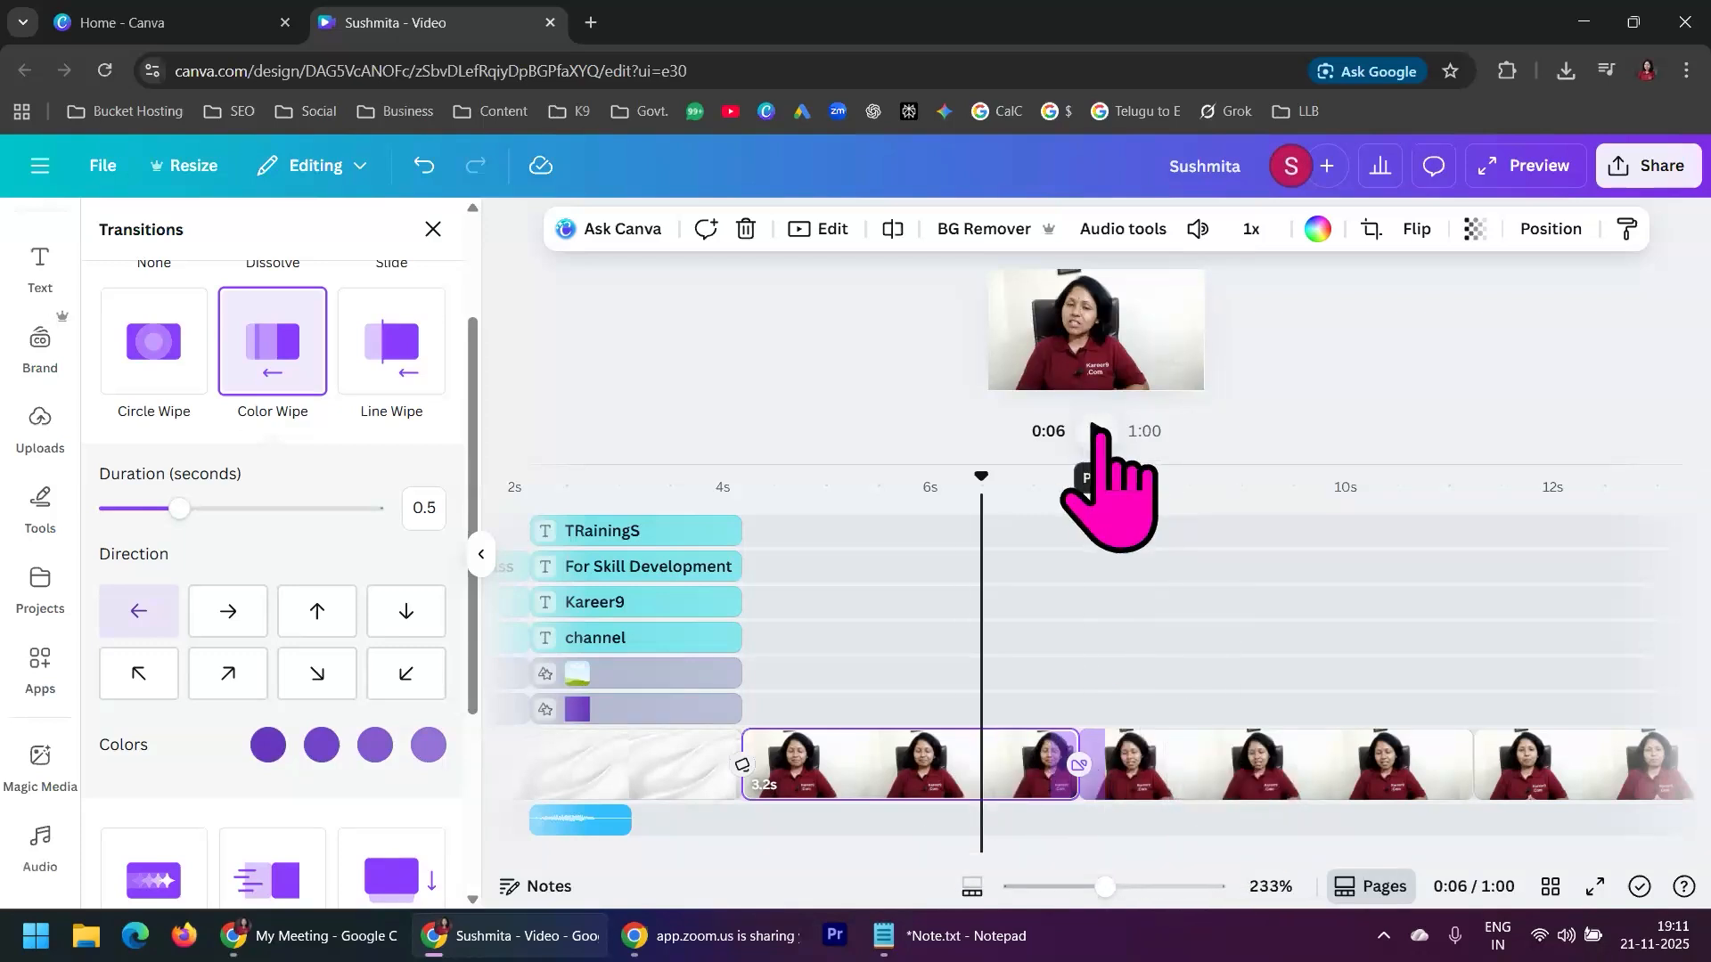
pyautogui.click(1099, 429)
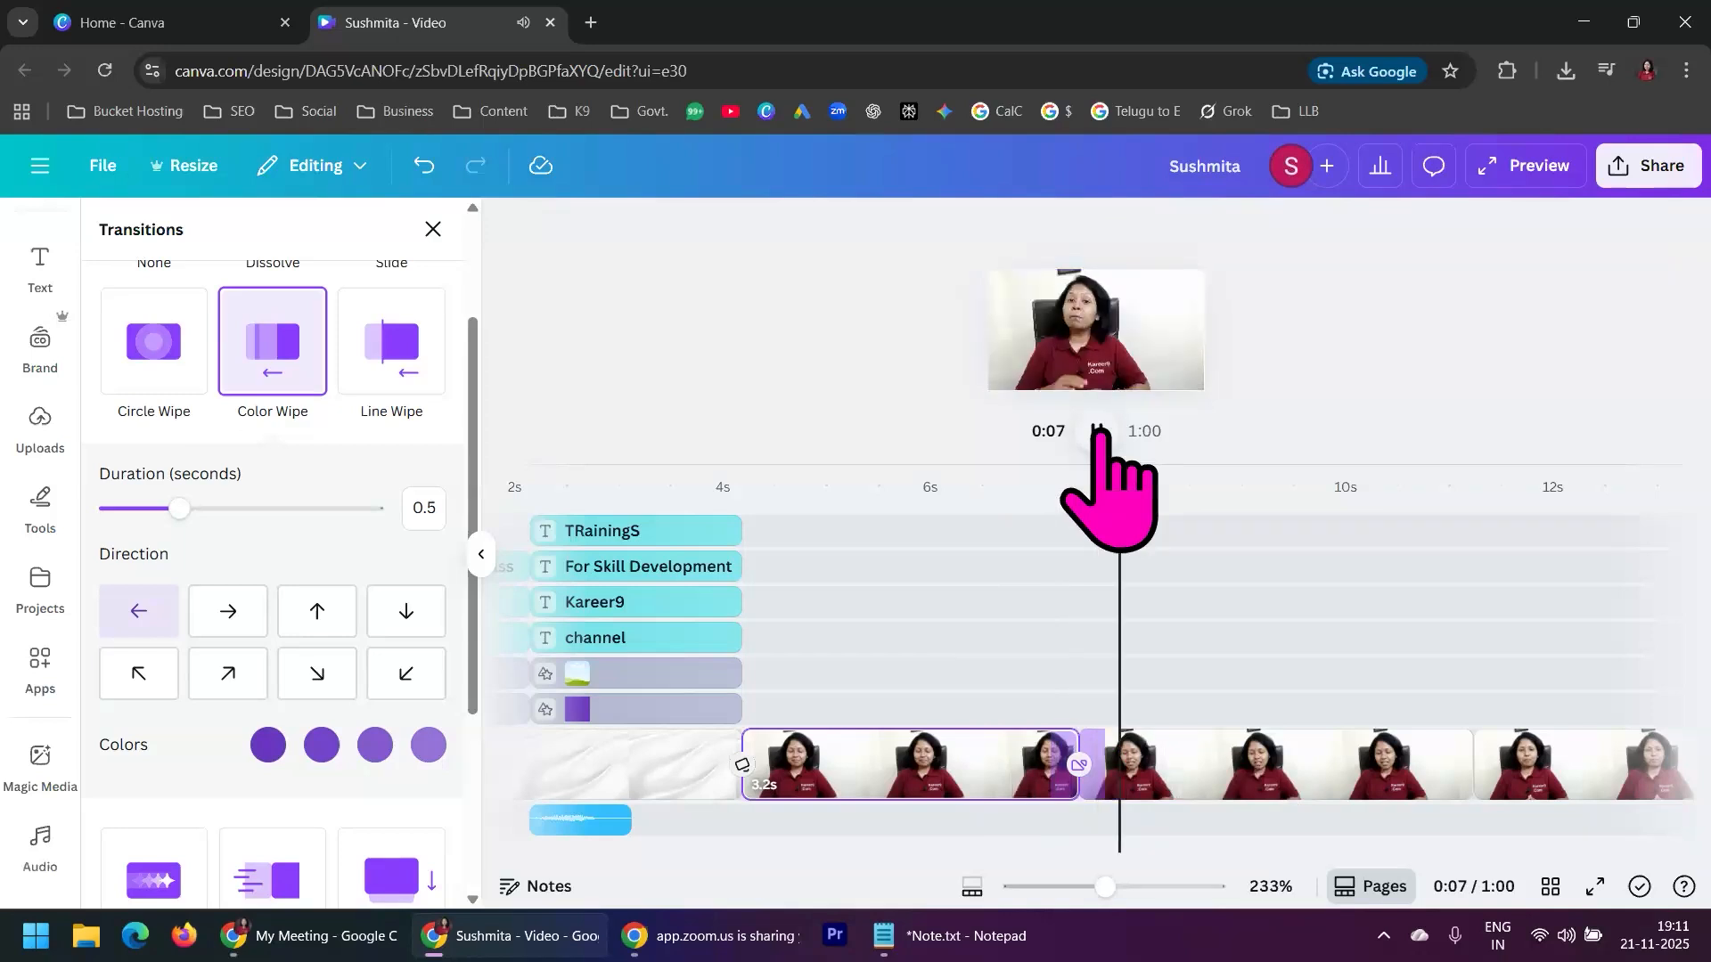
pyautogui.click(1099, 431)
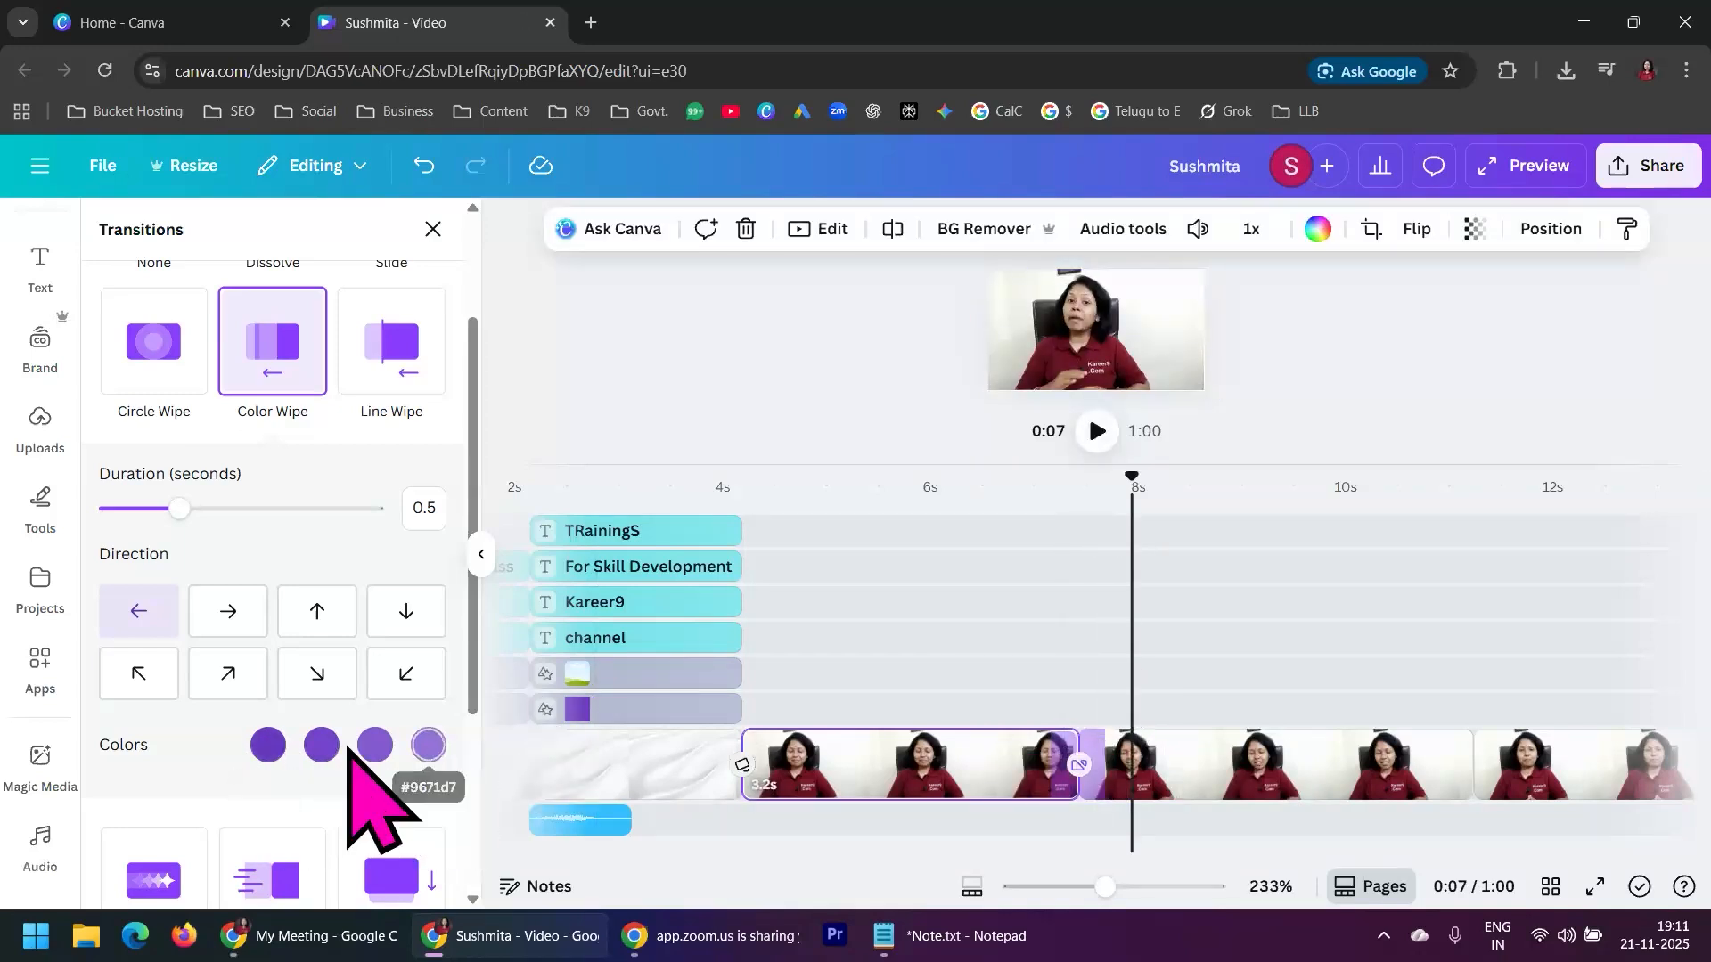
# Change the first color of the Color Wipe transition to green #5EDA08
pyautogui.click(267, 745)
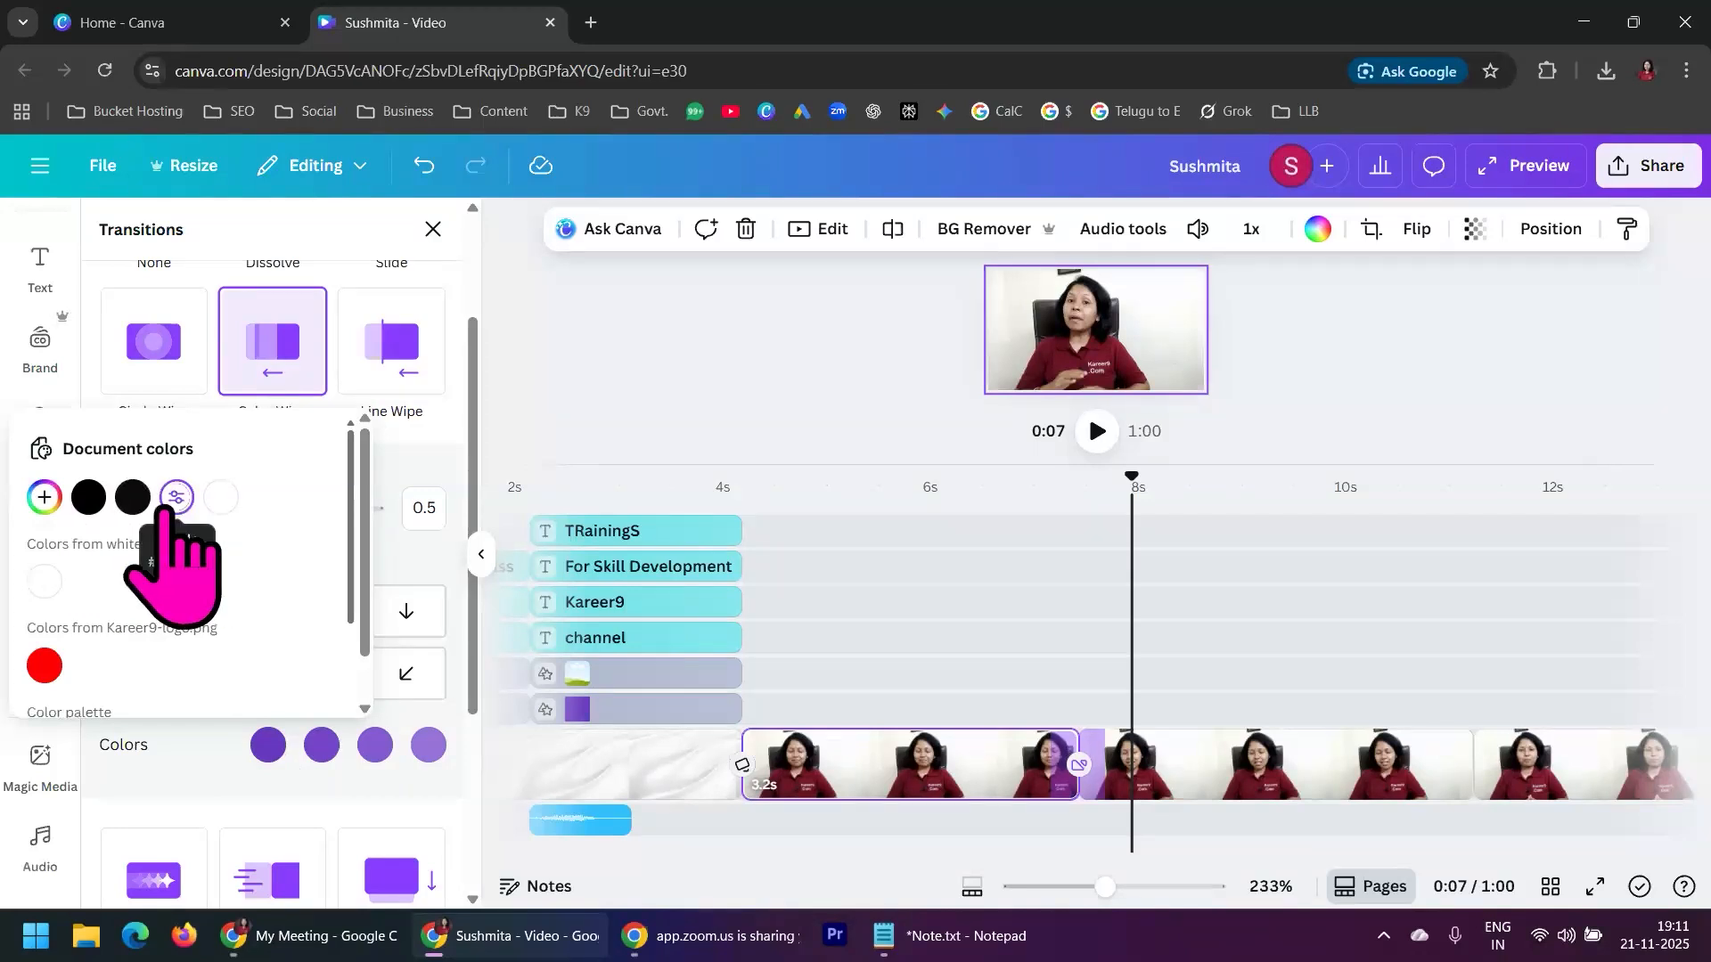
pyautogui.click(43, 497)
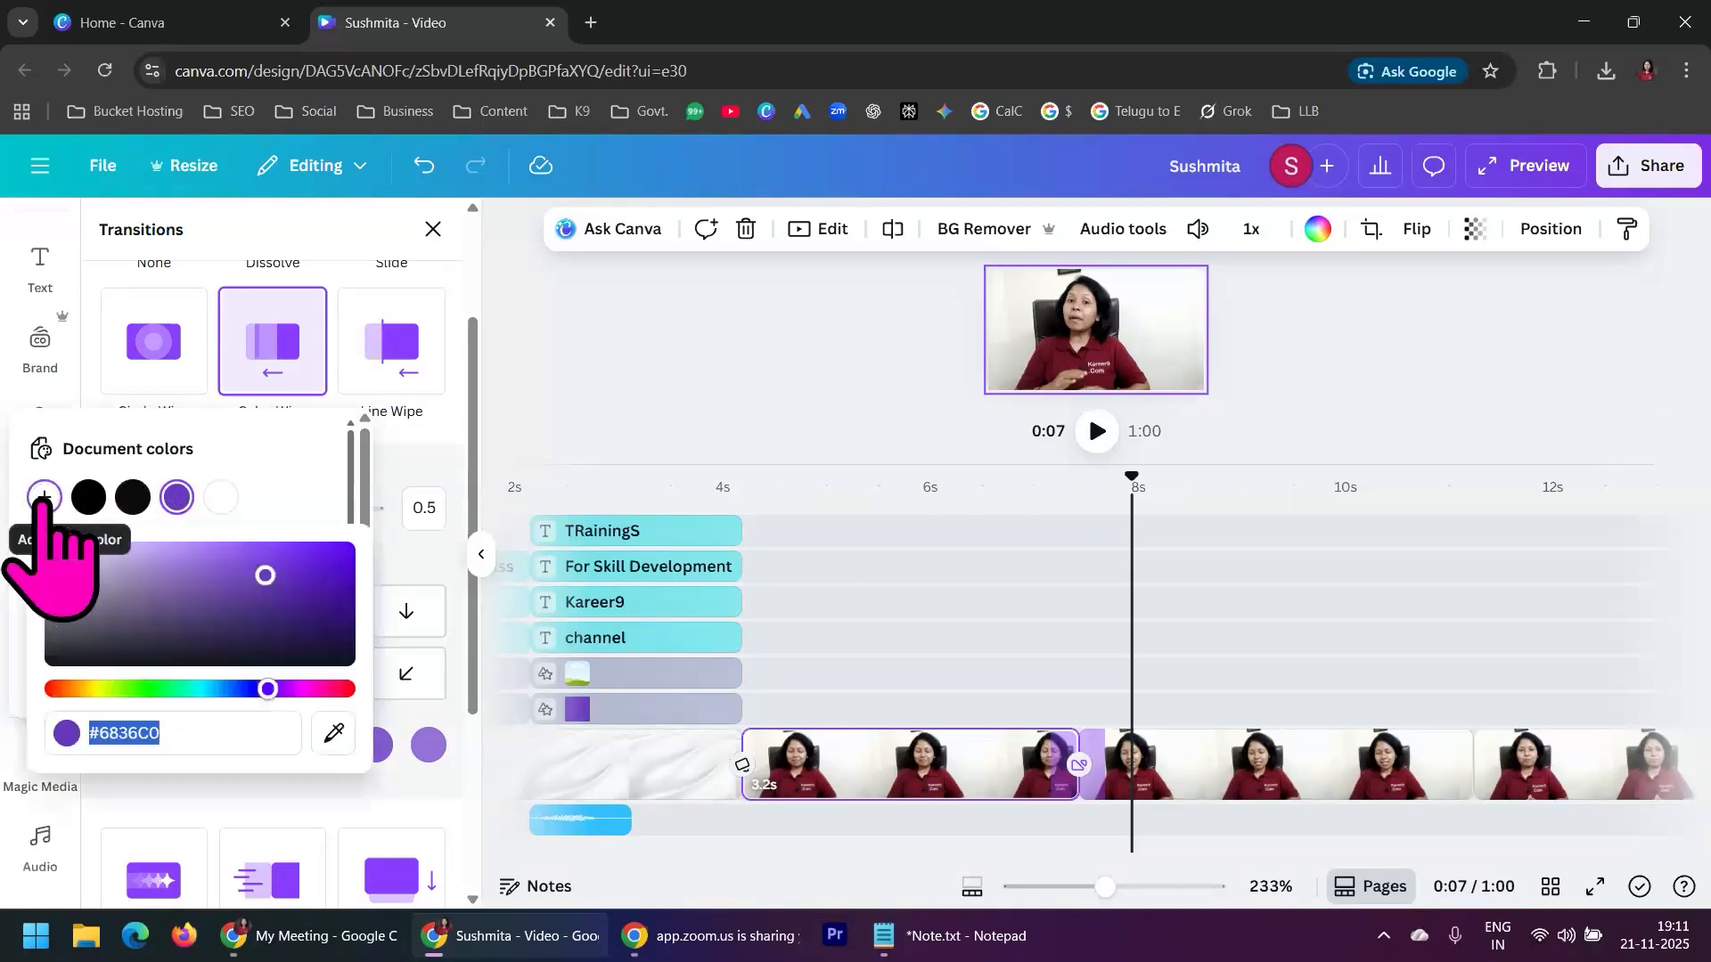
pyautogui.click(129, 688)
pyautogui.moveTo(263, 574); pyautogui.dragTo(339, 564)
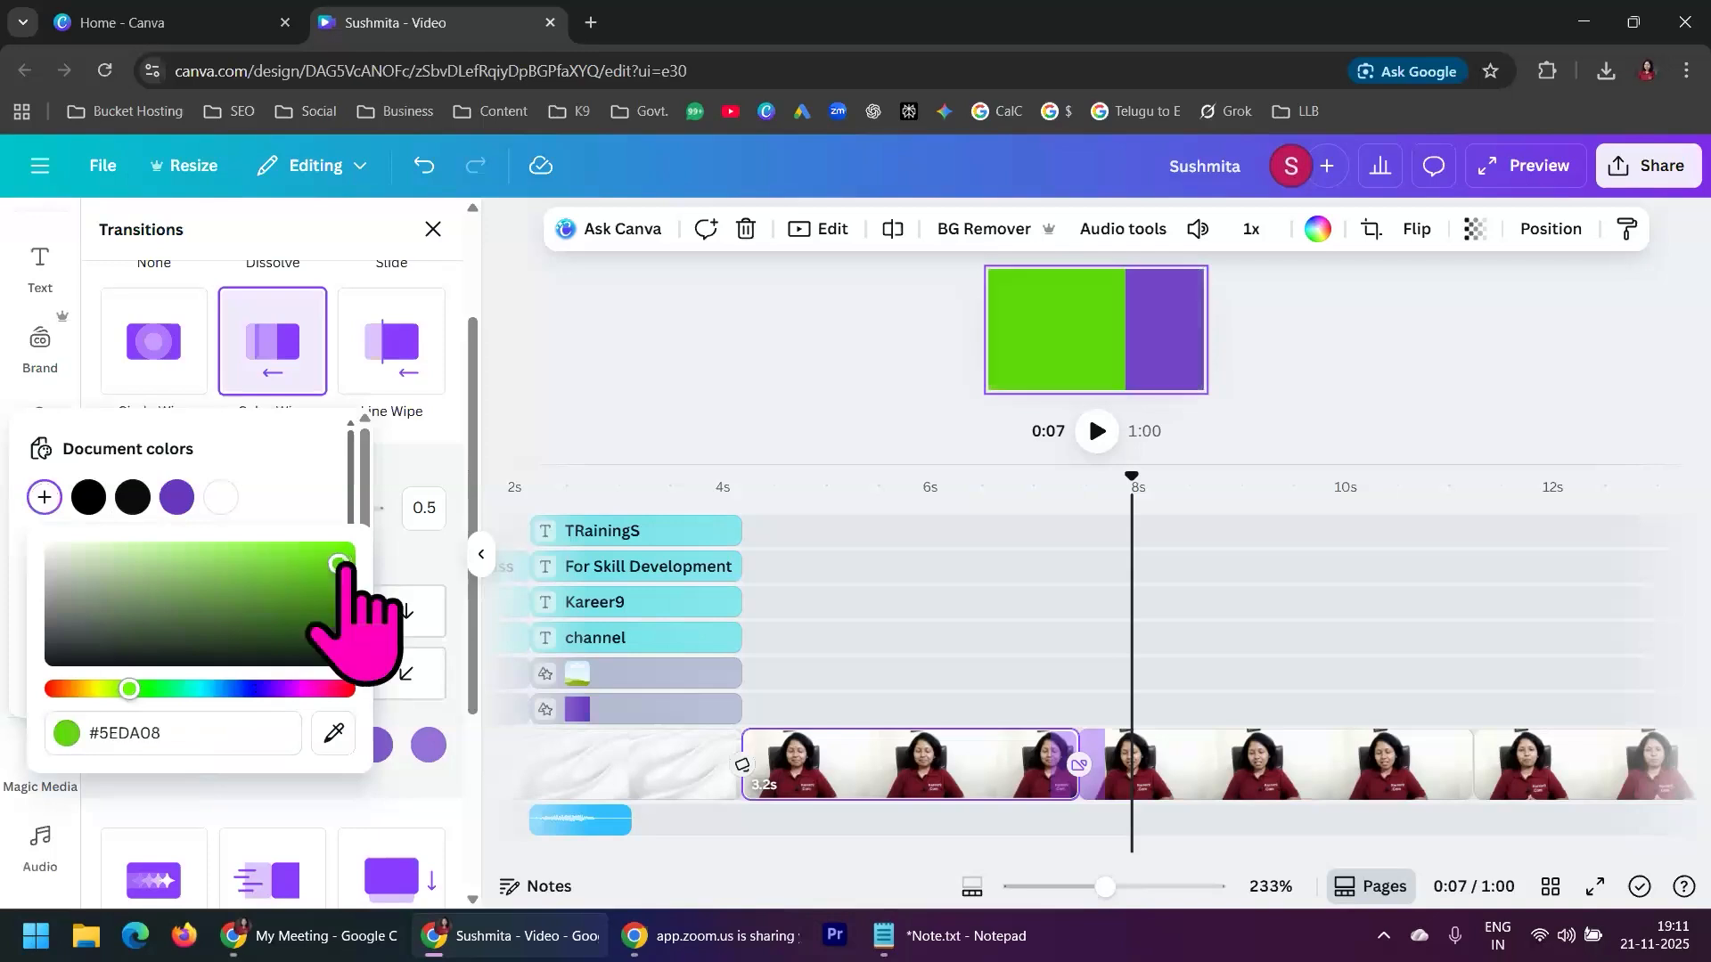
pyautogui.click(305, 473)
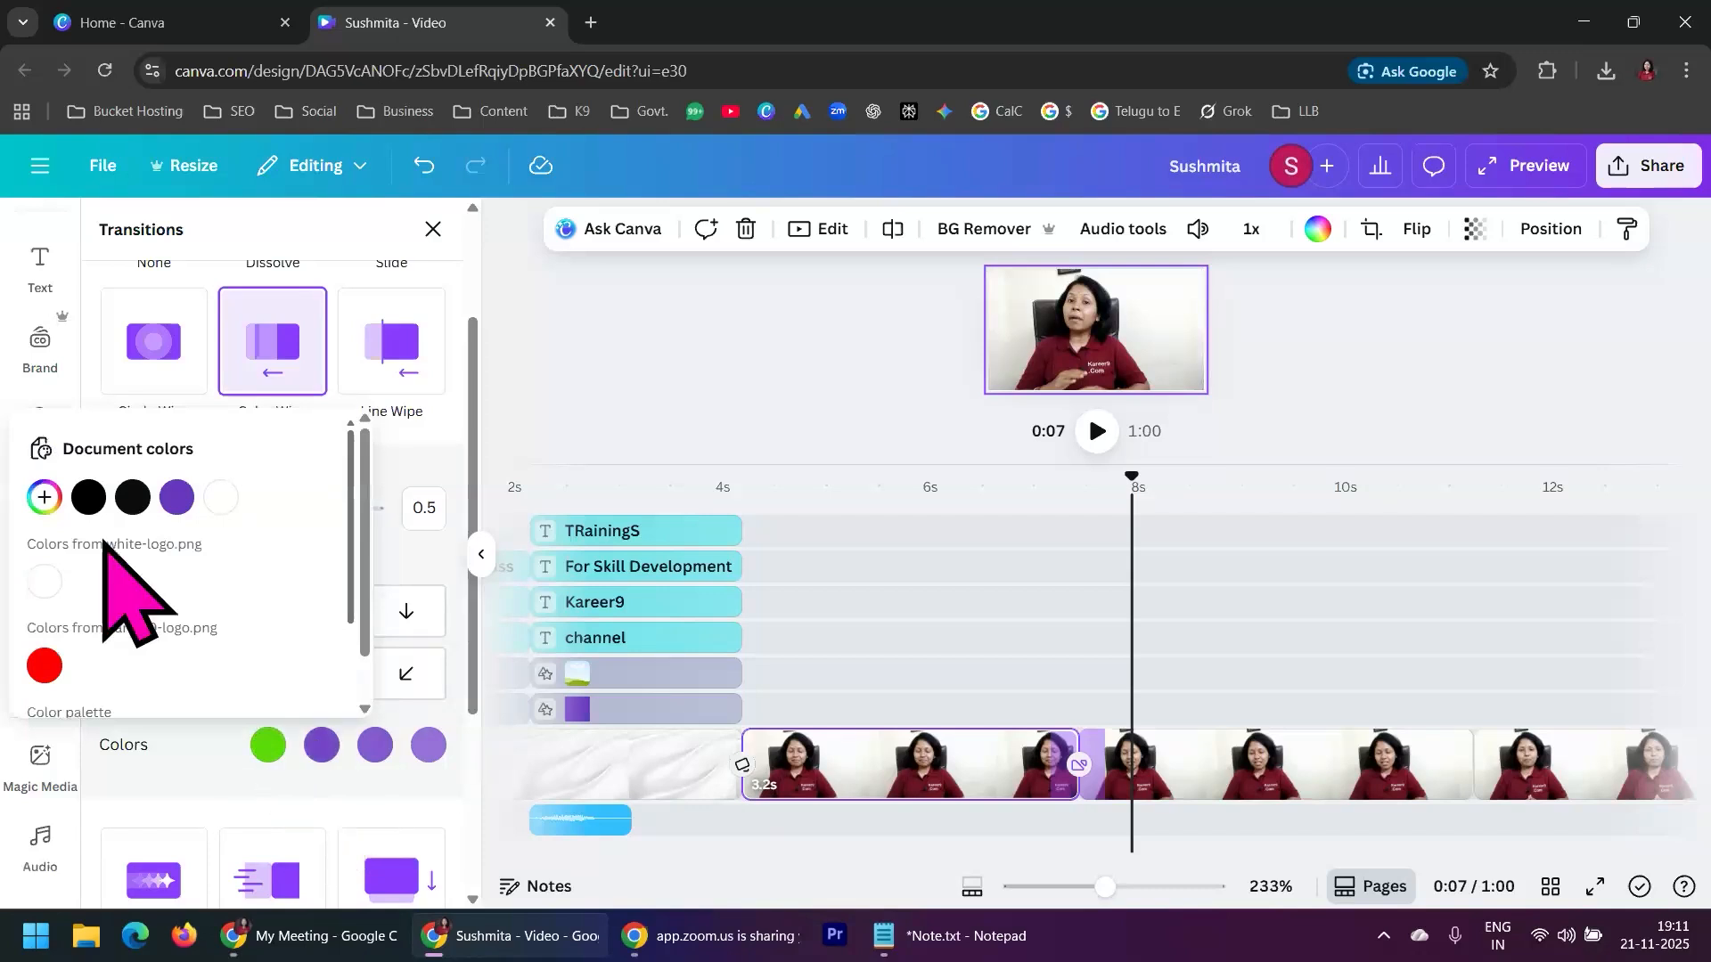
# Change the second color of the Color Wipe transition to magenta #FE0CED
pyautogui.click(44, 496)
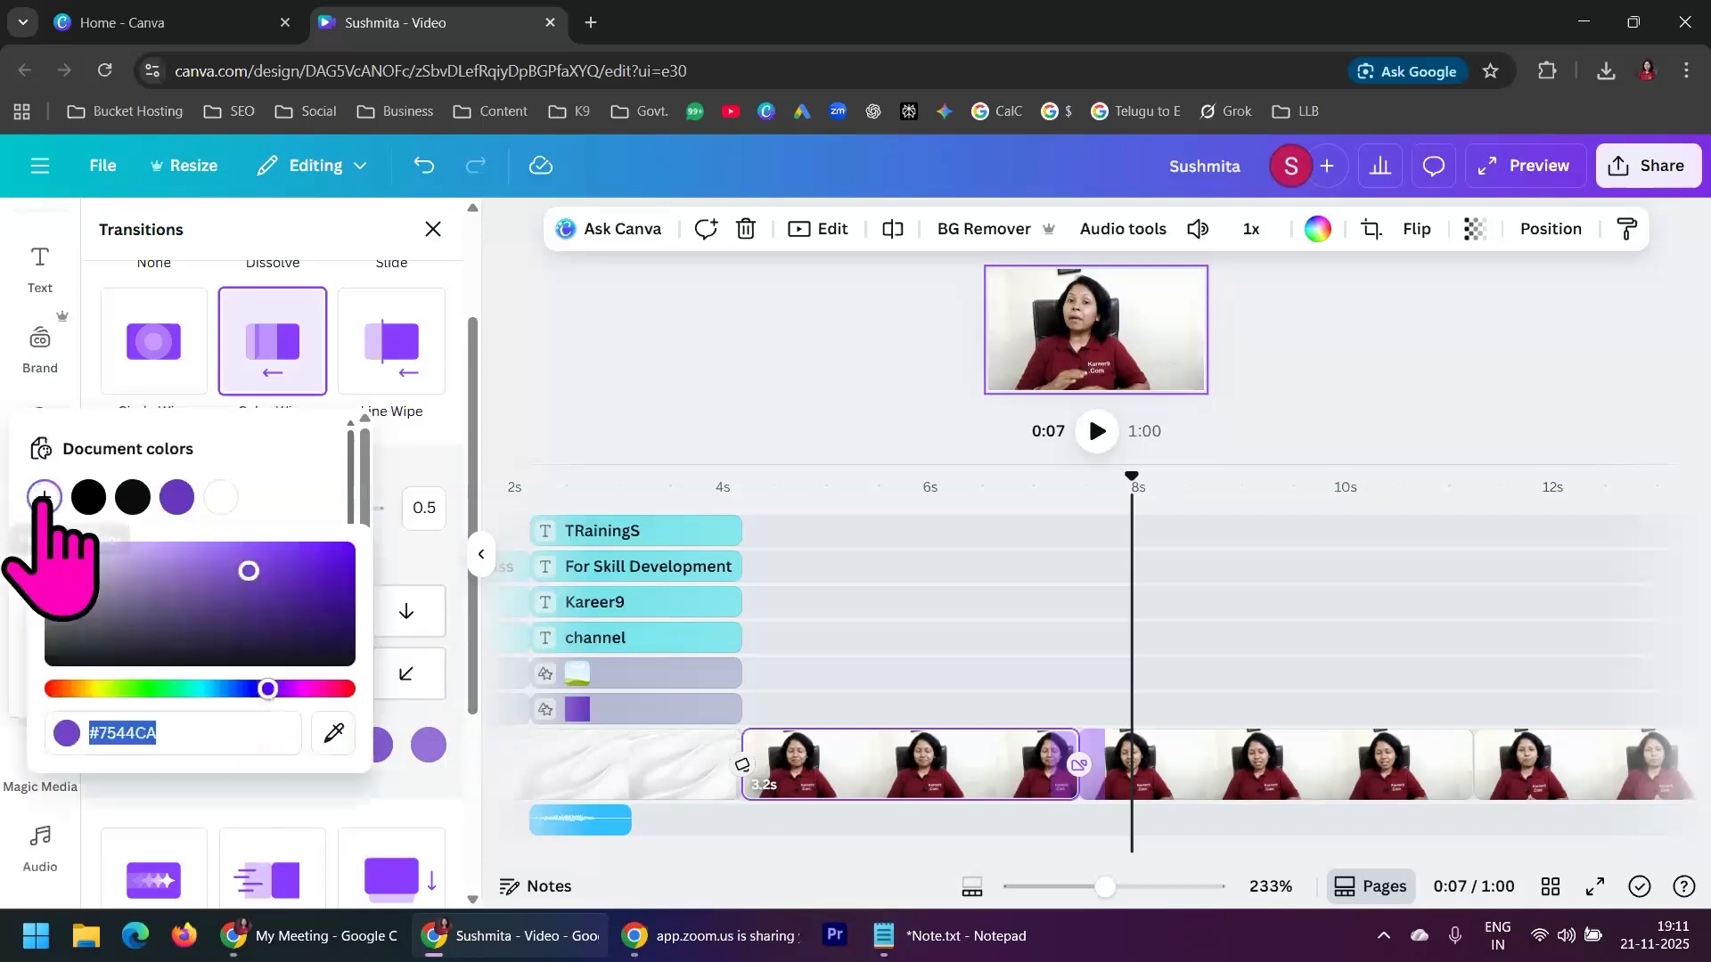
pyautogui.click(303, 688)
pyautogui.click(247, 564)
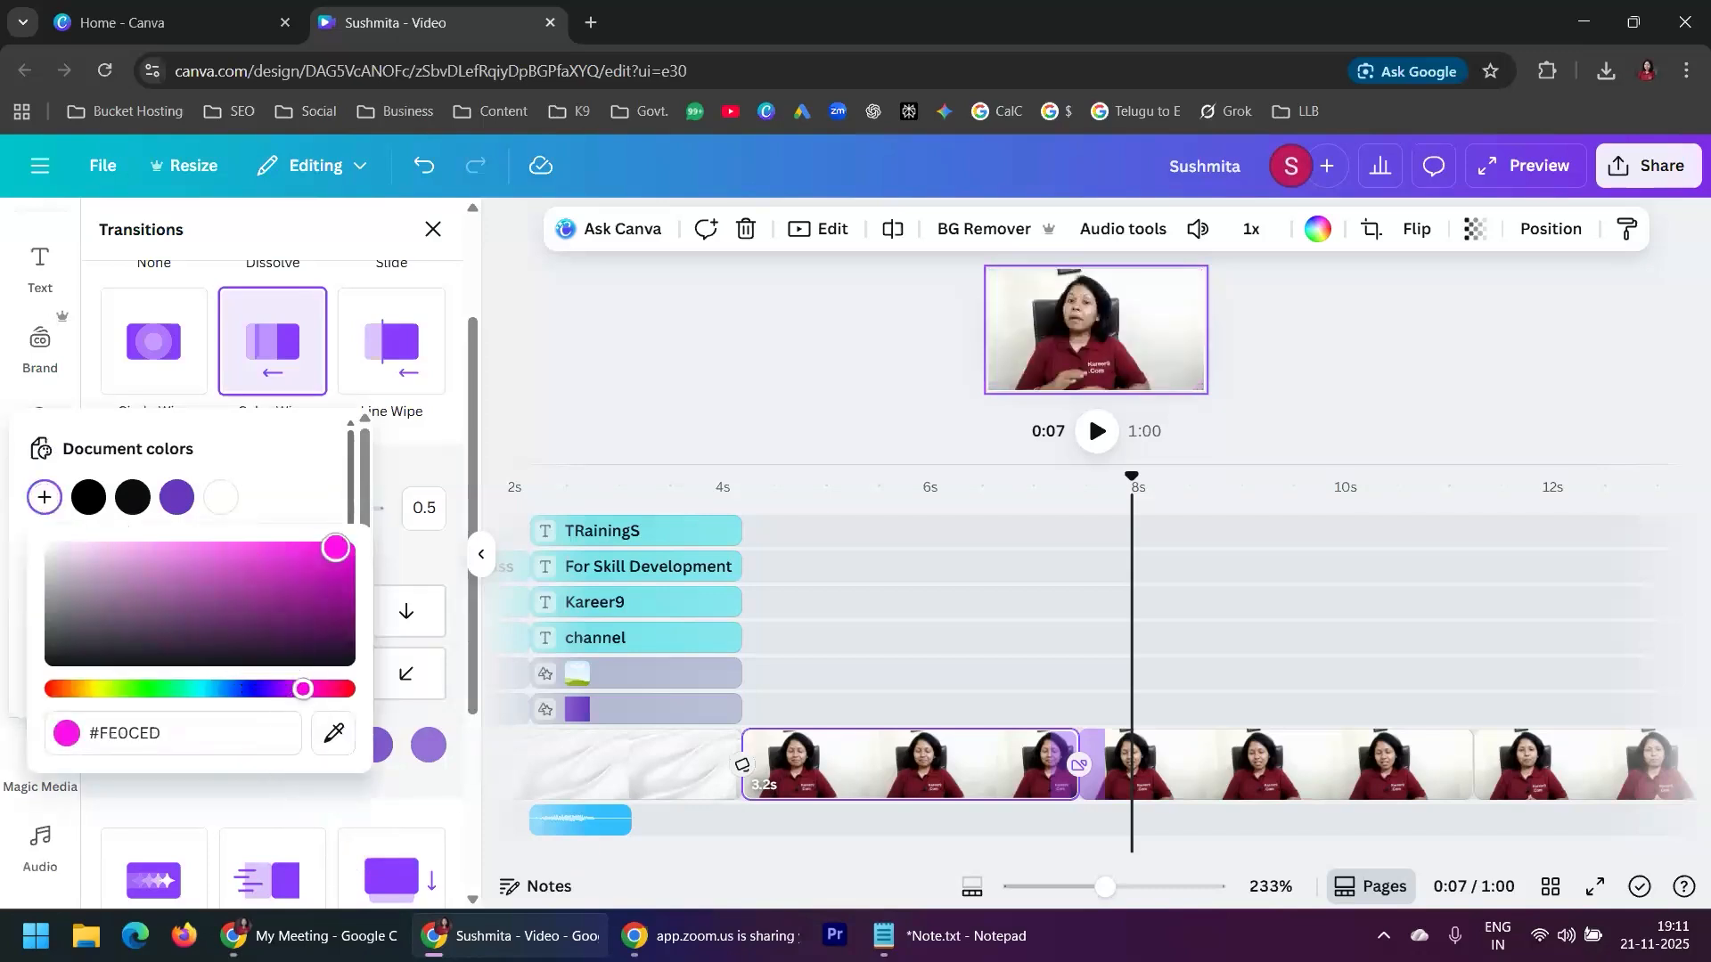
pyautogui.click(292, 473)
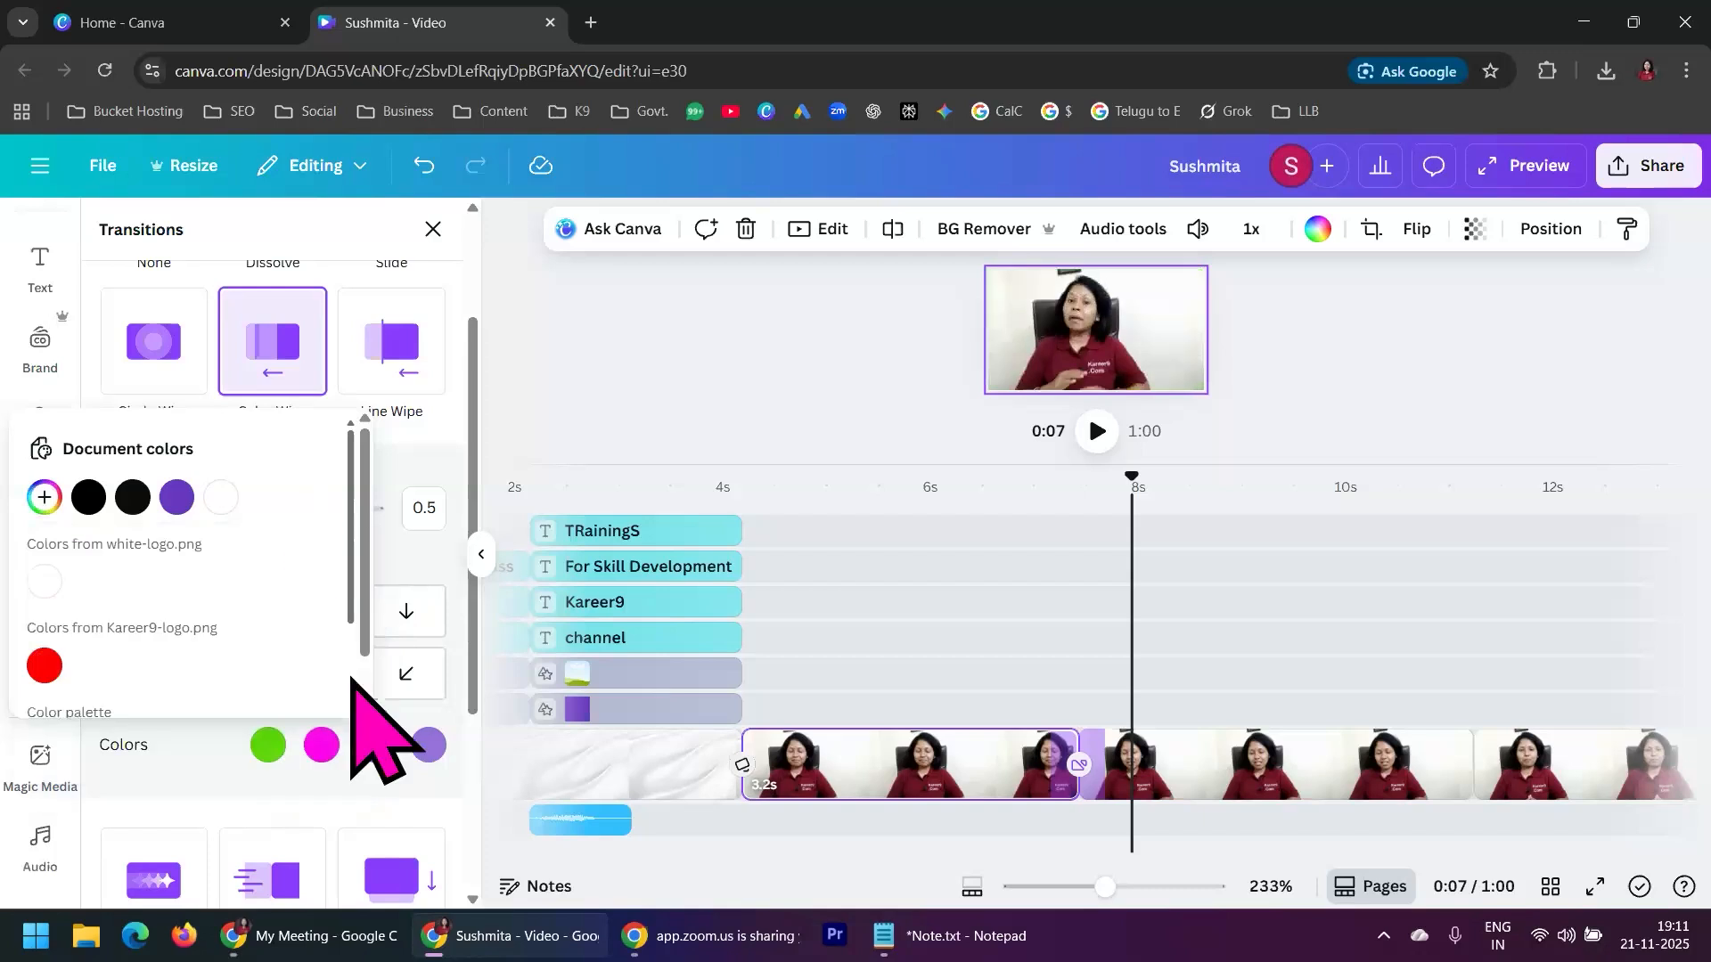
# Change the third color of the Color Wipe transition to turquoise #06F3E4 and play back the recolored transition
pyautogui.click(374, 745)
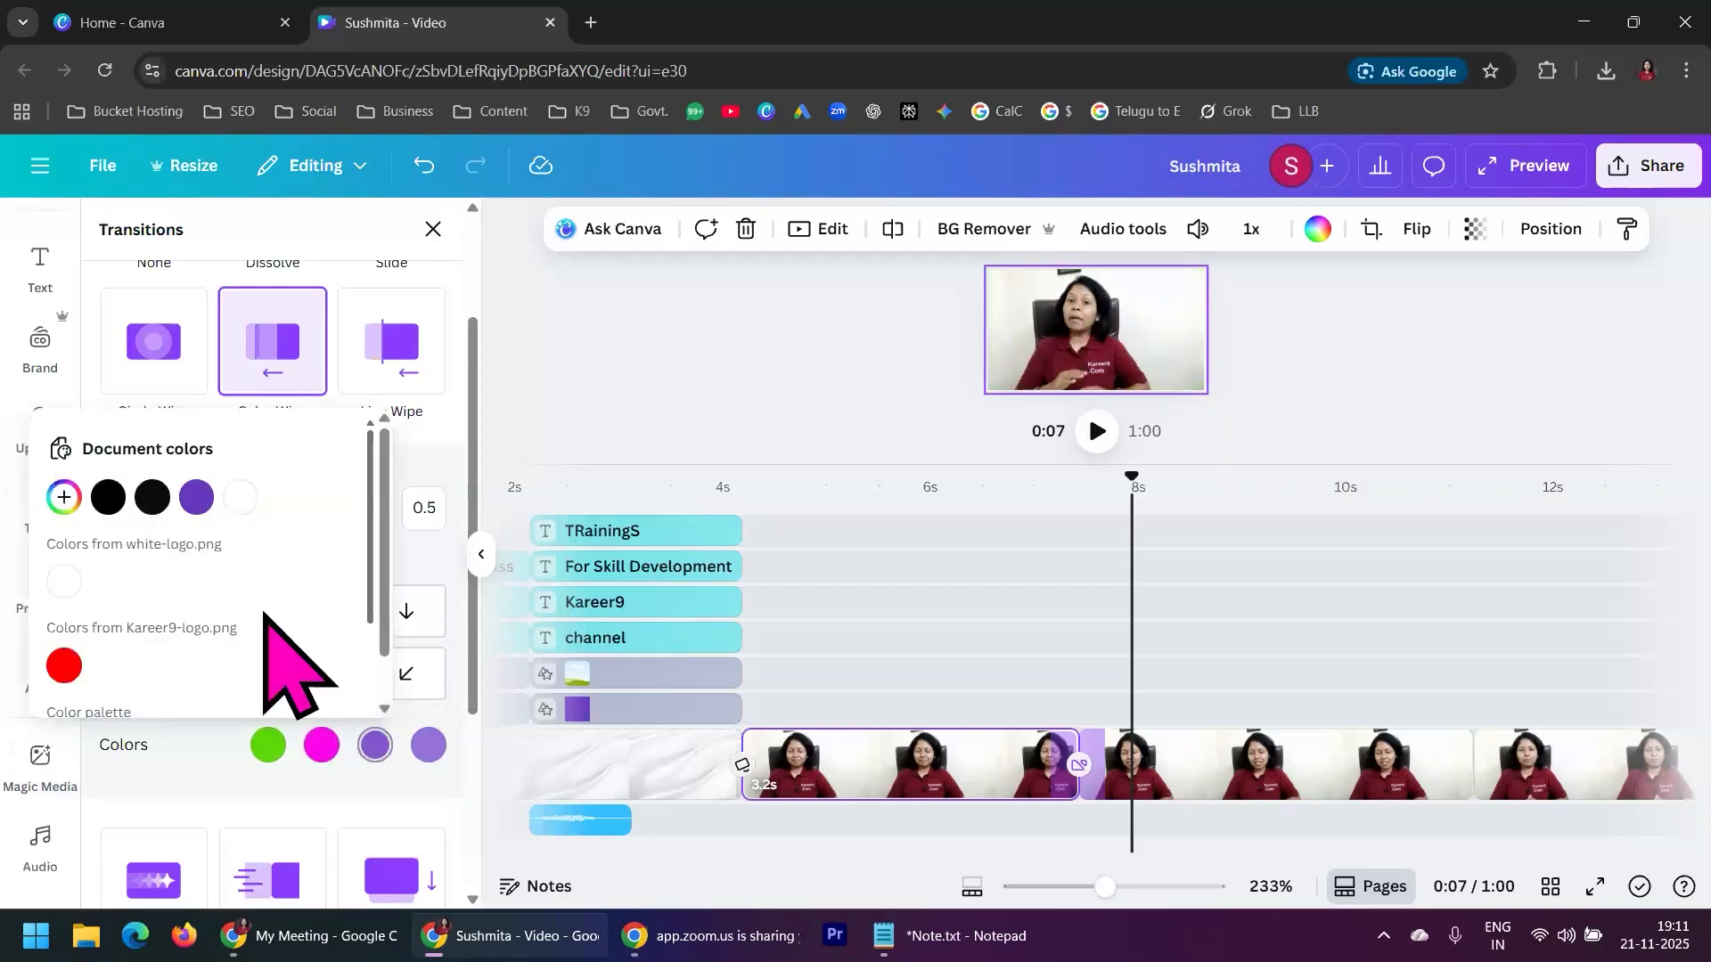
pyautogui.click(64, 496)
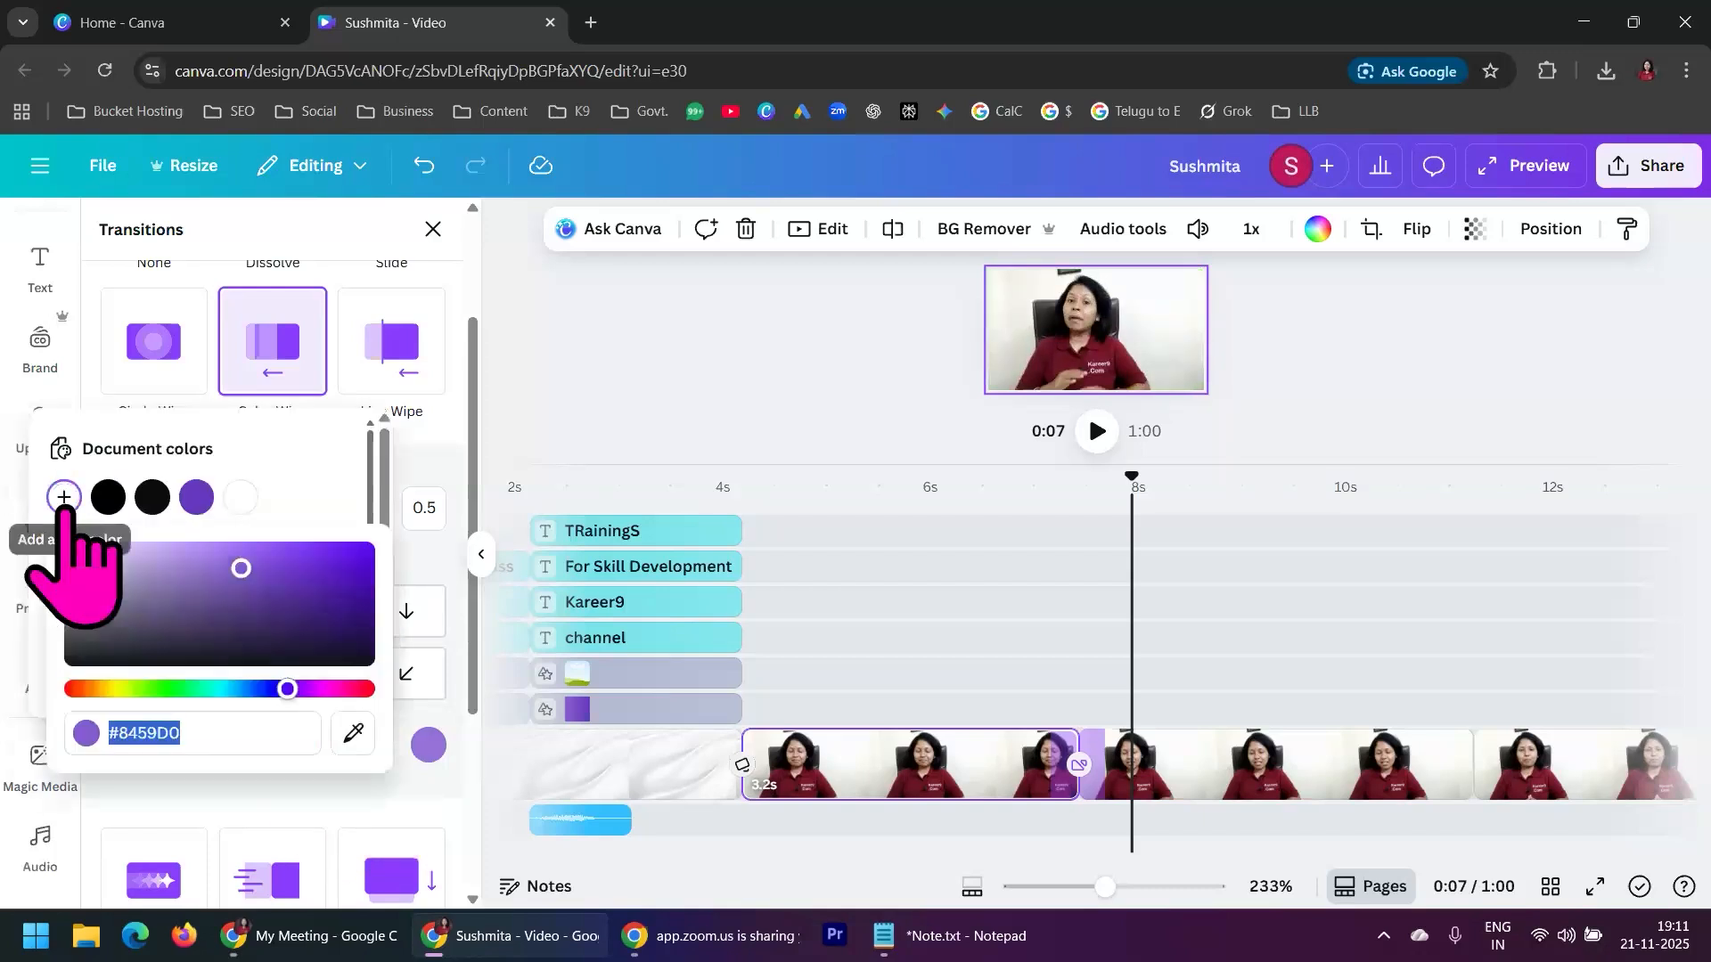
pyautogui.click(272, 688)
pyautogui.moveTo(272, 688); pyautogui.dragTo(217, 688)
pyautogui.moveTo(240, 571); pyautogui.dragTo(300, 559)
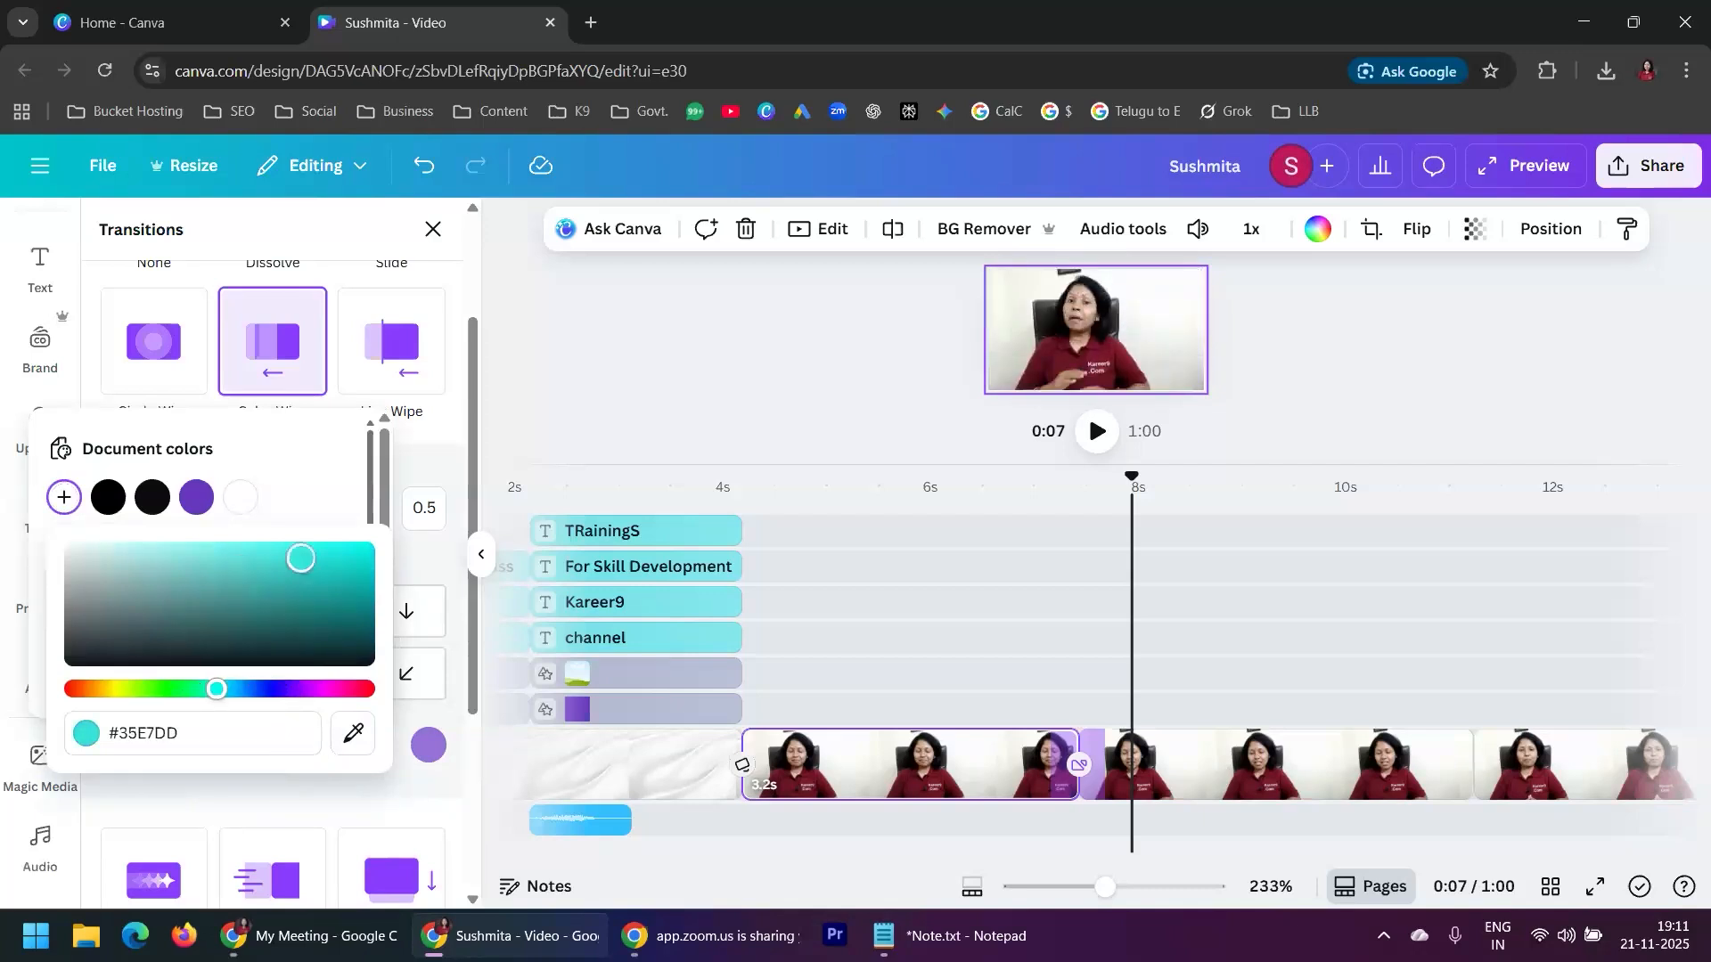
pyautogui.click(300, 466)
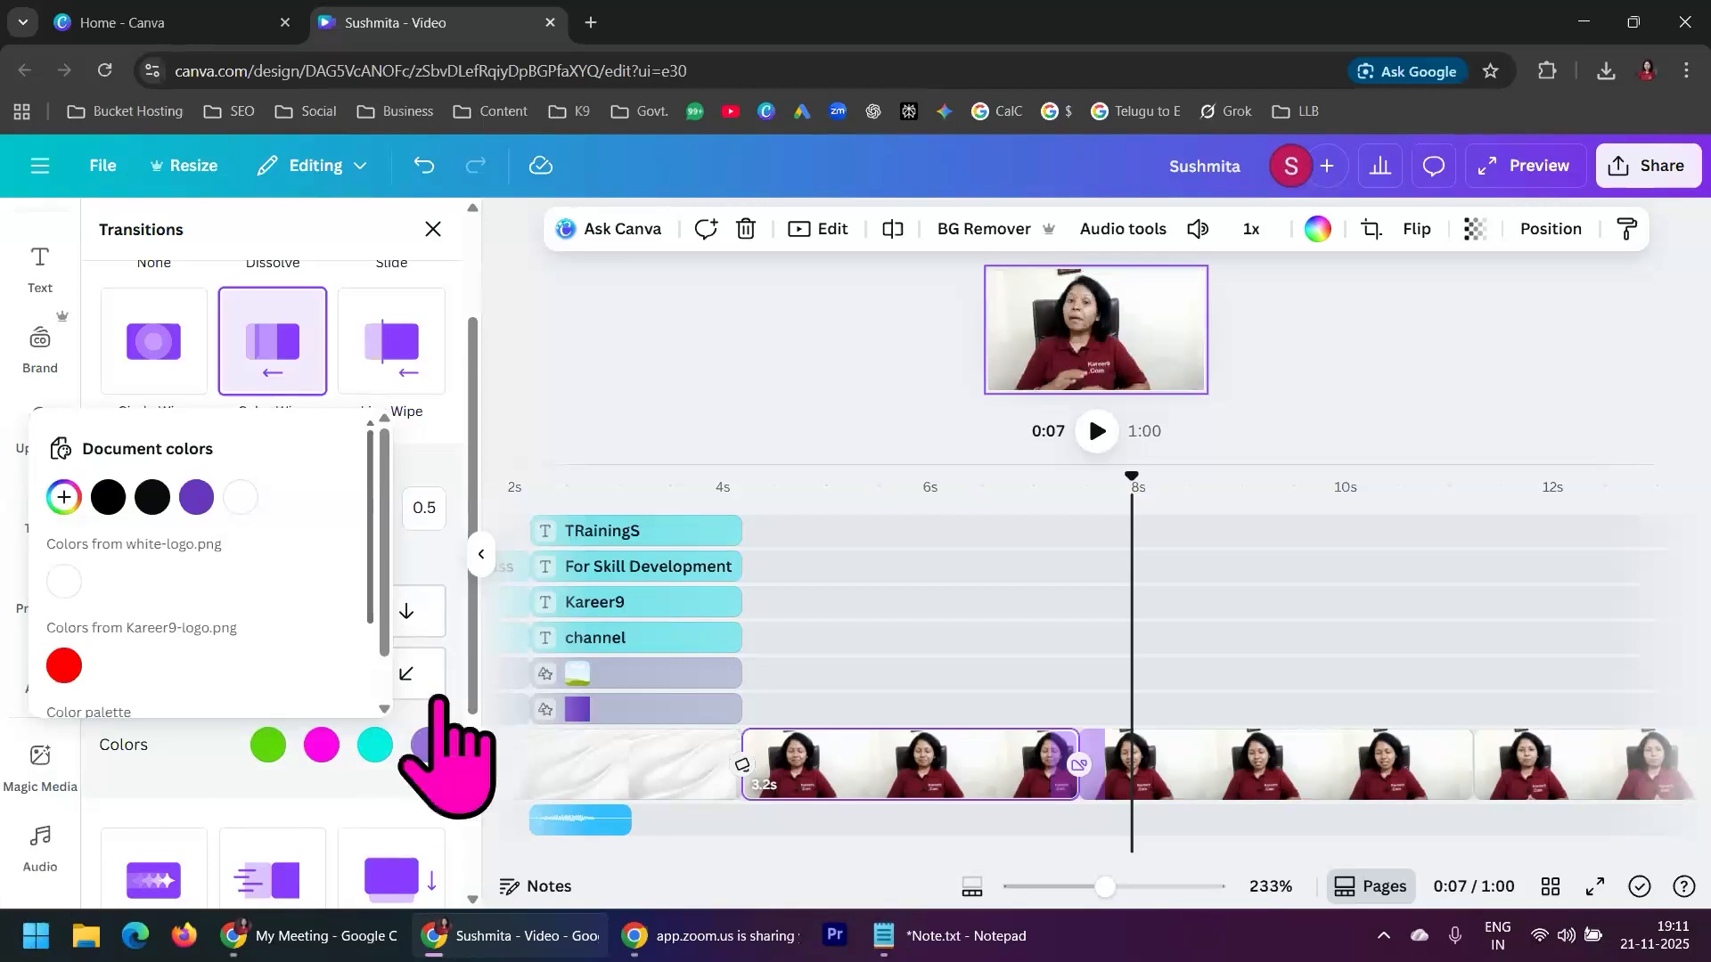
pyautogui.click(211, 759)
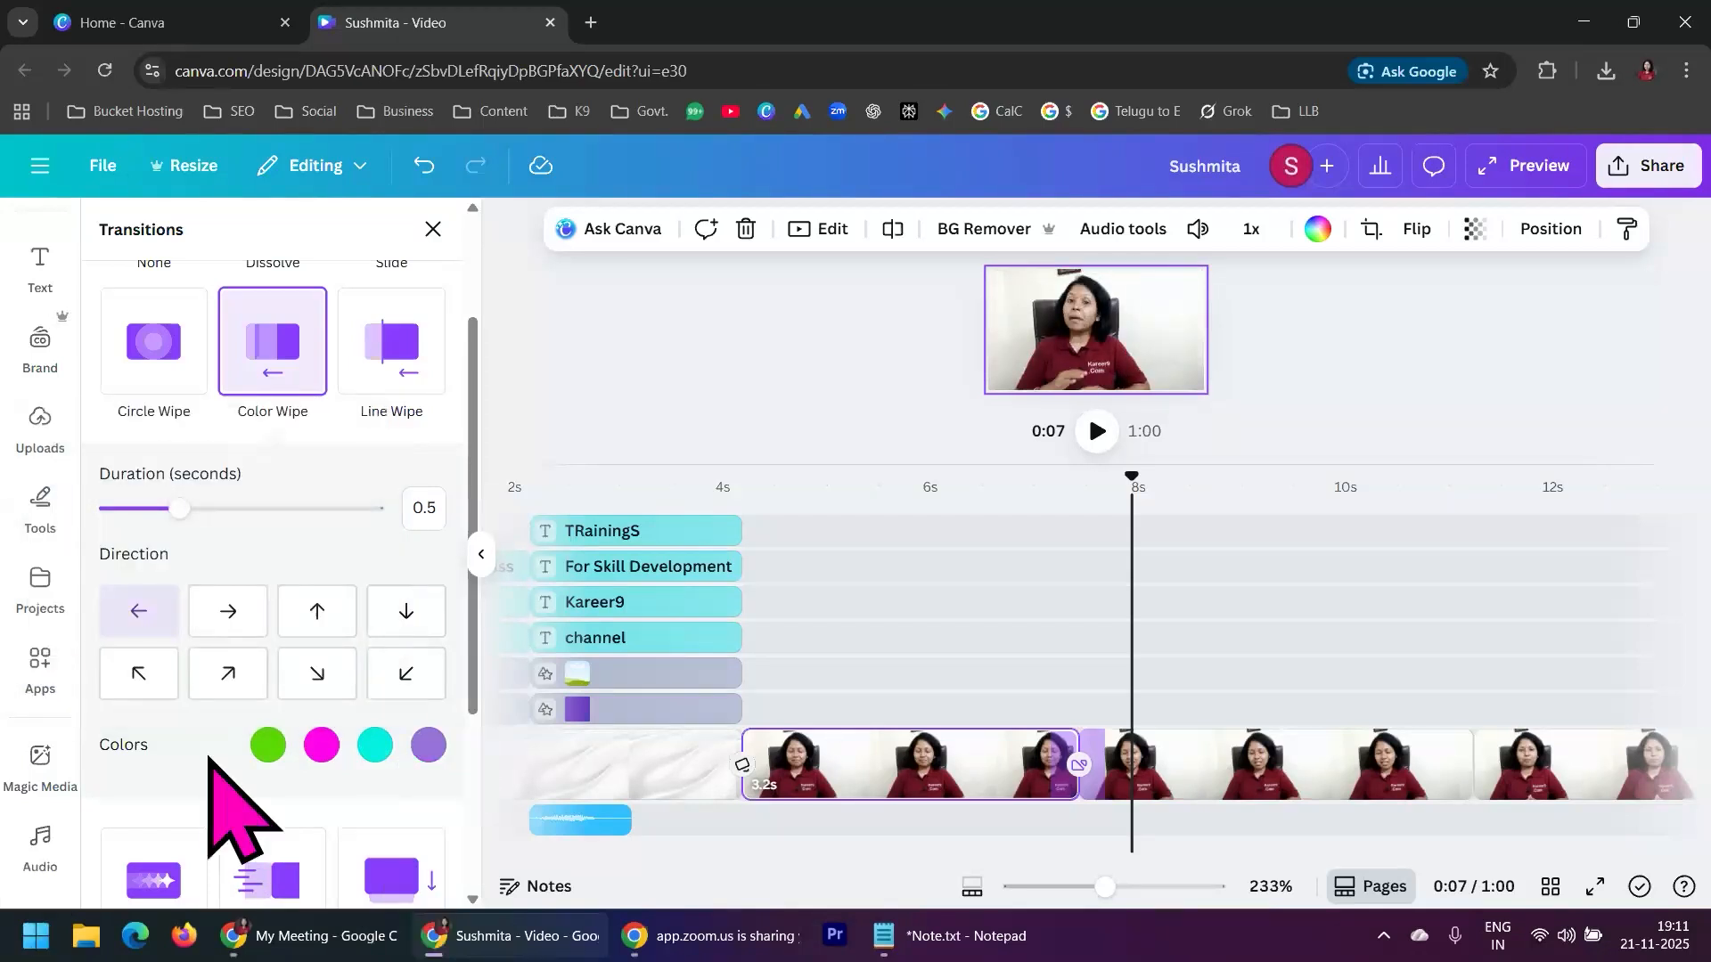
pyautogui.click(1018, 527)
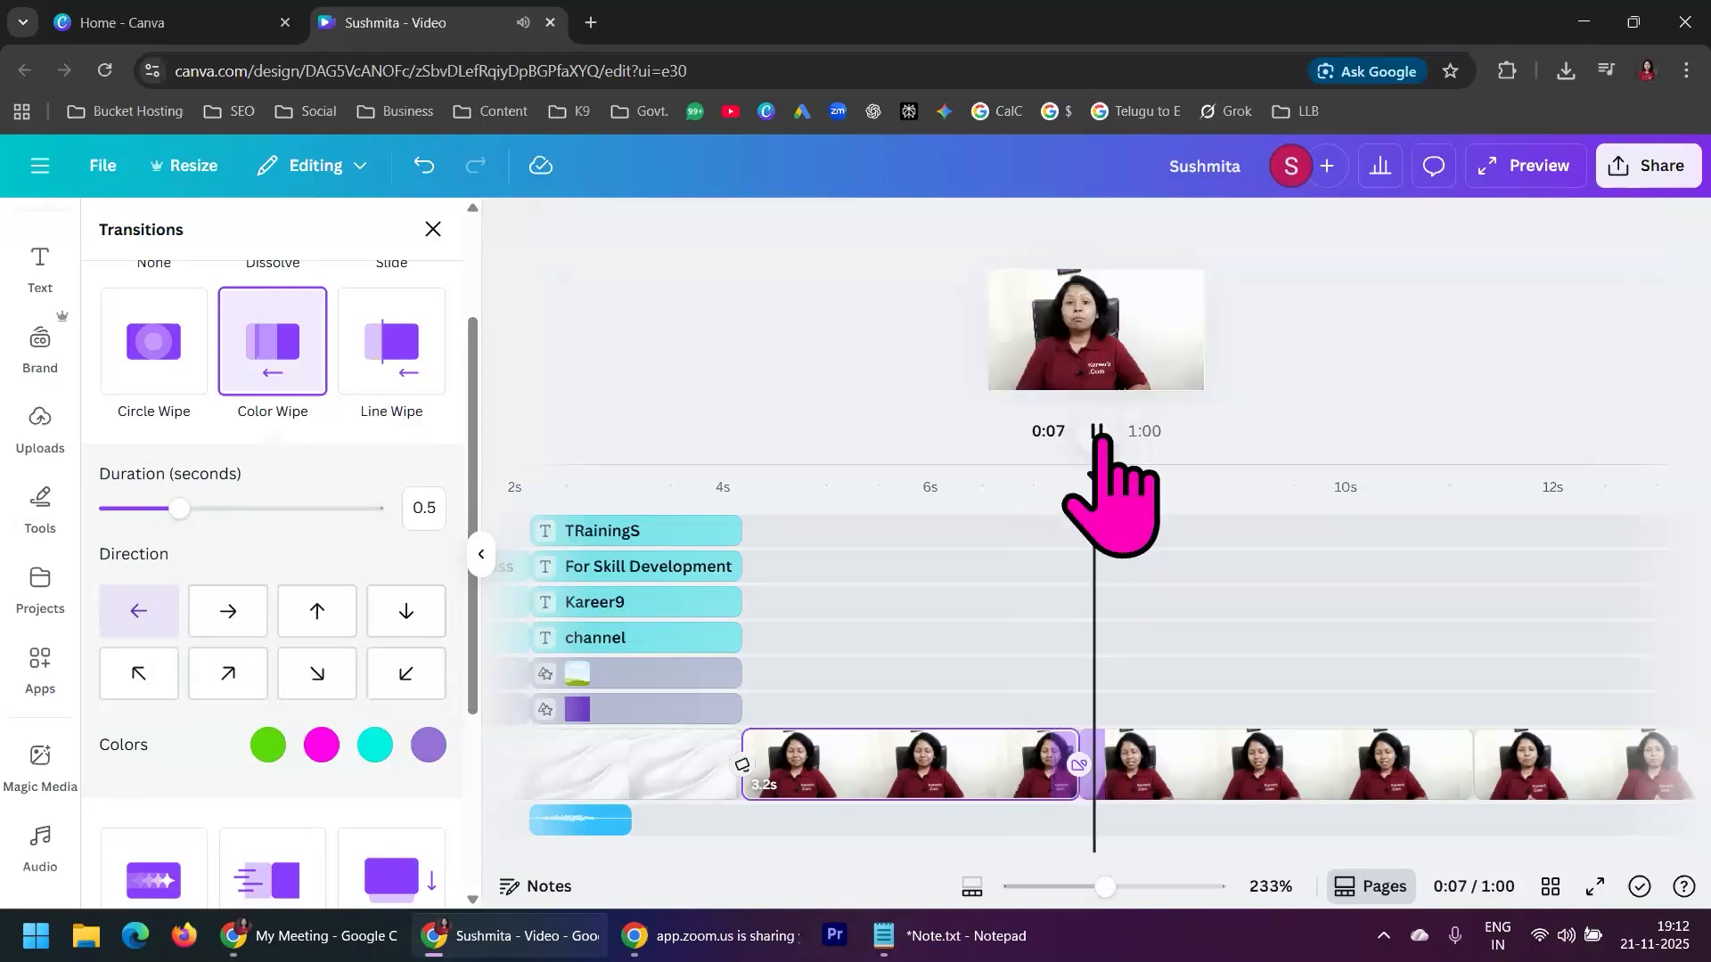
pyautogui.click(1098, 432)
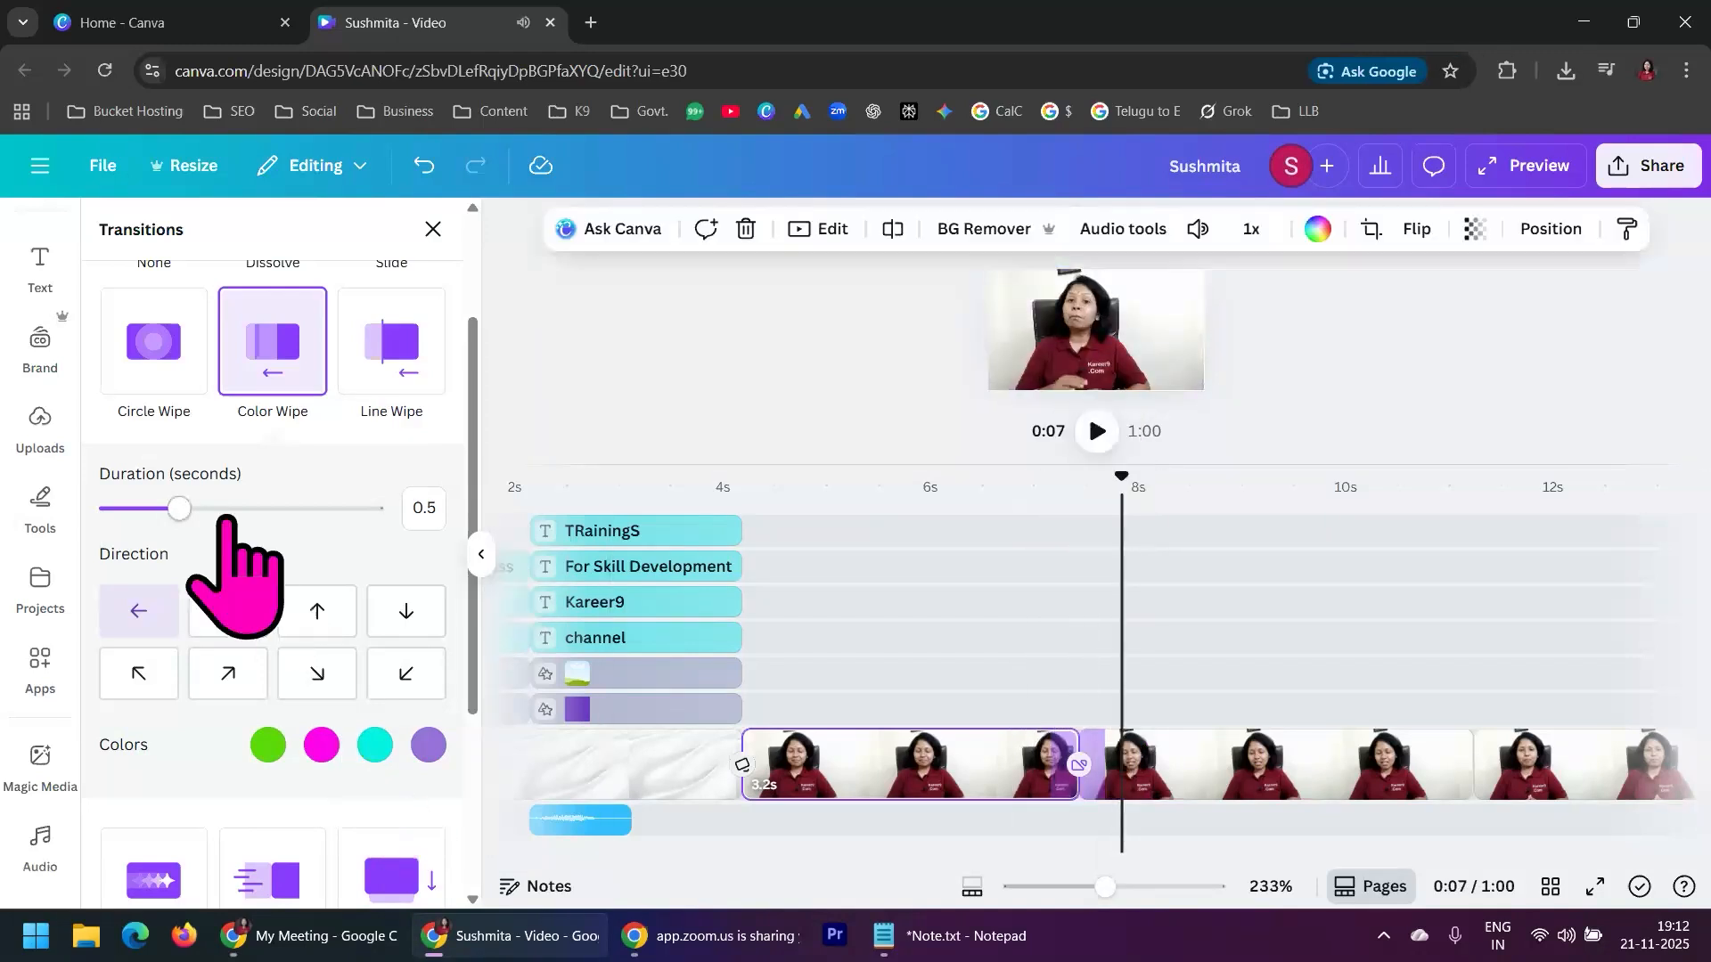
# Set the Color Wipe transition's duration to 1.6 seconds and play it back from 0:06 and again from 0:05
pyautogui.moveTo(184, 510); pyautogui.dragTo(370, 510)
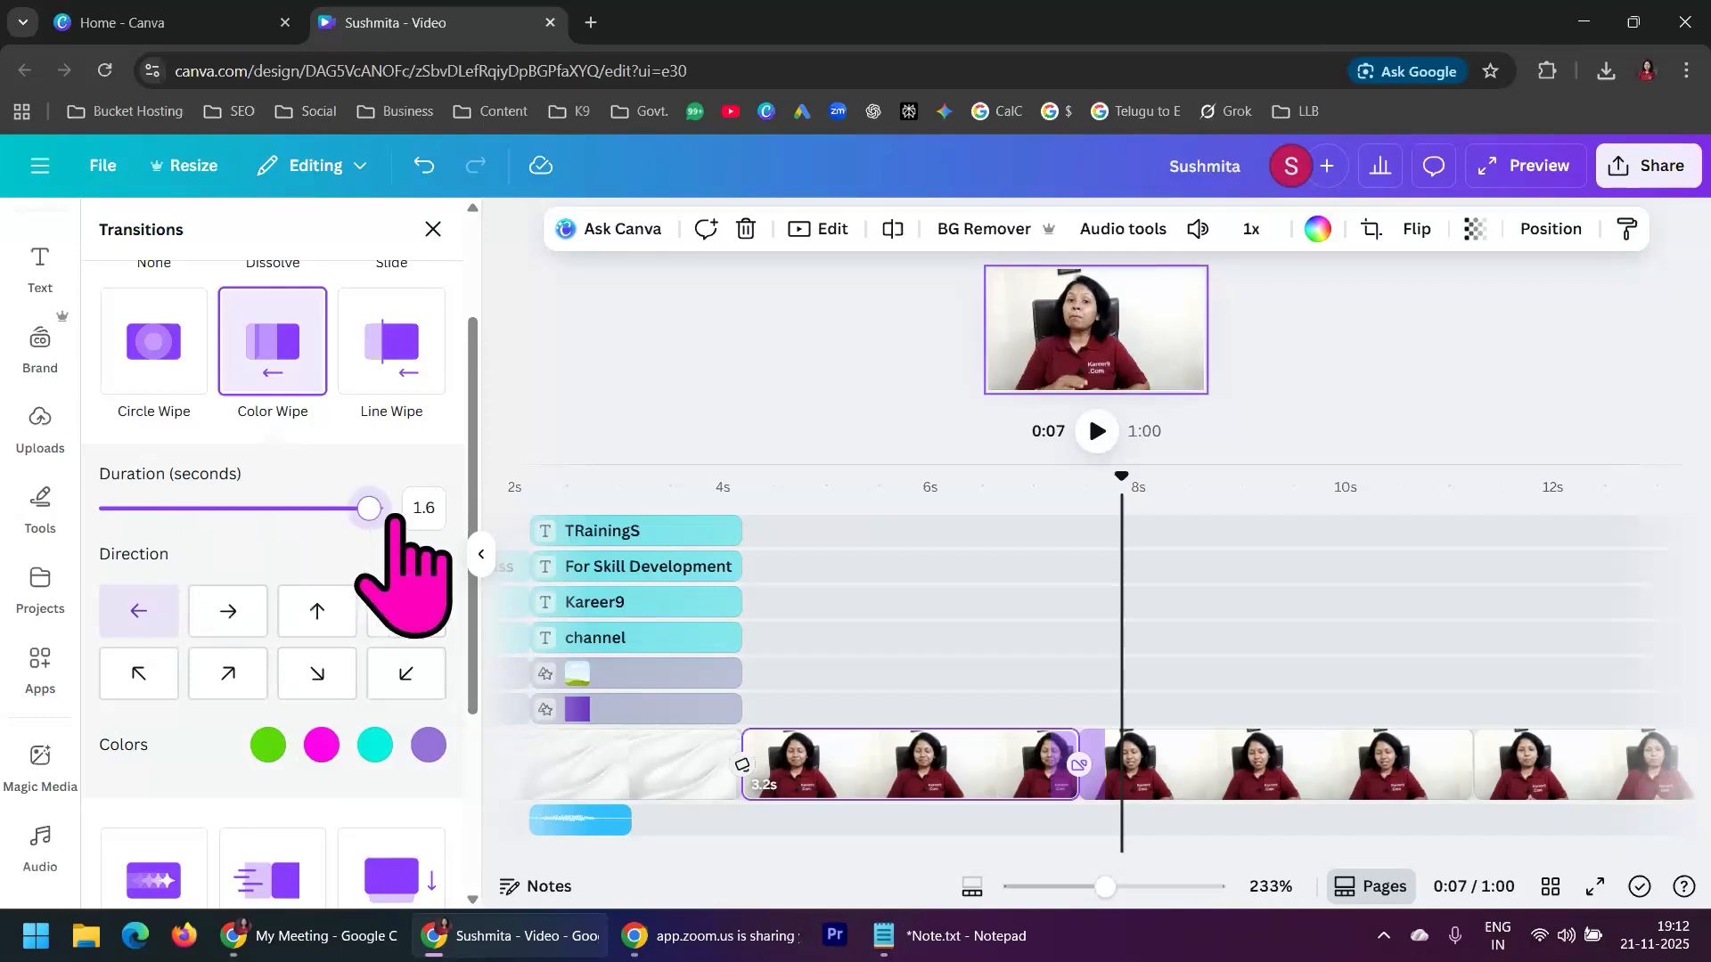
pyautogui.click(955, 535)
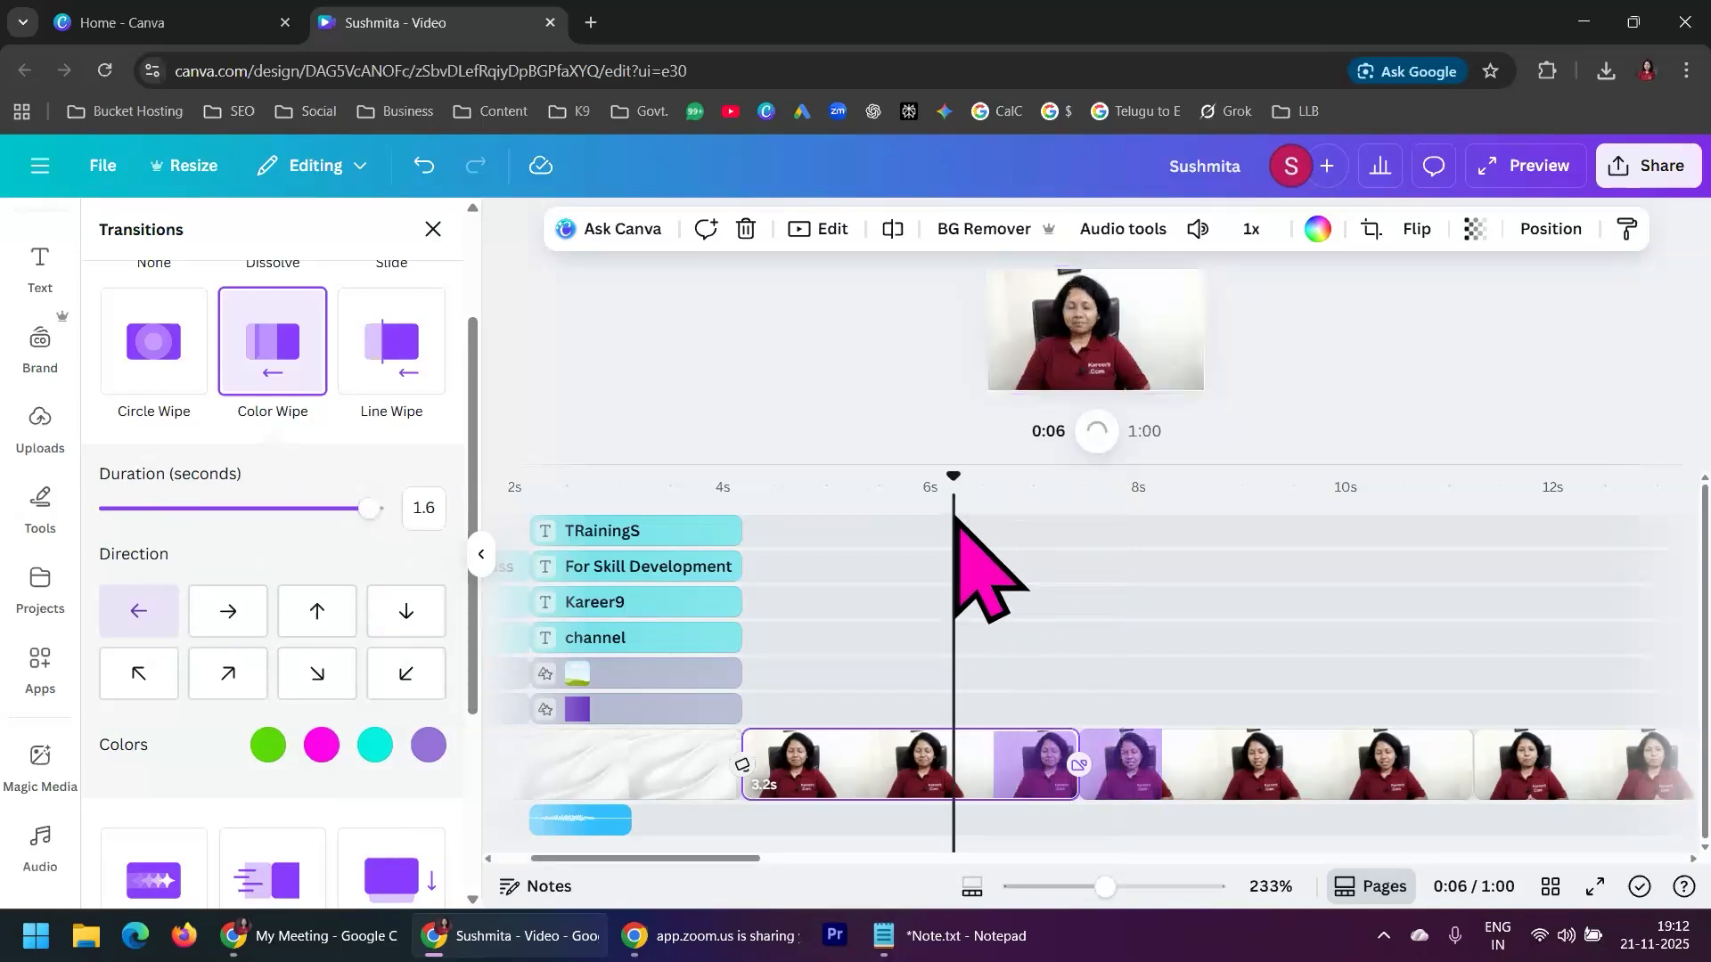
pyautogui.click(1100, 431)
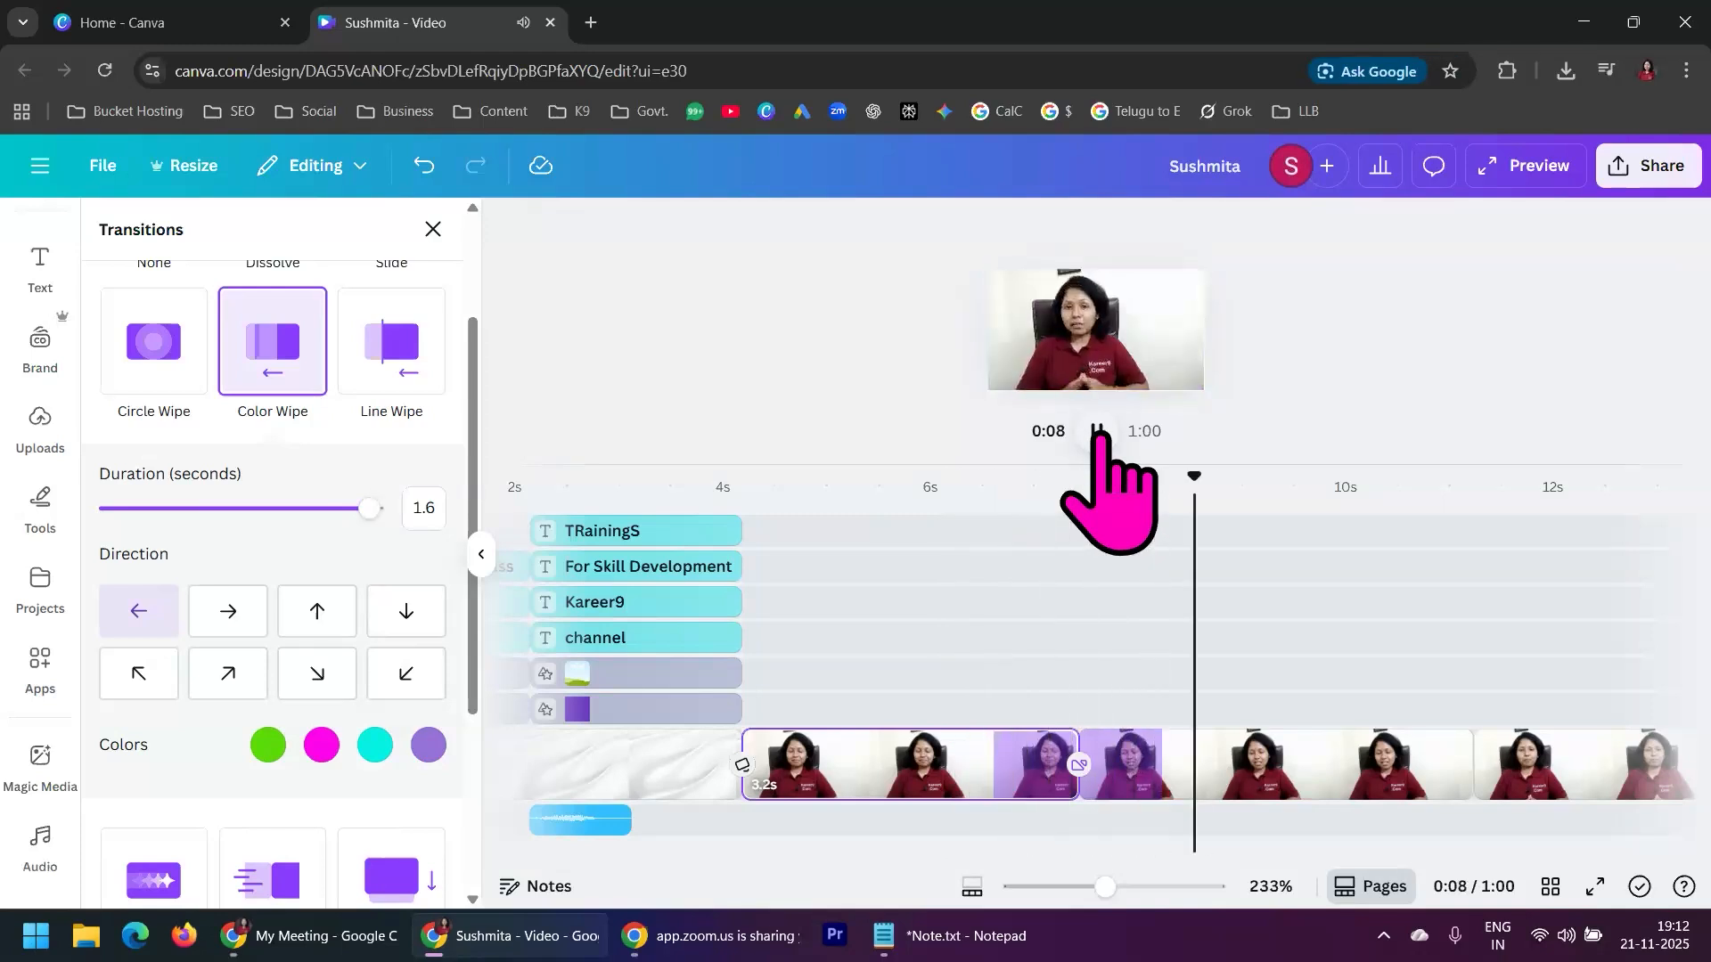
pyautogui.click(1100, 431)
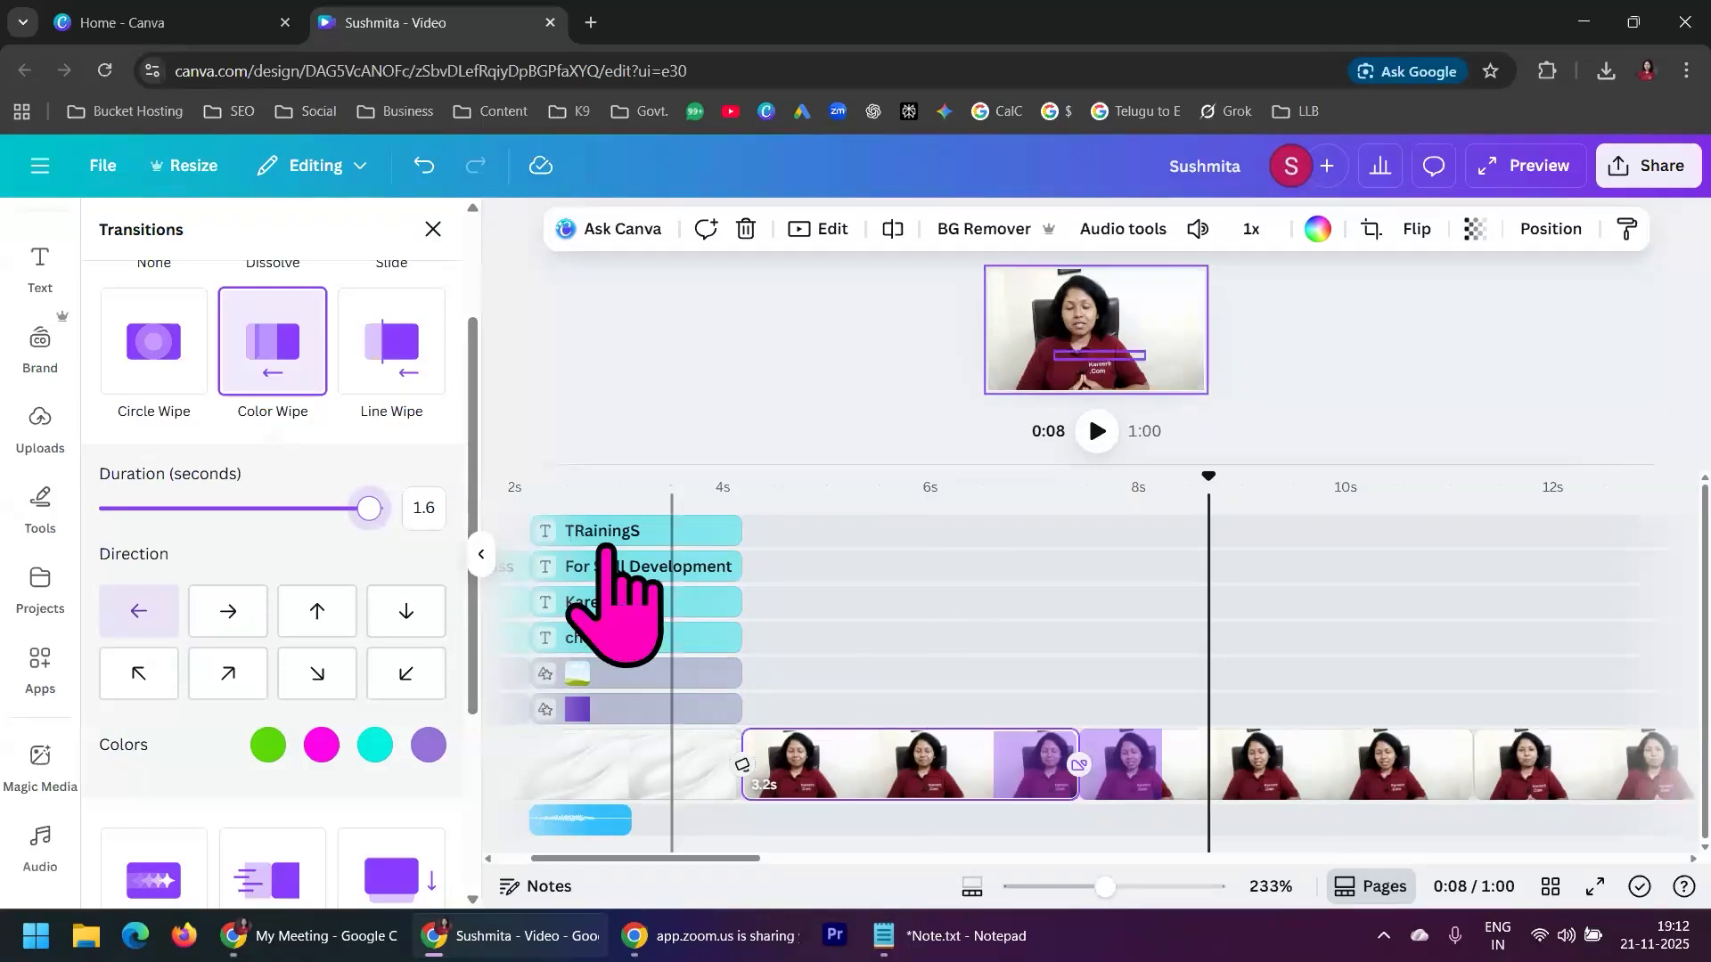
pyautogui.moveTo(369, 509); pyautogui.dragTo(436, 549)
pyautogui.click(871, 517)
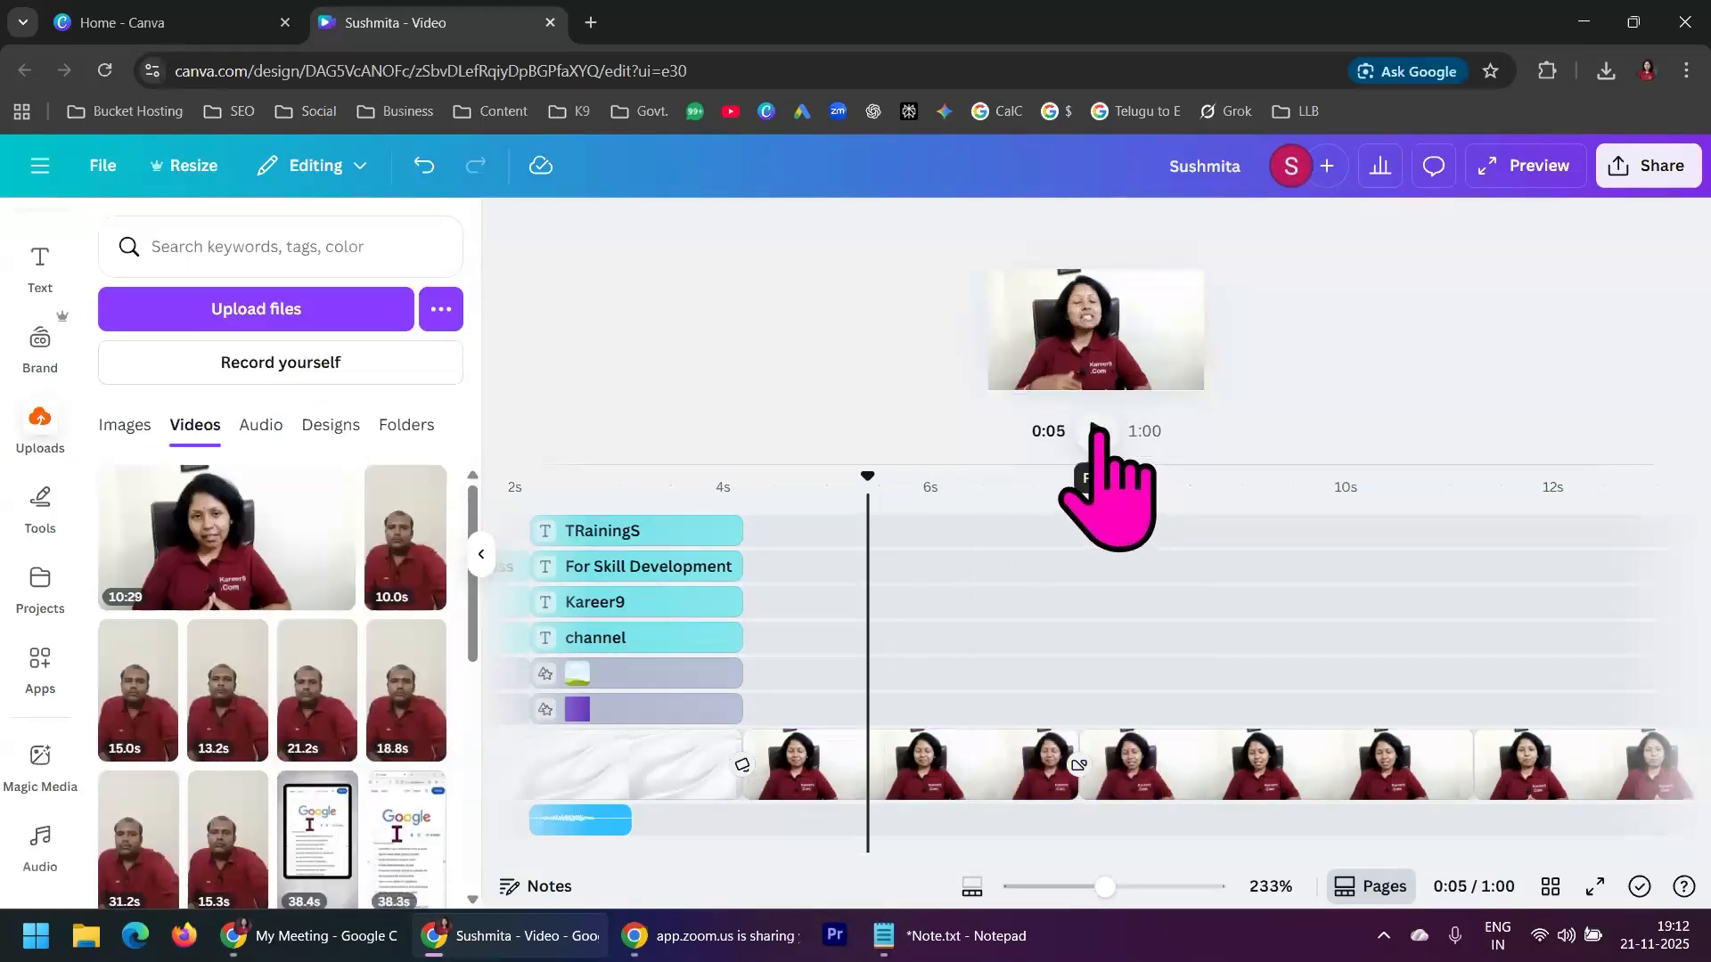
pyautogui.click(1098, 432)
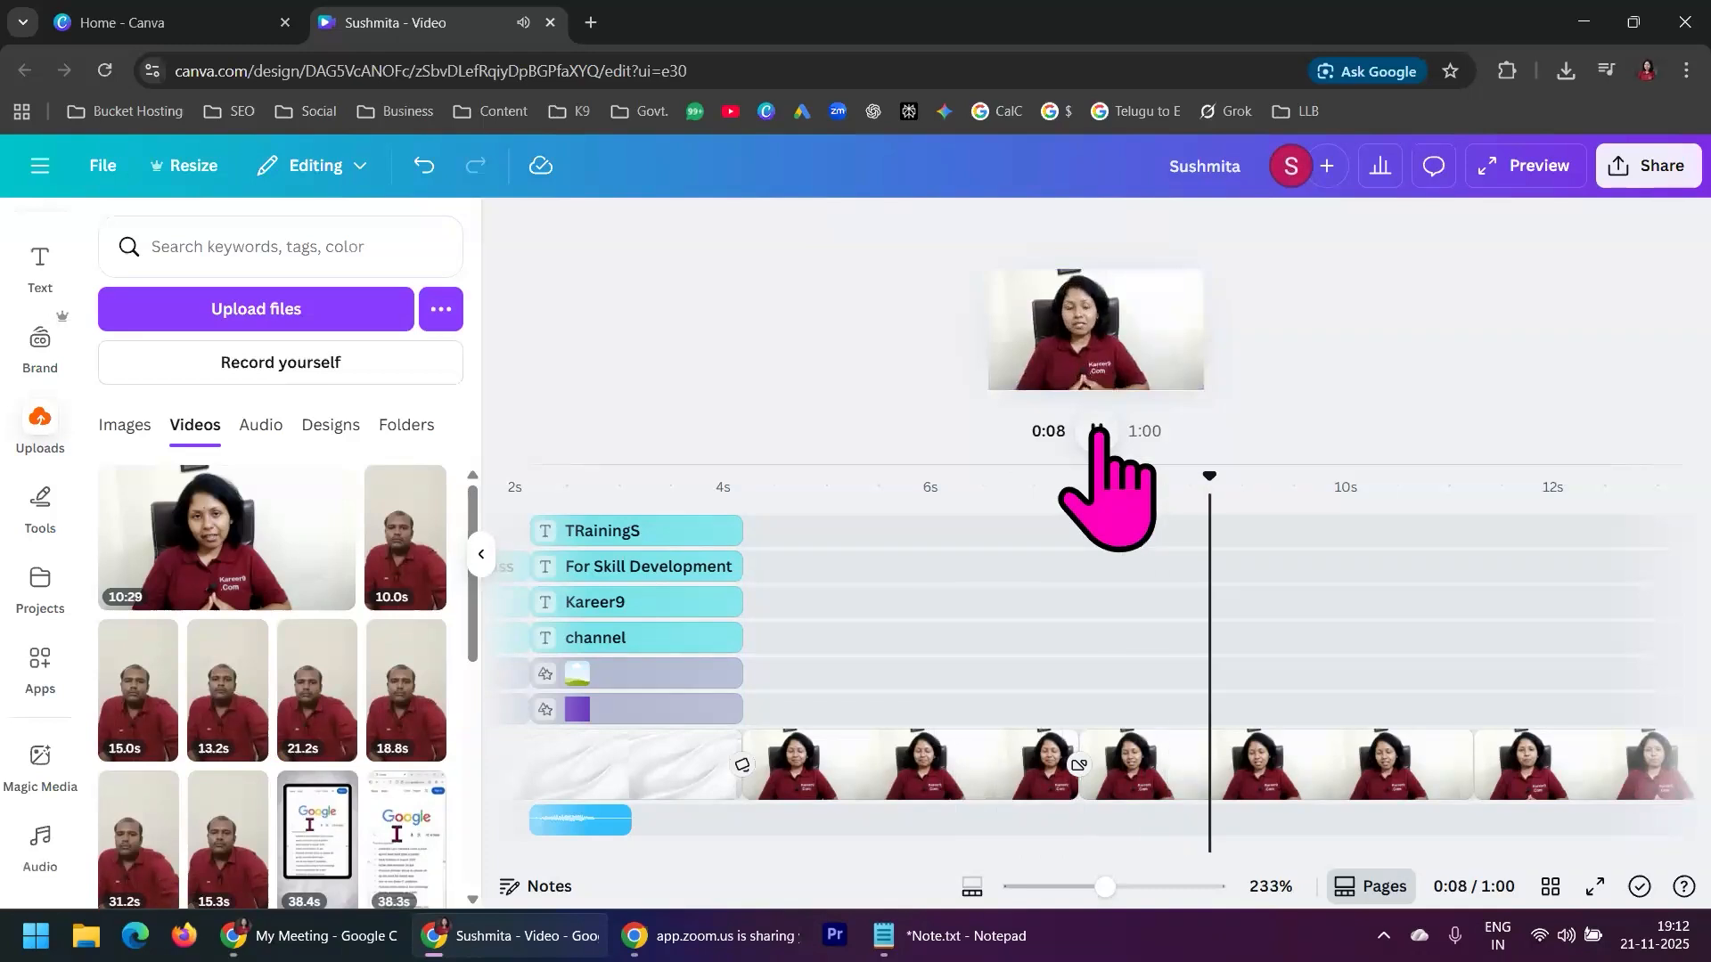
# Add a Slide transition between the second and third presenter segments
pyautogui.click(927, 769)
pyautogui.click(1184, 776)
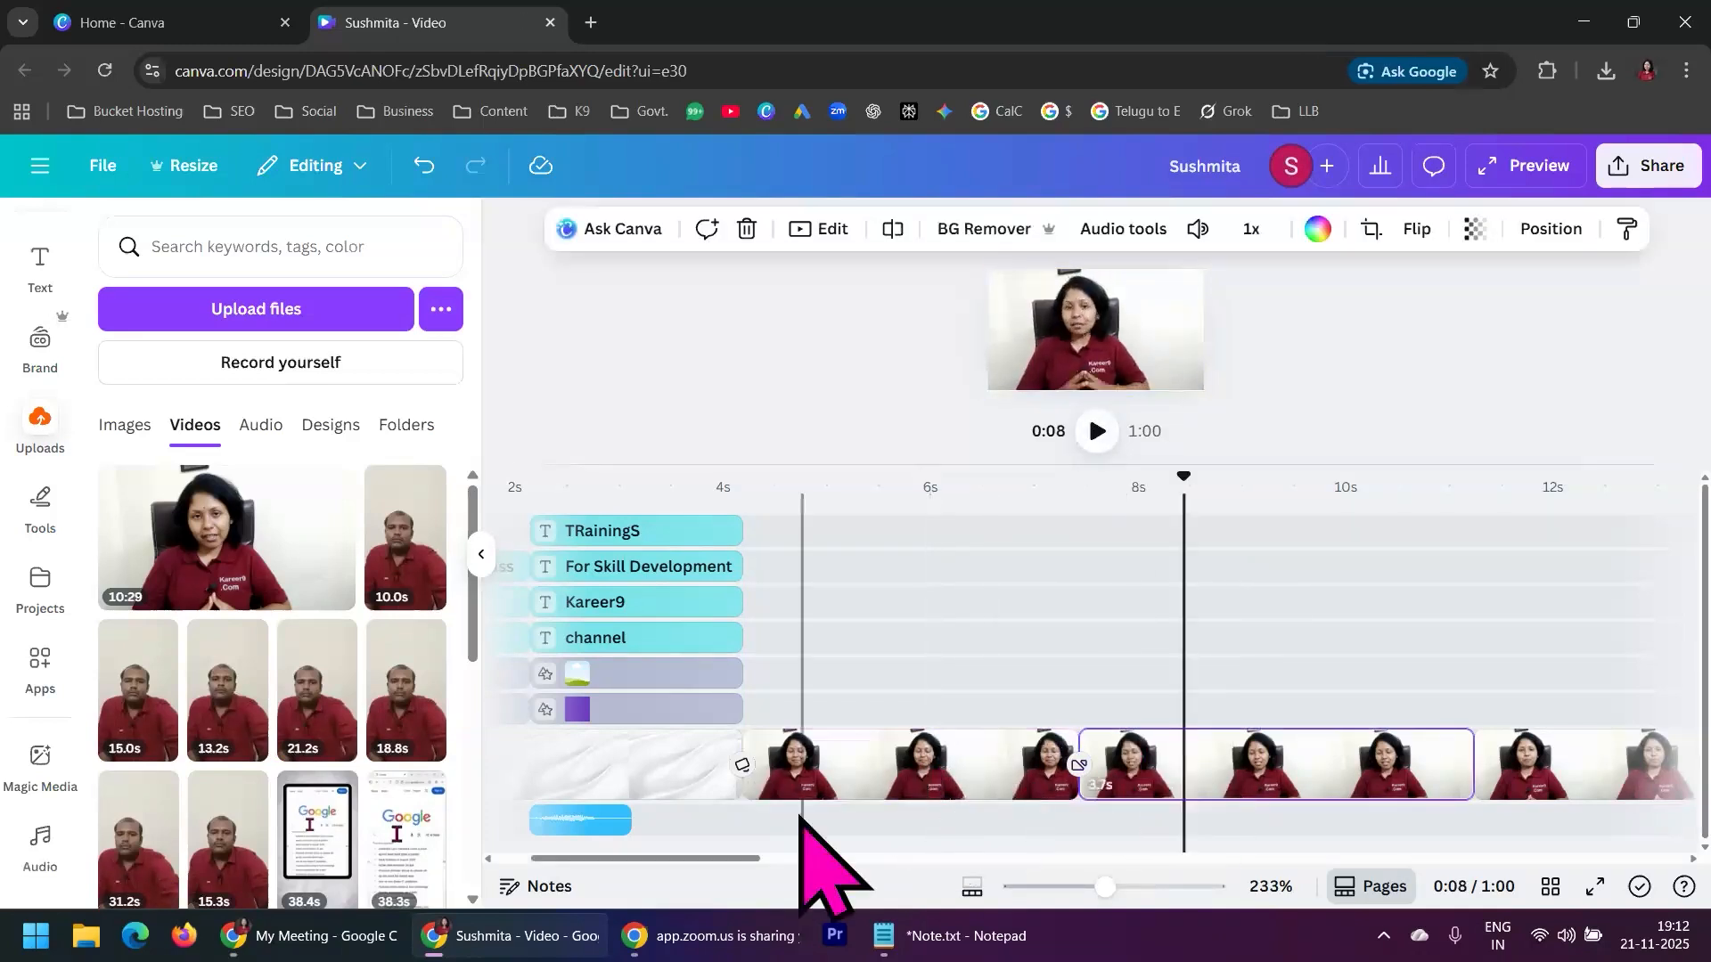
pyautogui.moveTo(739, 860); pyautogui.dragTo(865, 864)
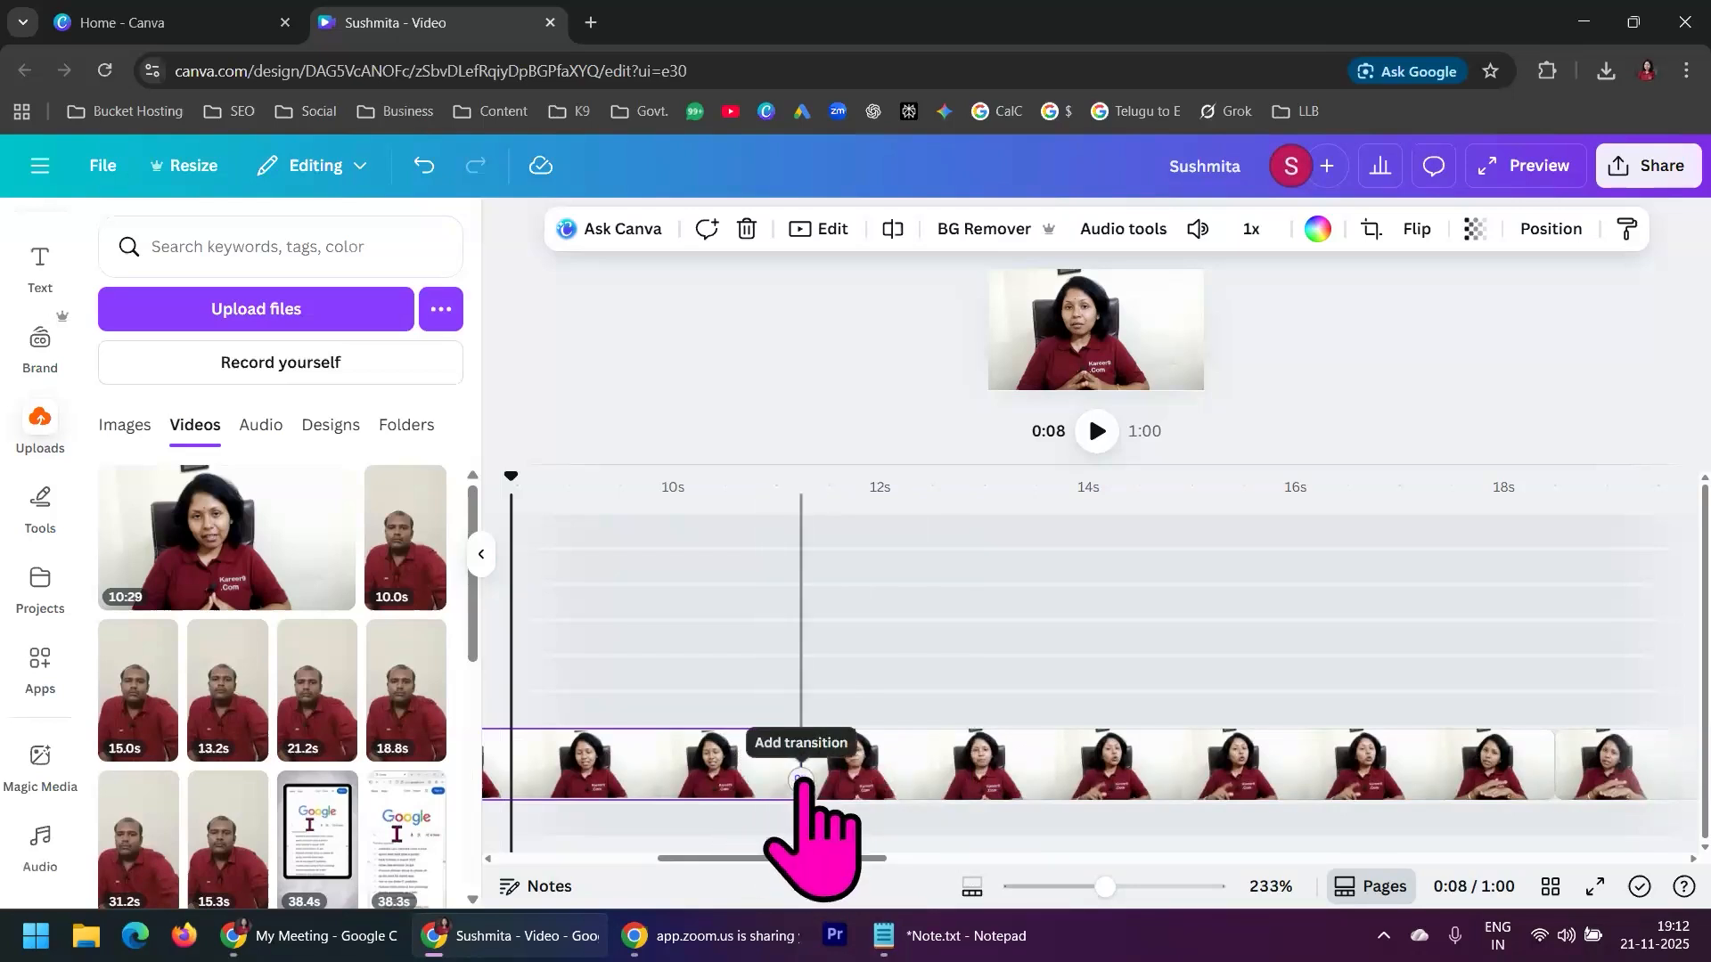
pyautogui.click(801, 781)
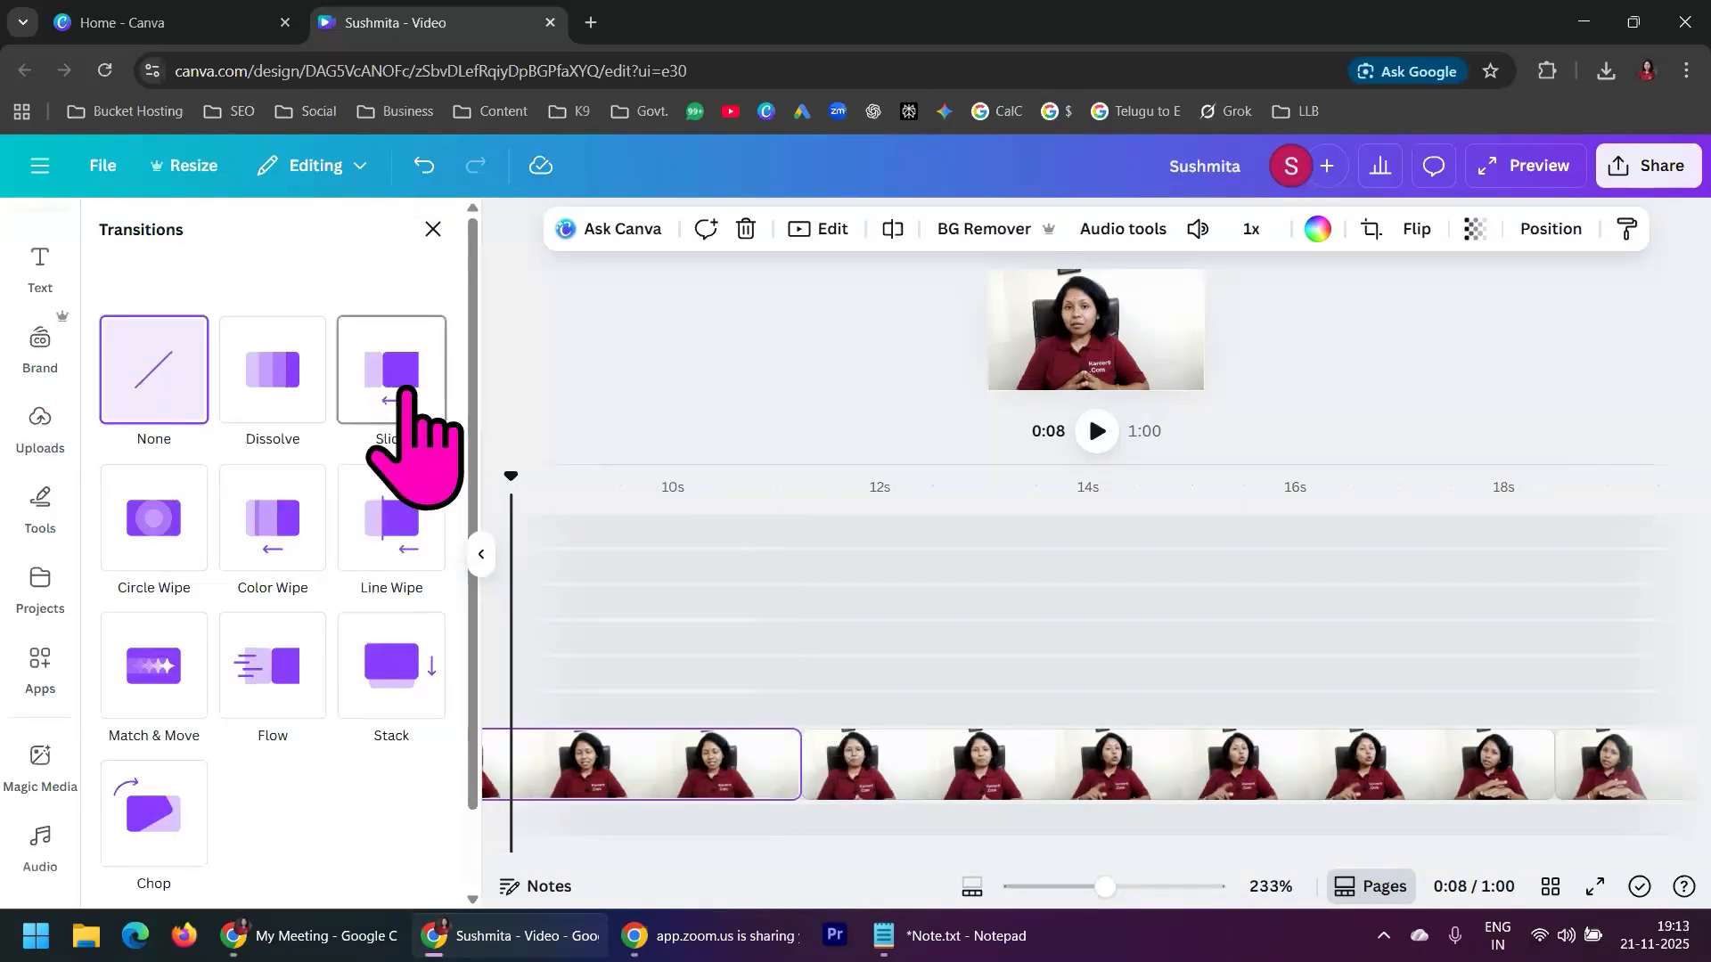
pyautogui.click(414, 390)
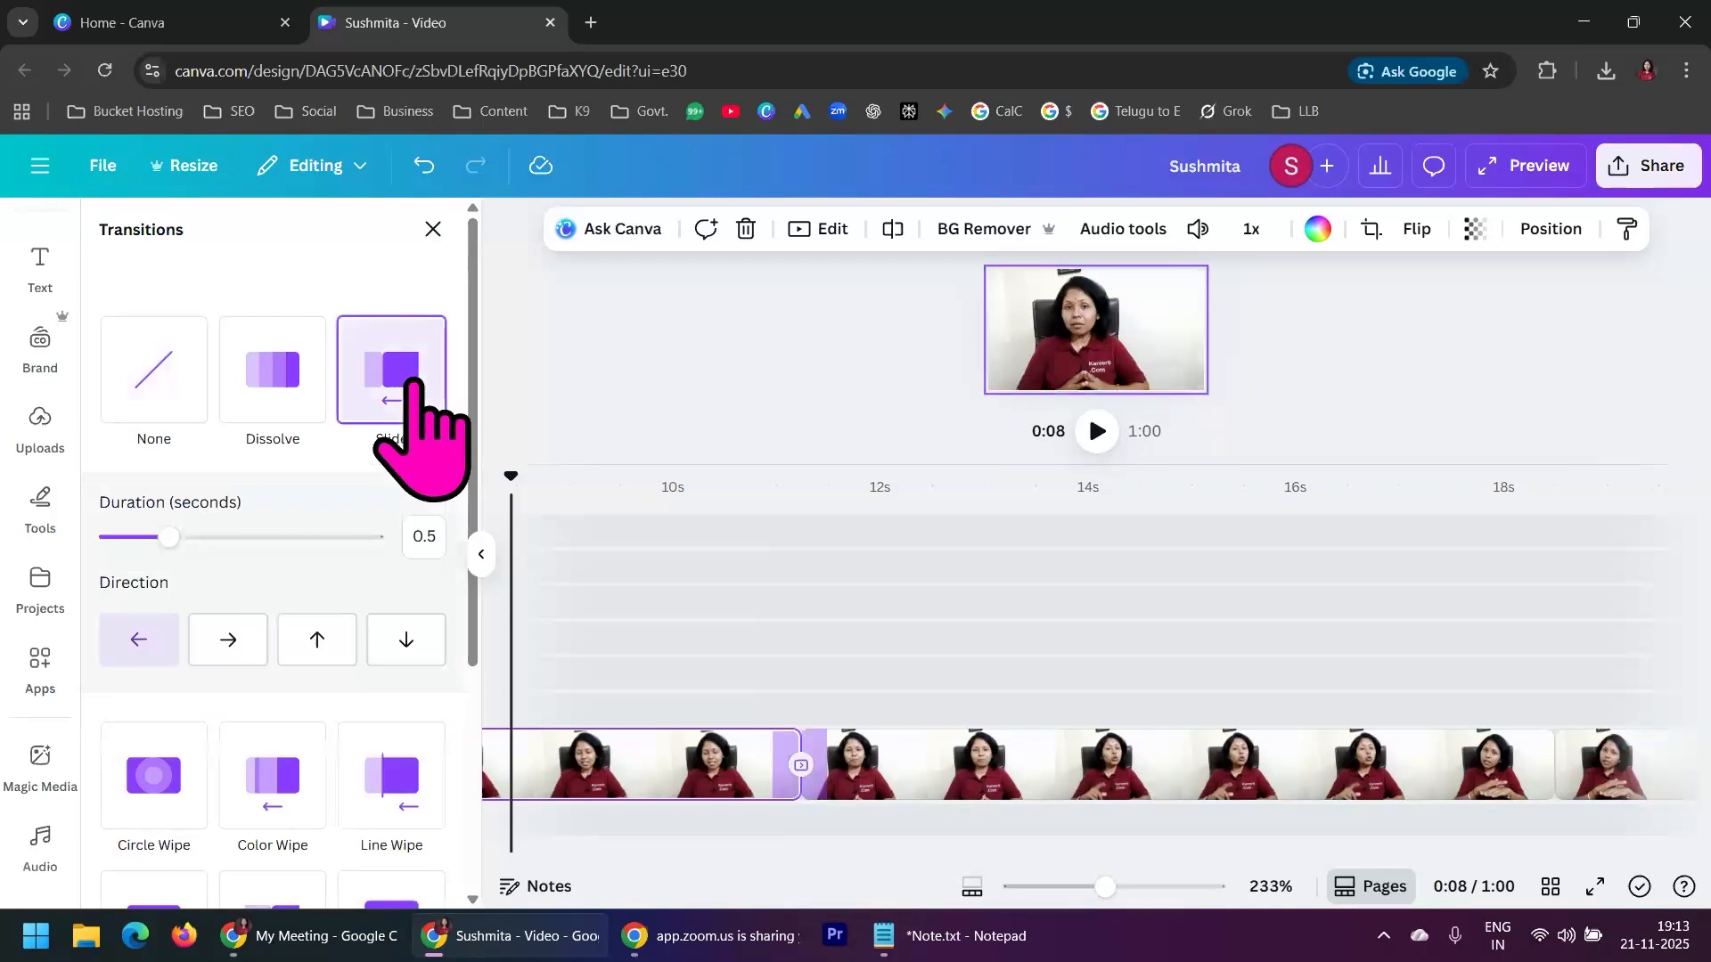
# Play back the Slide transition from 0:10, and replay it with an enlarged preview
pyautogui.click(701, 526)
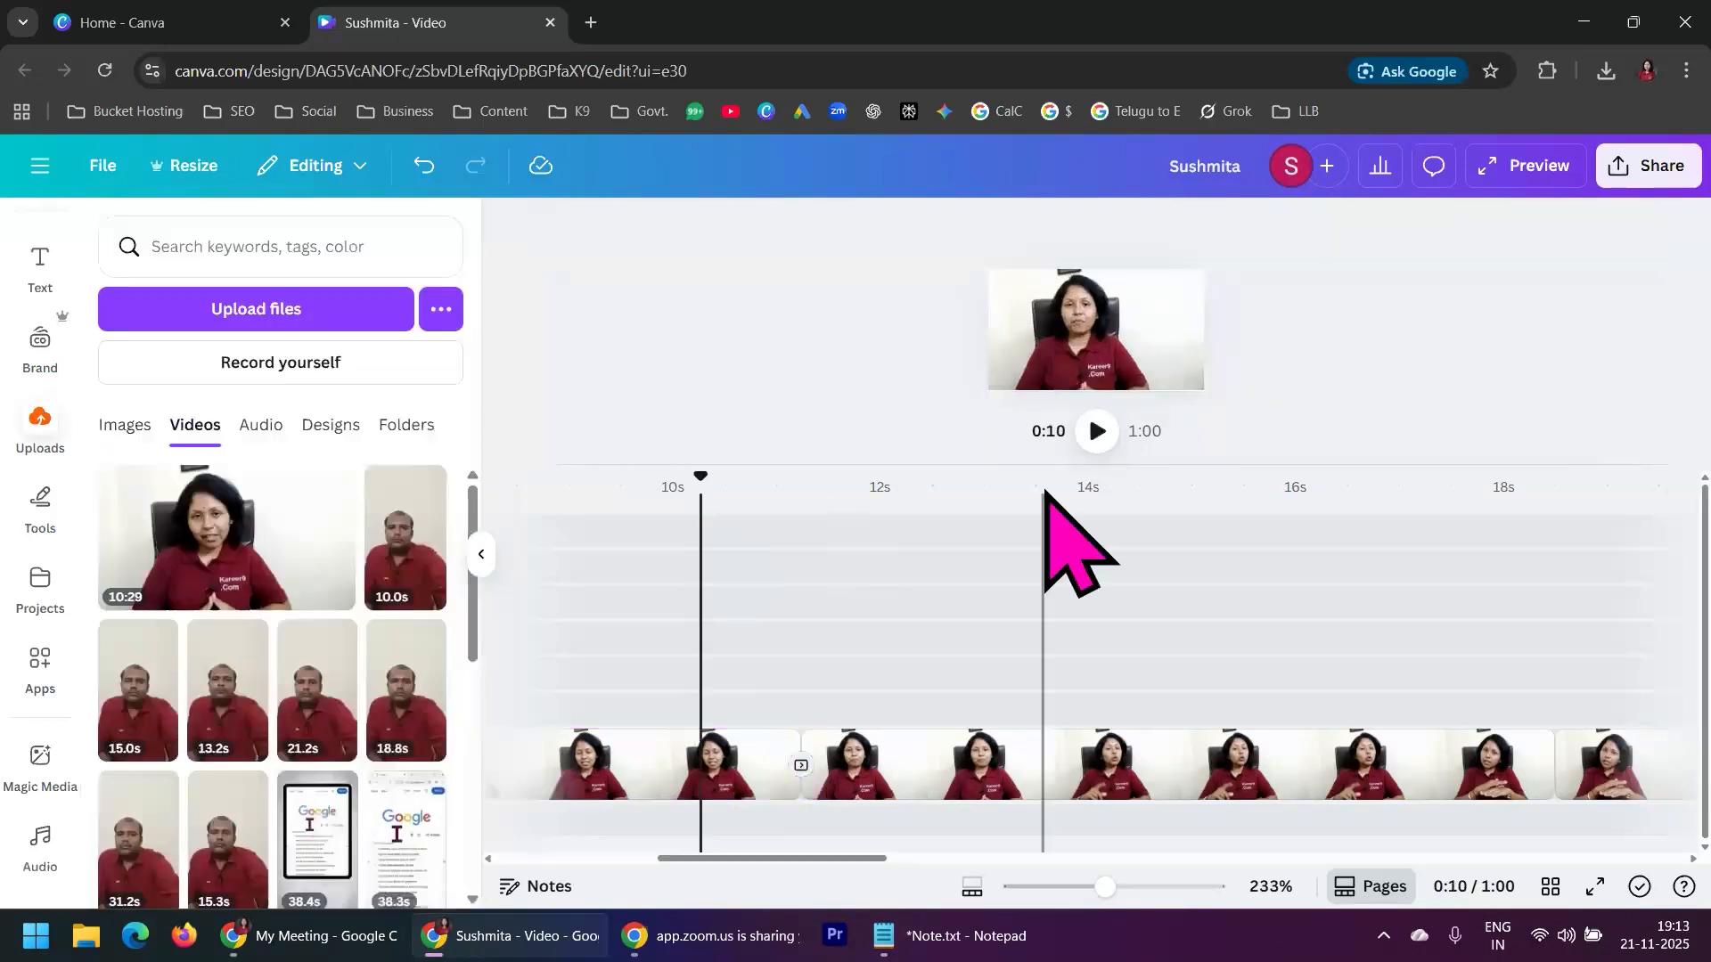
pyautogui.click(1098, 432)
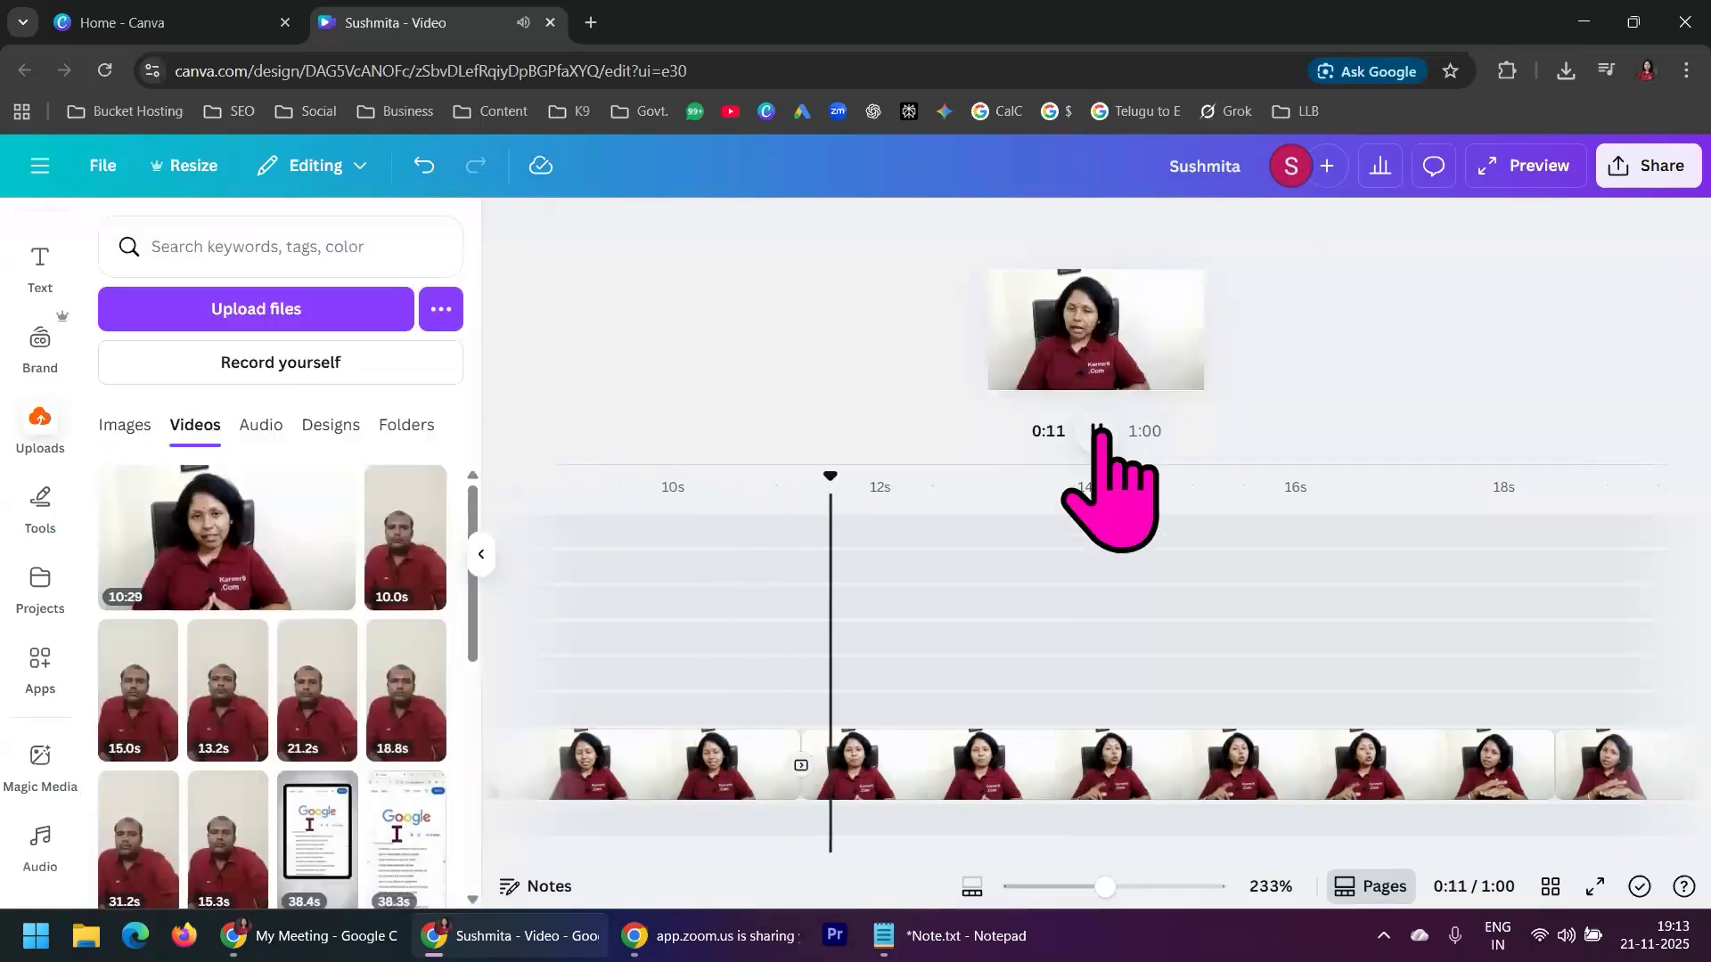
pyautogui.click(1098, 431)
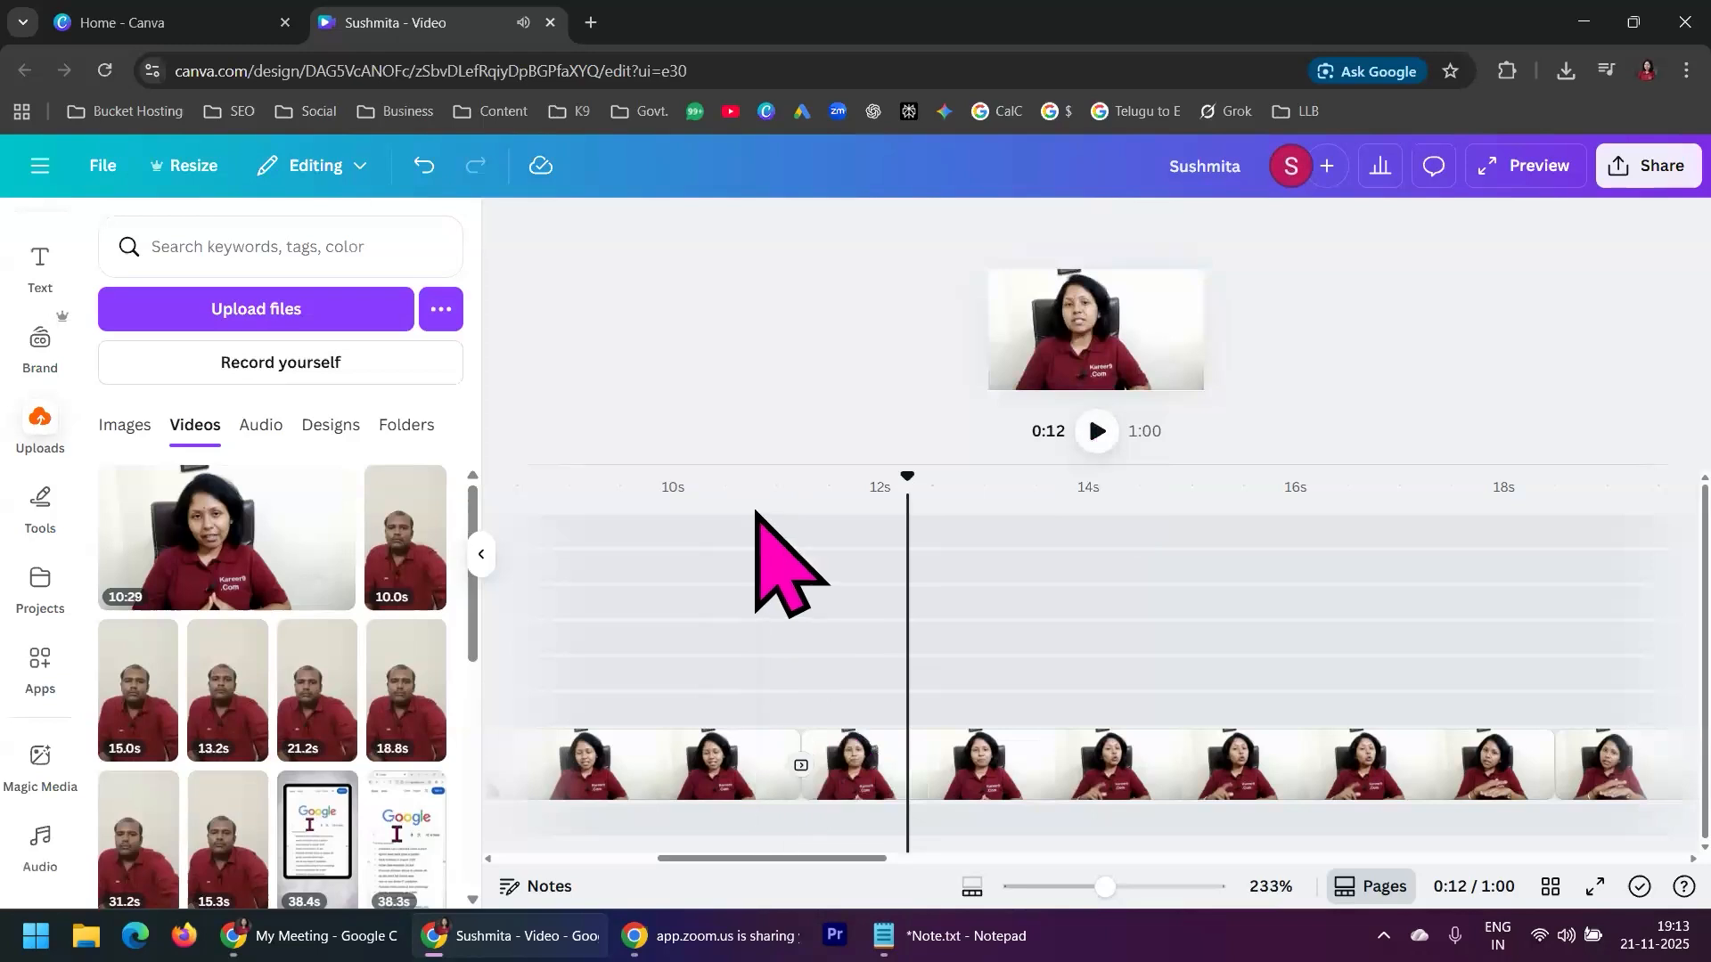
pyautogui.moveTo(1048, 472); pyautogui.dragTo(1060, 724)
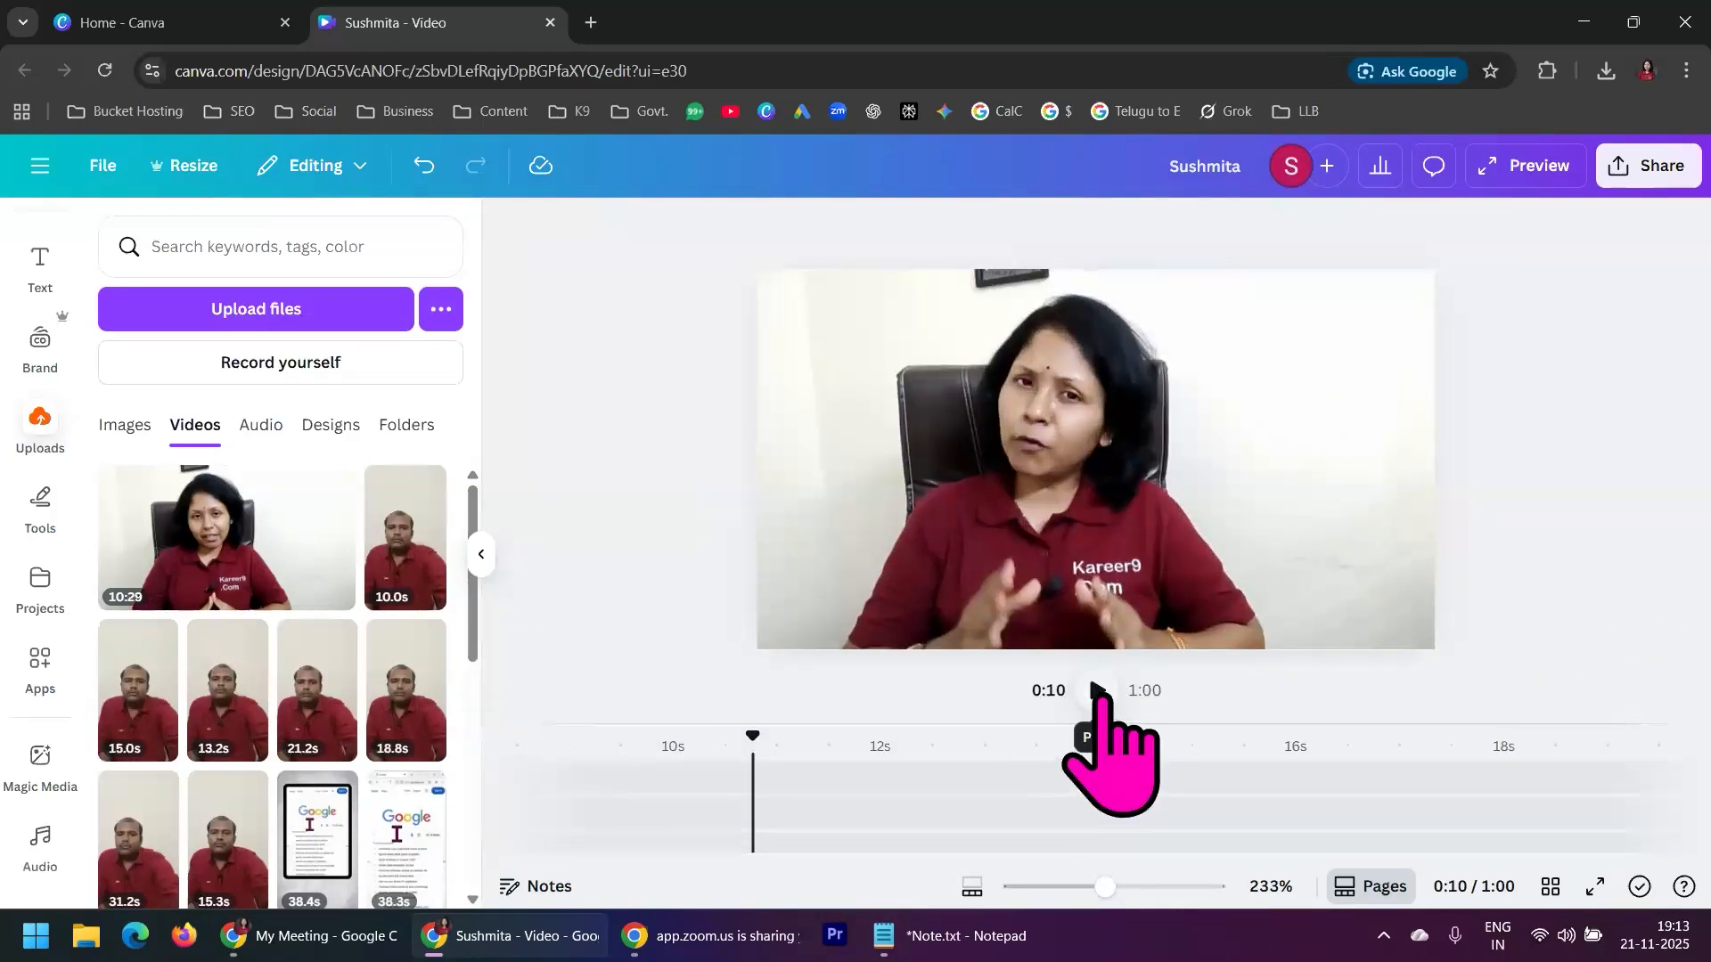
pyautogui.click(1098, 691)
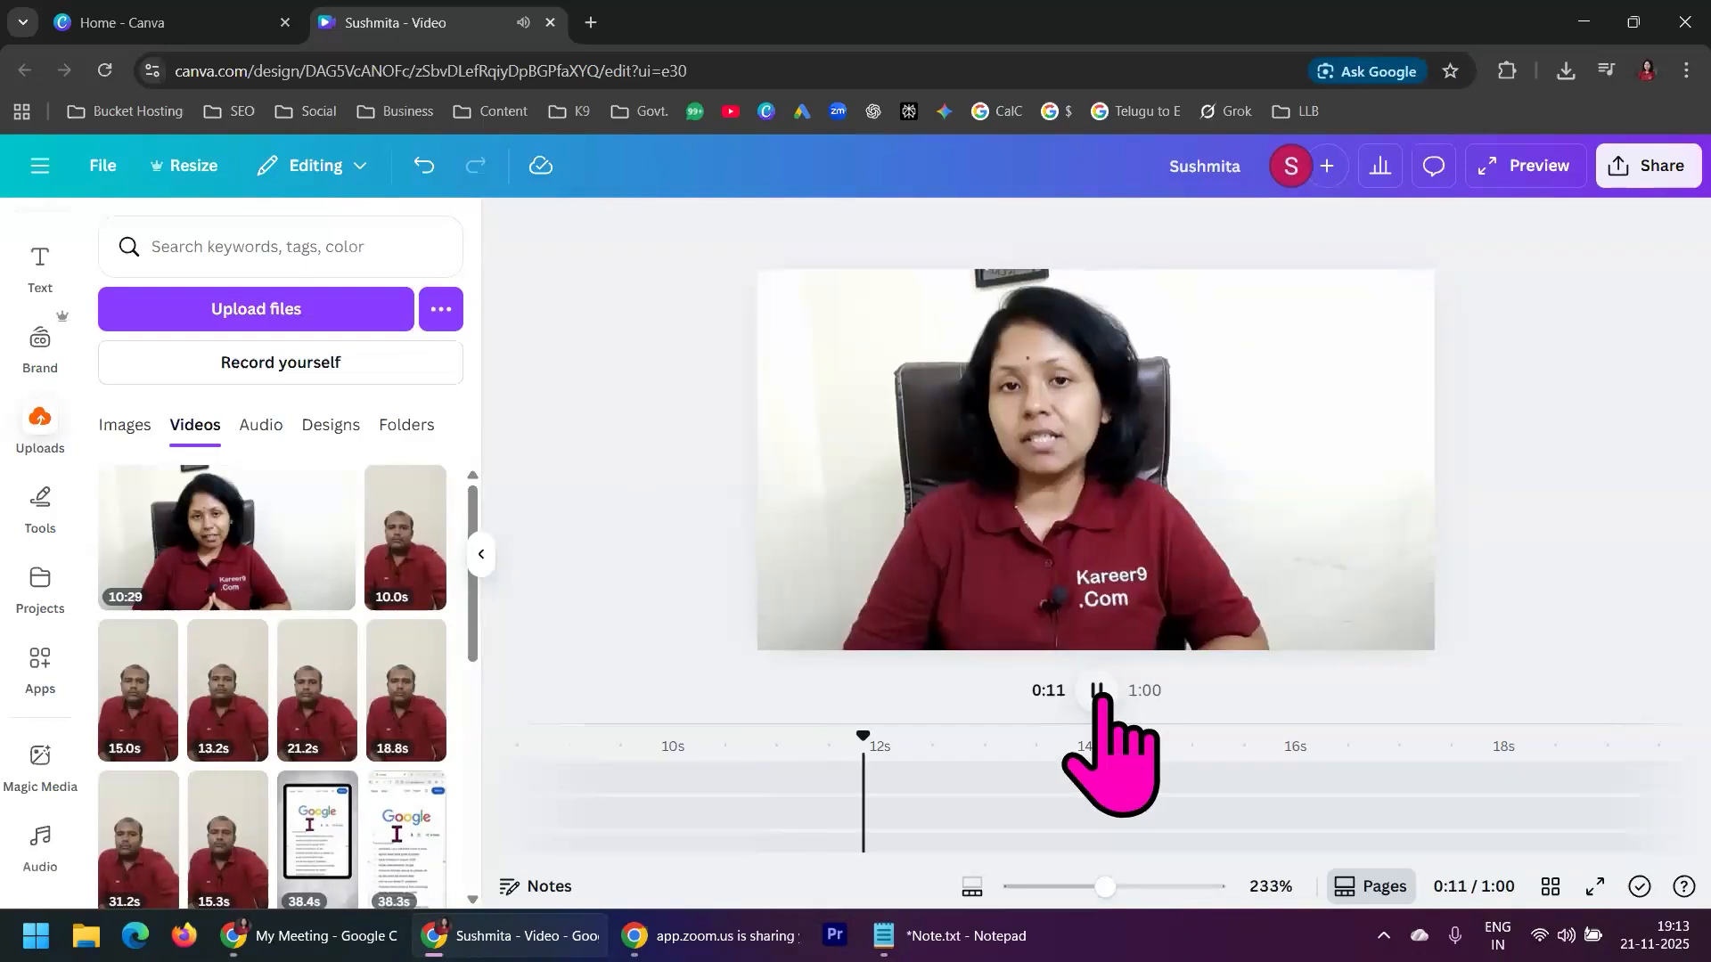
# Add a Stack transition between the third and fourth presenter segments
pyautogui.moveTo(1016, 718); pyautogui.dragTo(1019, 396)
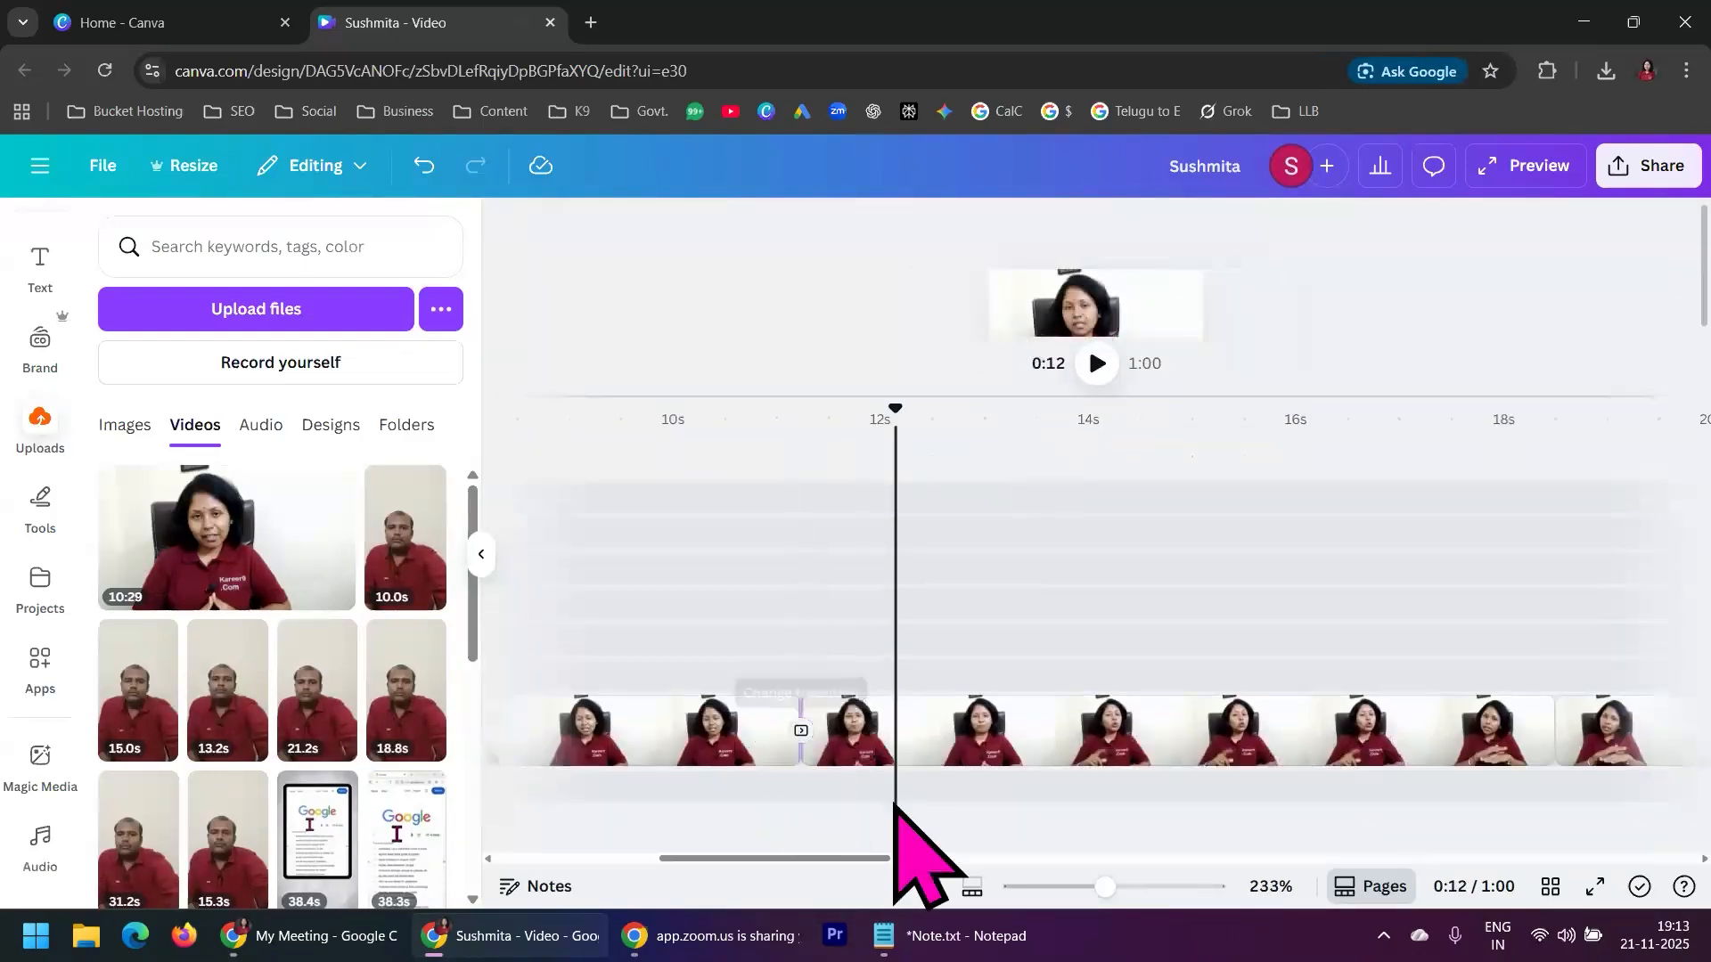
pyautogui.moveTo(850, 859); pyautogui.dragTo(884, 859)
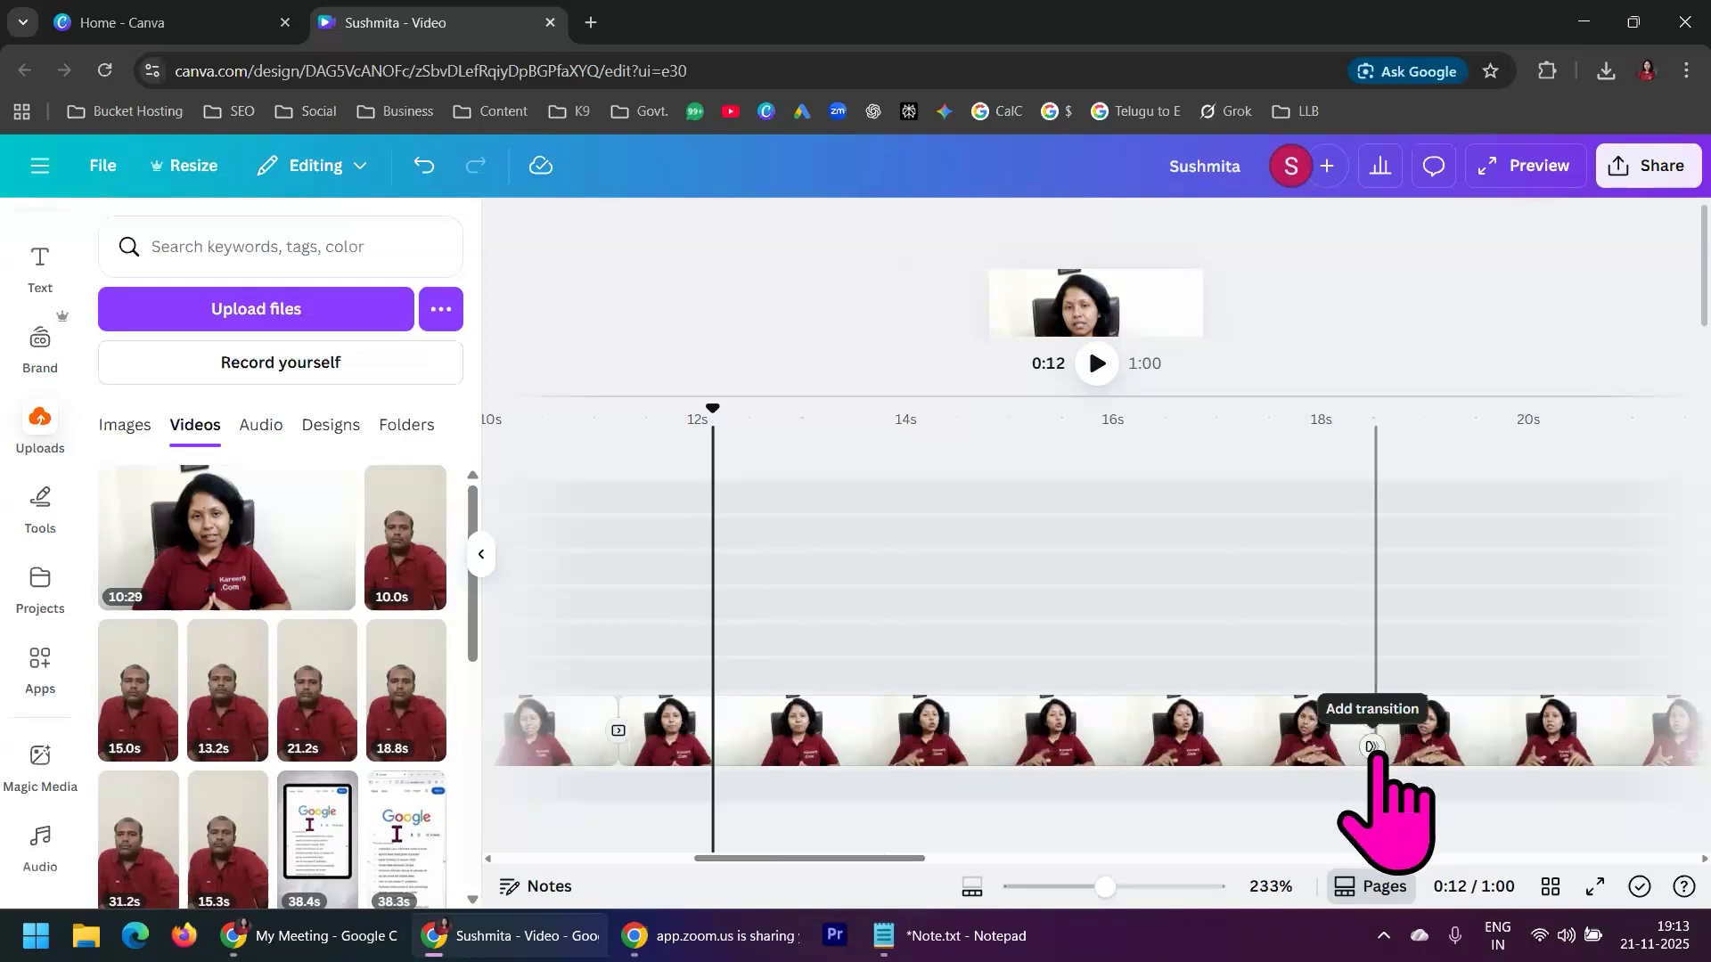
pyautogui.click(1373, 745)
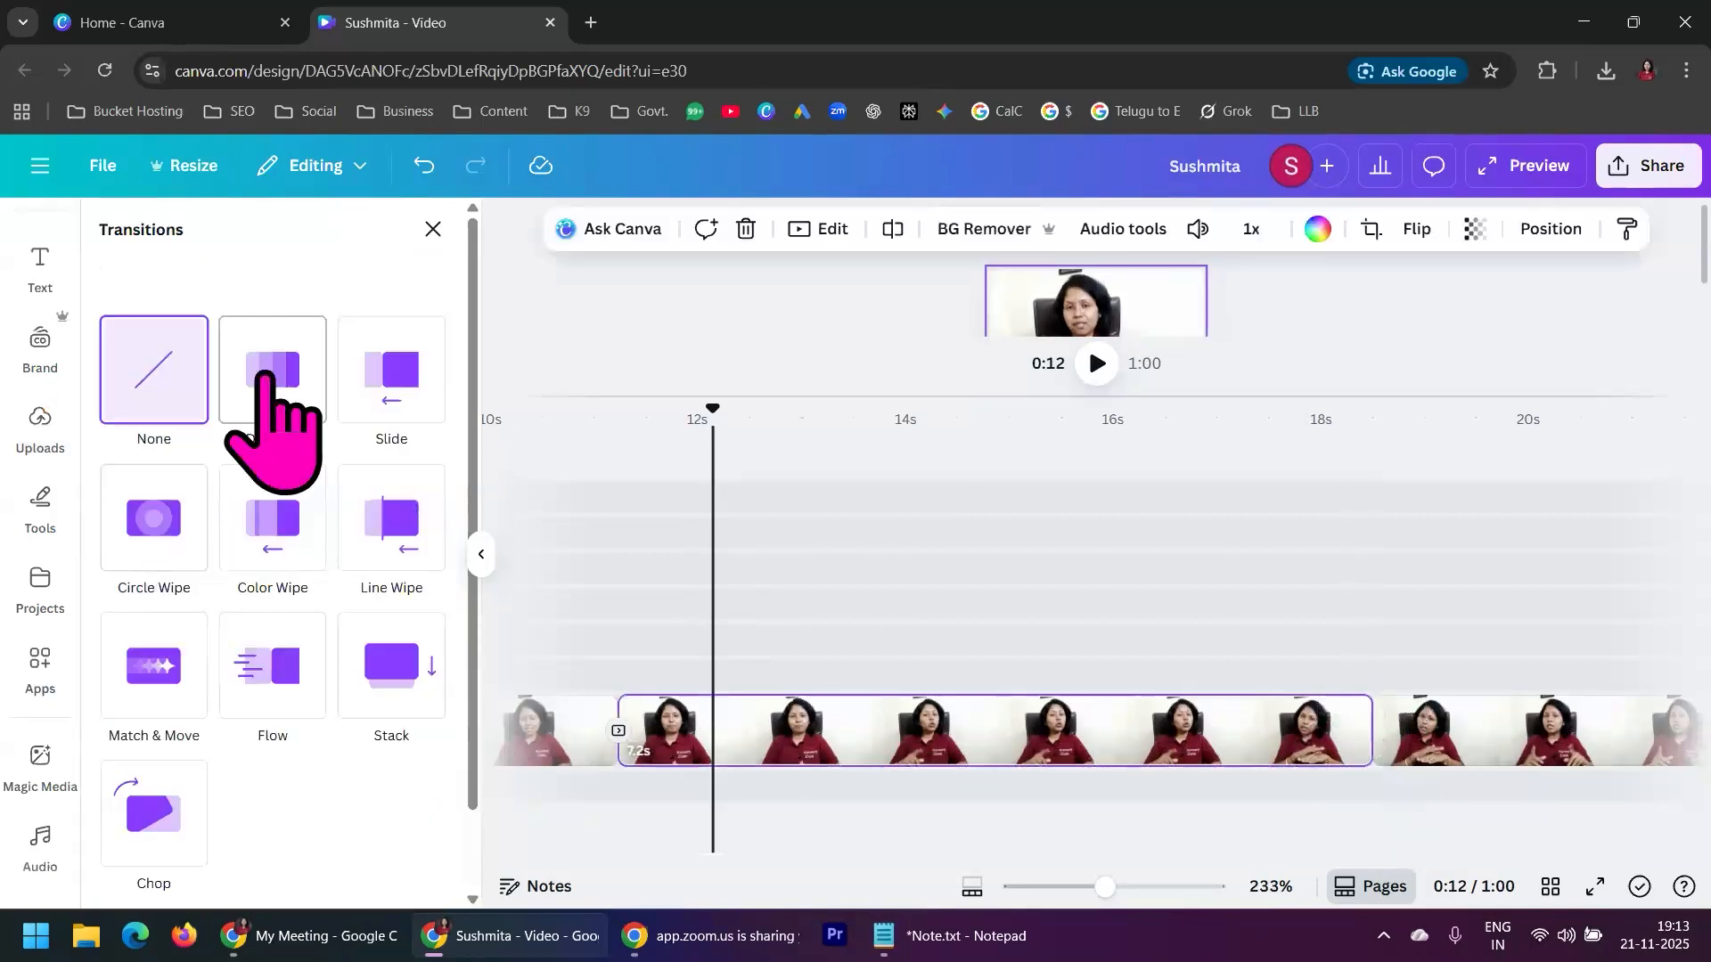
pyautogui.click(392, 686)
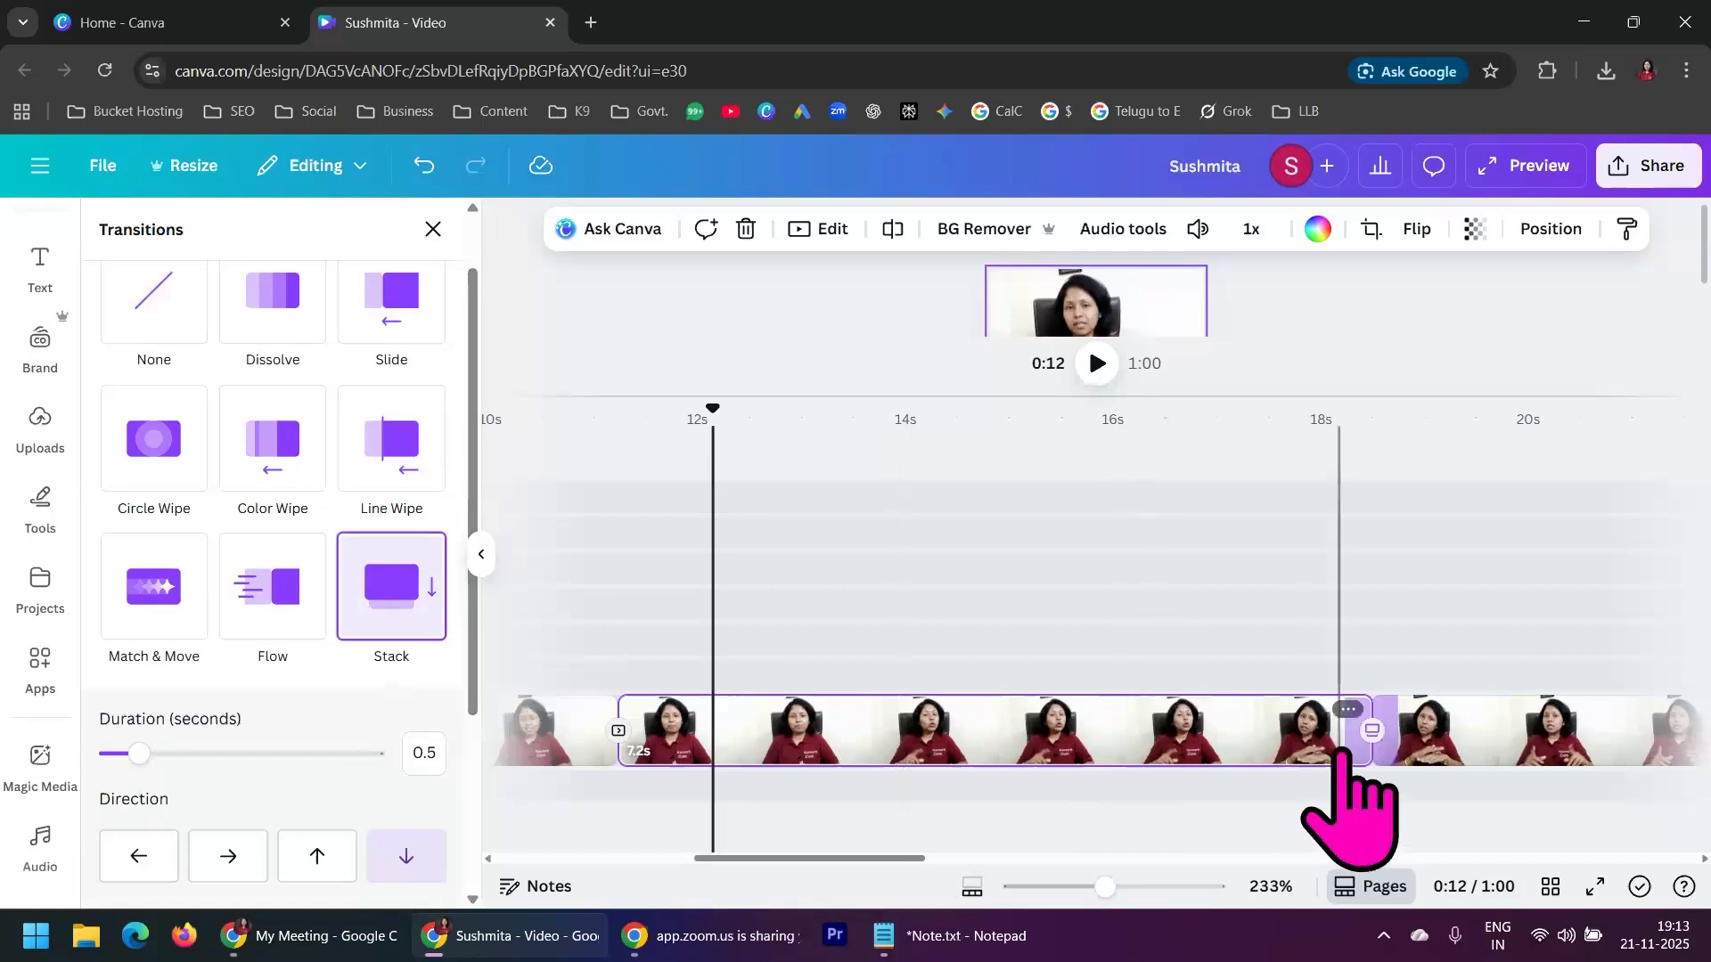
# Play back the Stack transition from 0:17 in an enlarged preview and check its duration and direction options
pyautogui.click(1302, 485)
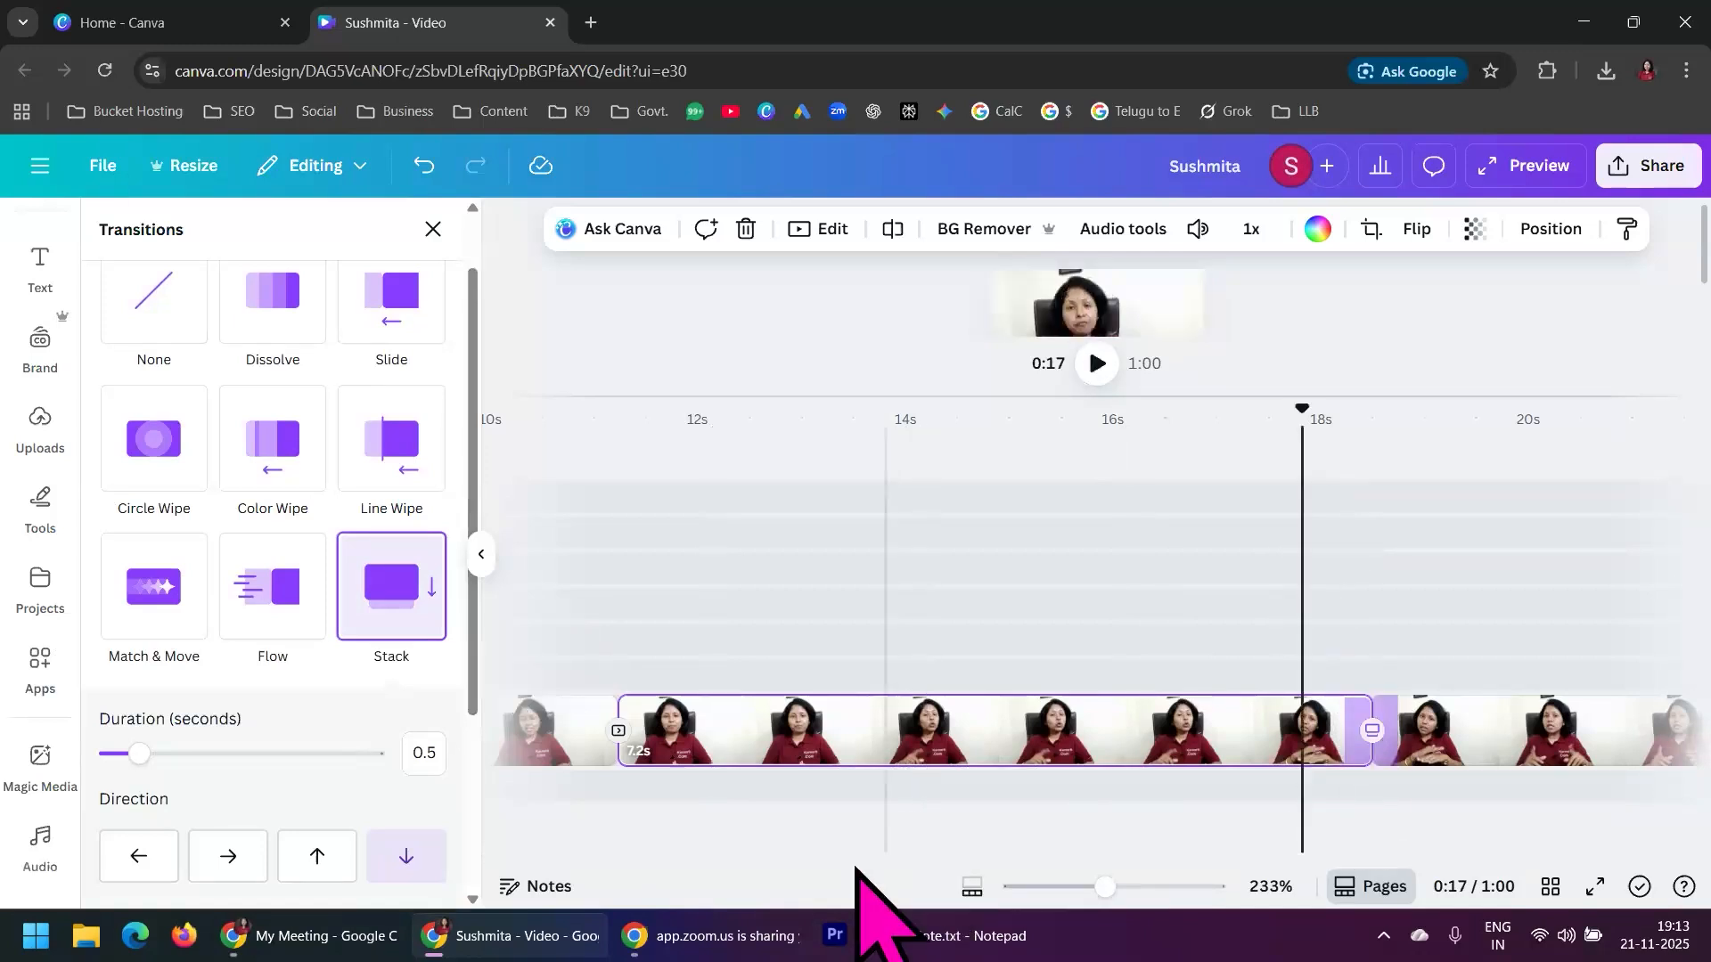
pyautogui.moveTo(1115, 397); pyautogui.dragTo(1114, 727)
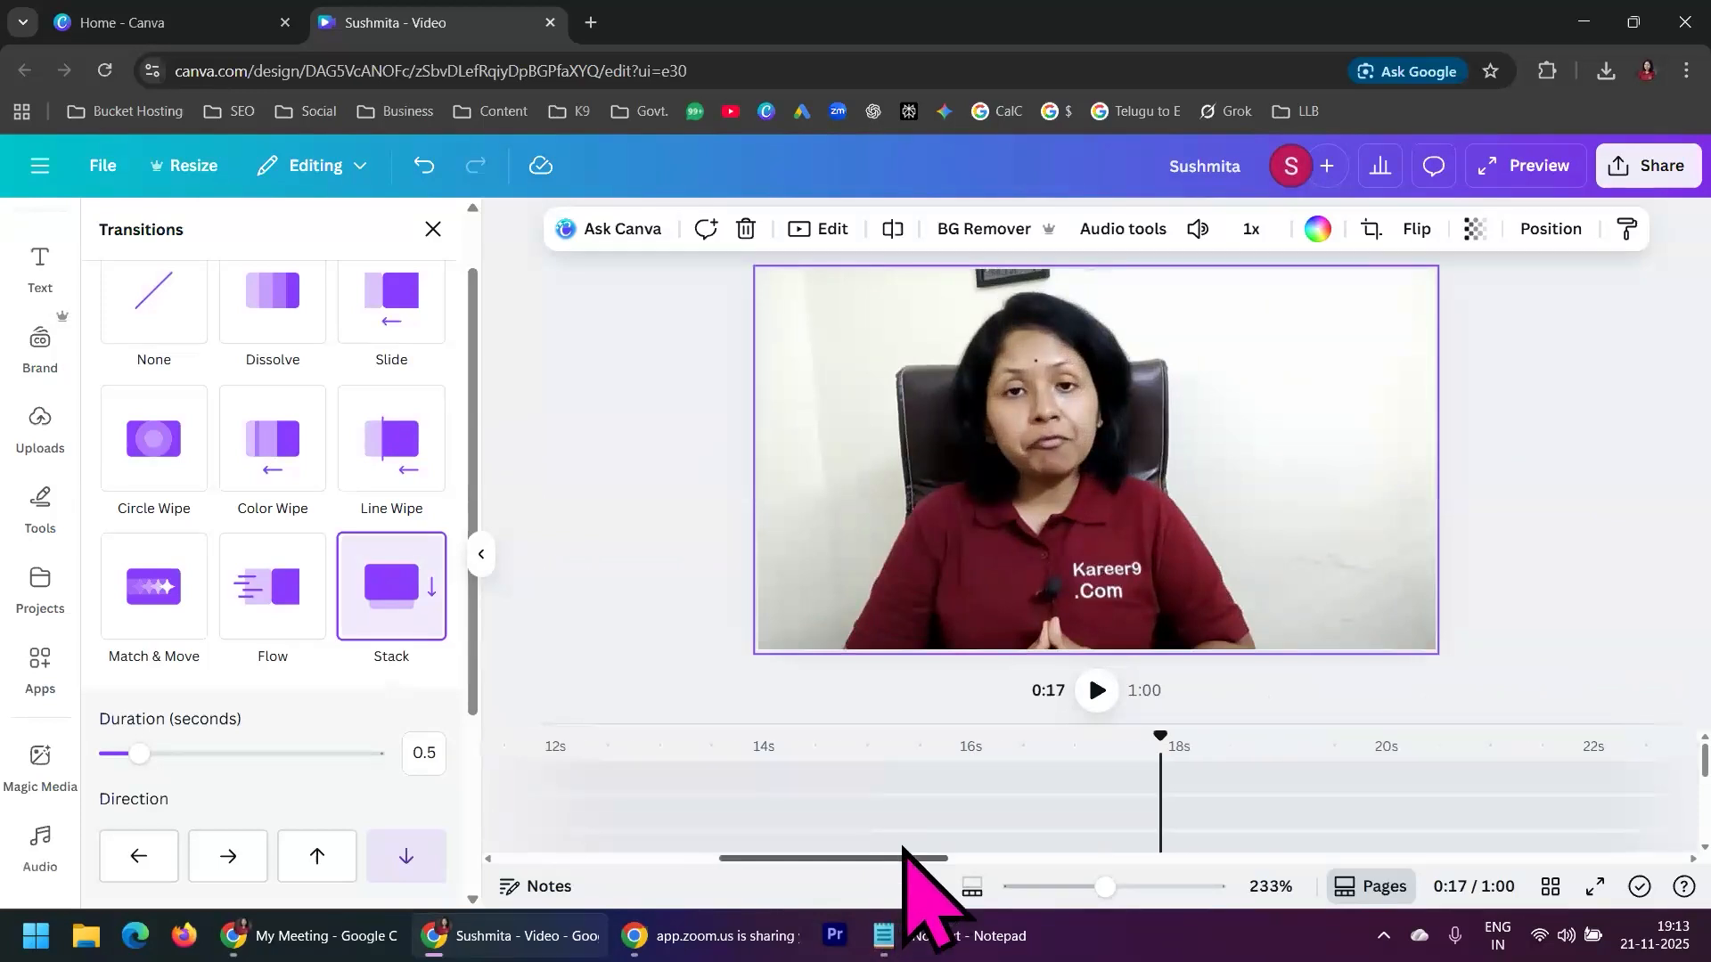
pyautogui.click(1097, 691)
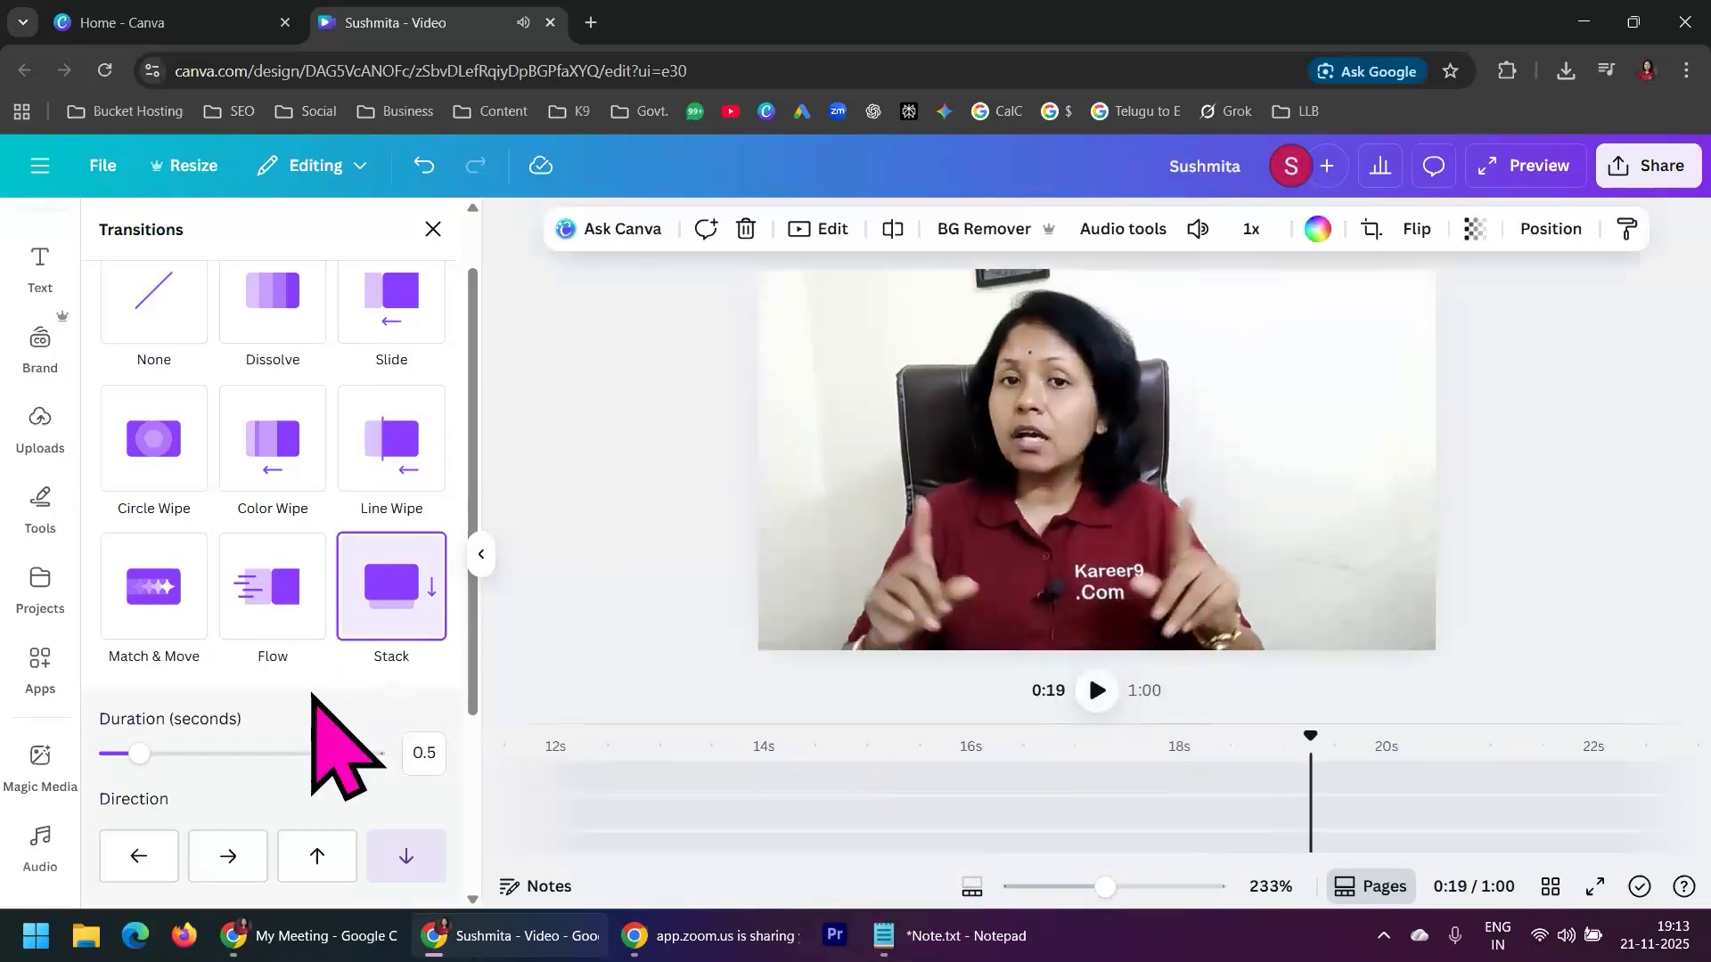
pyautogui.scroll(-1, 312, 695)
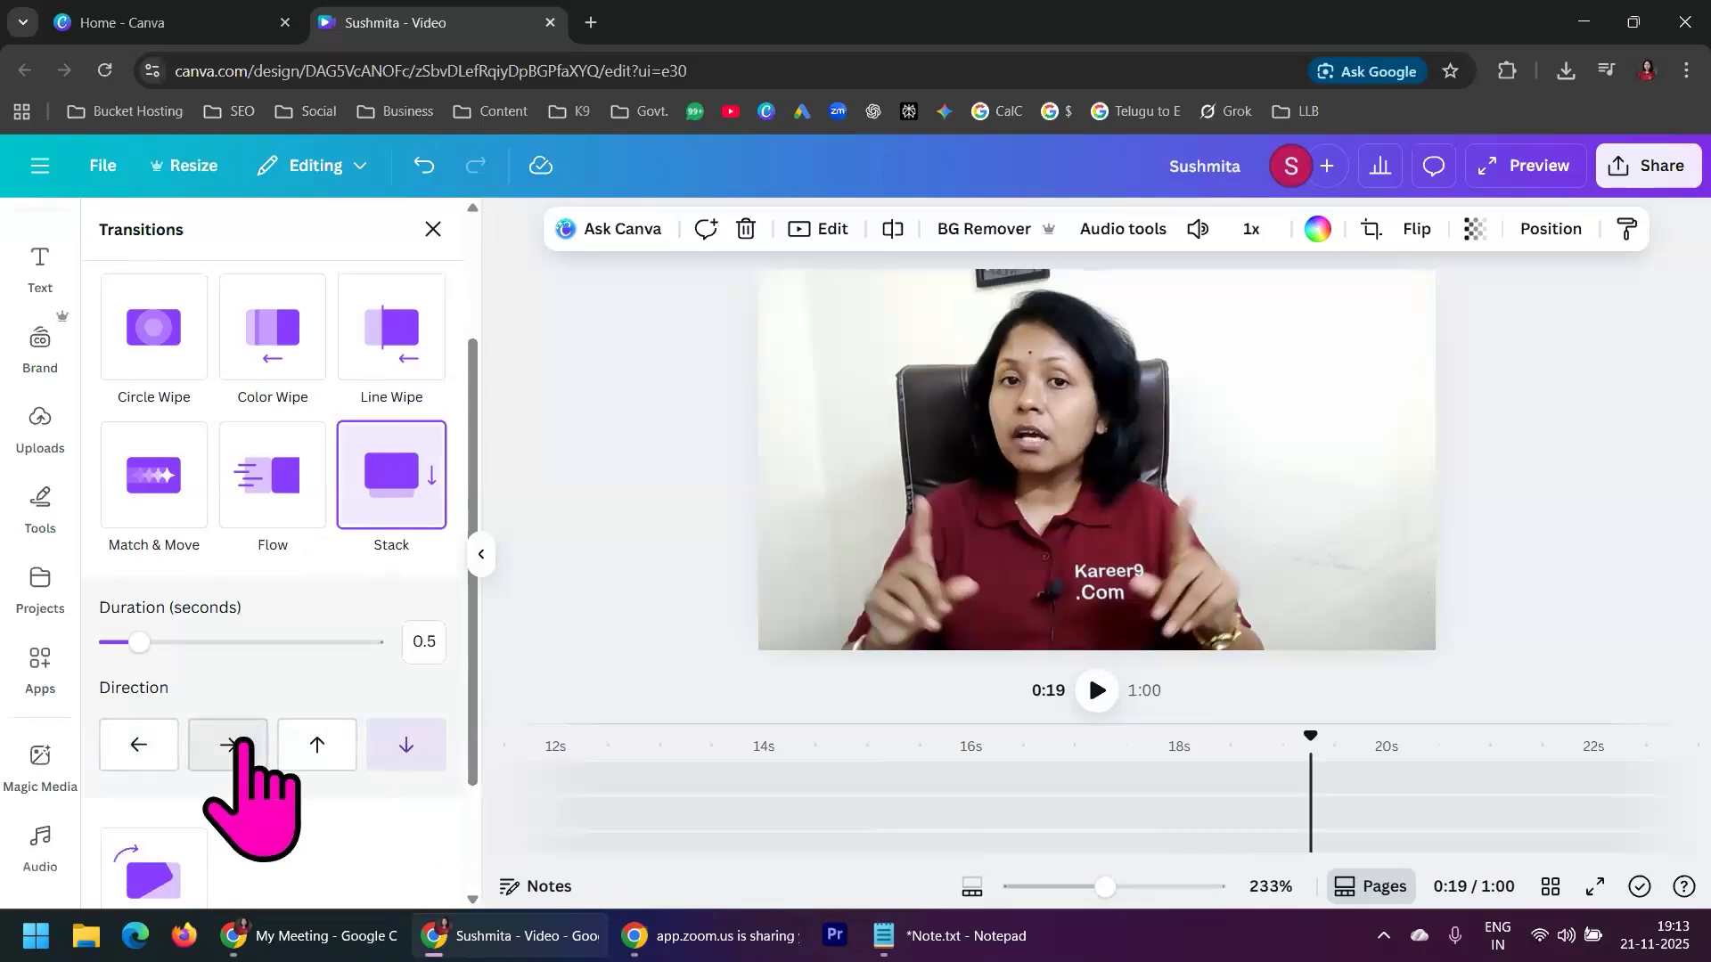
# Add a Line Wipe transition at the cut between the fourth and fifth presenter segments
pyautogui.moveTo(932, 725); pyautogui.dragTo(948, 470)
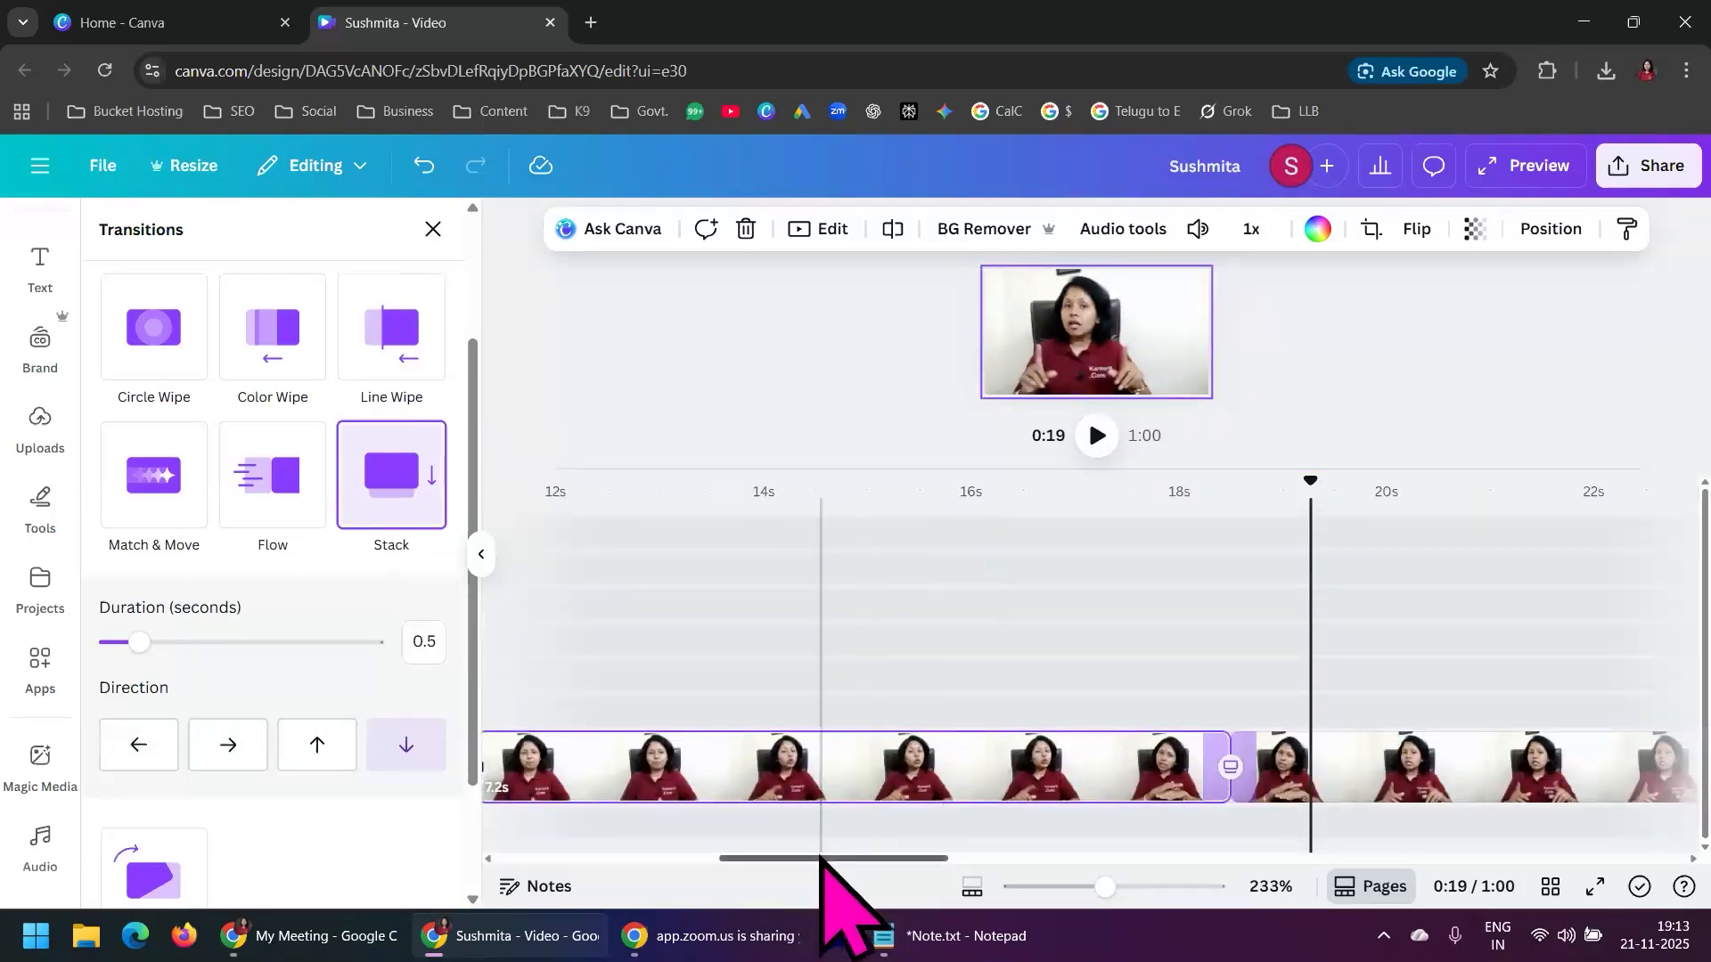
pyautogui.moveTo(821, 858); pyautogui.dragTo(966, 861)
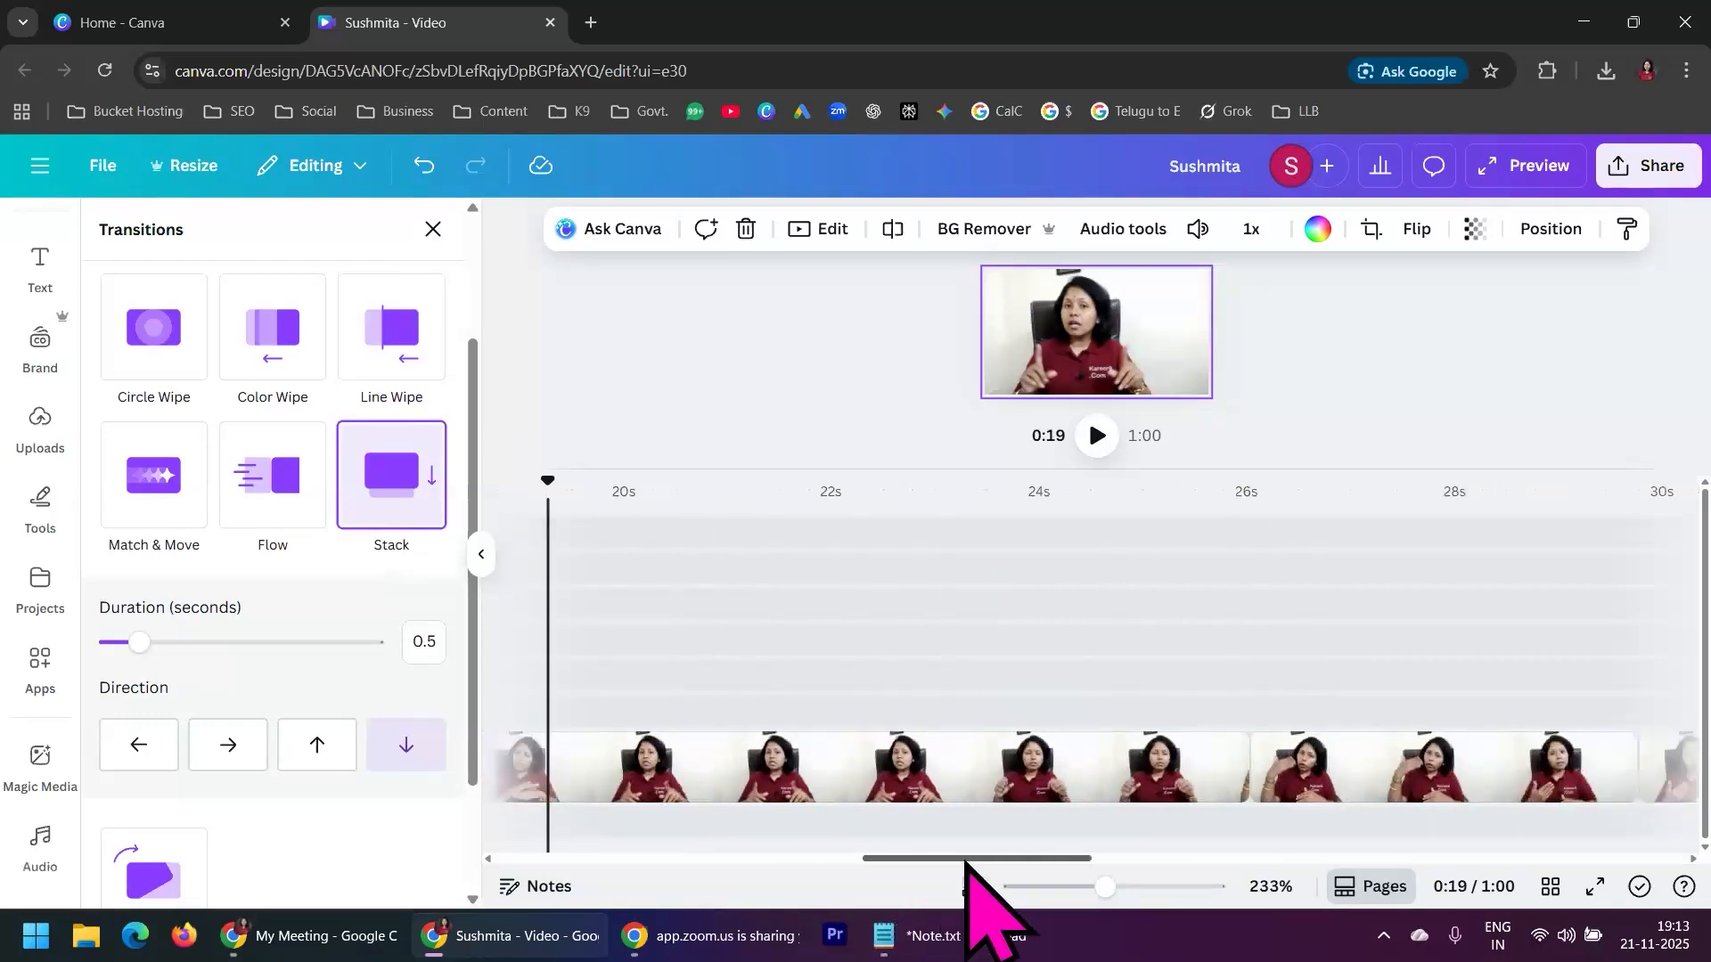
pyautogui.click(1248, 782)
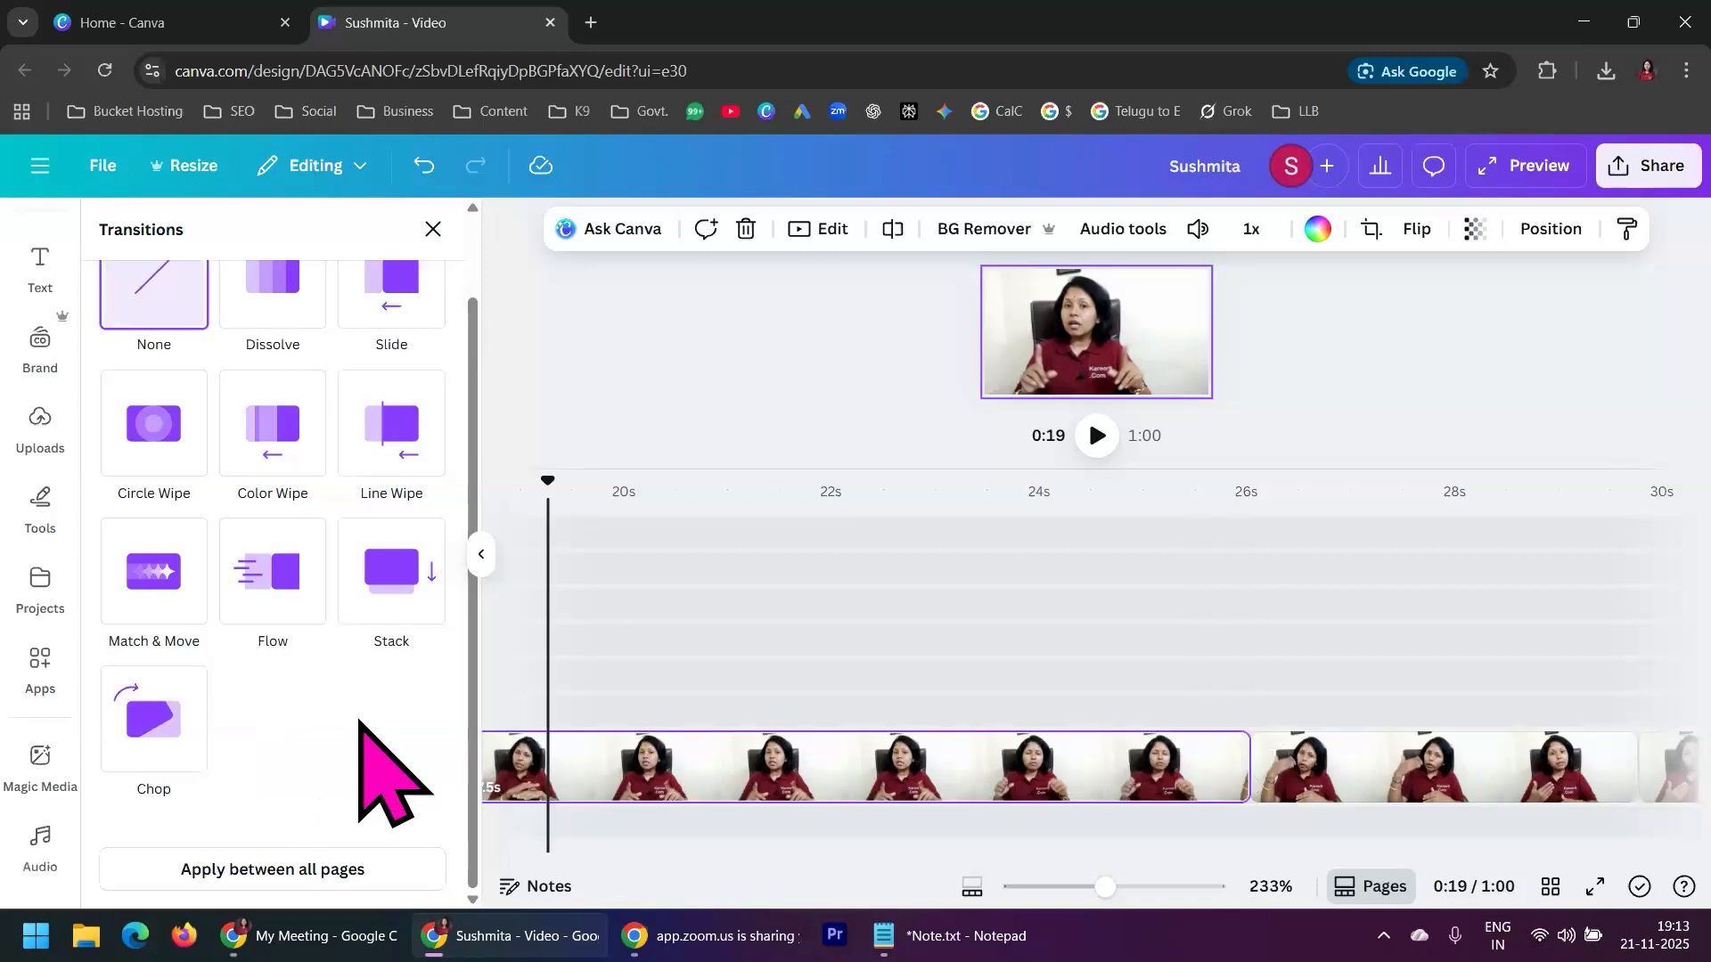
pyautogui.click(270, 521)
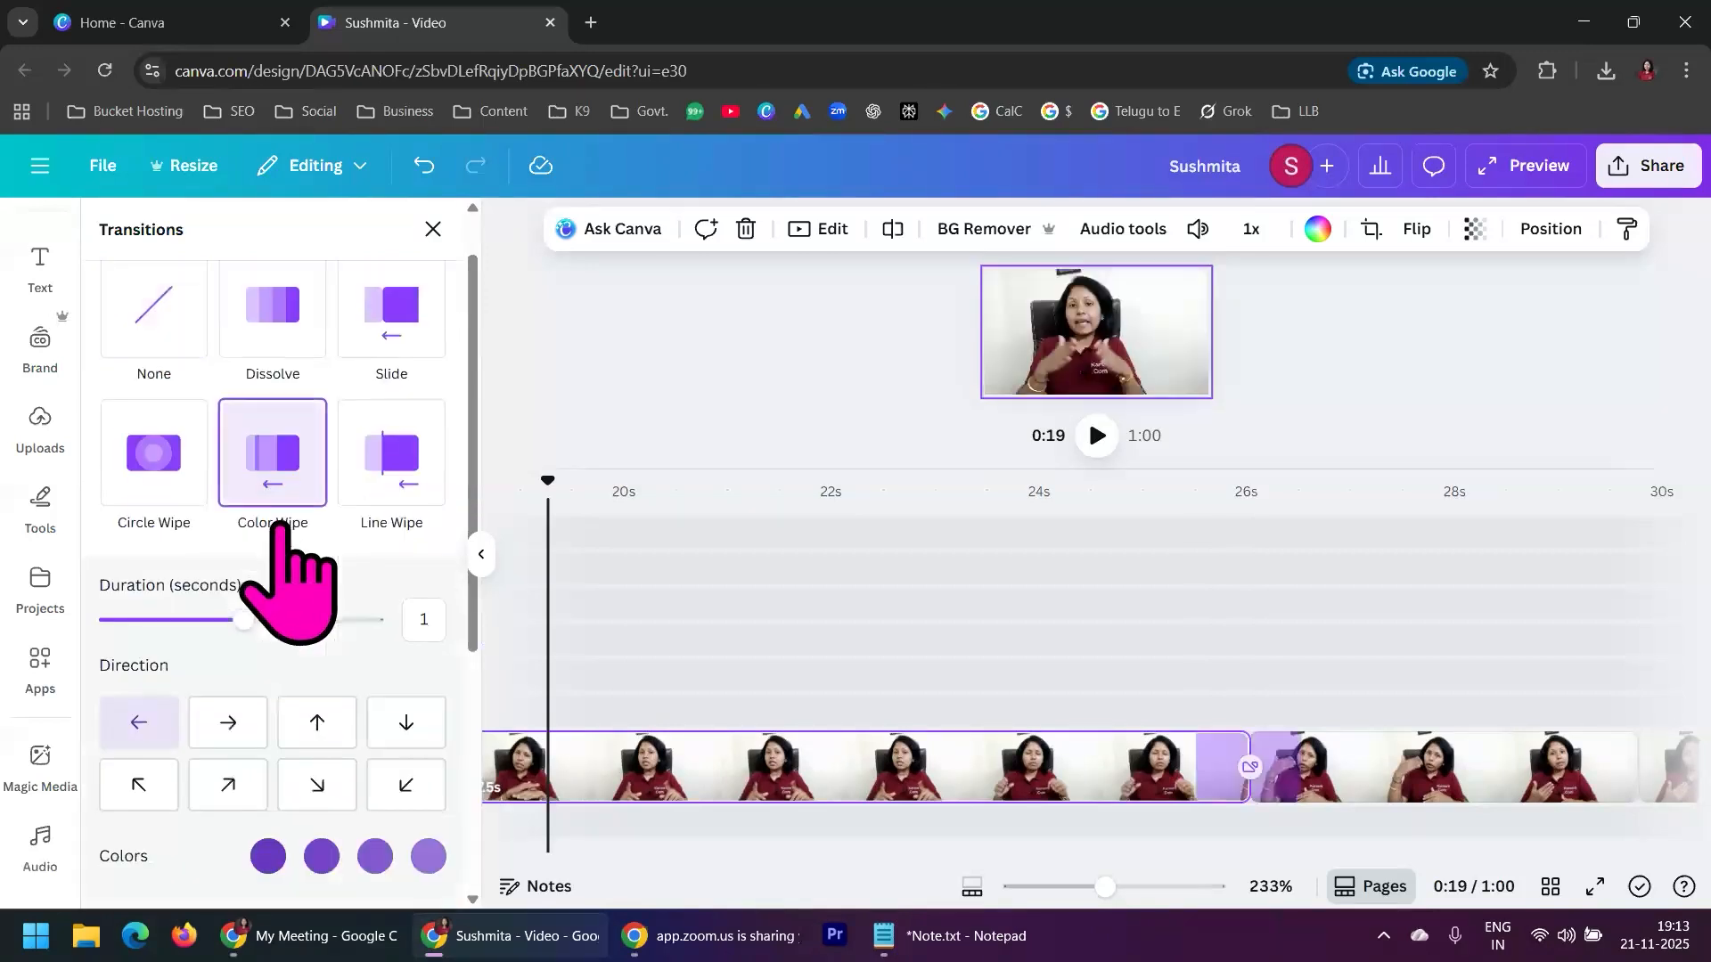
pyautogui.click(401, 467)
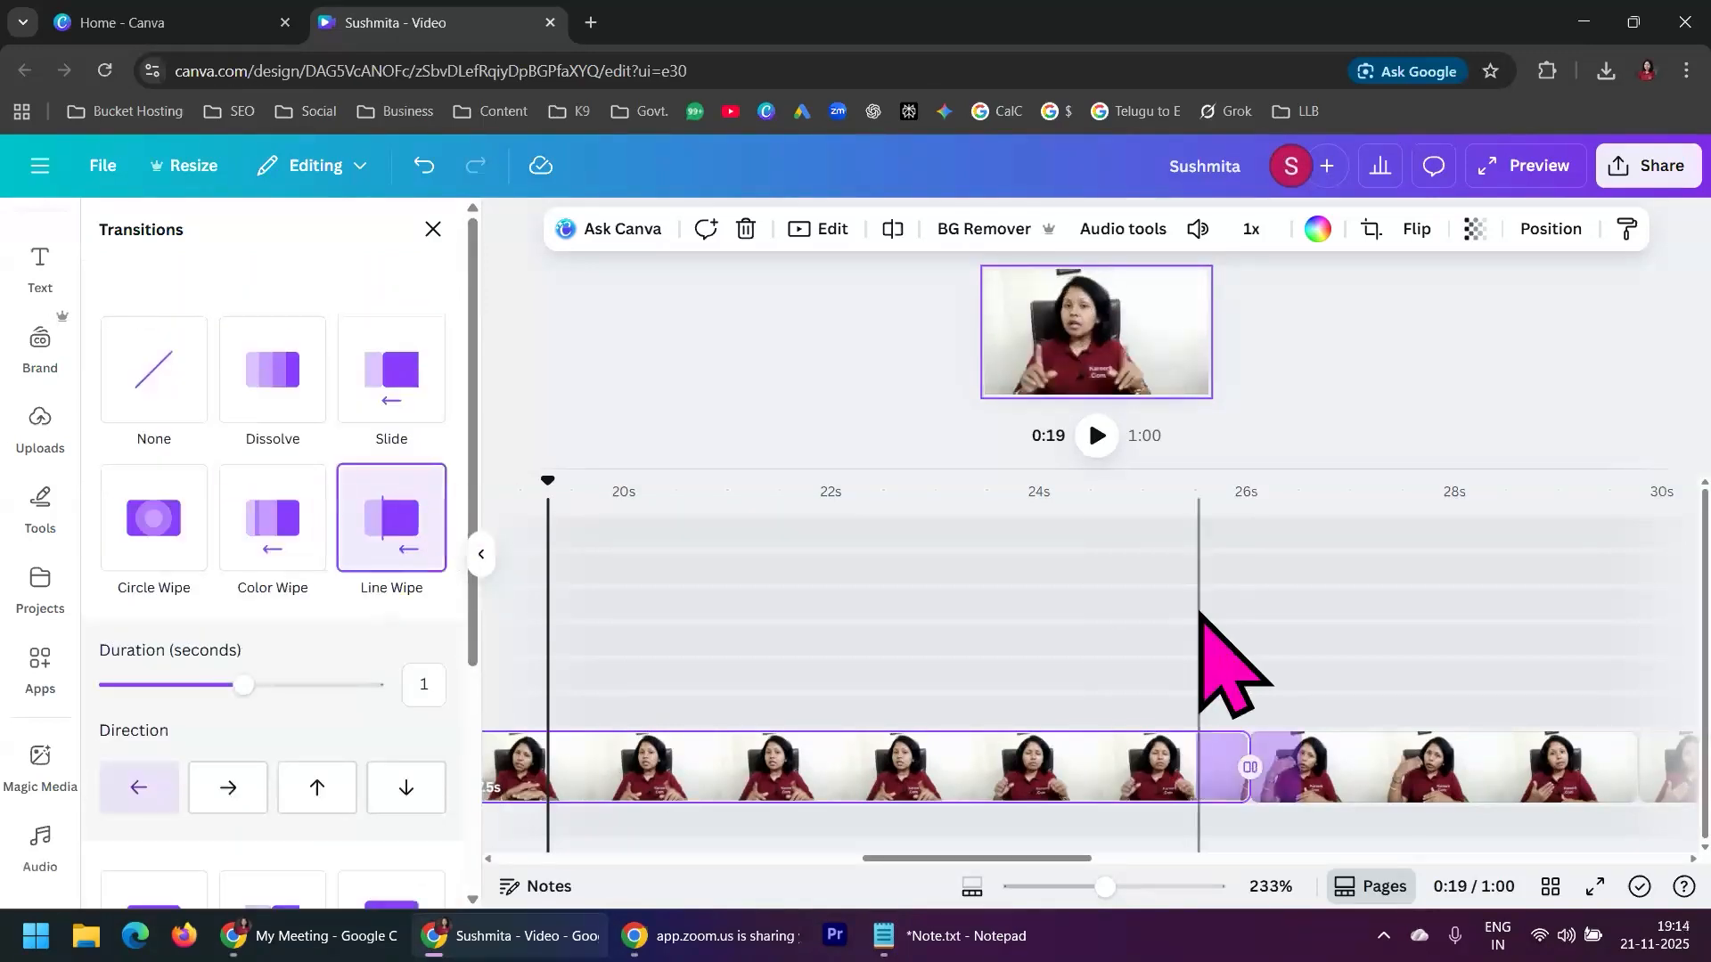
# Play back the Line Wipe transition from about one second before the cut
pyautogui.click(1134, 530)
pyautogui.click(1097, 437)
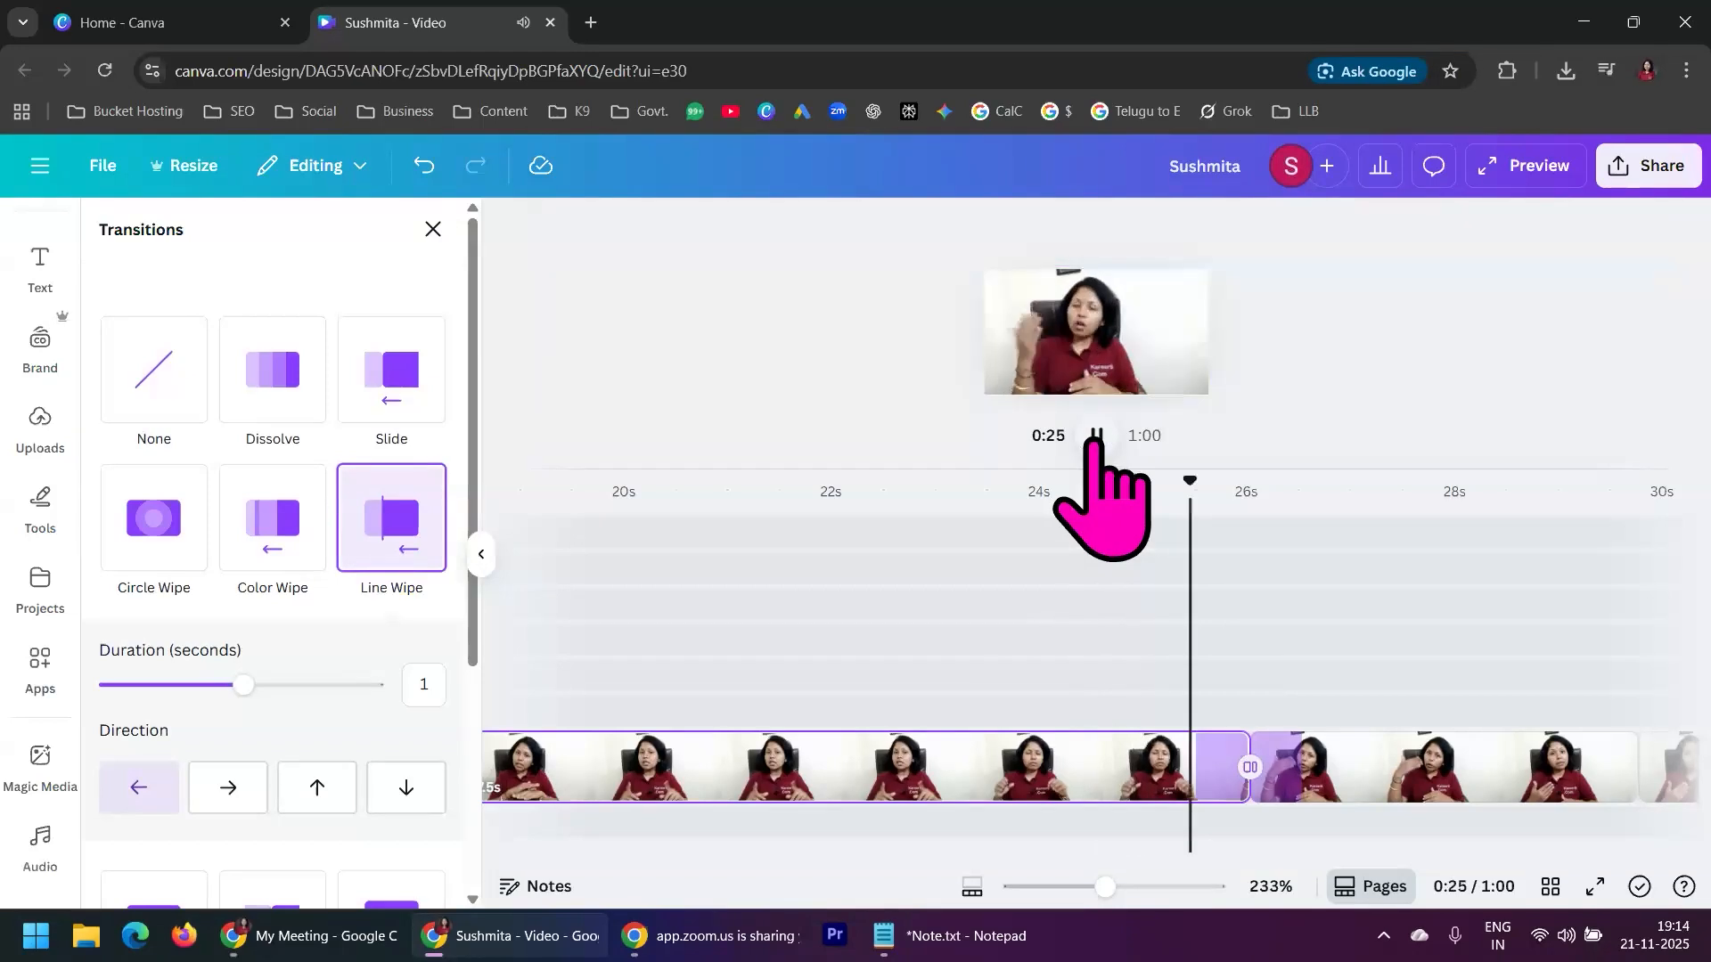
pyautogui.click(1096, 436)
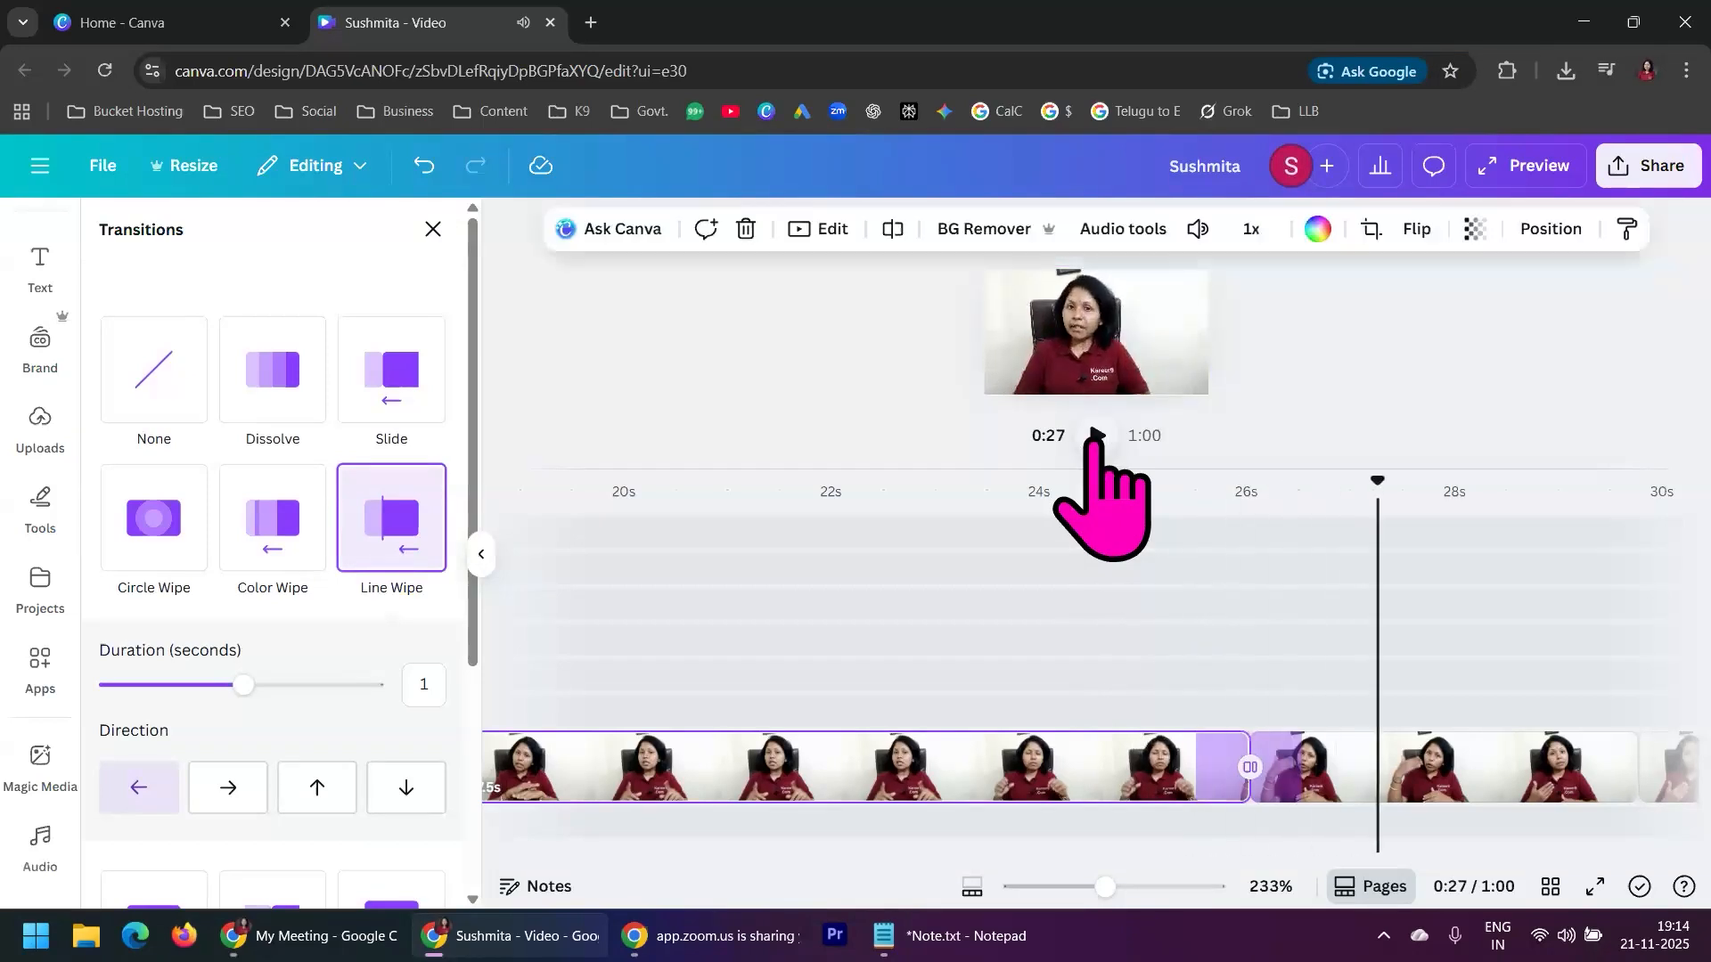
# Fit the whole timeline in view and play the video's welcome intro from 0:00
pyautogui.moveTo(1106, 887); pyautogui.dragTo(1022, 887)
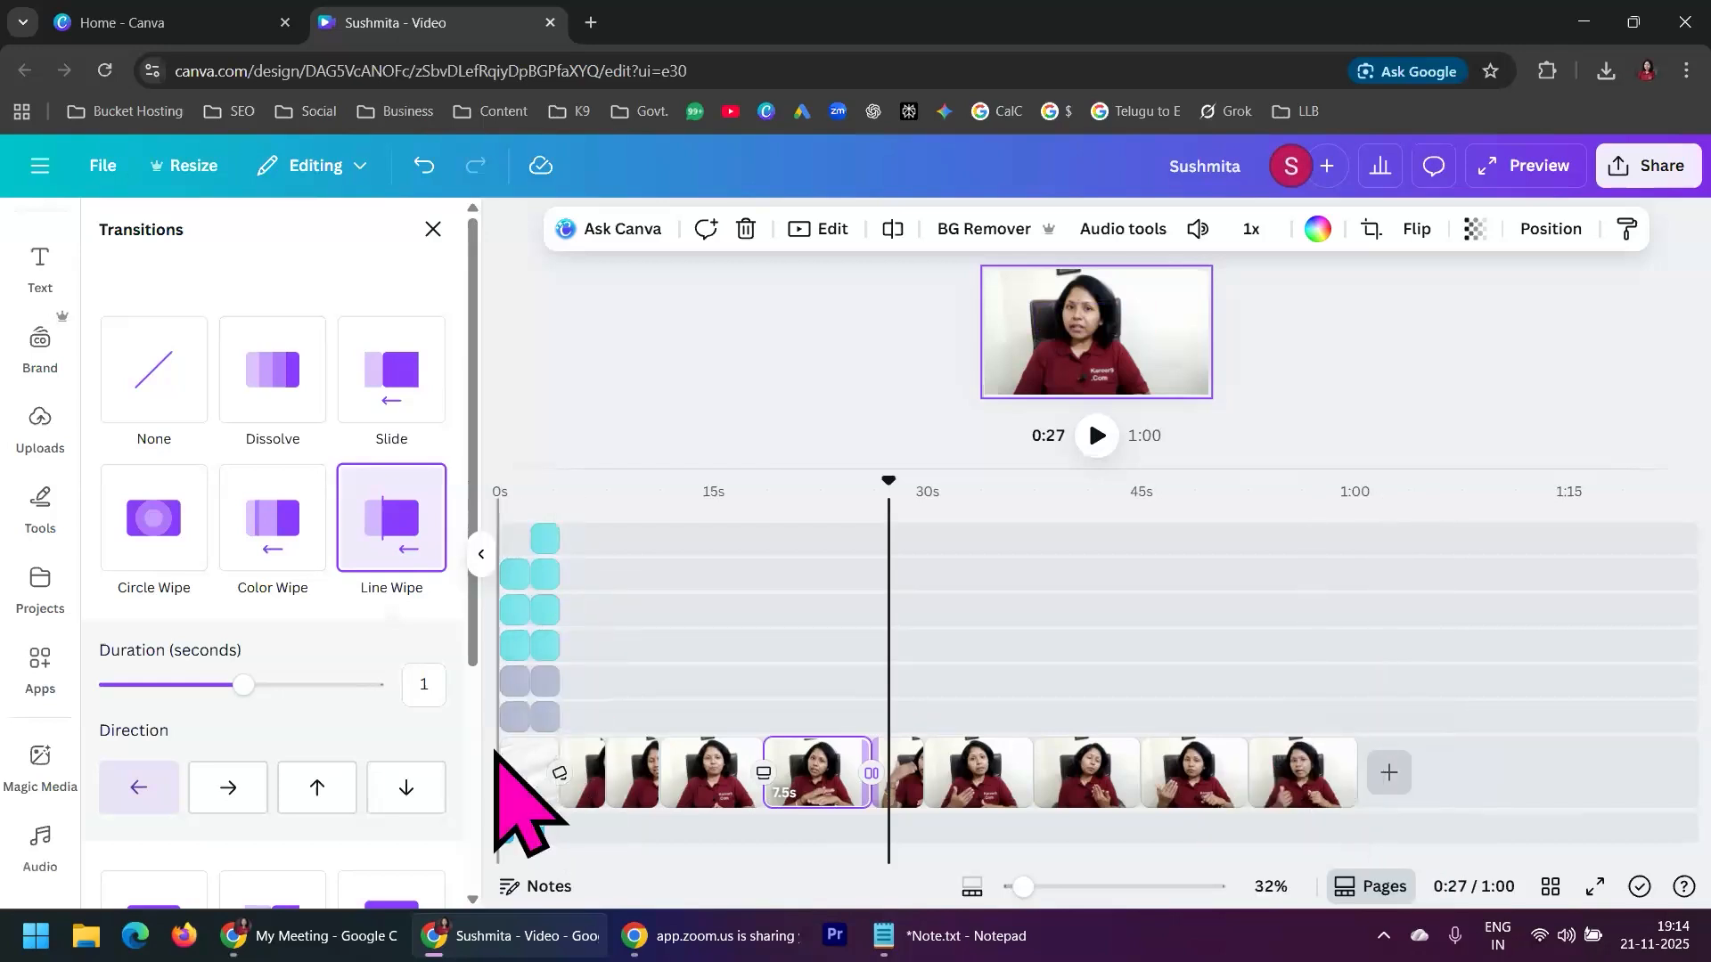
pyautogui.click(503, 525)
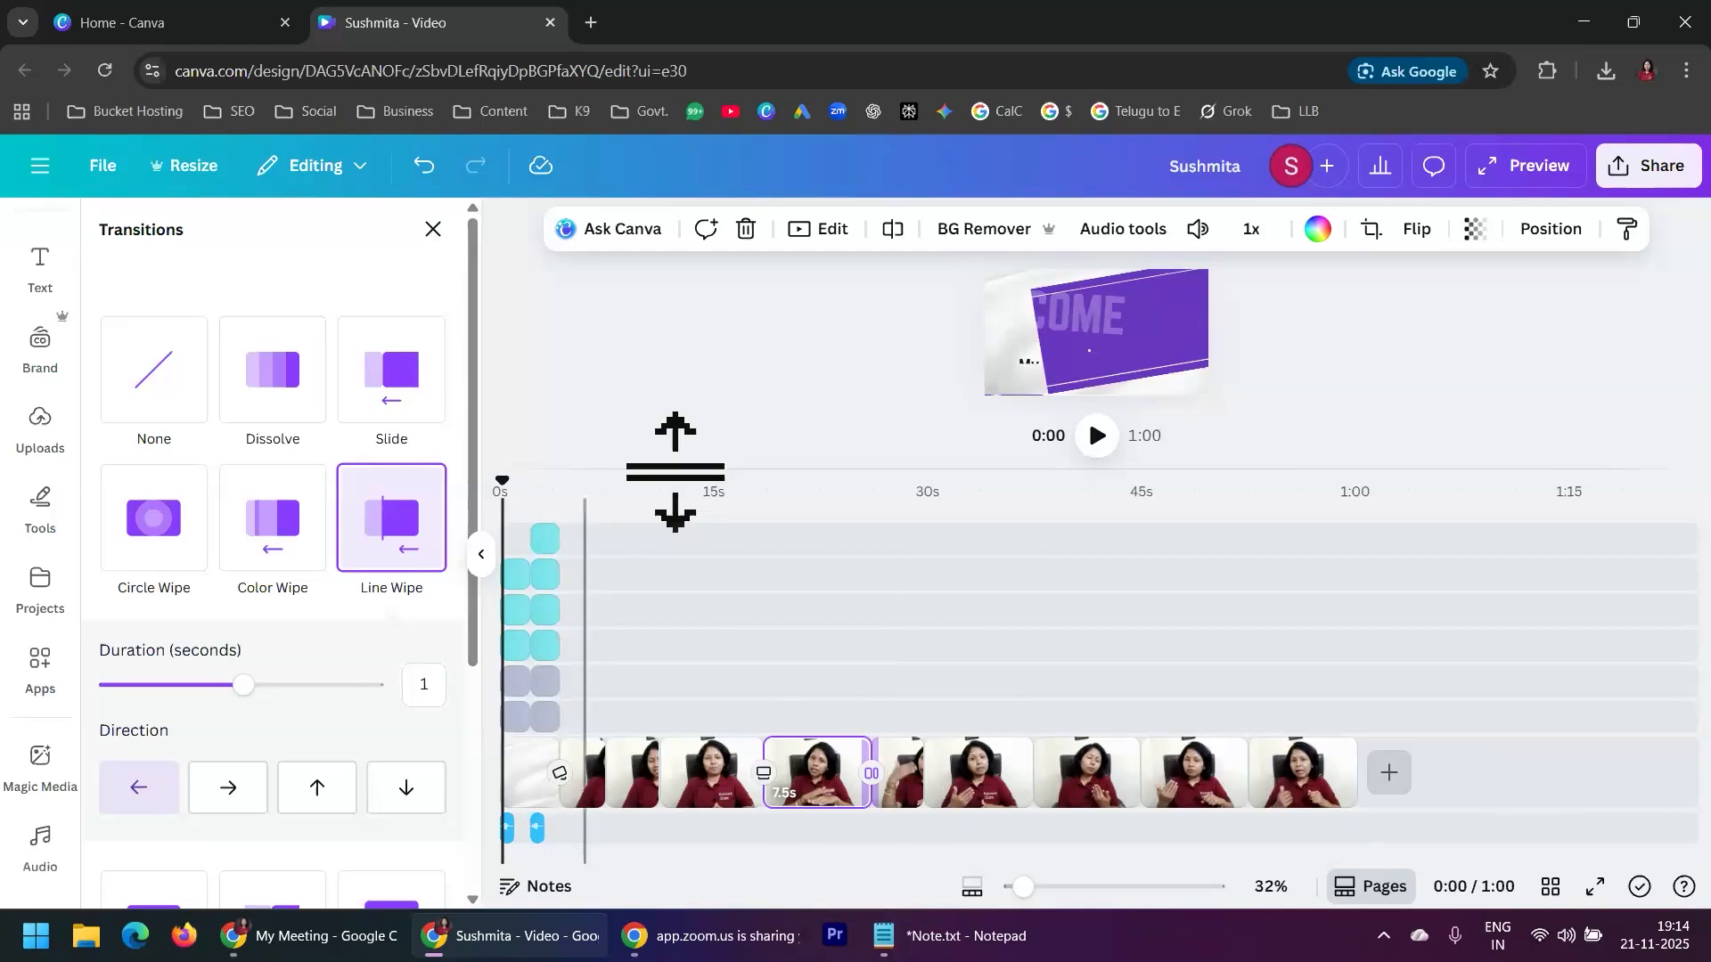
pyautogui.click(1097, 436)
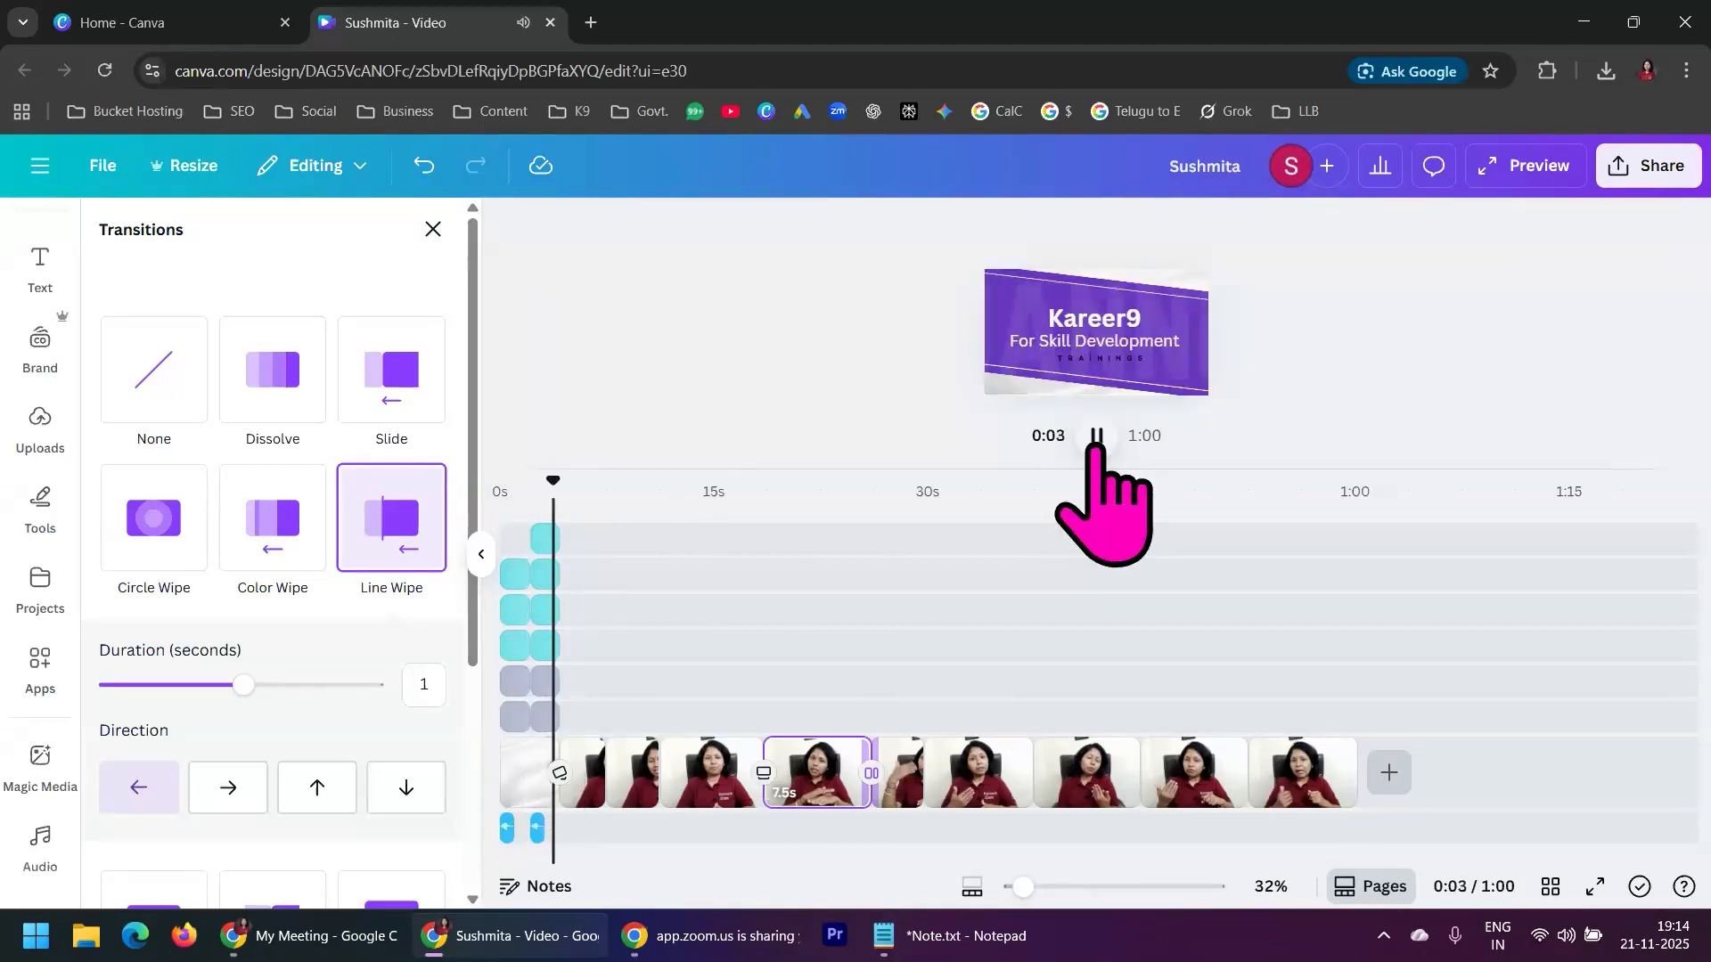
pyautogui.click(1097, 435)
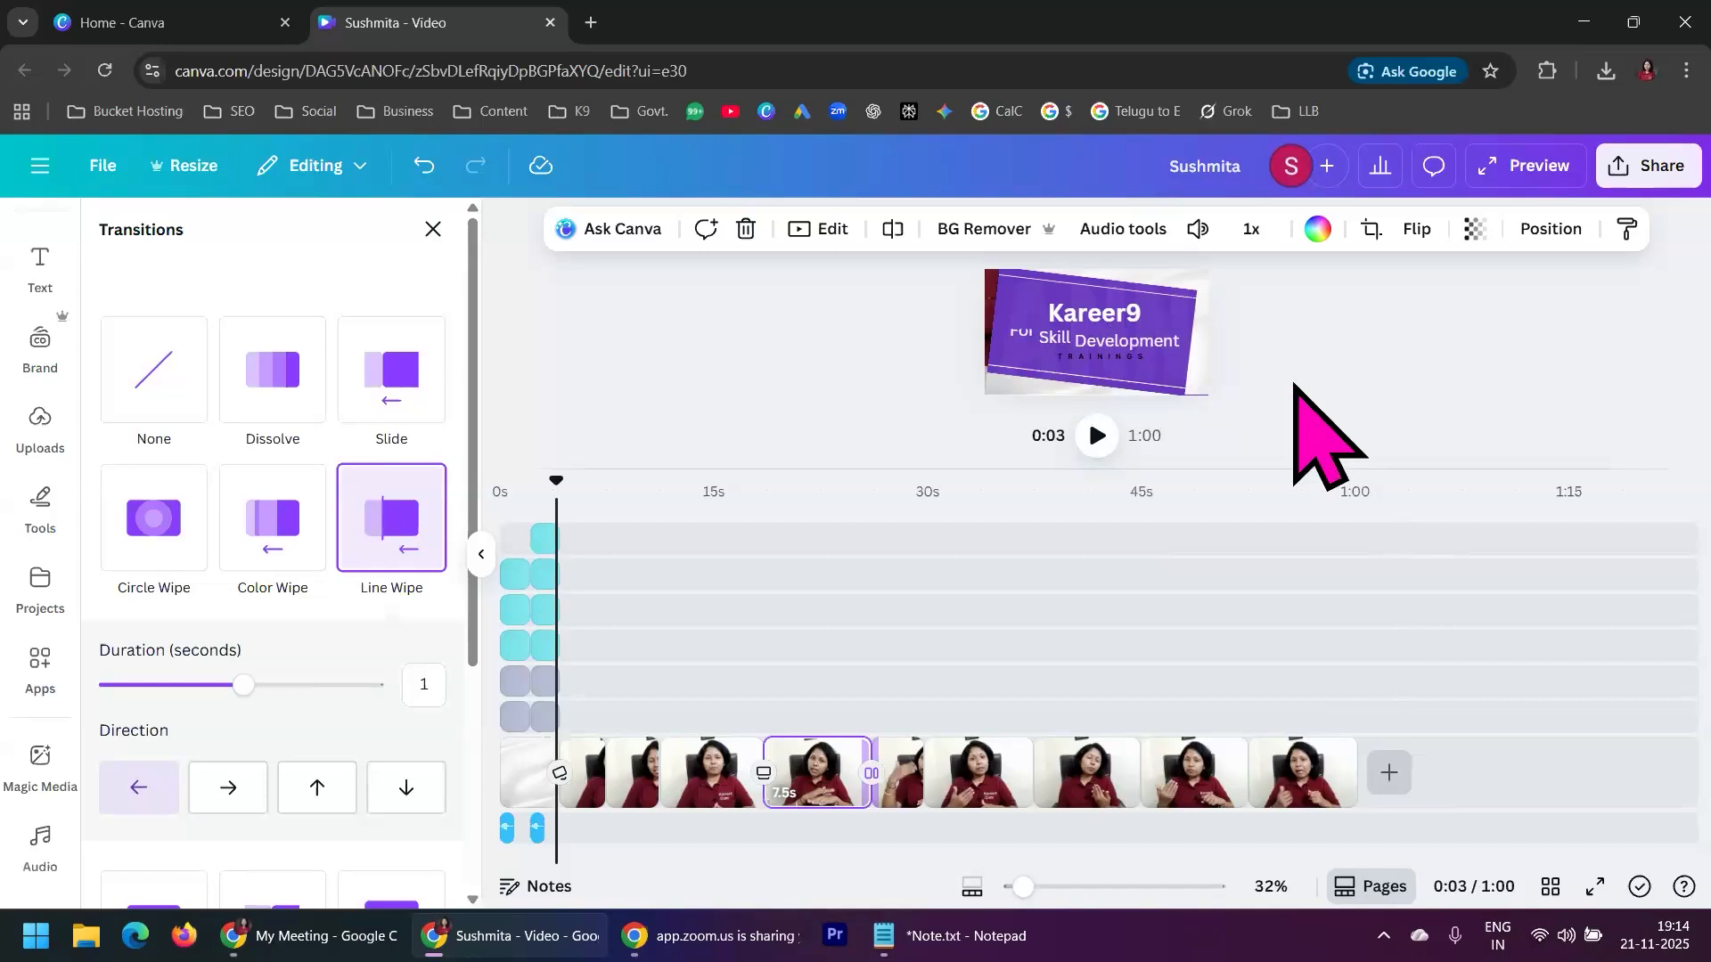
# Add a blank page after the last presenter segment
pyautogui.click(1389, 772)
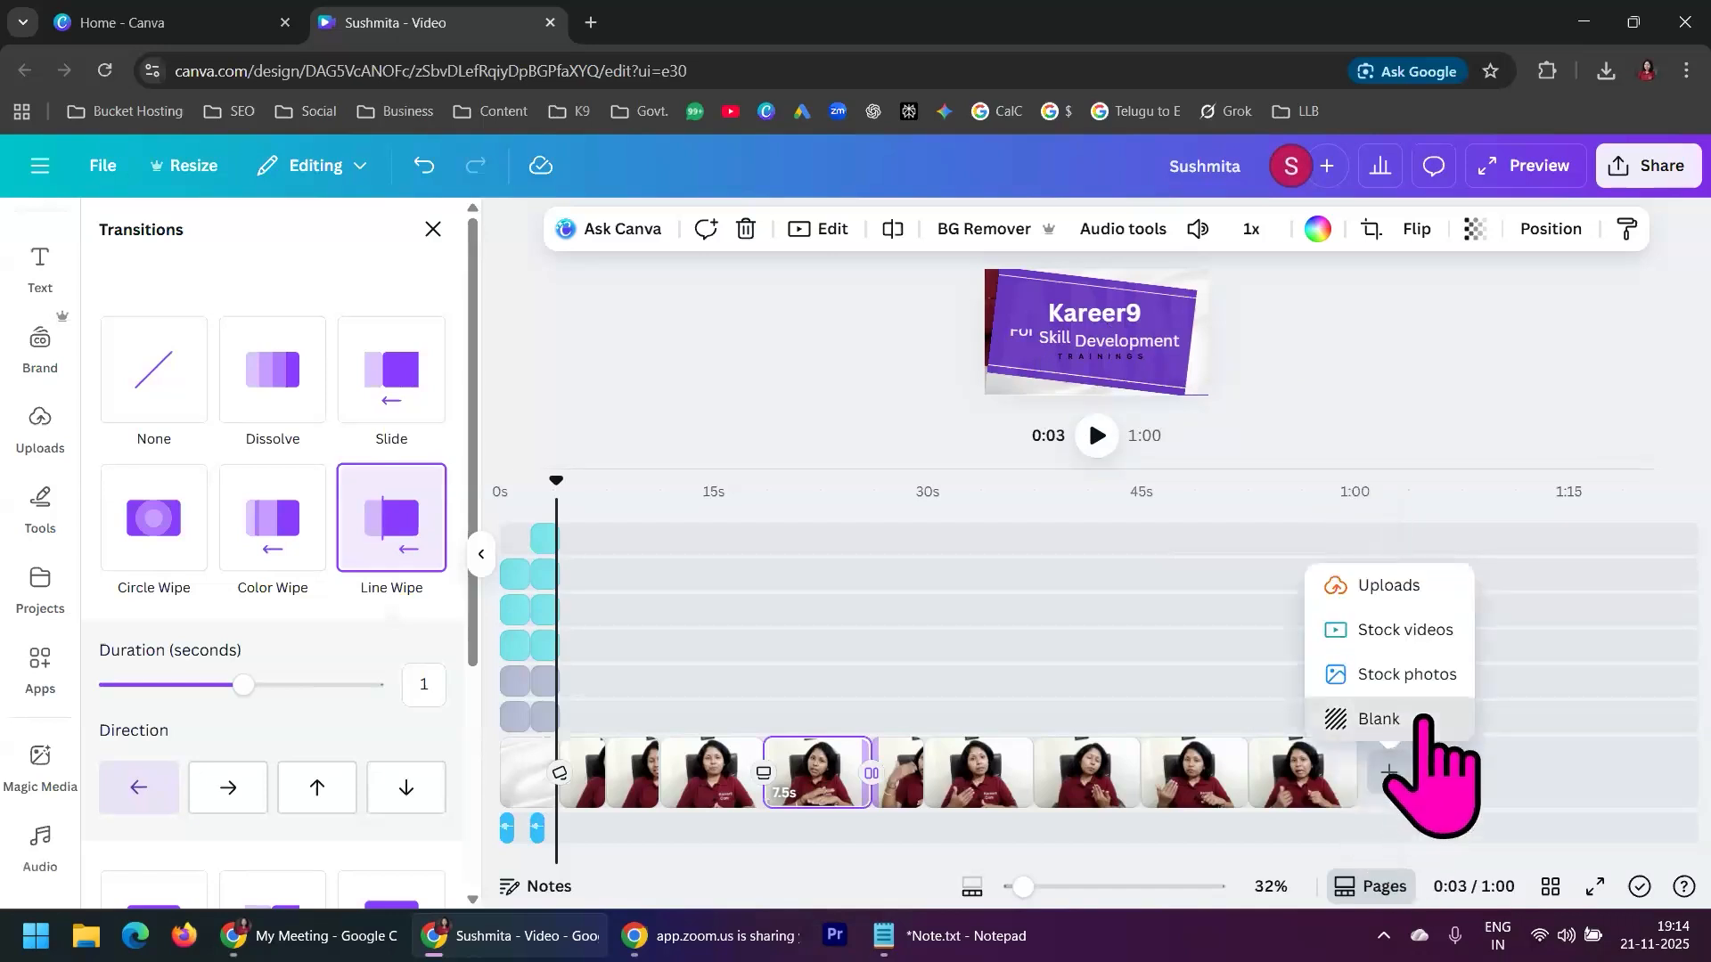
pyautogui.click(1390, 718)
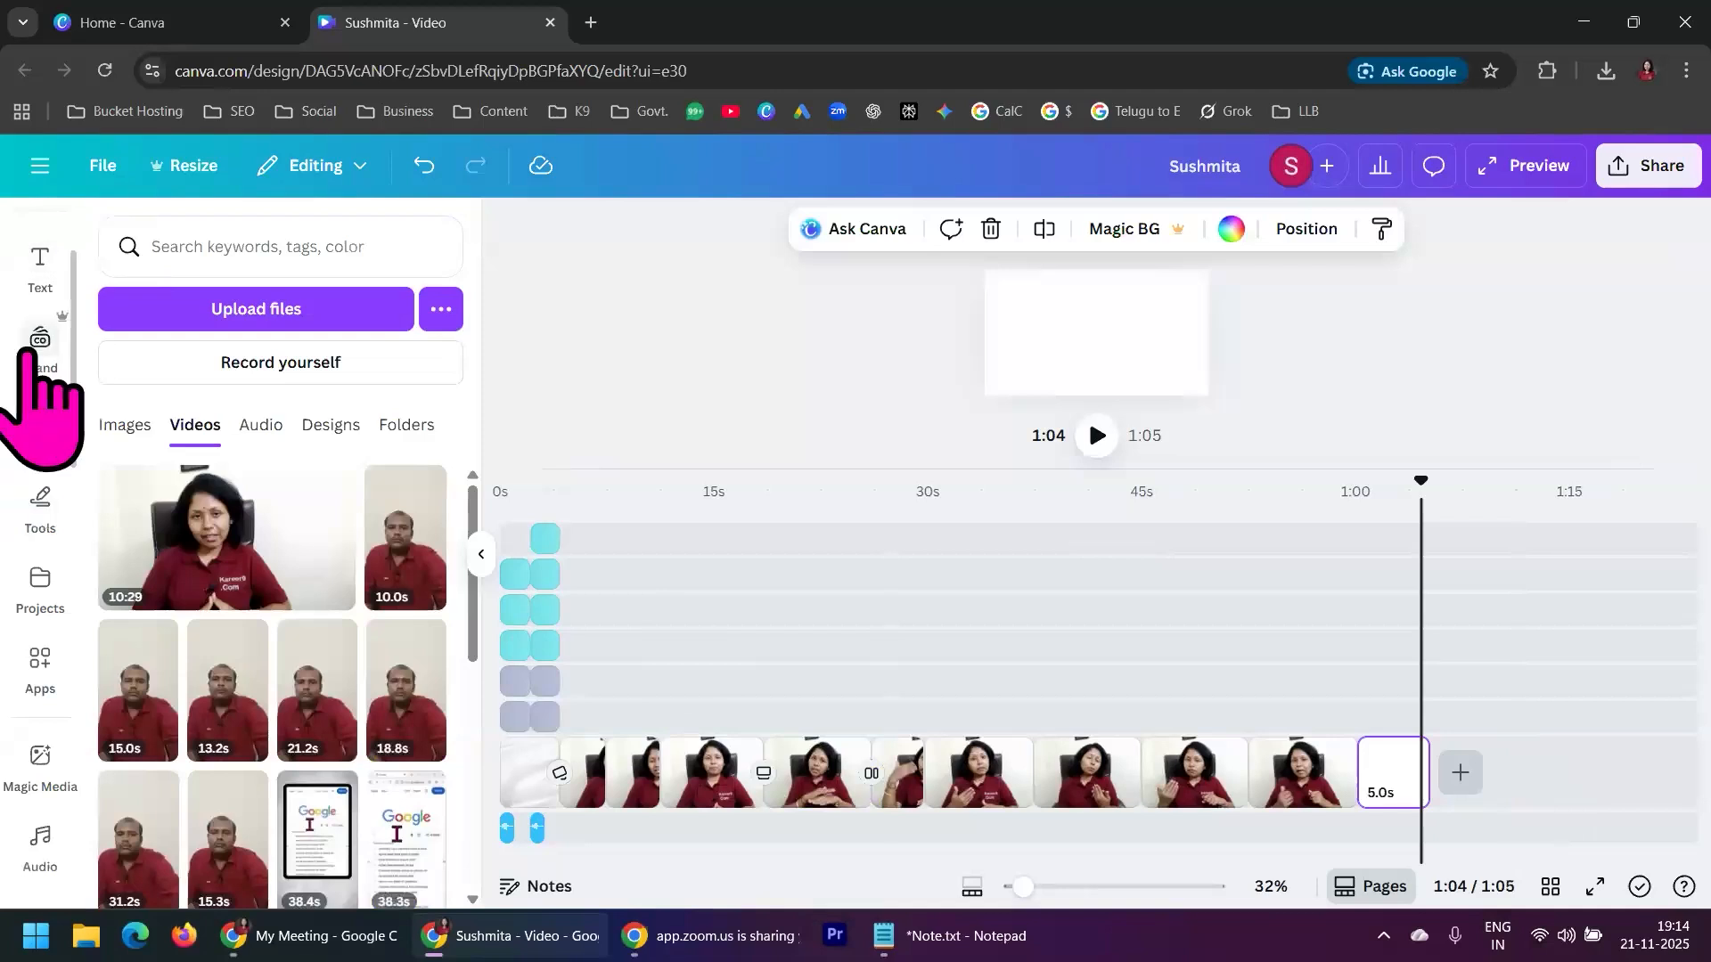
# Browse the YouTube Video Ad templates and open the Red and Yellow Modern Fun Thanks For Watching YouTube Outro Video template
pyautogui.scroll(2, 49, 486)
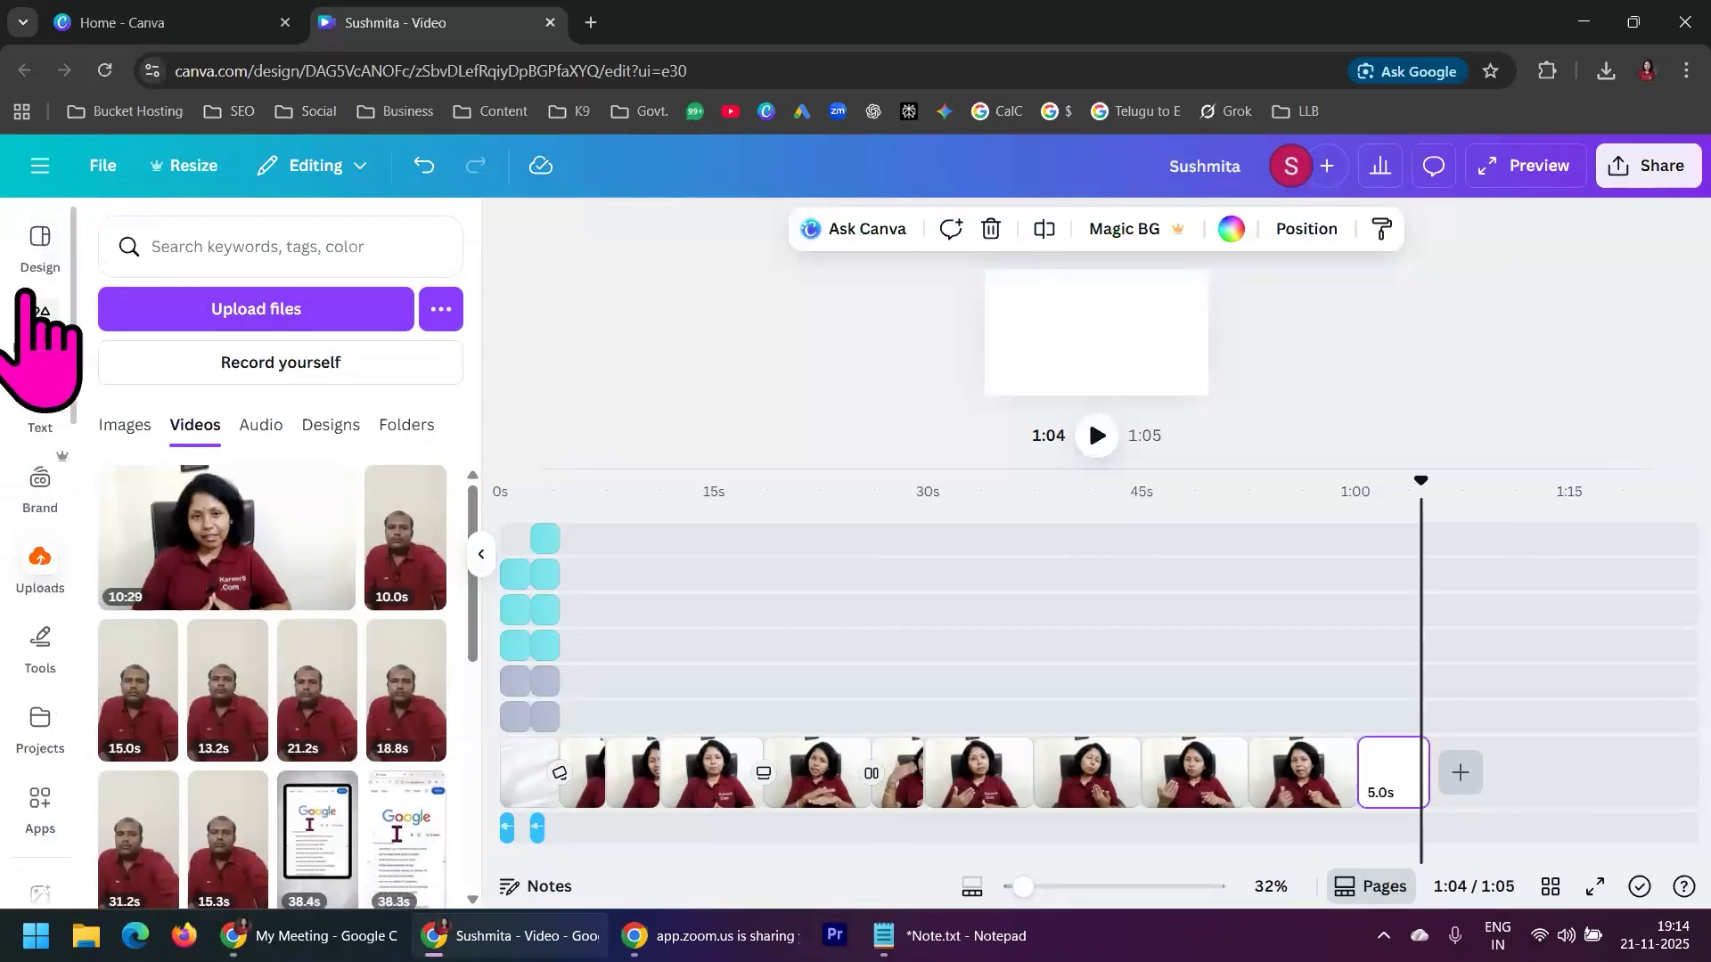
pyautogui.click(40, 242)
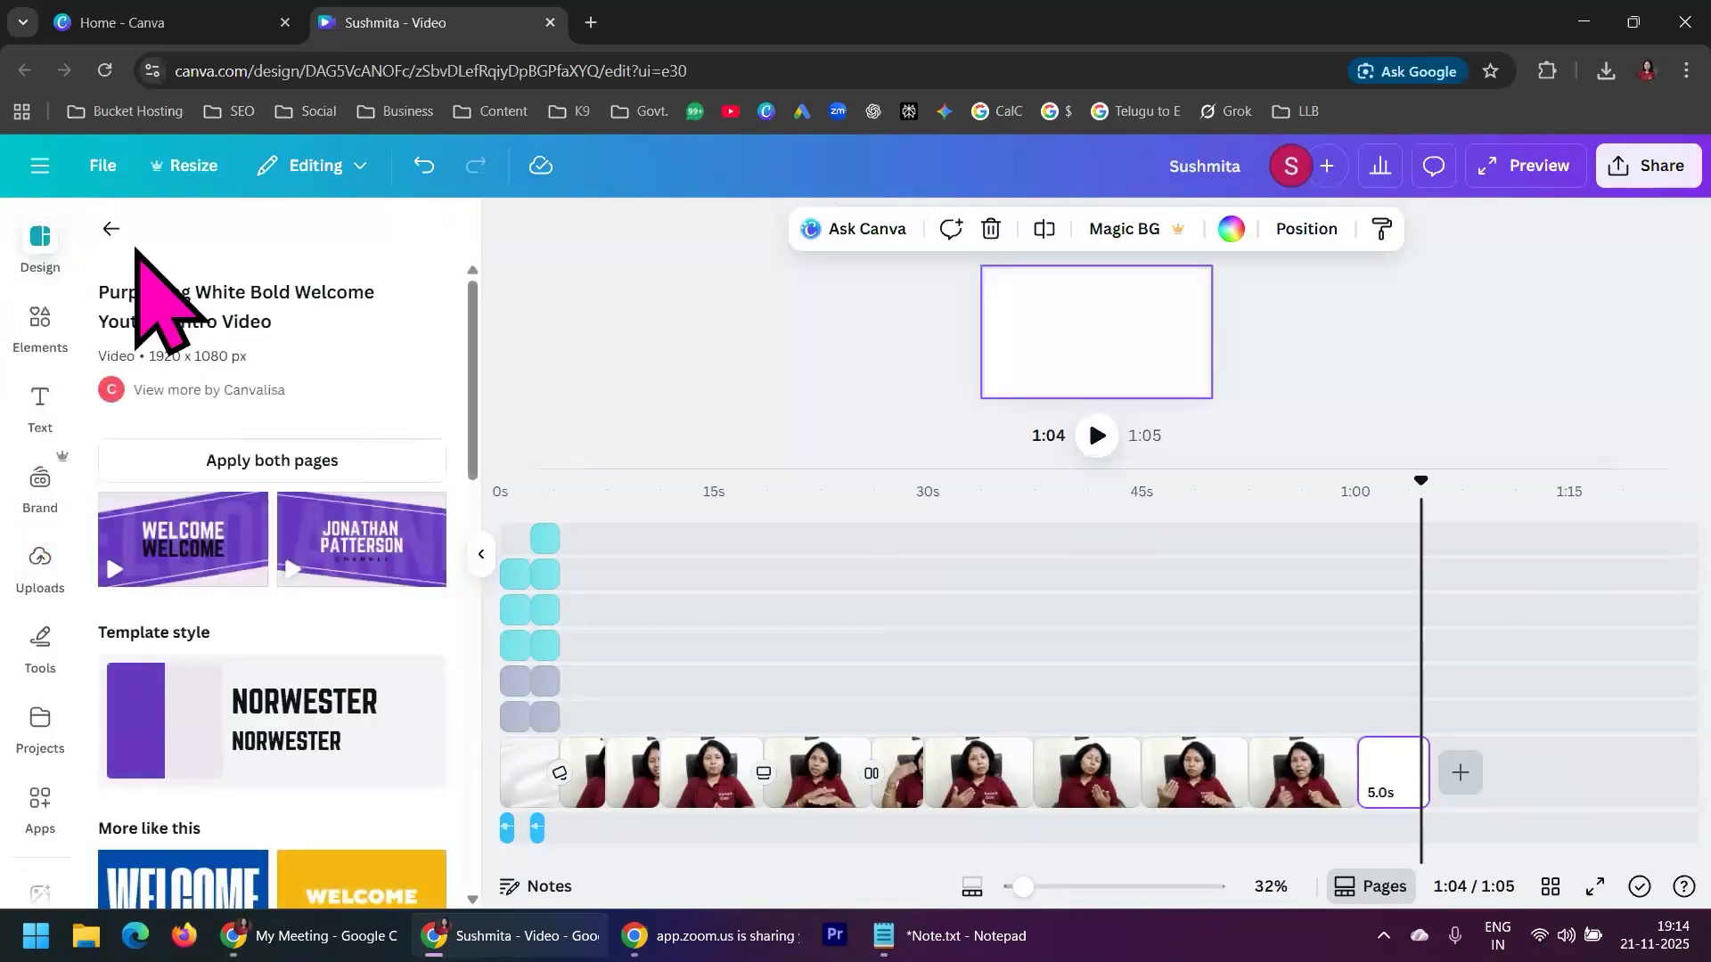
pyautogui.click(112, 229)
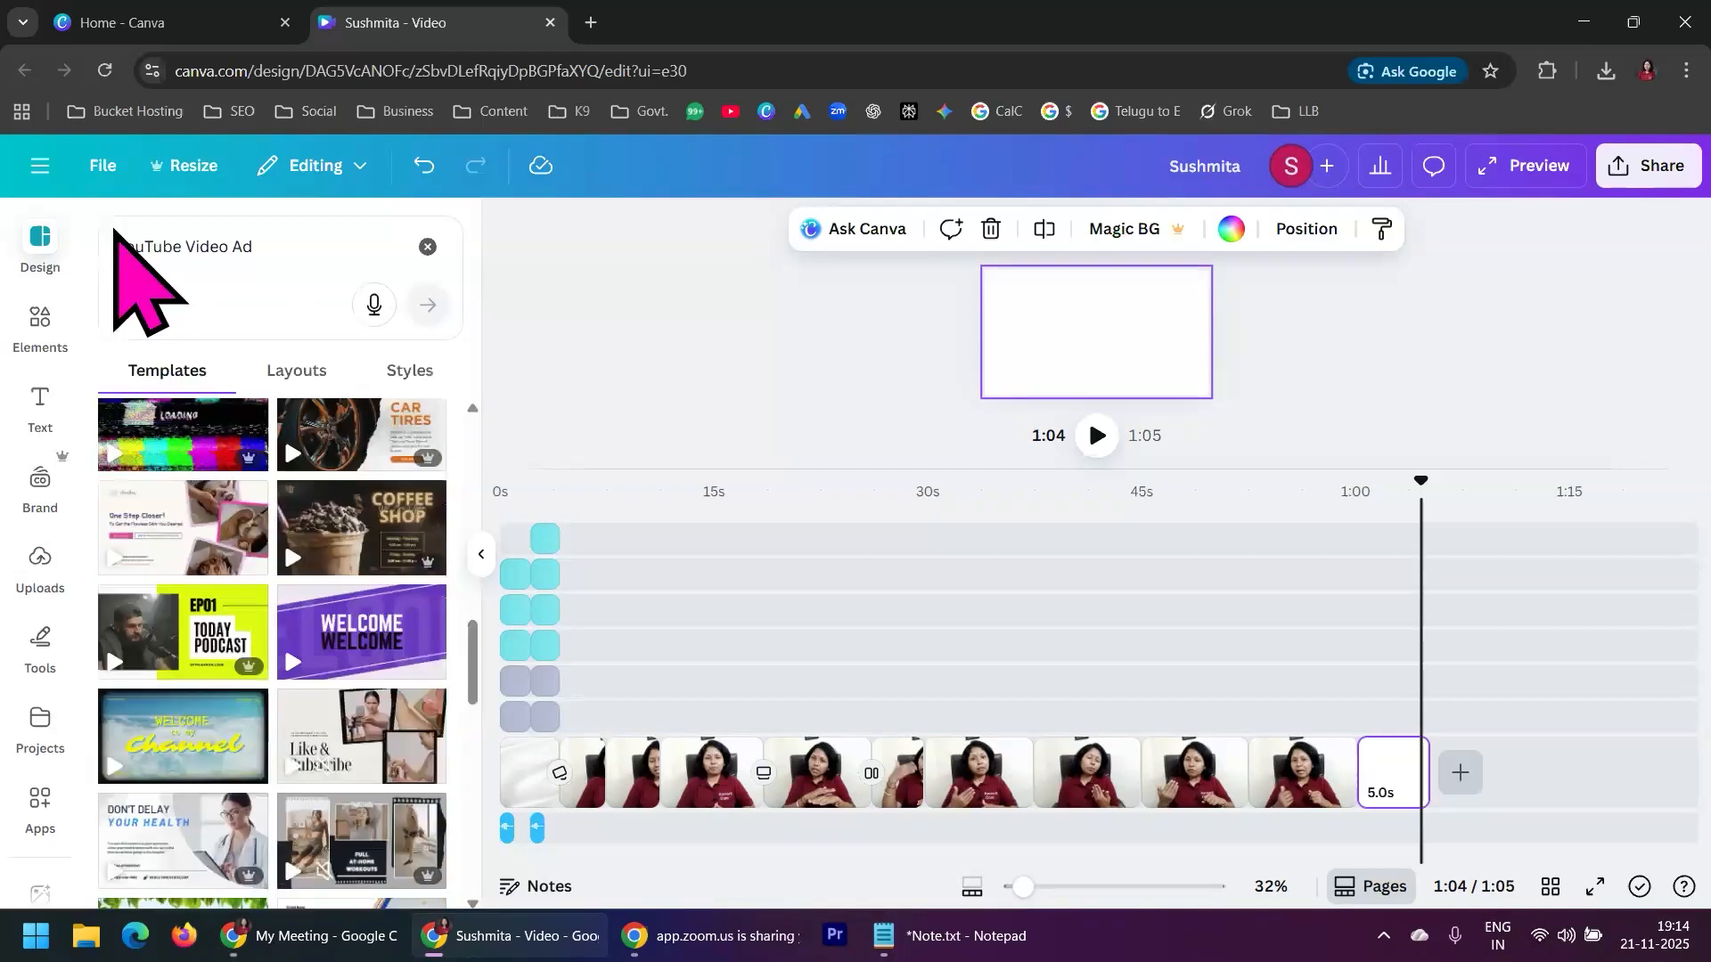
pyautogui.scroll(-5, 314, 784)
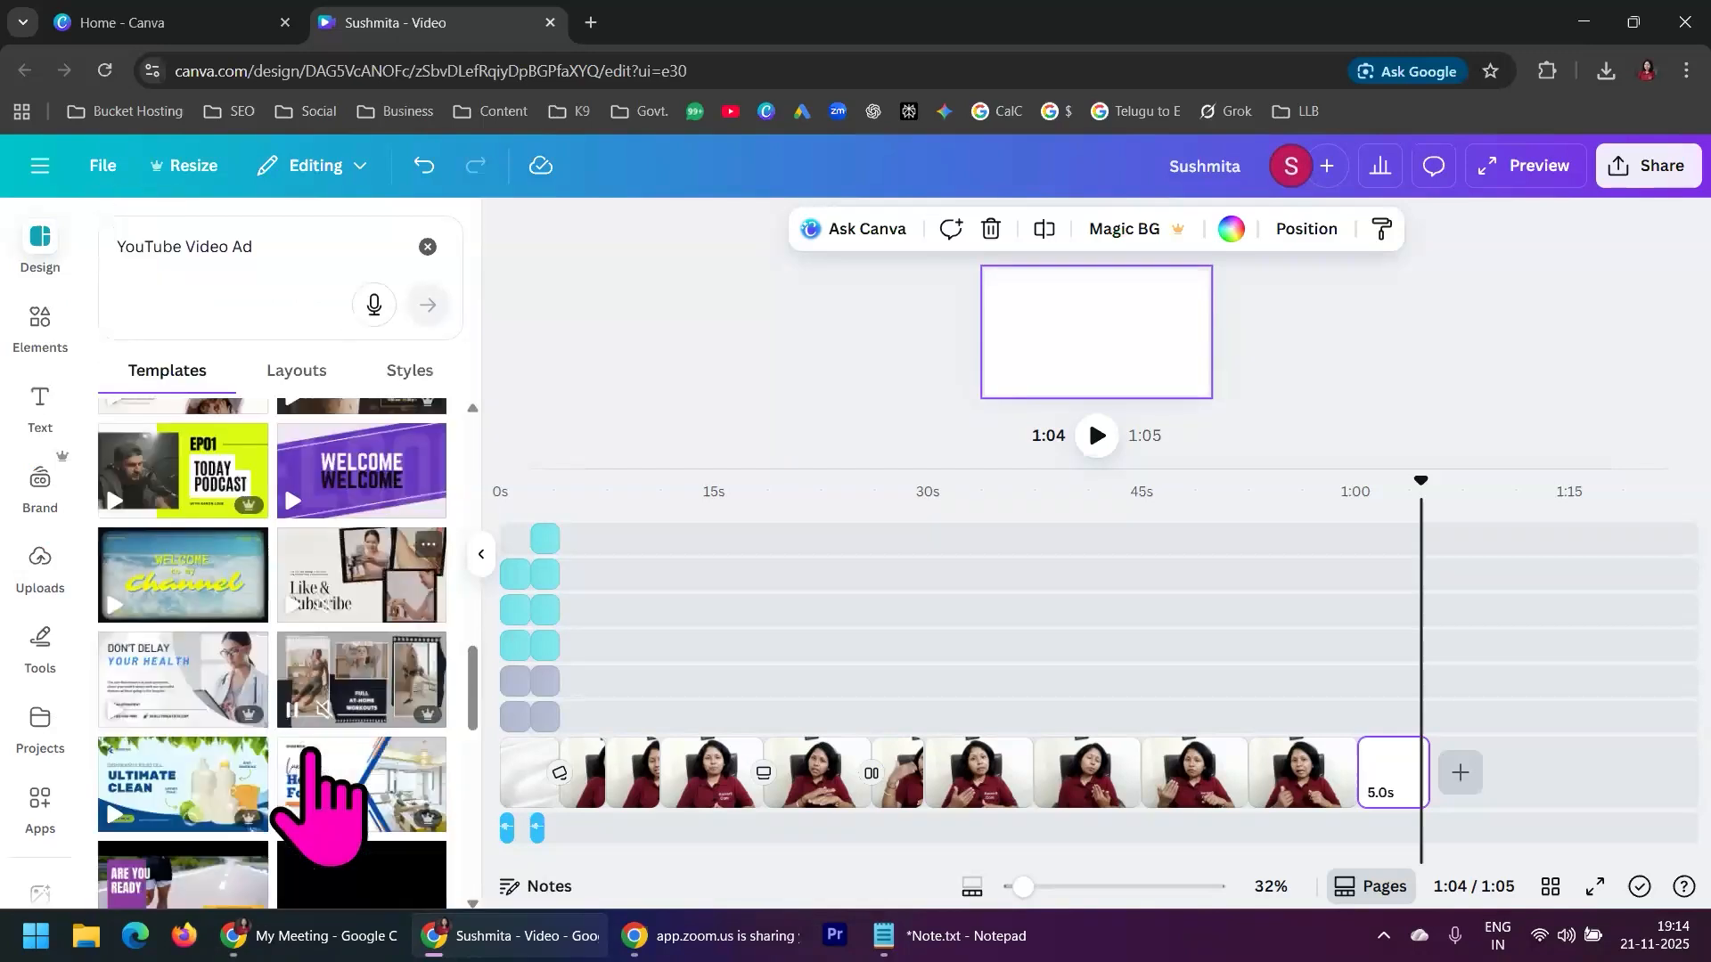
pyautogui.scroll(-3, 312, 751)
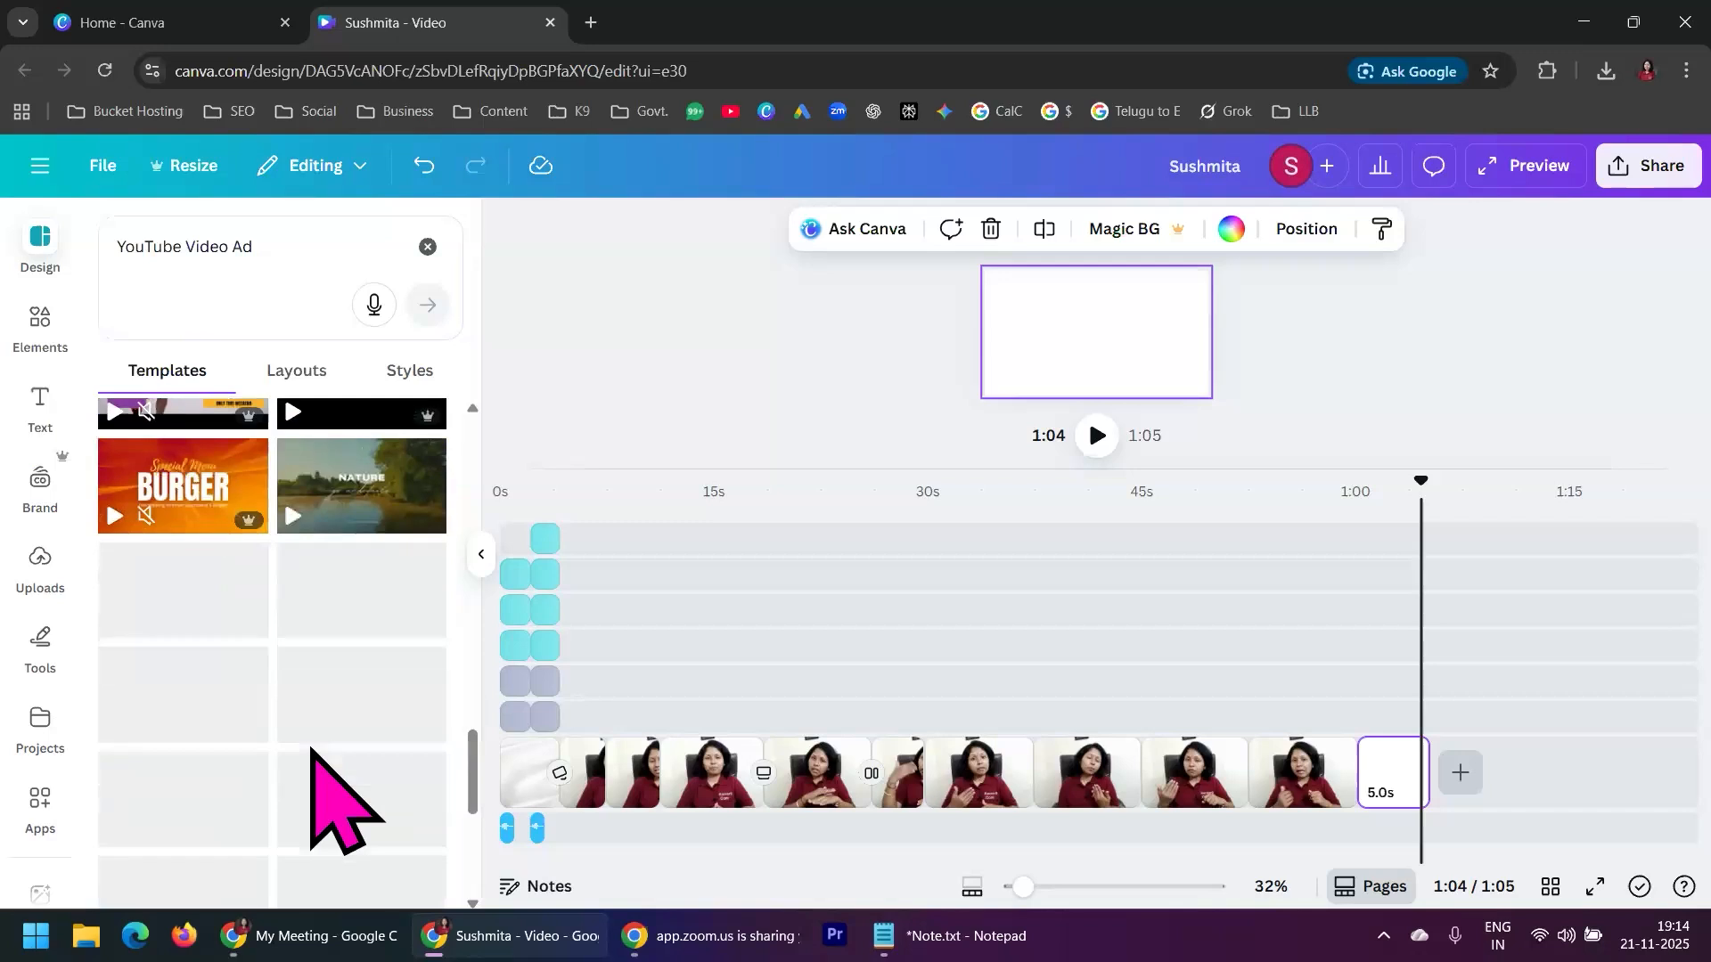
pyautogui.scroll(-2, 299, 798)
pyautogui.scroll(-4, 303, 815)
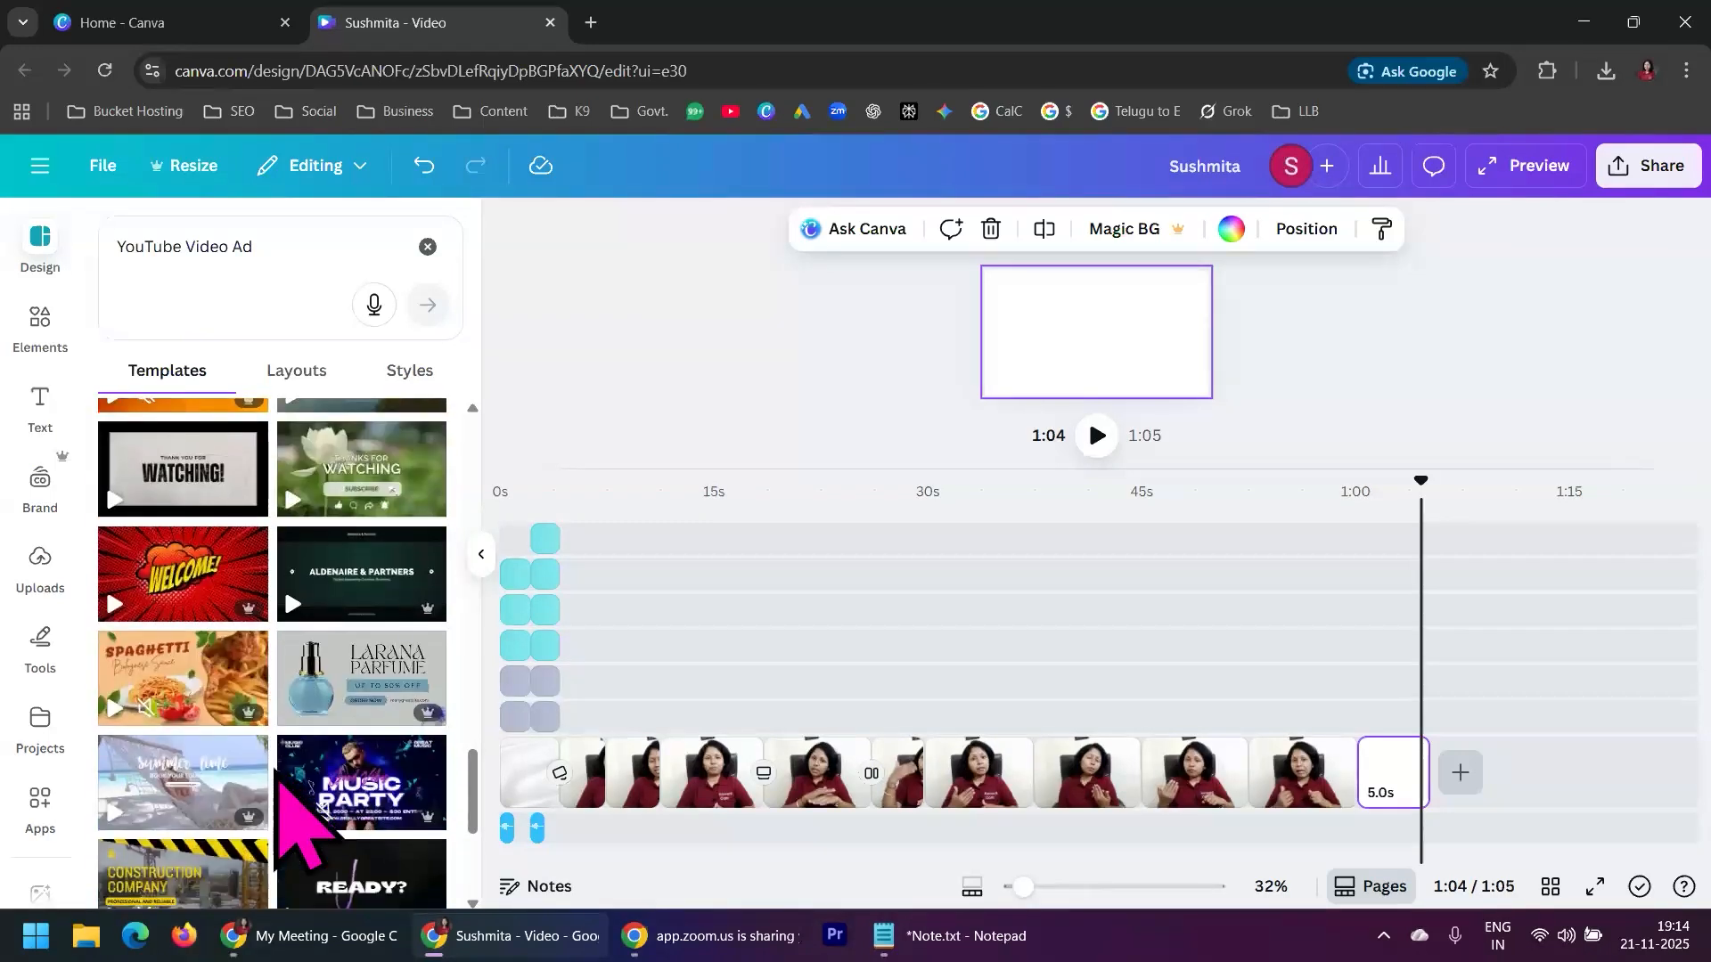
pyautogui.scroll(-5, 303, 816)
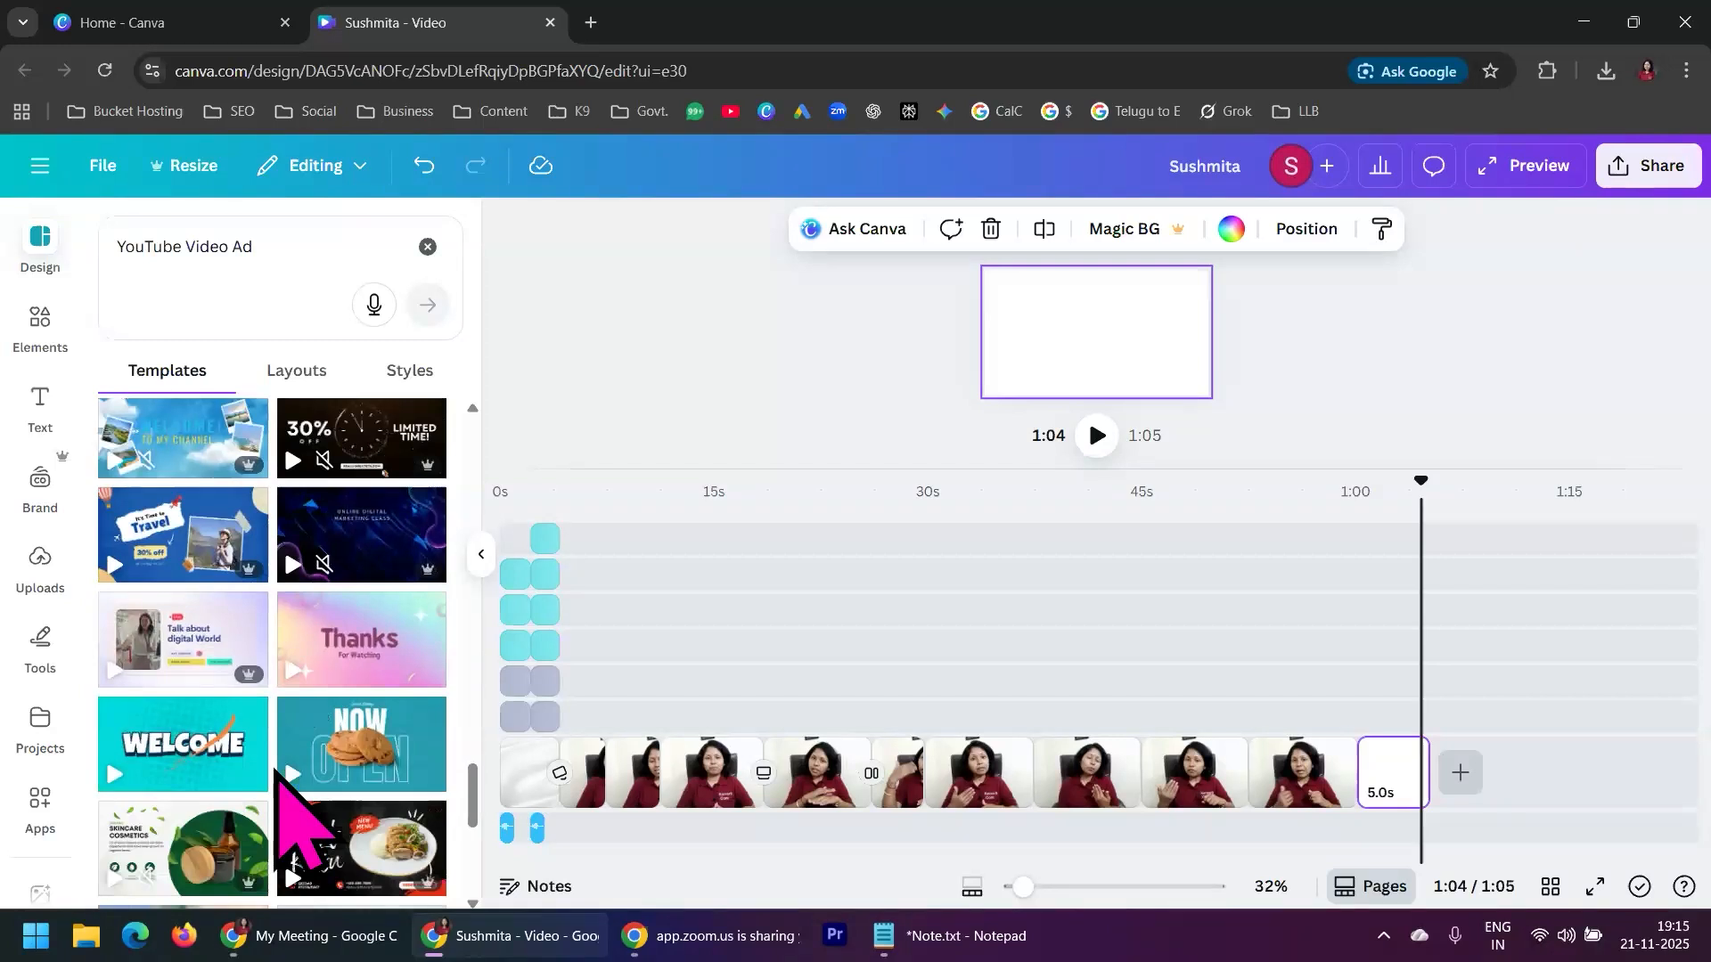
pyautogui.scroll(-5, 276, 772)
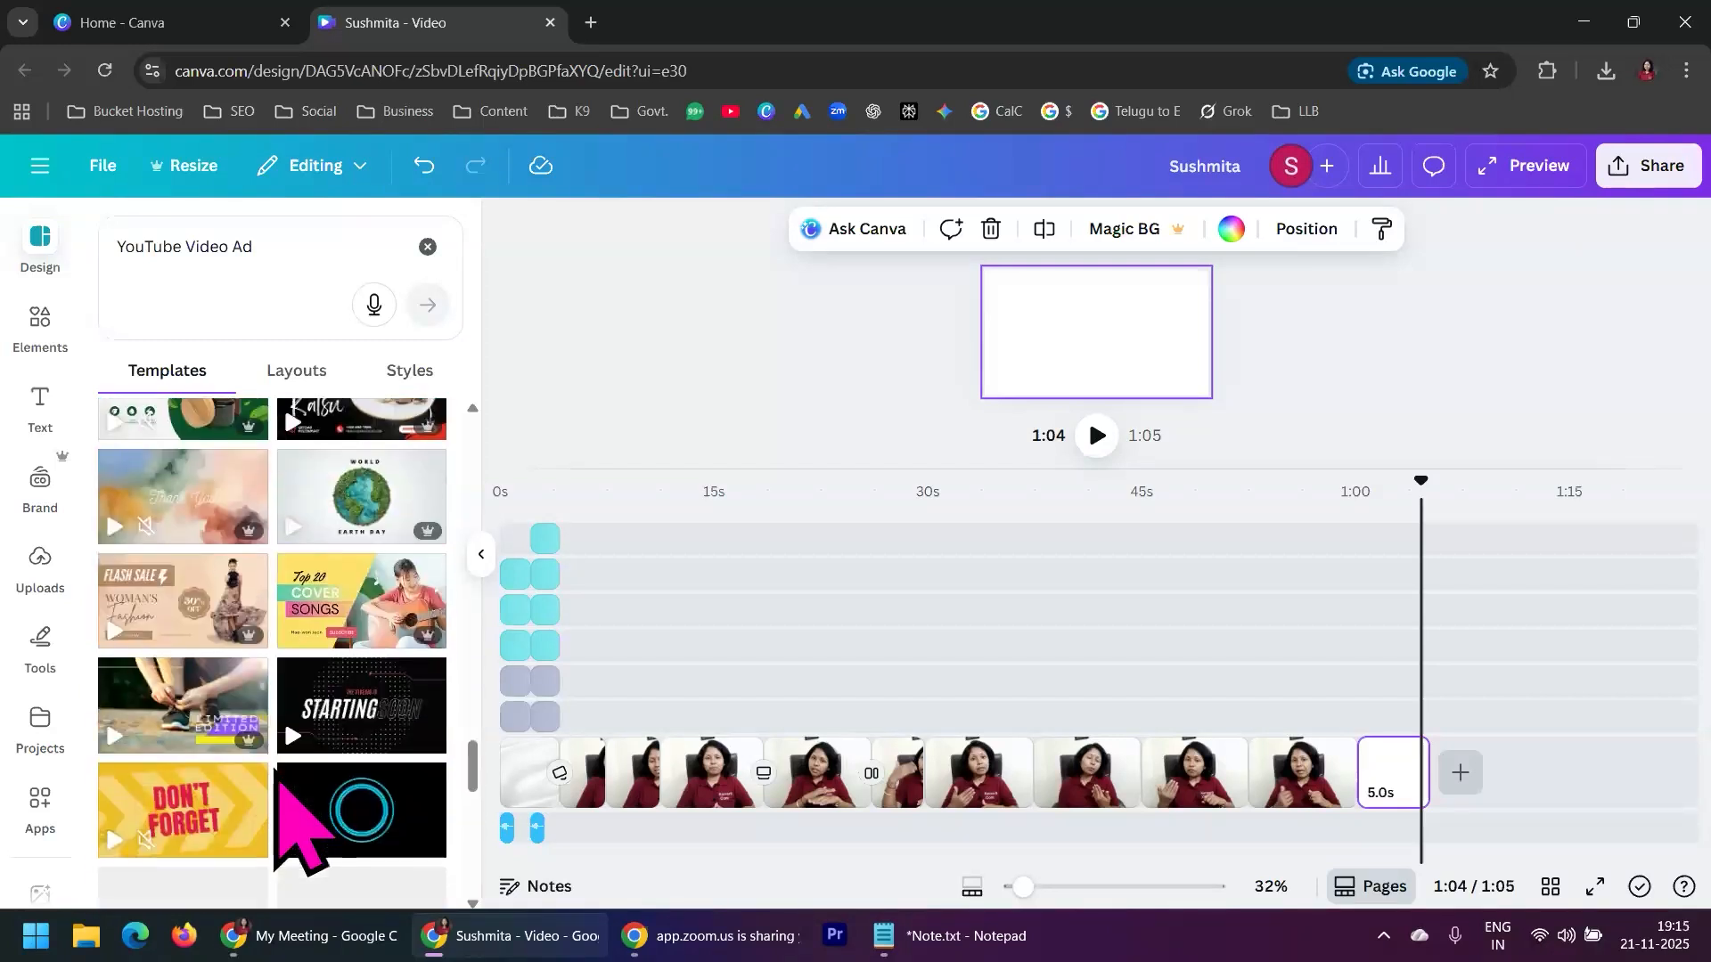
pyautogui.scroll(-3, 298, 824)
pyautogui.moveTo(190, 593)
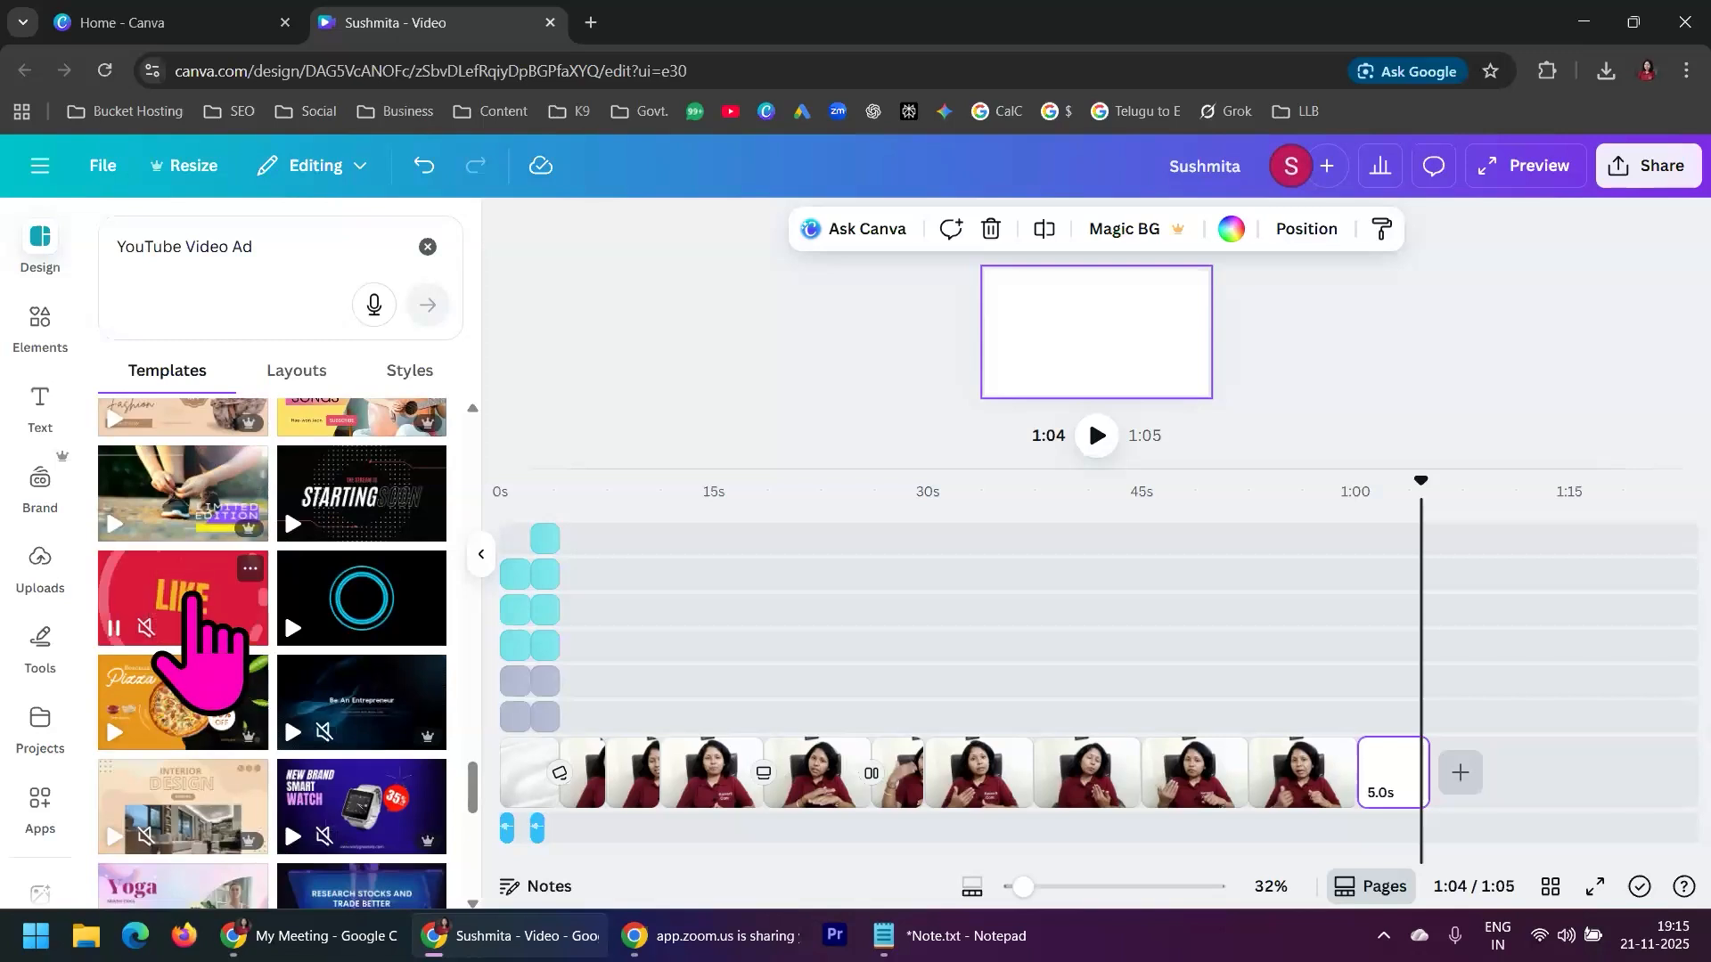
pyautogui.click(190, 593)
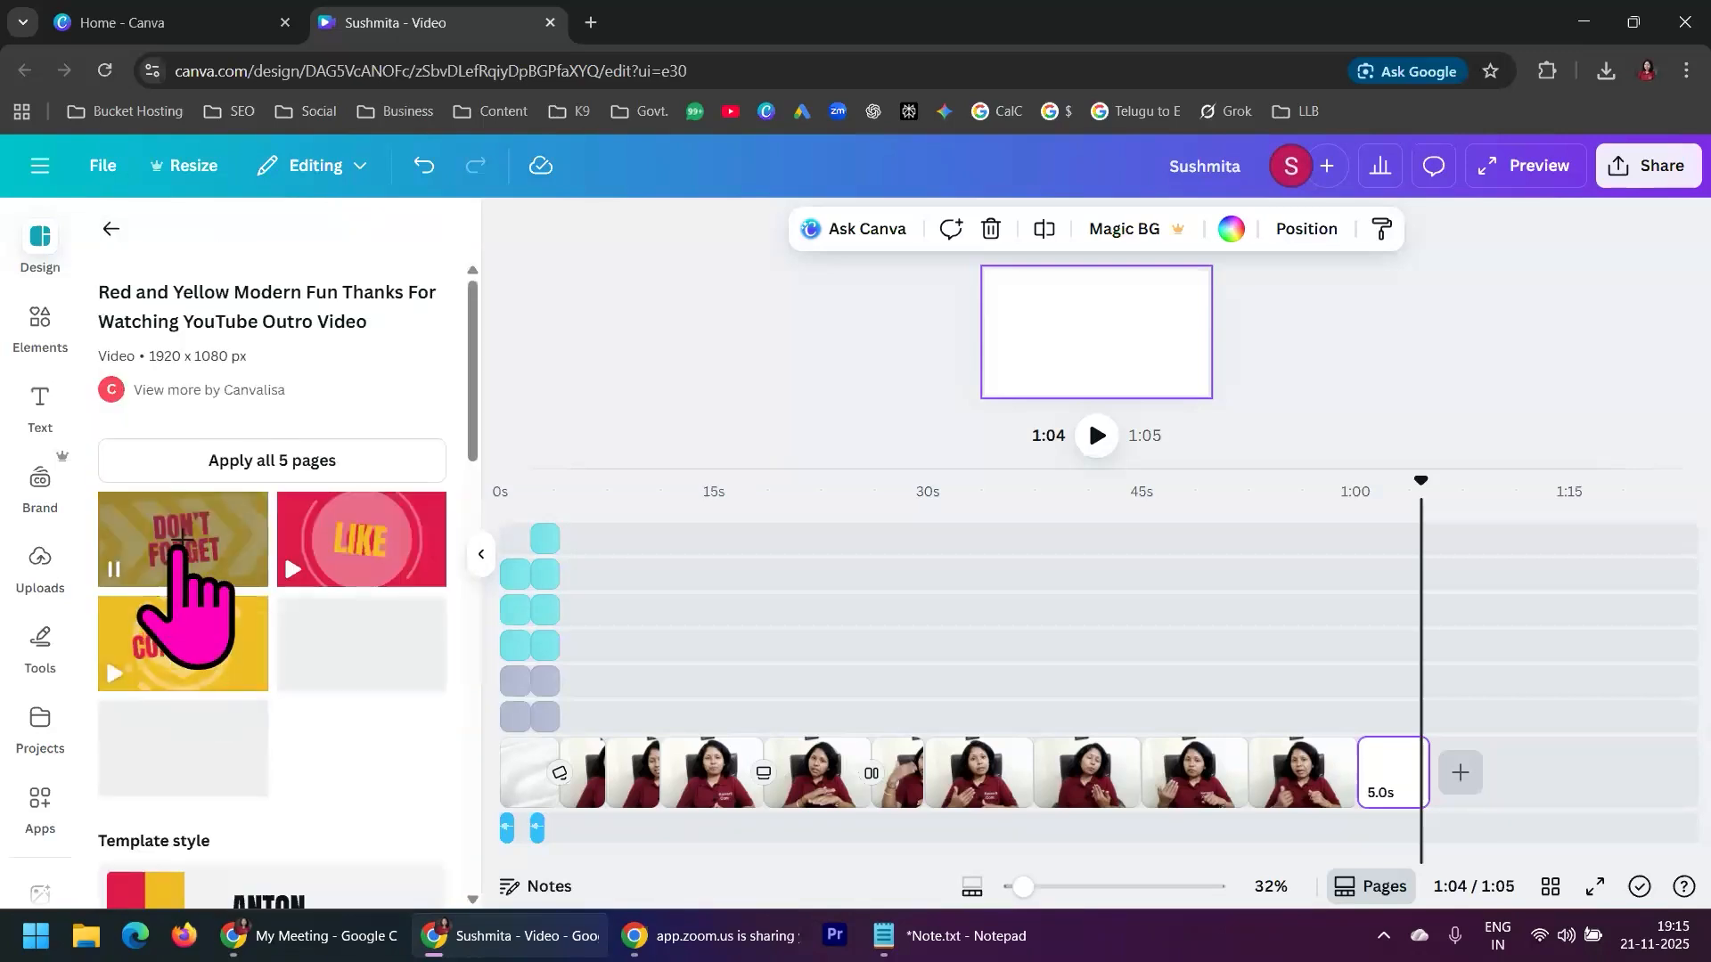
# Add the template's "Don't Forget" page at the end of the video and delete the blank page before it
pyautogui.moveTo(181, 539); pyautogui.dragTo(1377, 660)
pyautogui.moveTo(185, 542); pyautogui.dragTo(1344, 767)
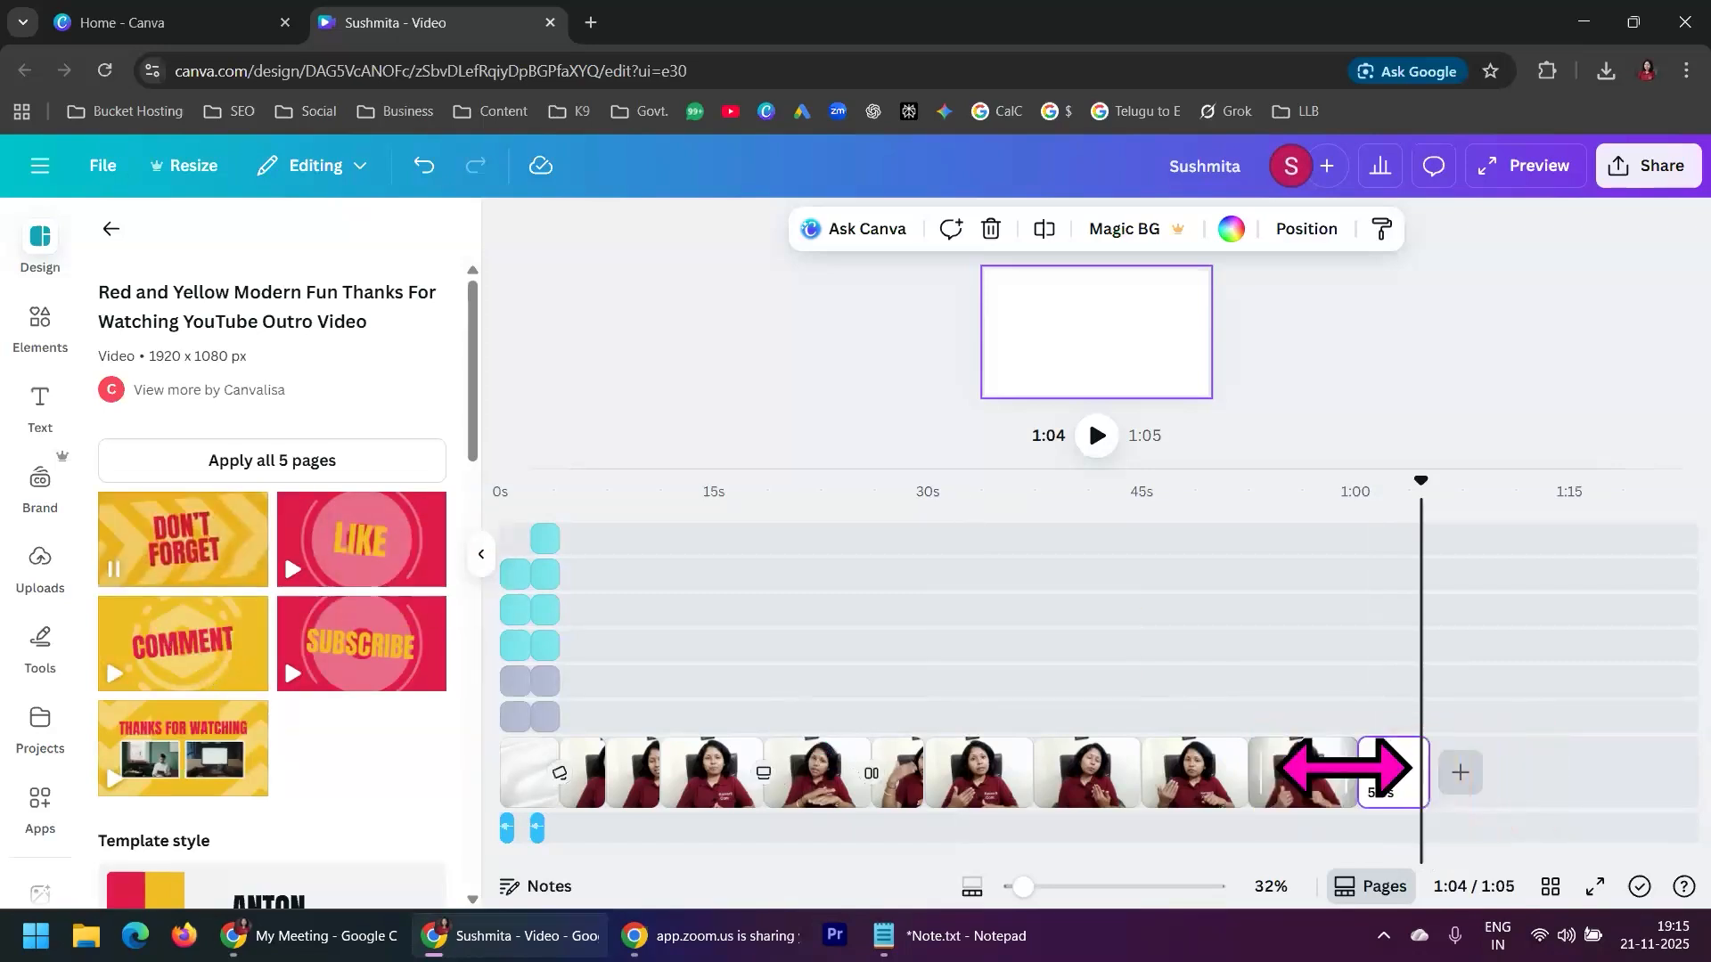
pyautogui.click(1387, 806)
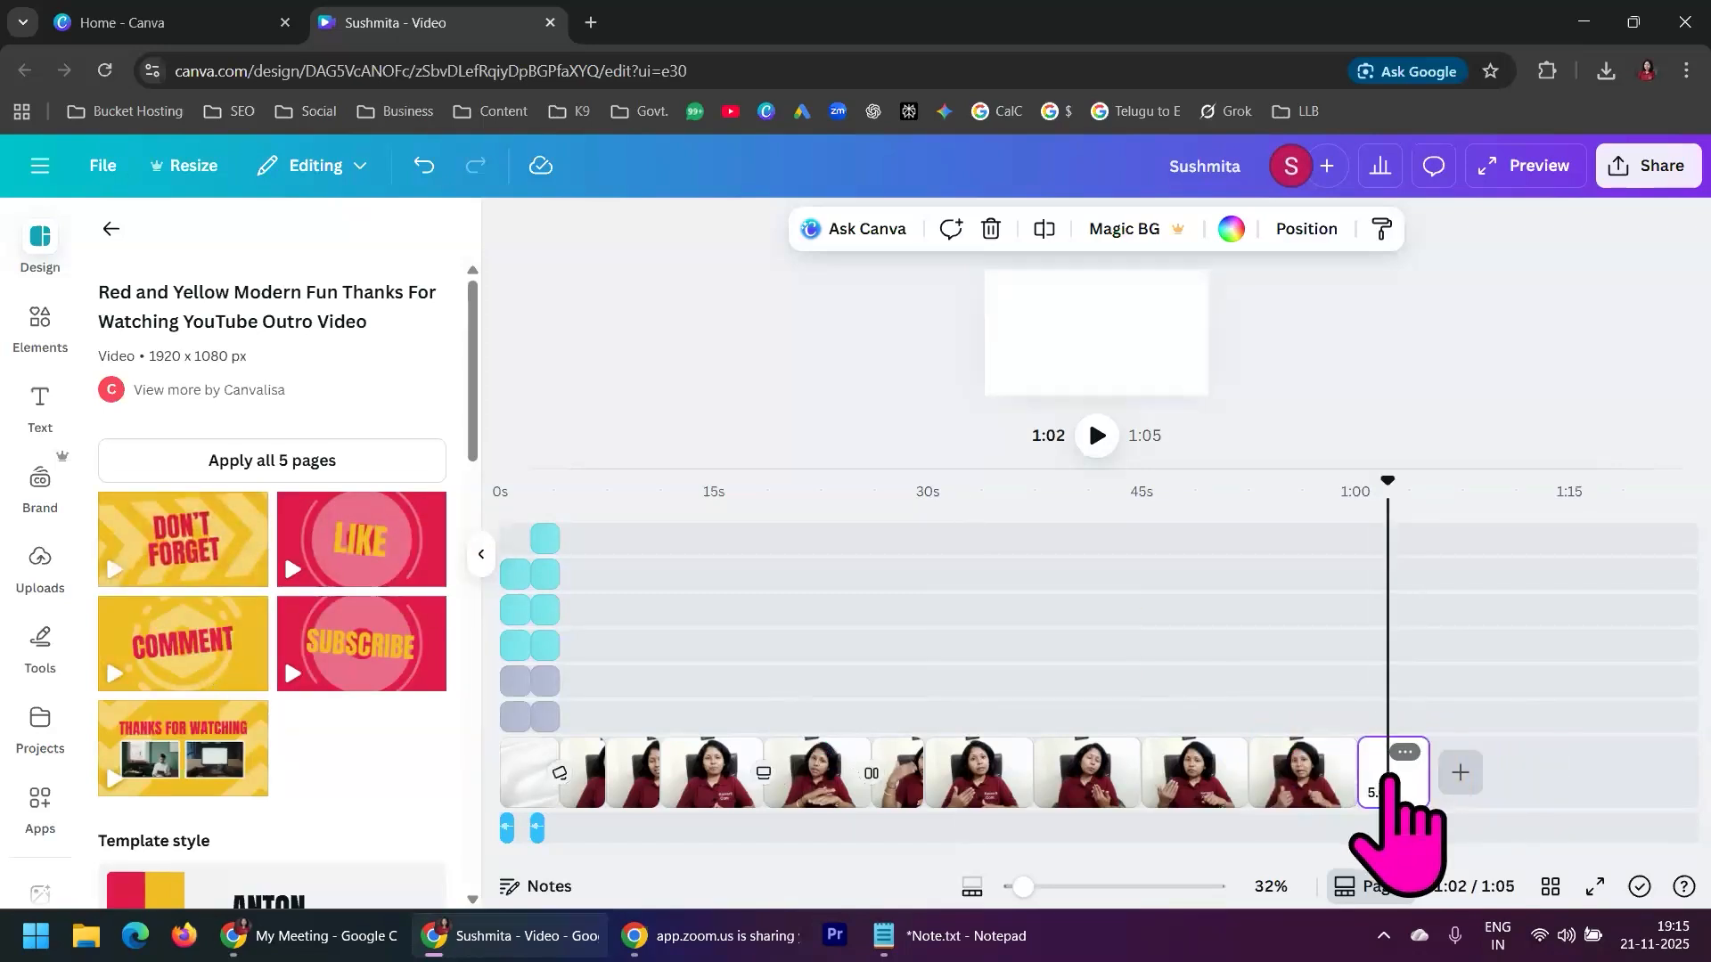
pyautogui.click(183, 559)
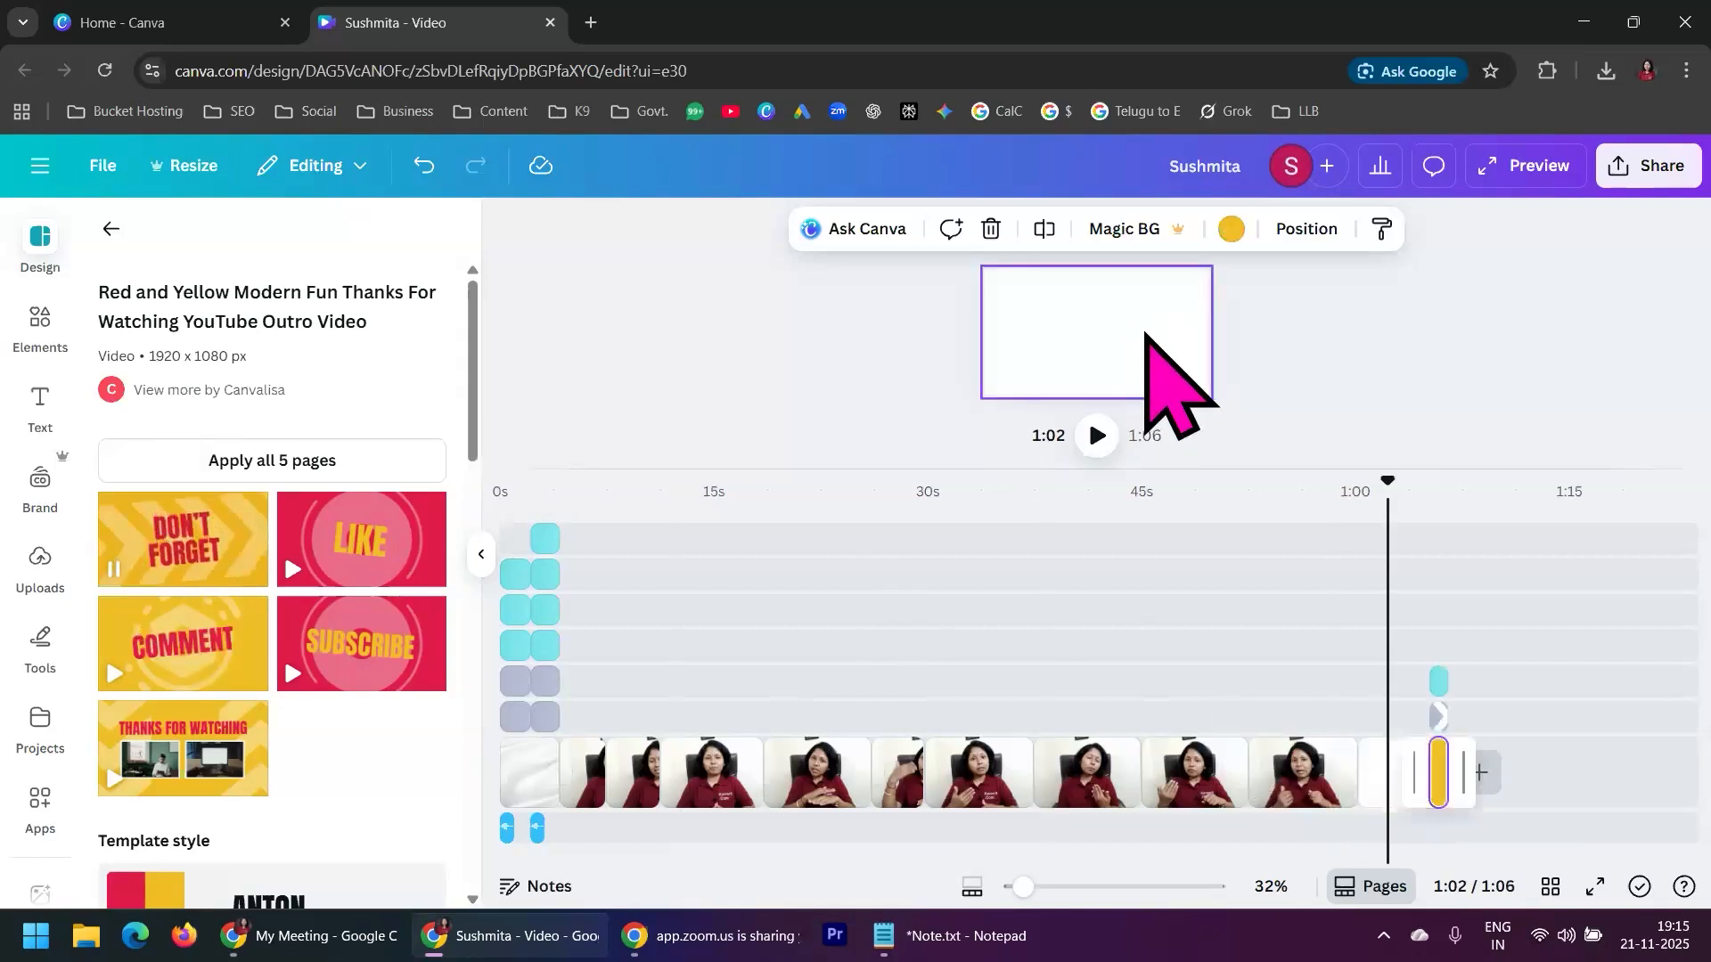
pyautogui.click(1368, 781)
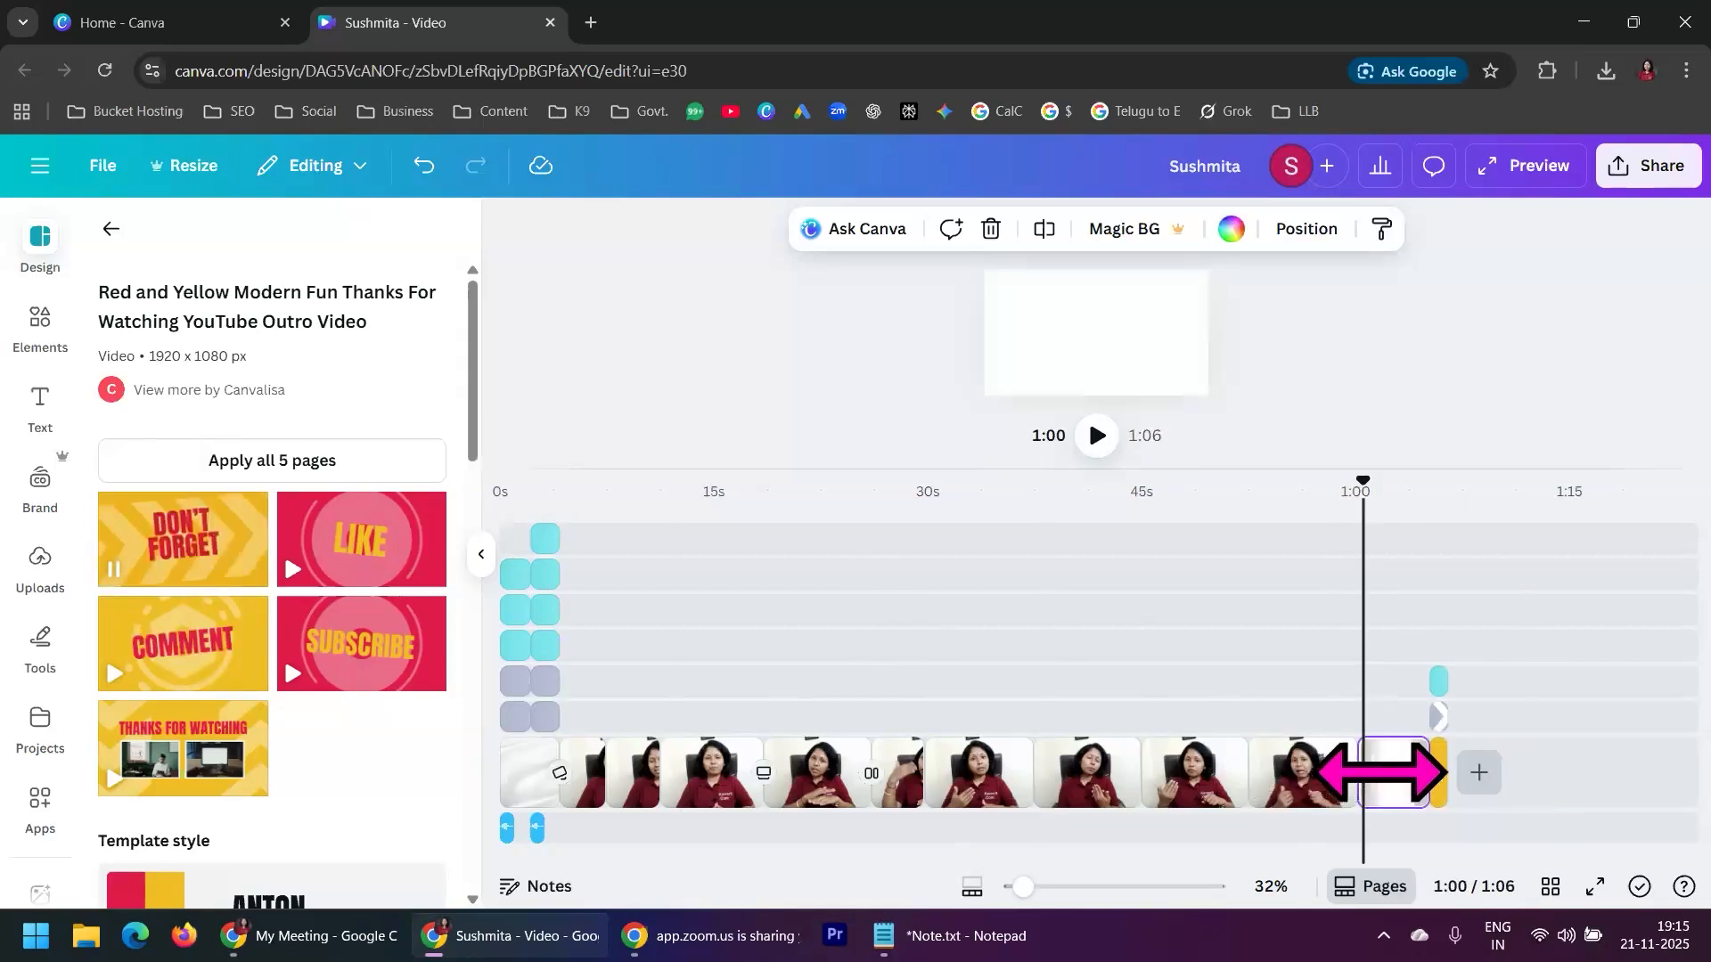
pyautogui.click(1406, 753)
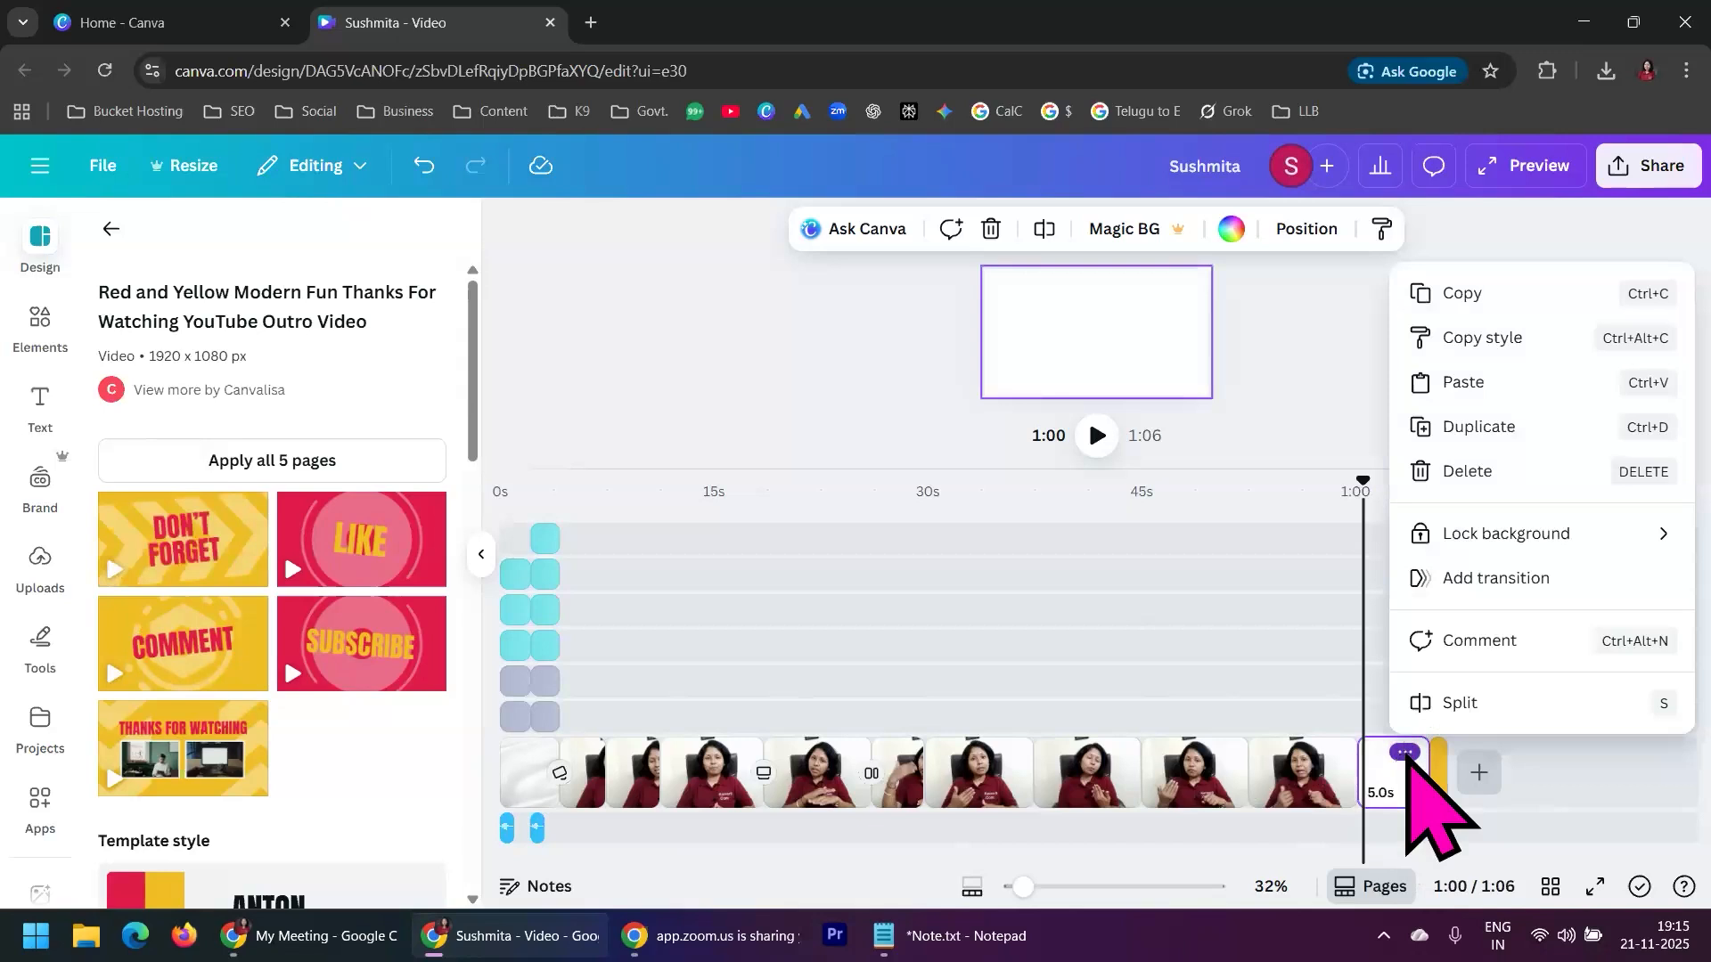
pyautogui.click(1464, 471)
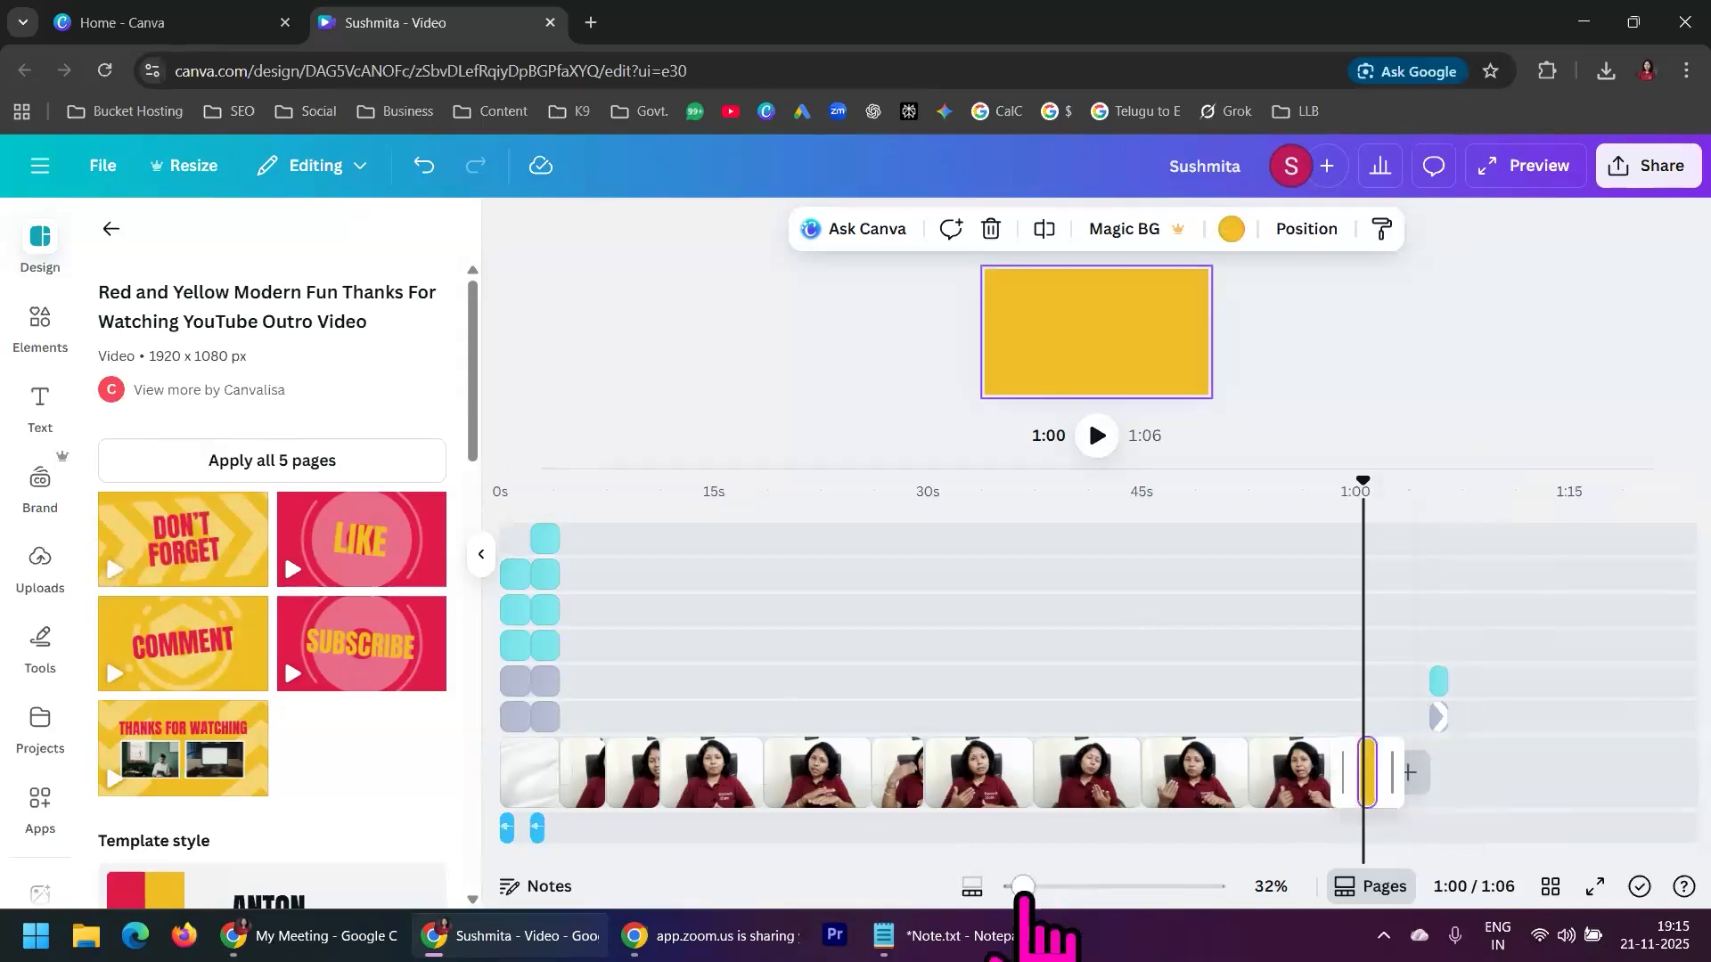
# Enlarge the timeline to 135% and play back the cut from the last presenter segment into the yellow page from 0:59
pyautogui.moveTo(1023, 887); pyautogui.dragTo(1065, 887)
pyautogui.click(1344, 535)
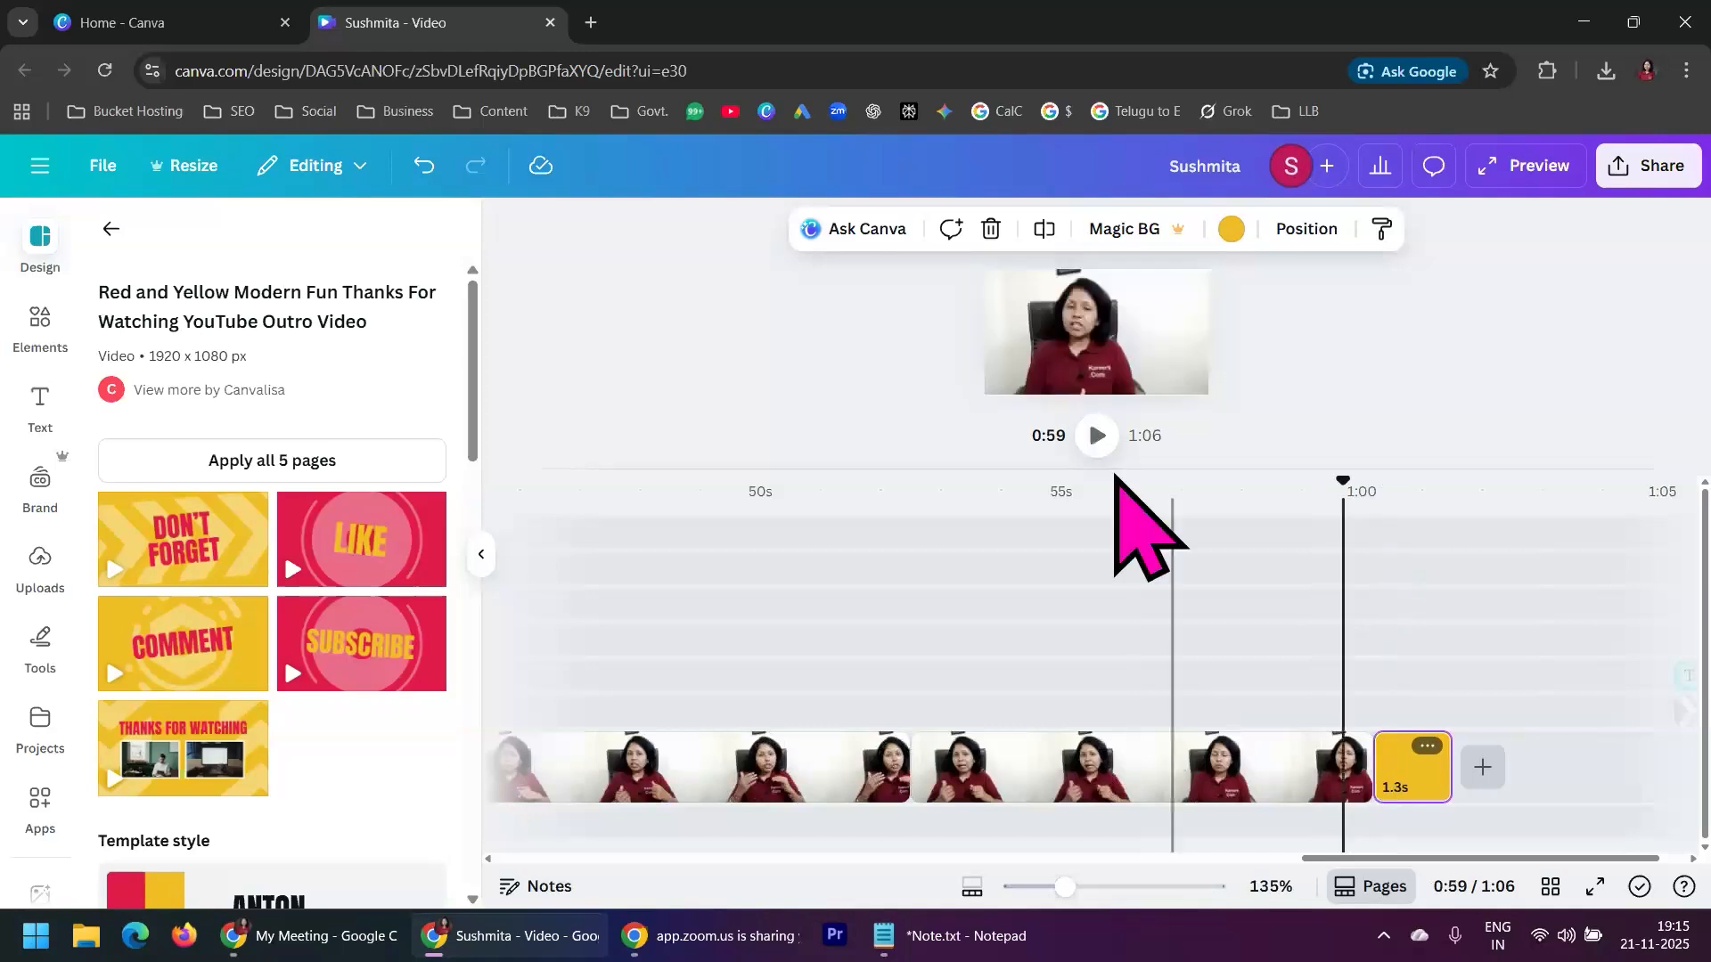
pyautogui.click(1097, 435)
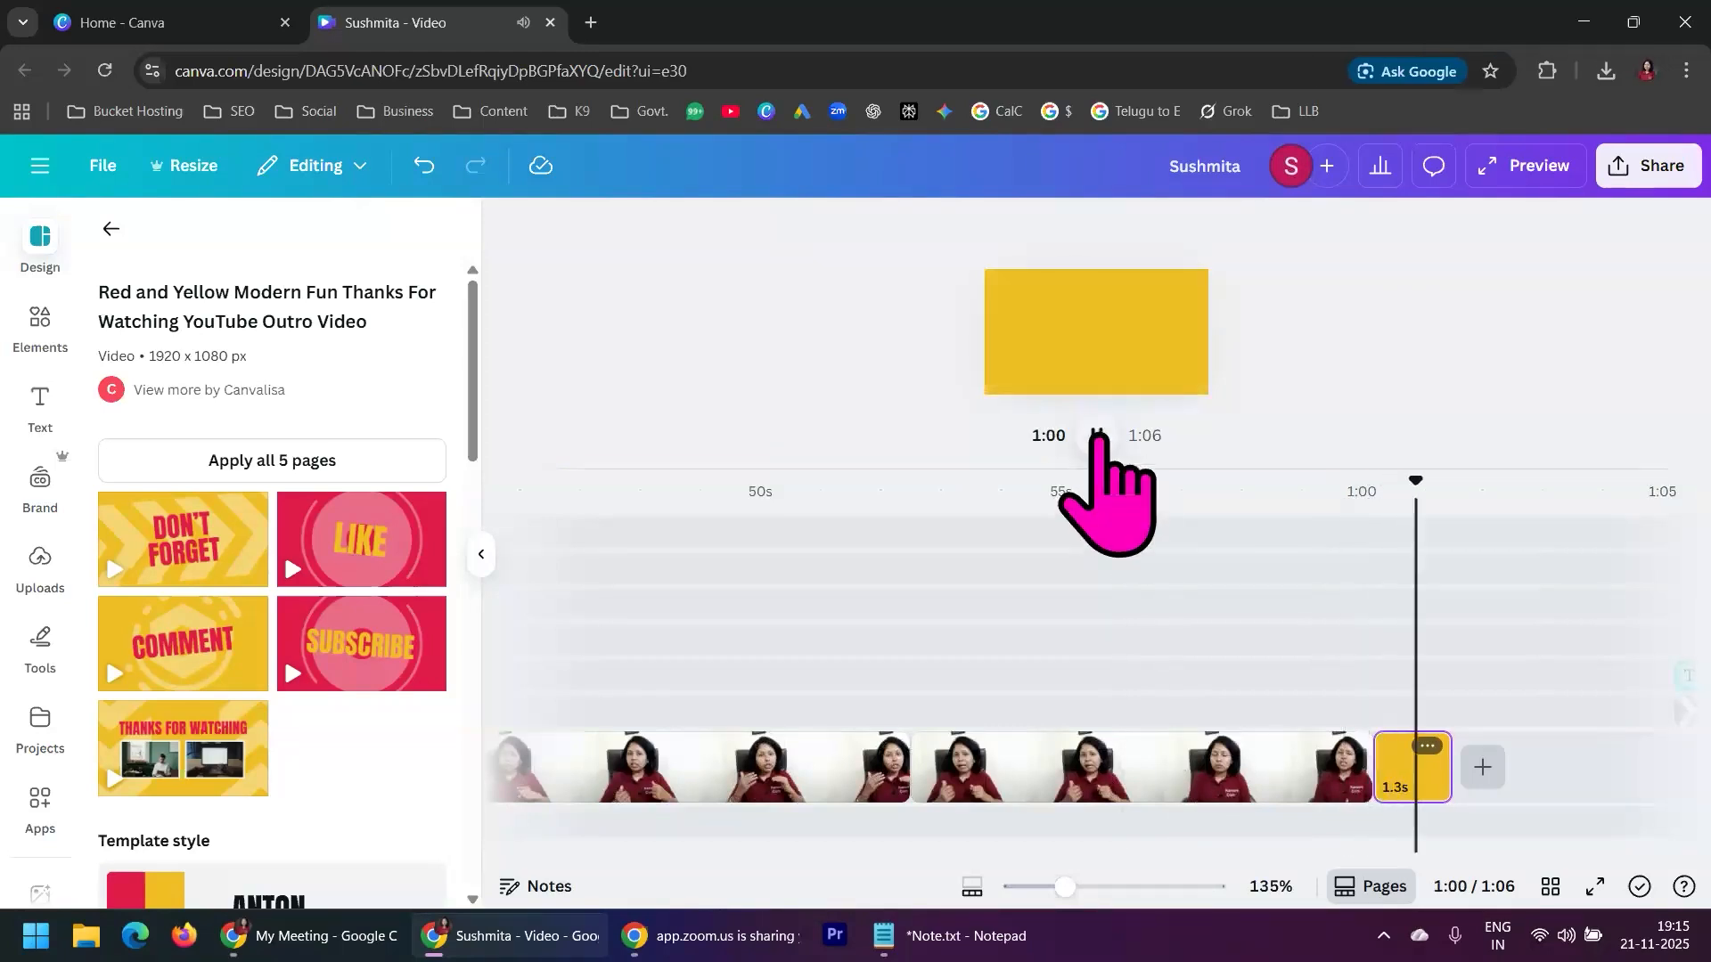
pyautogui.click(1097, 435)
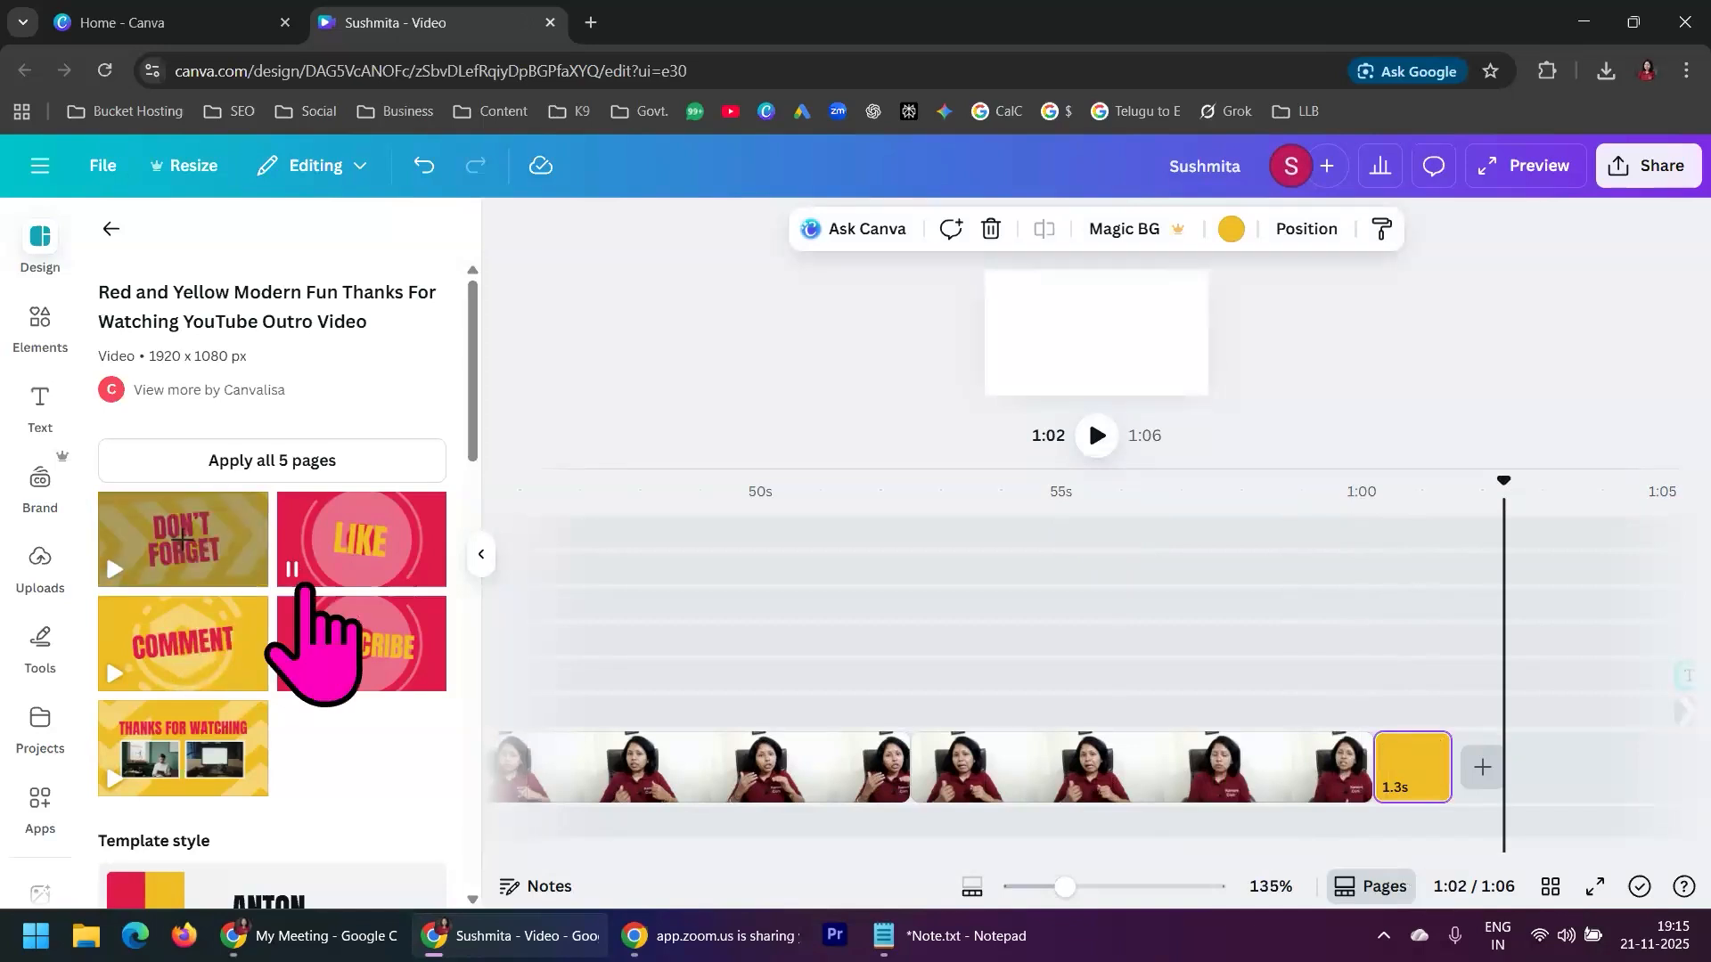
# Add the template's "Like" page at the end of the video and delete the blank page before it
pyautogui.moveTo(361, 545)
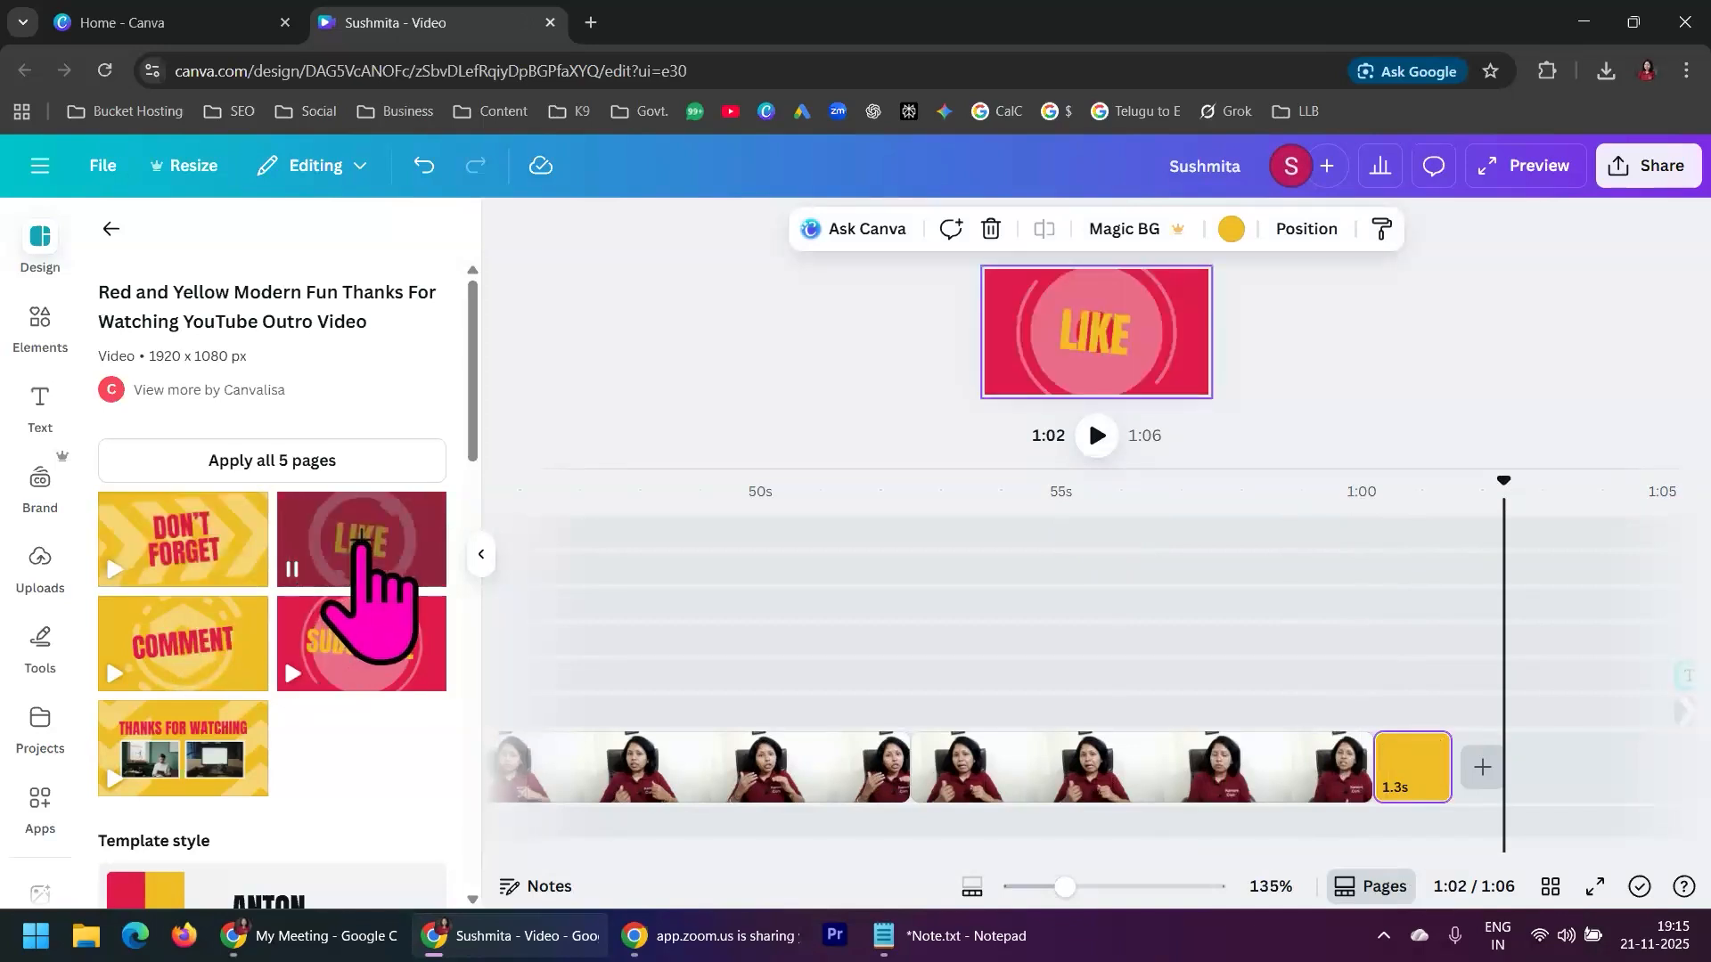
pyautogui.click(360, 546)
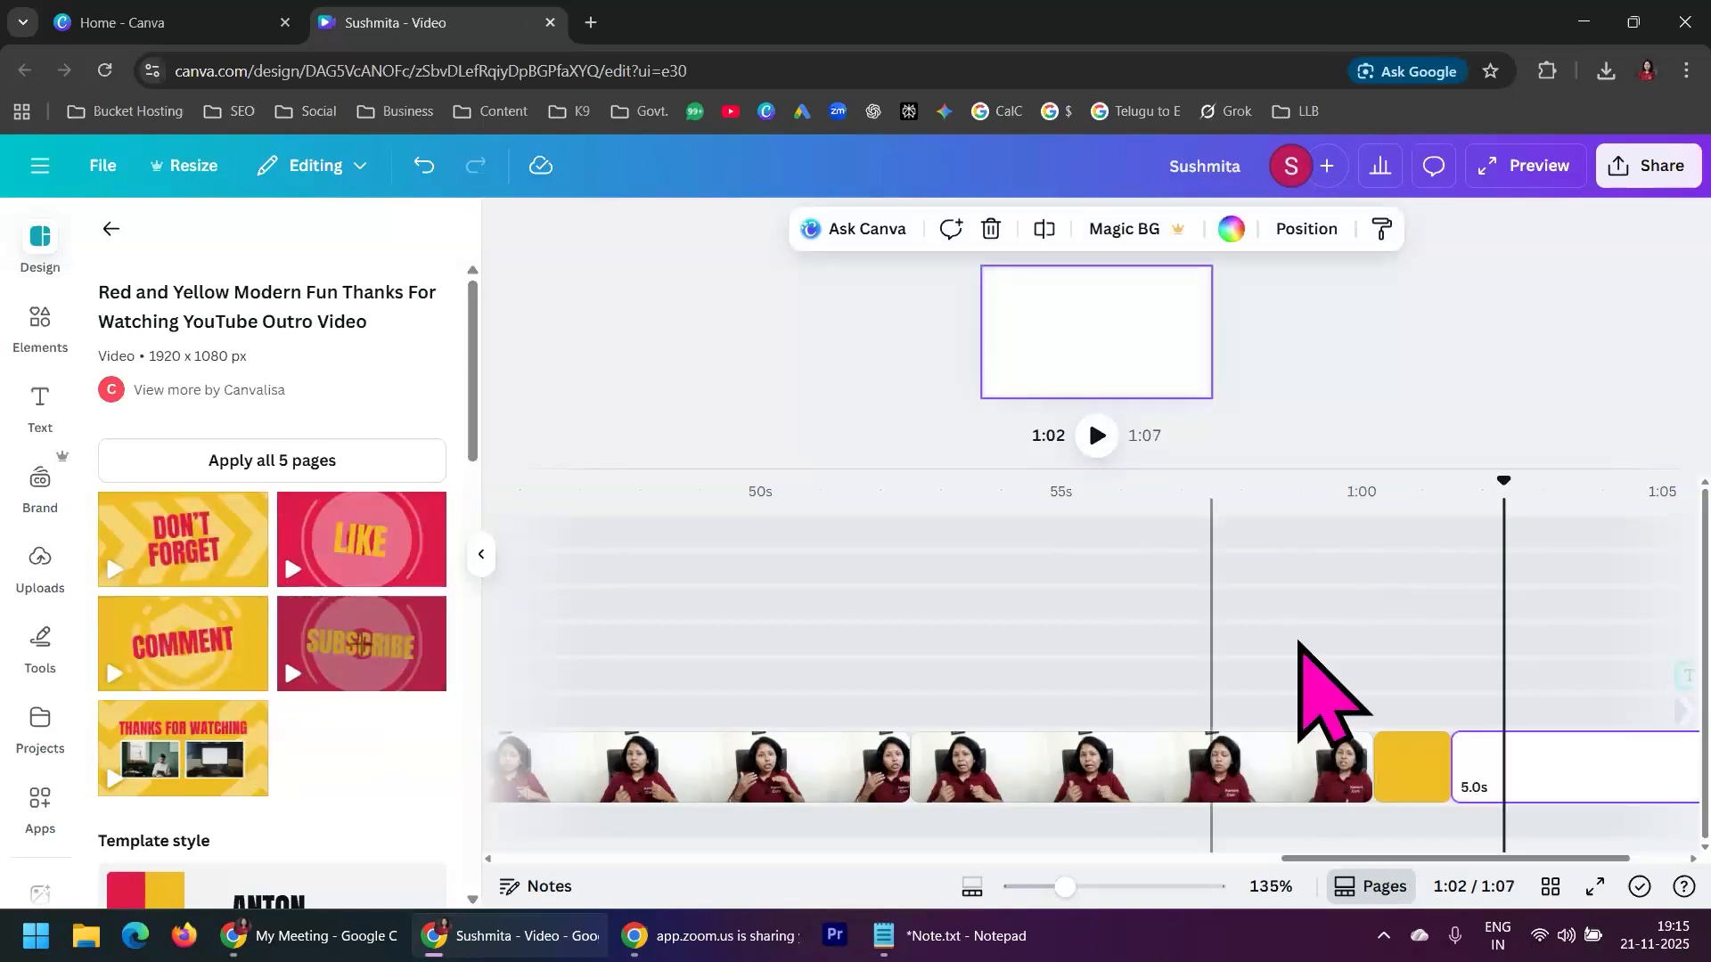
pyautogui.moveTo(1366, 860); pyautogui.dragTo(1471, 916)
pyautogui.click(1522, 747)
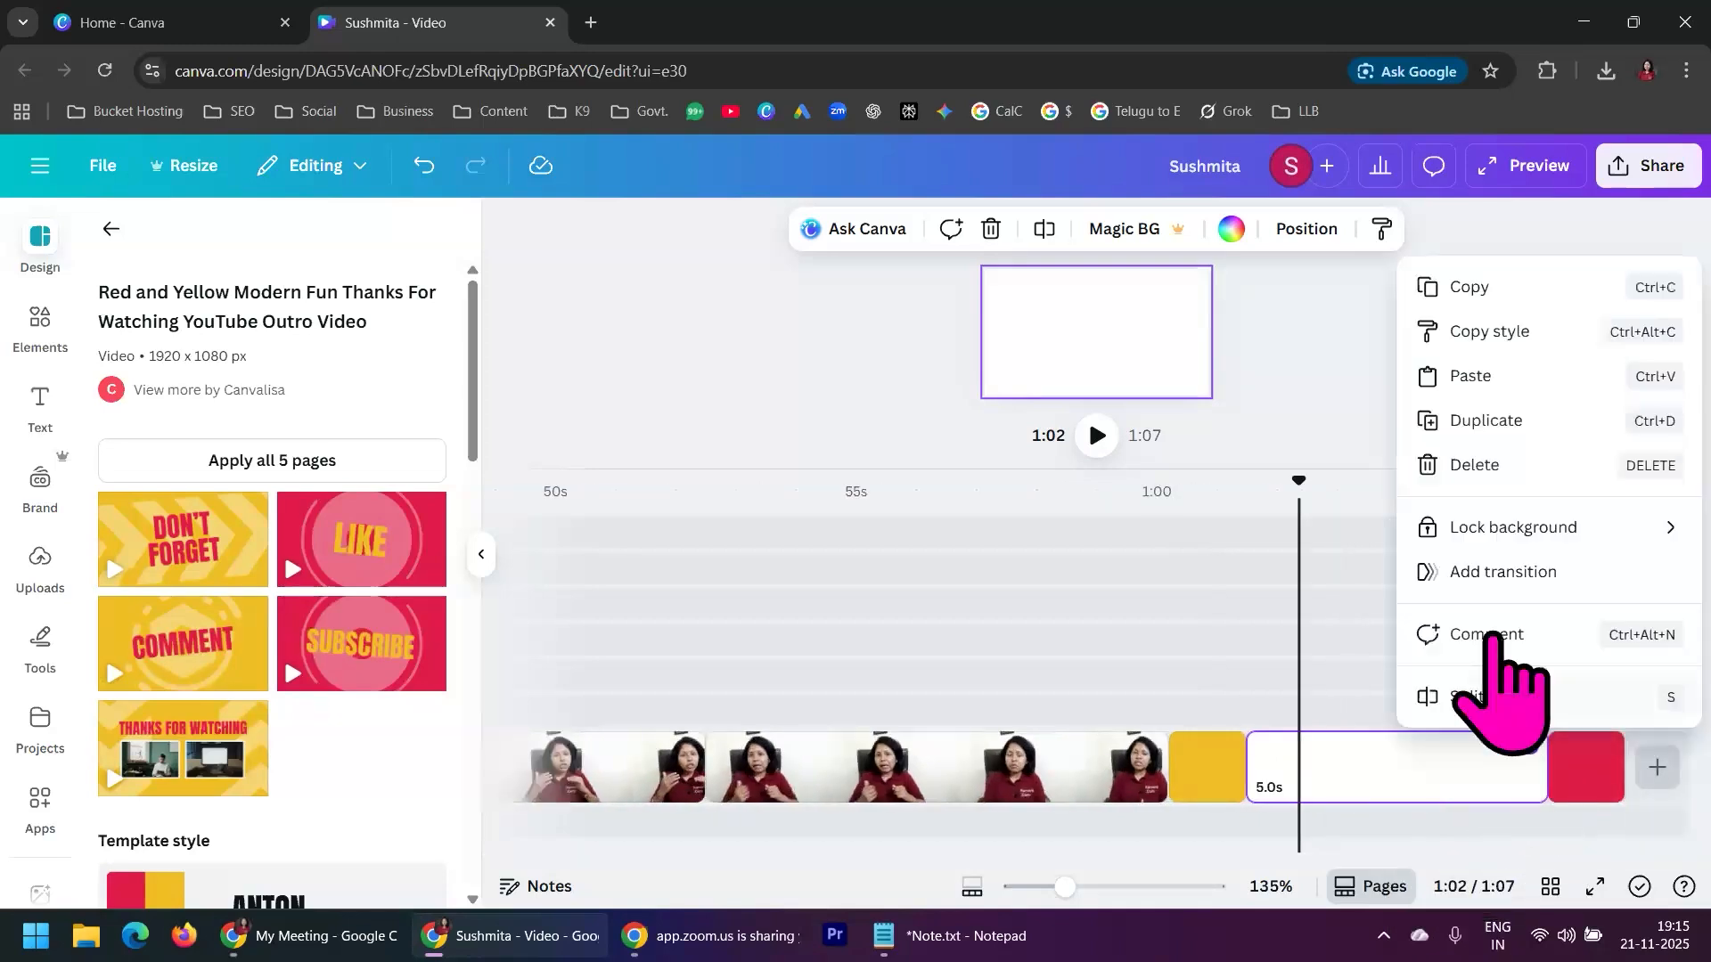
pyautogui.click(1475, 465)
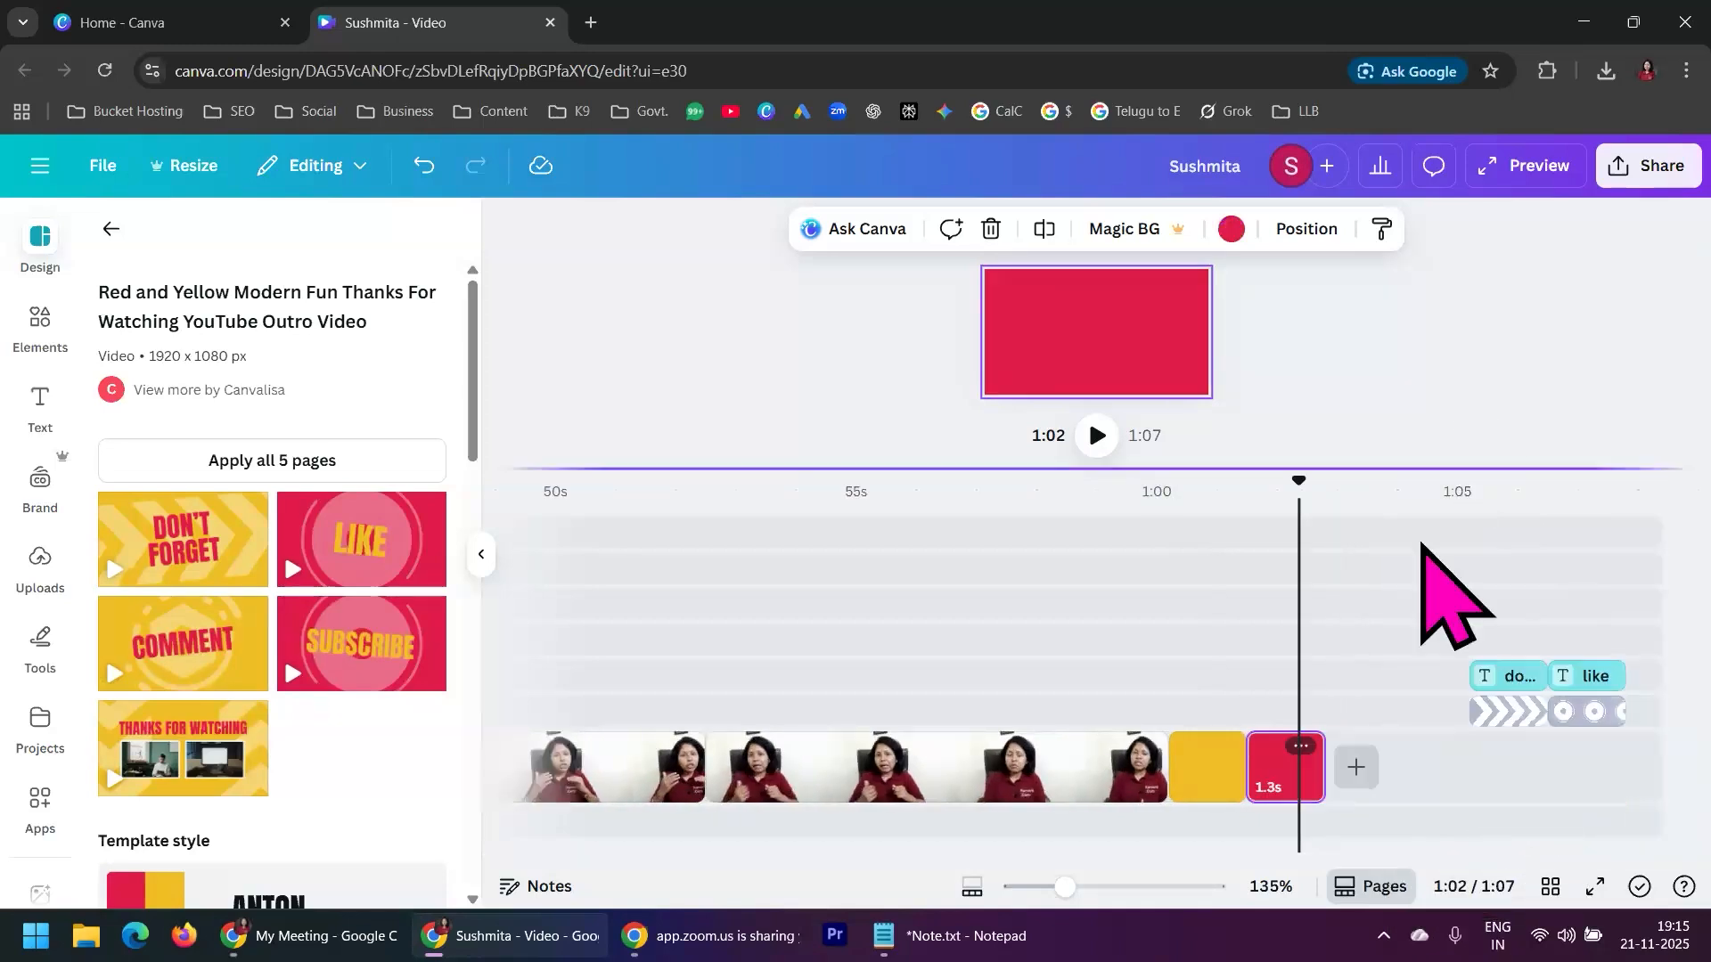
# Add the template's "Comment" page after the red page and delete the blank page between them
pyautogui.click(181, 681)
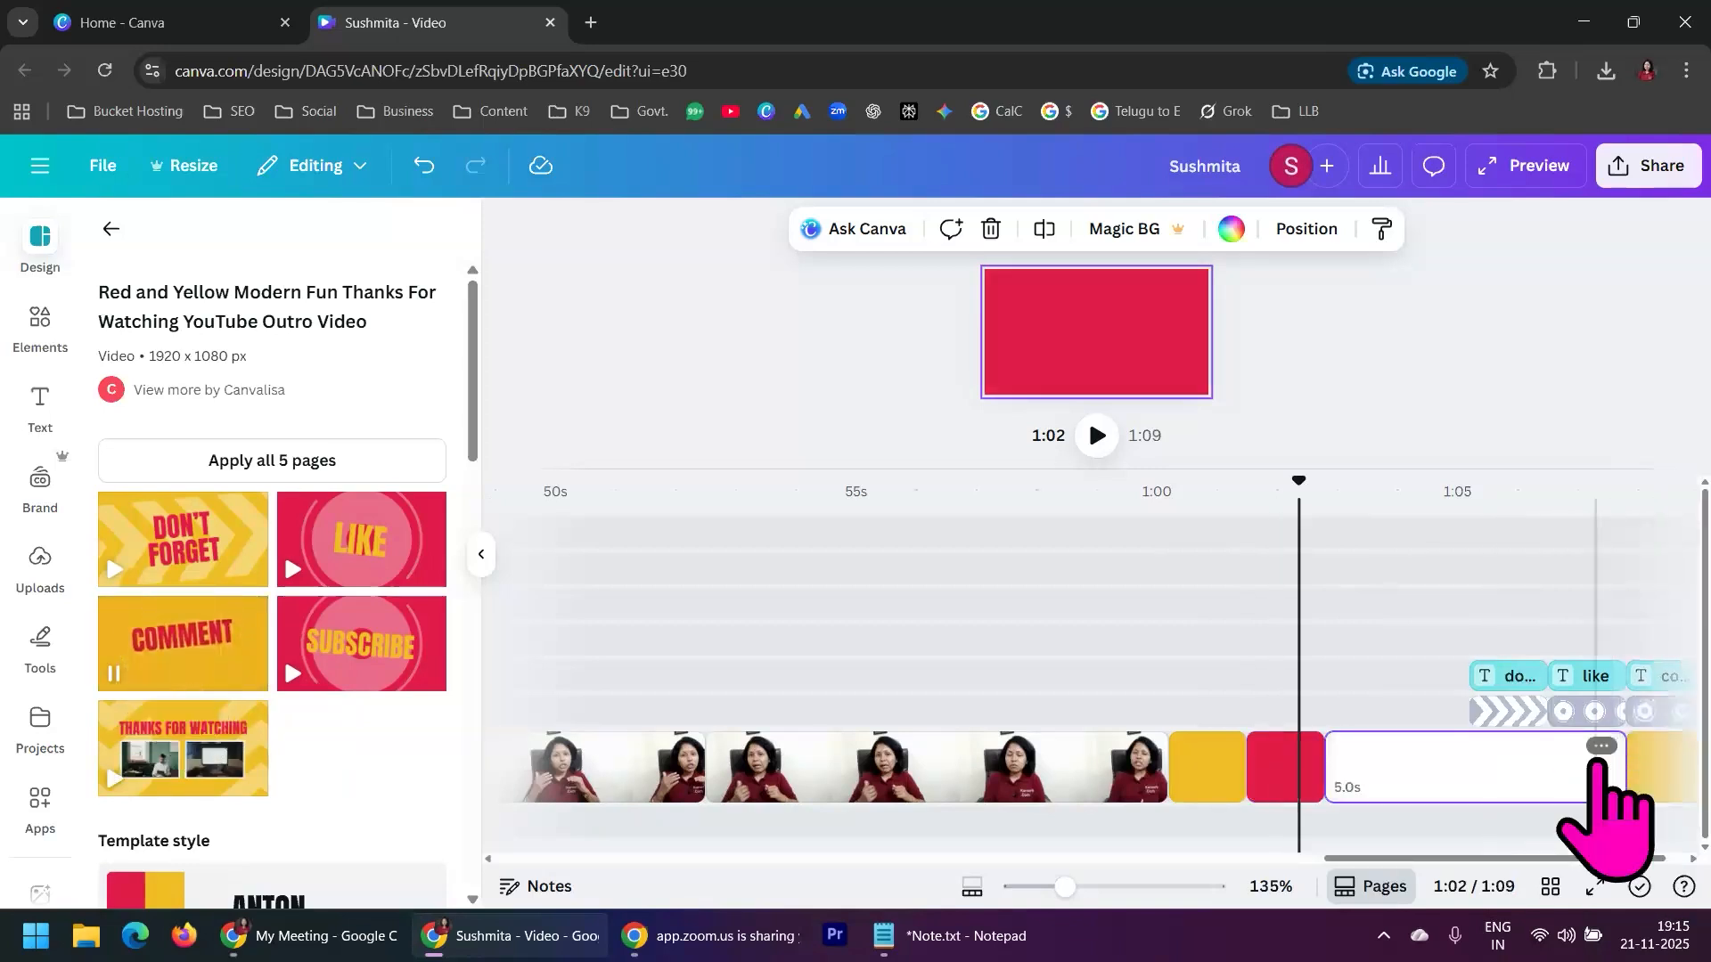
pyautogui.click(1602, 747)
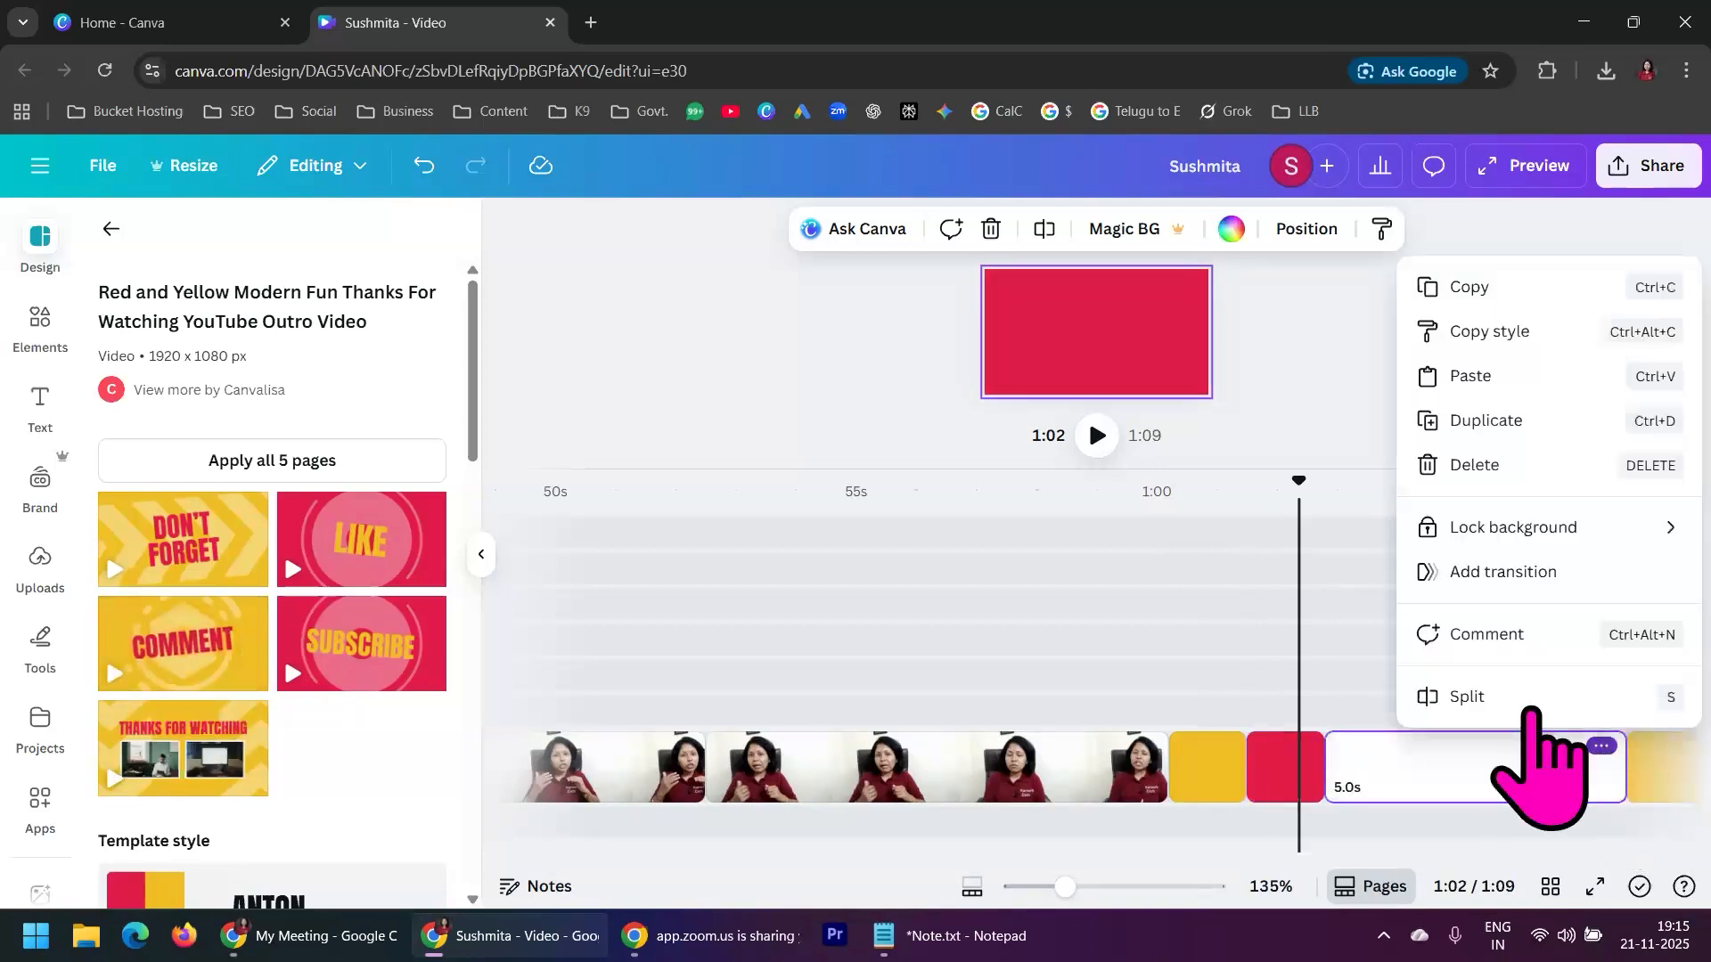
pyautogui.click(1470, 463)
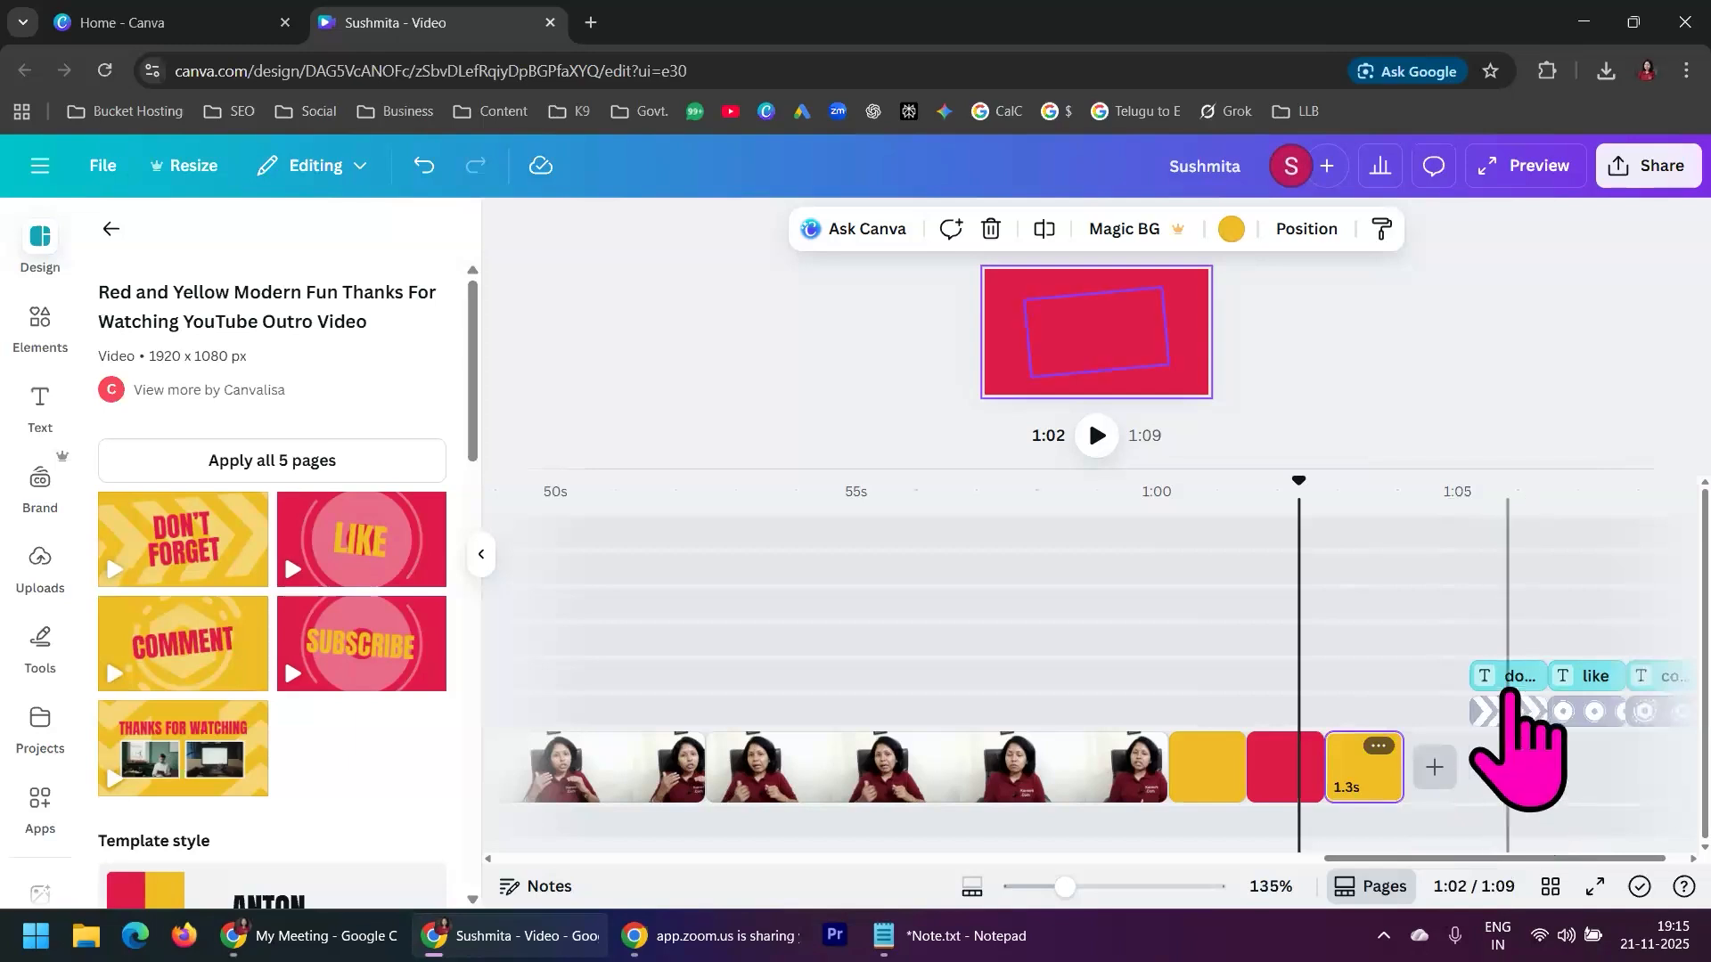
# Move the "Don't Forget" text and its chevron graphic on the timeline so they line up with the first yellow page
pyautogui.moveTo(1512, 686); pyautogui.dragTo(1185, 693)
pyautogui.click(1191, 723)
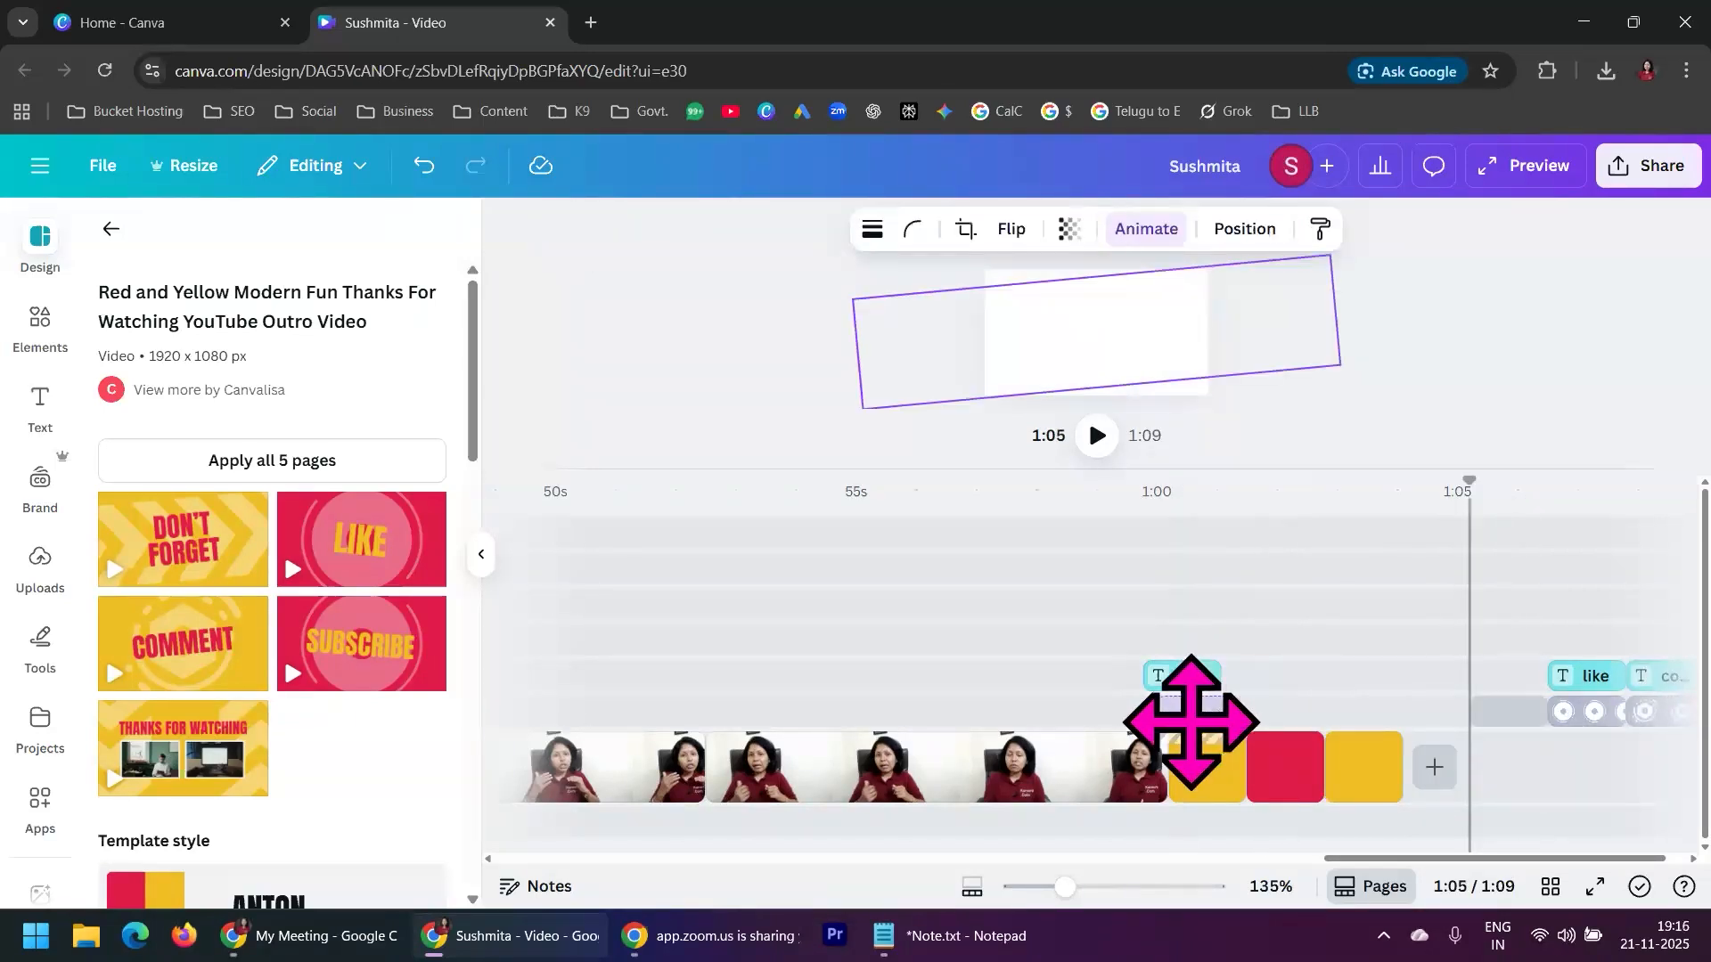
pyautogui.click(1214, 713)
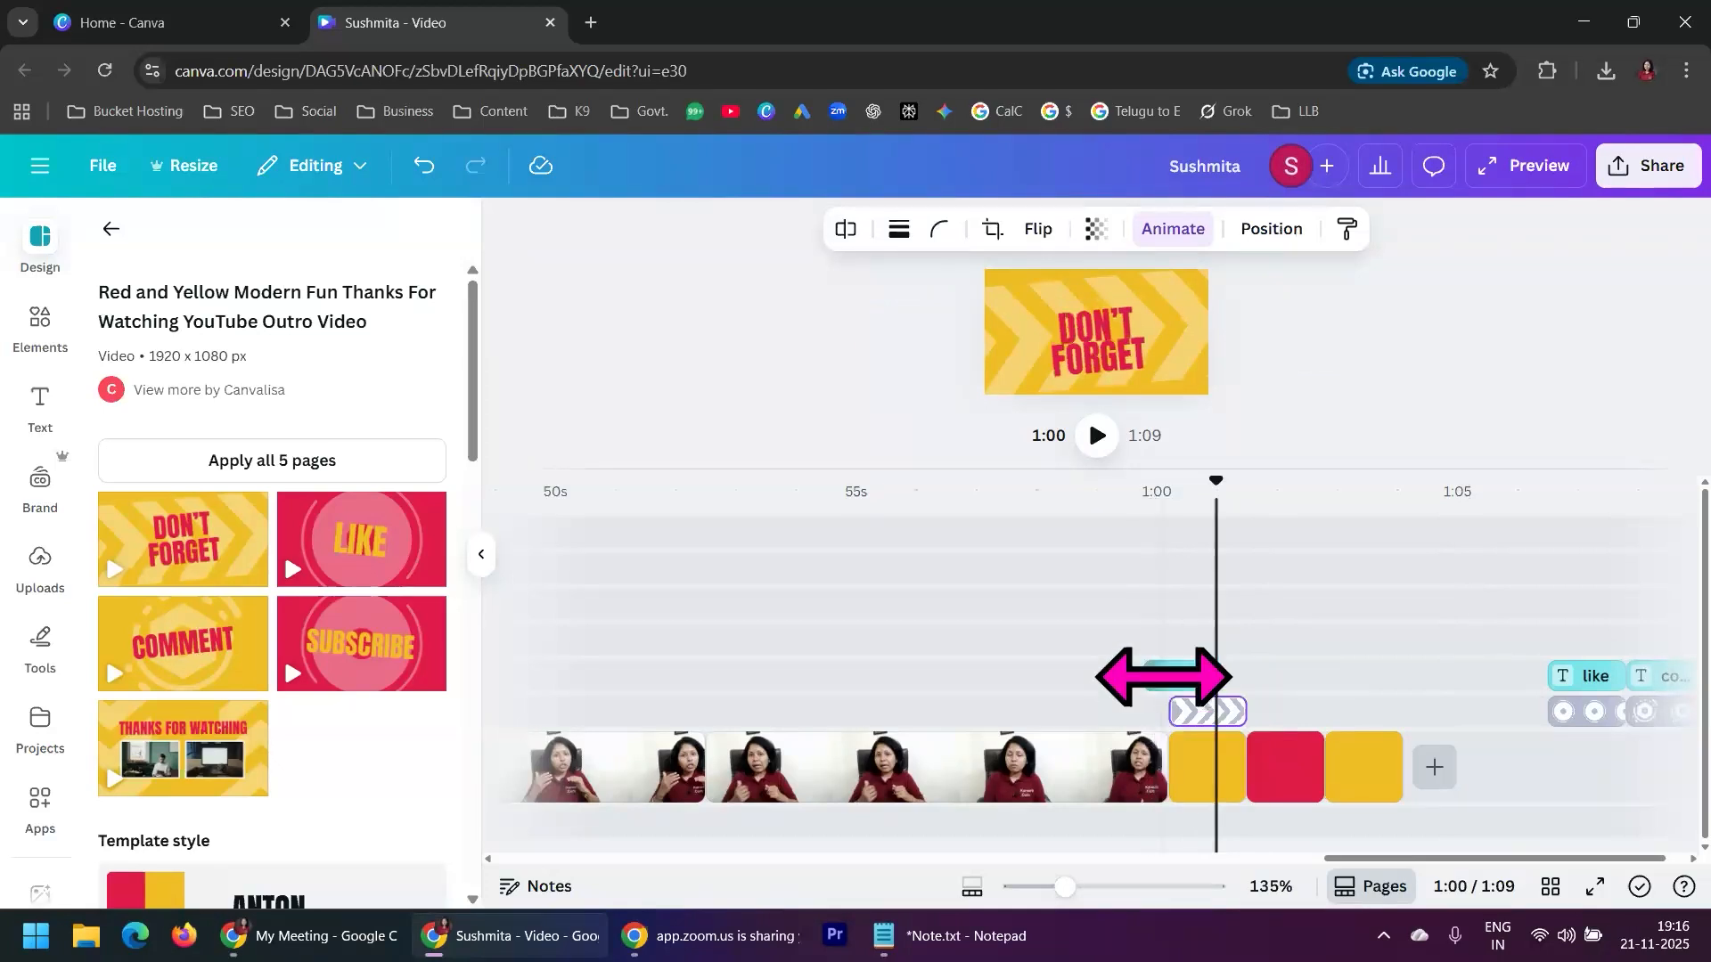
pyautogui.click(1183, 680)
# Line up the "Like" text and circle graphic with the red page, and put the "Don't Forget" text on the same track
pyautogui.click(1566, 710)
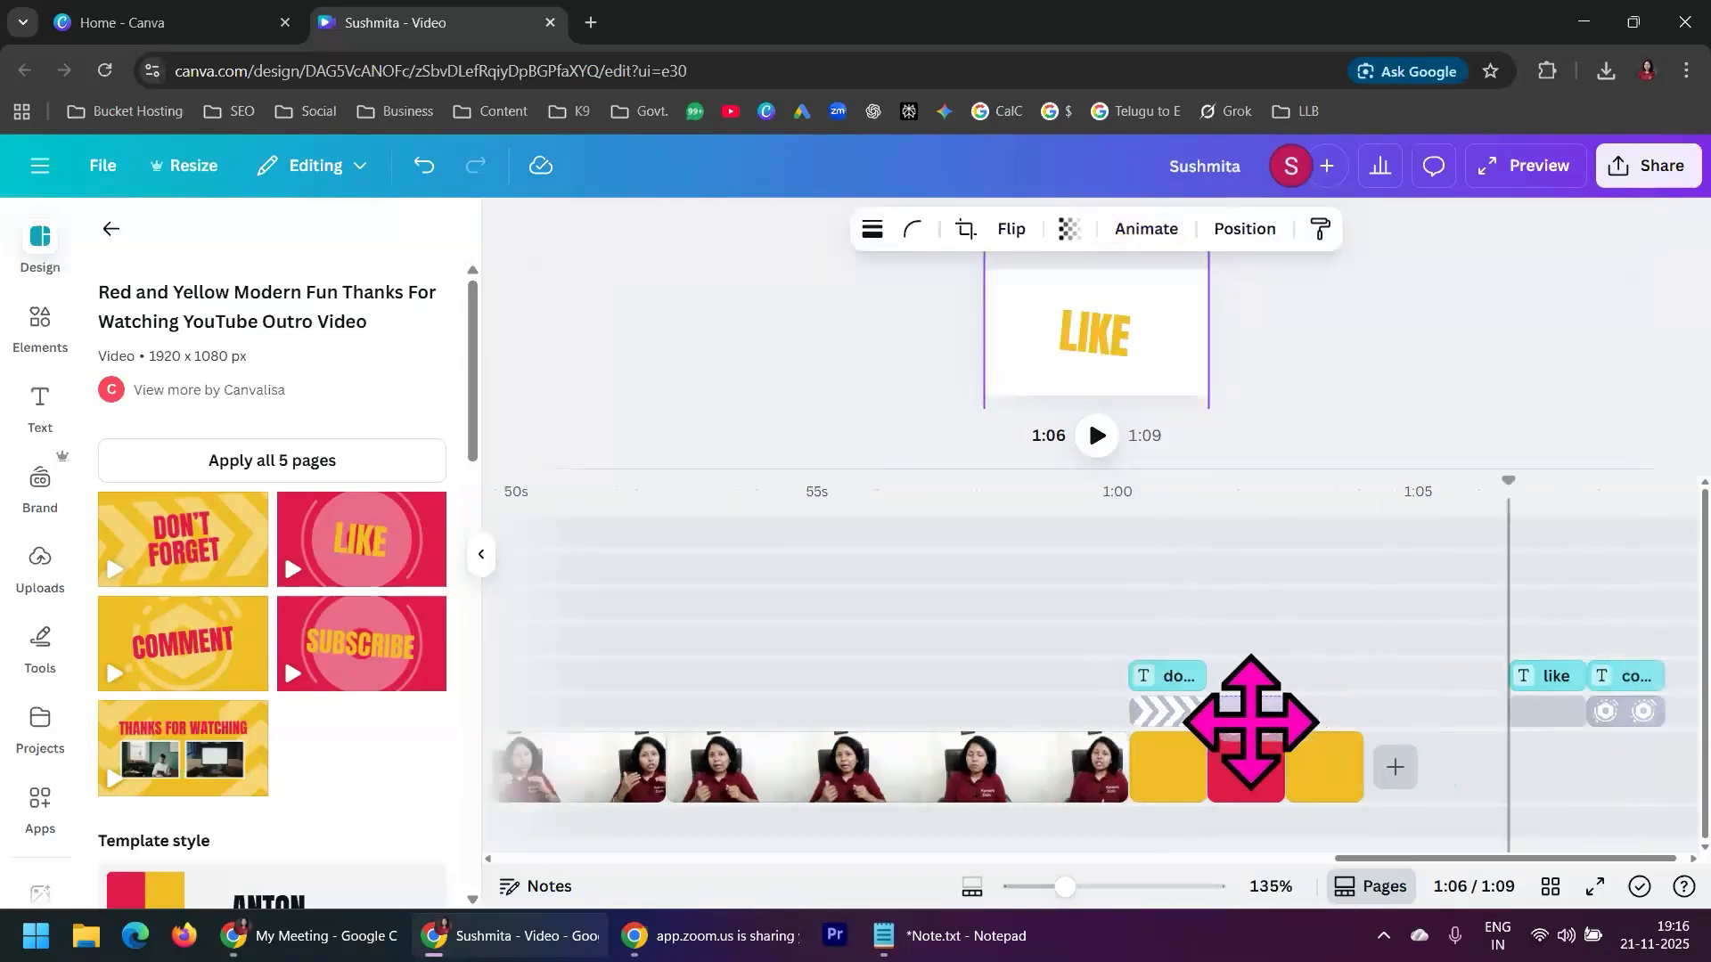
pyautogui.moveTo(1540, 679); pyautogui.dragTo(1212, 691)
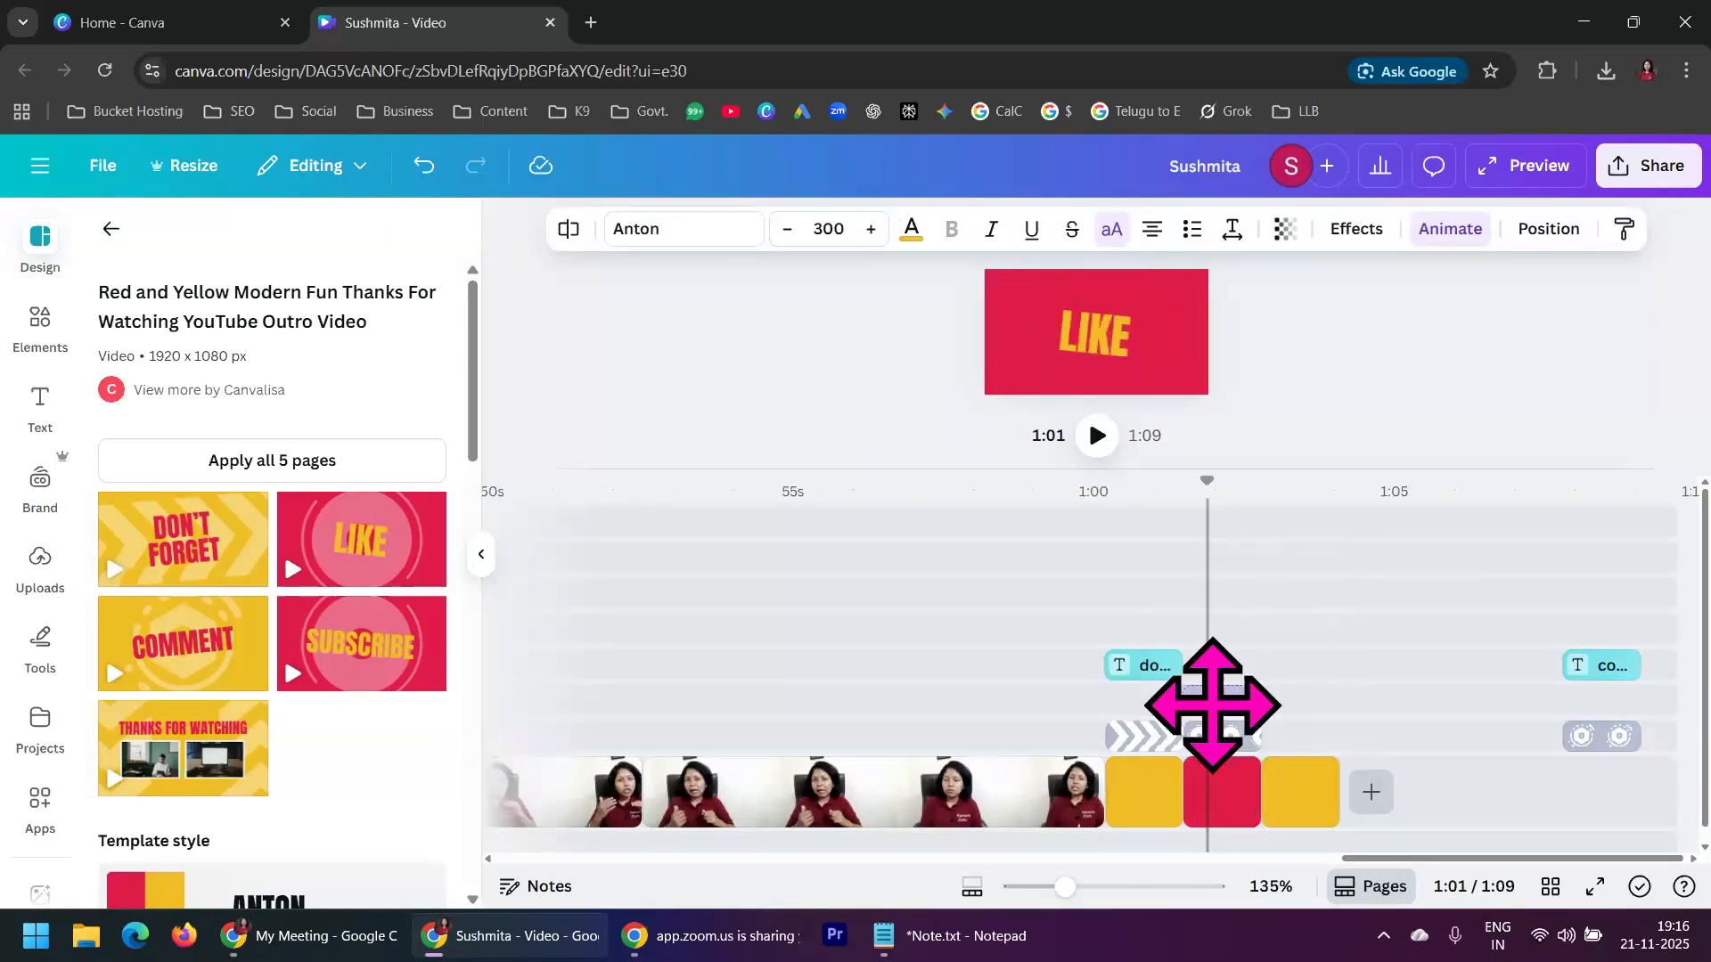
pyautogui.moveTo(1140, 668); pyautogui.dragTo(1168, 725)
pyautogui.click(1139, 704)
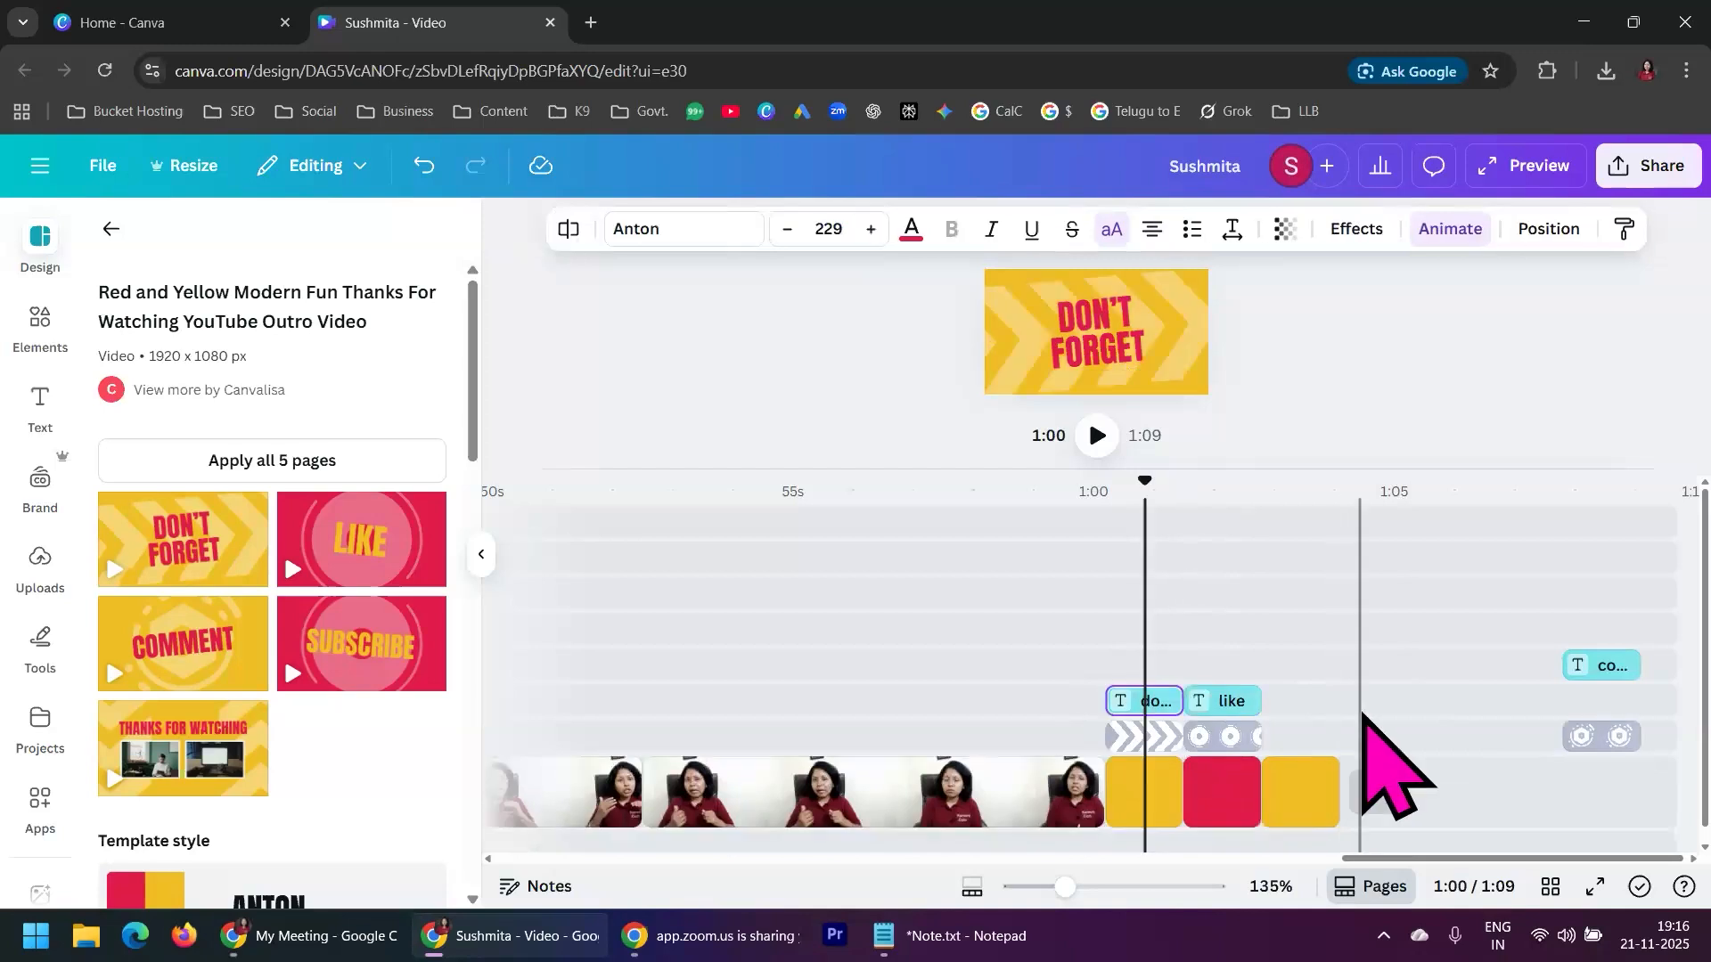
# Line up the "Comment" text and its graphic with the last yellow page, and play the closing pages from 0:58
pyautogui.moveTo(1578, 672); pyautogui.dragTo(1303, 704)
pyautogui.moveTo(1601, 738); pyautogui.dragTo(1303, 750)
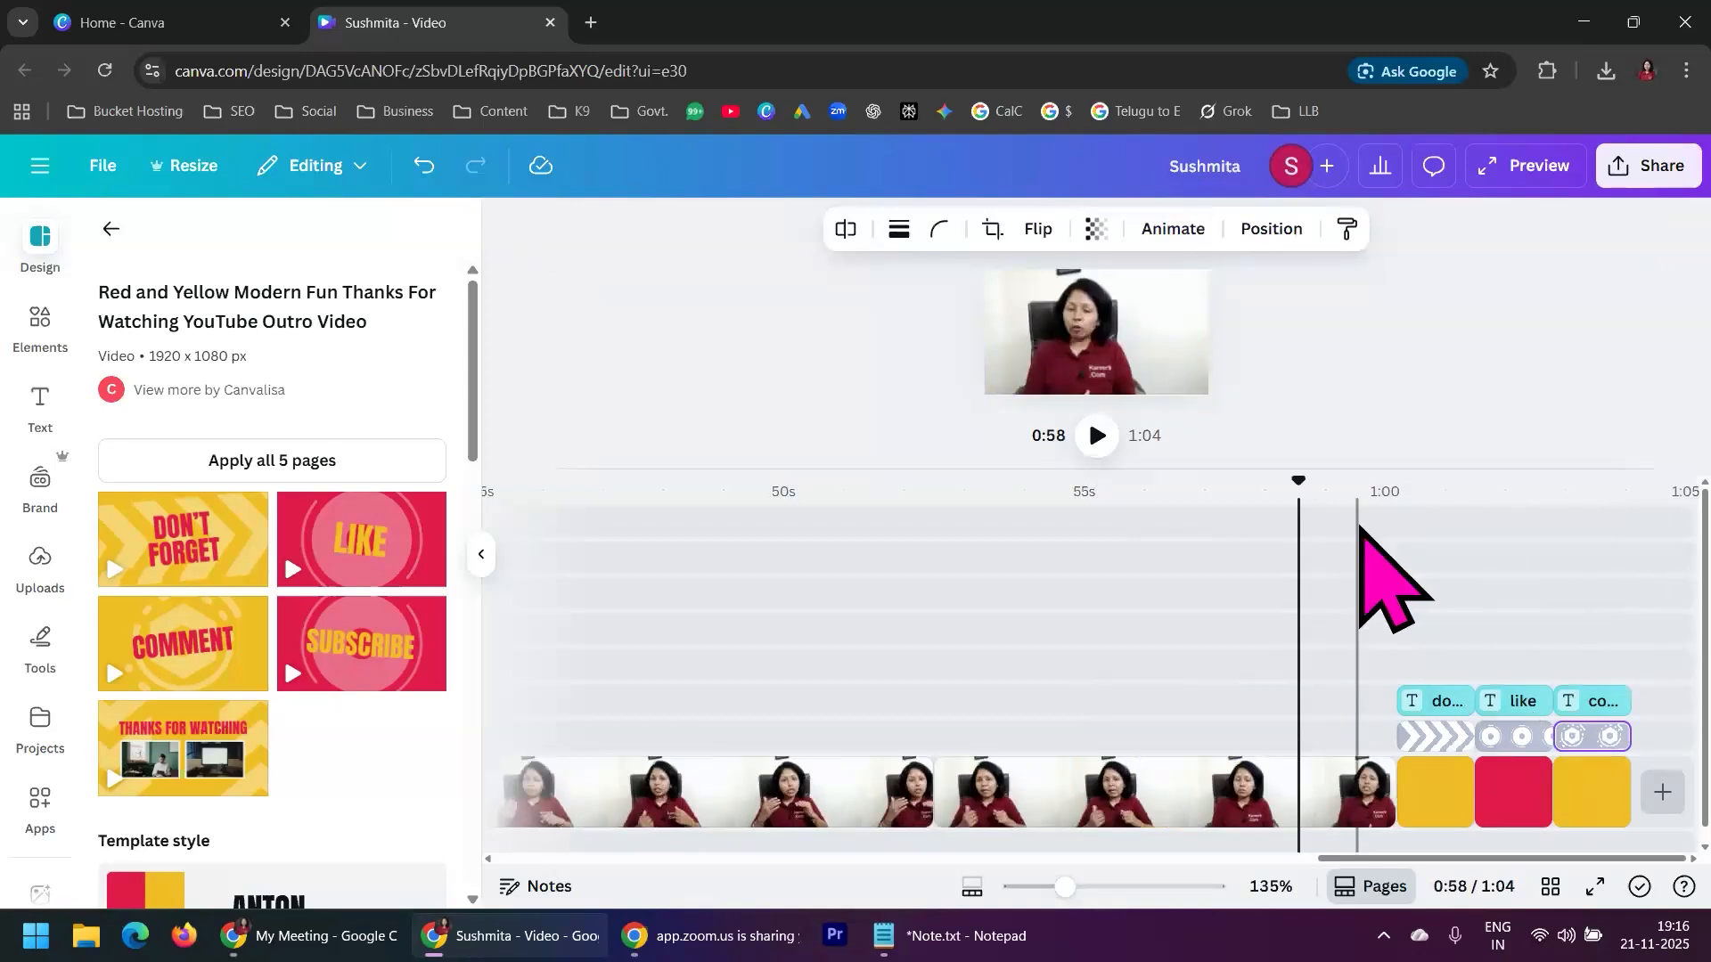
pyautogui.click(1097, 436)
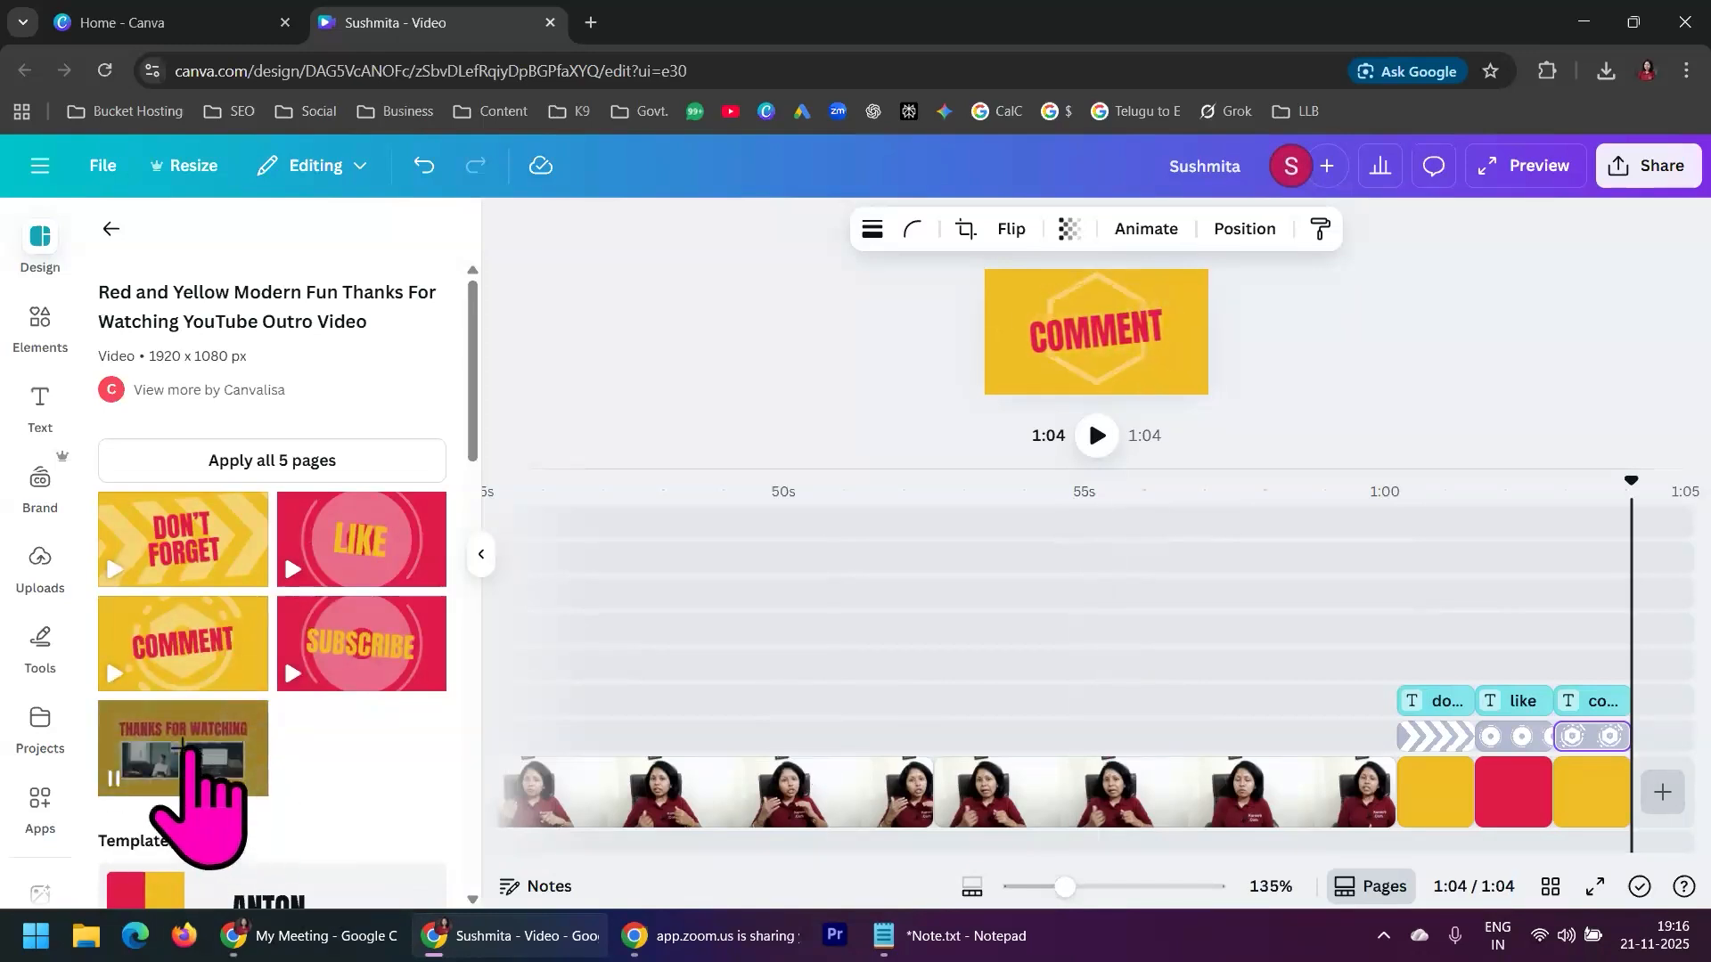
# Add a blank page after the "Comment" page and insert the template's "Thanks for Watching" page
pyautogui.click(1663, 793)
pyautogui.click(1617, 740)
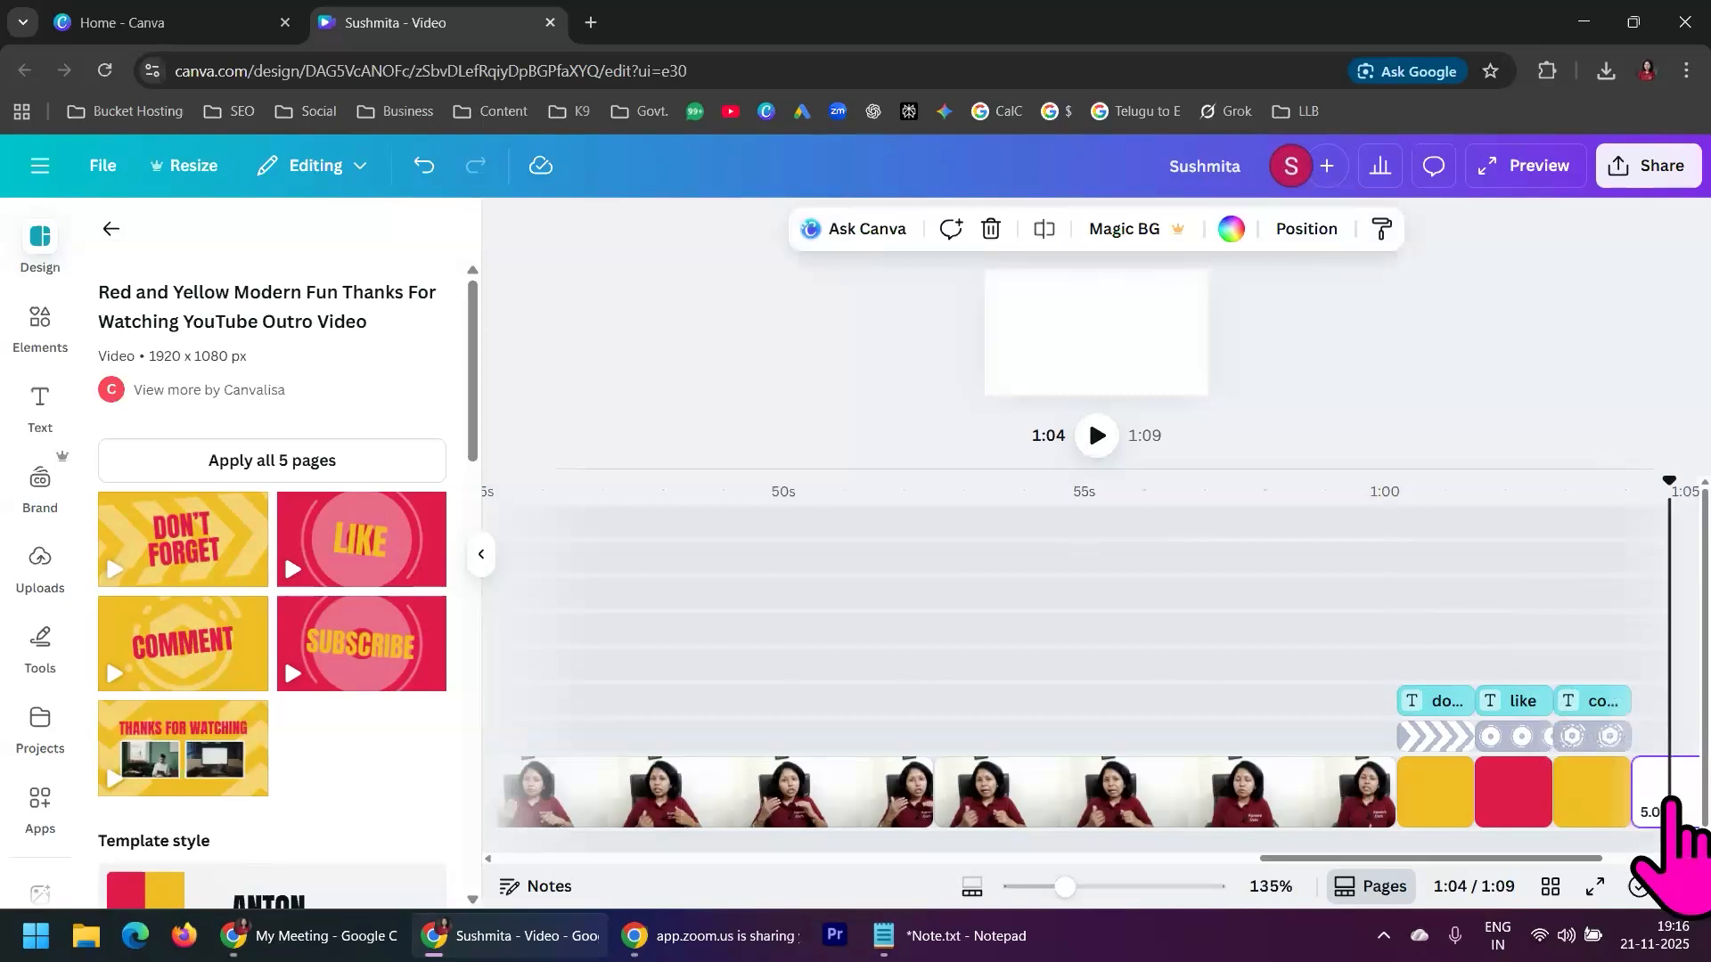
pyautogui.click(183, 748)
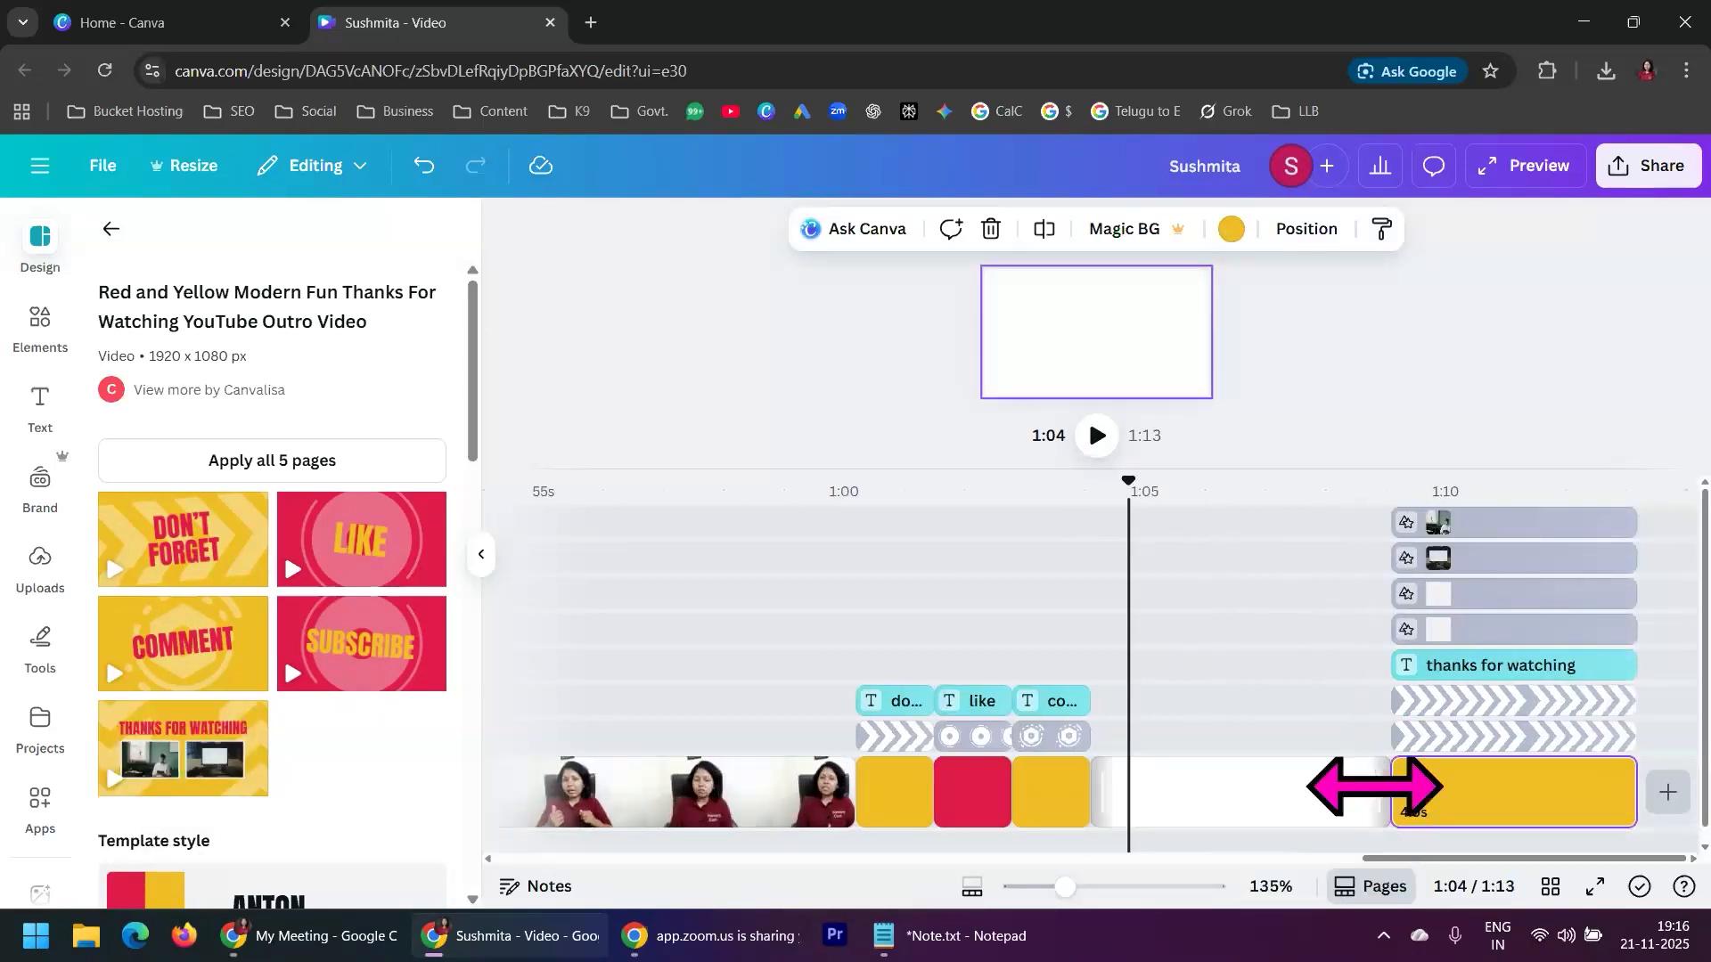
# Delete the blank page before the closing yellow page, and line up both chevron graphics and the "thanks for watching" text with that page
pyautogui.rightClick(1328, 798)
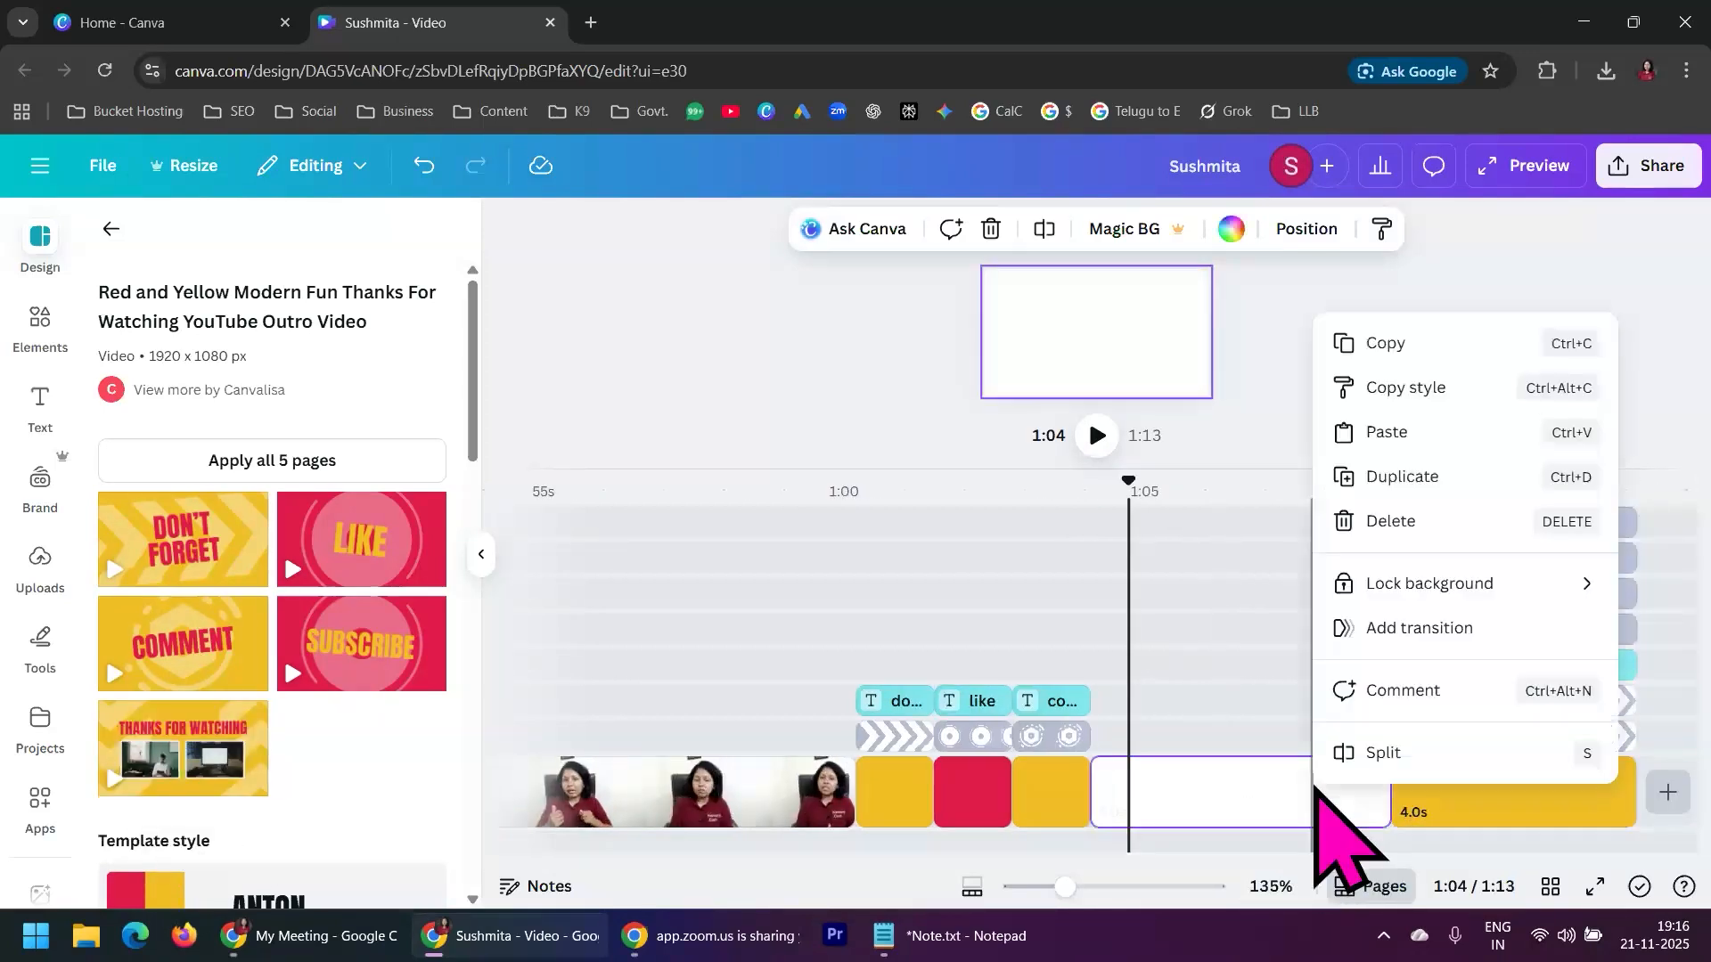
pyautogui.click(1395, 535)
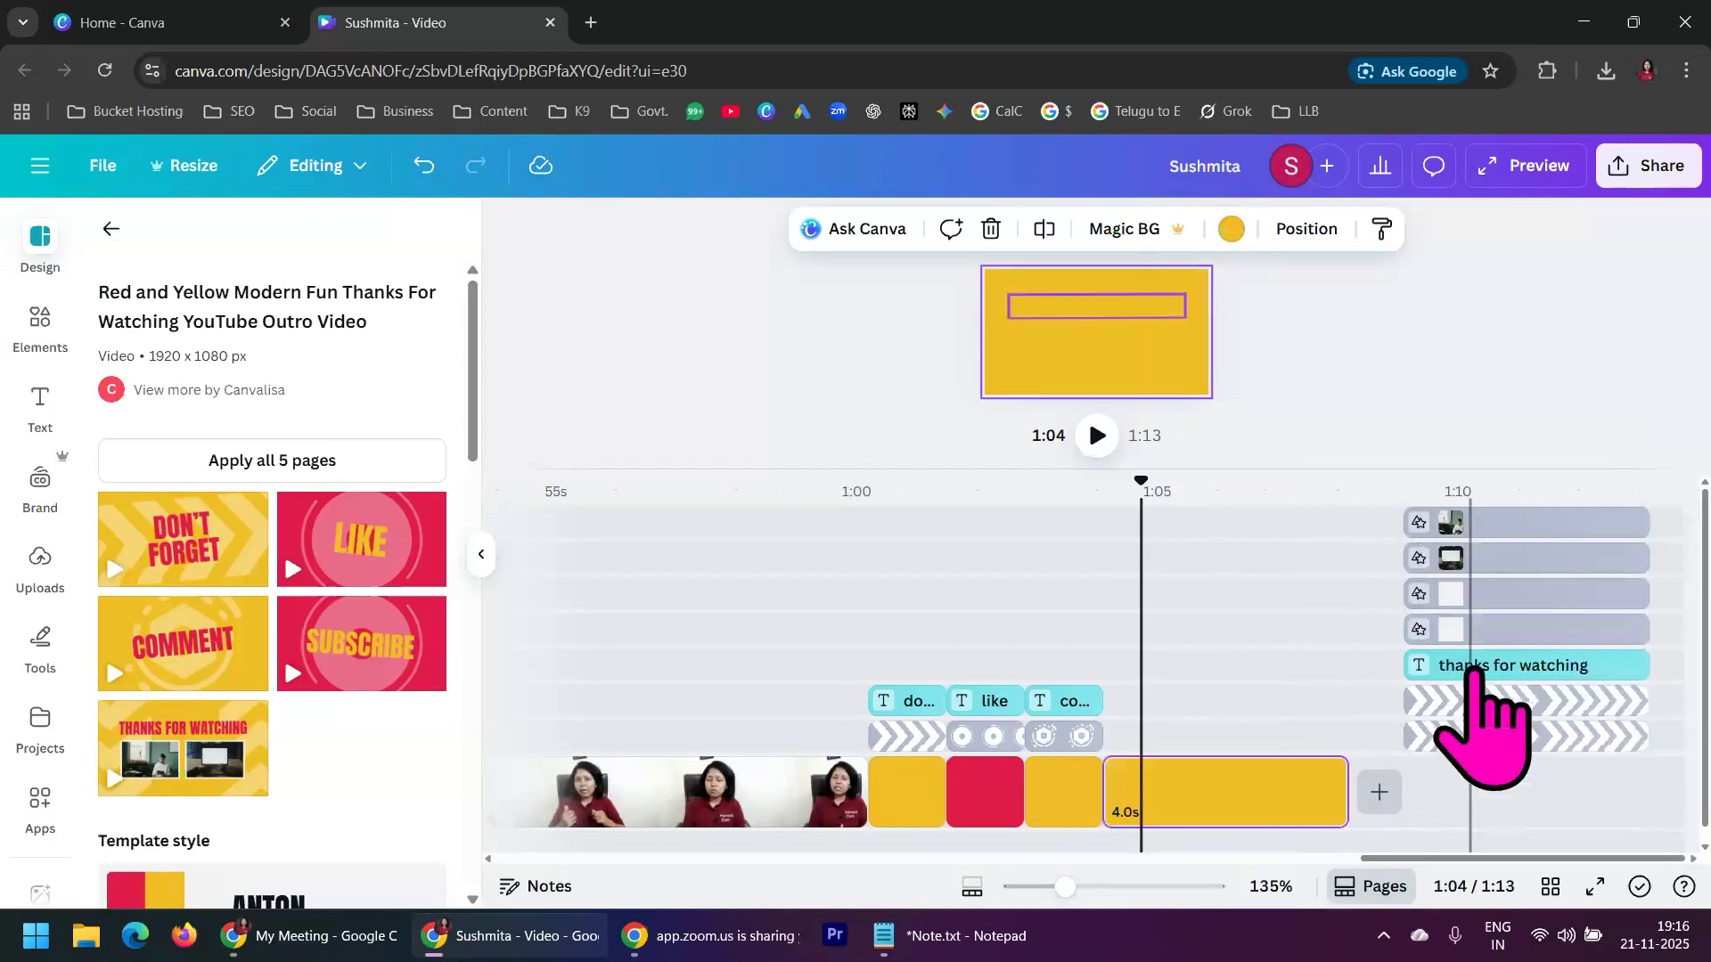
pyautogui.moveTo(1471, 699); pyautogui.dragTo(1219, 699)
pyautogui.moveTo(1571, 740); pyautogui.dragTo(1307, 753)
pyautogui.moveTo(1506, 670); pyautogui.dragTo(1203, 669)
# Line up the two white frames and the two video clips with the closing "Thanks for Watching" page on the timeline
pyautogui.moveTo(1506, 629); pyautogui.dragTo(1199, 634)
pyautogui.moveTo(1515, 594); pyautogui.dragTo(1213, 593)
pyautogui.moveTo(1425, 557); pyautogui.dragTo(1203, 560)
pyautogui.moveTo(1489, 523); pyautogui.dragTo(1232, 528)
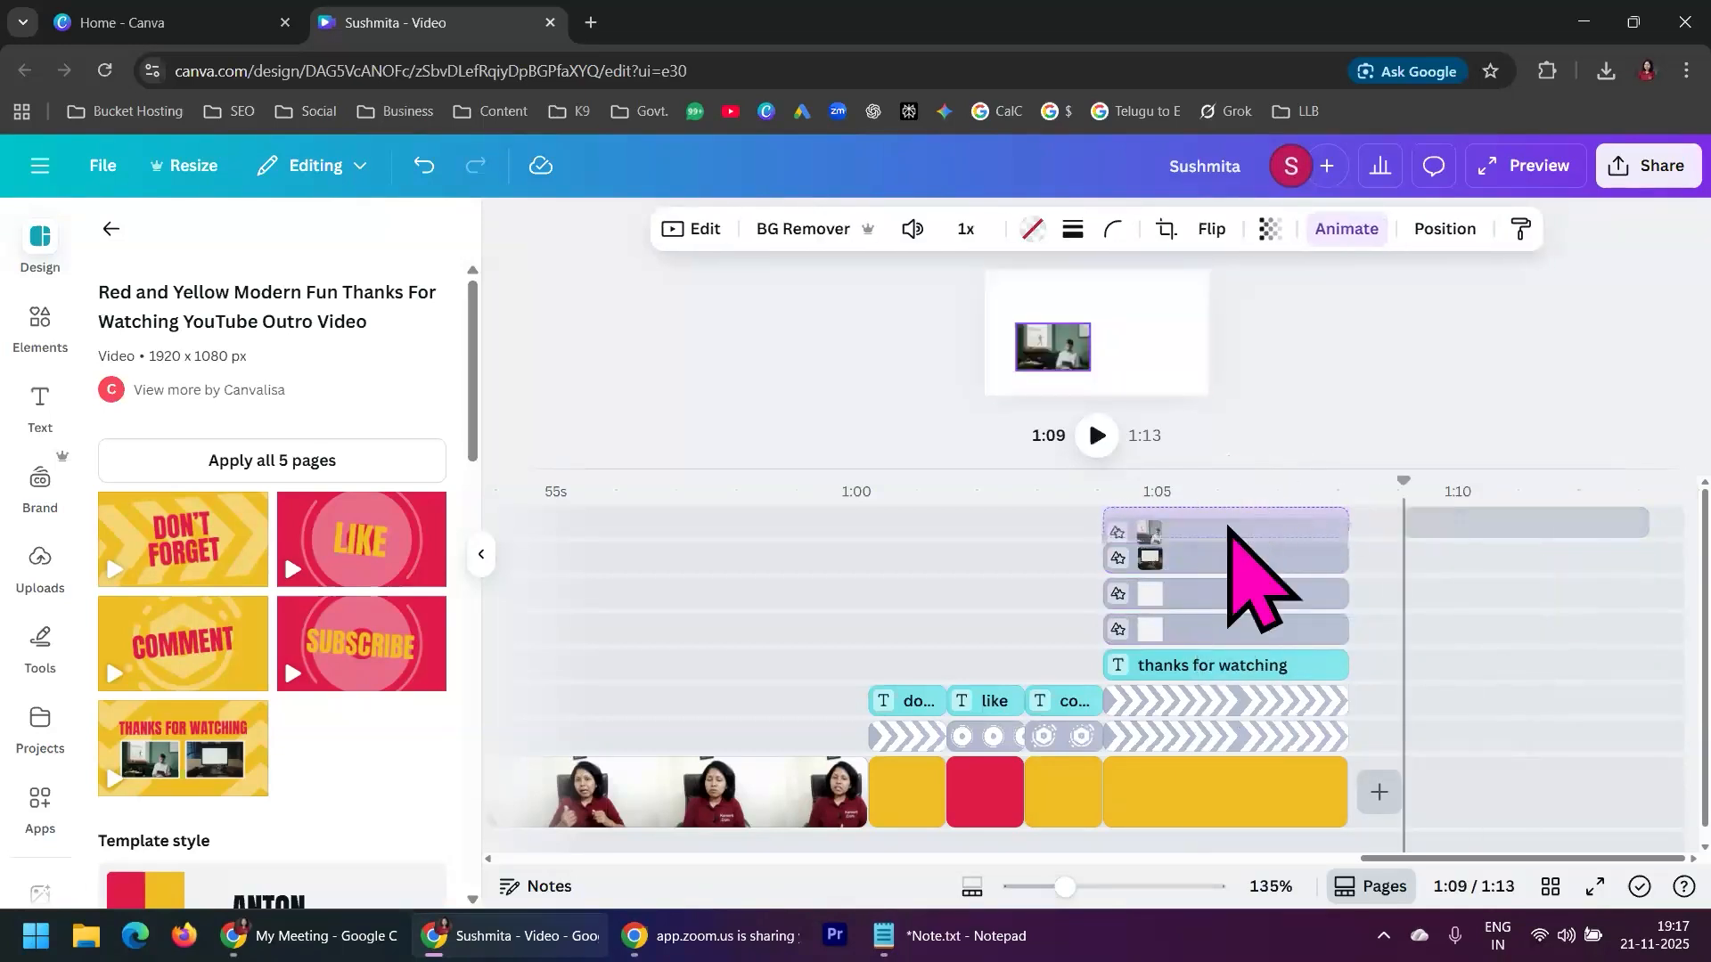
# Play the outro pages from 0:59 through the "Thanks for Watching" page, and bring the timeline back to its start
pyautogui.click(1137, 570)
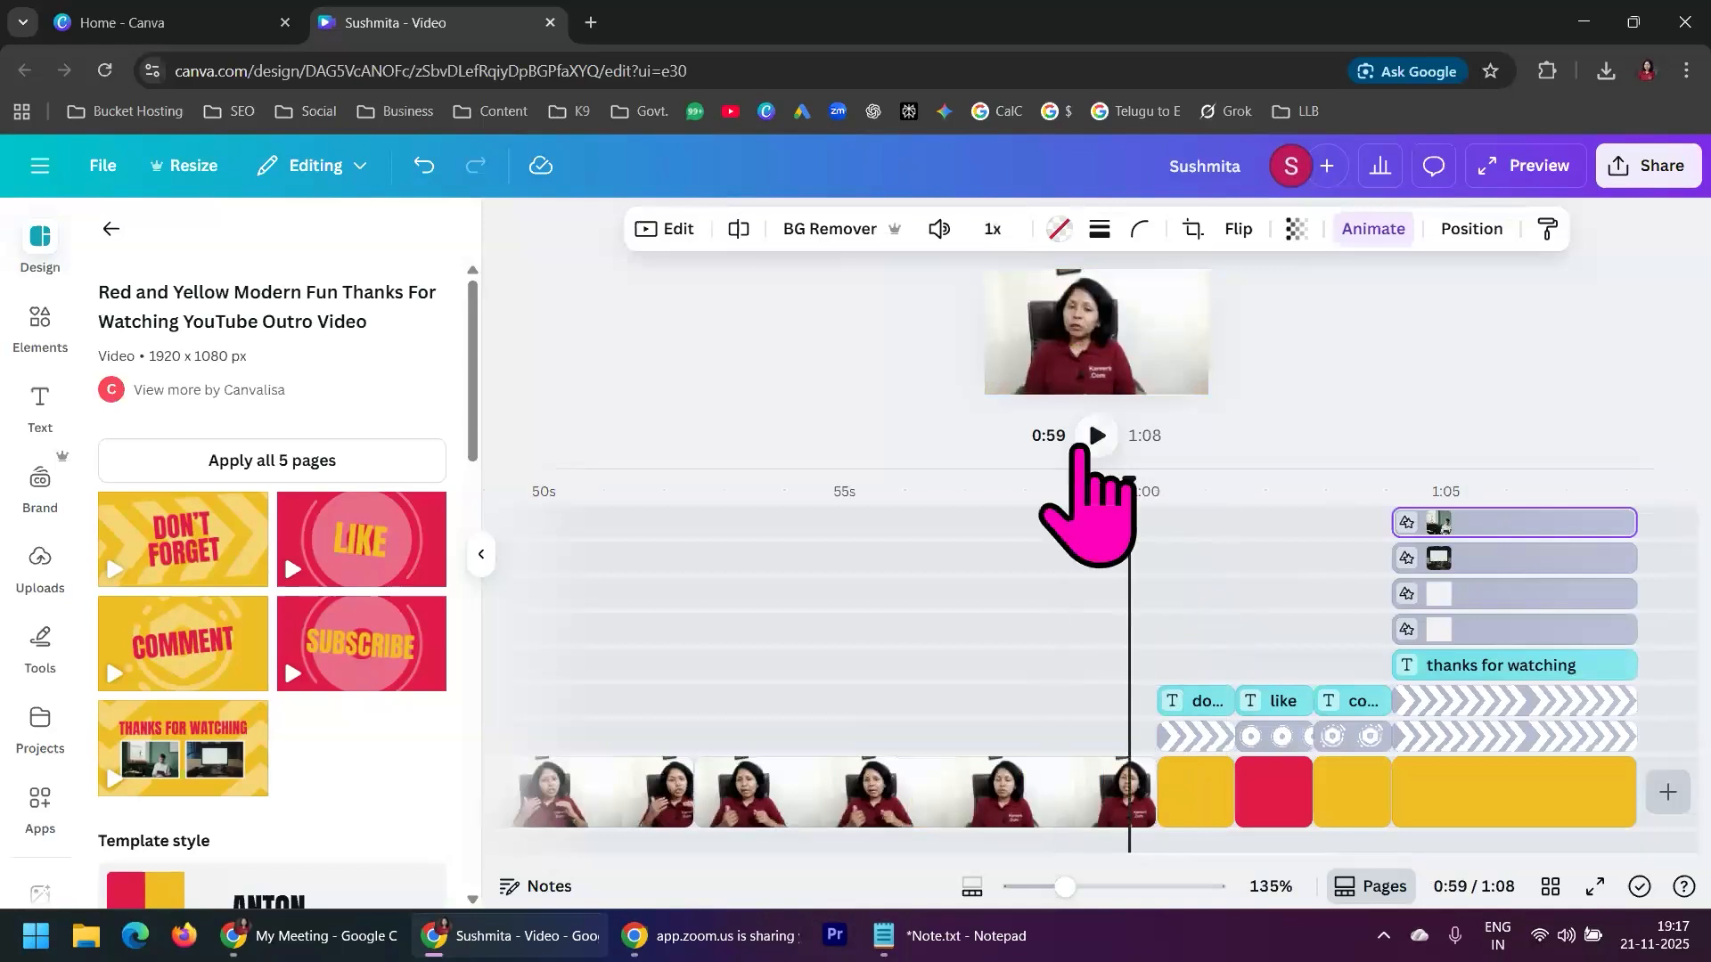
pyautogui.click(1097, 435)
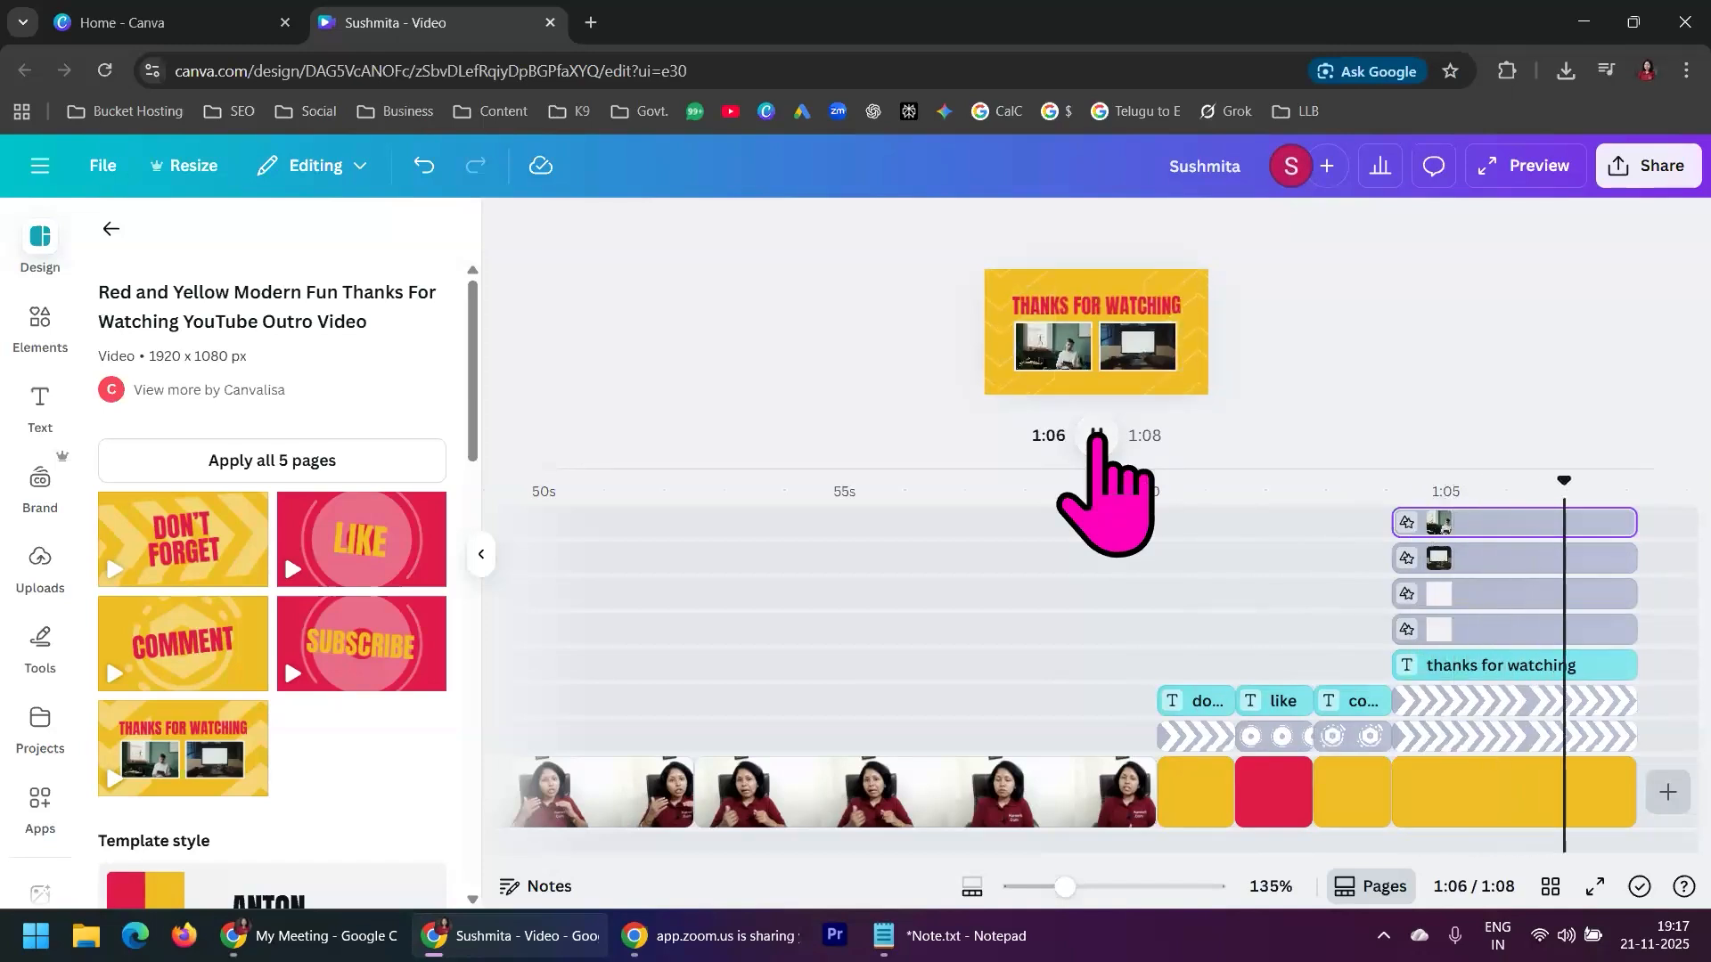
pyautogui.click(1097, 435)
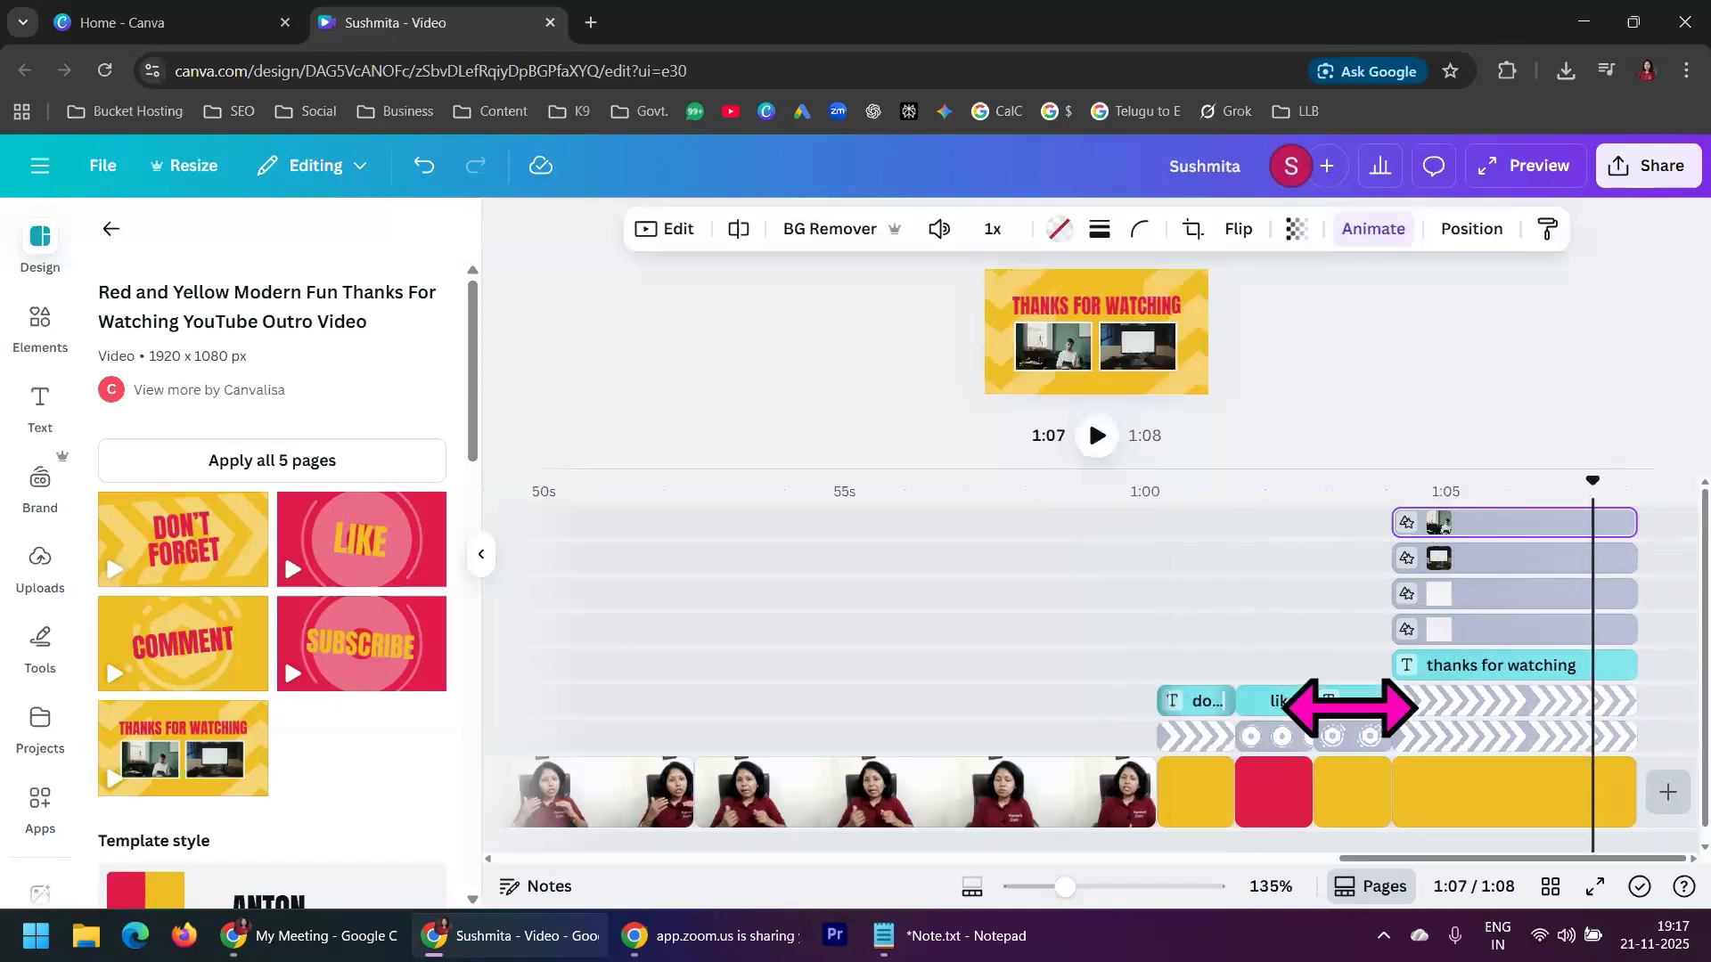
pyautogui.scroll(-1, 1663, 695)
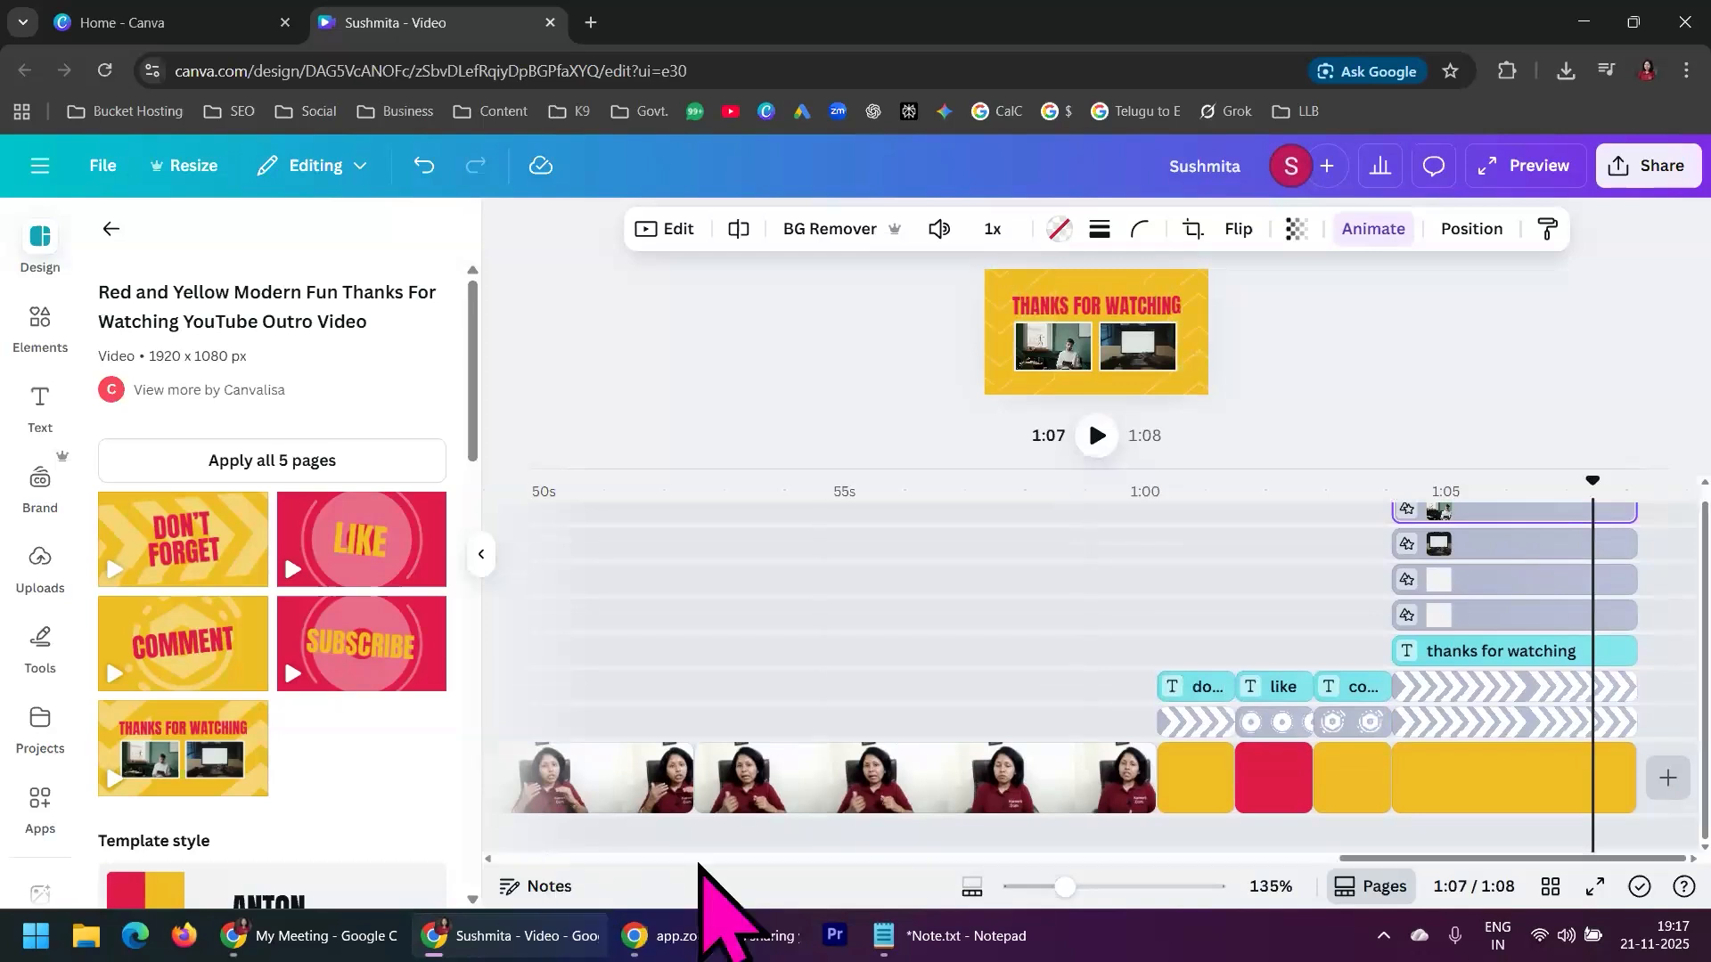
pyautogui.moveTo(1378, 860); pyautogui.dragTo(481, 851)
pyautogui.click(111, 229)
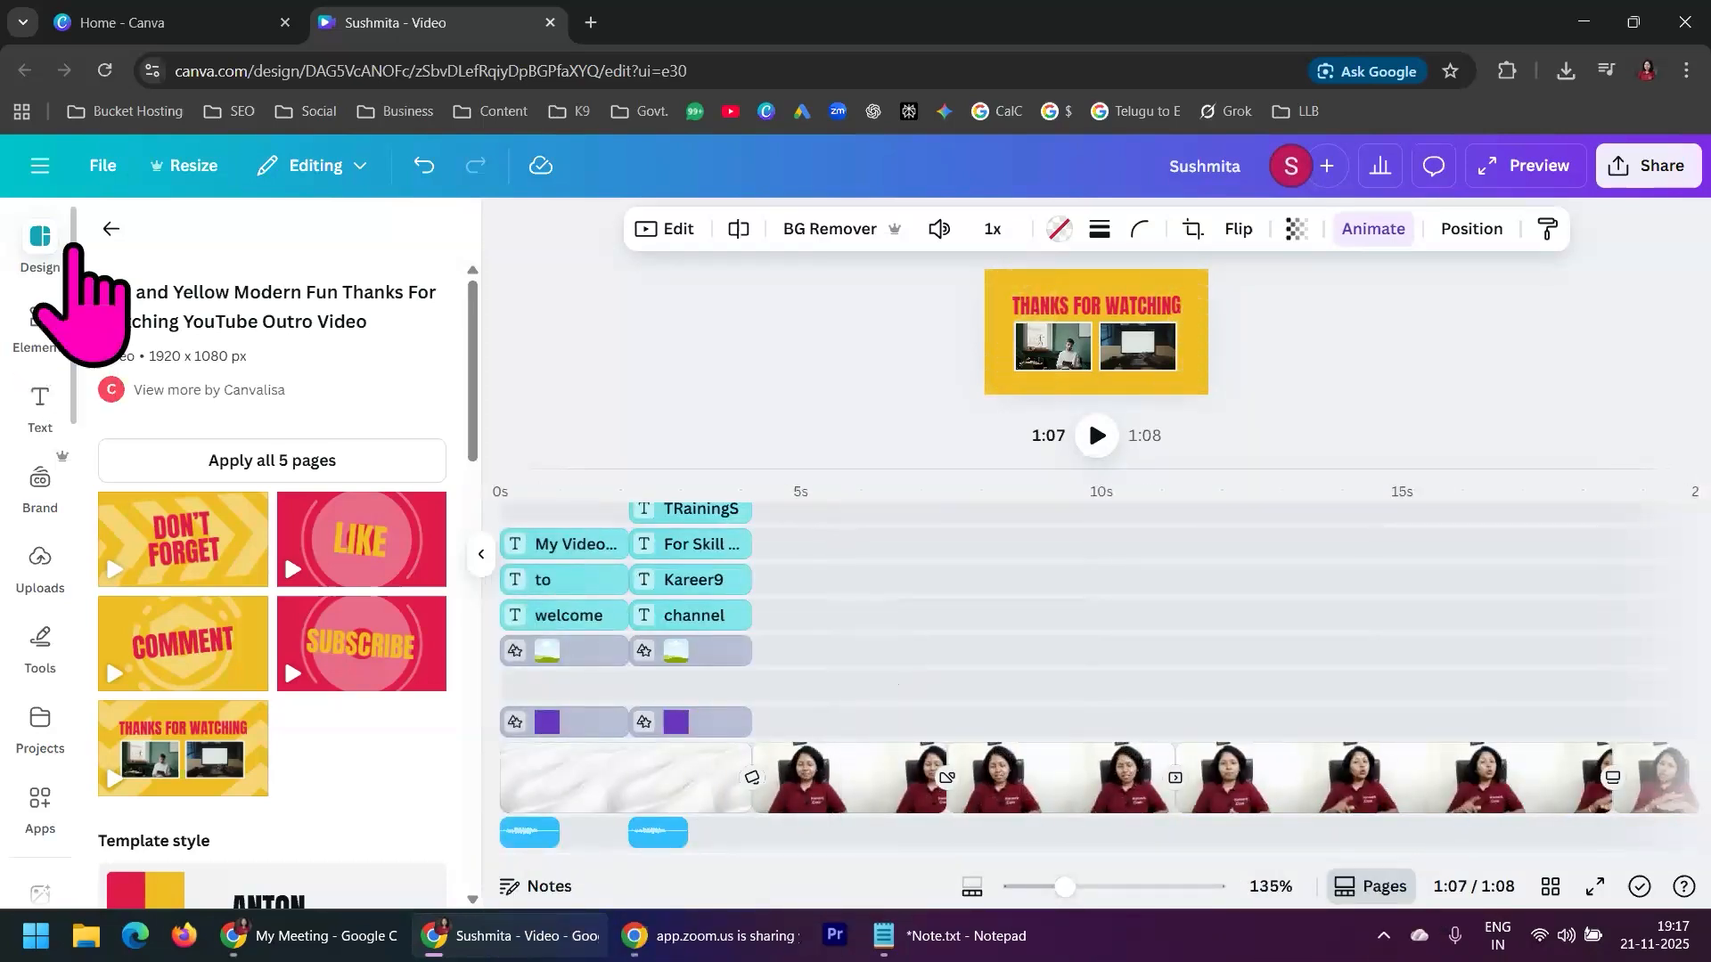
pyautogui.scroll(5, 325, 535)
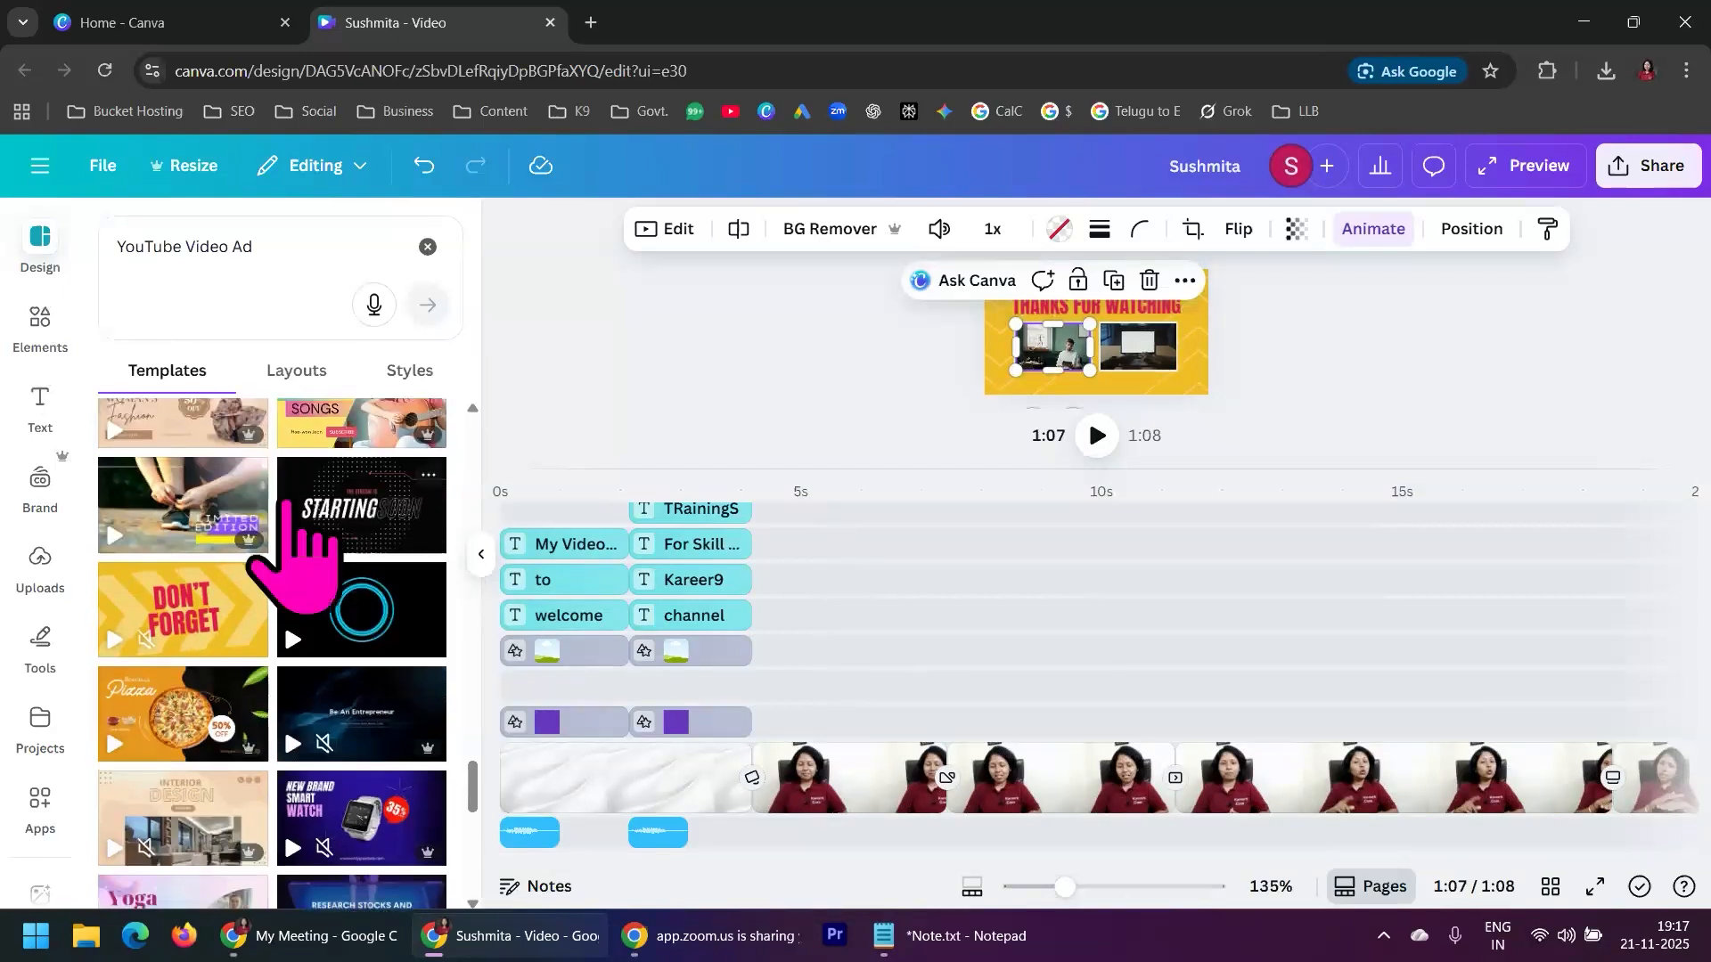
pyautogui.scroll(5, 294, 535)
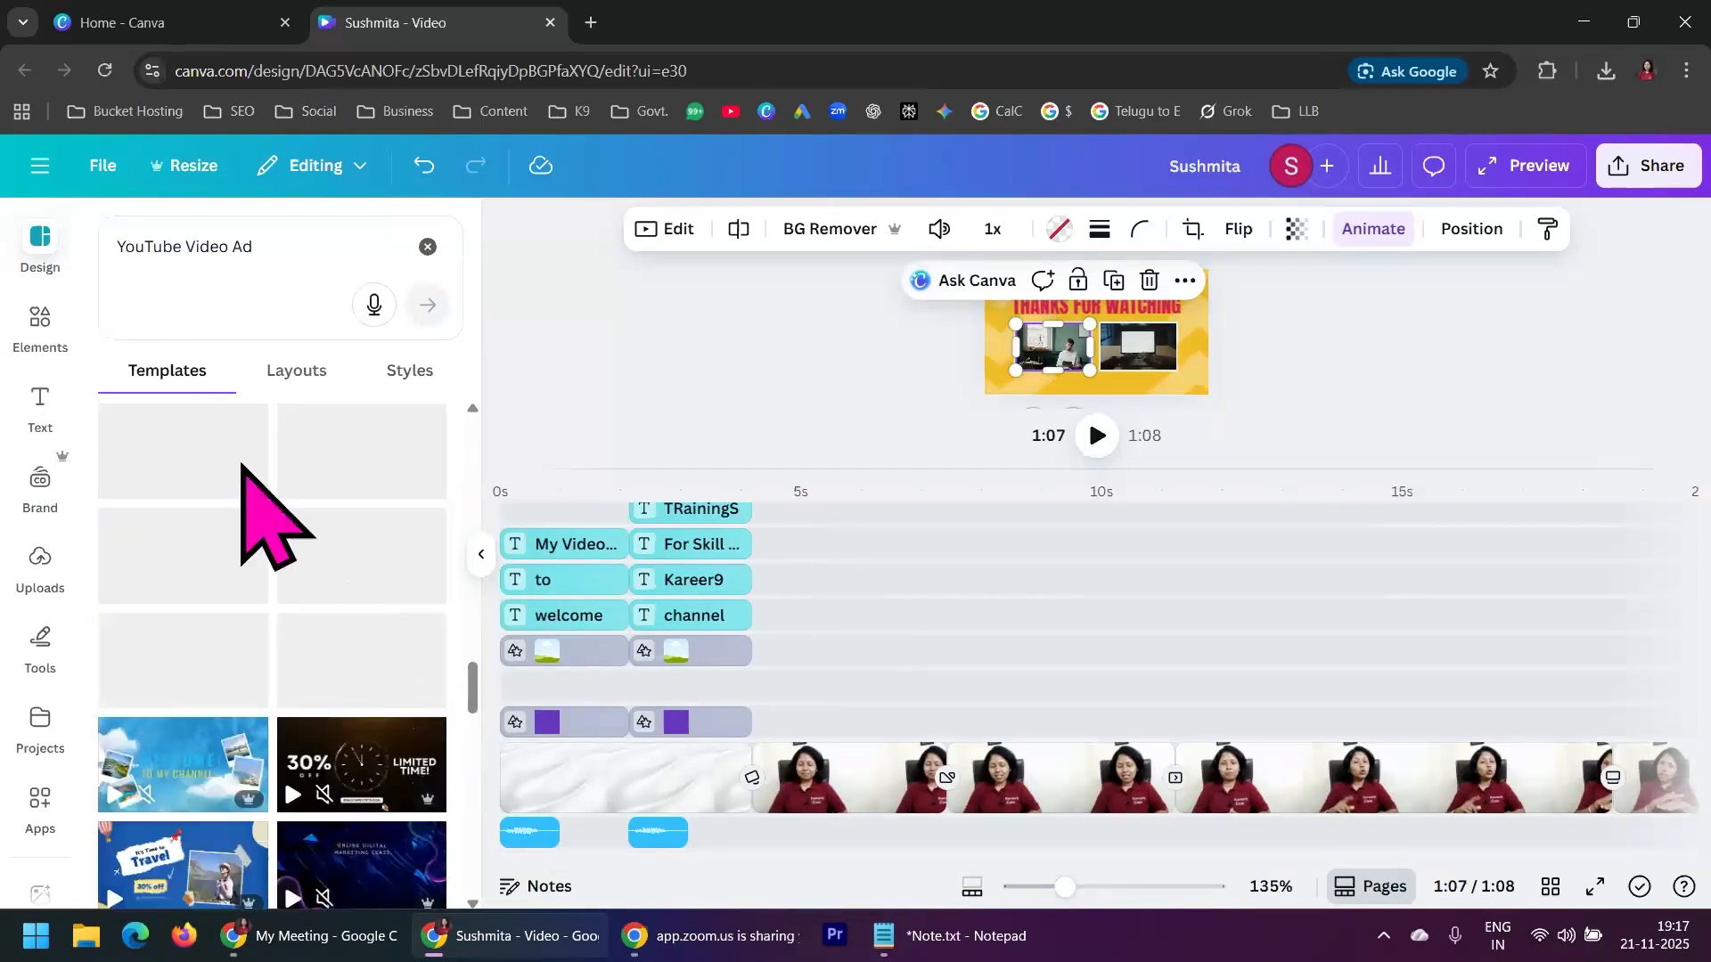
pyautogui.click(275, 250)
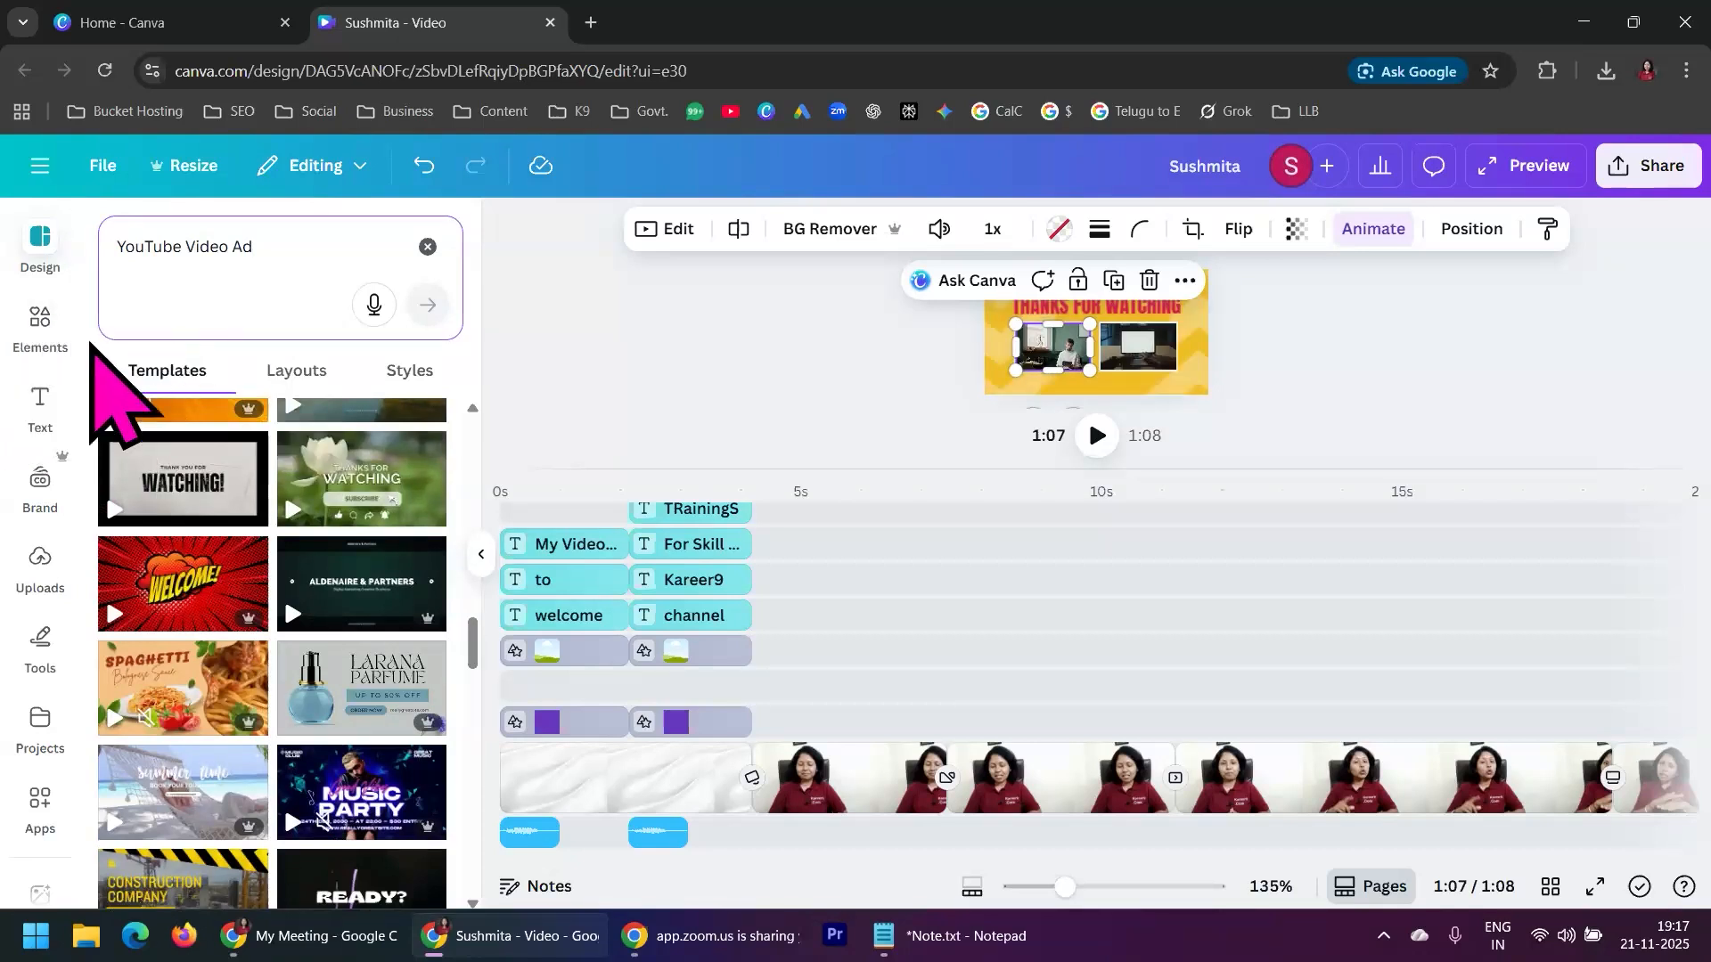
# Search the audio elements for "Background music" and add the 1:18 "Background Music" track at the start of the timeline
pyautogui.click(40, 322)
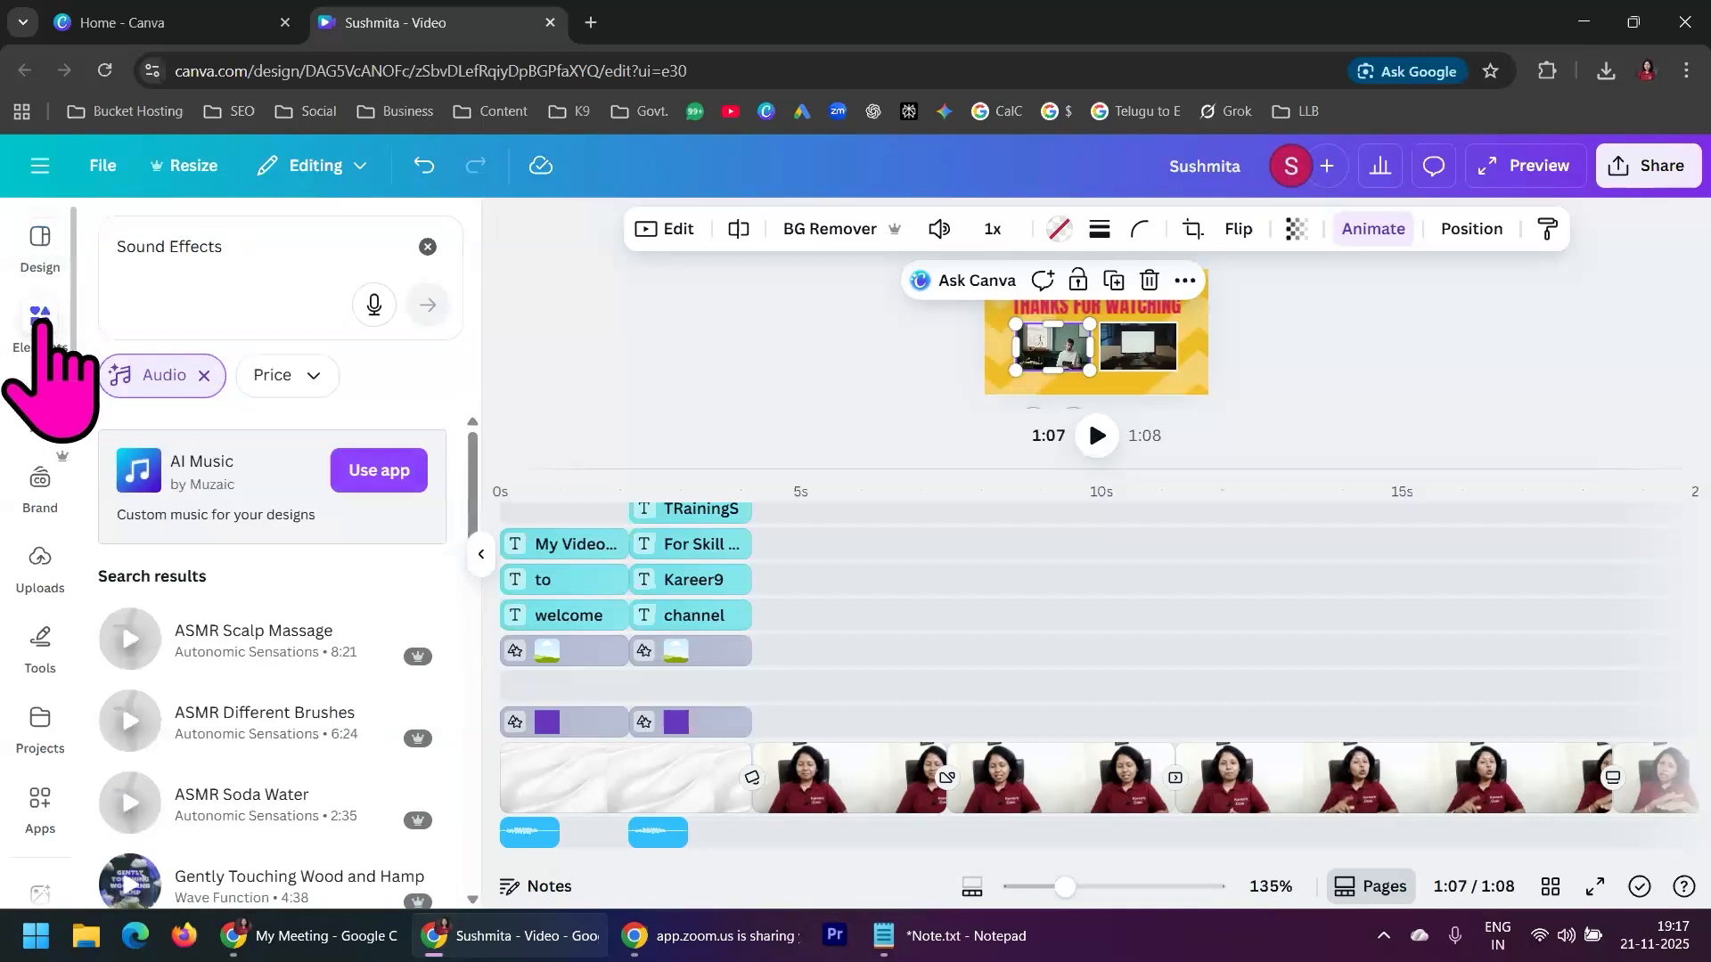
pyautogui.click(239, 246)
pyautogui.write('Background mus')
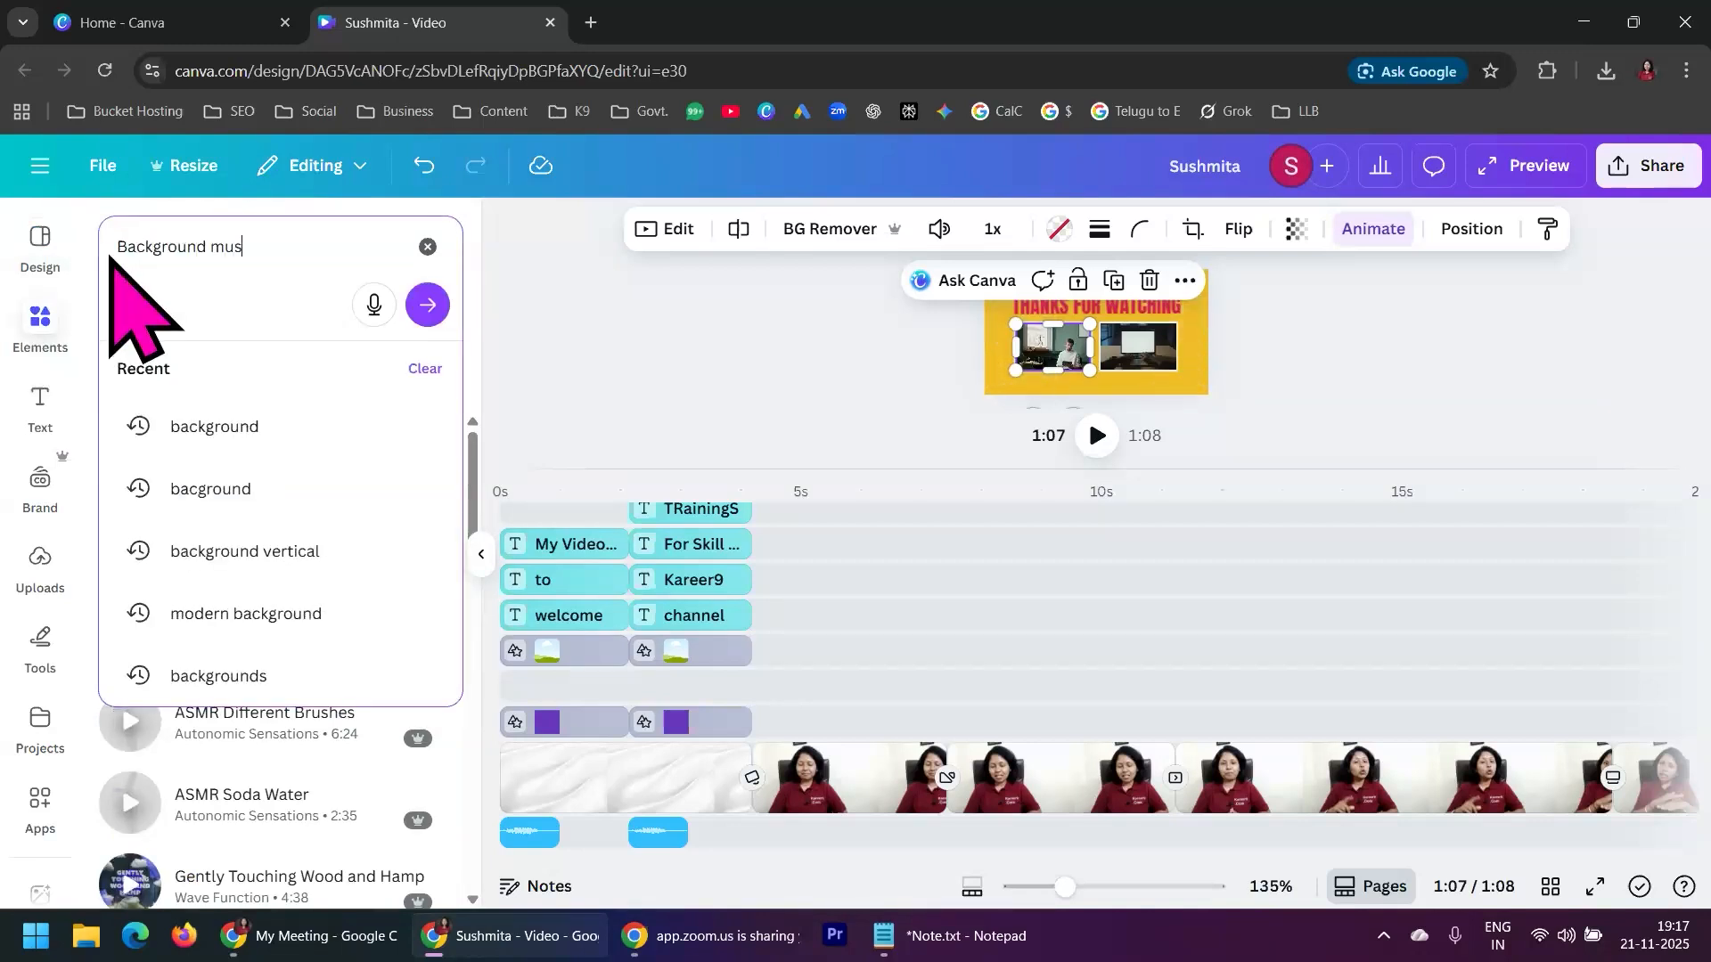
pyautogui.write('ic')
pyautogui.press('Return')
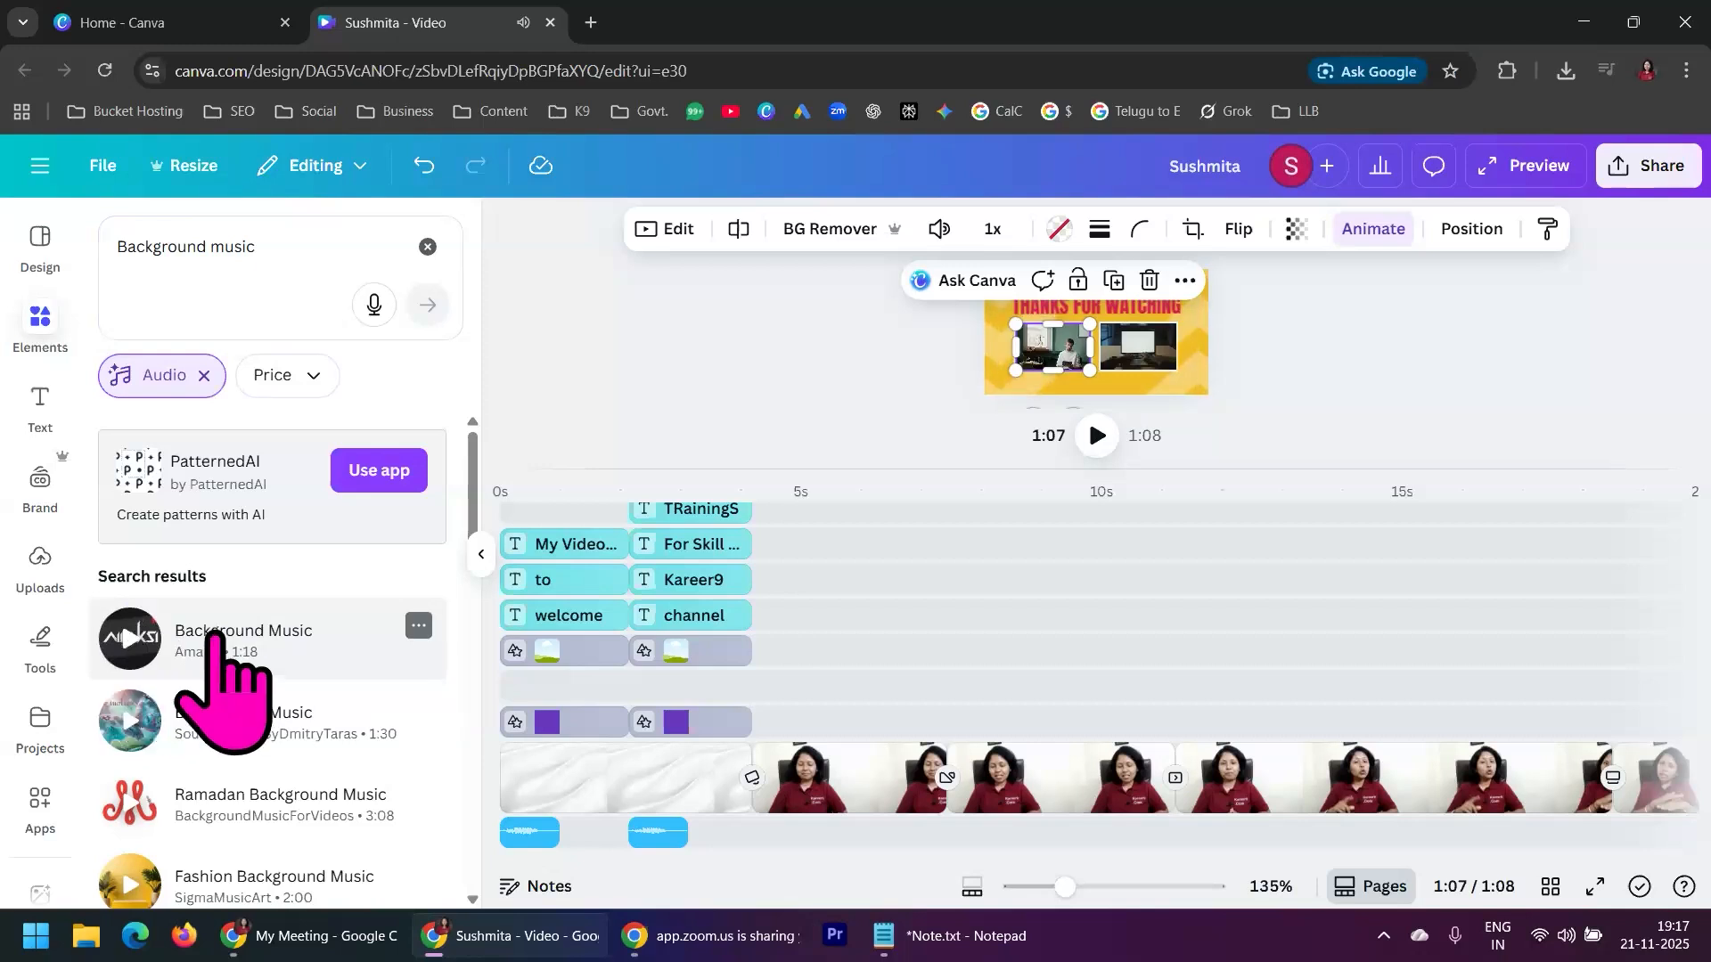
pyautogui.moveTo(245, 629); pyautogui.dragTo(499, 845)
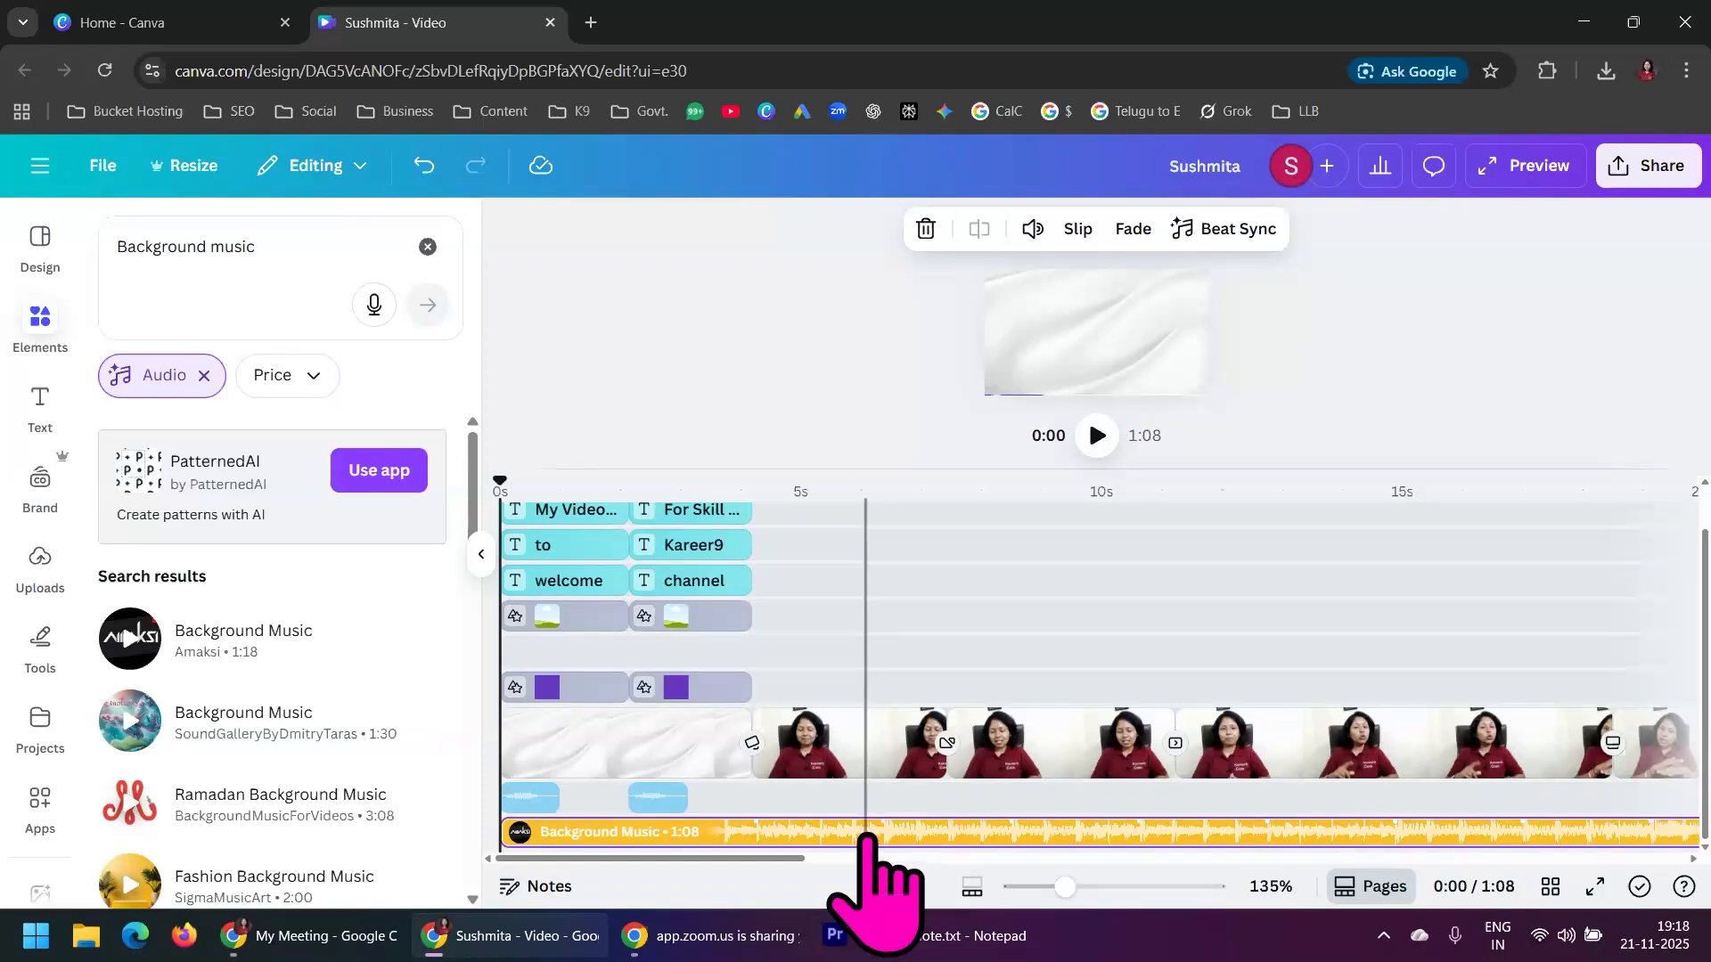
# Lower the volume of the background music track to about 24
pyautogui.click(865, 834)
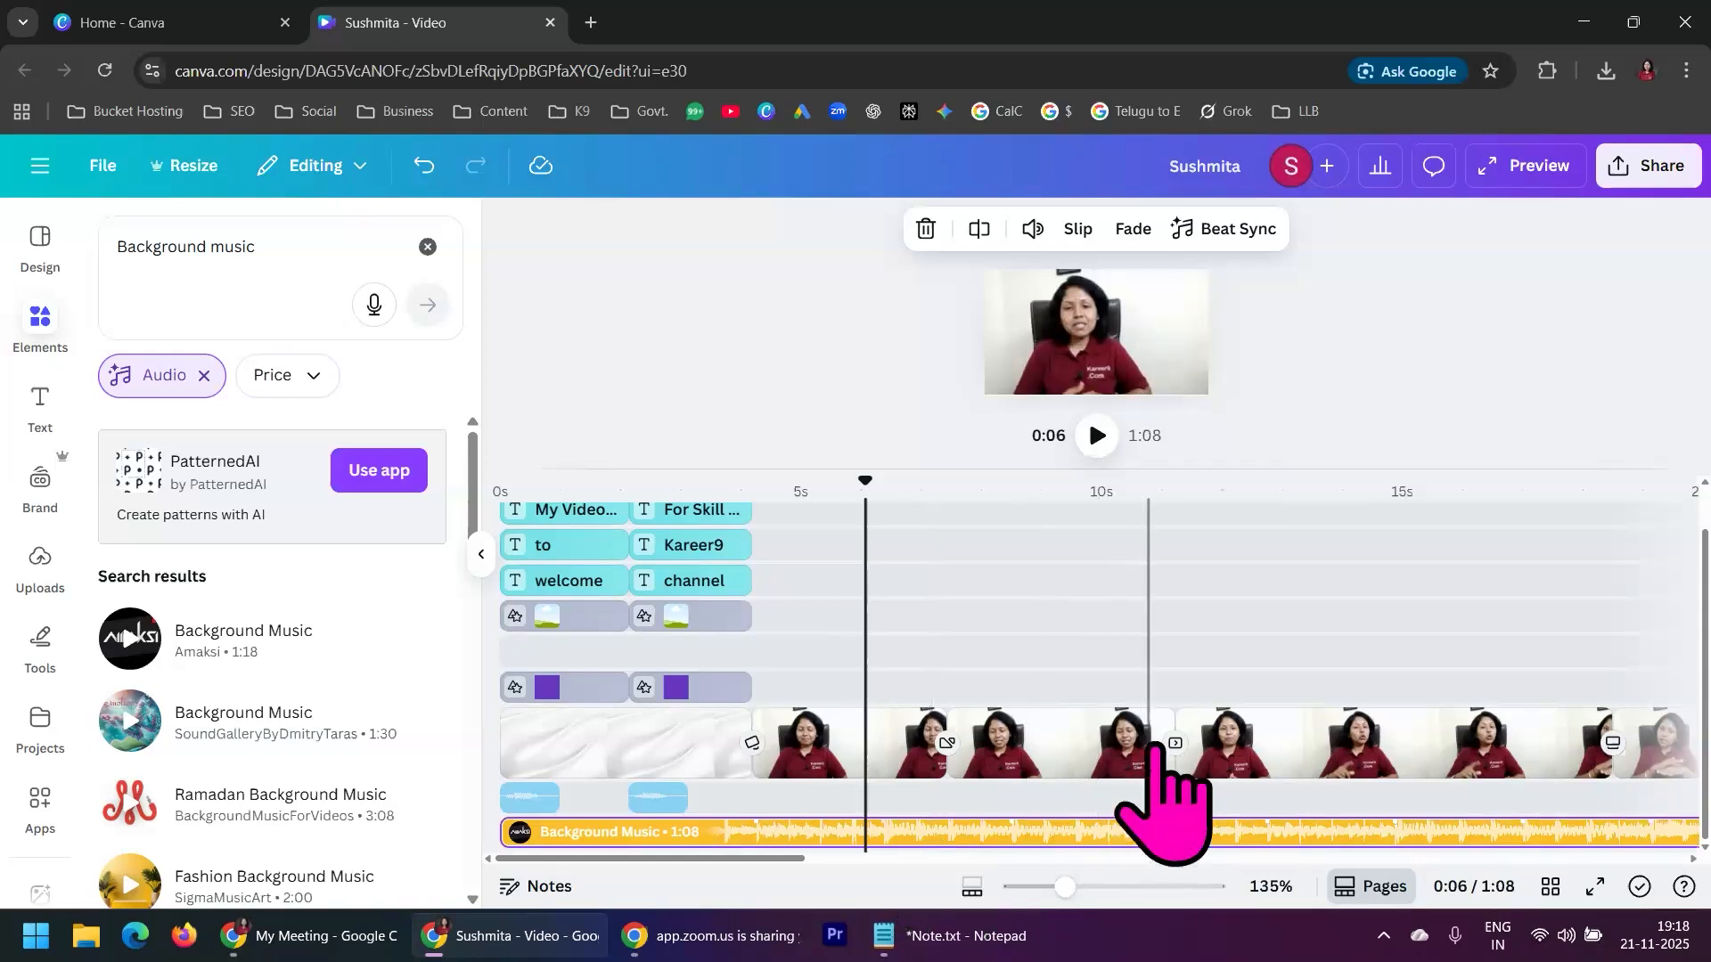
pyautogui.click(1033, 229)
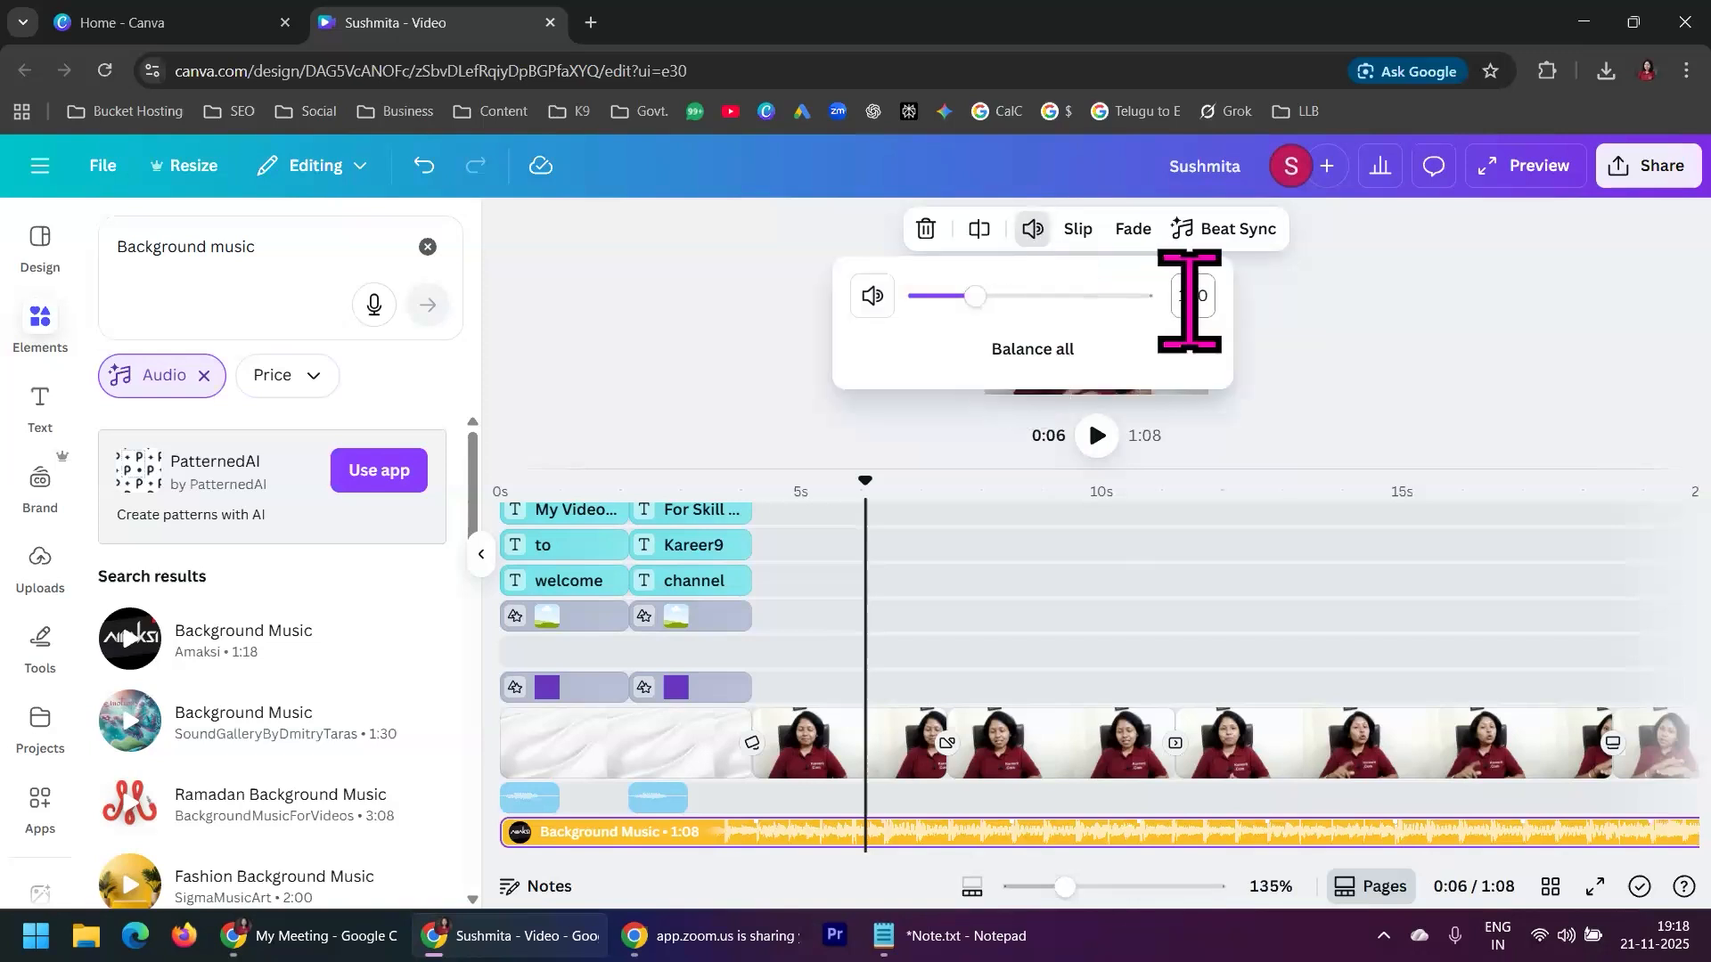
pyautogui.moveTo(964, 298); pyautogui.dragTo(944, 297)
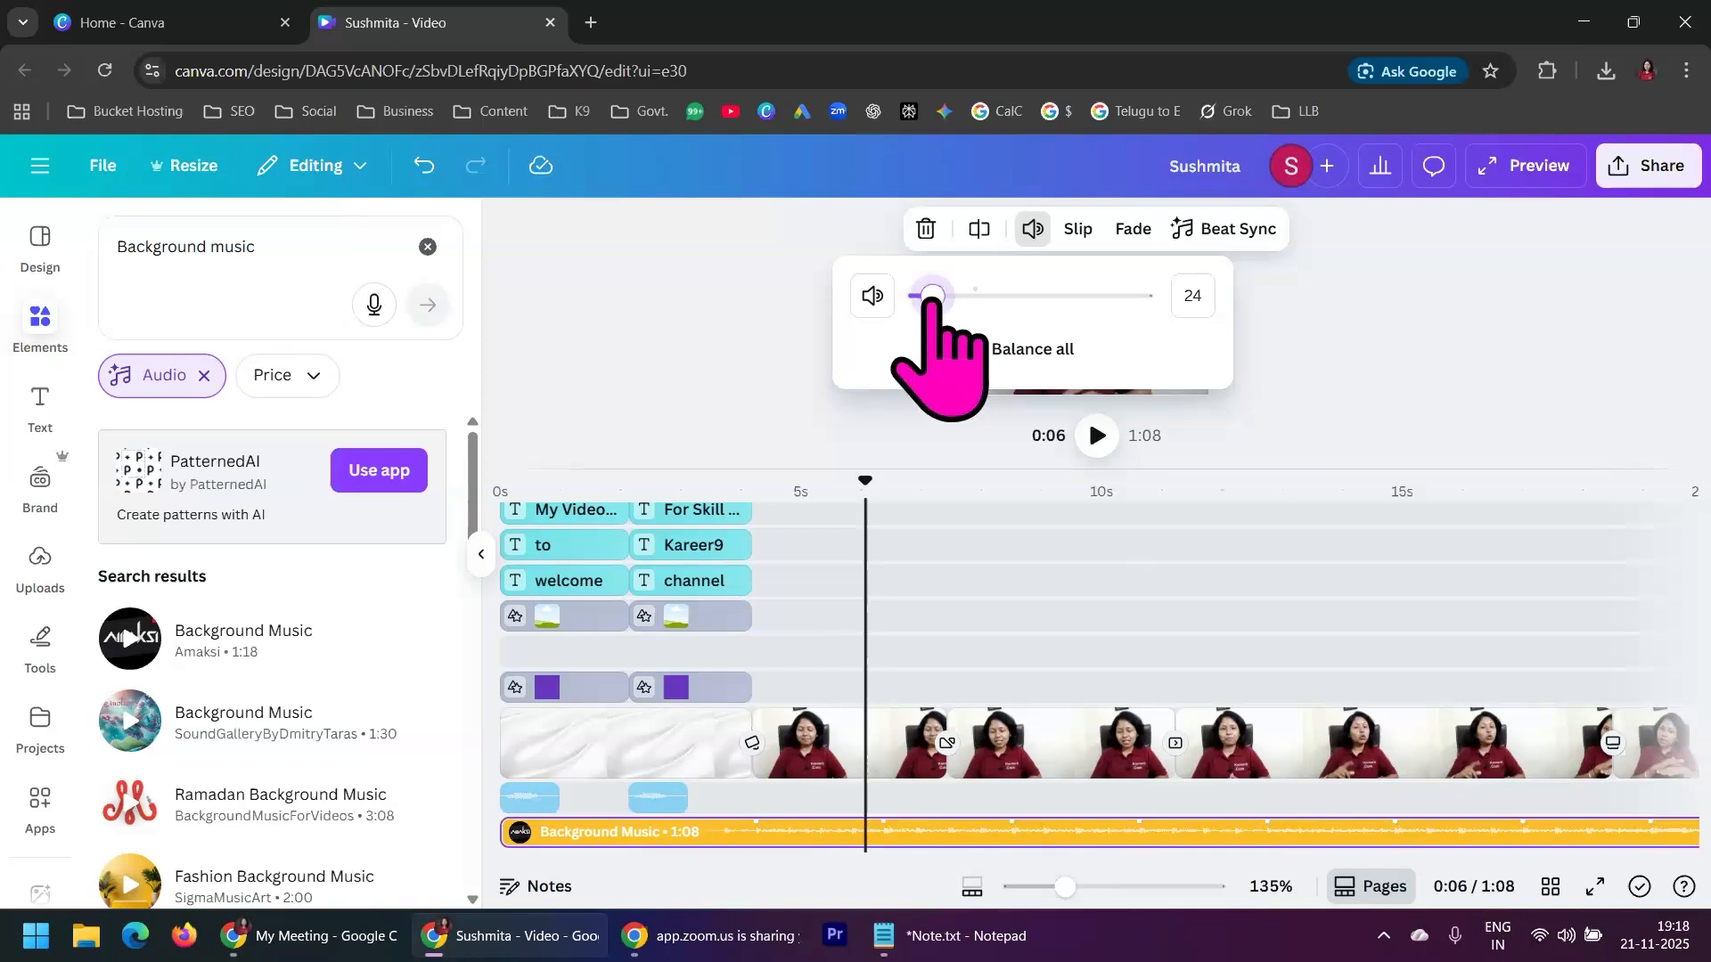
pyautogui.click(1414, 363)
# Play the video from the start of the presenter footage to hear the balance between voice and background music
pyautogui.moveTo(857, 486); pyautogui.dragTo(753, 485)
pyautogui.click(1098, 435)
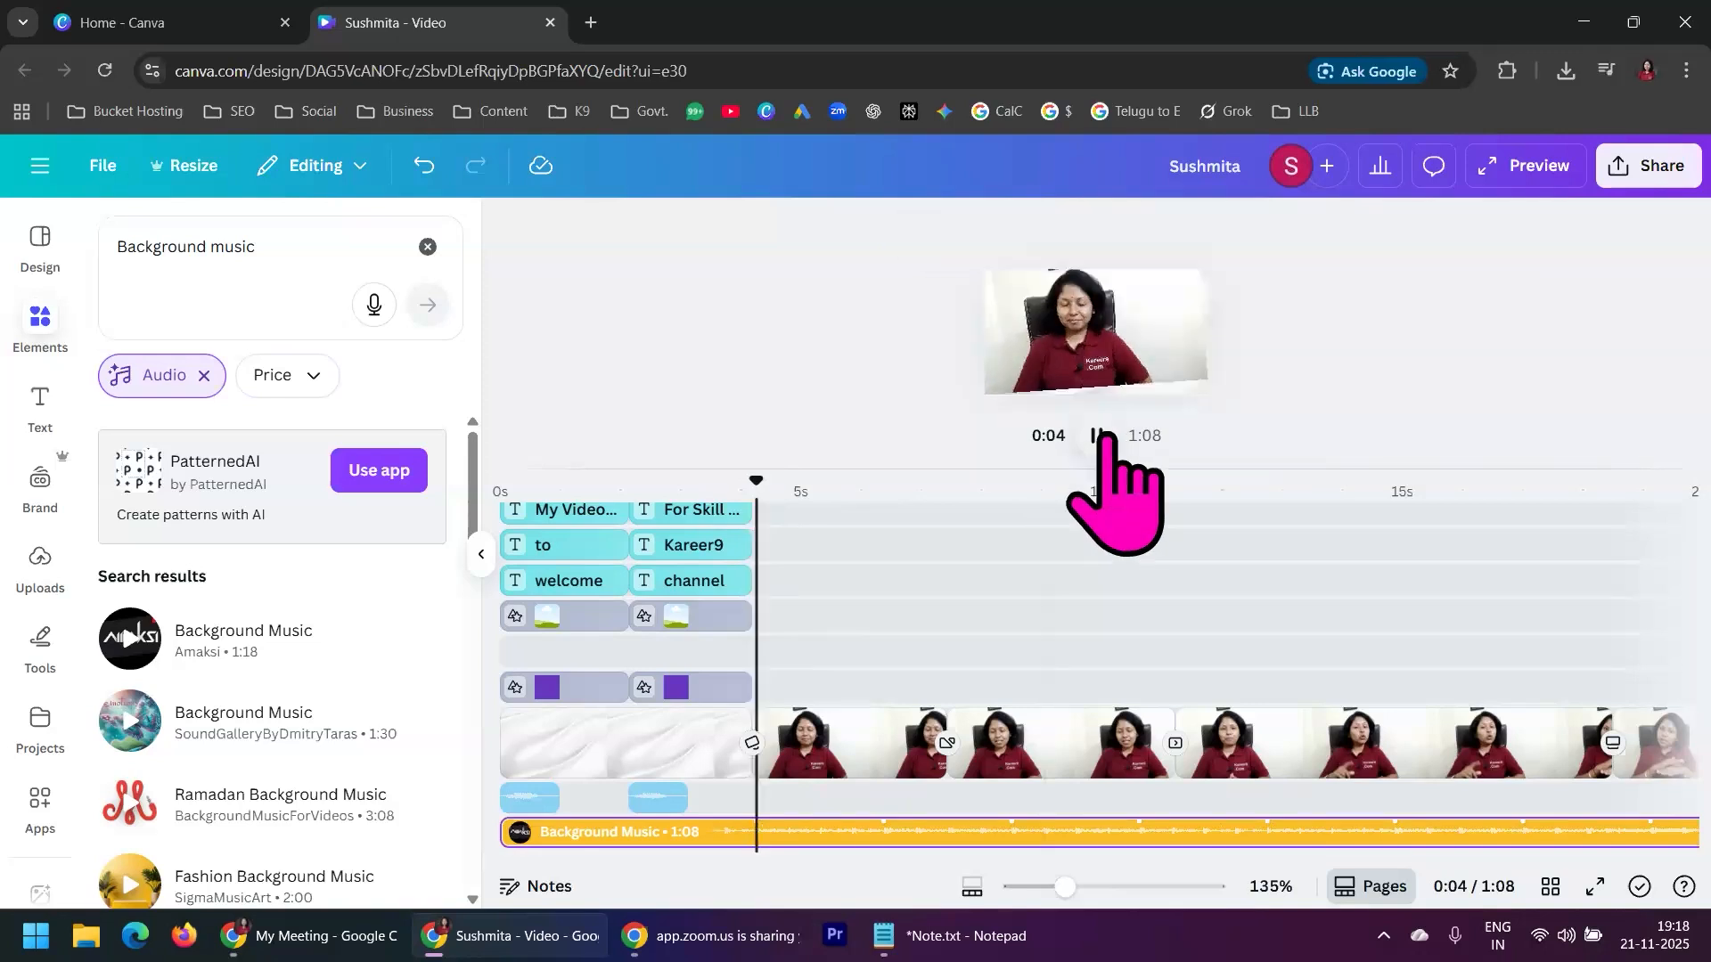
pyautogui.click(1100, 436)
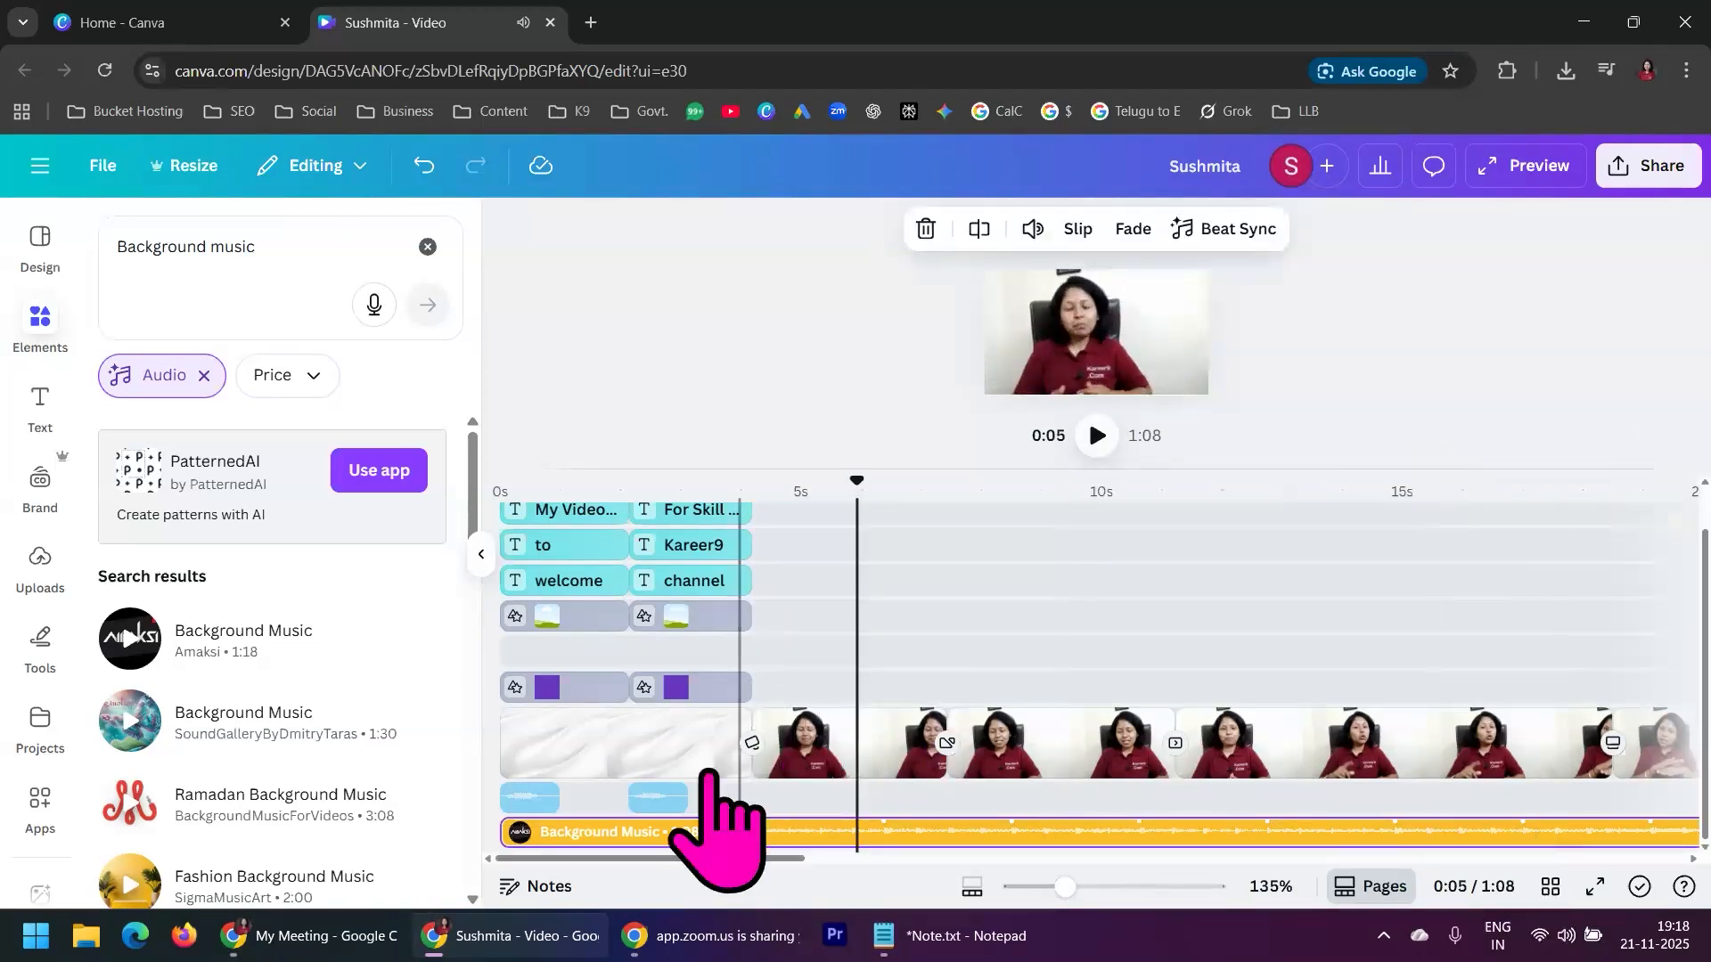
# Download the finished design as an MP4 video at 1080p (HD) quality
pyautogui.click(1649, 191)
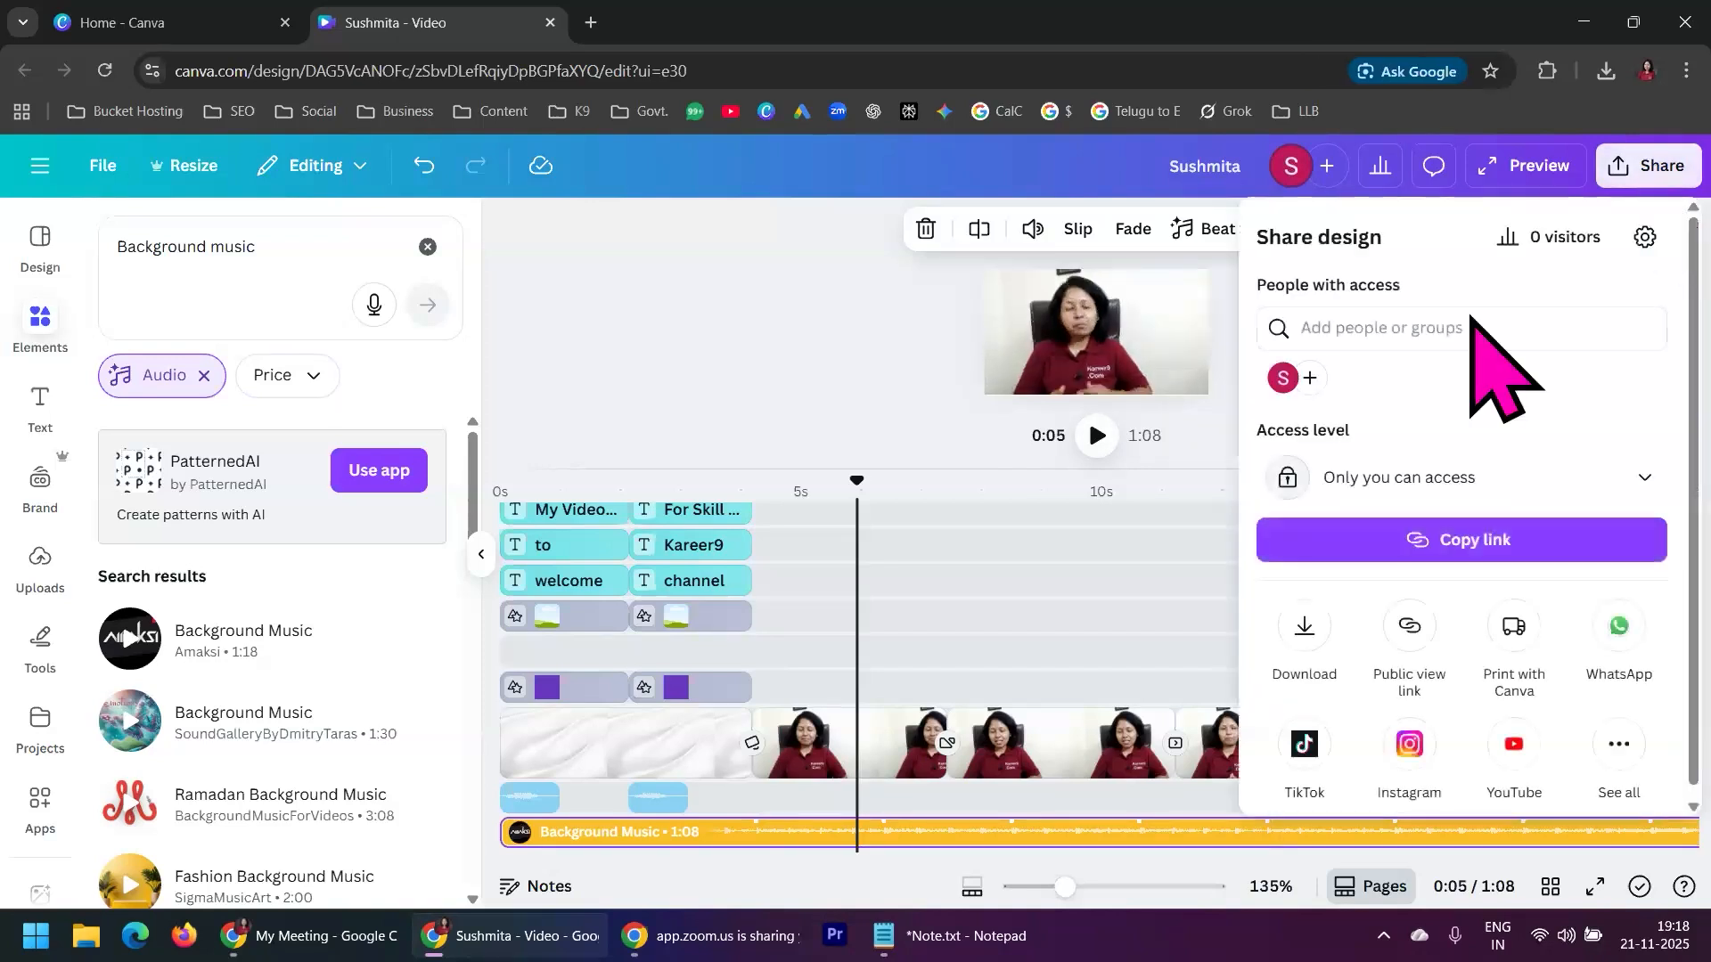
pyautogui.click(1304, 626)
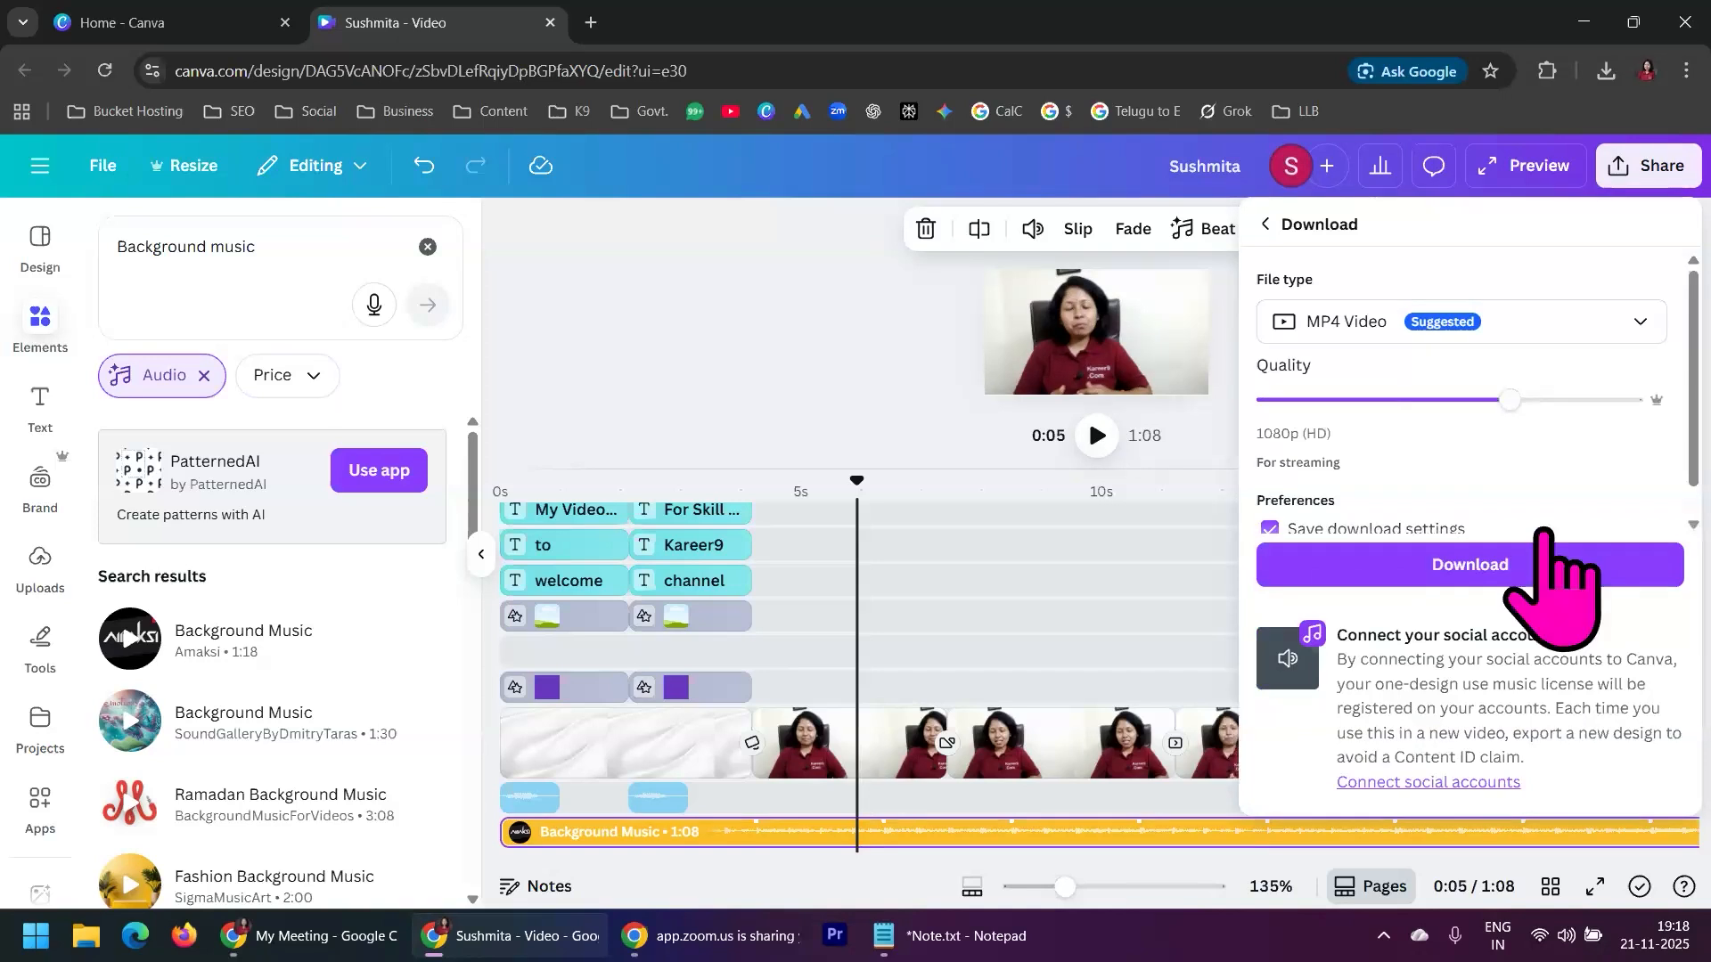
pyautogui.click(1566, 569)
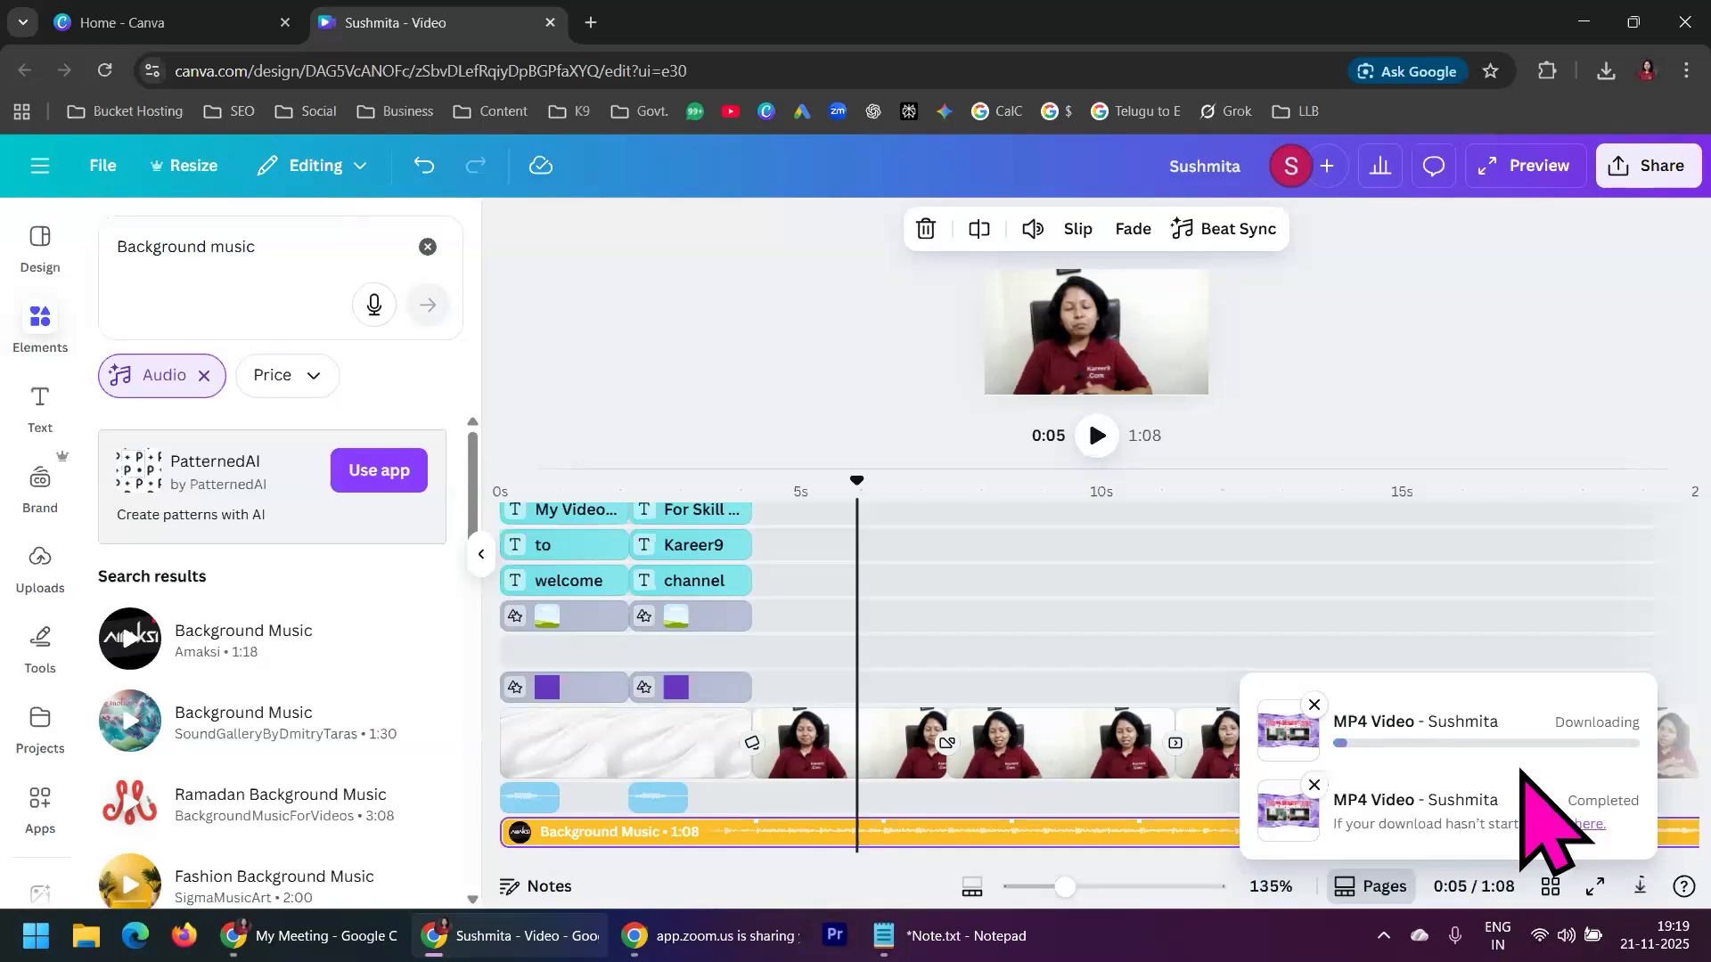
# Switch to the Notepad note and add the line "Create the same video" below "Woosh Sound Effect", leaving two blank lines between them
pyautogui.click(967, 946)
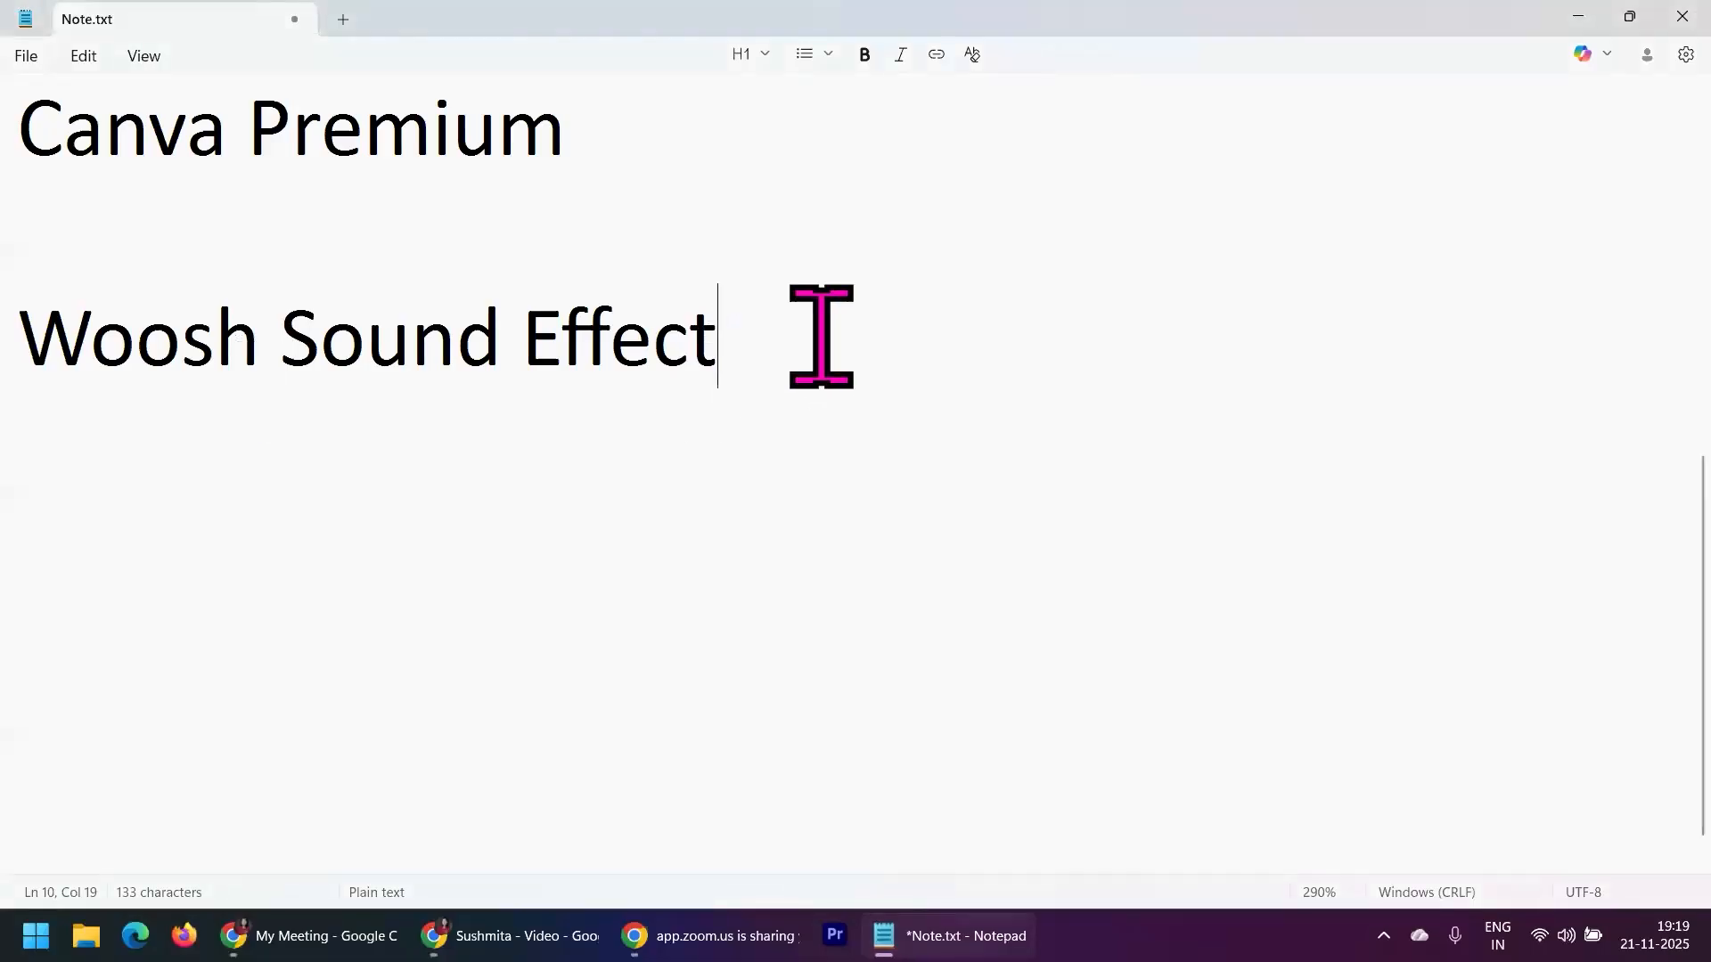
pyautogui.press('Return')
pyautogui.press('Return')
pyautogui.press('Return')
pyautogui.write('Cre')
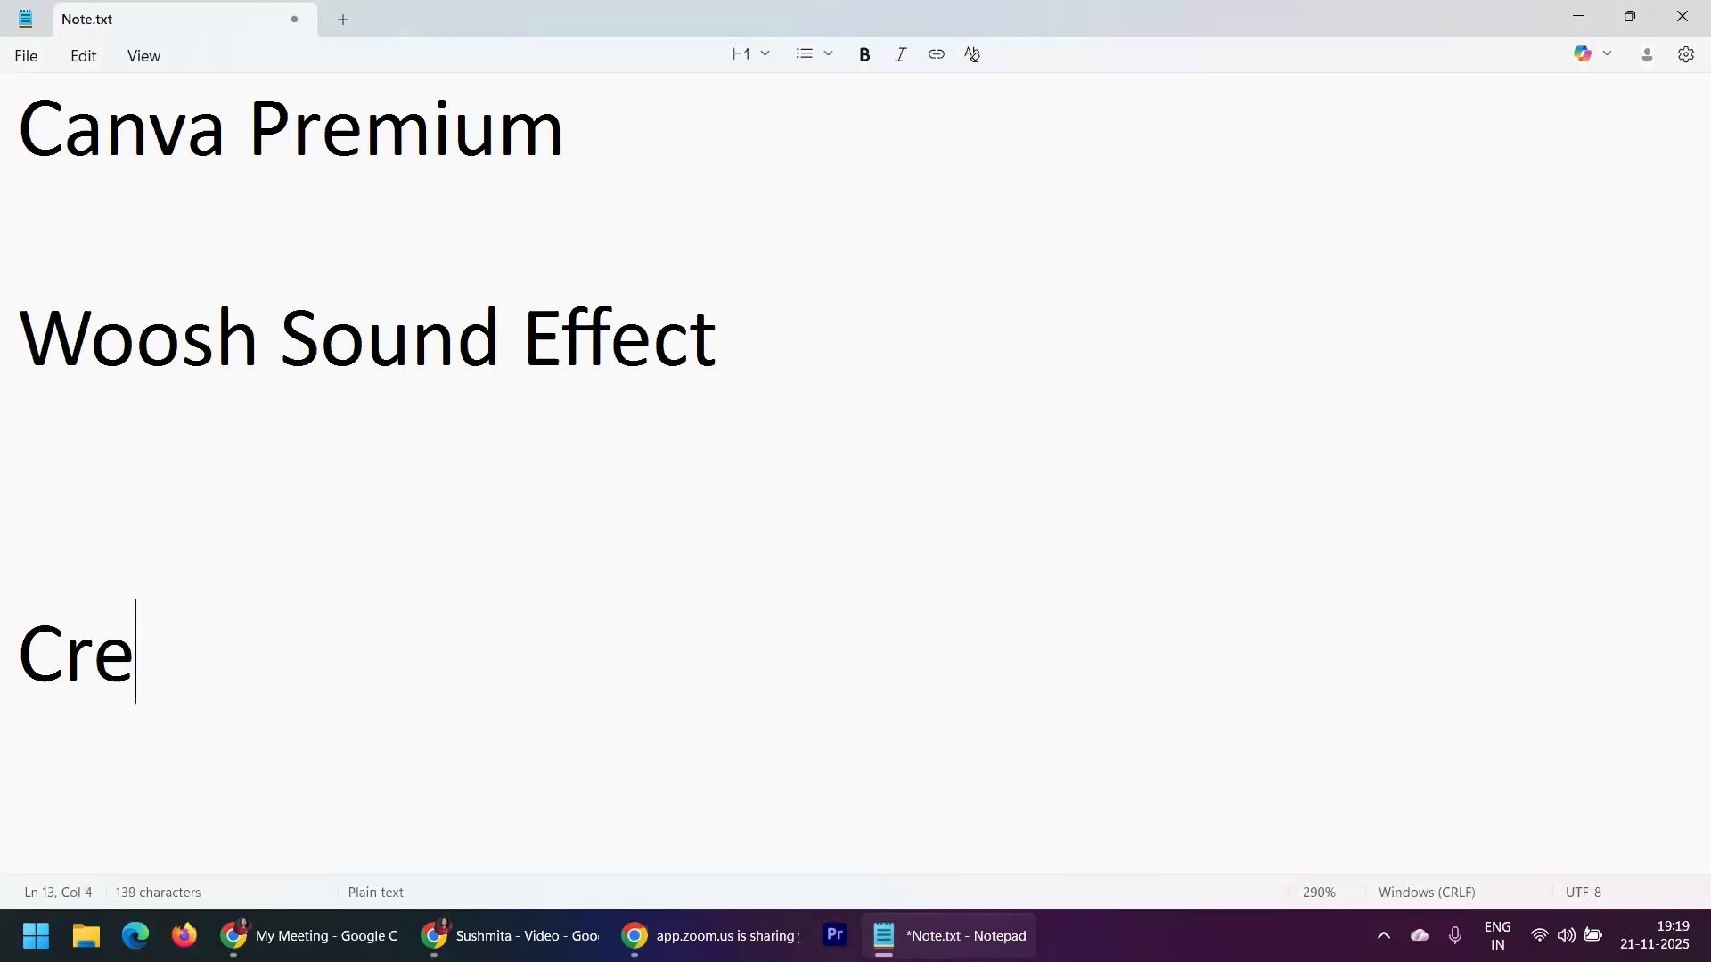
pyautogui.write('ate the s')
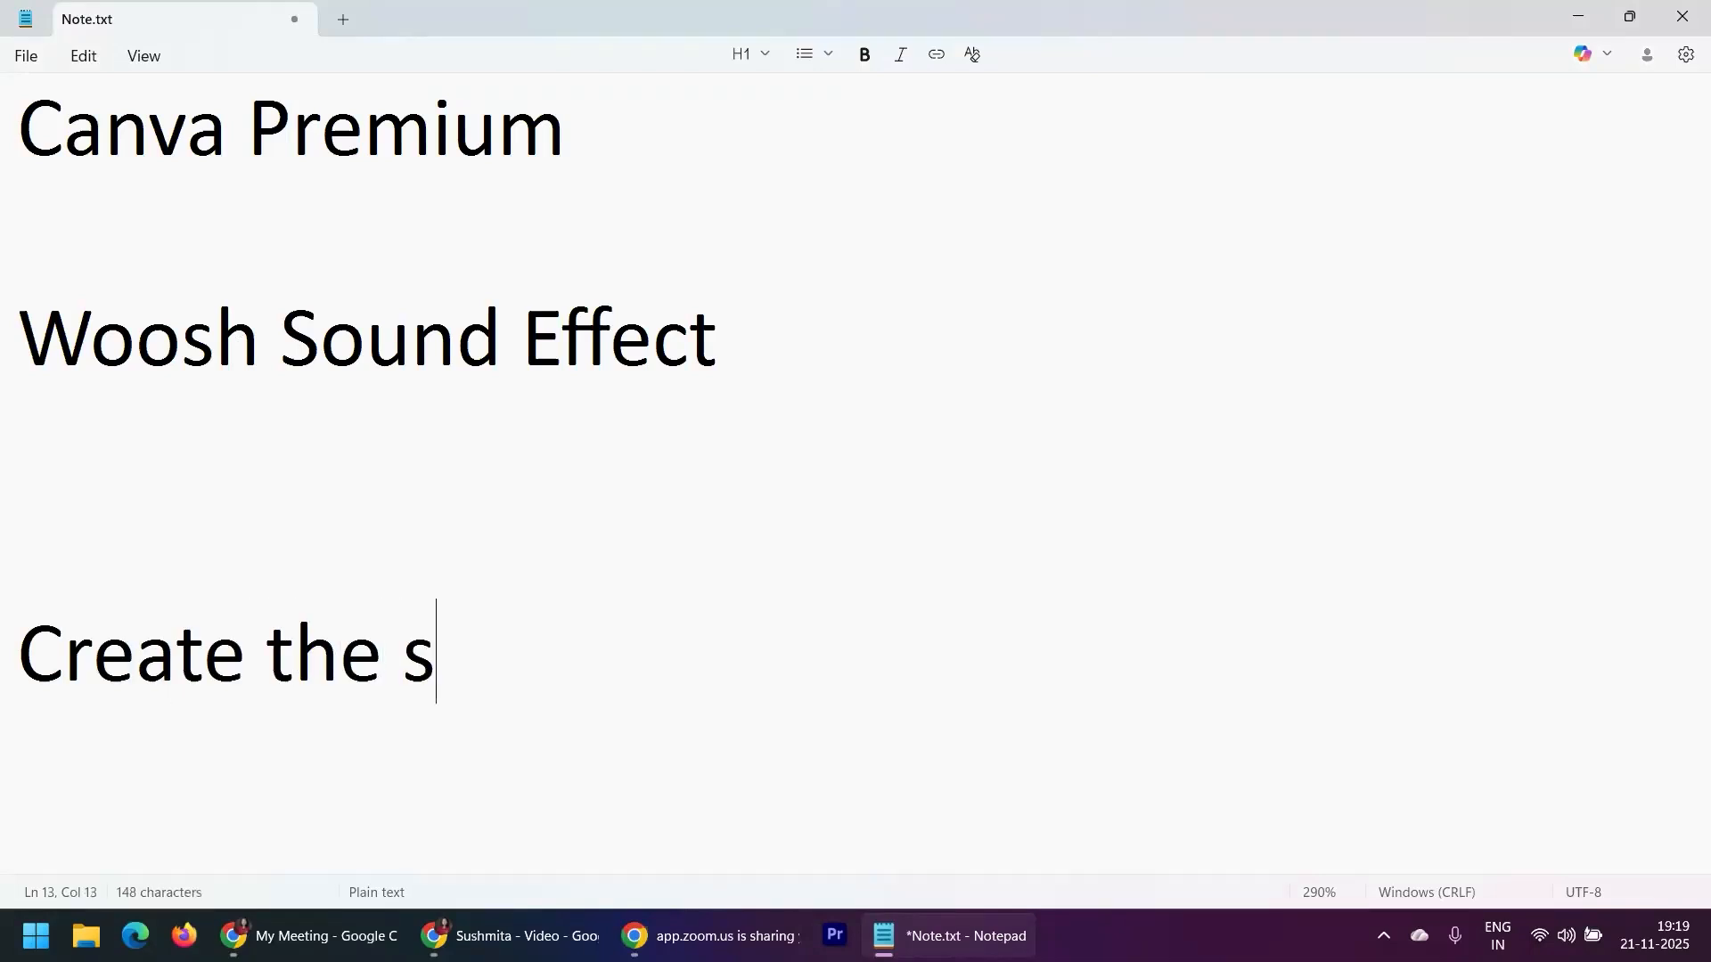
pyautogui.write('ame video')
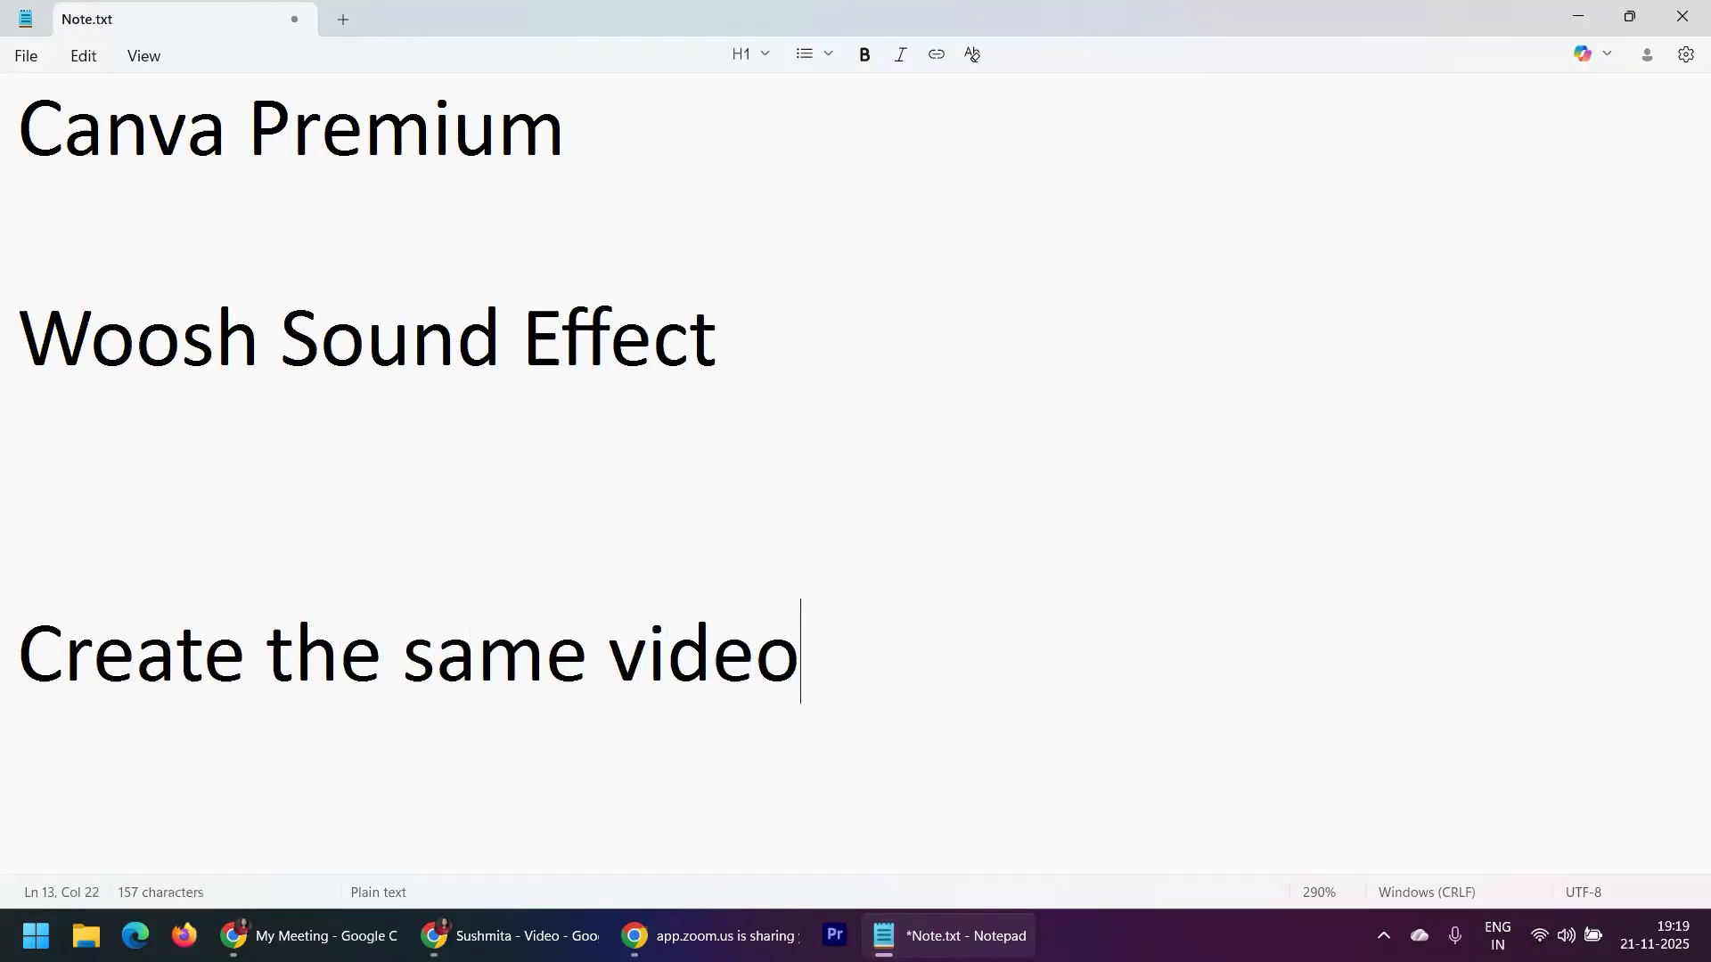
# Add the lines "Different Intro" and "Different Last exit video" below "Create the same video" in the note
pyautogui.press('Return')
pyautogui.write('D')
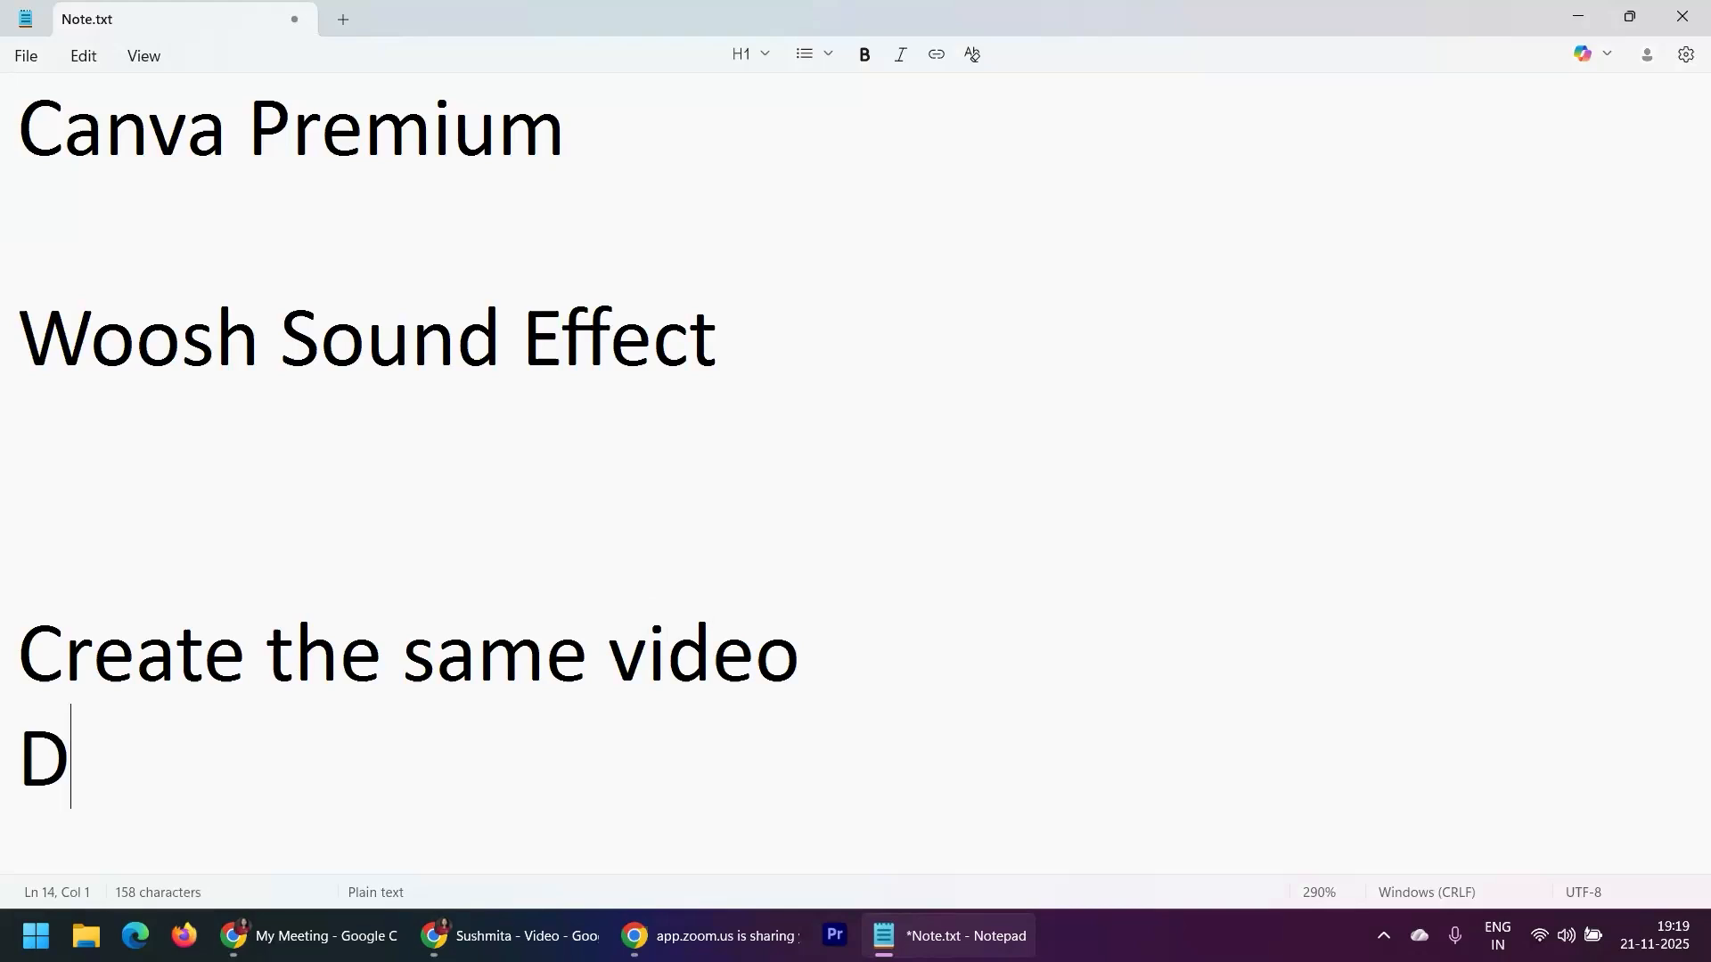
pyautogui.write('ifferent Intro')
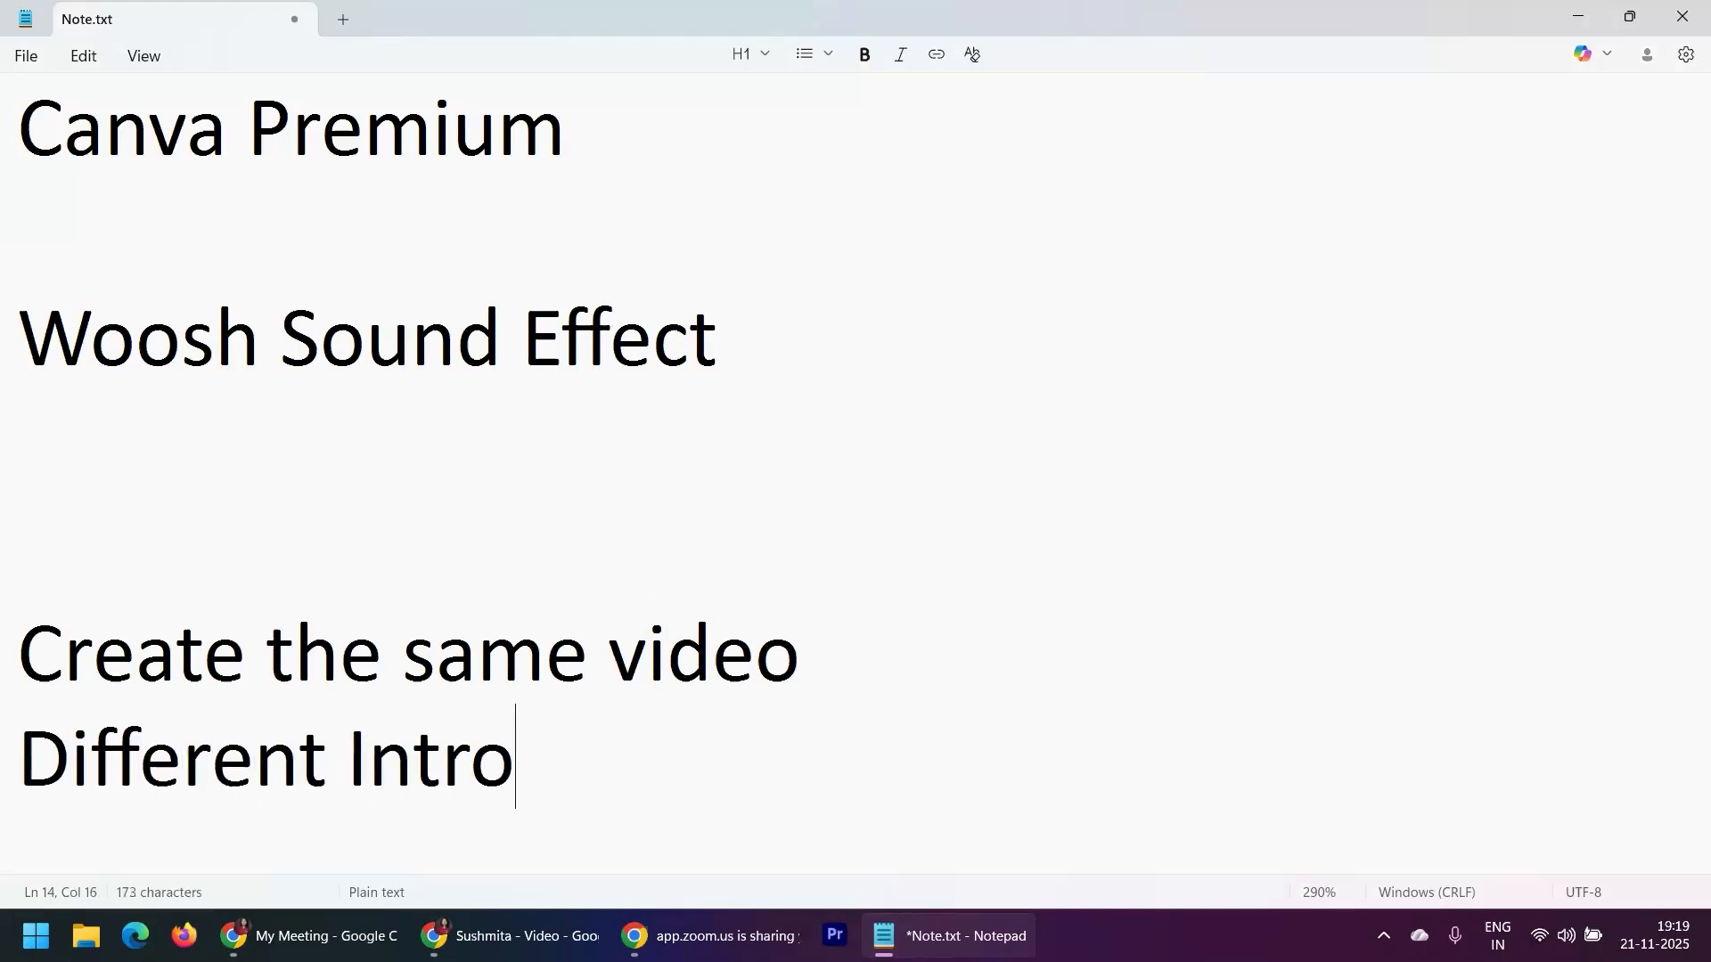
pyautogui.scroll(-3, 700, 287)
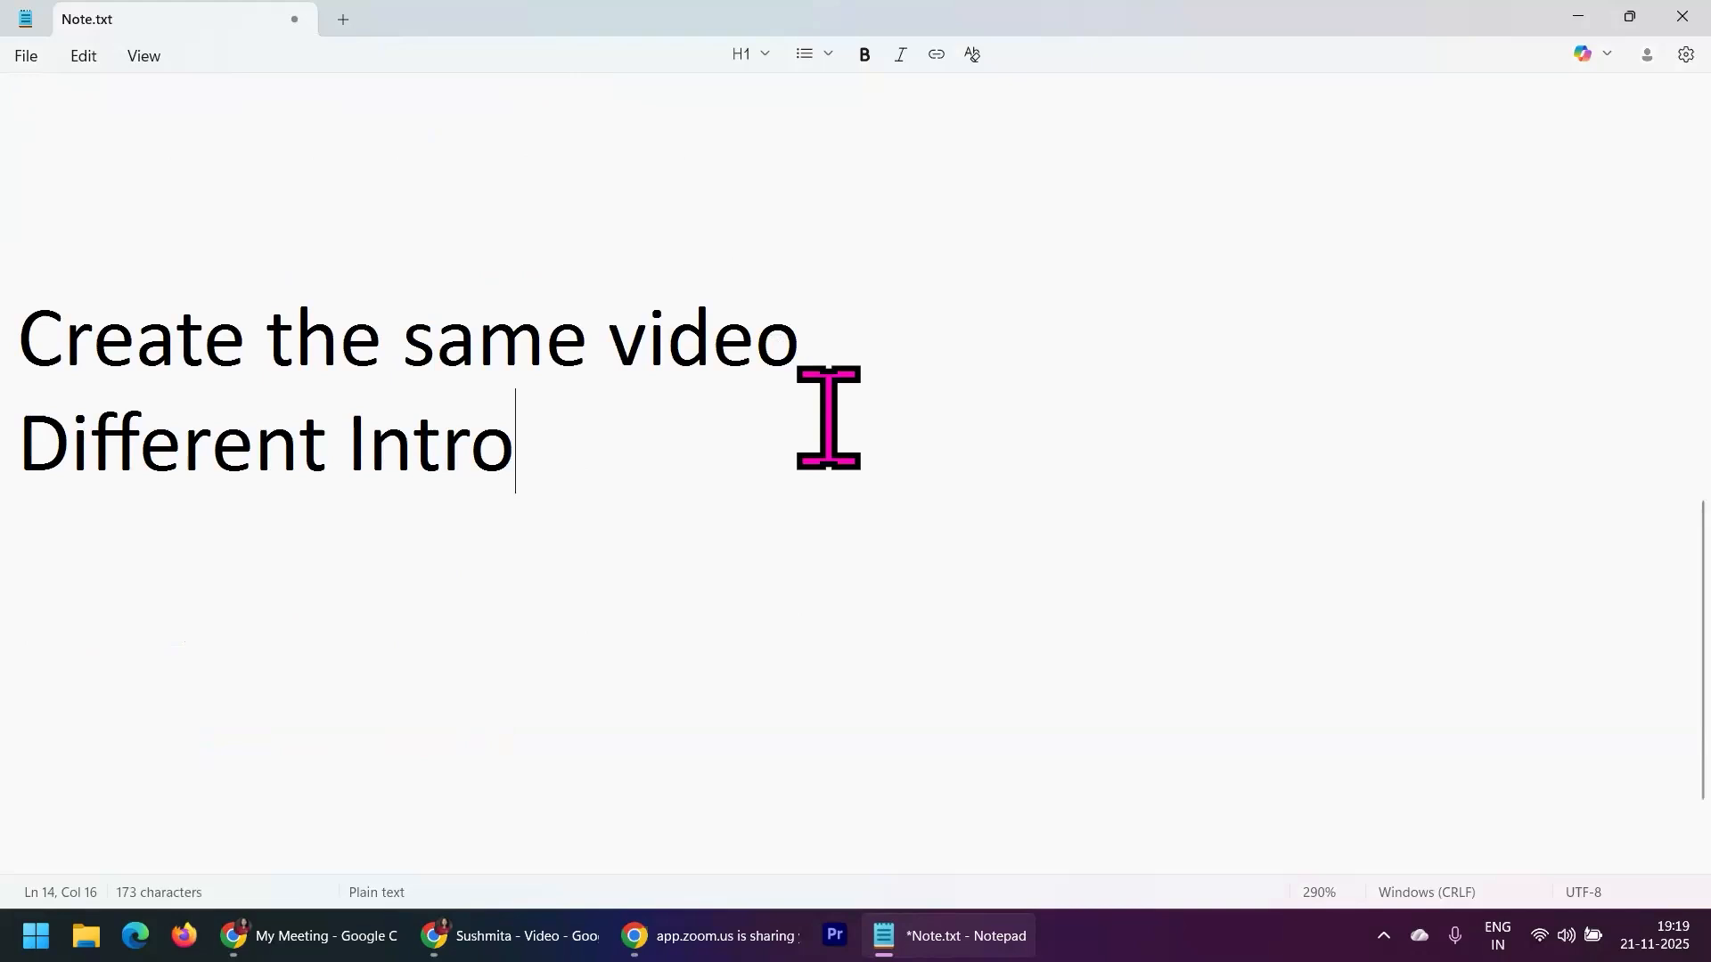
pyautogui.press('Return')
pyautogui.write('Diff')
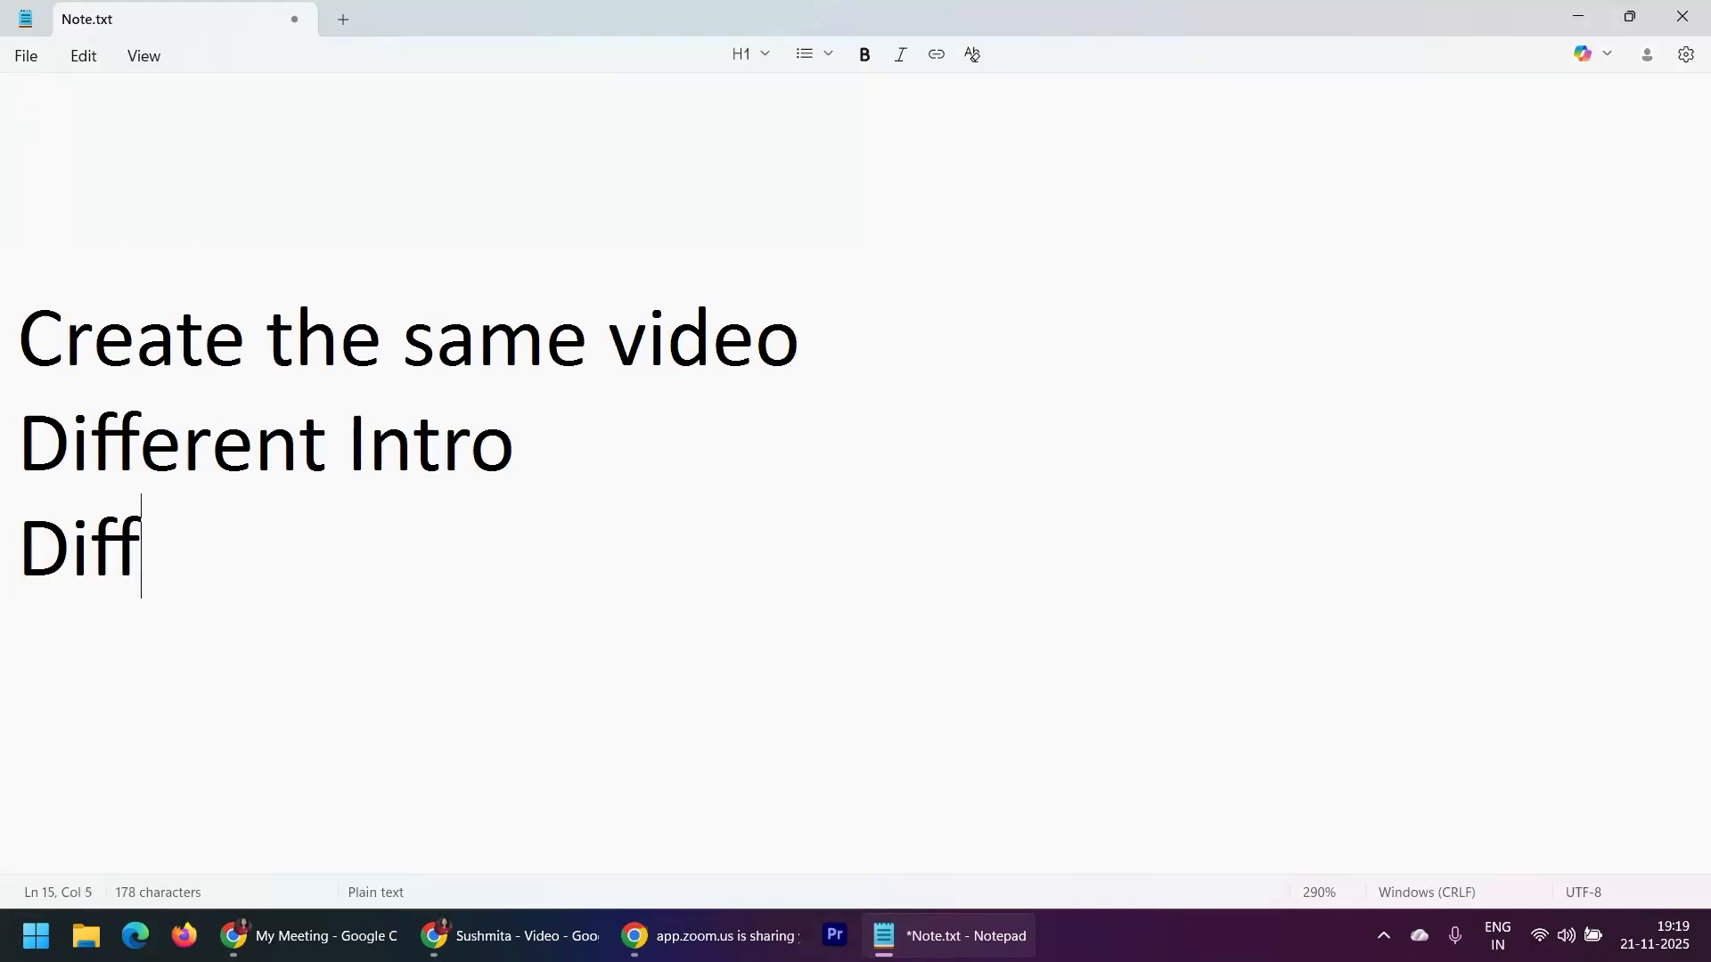
pyautogui.write('erent Las')
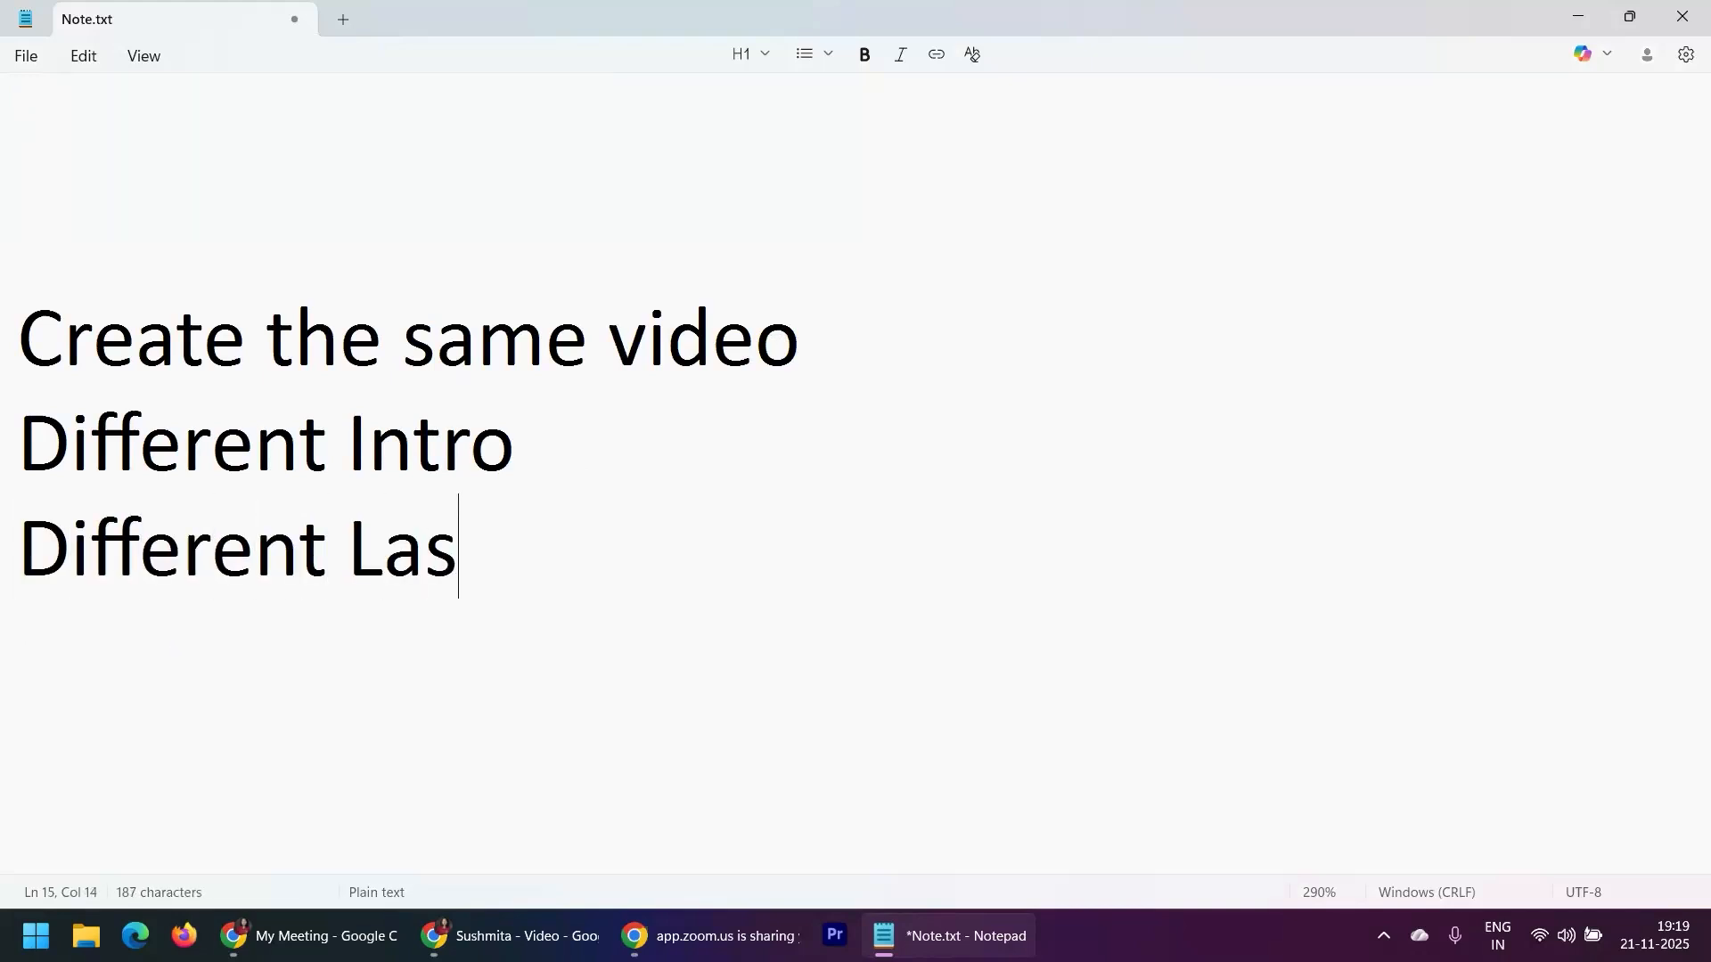
pyautogui.write('t exit video')
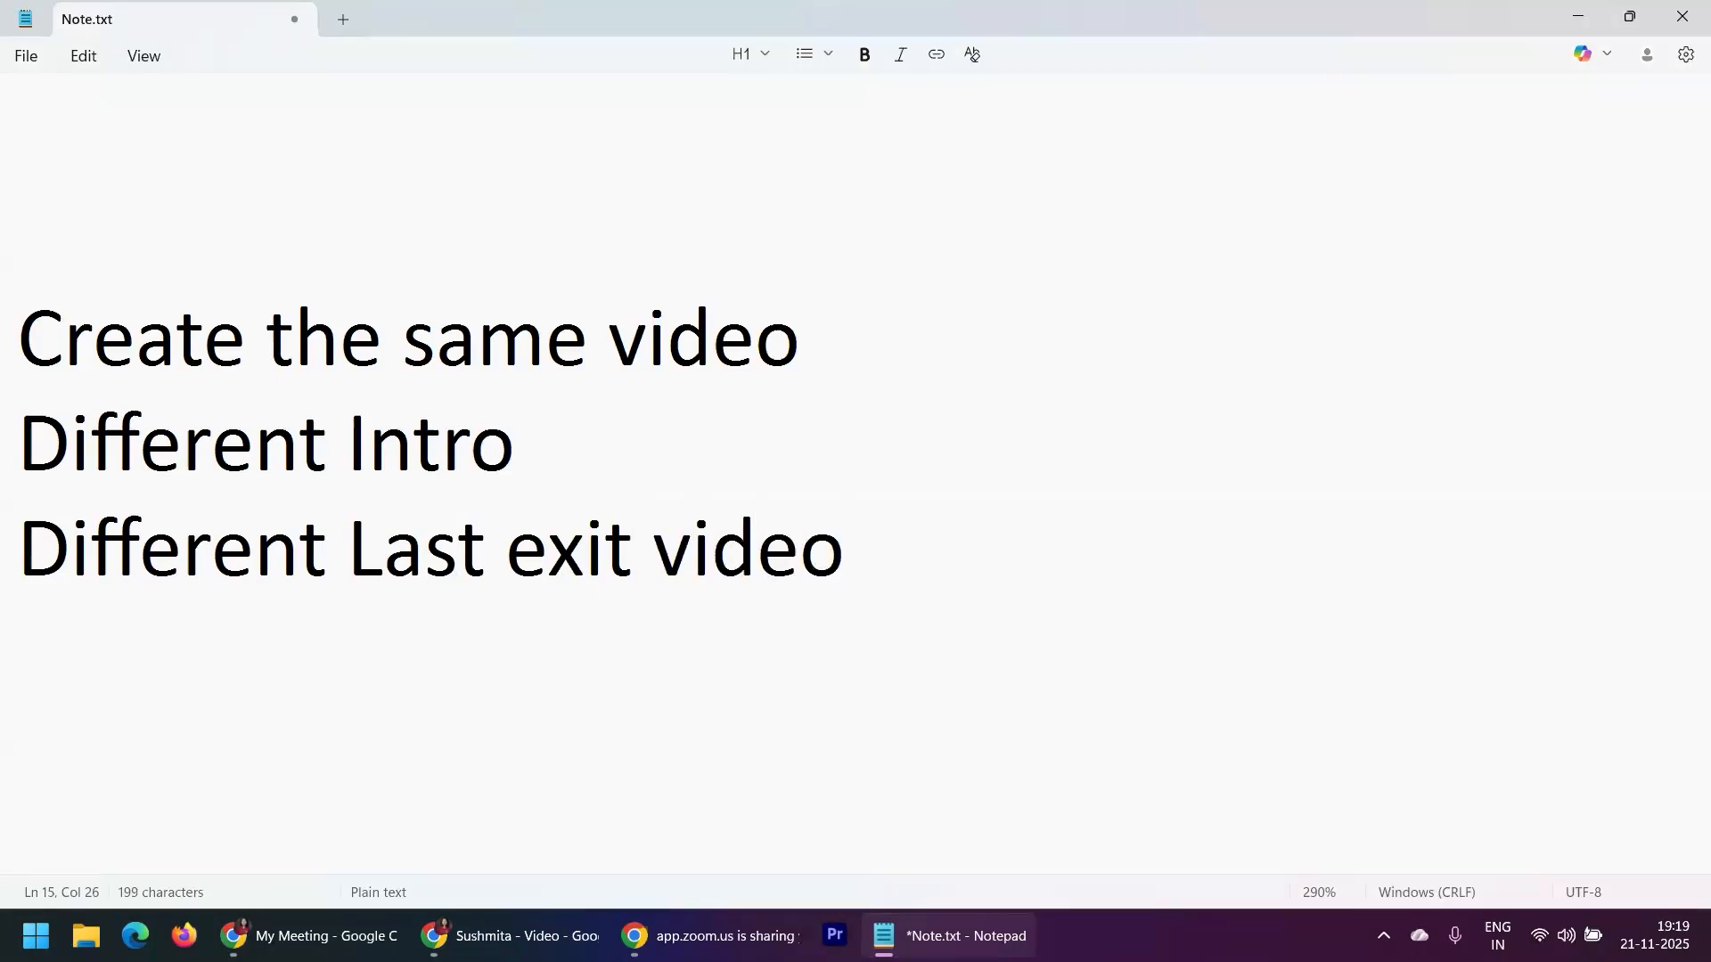
pyautogui.hotkey('alt', 'Tab')
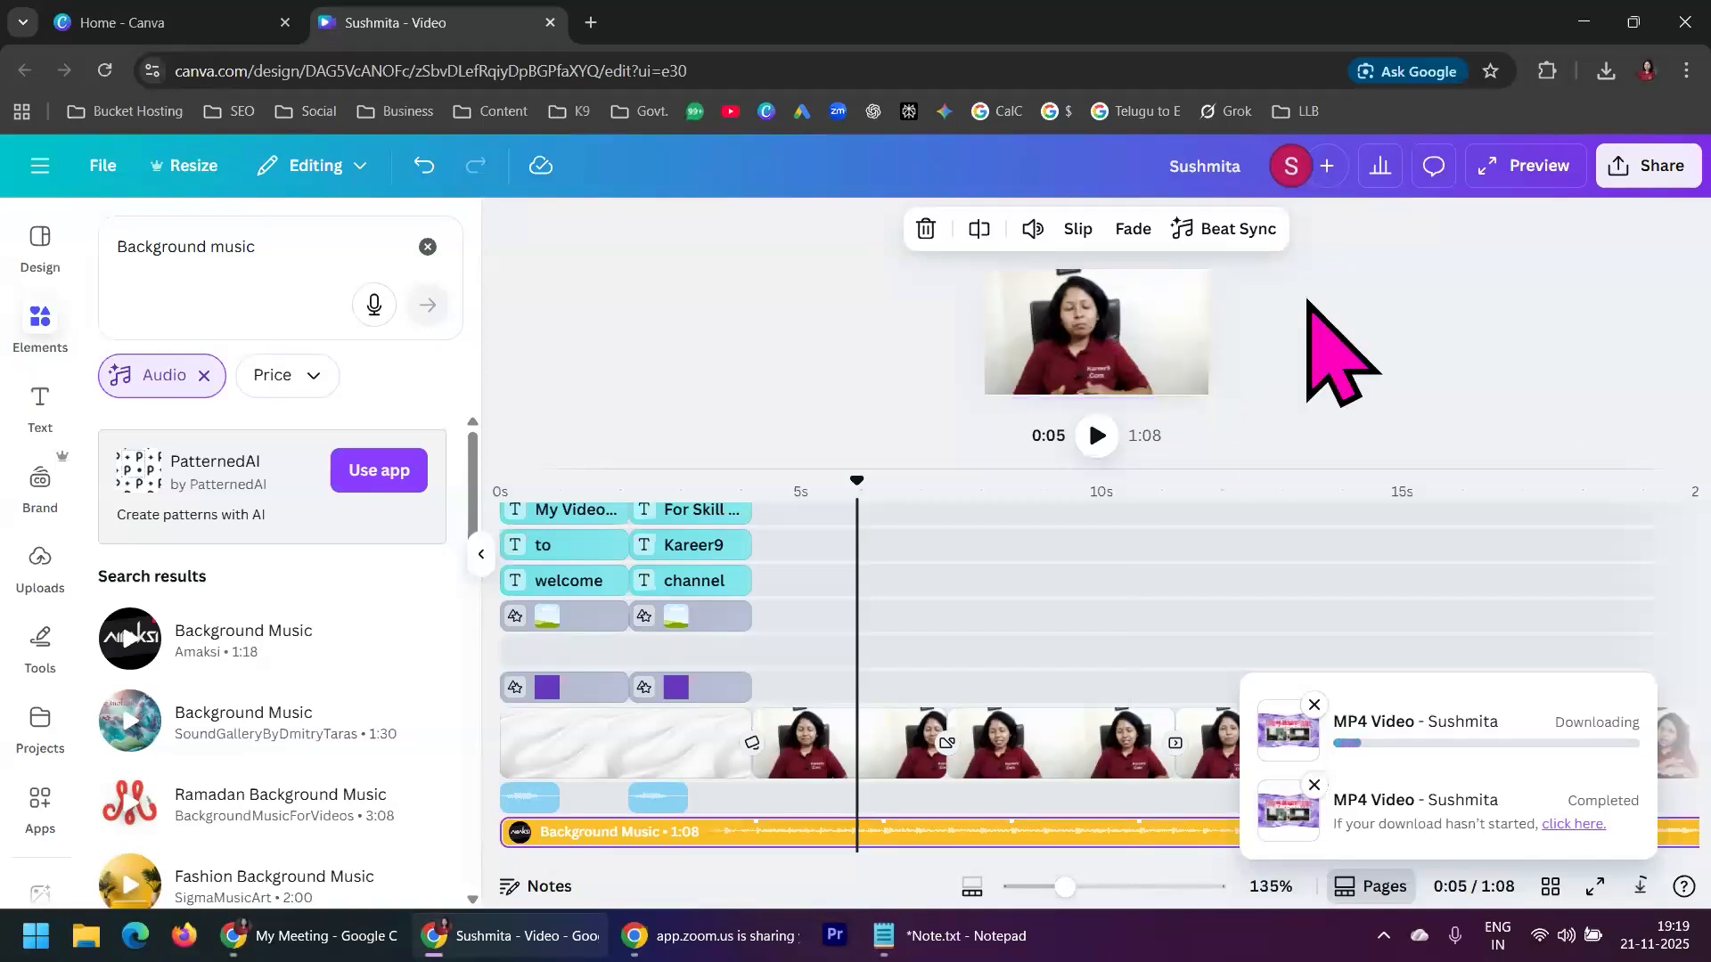
pyautogui.click(967, 947)
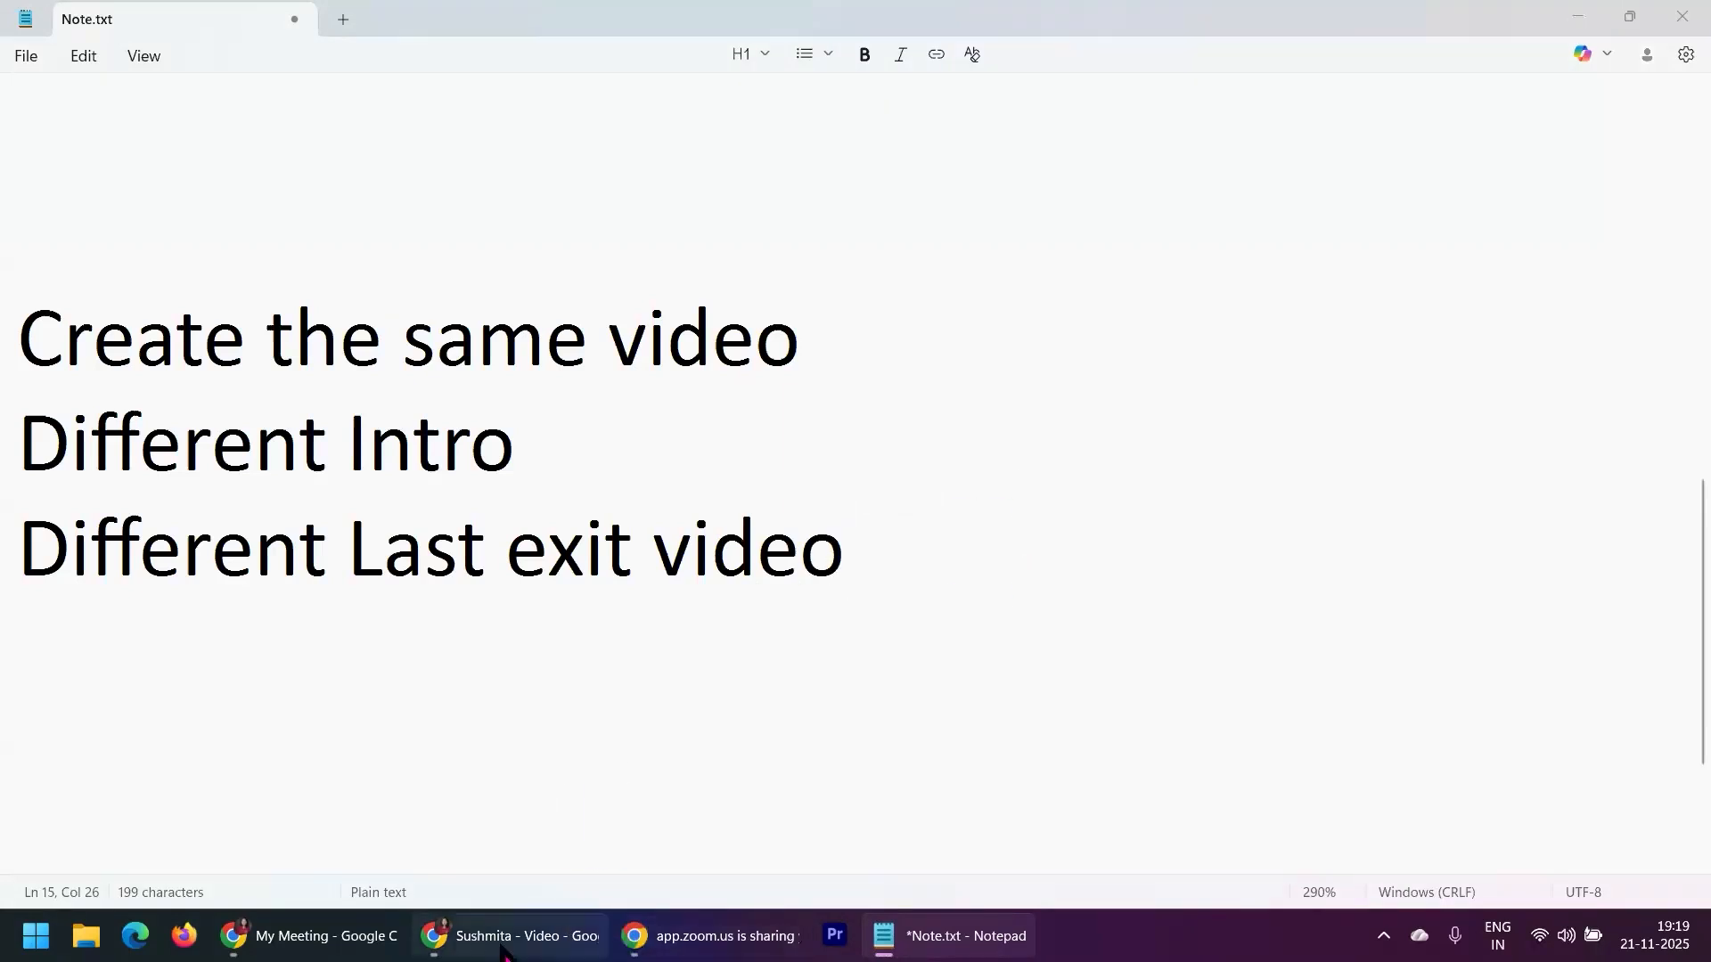
# Switch to the Canva design in Chrome and restart the most recent MP4 video download
pyautogui.click(526, 936)
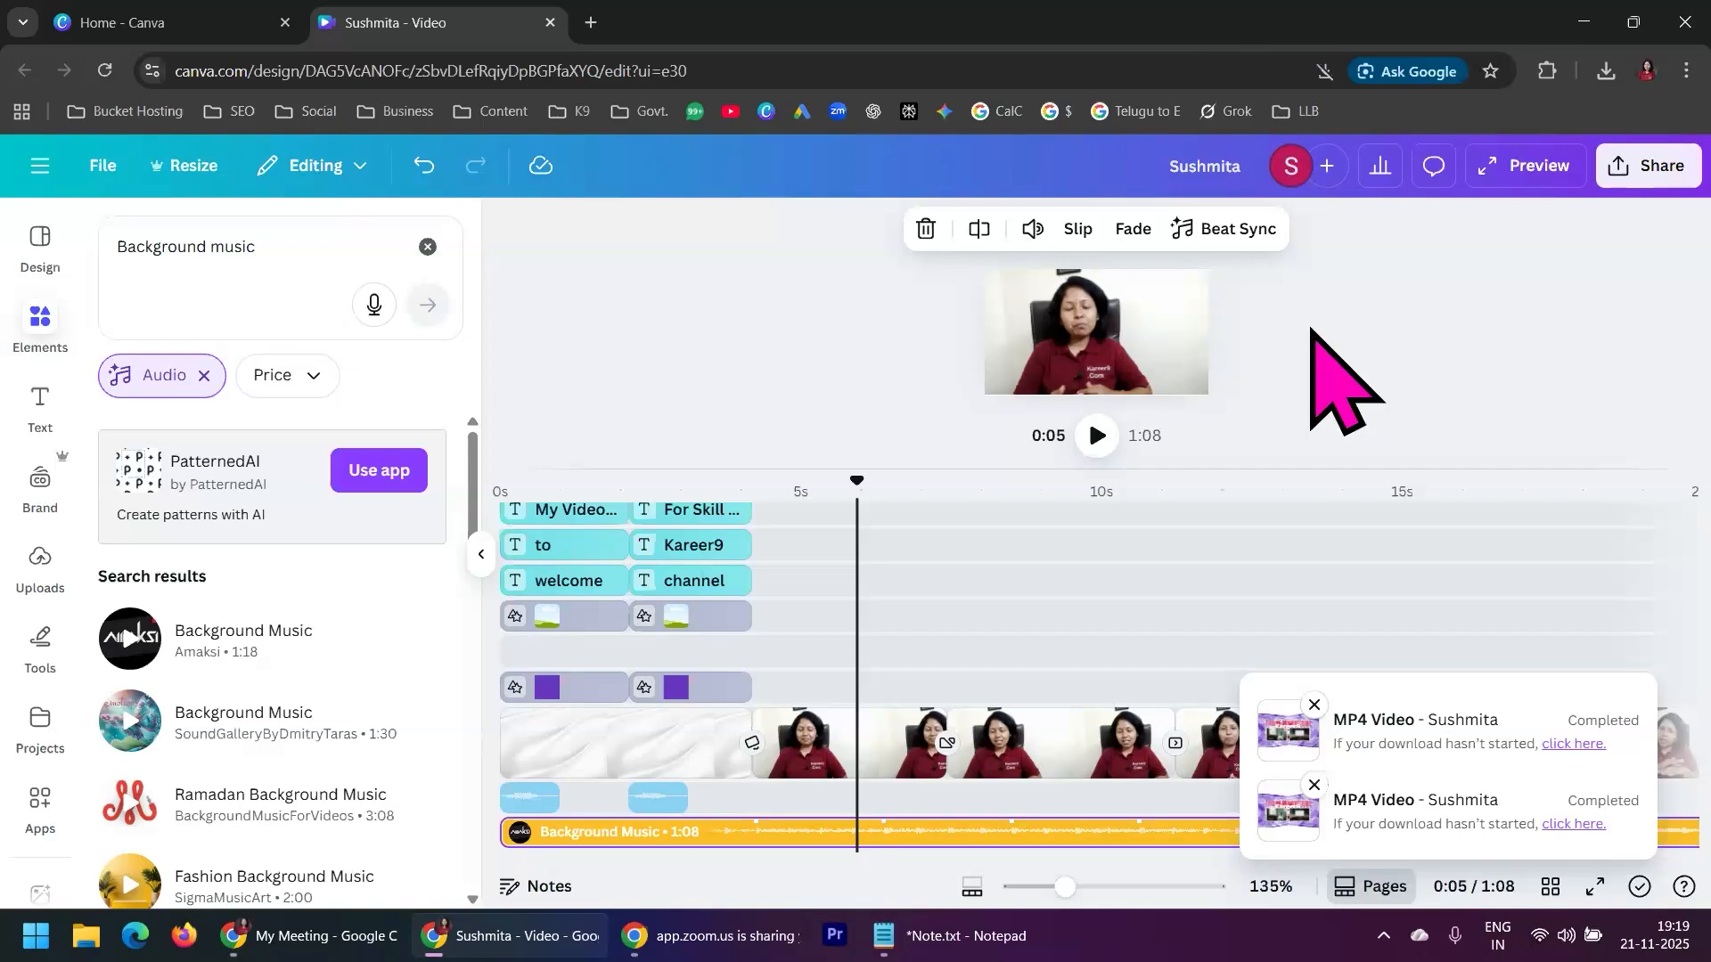
pyautogui.click(1561, 743)
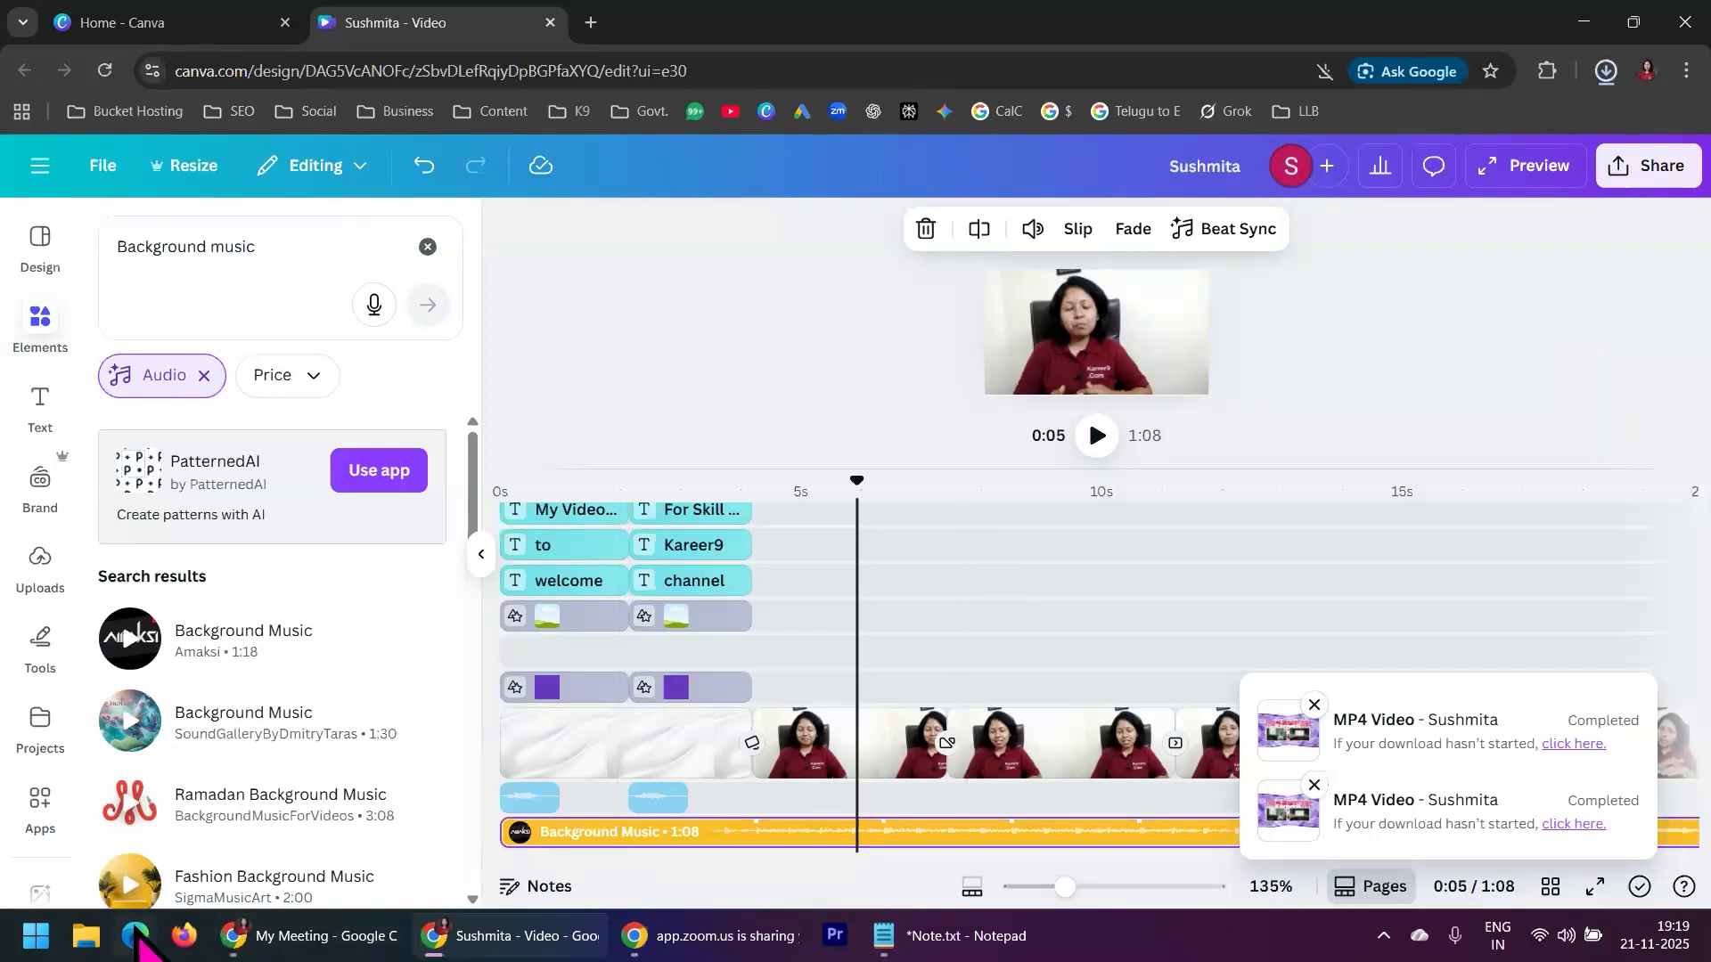
# Switch to File Explorer's Downloads folder, check the second video in Media Player and the unconfirmed download file, and return to the Canva design
pyautogui.click(86, 943)
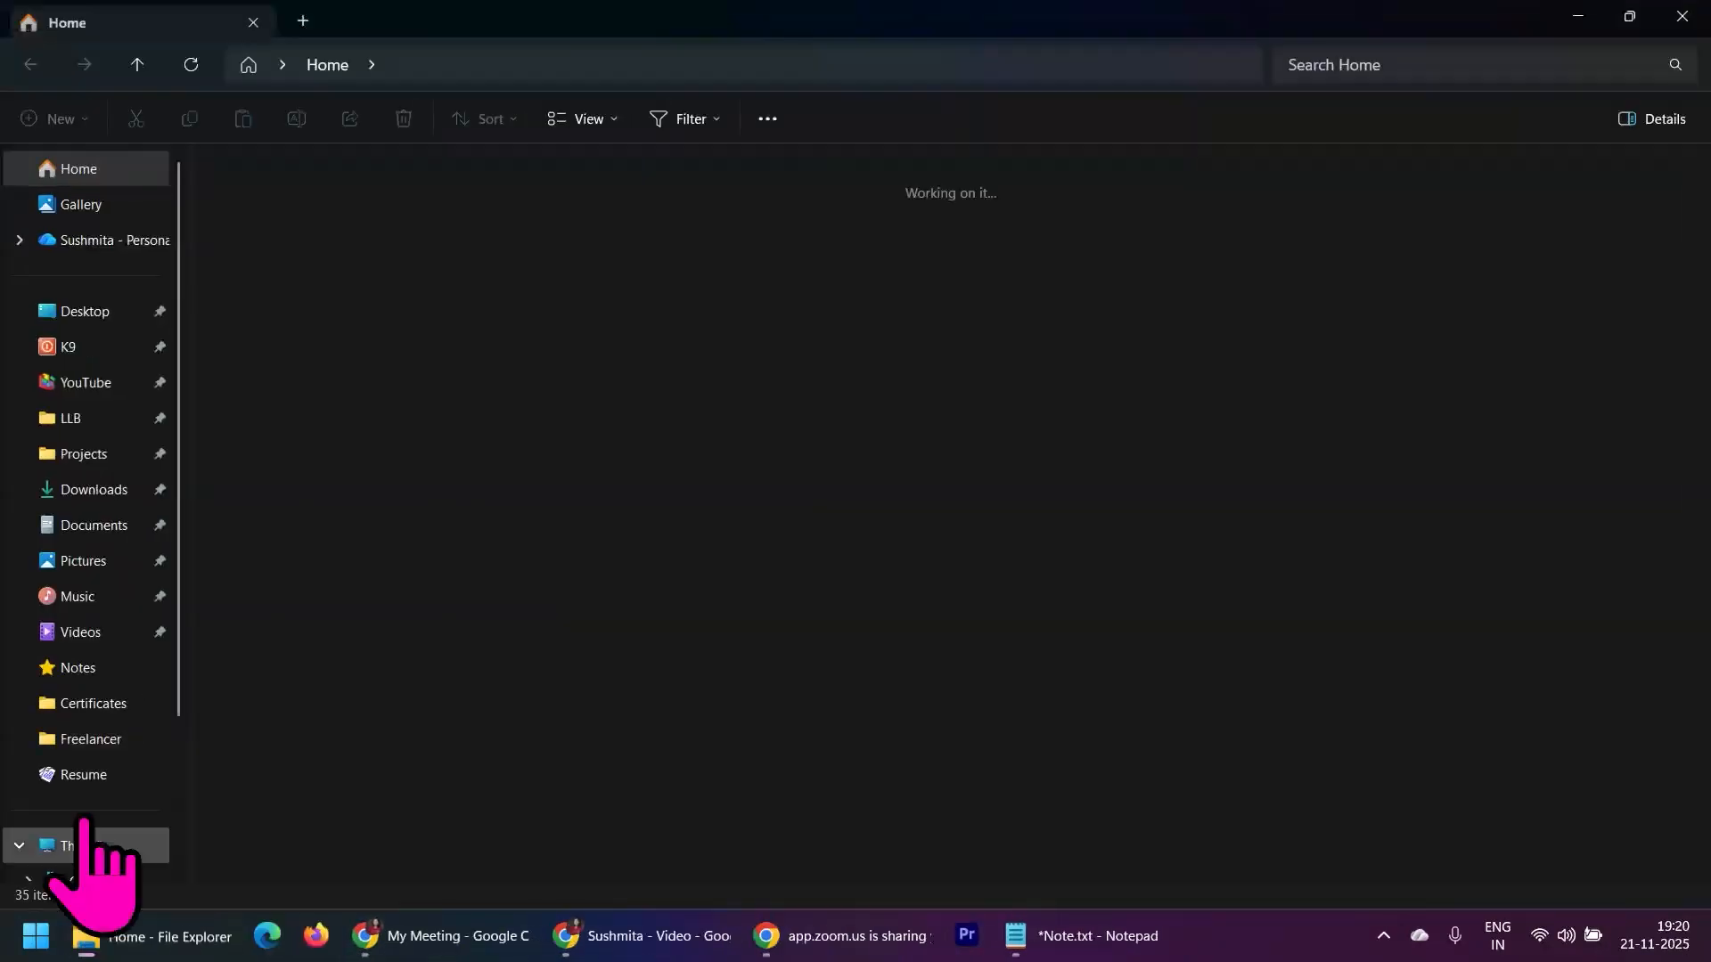
pyautogui.click(106, 493)
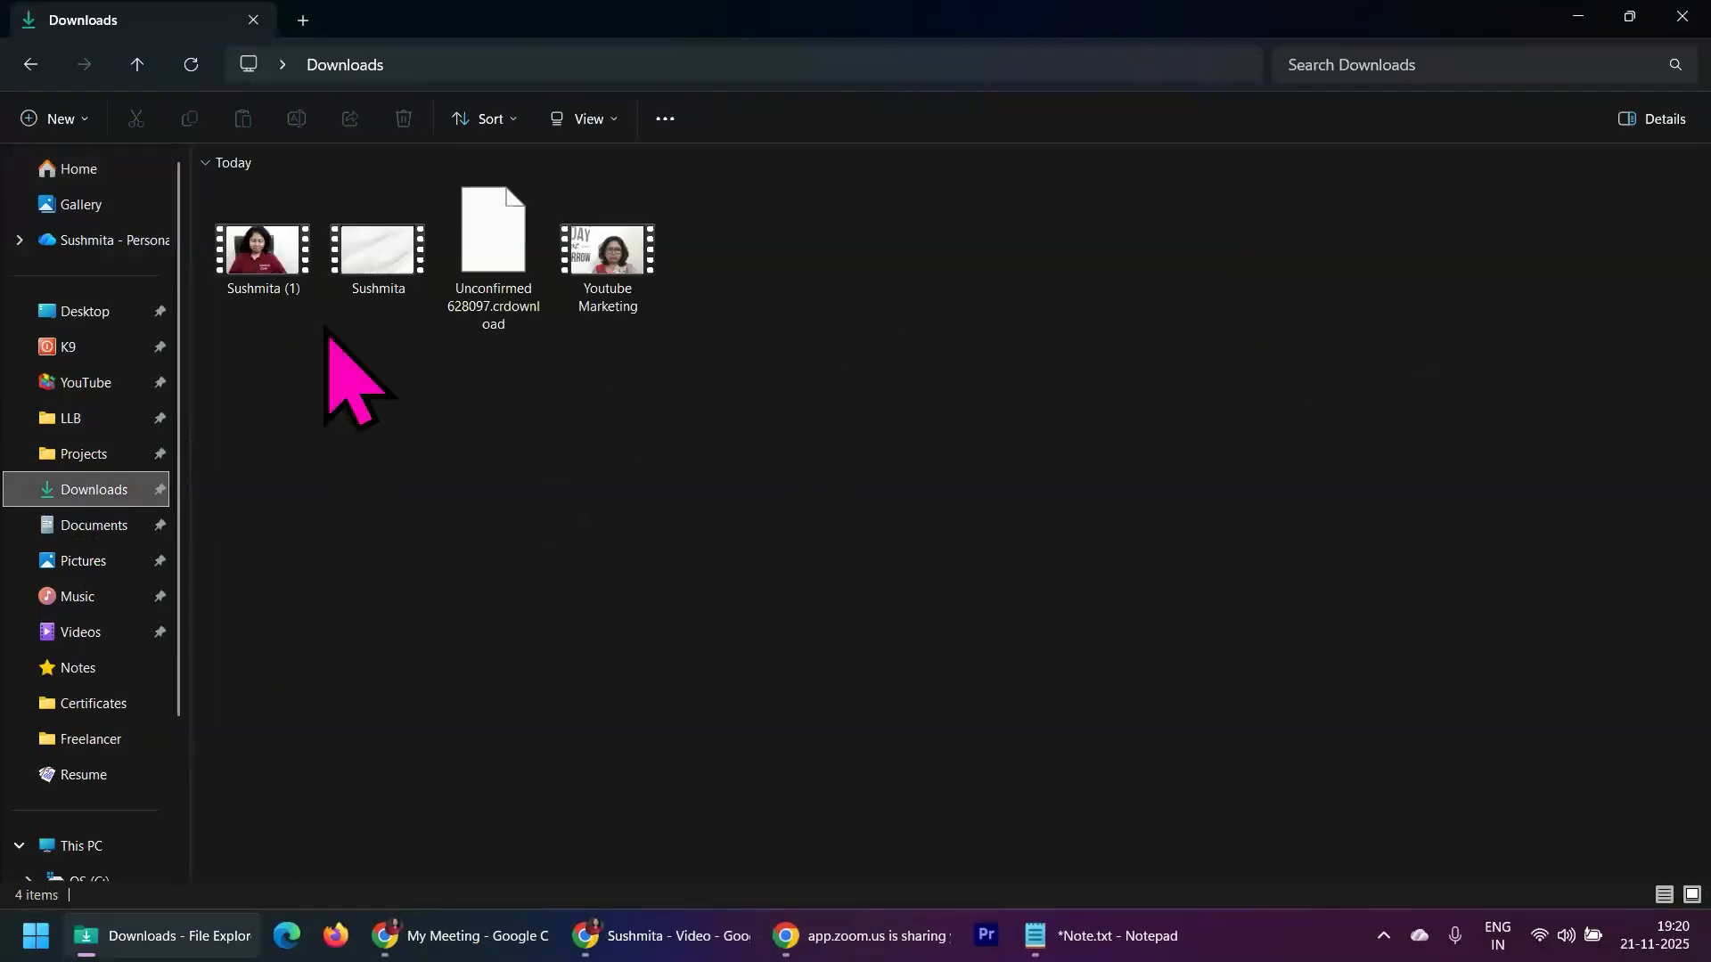
pyautogui.doubleClick(376, 251)
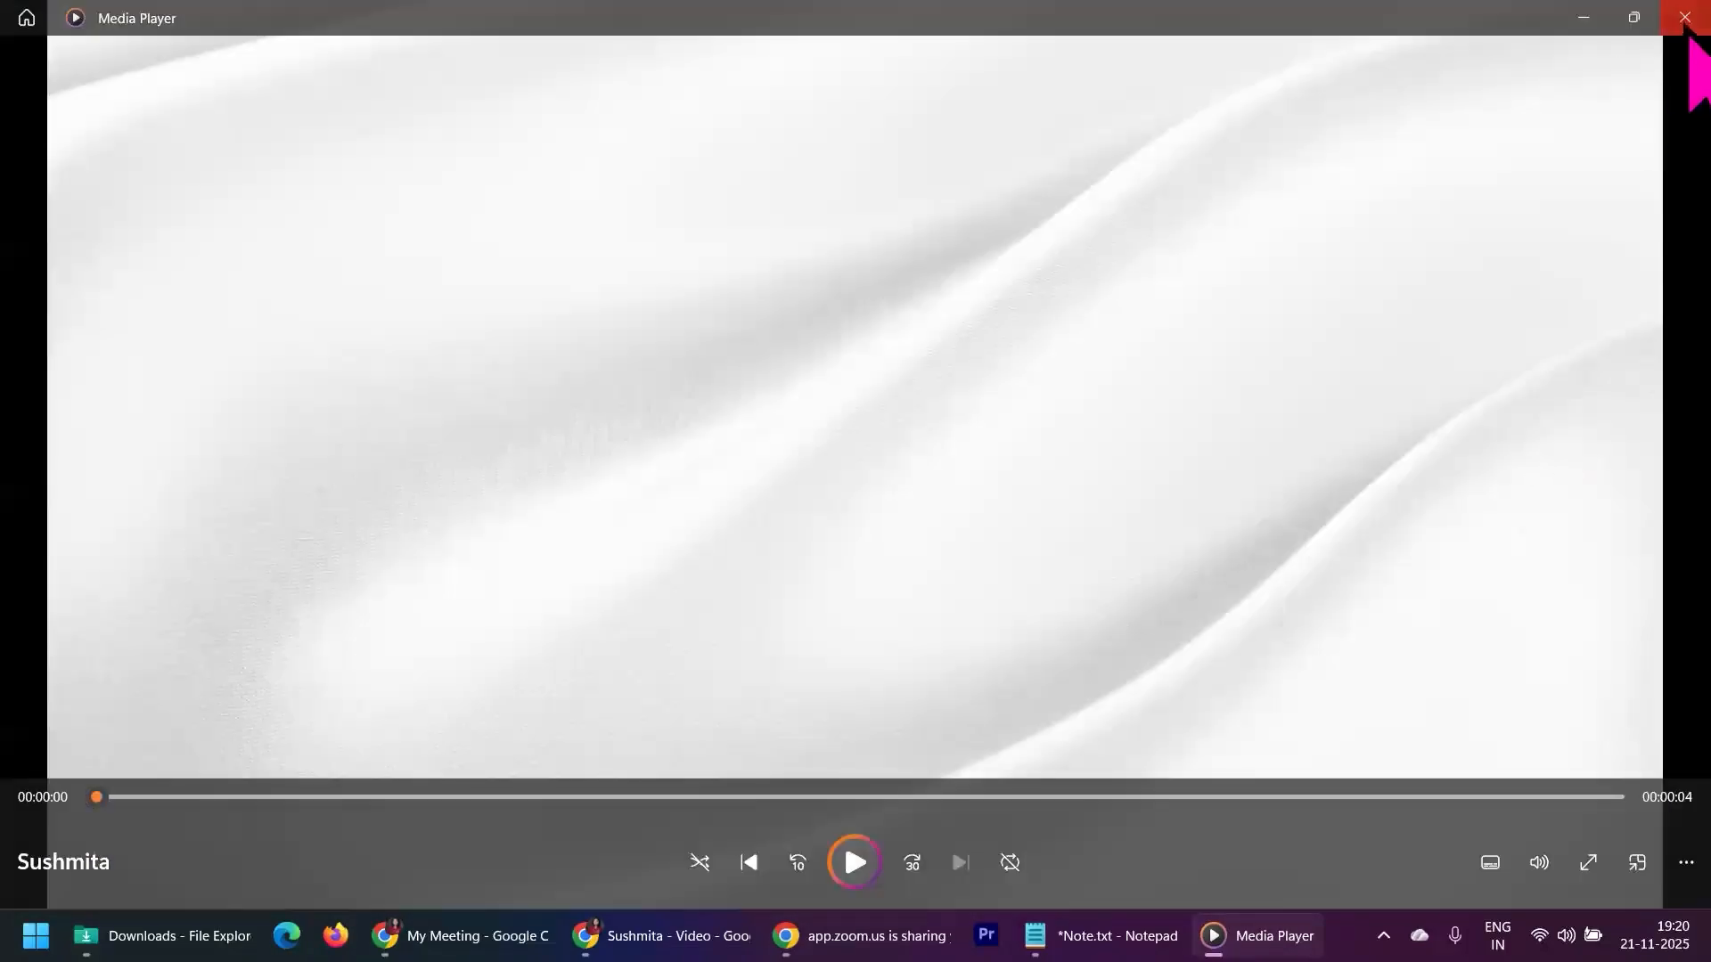
pyautogui.click(1685, 19)
pyautogui.click(493, 259)
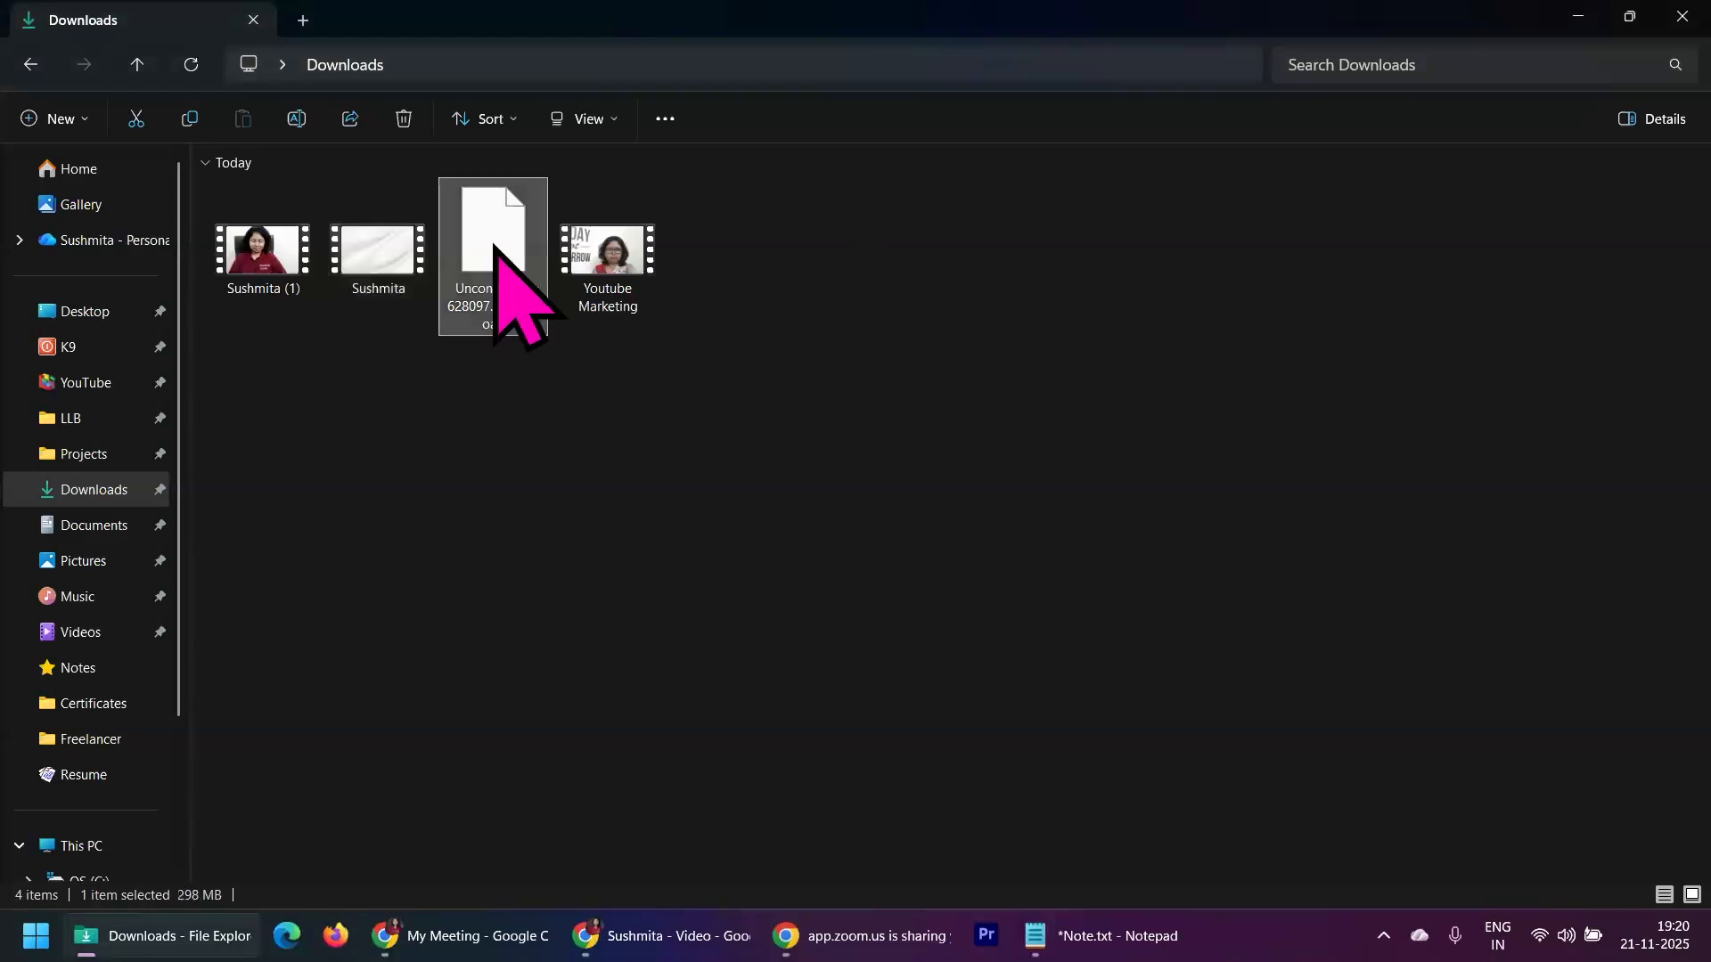
pyautogui.click(632, 936)
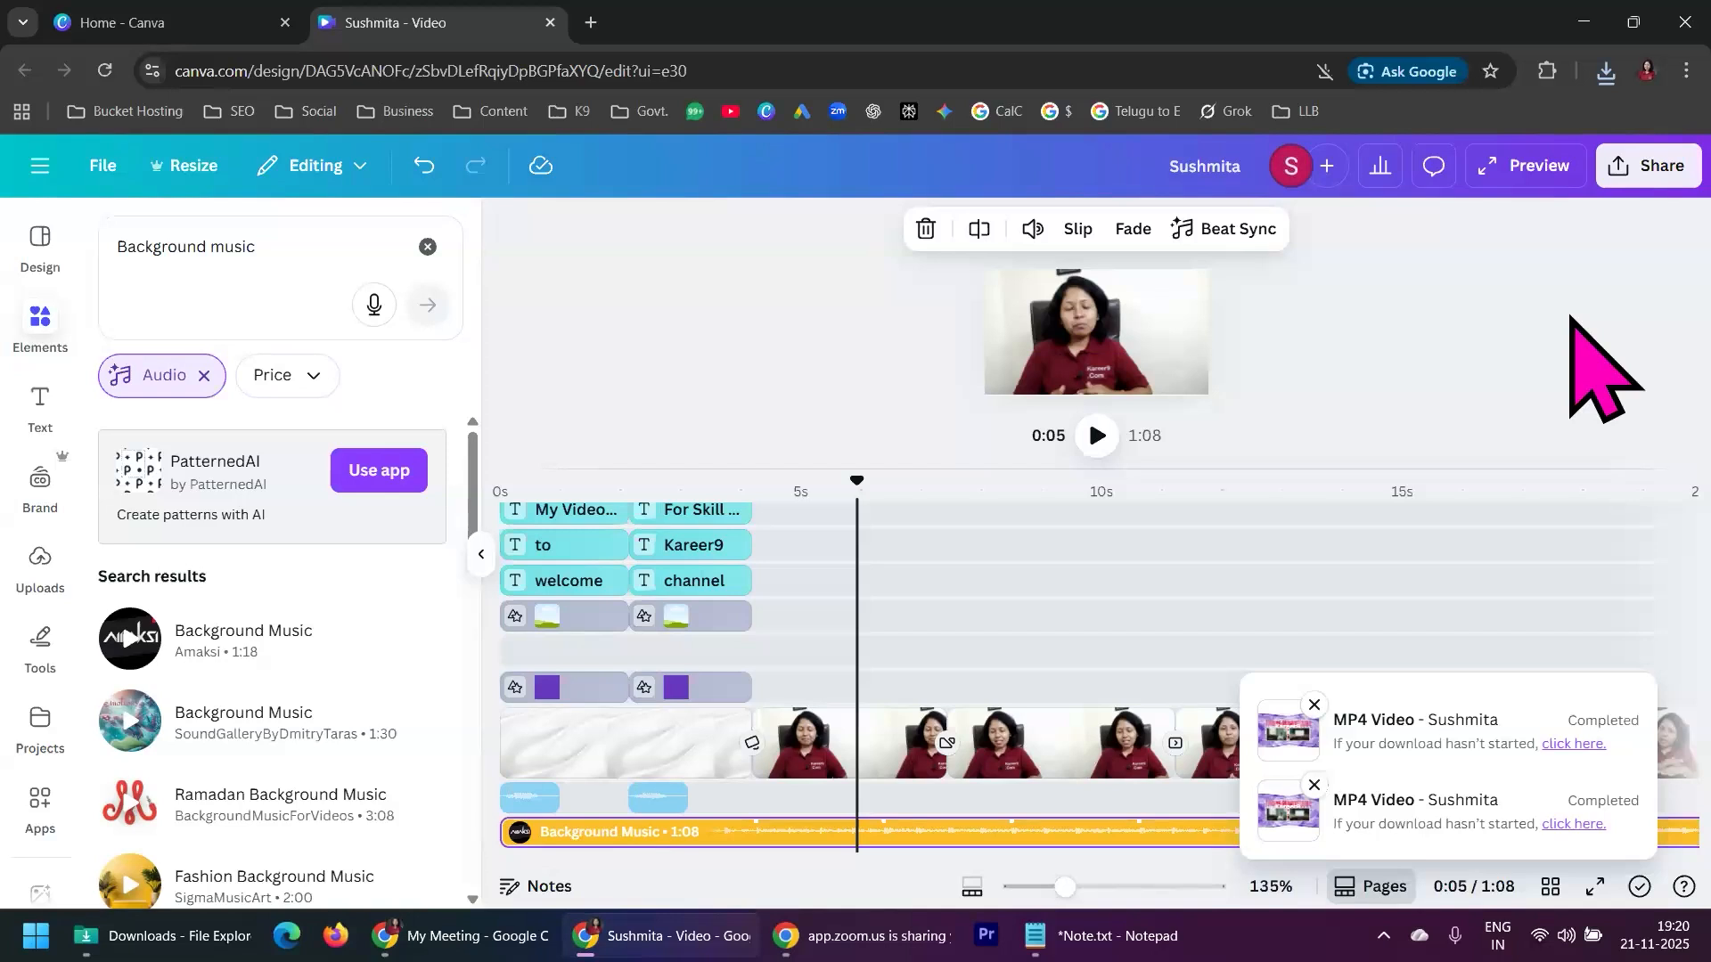
pyautogui.click(1459, 376)
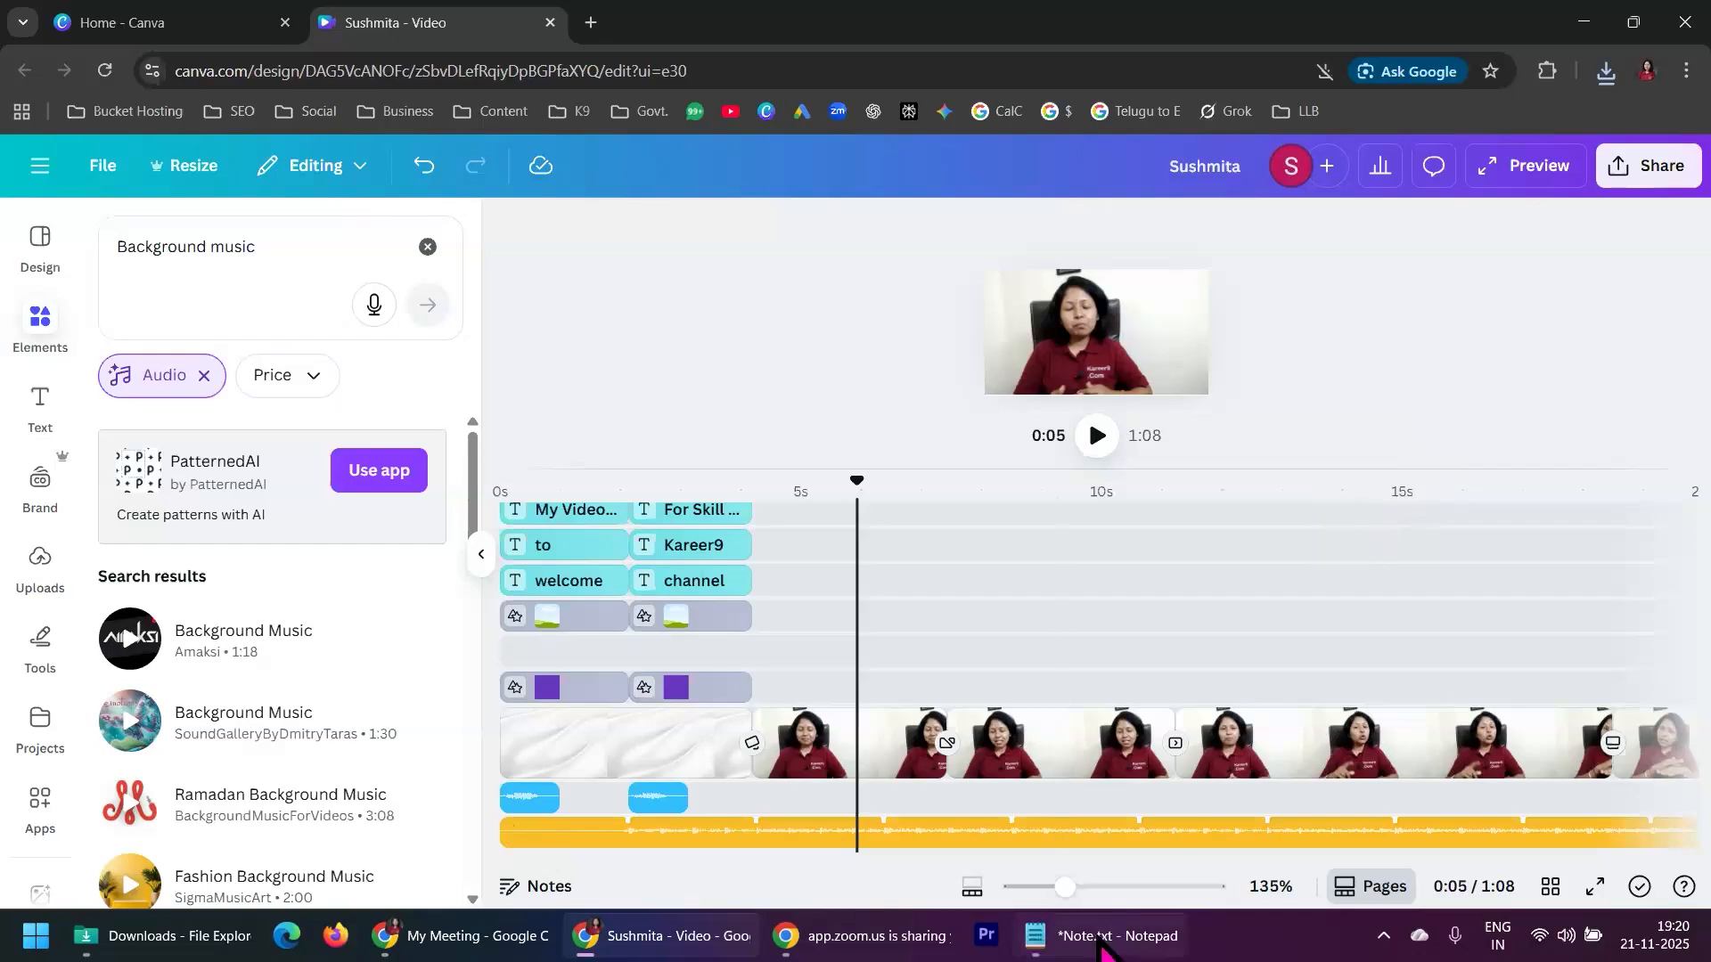
# Switch to the Notepad note and add the line "Google Drive" below "Different Last exit video"
pyautogui.click(1061, 936)
pyautogui.moveTo(916, 547); pyautogui.dragTo(13, 356)
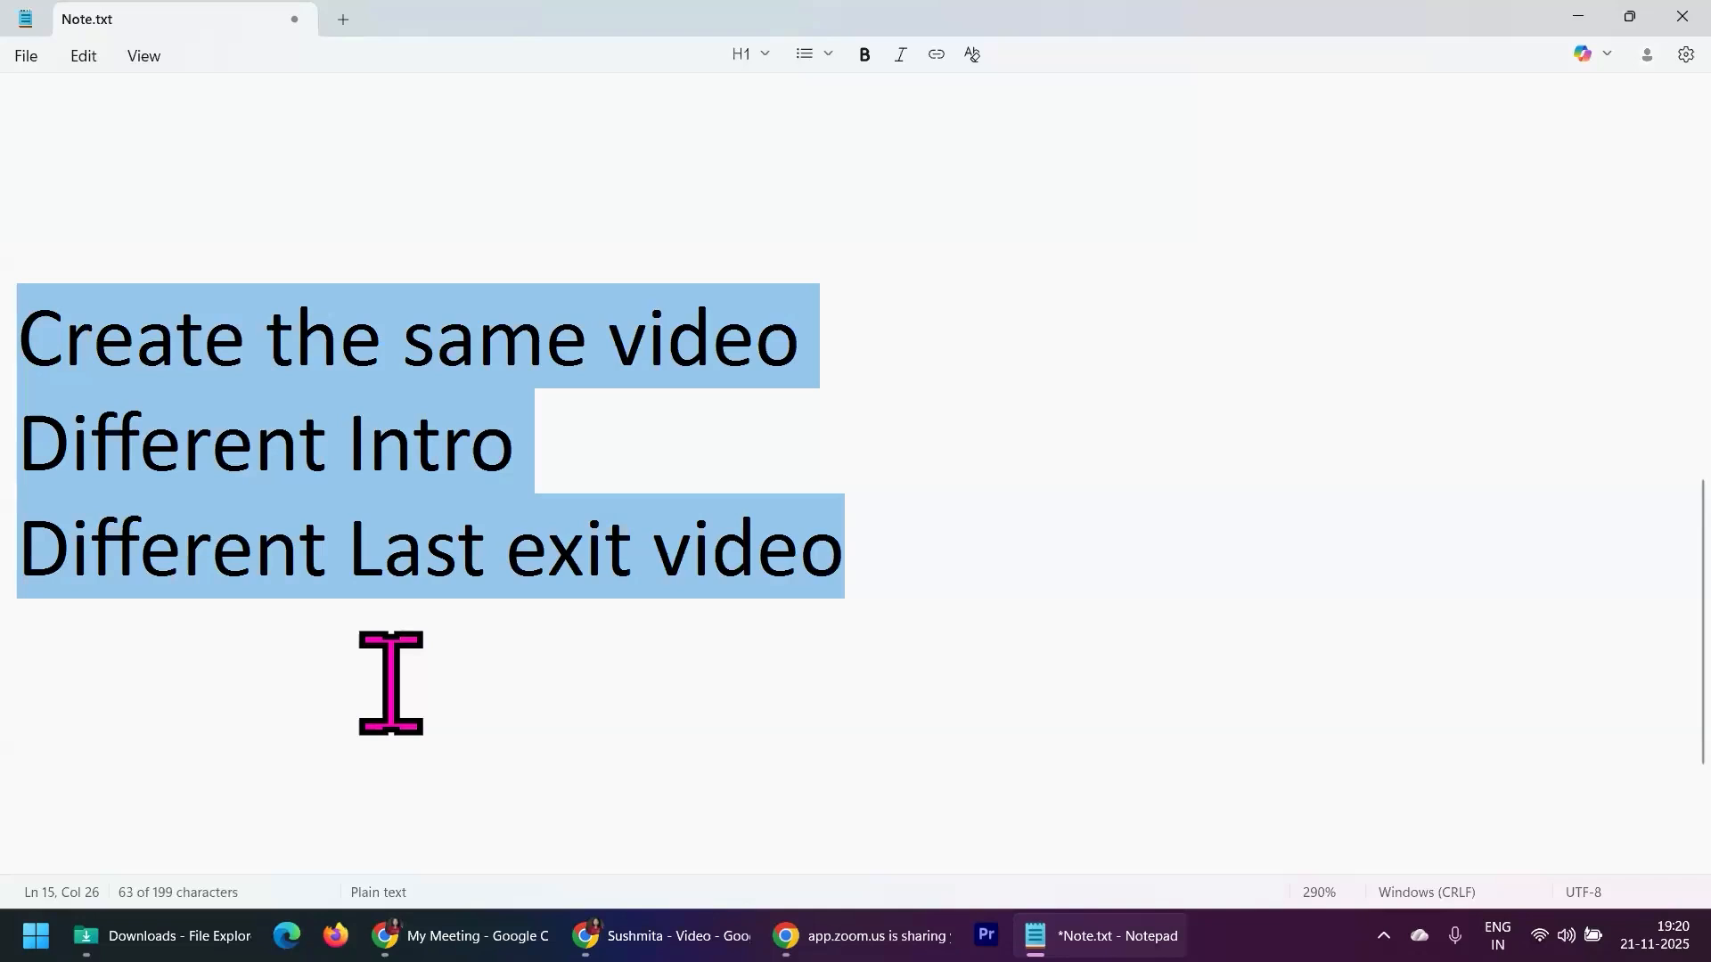
pyautogui.click(434, 676)
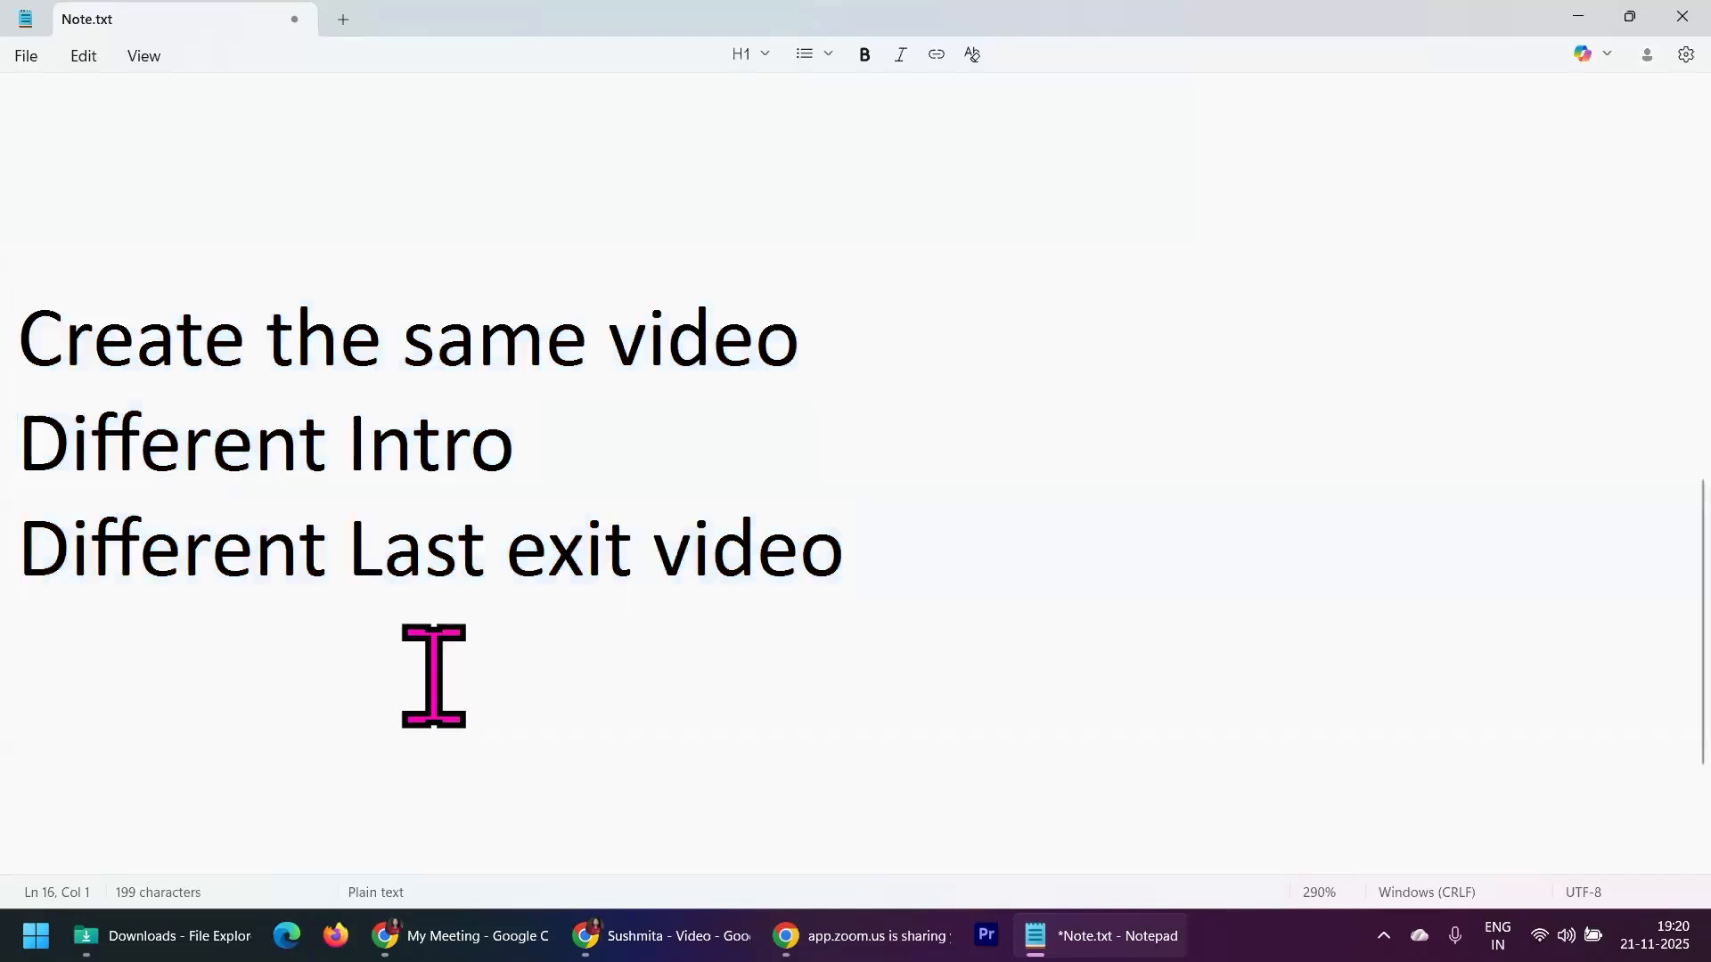
pyautogui.write('Google ')
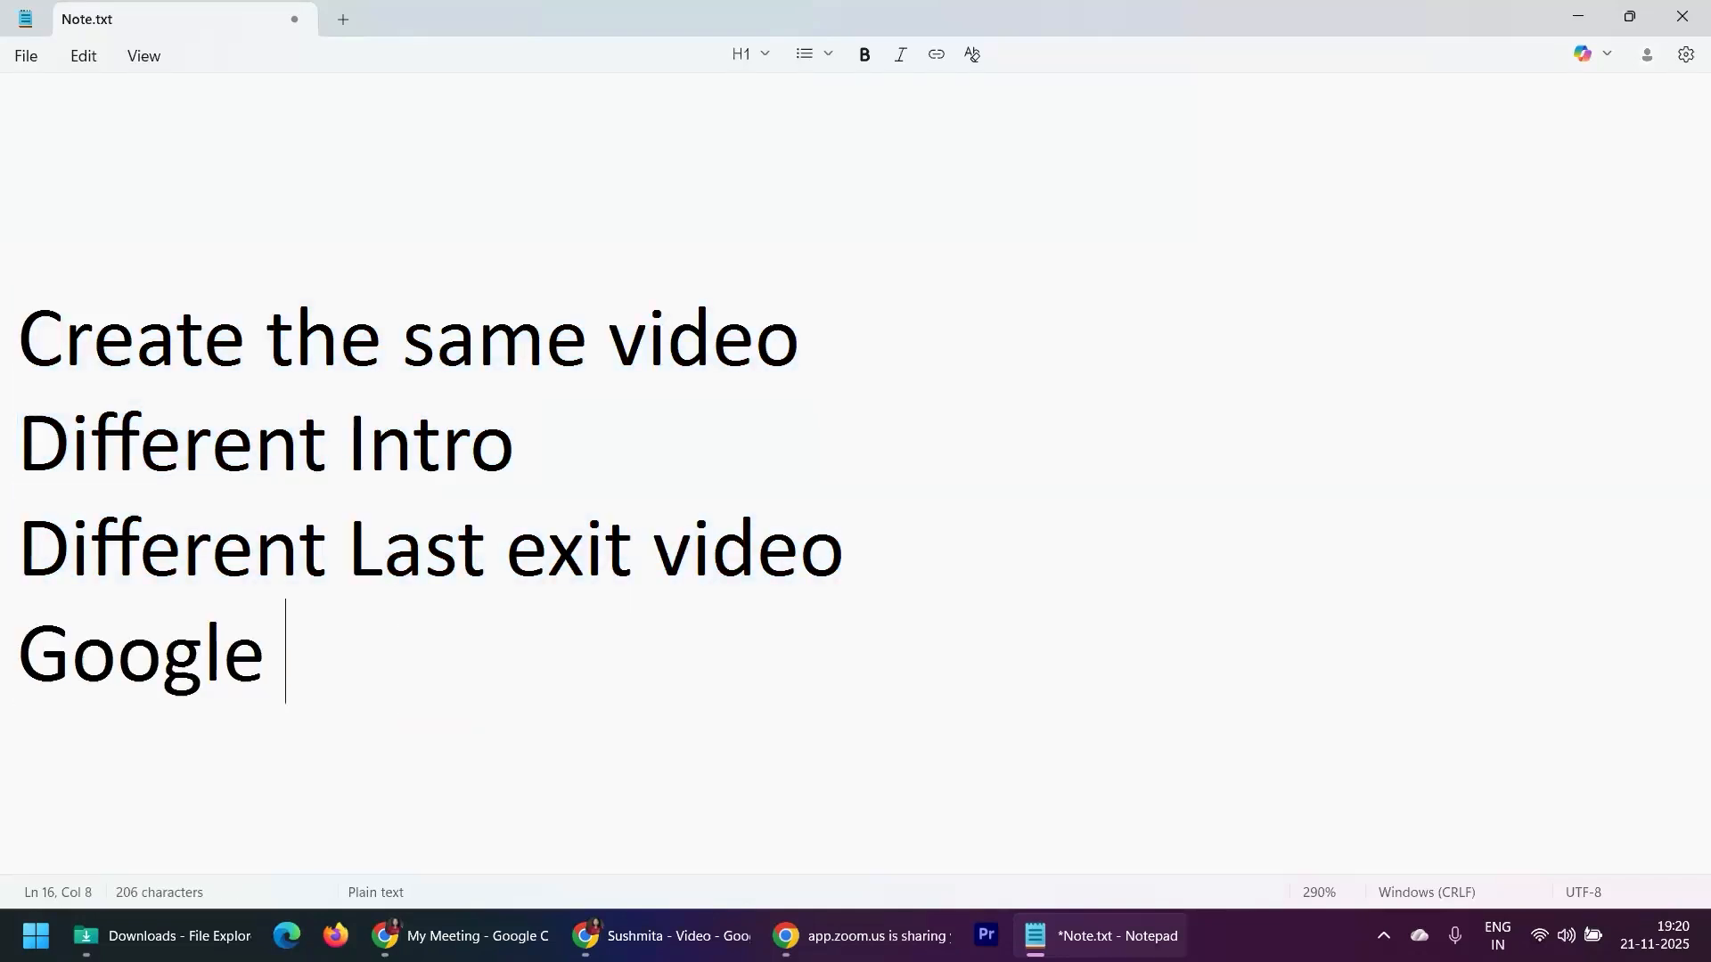
pyautogui.write('Drive')
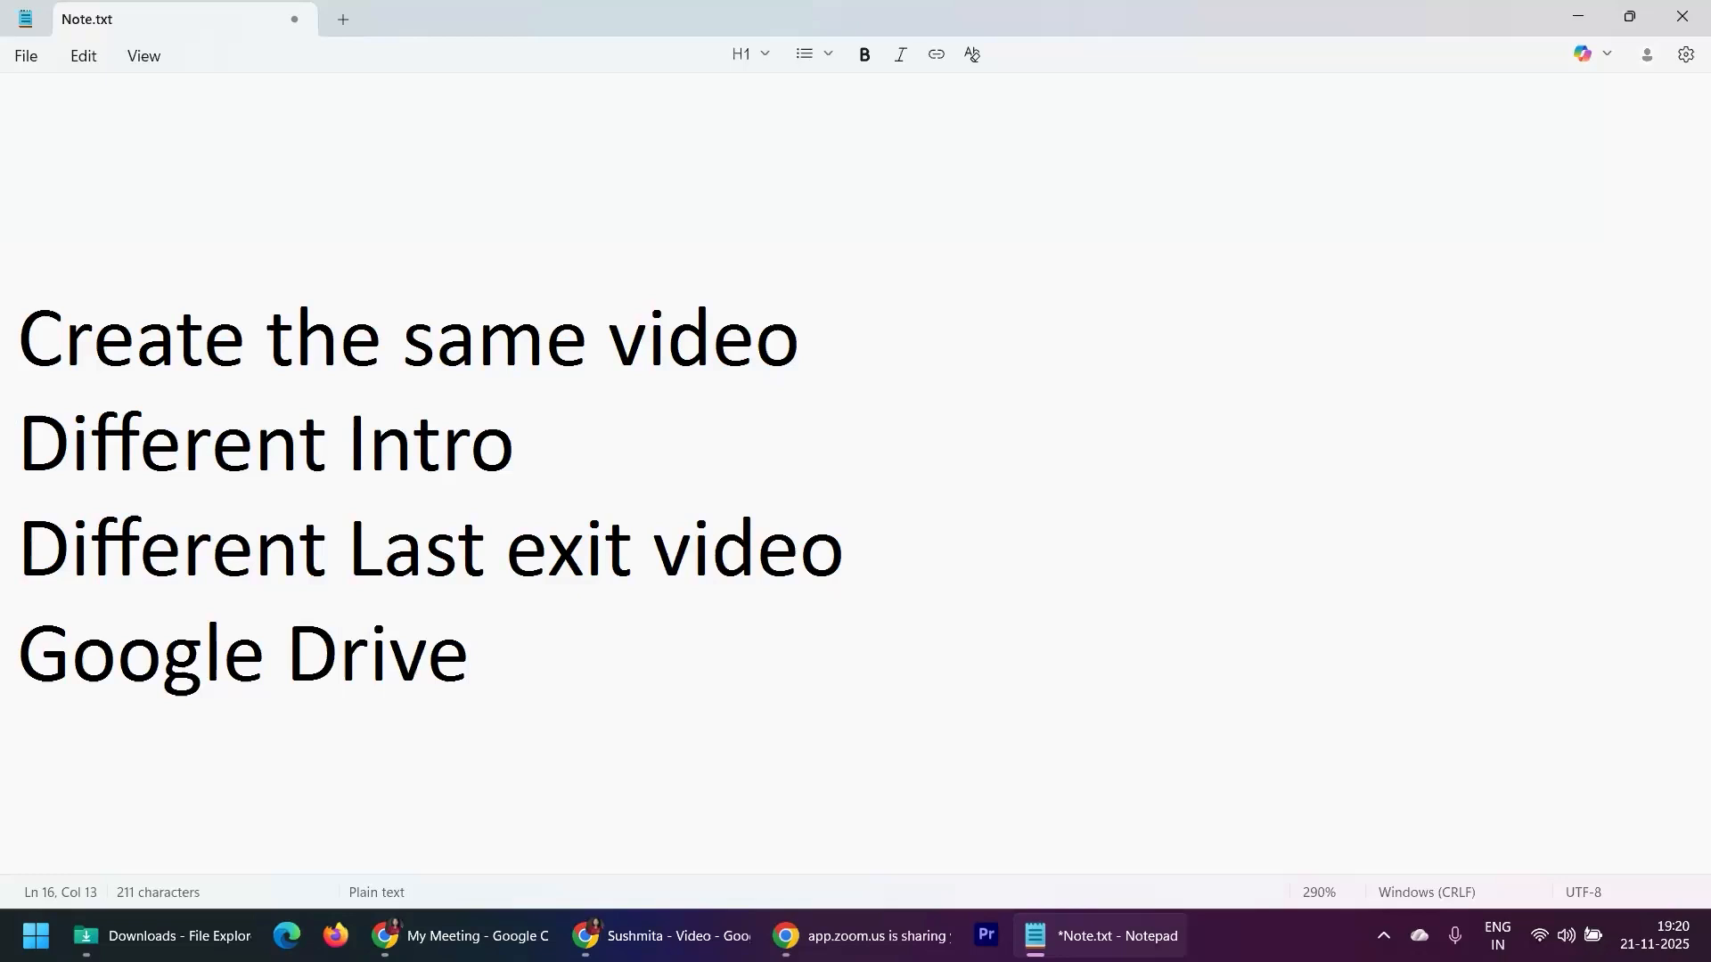